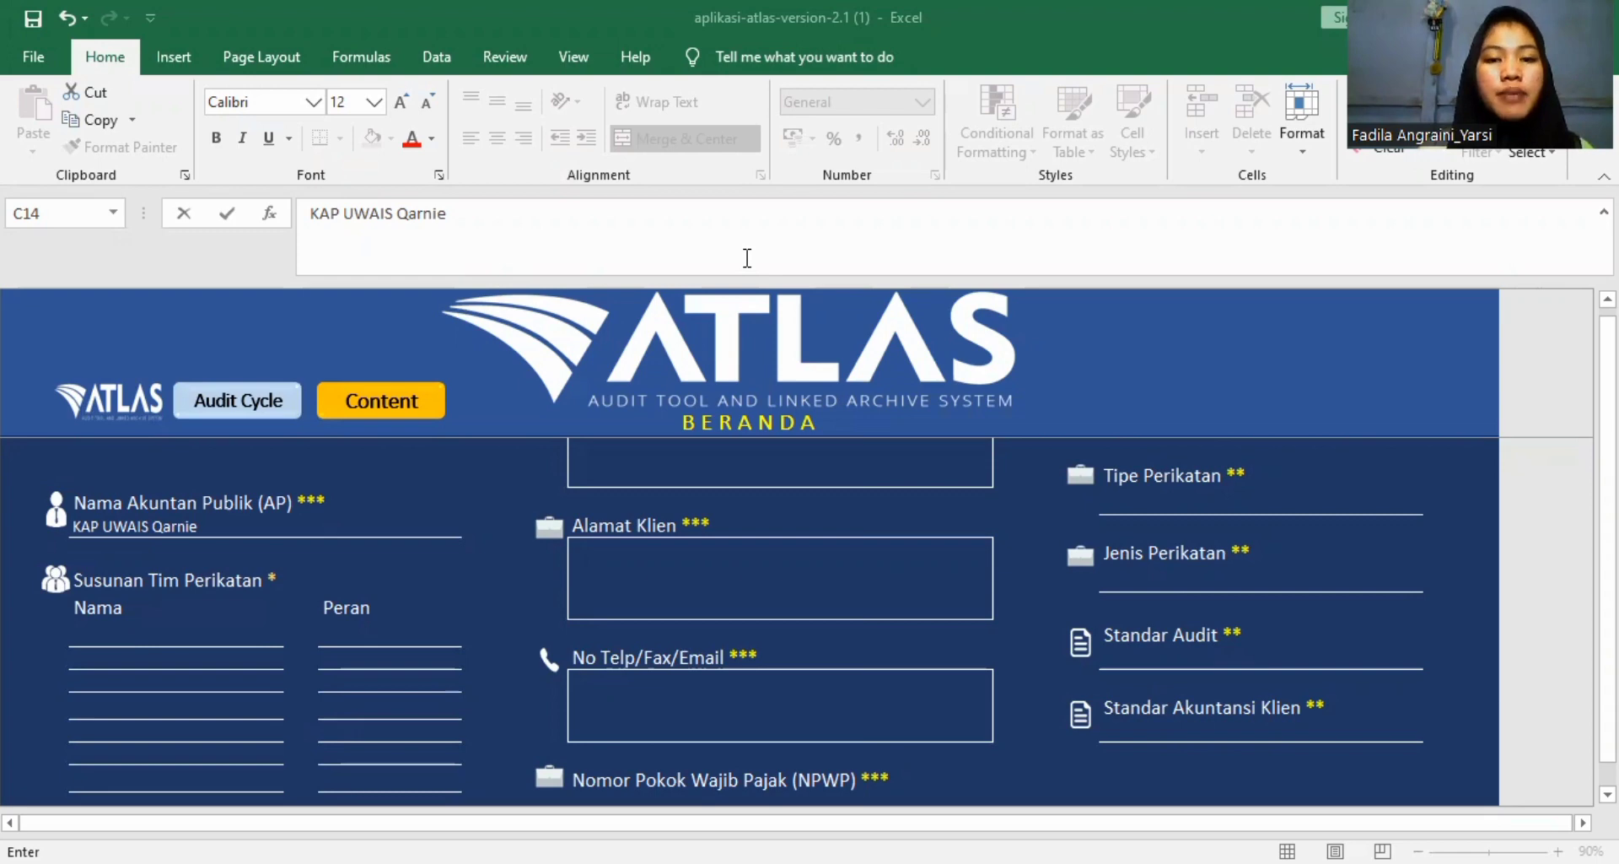
# Rewrite the Nama Akuntan Publik (AP) entry as "KAP Uwais Al Qarnie dan rekan".
pyautogui.click(747, 258)
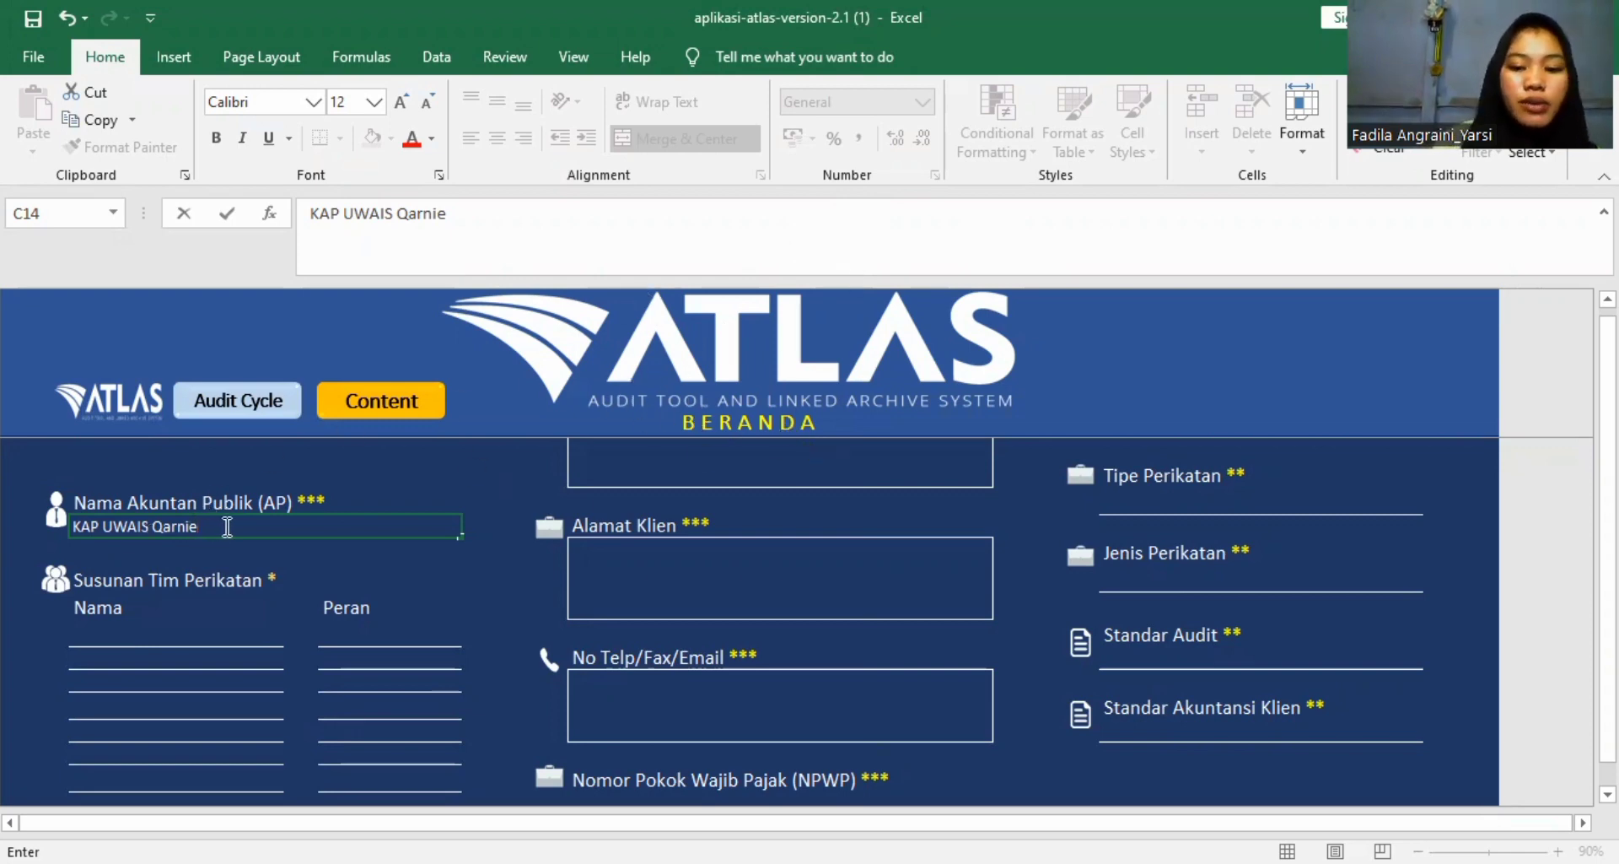
pyautogui.press('BackSpace')
pyautogui.press('BackSpace')
pyautogui.press('BackSpace')
pyautogui.press('BackSpace')
pyautogui.press('BackSpace')
pyautogui.press('BackSpace')
pyautogui.press('BackSpace')
pyautogui.press('BackSpace')
pyautogui.press('BackSpace')
pyautogui.press('BackSpace')
pyautogui.press('BackSpace')
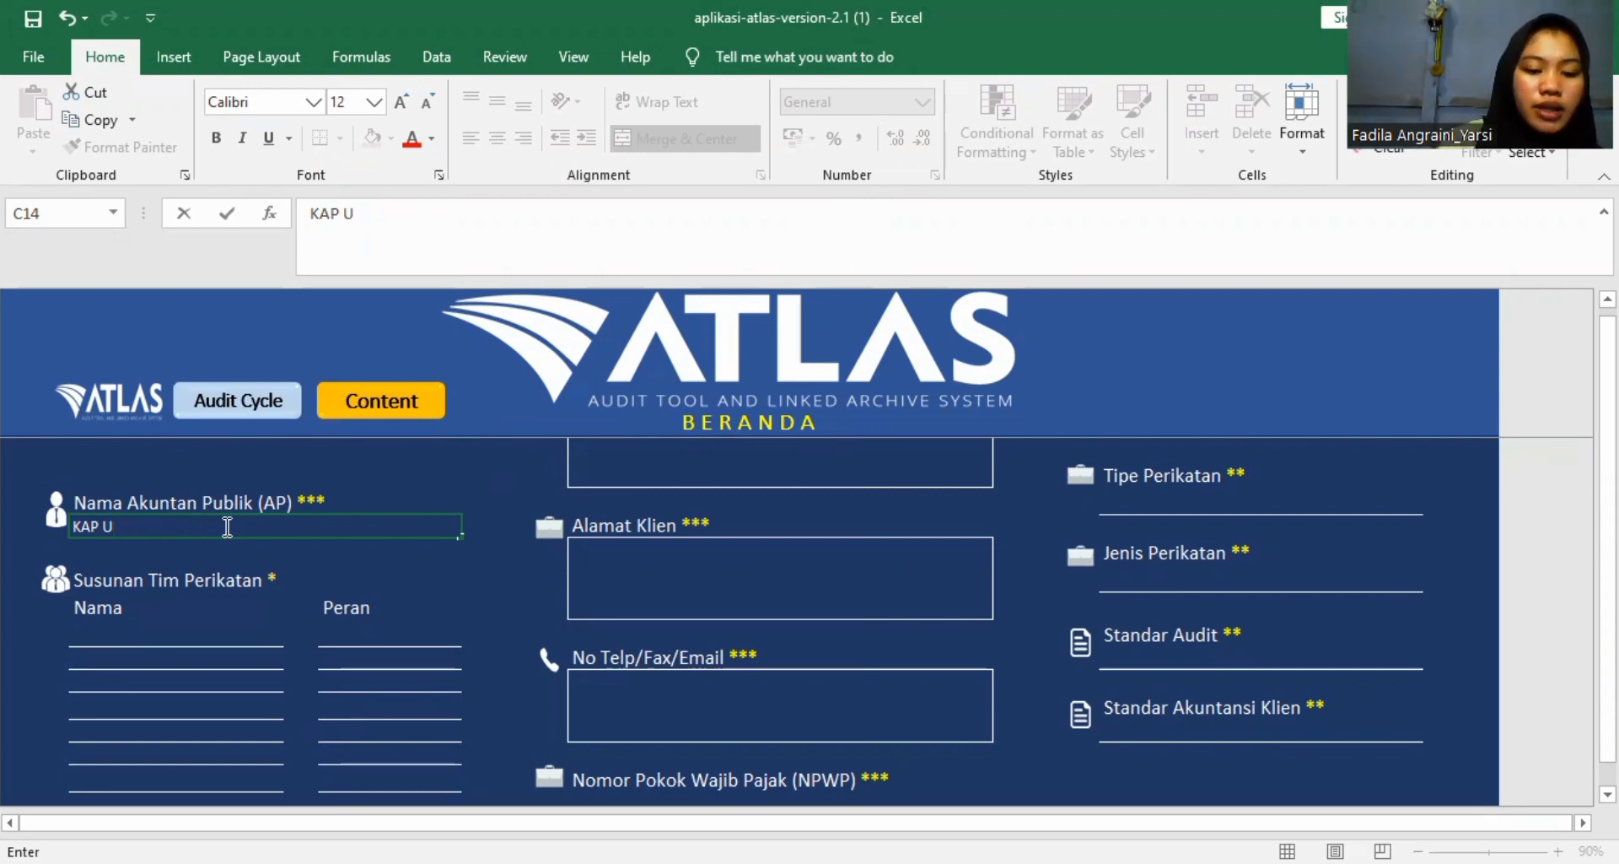
pyautogui.write('wa')
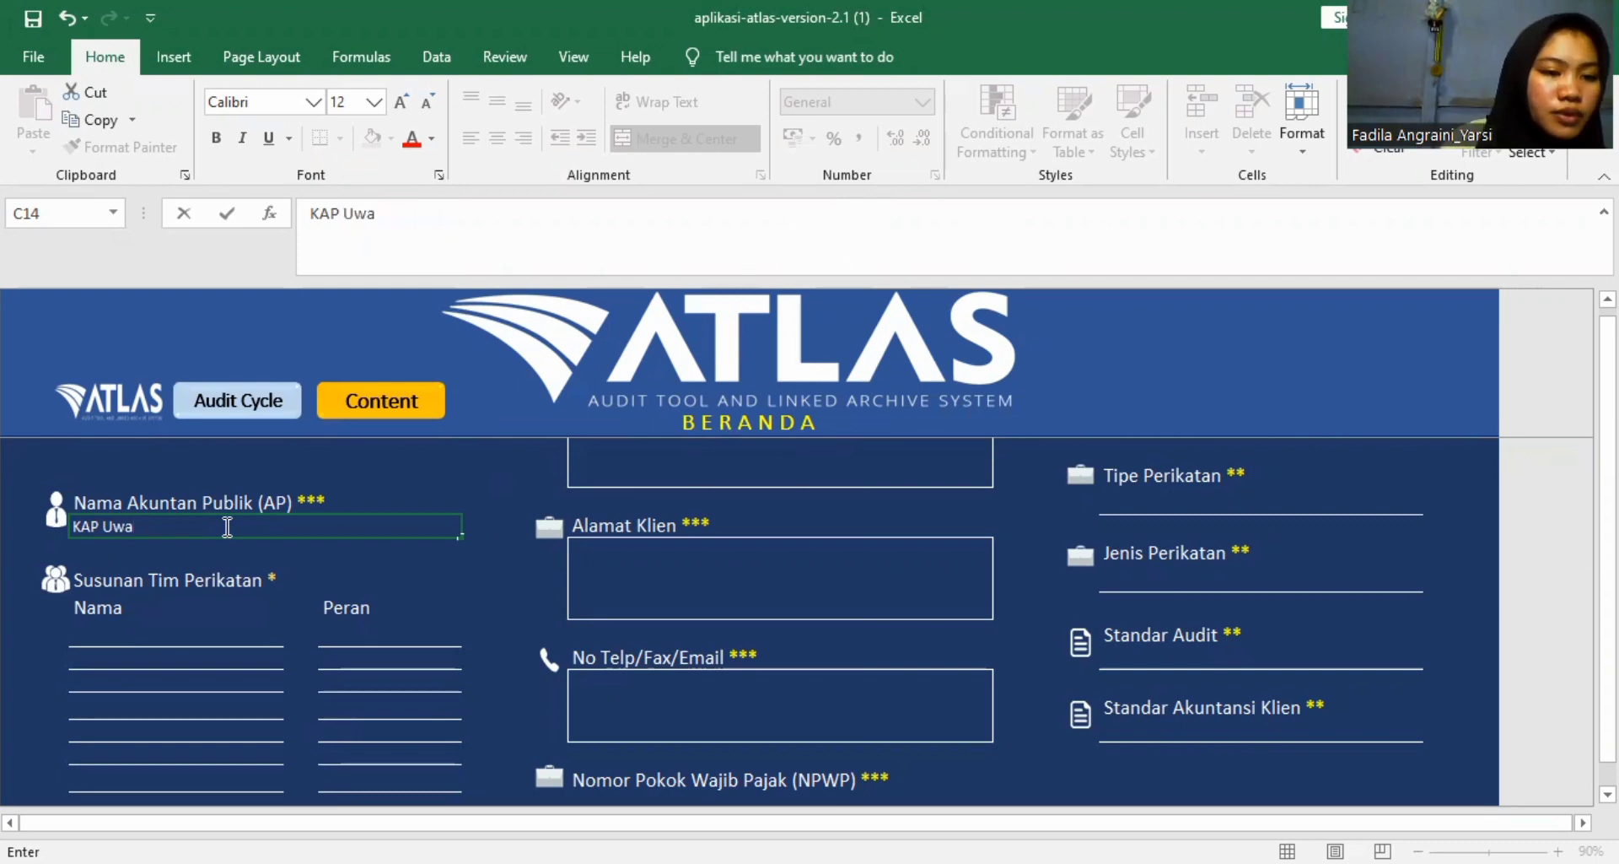
pyautogui.write('is')
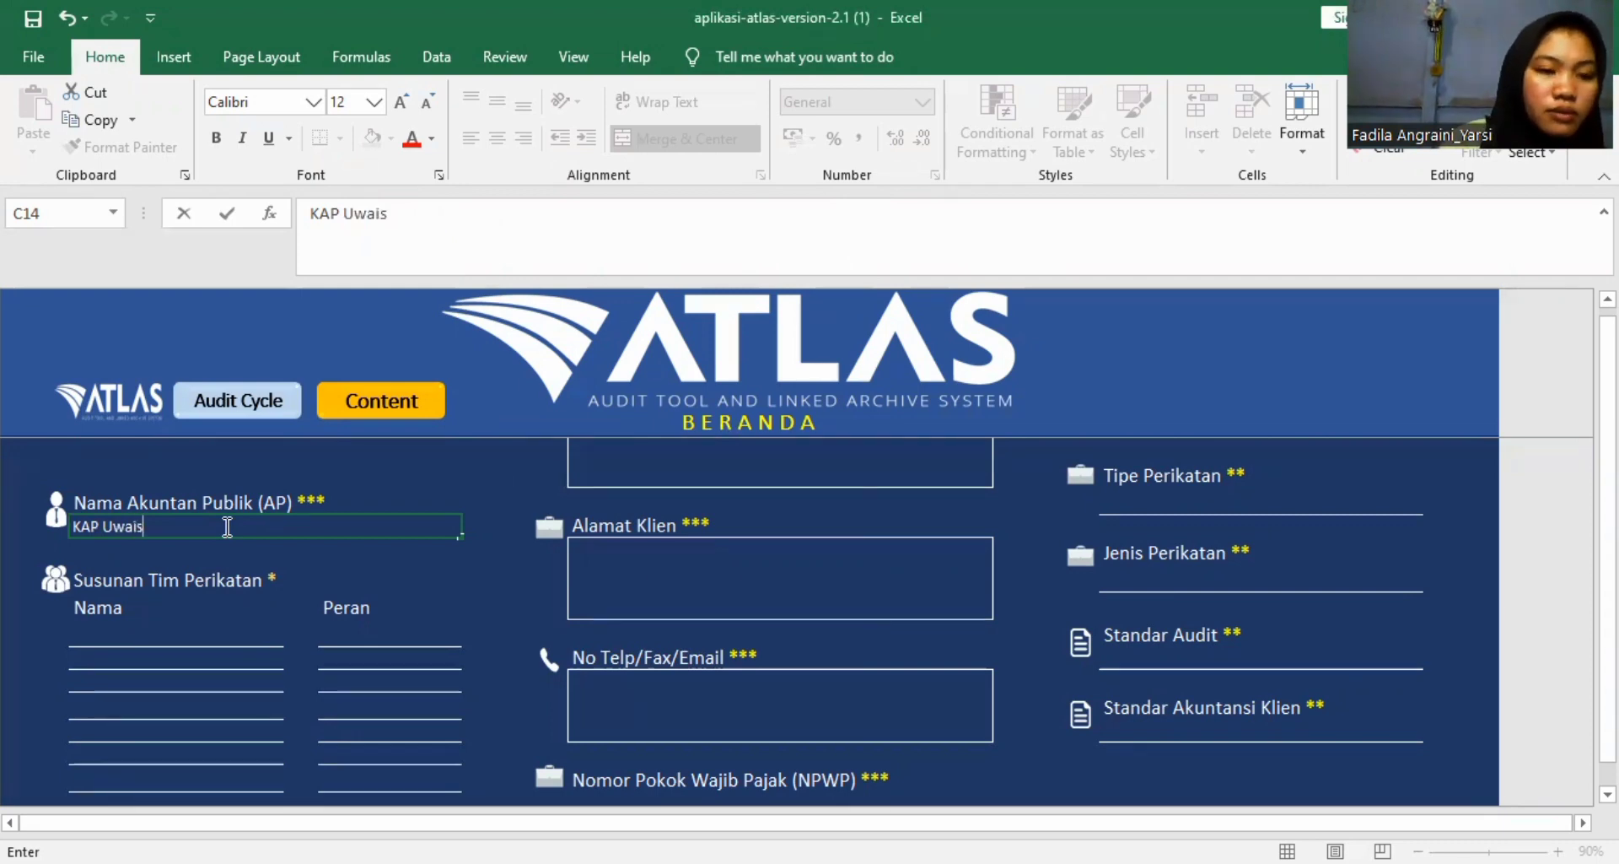
pyautogui.write(' Al')
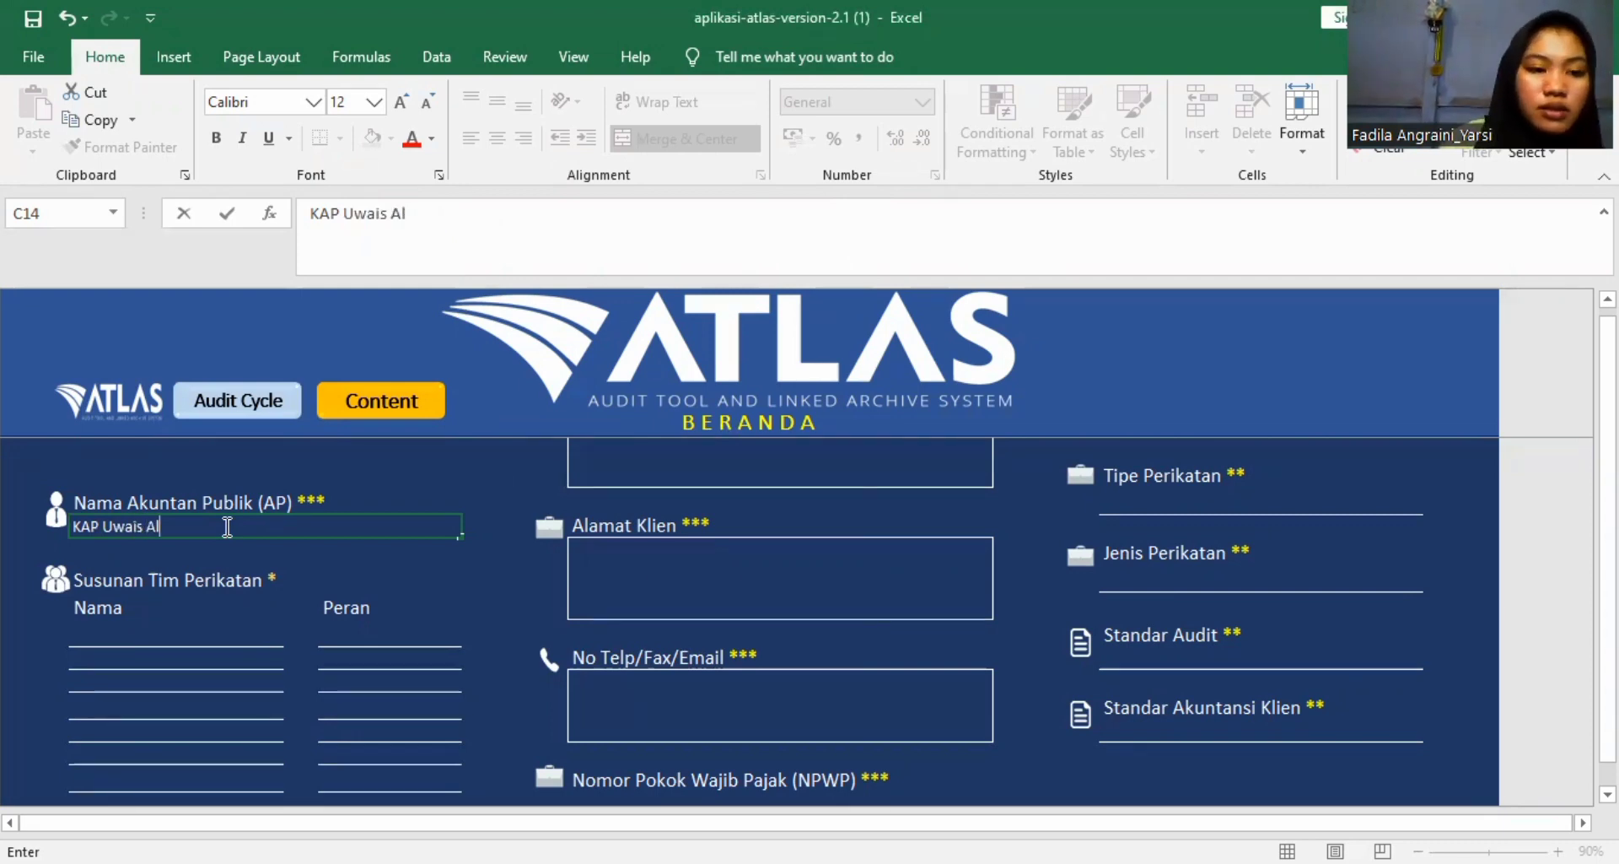
pyautogui.write(' Q')
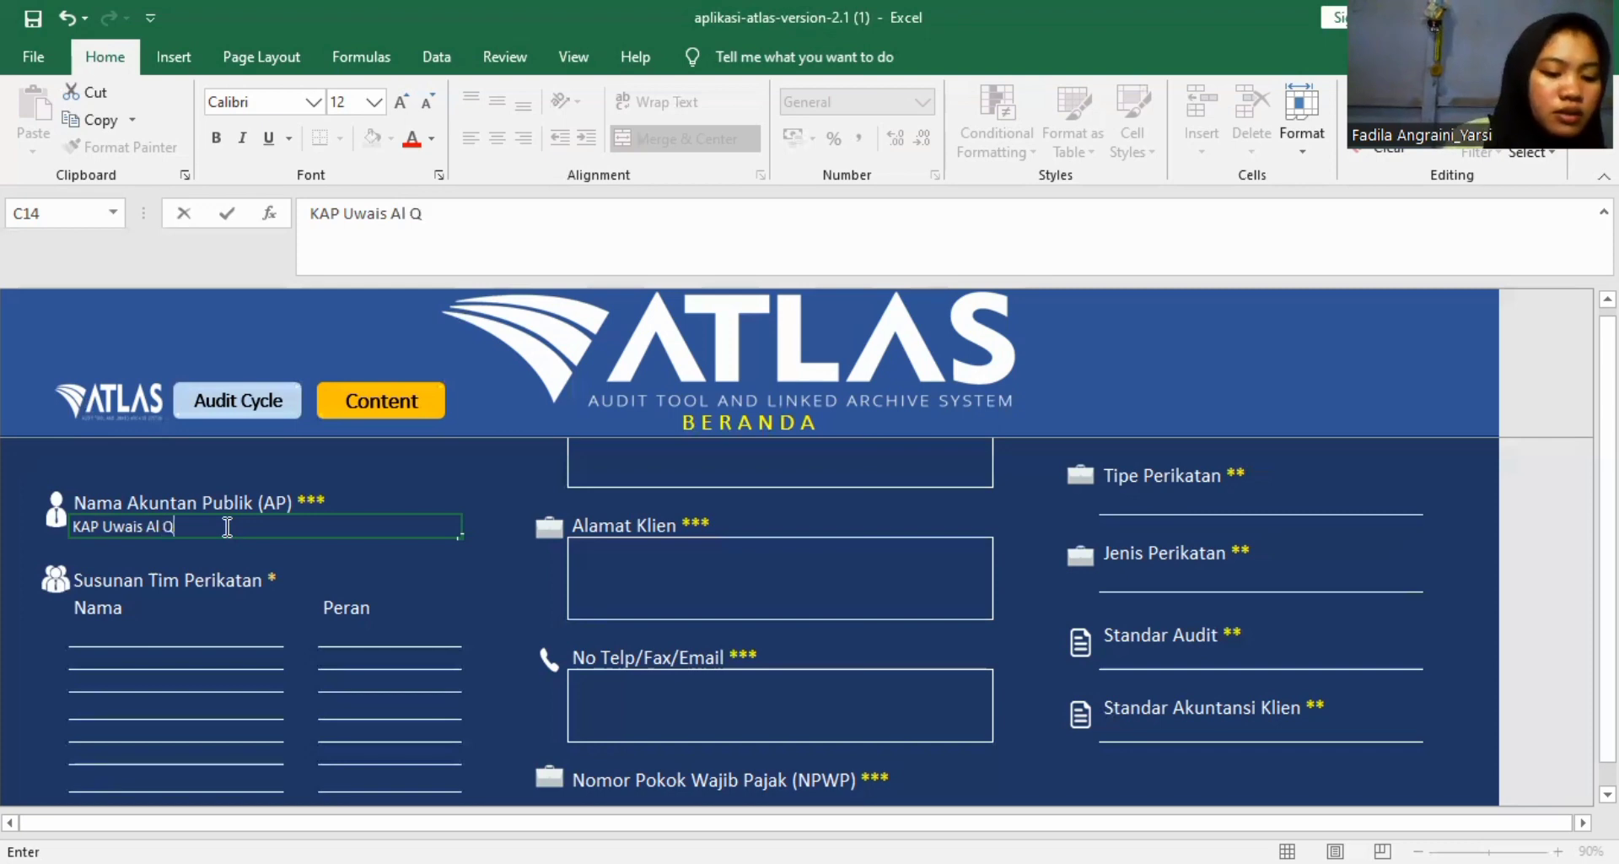
pyautogui.write('arn')
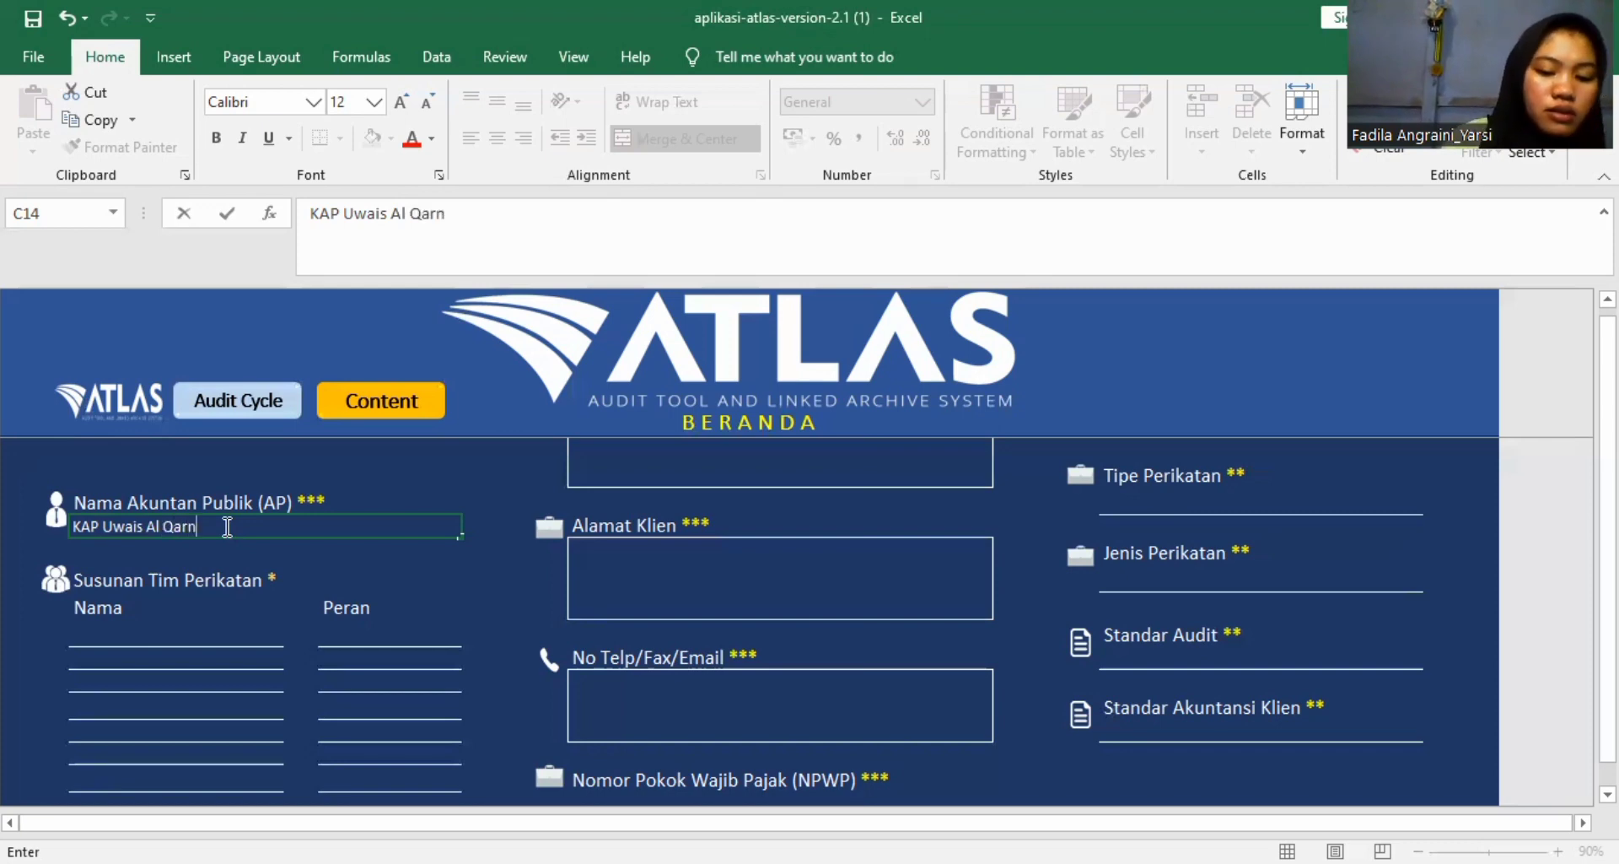
pyautogui.write('ie d')
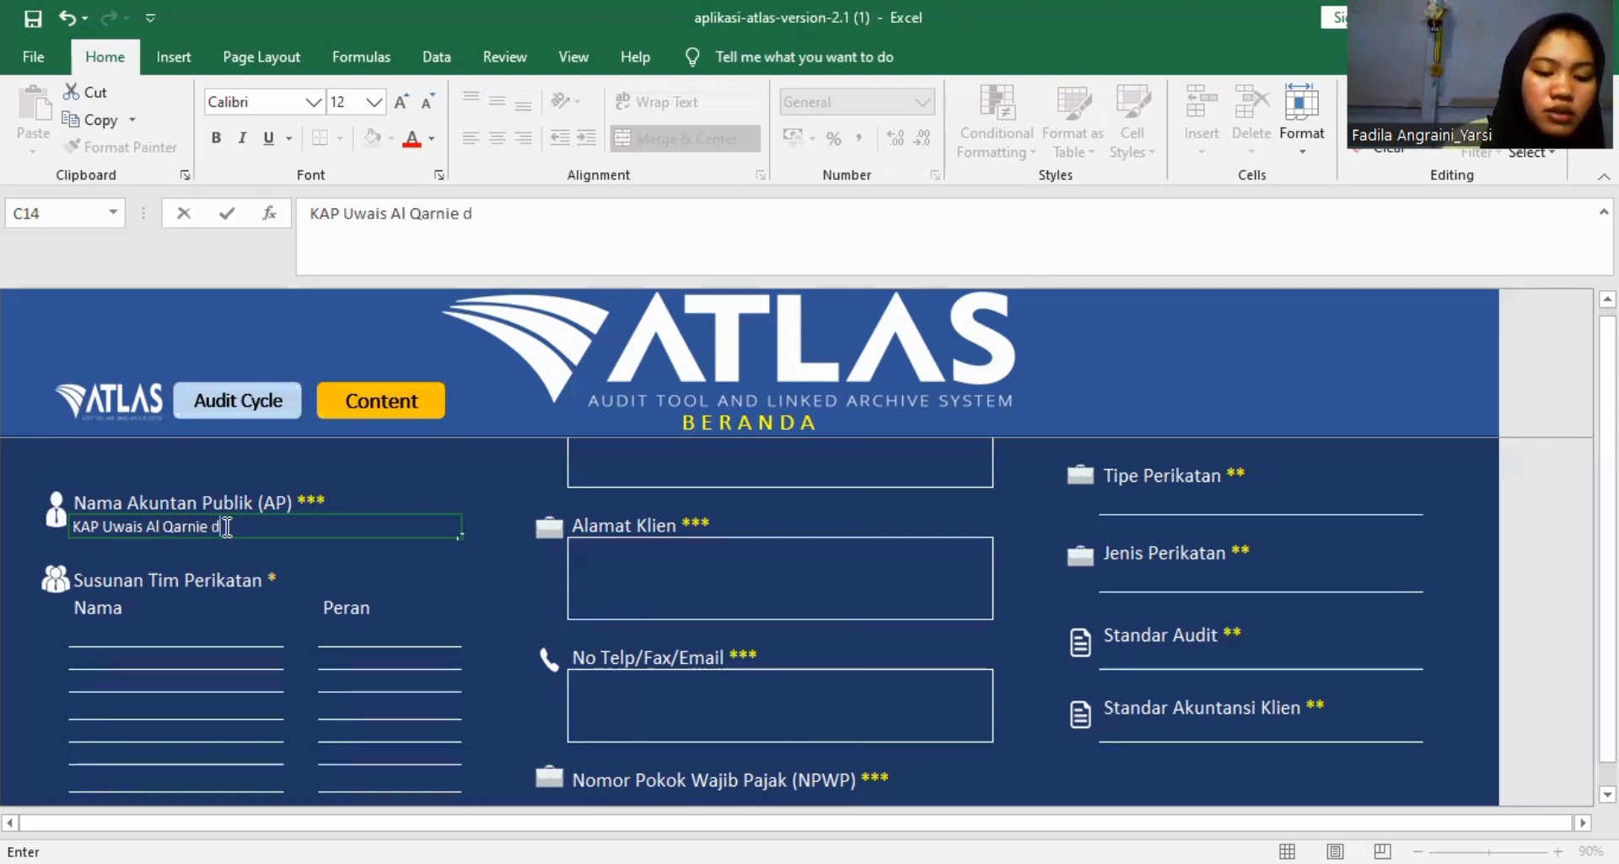
pyautogui.write('an rek')
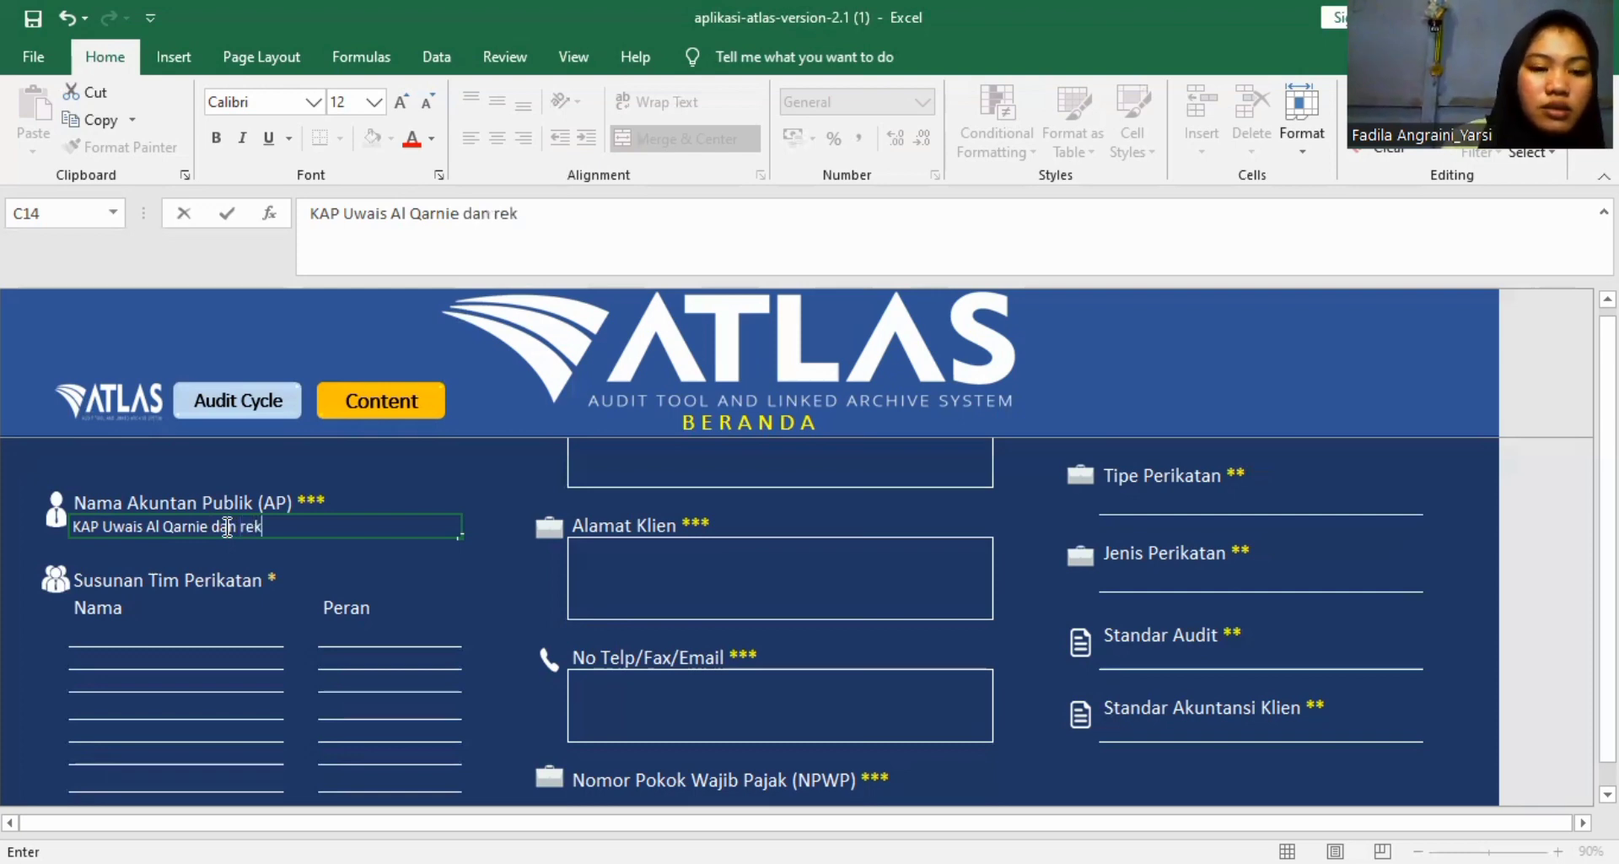
pyautogui.write('an')
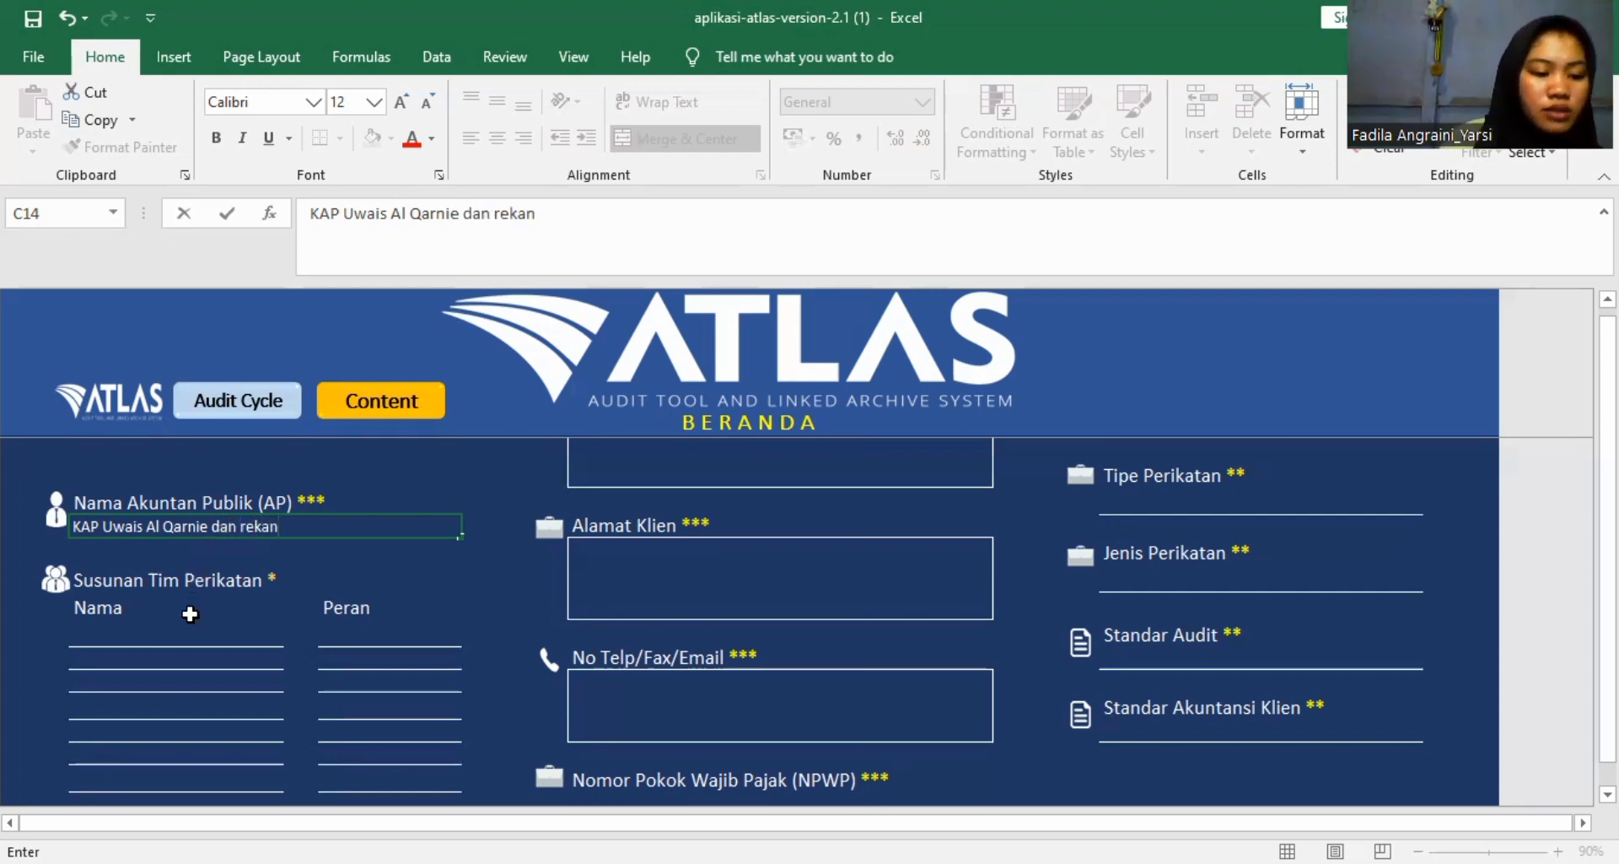
# Remove "KAP" and "dan rekan" from the Nama Akuntan Publik (AP) entry, leaving only the accountant's name.
pyautogui.scroll(2, 270, 579)
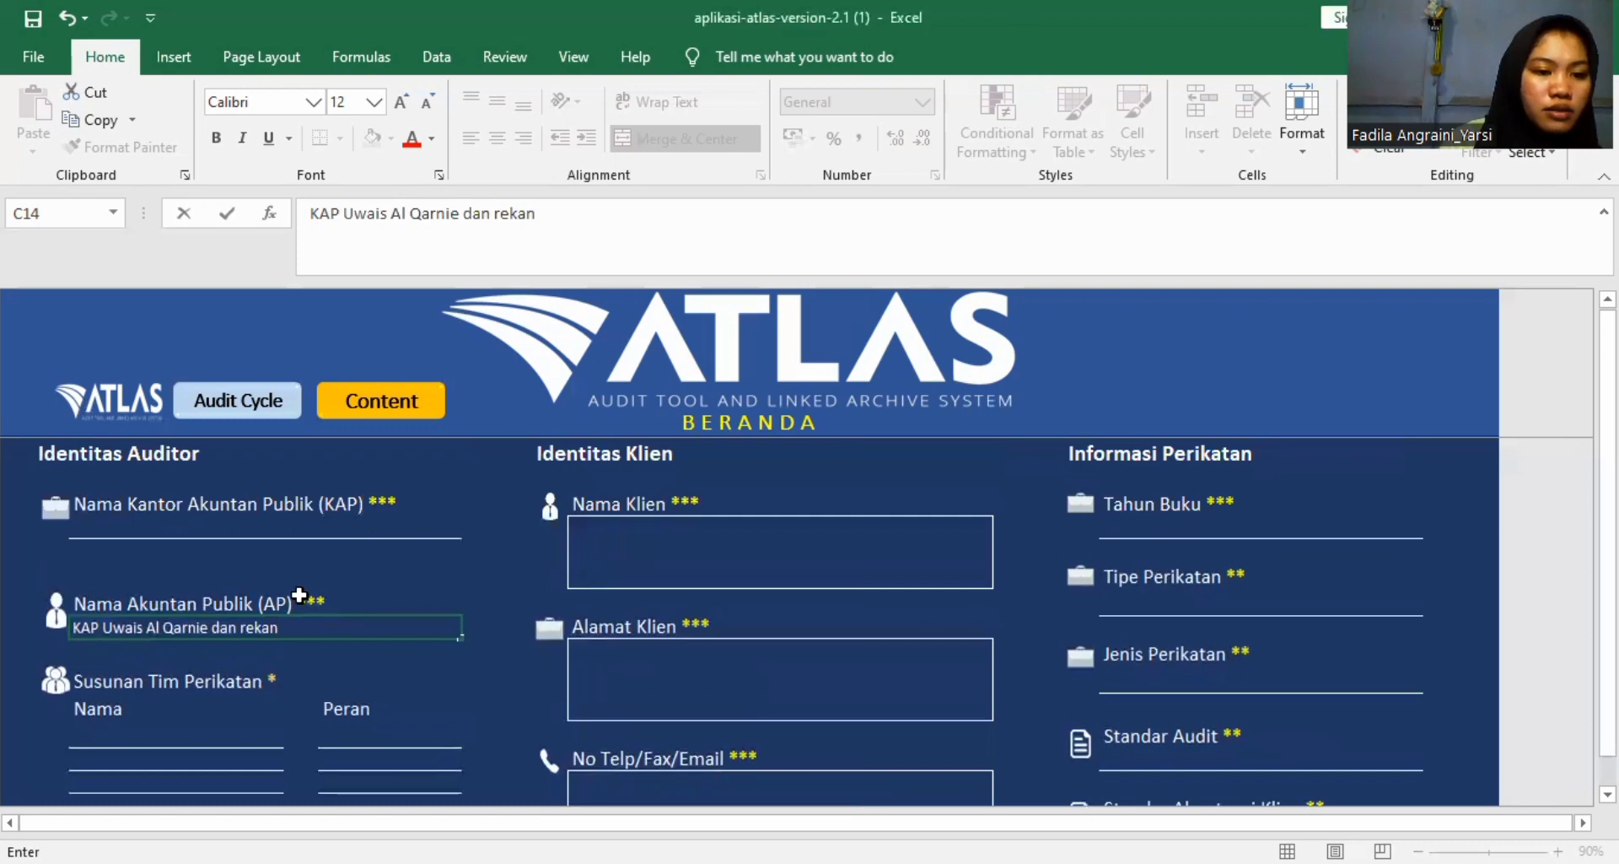
pyautogui.click(106, 625)
pyautogui.press('BackSpace')
pyautogui.press('BackSpace')
pyautogui.press('BackSpace')
pyautogui.press('BackSpace')
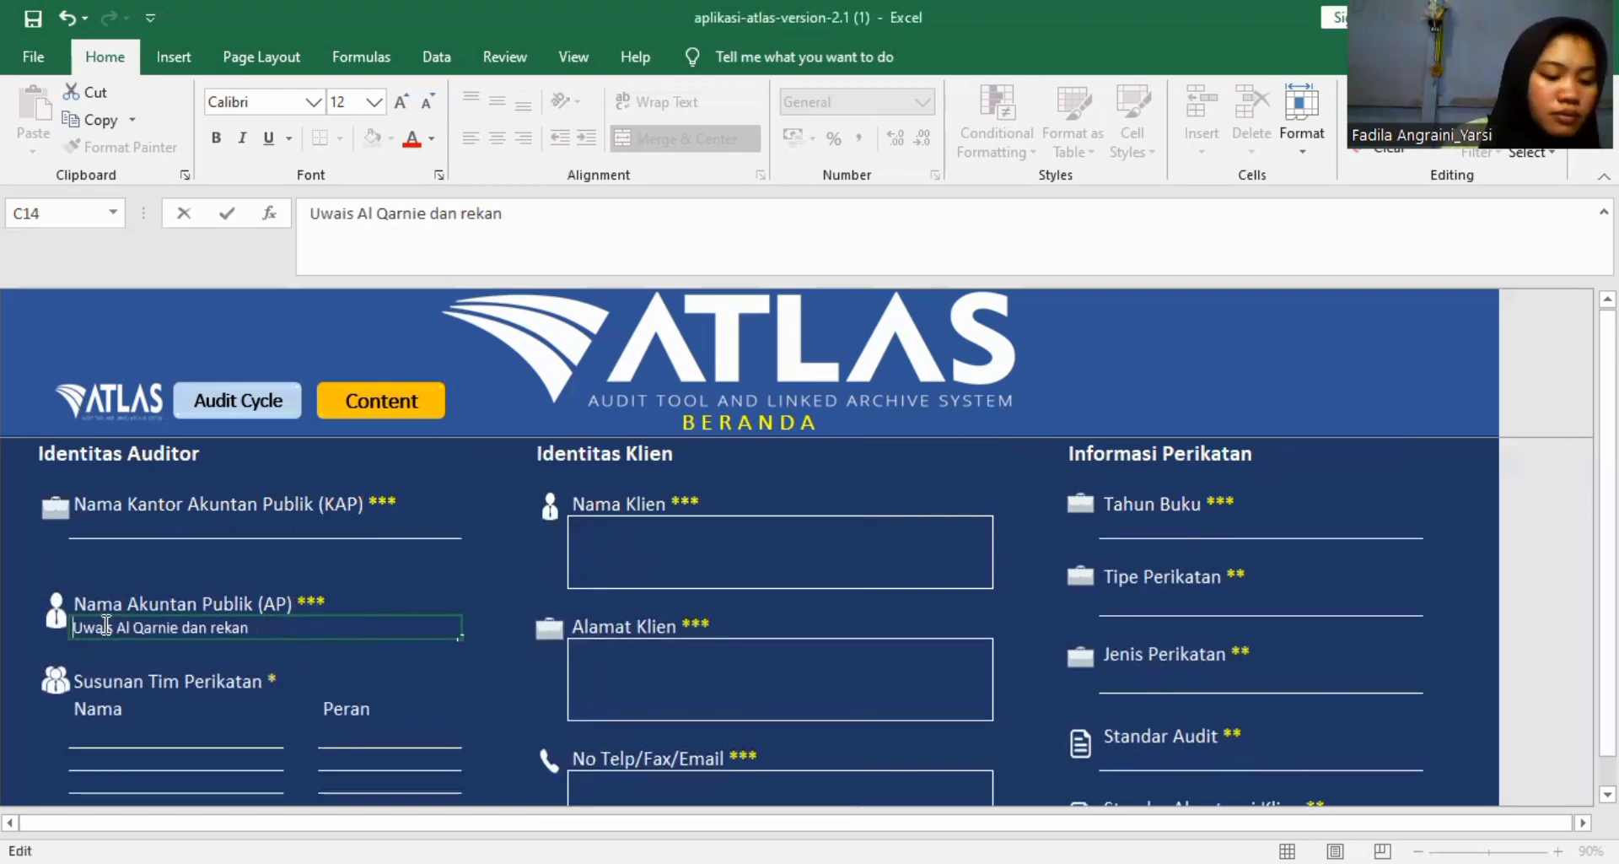
pyautogui.click(256, 625)
pyautogui.press('BackSpace')
pyautogui.press('BackSpace')
pyautogui.press('BackSpace')
pyautogui.press('BackSpace')
pyautogui.press('BackSpace')
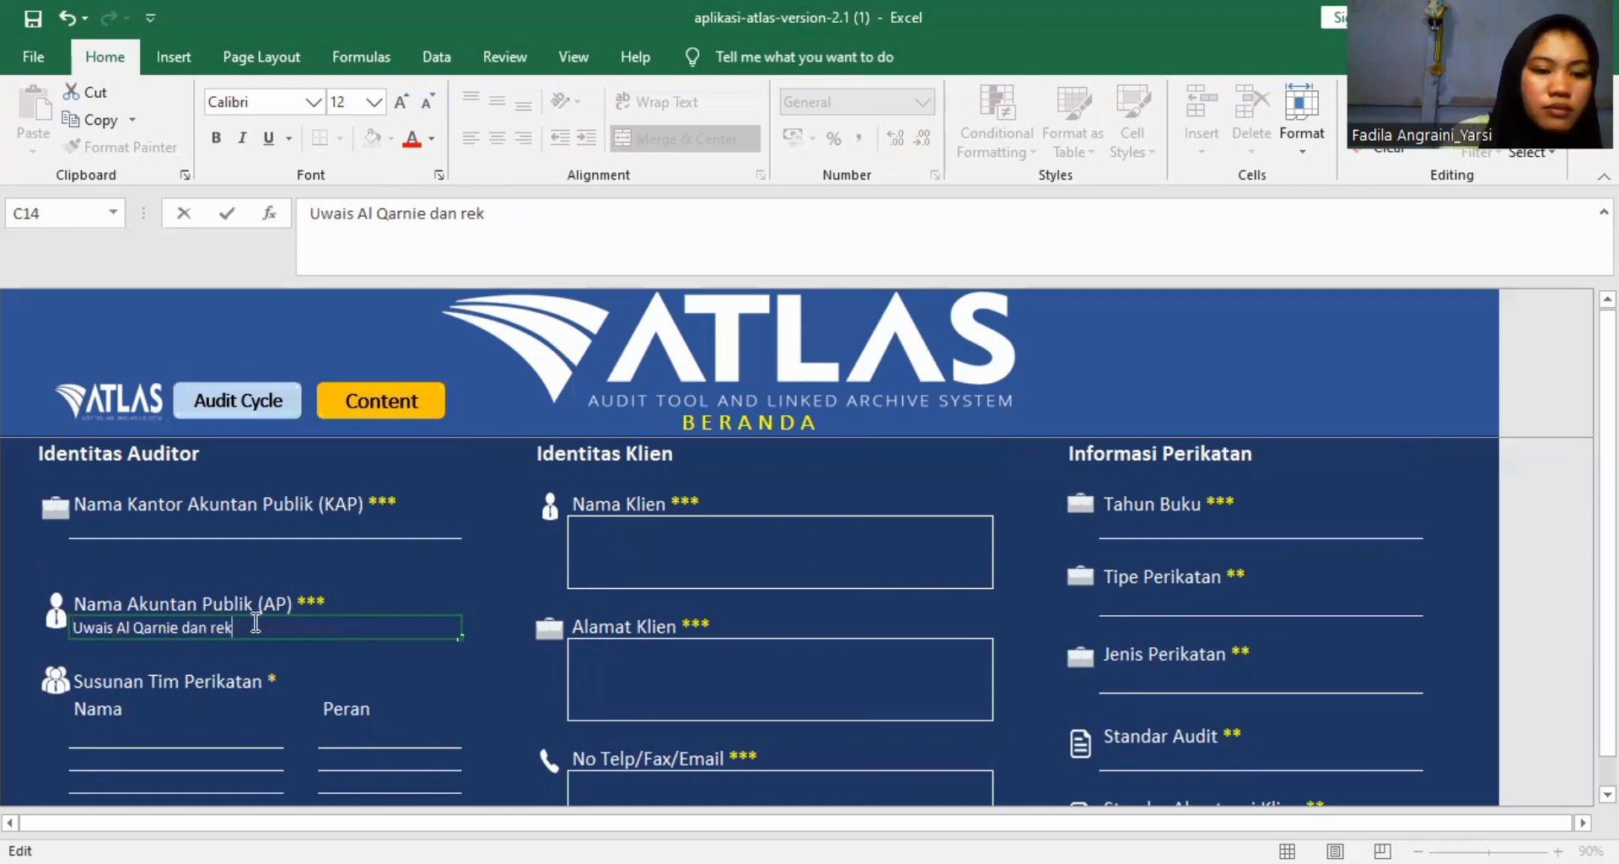
pyautogui.press('BackSpace')
pyautogui.press('BackSpace')
pyautogui.press('BackSpace')
pyautogui.press('BackSpace')
pyautogui.press('BackSpace')
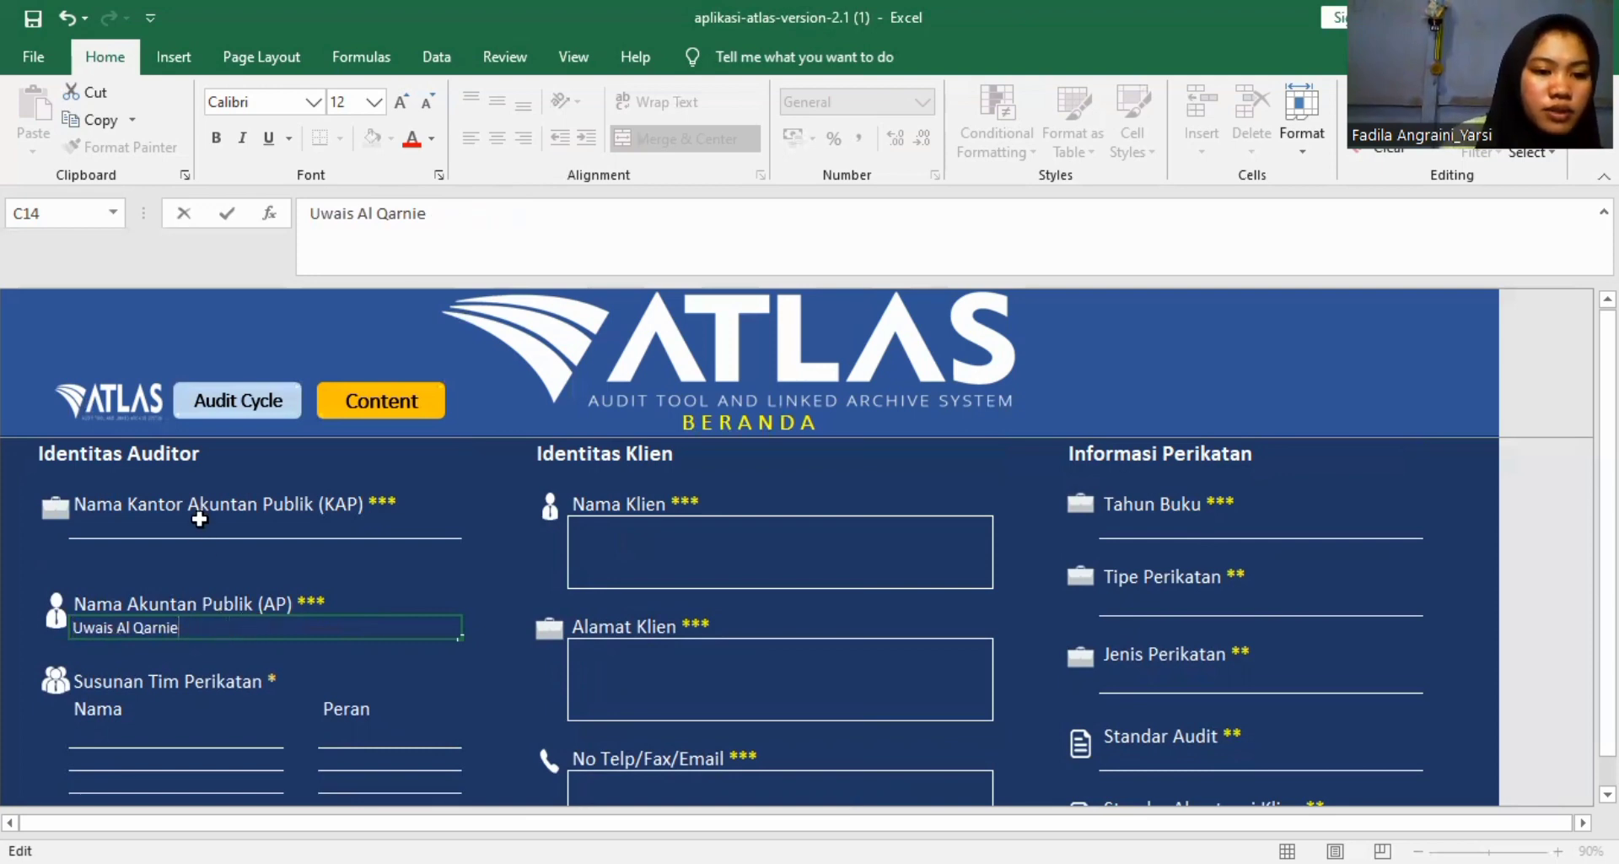
# Enter "KAP Uwais Al Qarnie dan Rekan" as the Nama Kantor Akuntan Publik (KAP) under Identitas Auditor.
pyautogui.click(196, 527)
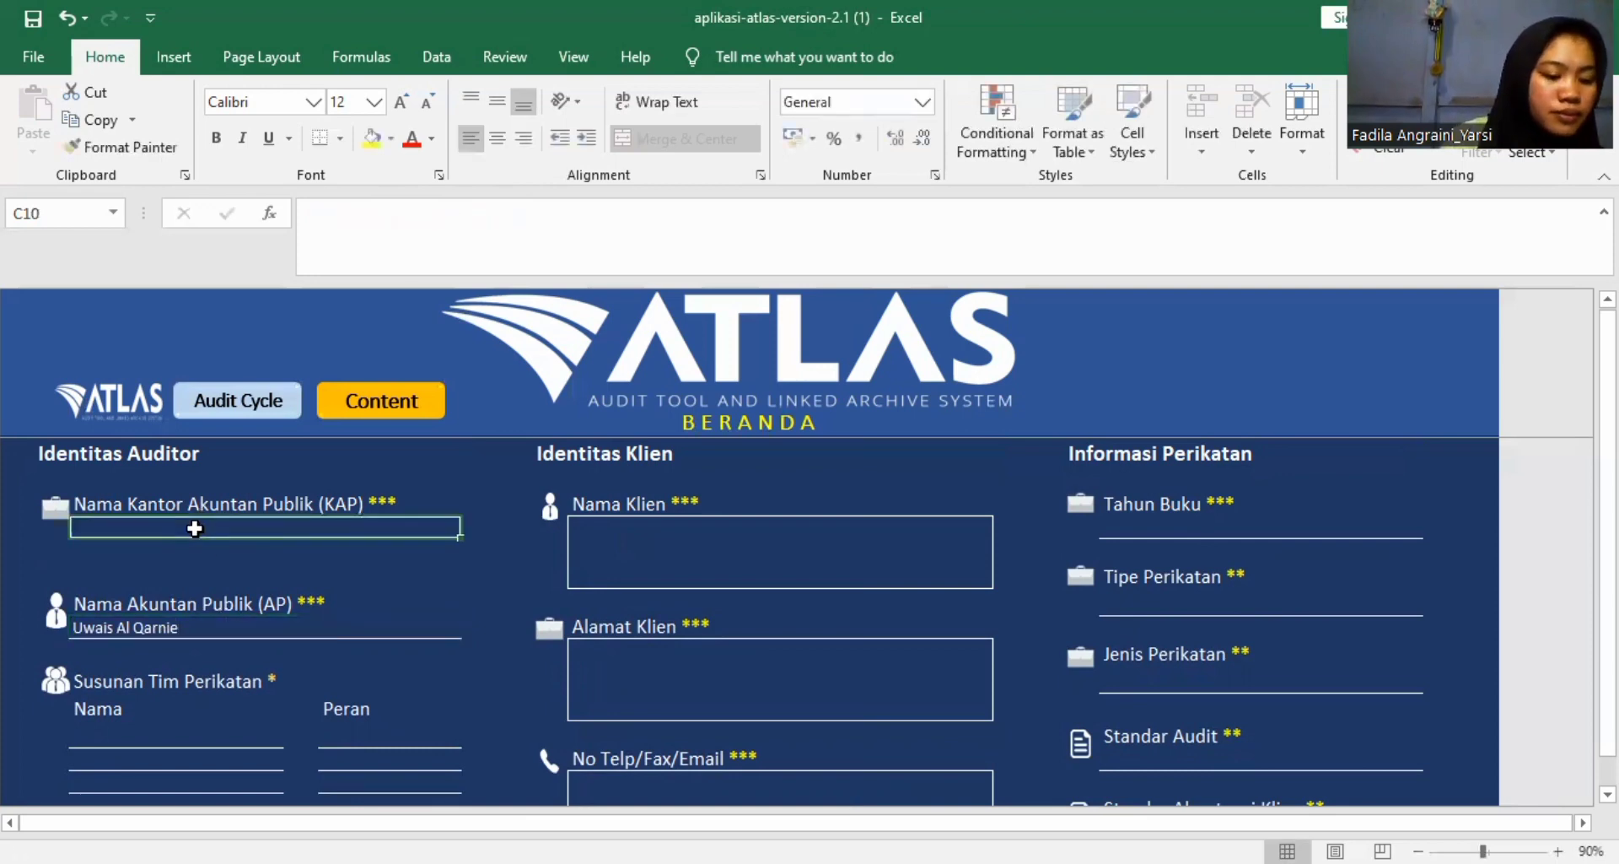
pyautogui.write('KAP ')
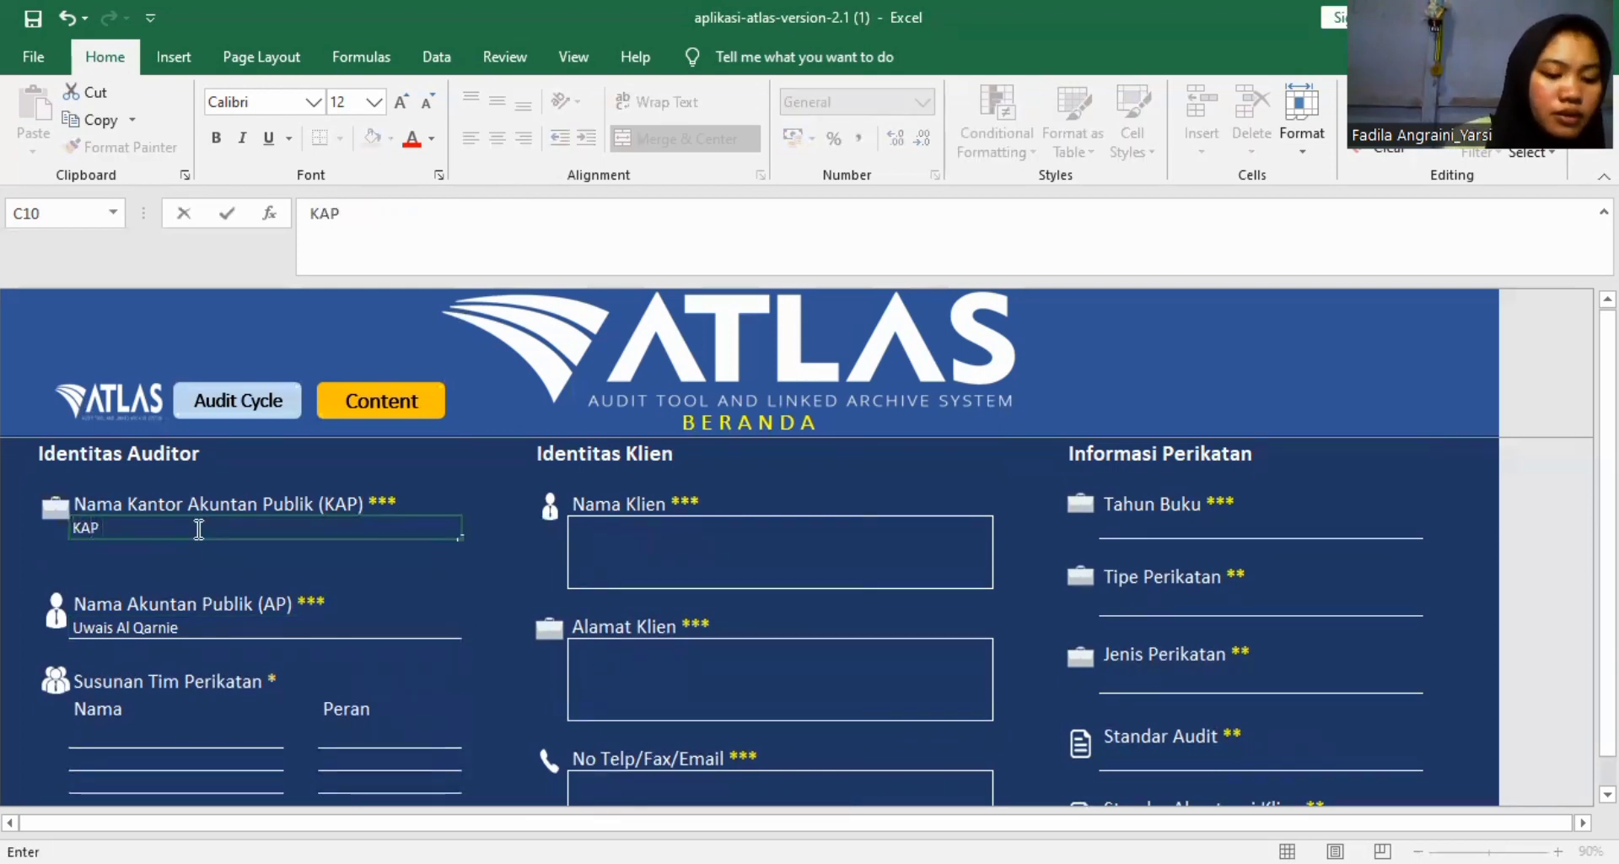
pyautogui.write('Y')
pyautogui.press('BackSpace')
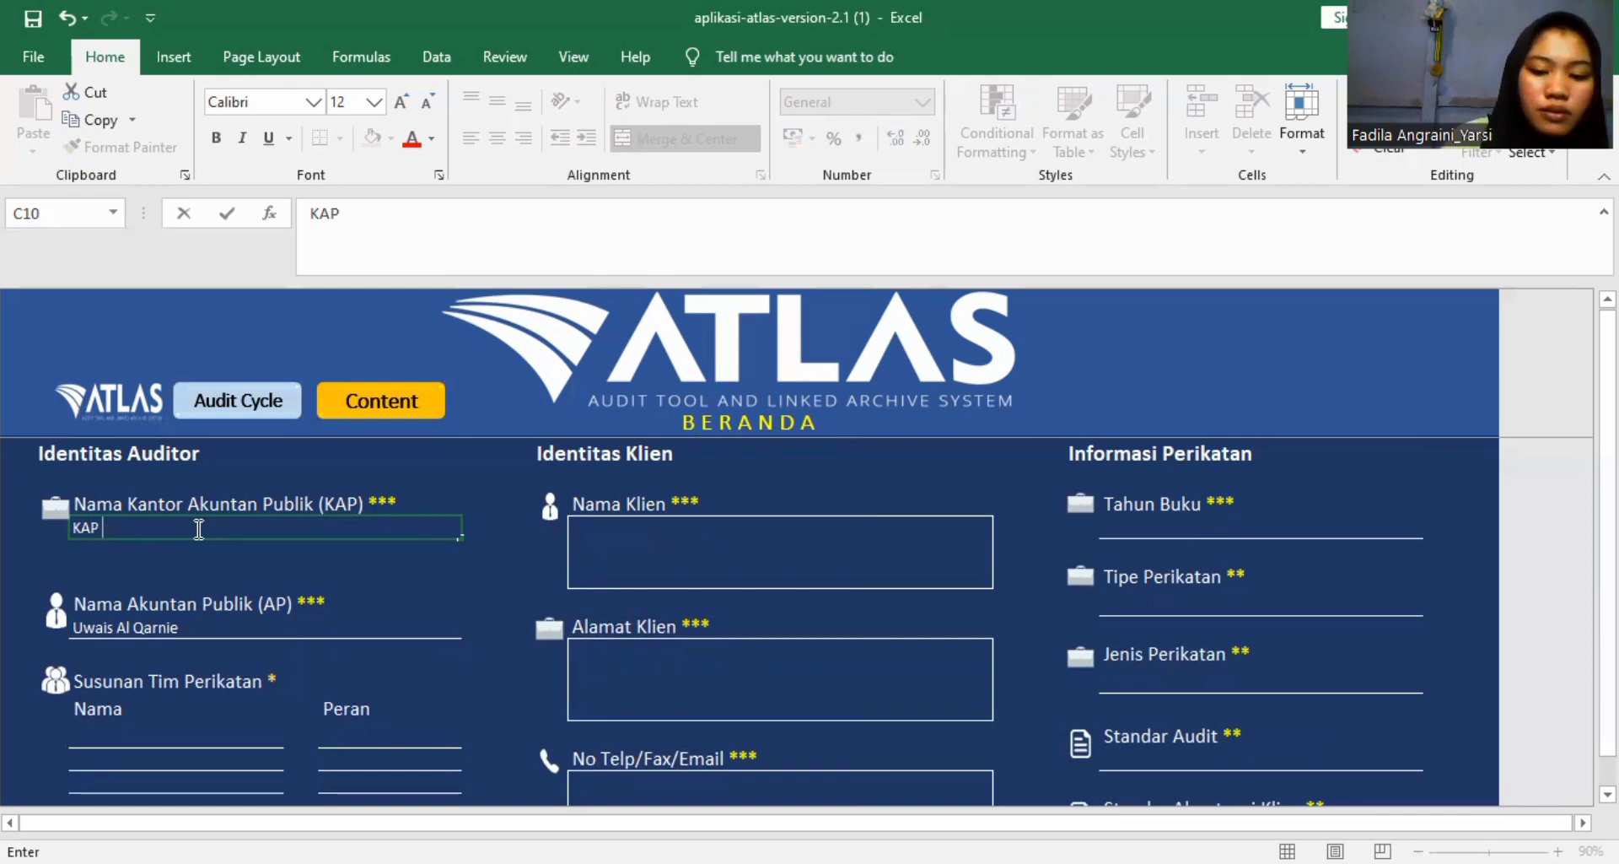
pyautogui.write('Uwais')
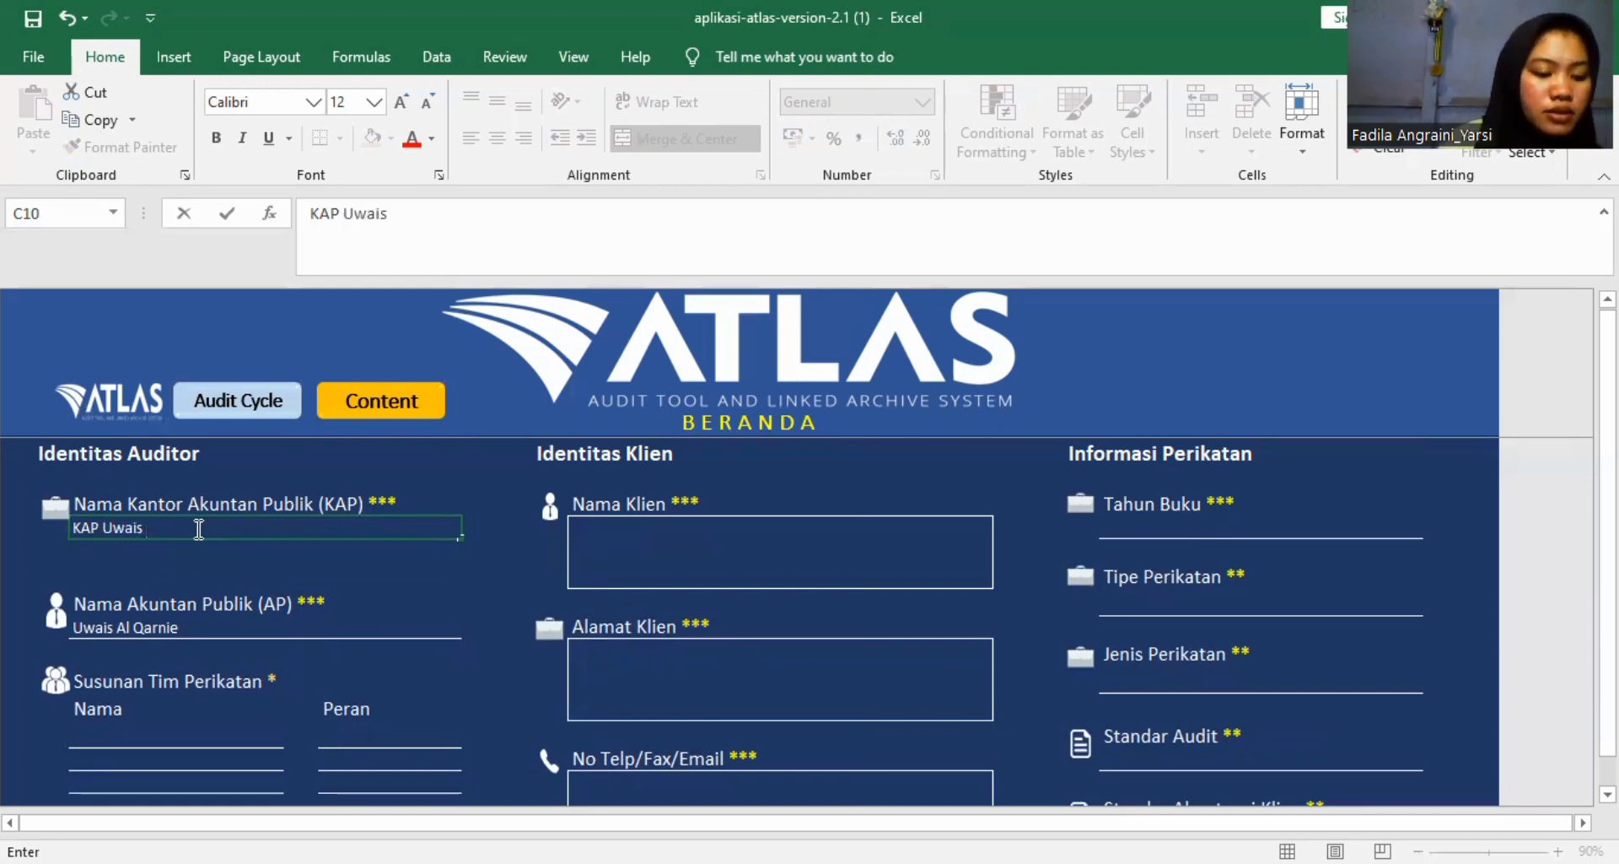
pyautogui.write(' Al')
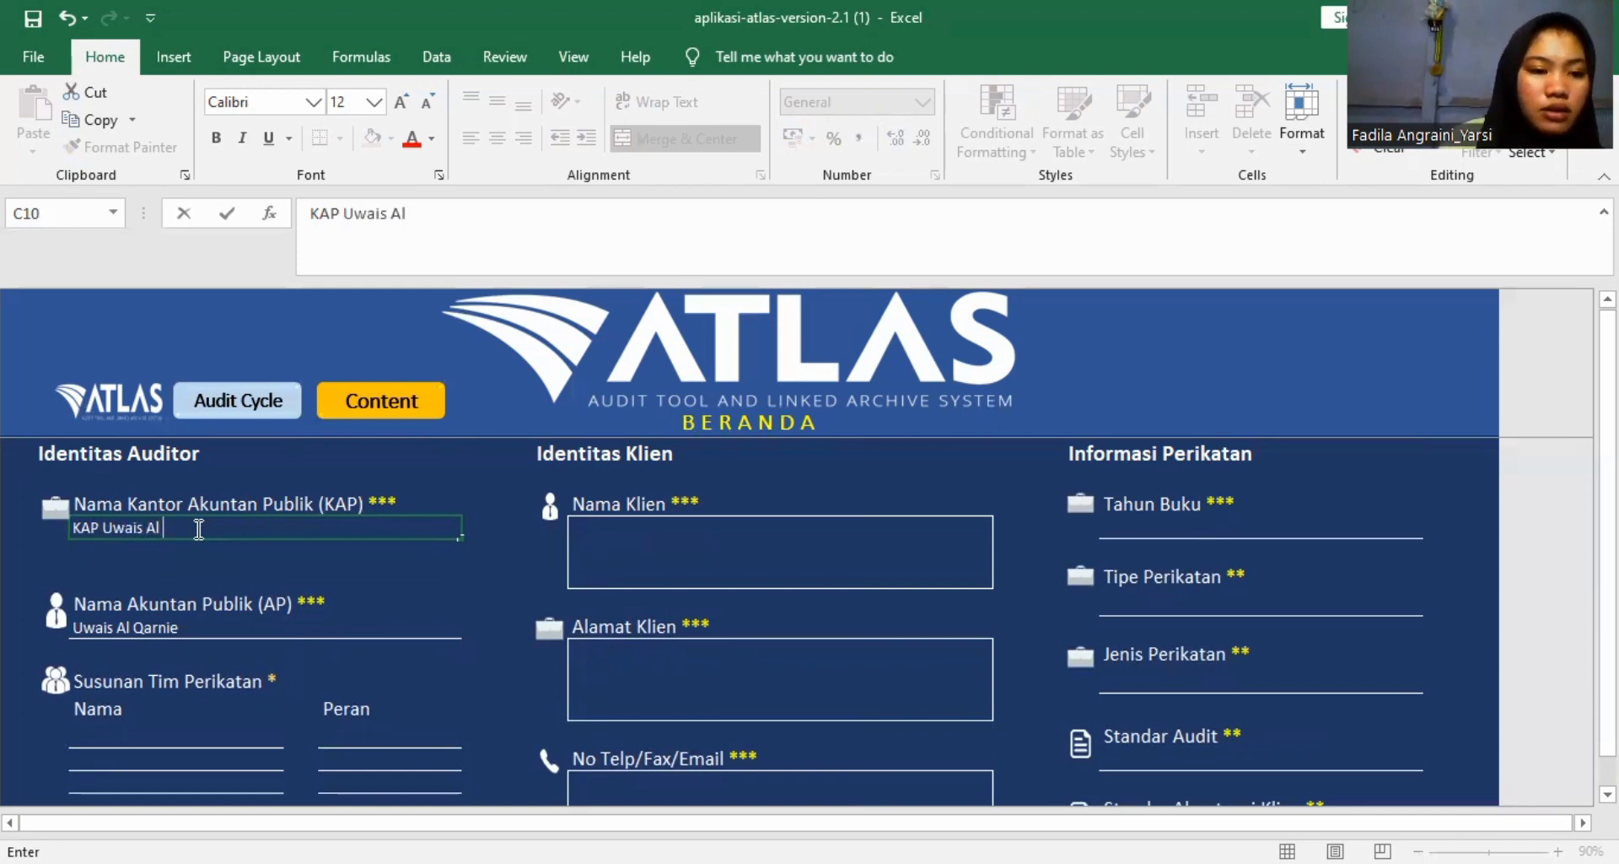
pyautogui.write(' Q')
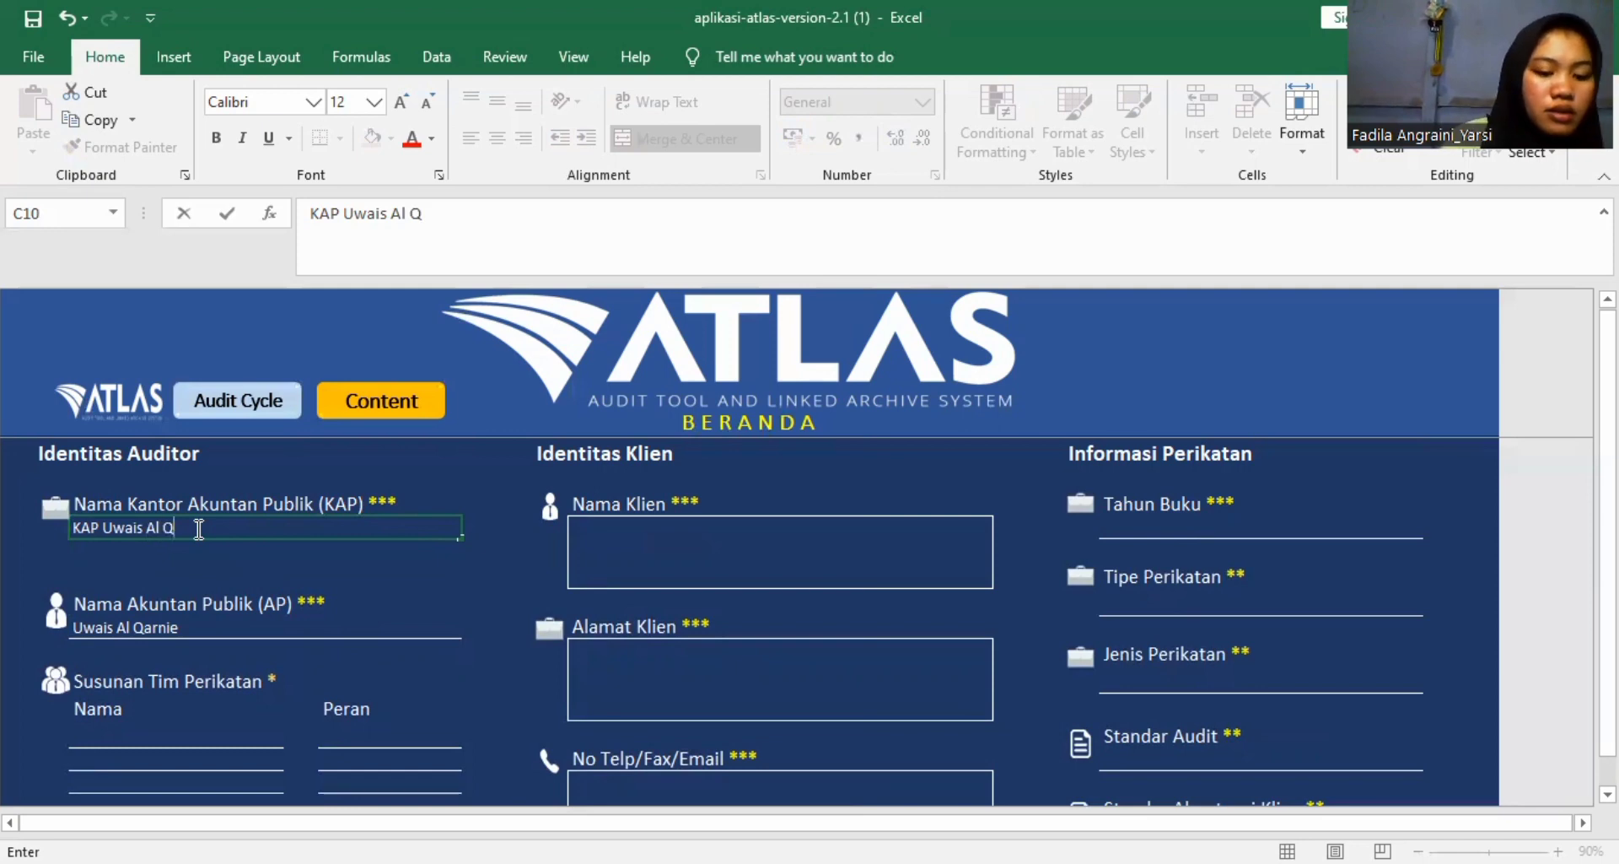
pyautogui.write('arnie')
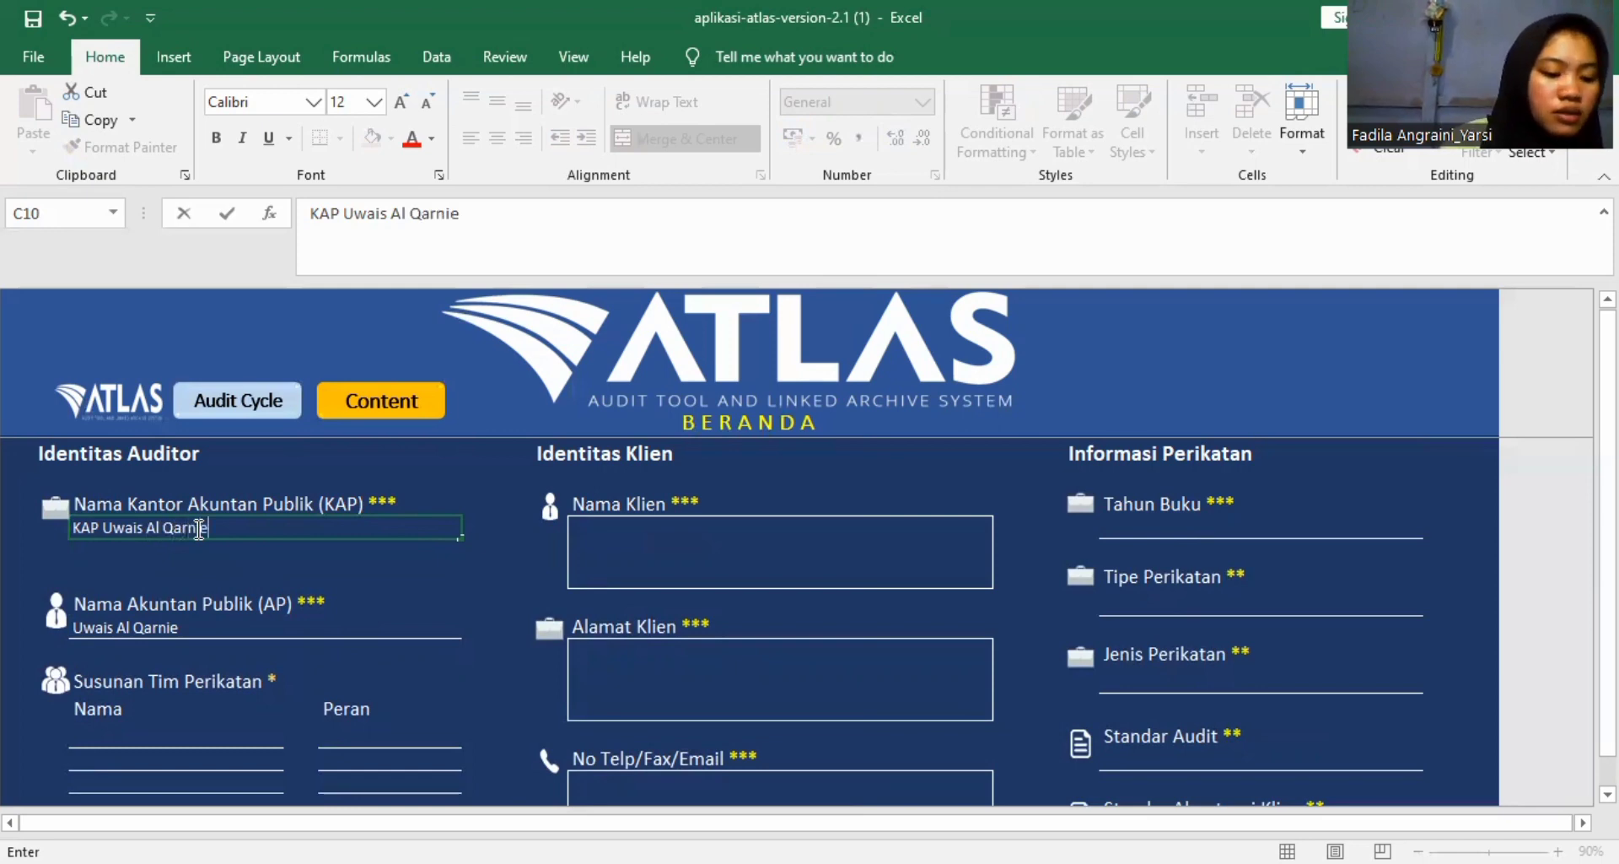
pyautogui.write(' dan R')
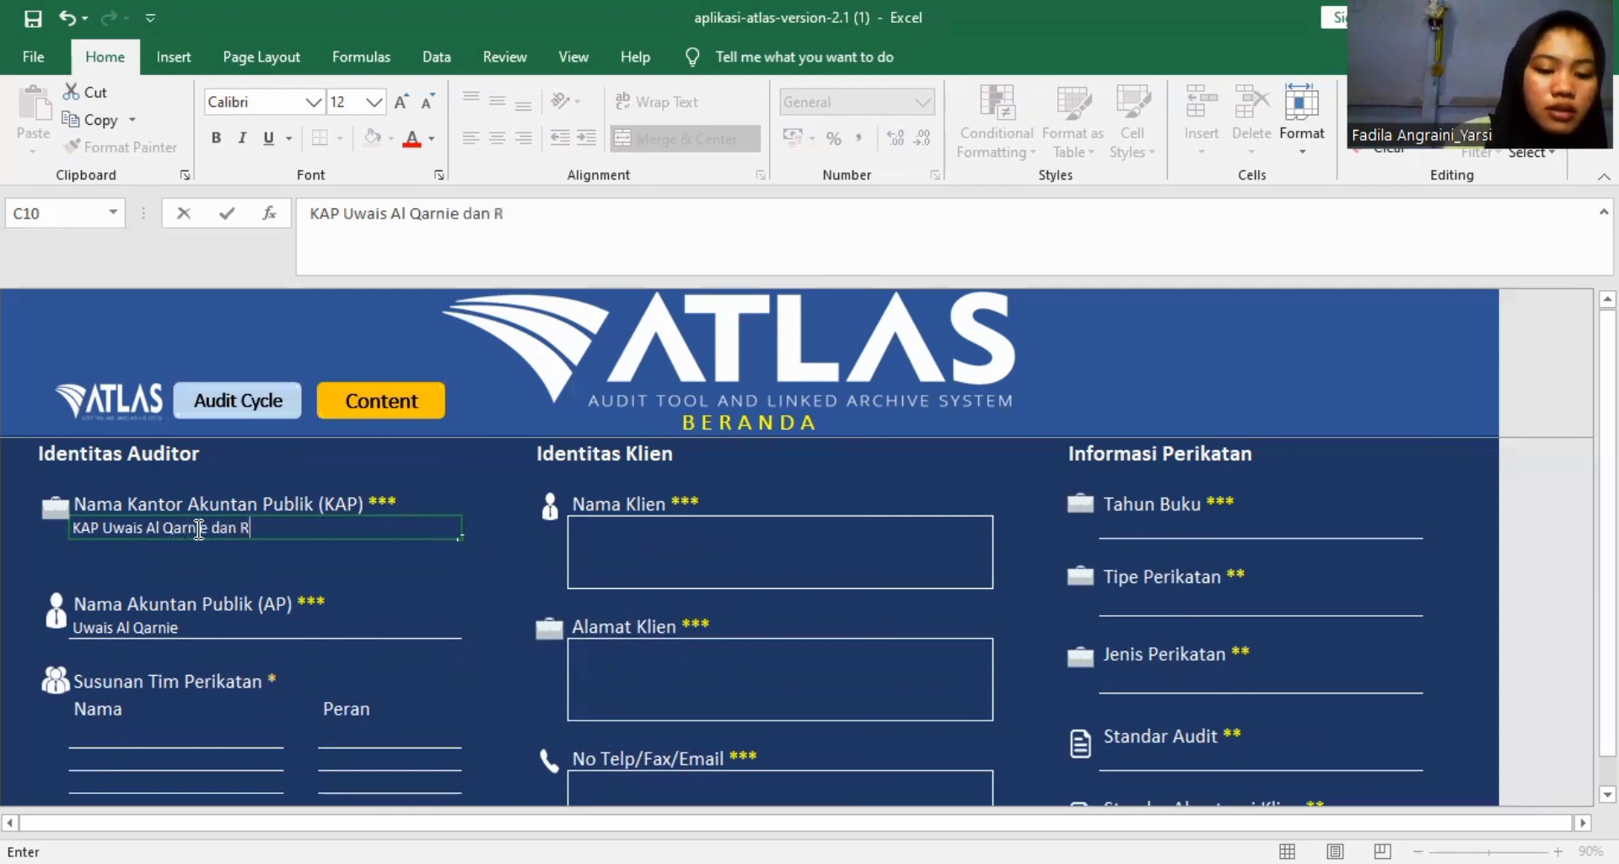
pyautogui.write('ekan')
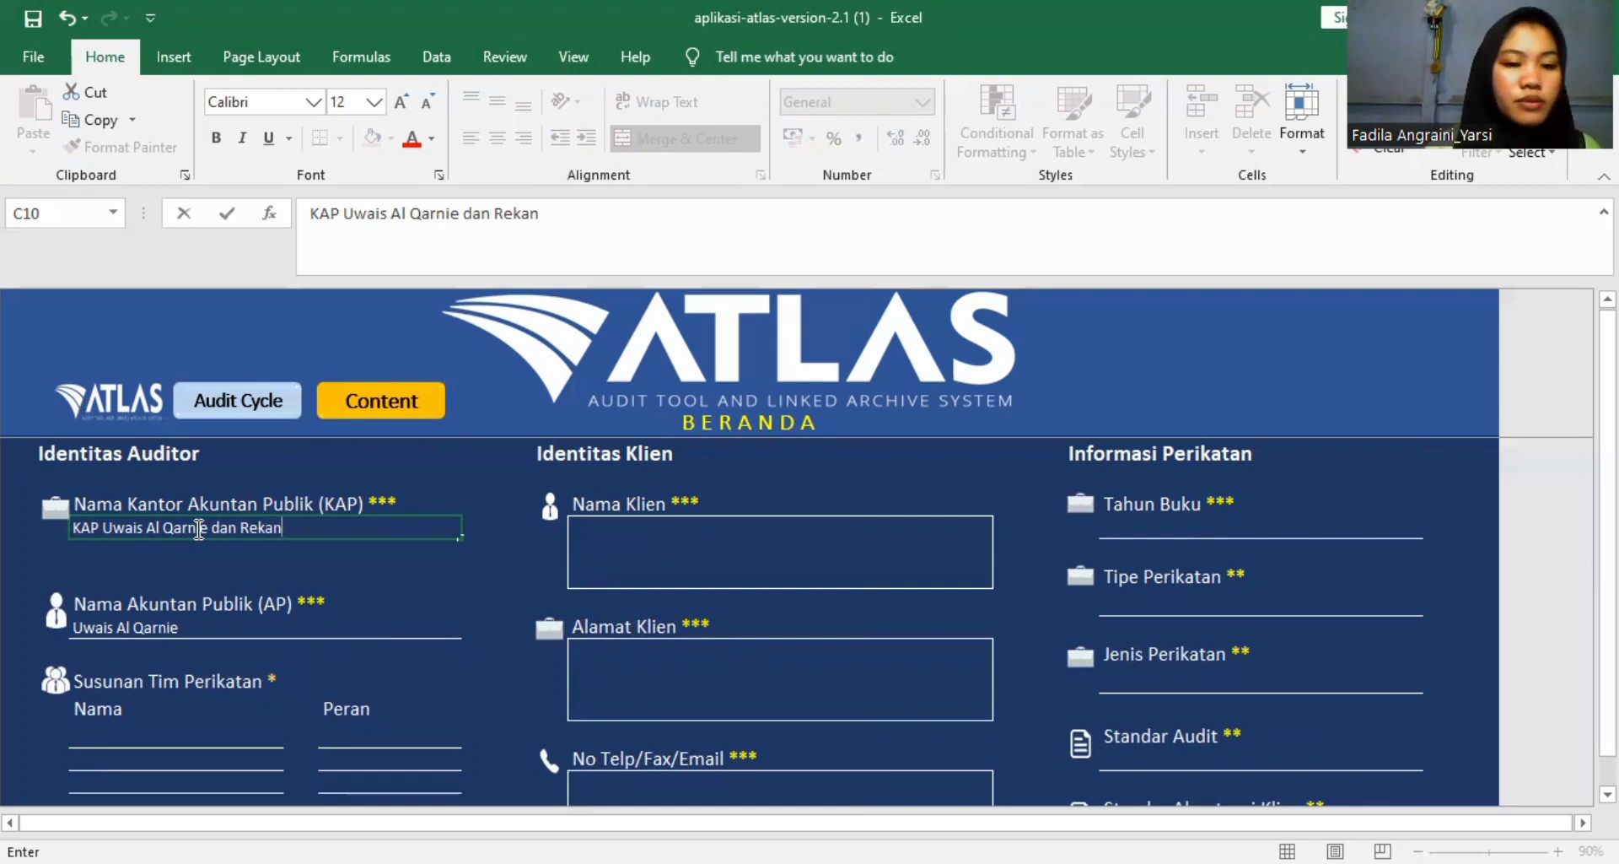
# Enter "PT Aset Masa Depan" as the Nama Klien under Identitas Klien.
pyautogui.click(685, 560)
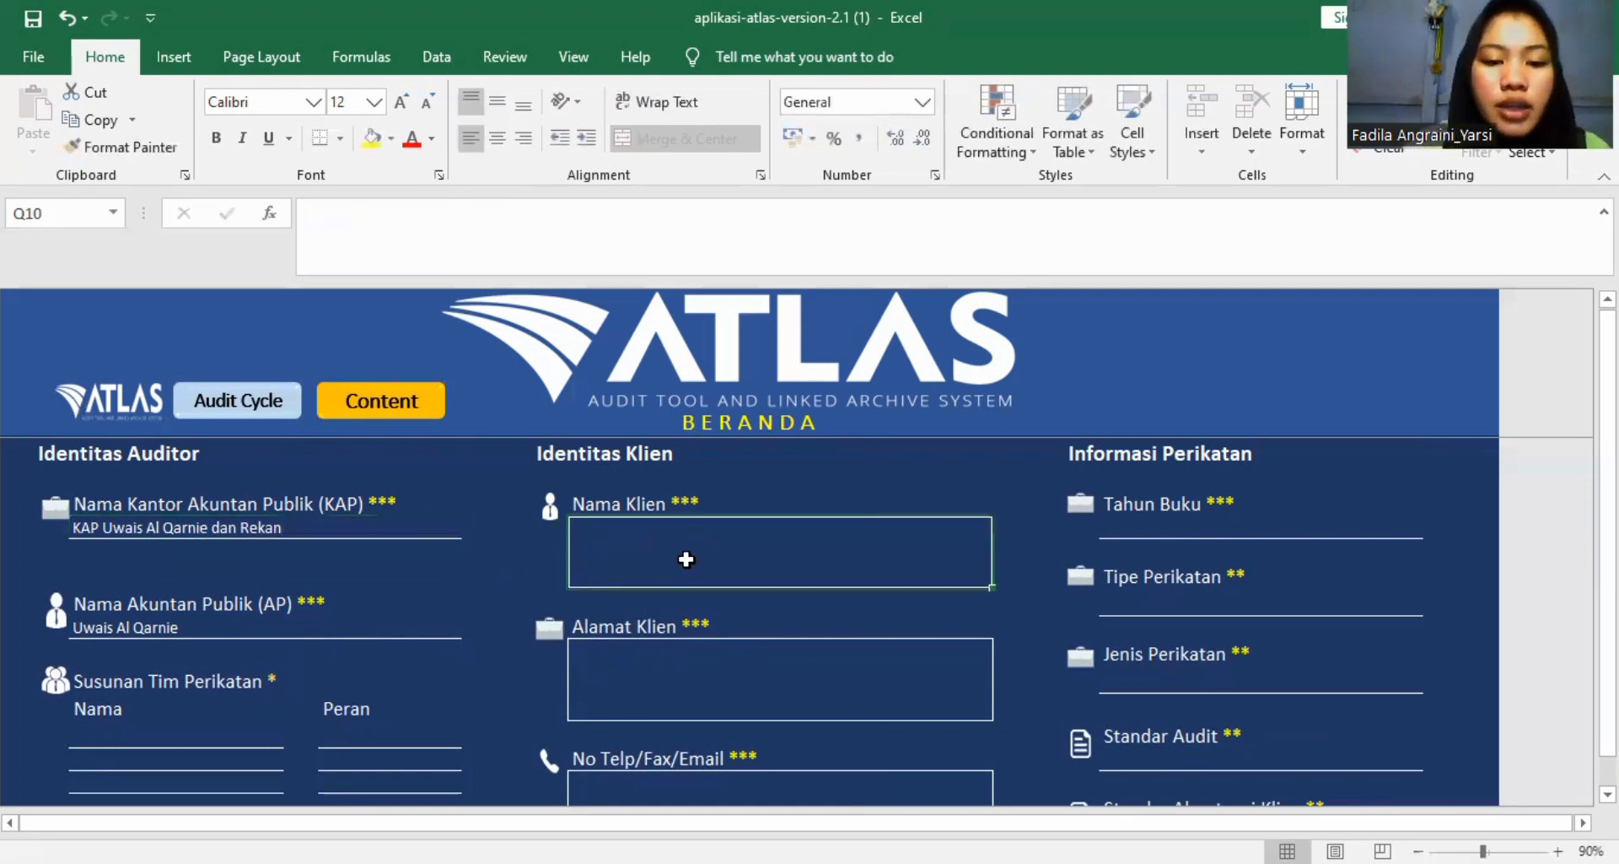
pyautogui.write('PT')
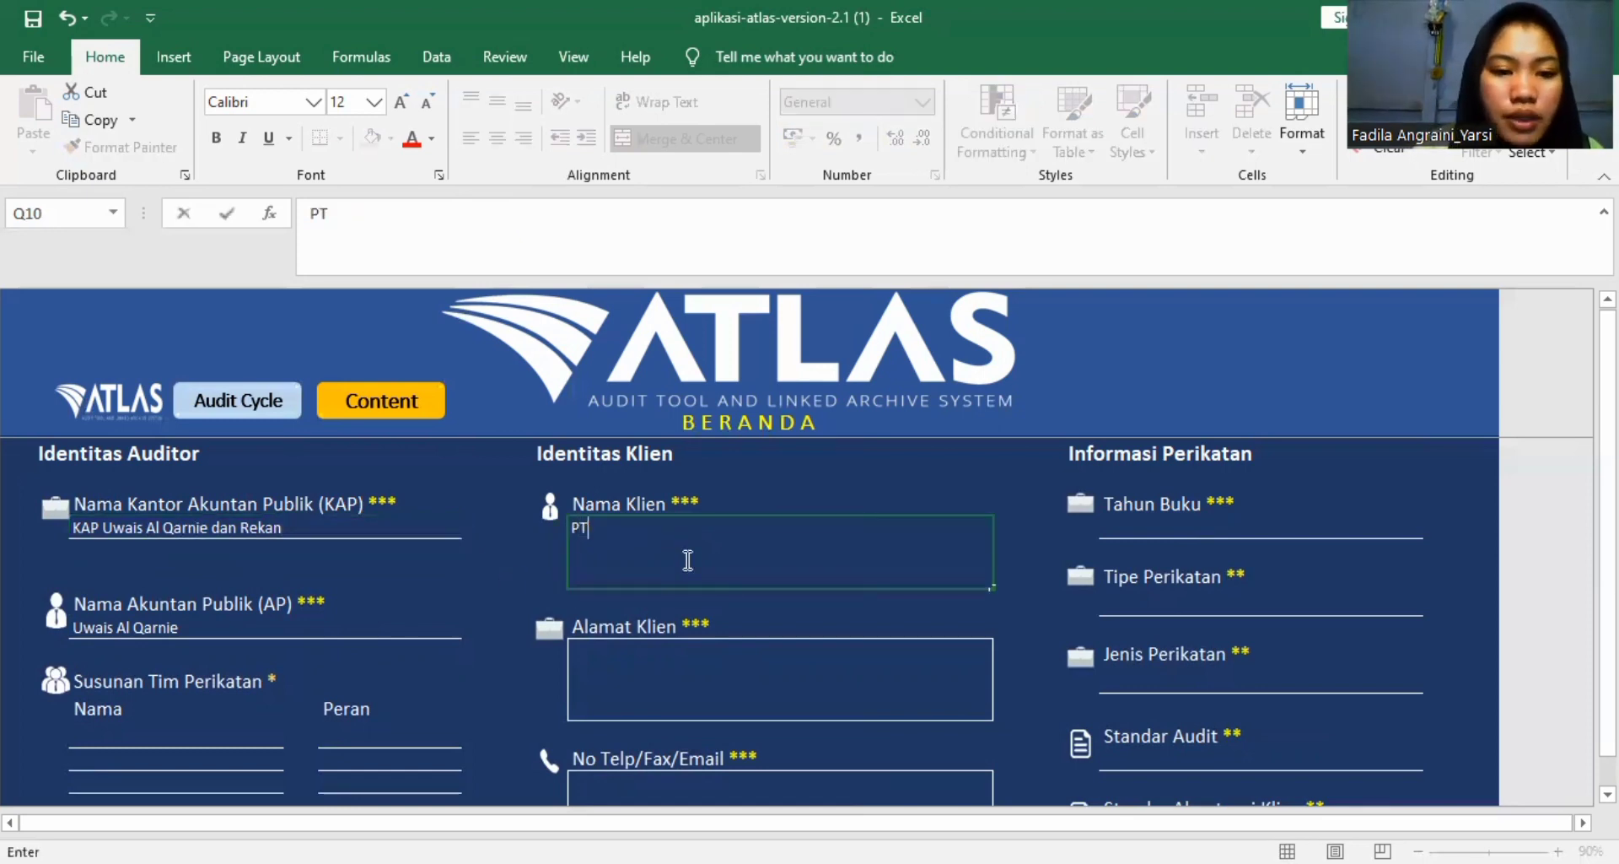
pyautogui.write(' ASET')
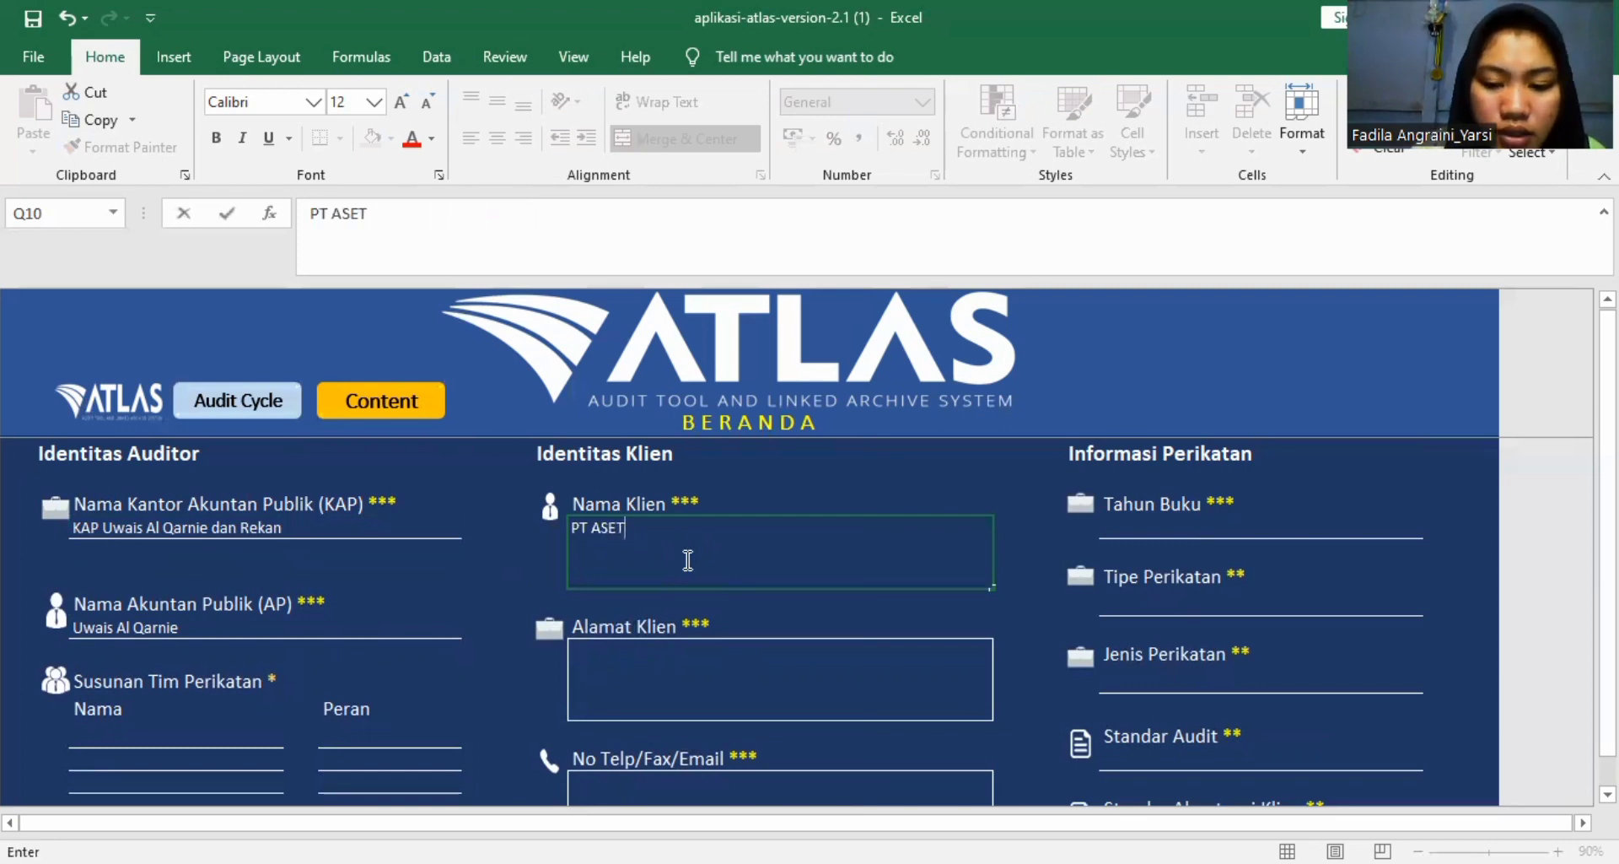
pyautogui.press('BackSpace')
pyautogui.press('BackSpace')
pyautogui.press('BackSpace')
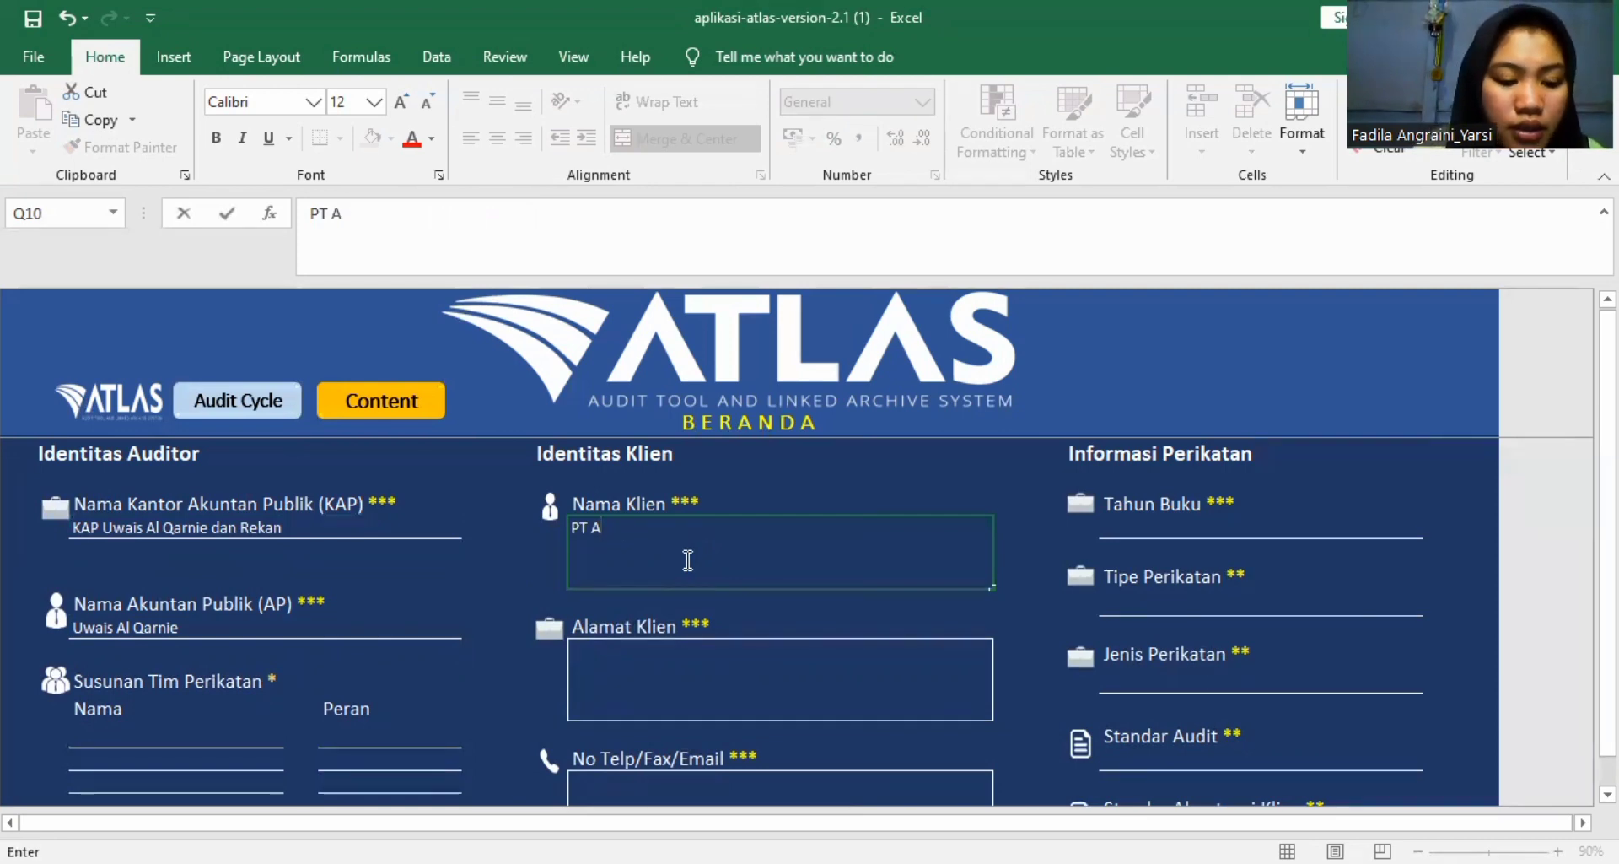
pyautogui.write('S')
pyautogui.press('BackSpace')
pyautogui.write('se')
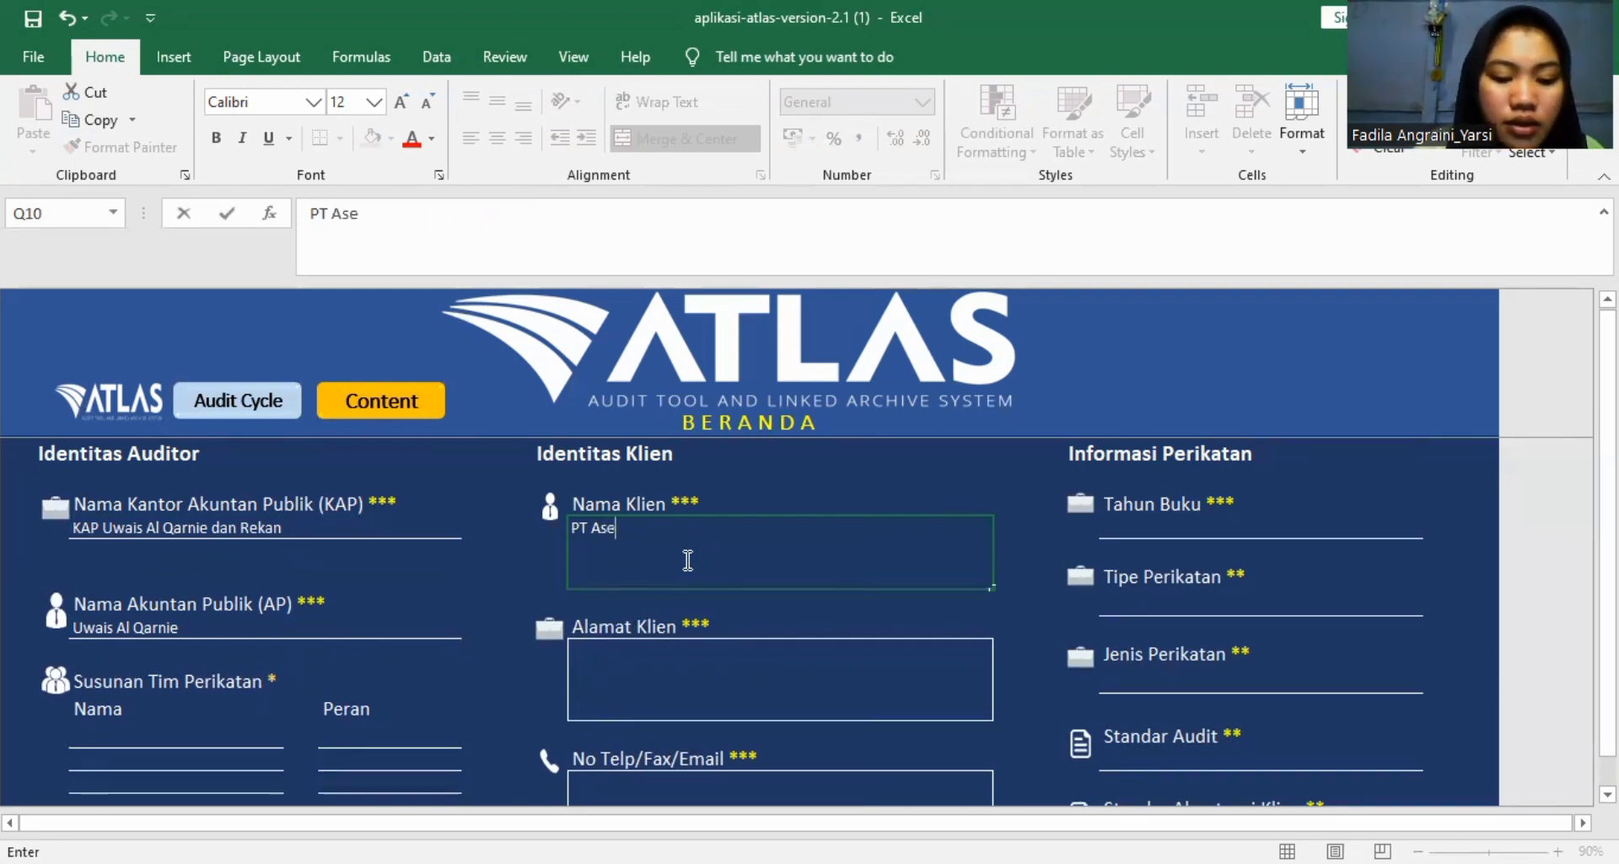
pyautogui.write('t Masa ')
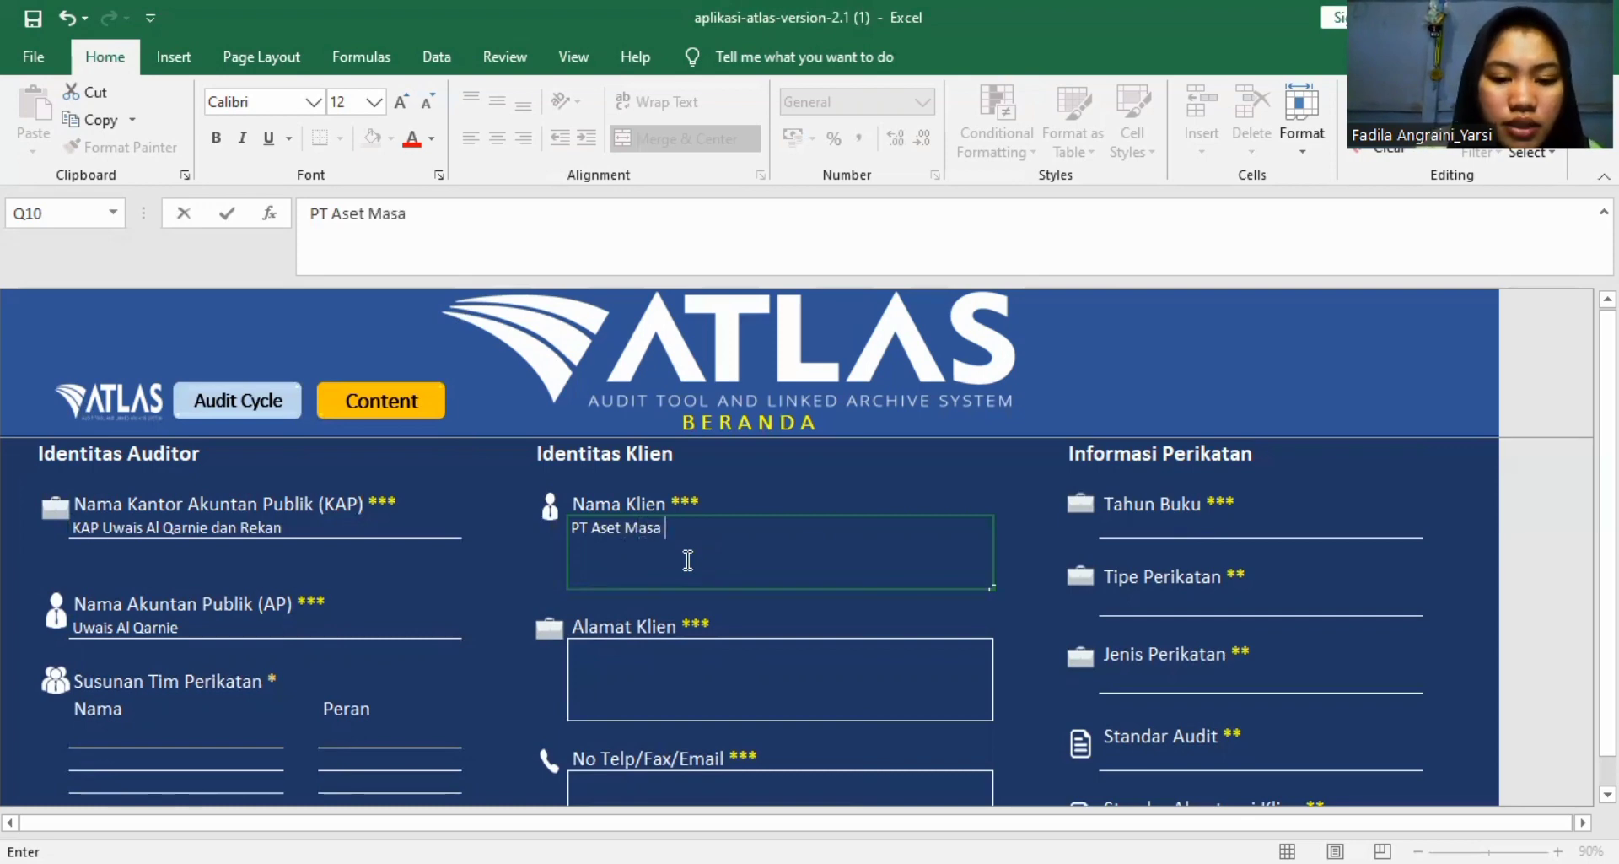
pyautogui.write('Depan')
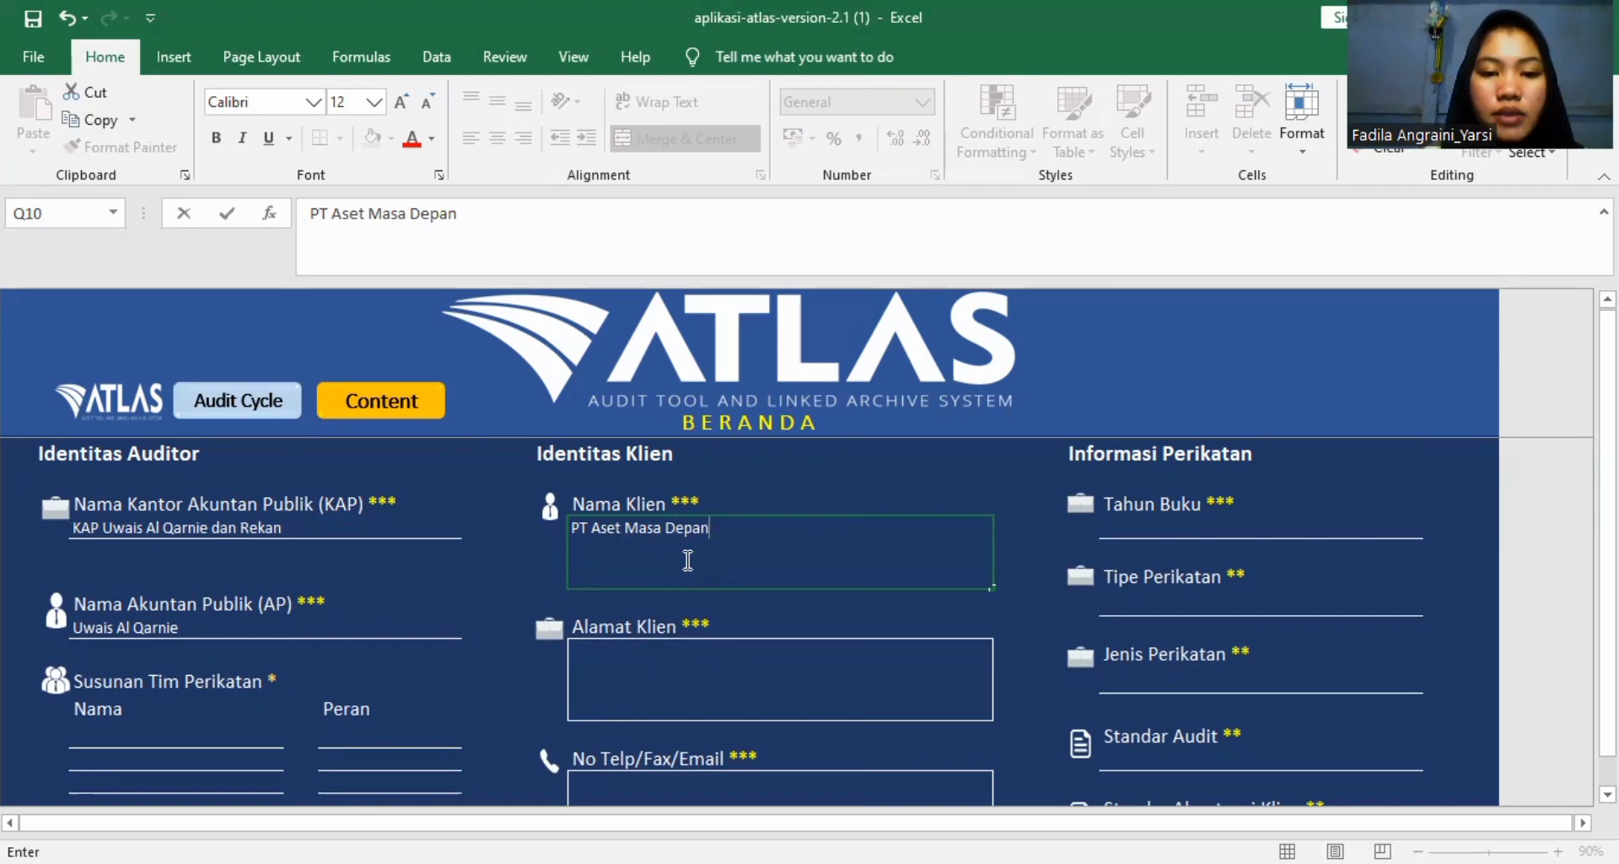
# Enter "JAKARTA" as the Alamat Klien under Identitas Klien.
pyautogui.scroll(-3, 689, 560)
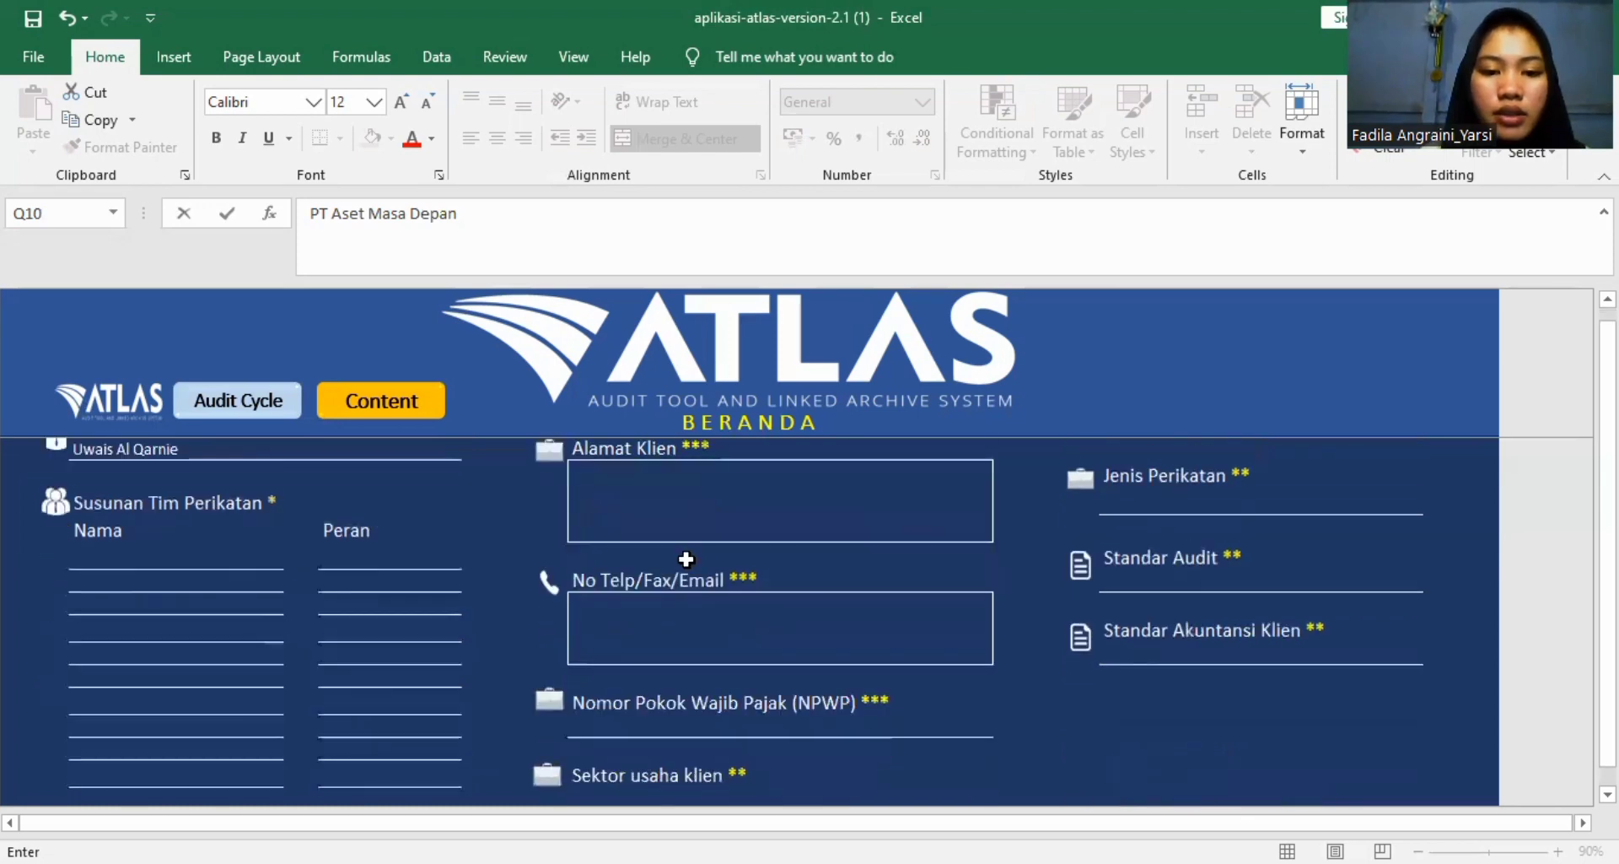
pyautogui.scroll(1, 686, 559)
pyautogui.scroll(1, 687, 560)
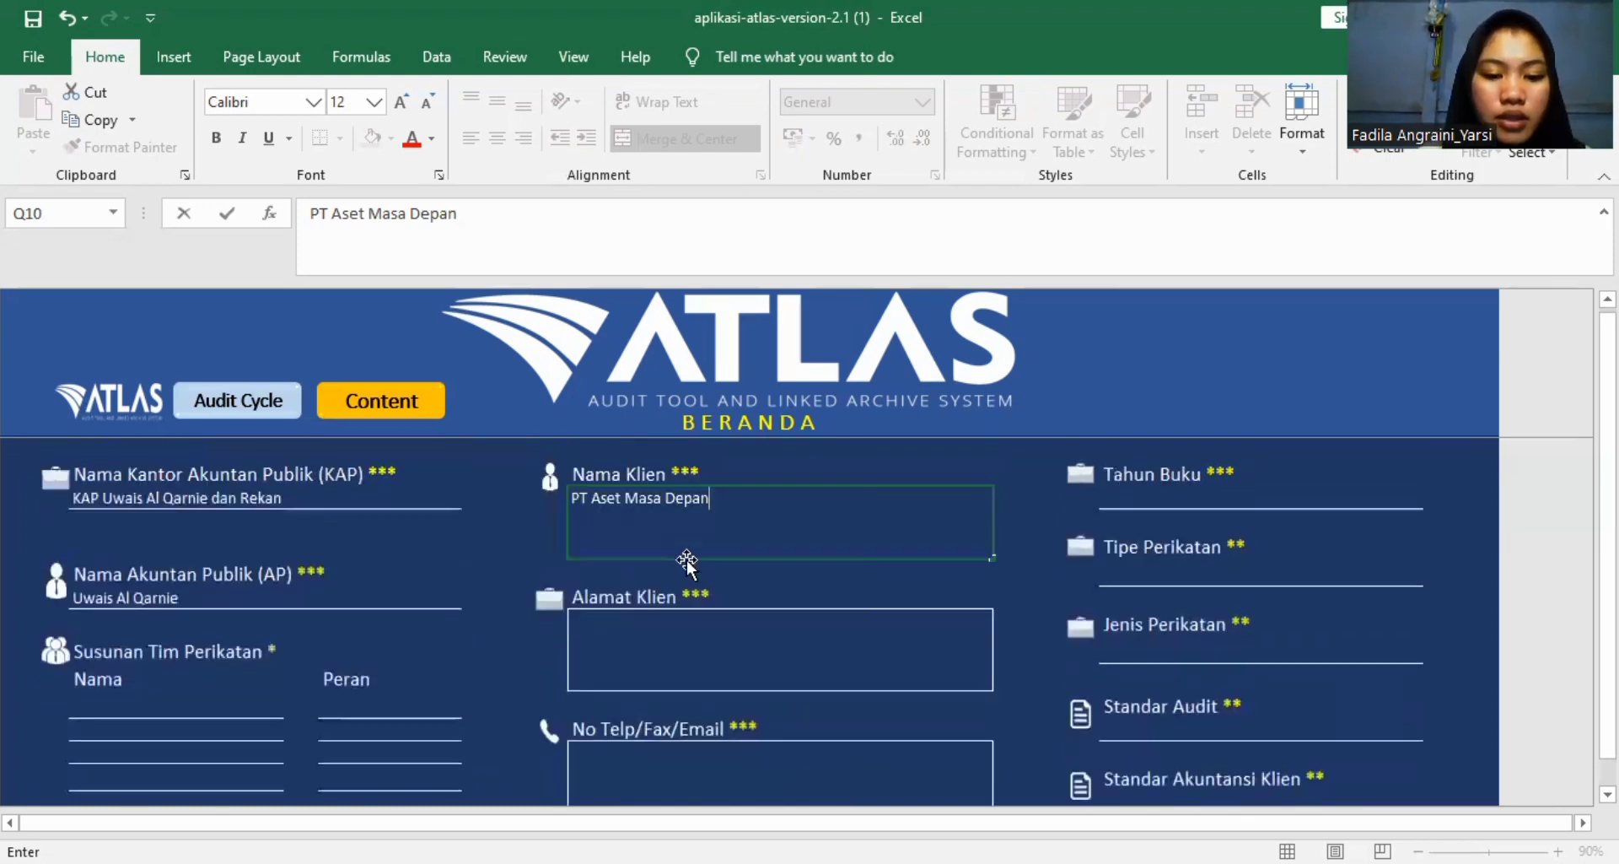
pyautogui.click(638, 652)
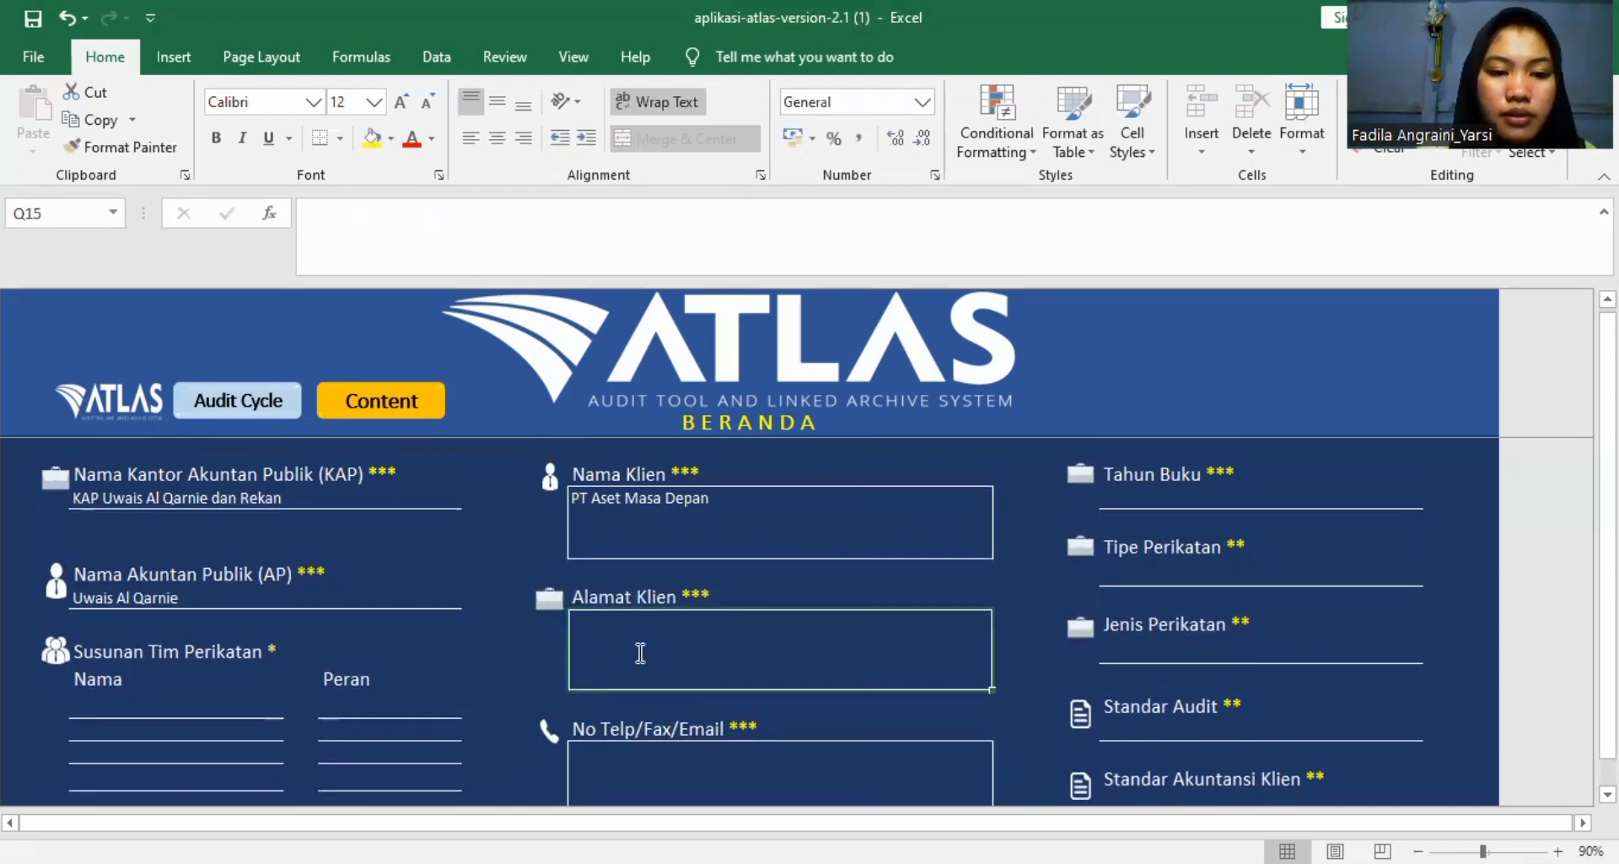
pyautogui.write('JAKARTA')
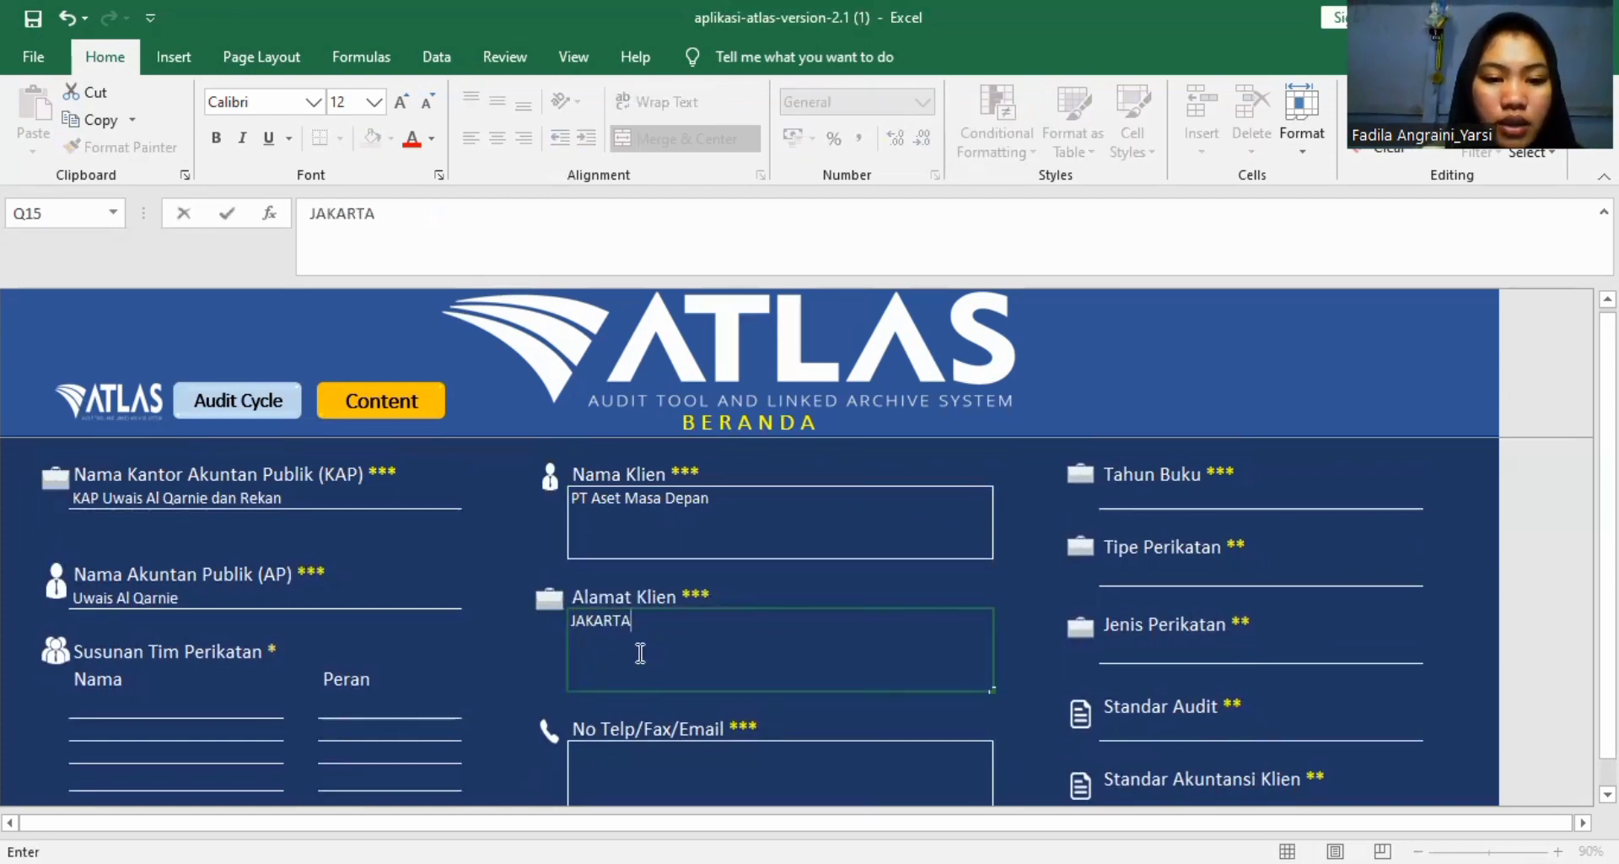
# Enter the client's phone number as the No Telp/Fax/Email under Identitas Klien.
pyautogui.scroll(-2, 639, 667)
pyautogui.click(626, 604)
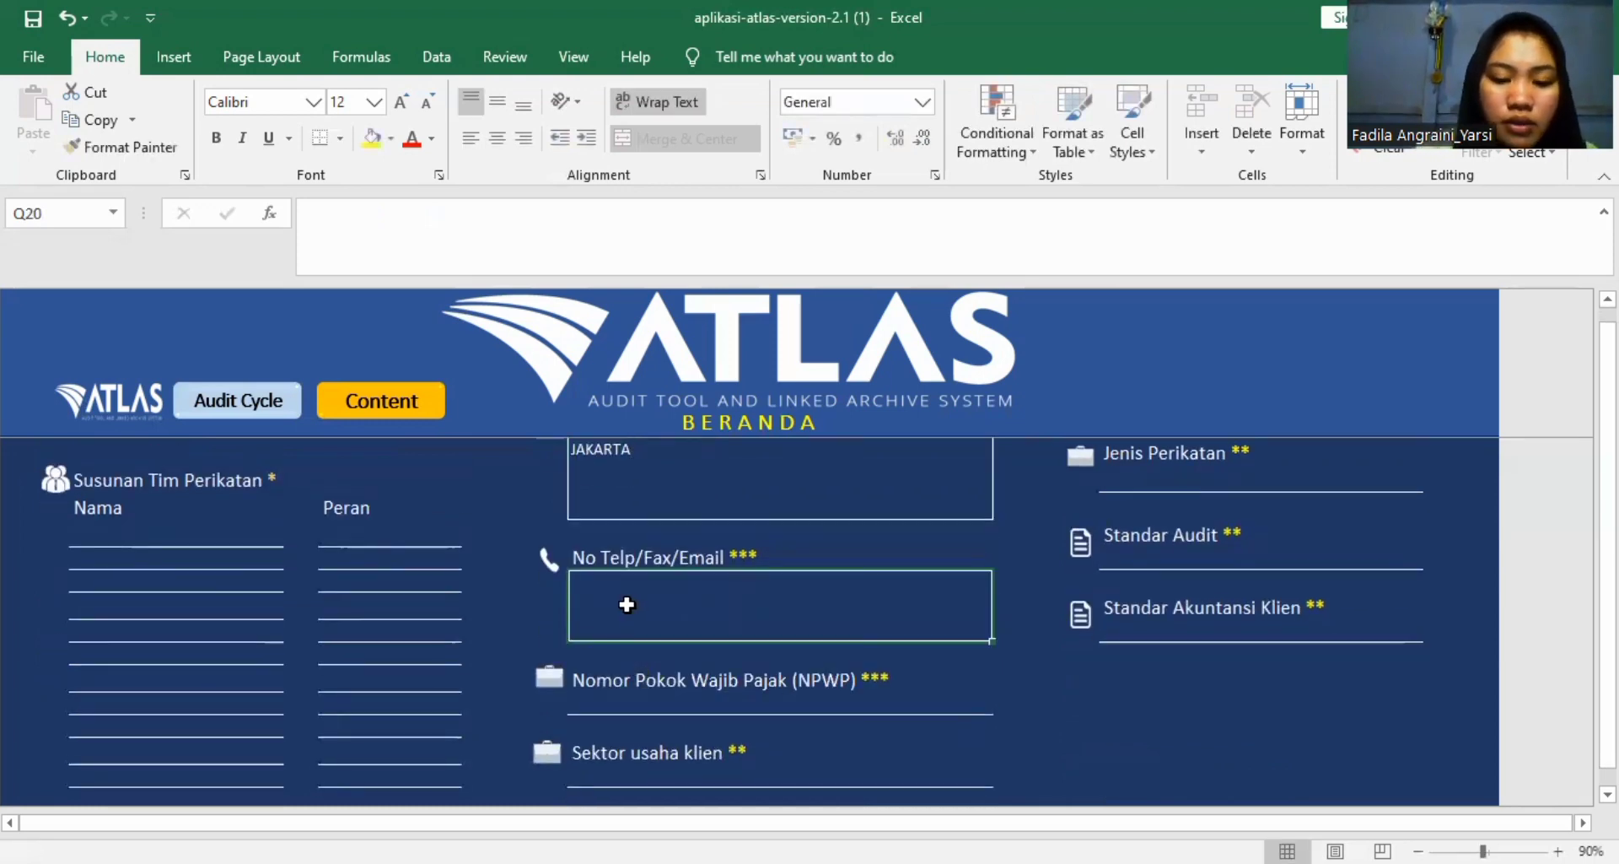
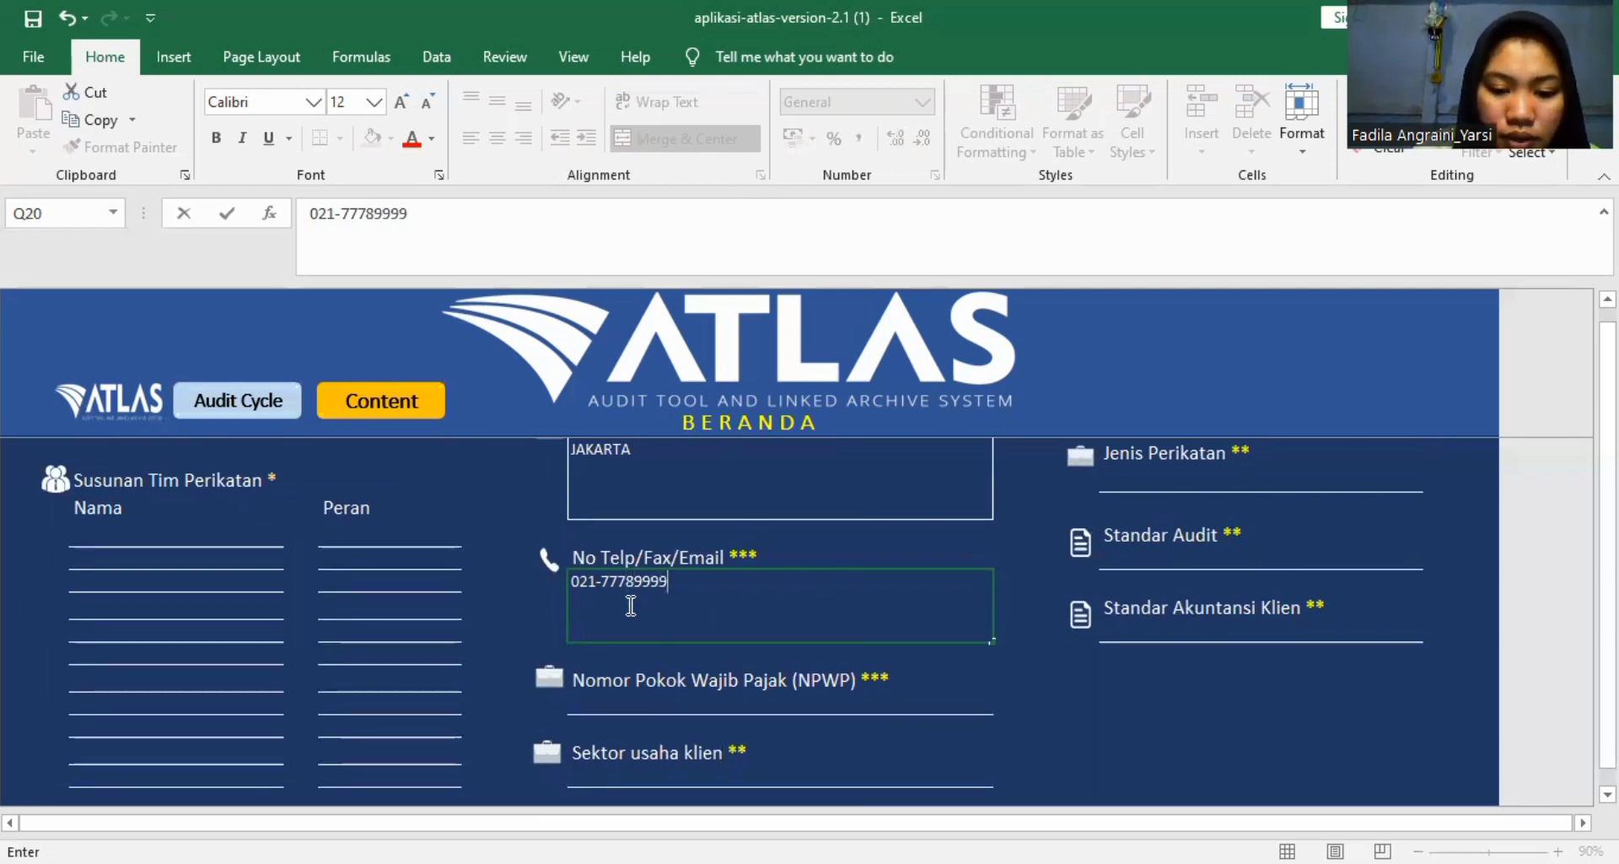
# Enter the client's tax identification number as the Nomor Pokok Wajib Pajak (NPWP) under Identitas Klien.
pyautogui.scroll(-1, 631, 606)
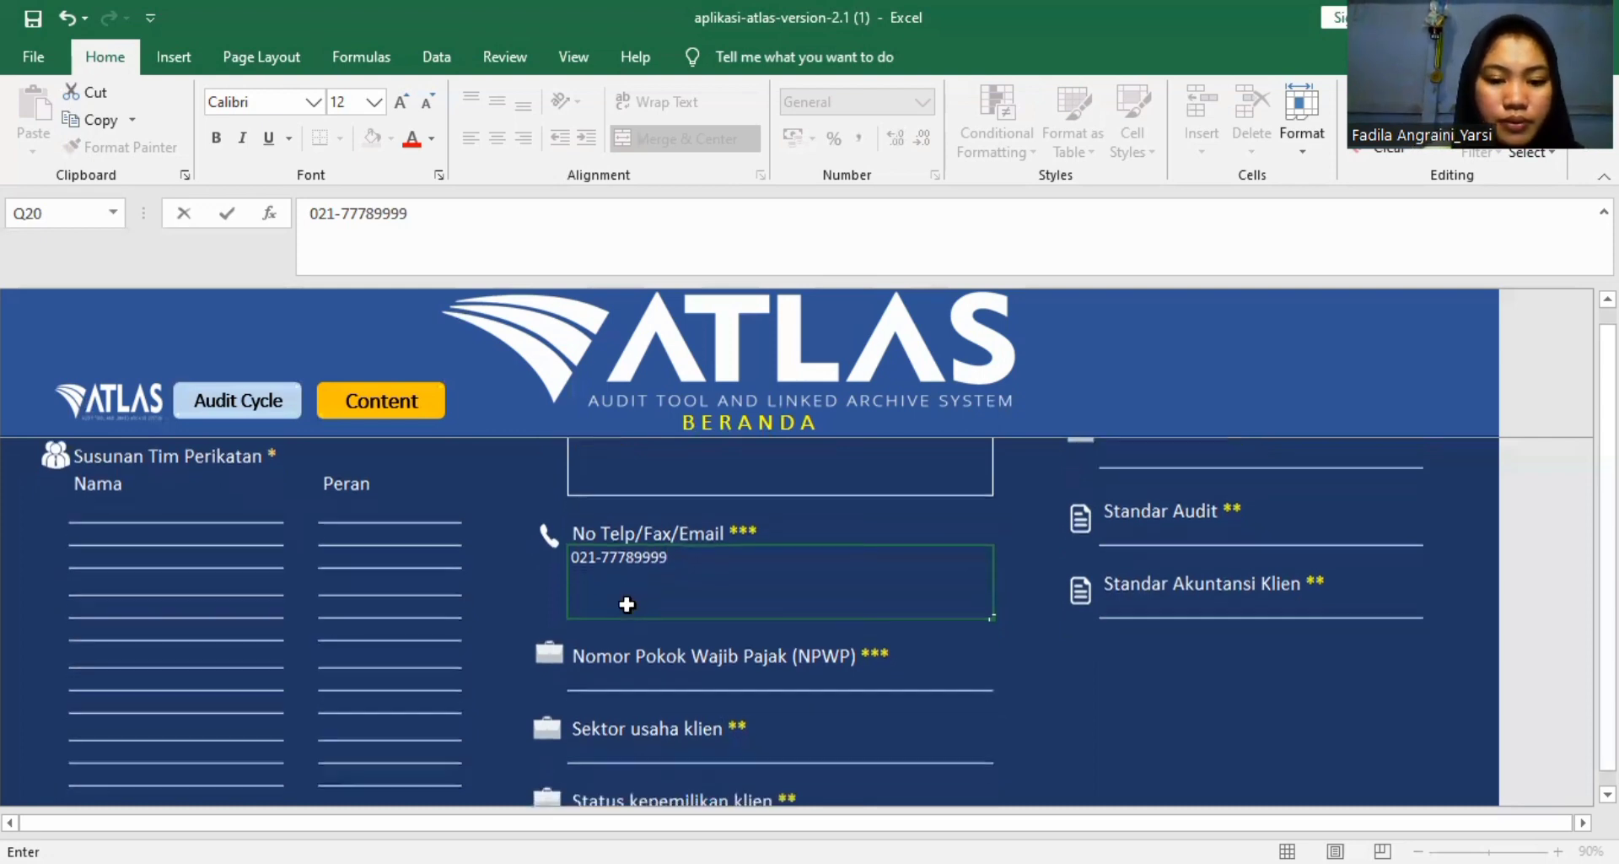
pyautogui.scroll(-2, 631, 605)
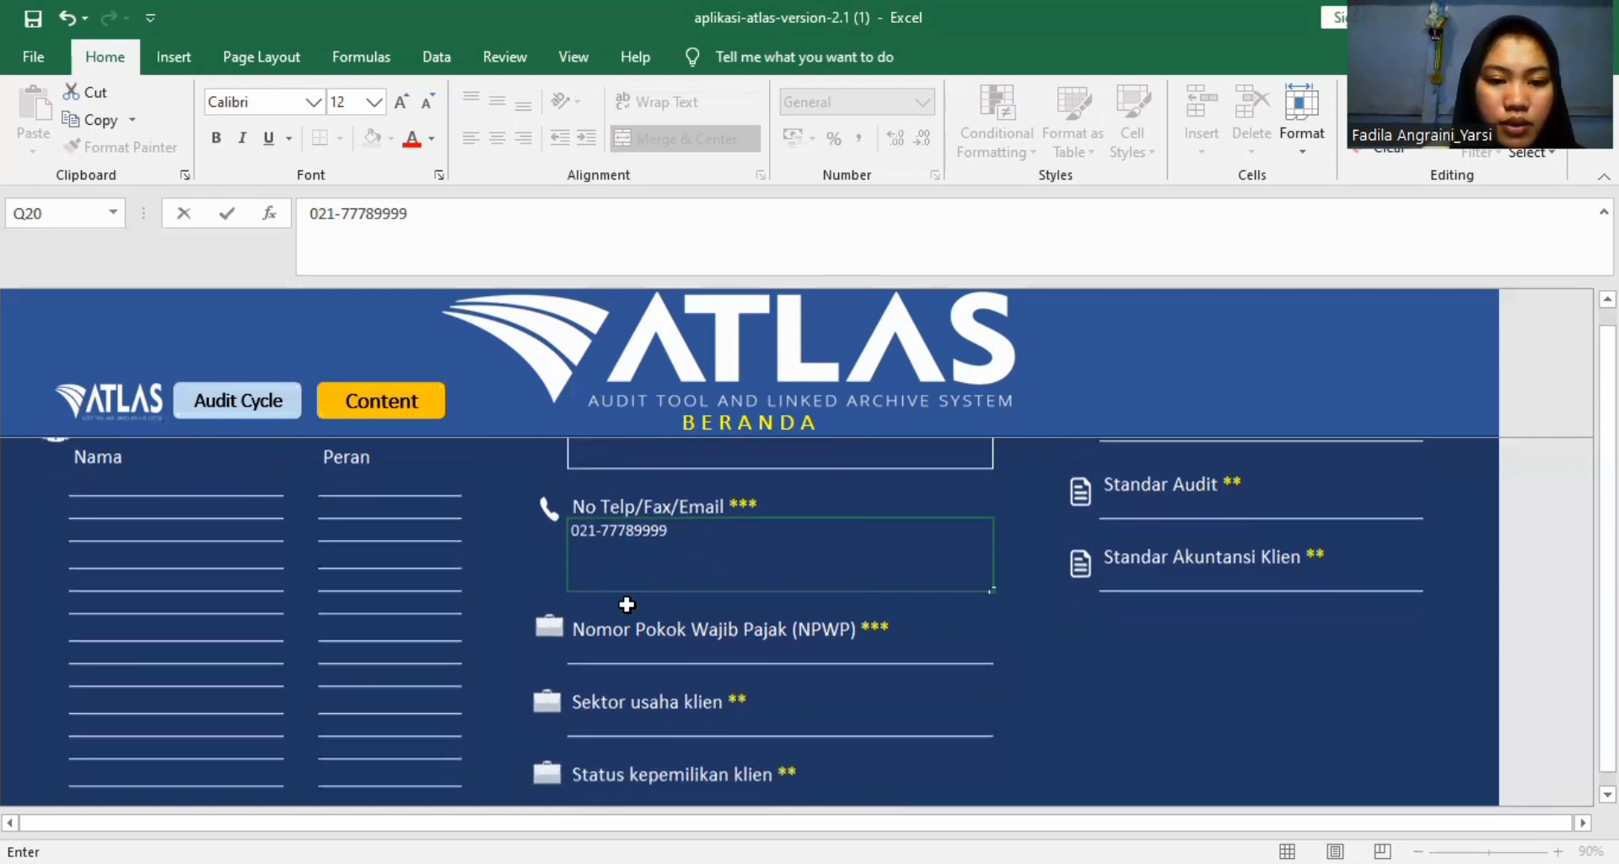
pyautogui.click(644, 628)
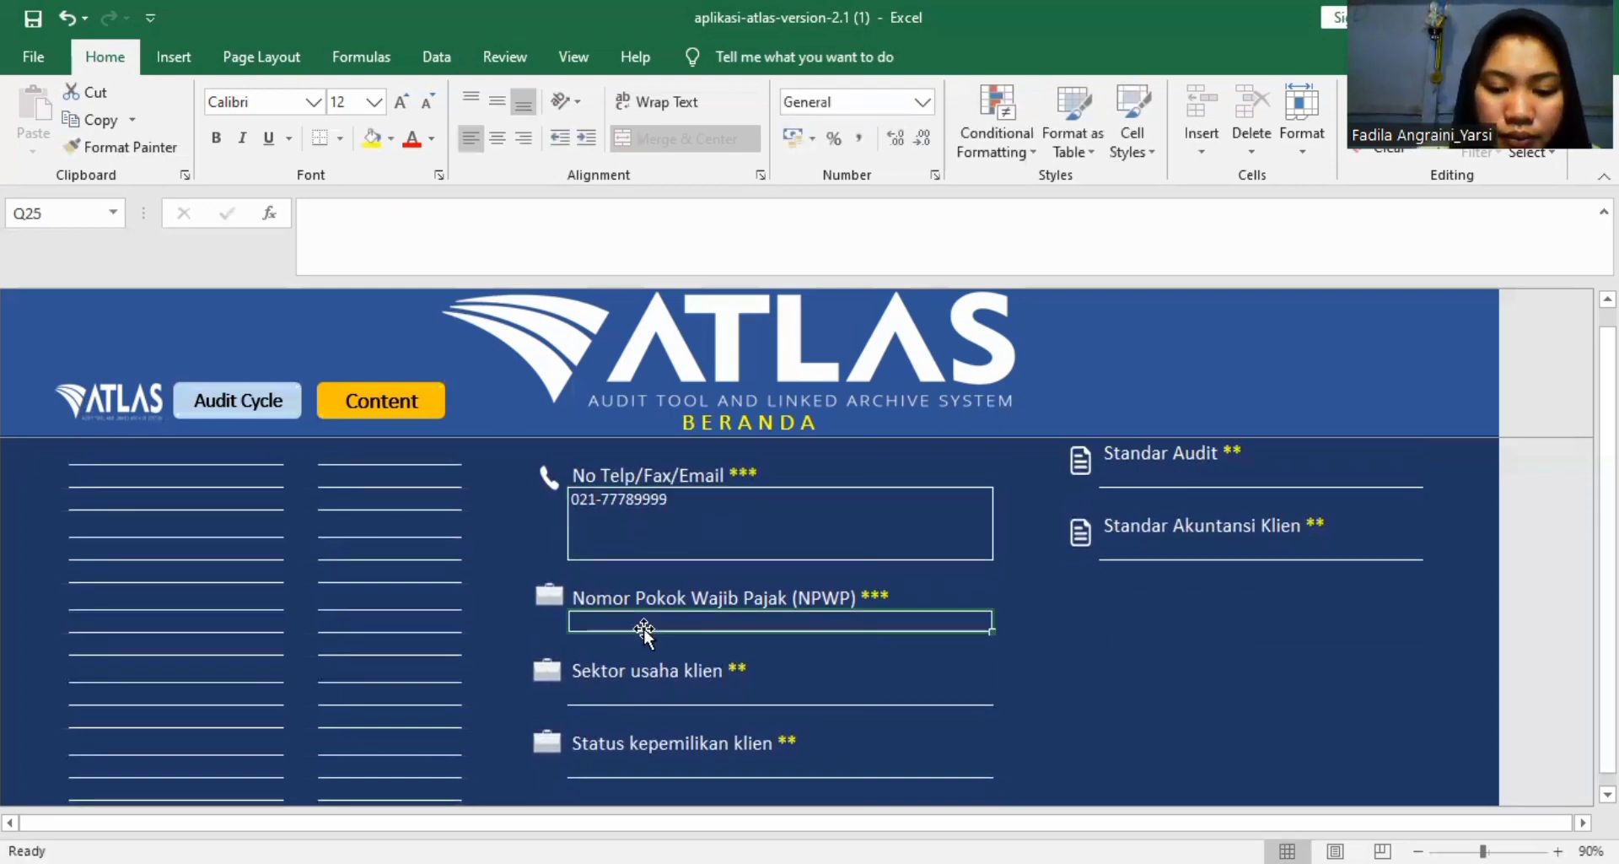
pyautogui.write('01.')
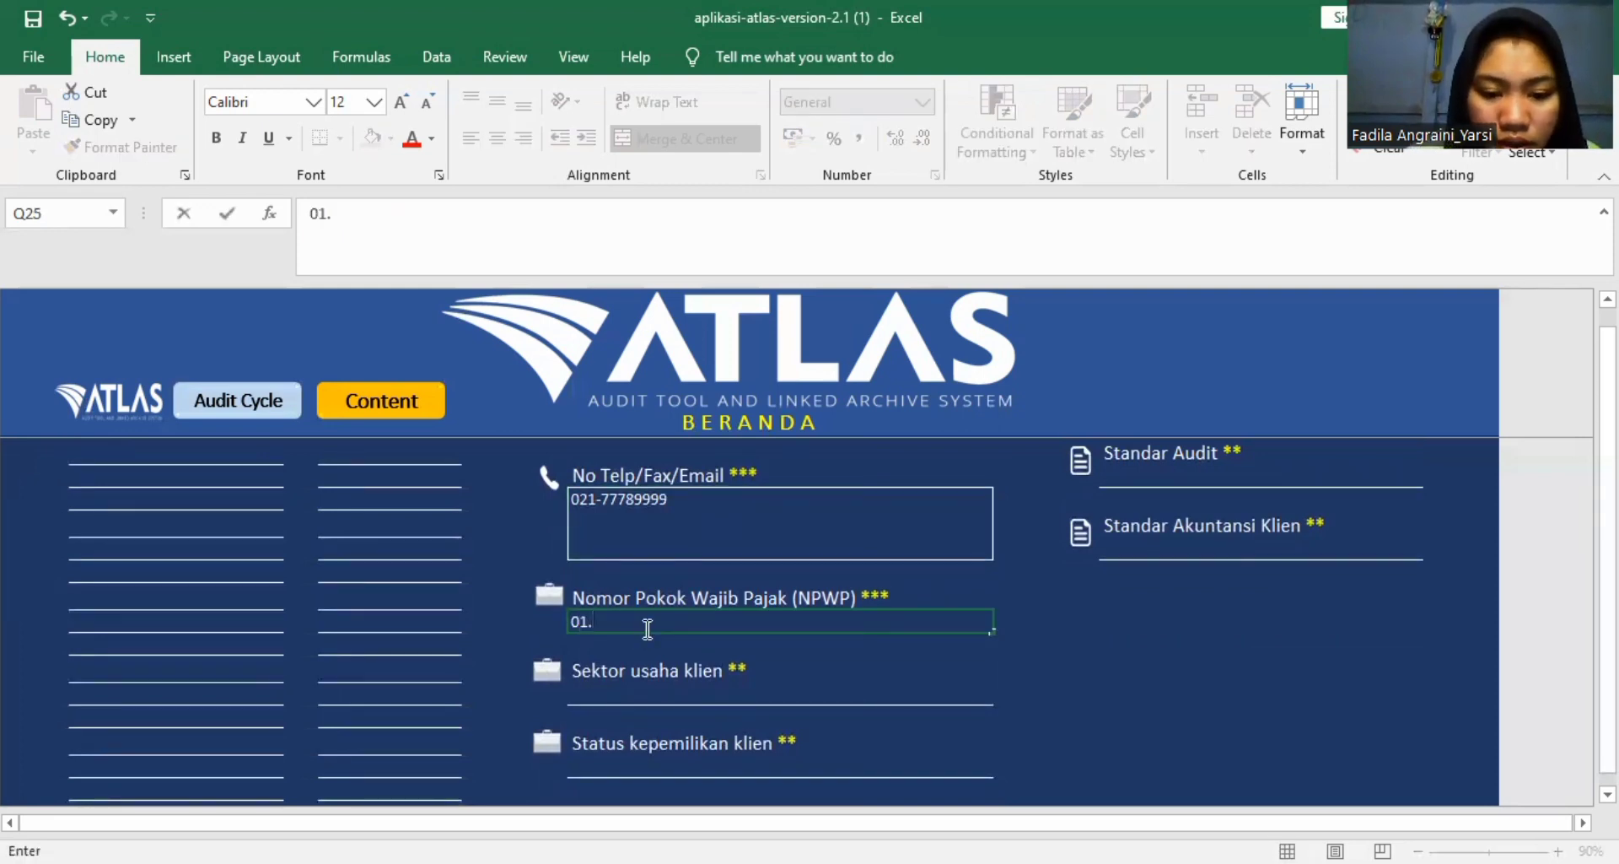
pyautogui.write('234')
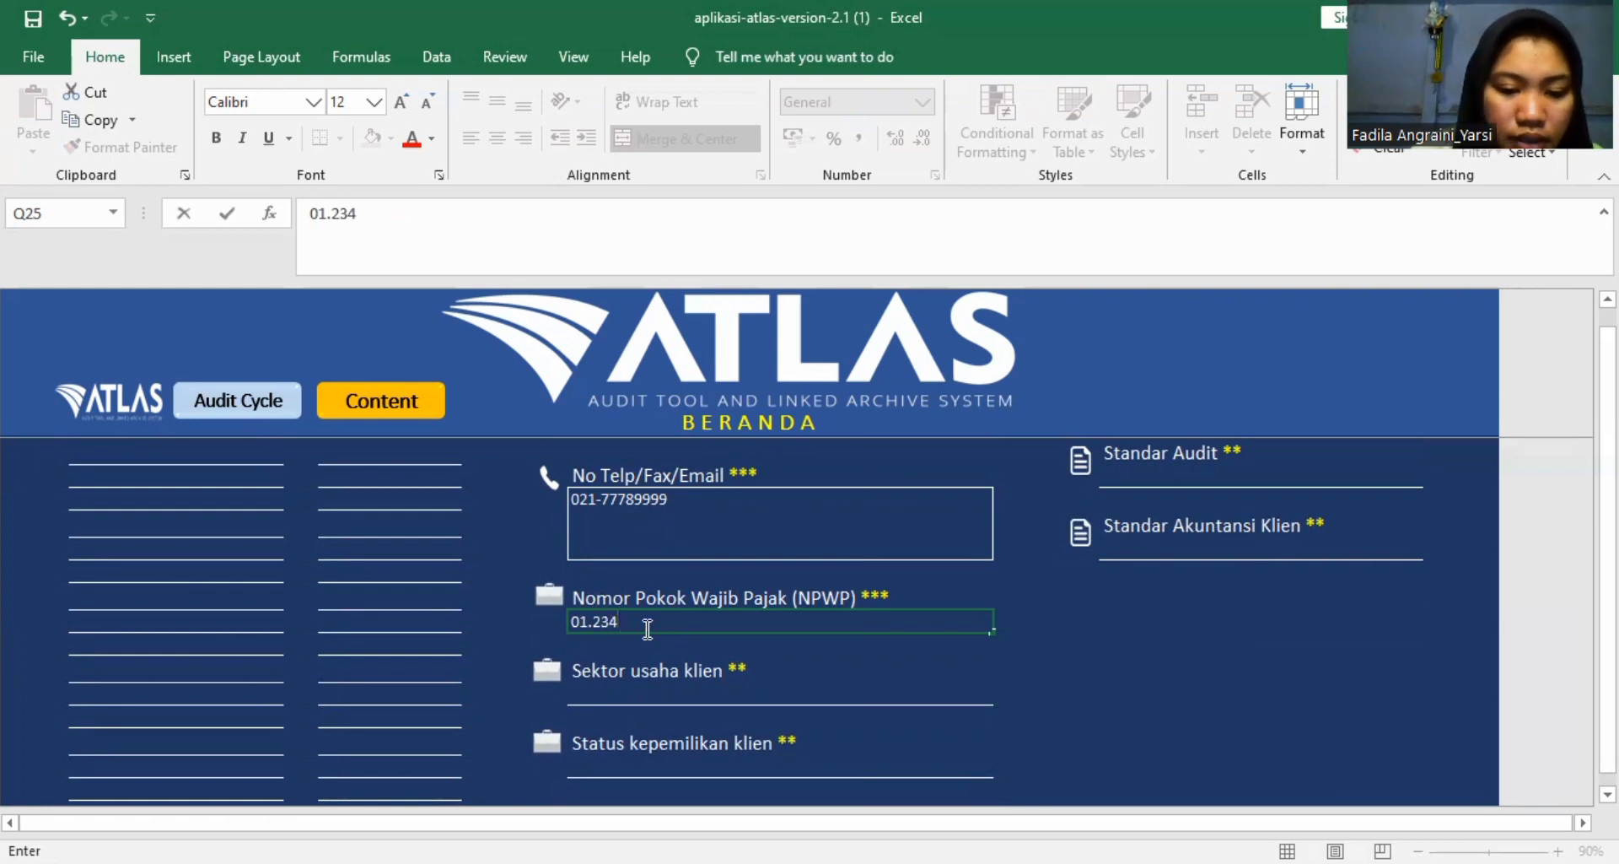
pyautogui.write('.')
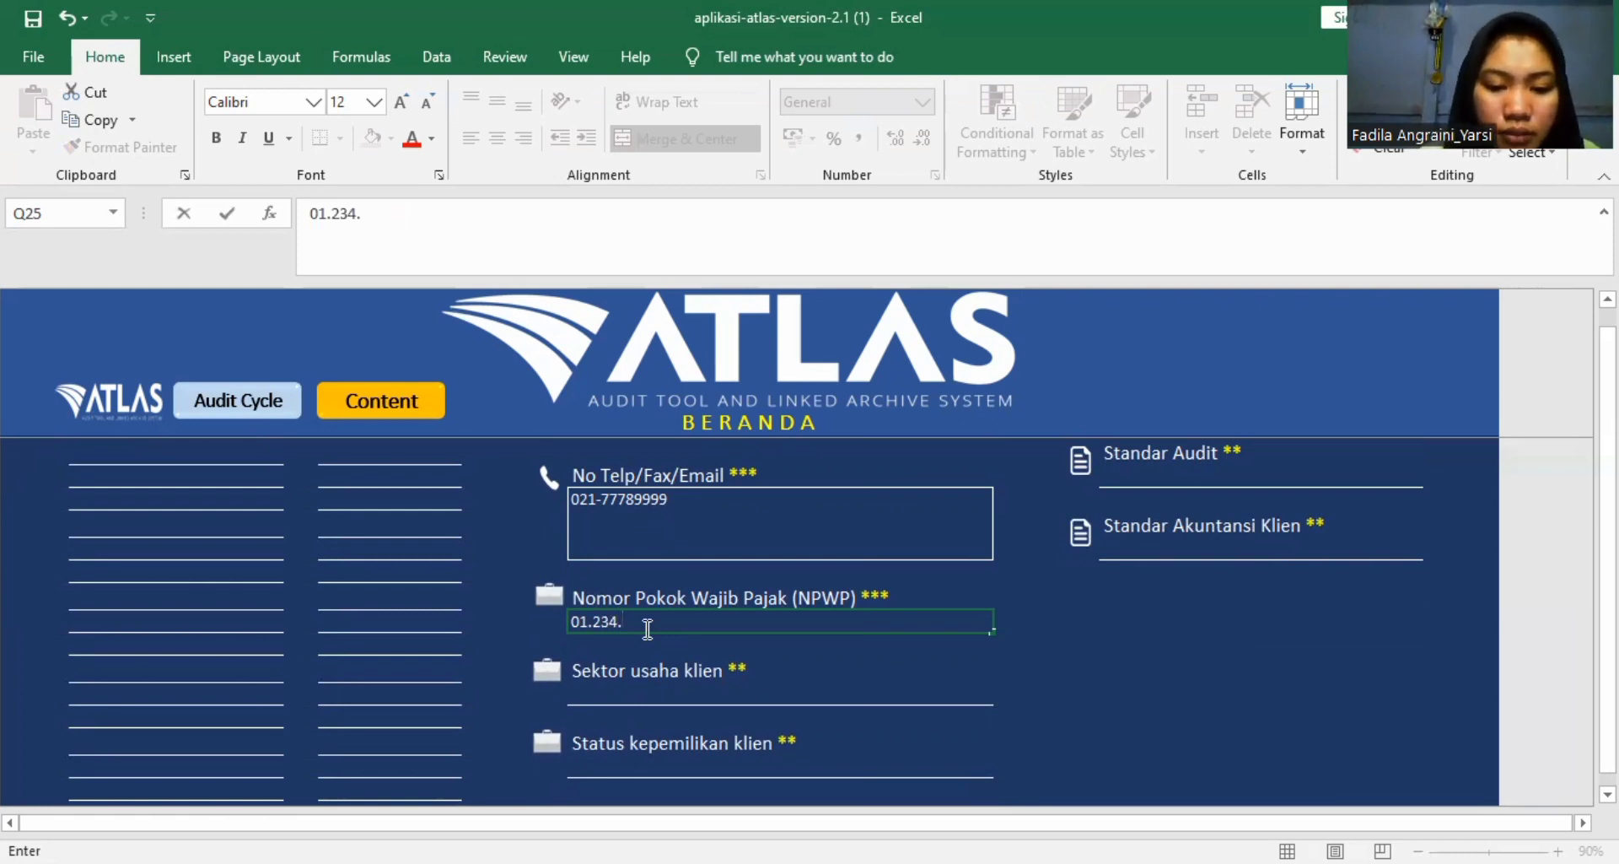
pyautogui.write('56')
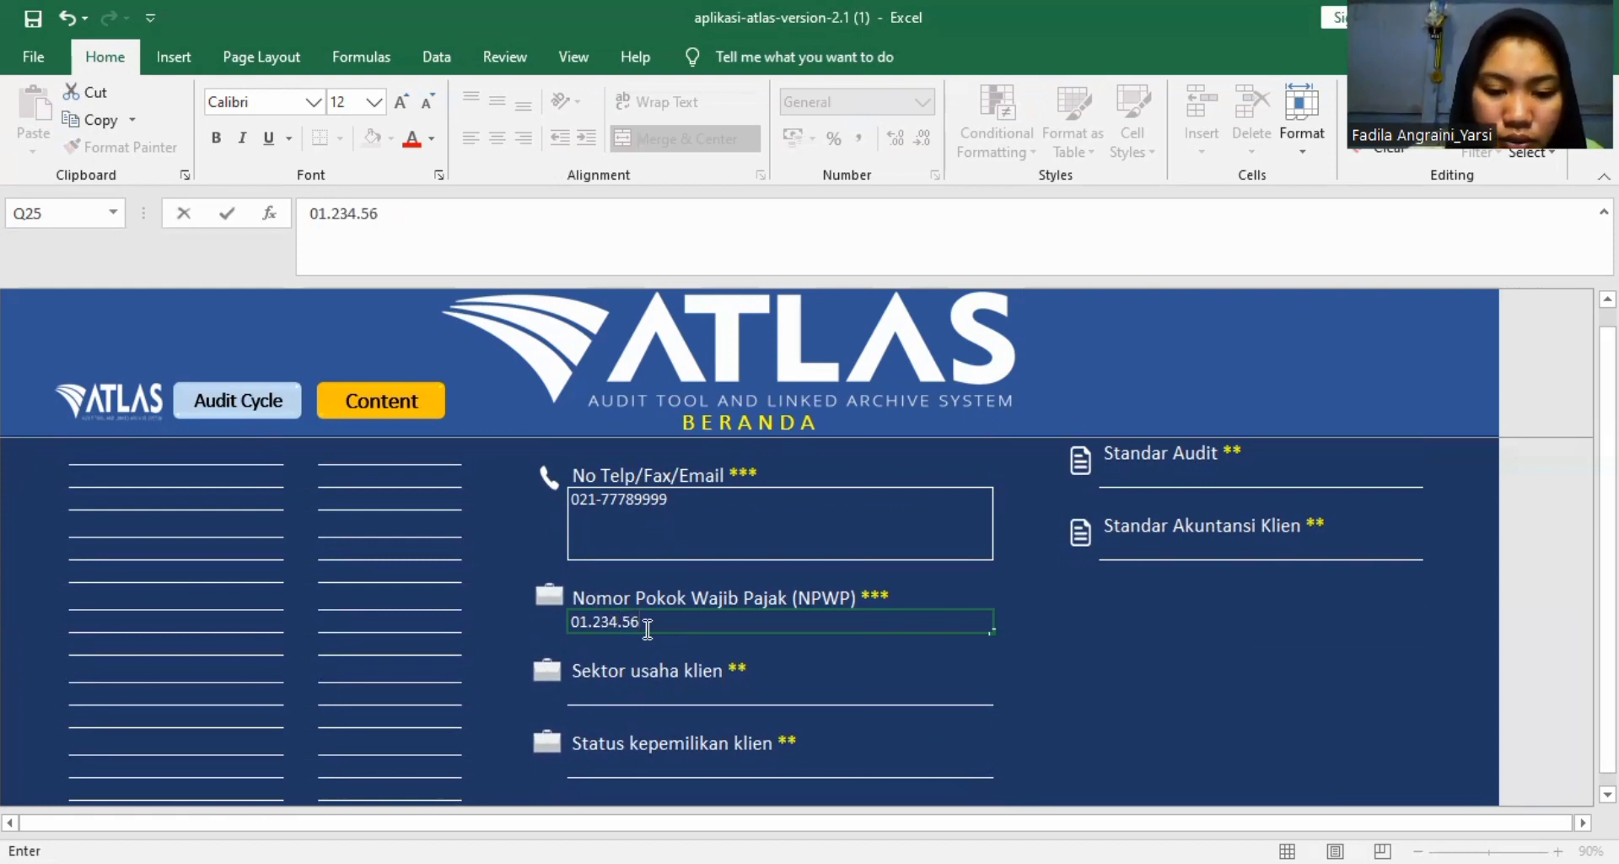
pyautogui.write('7.8.')
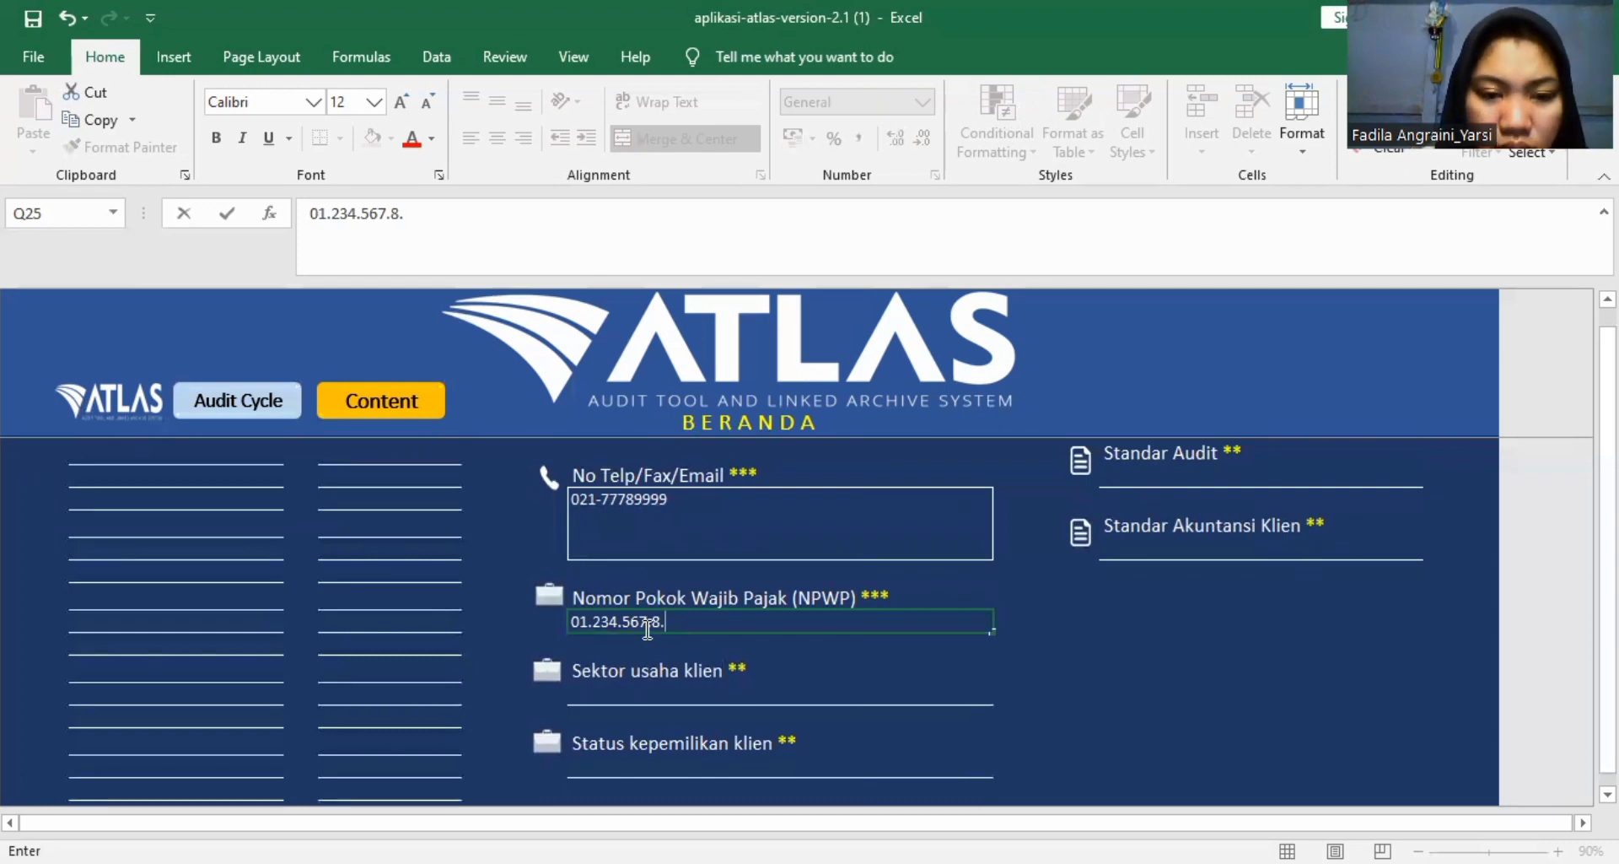
pyautogui.scroll(-2, 728, 651)
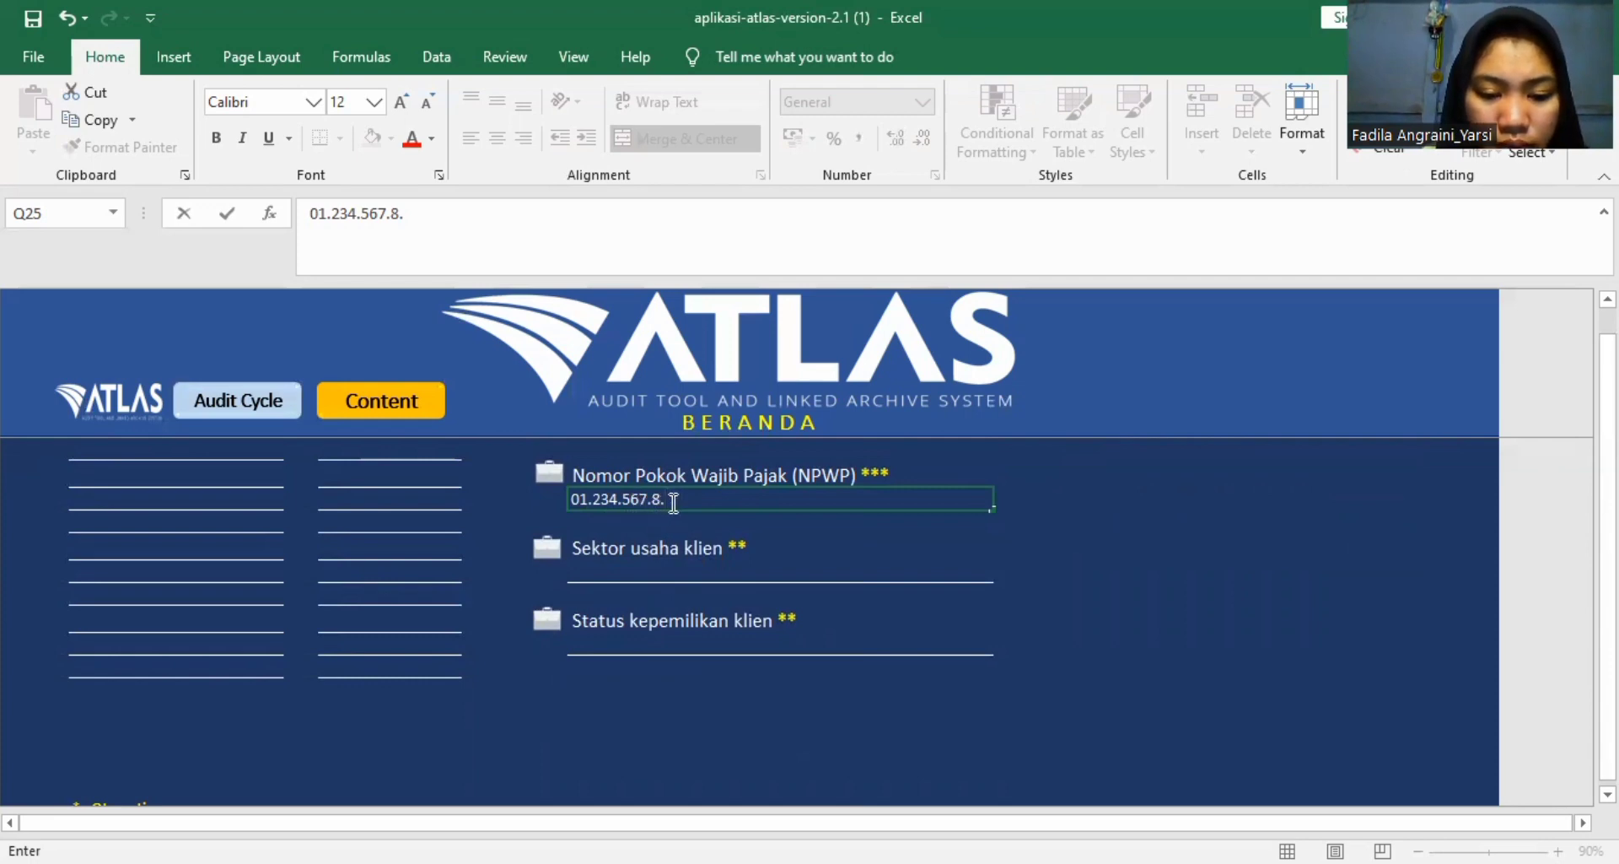
pyautogui.write('900')
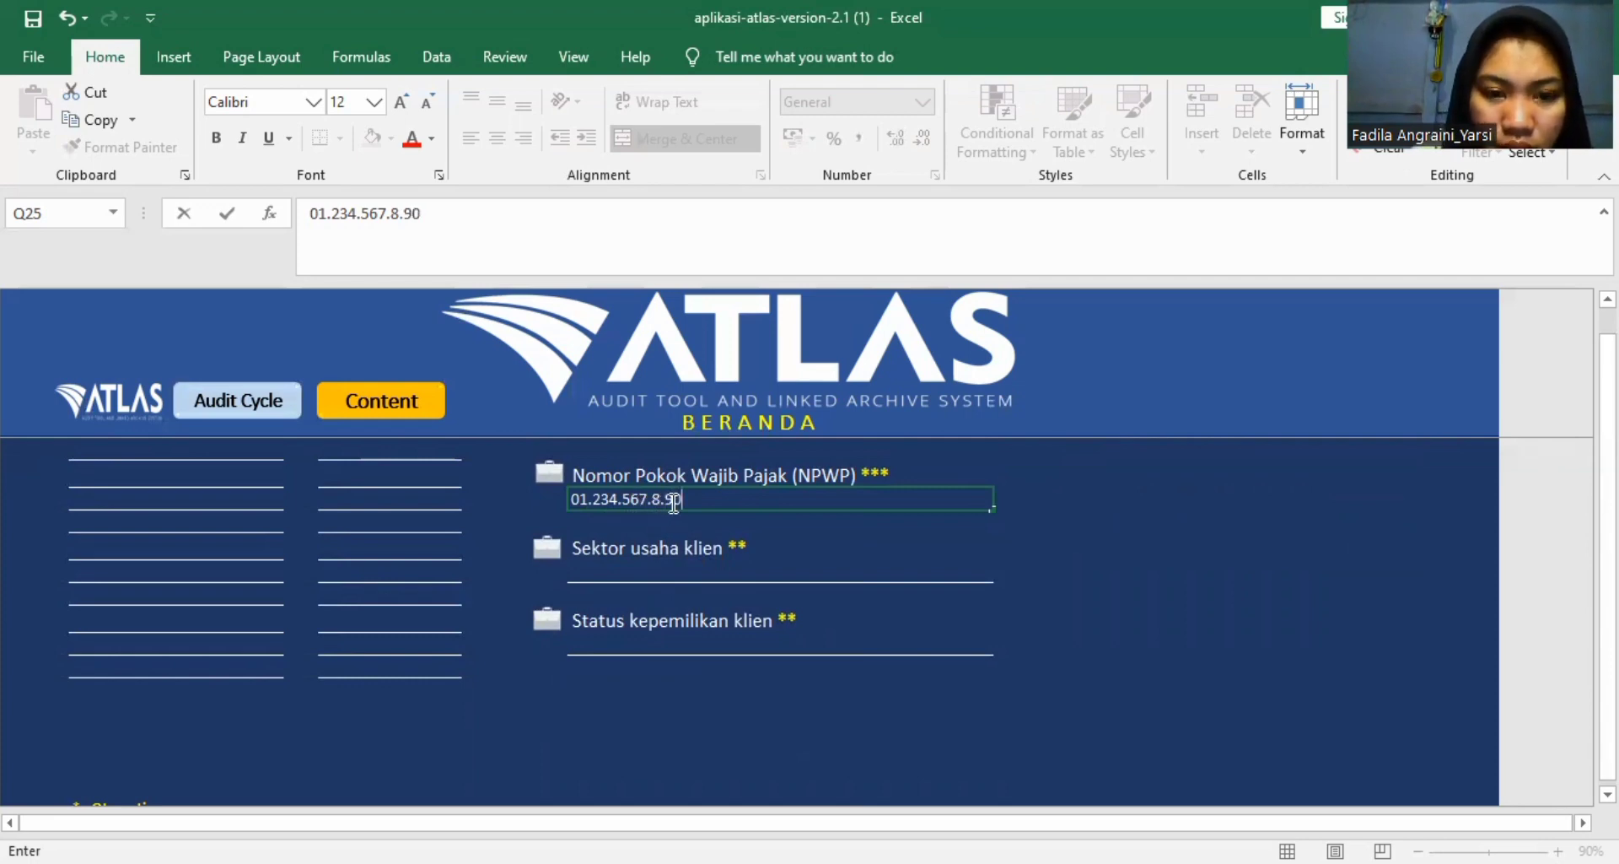
# Set the Sektor usaha klien under Identitas Klien to Perdagangan_dan_Jasa.
pyautogui.click(656, 569)
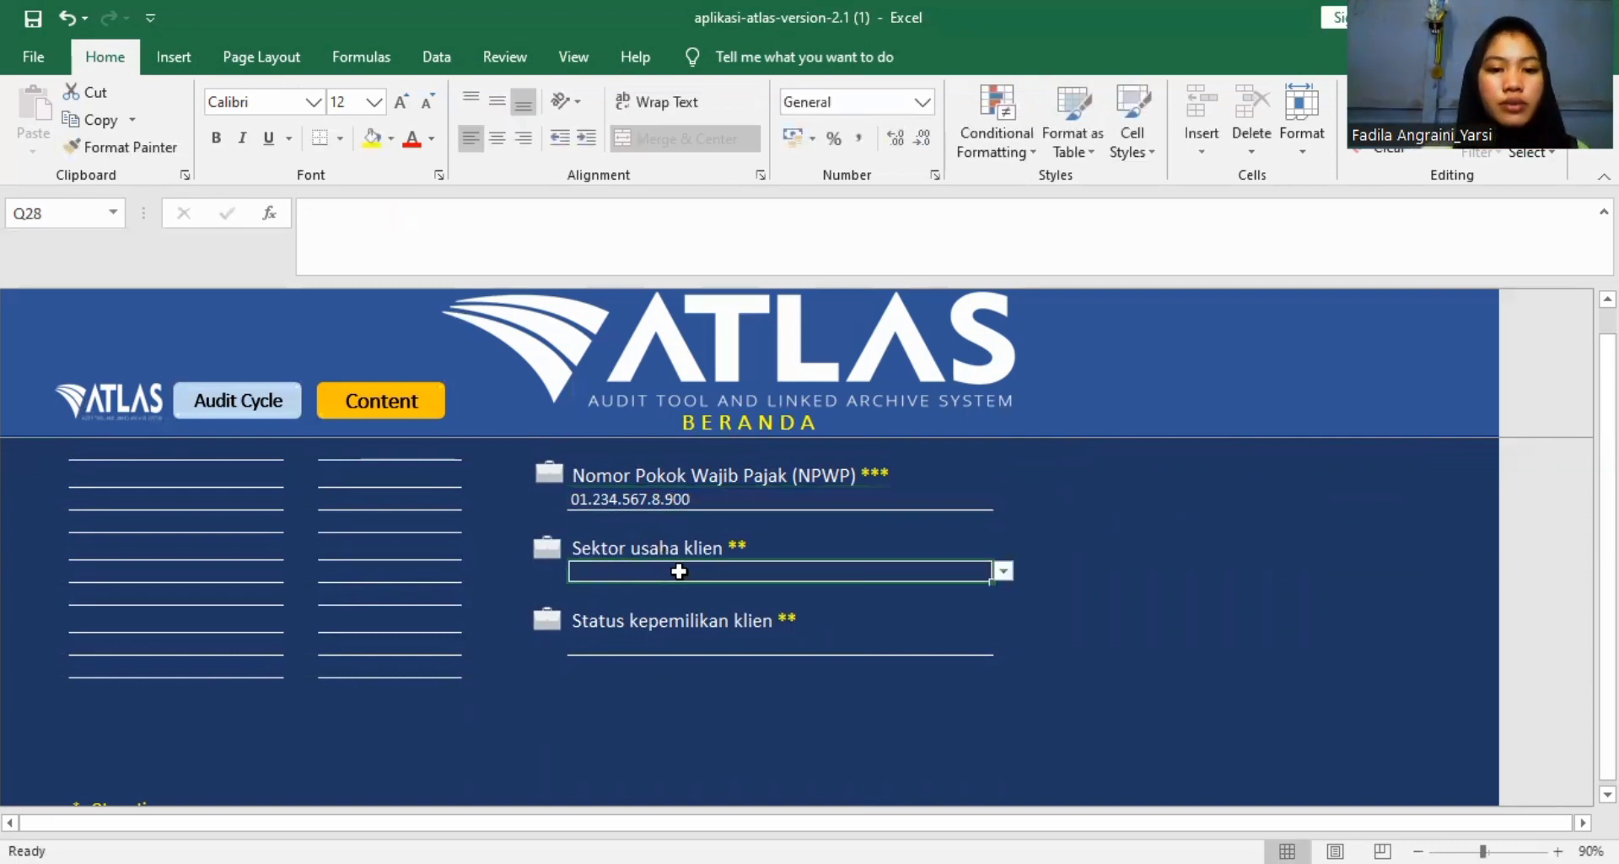
pyautogui.click(1003, 571)
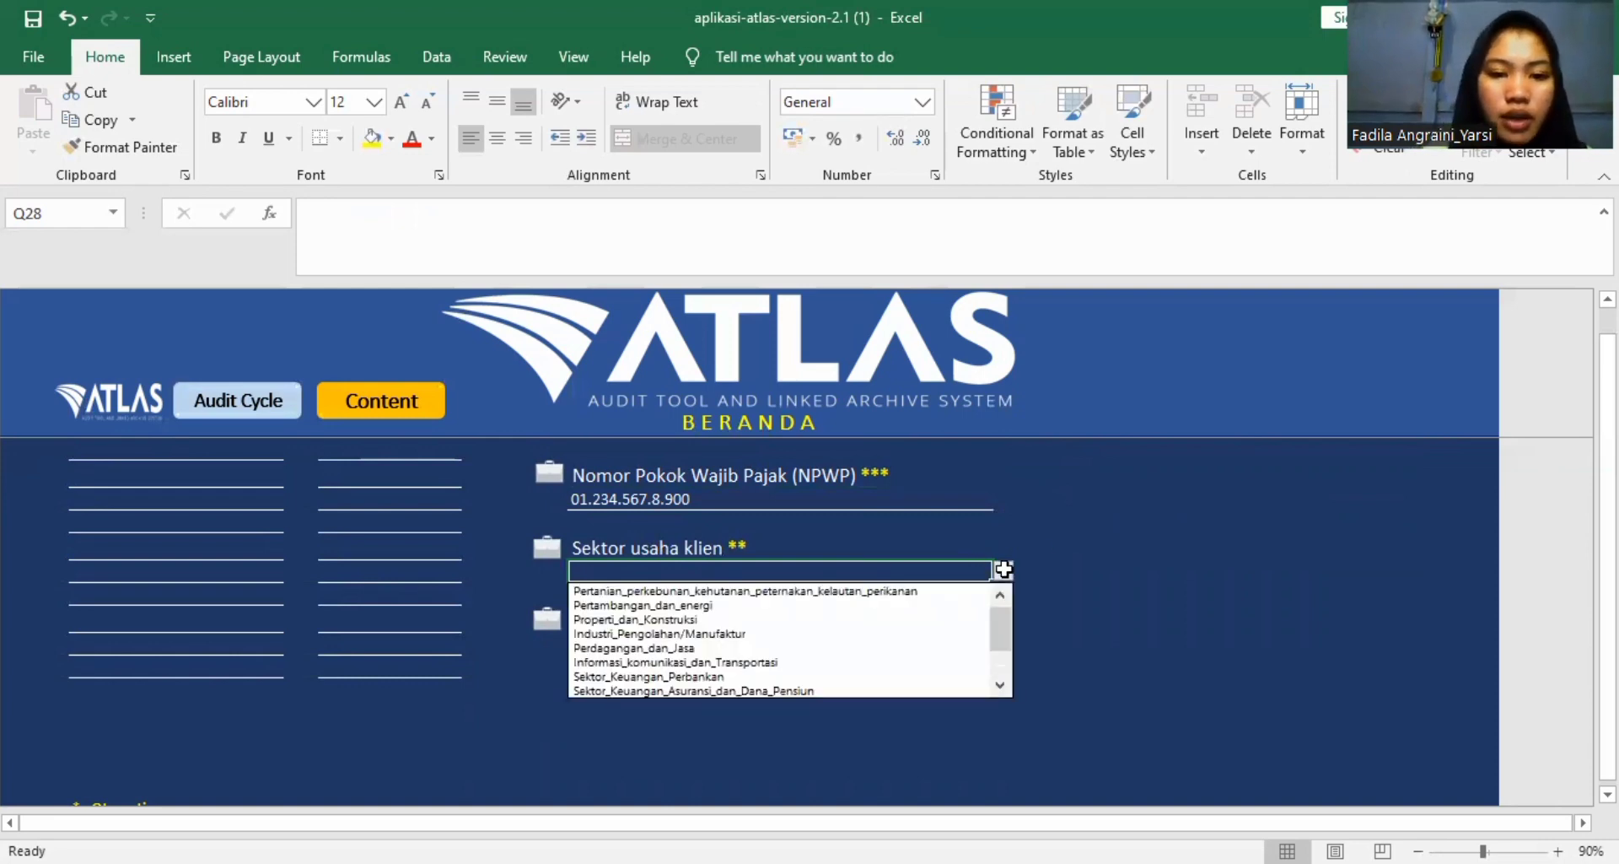
pyautogui.click(938, 649)
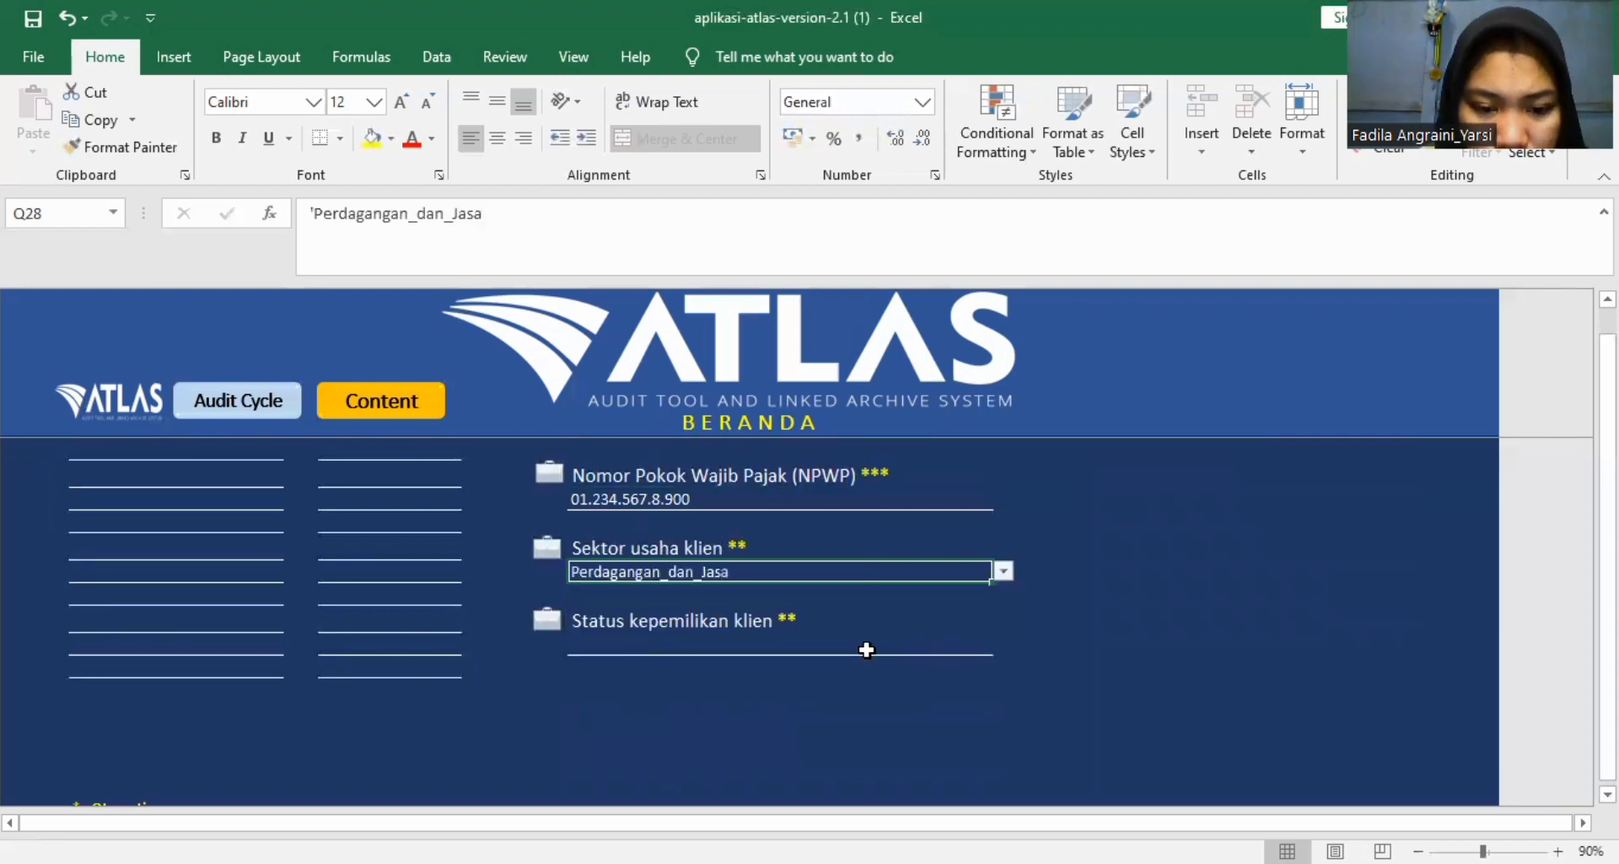
# Set the Status kepemilikan klien under Identitas Klien to "Swasta - Go Publik".
pyautogui.click(911, 646)
pyautogui.click(1003, 645)
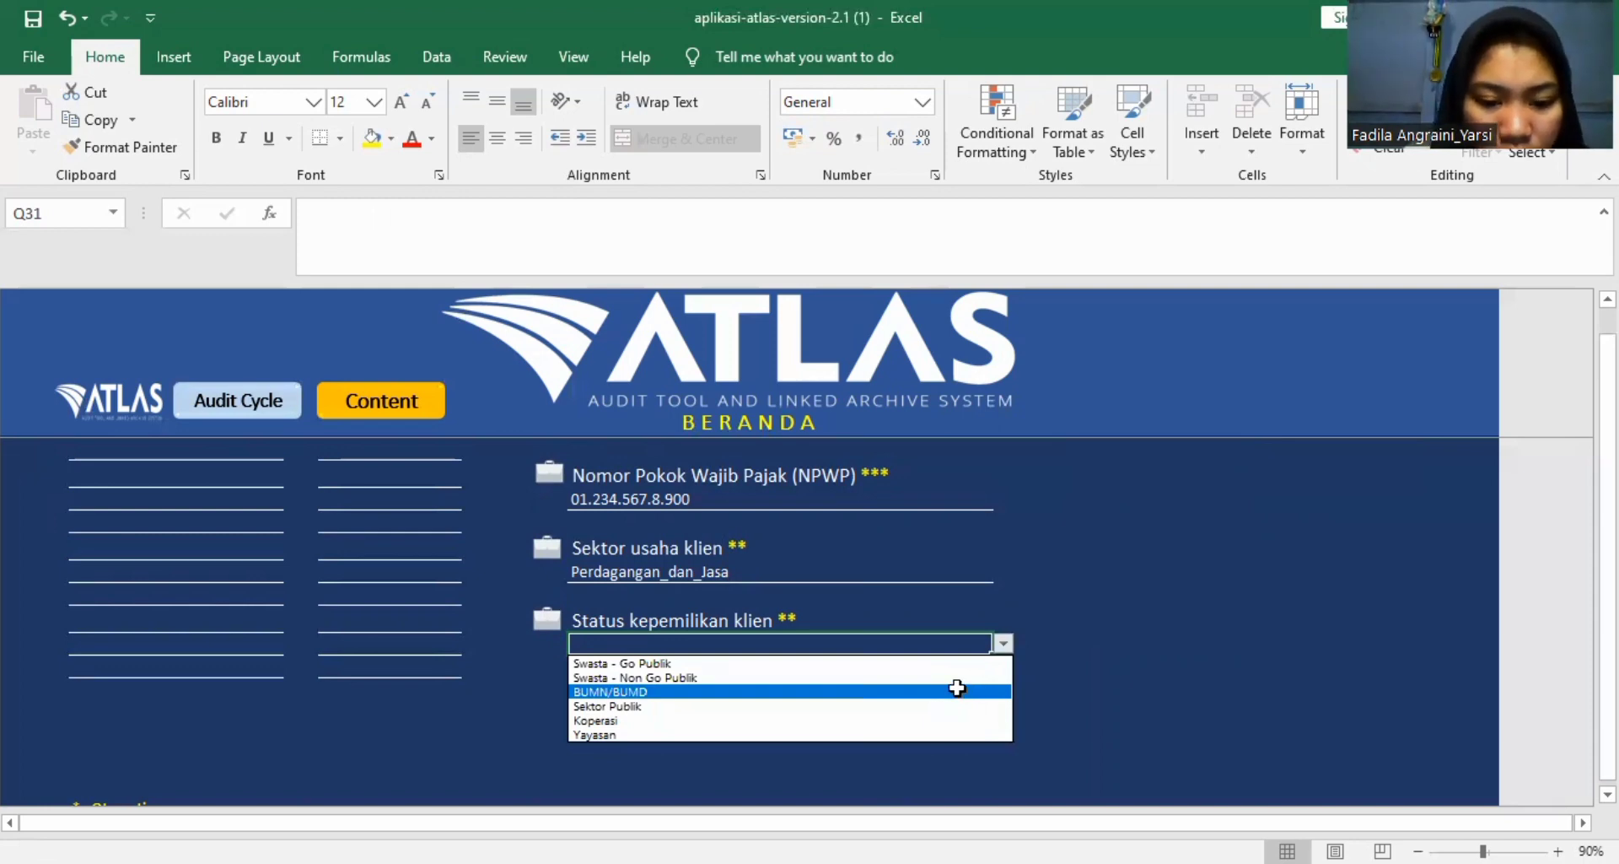
pyautogui.click(908, 652)
pyautogui.hscroll(1, 1174, 596)
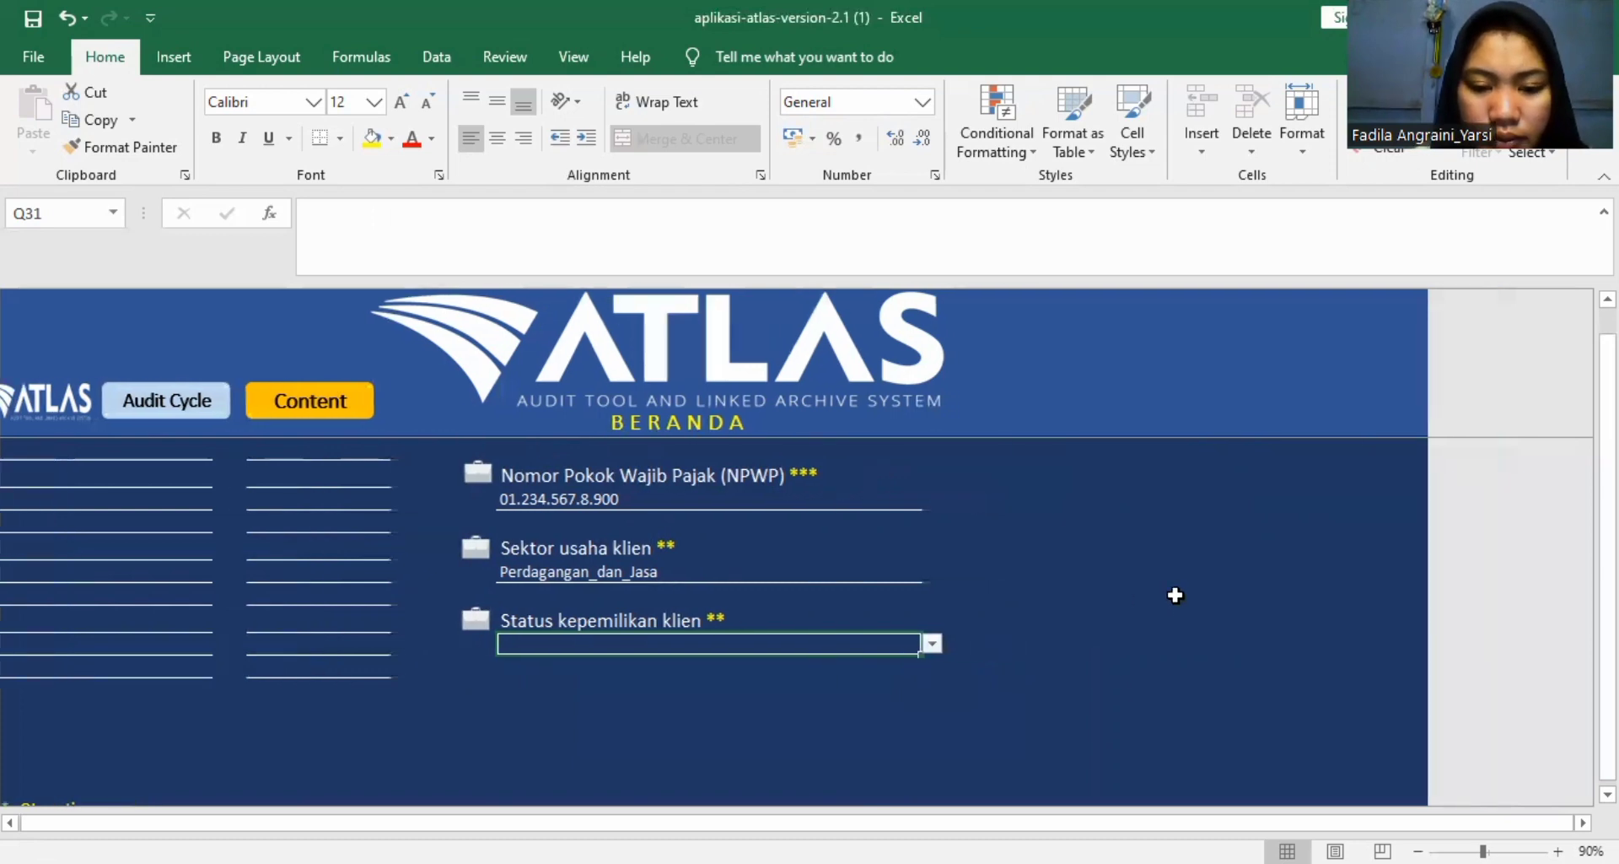
pyautogui.scroll(2, 1175, 595)
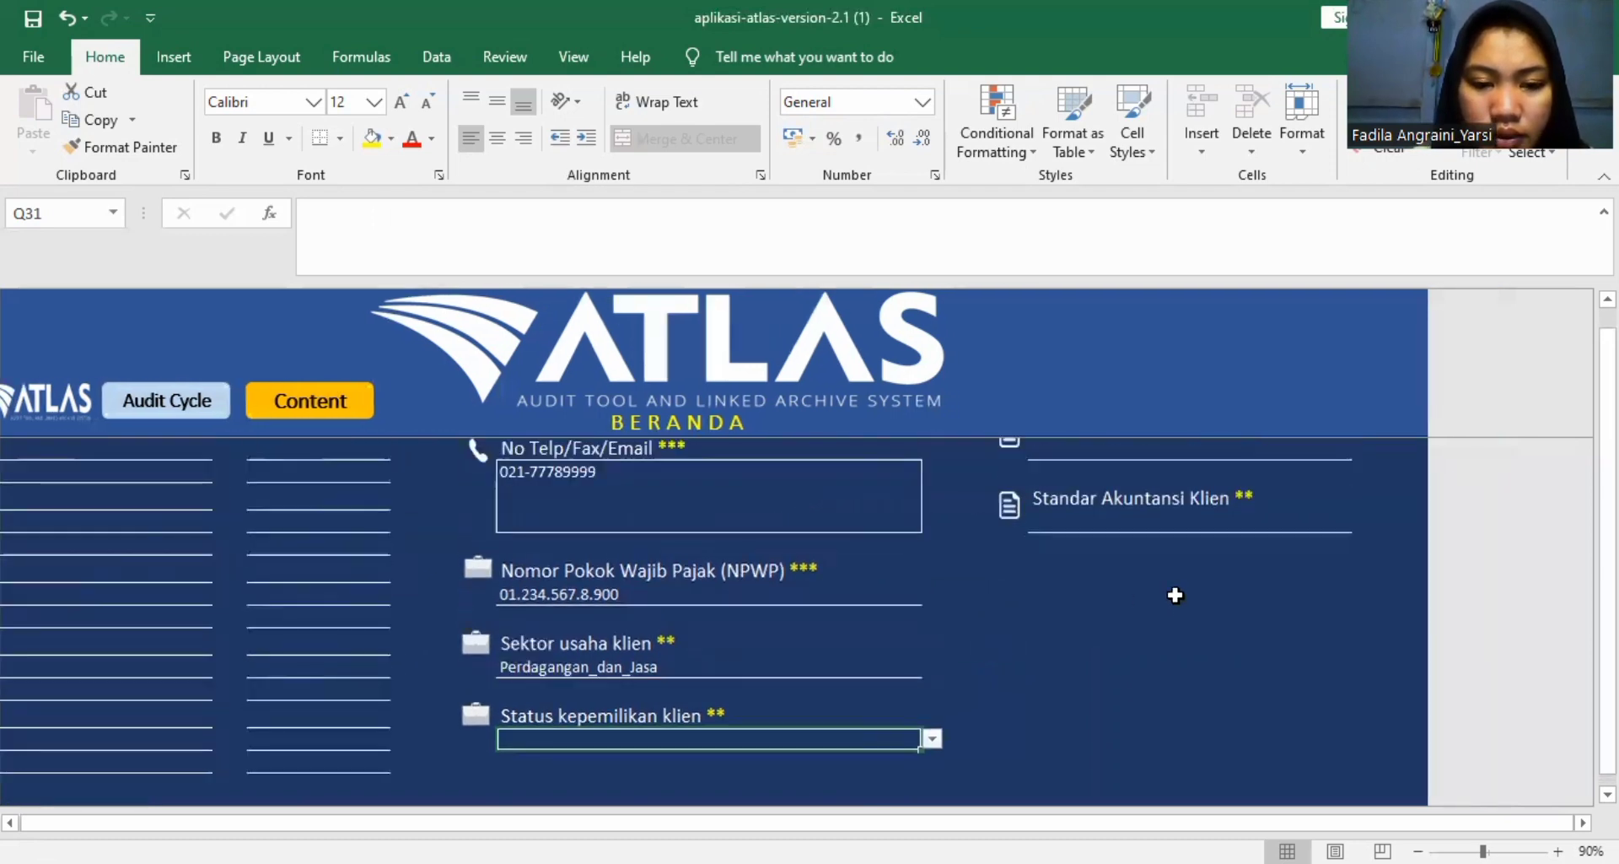
pyautogui.scroll(-1, 1174, 595)
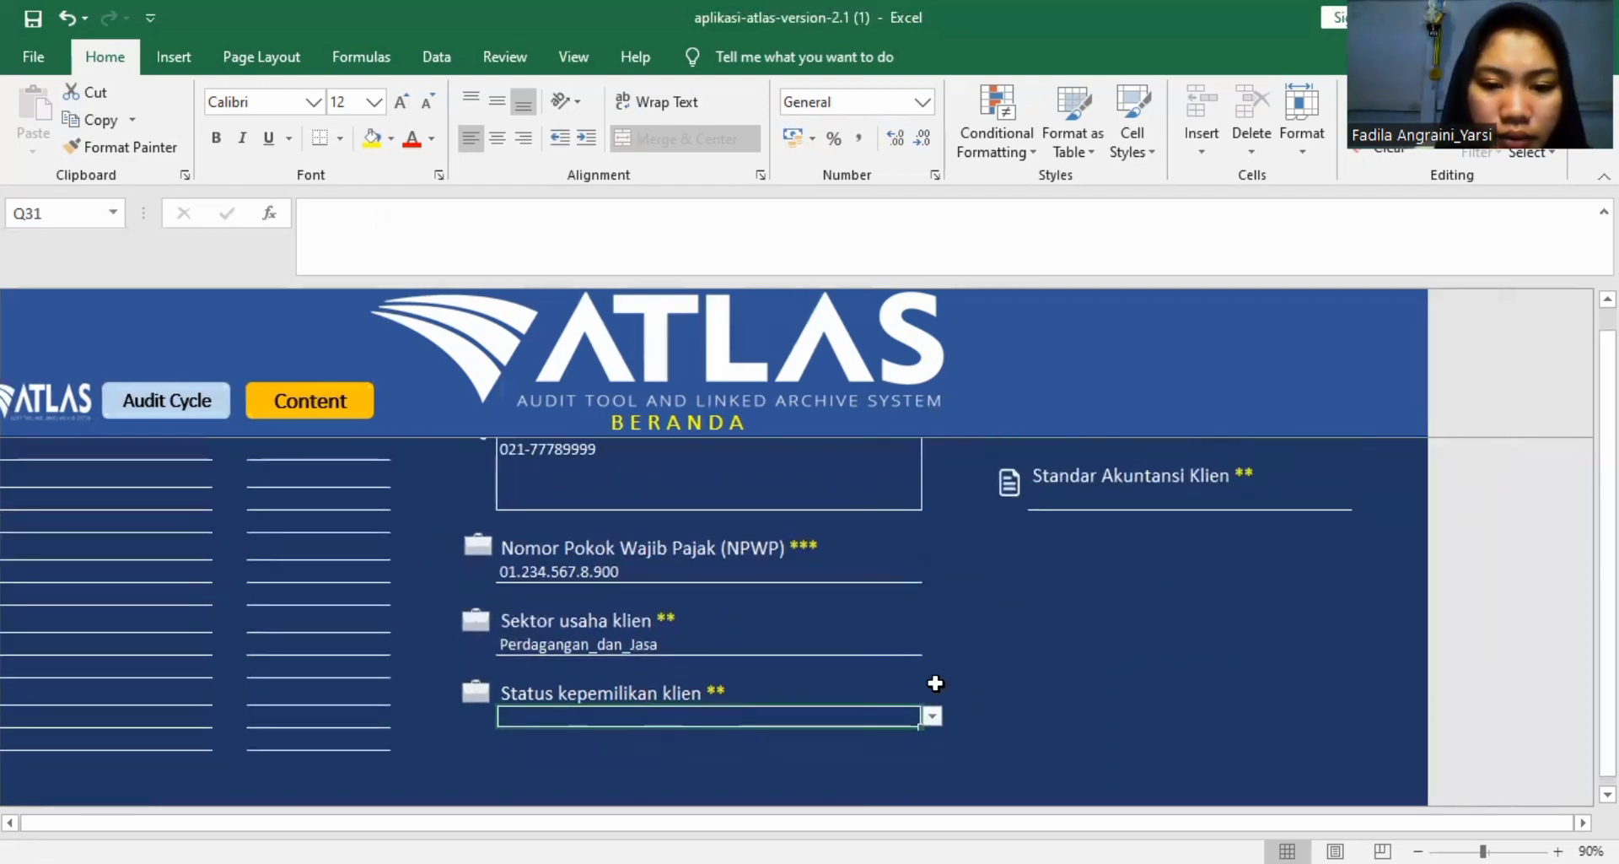
pyautogui.click(931, 716)
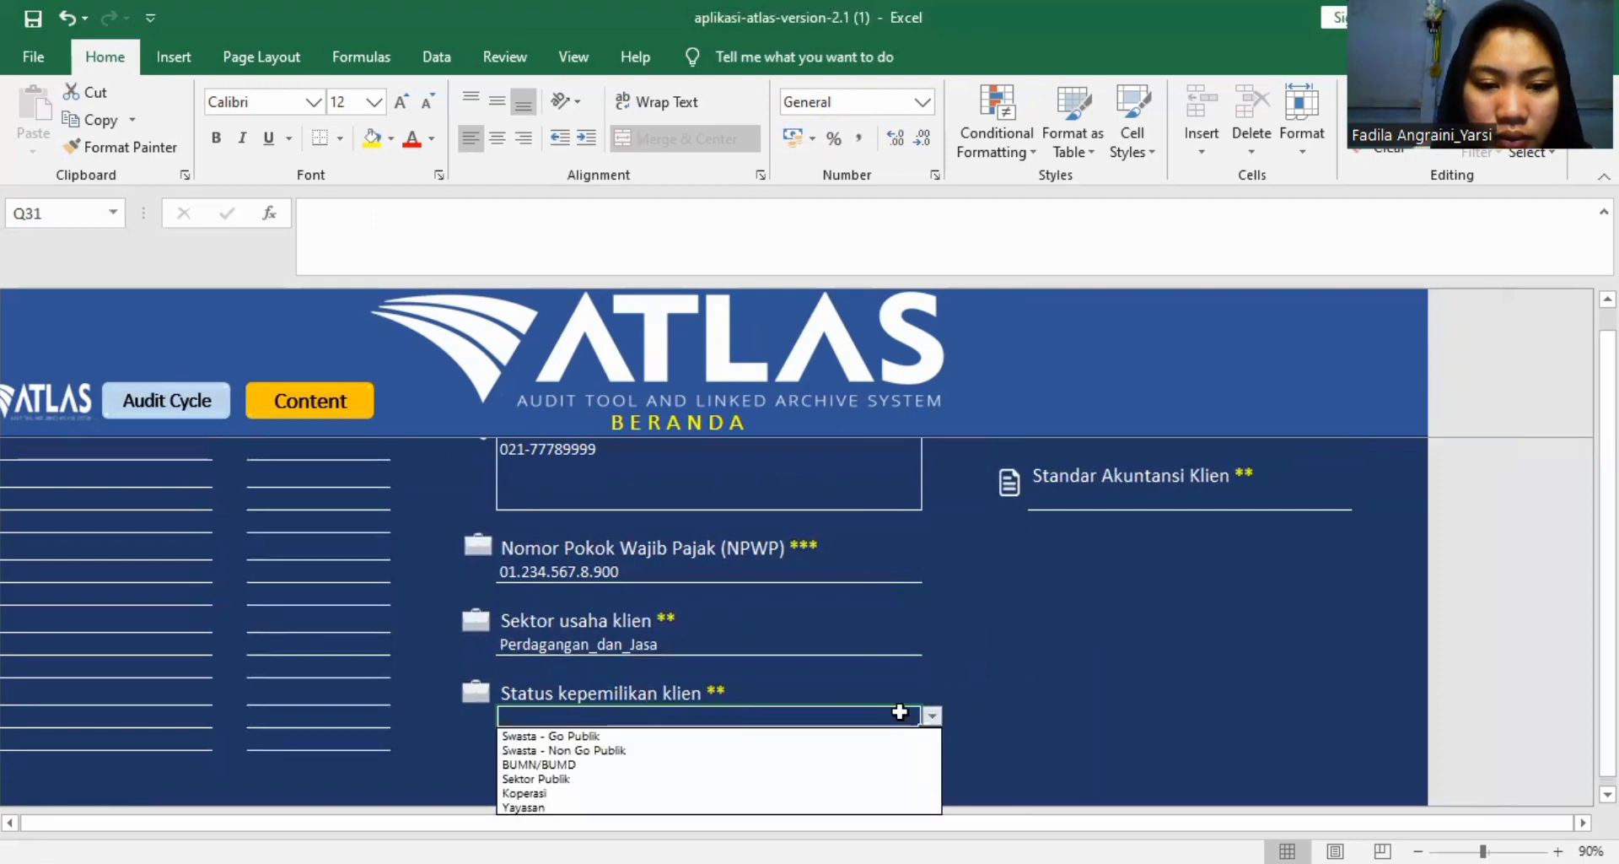
pyautogui.click(845, 734)
# Enter "1 januari - 31 desember 2018" as the Tahun Buku under Informasi Perikatan.
pyautogui.hscroll(2, 1015, 661)
pyautogui.scroll(3, 1016, 661)
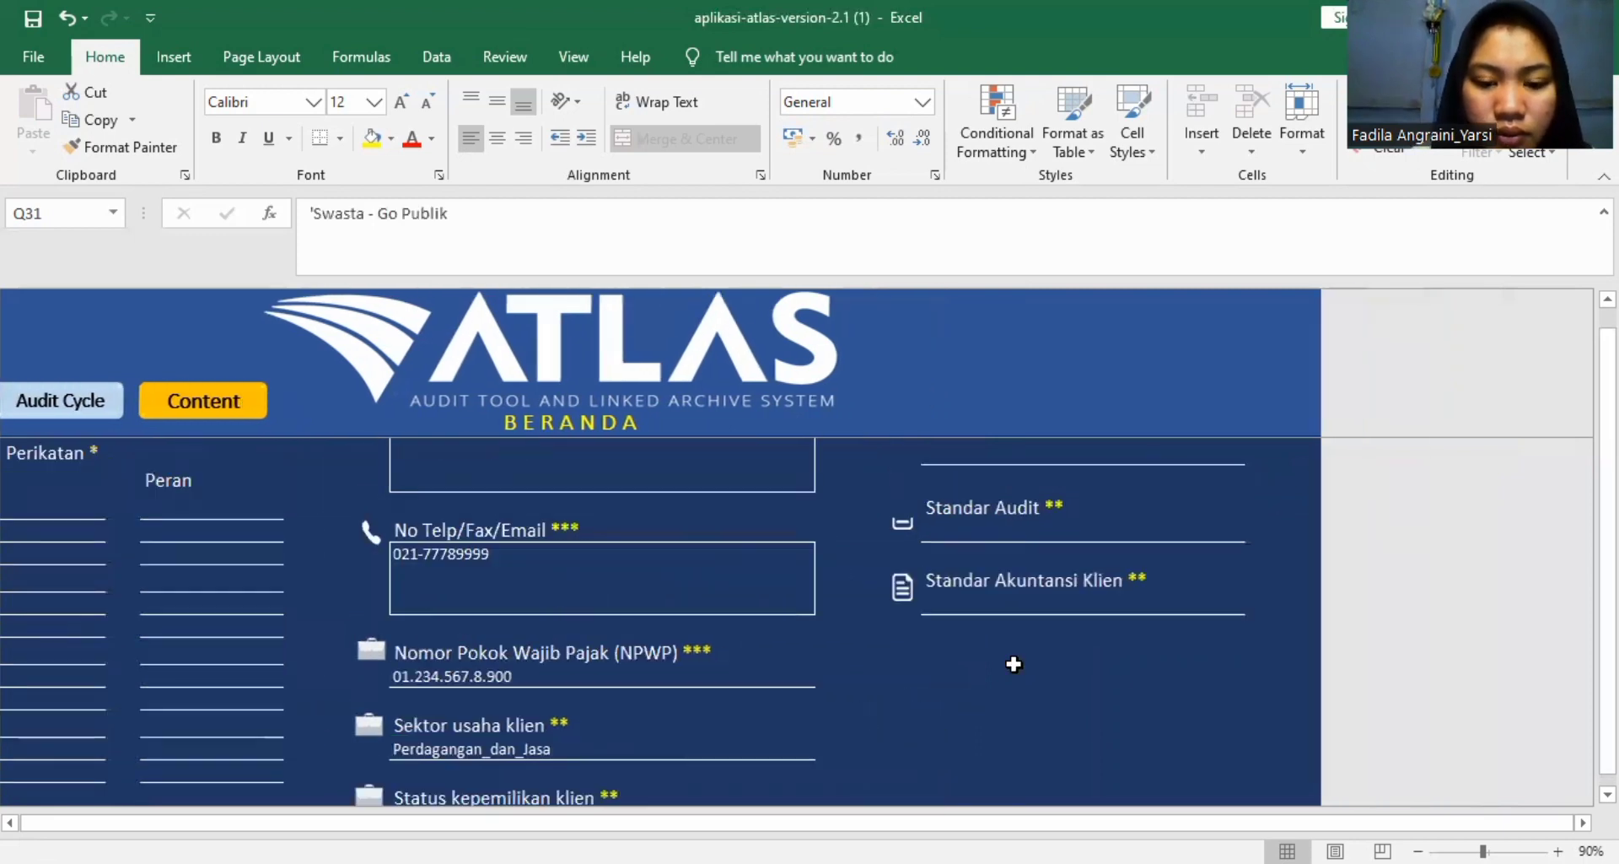
pyautogui.scroll(2, 1013, 664)
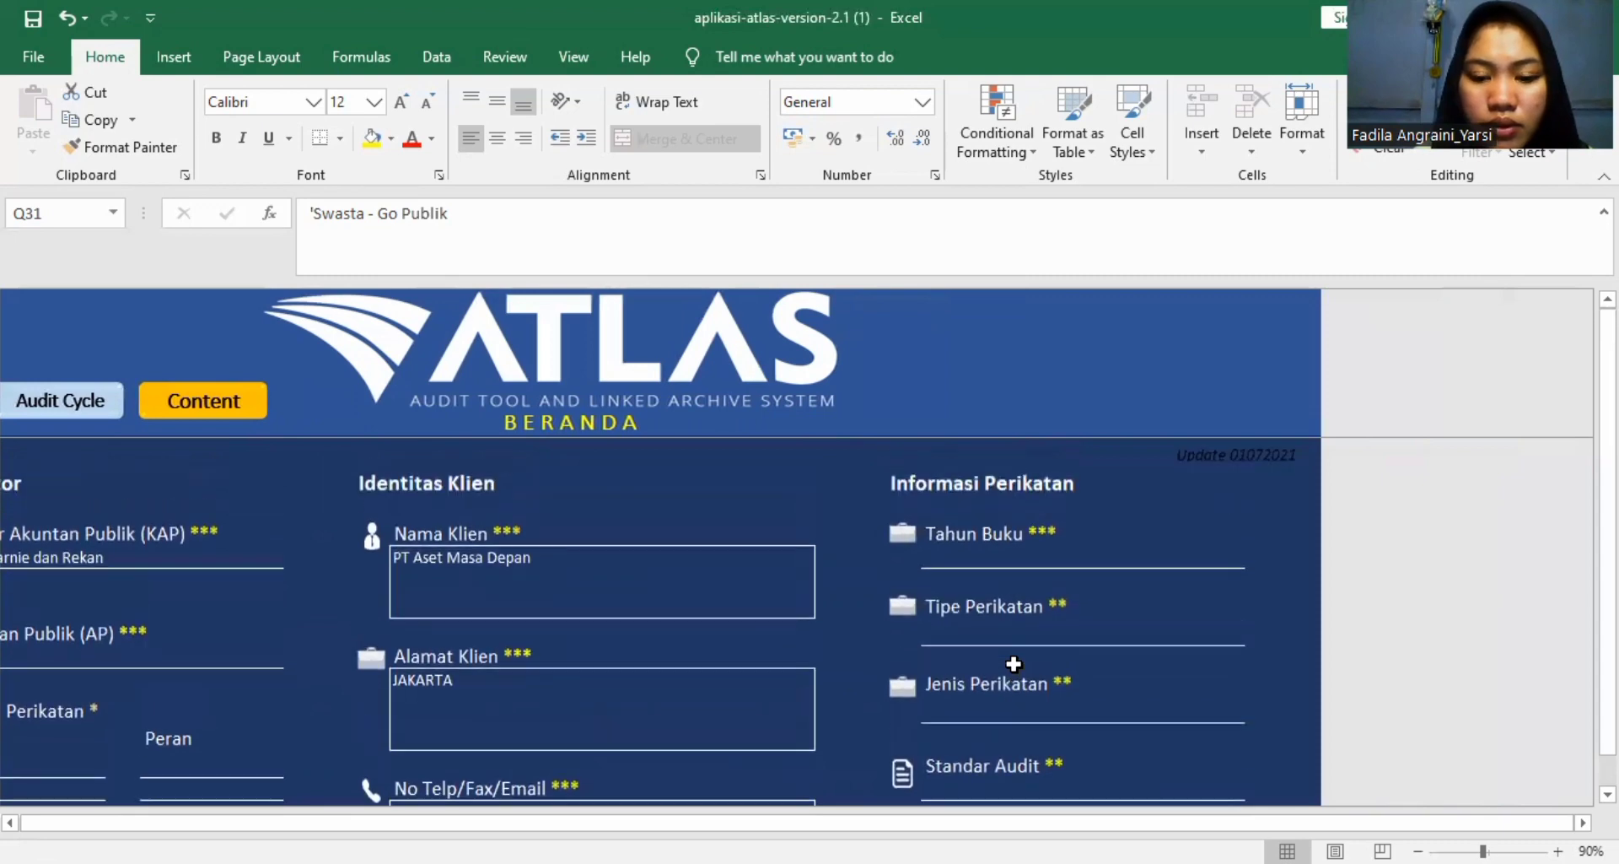
pyautogui.click(1004, 553)
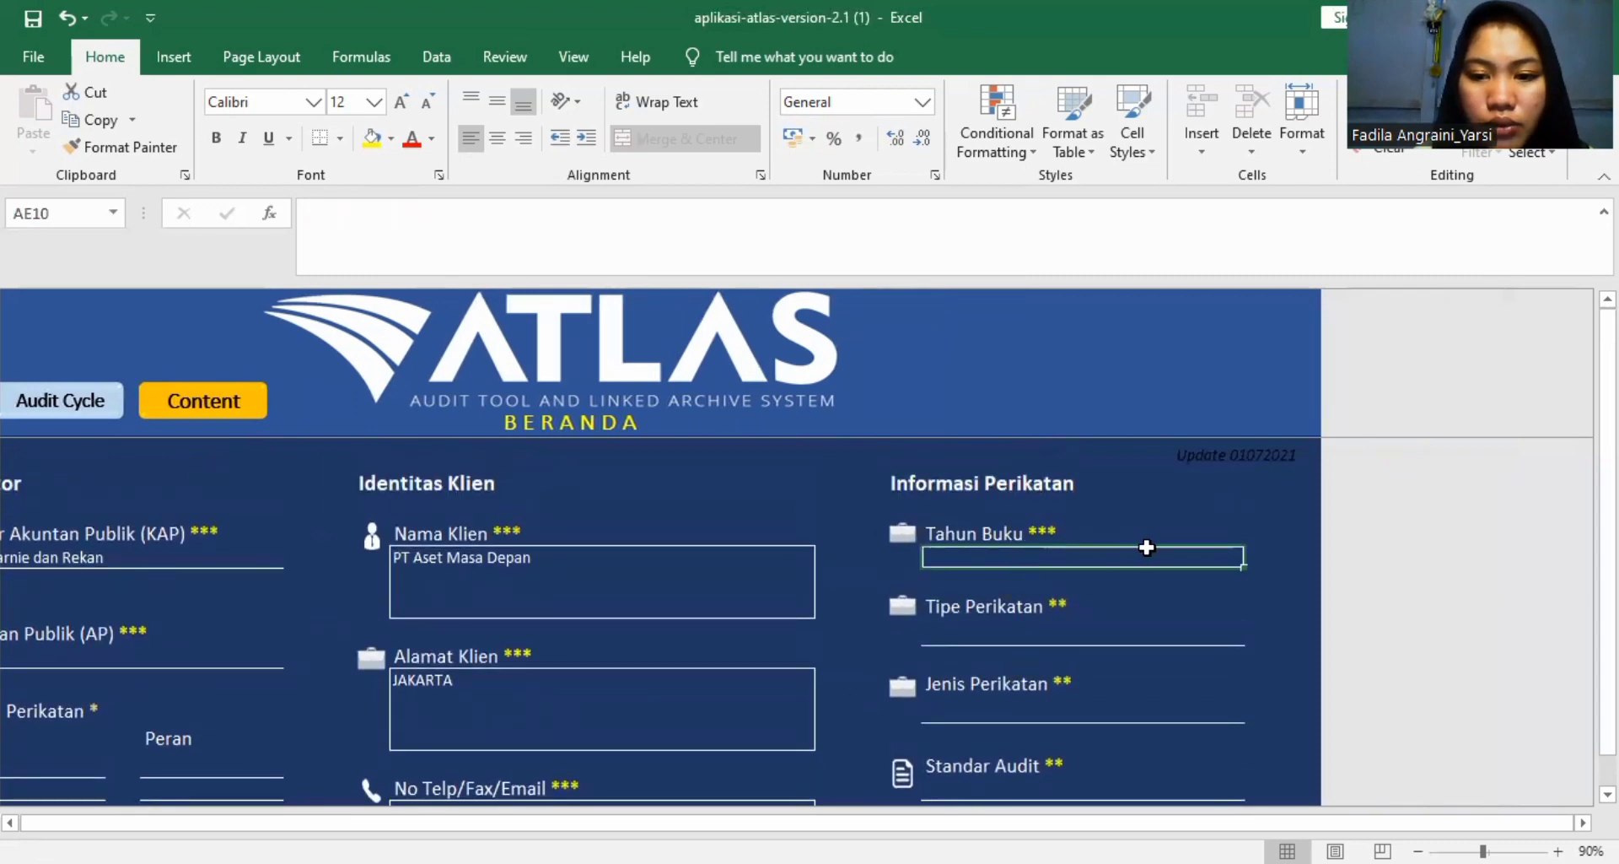
pyautogui.scroll(-1, 1168, 559)
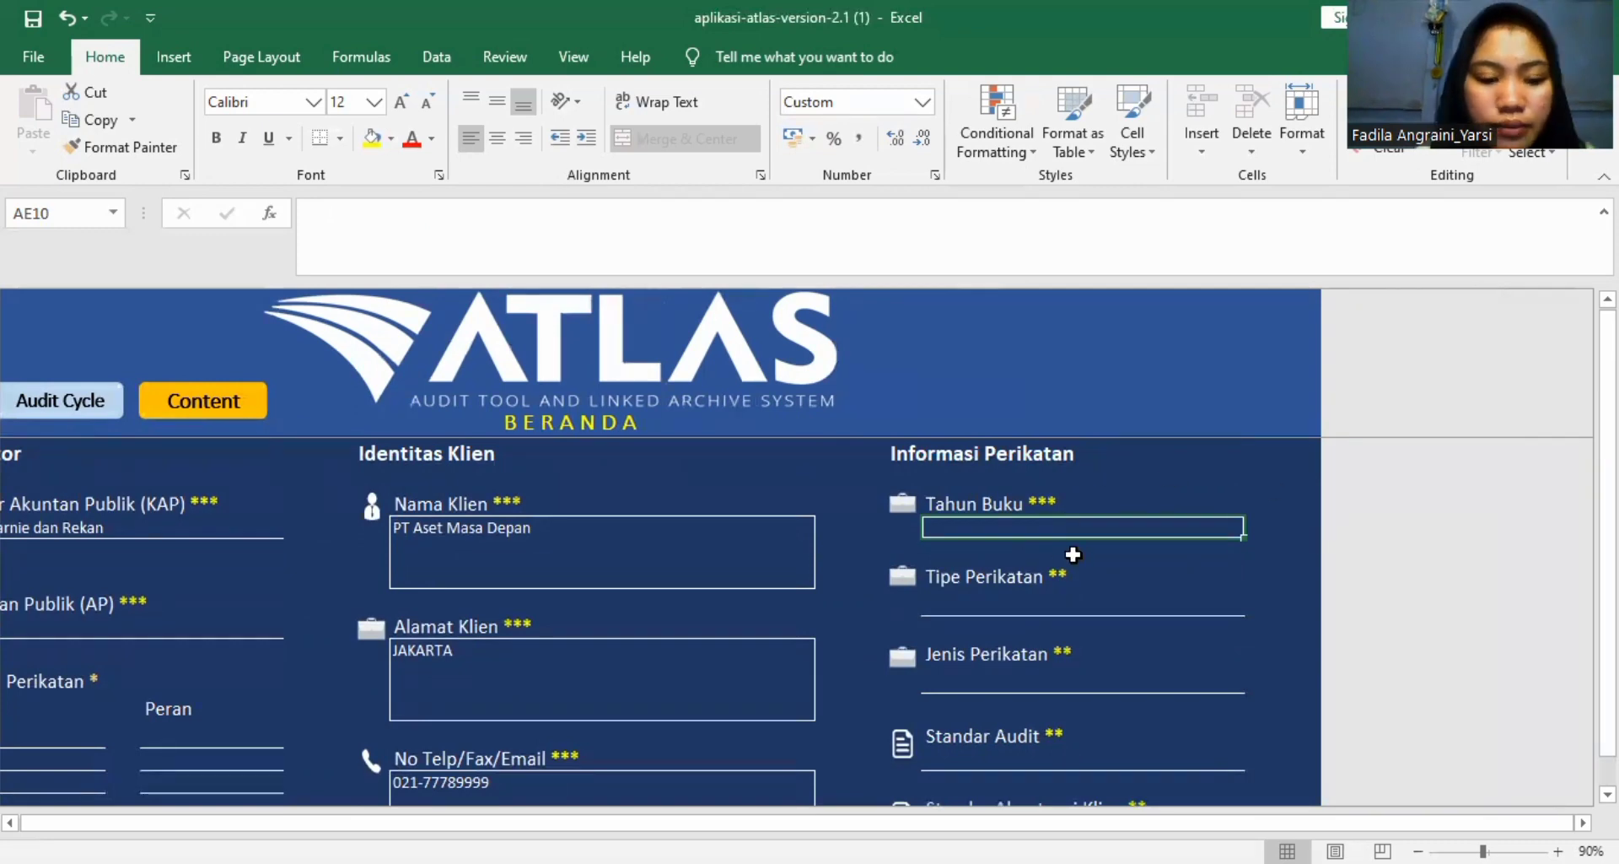
pyautogui.write('1')
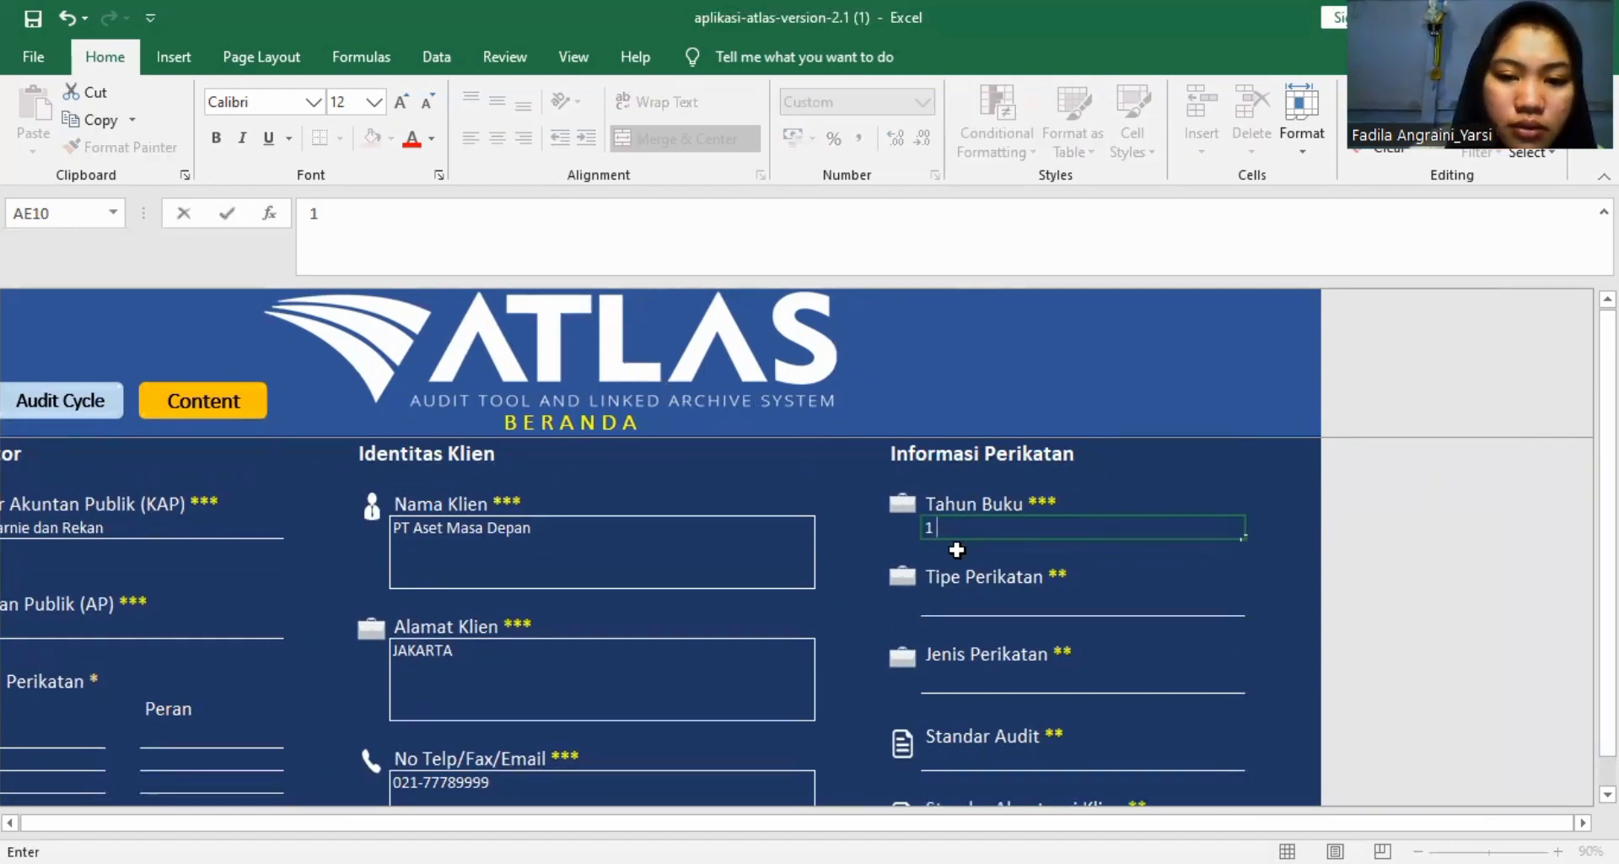
pyautogui.write(' jANU')
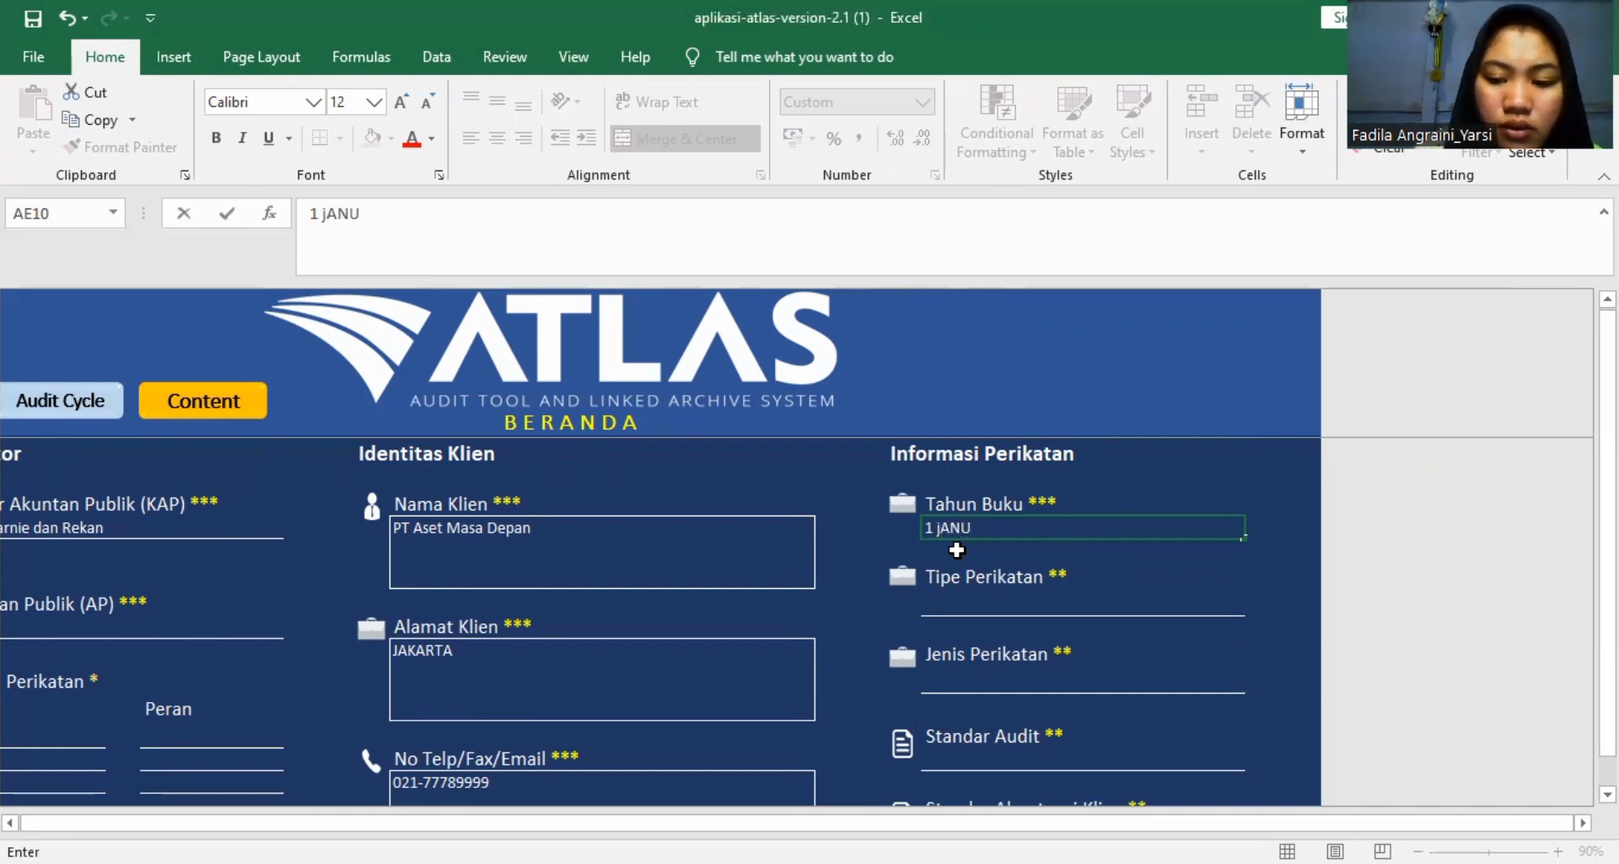
pyautogui.press('BackSpace')
pyautogui.press('BackSpace')
pyautogui.press('BackSpace')
pyautogui.press('BackSpace')
pyautogui.write('j')
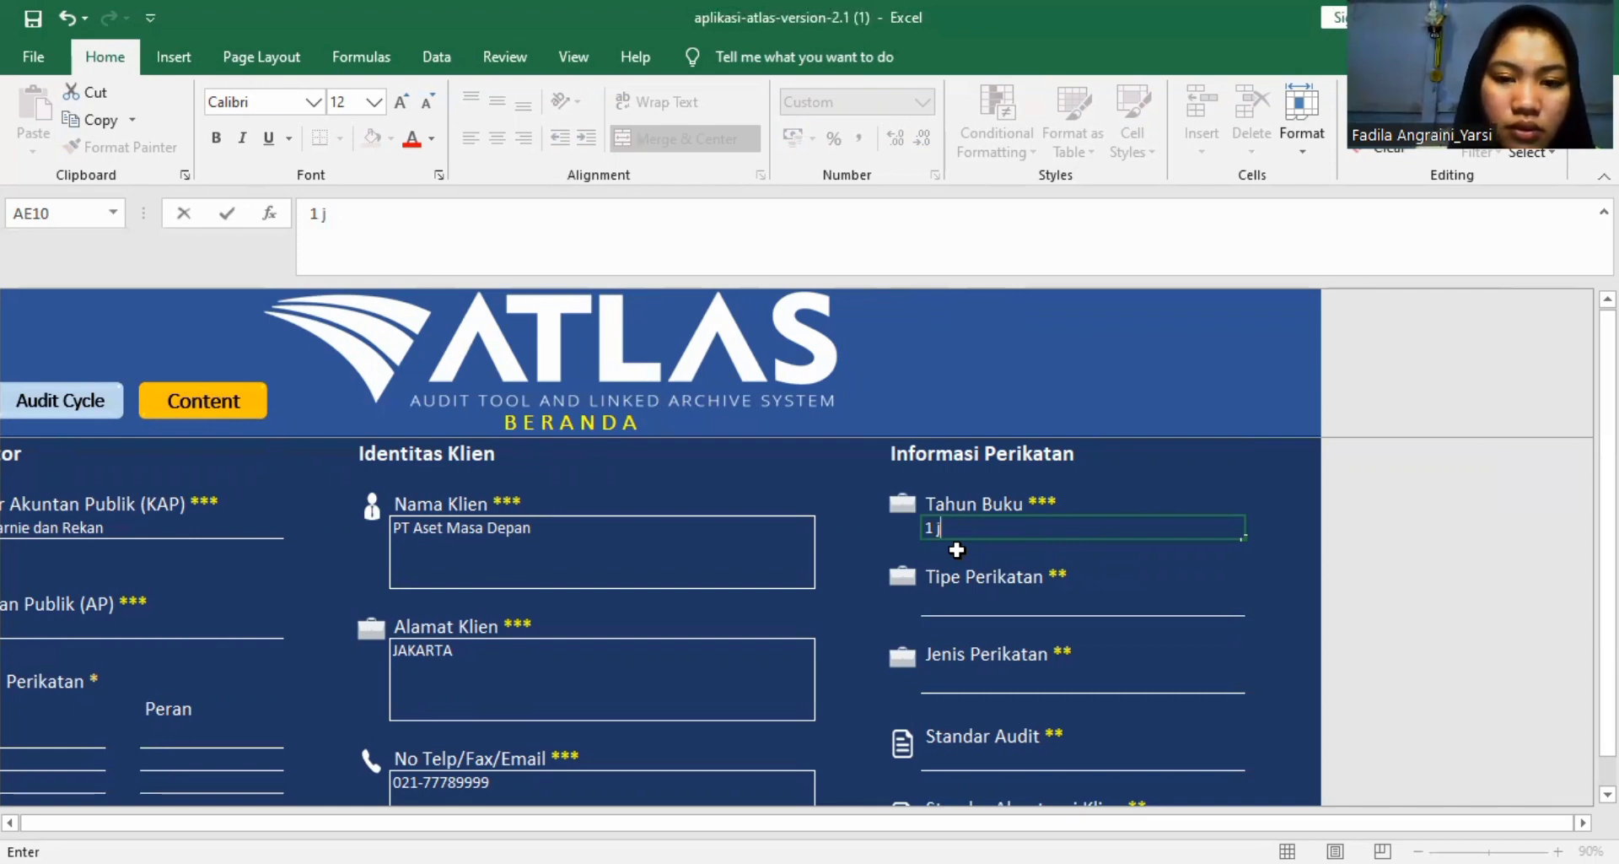
pyautogui.write('anuari')
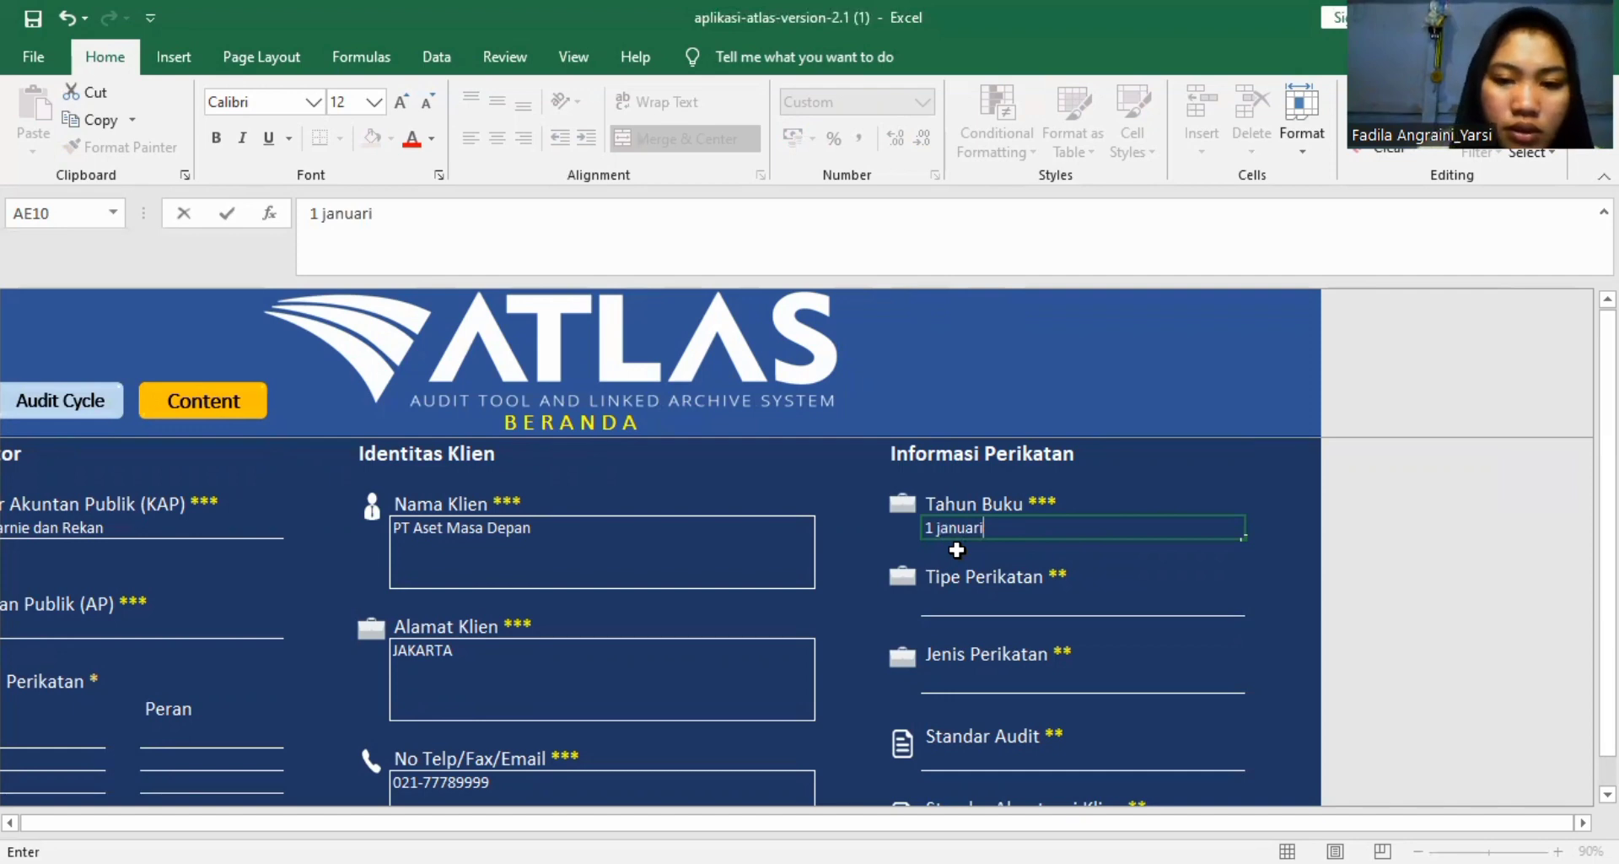
pyautogui.write(' -')
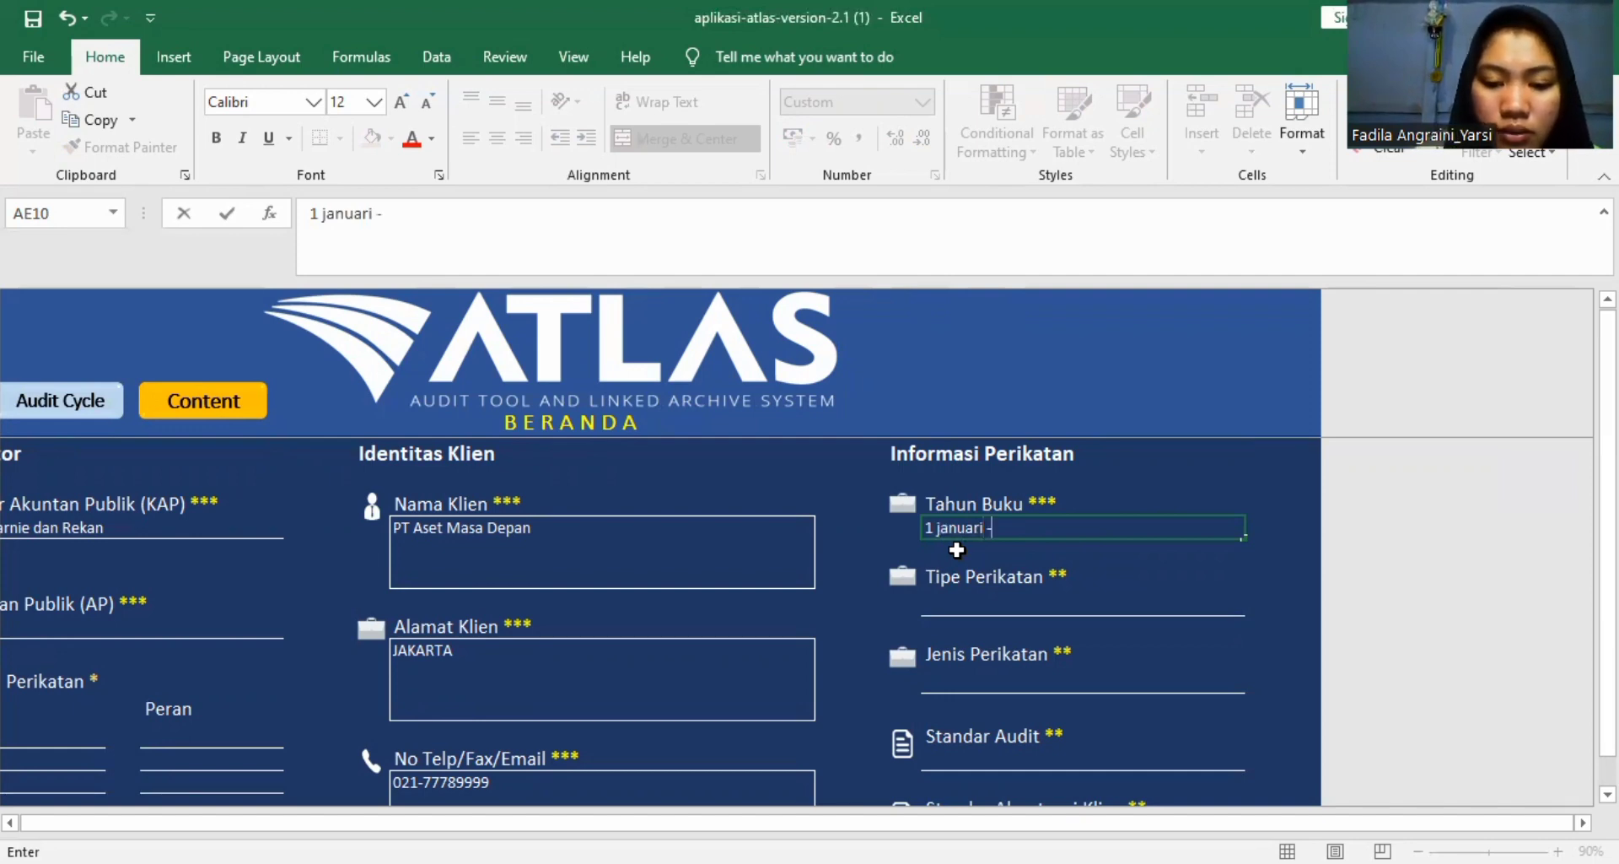
pyautogui.write(' 31')
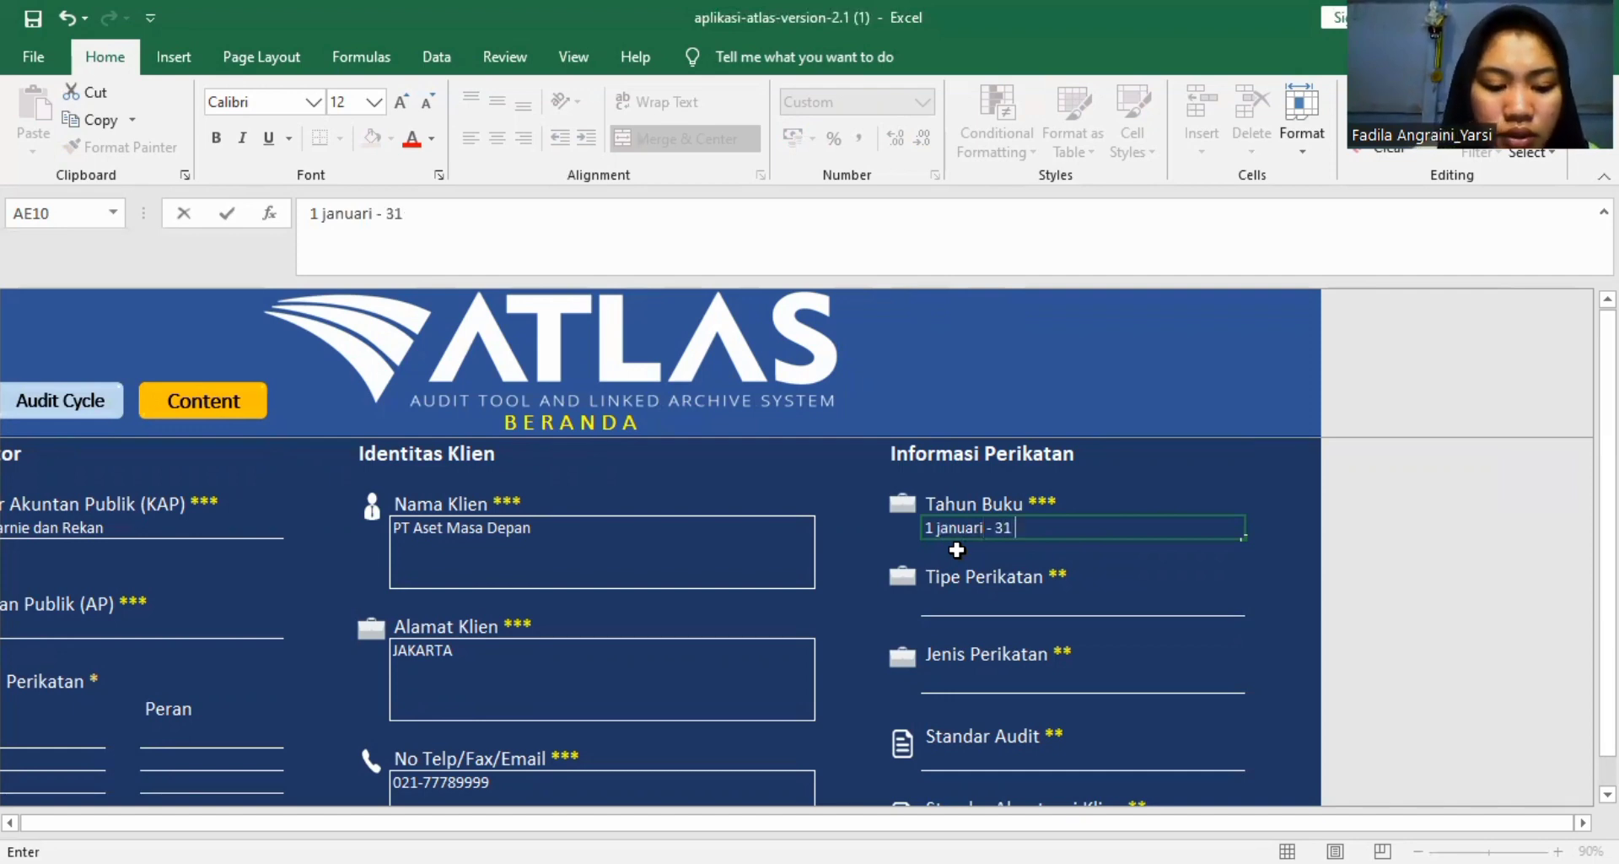
pyautogui.write(' desember')
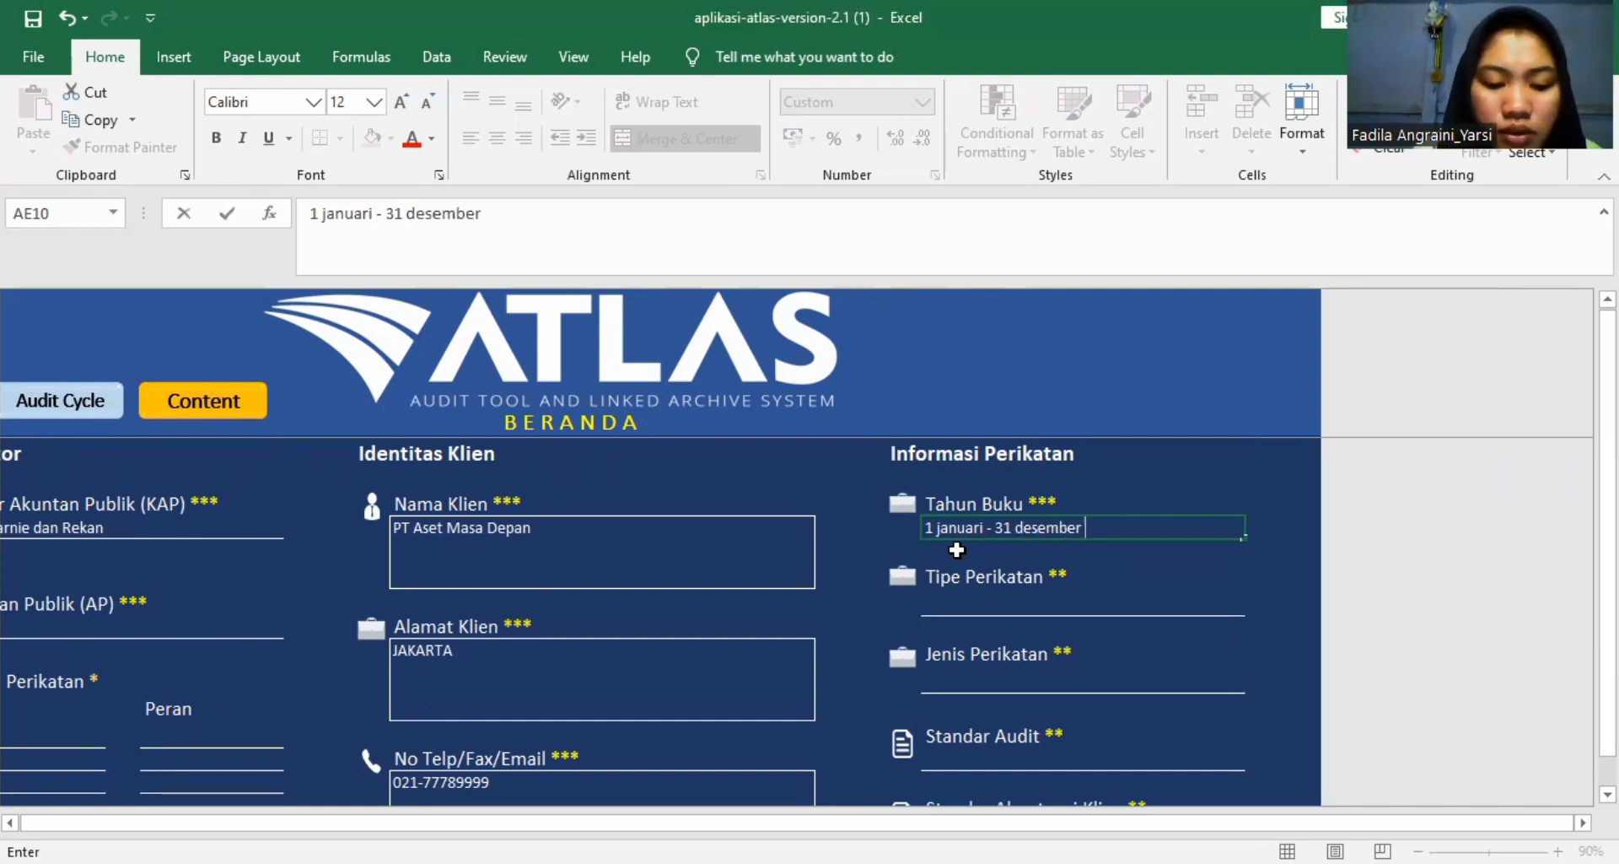
pyautogui.write(' 2018')
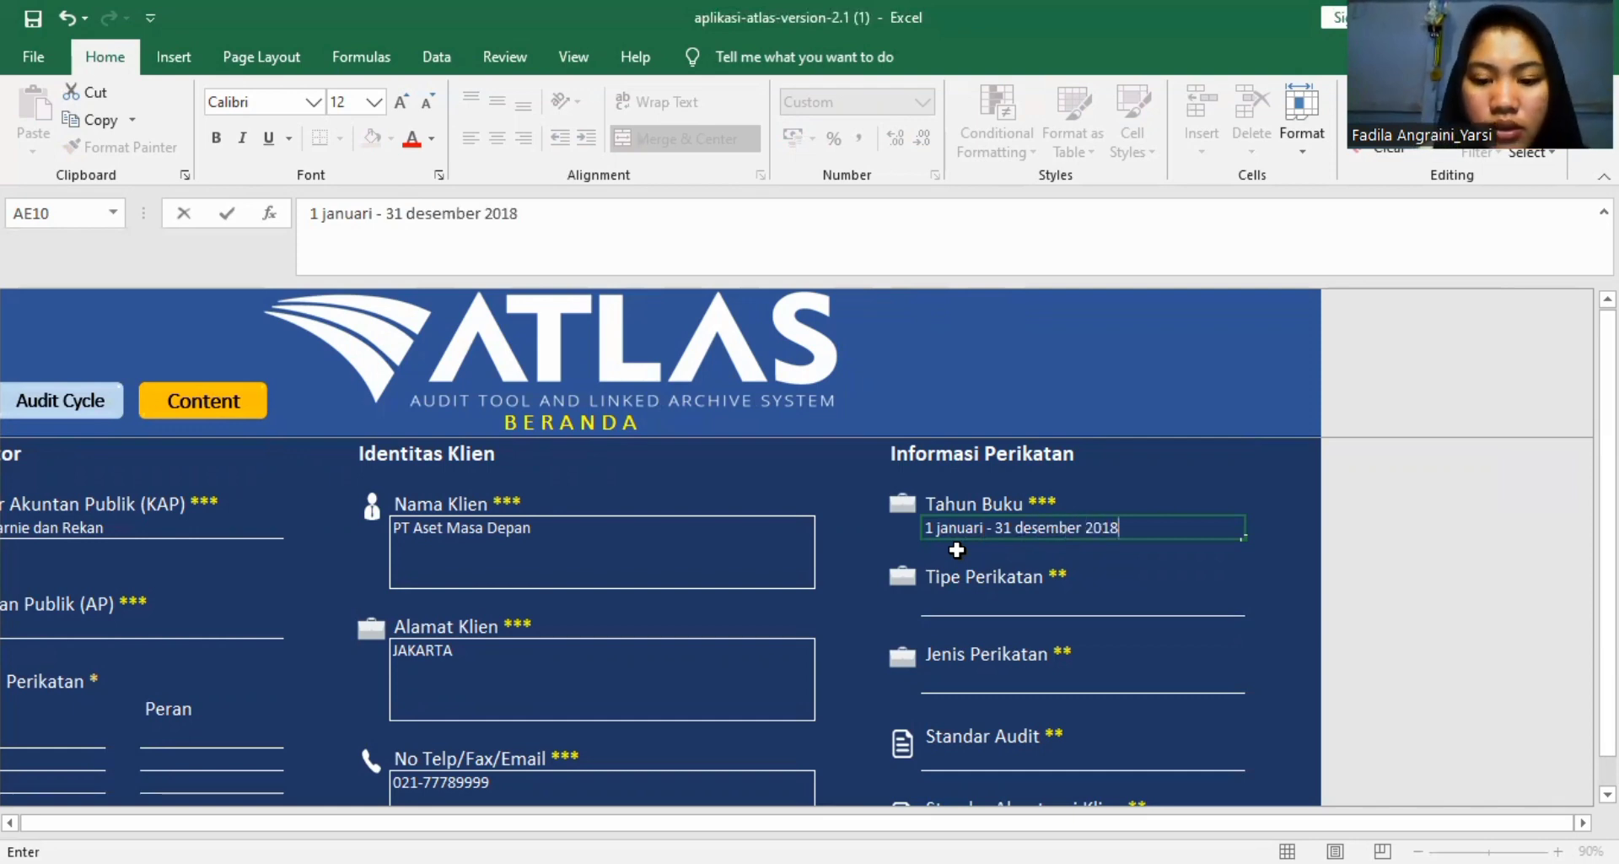
# Set Tipe Perikatan to "Perikatan Tahun Pertama" and Jenis Perikatan to "Audit atas Laporan Keuangan" under Informasi Perikatan.
pyautogui.click(991, 606)
pyautogui.click(1256, 604)
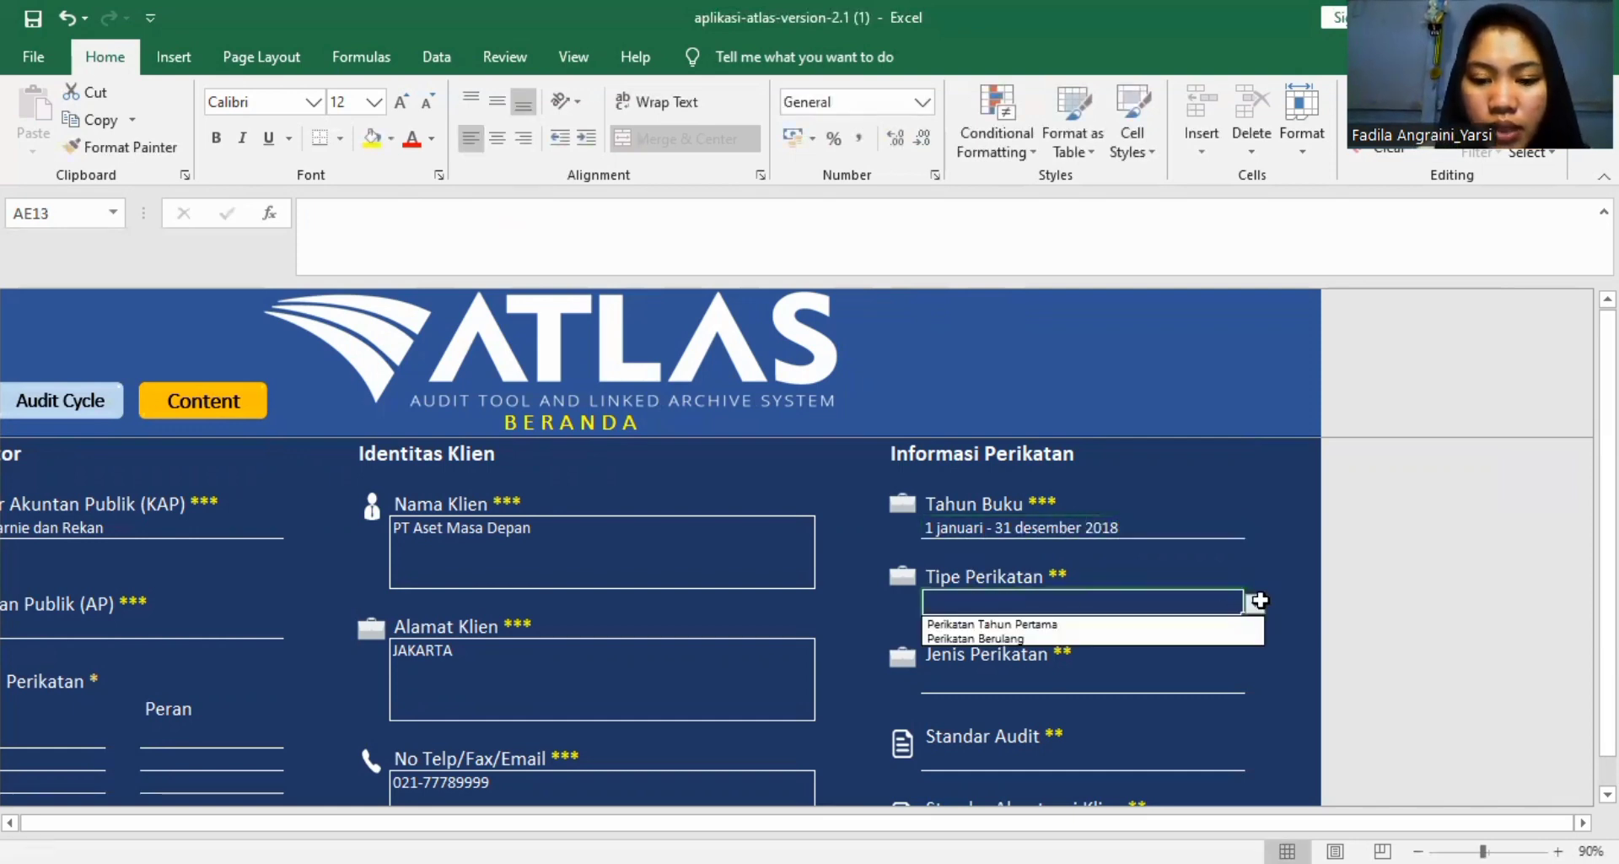
pyautogui.click(1189, 624)
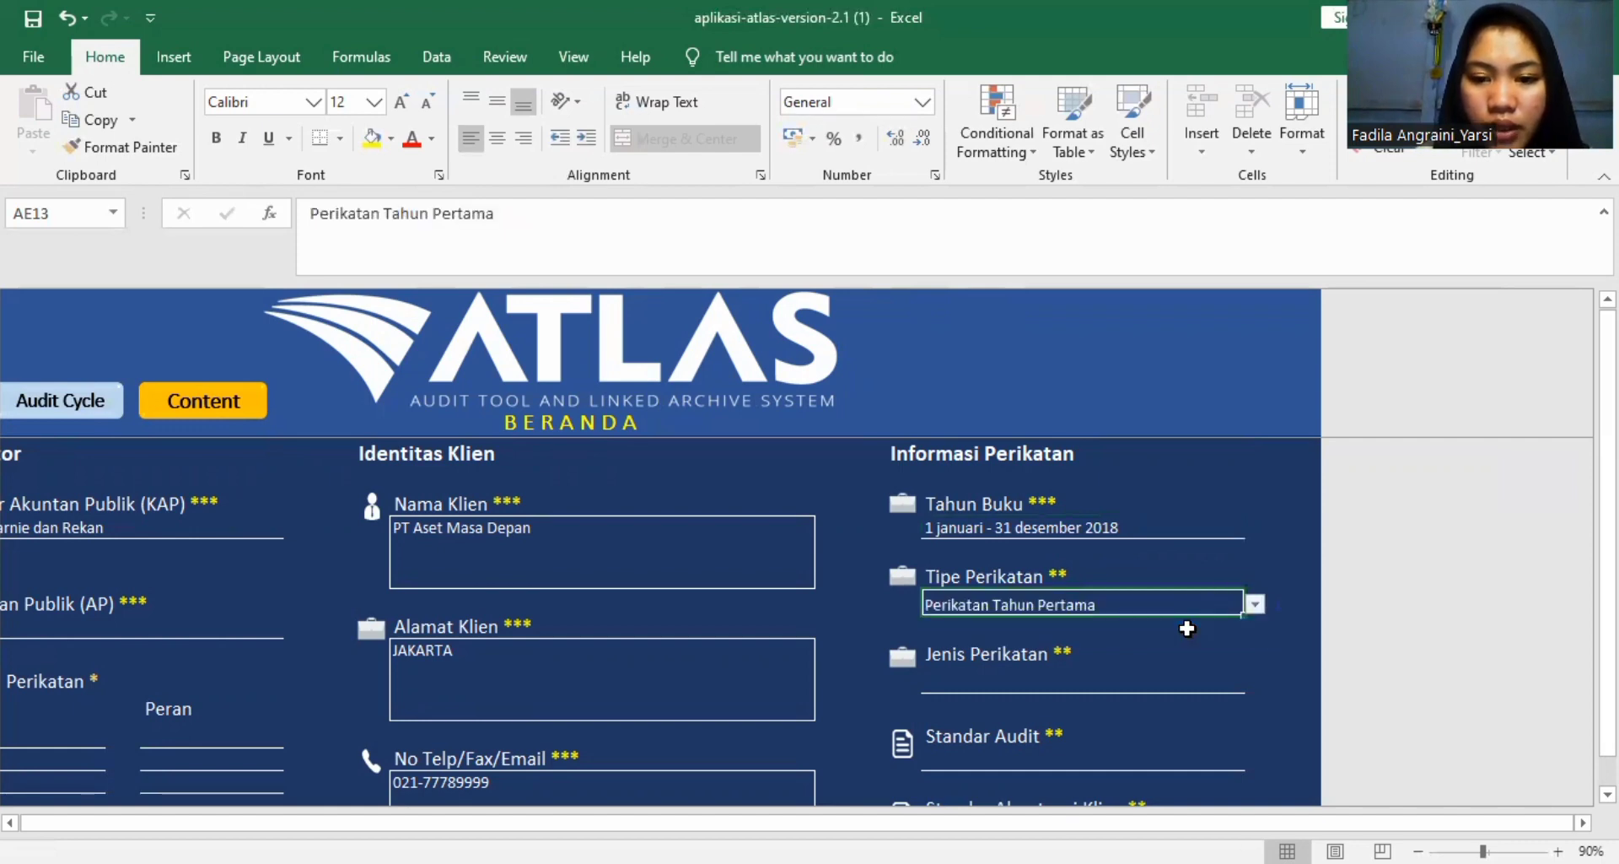
pyautogui.click(1081, 681)
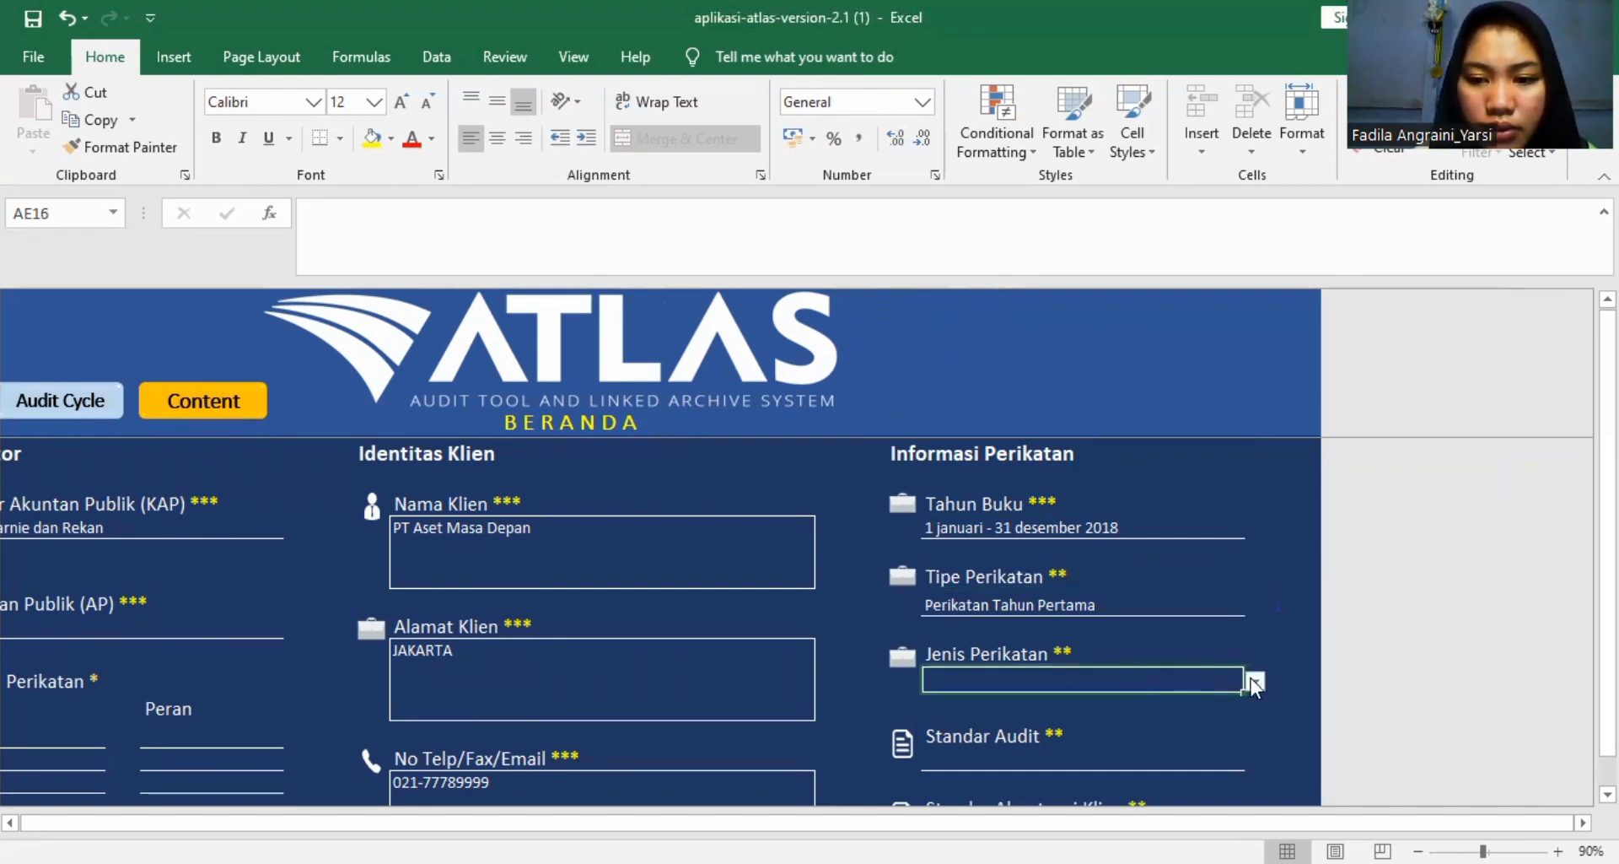
pyautogui.click(1254, 679)
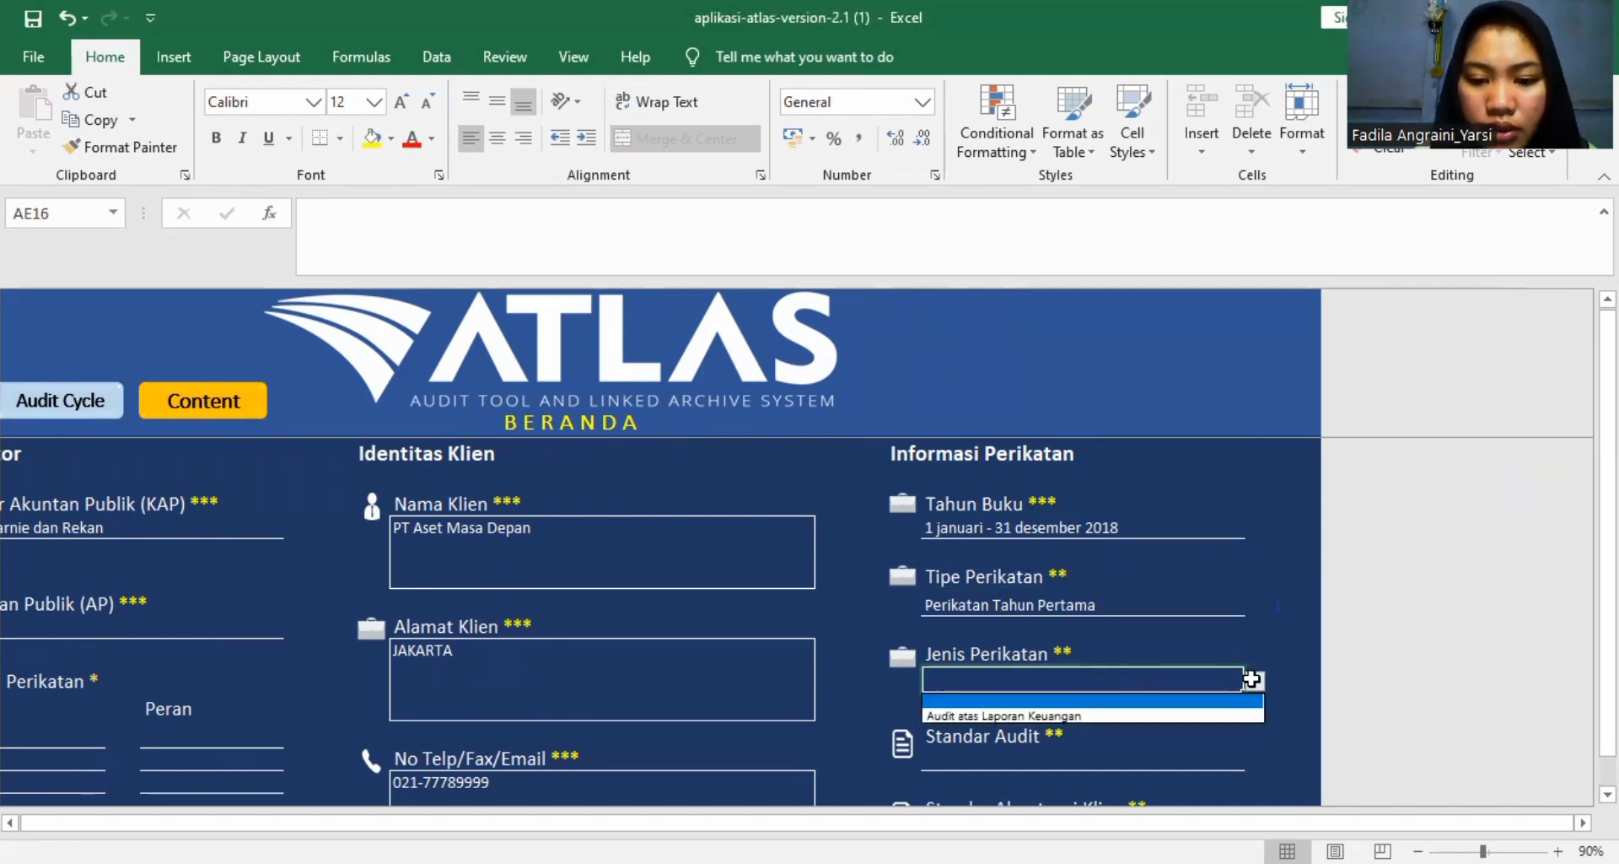
pyautogui.click(1194, 716)
# Set Standar Audit to "Standar Profesional Akuntan Publik" and Standar Akuntansi Klien to "SAK Umum konvergensi IFRS" under Informasi Perikatan.
pyautogui.scroll(-3, 1193, 719)
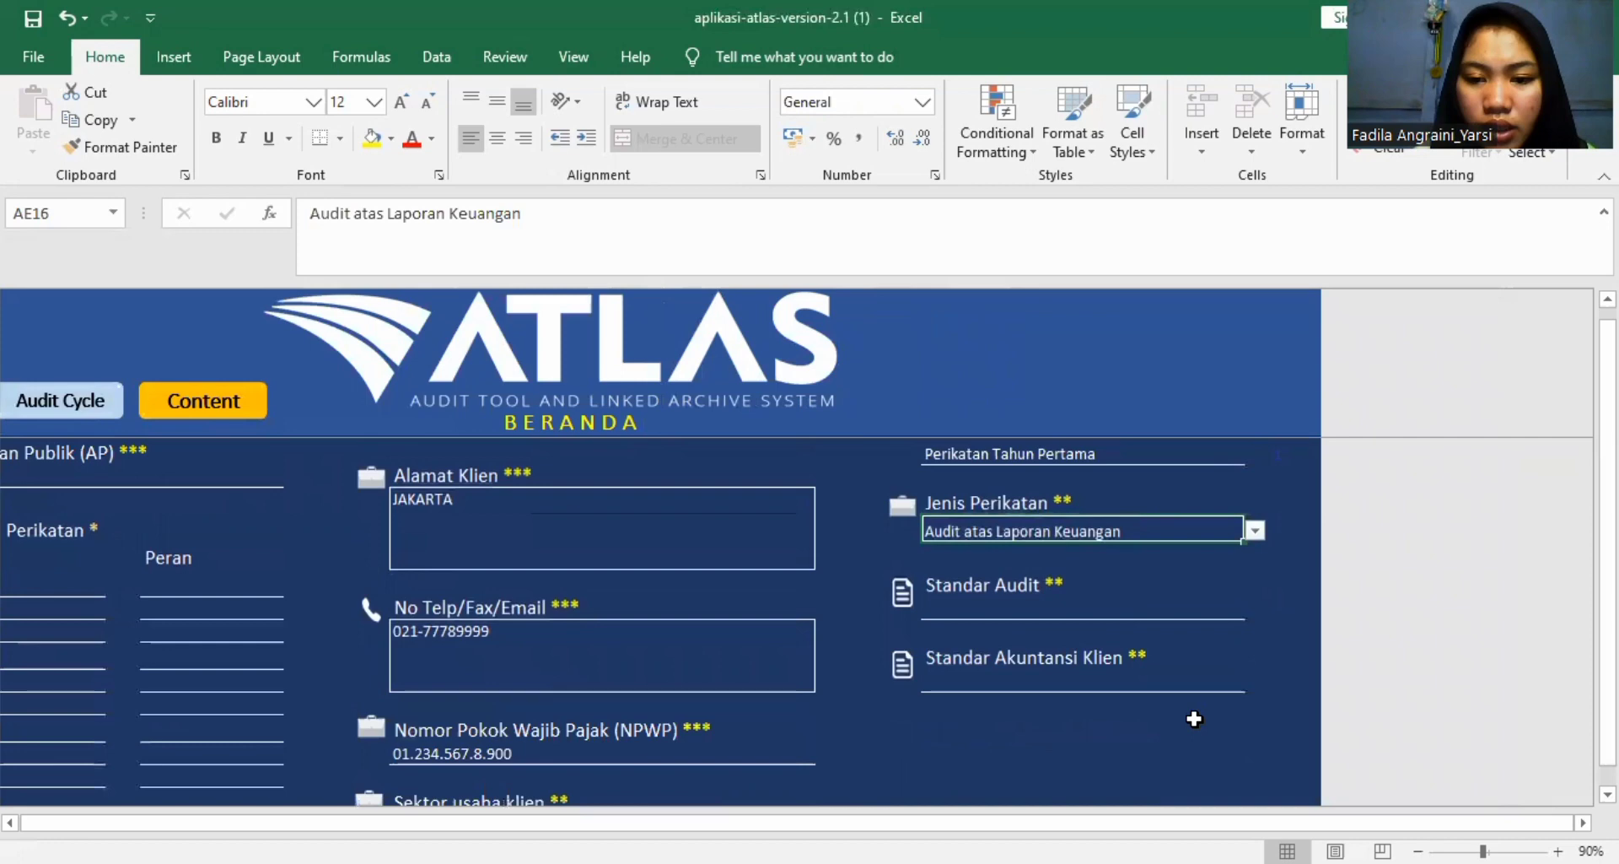
pyautogui.click(1123, 619)
pyautogui.click(1255, 614)
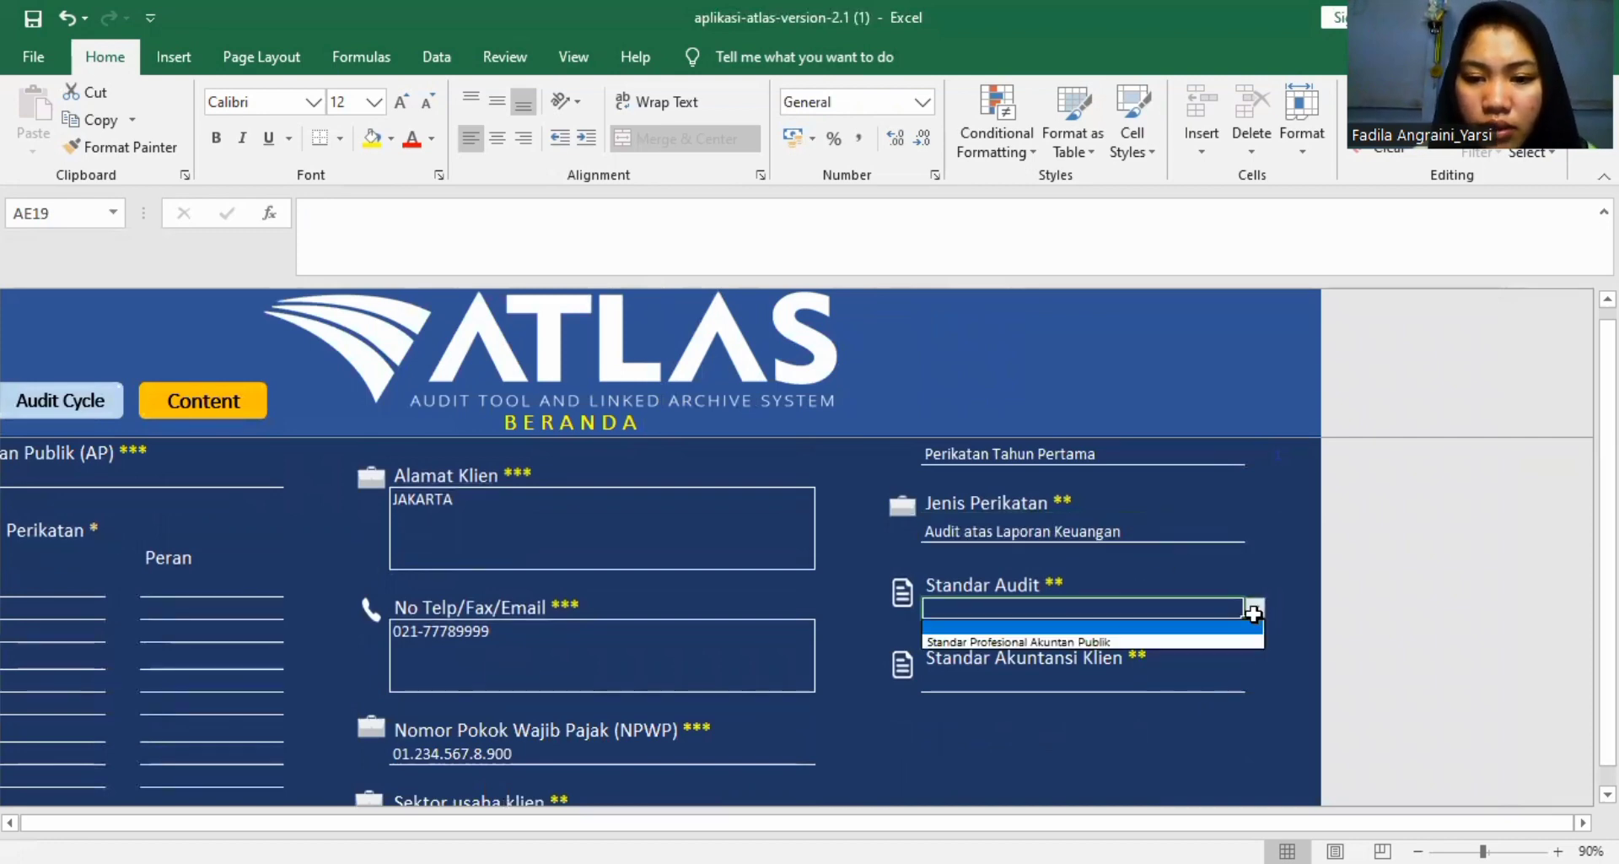
pyautogui.click(1215, 642)
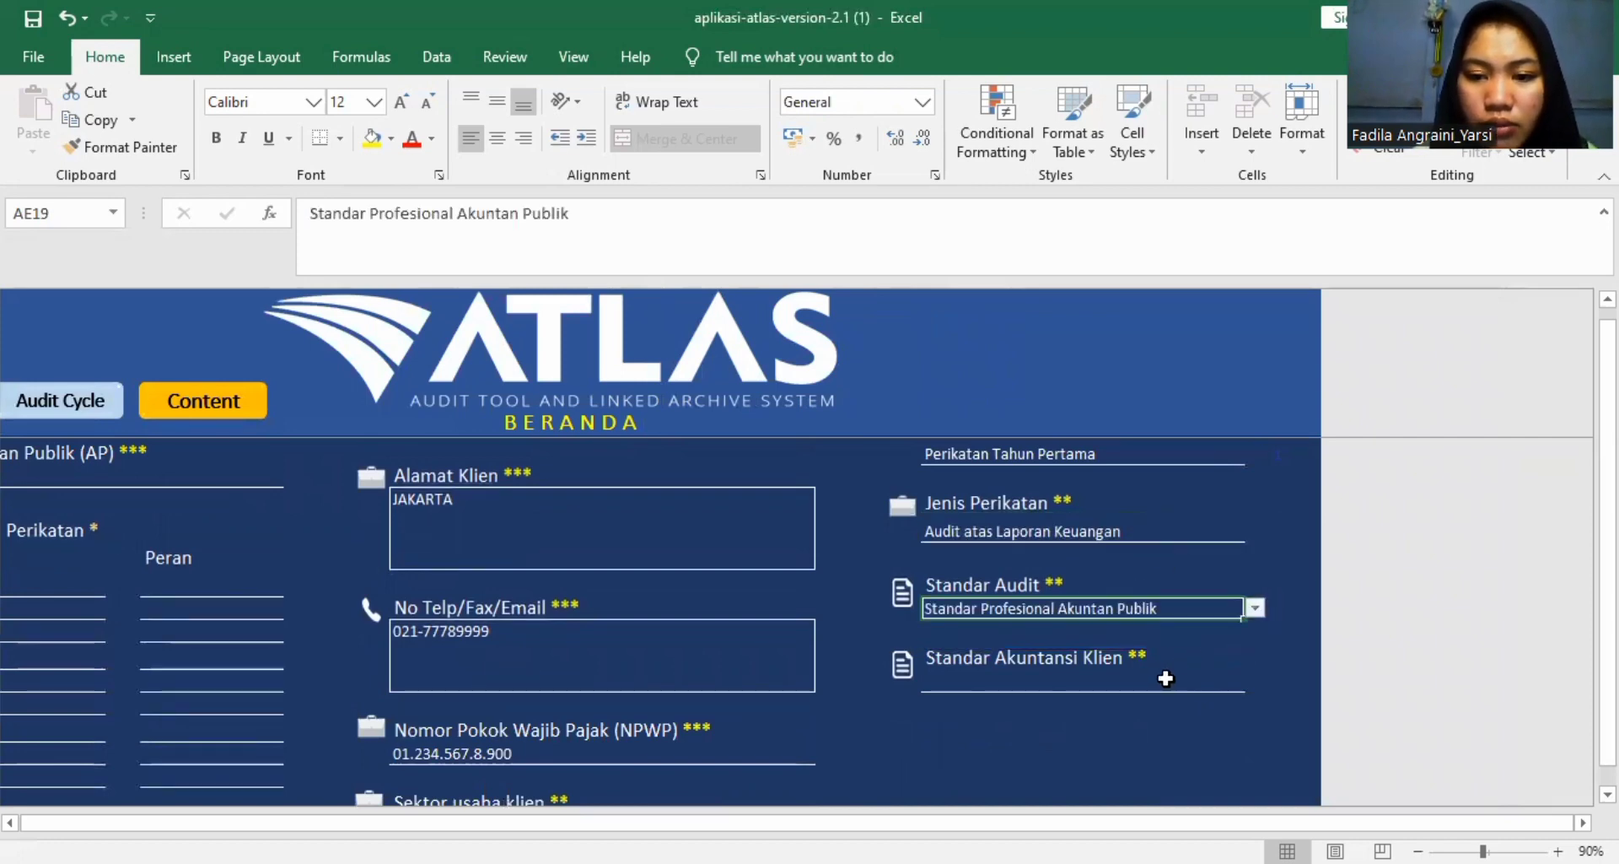
pyautogui.click(1166, 679)
pyautogui.click(1256, 680)
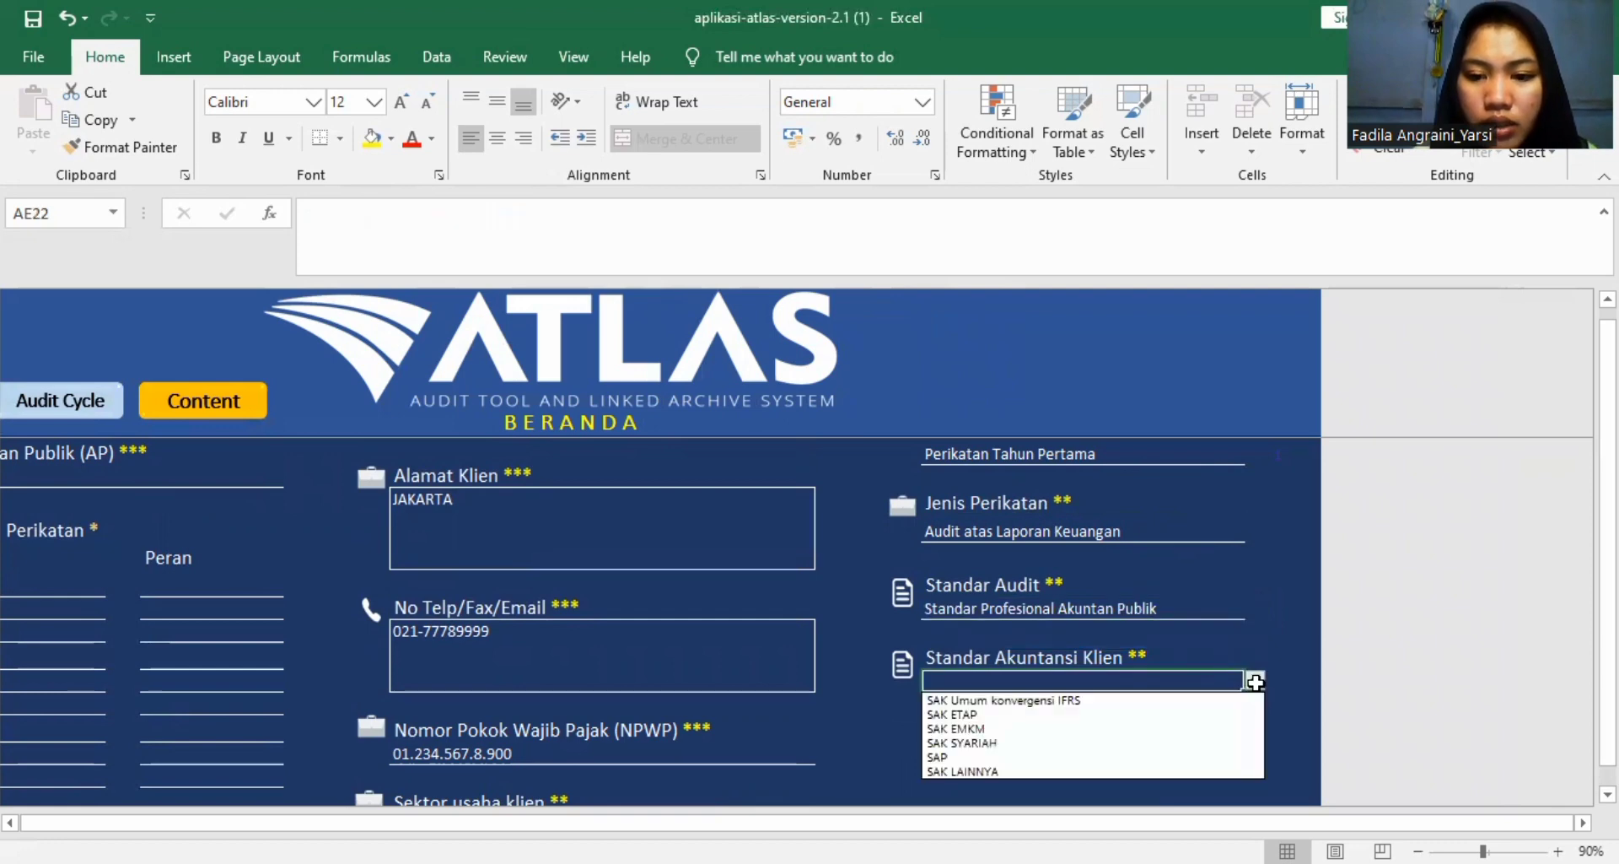
pyautogui.click(1158, 699)
pyautogui.scroll(-2, 1156, 694)
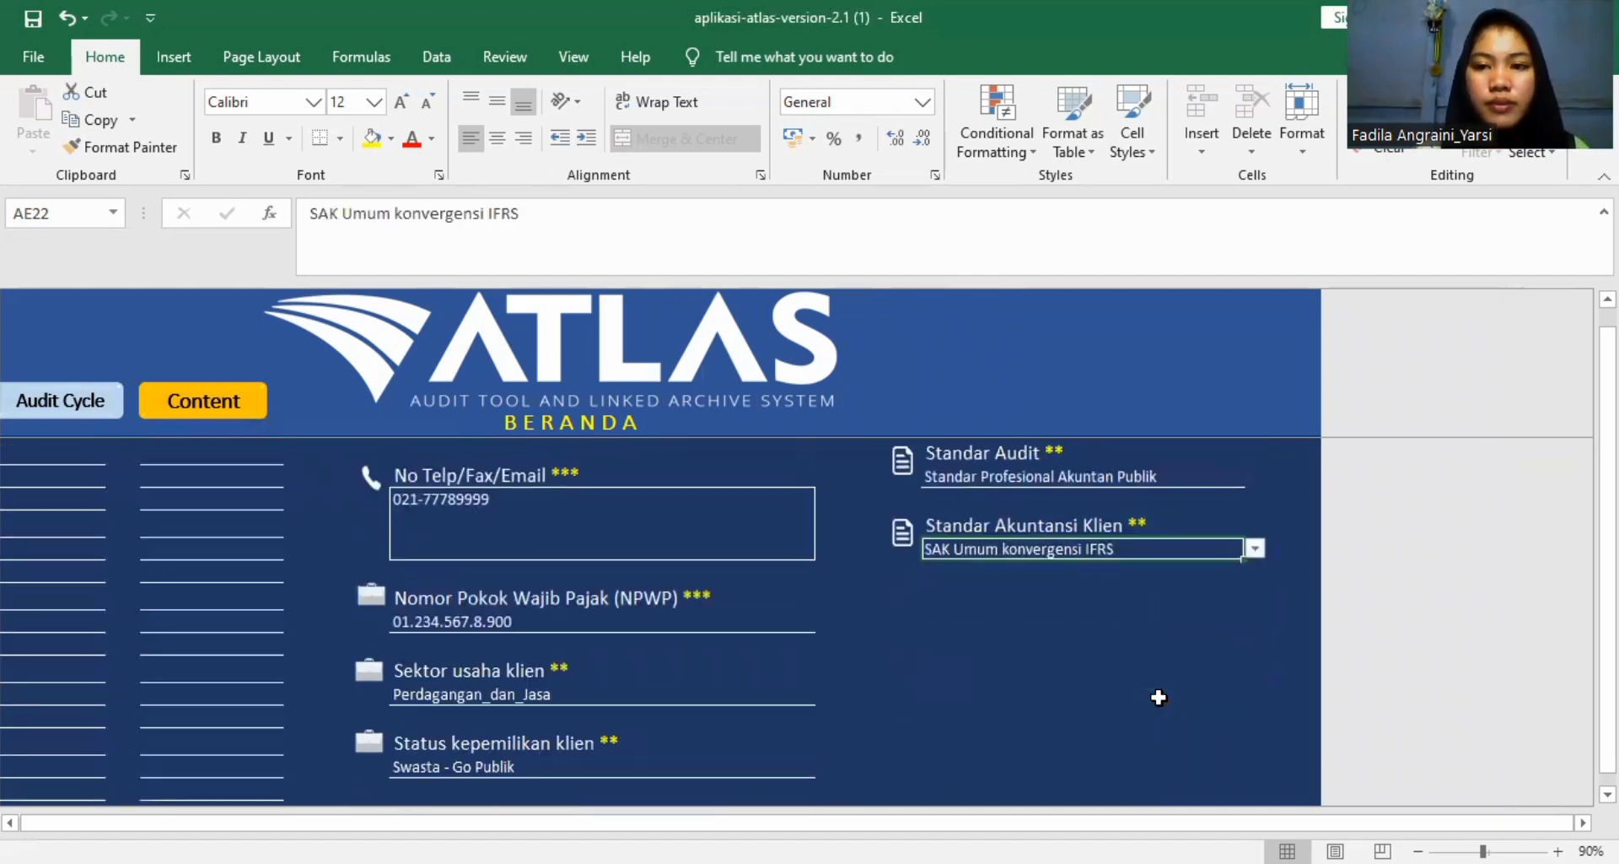
# Go to the workbook's content index and open worksheet A110, Analisis Penerimaan dan Keberlanjutan Hubungan dengan Klien.
pyautogui.hscroll(-1, 1229, 362)
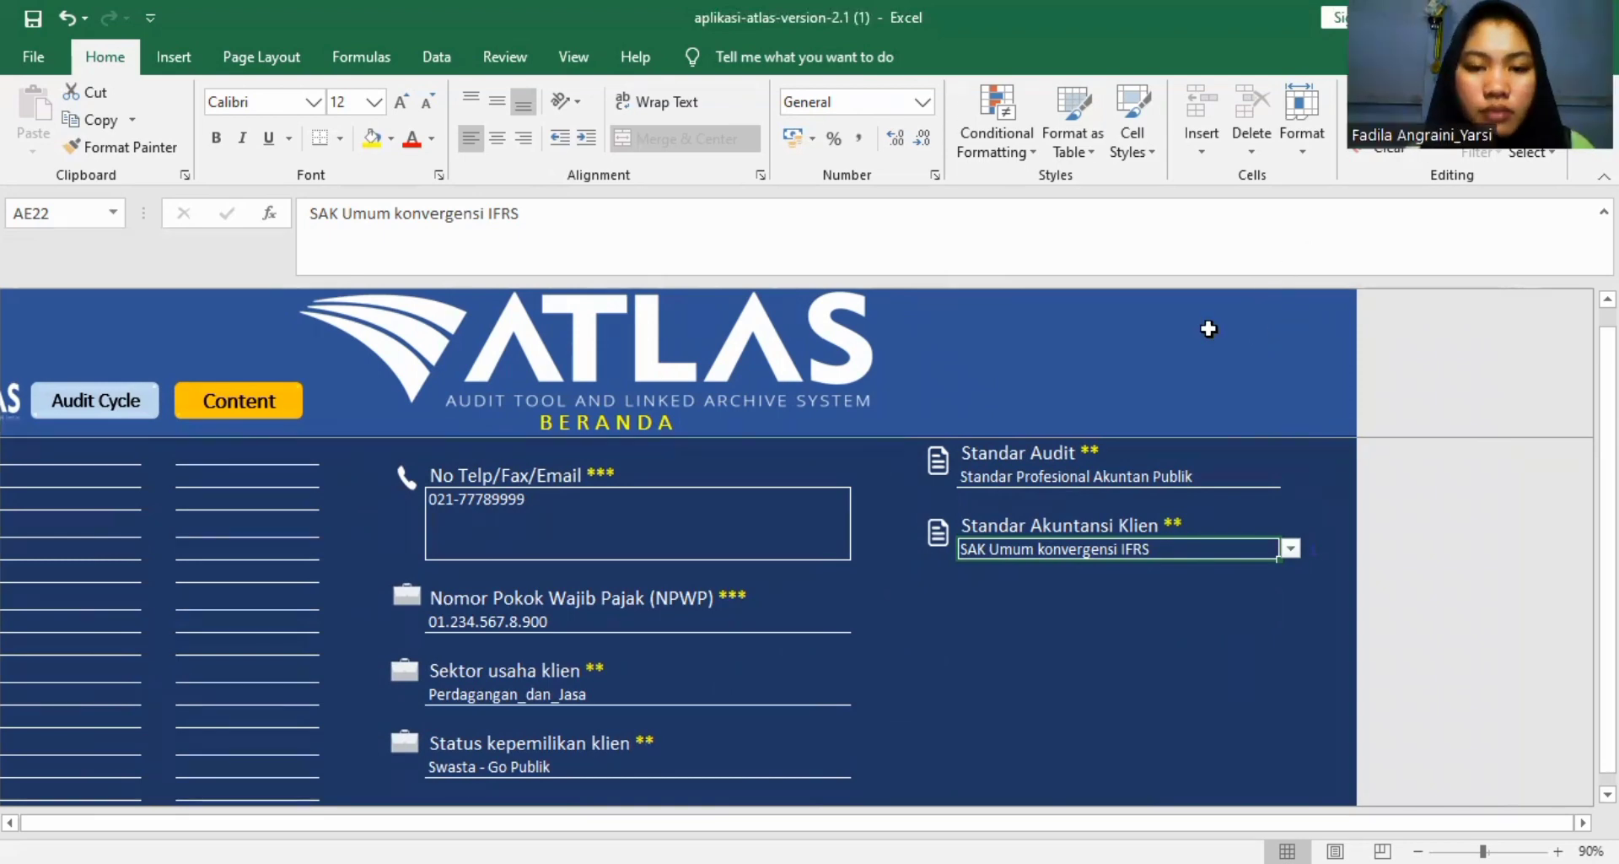
pyautogui.scroll(-1, 997, 435)
pyautogui.scroll(5, 997, 436)
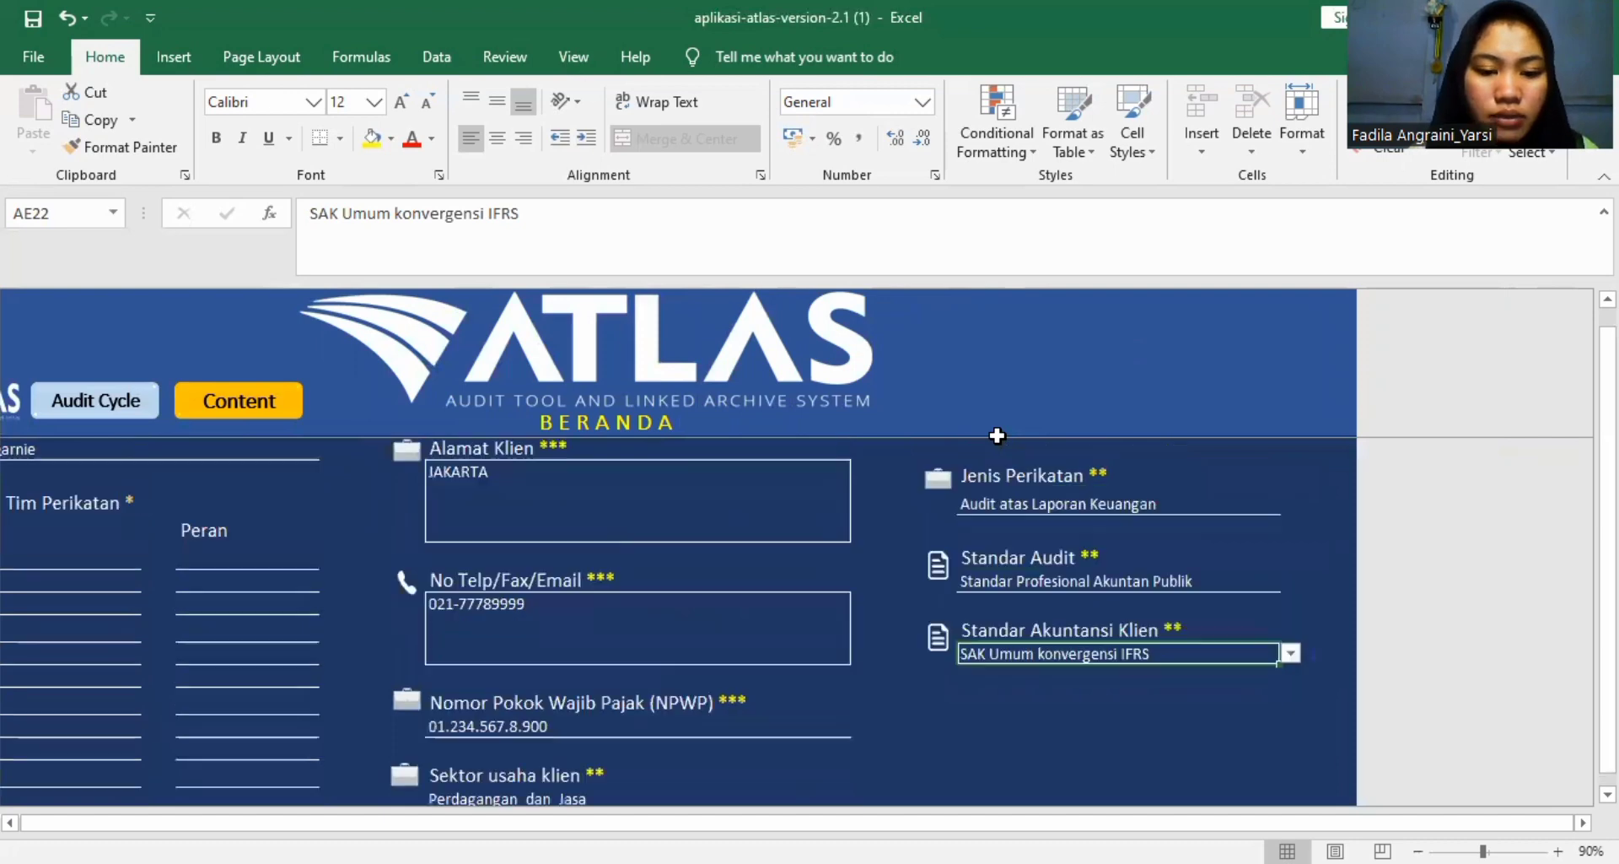
pyautogui.hscroll(-2, 998, 435)
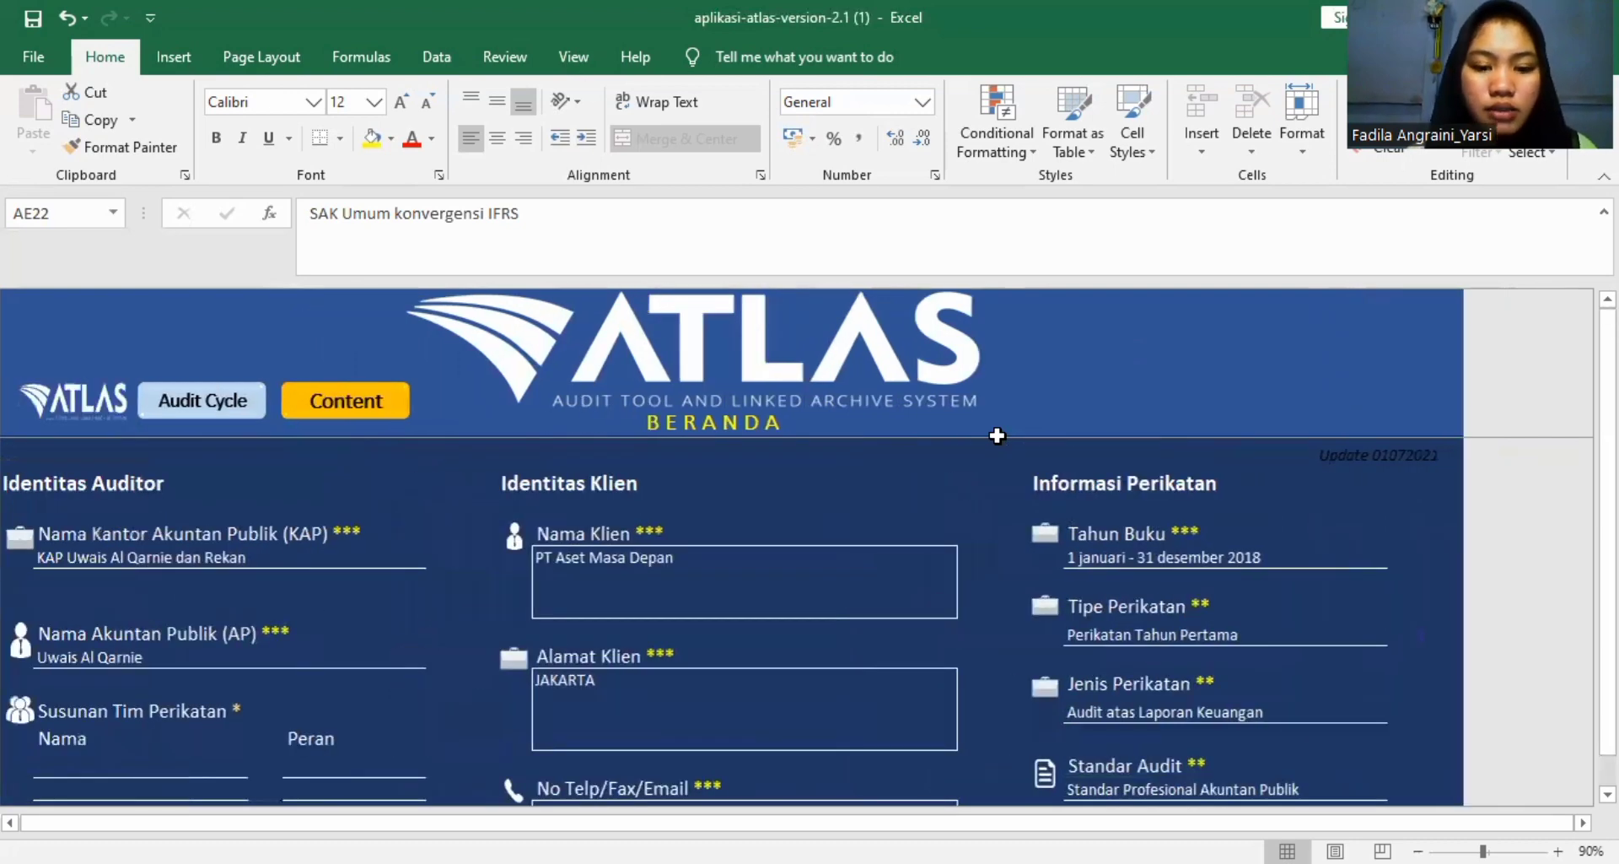
pyautogui.click(378, 403)
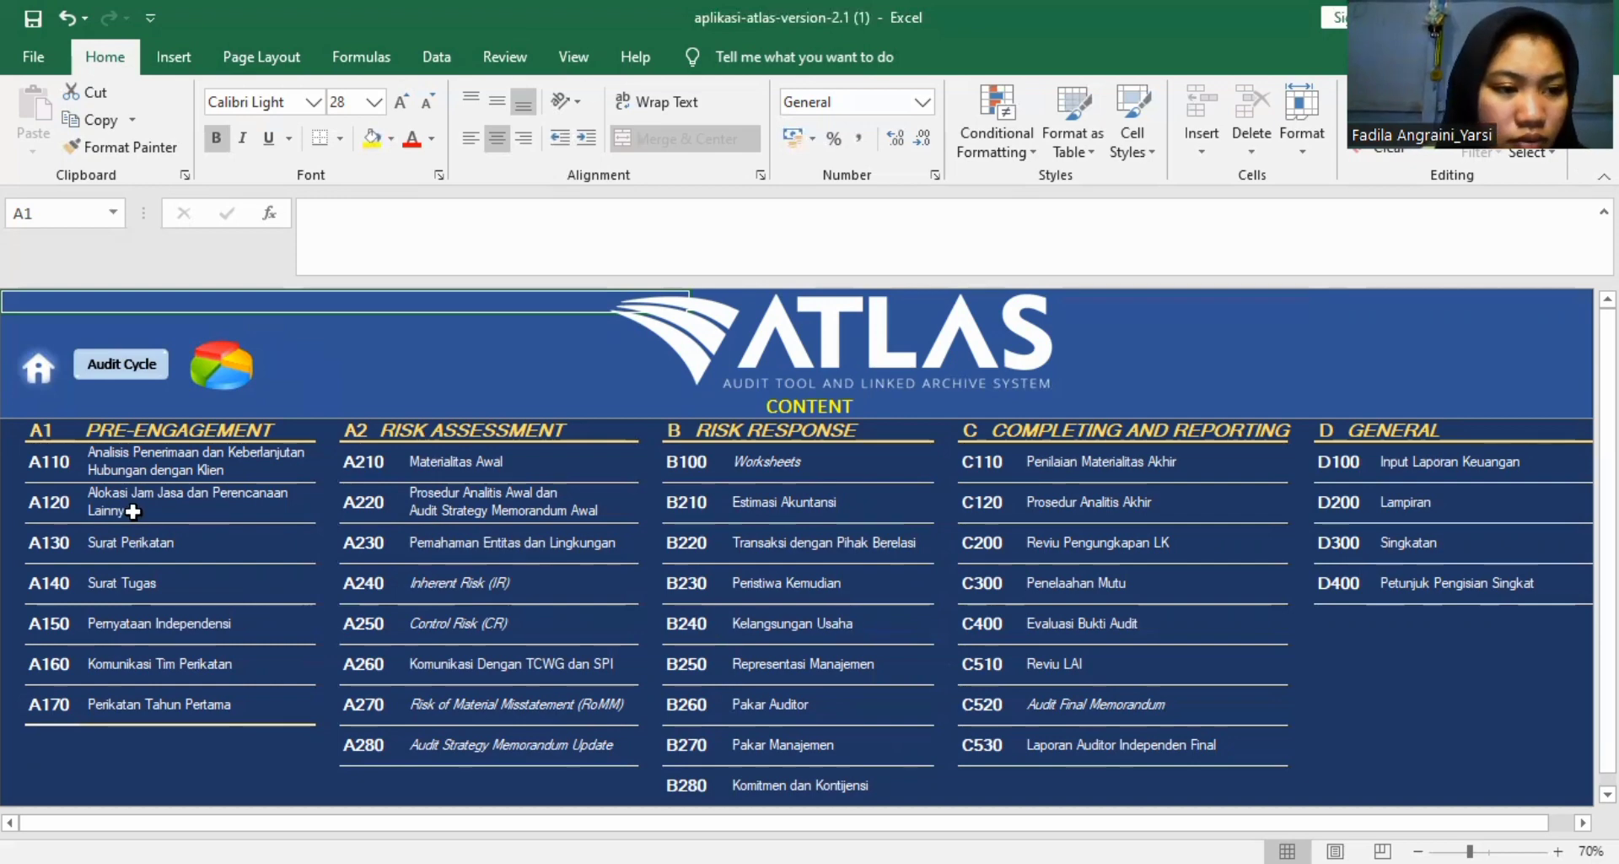
pyautogui.click(39, 470)
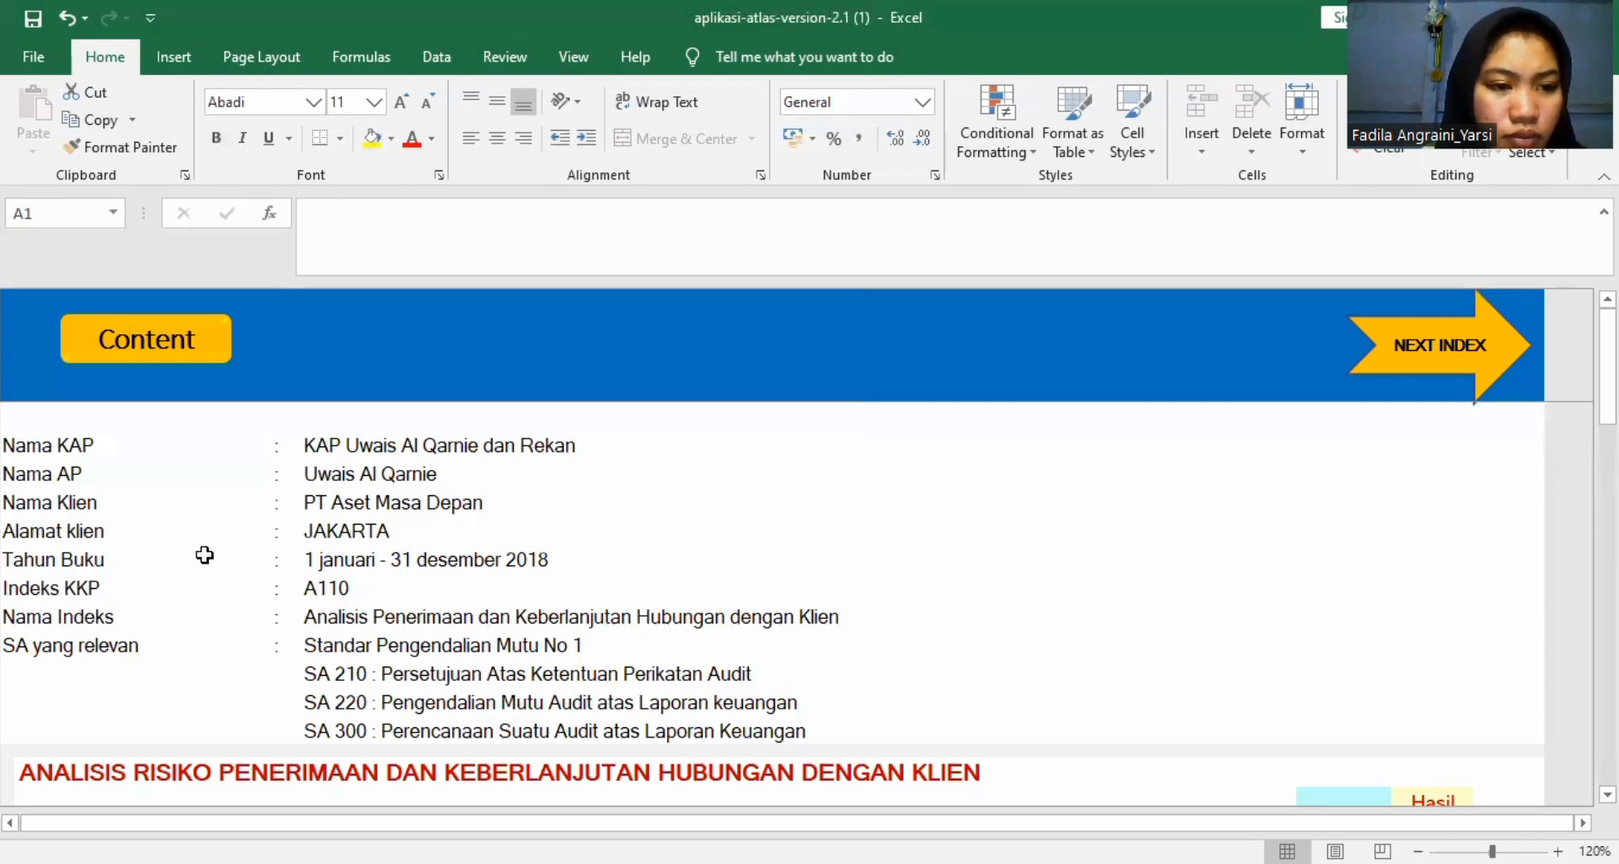
# Set the Isu Pelaporan Keuangan terdahulu criterion to "Entitas berdiri sejak lama dan Laporan keuangan periode sebelumnya tersedia dan telah diaudit auditor independen lain atau auditor yang bersangkutan".
pyautogui.scroll(-2, 205, 554)
pyautogui.scroll(-3, 205, 554)
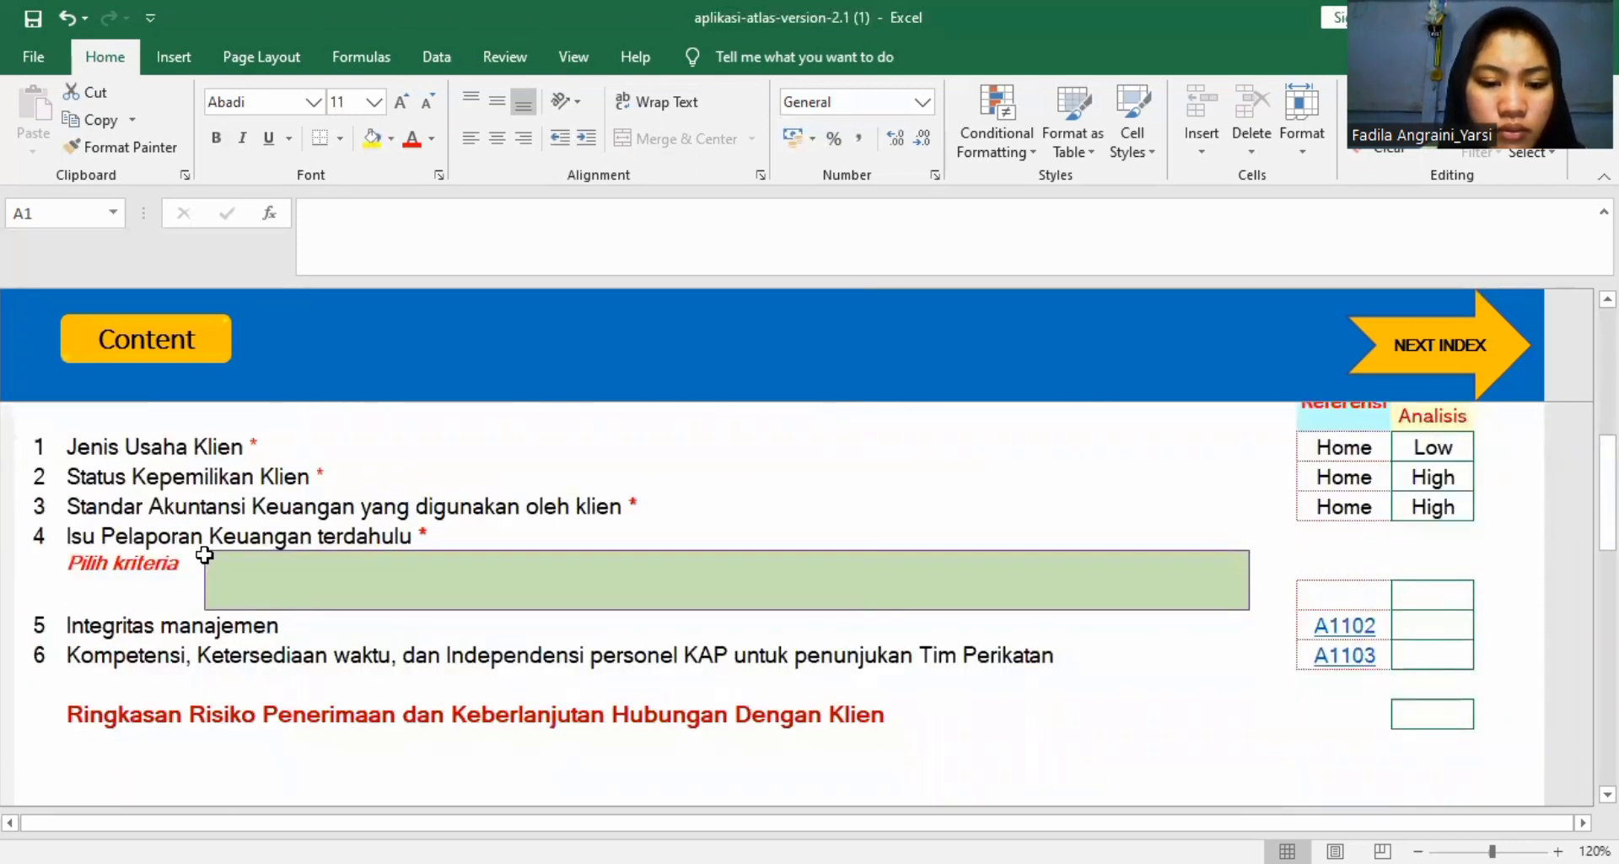
pyautogui.scroll(5, 205, 554)
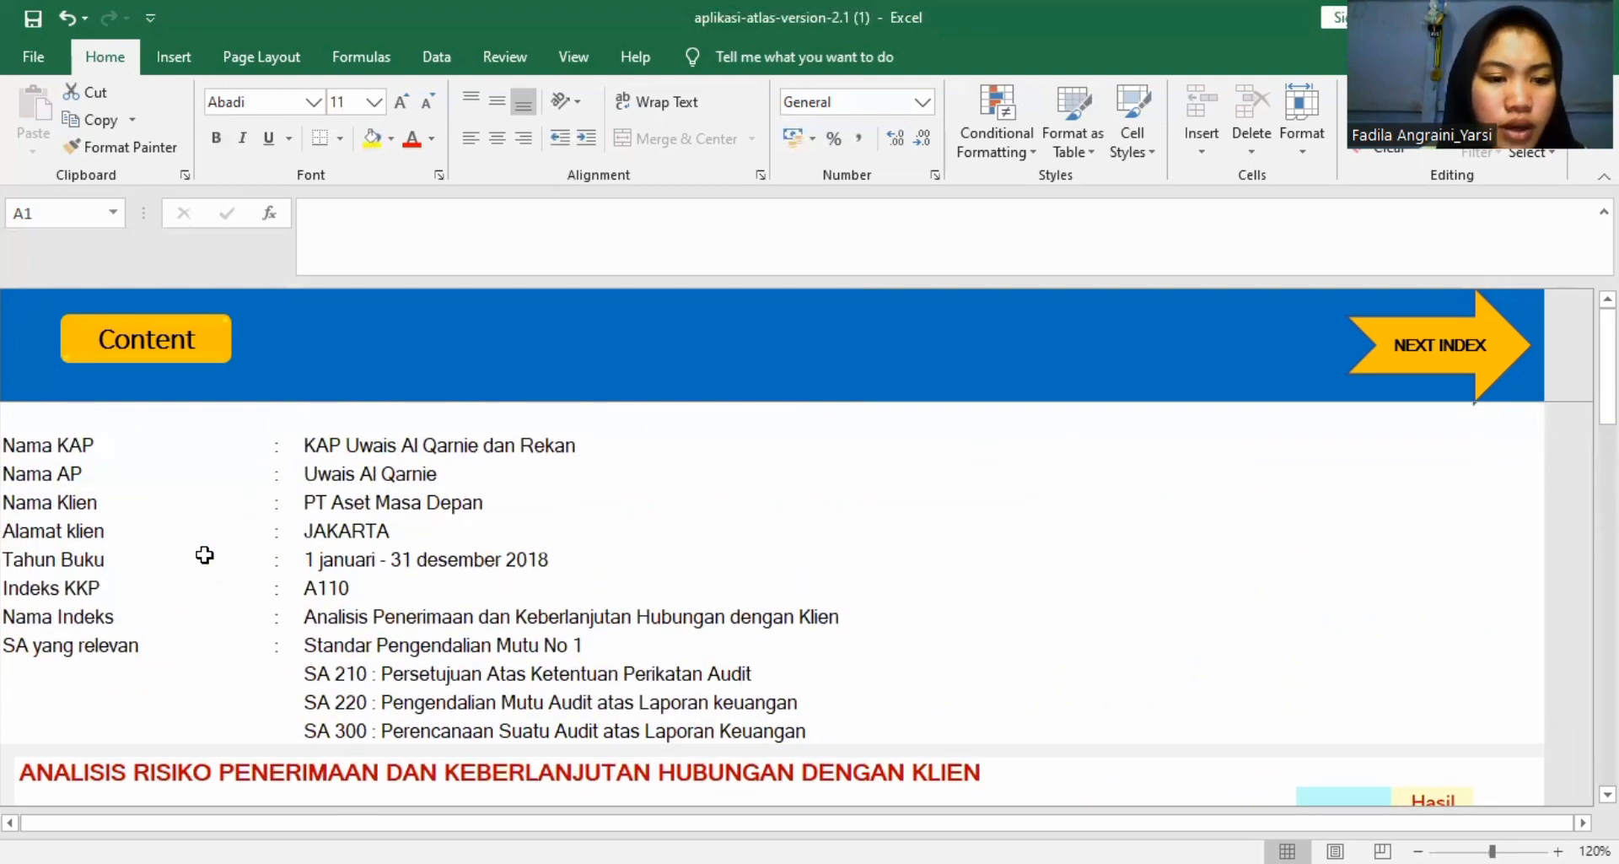
pyautogui.scroll(-1, 463, 588)
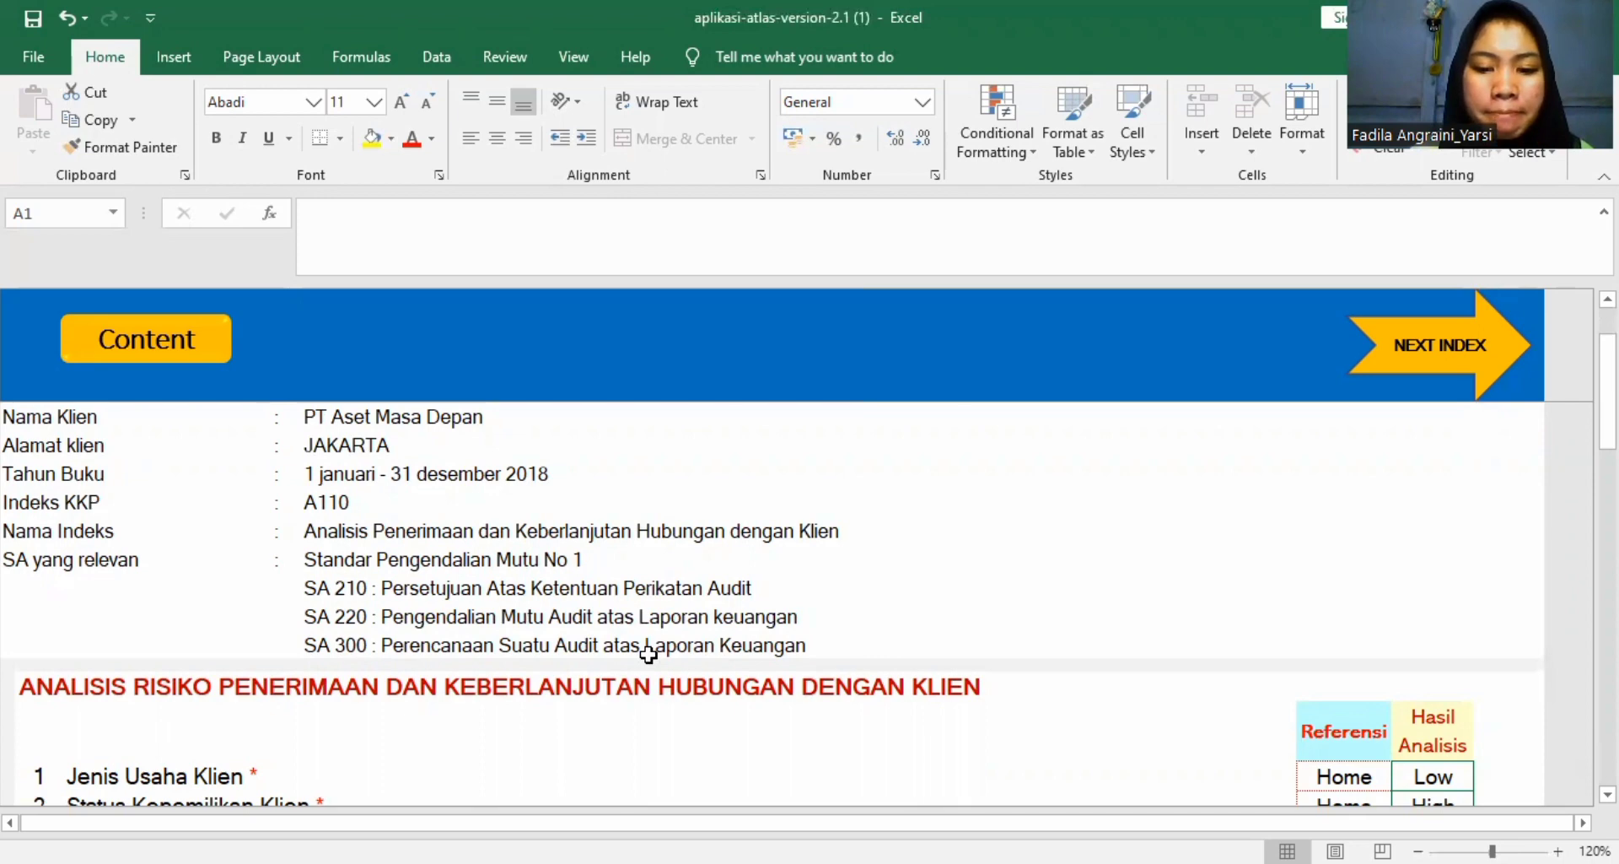
pyautogui.scroll(1, 741, 667)
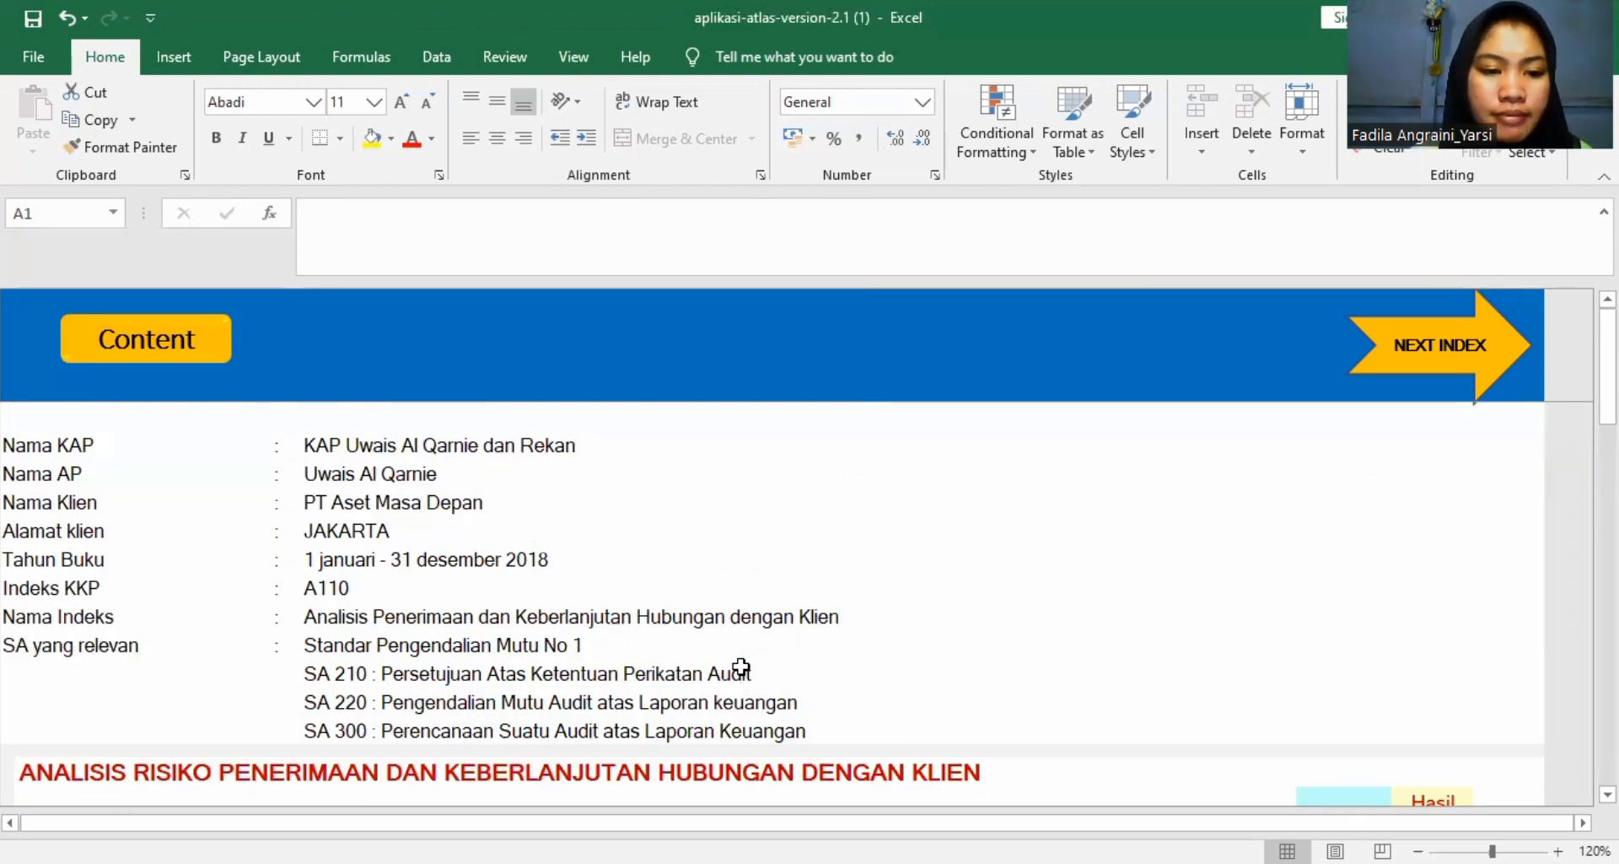
pyautogui.scroll(-4, 740, 666)
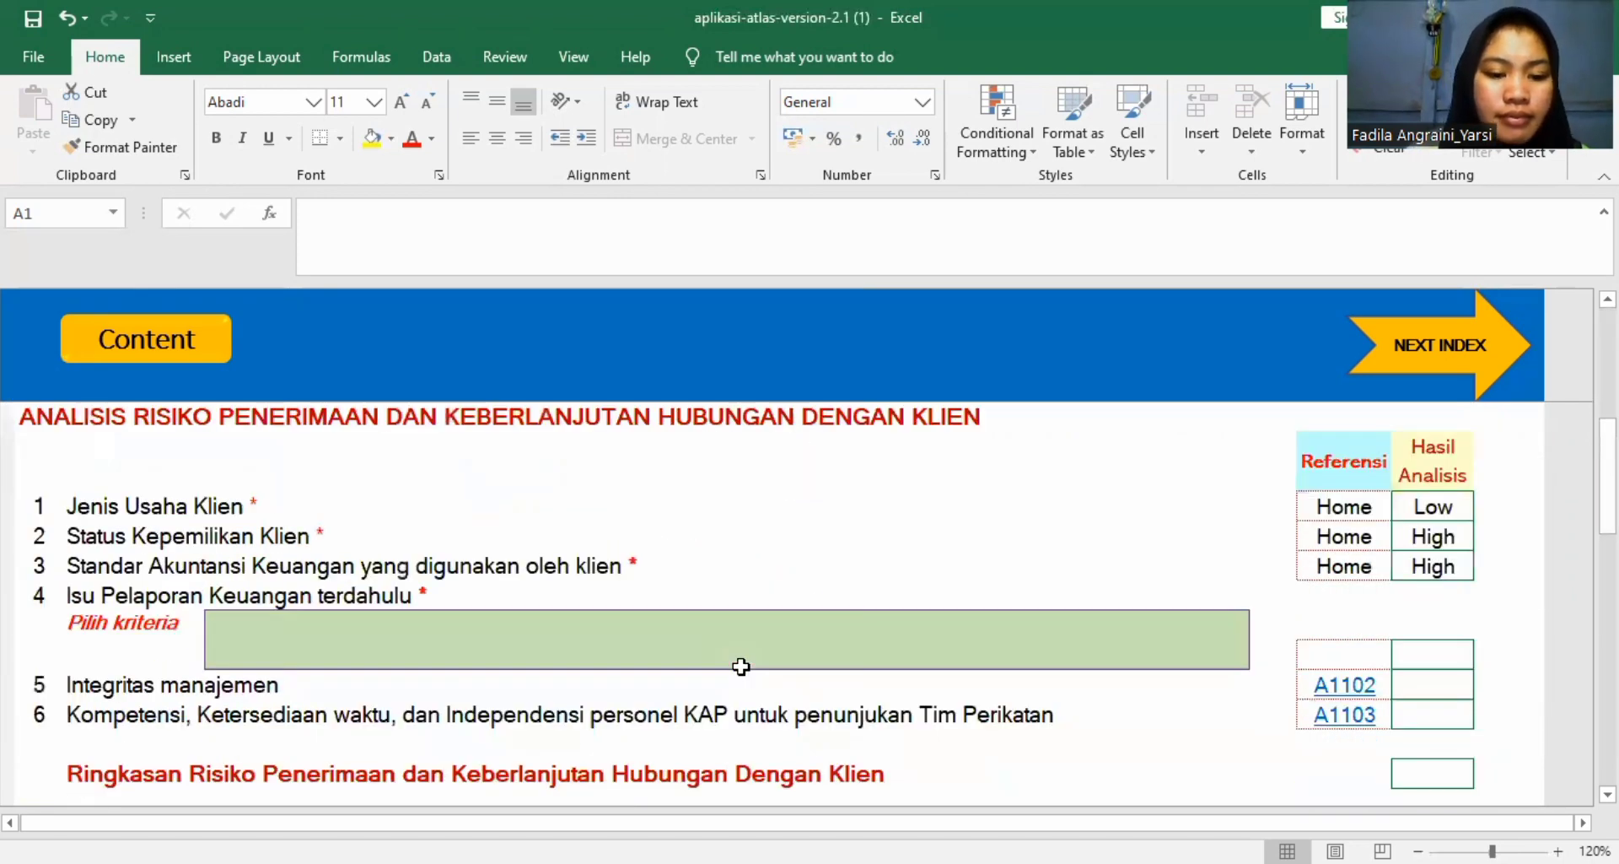
pyautogui.click(520, 659)
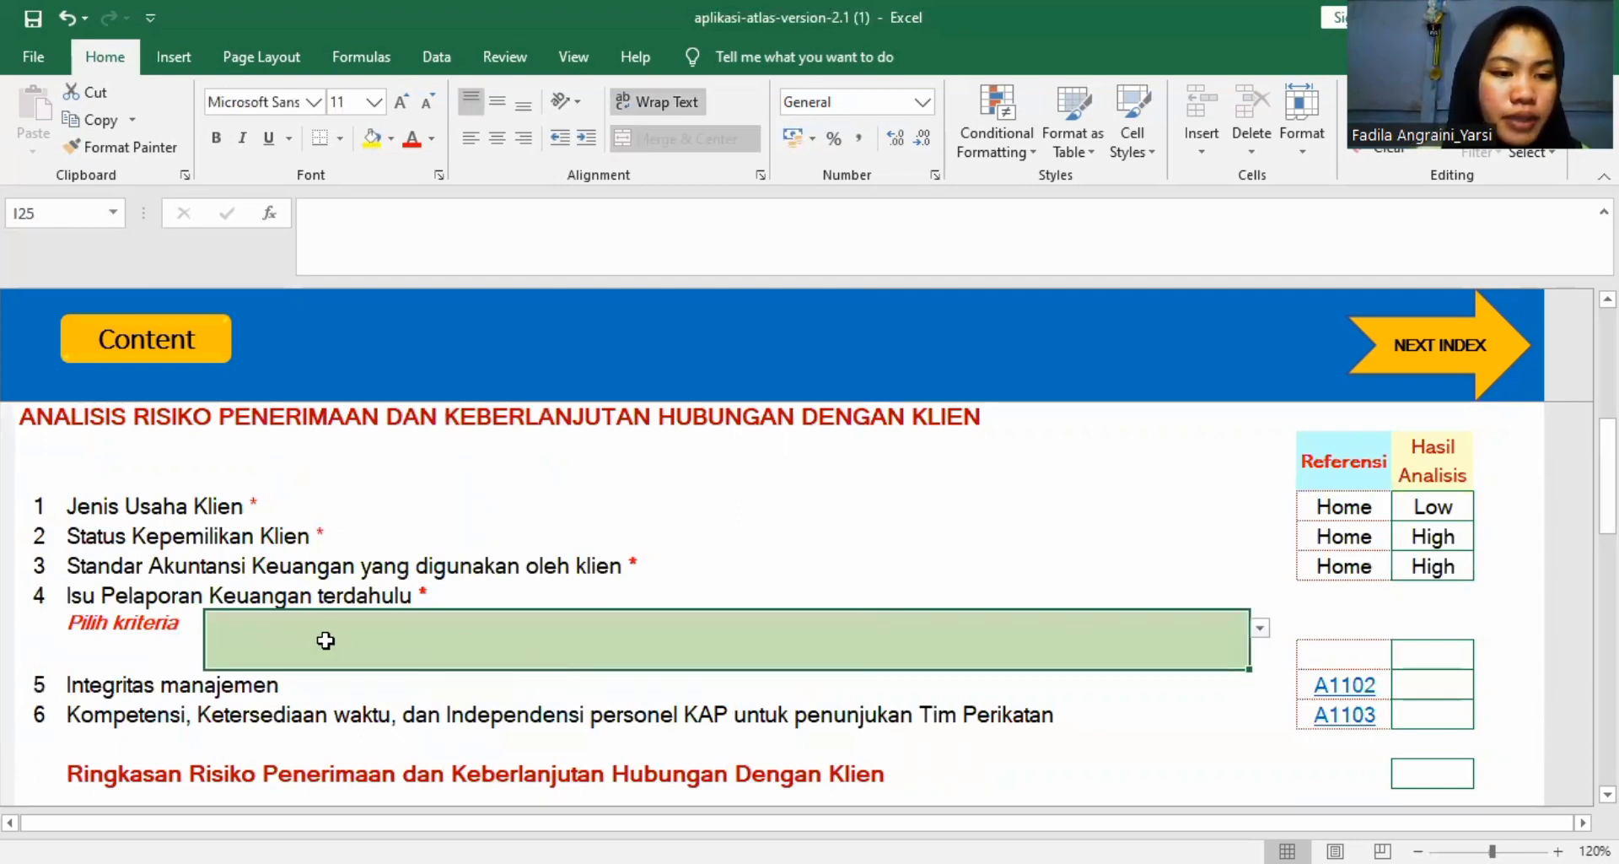
pyautogui.click(1259, 628)
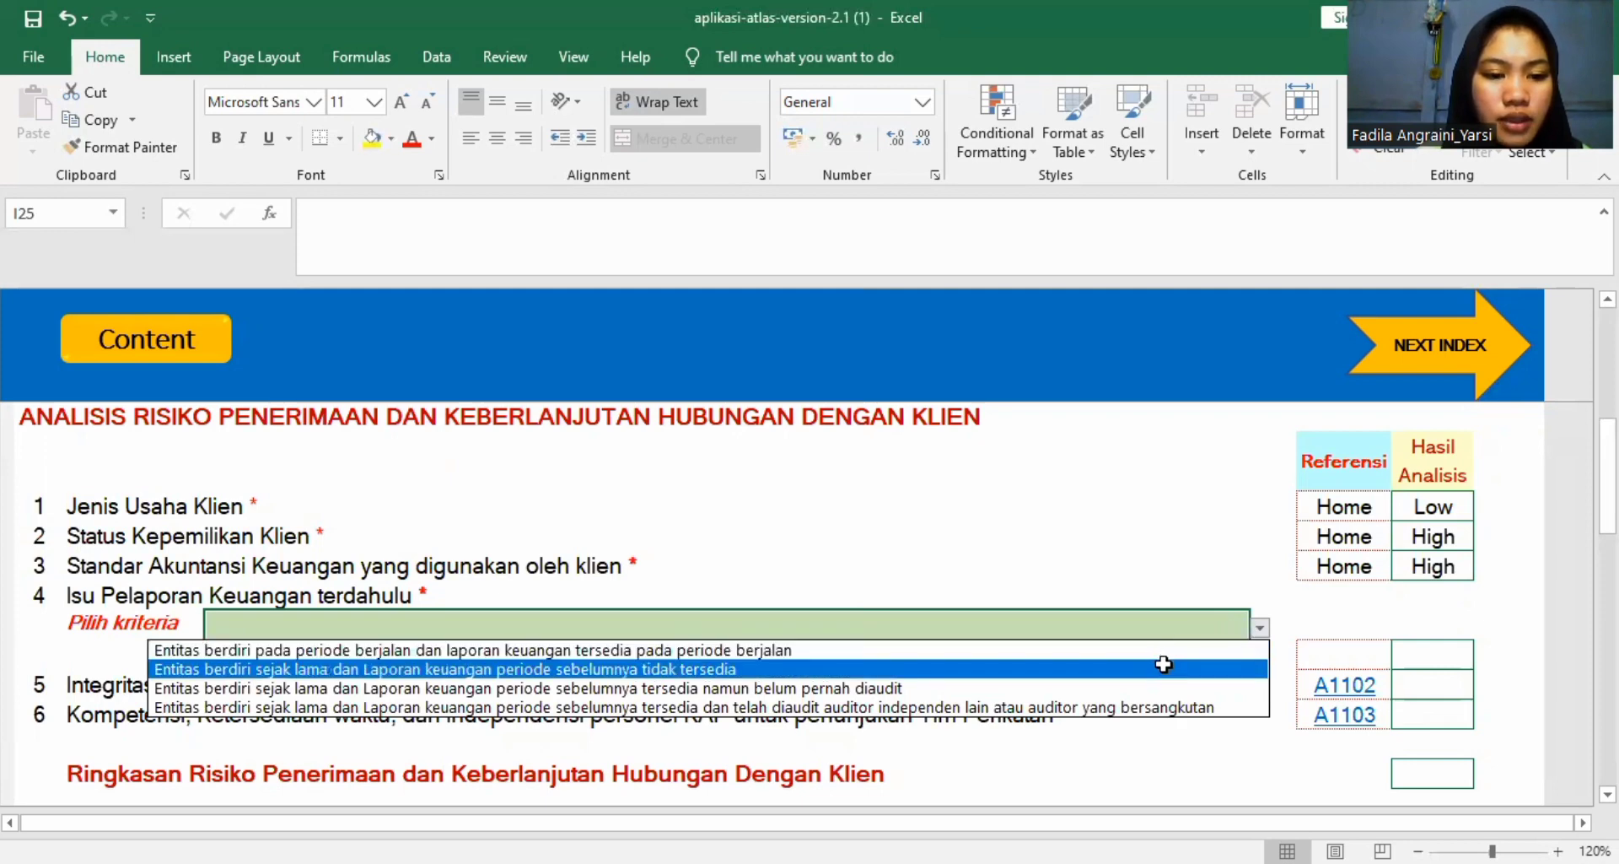
pyautogui.click(1054, 707)
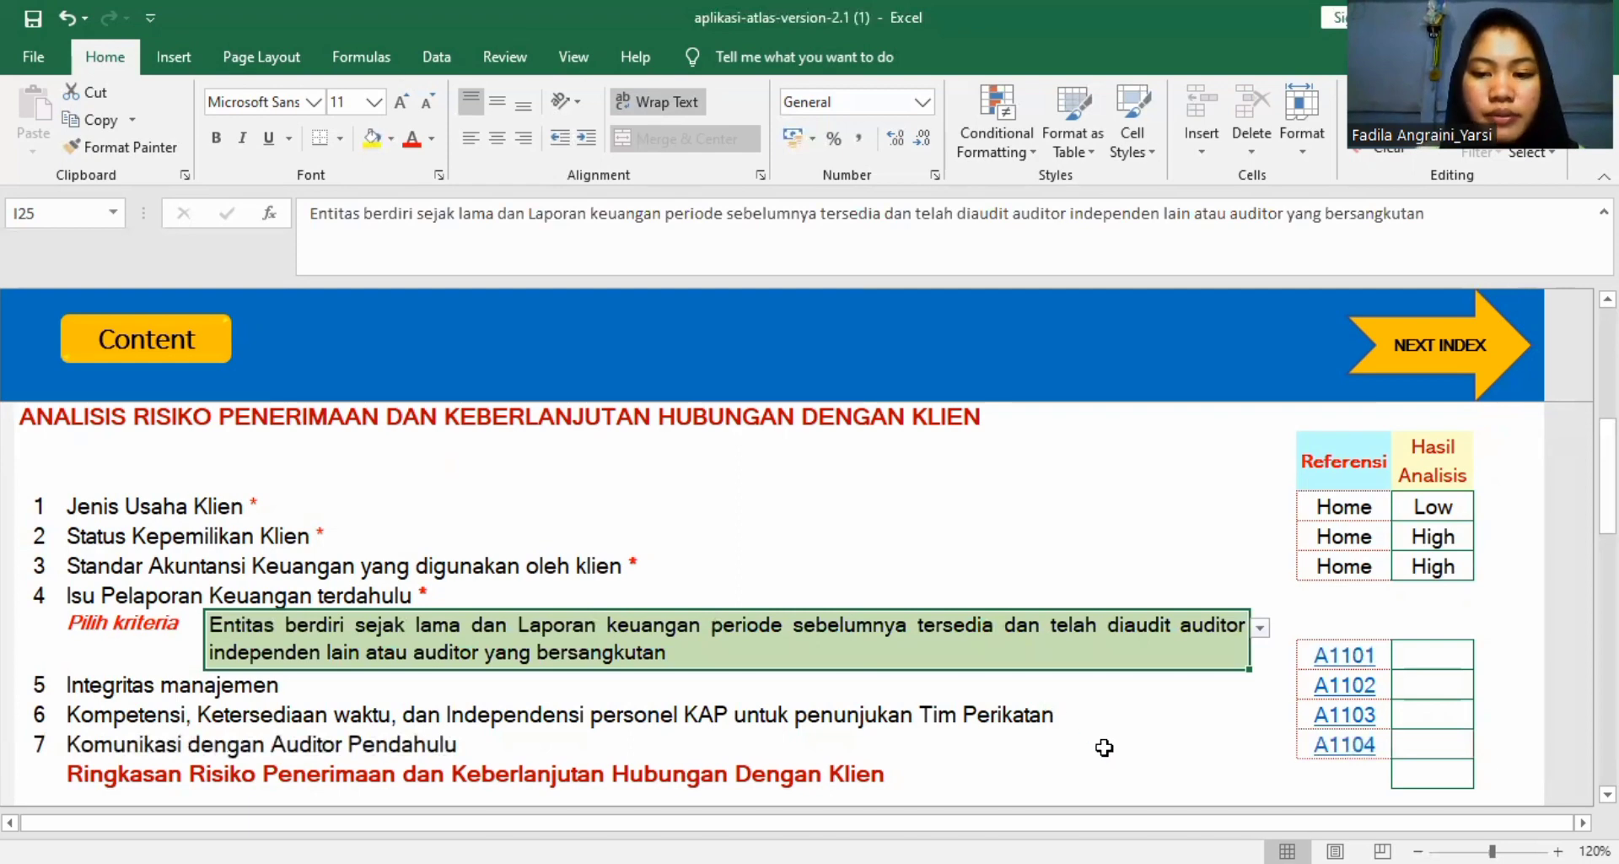
# Open the referenced worksheet A1101 and review its checklist questions on earlier financial reporting issues.
pyautogui.scroll(-3, 1105, 747)
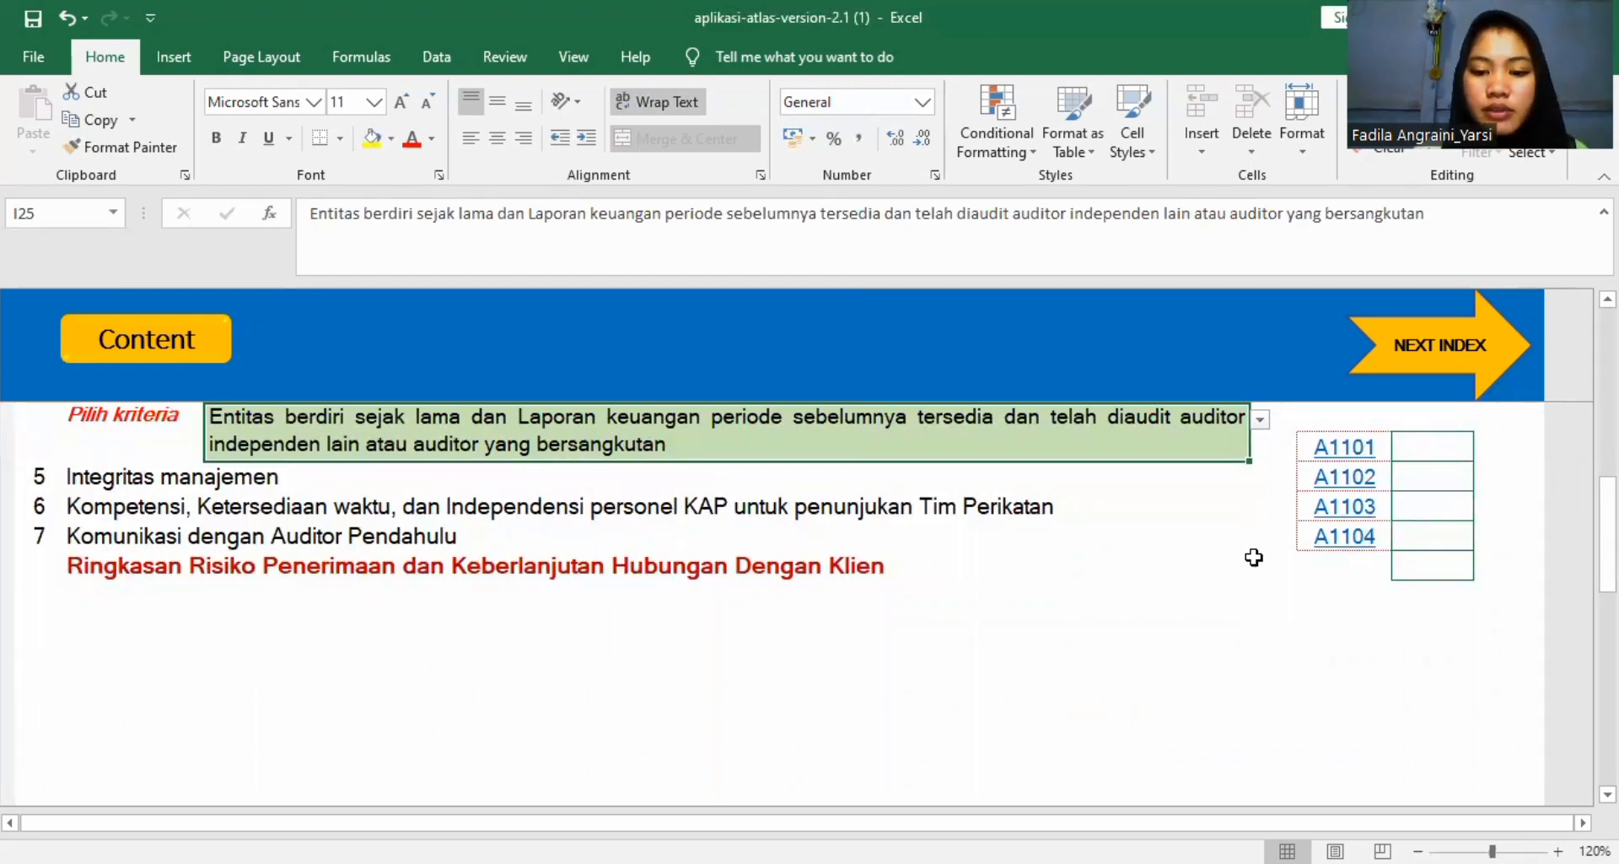
pyautogui.click(1345, 447)
pyautogui.scroll(-1, 983, 582)
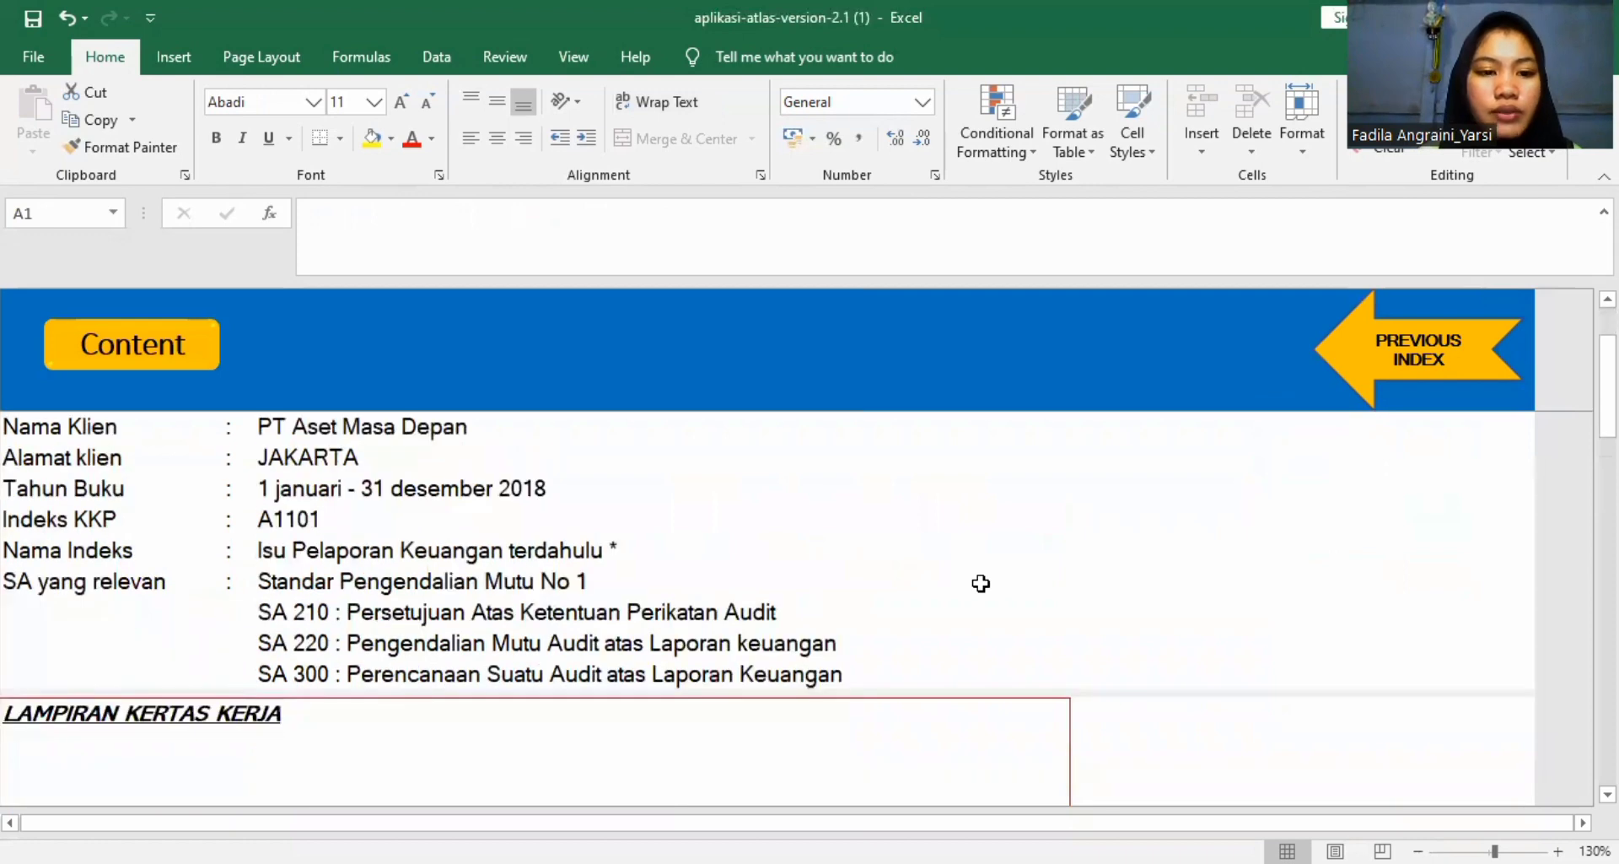
pyautogui.scroll(-3, 980, 583)
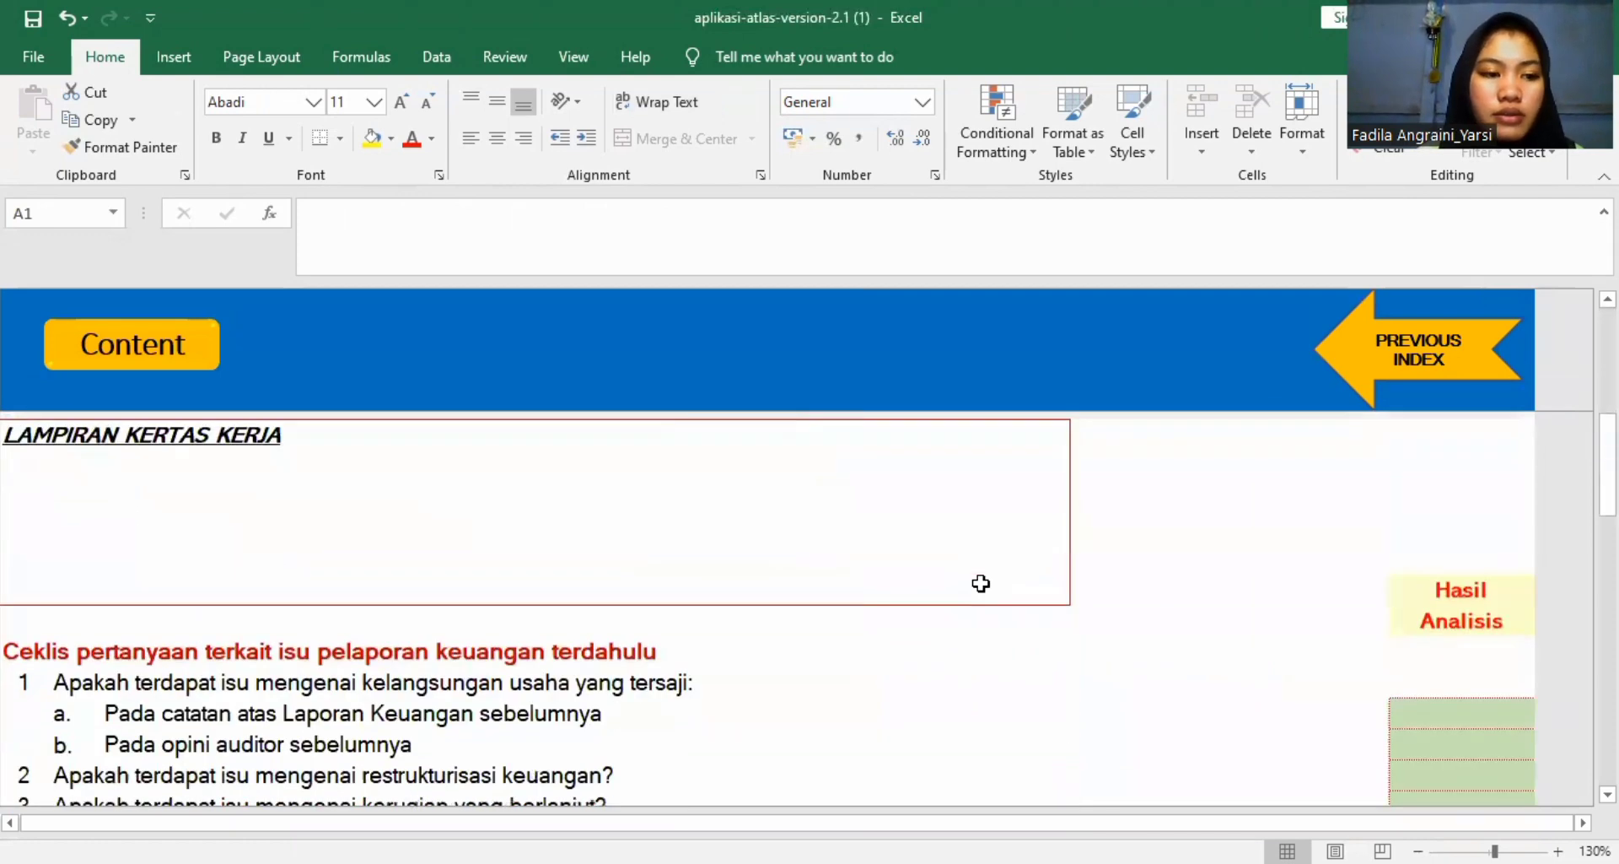
pyautogui.scroll(-1, 981, 583)
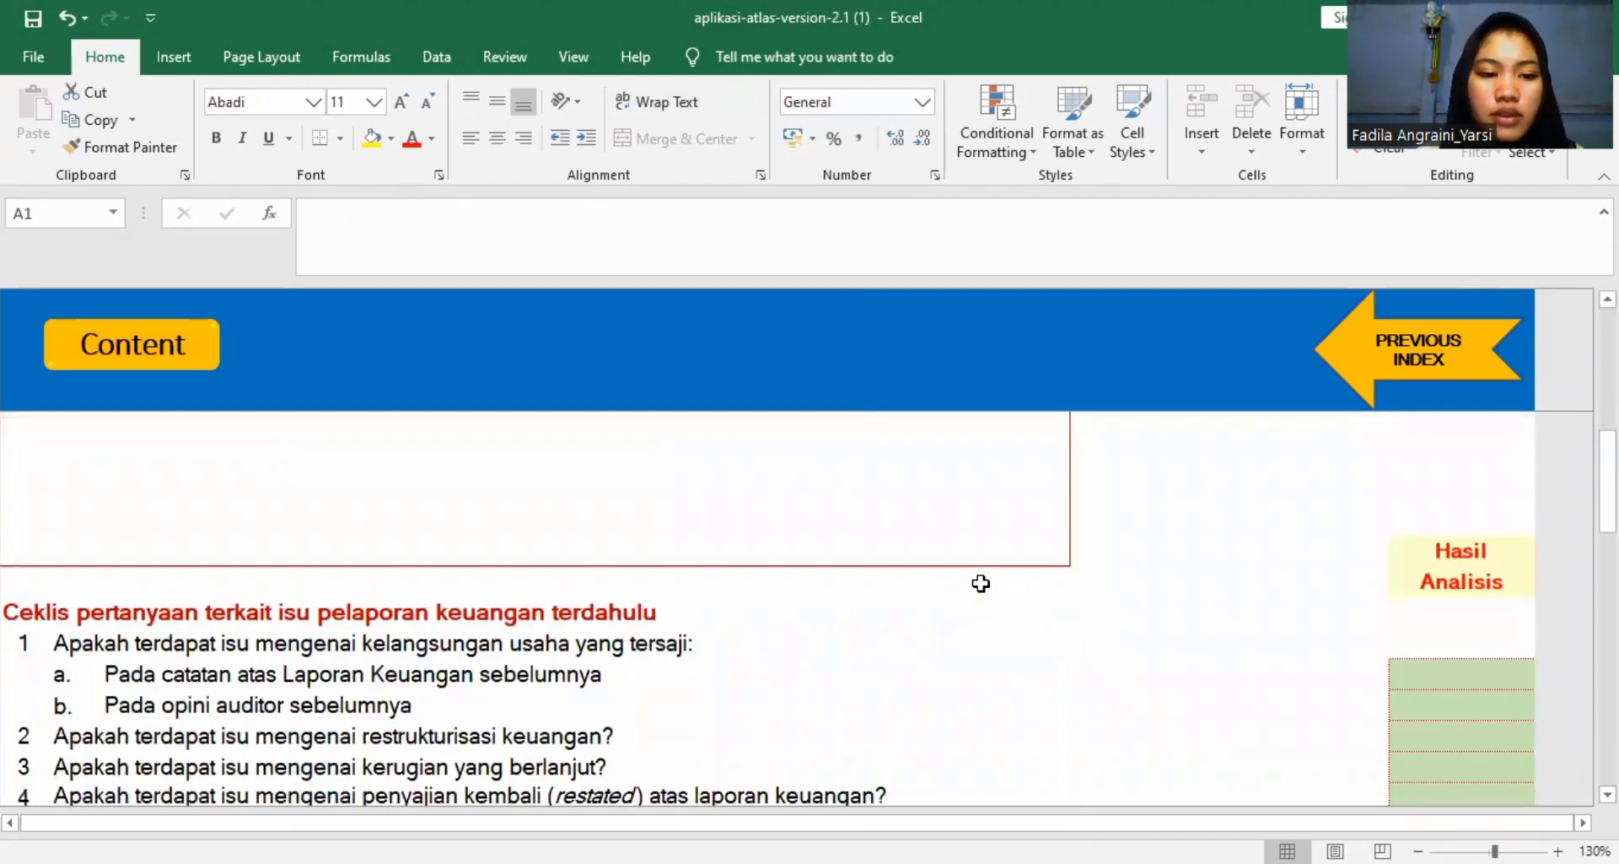
pyautogui.scroll(5, 981, 583)
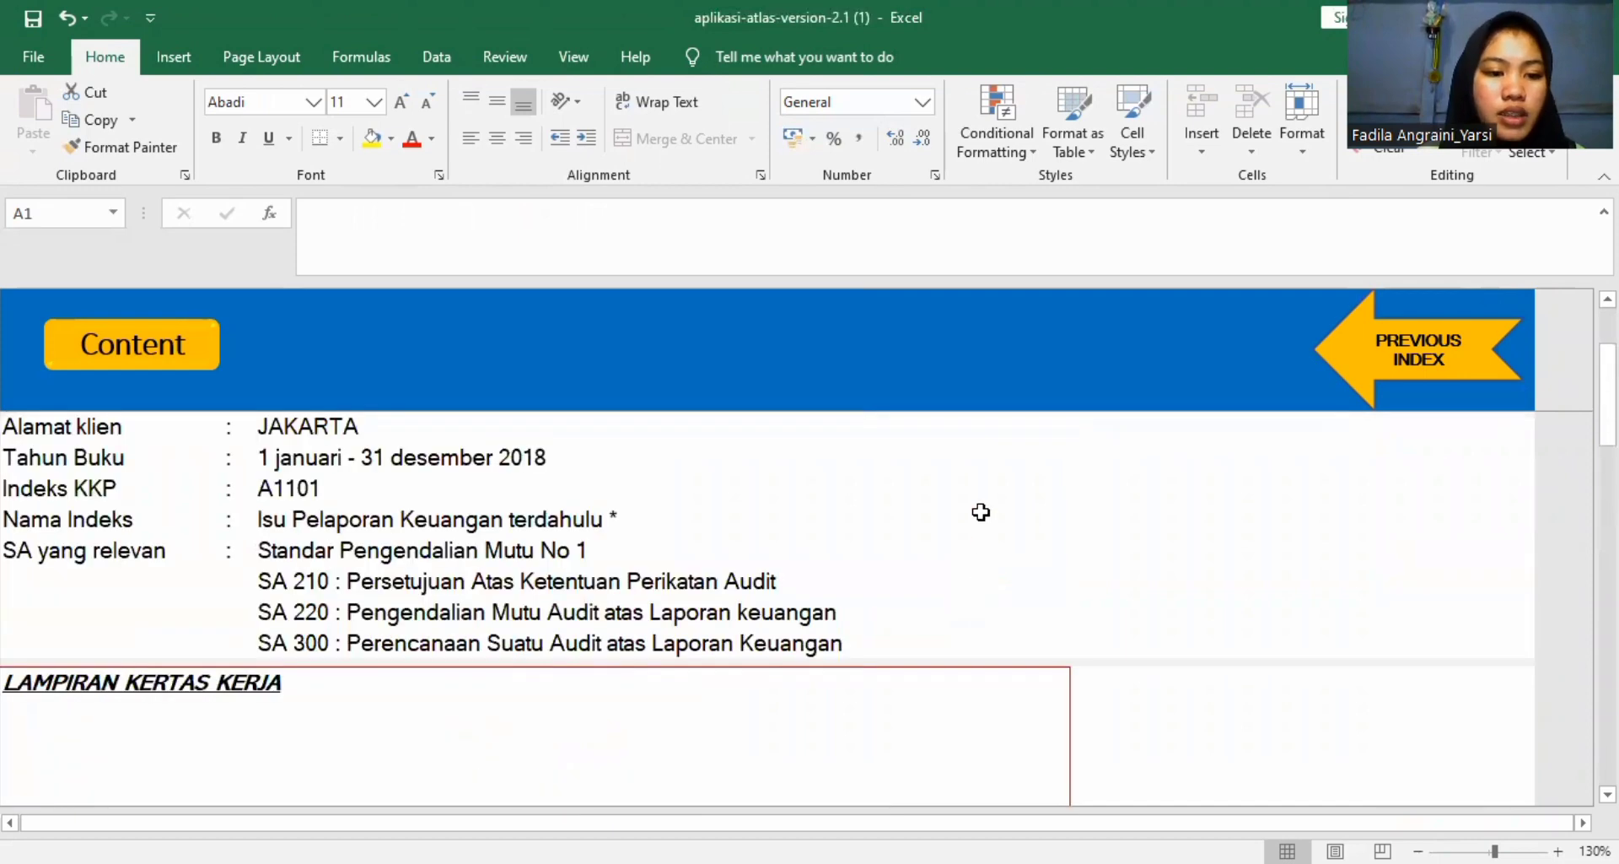
pyautogui.scroll(-2, 980, 512)
pyautogui.scroll(-1, 981, 512)
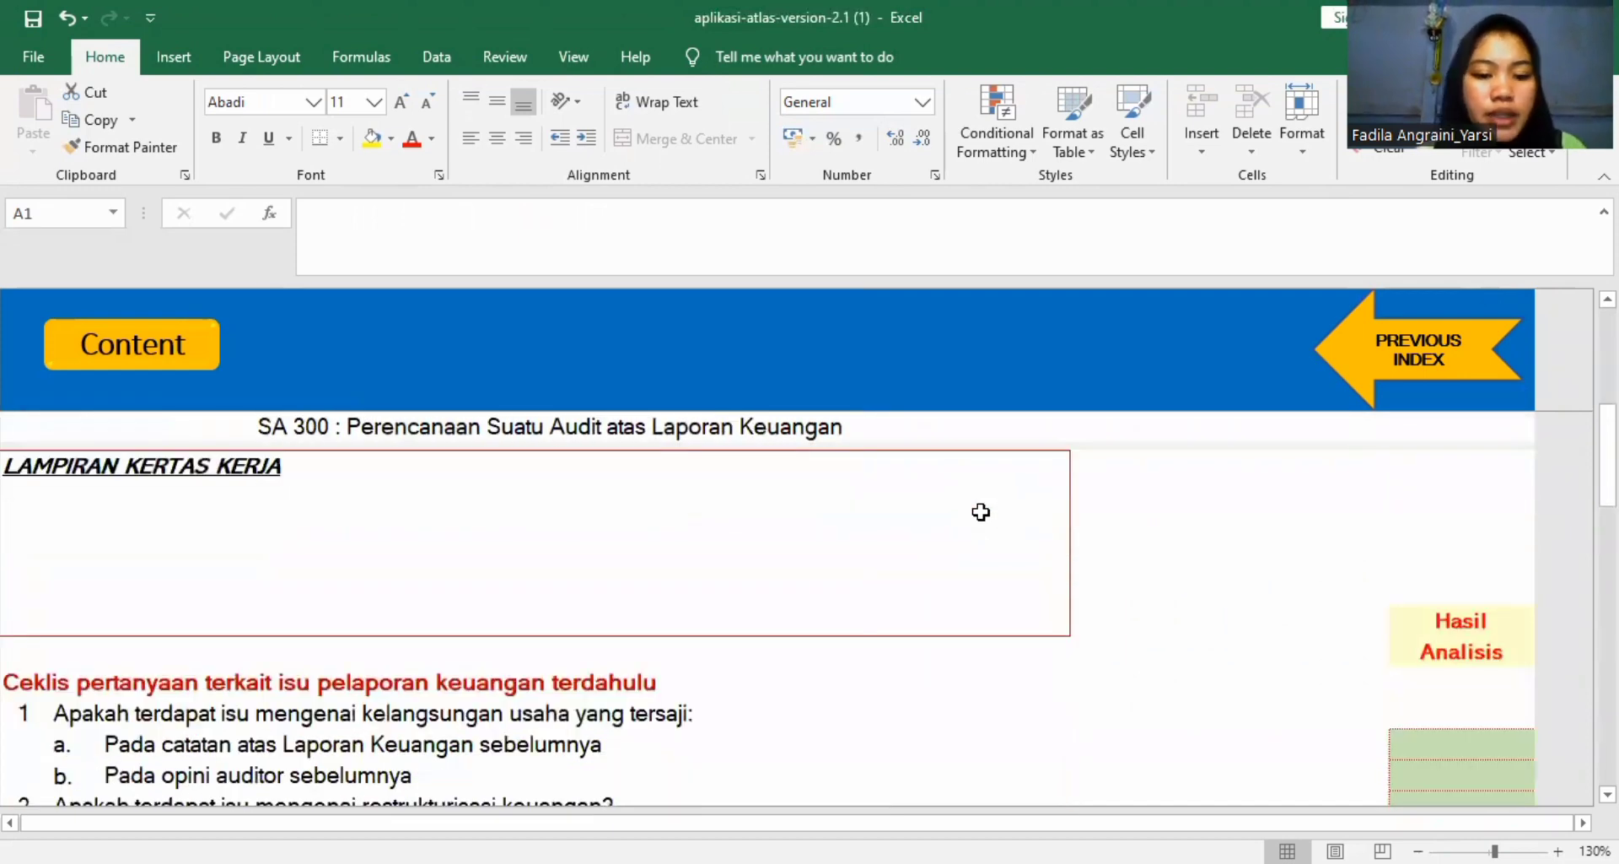
pyautogui.scroll(-1, 727, 678)
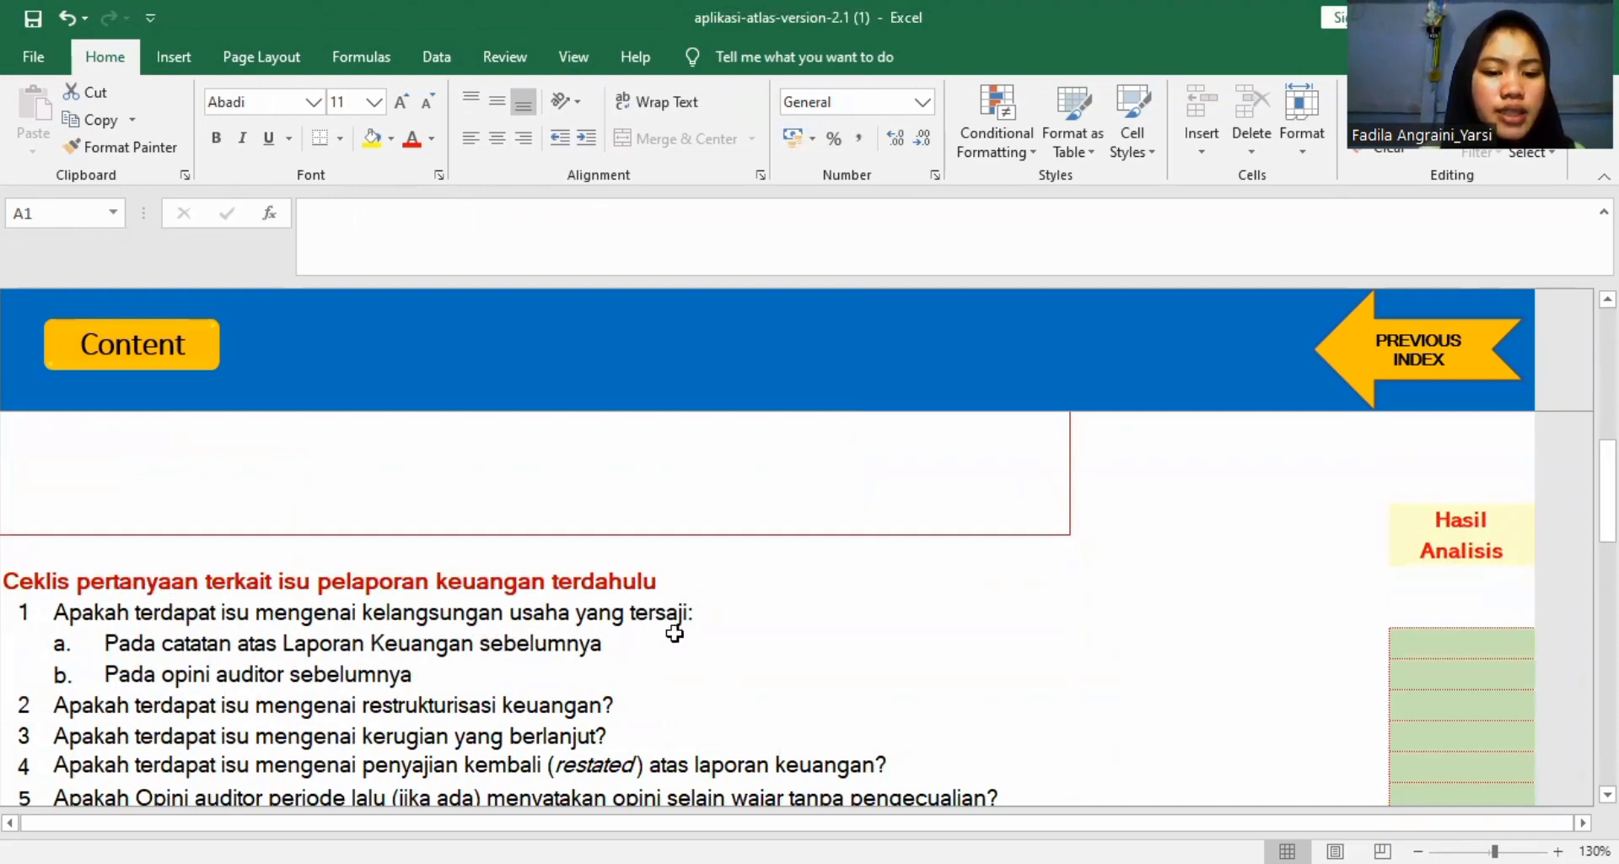
pyautogui.scroll(-3, 675, 632)
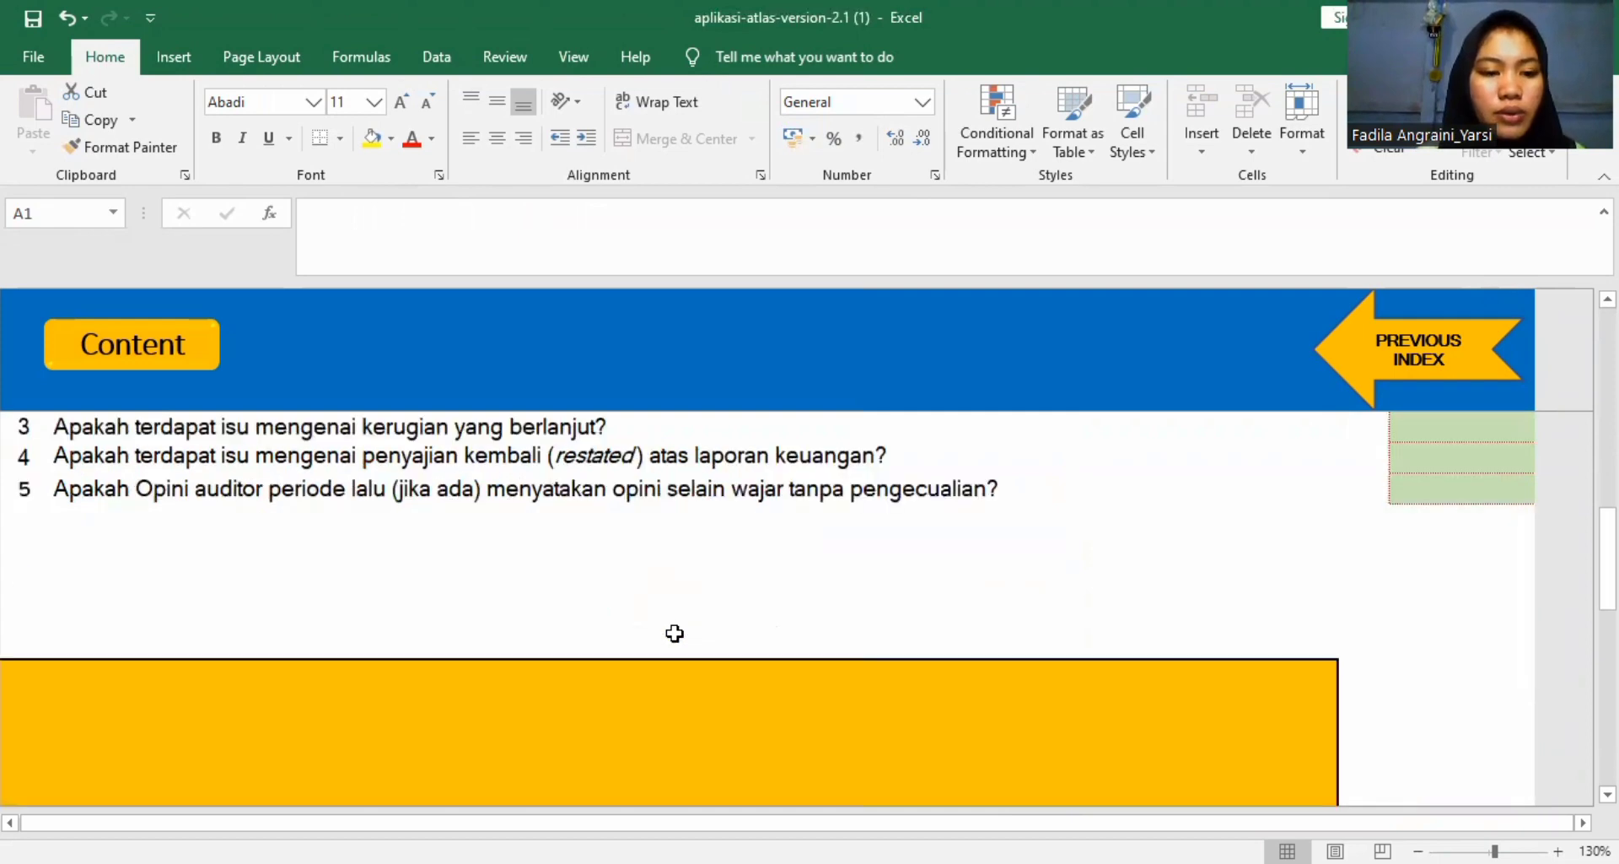
pyautogui.scroll(3, 675, 632)
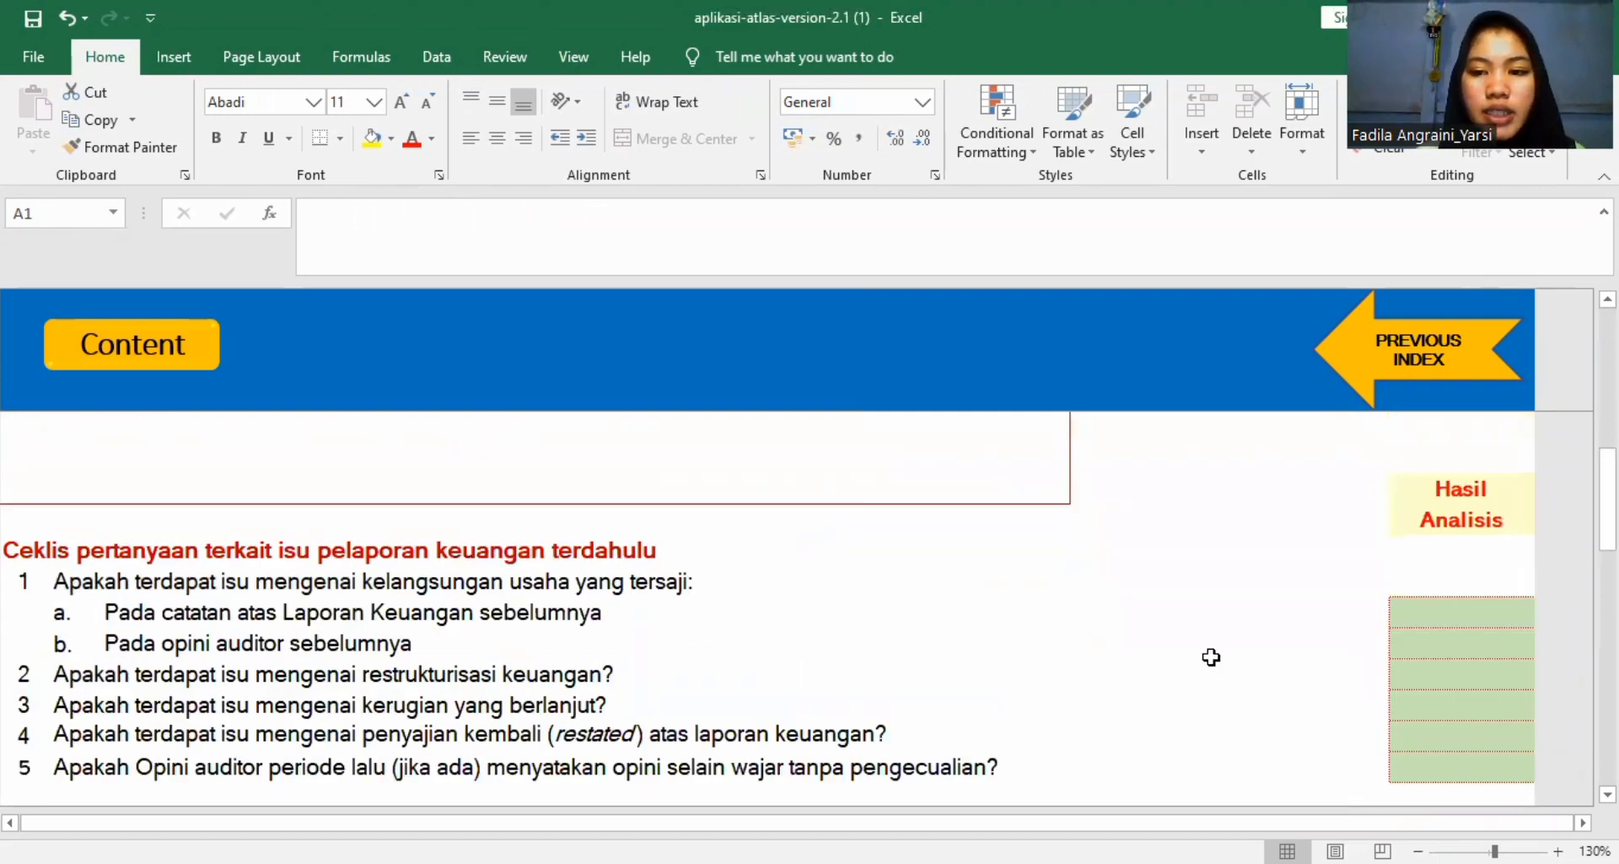
# Set the Hasil Analisis answer for checklist question 1a, "Pada catatan atas Laporan Keuangan sebelumnya", to Tidak.
pyautogui.hscroll(2, 1211, 656)
pyautogui.scroll(-1, 1207, 653)
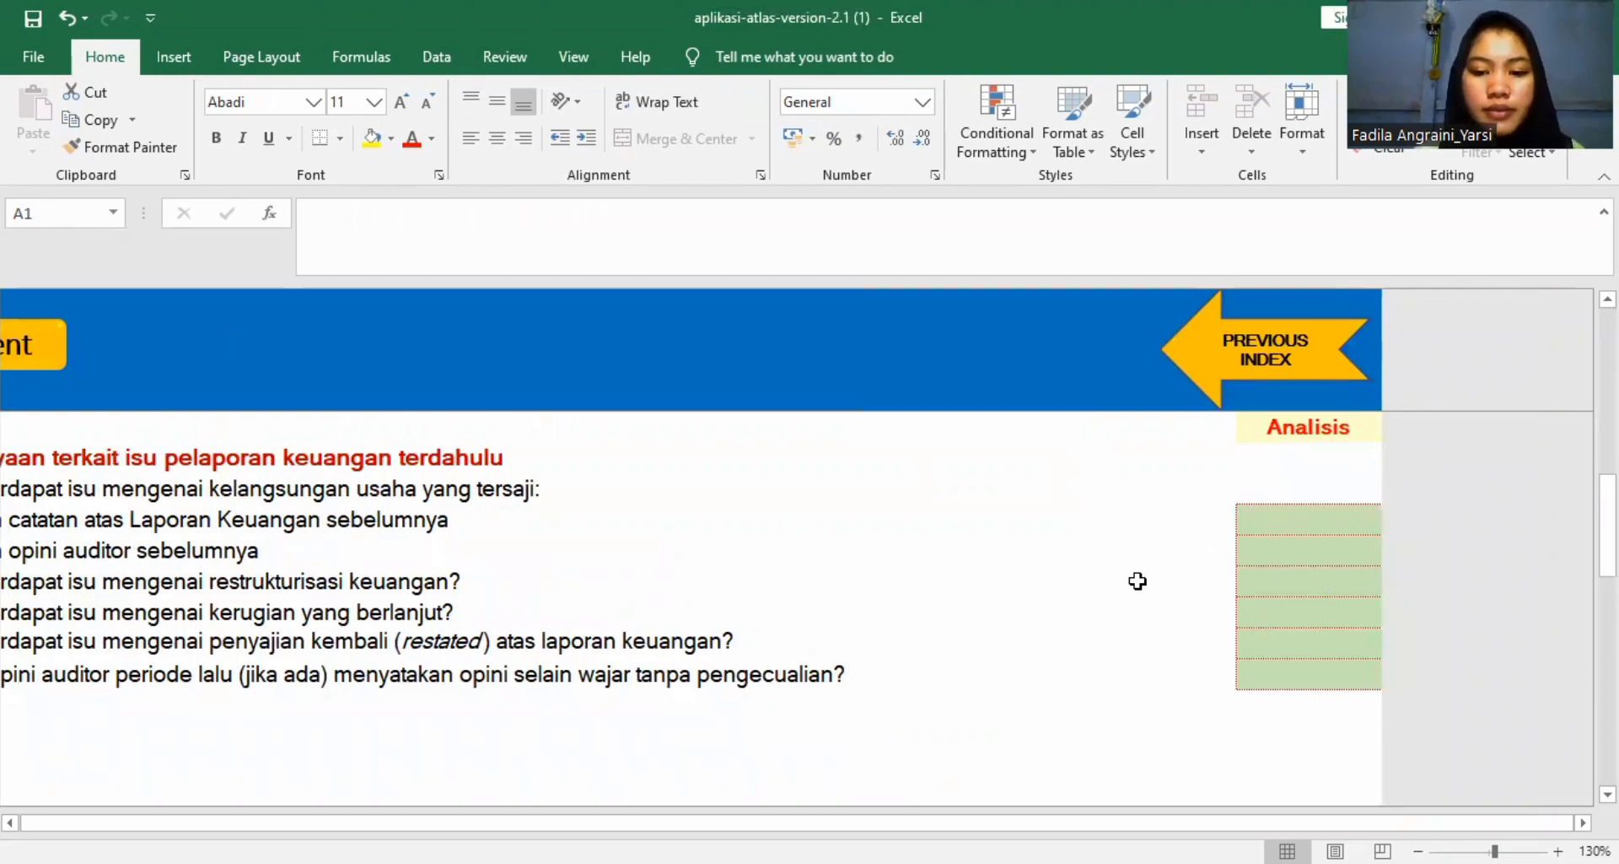
pyautogui.click(1275, 516)
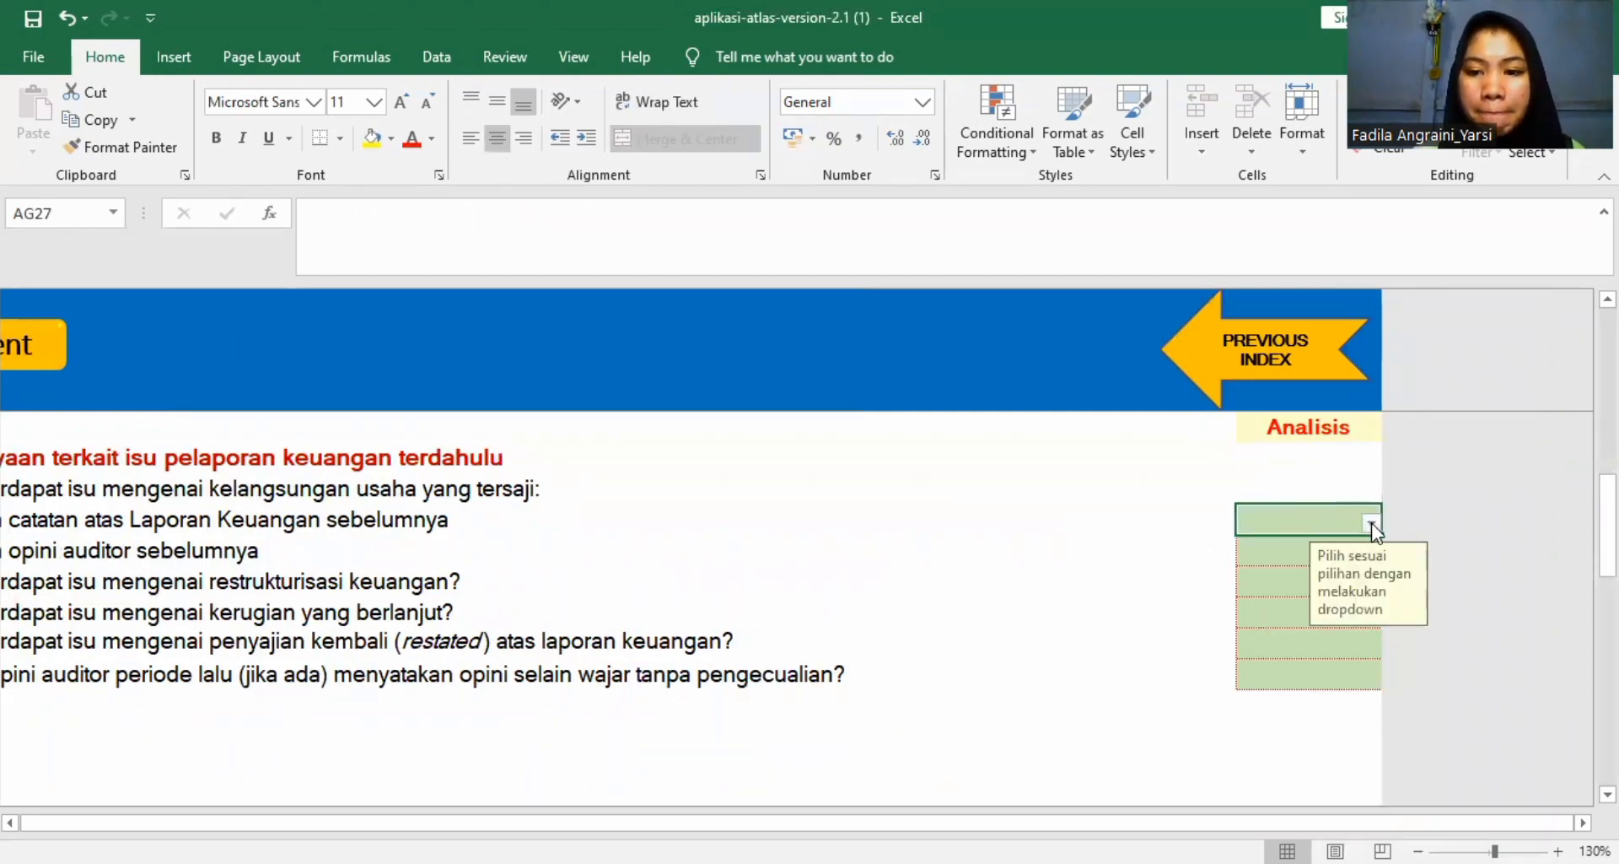
pyautogui.click(1371, 524)
pyautogui.click(1327, 574)
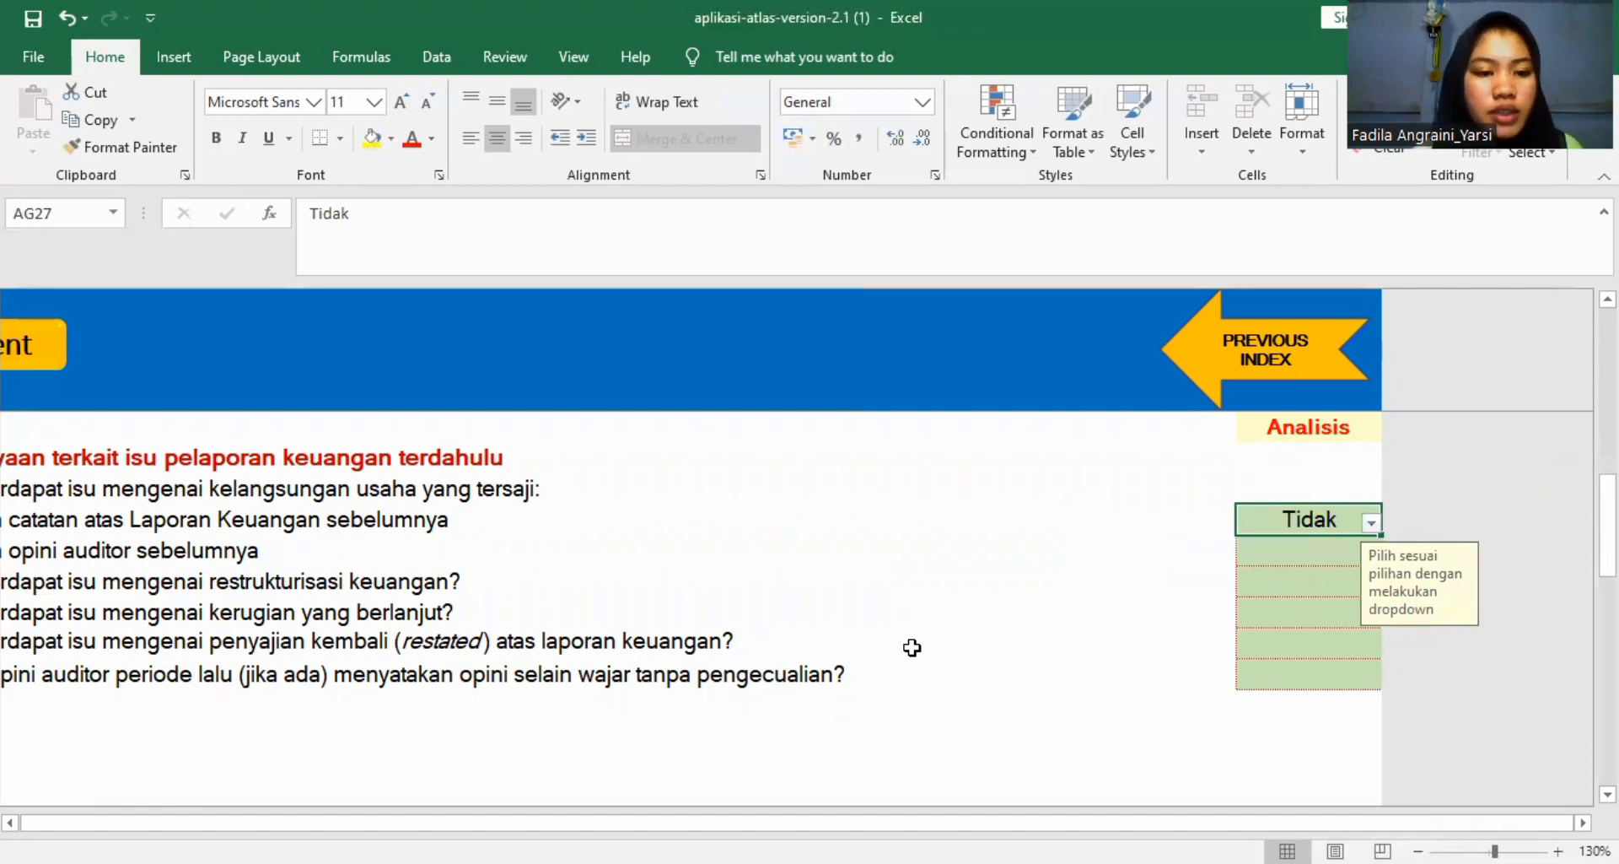
pyautogui.hscroll(-3, 912, 647)
pyautogui.hscroll(2, 912, 647)
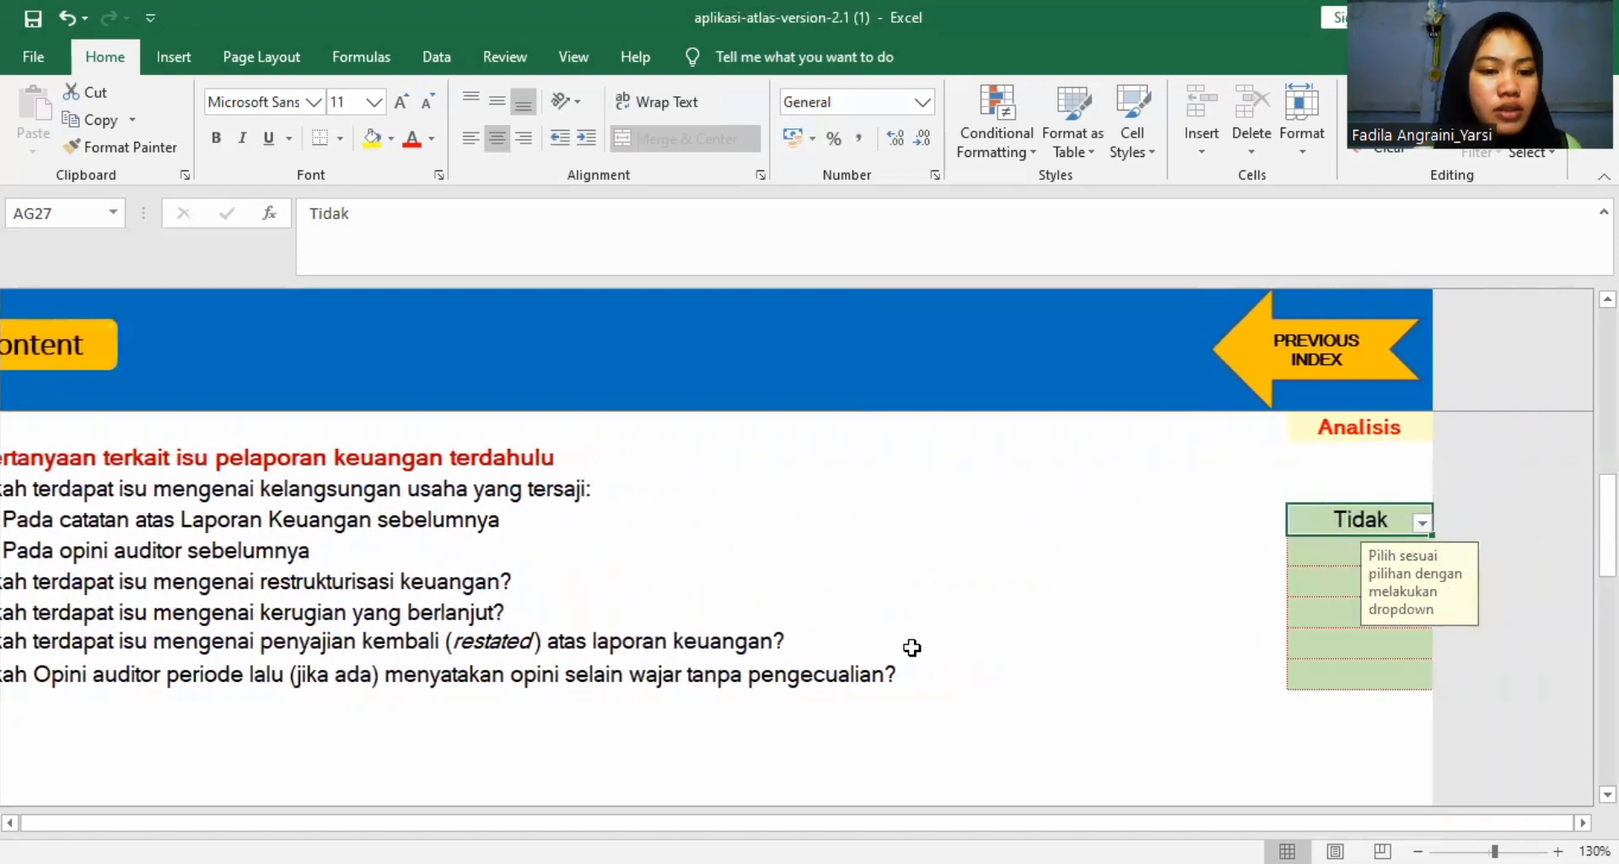
# Set the Hasil Analisis answers for A1101 checklist questions 1b, on the previous auditor's opinion, and 2, on financial restructuring, to Tidak.
pyautogui.click(1325, 550)
pyautogui.click(1422, 554)
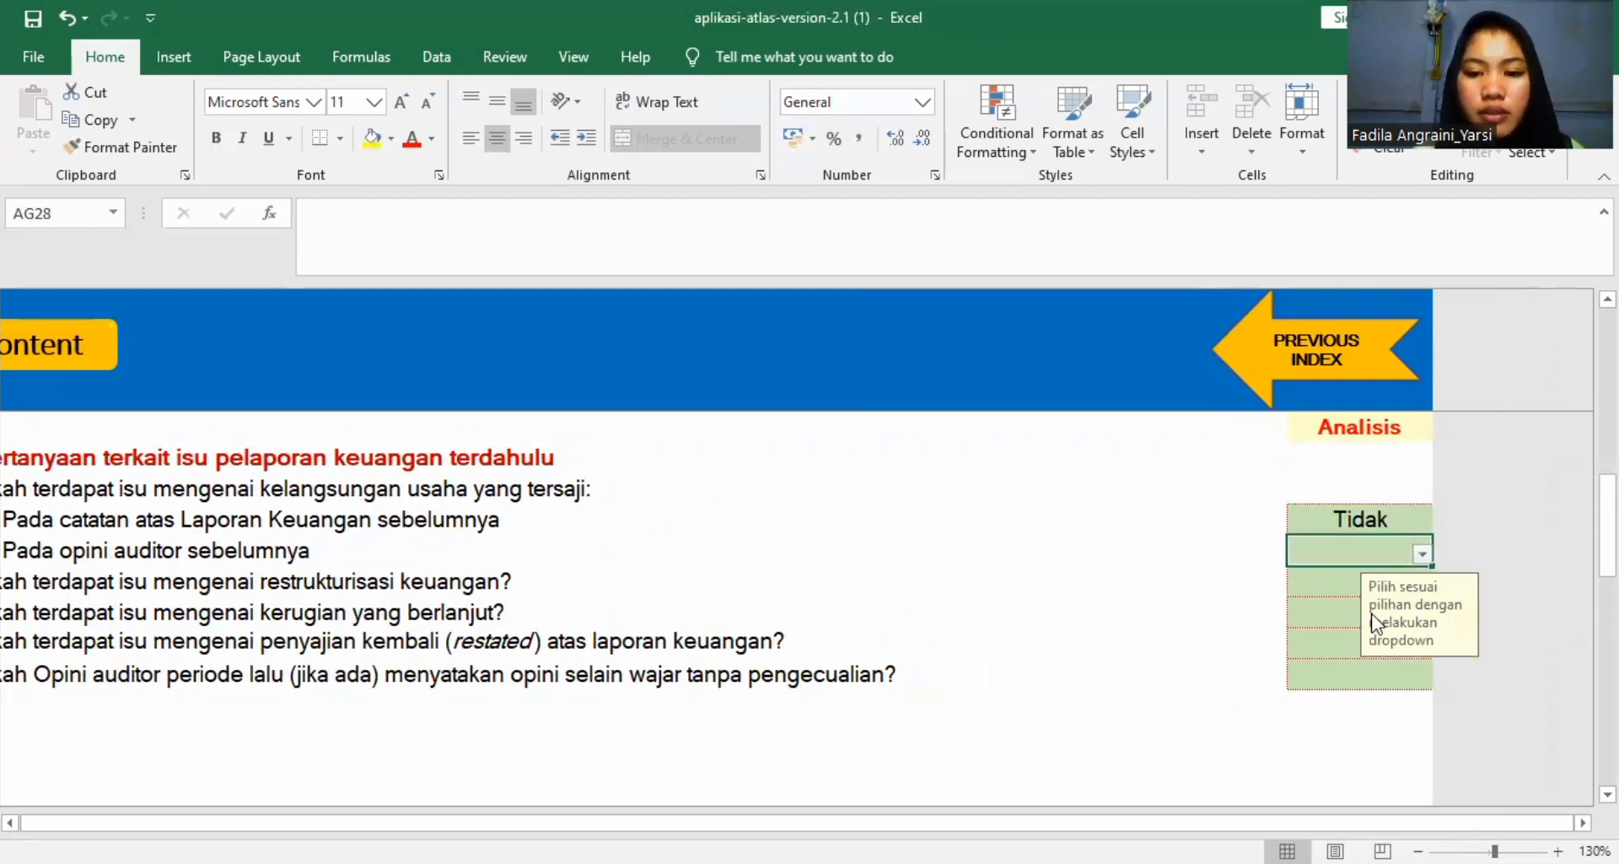
pyautogui.click(1423, 554)
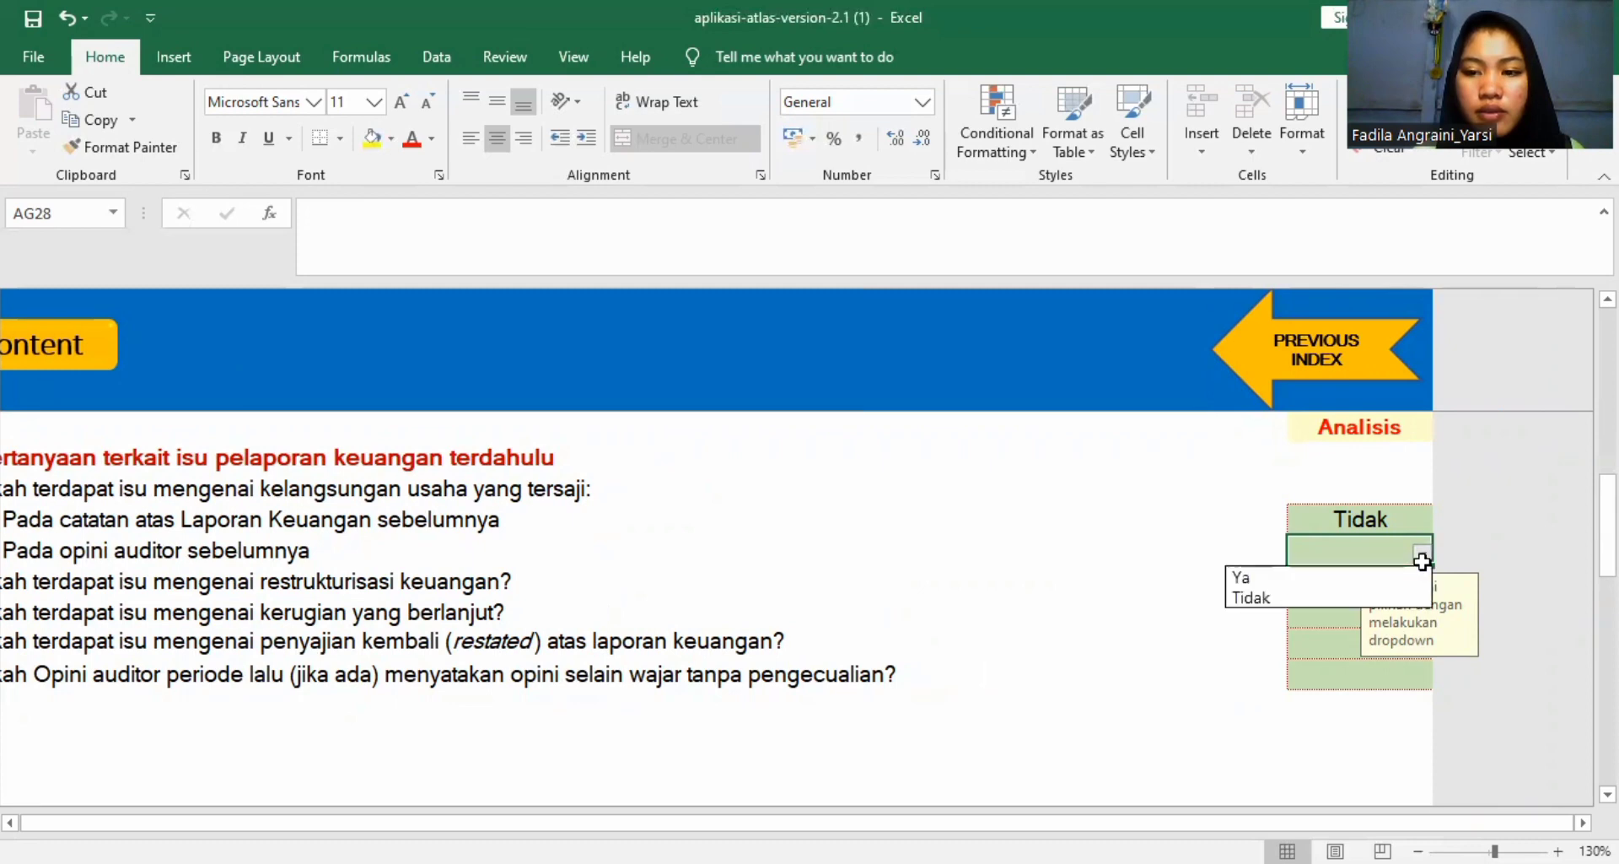
pyautogui.click(1375, 601)
pyautogui.click(1327, 578)
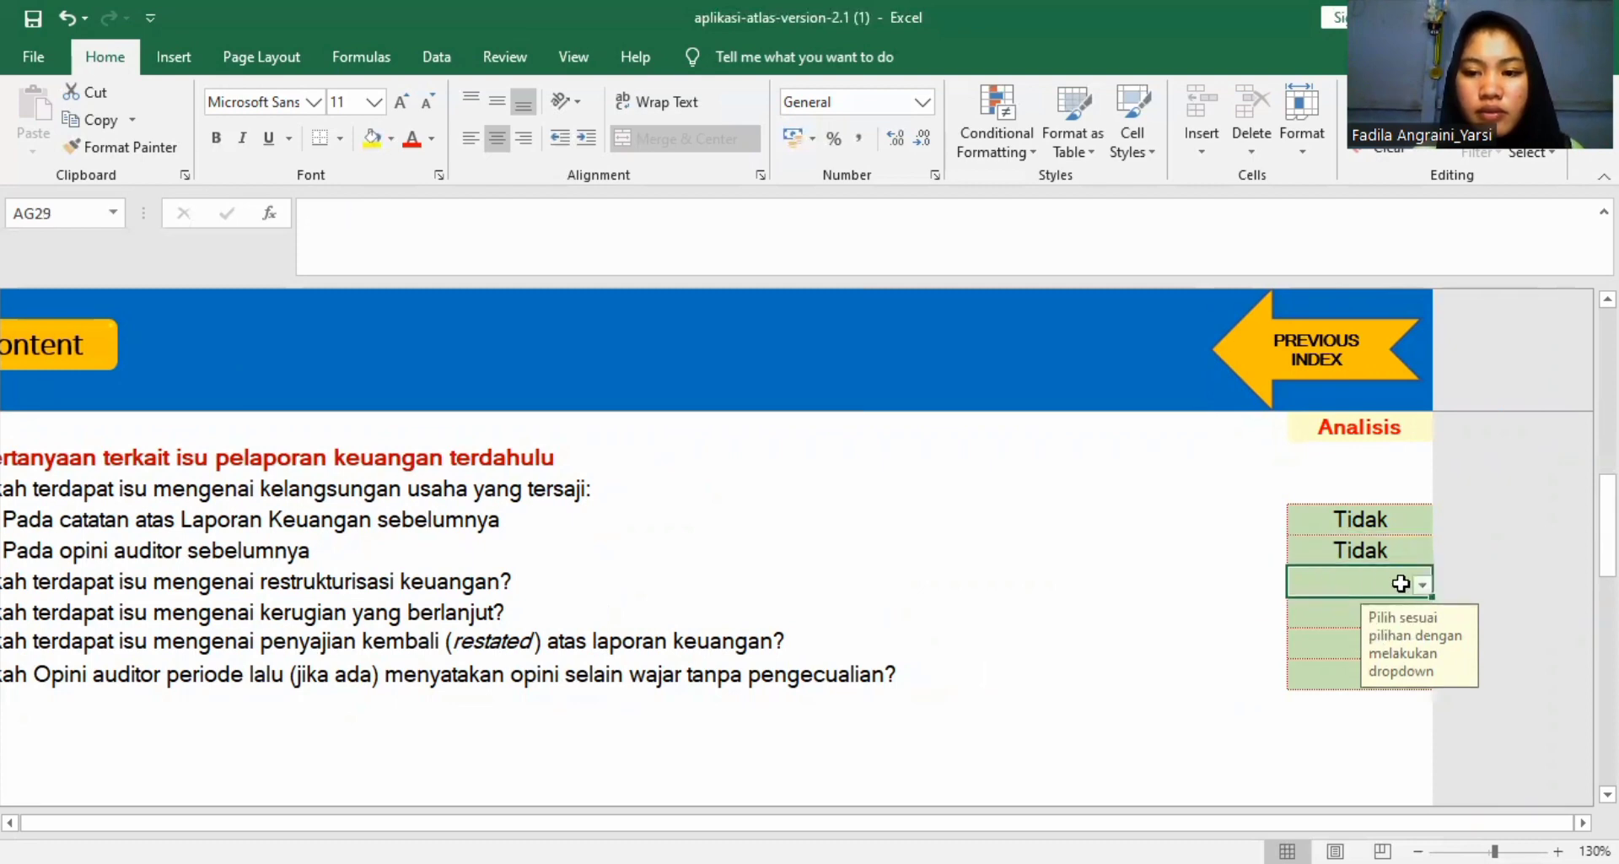
pyautogui.click(1423, 583)
pyautogui.click(1374, 630)
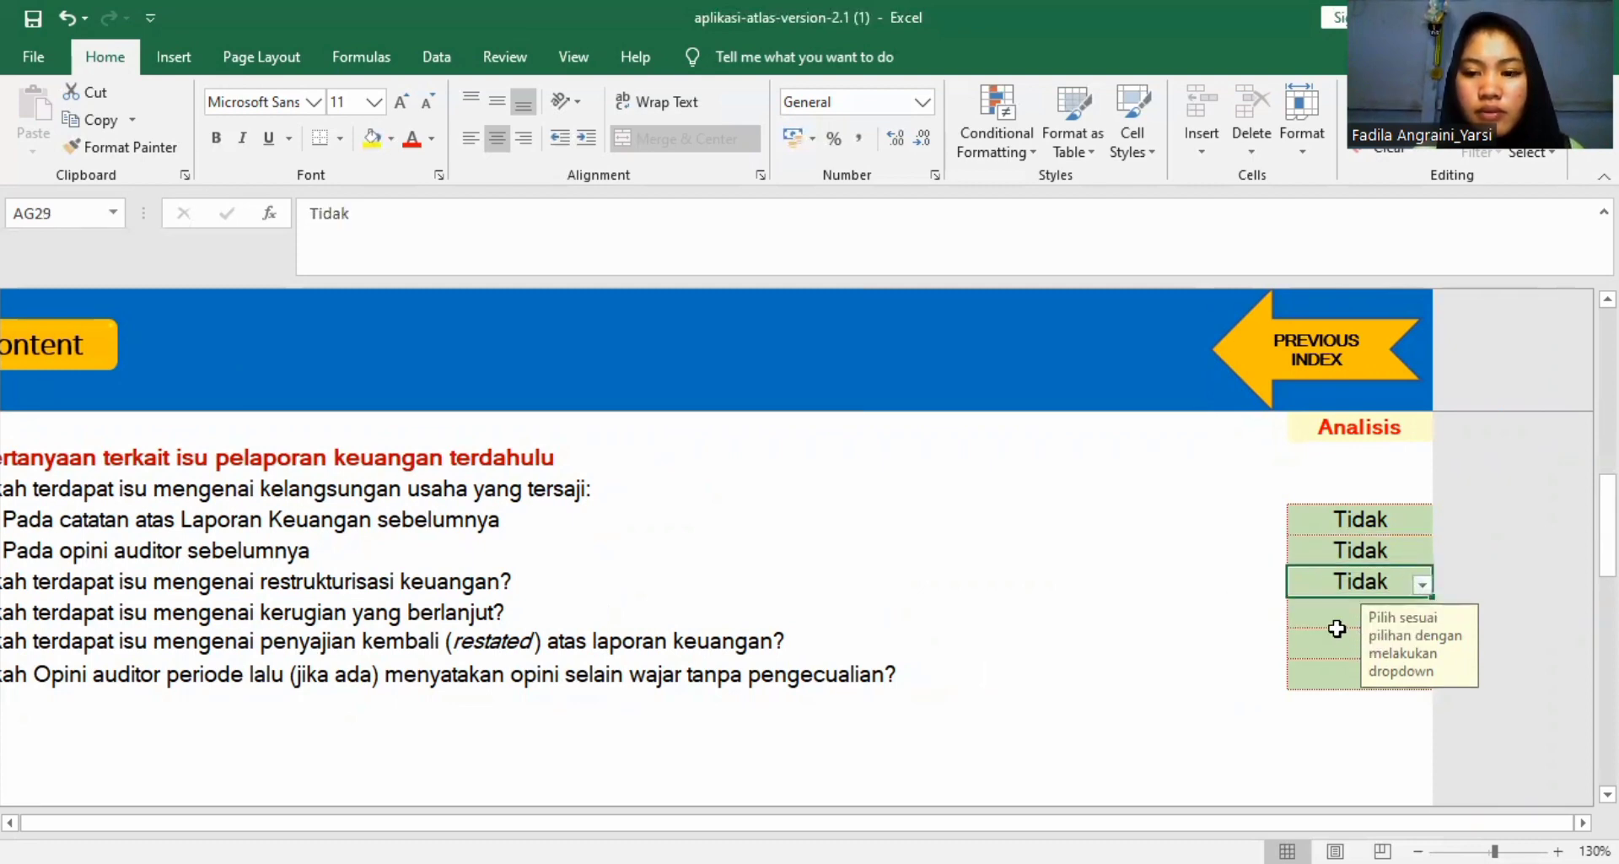
# Set the remaining A1101 answers, for questions 3, 4 and 5 on continuing losses, restatement and the prior-period audit opinion, to Tidak.
pyautogui.click(1338, 634)
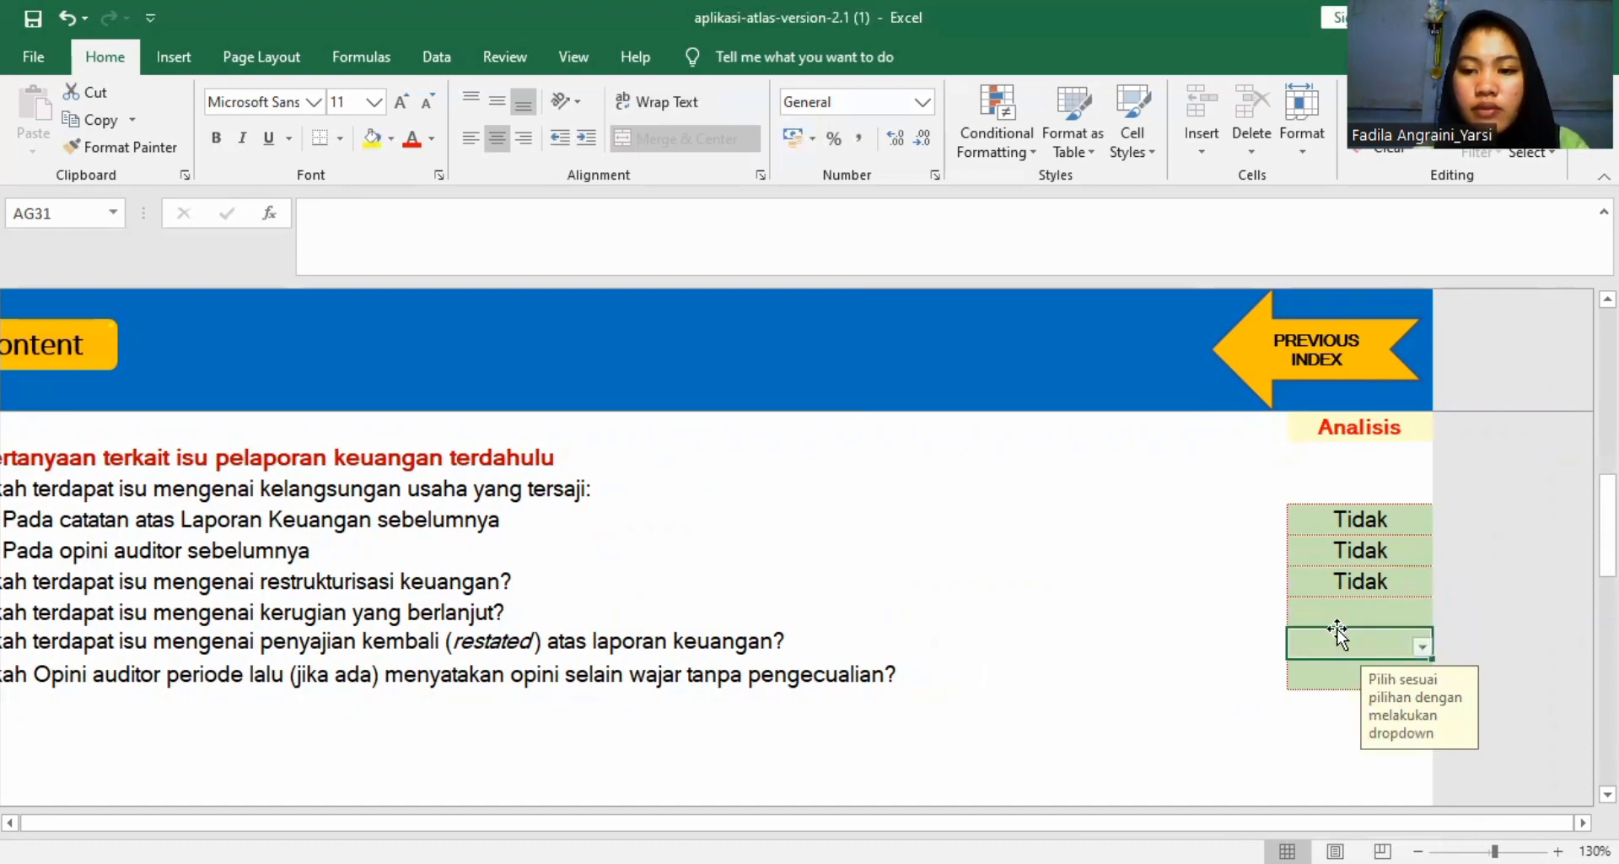
pyautogui.click(1423, 646)
pyautogui.click(1377, 690)
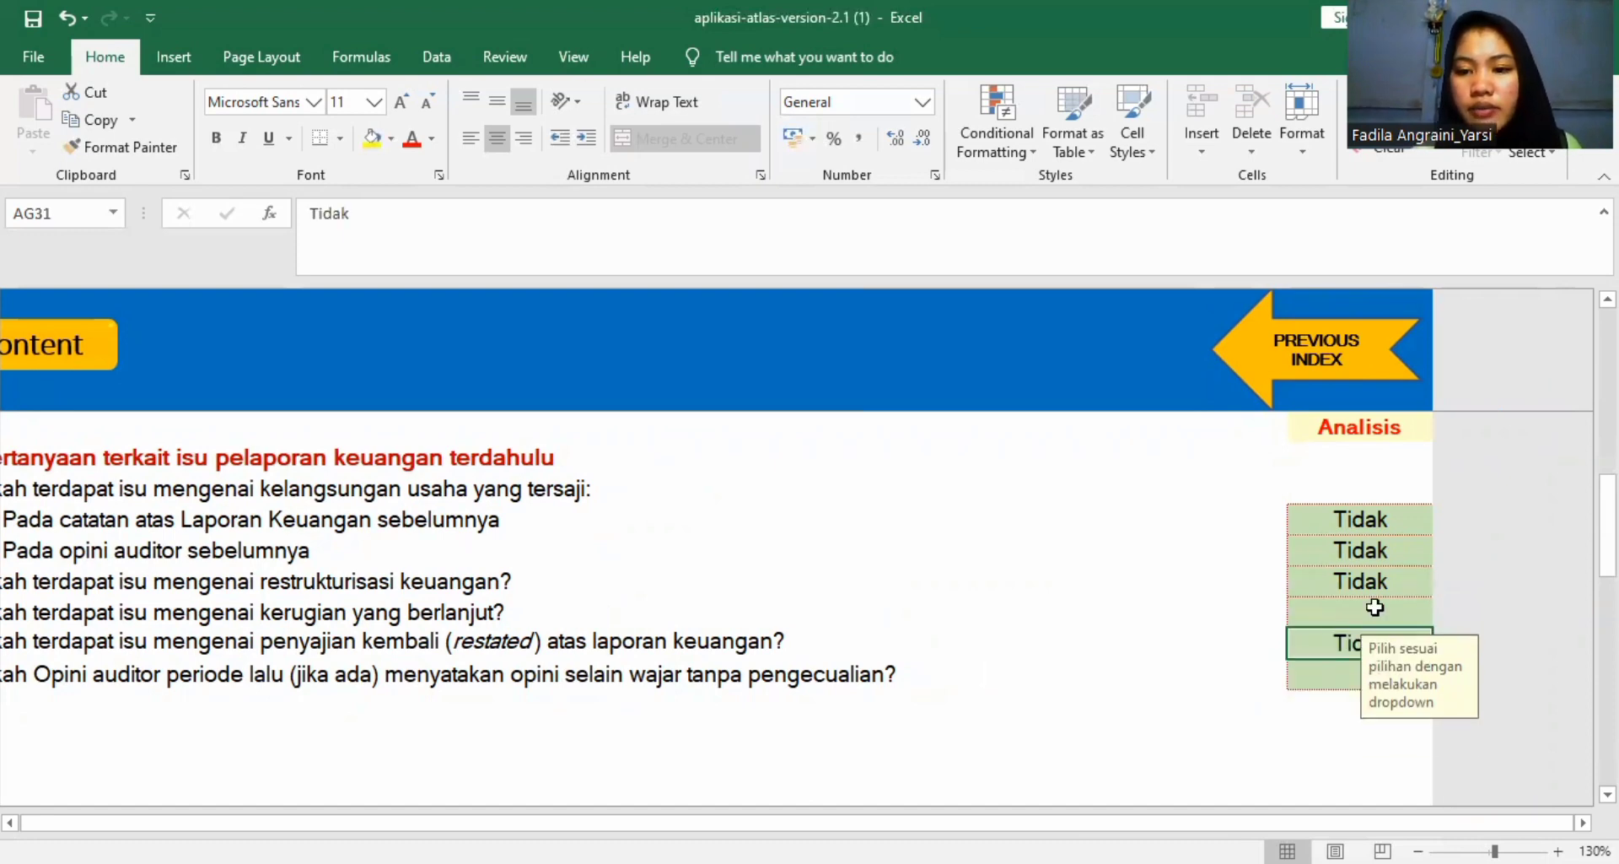
pyautogui.click(1383, 612)
pyautogui.click(1423, 615)
pyautogui.click(1391, 655)
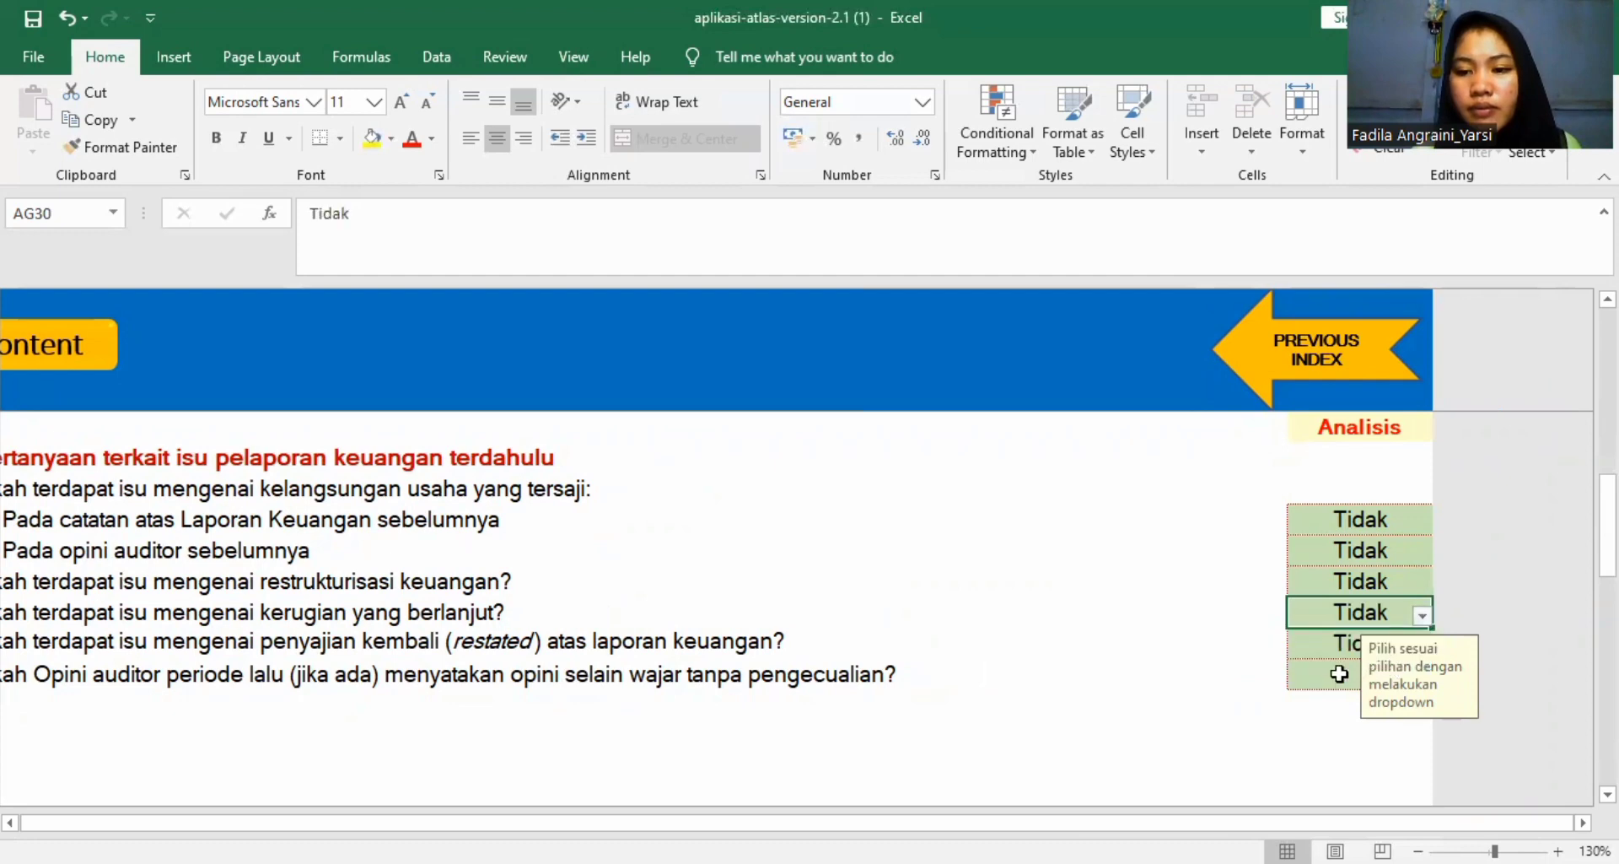
pyautogui.click(1363, 670)
pyautogui.click(1422, 680)
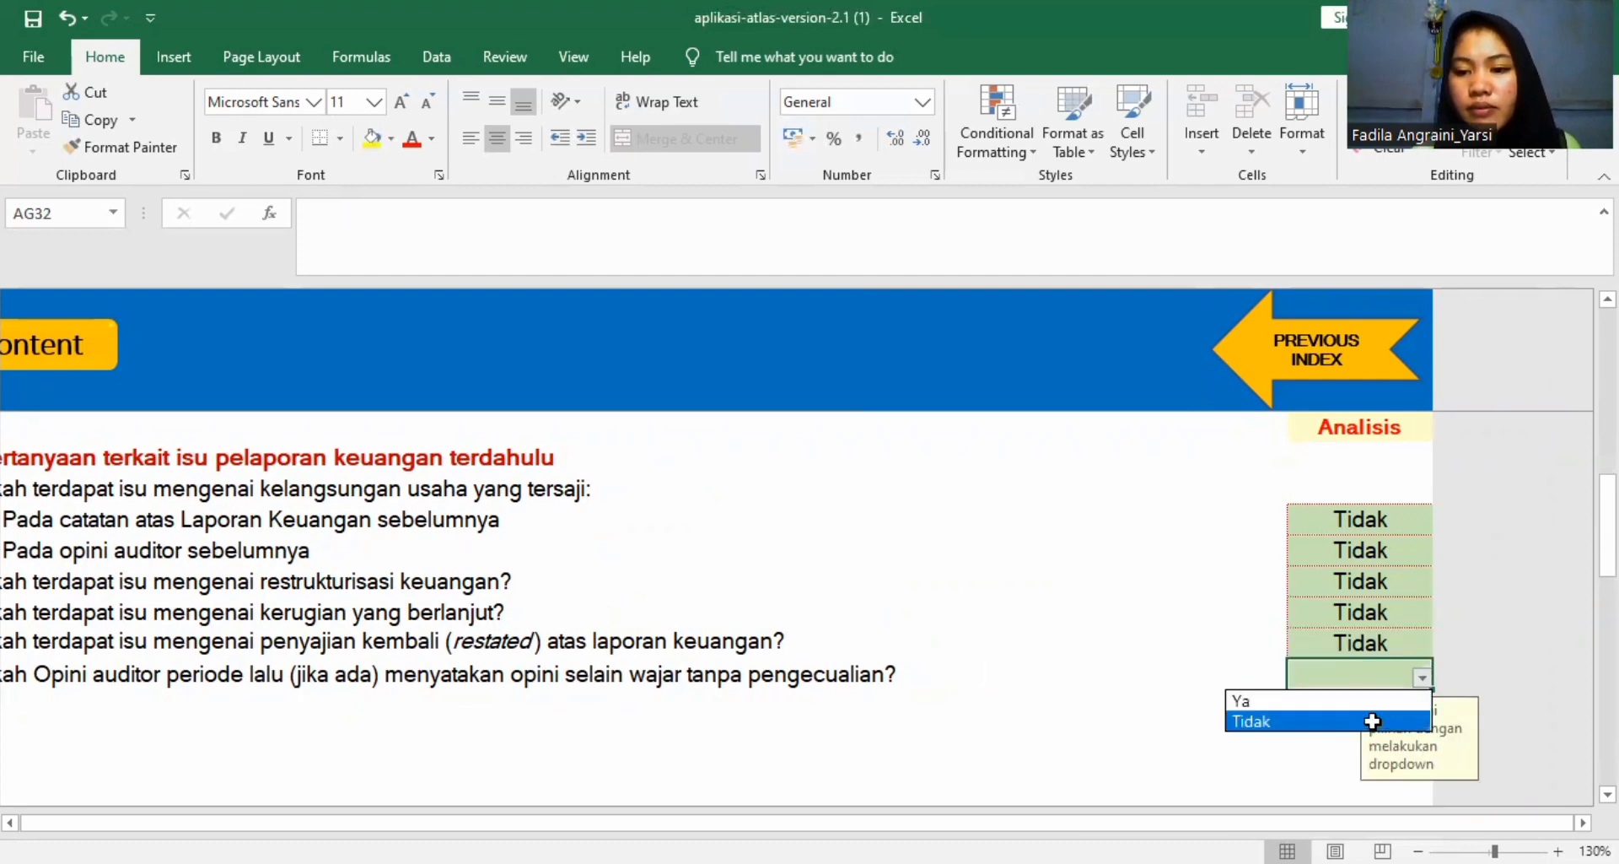
pyautogui.click(1369, 721)
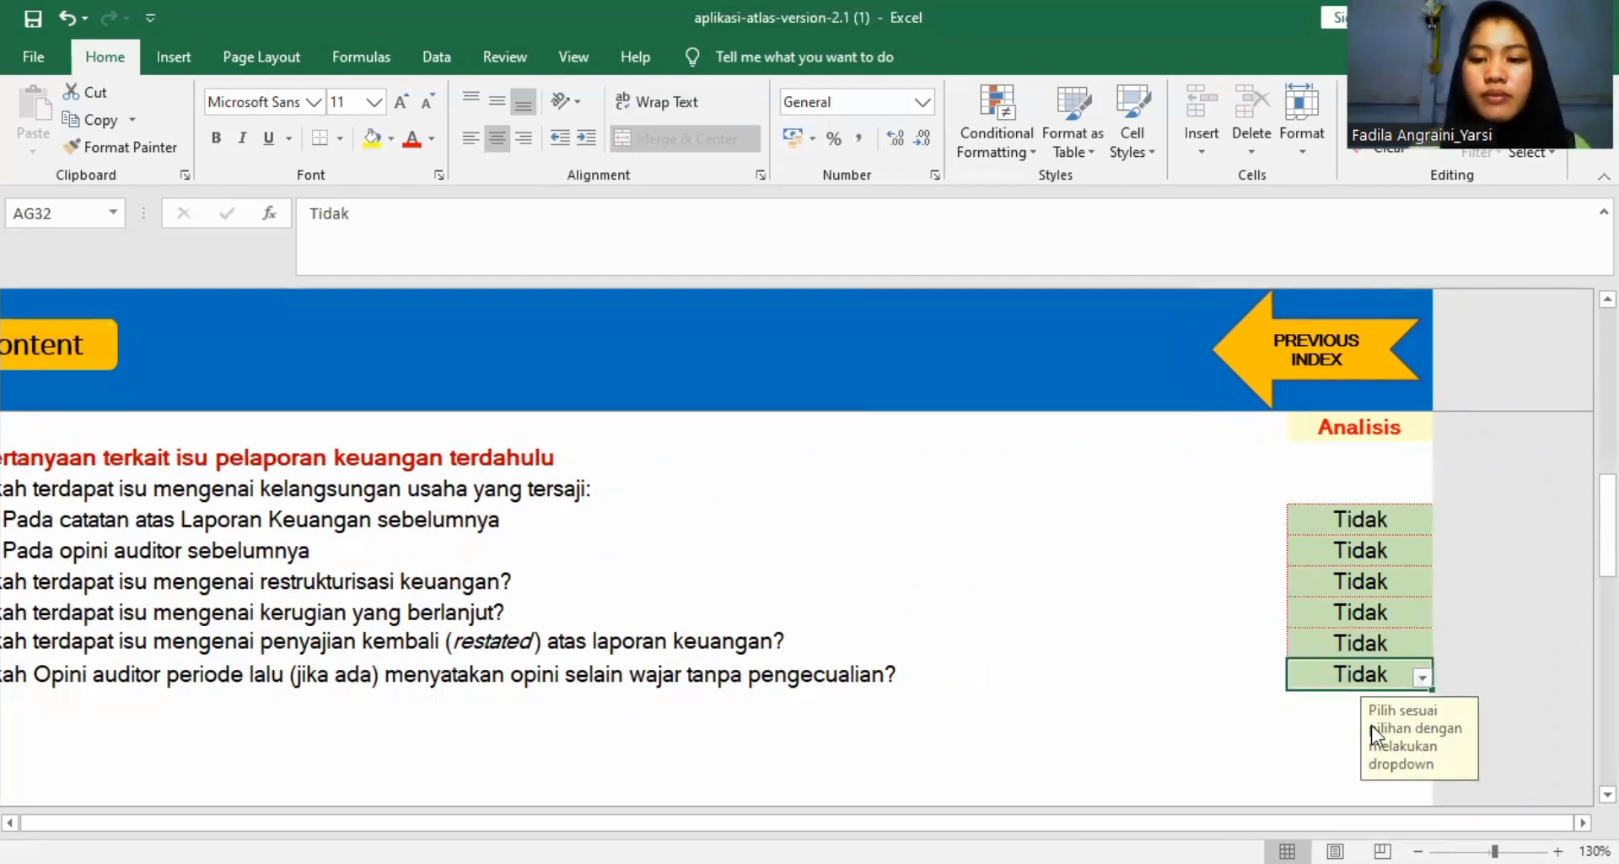
# Examine the empty yellow box and the Status KKP field below the A1101 checklist.
pyautogui.hscroll(-1, 1057, 658)
pyautogui.scroll(-1, 1057, 660)
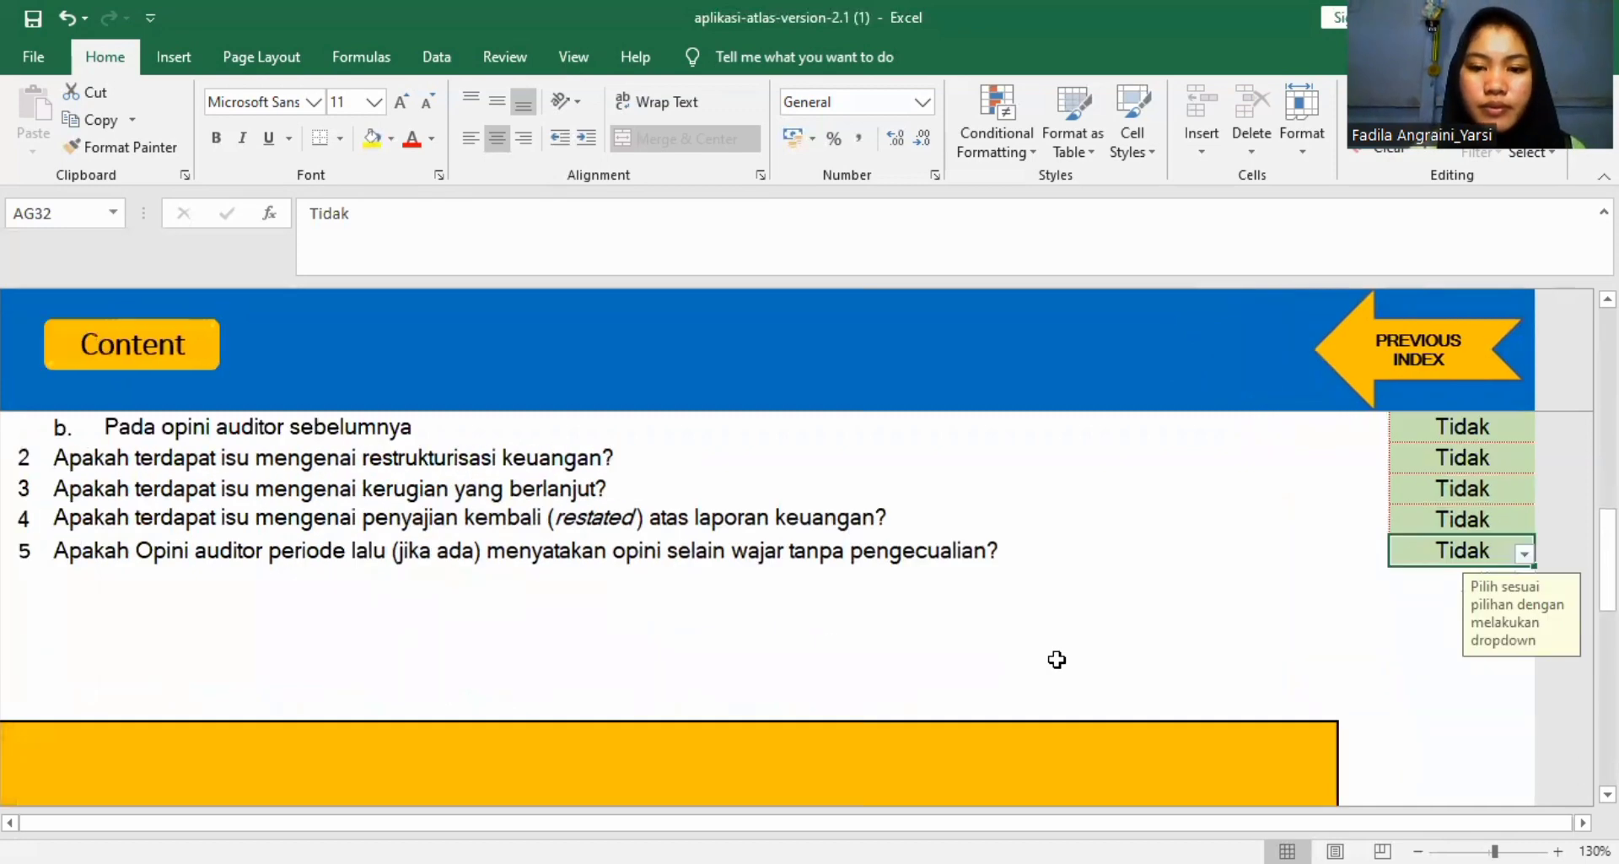
pyautogui.scroll(-2, 1056, 659)
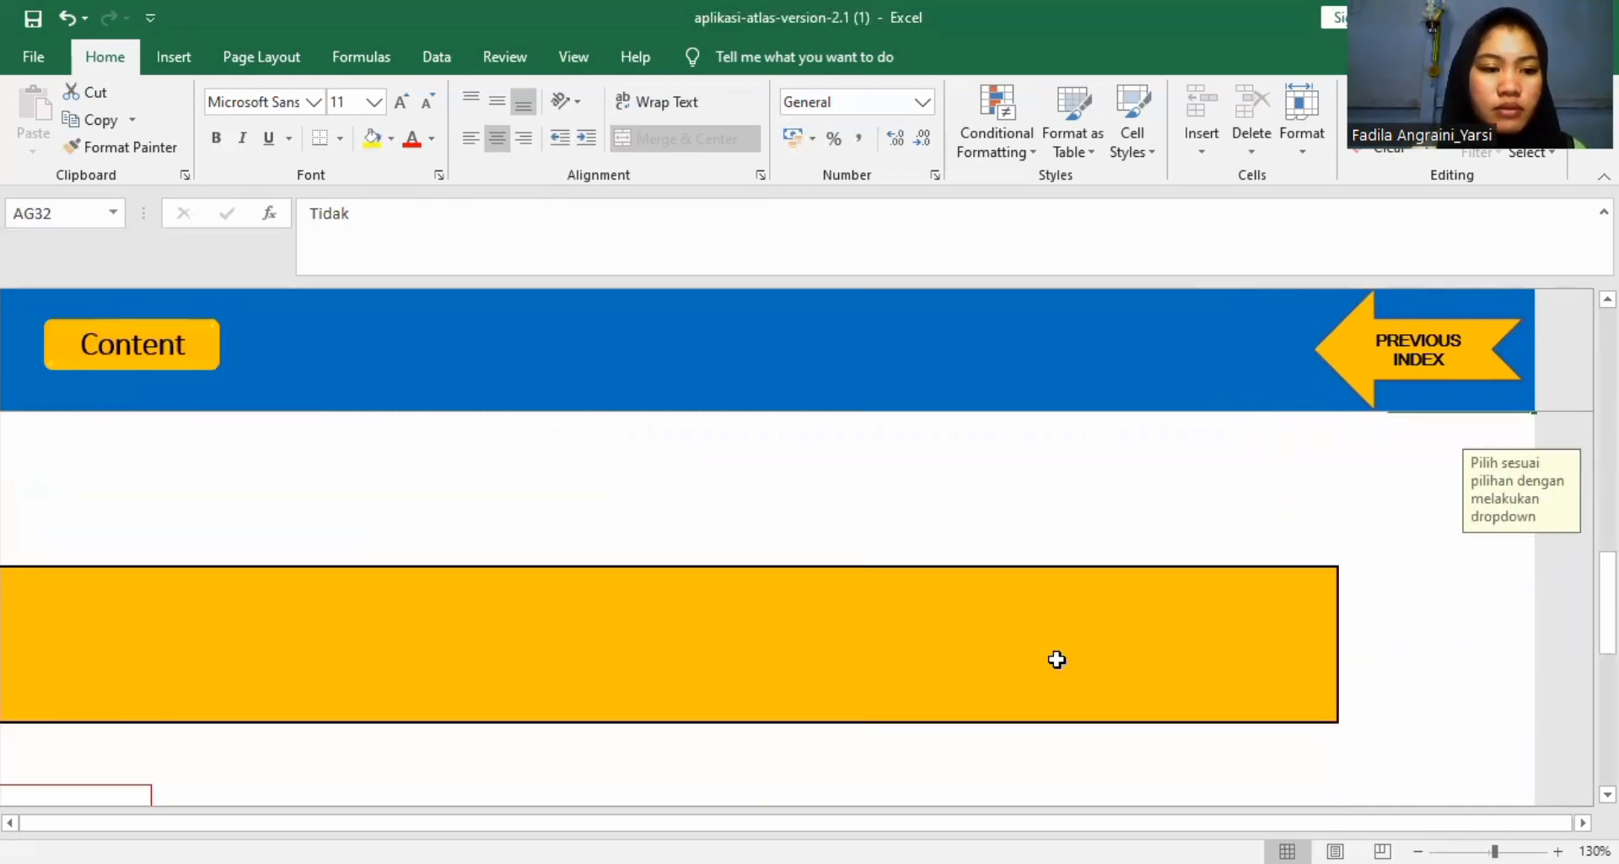
pyautogui.scroll(-2, 1057, 659)
pyautogui.scroll(2, 1057, 659)
pyautogui.click(1125, 620)
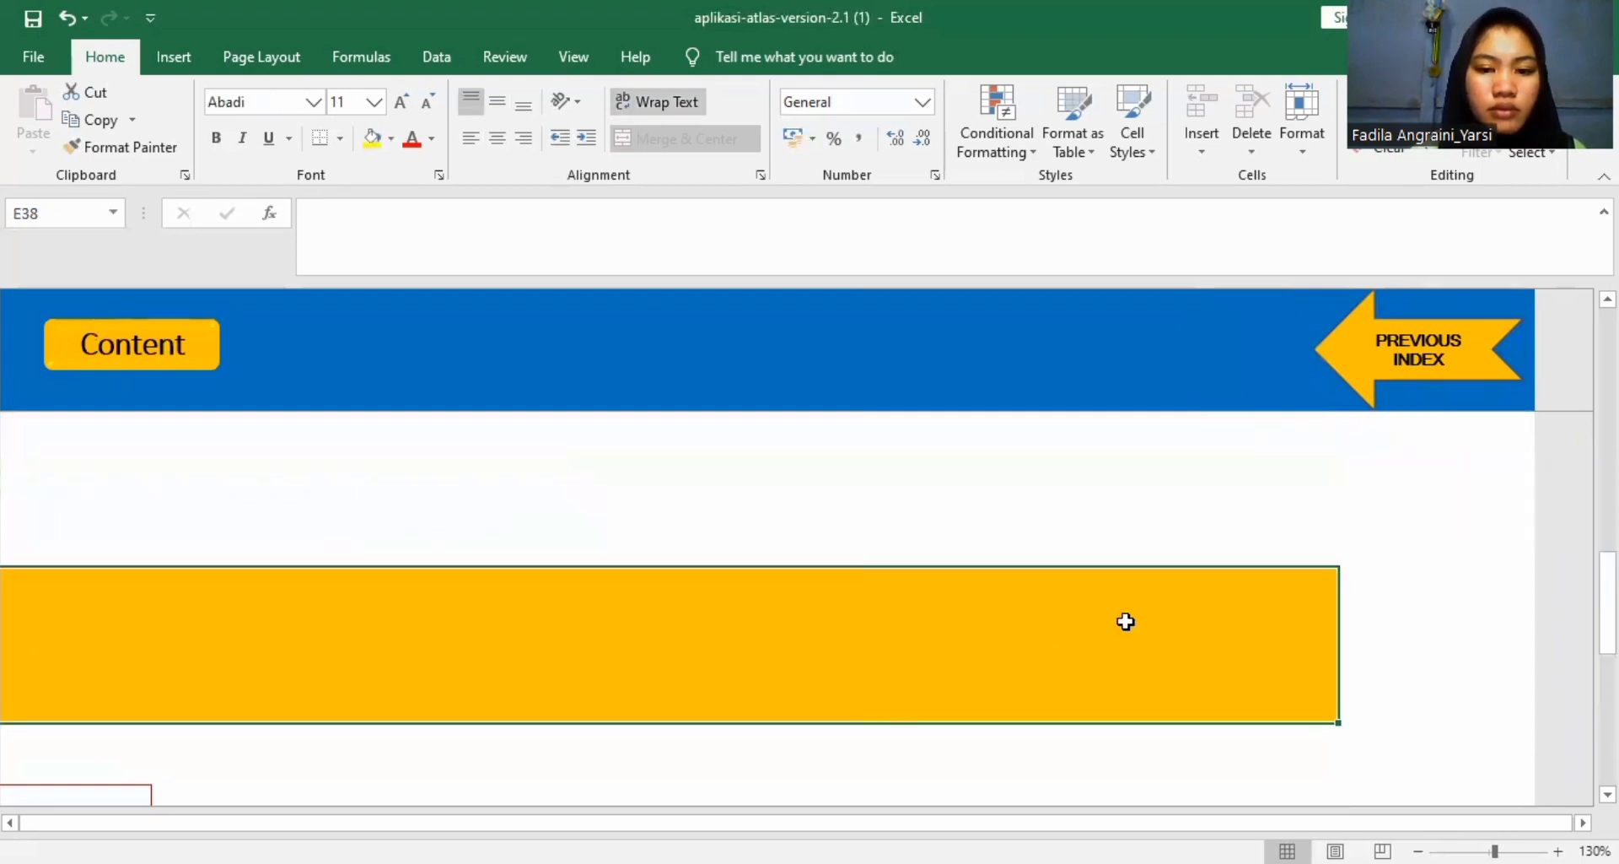
pyautogui.scroll(-1, 1126, 621)
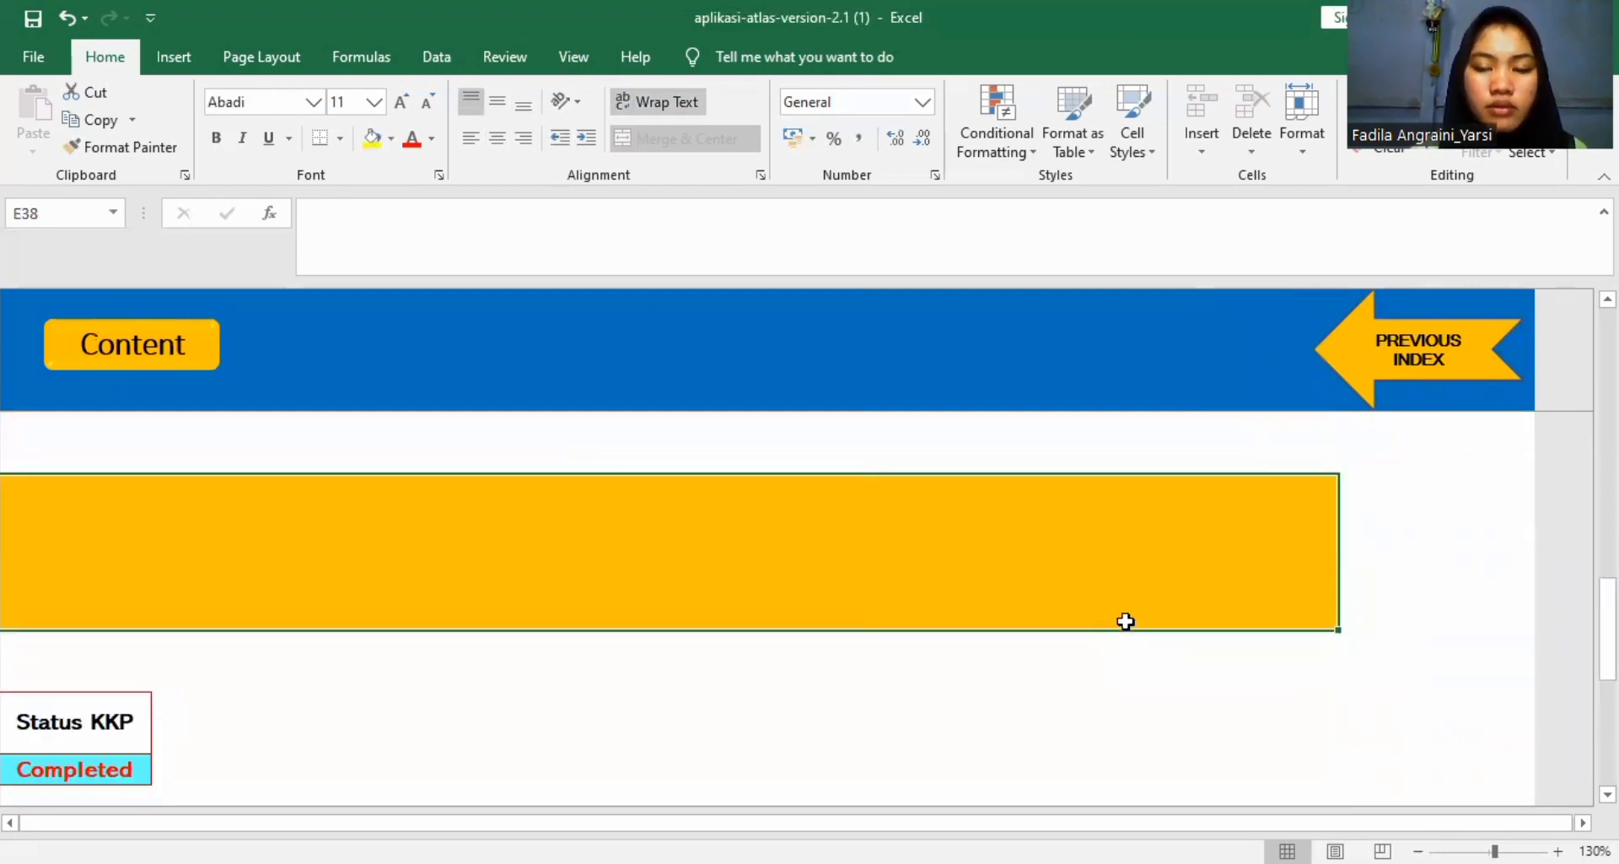
pyautogui.scroll(1, 1120, 673)
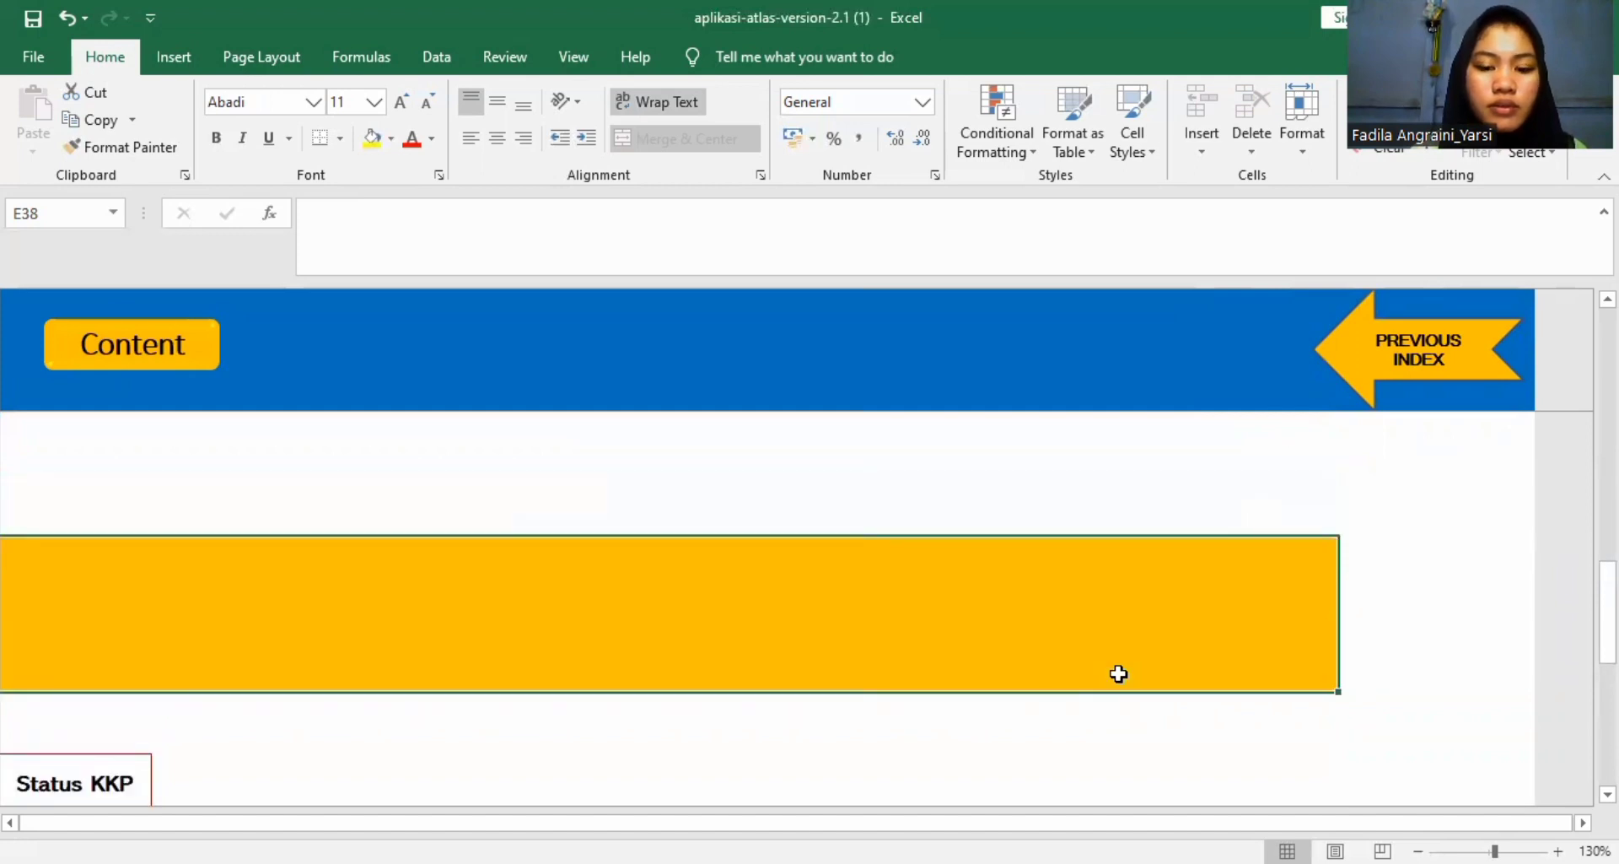
pyautogui.scroll(2, 1118, 673)
pyautogui.scroll(-3, 1118, 673)
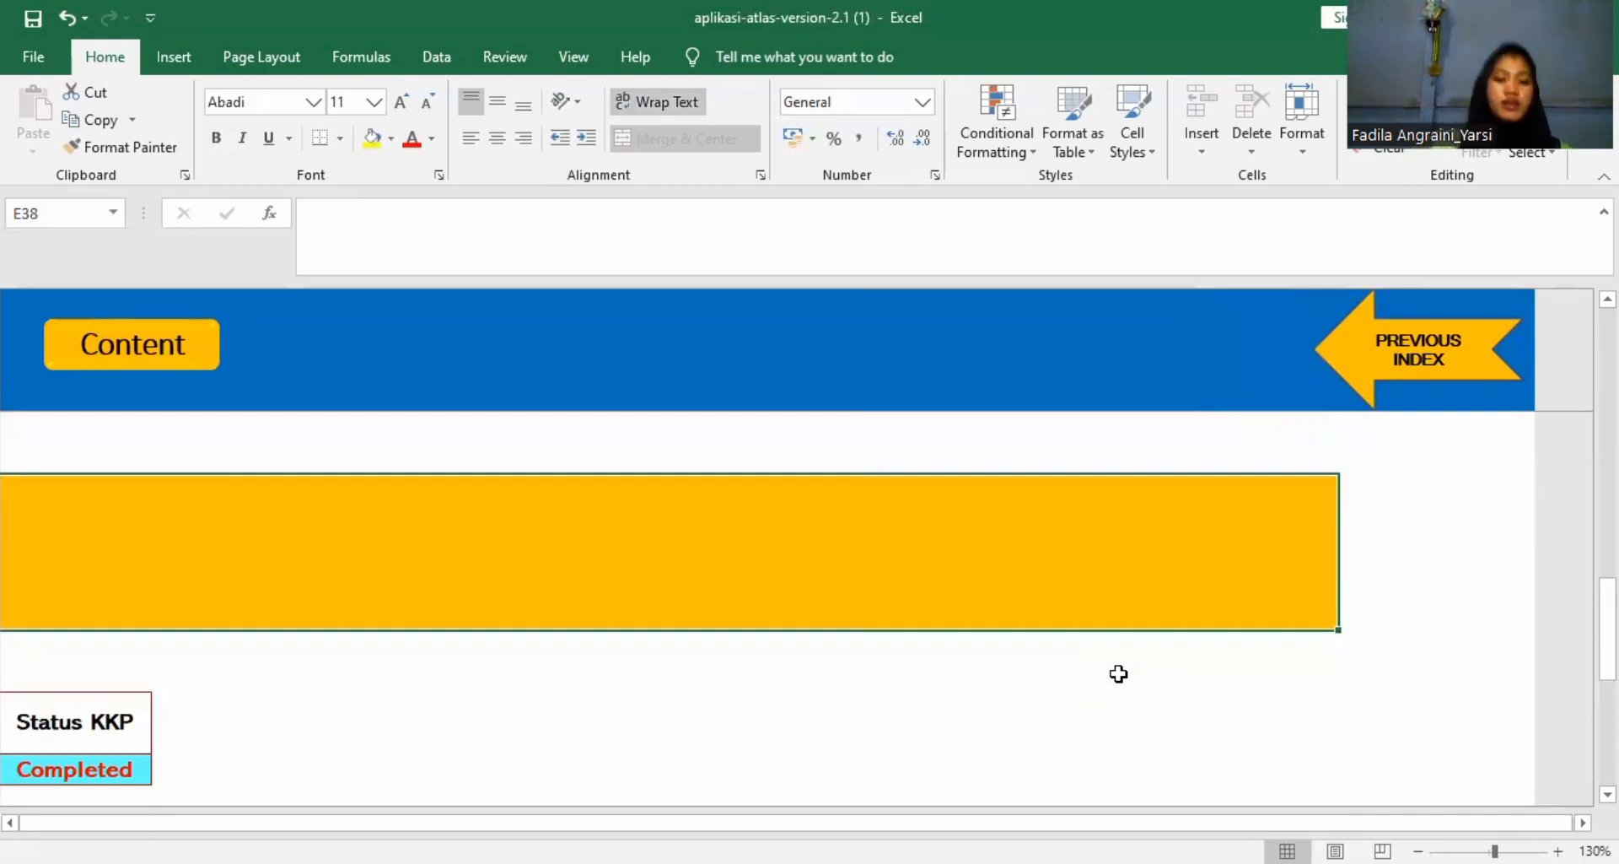
pyautogui.hscroll(2, 1118, 673)
pyautogui.click(1118, 673)
pyautogui.hscroll(-2, 1118, 673)
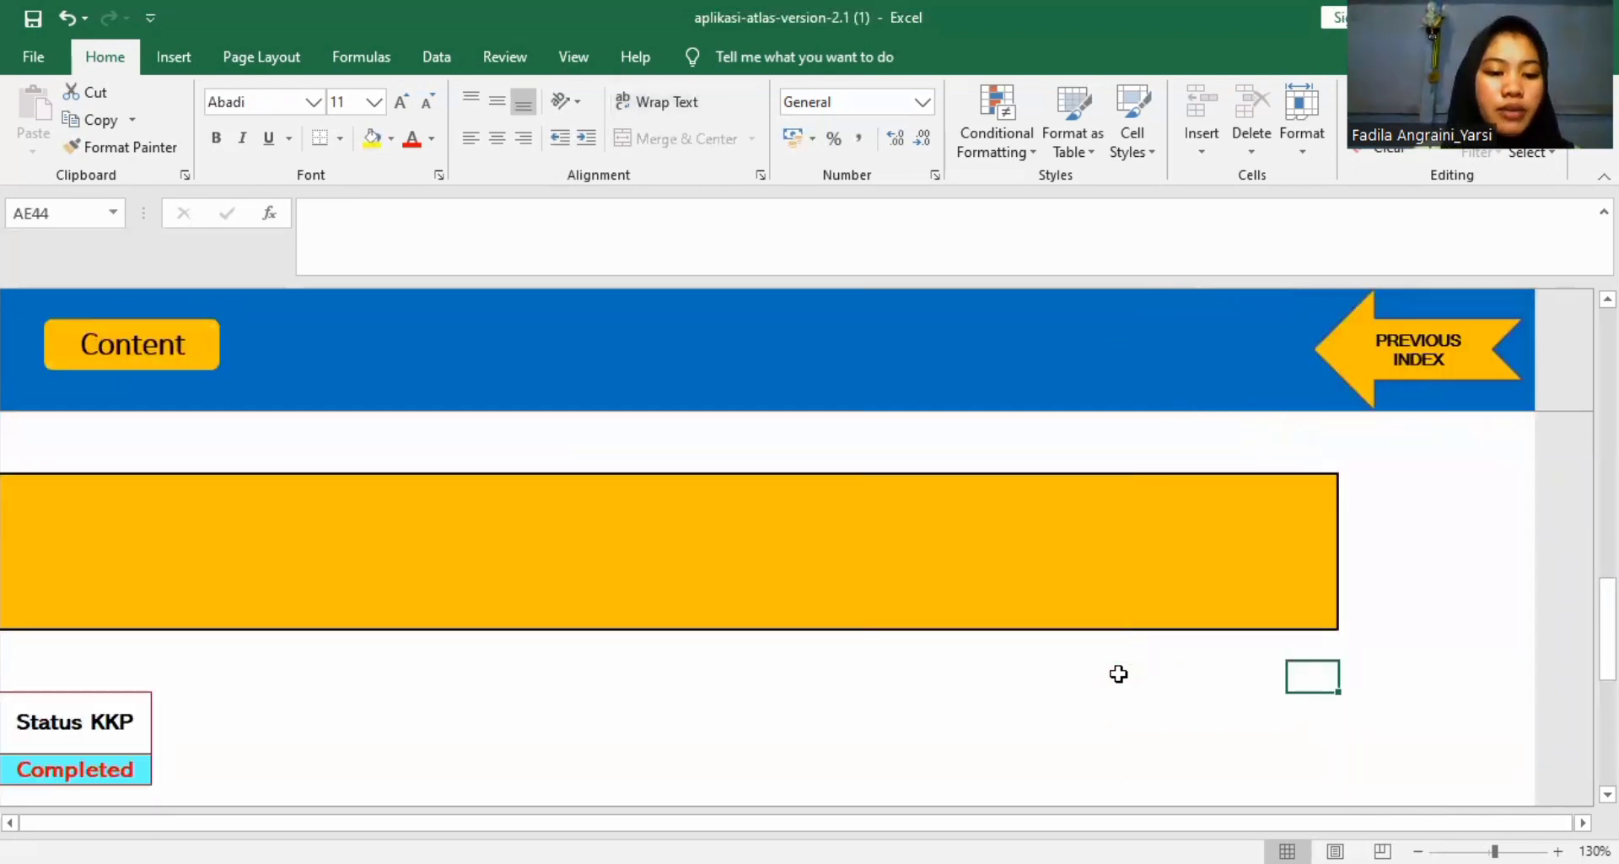
pyautogui.scroll(5, 1118, 673)
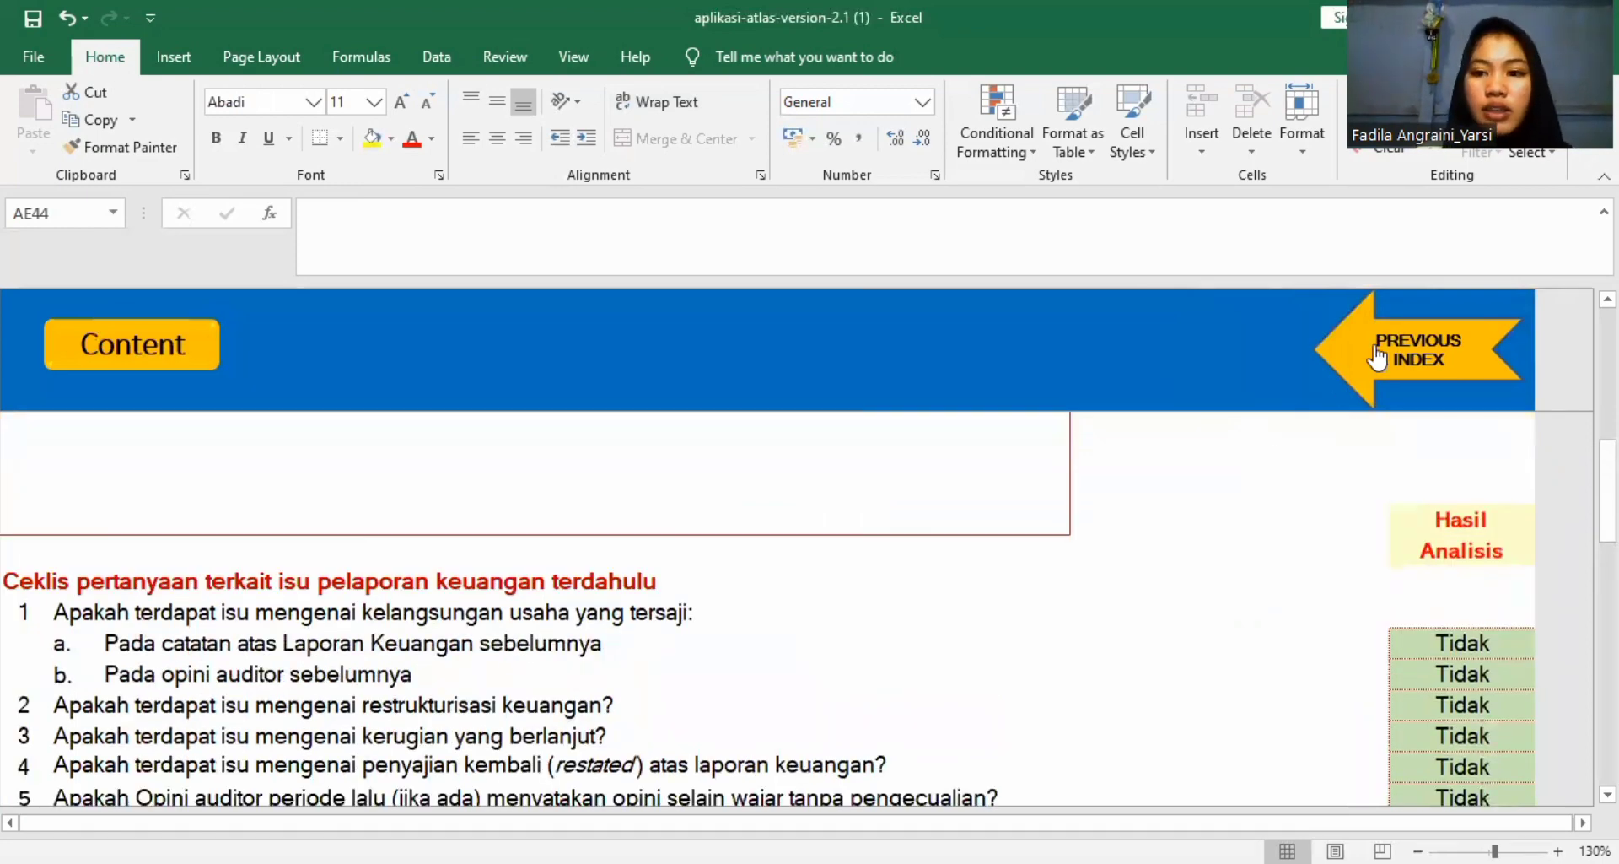
# Return to worksheet A110 and check the Hasil Analisis for Isu Pelaporan Keuangan terdahulu.
pyautogui.click(1441, 361)
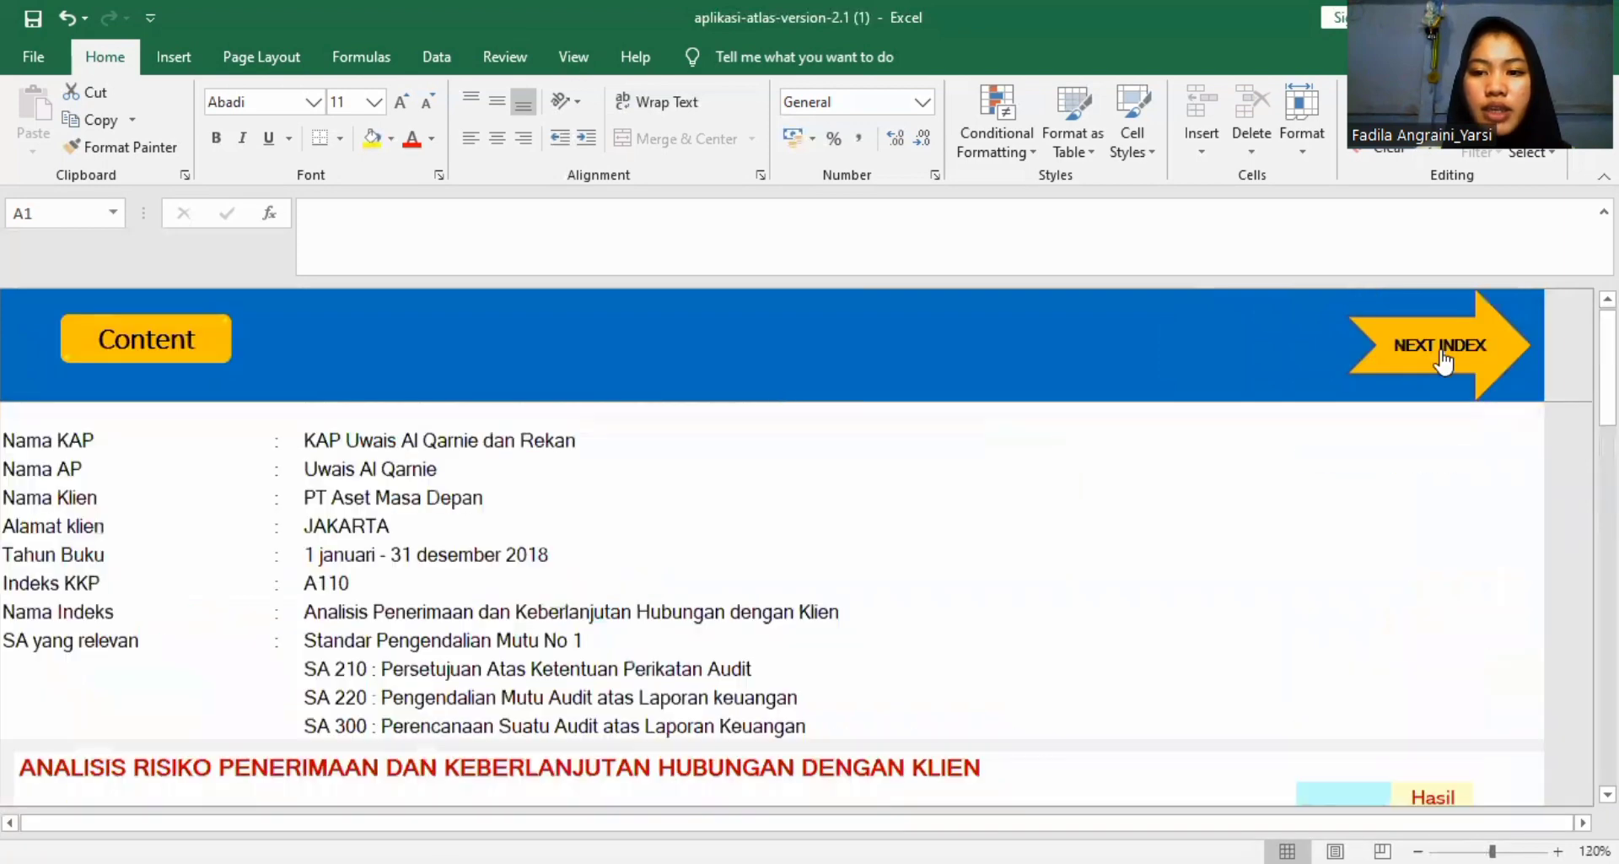
pyautogui.scroll(-5, 1287, 521)
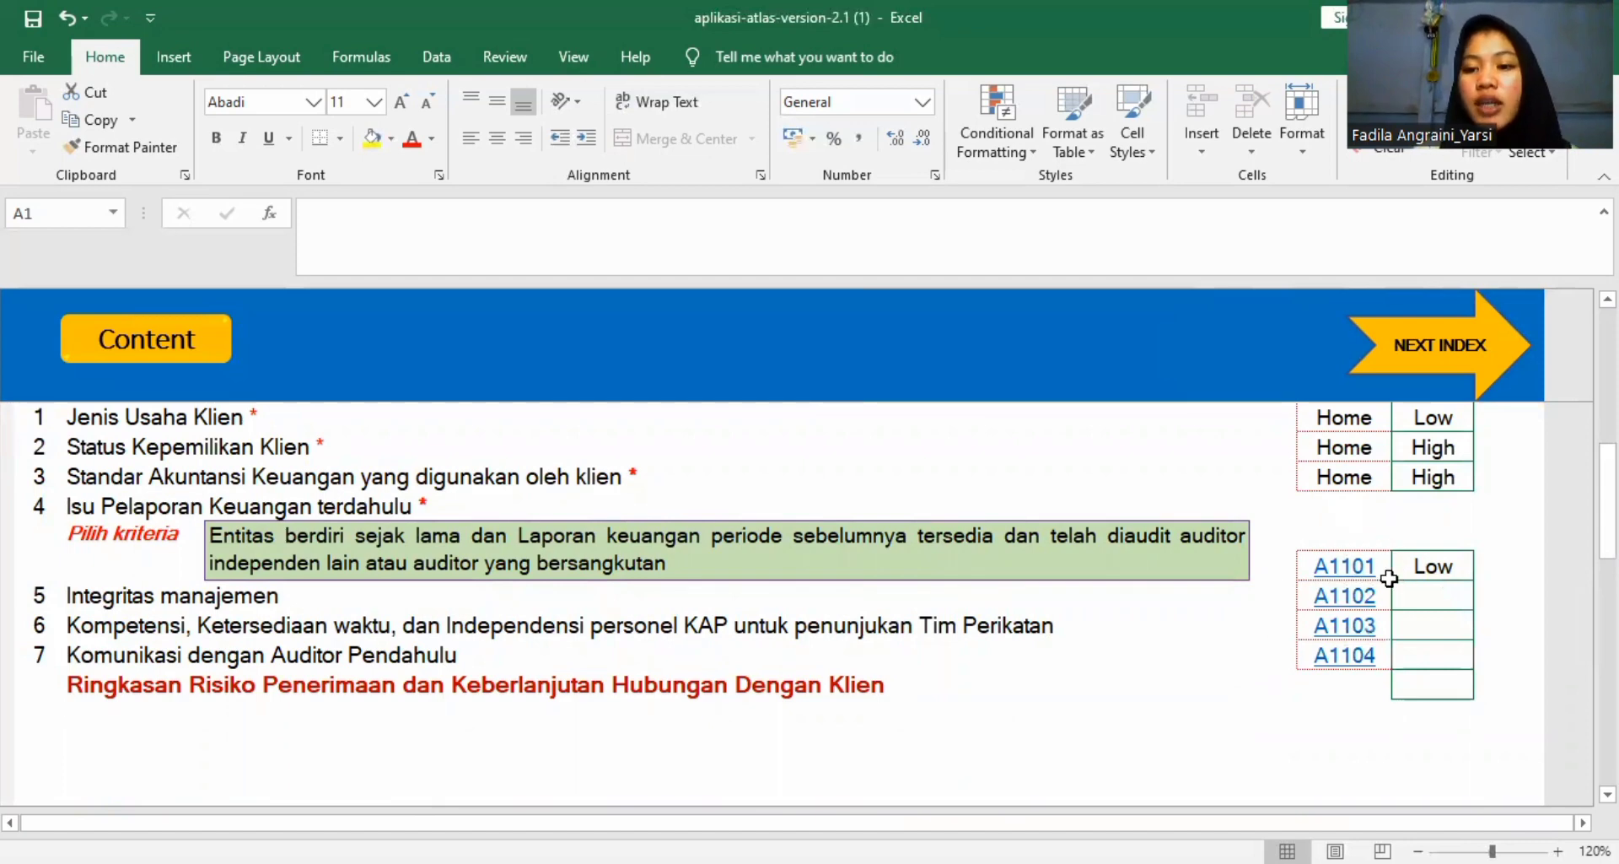
pyautogui.scroll(2, 1384, 568)
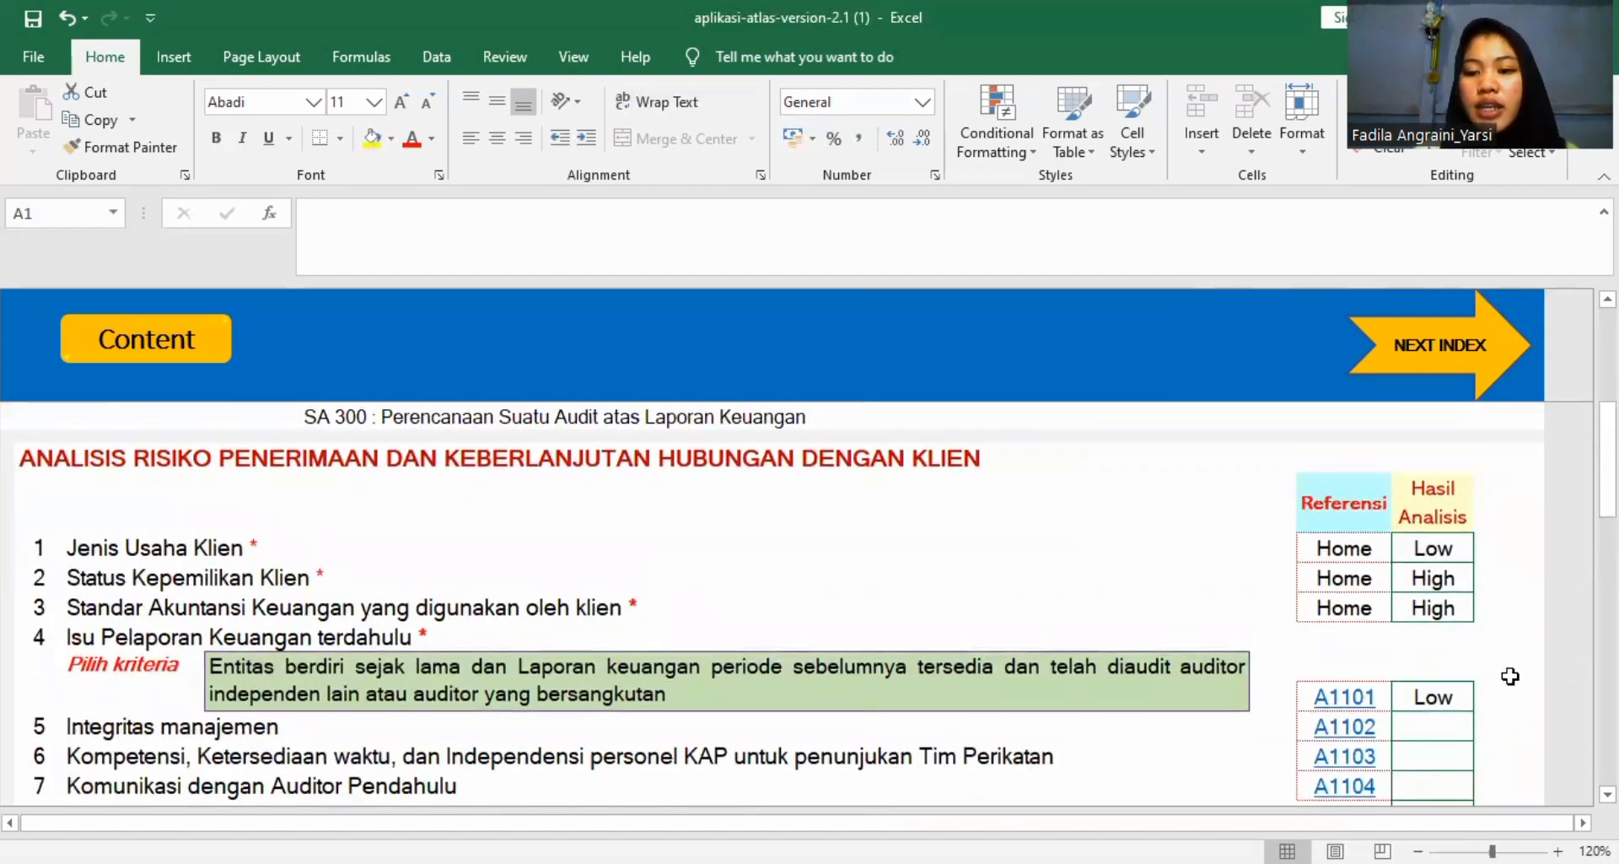
# Open the referenced worksheet A1102, Integritas manajemen, and review its checklist questions.
pyautogui.click(1341, 732)
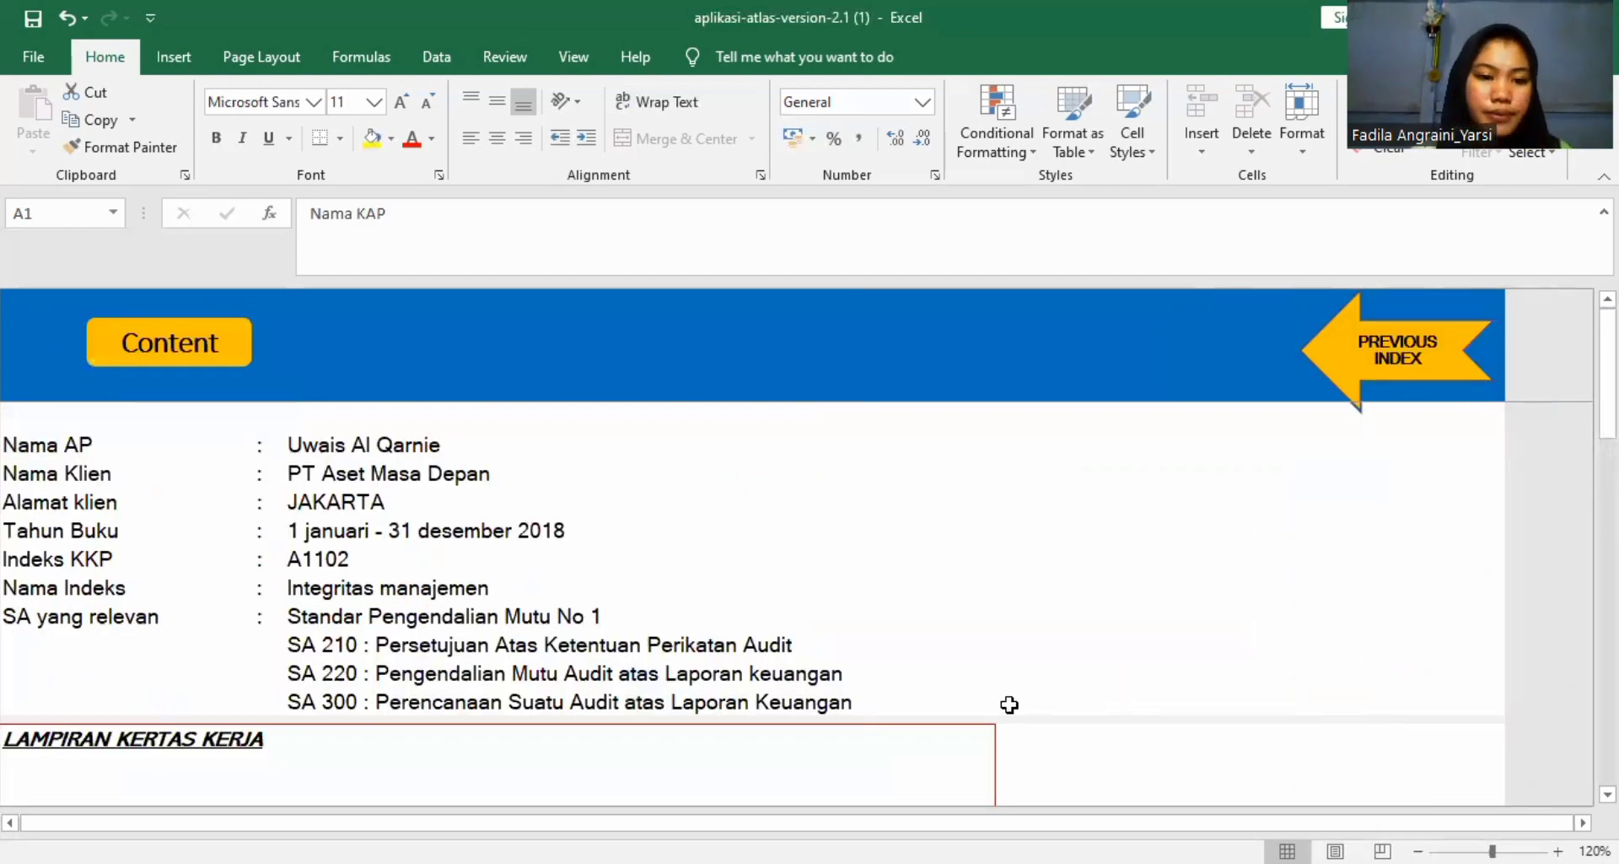
pyautogui.scroll(-4, 1009, 705)
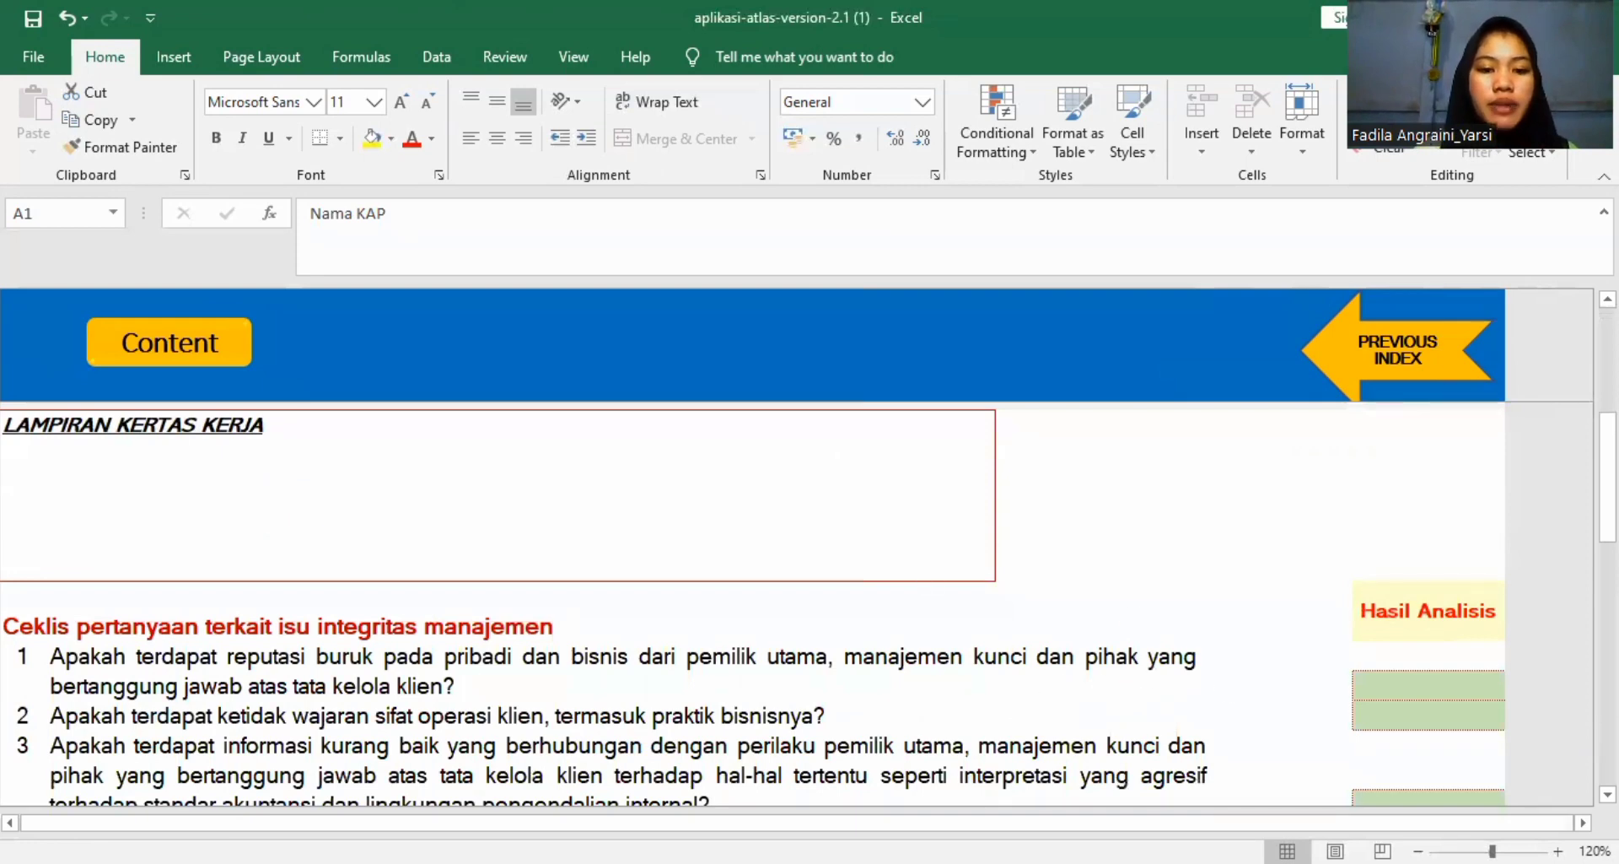
pyautogui.scroll(-5, 885, 743)
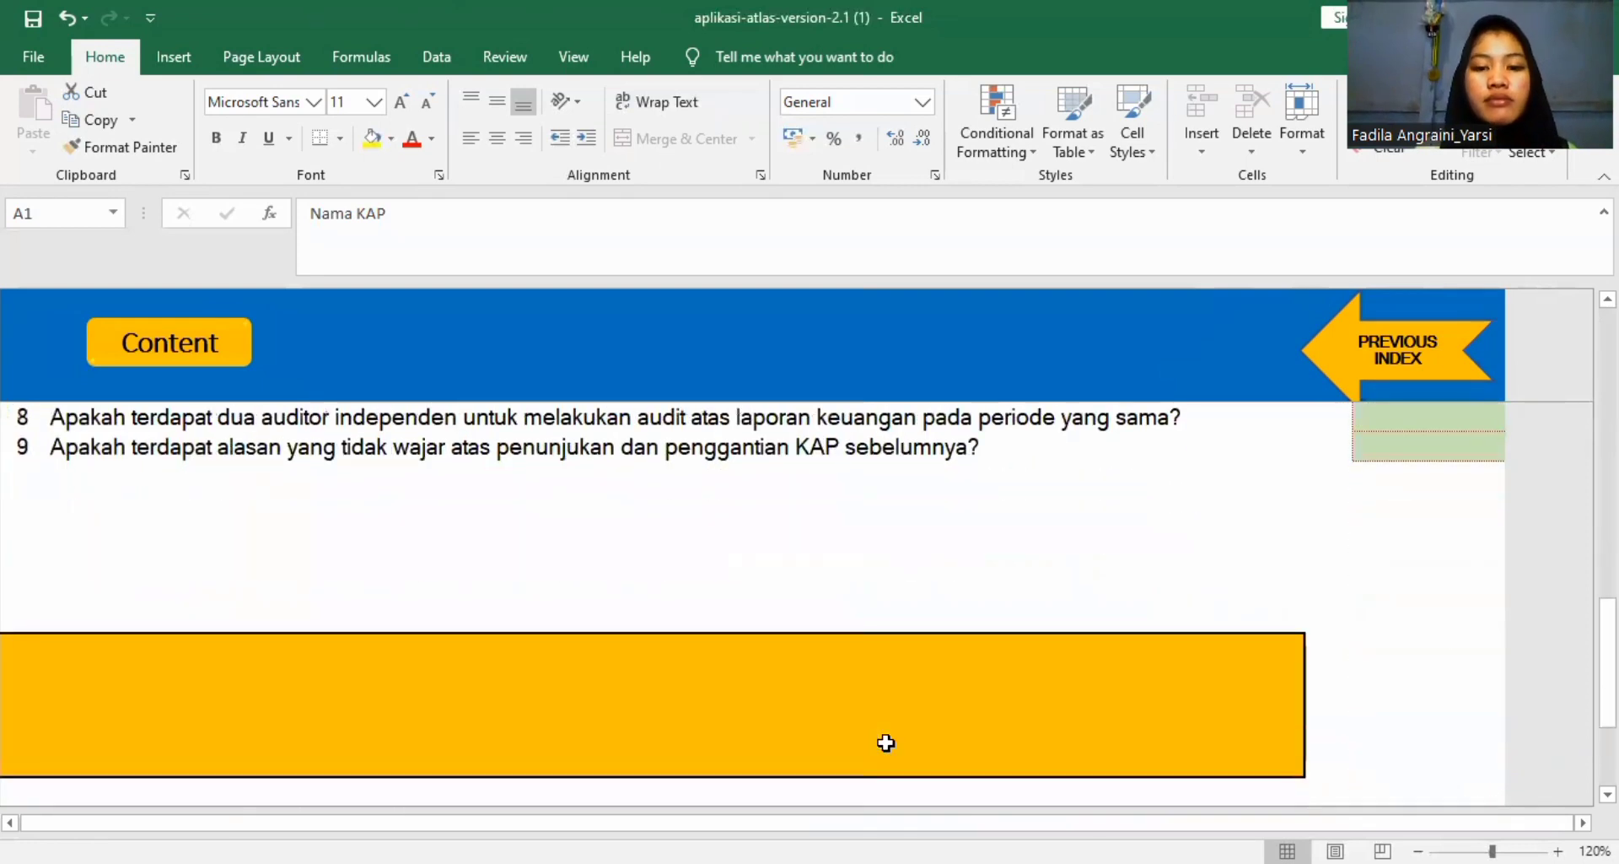
pyautogui.scroll(5, 885, 742)
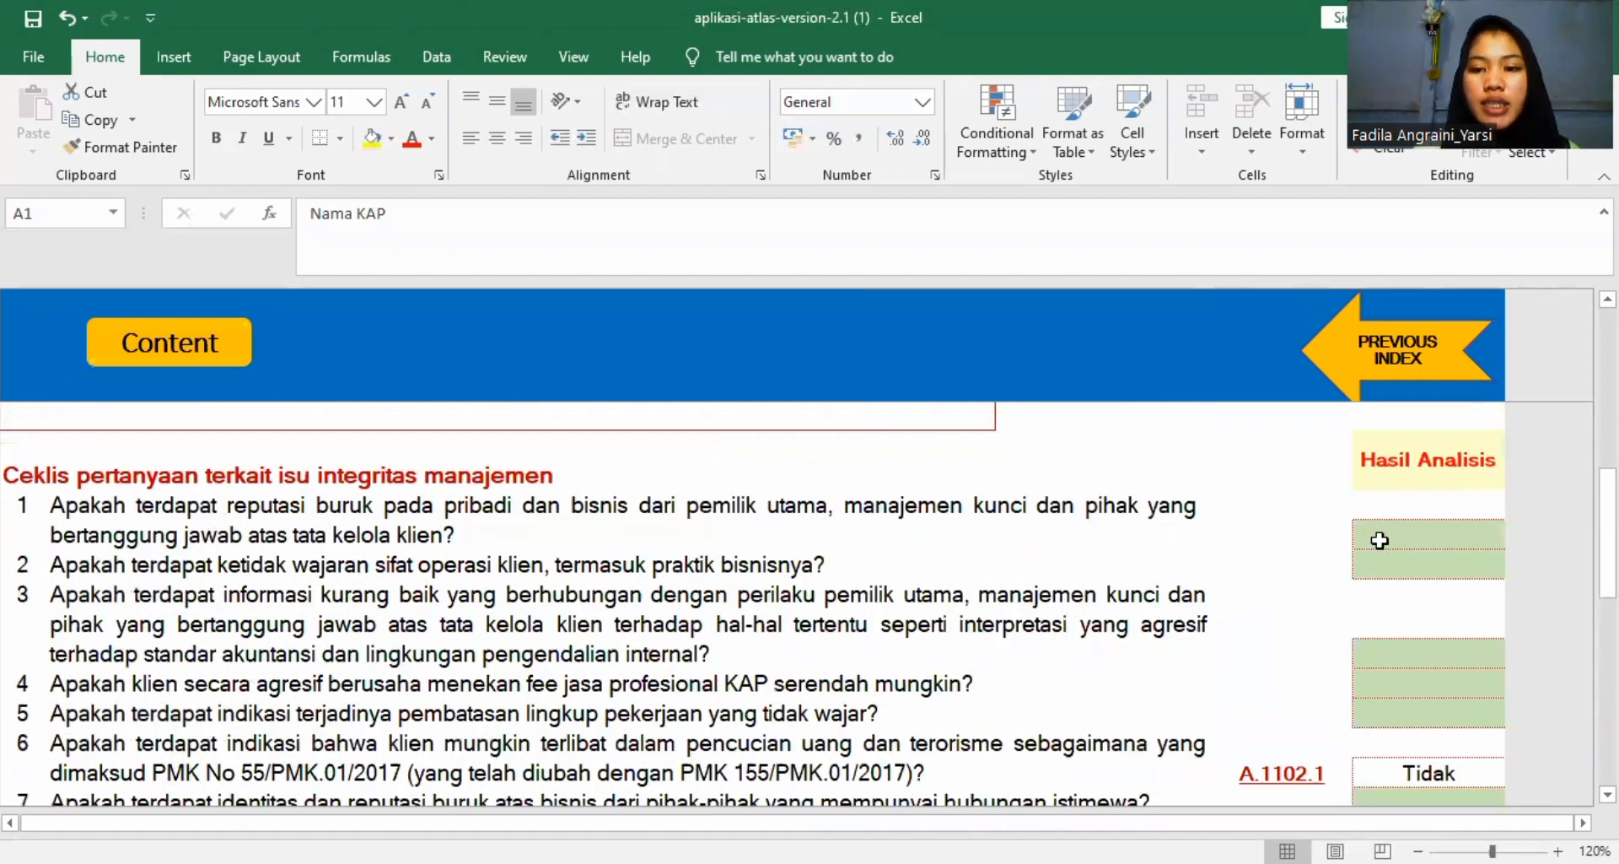
# Set the Hasil Analisis answers for A1102 questions 1, on bad reputation, and 2, on the irregular nature of the client's operations, to Tidak.
pyautogui.click(1404, 539)
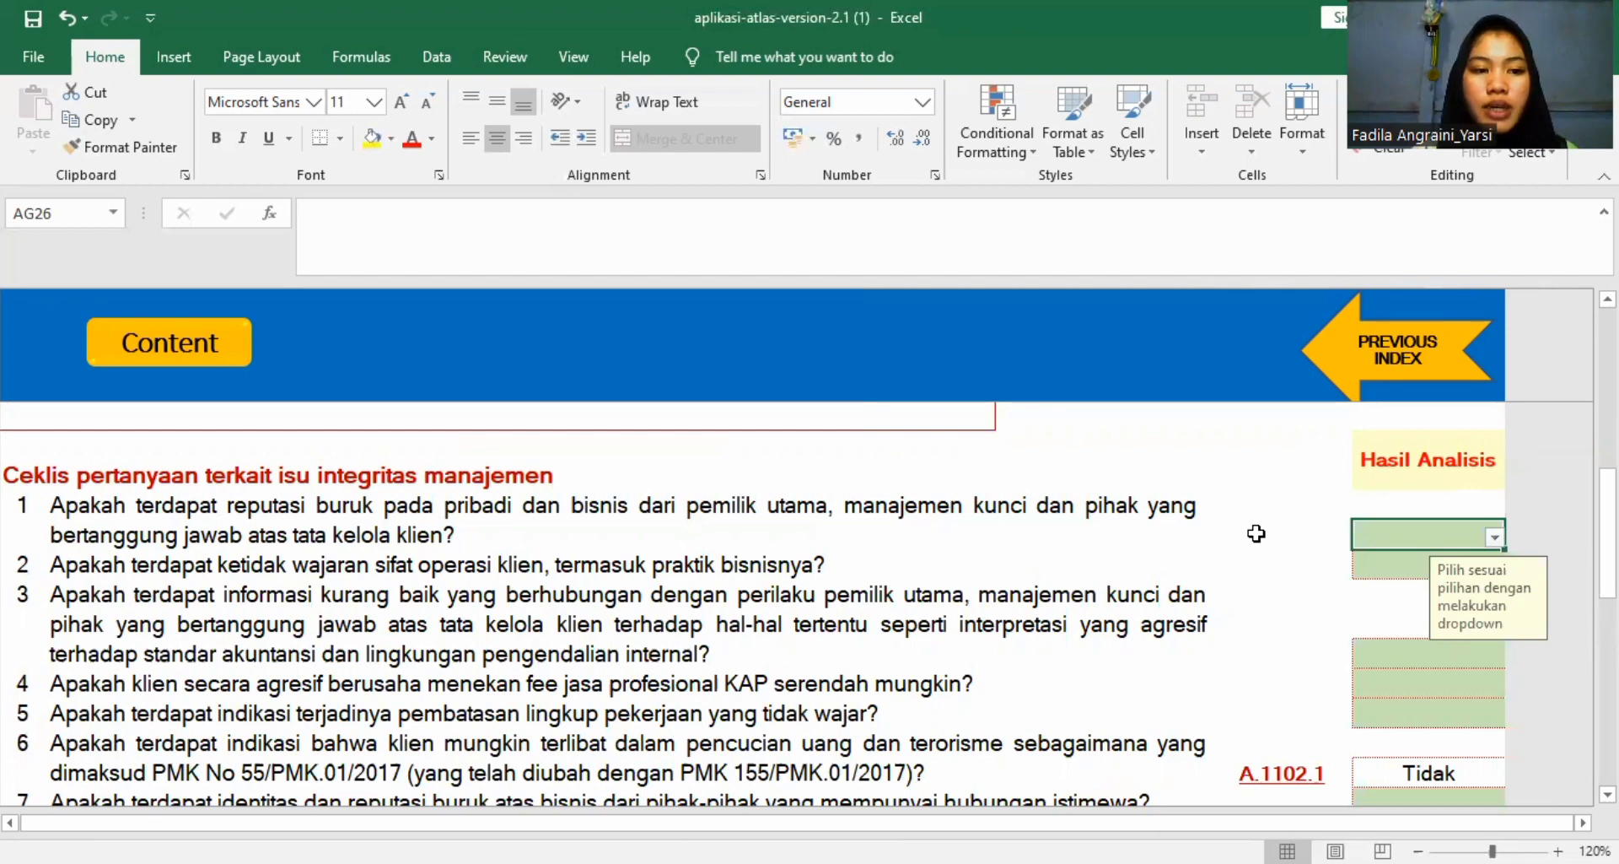
pyautogui.click(1495, 537)
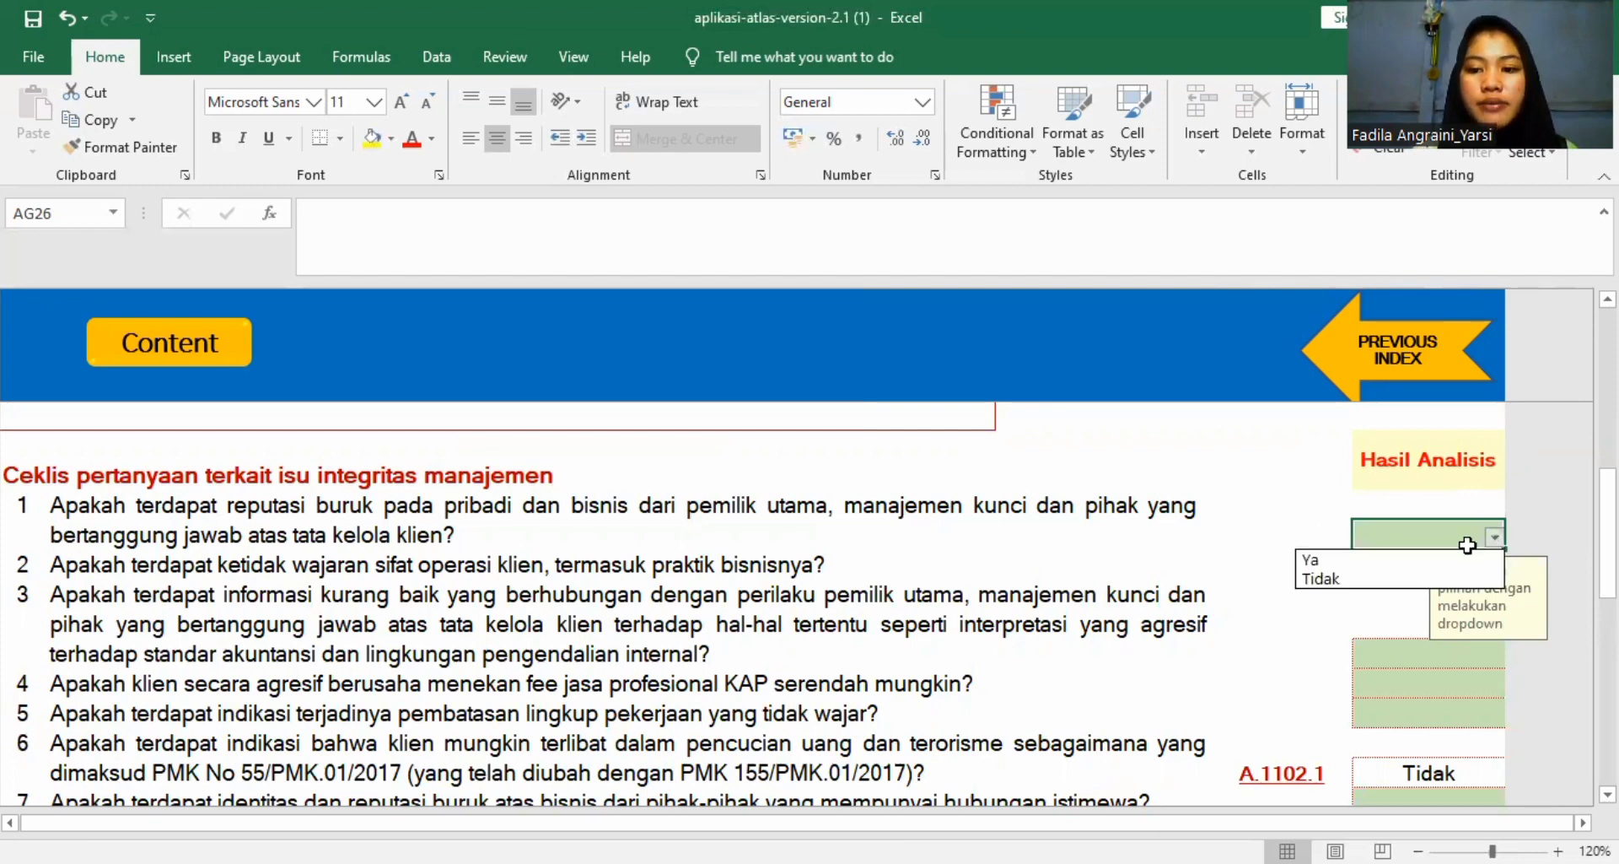
pyautogui.click(1440, 580)
pyautogui.click(1433, 565)
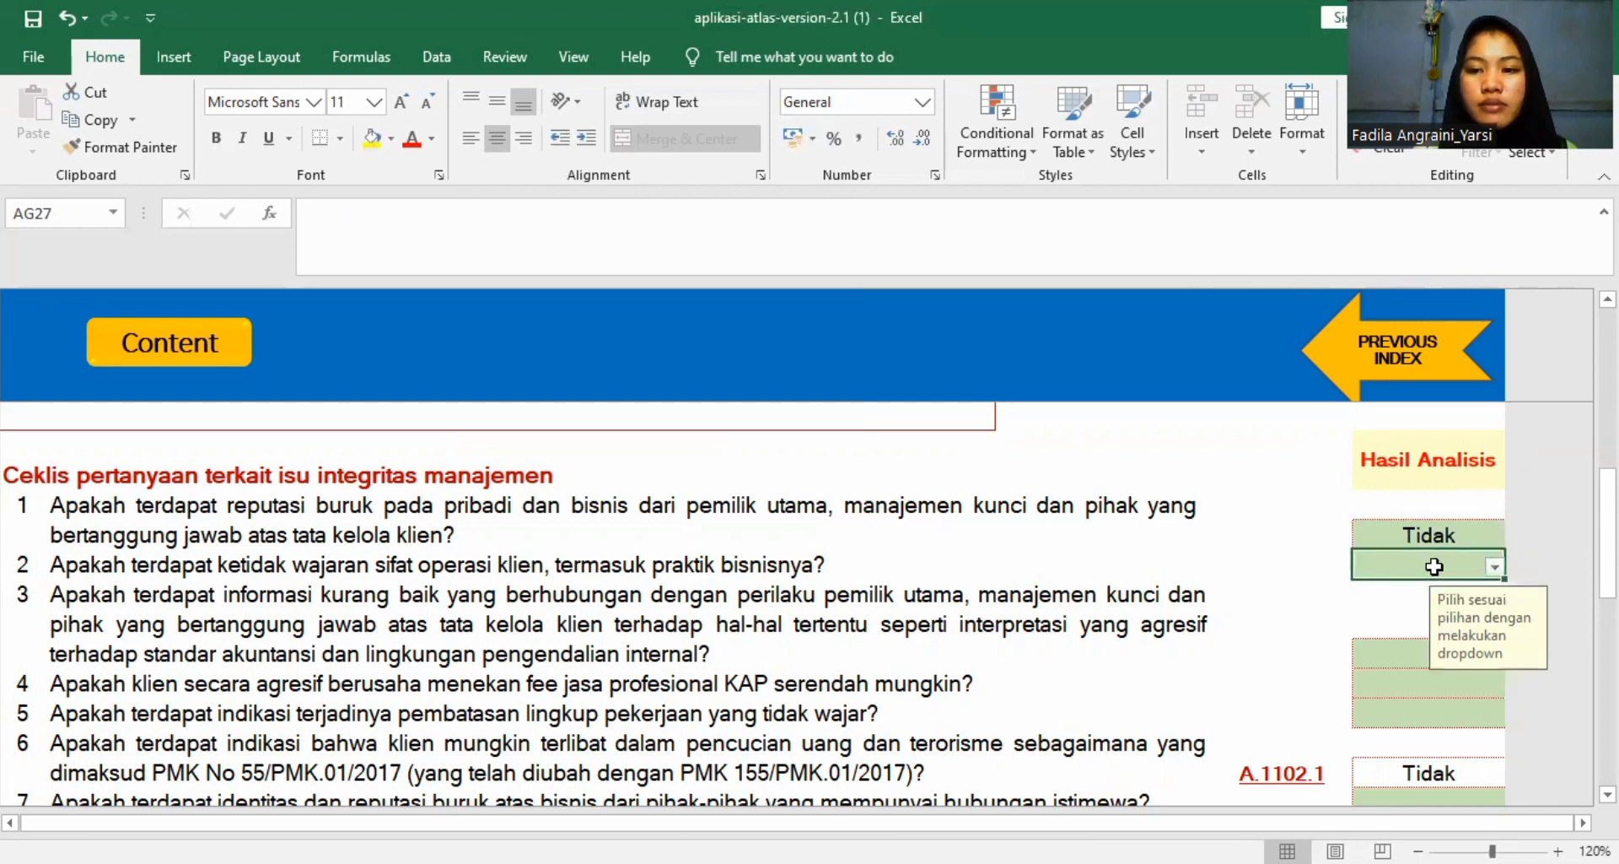
pyautogui.click(1502, 563)
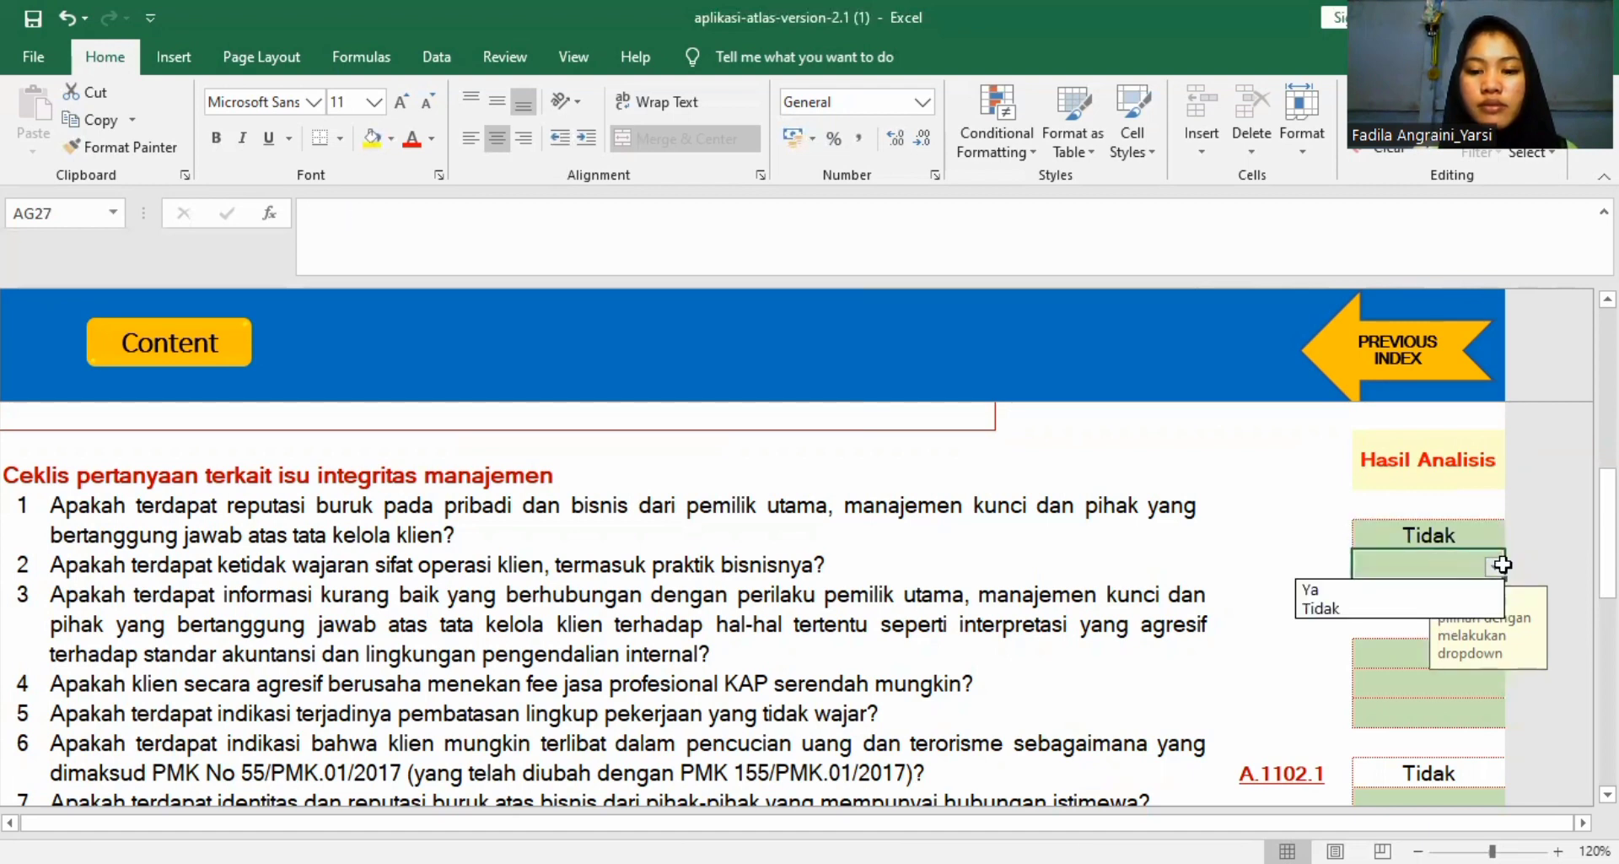
pyautogui.click(1413, 607)
# Set the answers for A1102 questions 3, on unfavourable owner and management behaviour, and 4, on pressing down the KAP fee, to Tidak.
pyautogui.click(1404, 650)
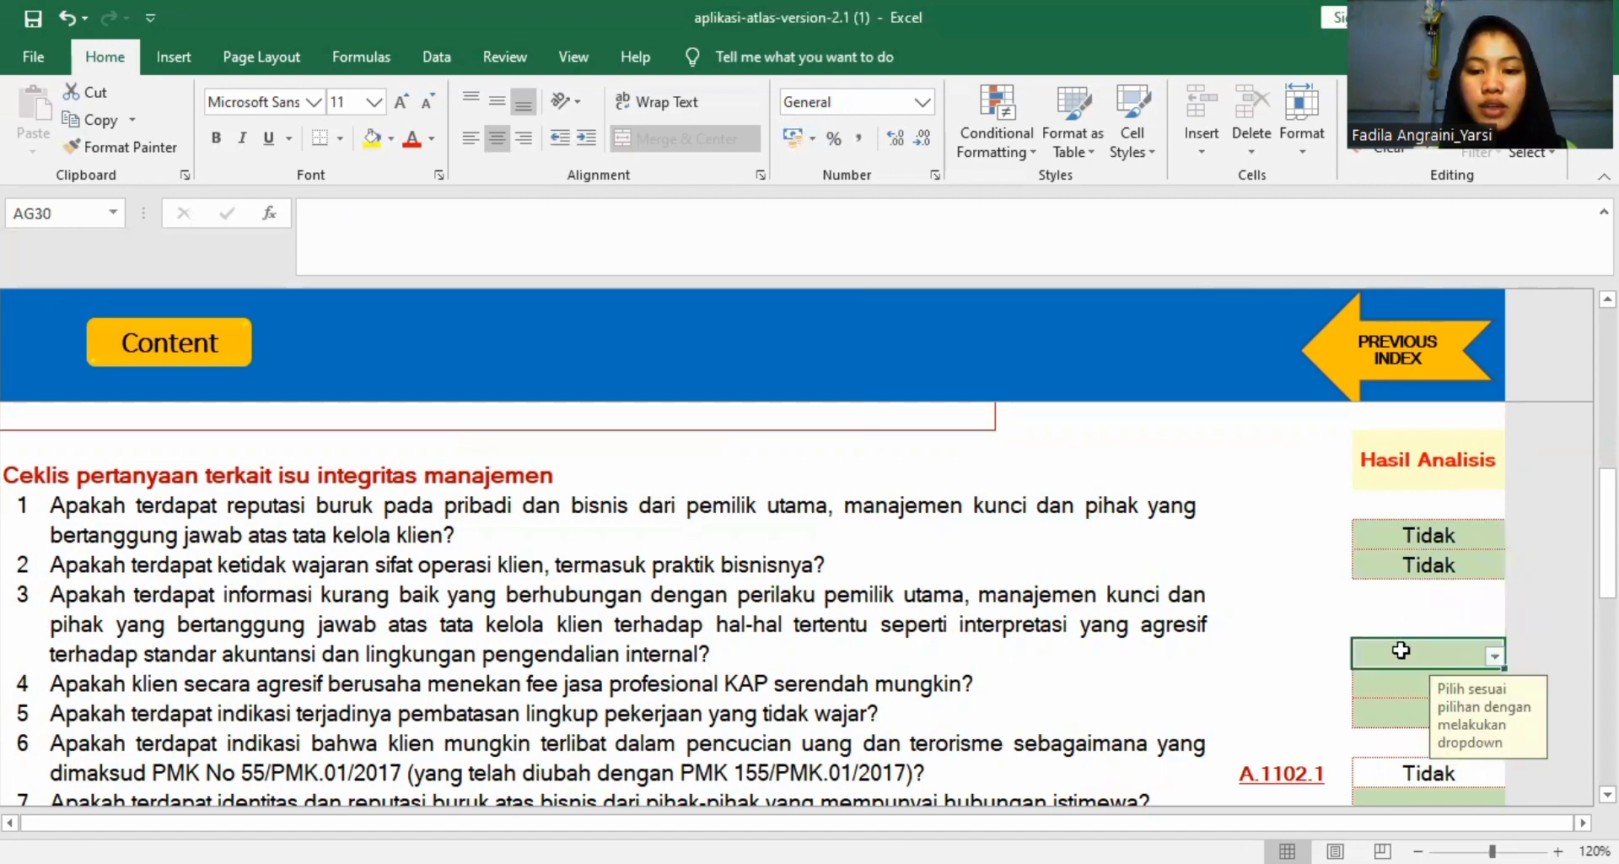
pyautogui.click(1497, 658)
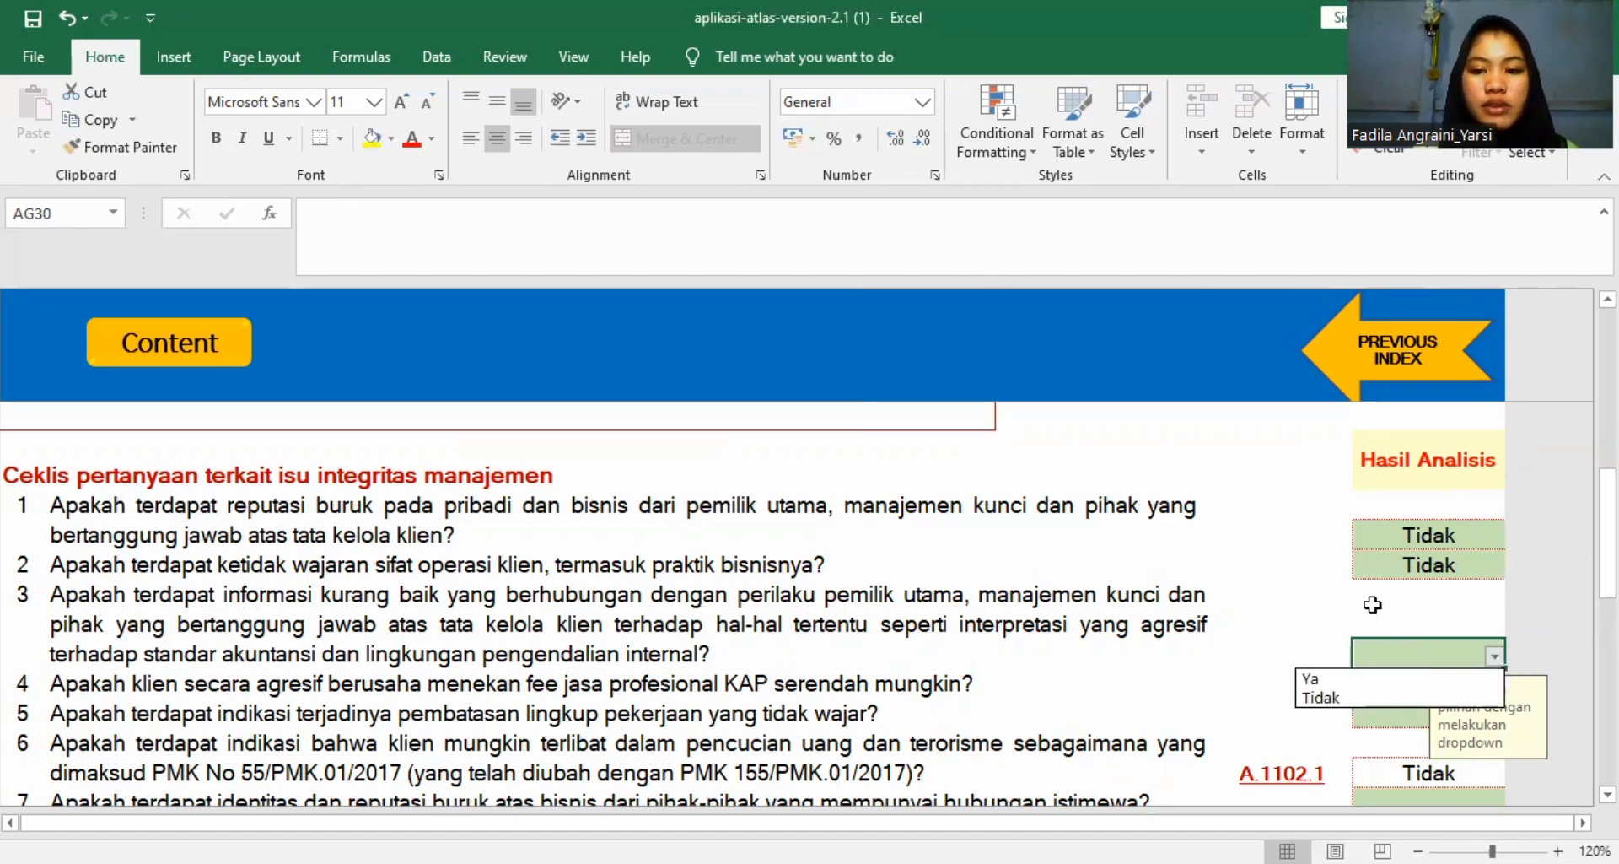
pyautogui.click(1344, 697)
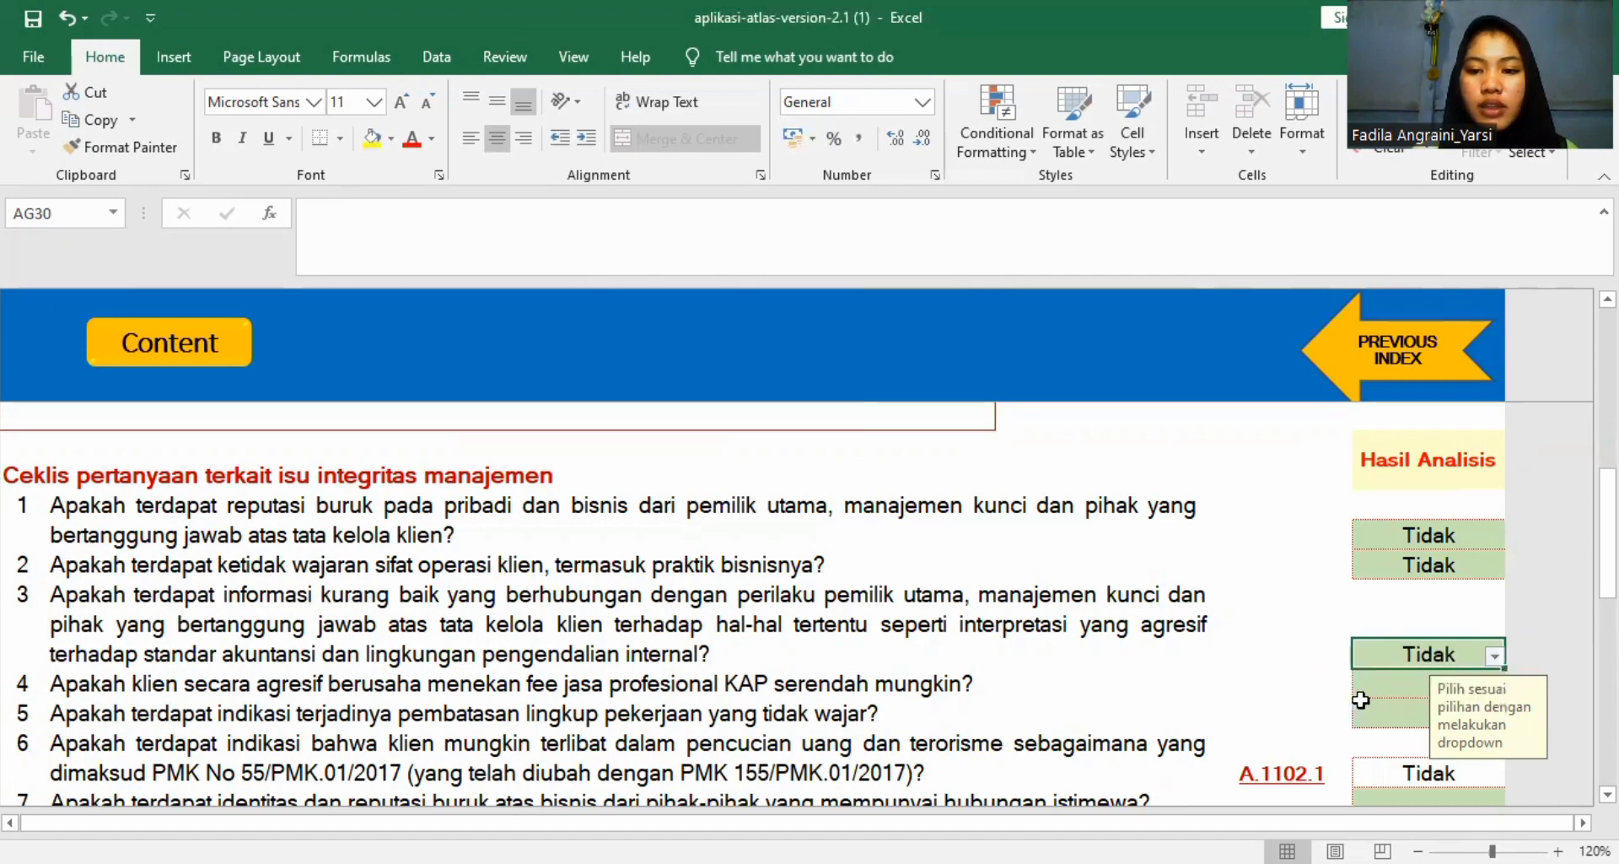
pyautogui.click(1375, 690)
pyautogui.scroll(-1, 1336, 651)
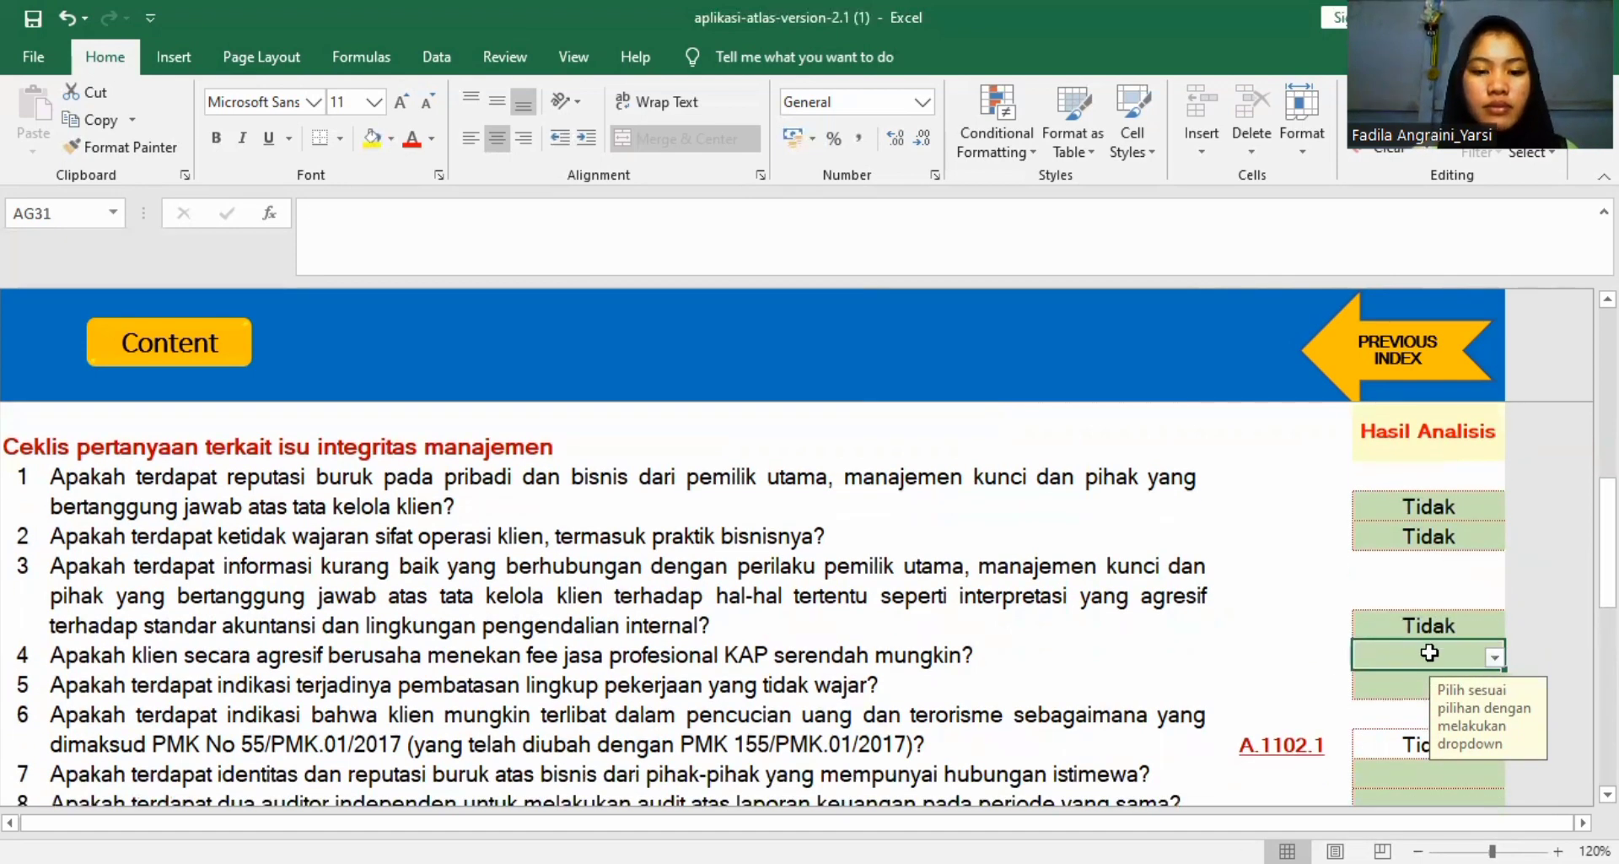
pyautogui.click(1495, 658)
pyautogui.click(1434, 699)
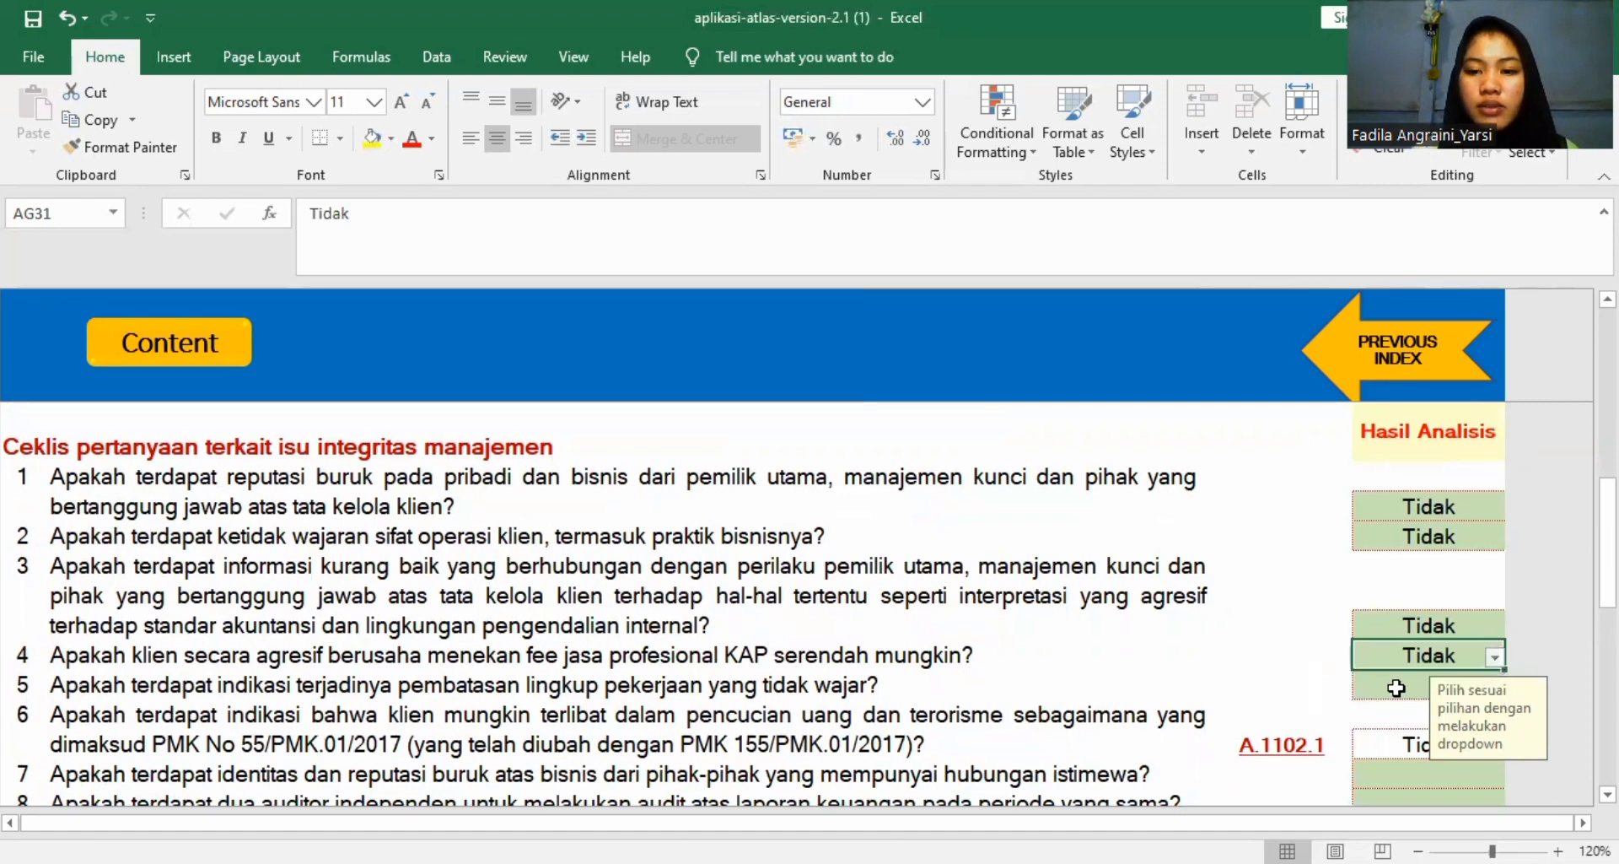
# Set the Hasil Analisis answers for A1102 questions 5, on unreasonable scope restrictions, and 7, on bad reputation of related parties, to Tidak.
pyautogui.click(1434, 685)
pyautogui.click(1495, 687)
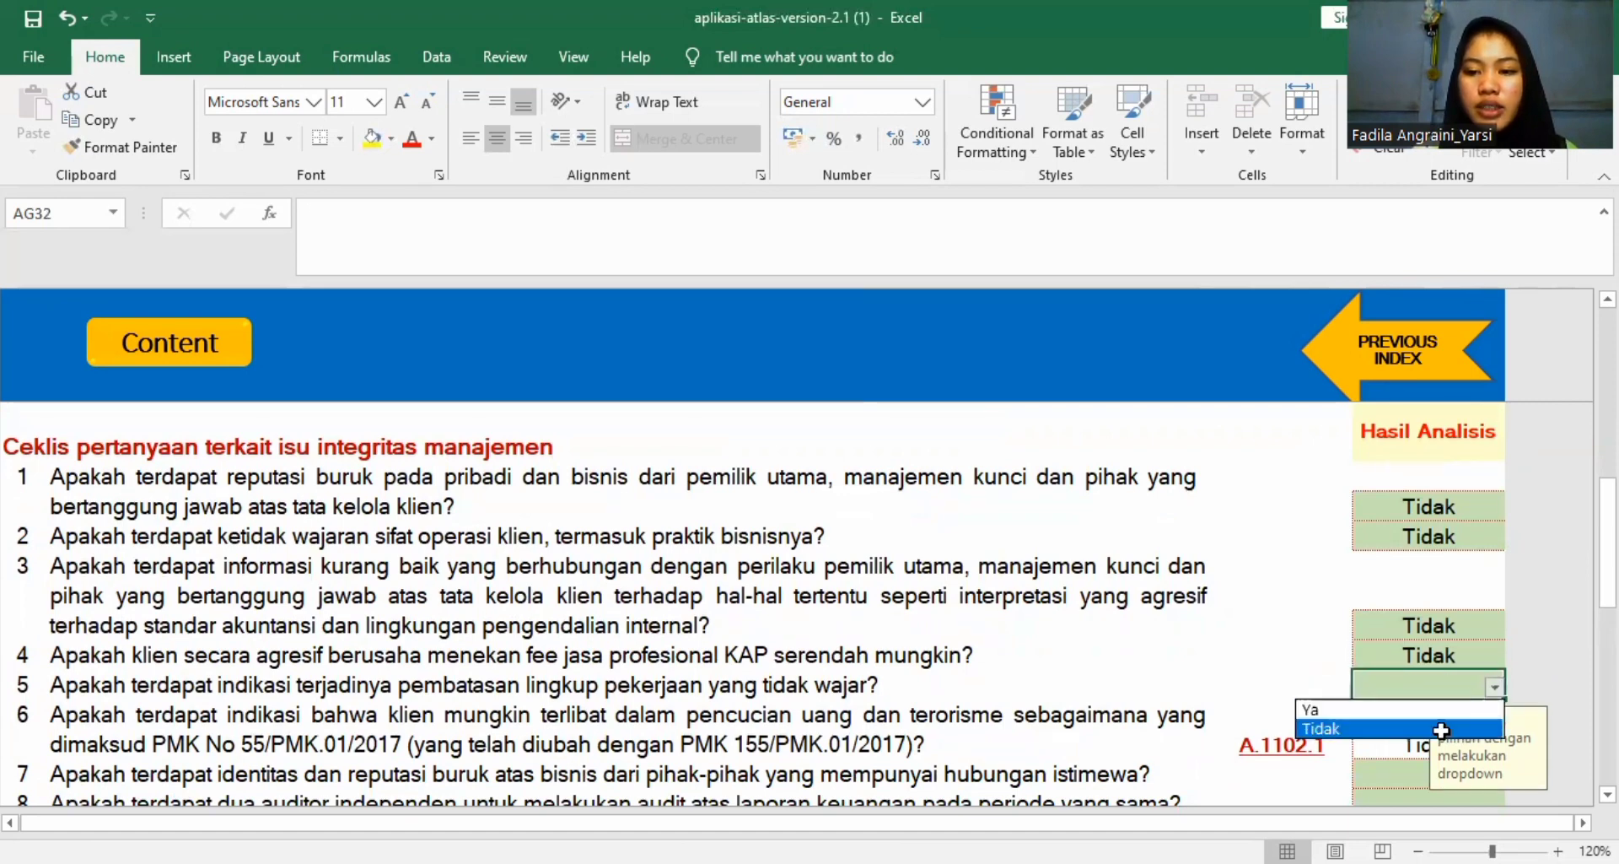
pyautogui.click(1404, 730)
pyautogui.click(1405, 783)
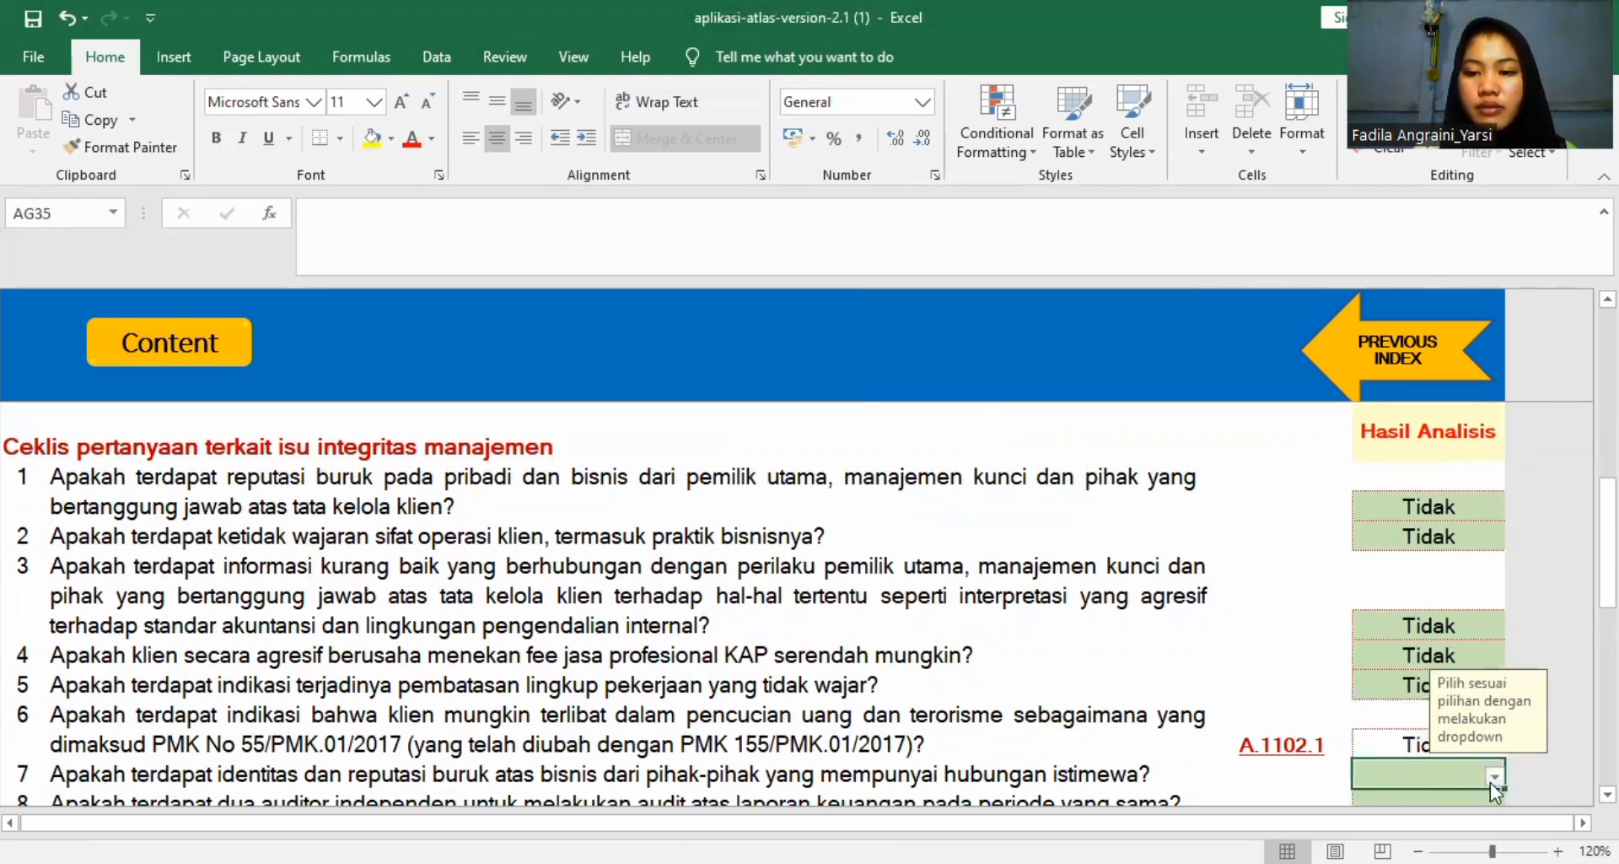
pyautogui.click(1495, 780)
pyautogui.click(1451, 817)
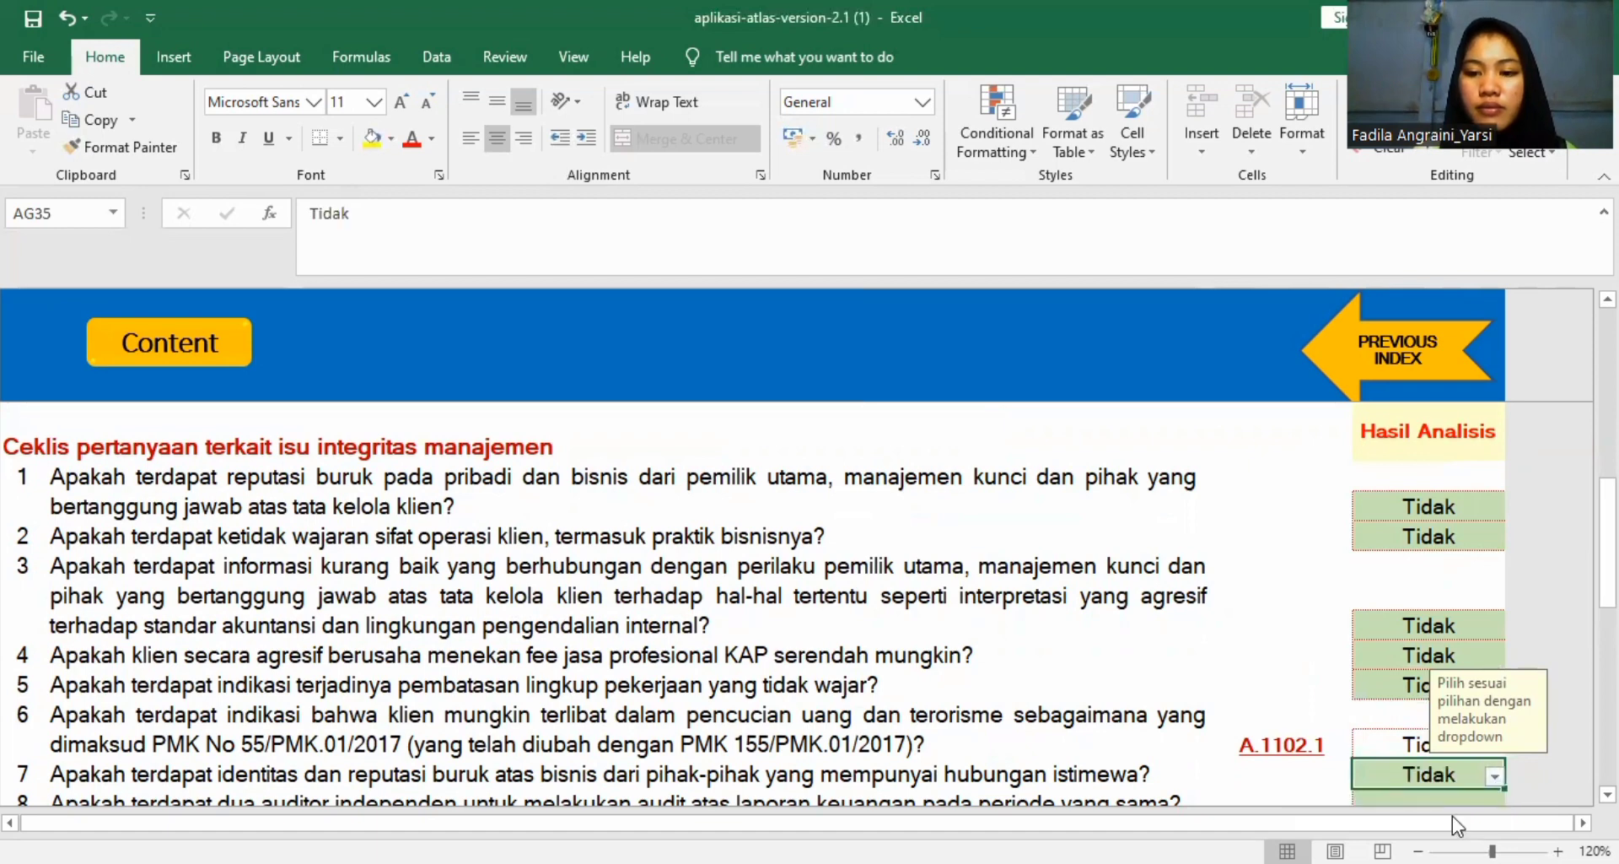
# Set the answers for A1102 questions 8, on two independent auditors, and 9, on unreasonable appointment and replacement of the previous KAP, to Tidak.
pyautogui.scroll(-2, 1467, 675)
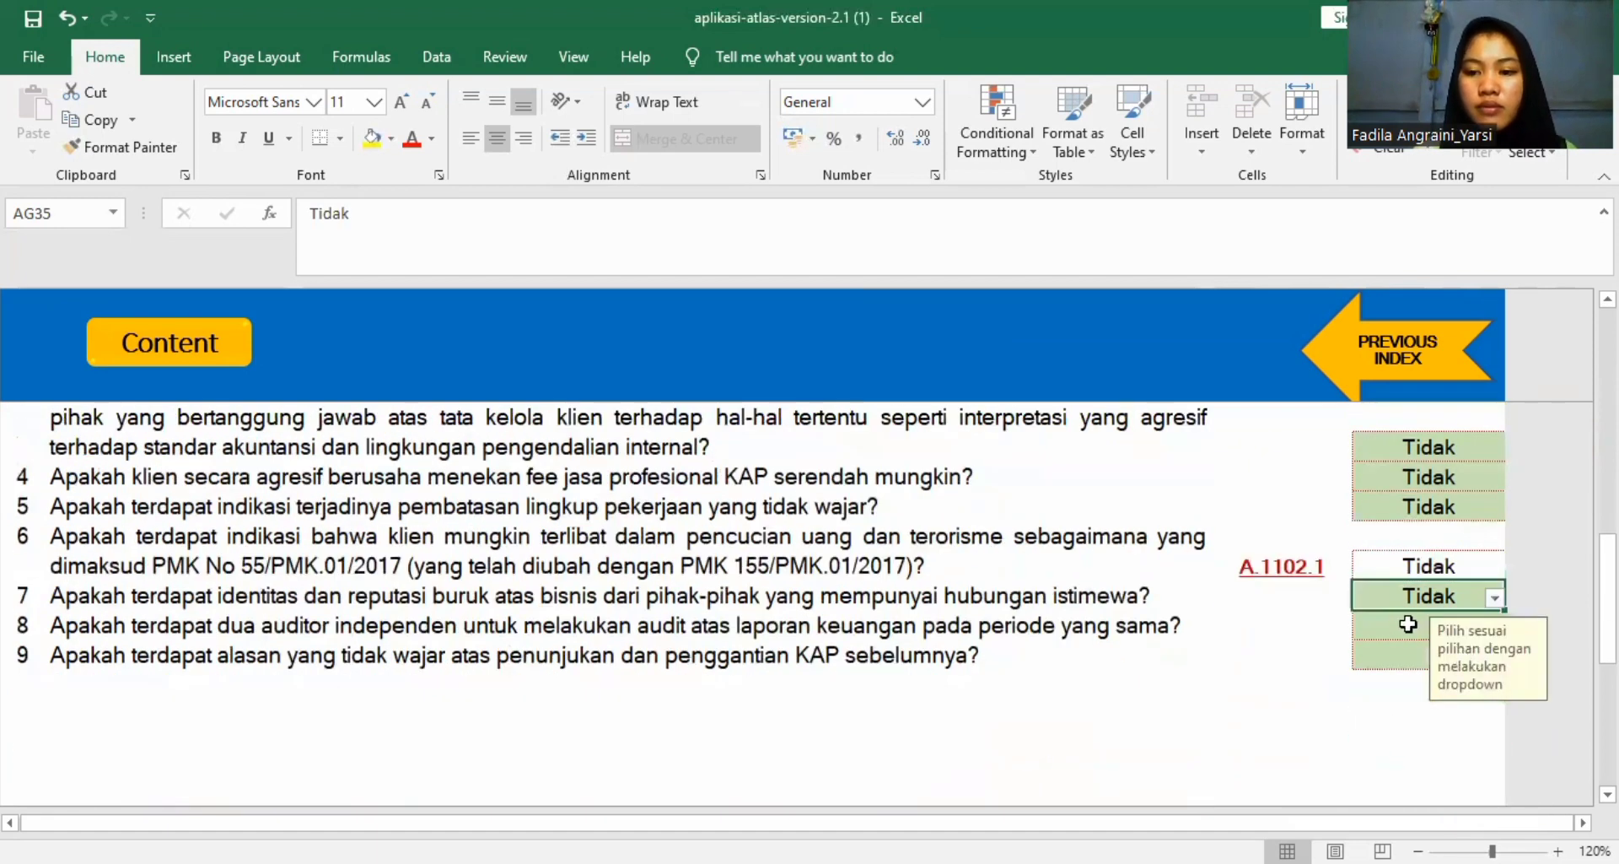
pyautogui.click(1488, 627)
pyautogui.click(1495, 628)
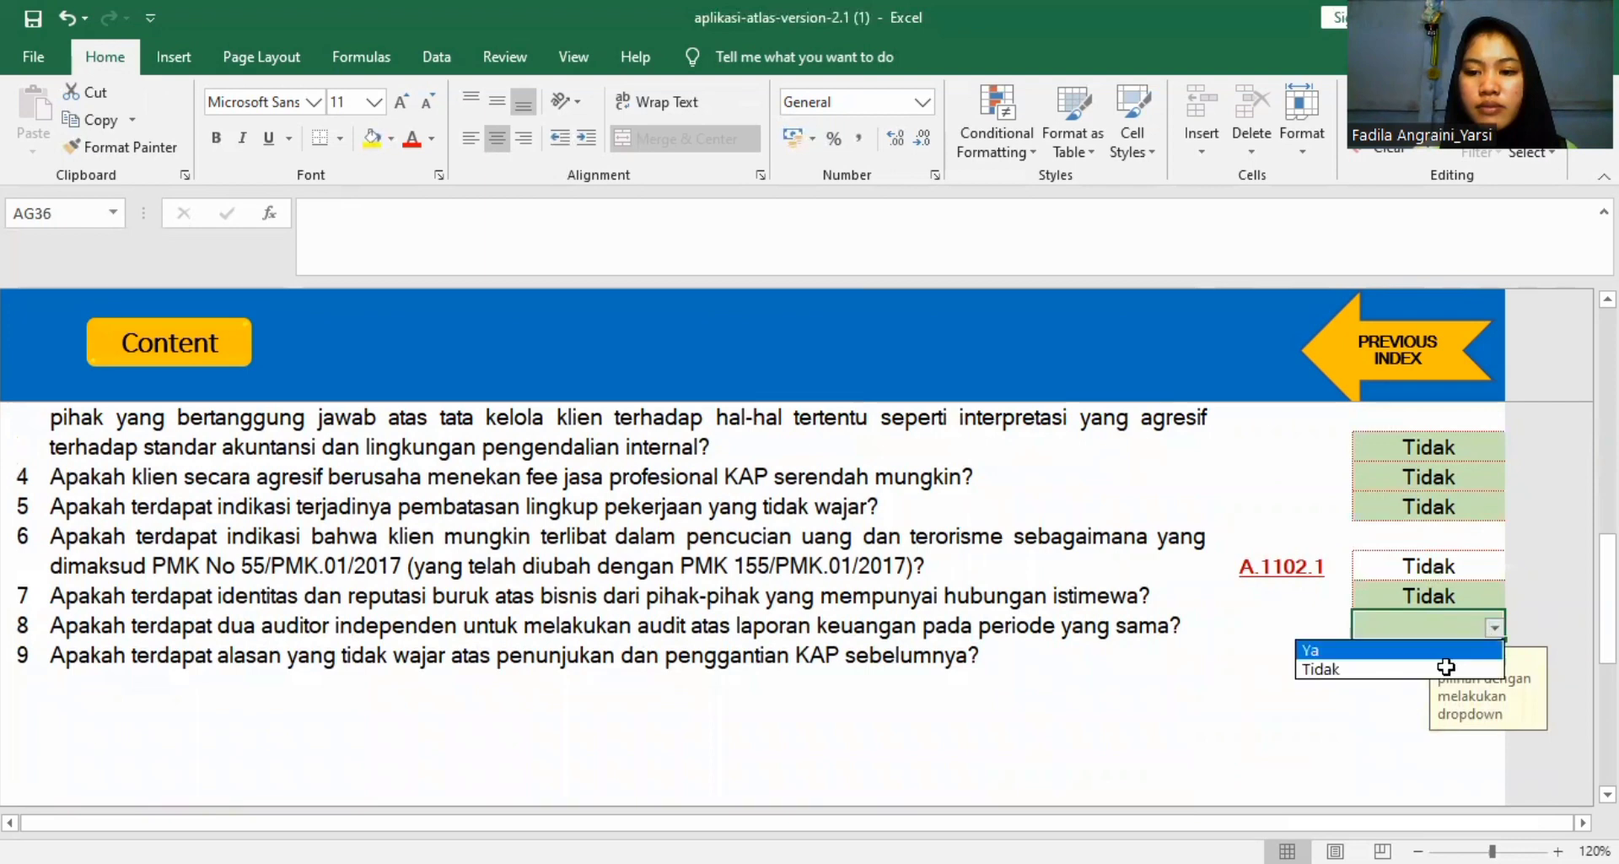
pyautogui.click(1472, 668)
pyautogui.click(1477, 670)
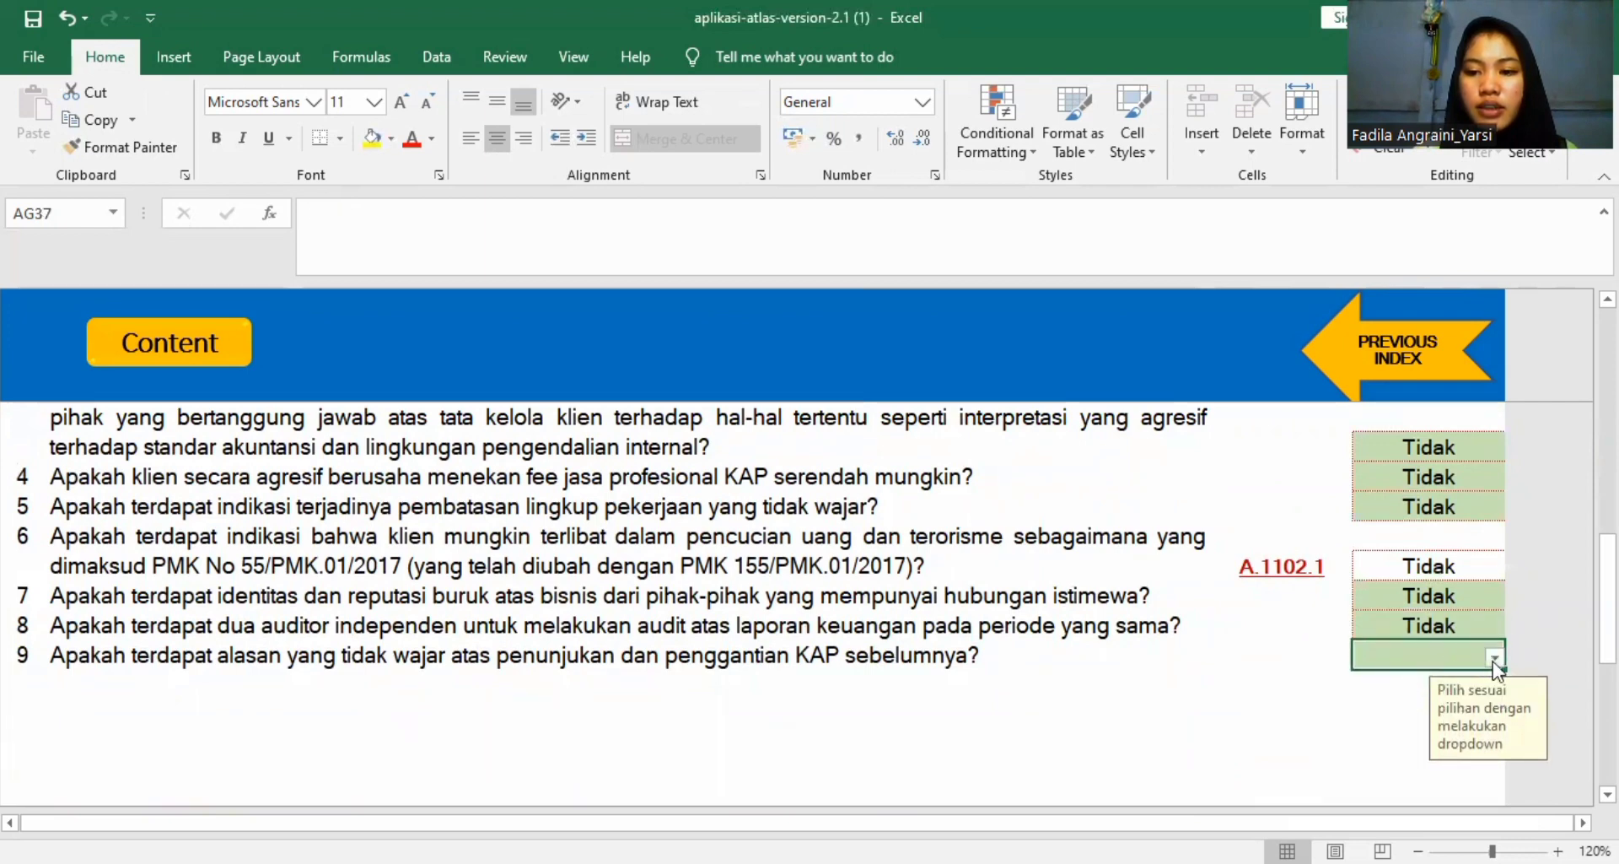
pyautogui.click(1494, 658)
pyautogui.click(1444, 696)
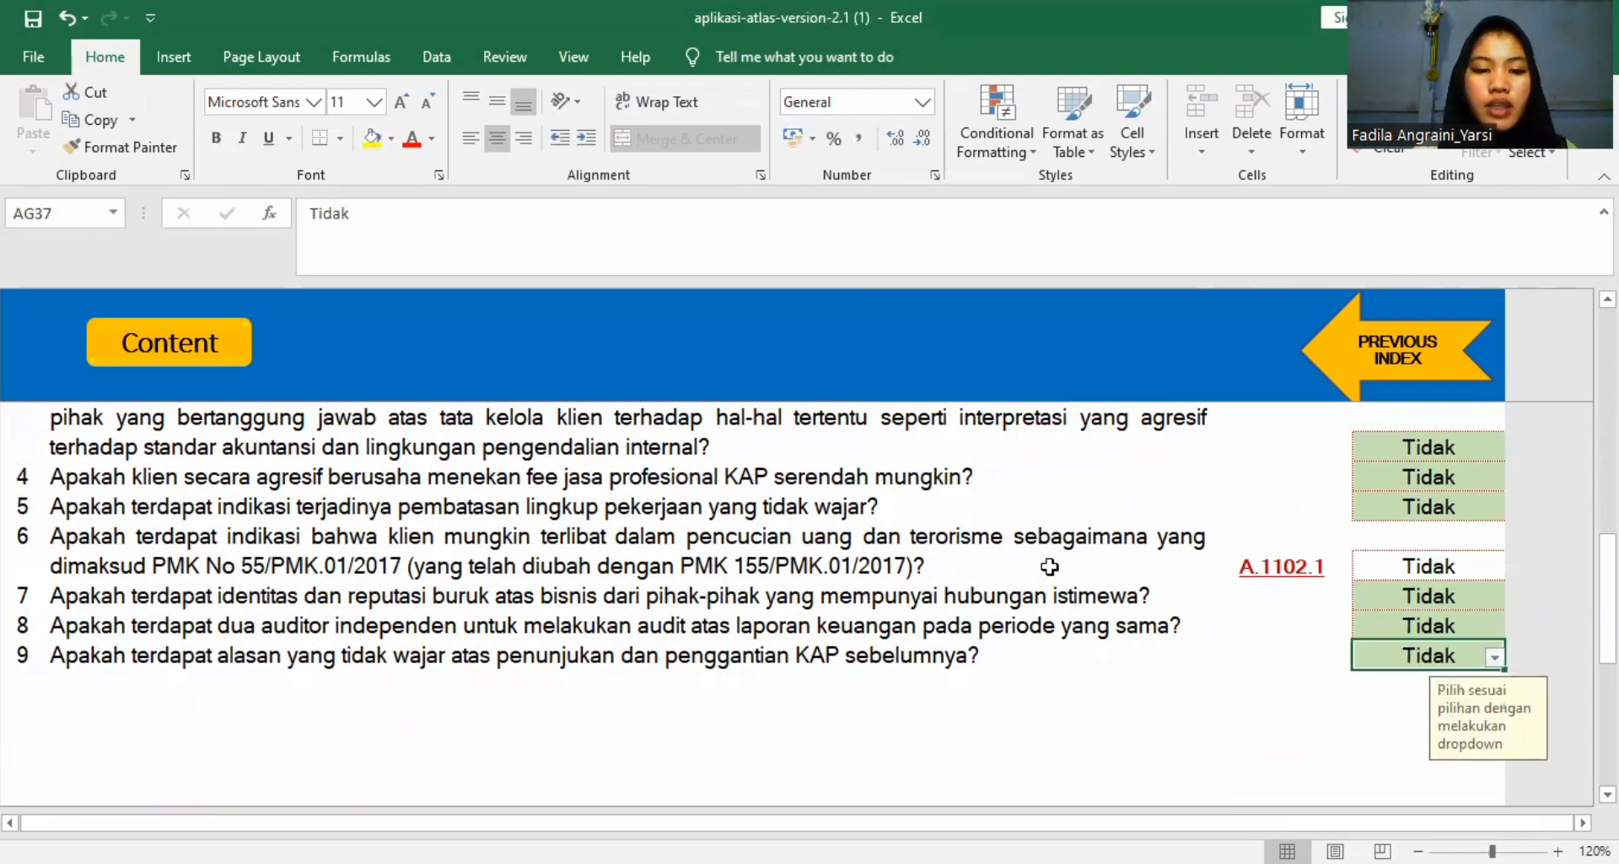
# Check the Status KKP of A1102, return to worksheet A110 and check the Hasil Analisis for Integritas manajemen.
pyautogui.scroll(-5, 1049, 566)
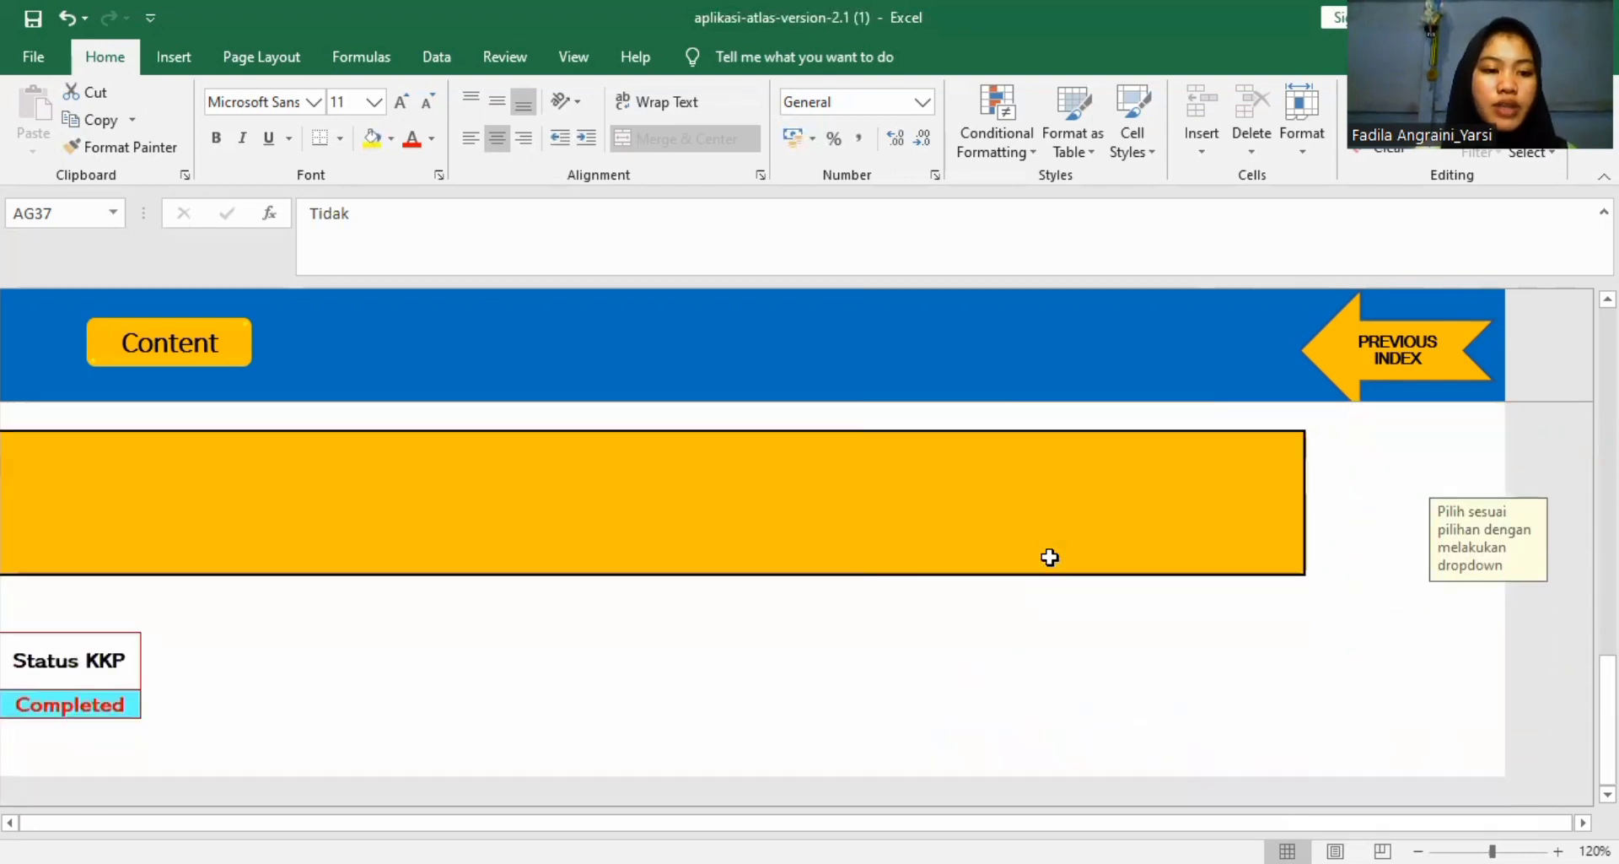
pyautogui.scroll(3, 1049, 556)
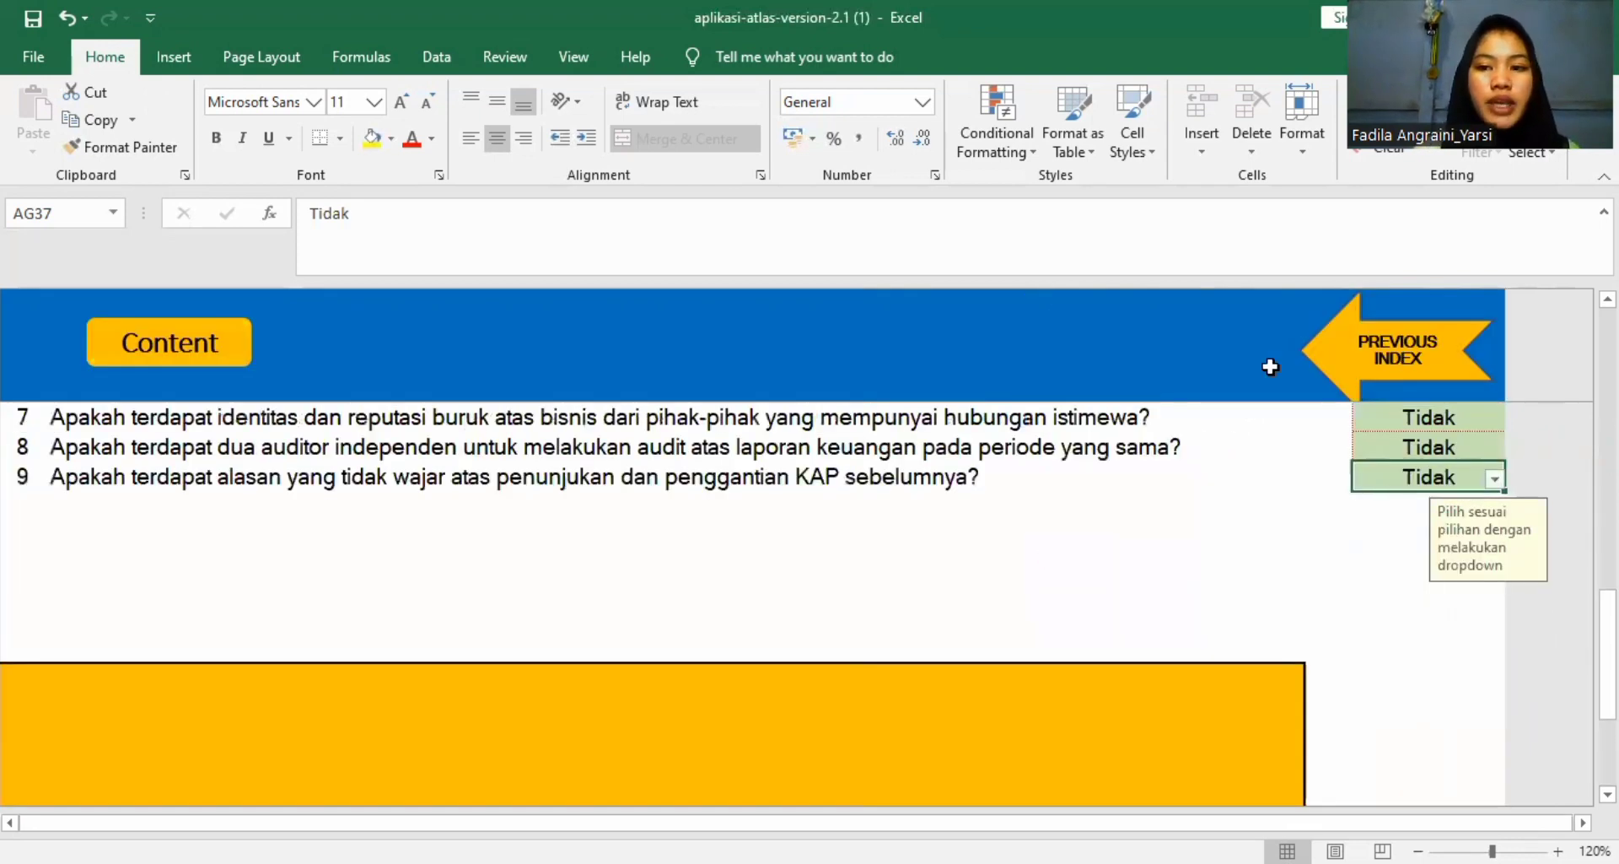
pyautogui.click(1410, 357)
pyautogui.scroll(-4, 1388, 580)
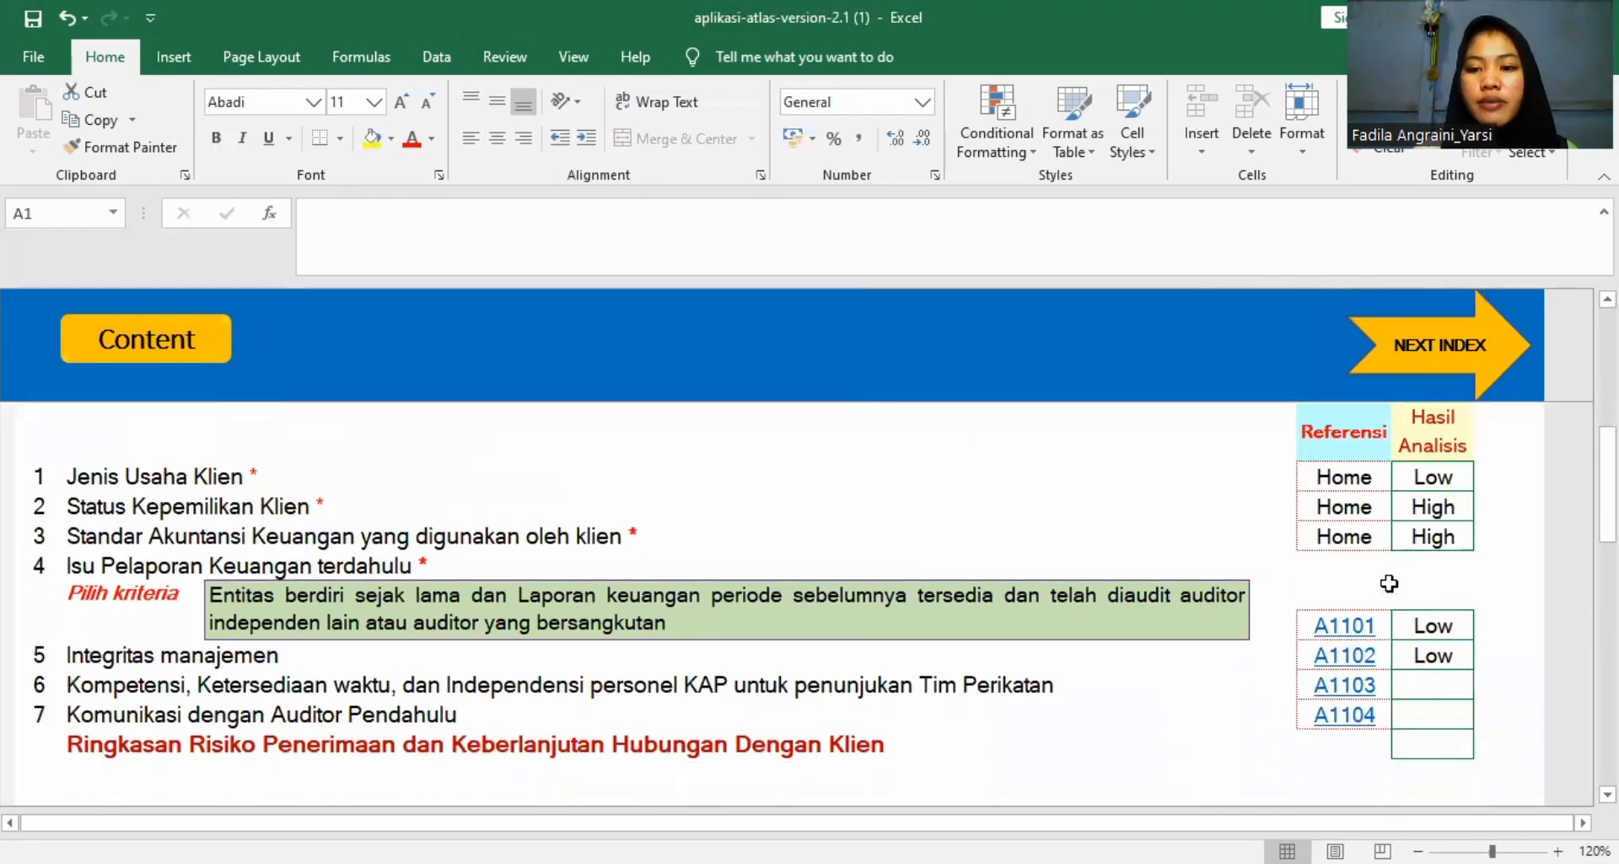
# Open the referenced worksheet A1103 and review its Daftar Personel KAP and Analisis Kompetensi Personel KAP tables.
pyautogui.click(1354, 690)
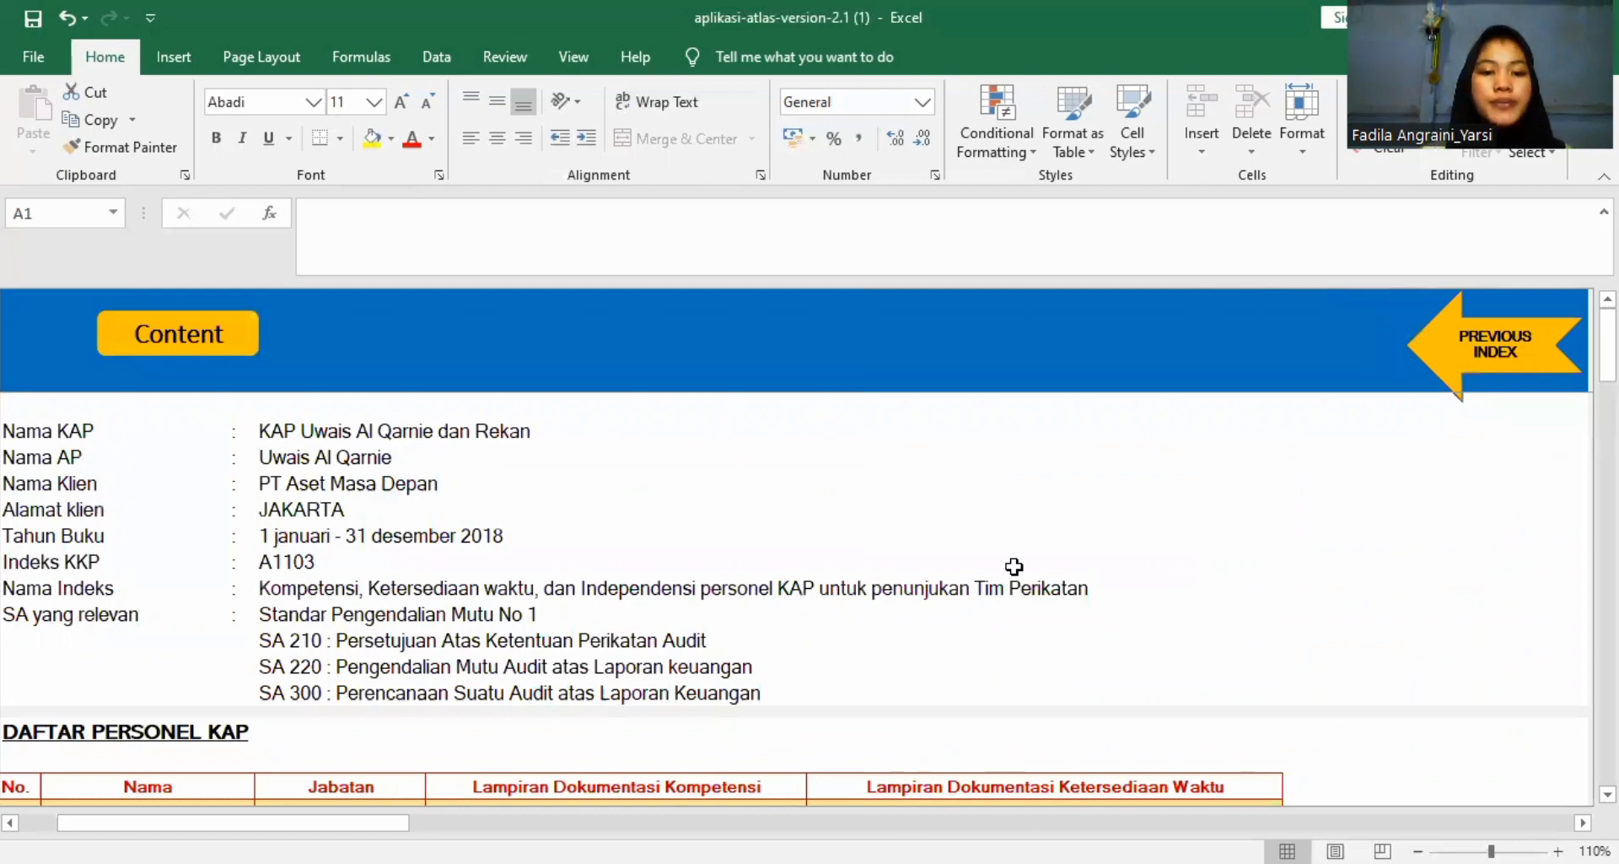
pyautogui.scroll(-1, 1014, 565)
pyautogui.scroll(-3, 1014, 565)
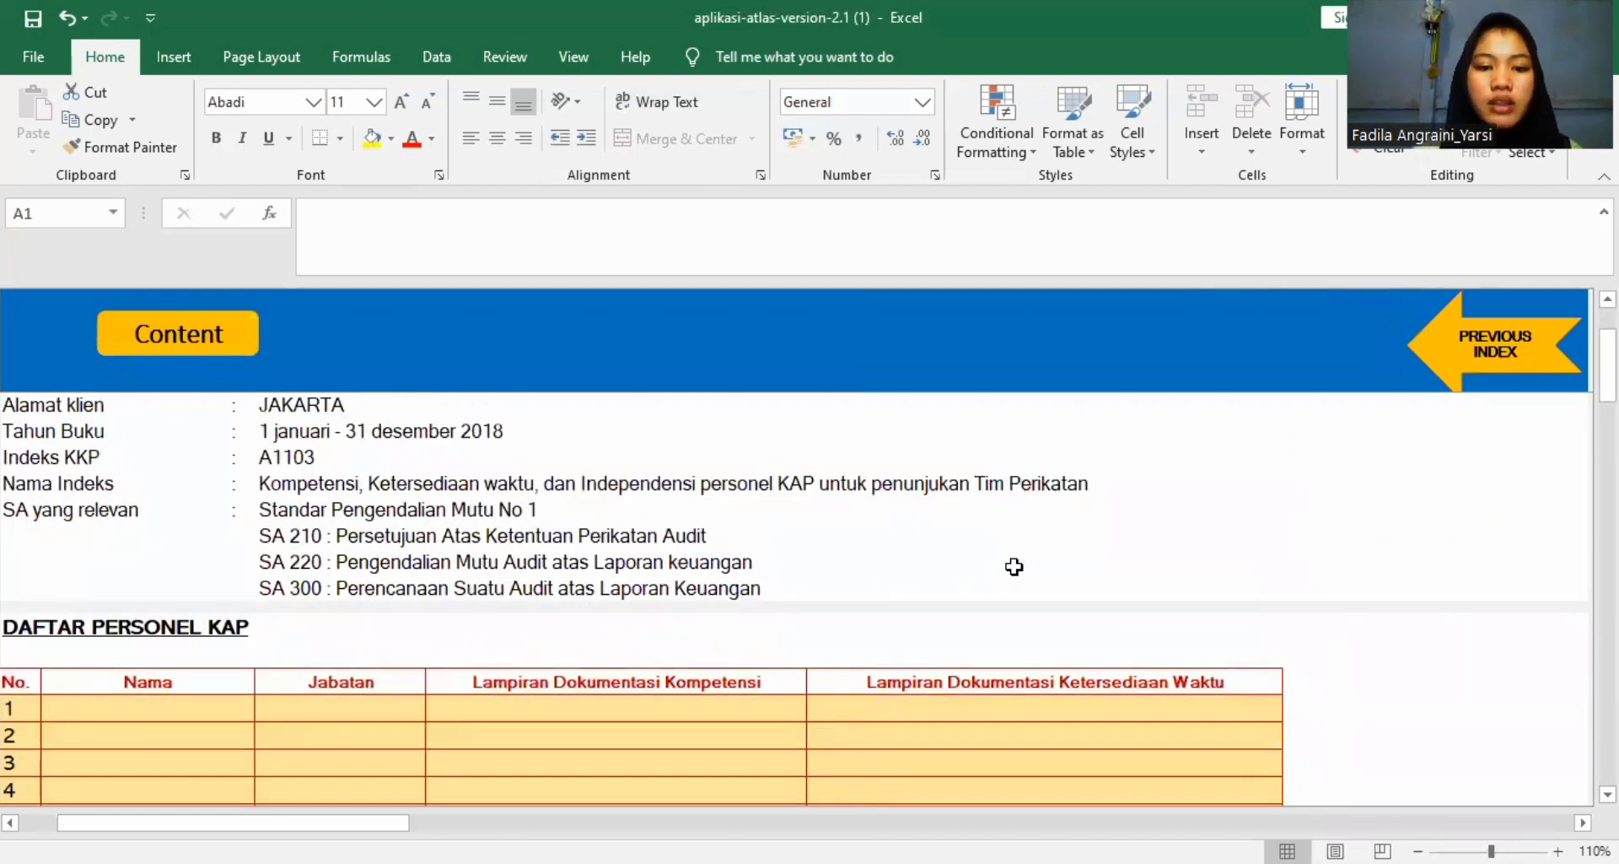
pyautogui.scroll(-3, 1014, 565)
pyautogui.scroll(-5, 1015, 563)
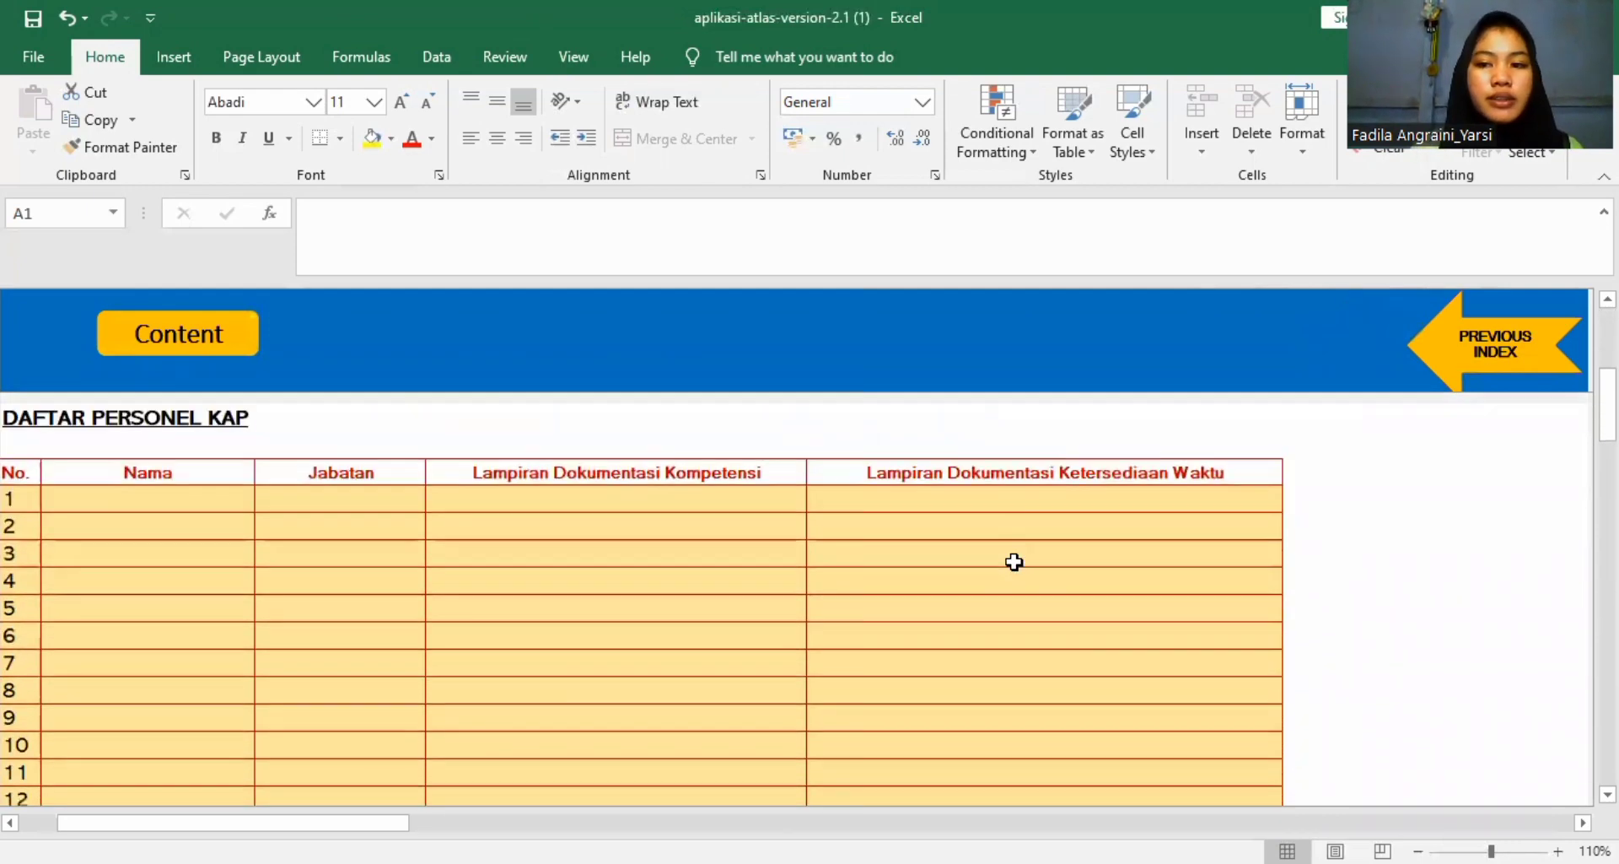
pyautogui.scroll(-5, 1015, 562)
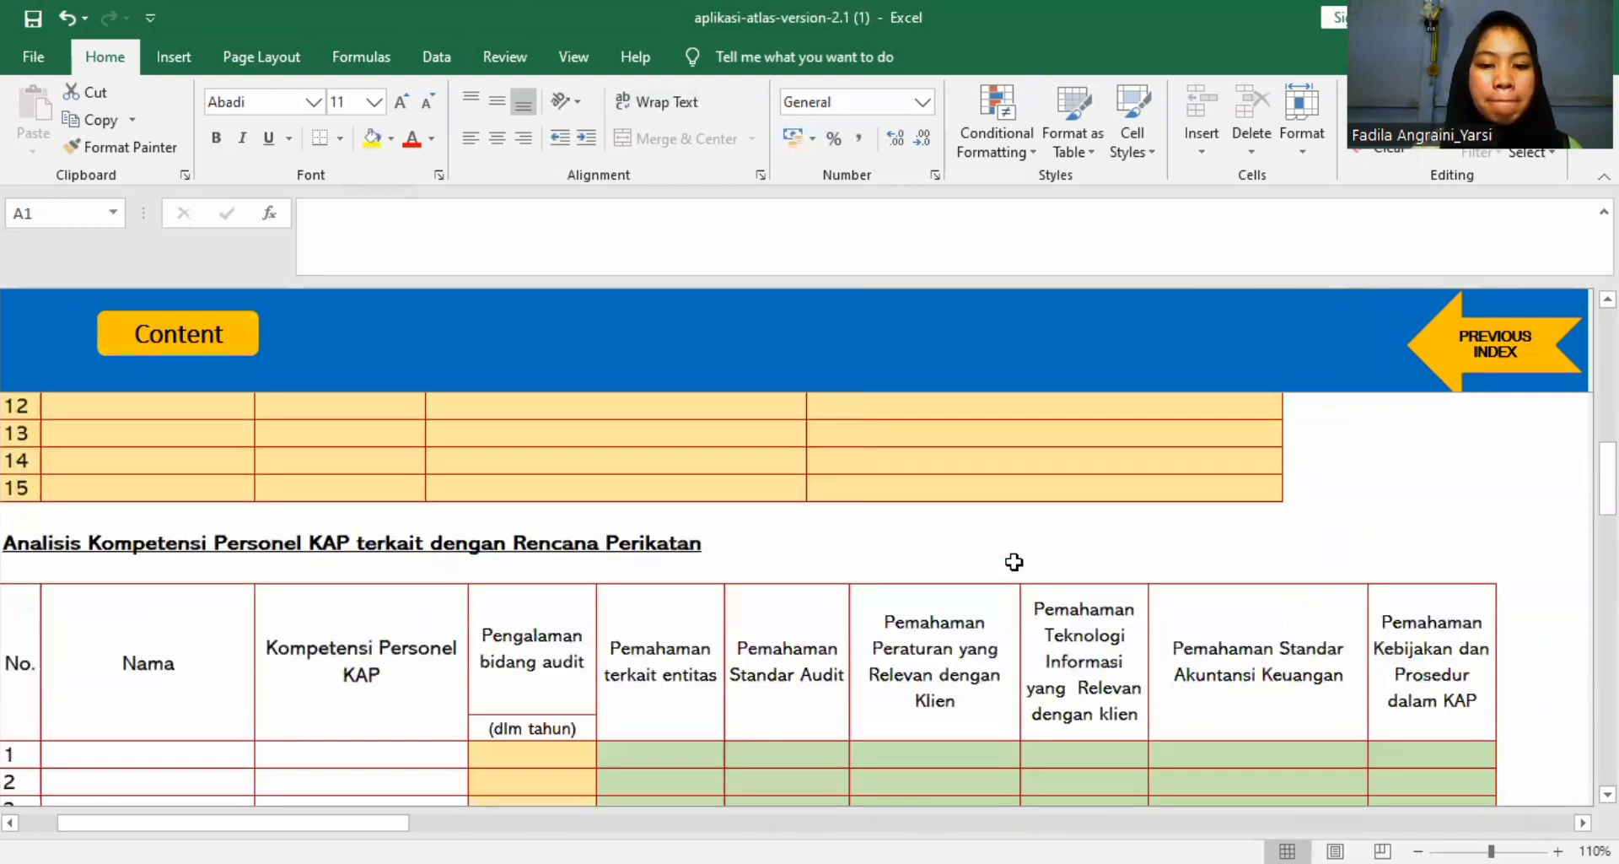
pyautogui.scroll(6, 1014, 562)
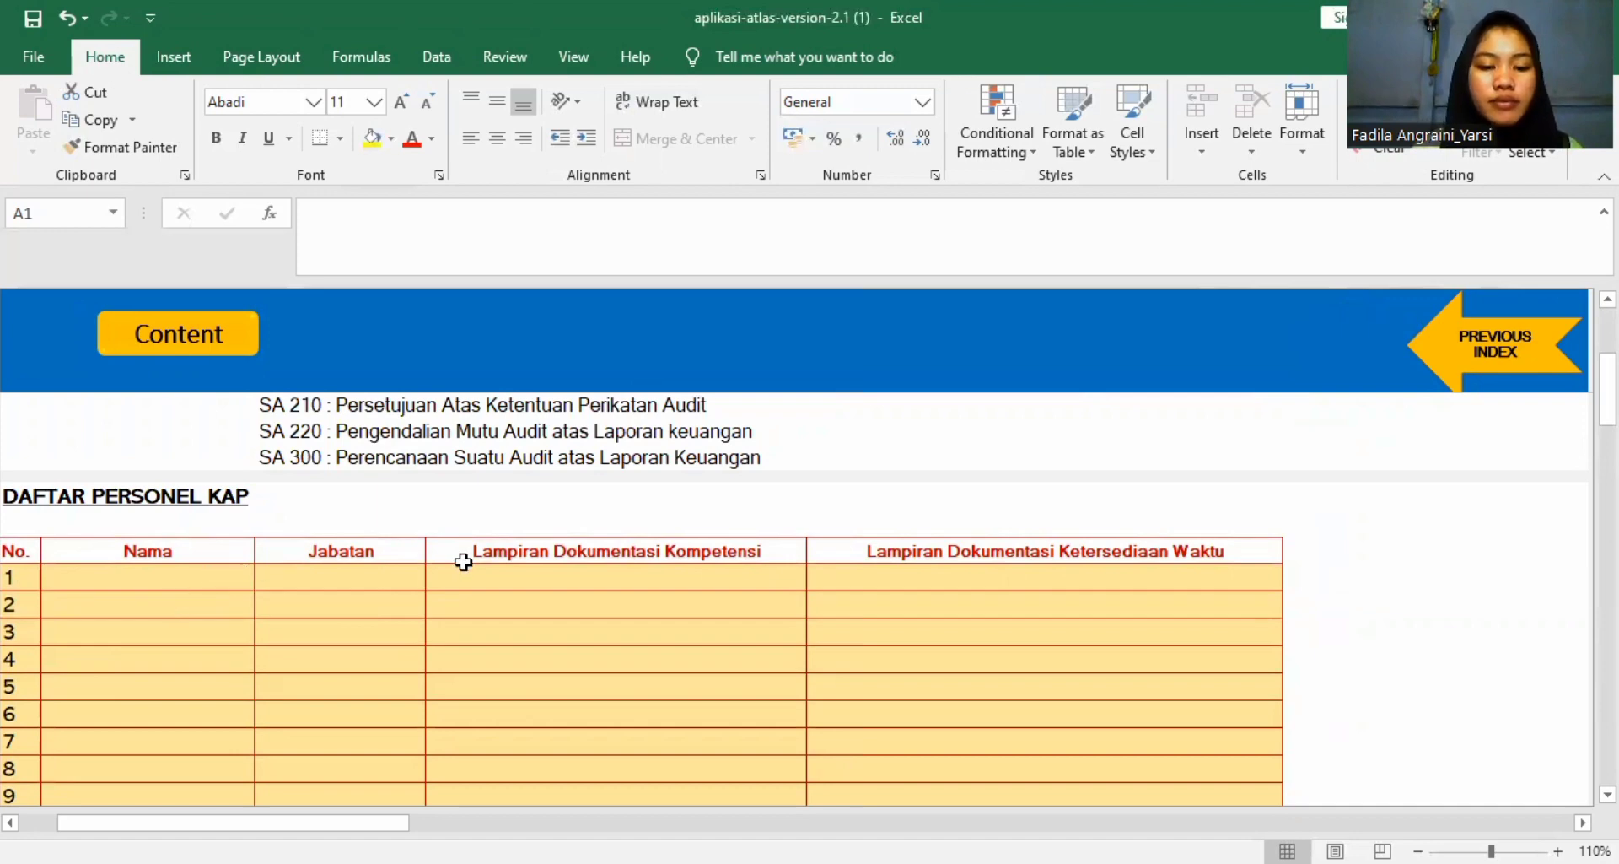
pyautogui.scroll(-1, 565, 571)
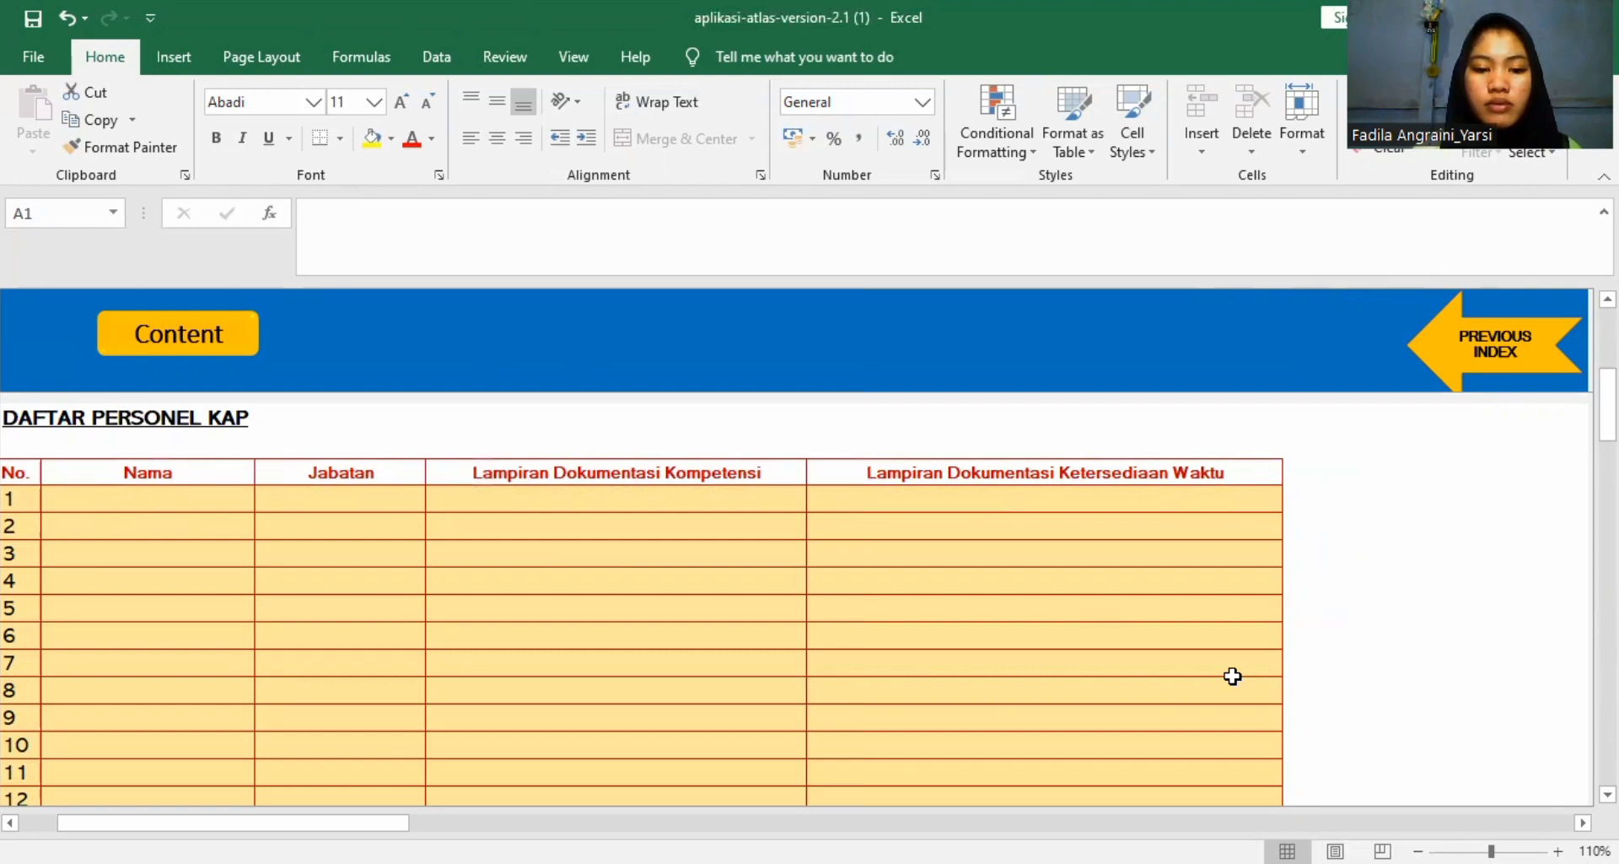
pyautogui.scroll(-1, 1095, 686)
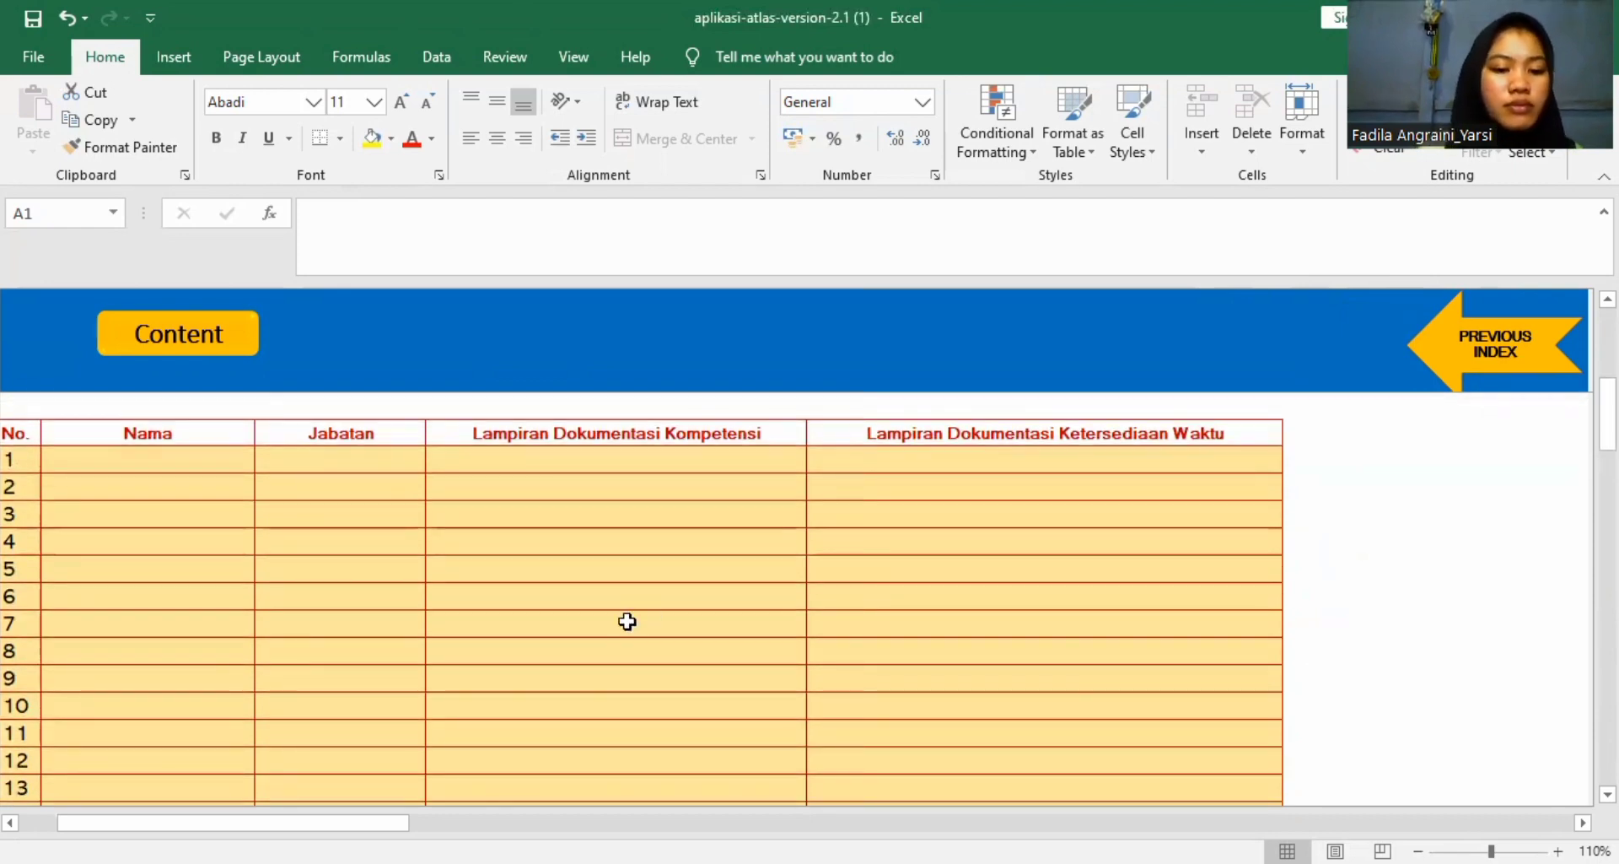
# Fill Daftar Personel KAP with ten personnel names, positions Partner, Manager or Staf, and time availability: Tidak for rows 1–8, Izin Belajar and Cuti for the last two.
pyautogui.click(119, 461)
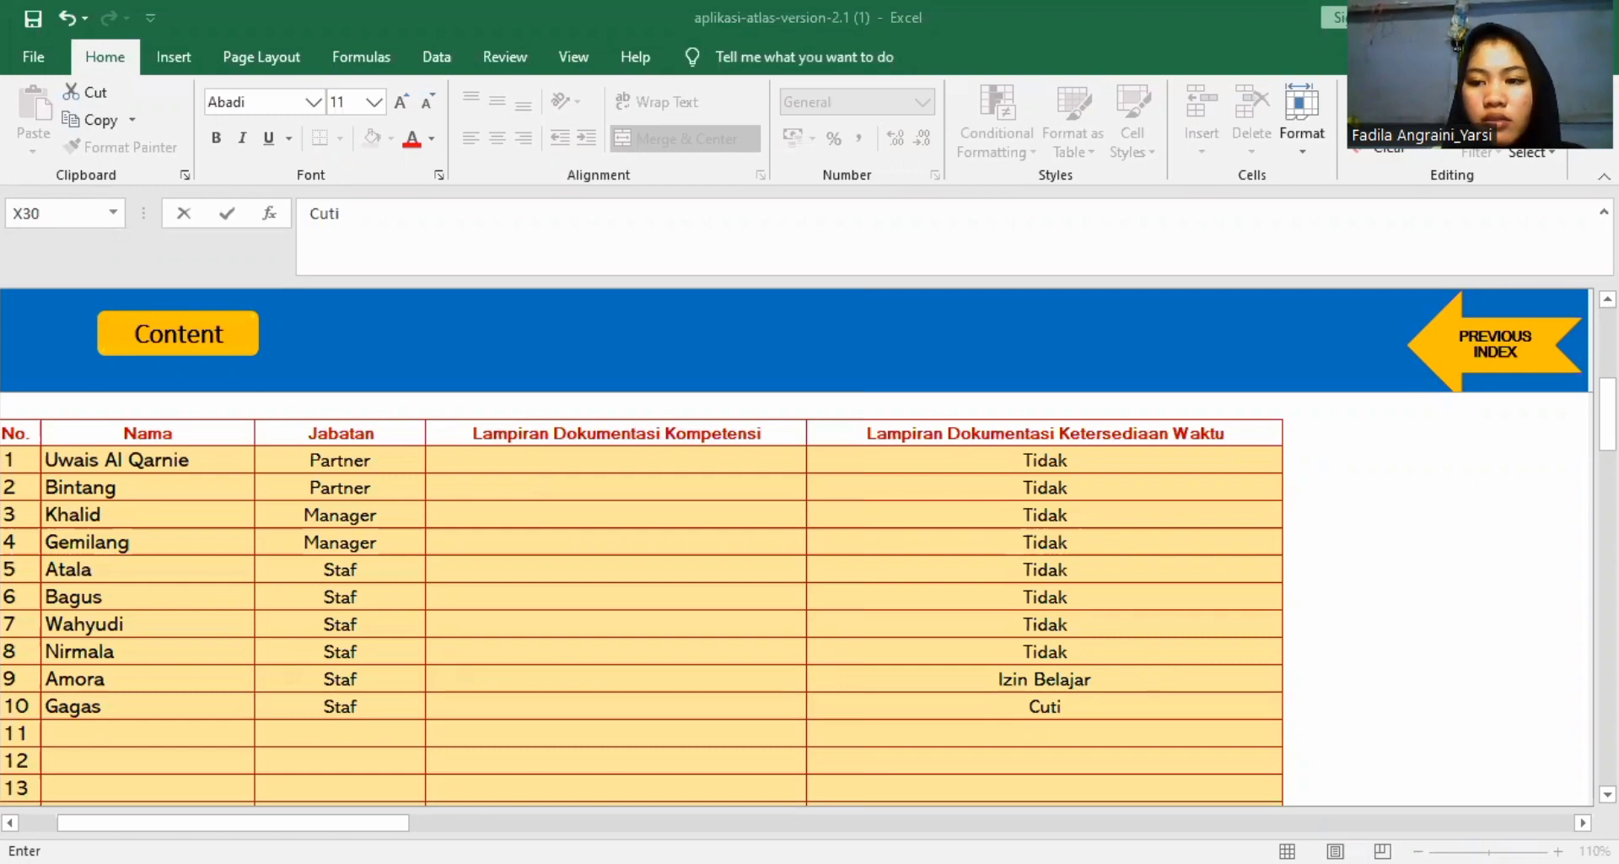
pyautogui.scroll(-5, 808, 599)
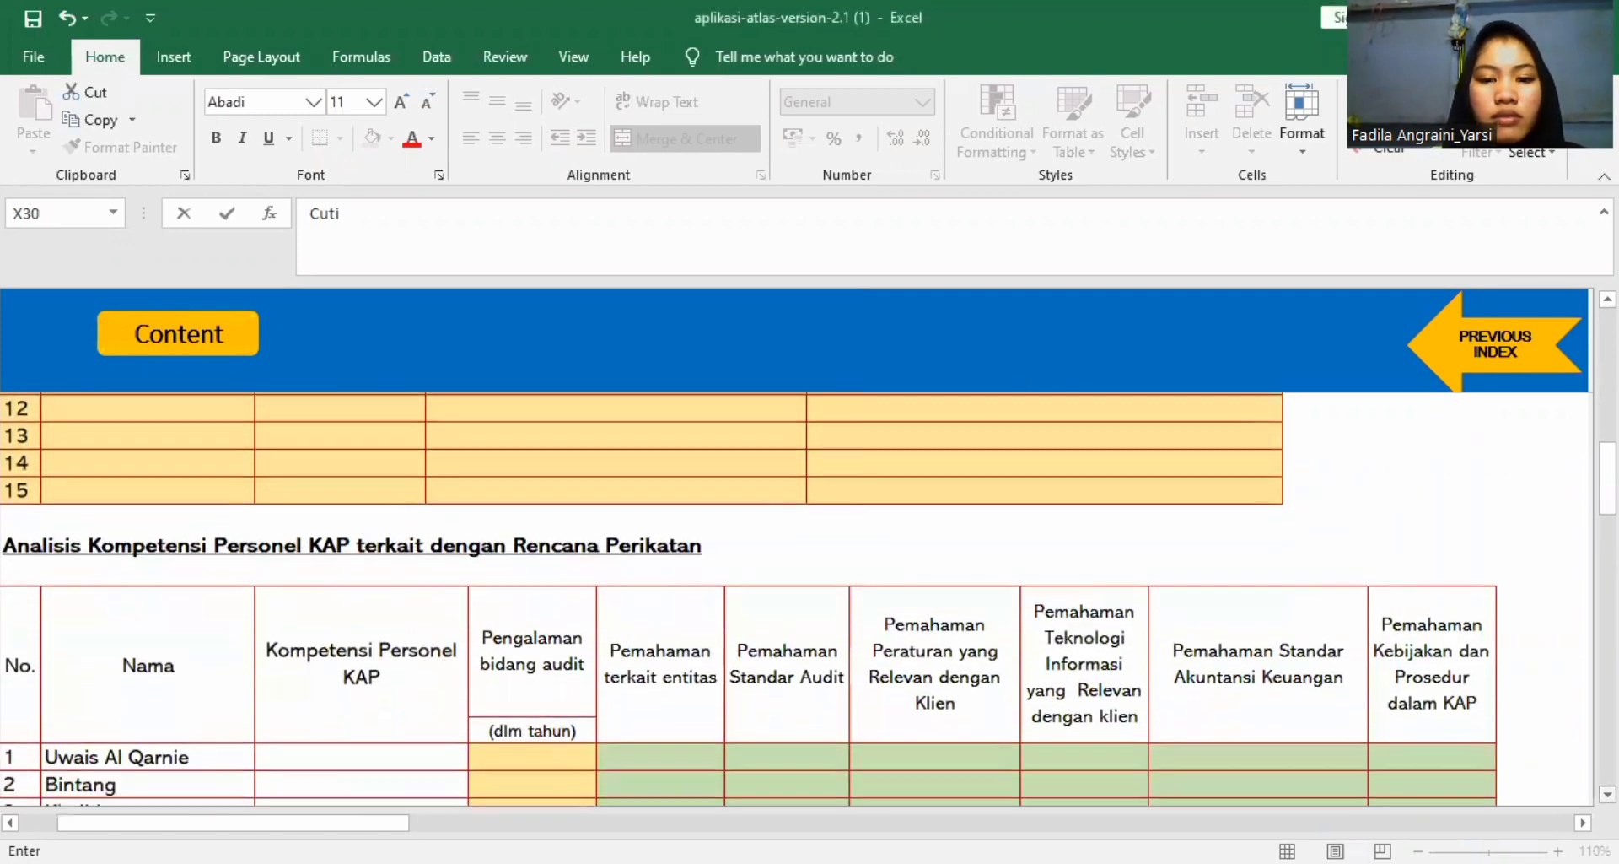
pyautogui.scroll(-3, 808, 598)
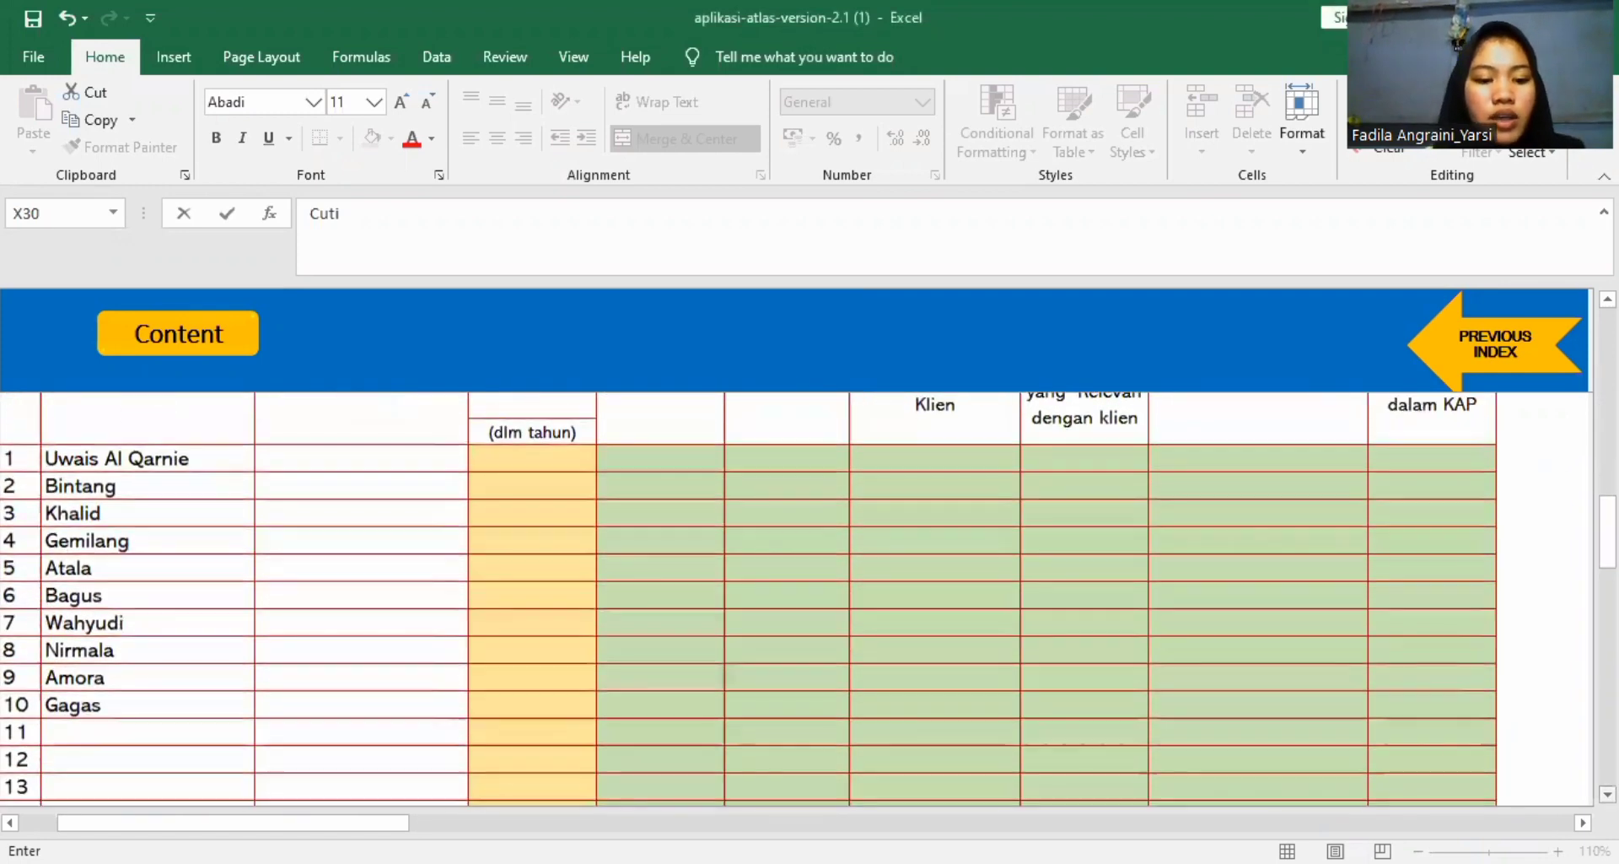
pyautogui.scroll(-1, 808, 599)
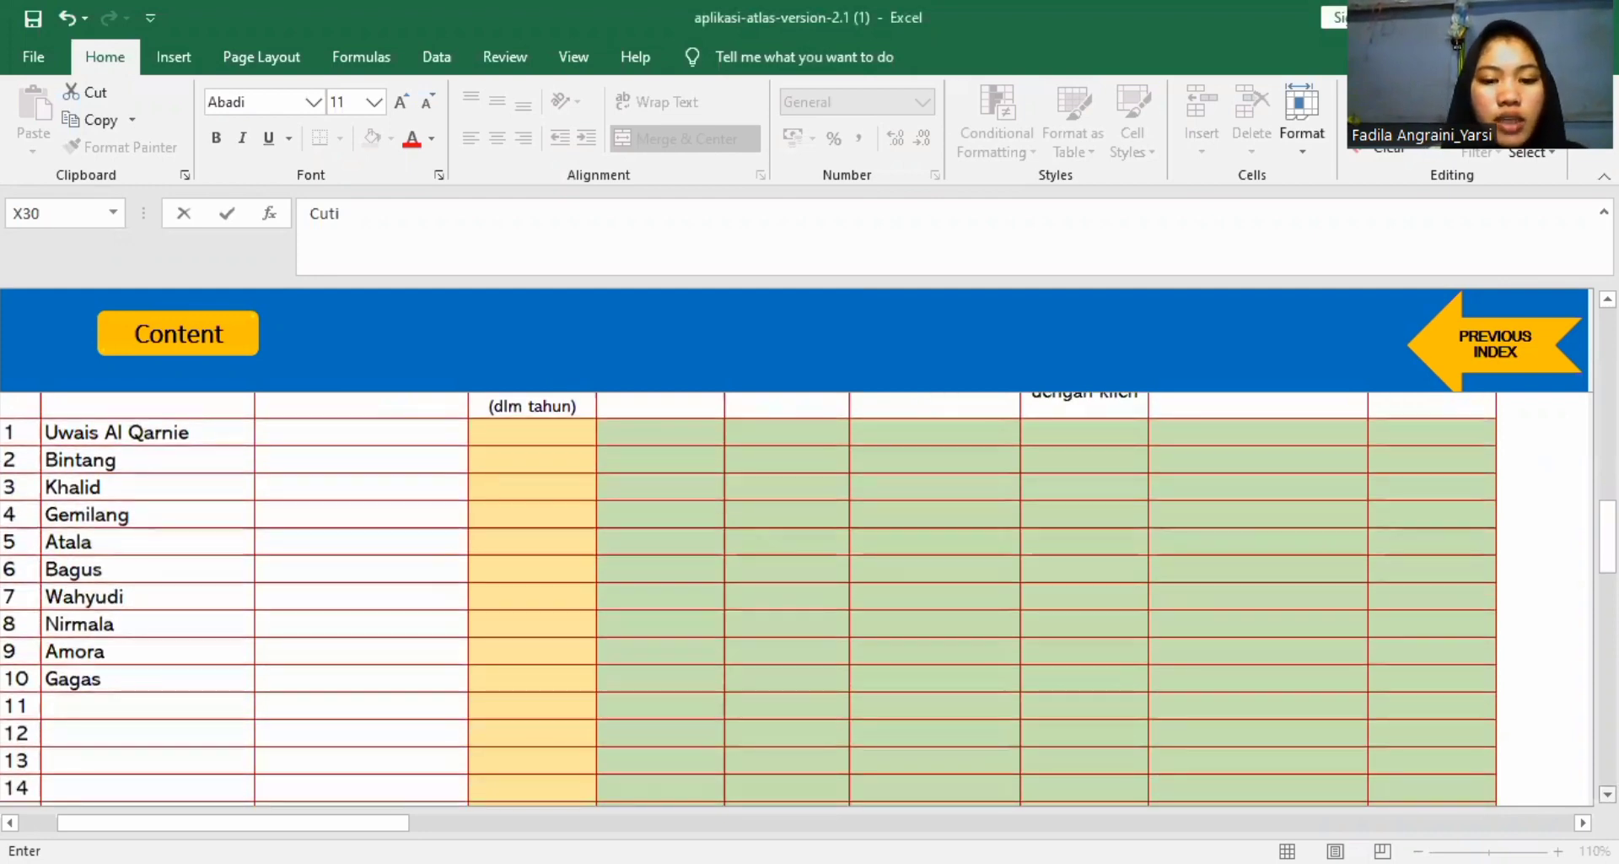
pyautogui.scroll(2, 808, 598)
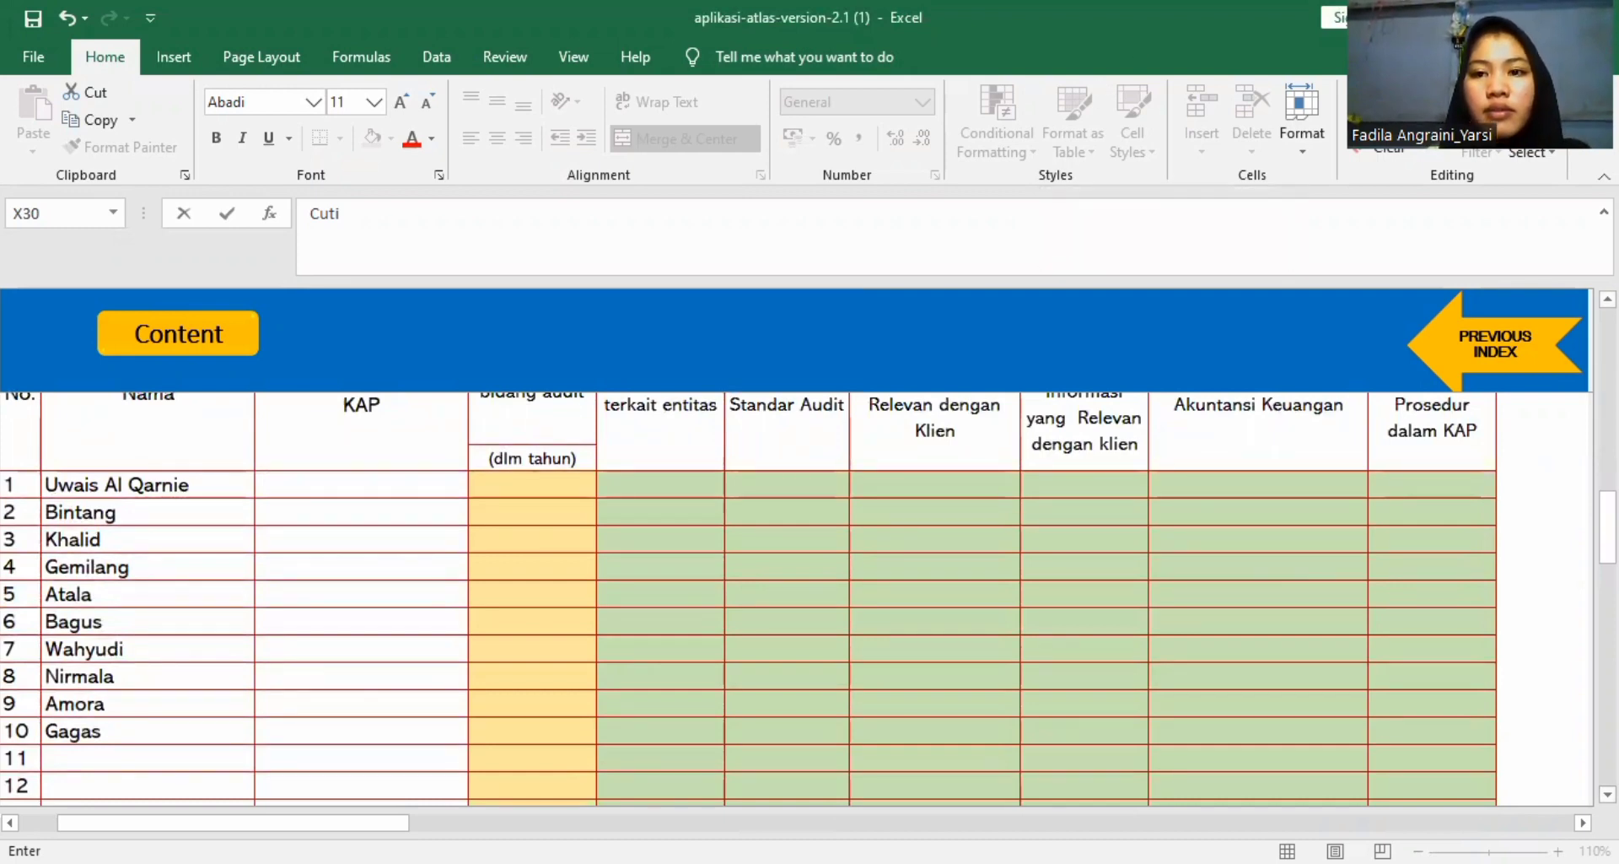
pyautogui.press('Return')
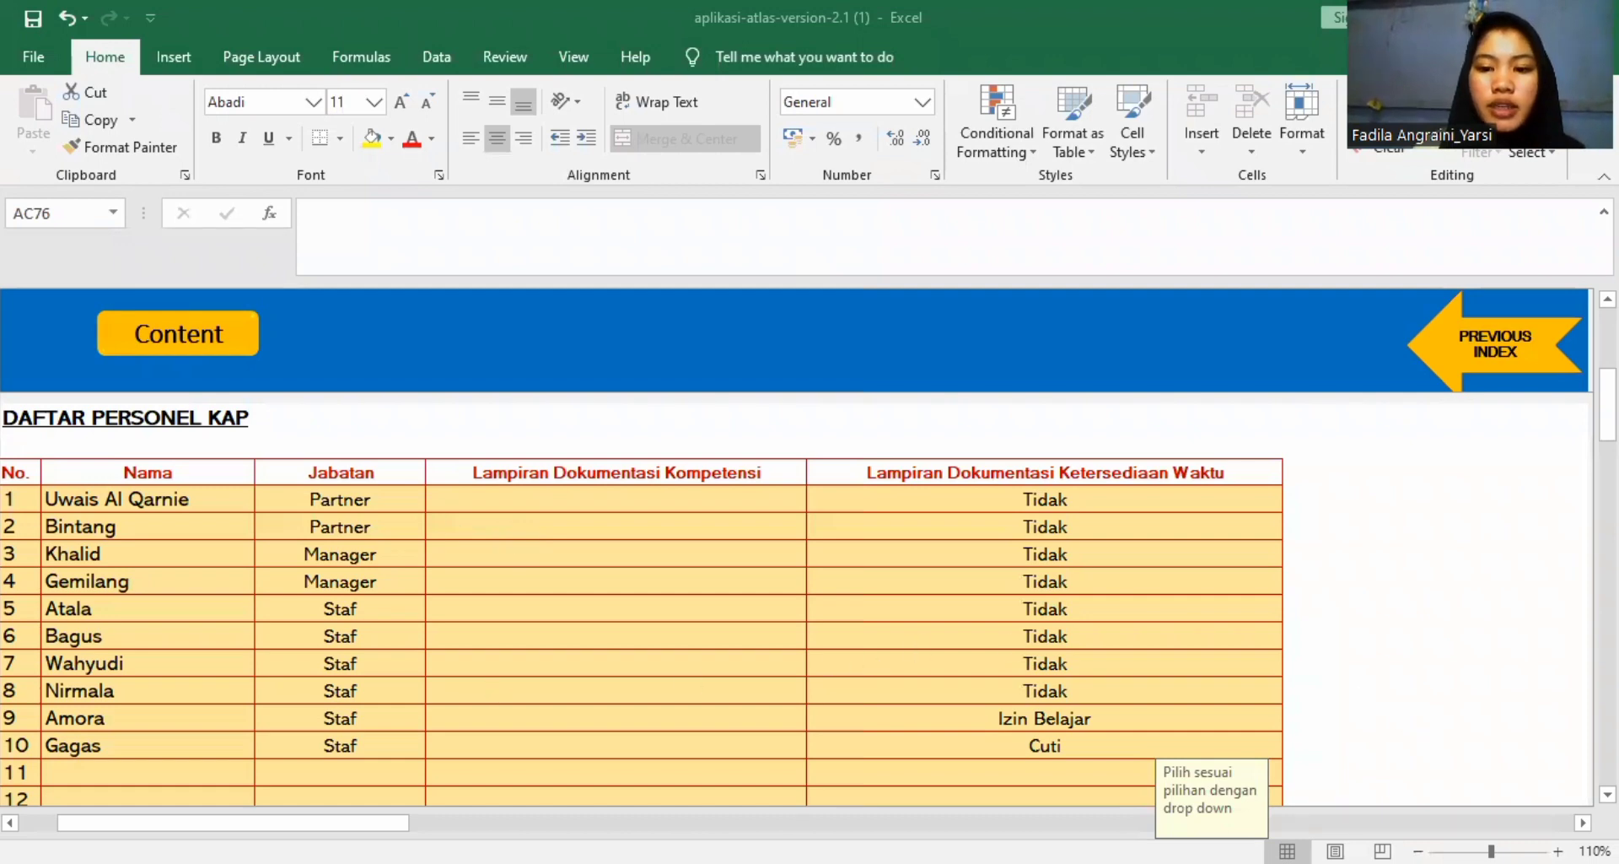
# Review the Daftar Personel KAP and the ratings and years of audit experience in the Analisis Kompetensi Personel KAP table.
pyautogui.scroll(-1, 641, 590)
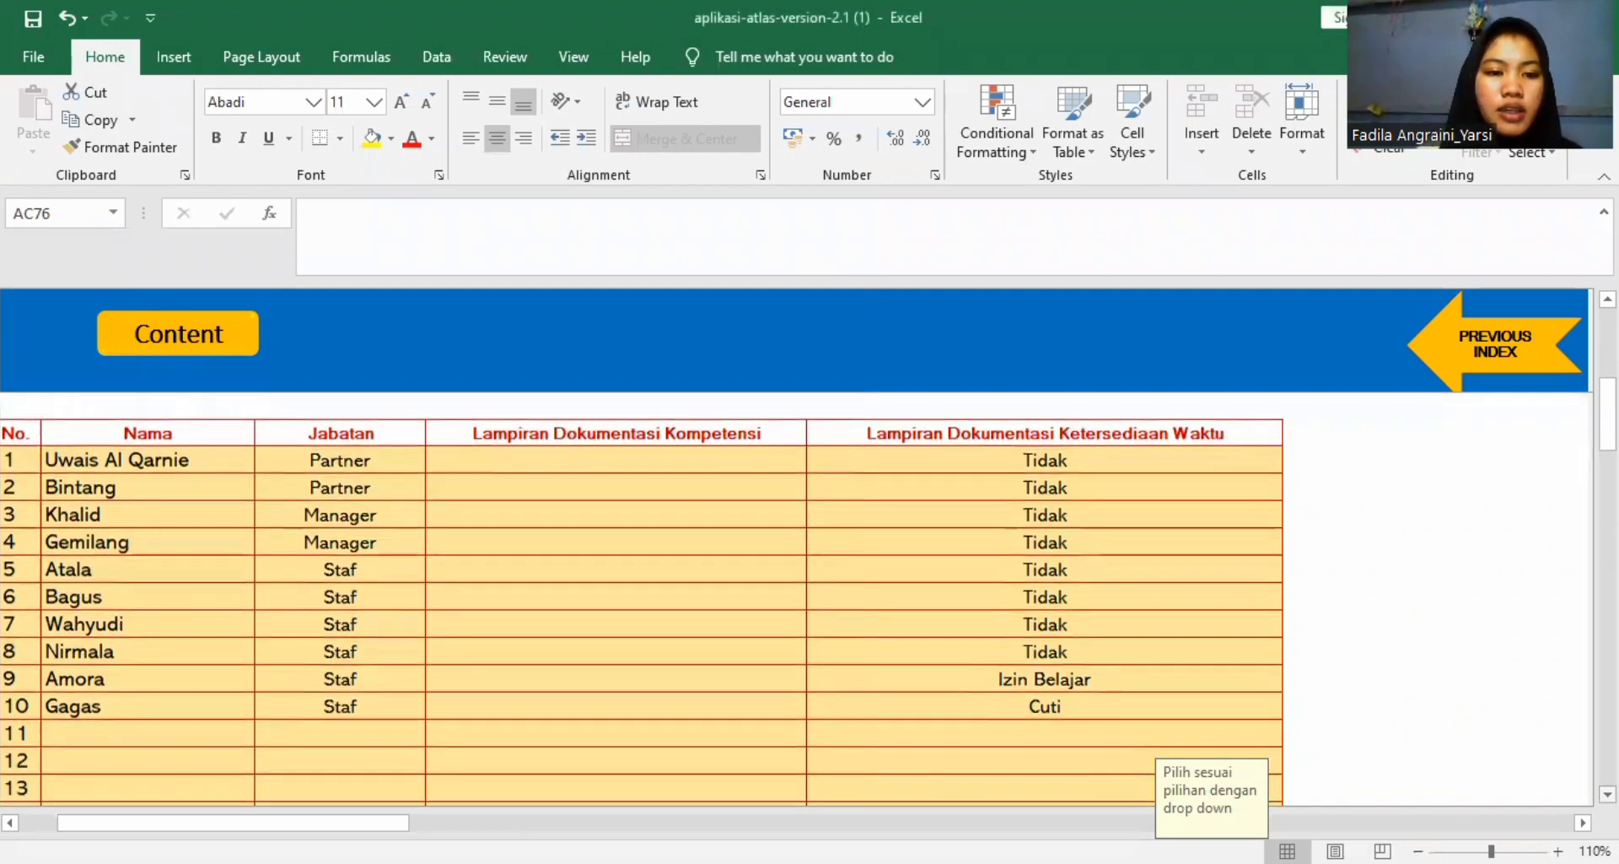
pyautogui.scroll(-5, 641, 590)
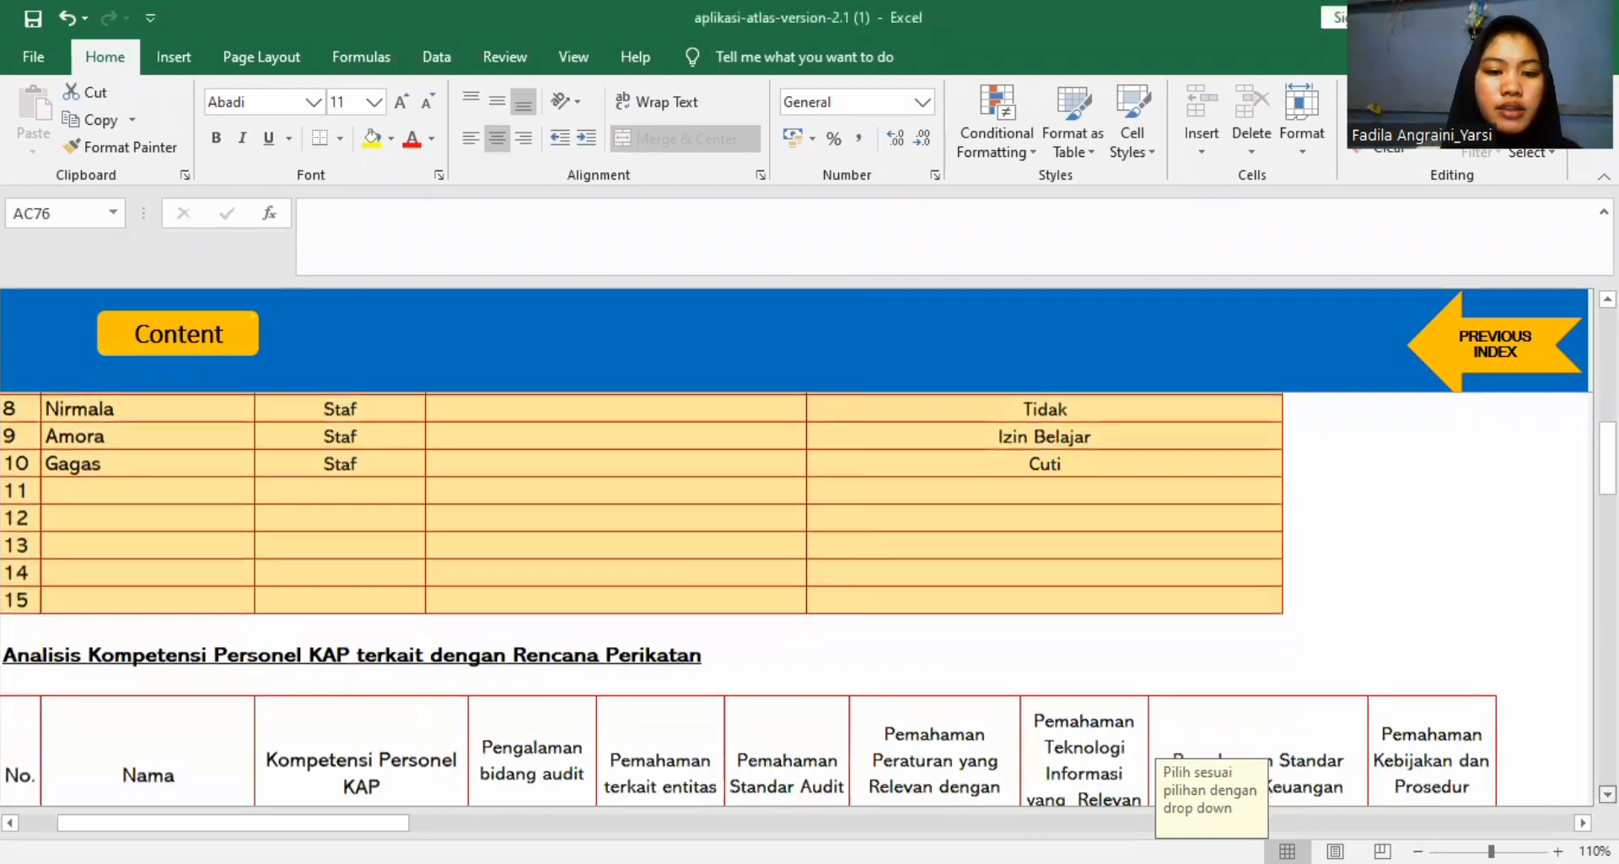
pyautogui.scroll(-3, 640, 590)
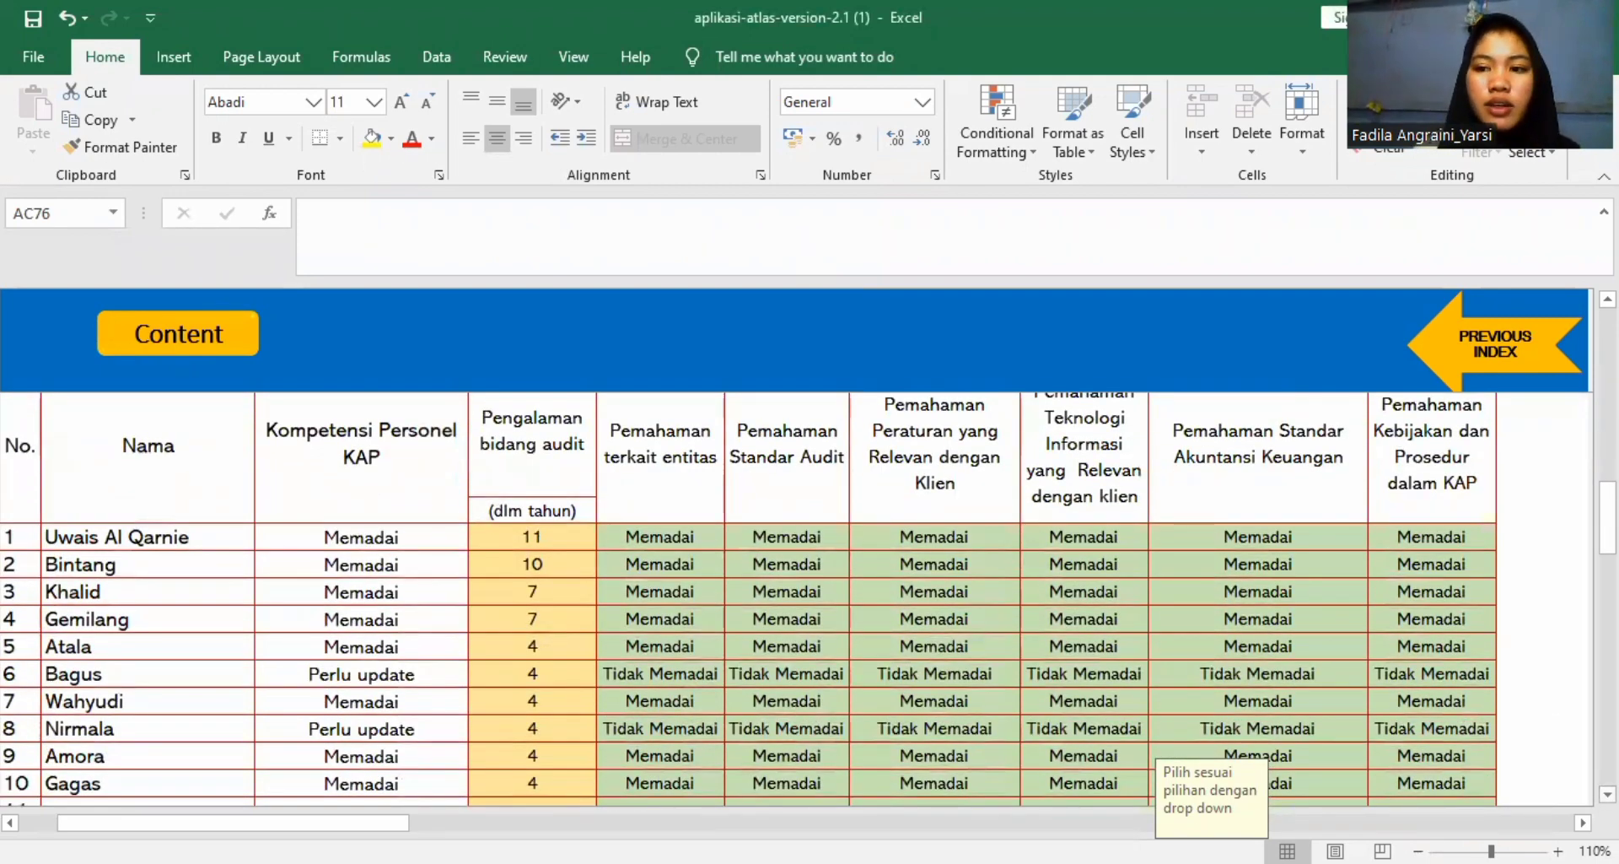
pyautogui.scroll(2, 641, 590)
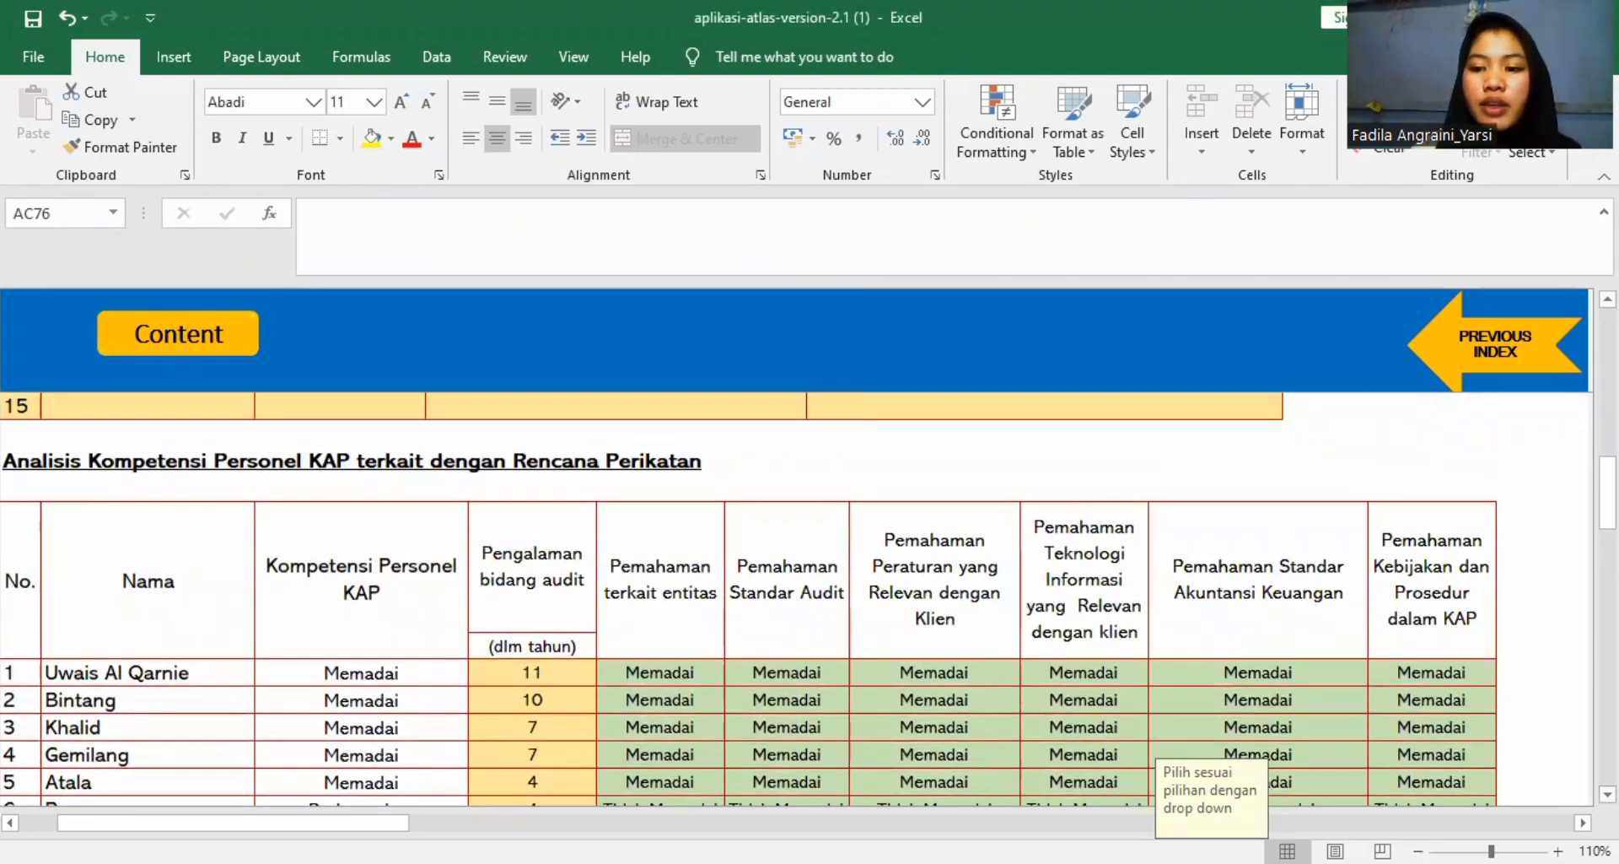
pyautogui.scroll(-2, 816, 394)
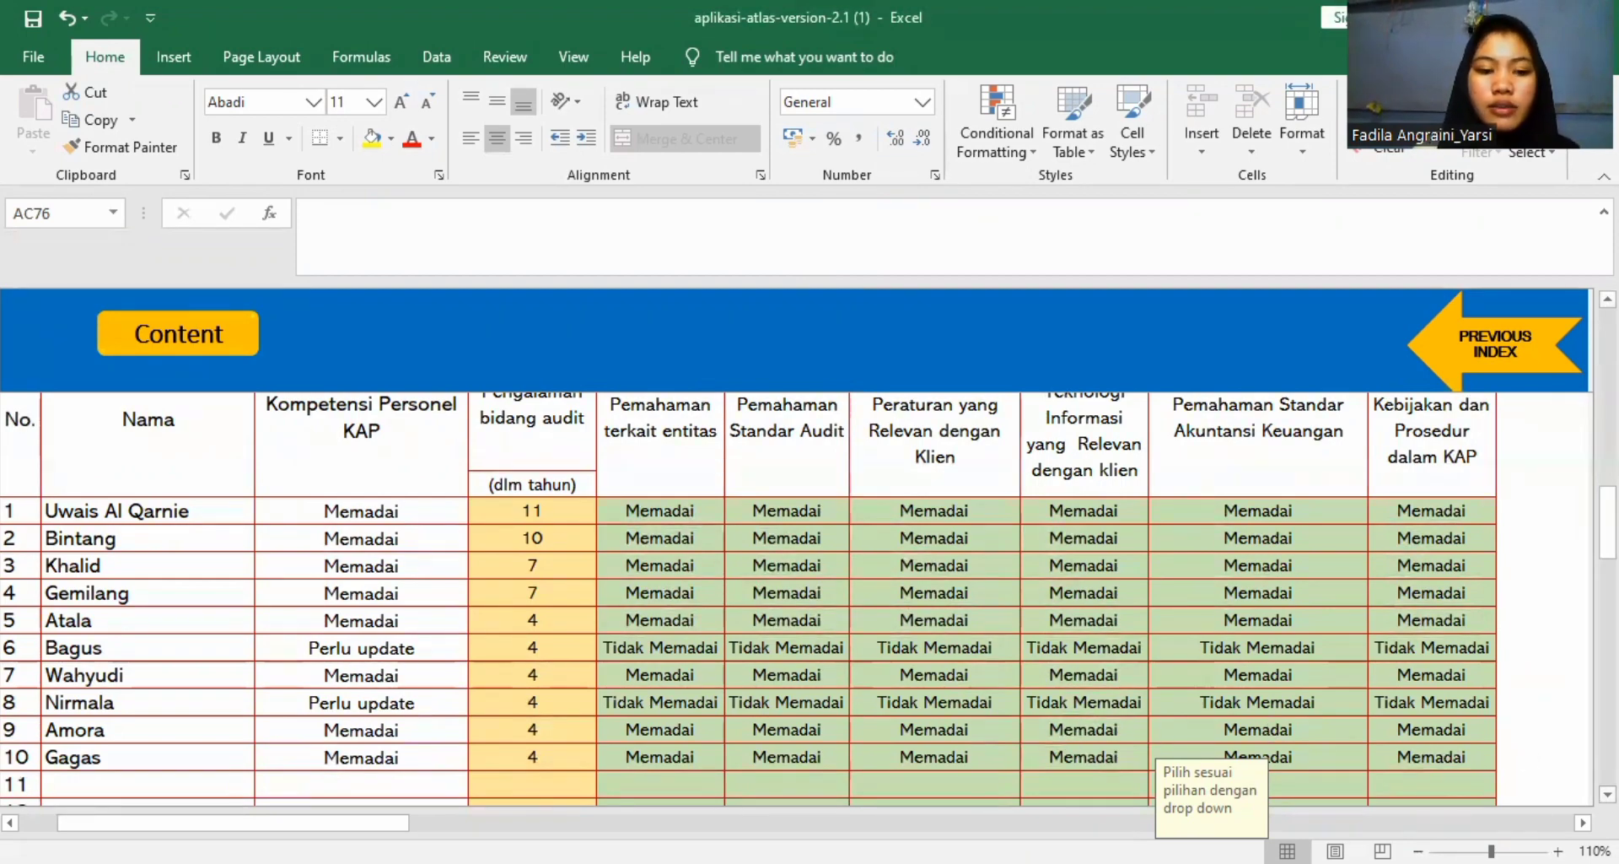
pyautogui.scroll(-2, 917, 569)
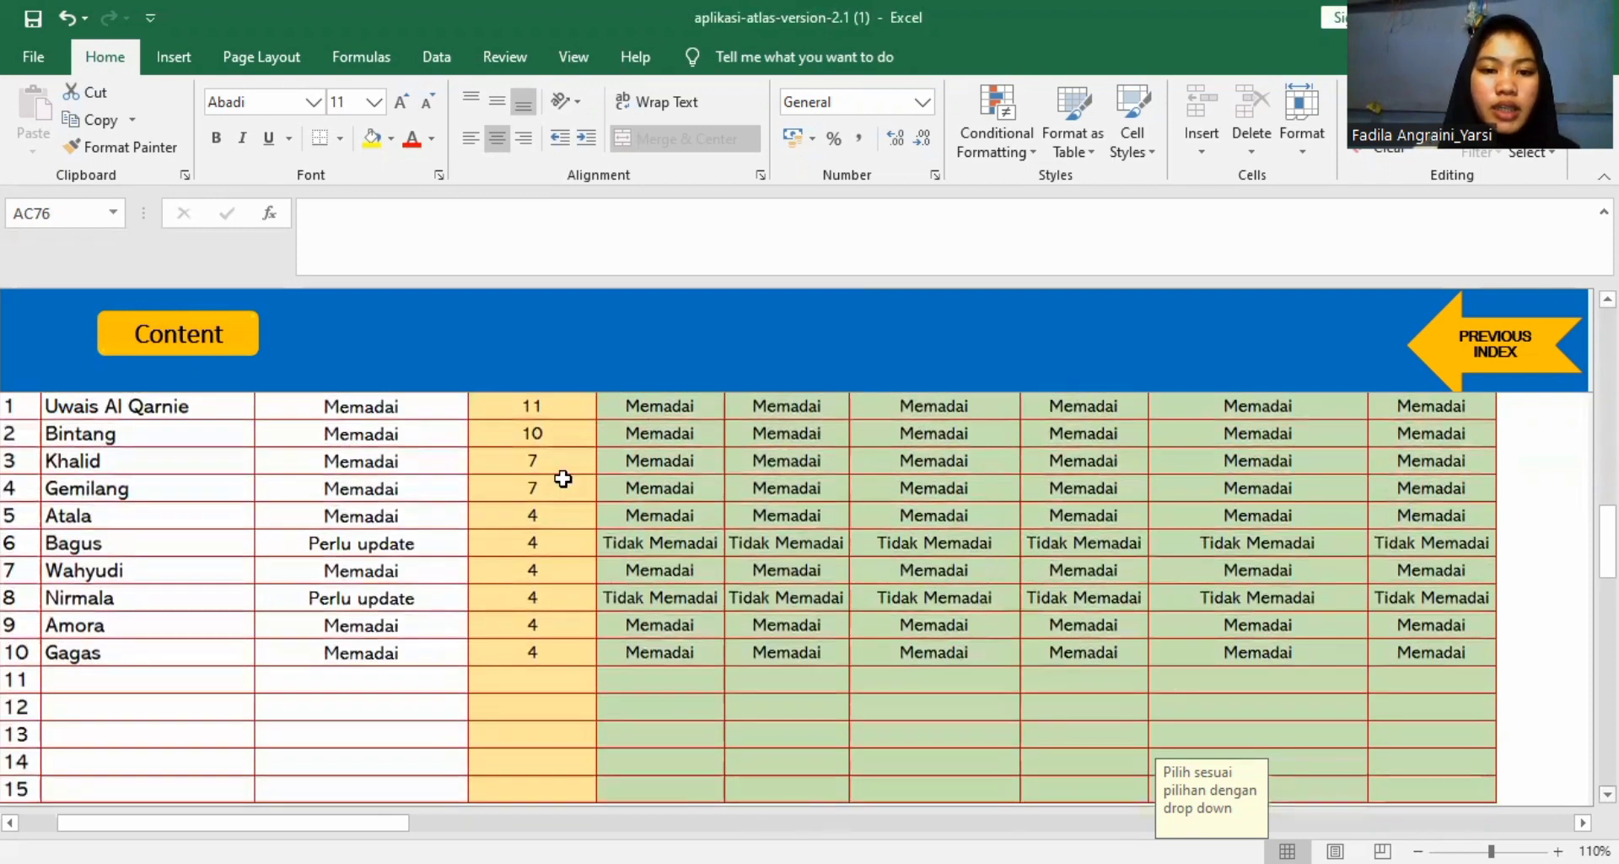
pyautogui.click(906, 673)
pyautogui.click(1238, 701)
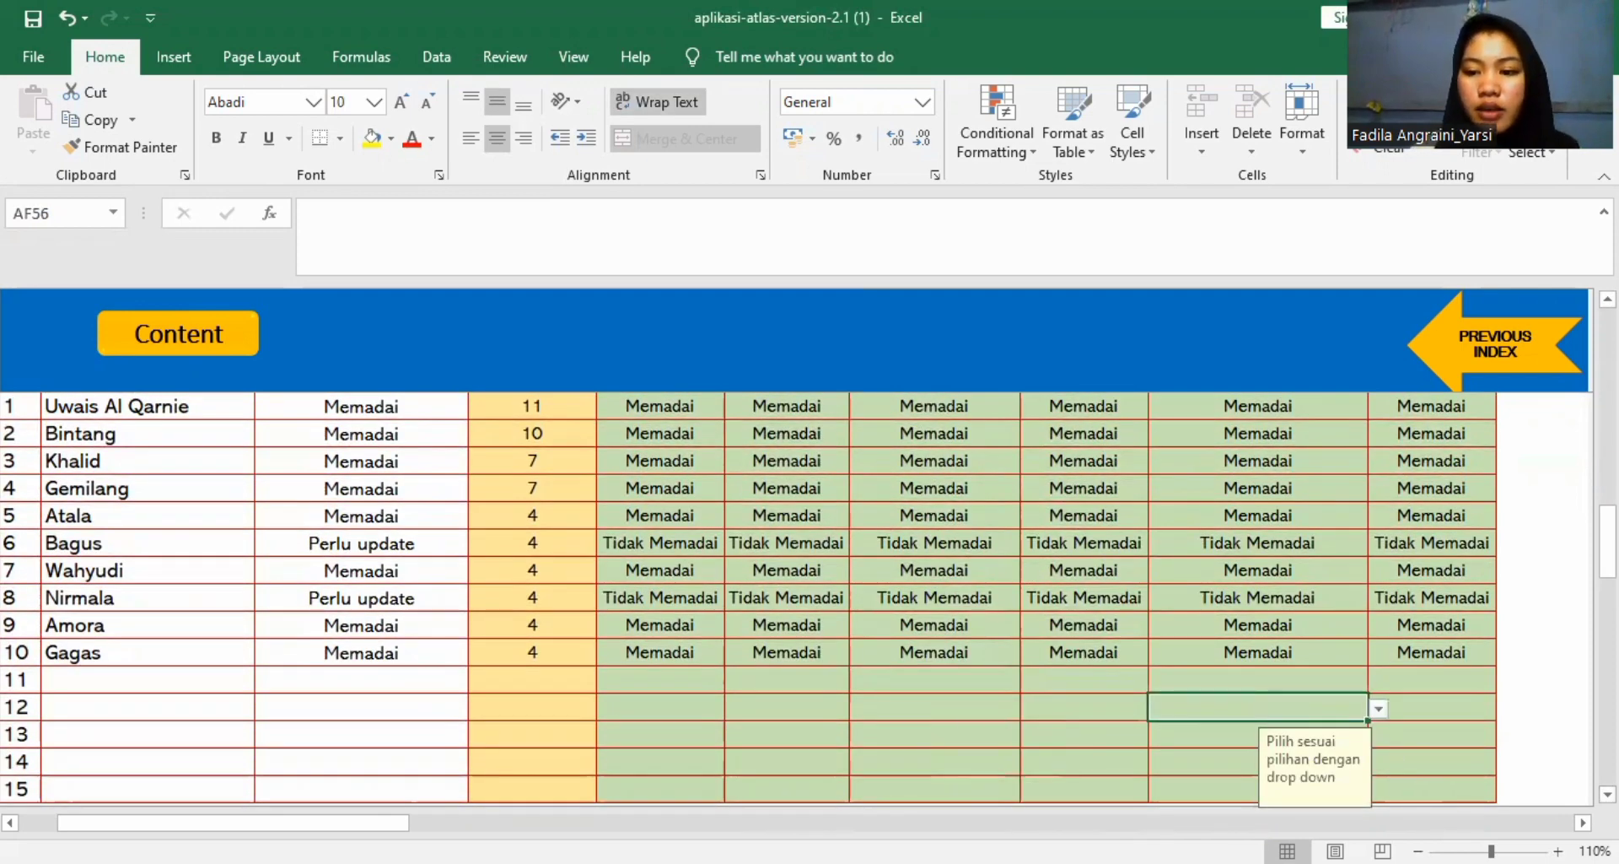
pyautogui.scroll(-2, 922, 607)
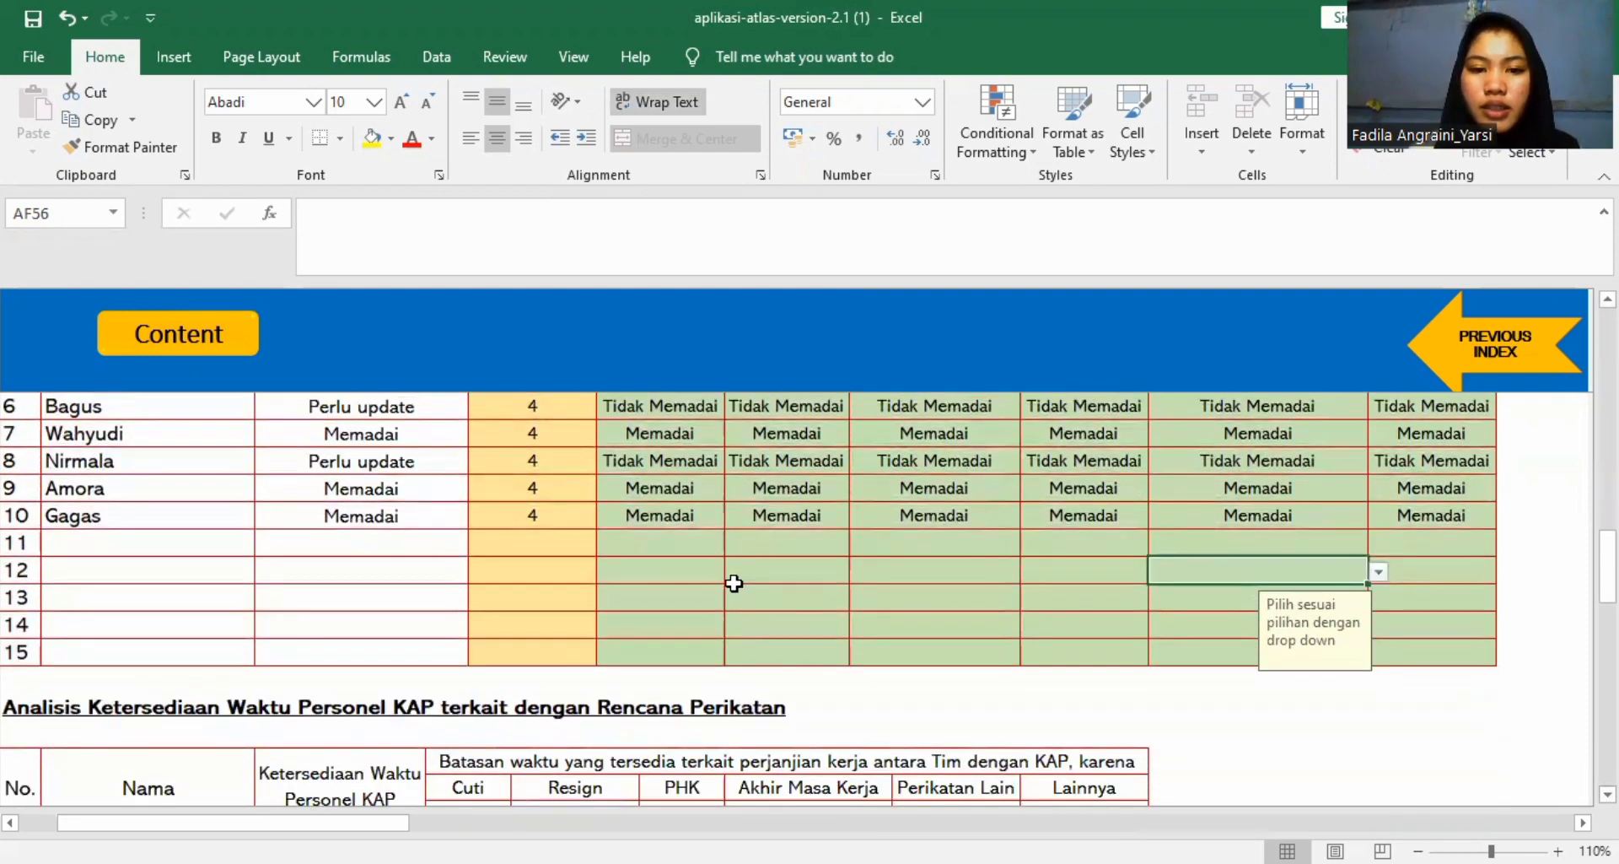
pyautogui.click(679, 489)
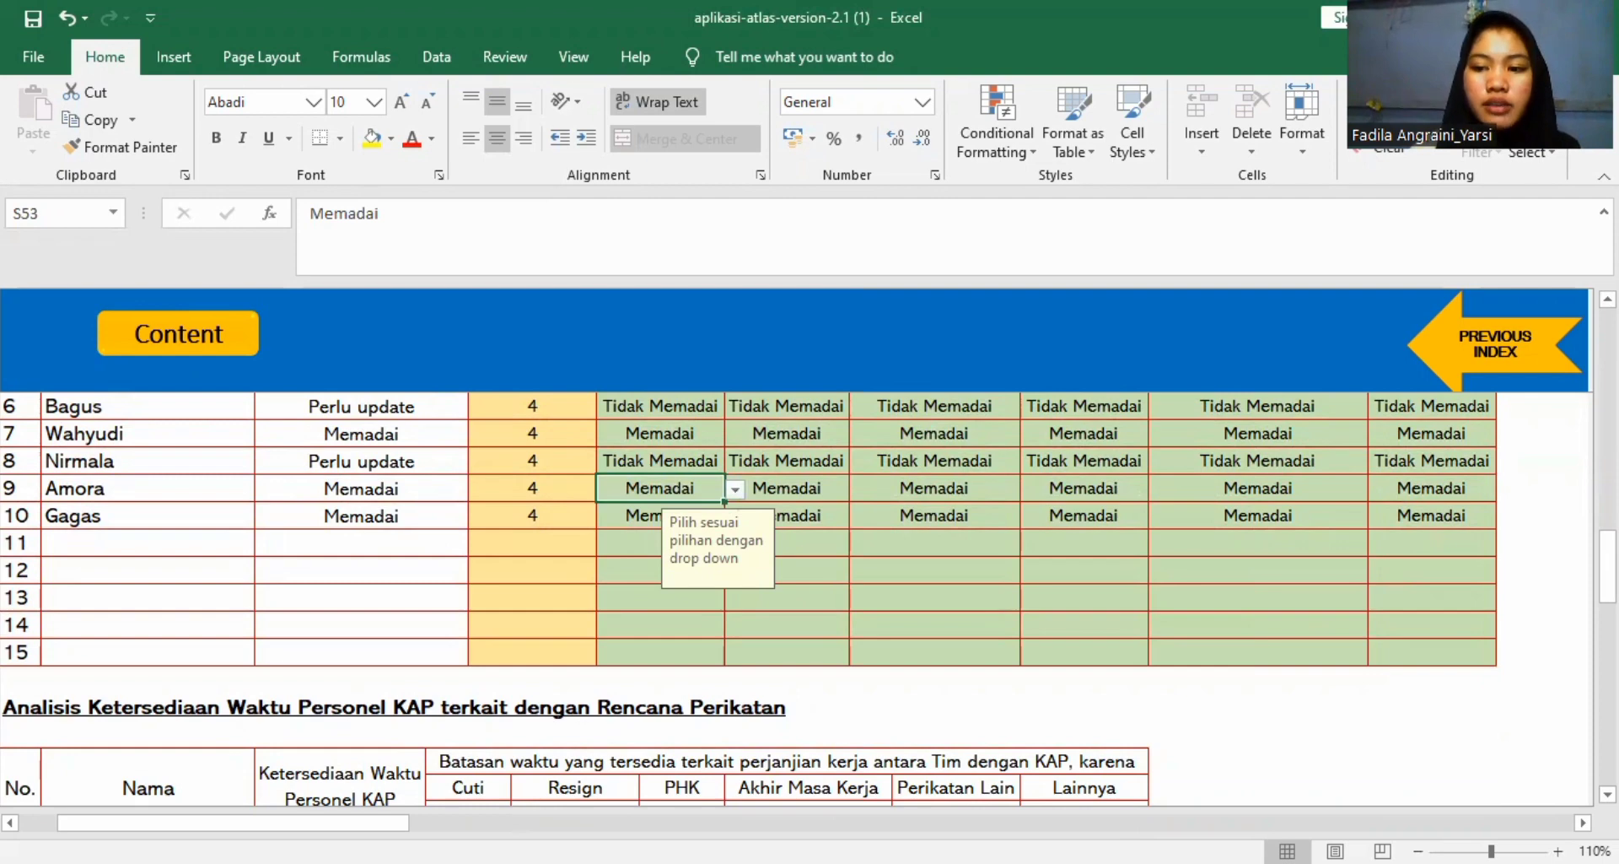
# Review the Analisis Ketersediaan Waktu Personel KAP table with its Ya/Tidak answers for each time restriction.
pyautogui.scroll(-3, 801, 599)
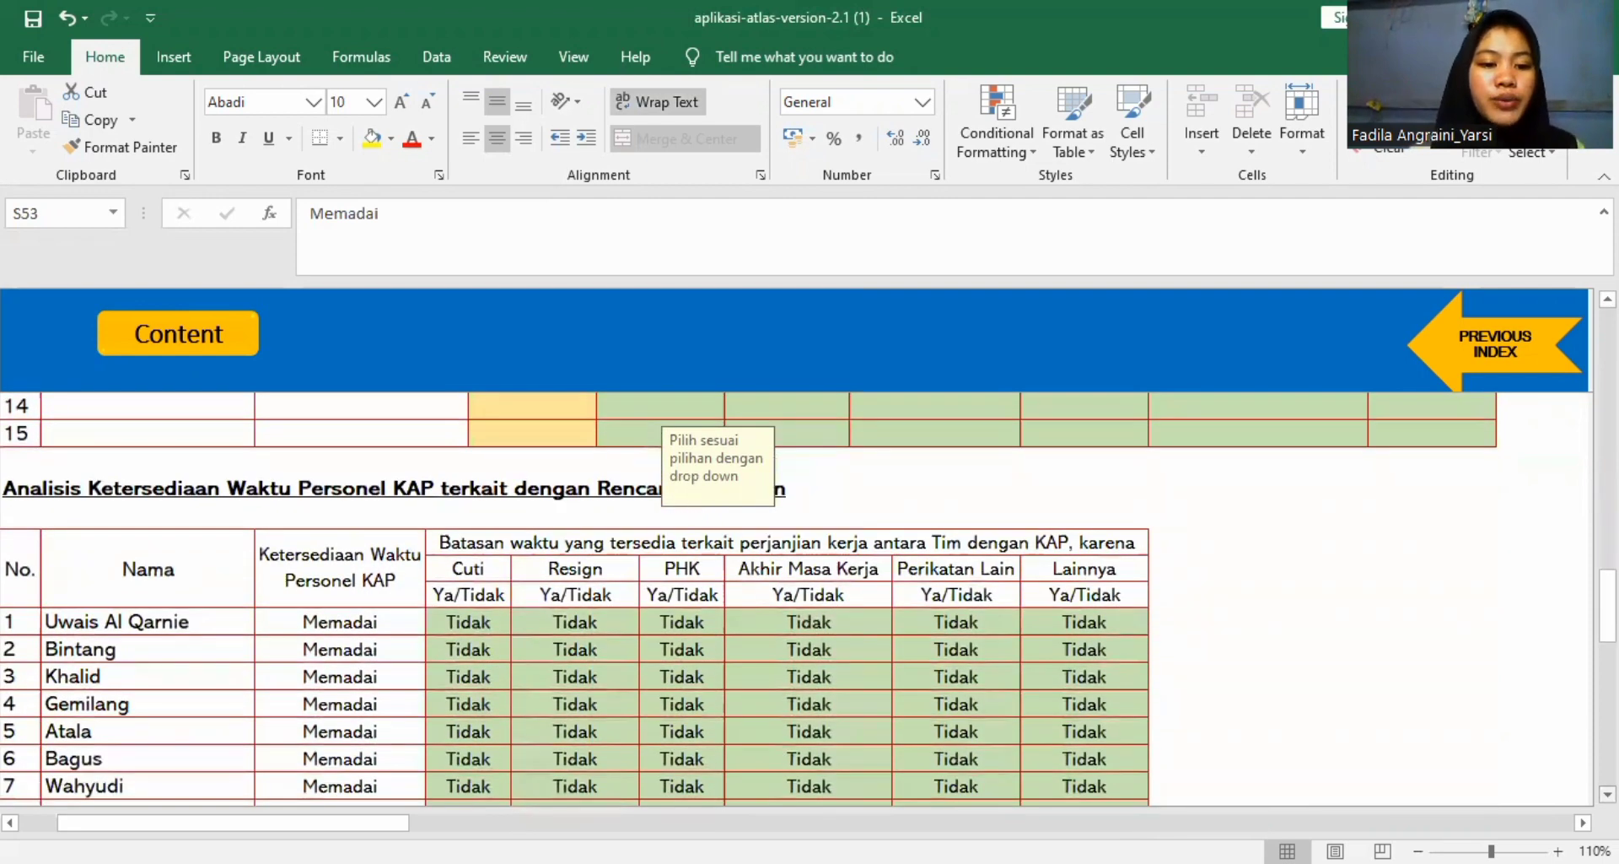
pyautogui.scroll(-2, 801, 599)
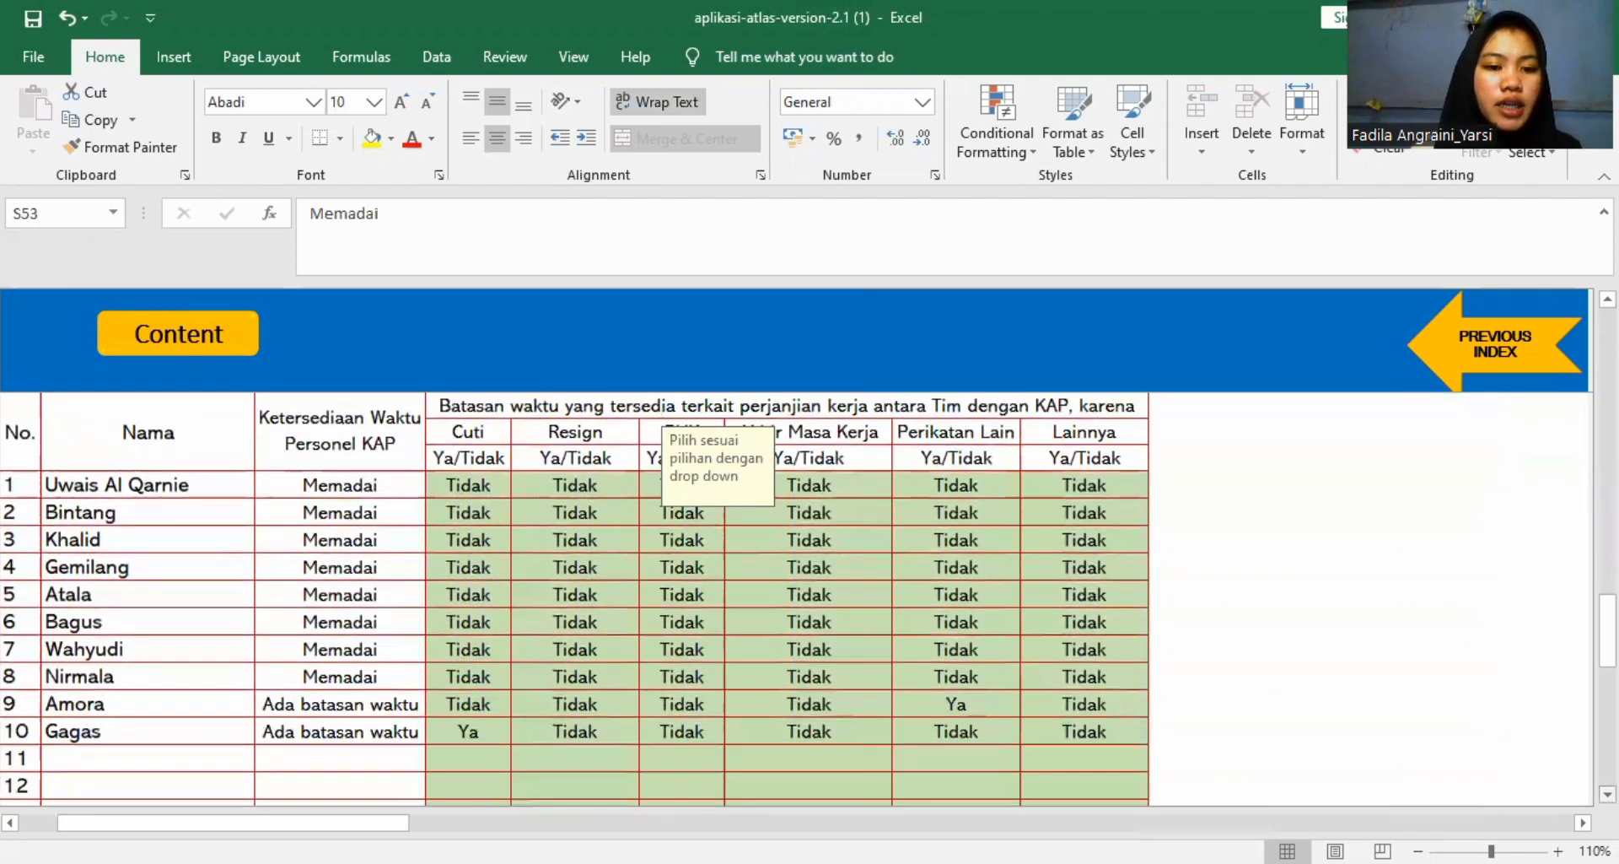
pyautogui.scroll(-1, 801, 599)
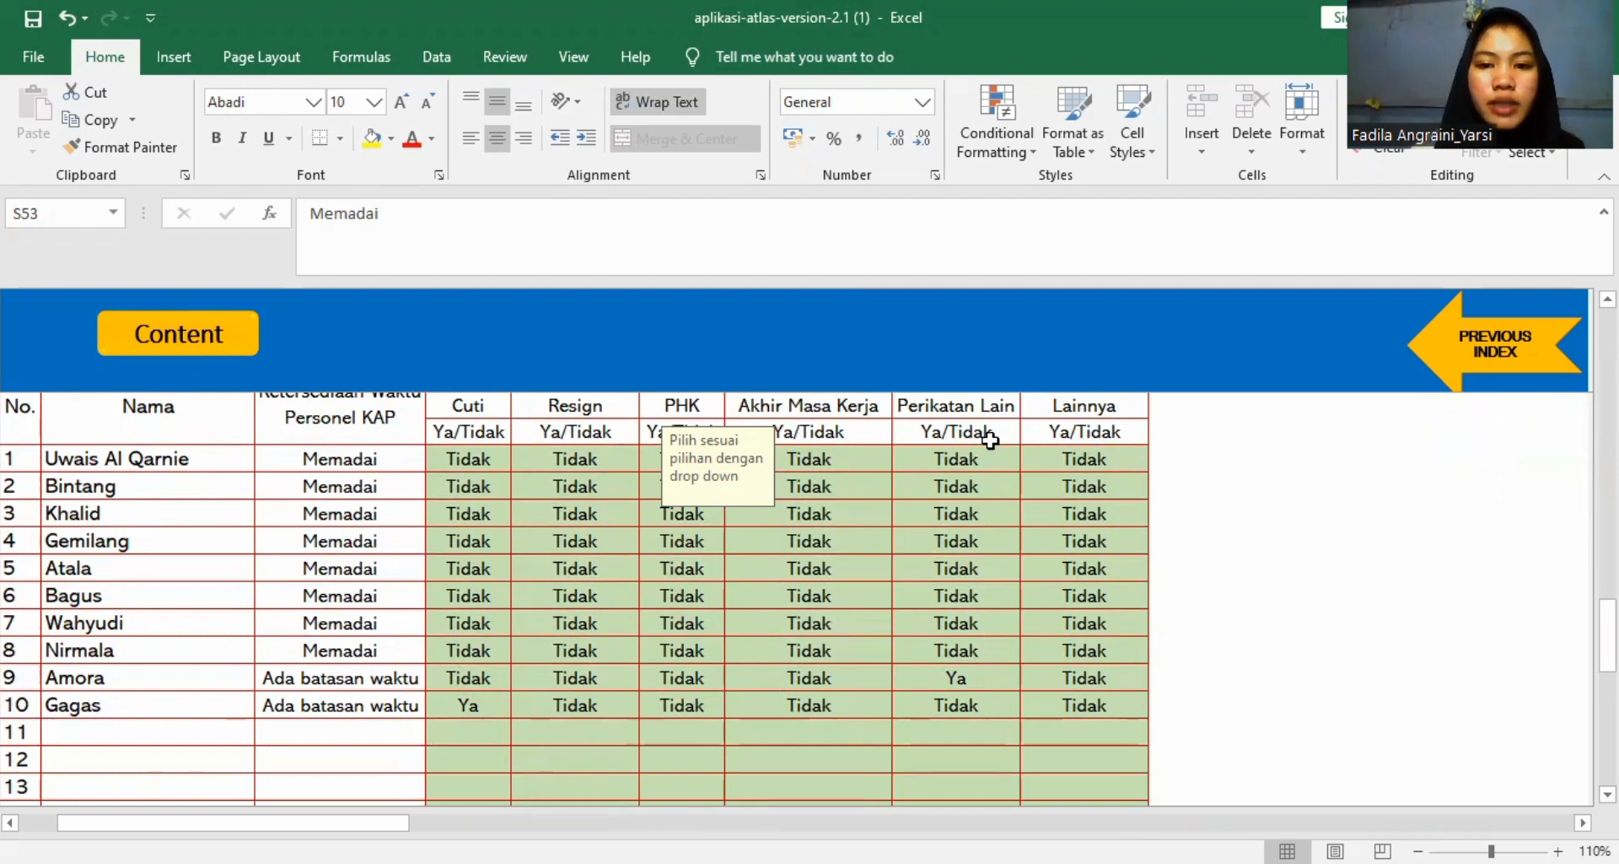
# Check the Ya answers in the time availability analysis: Perikatan Lain for person 9 and Cuti for person 10.
pyautogui.scroll(3, 949, 539)
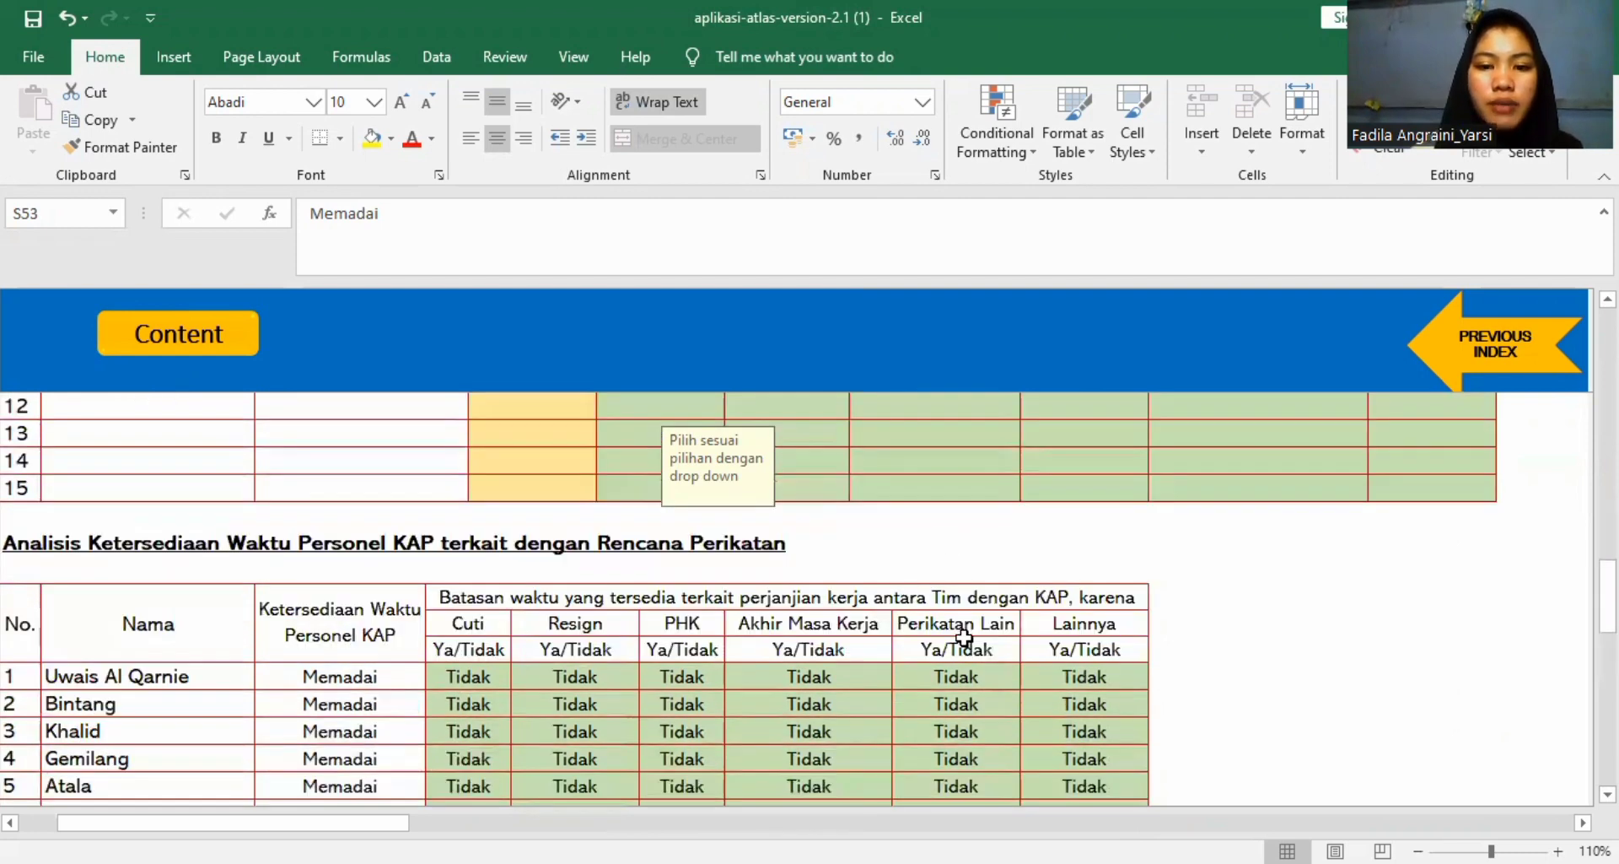
pyautogui.scroll(-1, 960, 630)
pyautogui.scroll(-1, 964, 639)
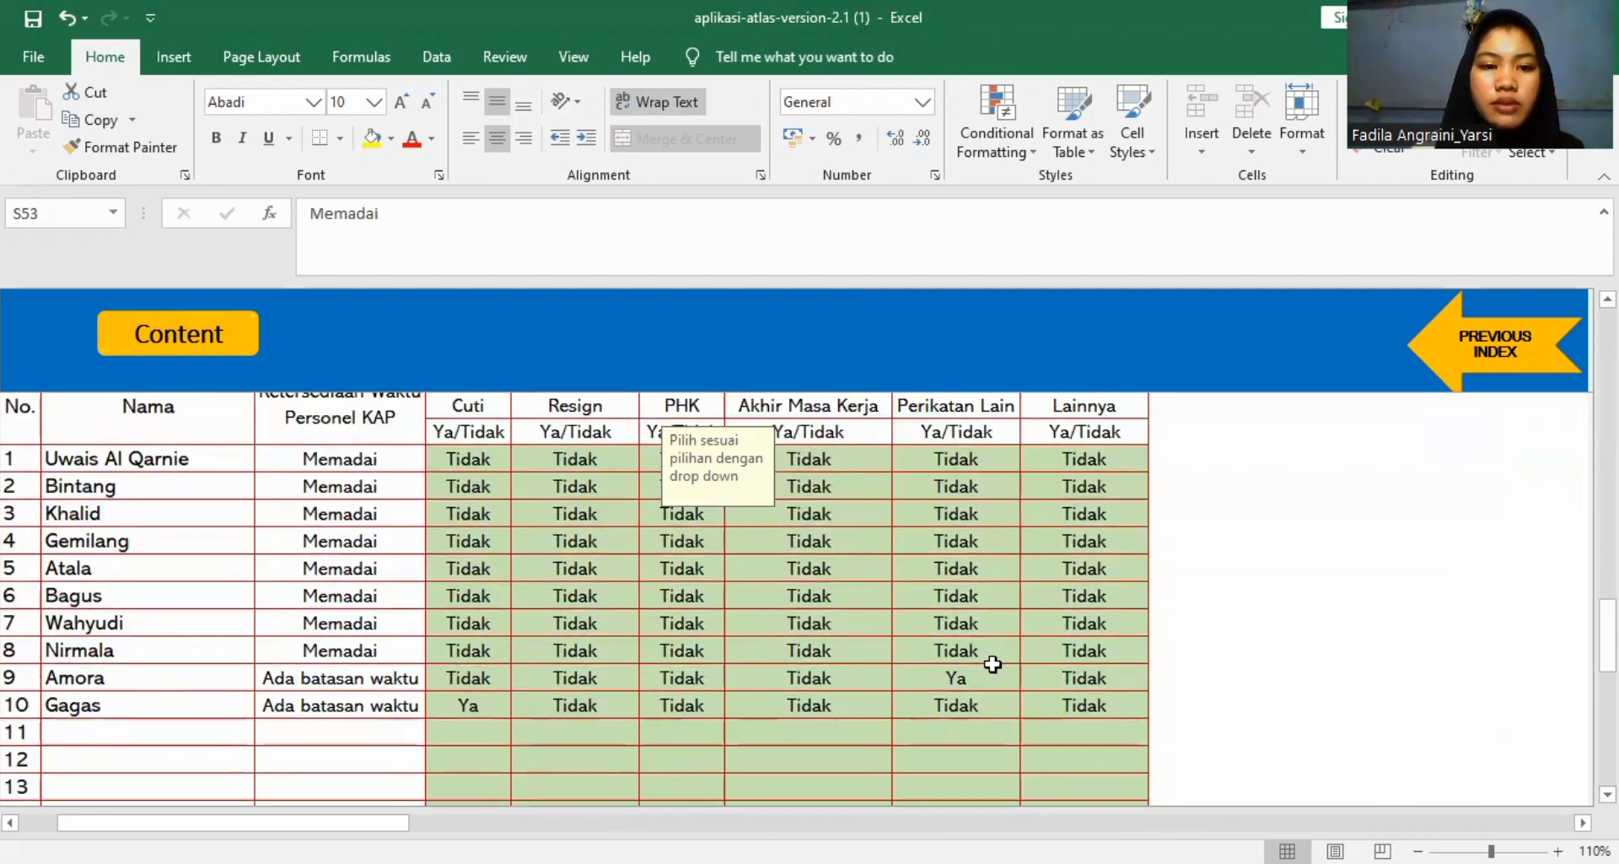
pyautogui.click(947, 673)
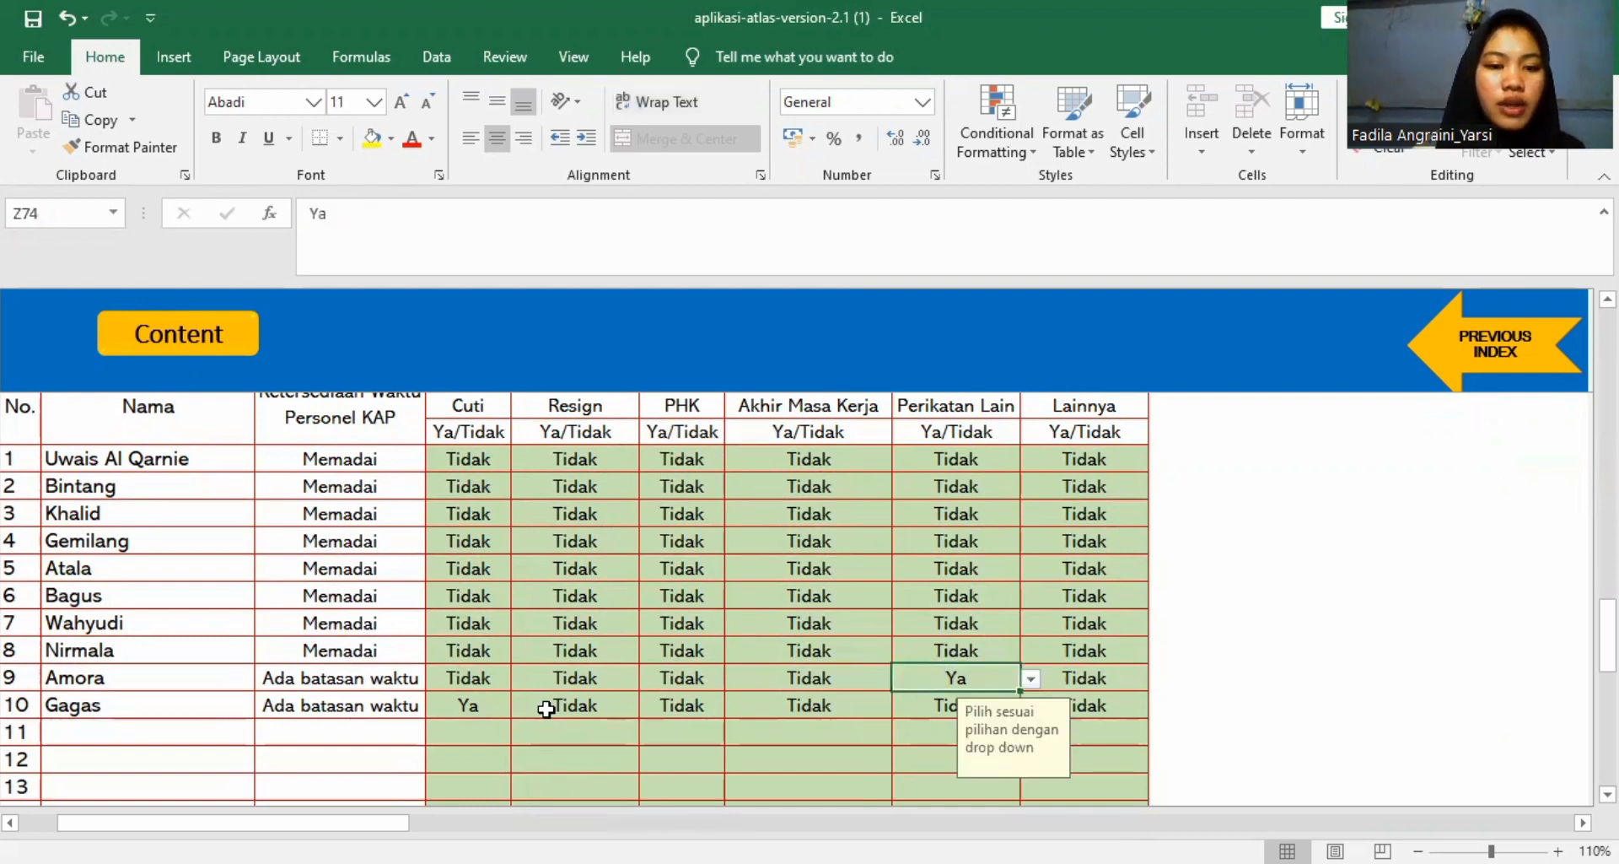
pyautogui.click(470, 706)
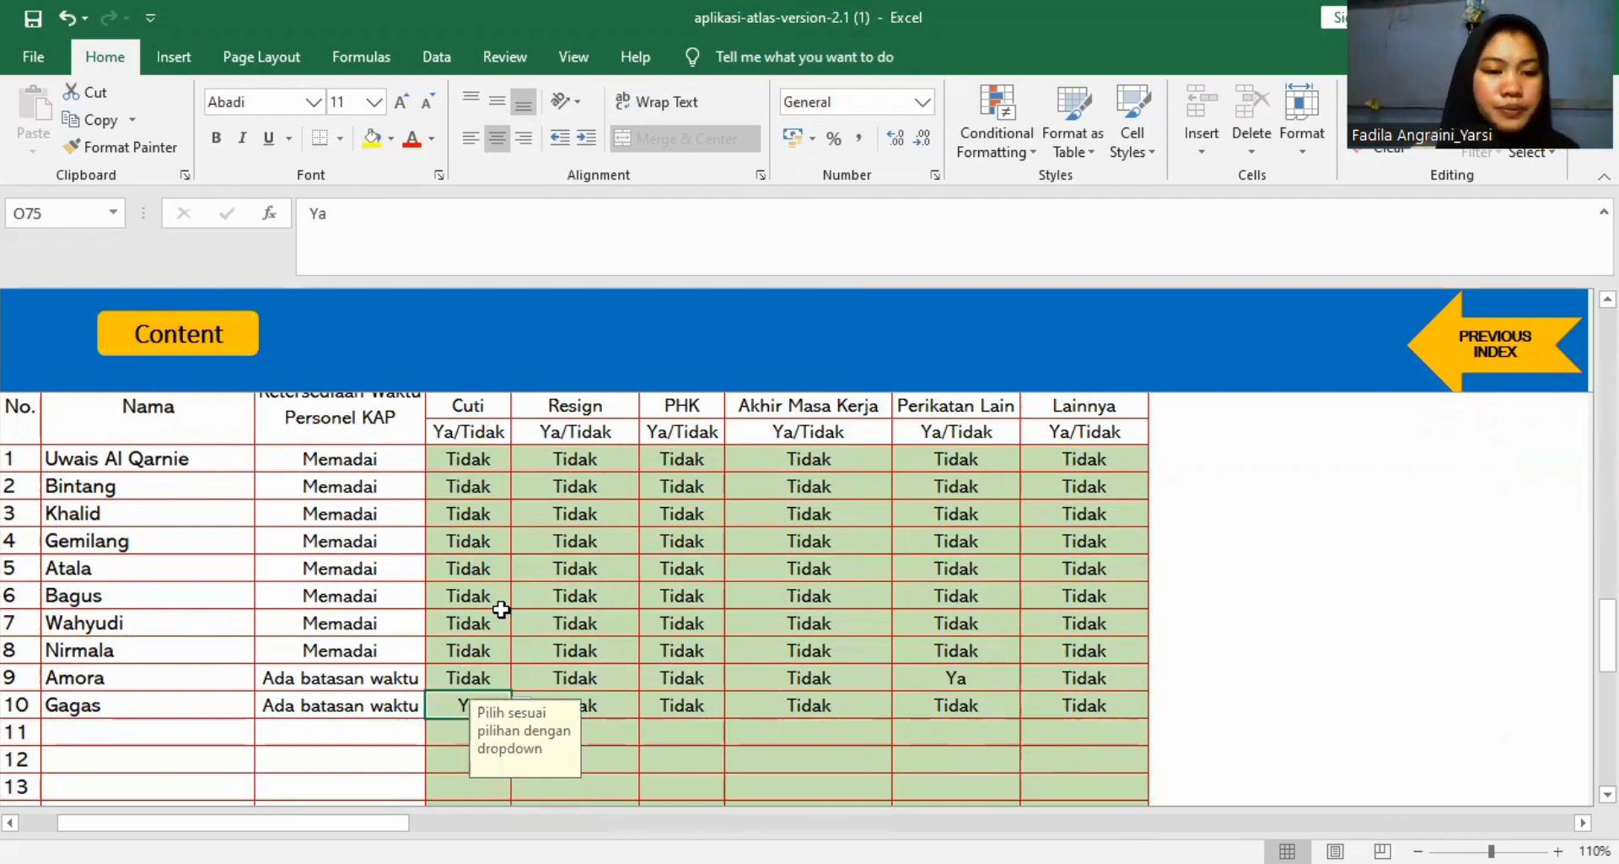
# Review the Ringkasan hasil analisis kompetensi dan ketersediaan waktu table for all listed personnel.
pyautogui.scroll(-2, 502, 612)
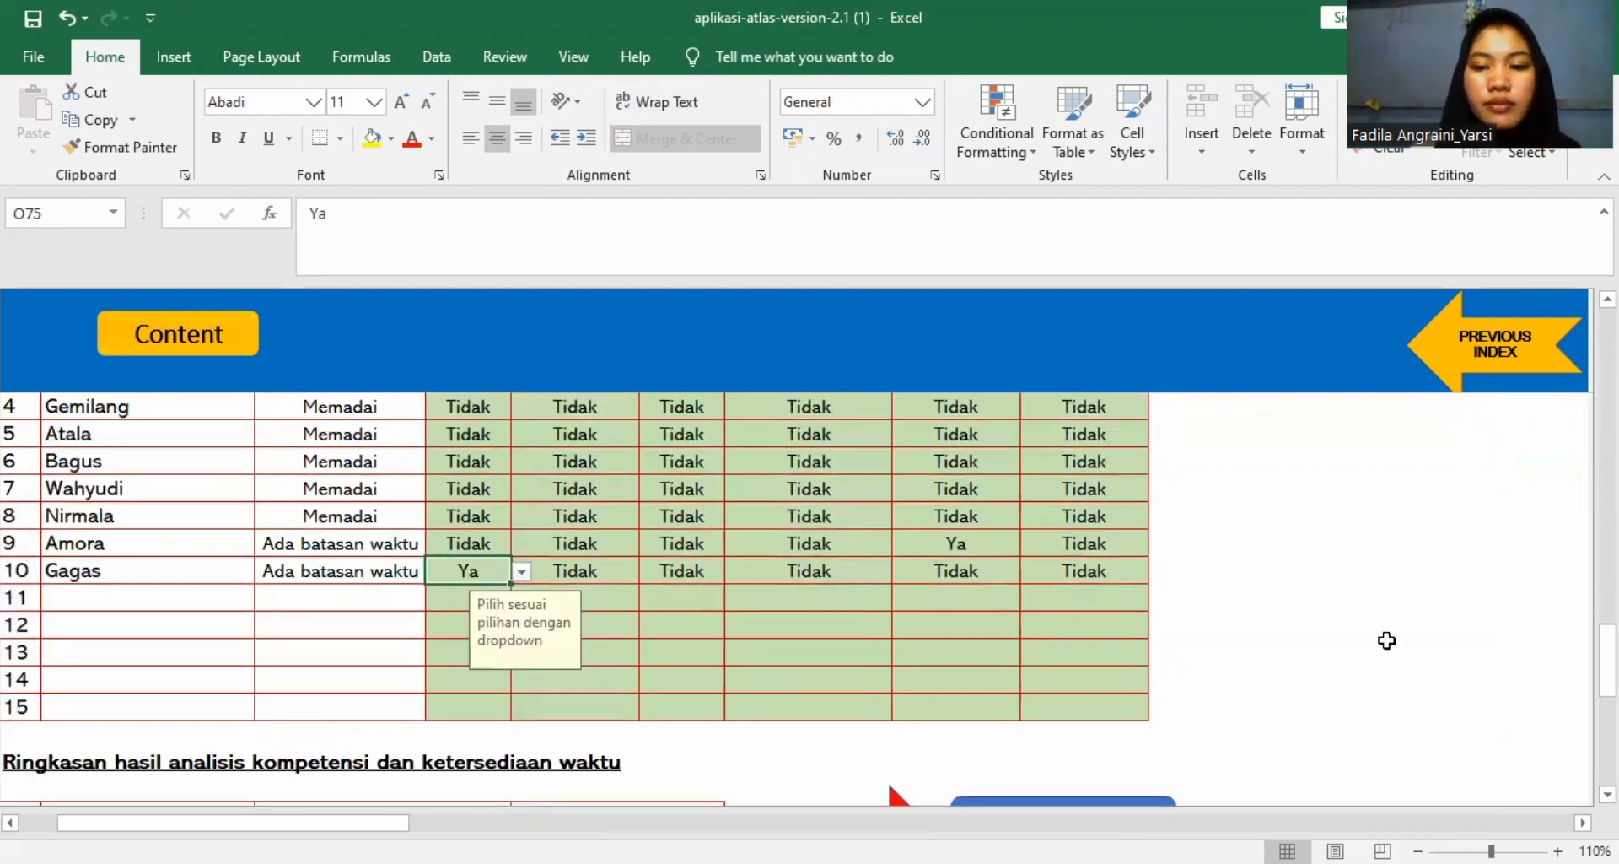
pyautogui.scroll(-4, 808, 598)
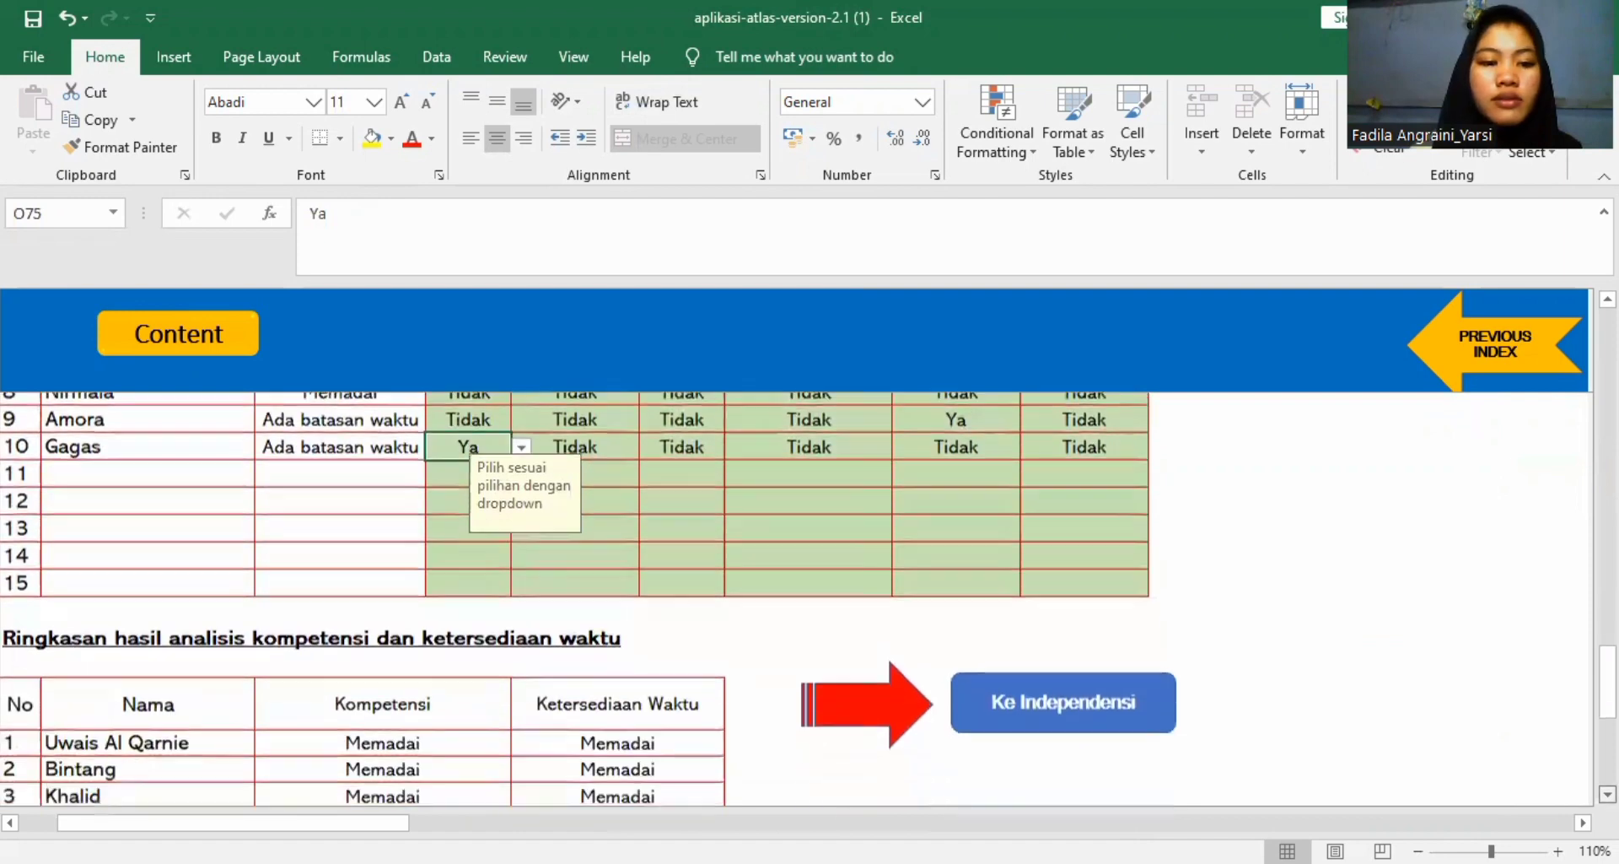
pyautogui.scroll(-1, 799, 494)
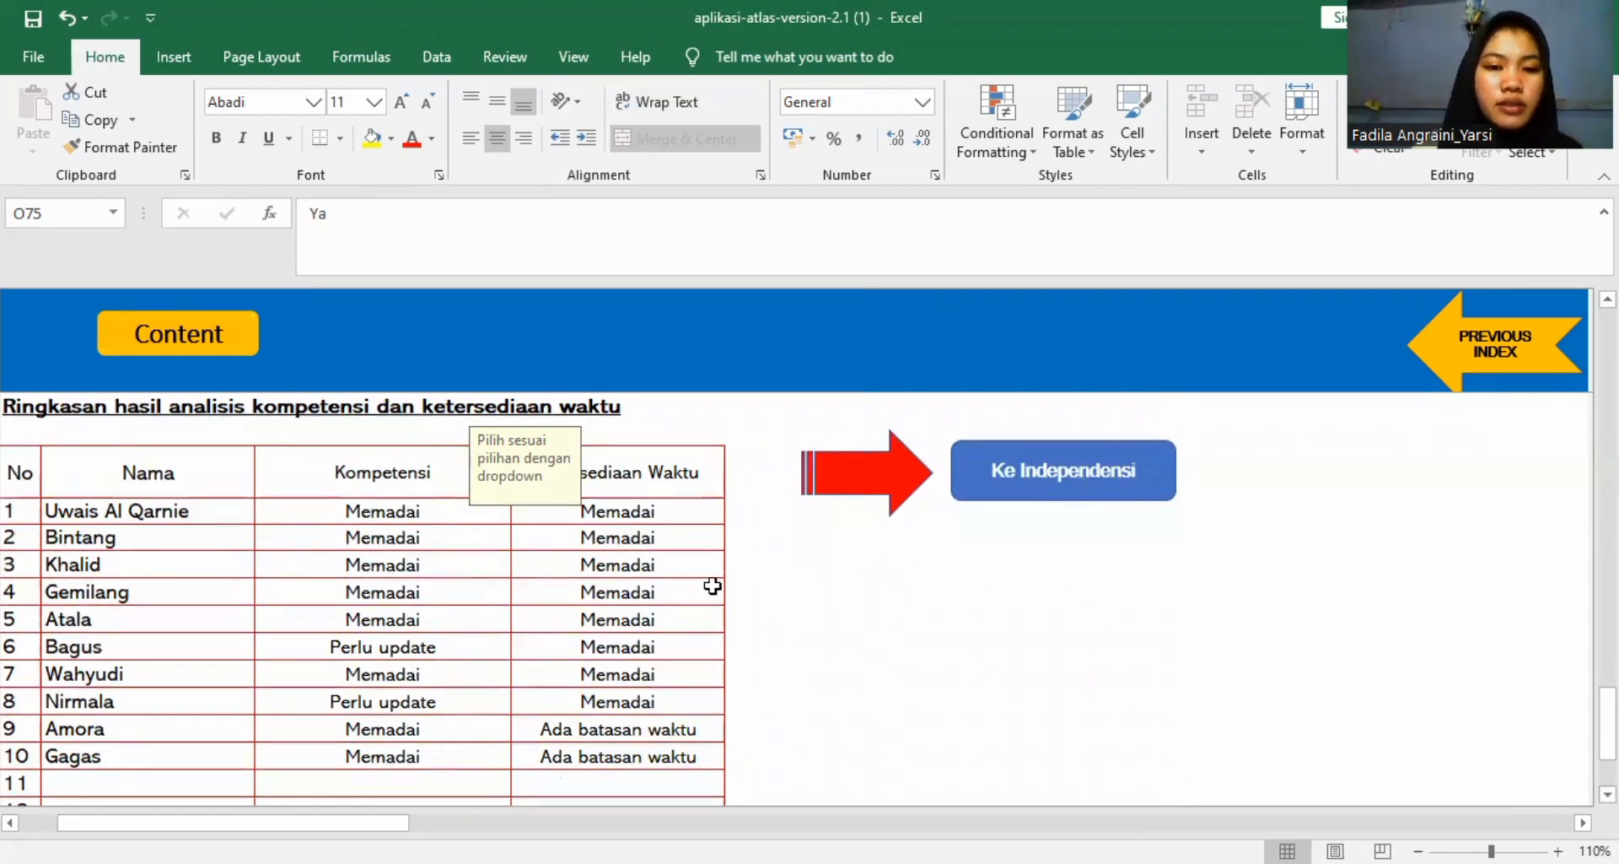
pyautogui.scroll(-5, 919, 588)
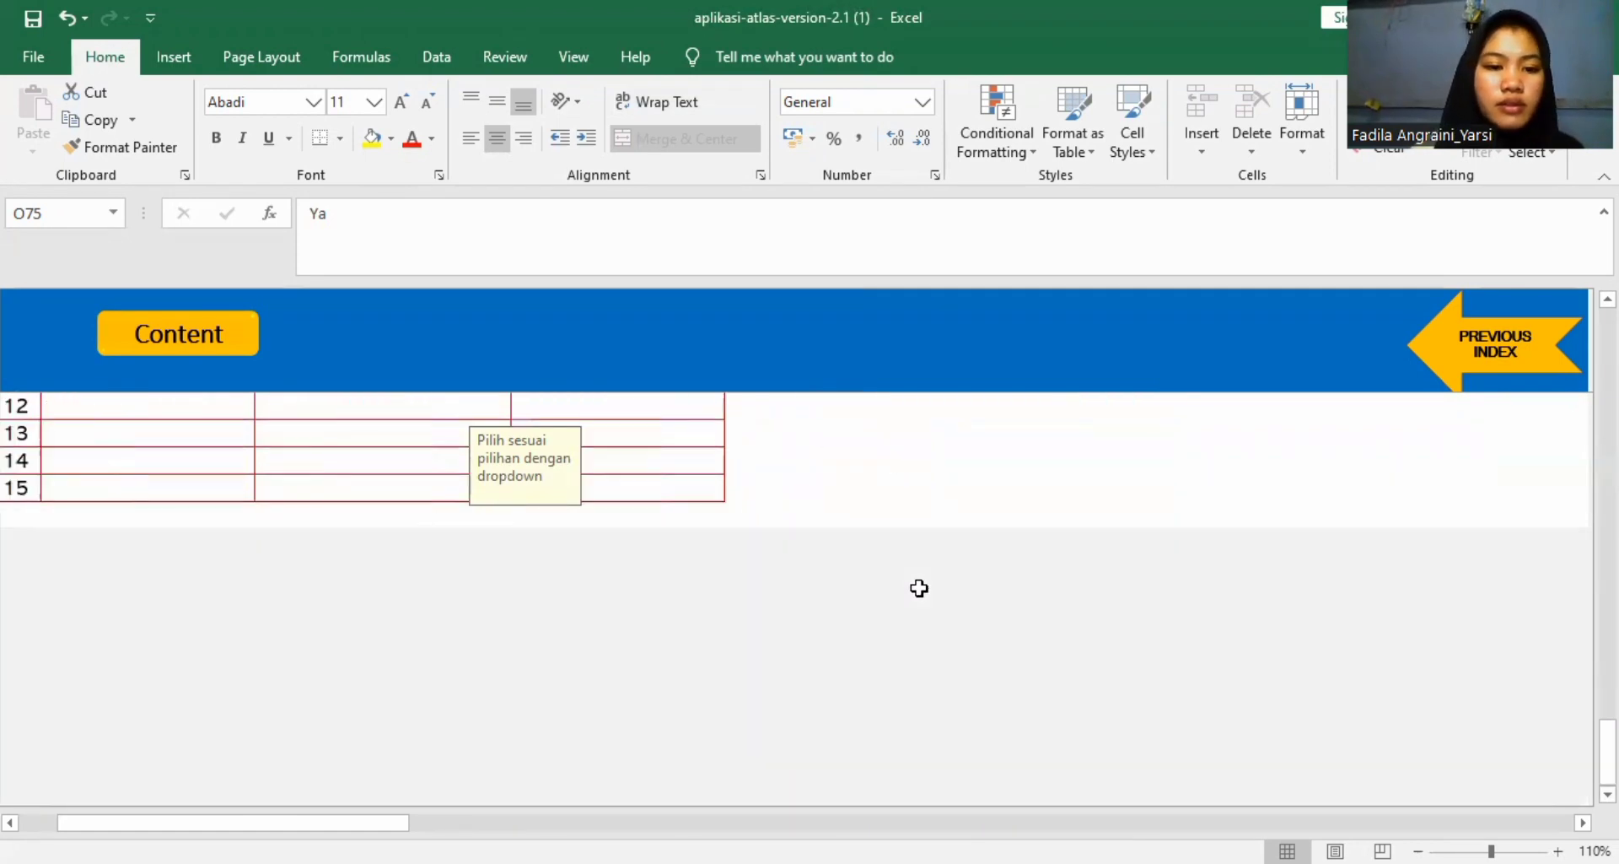
pyautogui.scroll(3, 920, 588)
pyautogui.scroll(2, 919, 588)
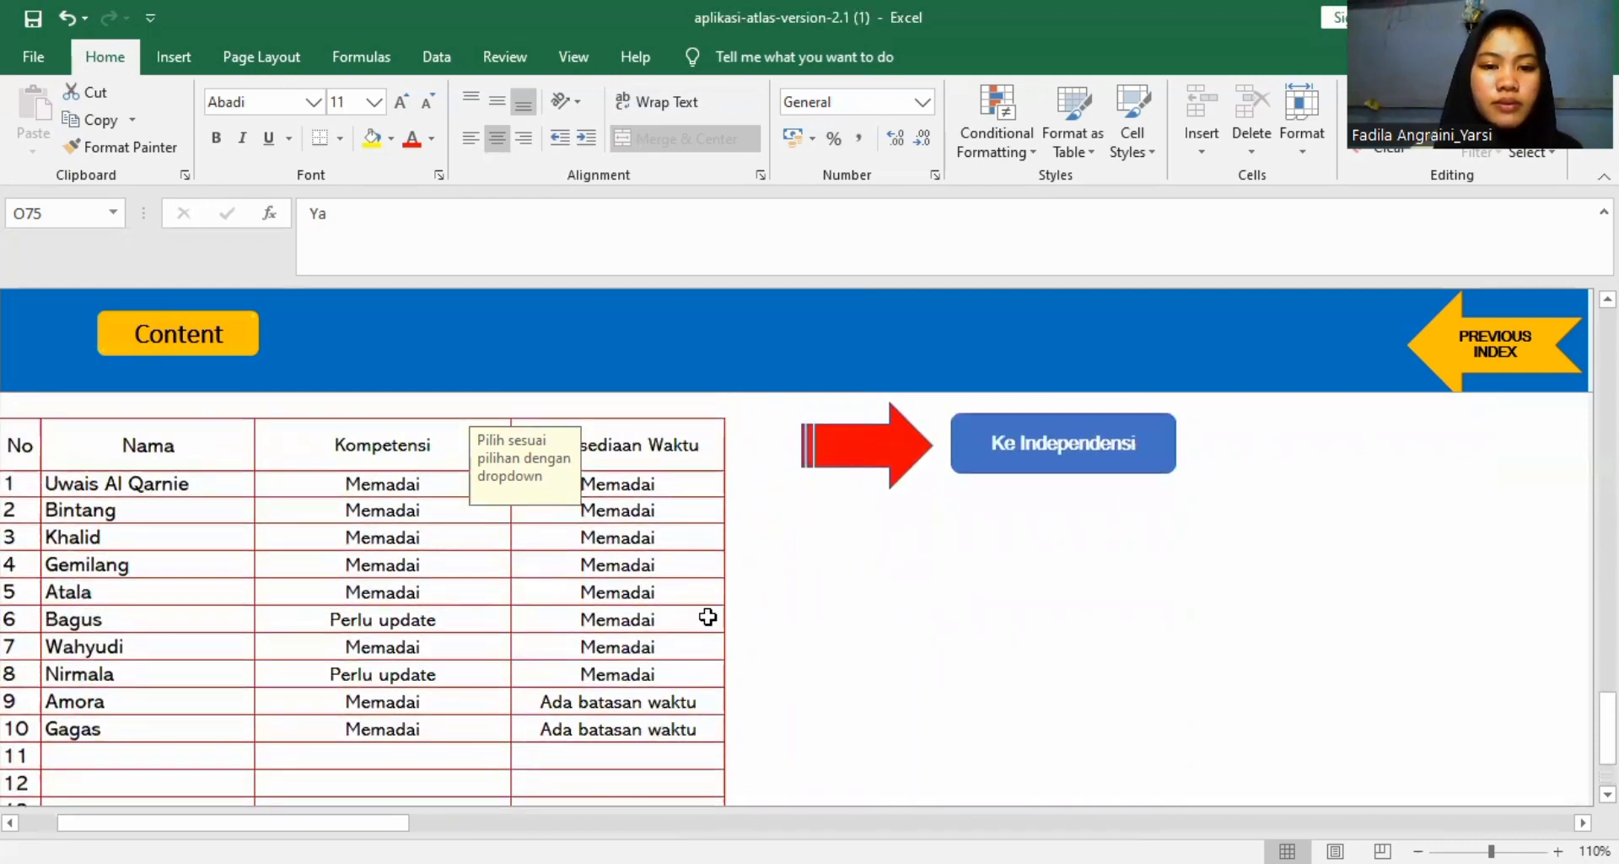
pyautogui.scroll(2, 707, 616)
pyautogui.scroll(-1, 874, 568)
# Go to the independence worksheet A1103 A and look over the criteria columns of its Independensi Personel KAP table.
pyautogui.click(1002, 536)
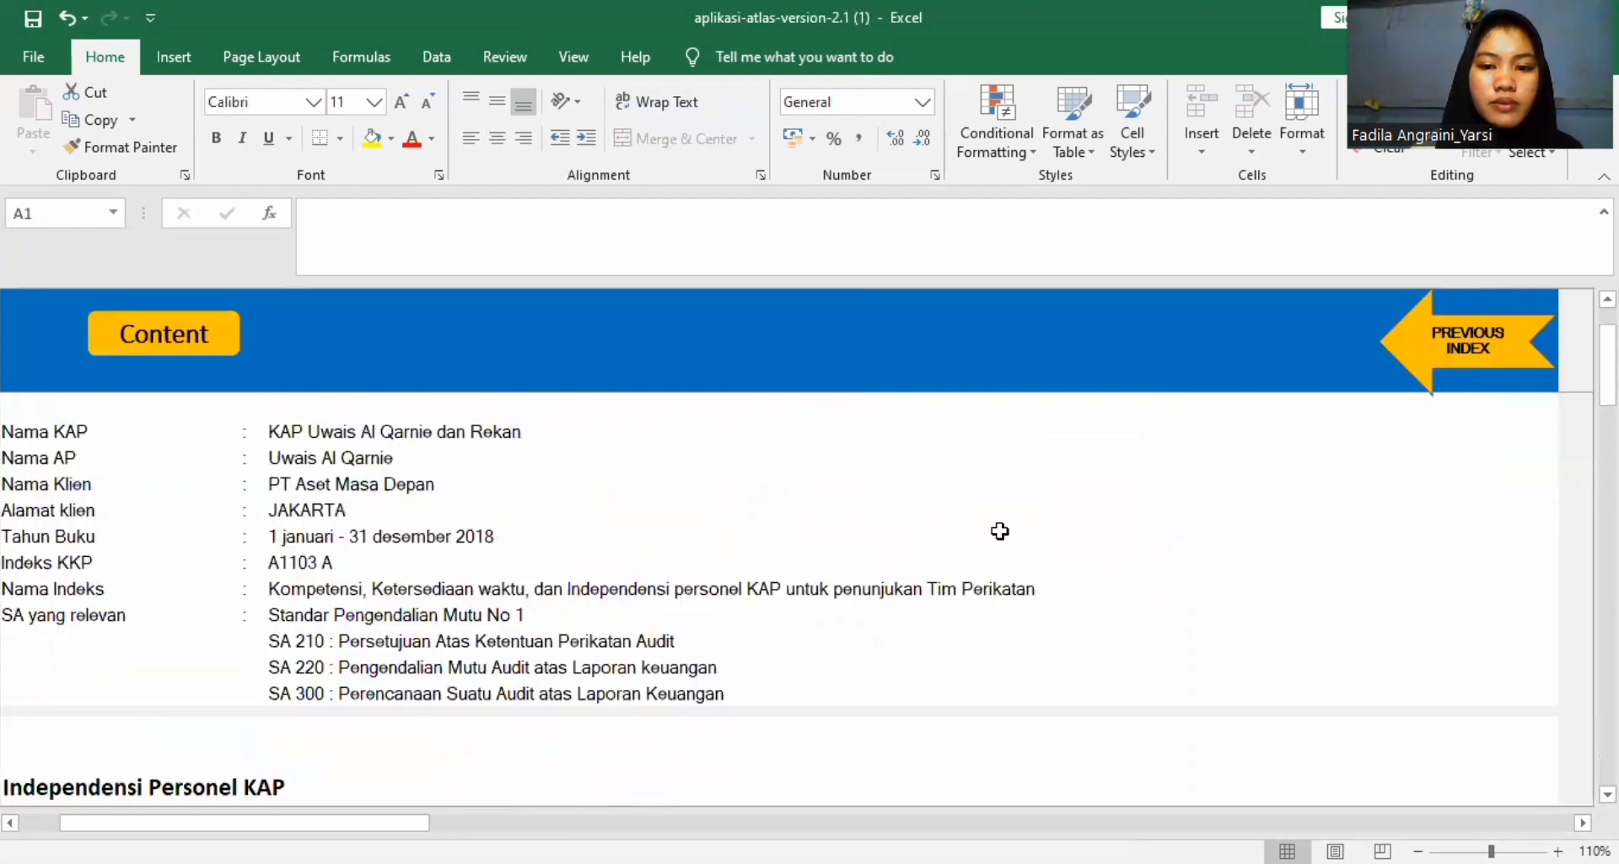
pyautogui.scroll(-5, 836, 540)
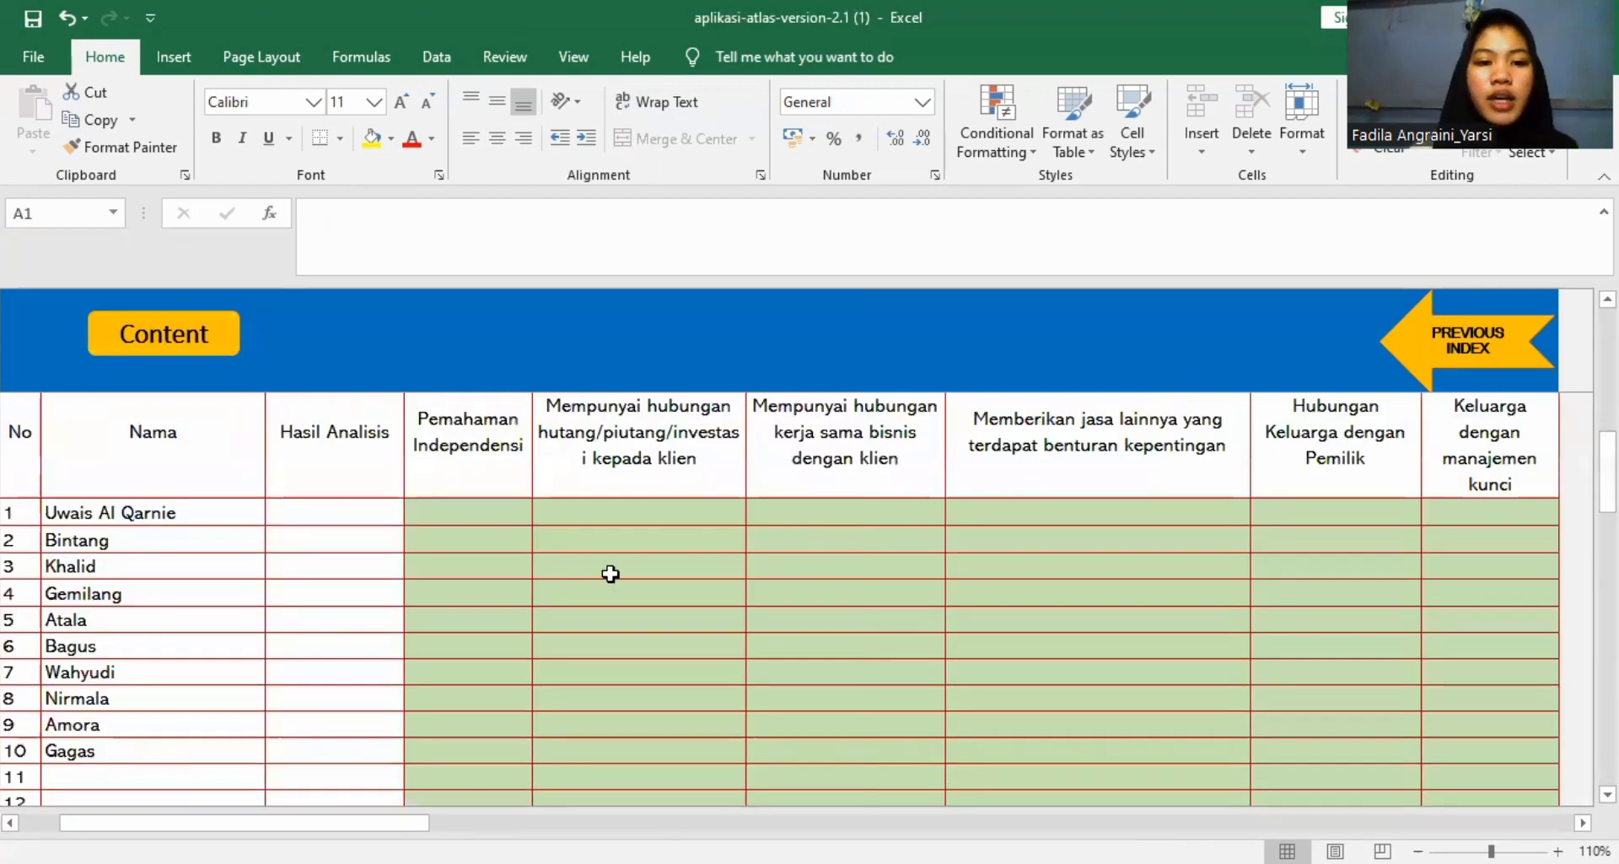
pyautogui.scroll(5, 586, 600)
pyautogui.scroll(-5, 643, 662)
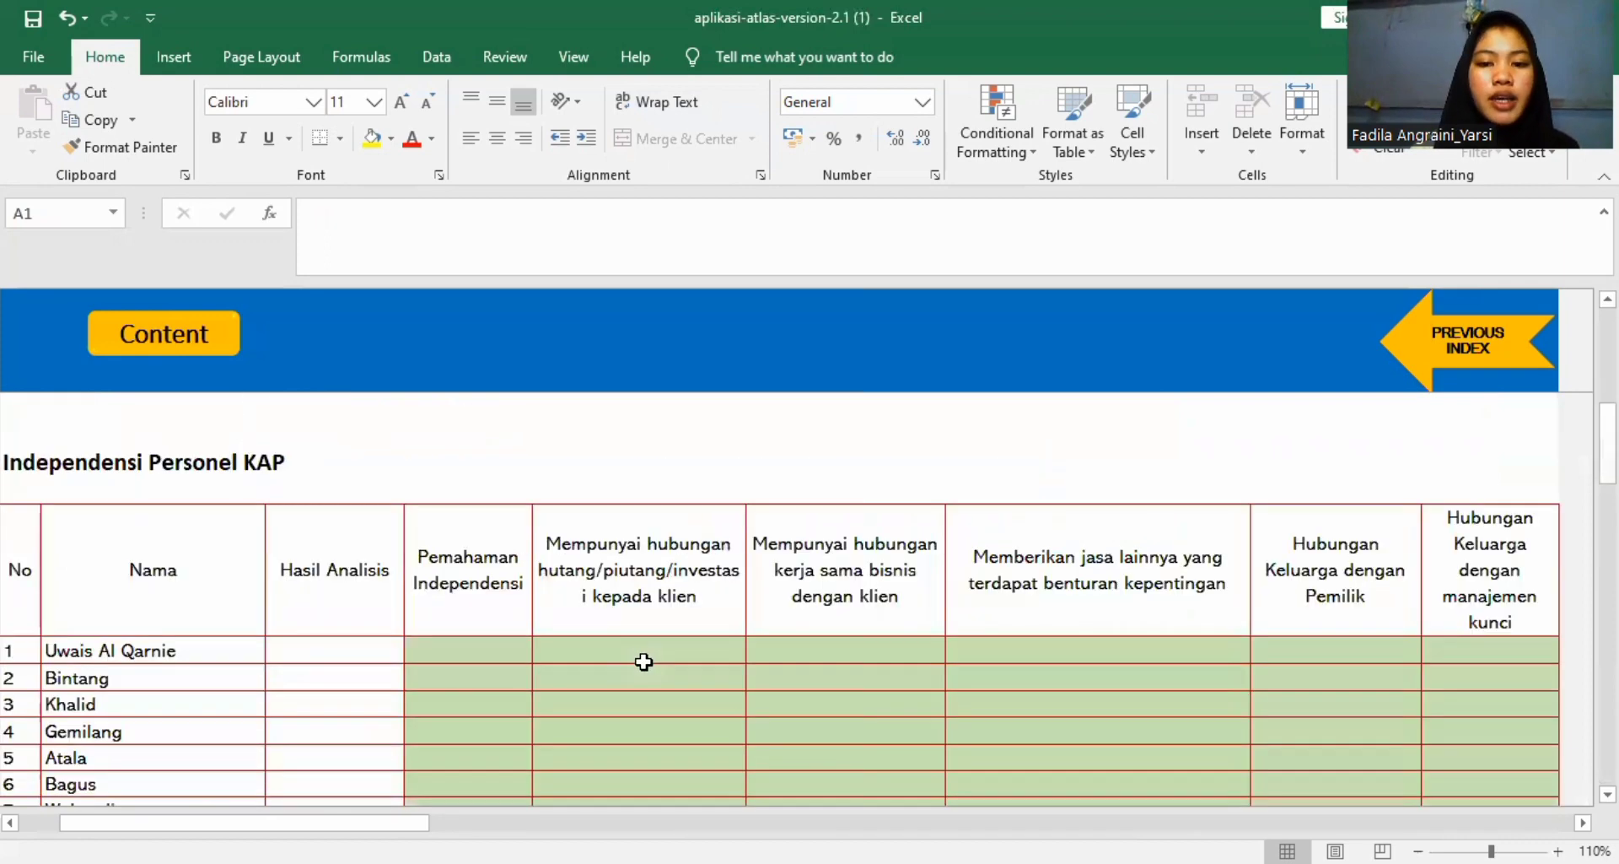
pyautogui.scroll(1, 643, 662)
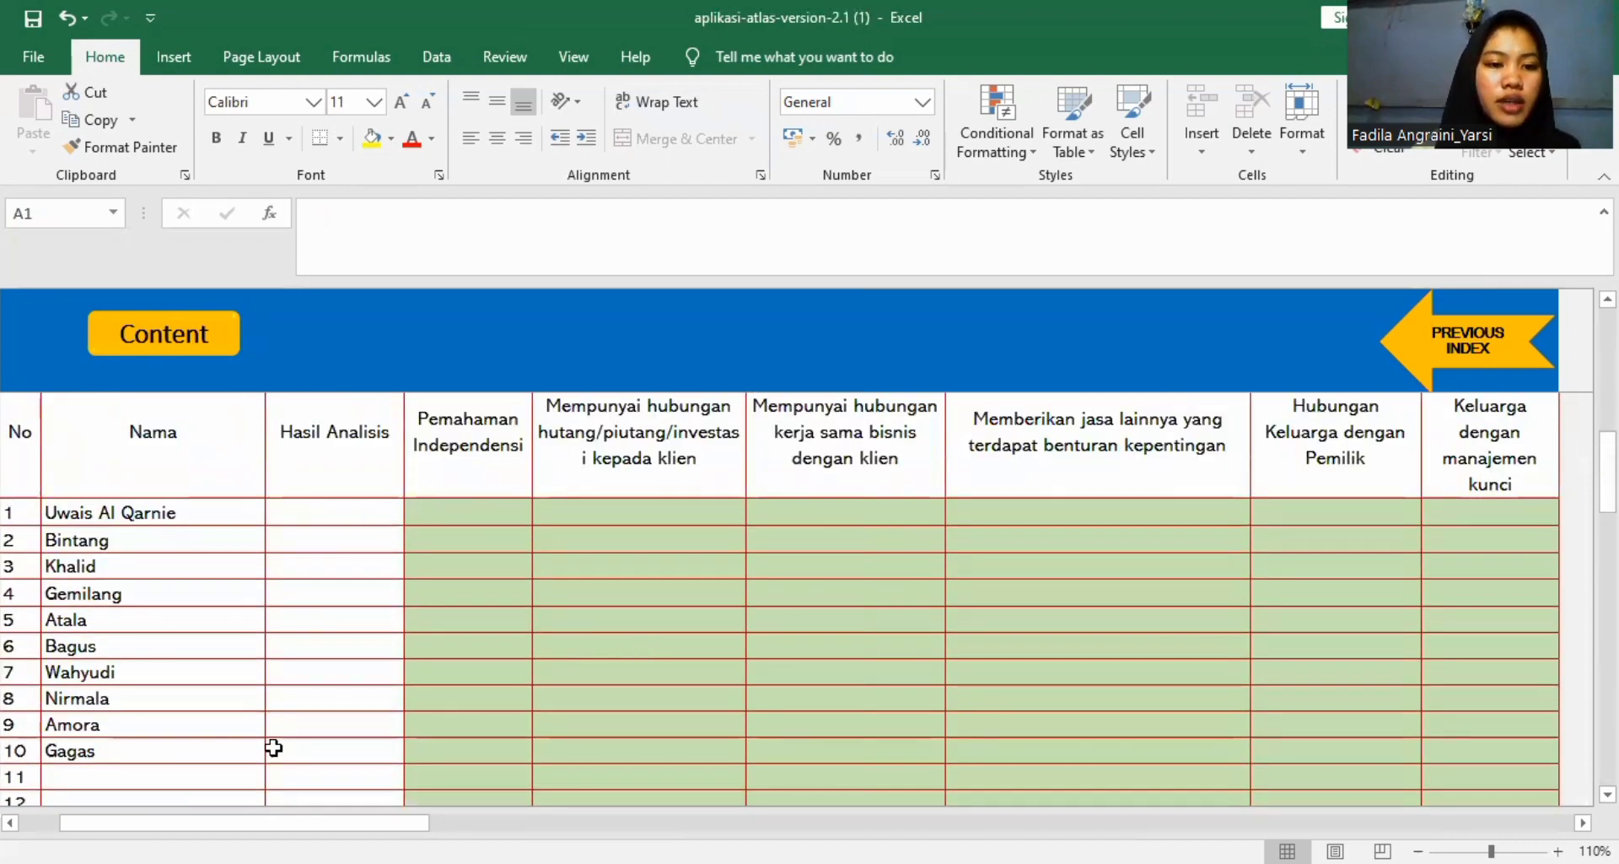
# Fill the Pemahaman Independensi column with Ya for personnel 1–5 and Tidak for person 6.
pyautogui.click(481, 521)
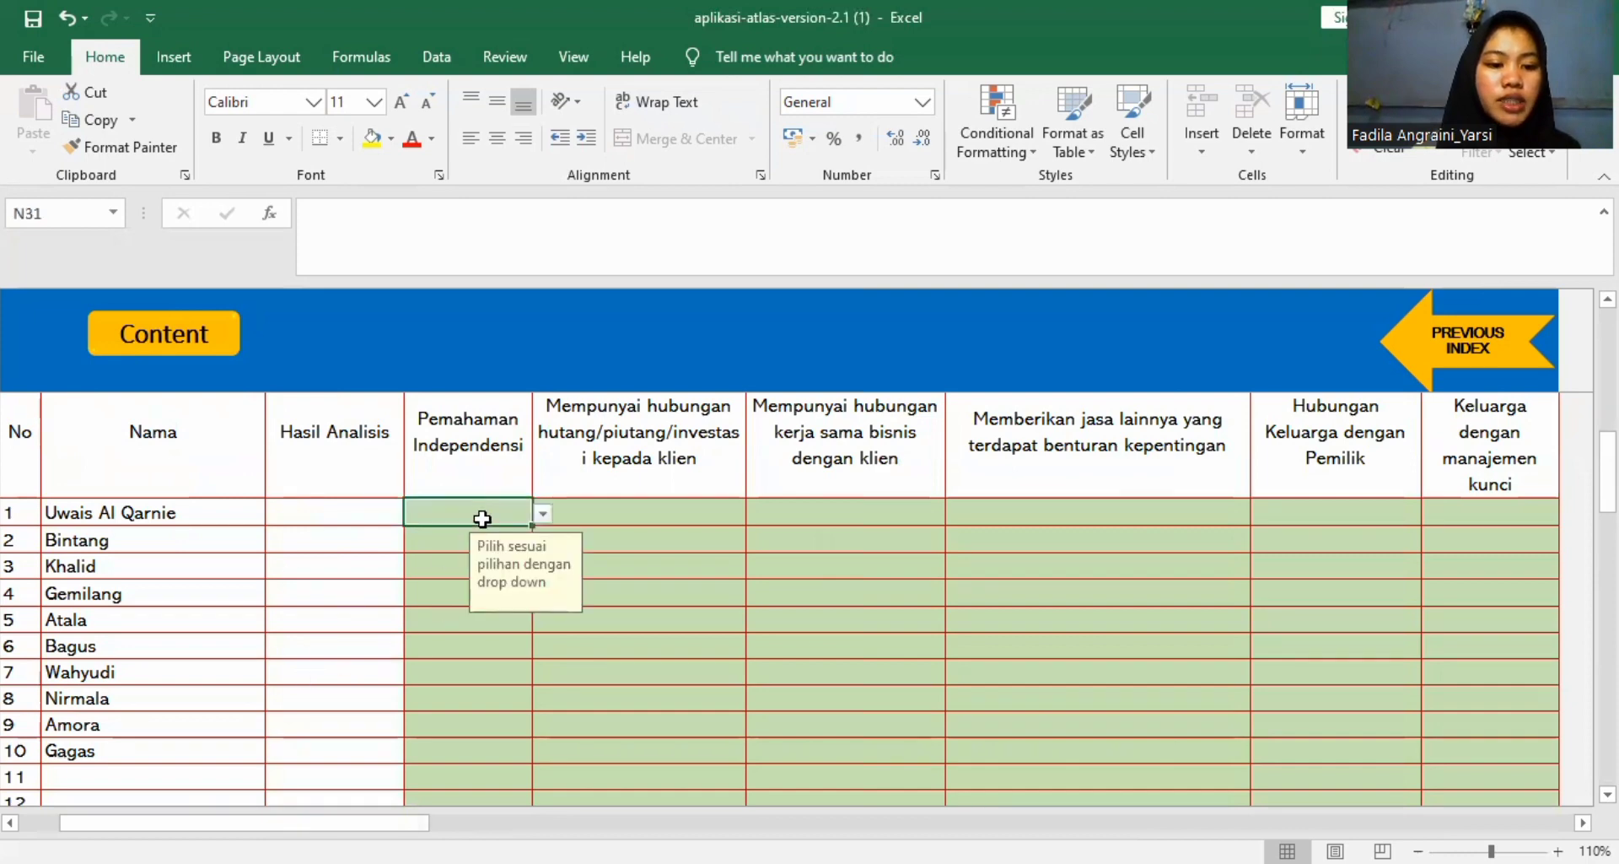
pyautogui.click(542, 513)
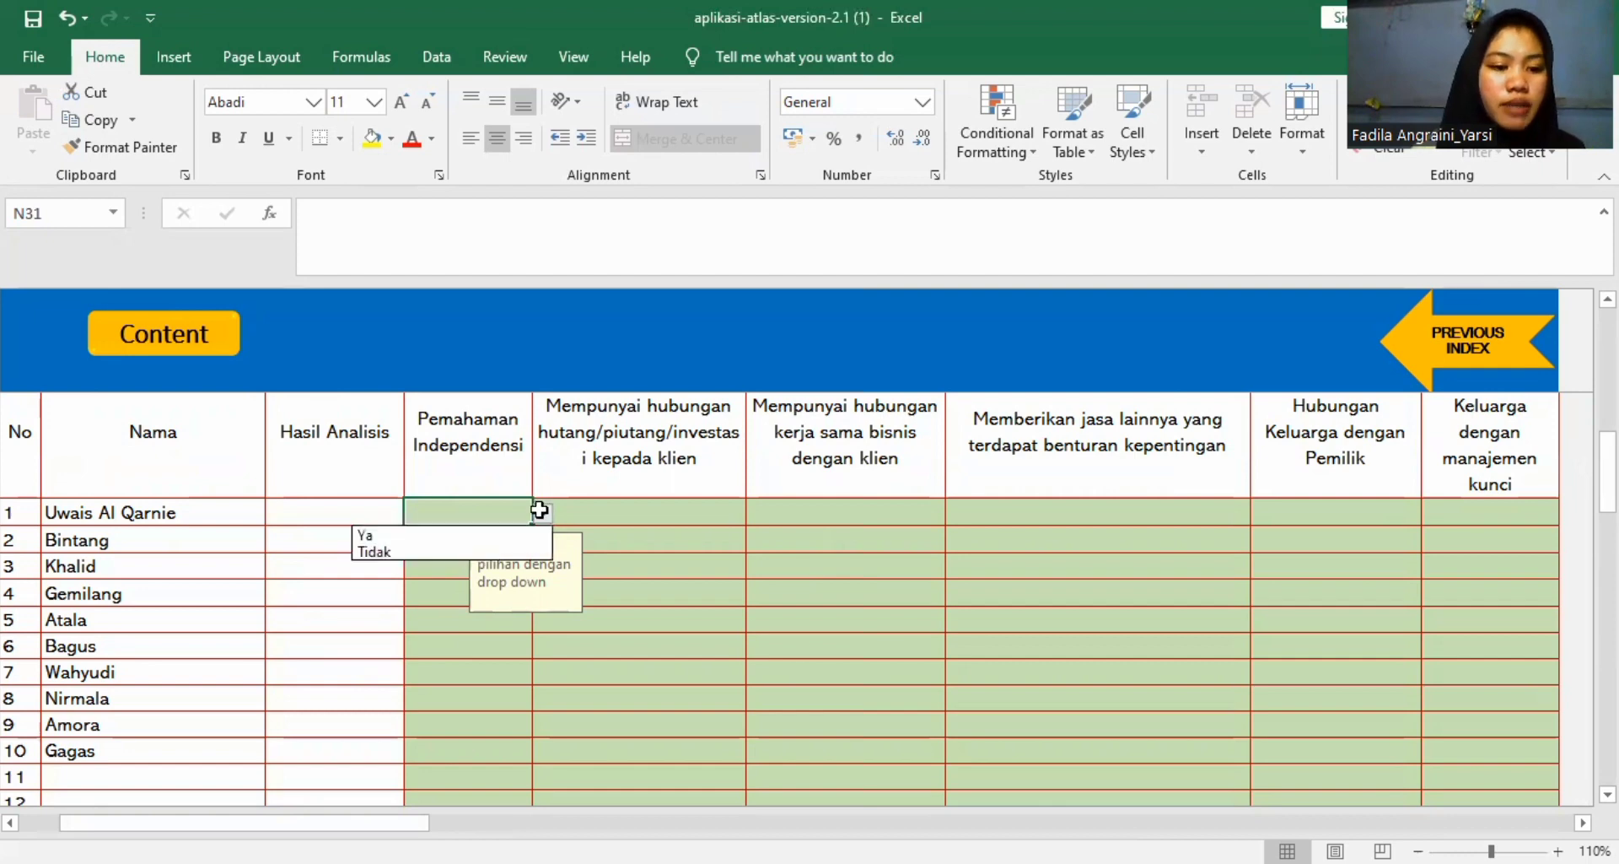
pyautogui.click(496, 535)
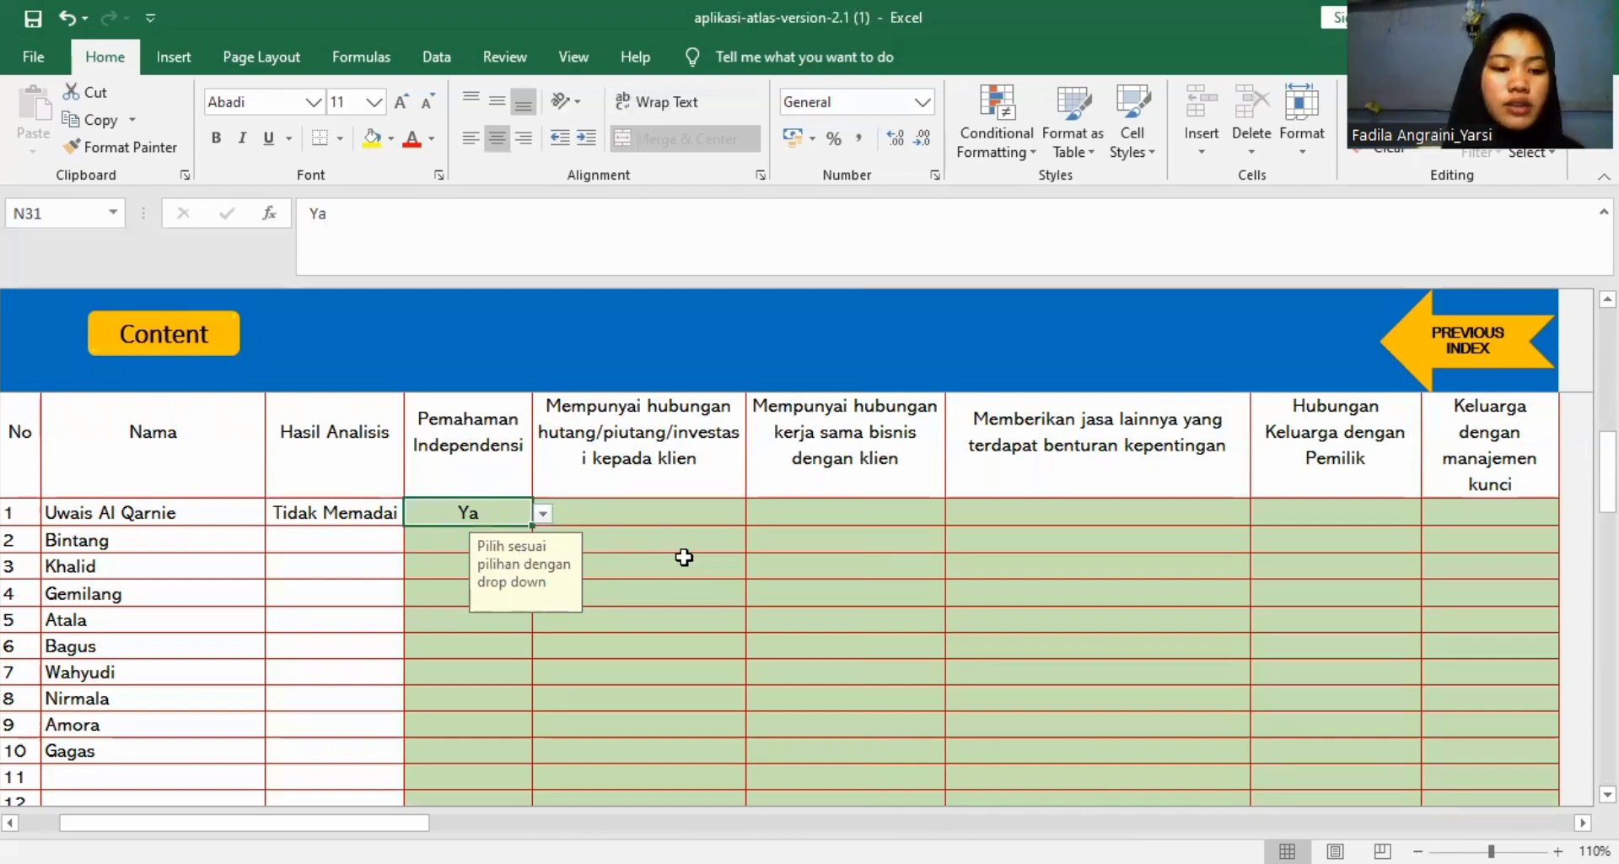
pyautogui.press('Down')
pyautogui.write('Ya')
pyautogui.press('Return')
pyautogui.write('Ya')
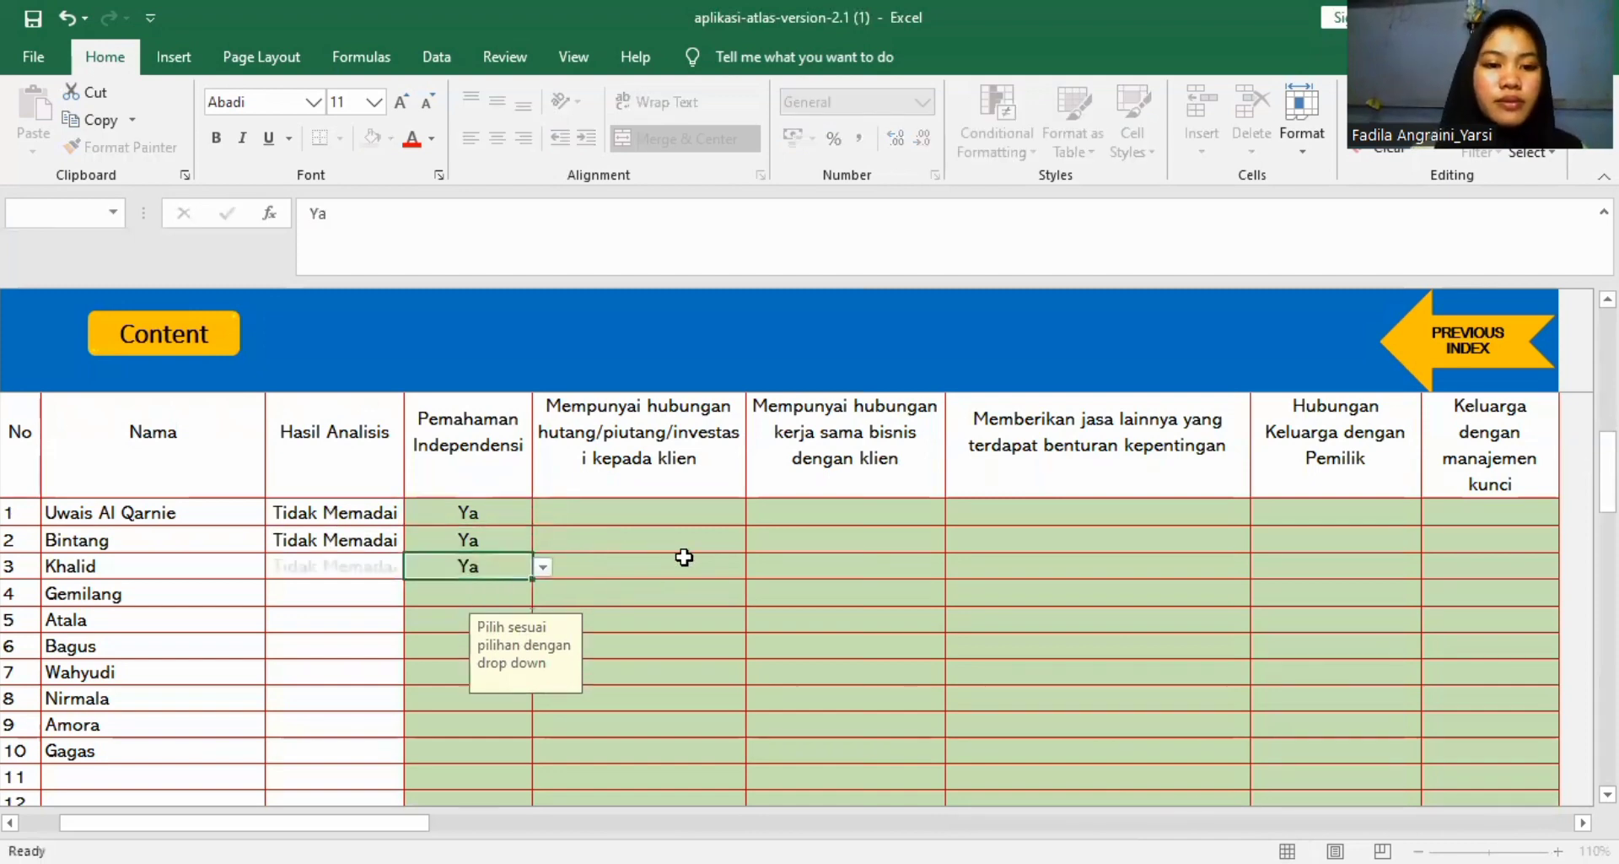
pyautogui.press('Return')
pyautogui.write('Ya')
pyautogui.press('Return')
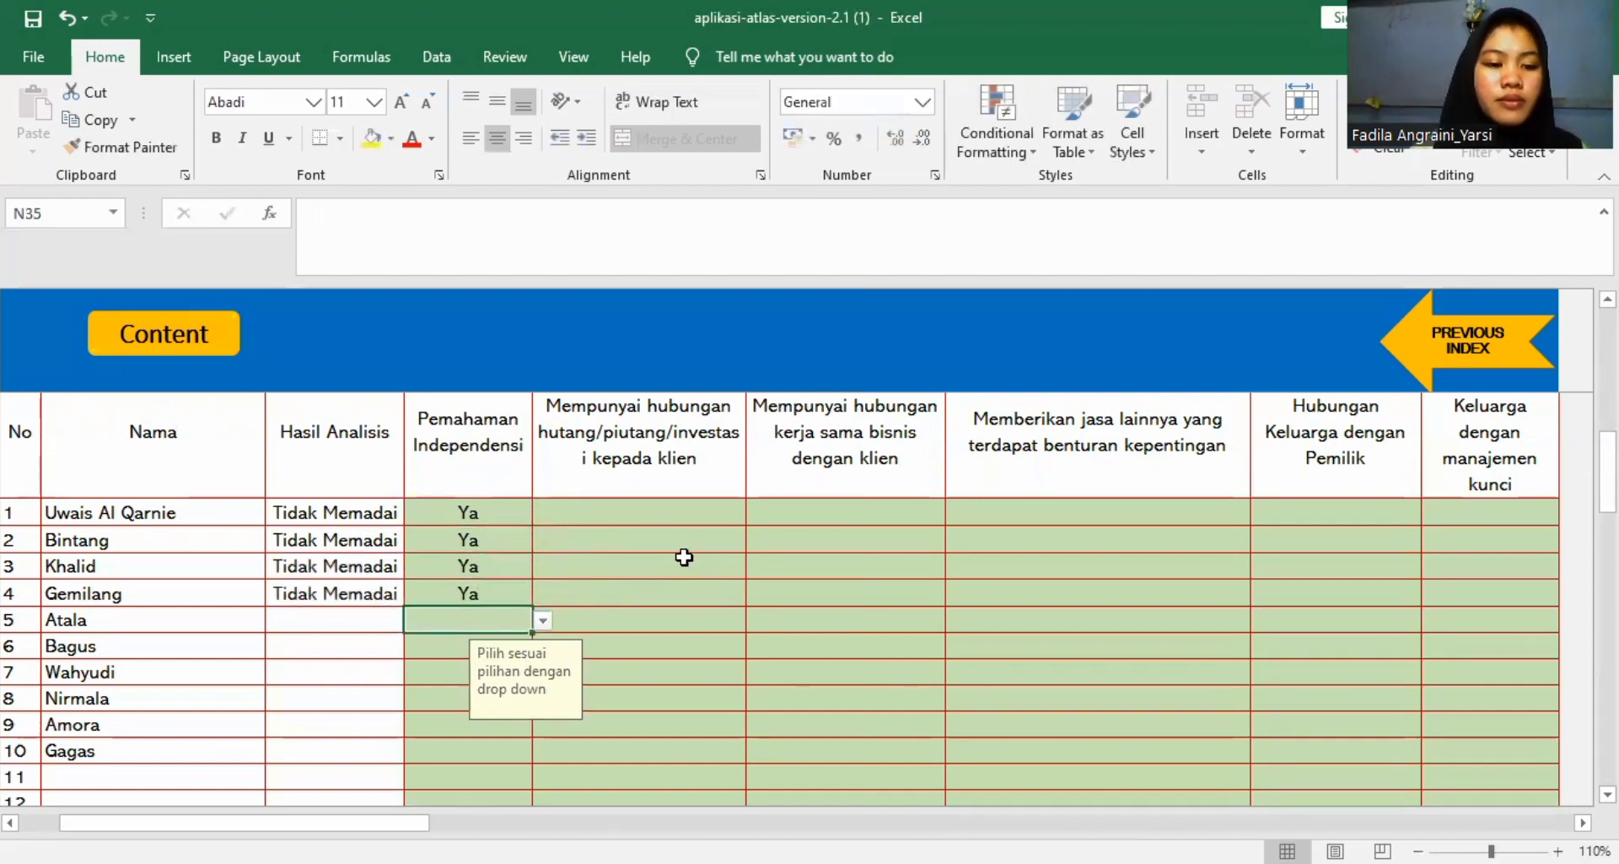
pyautogui.write('ya')
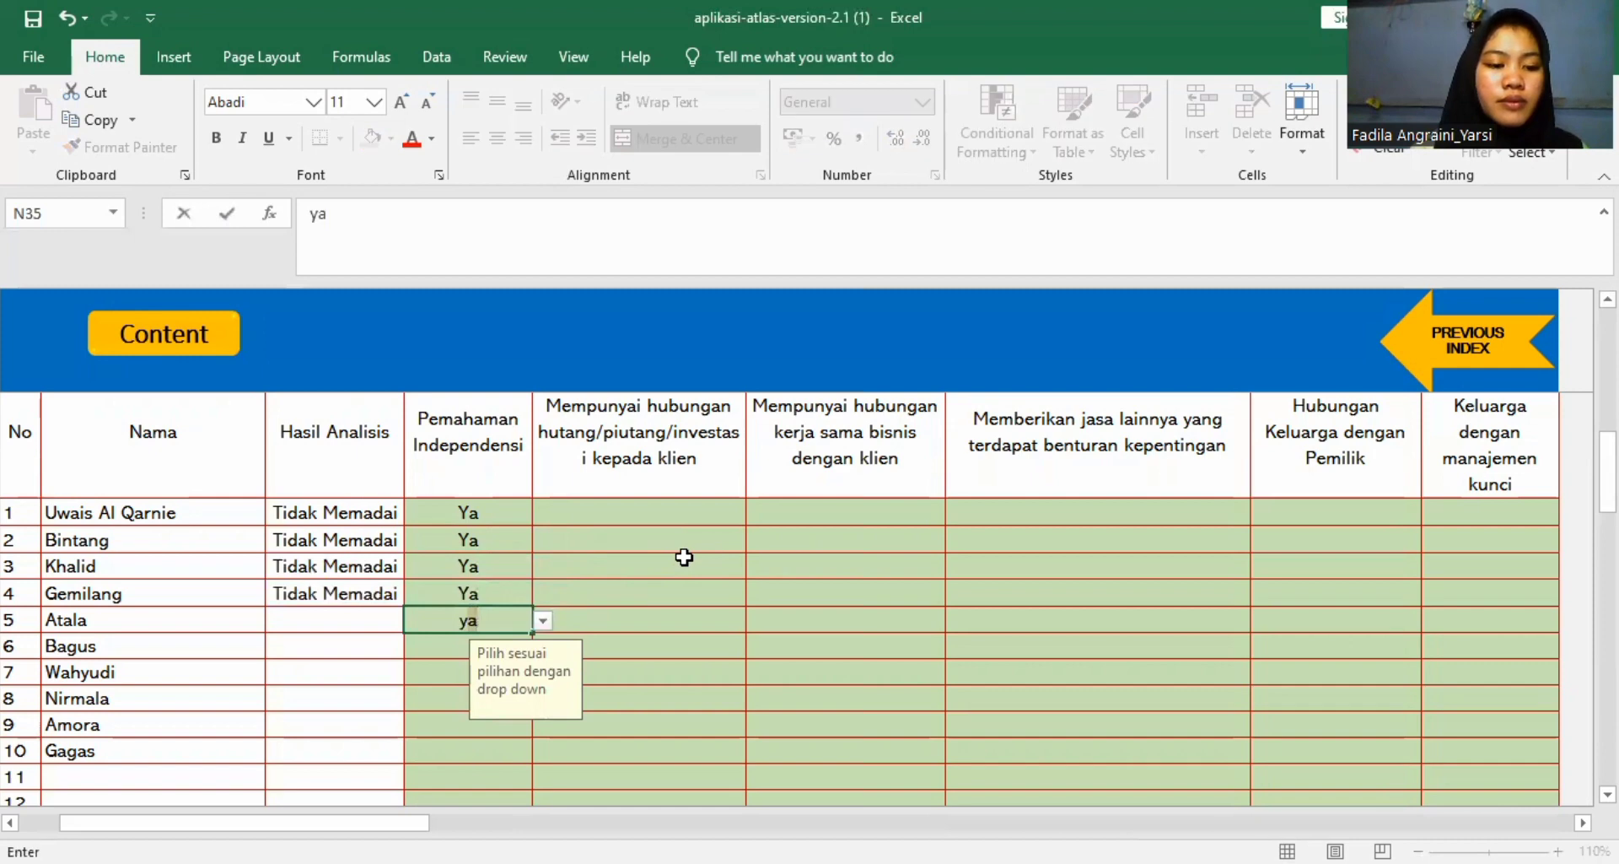
pyautogui.press('Return')
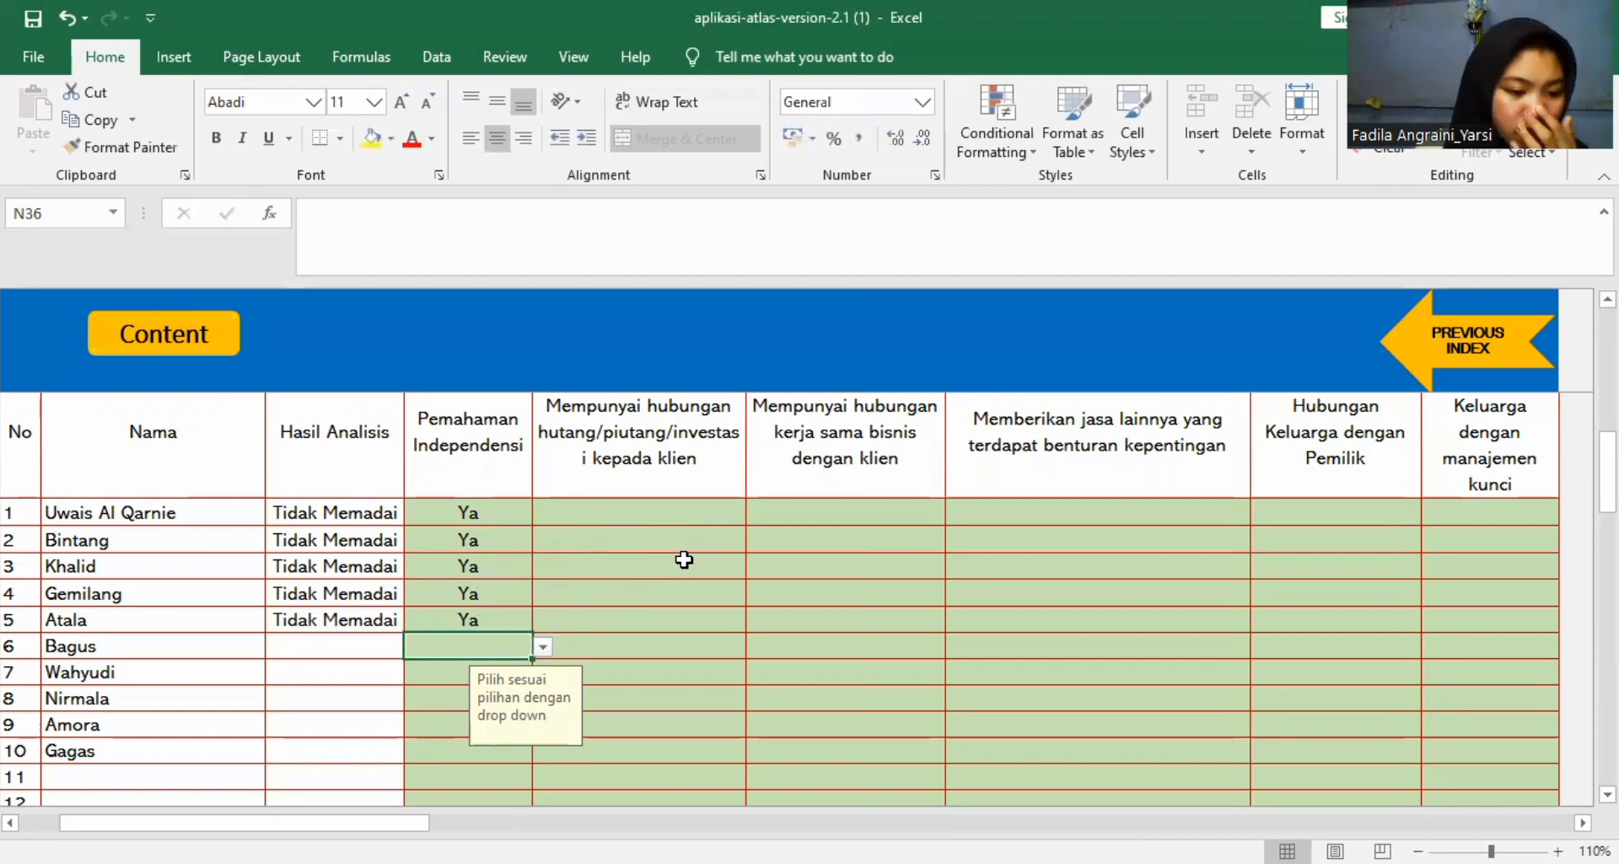
pyautogui.click(542, 647)
pyautogui.click(460, 684)
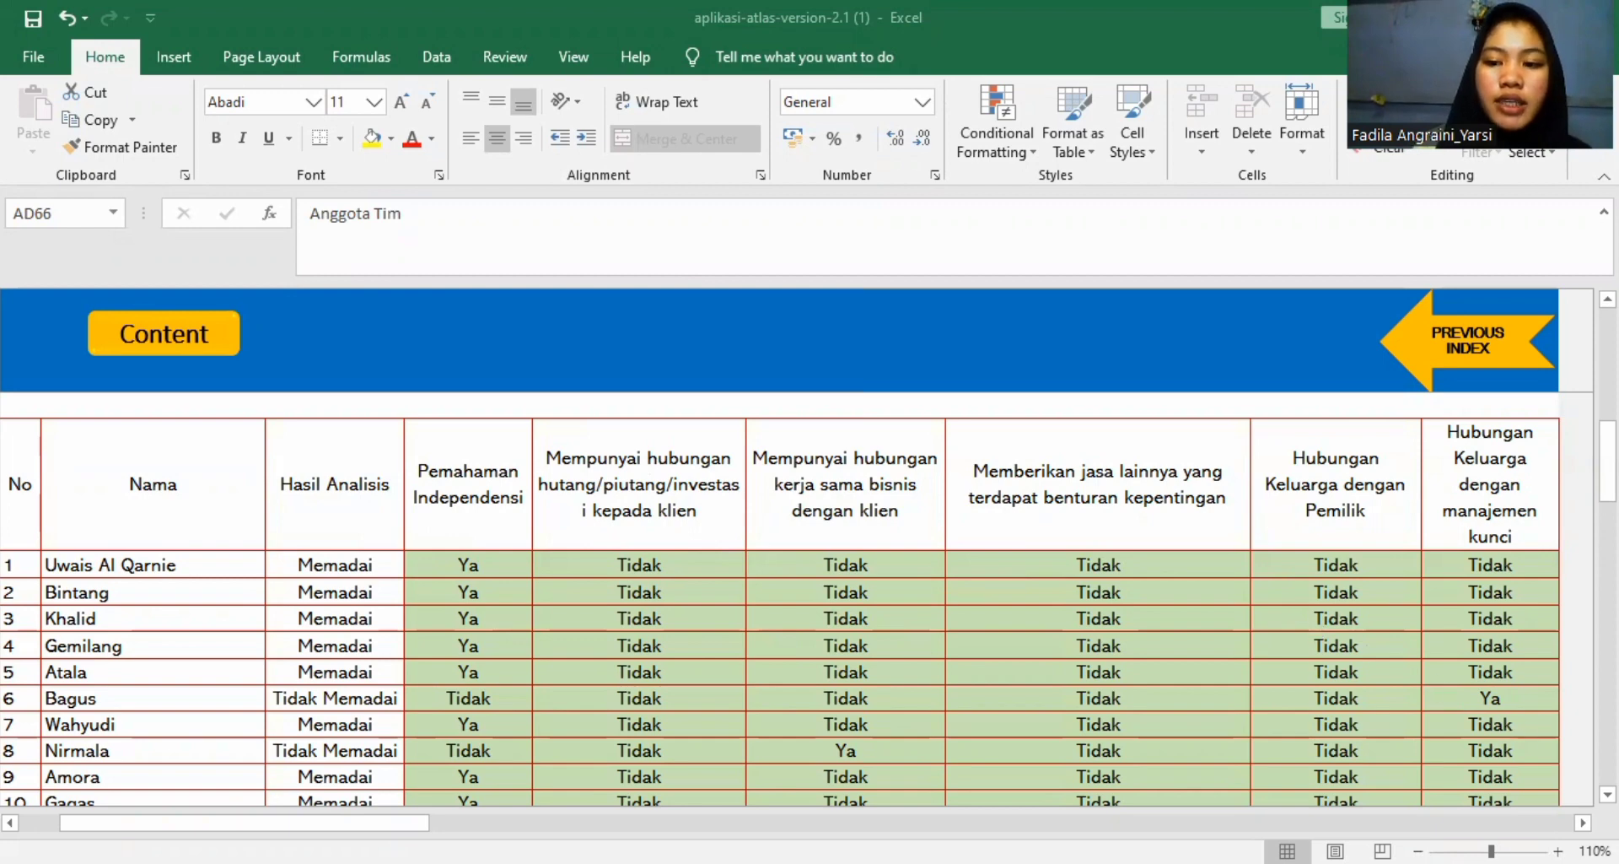
# Review the Independensi Personel KAP answers, including person 6's family relationship with key management.
pyautogui.scroll(-1, 933, 587)
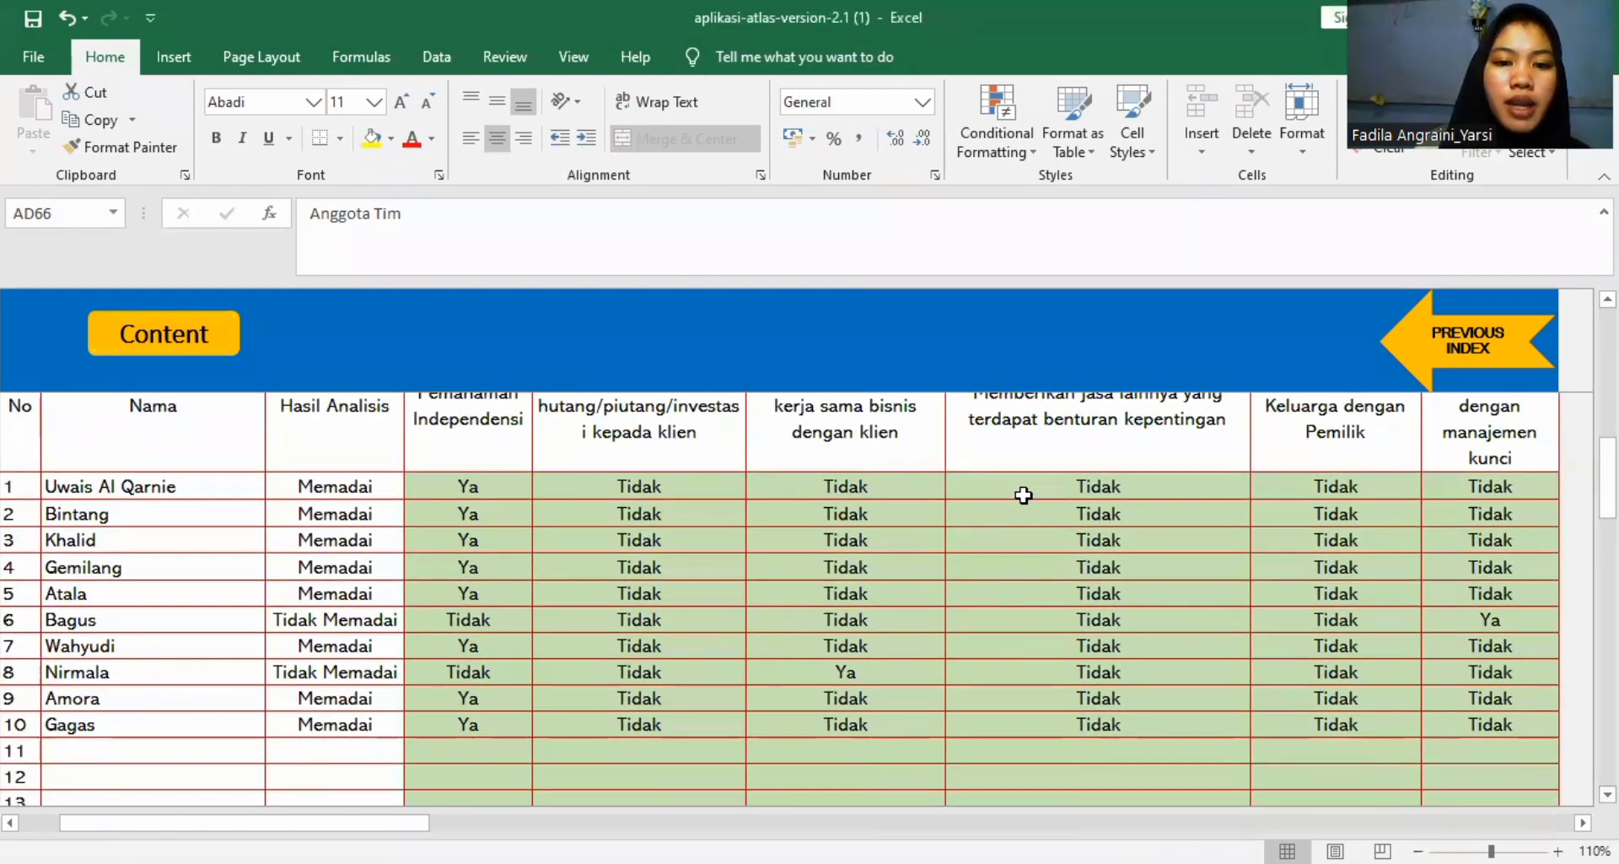
pyautogui.scroll(1, 1189, 469)
pyautogui.scroll(-1, 1118, 630)
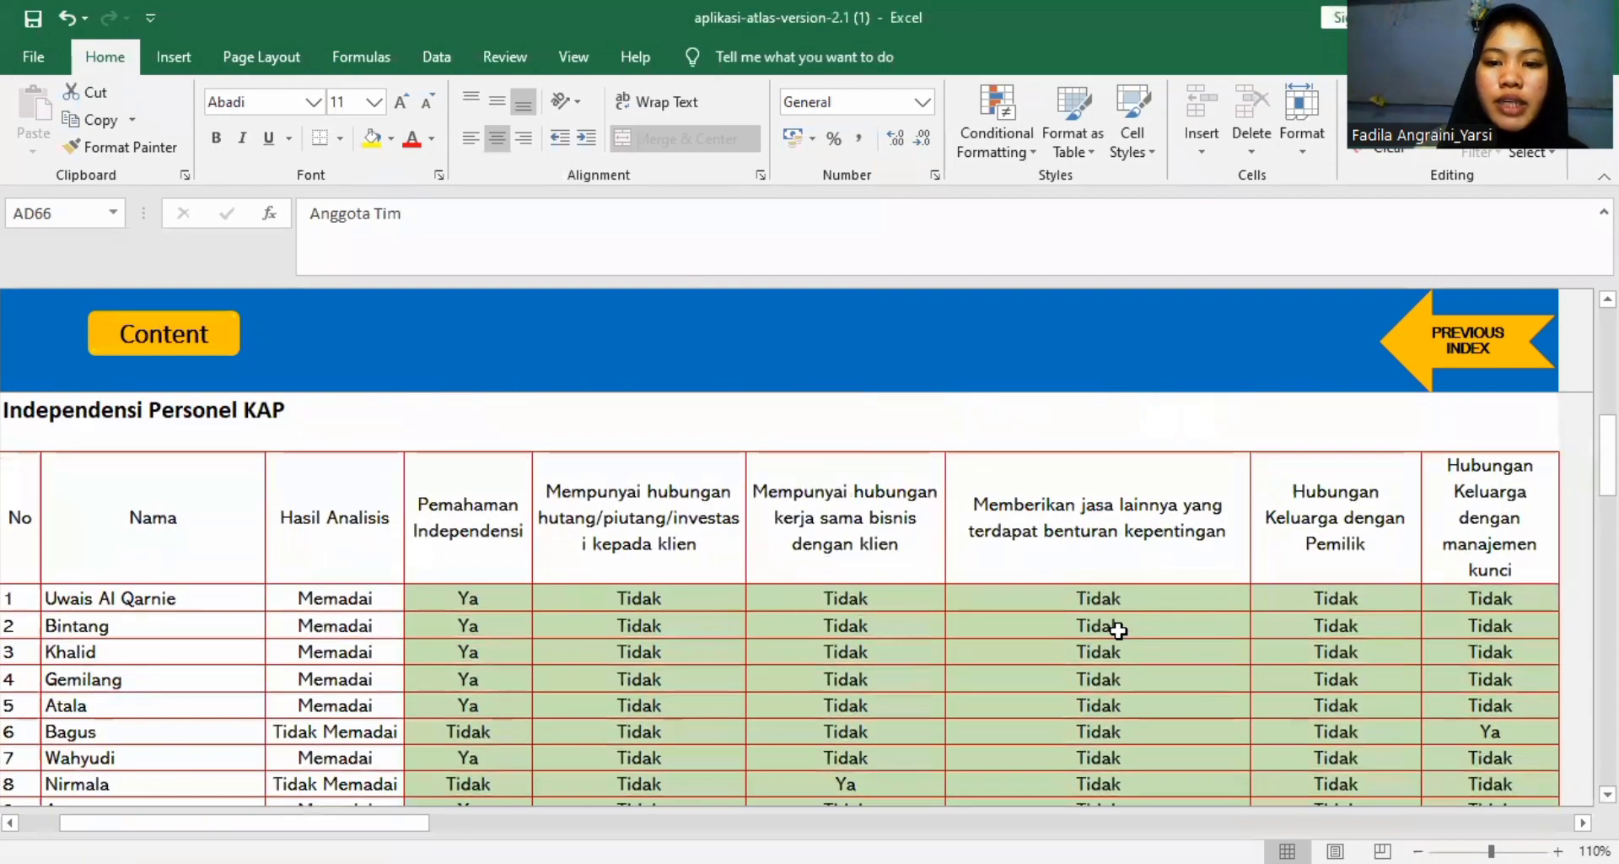
pyautogui.scroll(-1, 1118, 630)
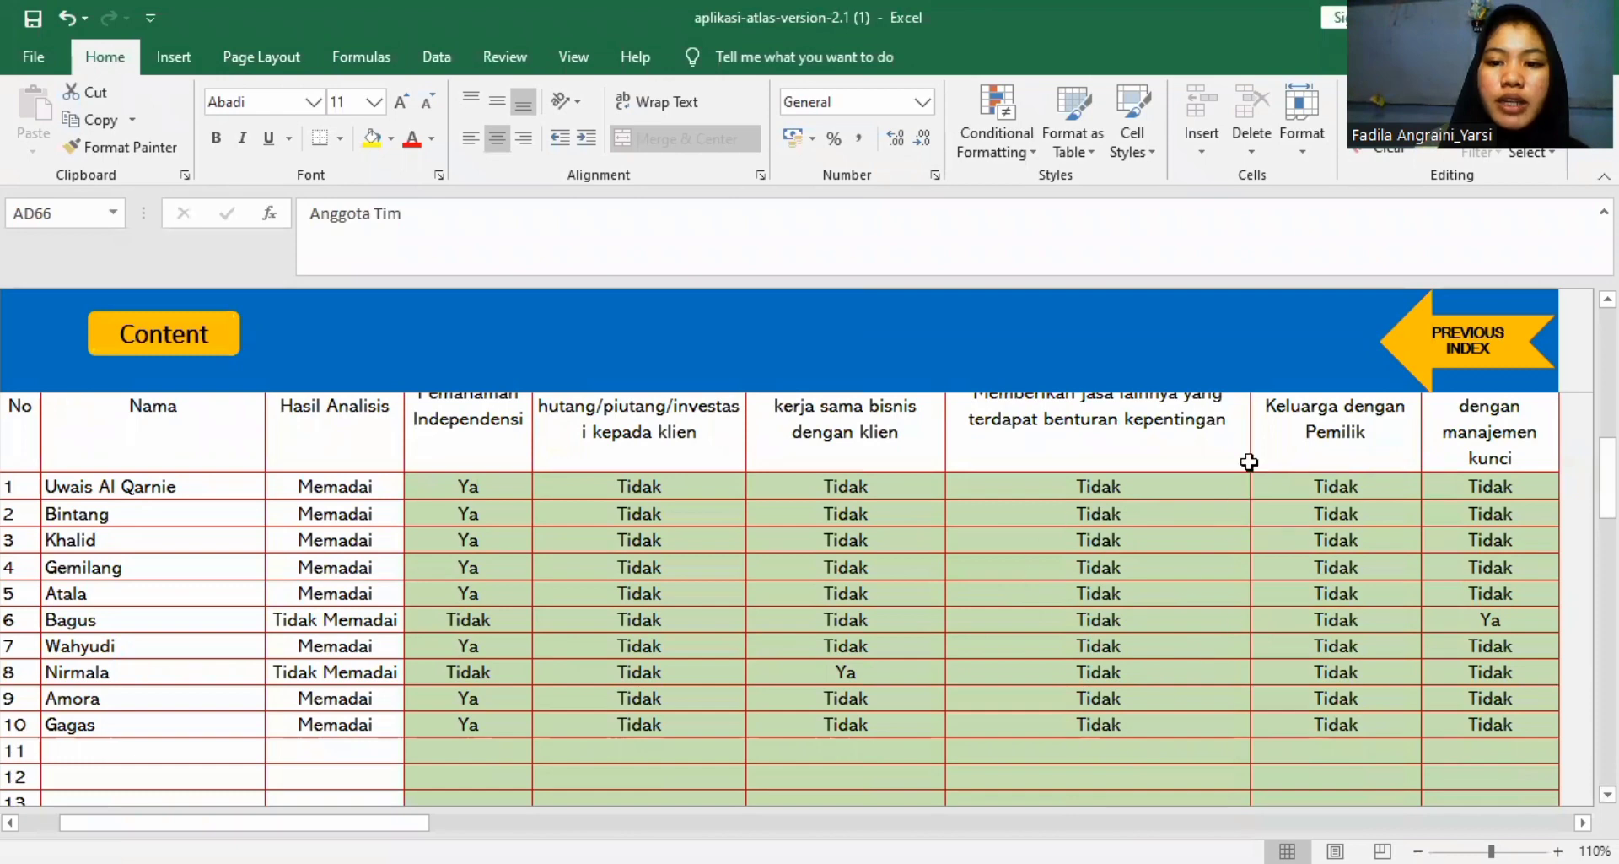
pyautogui.scroll(1, 1409, 459)
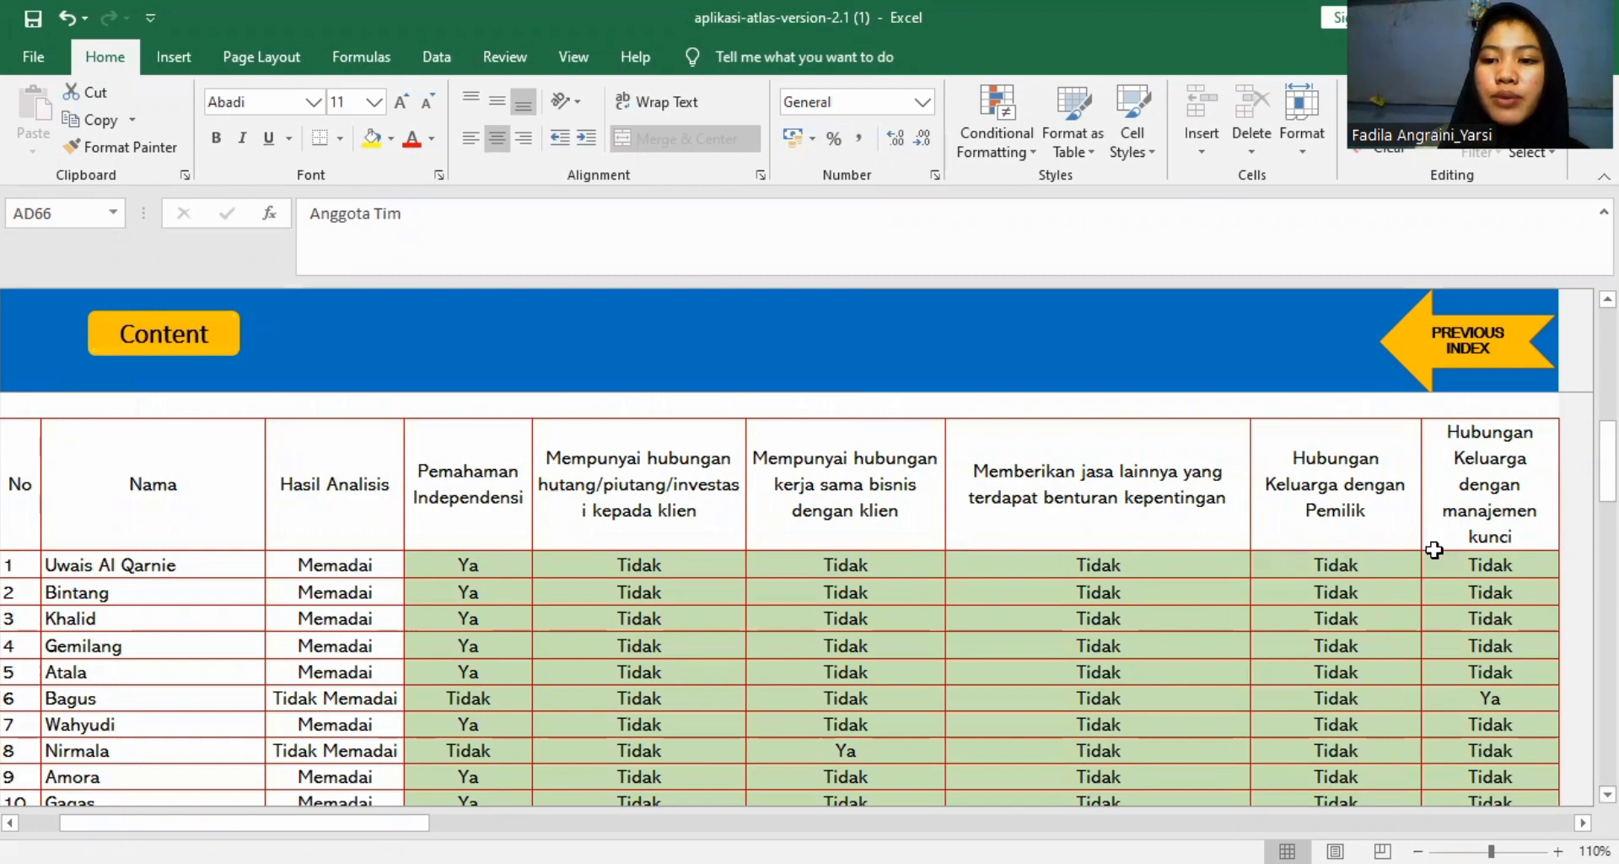
pyautogui.click(1461, 705)
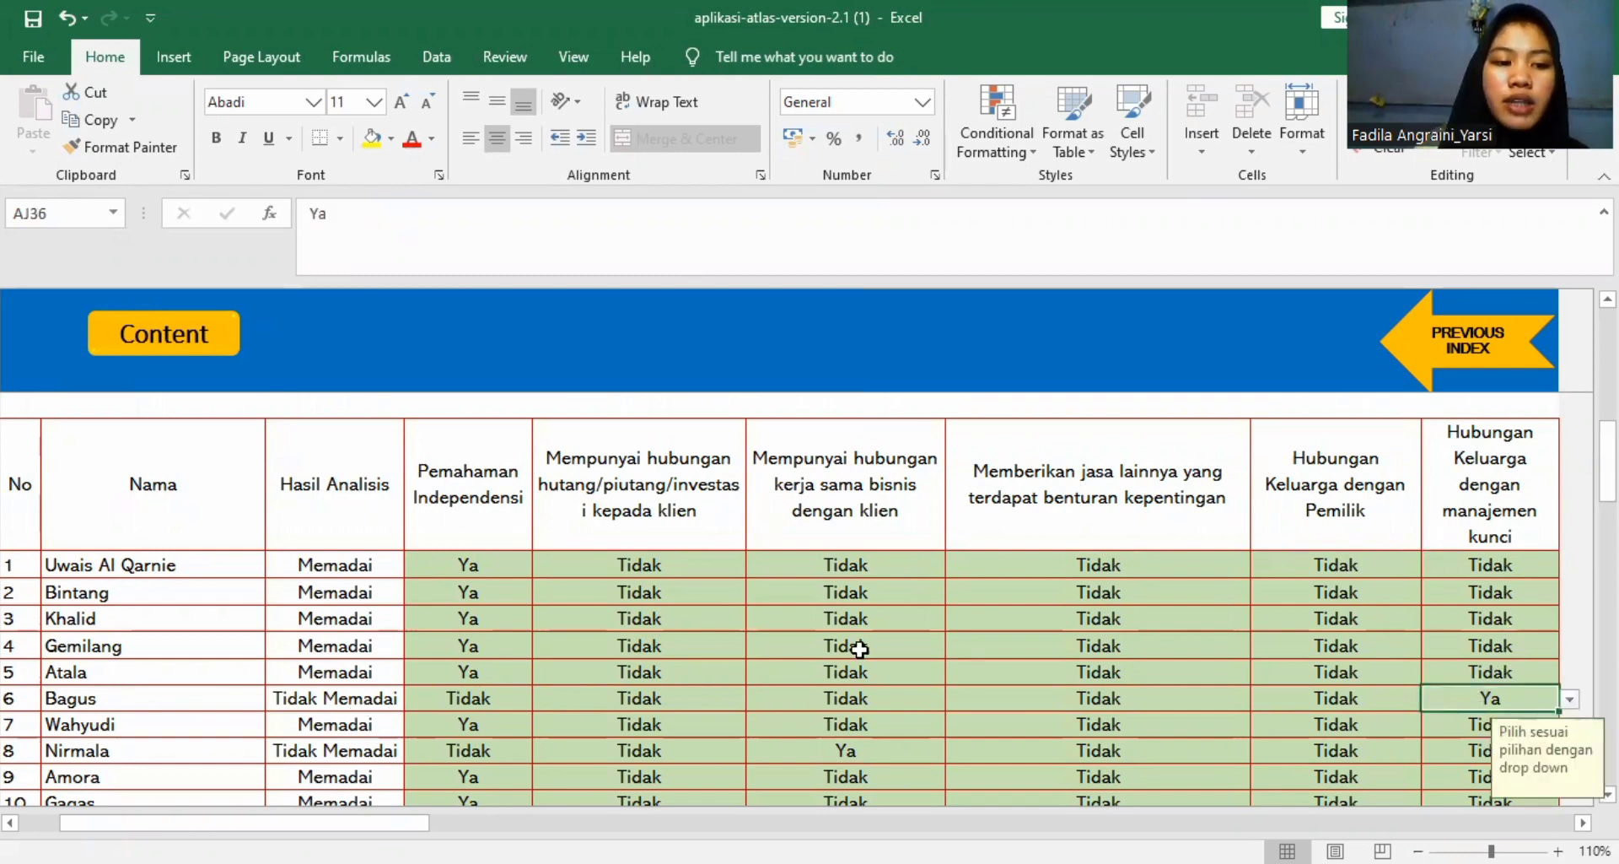
# Check the answer options for person 8 under Memberikan jasa lainnya yang terdapat benturan kepentingan.
pyautogui.scroll(-1, 859, 648)
pyautogui.click(1087, 544)
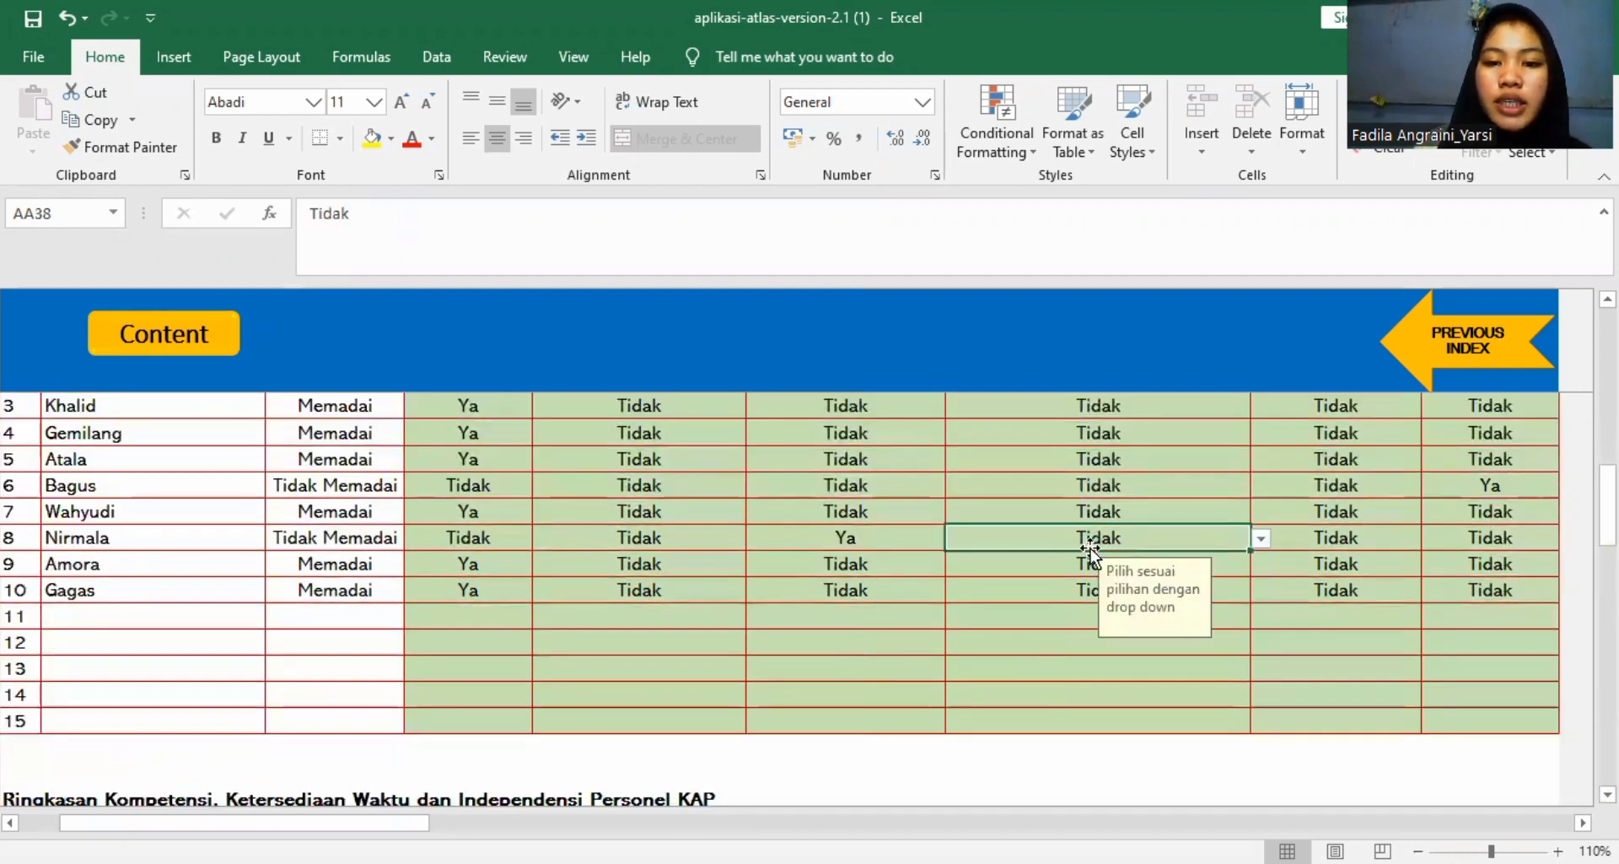
pyautogui.click(1259, 538)
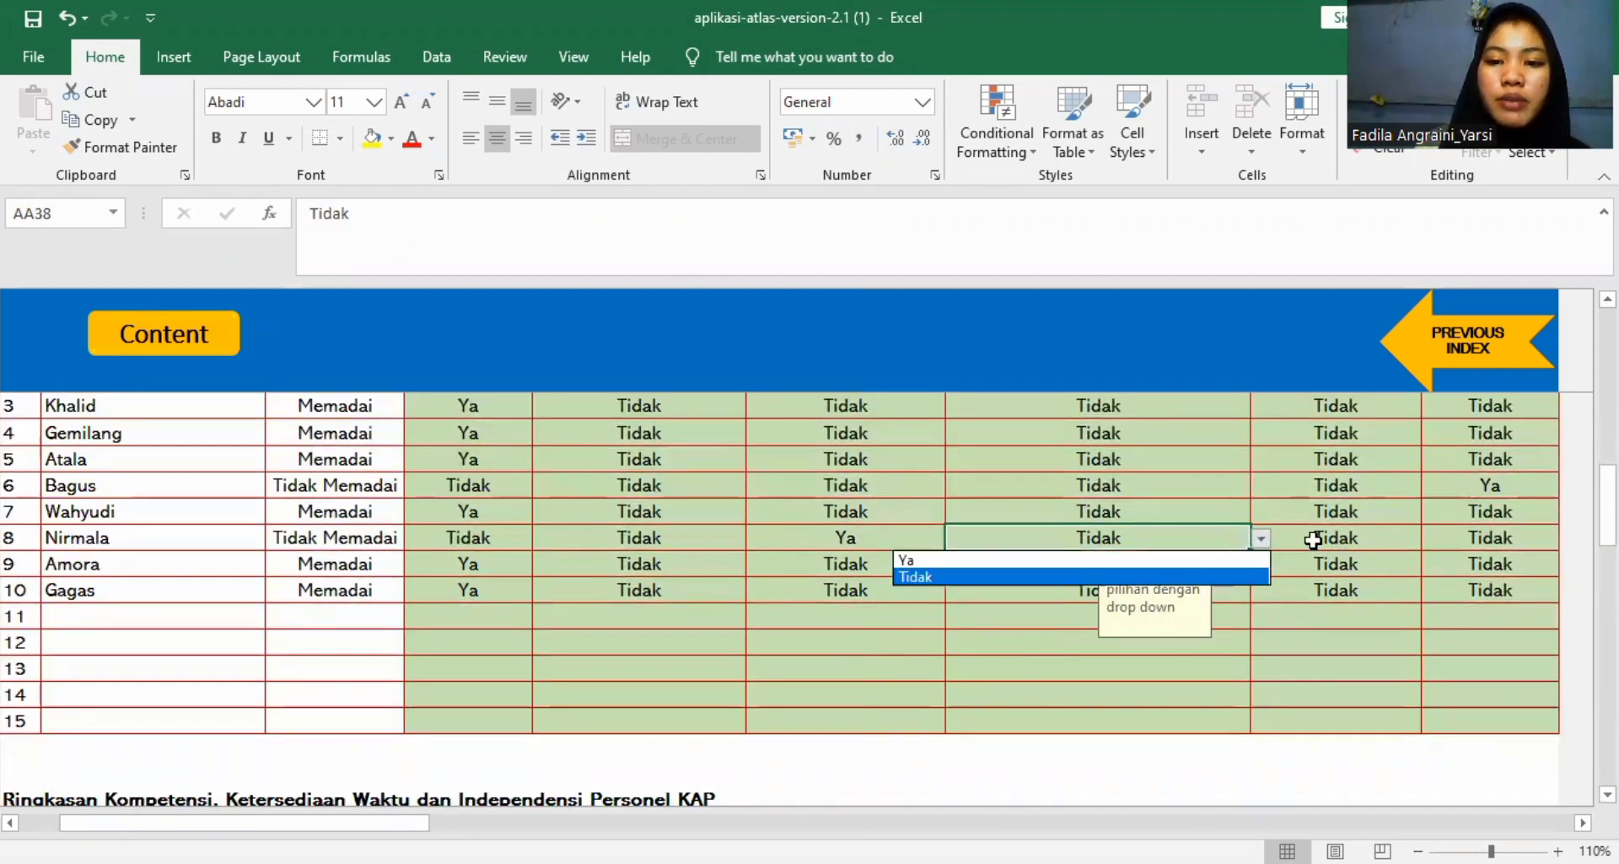
pyautogui.press('Escape')
# Review the Ringkasan Kompetensi, Ketersediaan Waktu dan Independensi Personel KAP table, including the initials and team roles of the chosen personnel.
pyautogui.scroll(-3, 1214, 654)
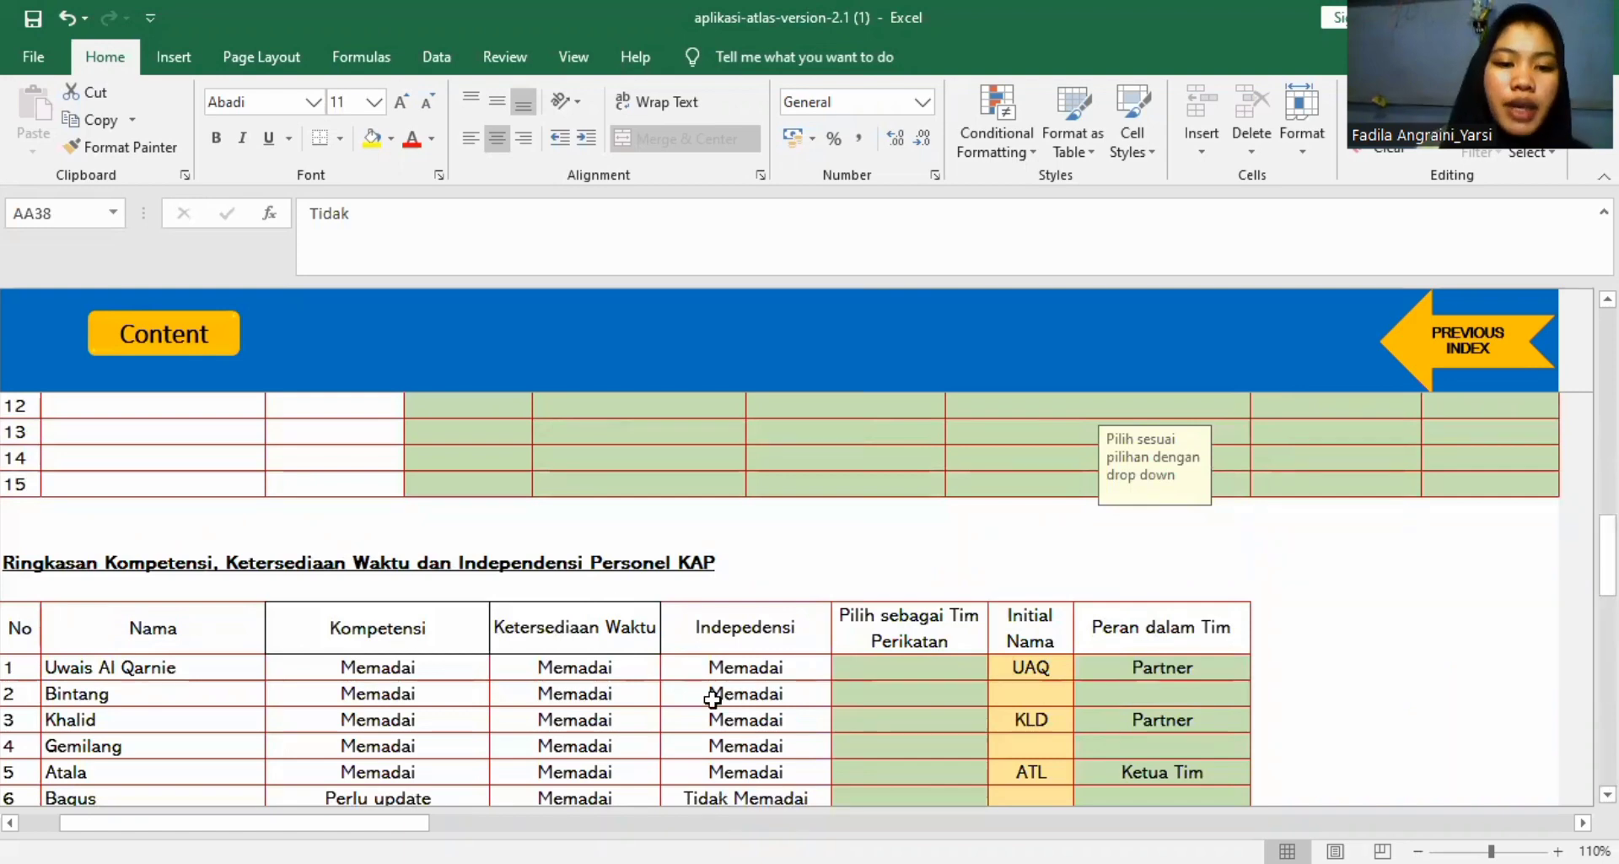
pyautogui.scroll(-2, 713, 699)
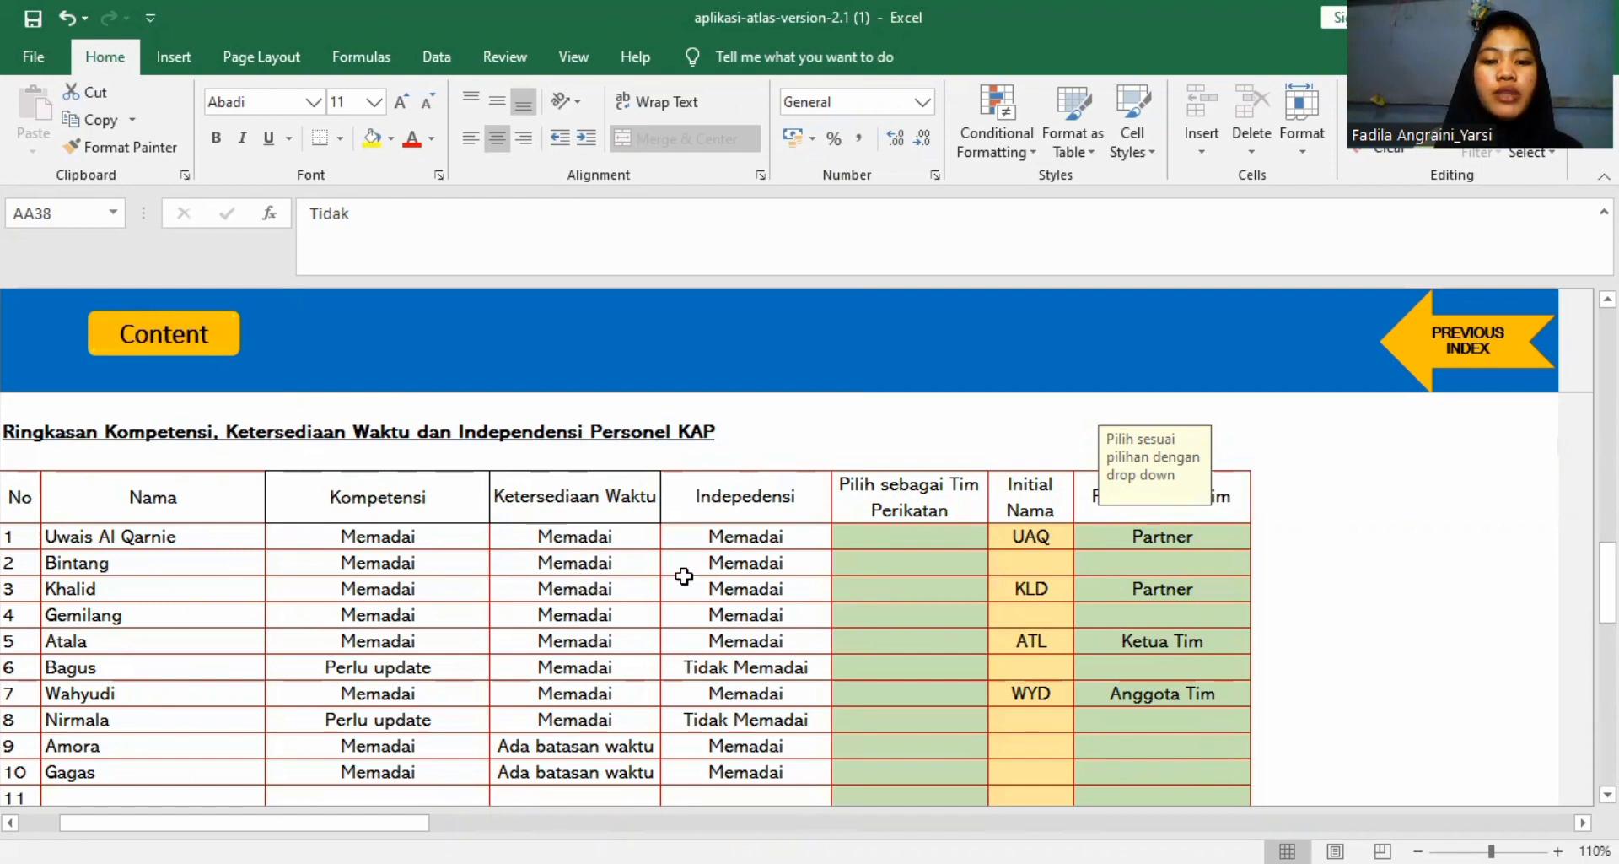
pyautogui.scroll(1, 684, 576)
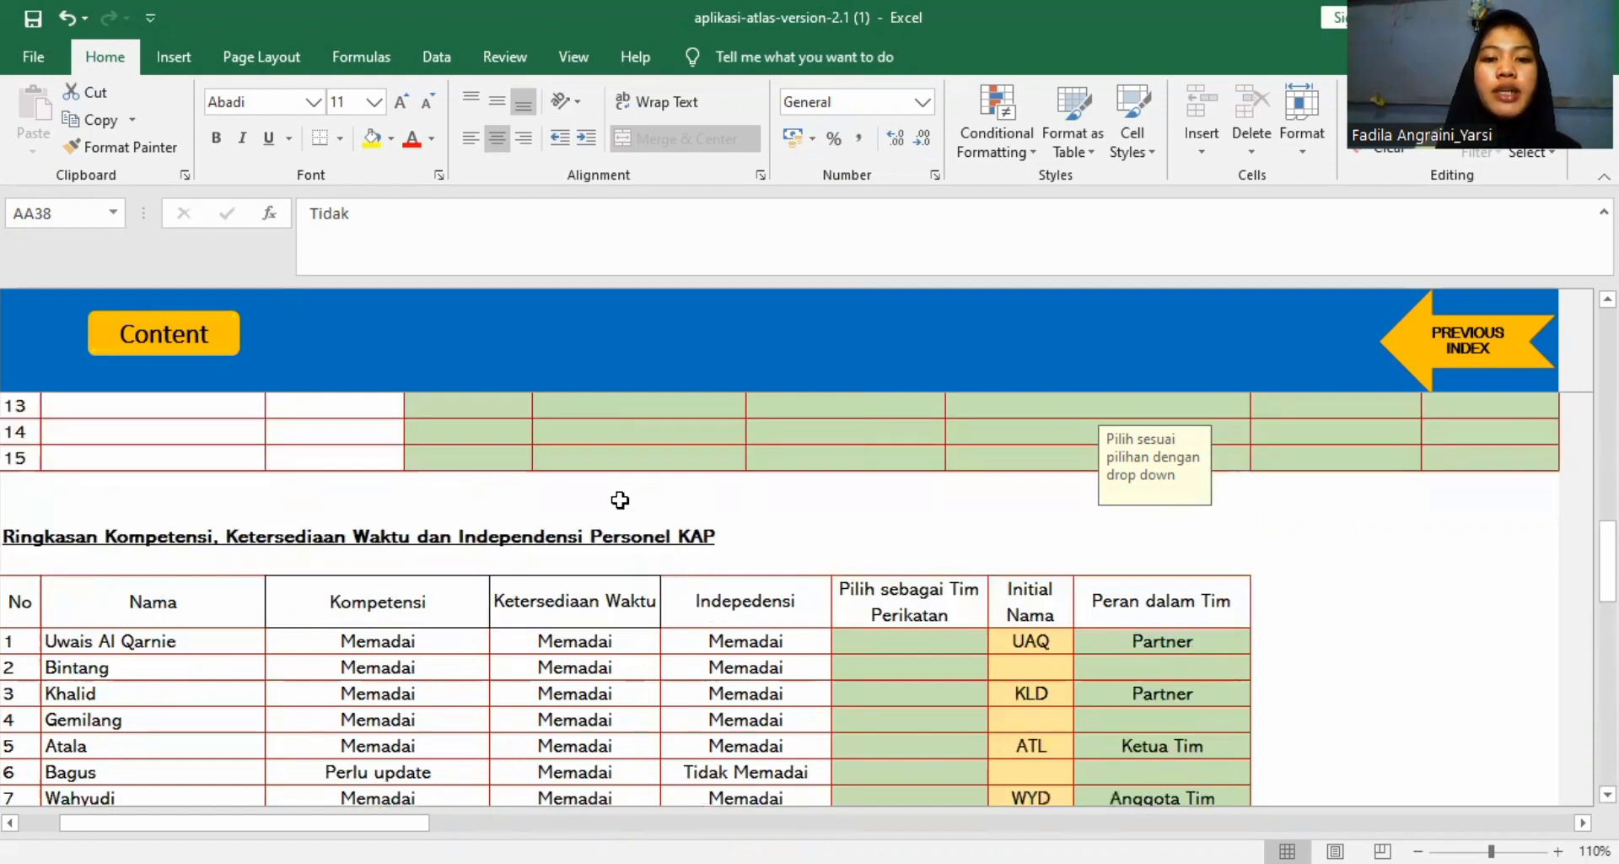
pyautogui.scroll(-2, 667, 623)
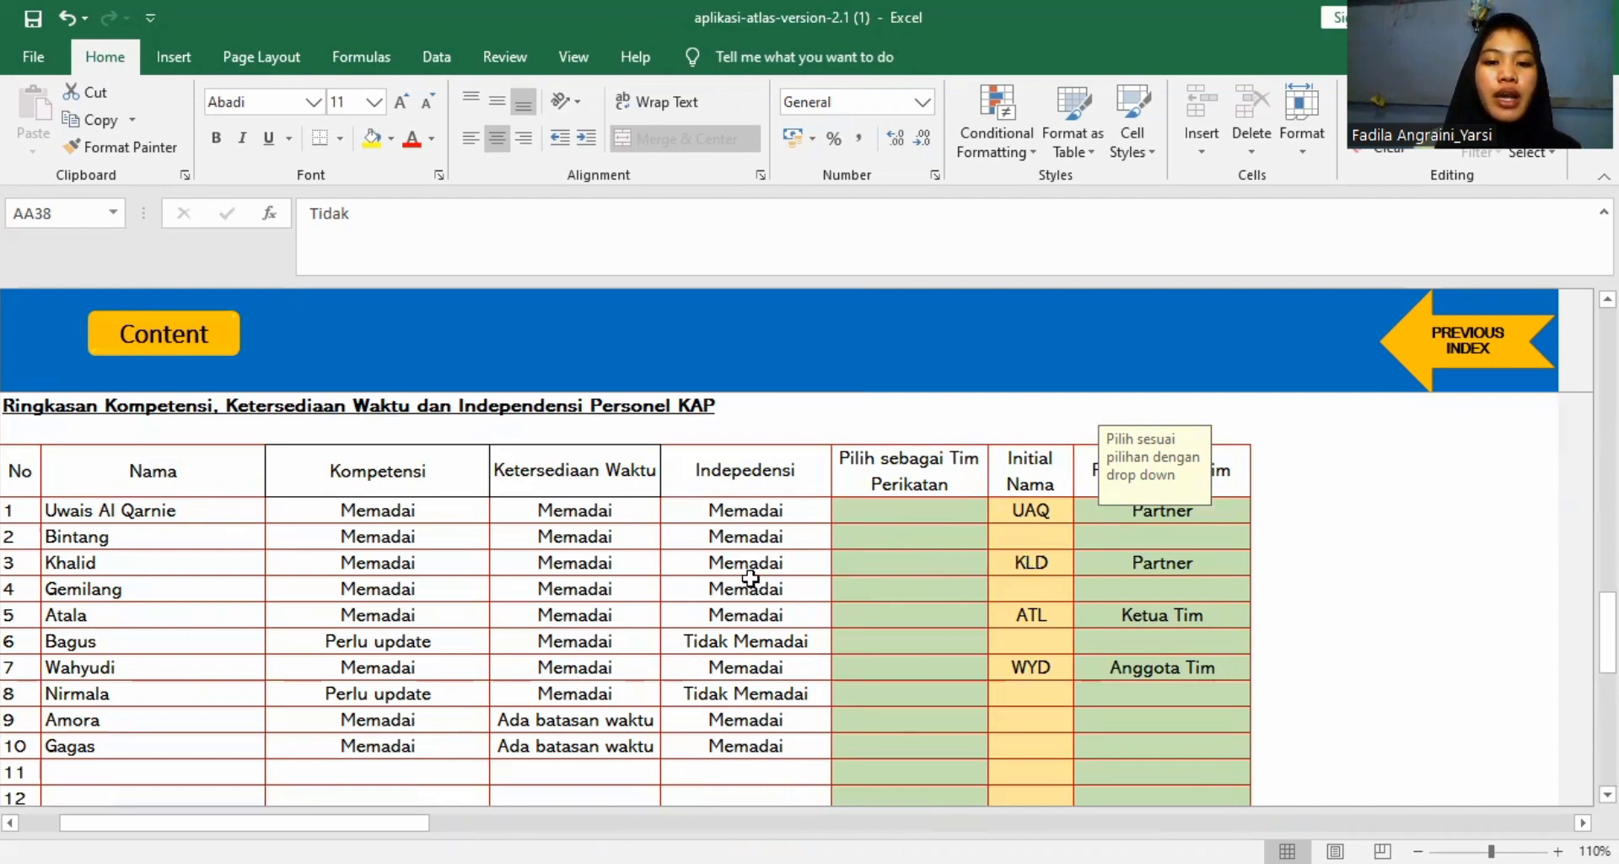
pyautogui.moveTo(133, 562); pyautogui.dragTo(542, 585)
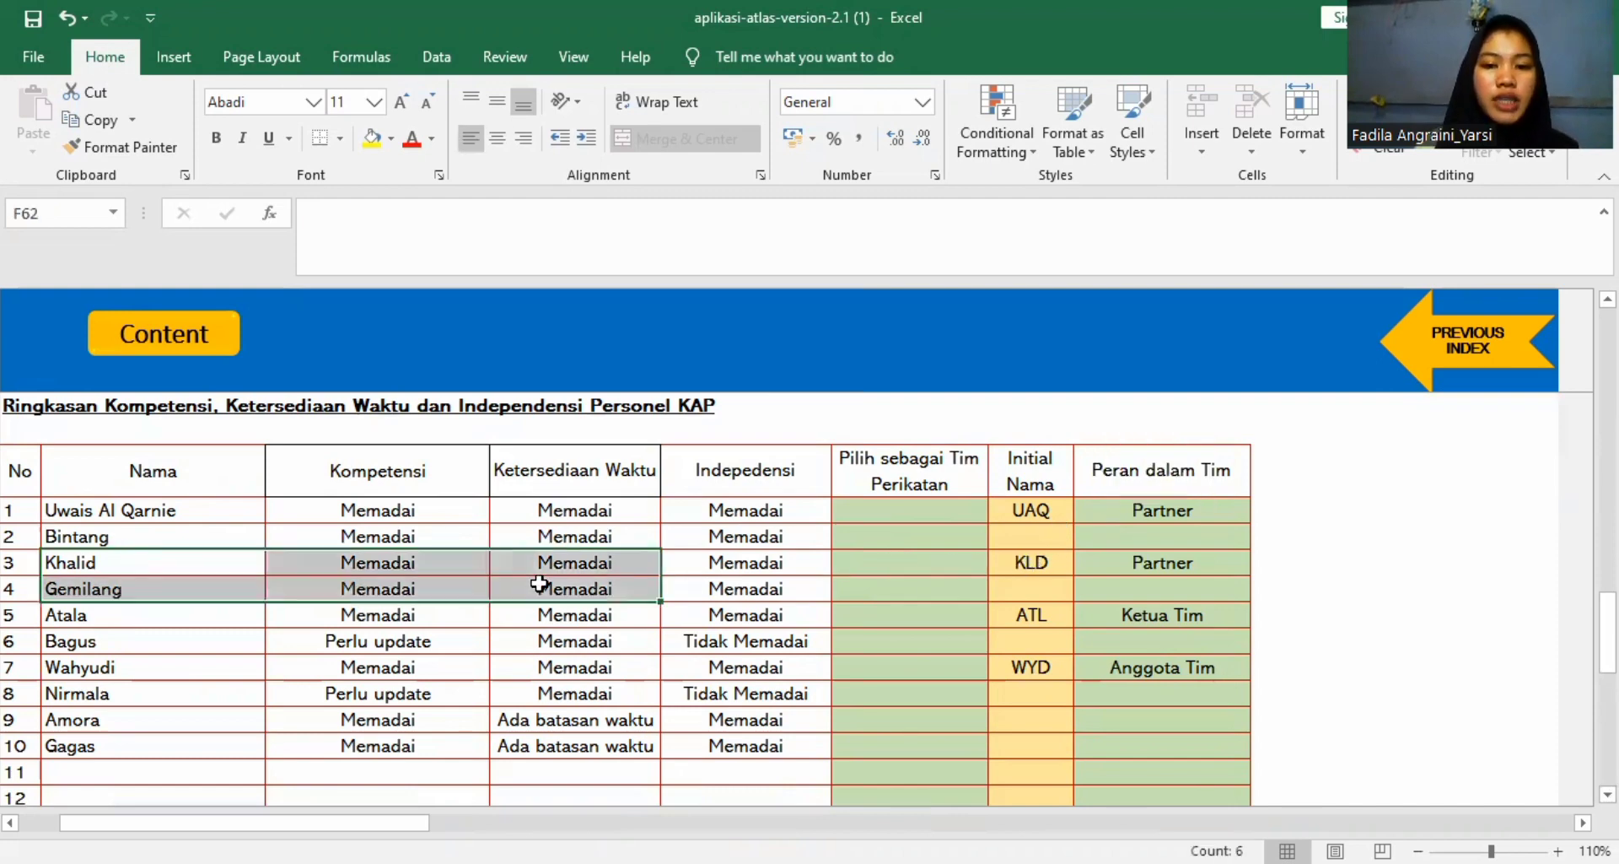
pyautogui.click(1043, 613)
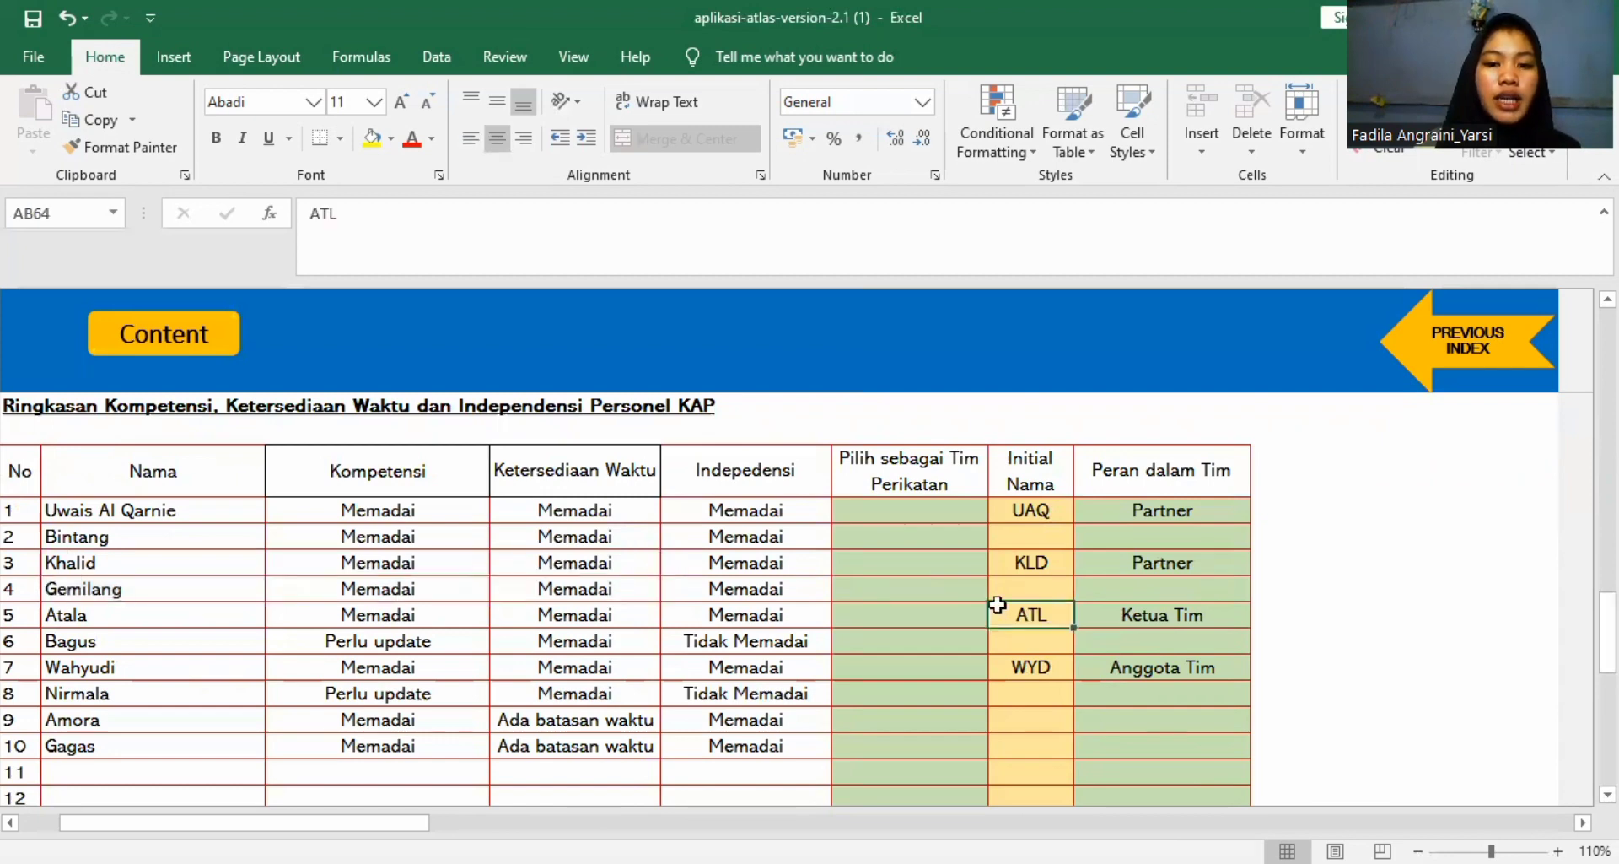
pyautogui.click(1028, 669)
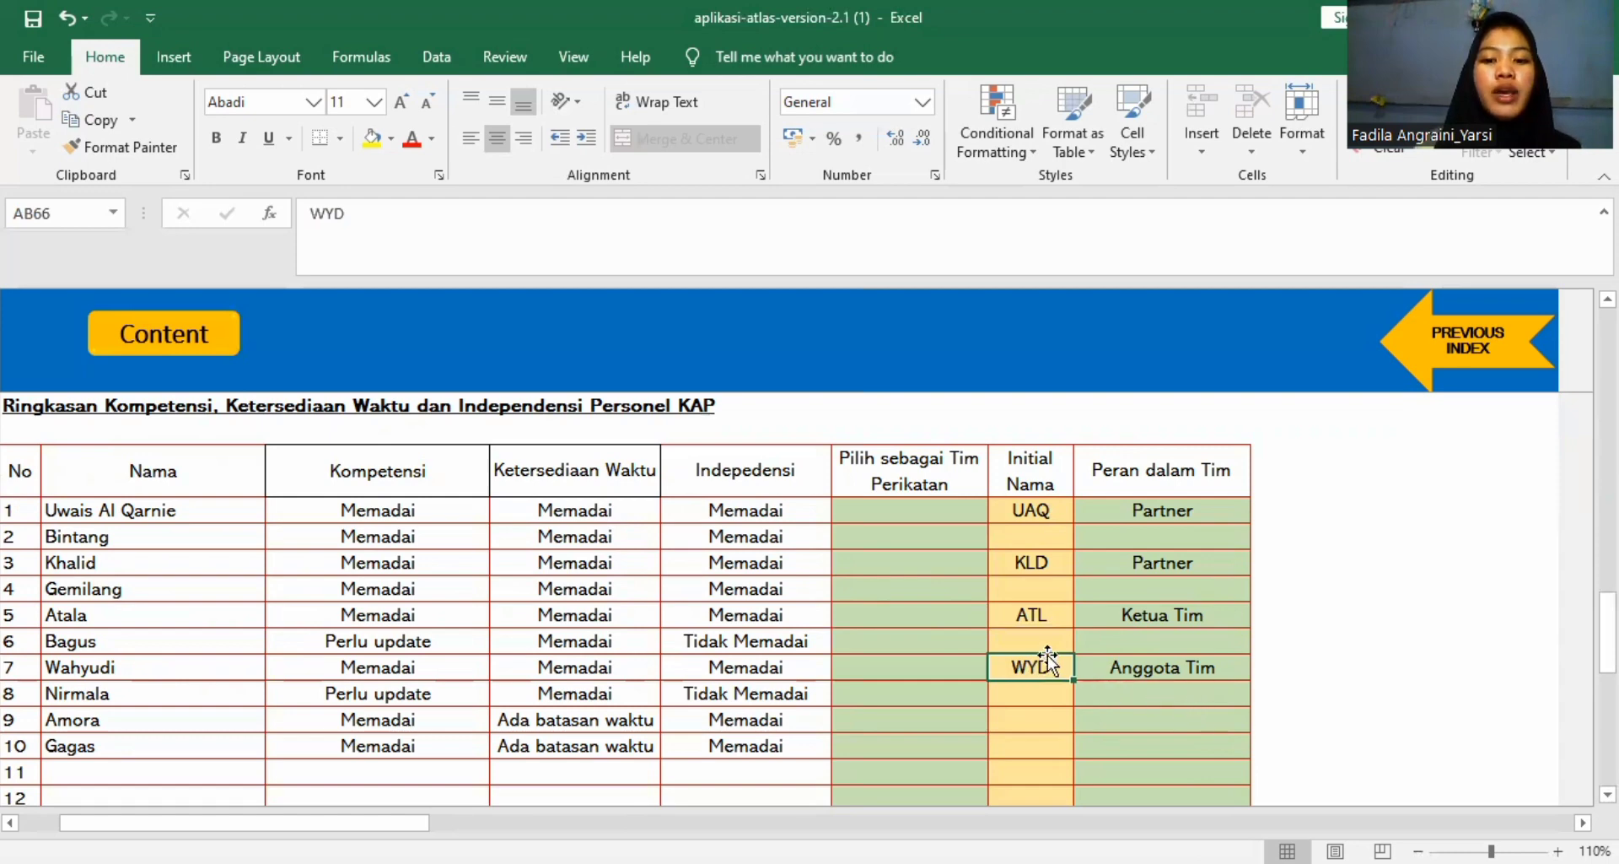
# Check the role options for person 1 under Peran dalam Tim, keep Partner, and inspect person 3's role.
pyautogui.click(1192, 502)
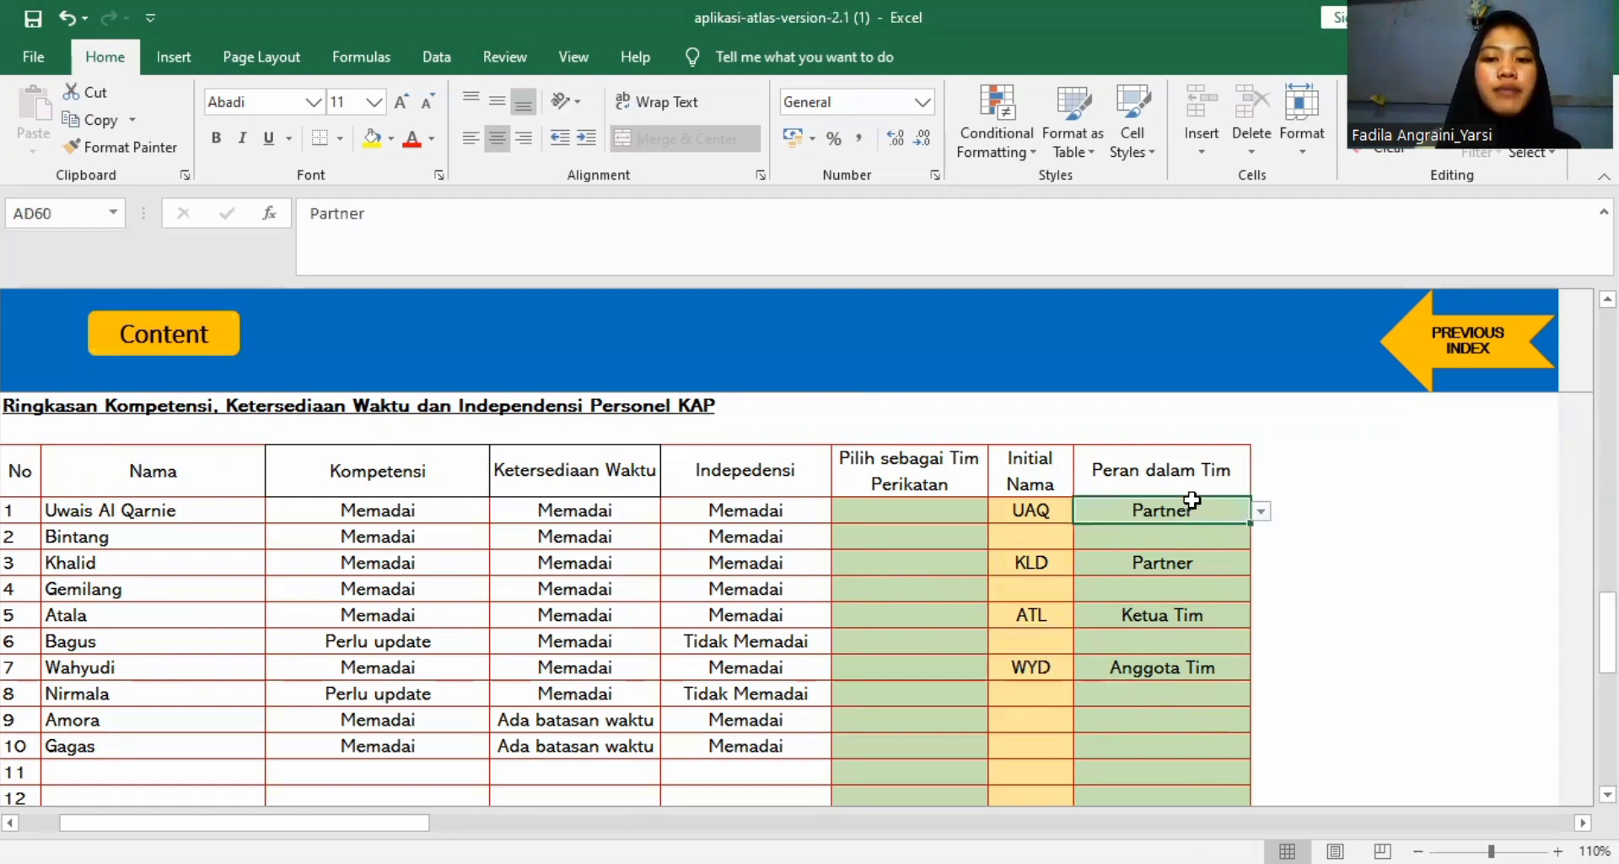
pyautogui.click(1259, 511)
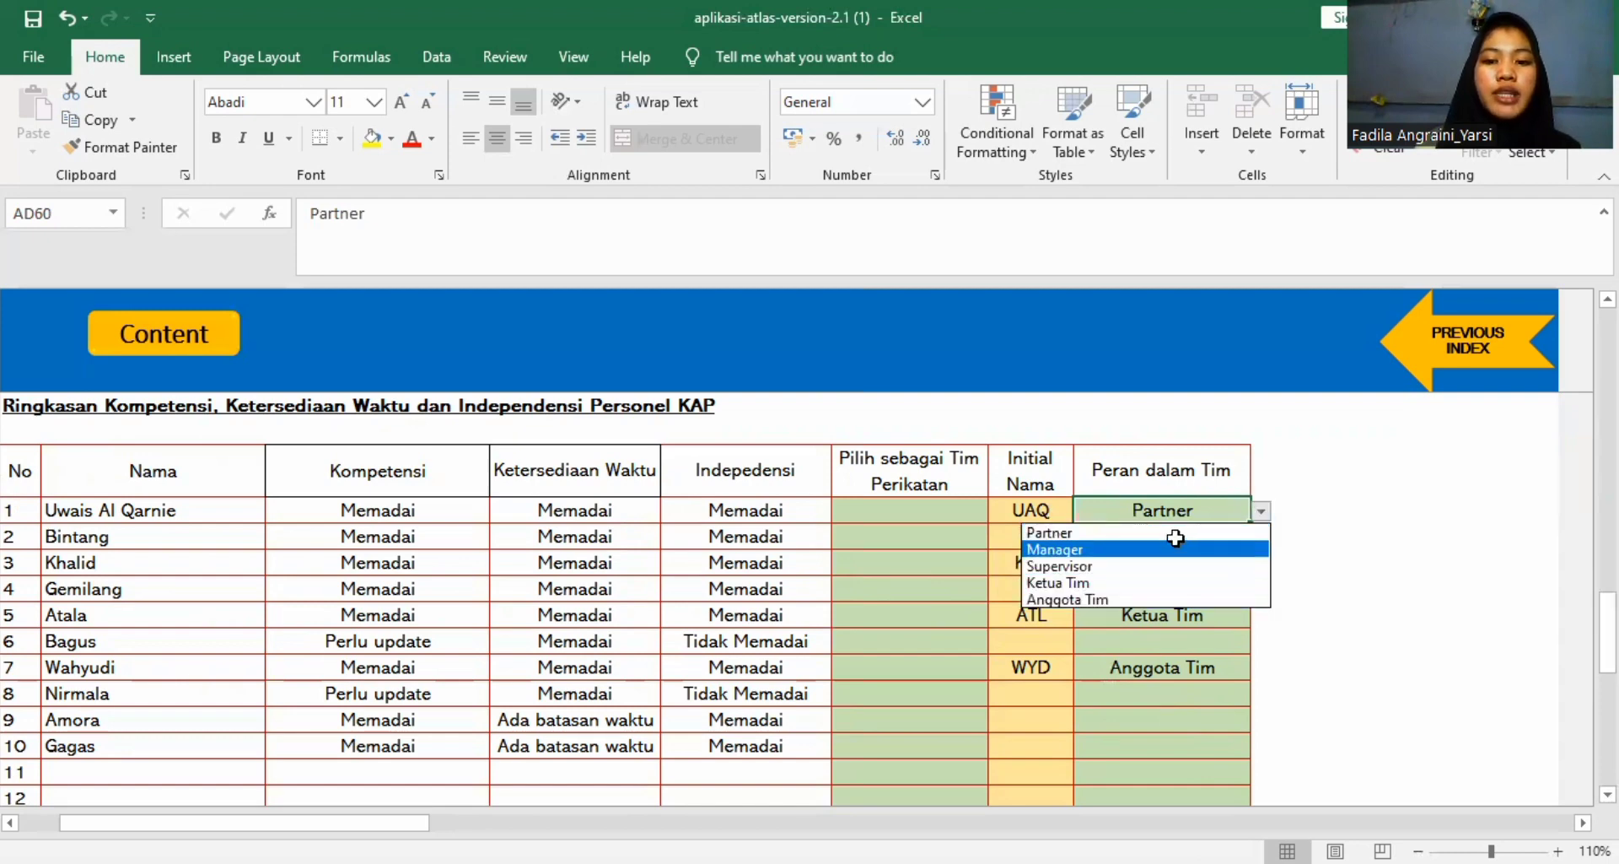
pyautogui.click(1128, 531)
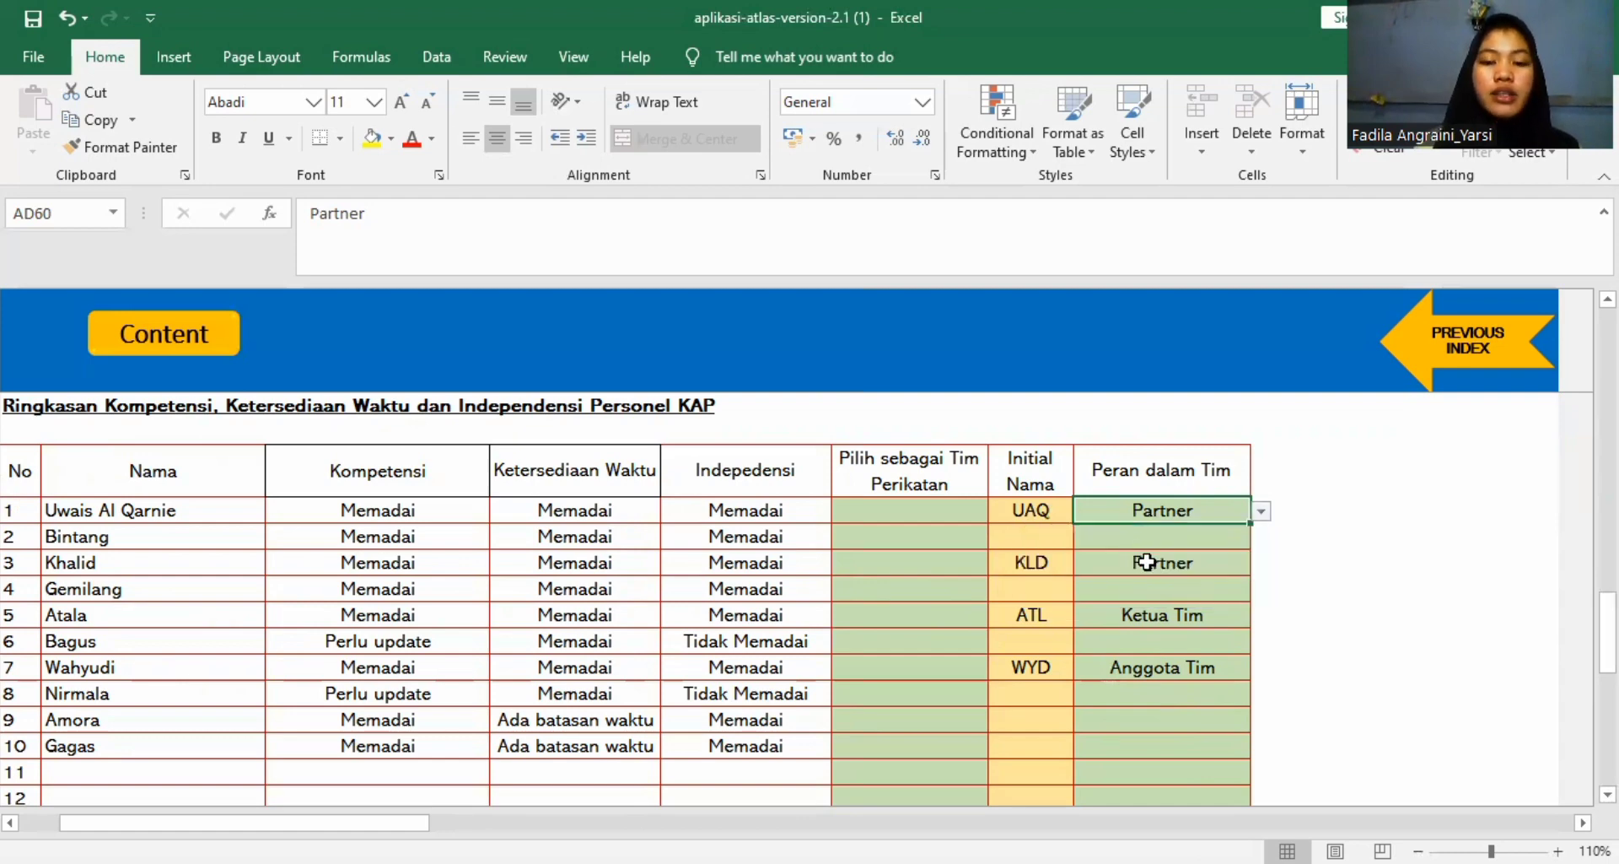
pyautogui.click(1147, 561)
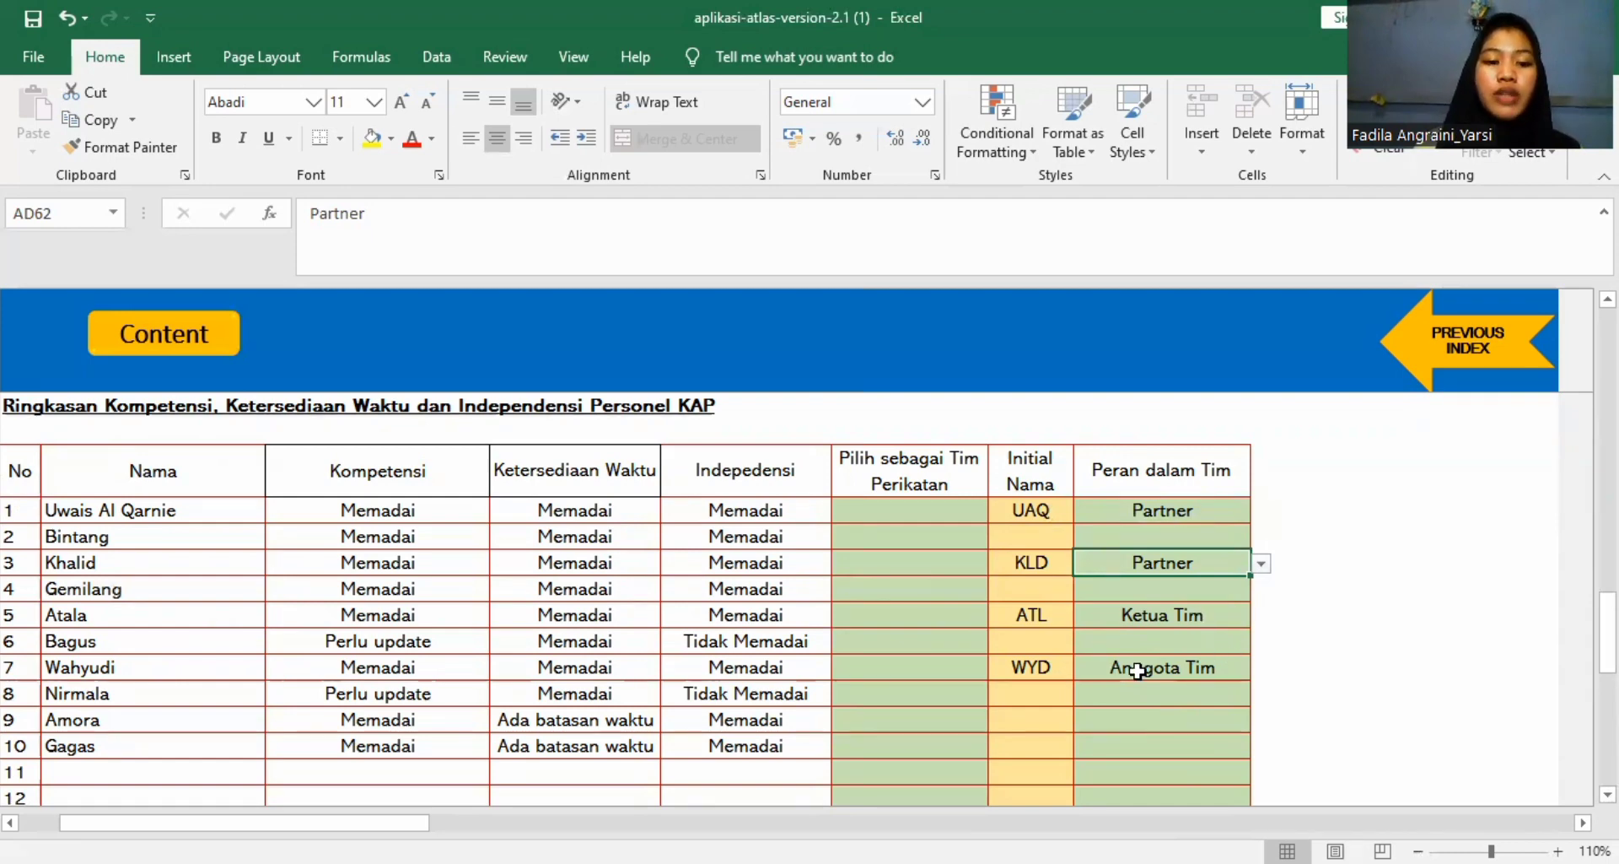
# Review the rest of the Ringkasan table down to the Status KKP field at the end of the worksheet.
pyautogui.scroll(-2, 1133, 702)
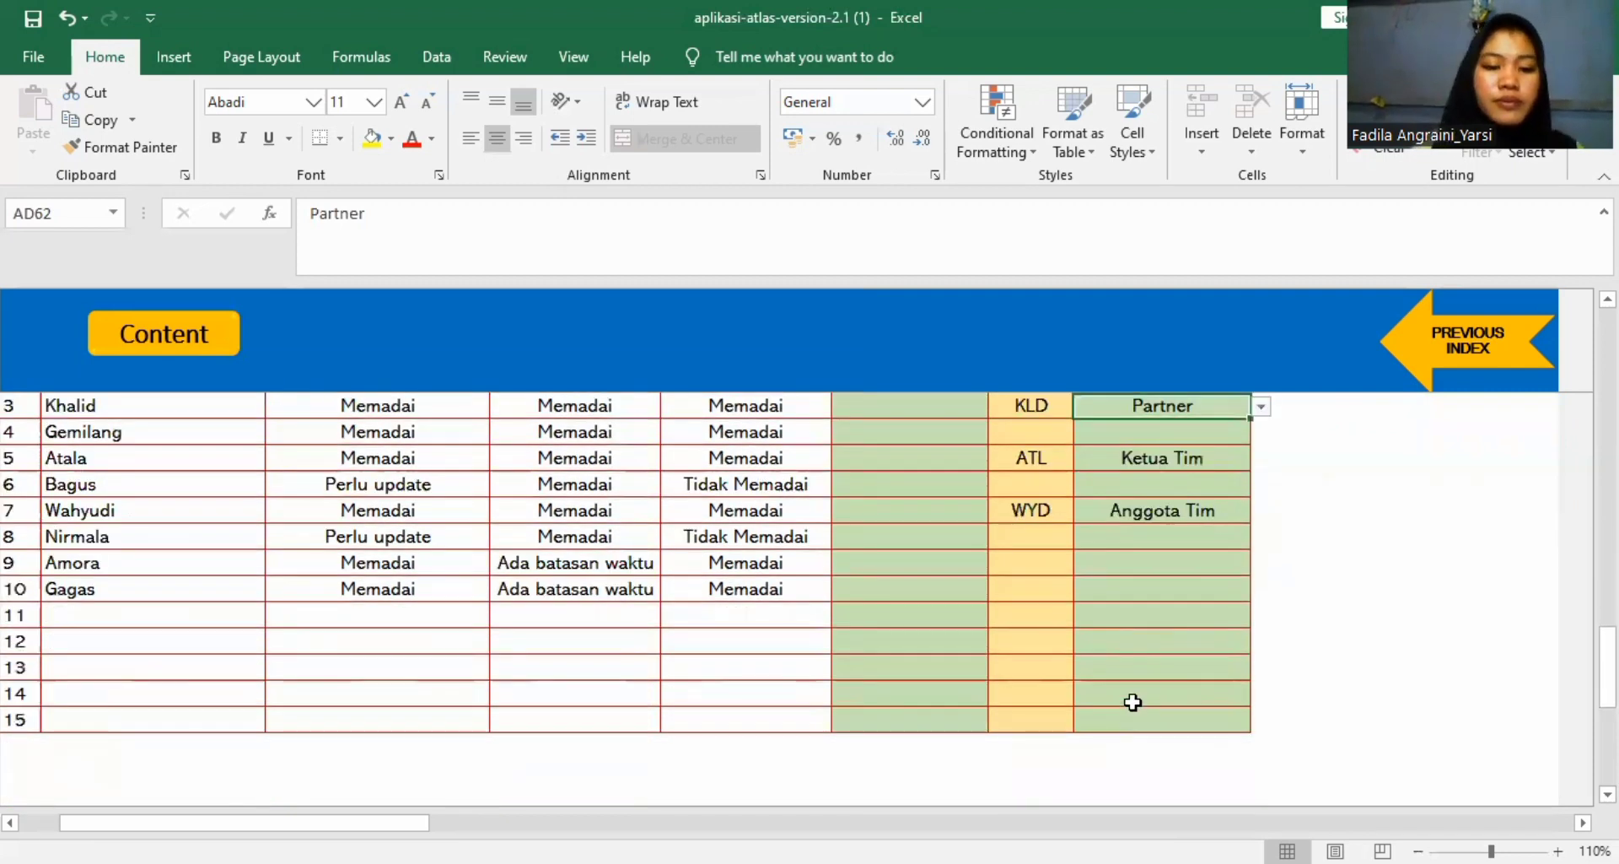
pyautogui.scroll(-3, 1133, 701)
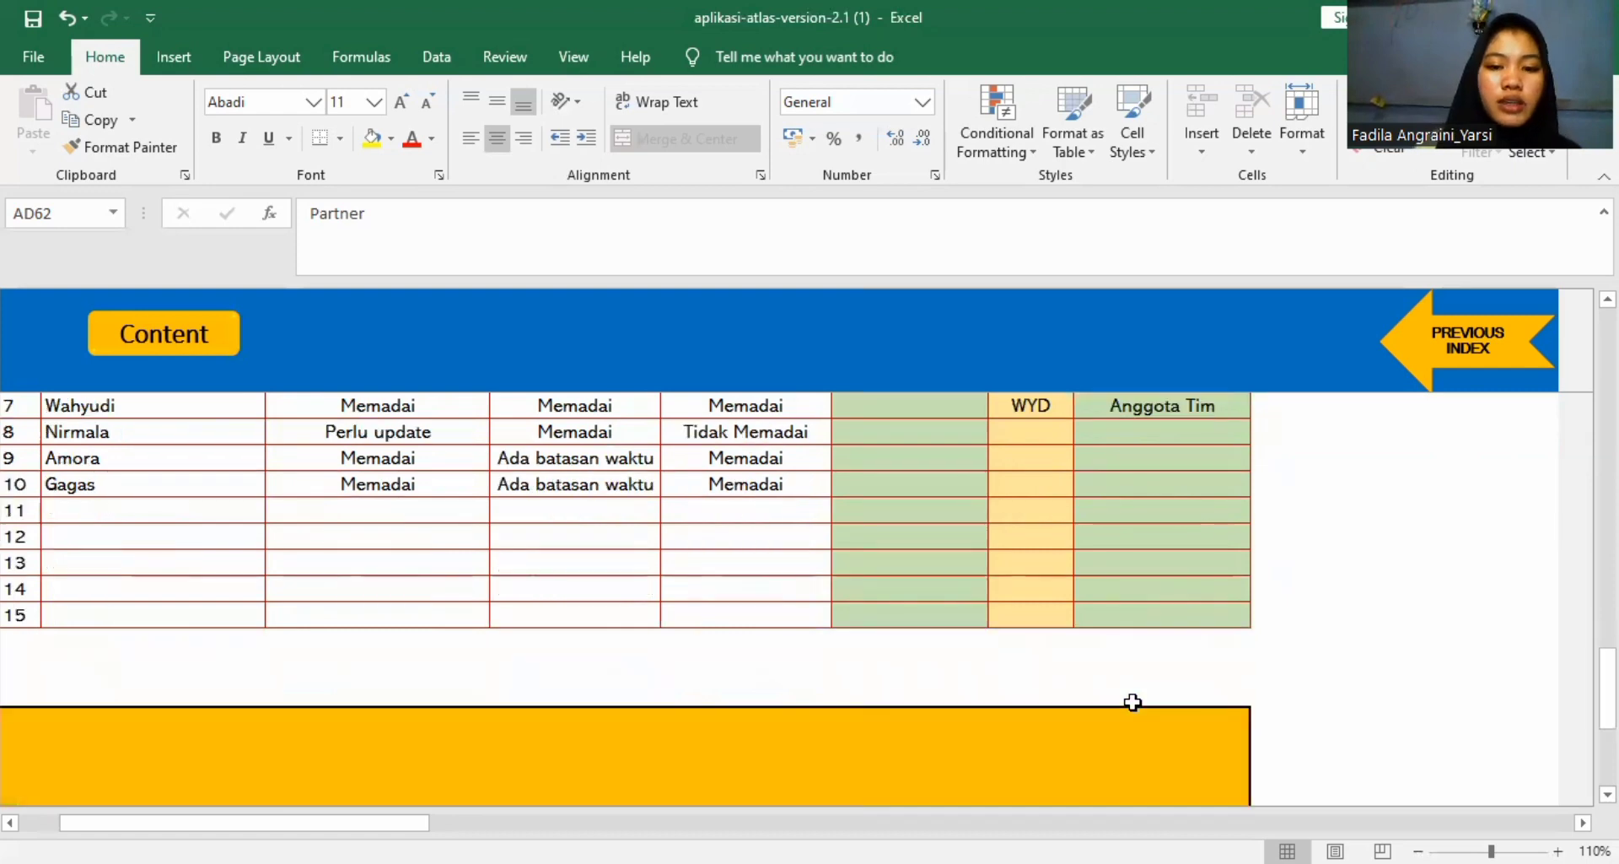
pyautogui.scroll(-1, 1133, 701)
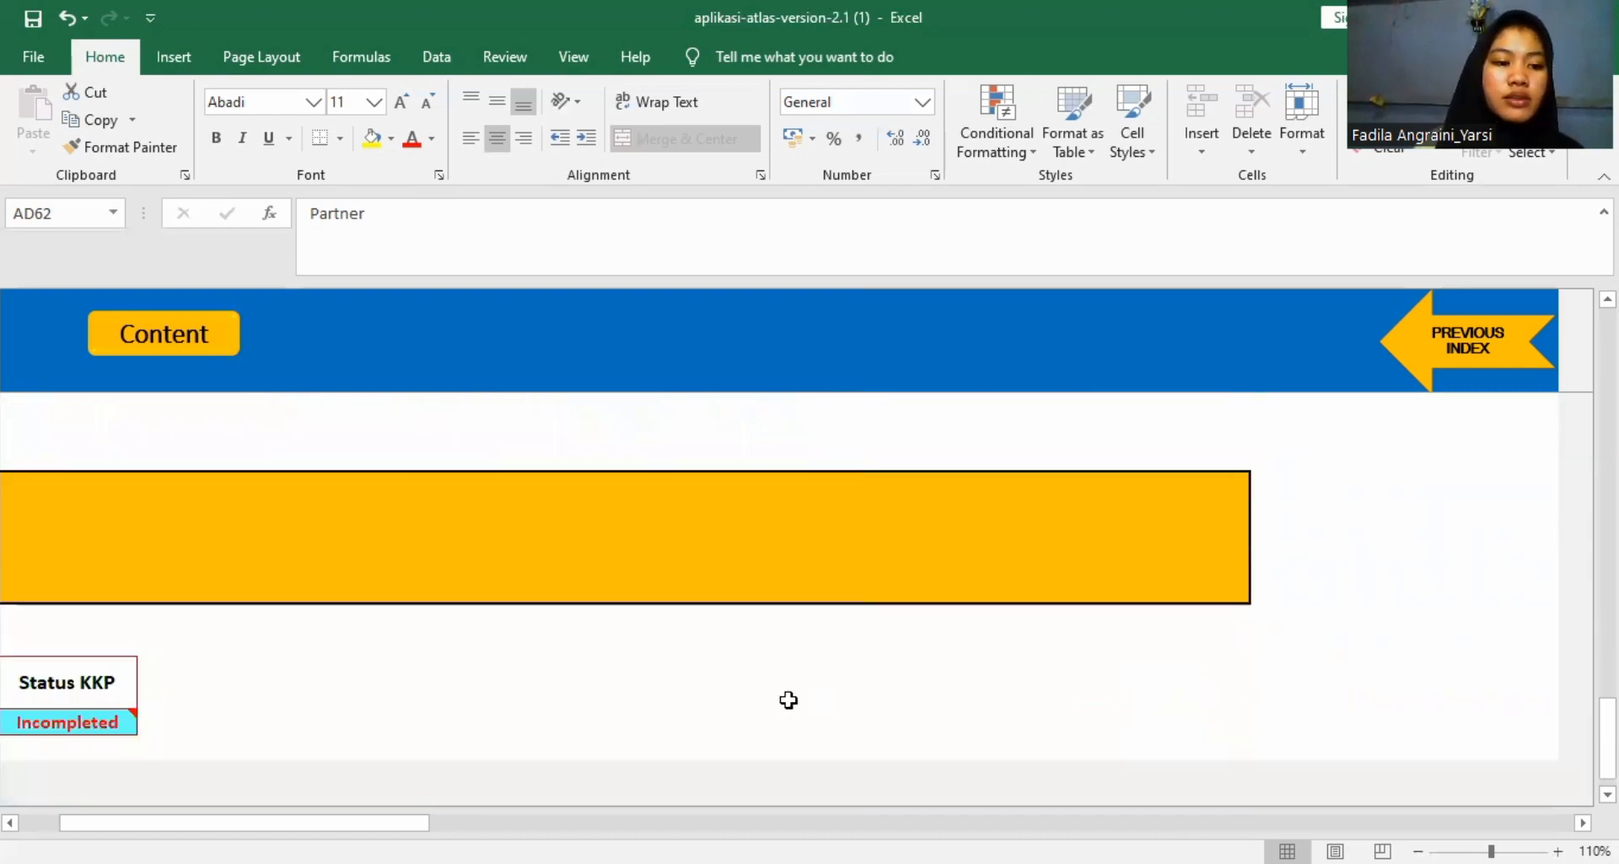
pyautogui.scroll(1, 789, 700)
pyautogui.scroll(-1, 788, 700)
pyautogui.scroll(2, 788, 699)
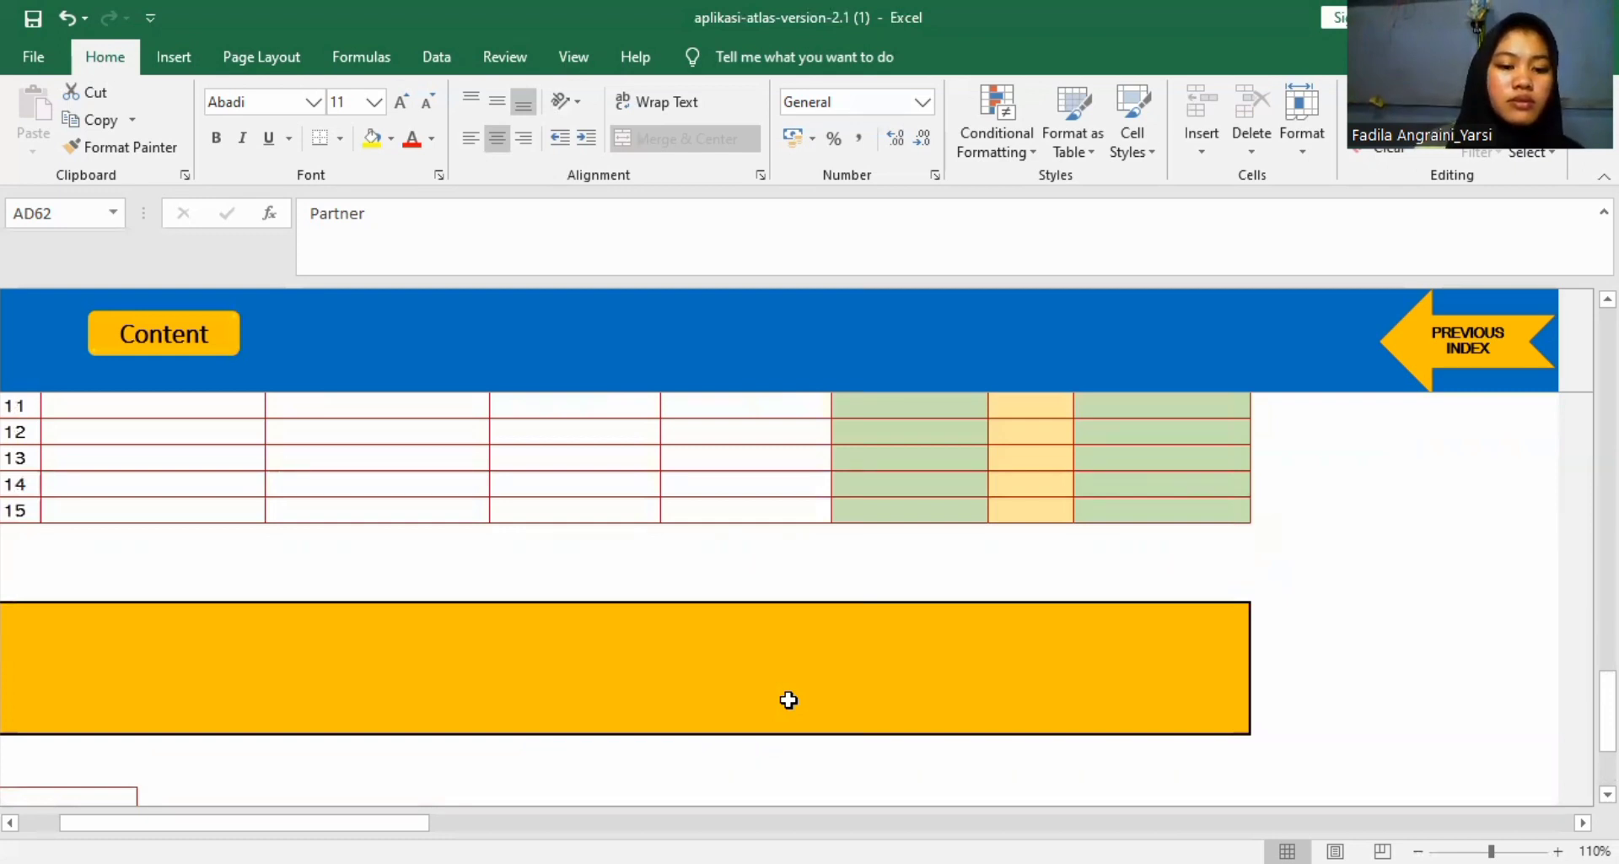
pyautogui.scroll(1, 788, 700)
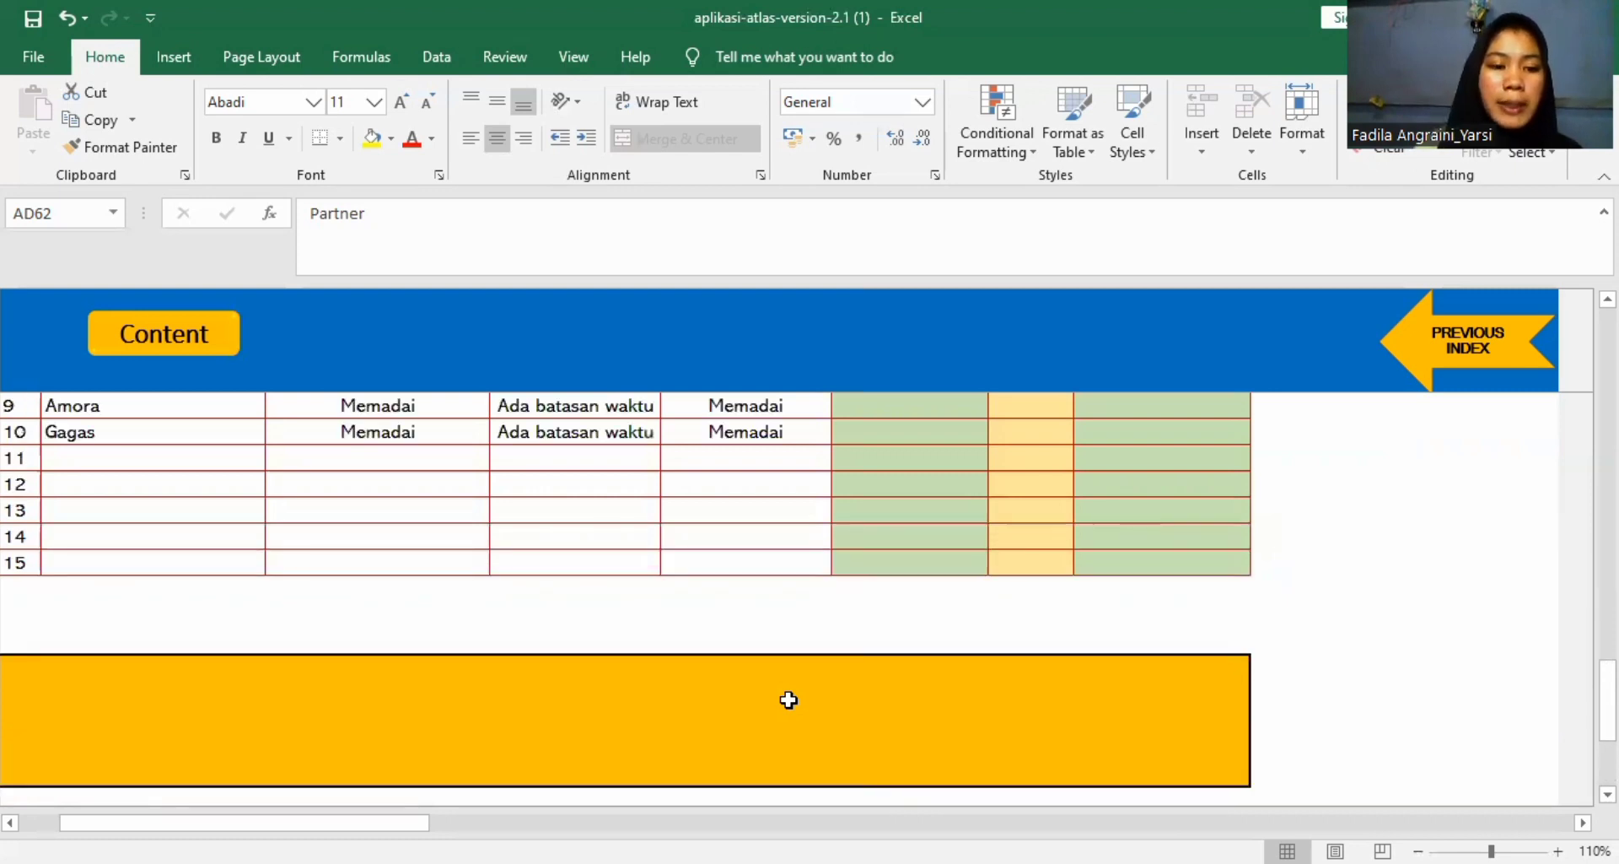
pyautogui.scroll(-2, 788, 699)
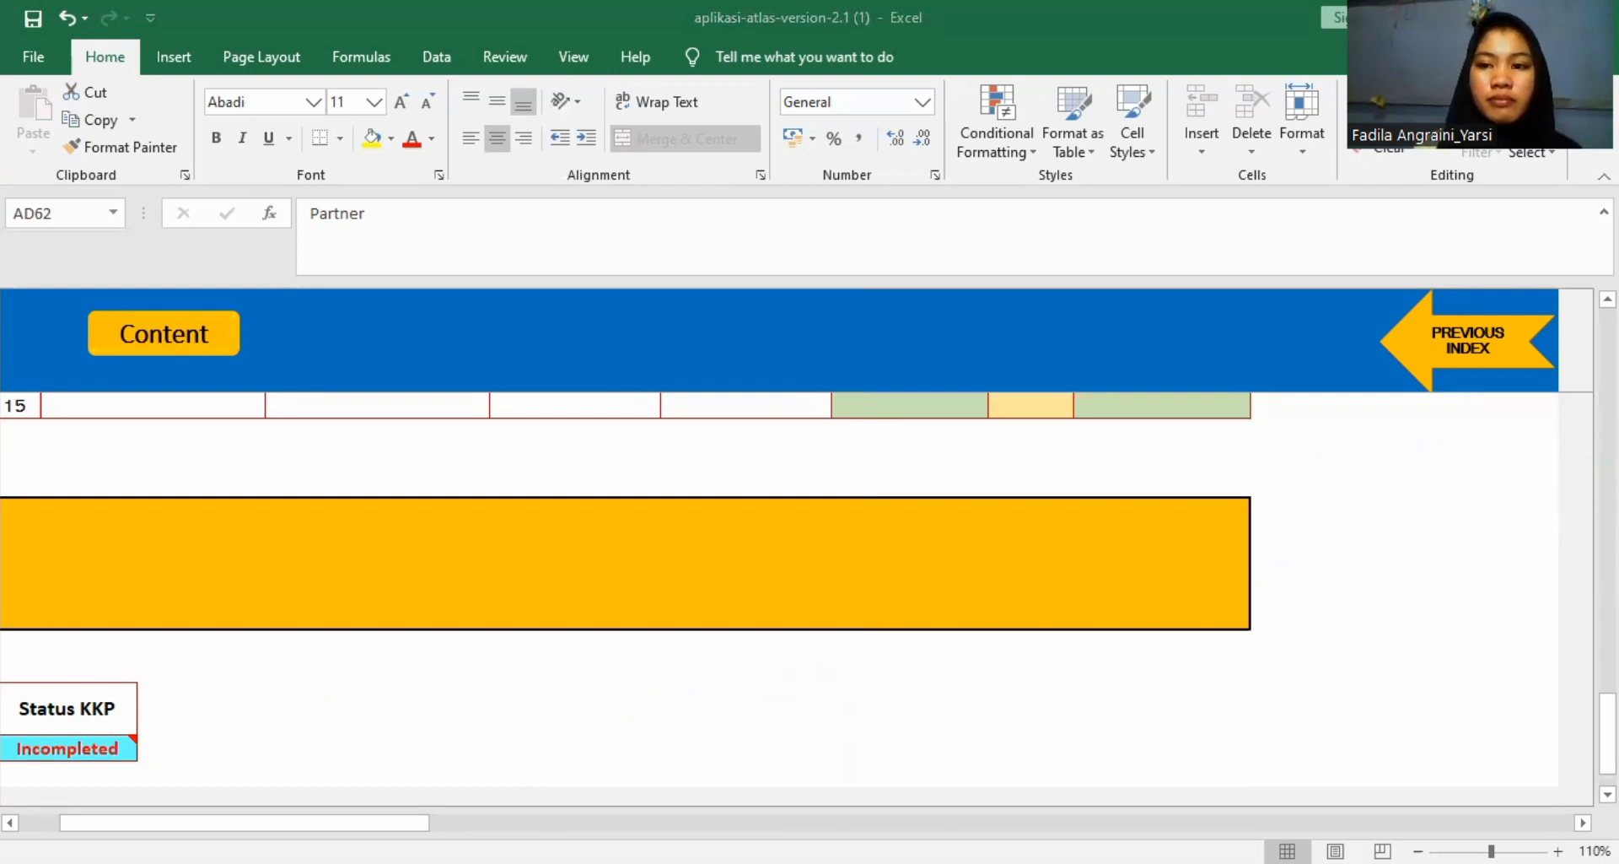
# Set Pilih sebagai Tim Perikatan to Ya for person 1 in the Ringkasan table.
pyautogui.scroll(8, 624, 574)
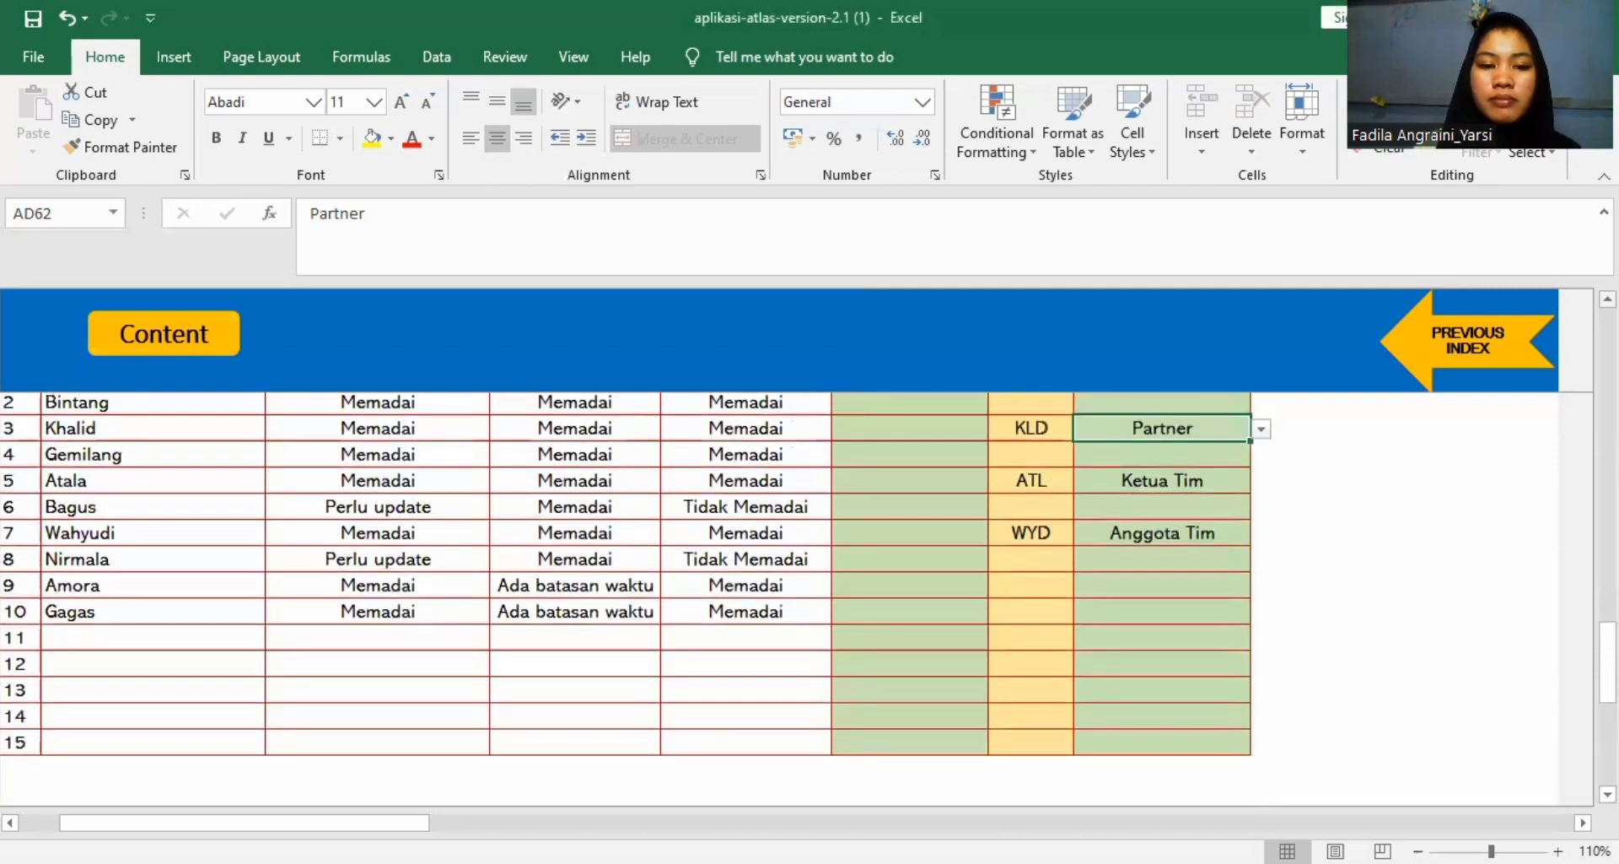
pyautogui.scroll(3, 624, 574)
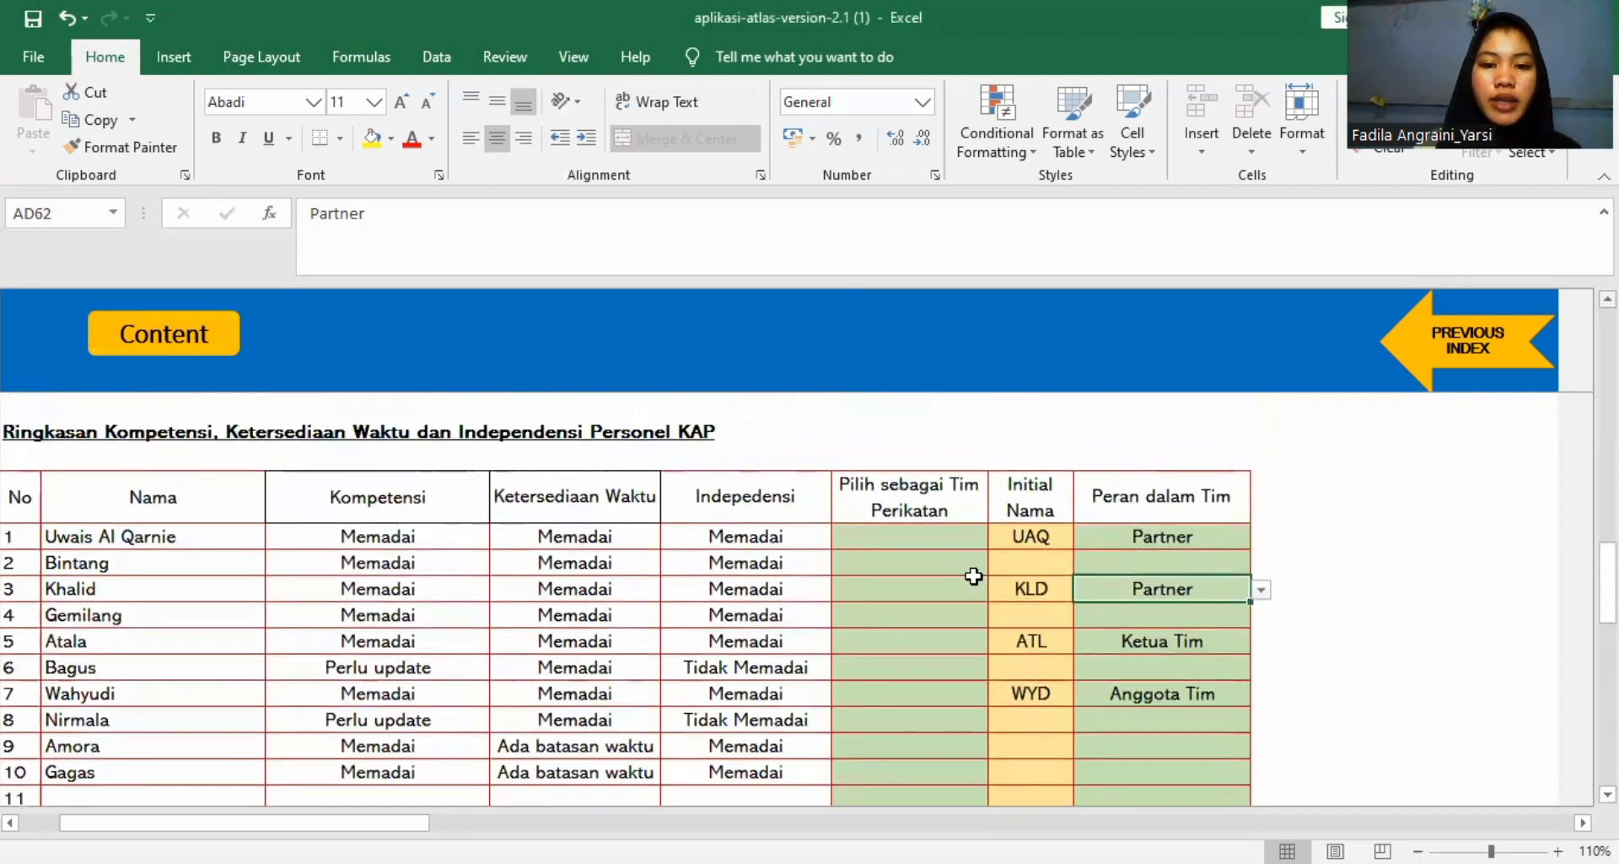
pyautogui.click(901, 537)
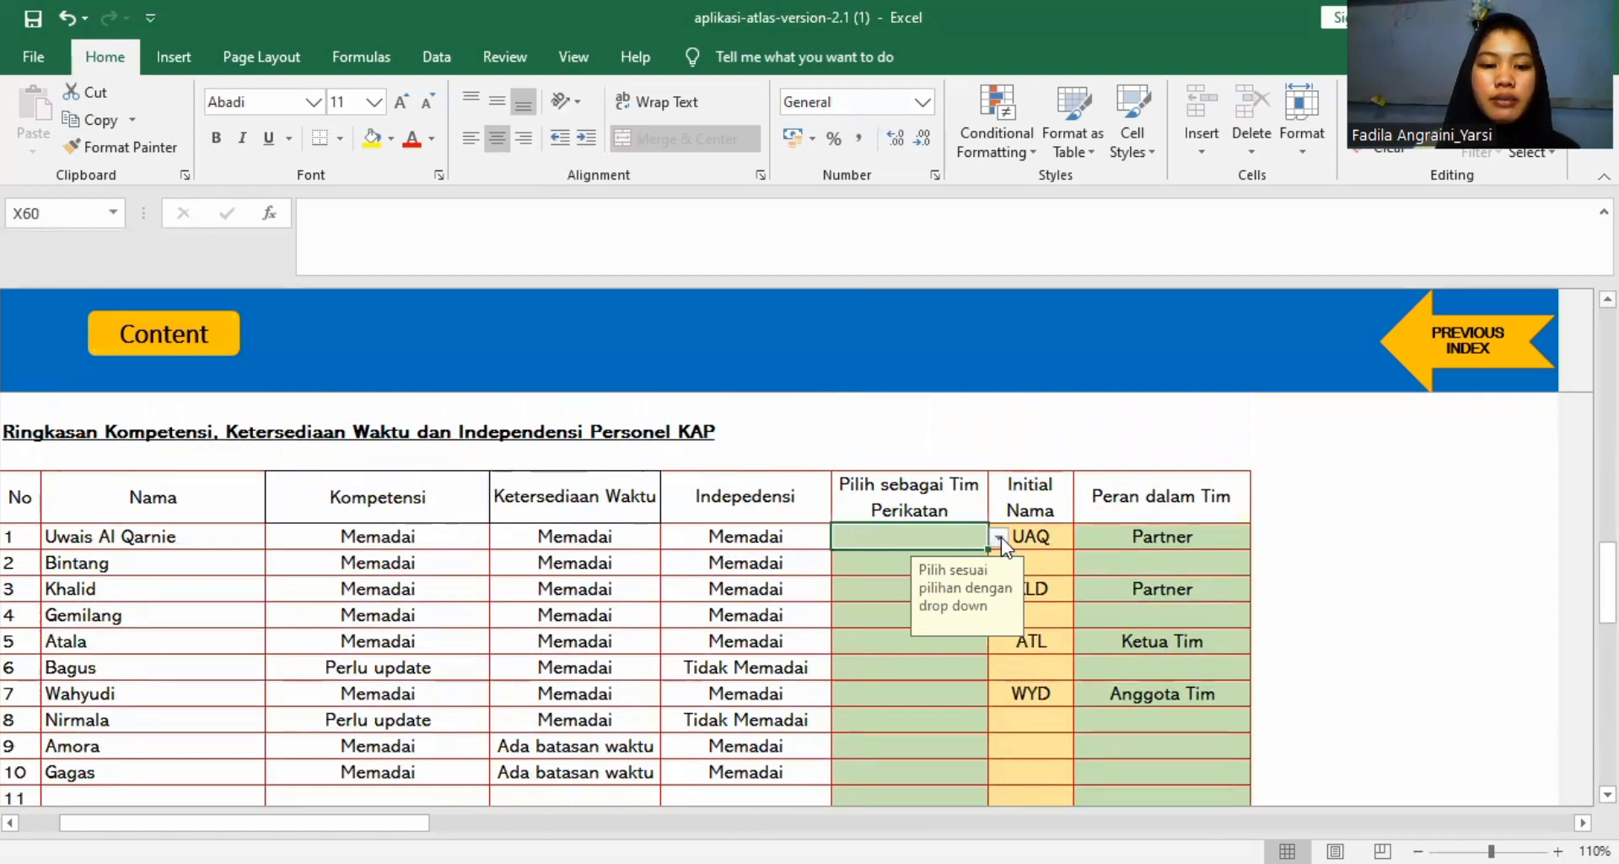
pyautogui.click(1000, 538)
pyautogui.click(943, 554)
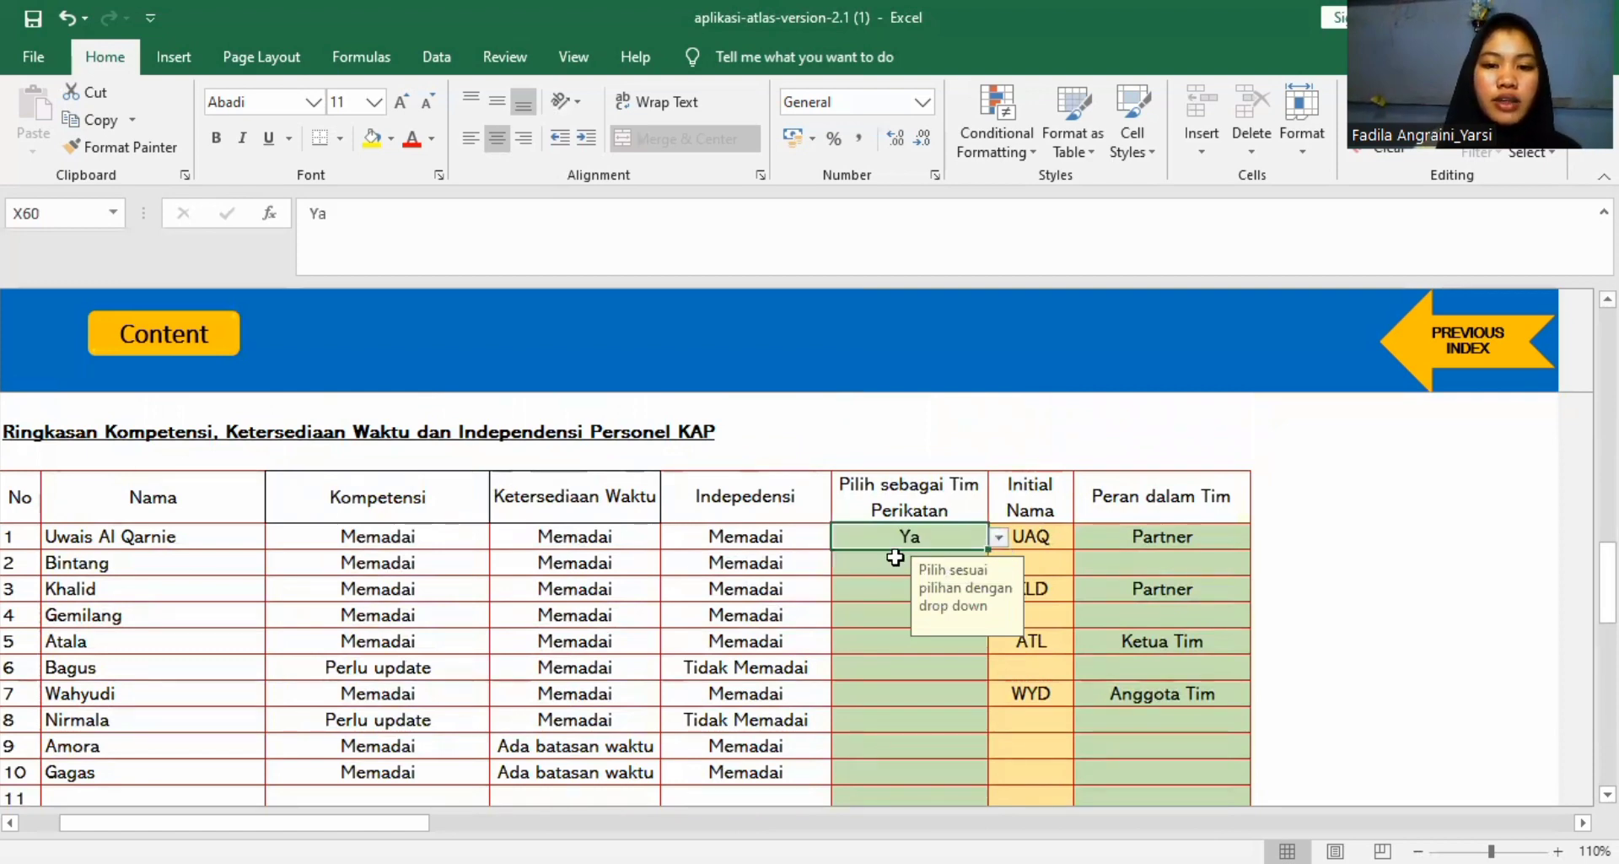
# Set Pilih sebagai Tim Perikatan to Tidak for person 2.
pyautogui.click(896, 557)
pyautogui.click(999, 562)
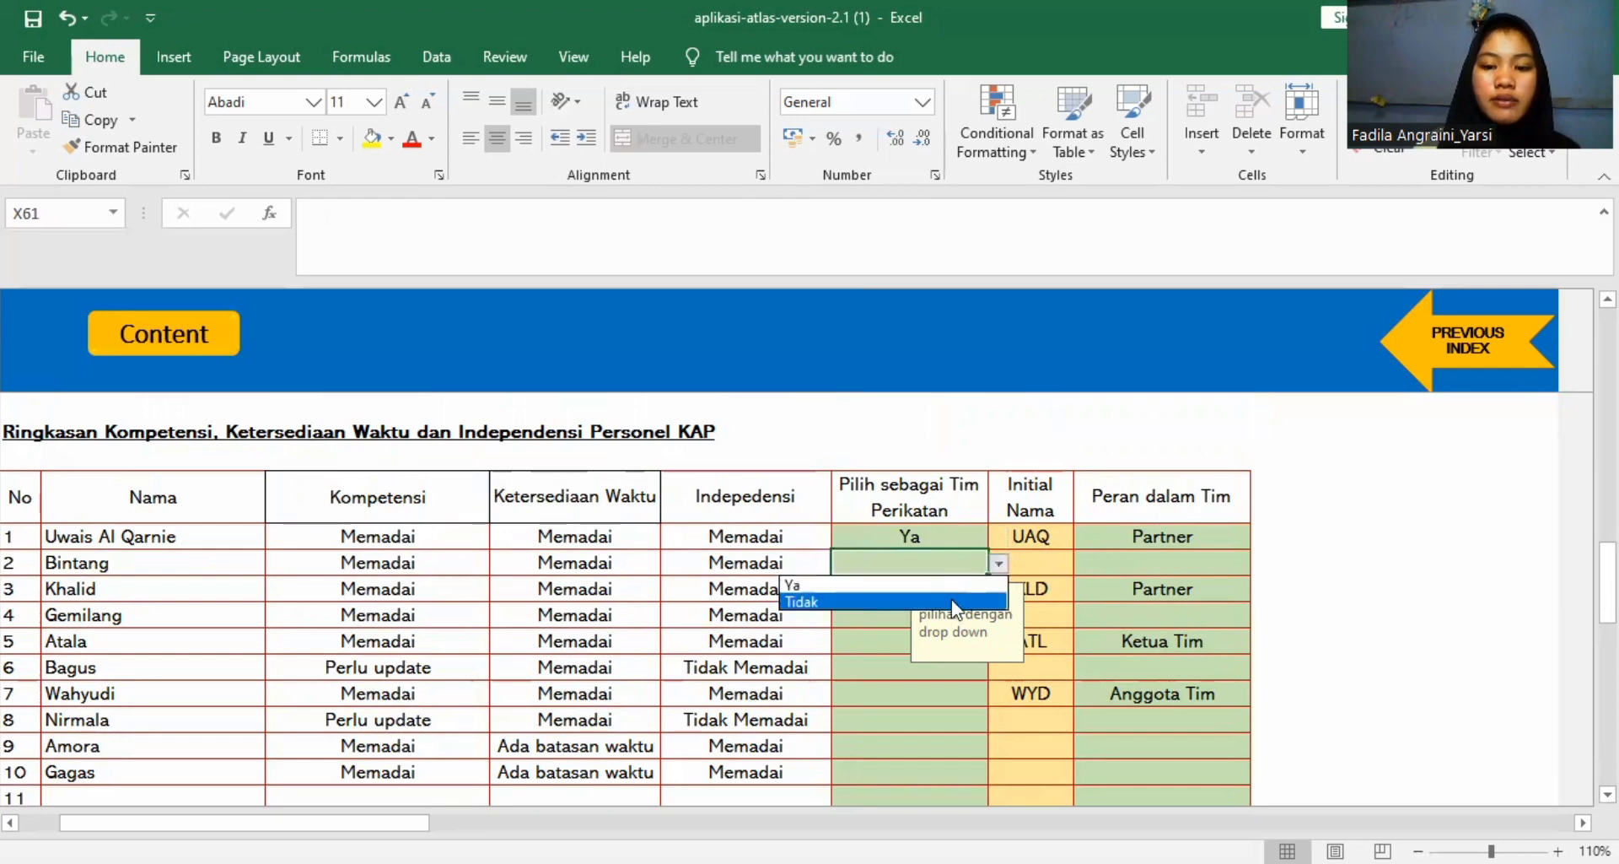
pyautogui.click(953, 600)
pyautogui.press('BackSpace')
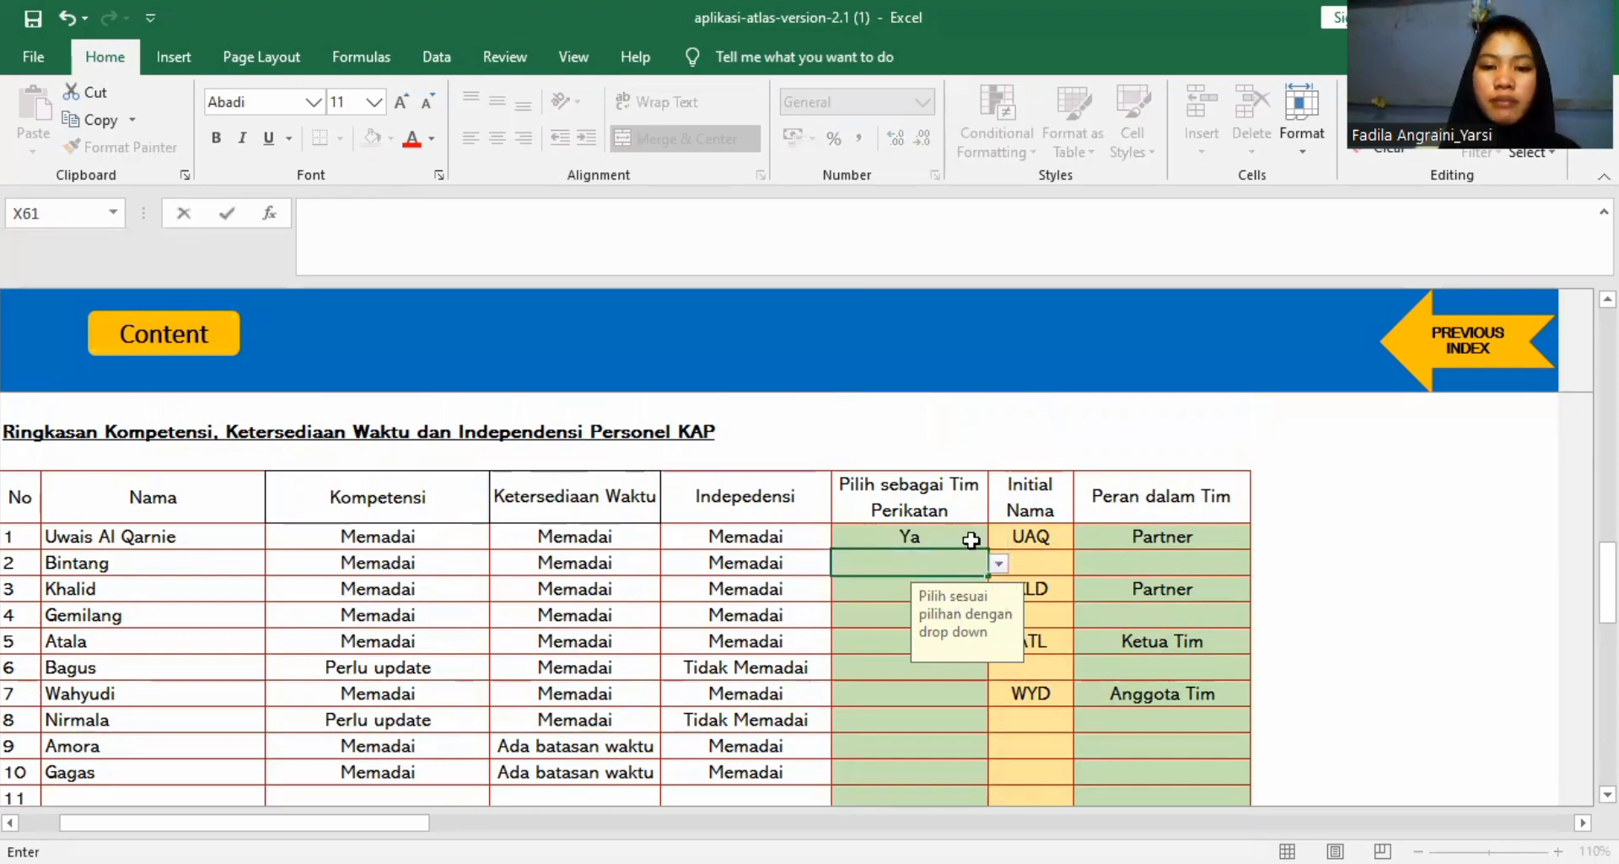
pyautogui.click(999, 561)
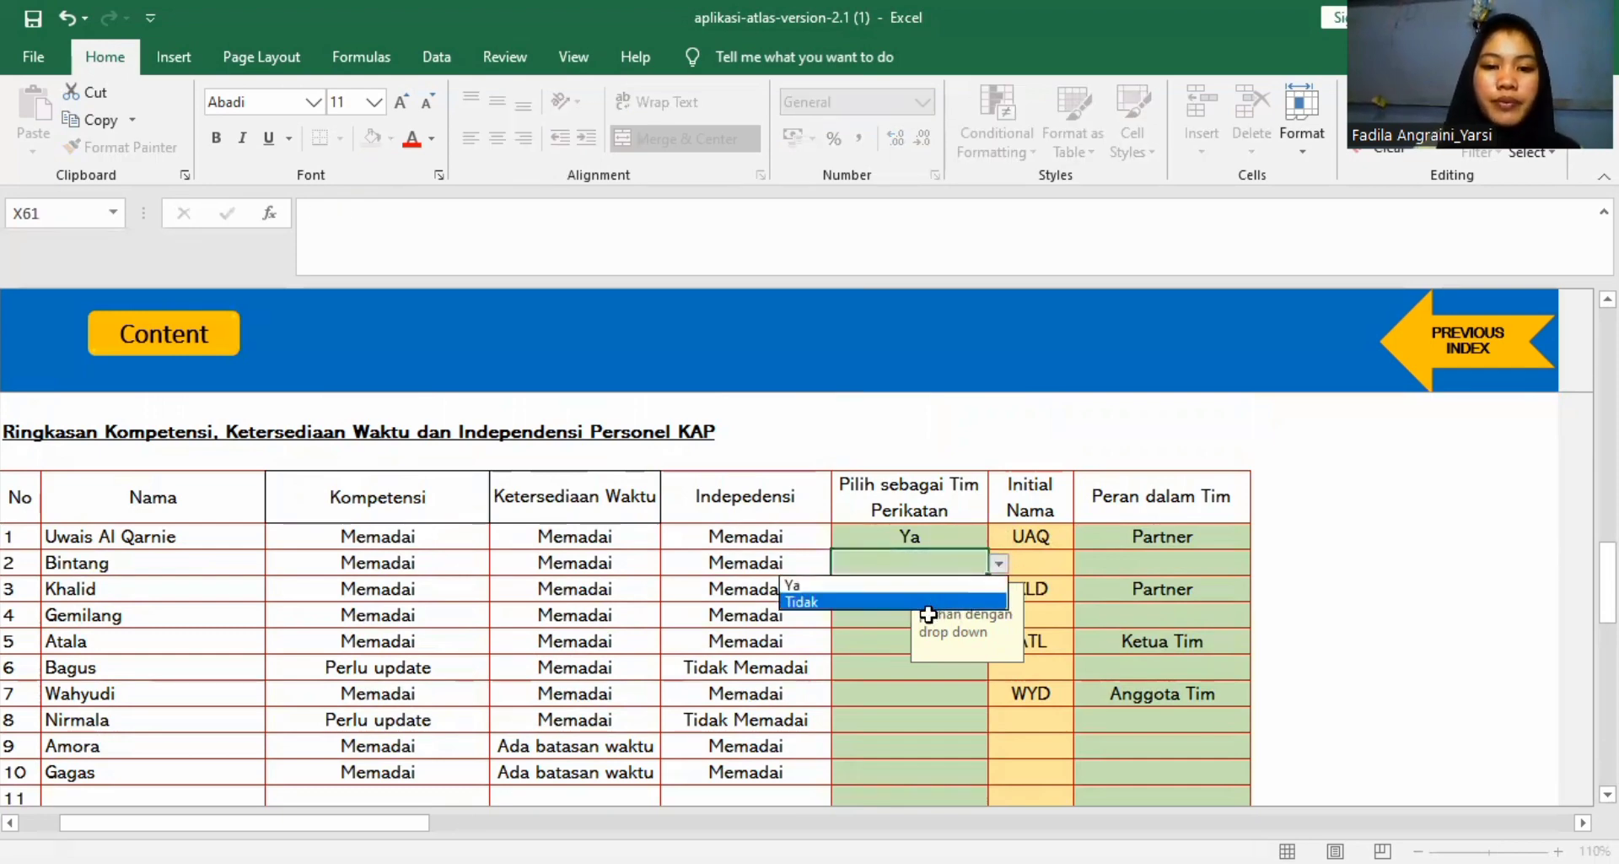
pyautogui.press('Escape')
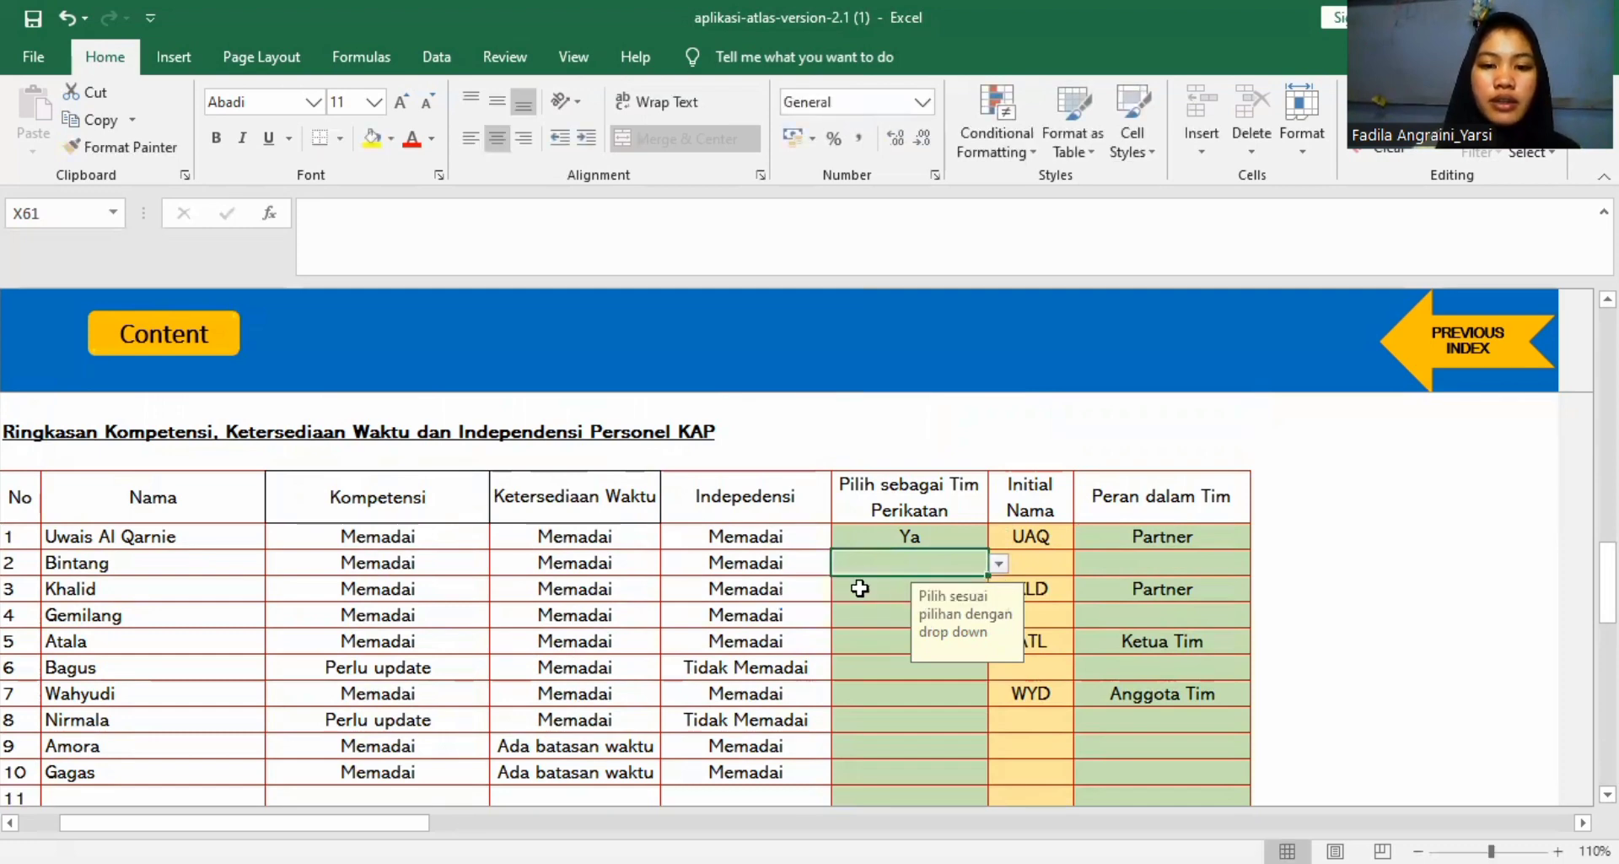
pyautogui.click(994, 554)
pyautogui.click(947, 572)
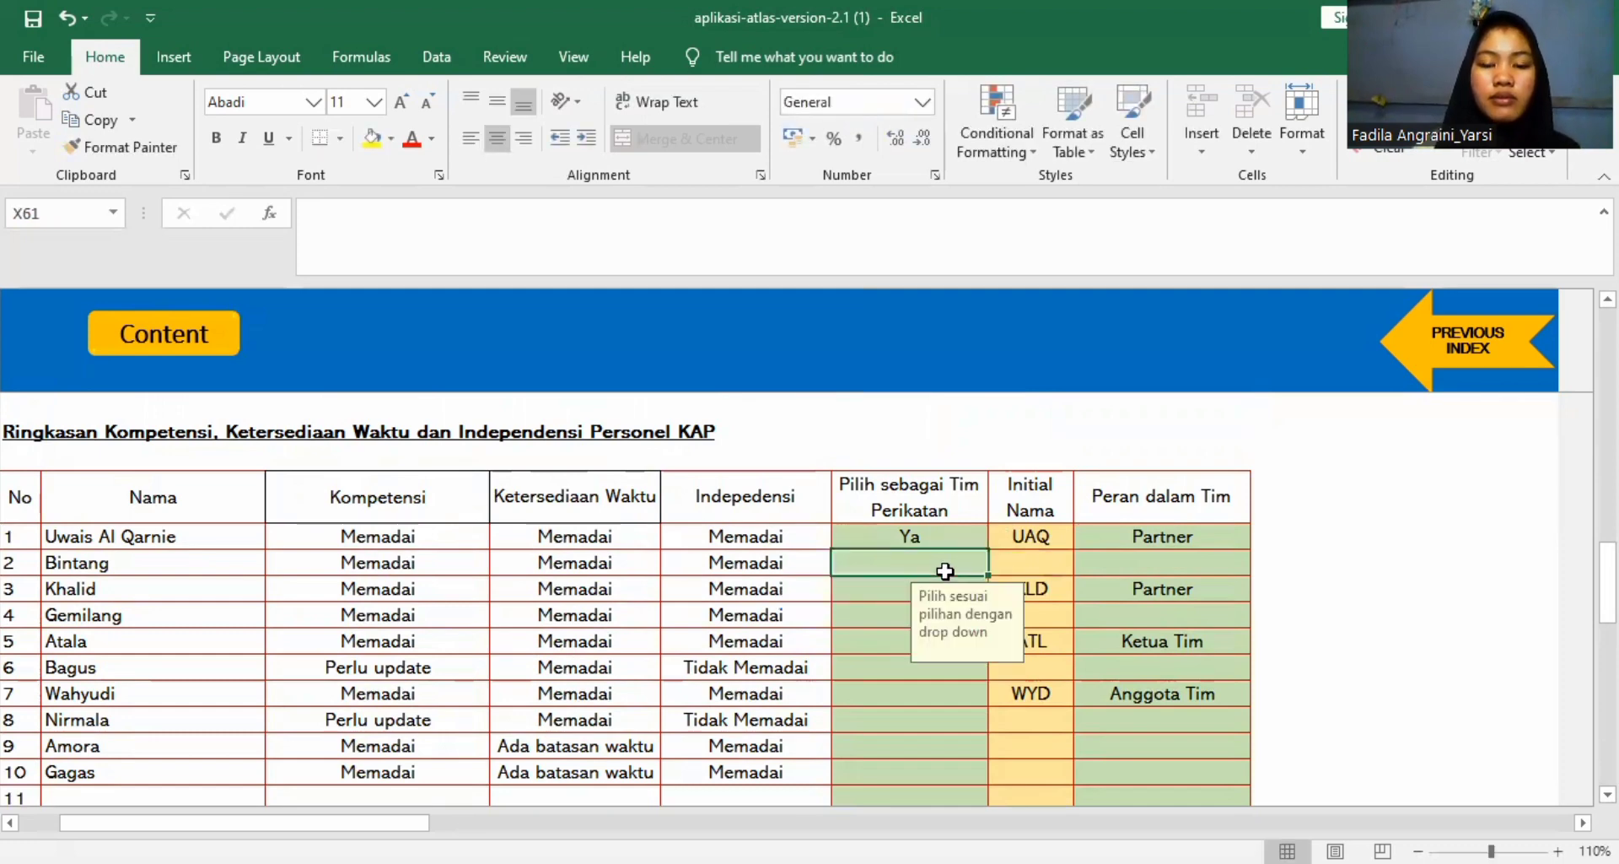
pyautogui.click(997, 564)
pyautogui.click(938, 601)
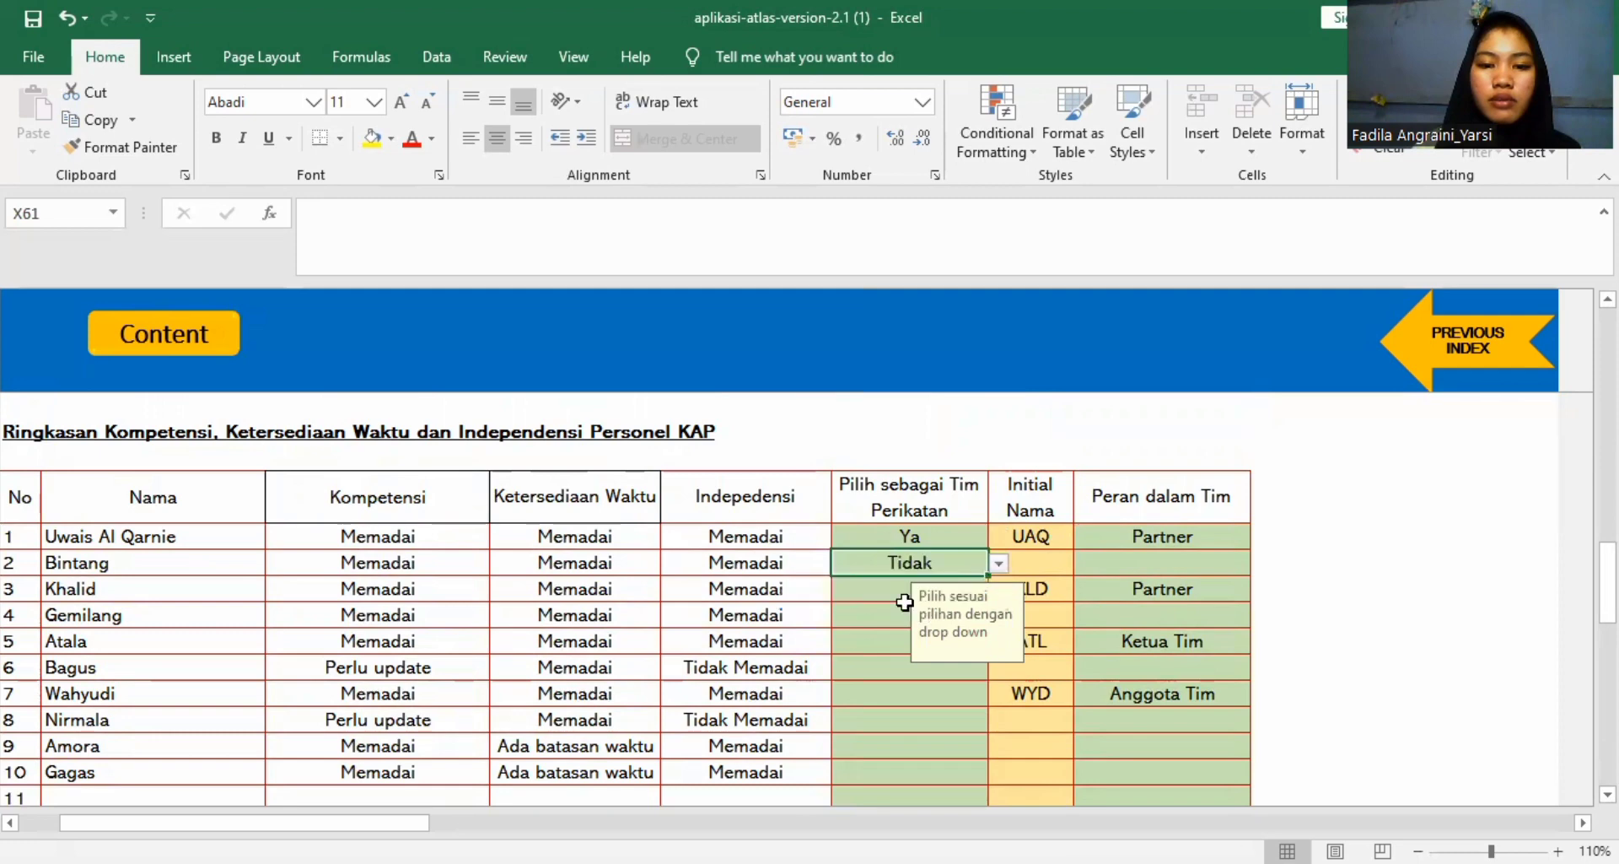
# Set Pilih sebagai Tim Perikatan to Ya for person 3 and Tidak for person 4.
pyautogui.click(883, 593)
pyautogui.click(1000, 588)
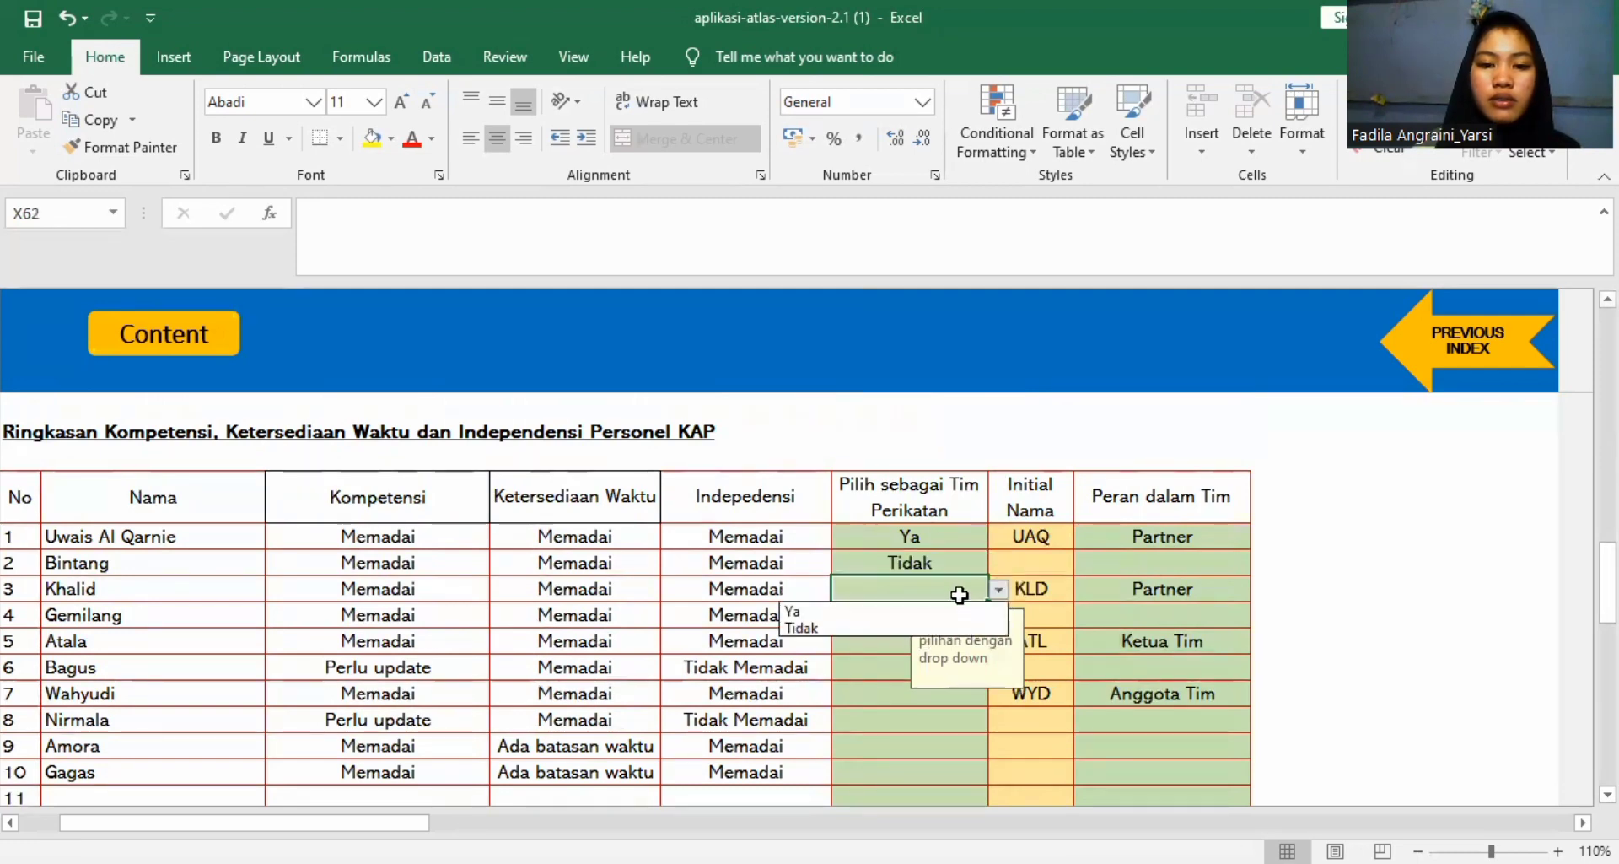
pyautogui.click(932, 611)
pyautogui.click(959, 624)
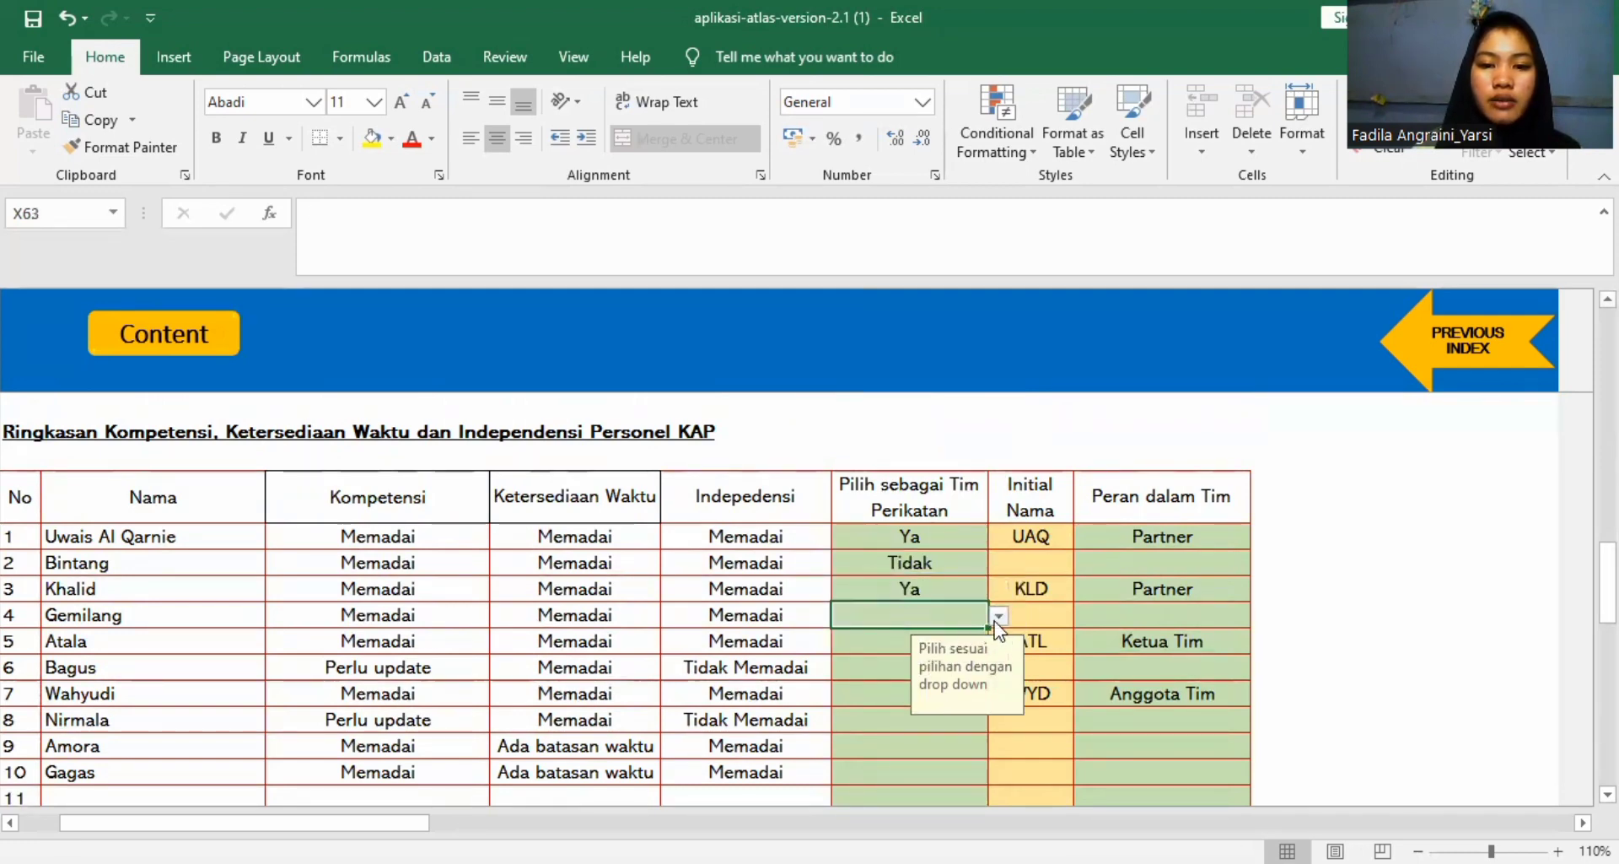
pyautogui.click(998, 615)
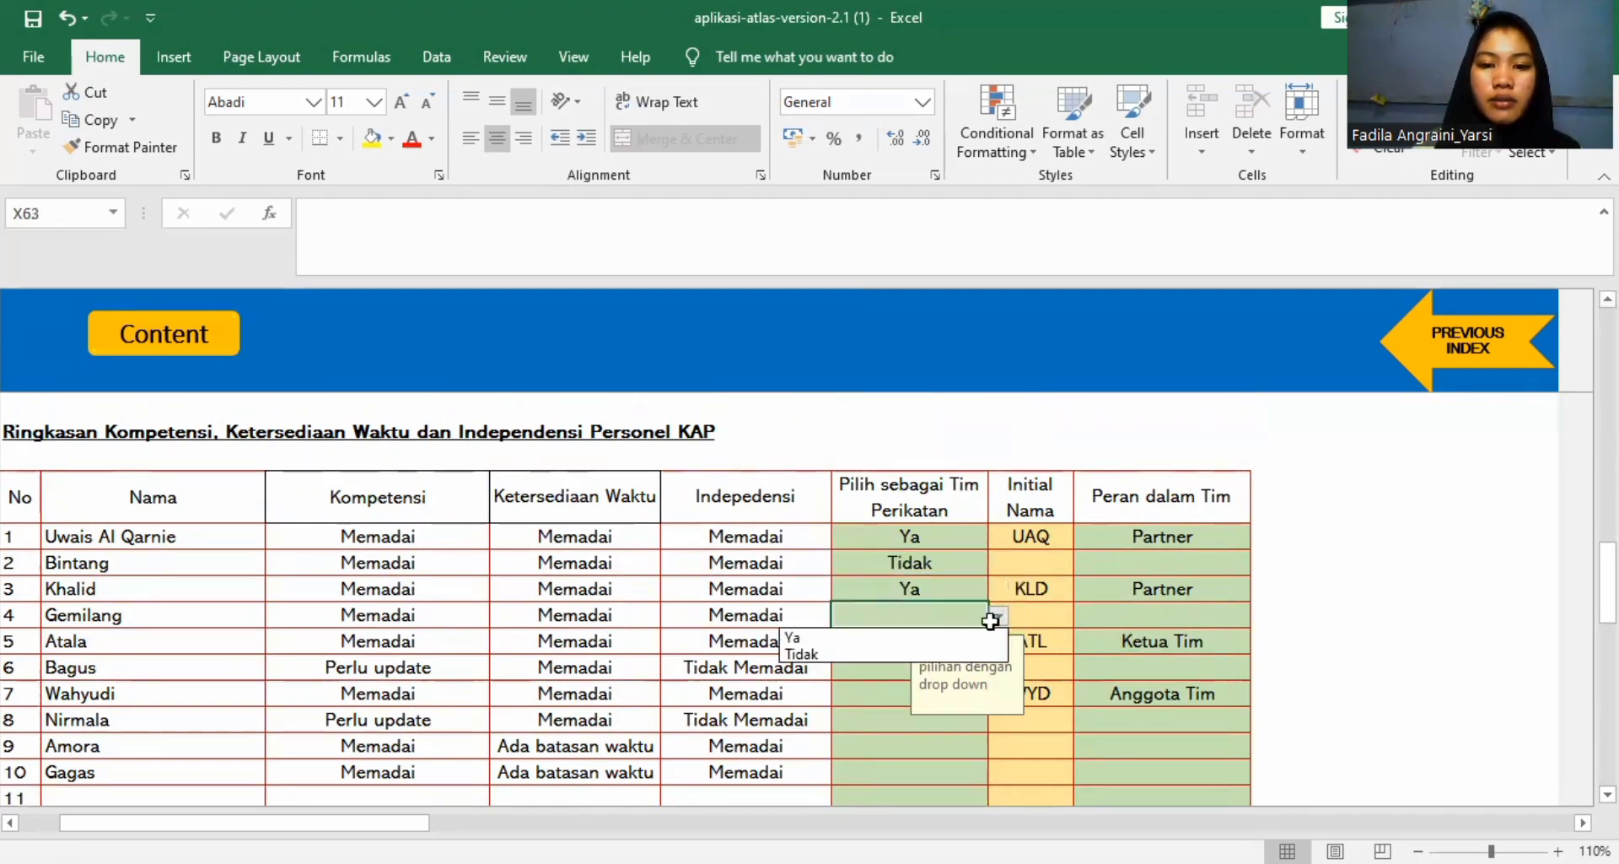
pyautogui.click(960, 652)
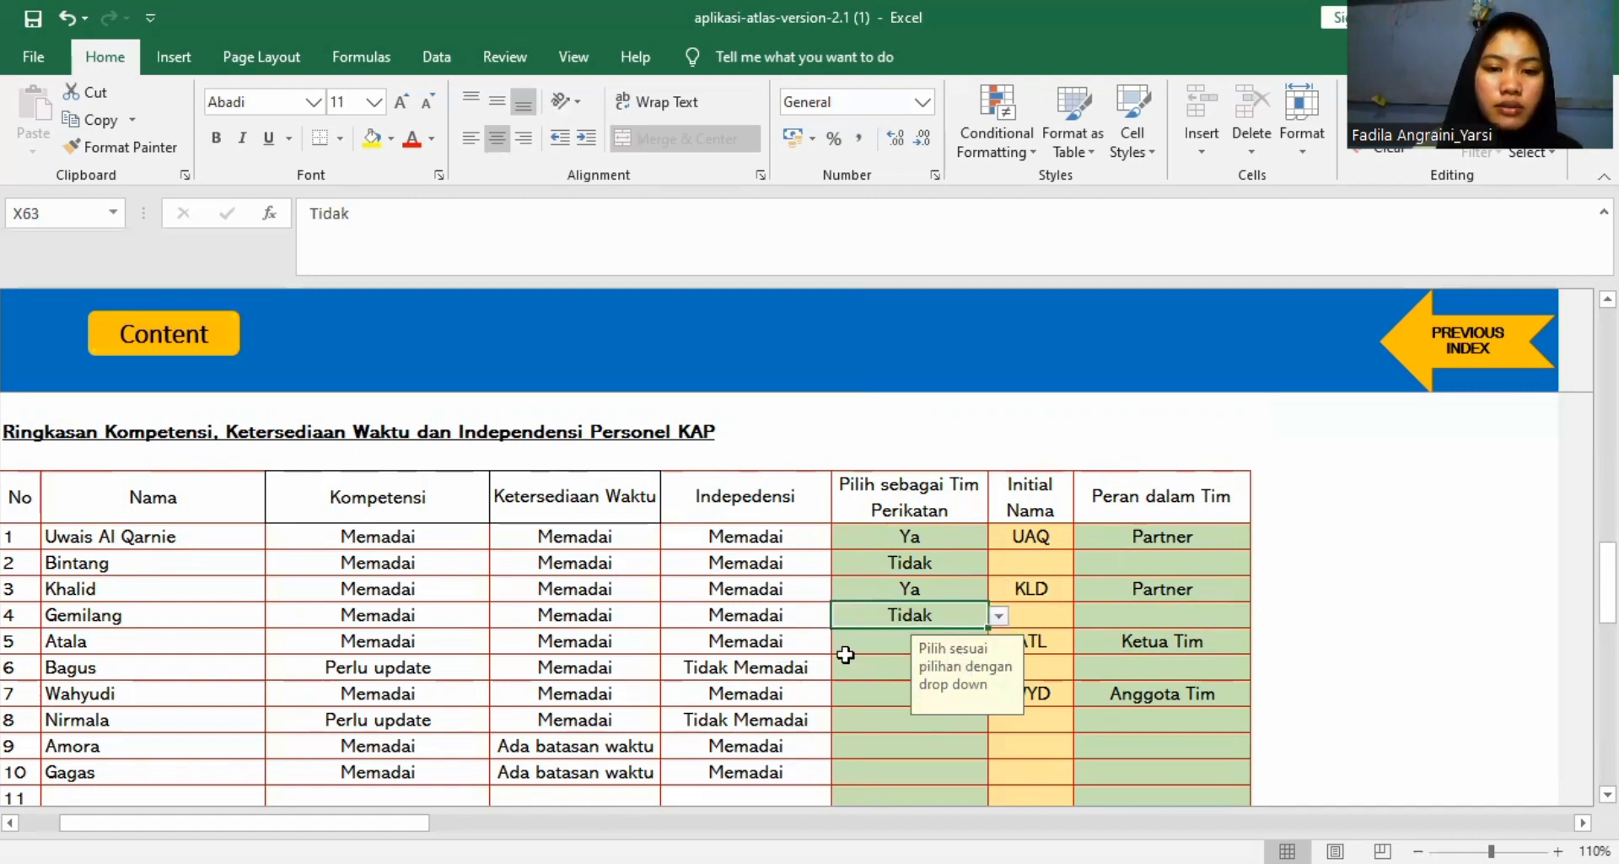
# Set Pilih sebagai Tim Perikatan to Ya for person 5 and Tidak for person 6.
pyautogui.click(846, 653)
pyautogui.click(999, 641)
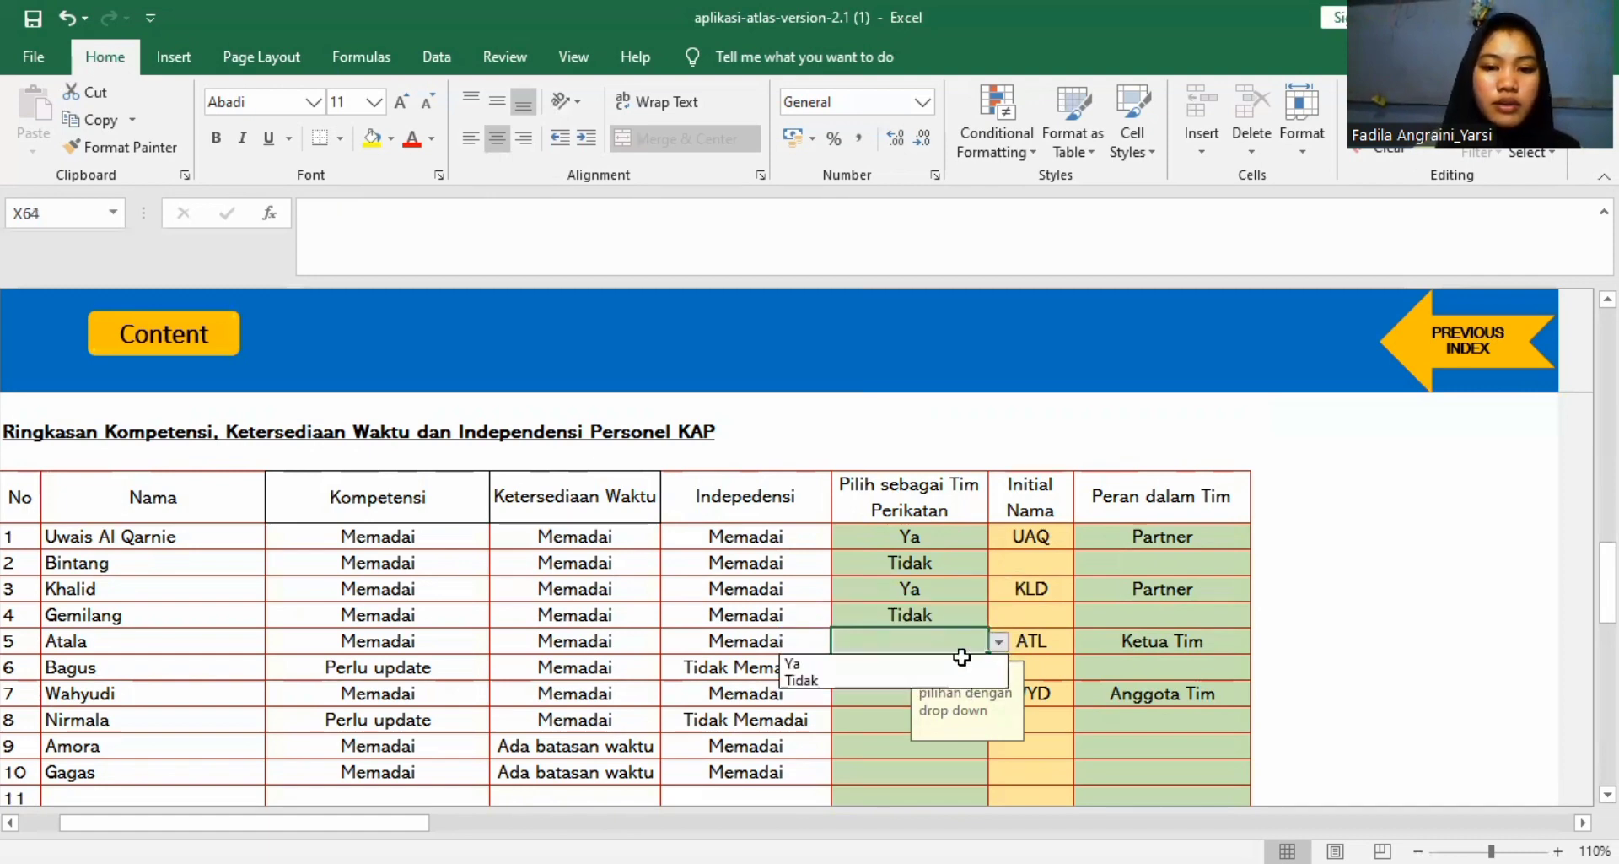
pyautogui.click(869, 663)
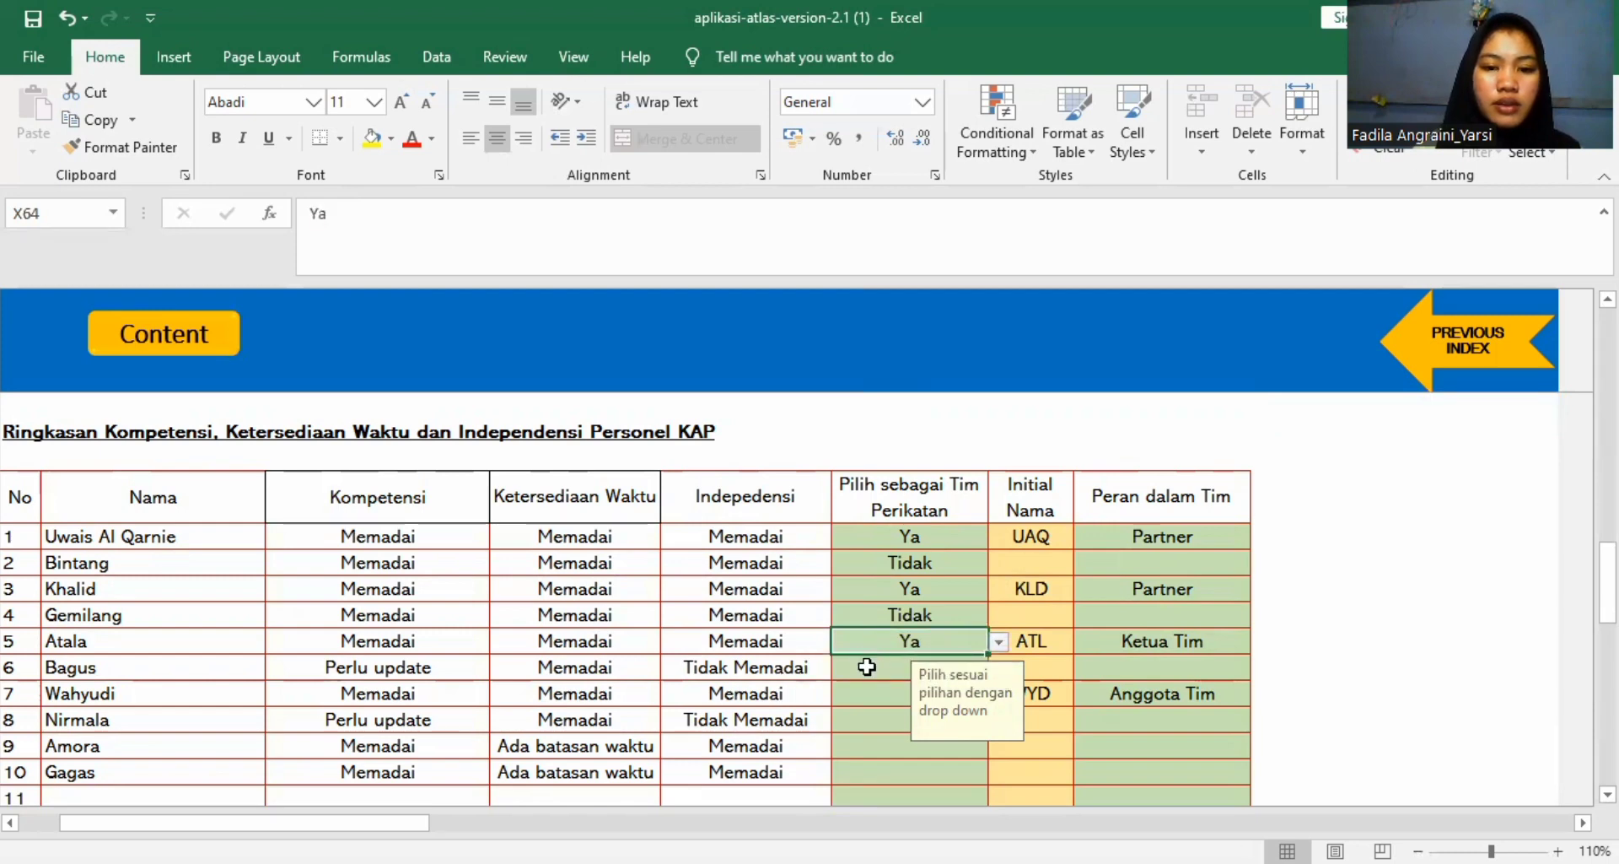
pyautogui.click(867, 666)
pyautogui.click(999, 667)
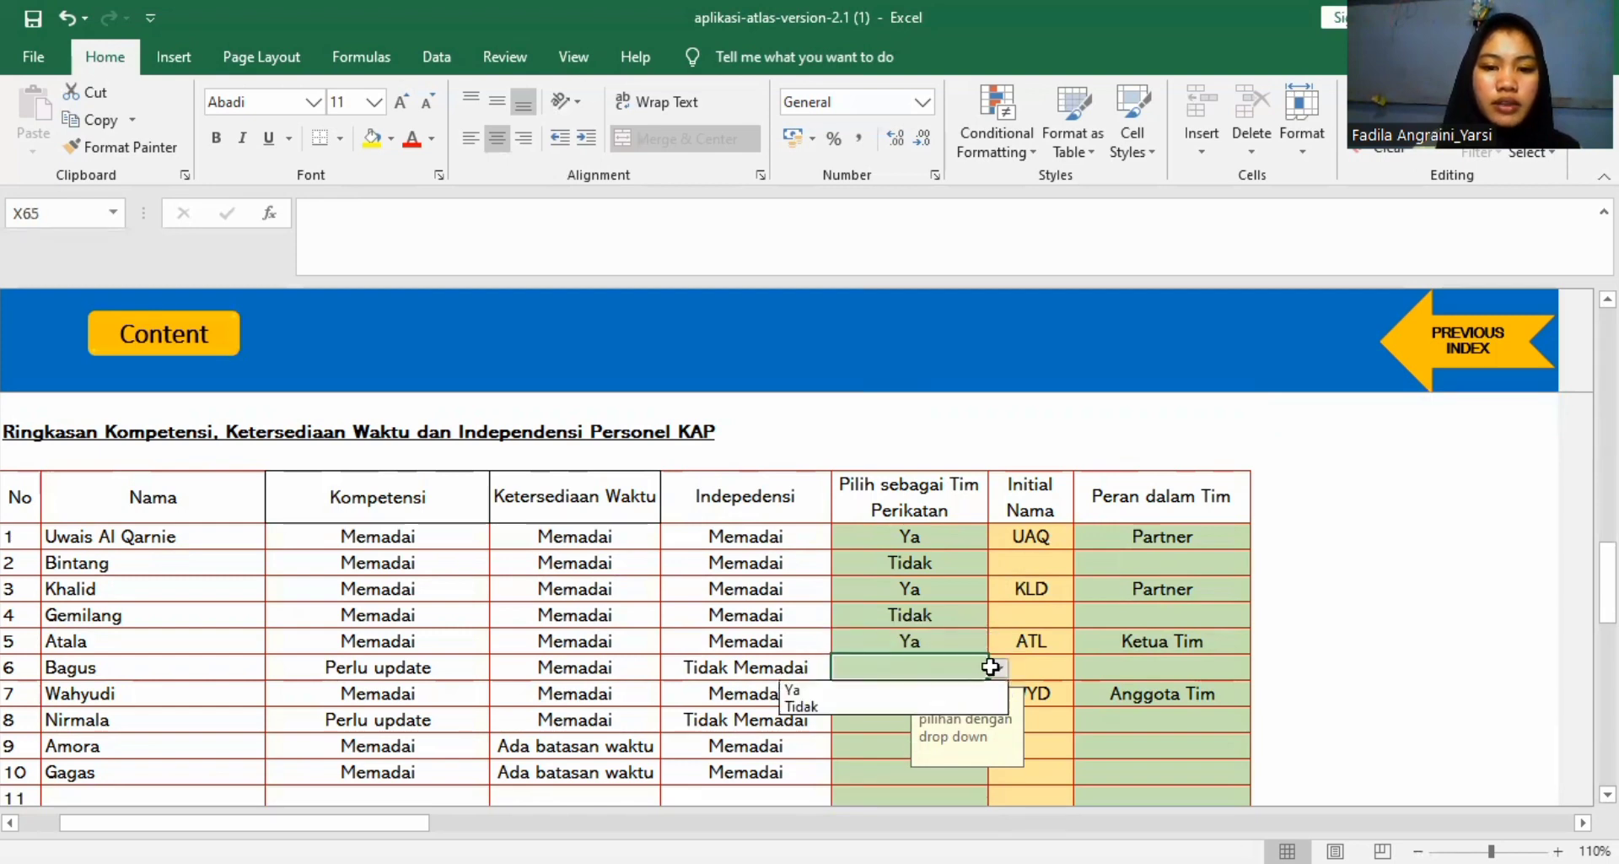
pyautogui.click(959, 702)
# Set Pilih sebagai Tim Perikatan to Ya for person 7 and Tidak for person 8.
pyautogui.click(883, 694)
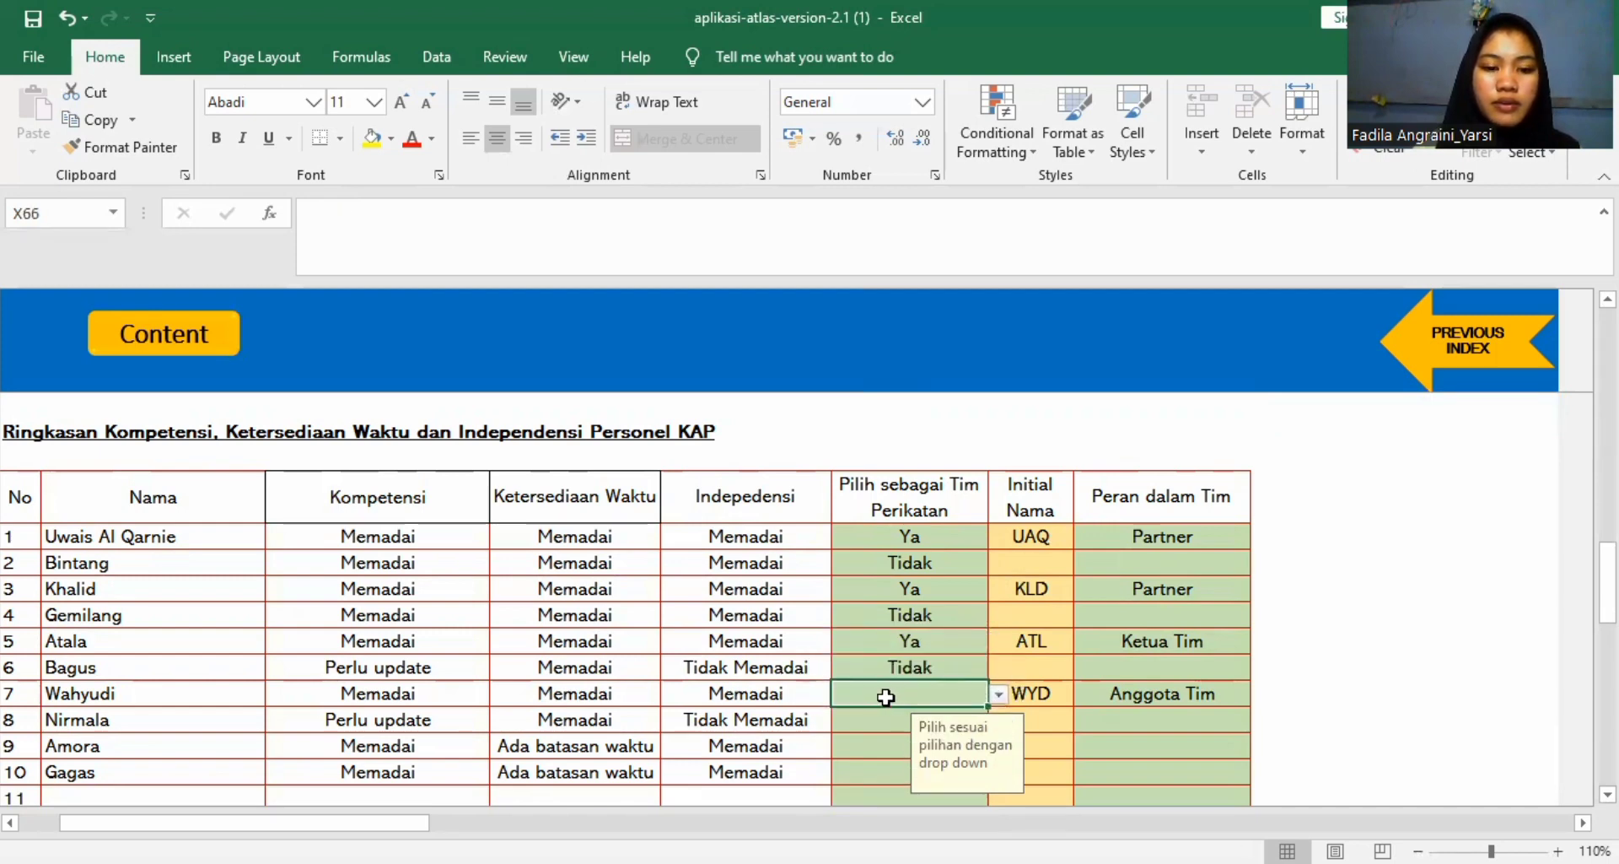
pyautogui.click(998, 693)
pyautogui.click(958, 718)
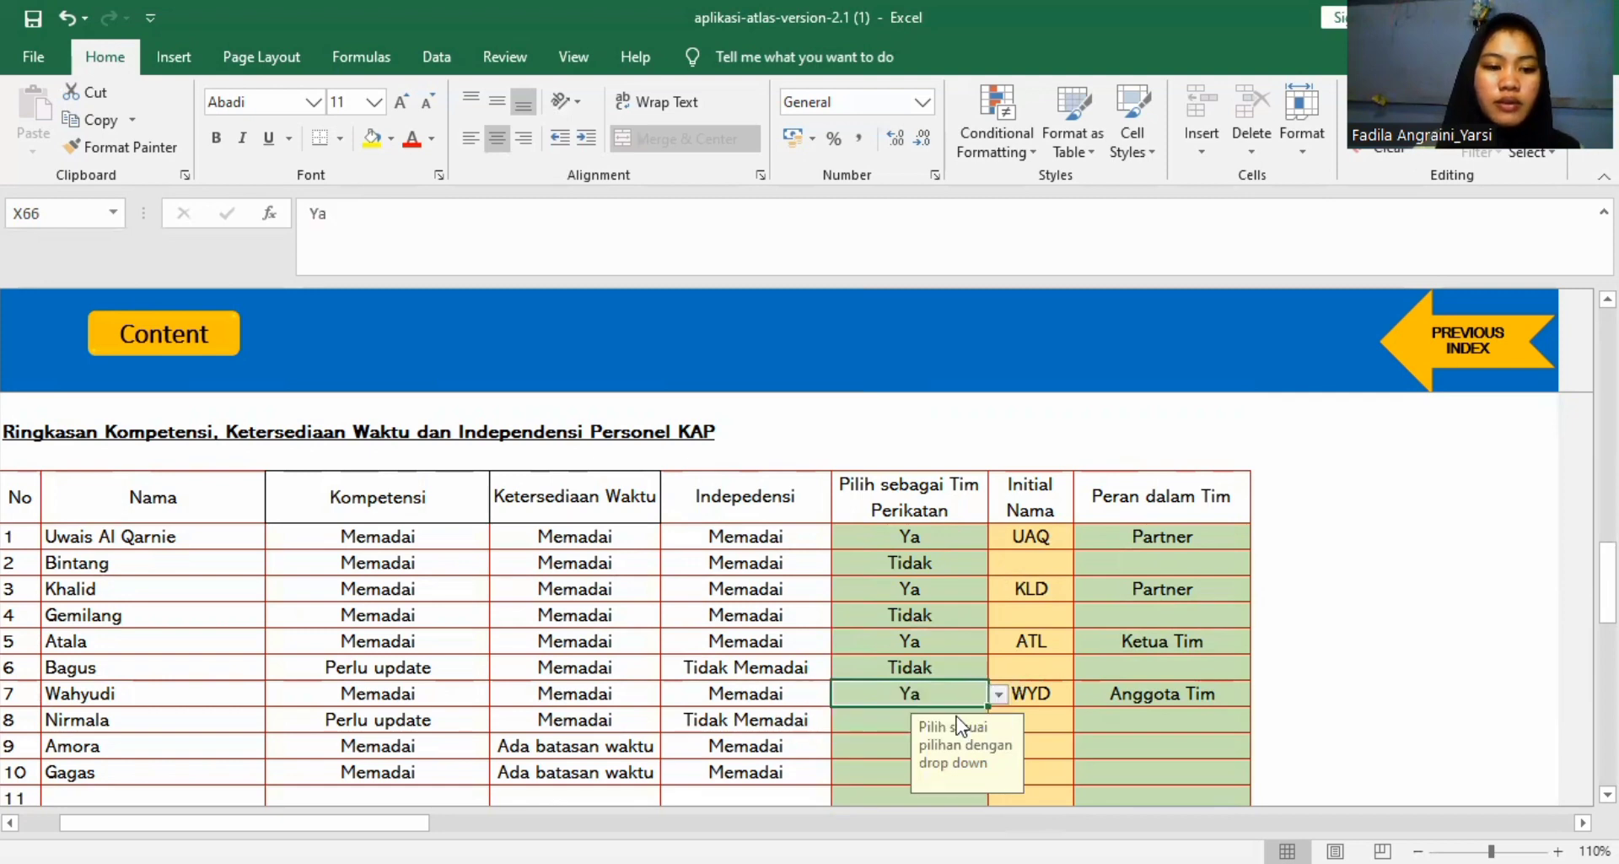
pyautogui.click(895, 714)
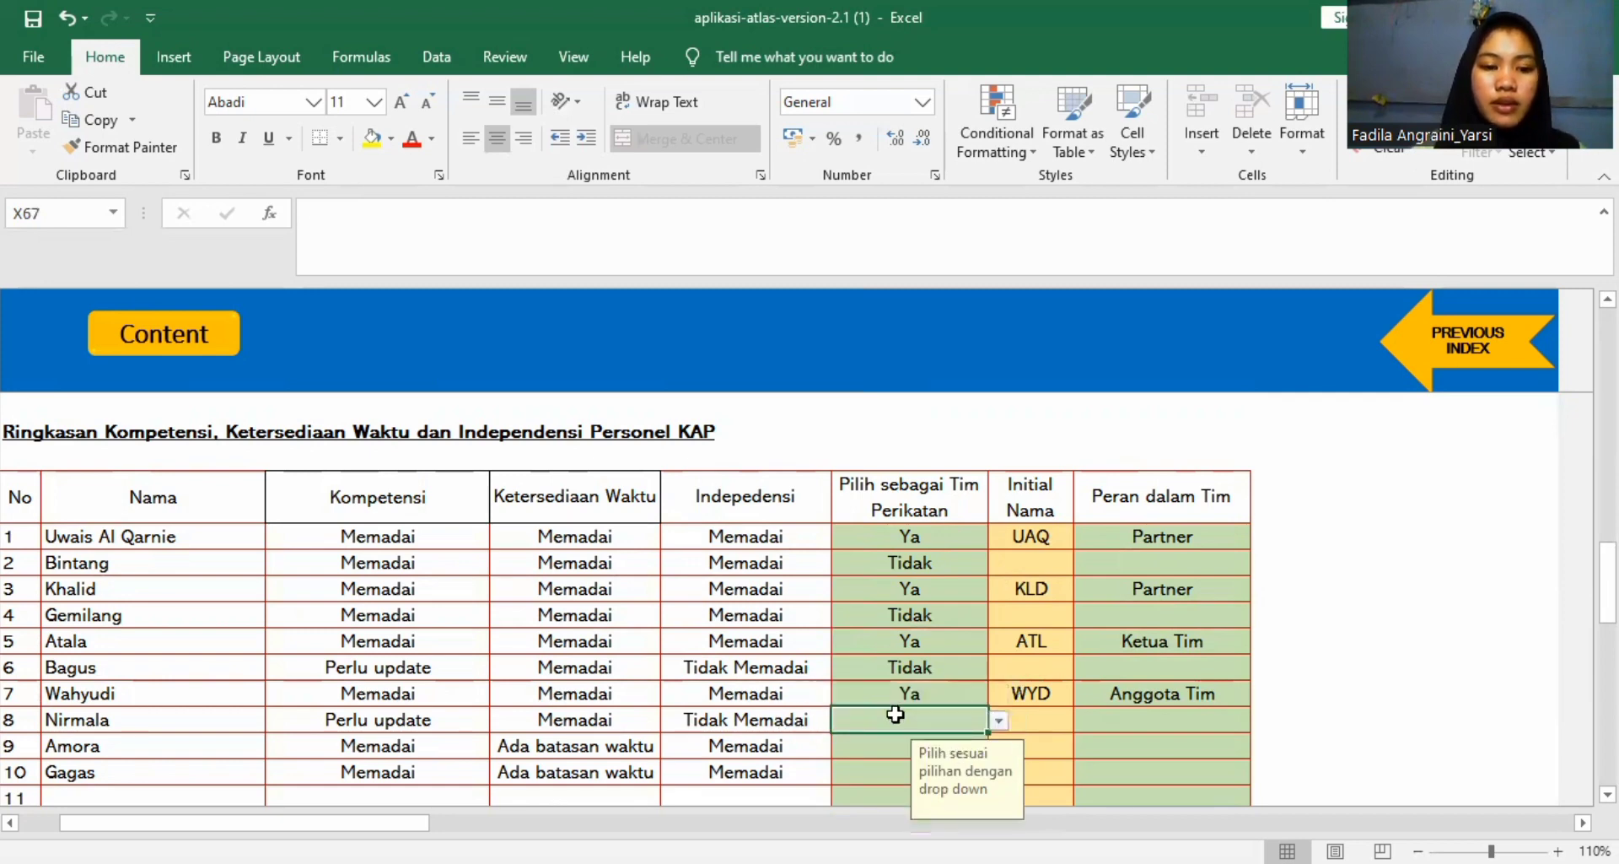
pyautogui.click(999, 721)
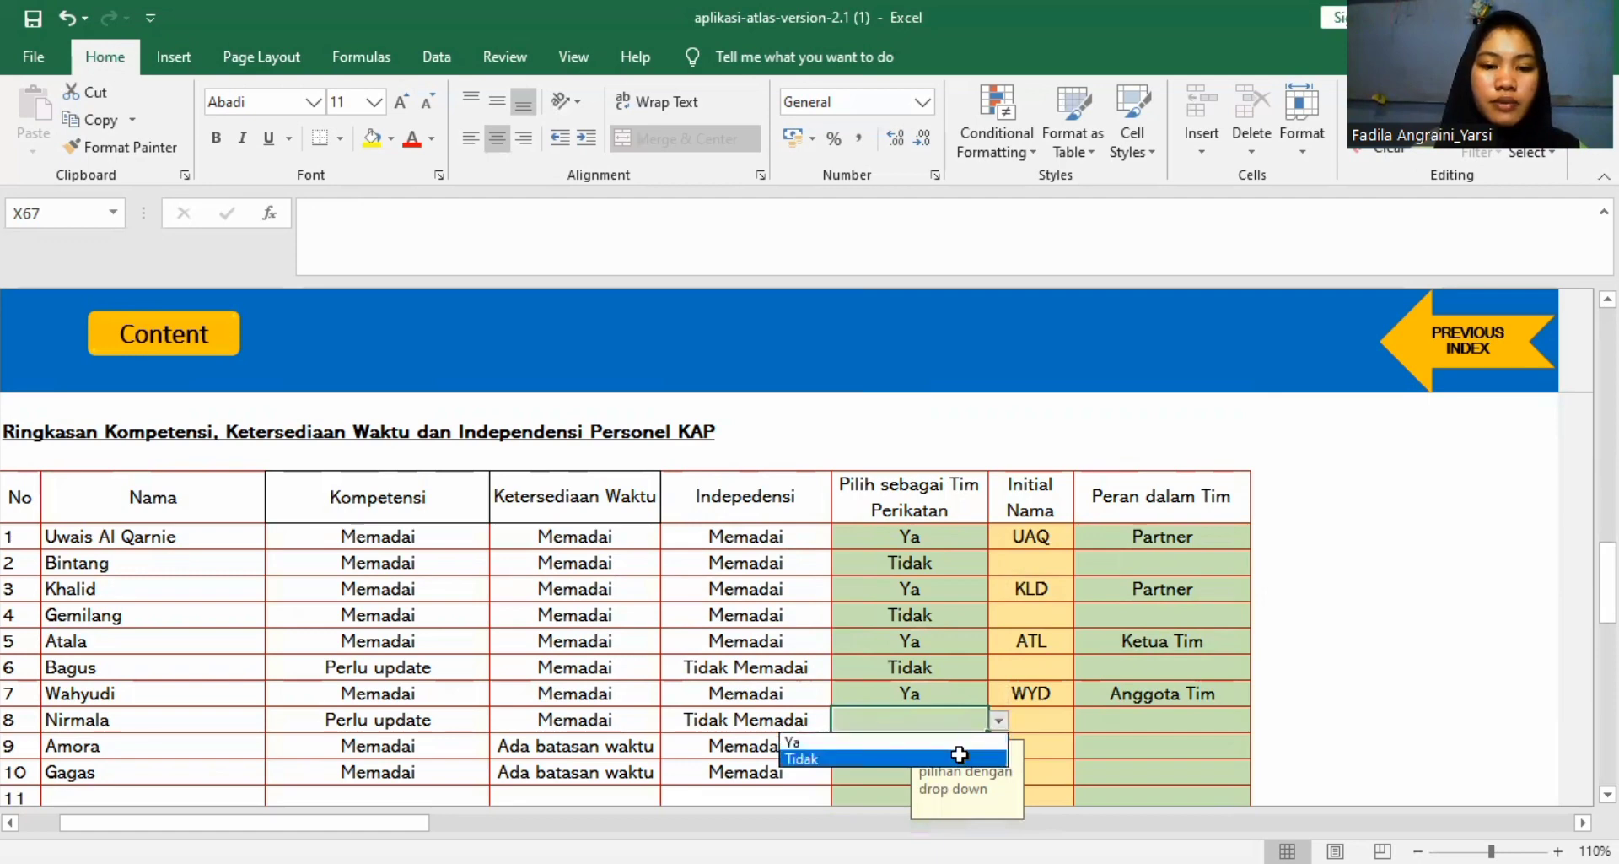
pyautogui.click(960, 754)
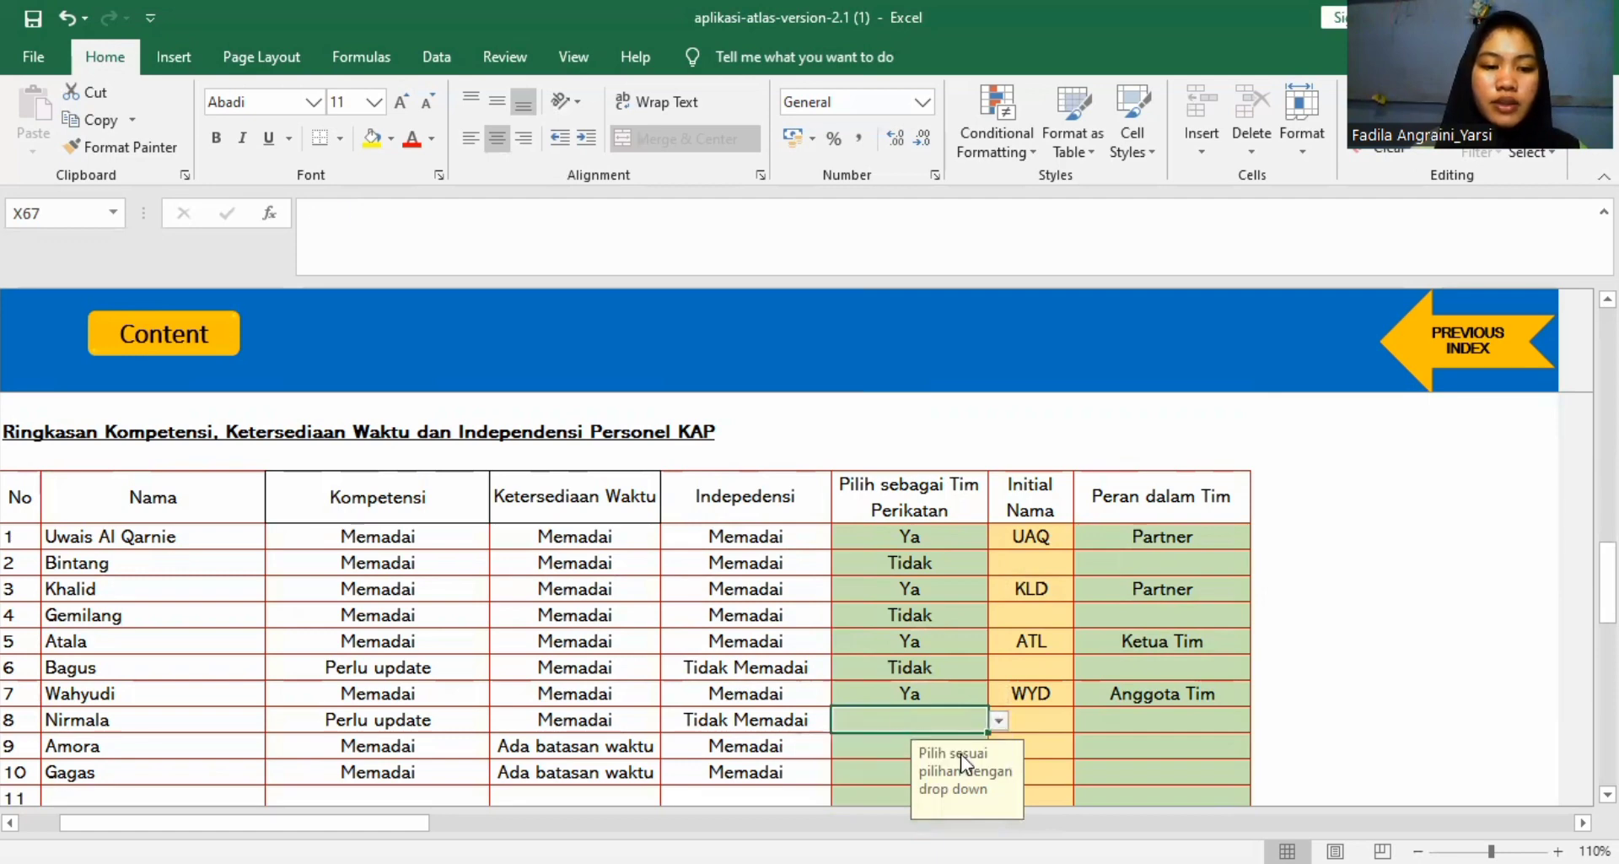
# Set Pilih sebagai Tim Perikatan to Tidak for persons 9 and 10.
pyautogui.click(855, 749)
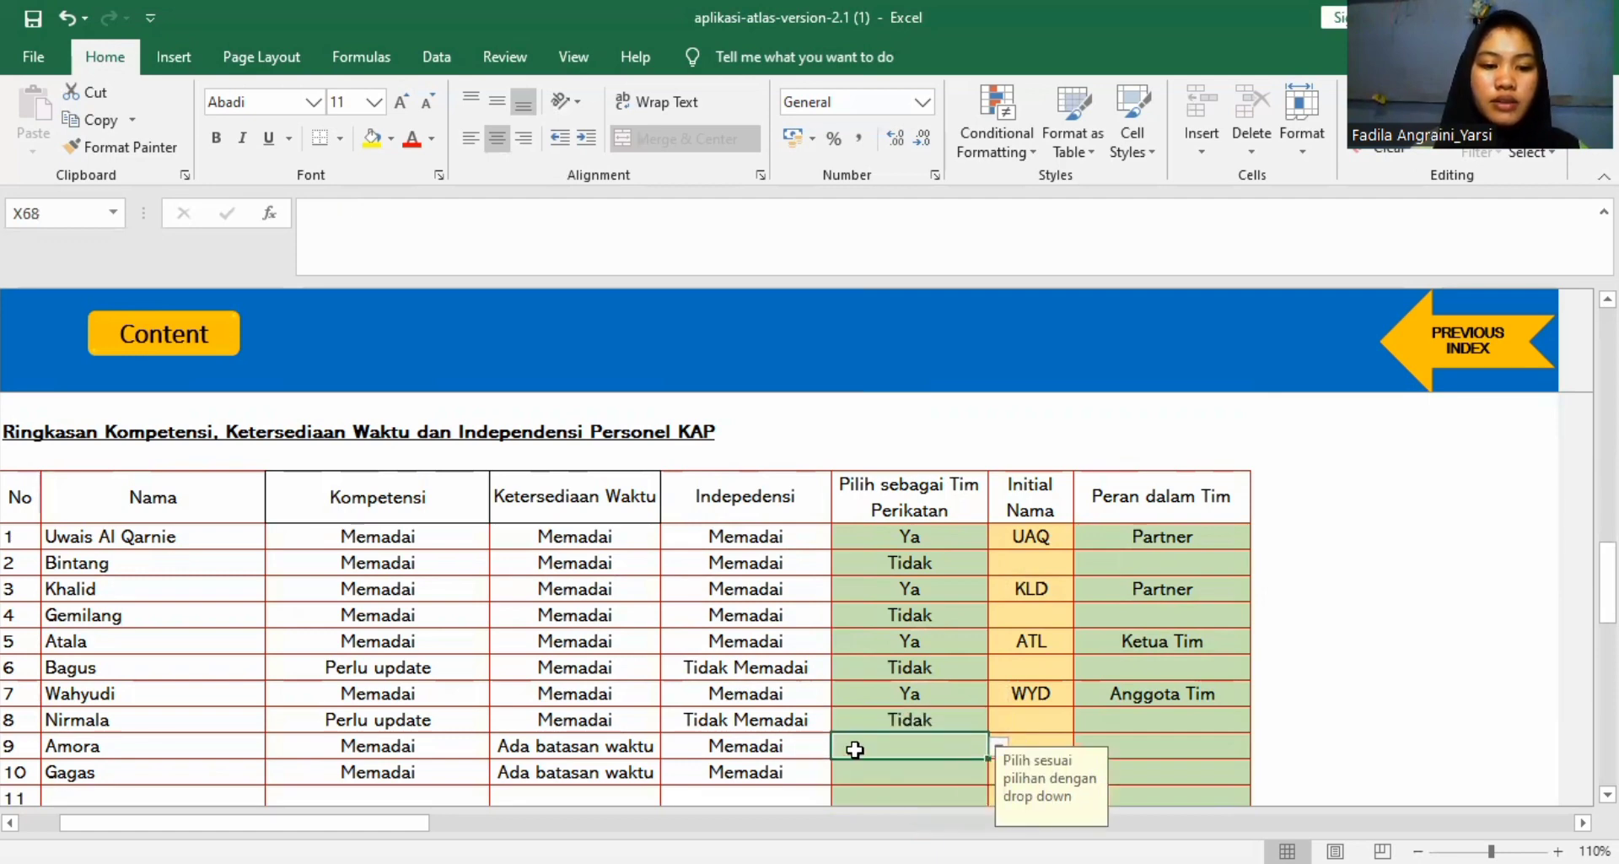
pyautogui.click(997, 748)
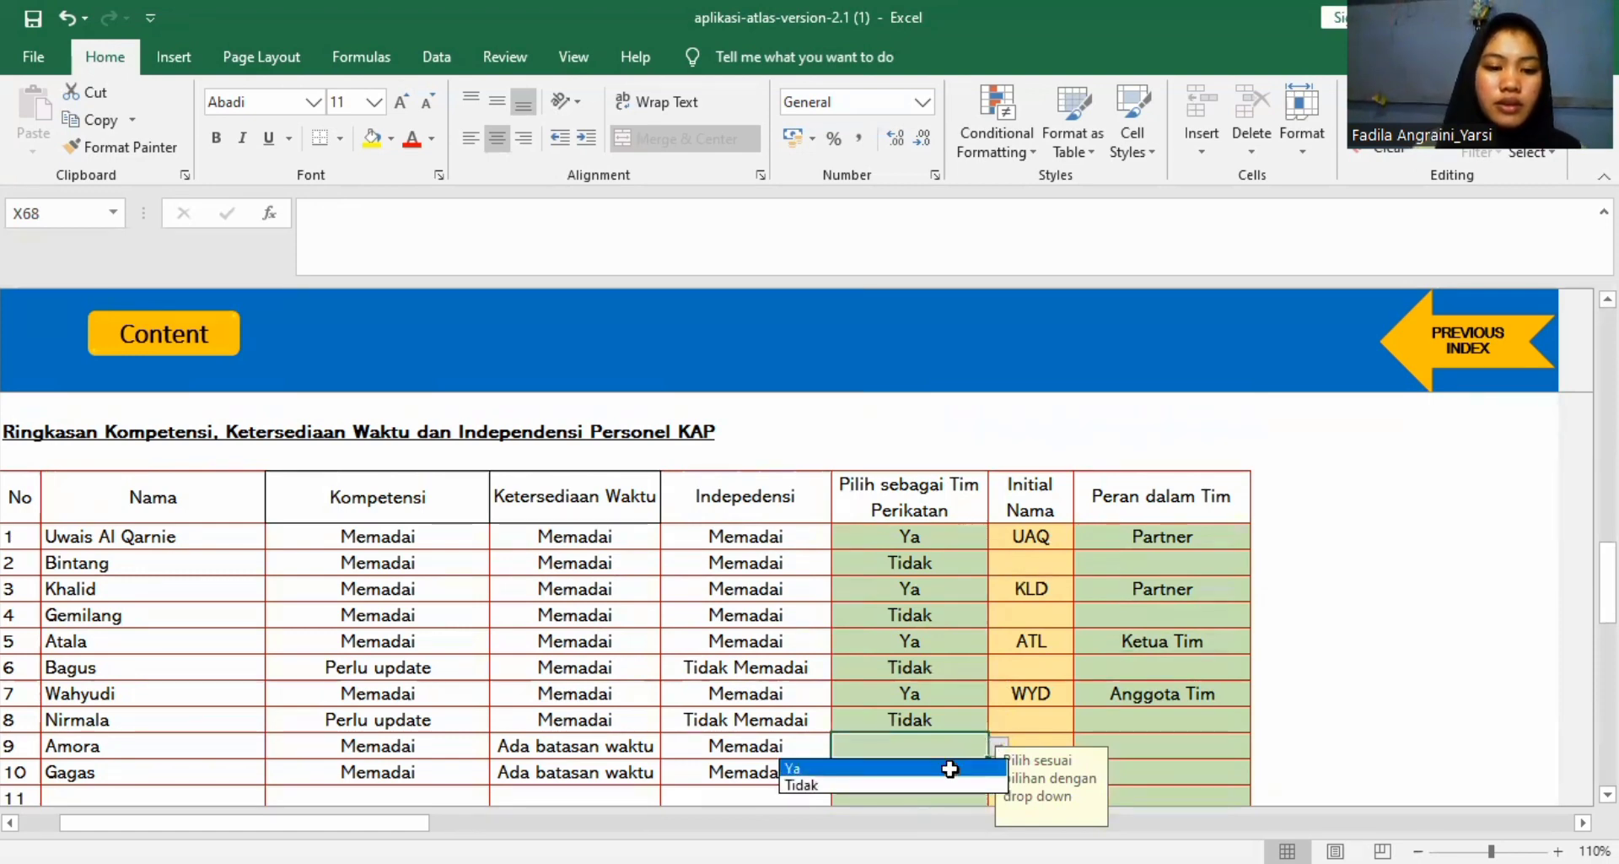
pyautogui.click(900, 781)
pyautogui.click(901, 770)
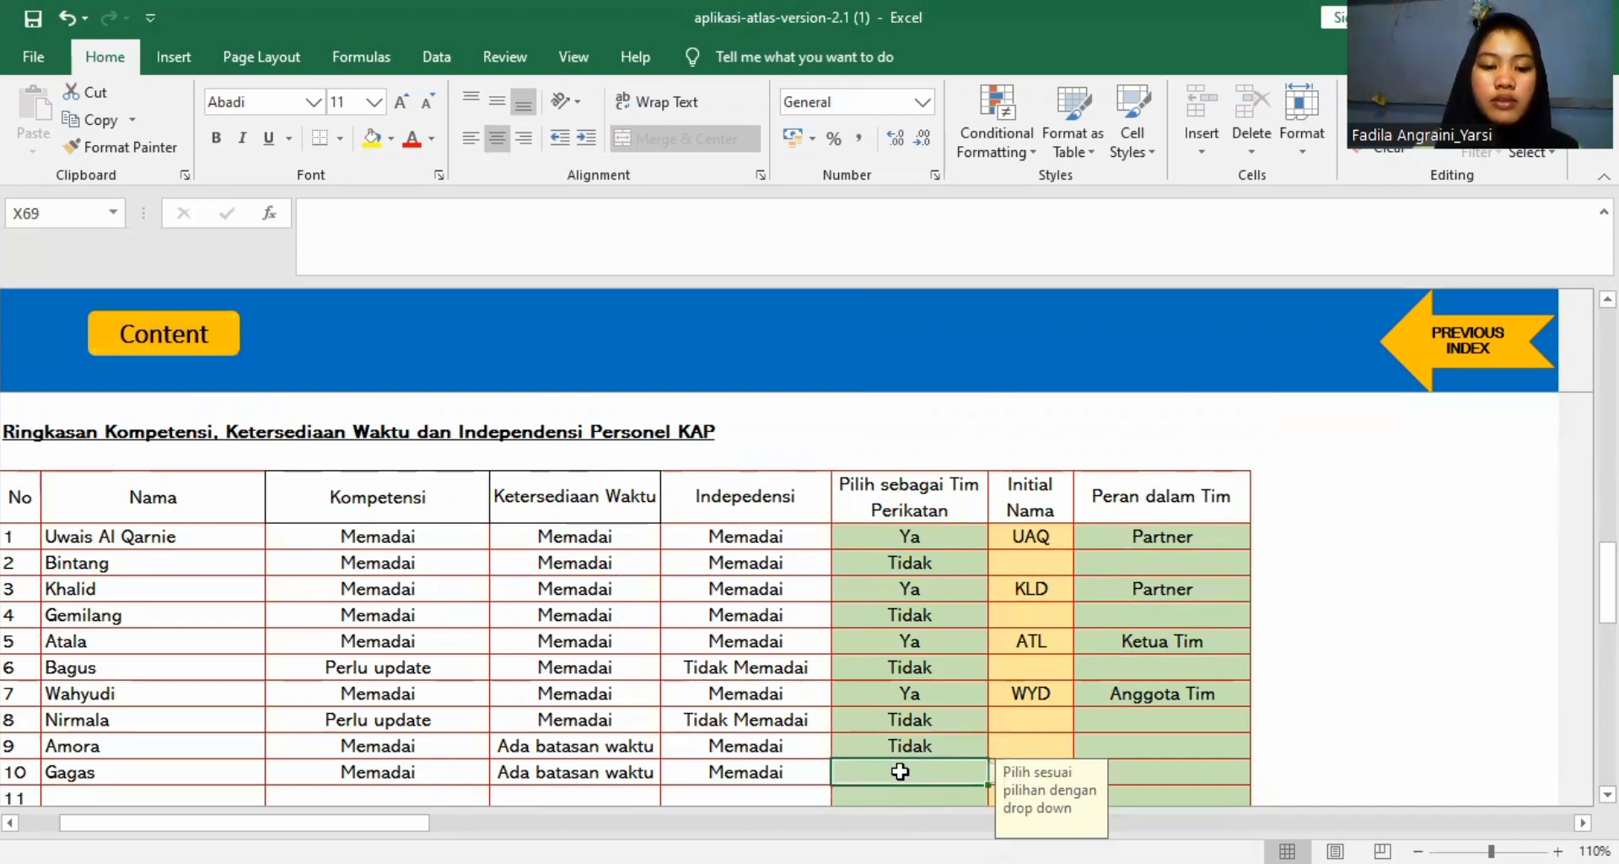
pyautogui.write('Tidak')
pyautogui.press('Return')
# Return from the A1103 A worksheet to the A110 risk analysis and open the A1104 worksheet.
pyautogui.scroll(-2, 901, 771)
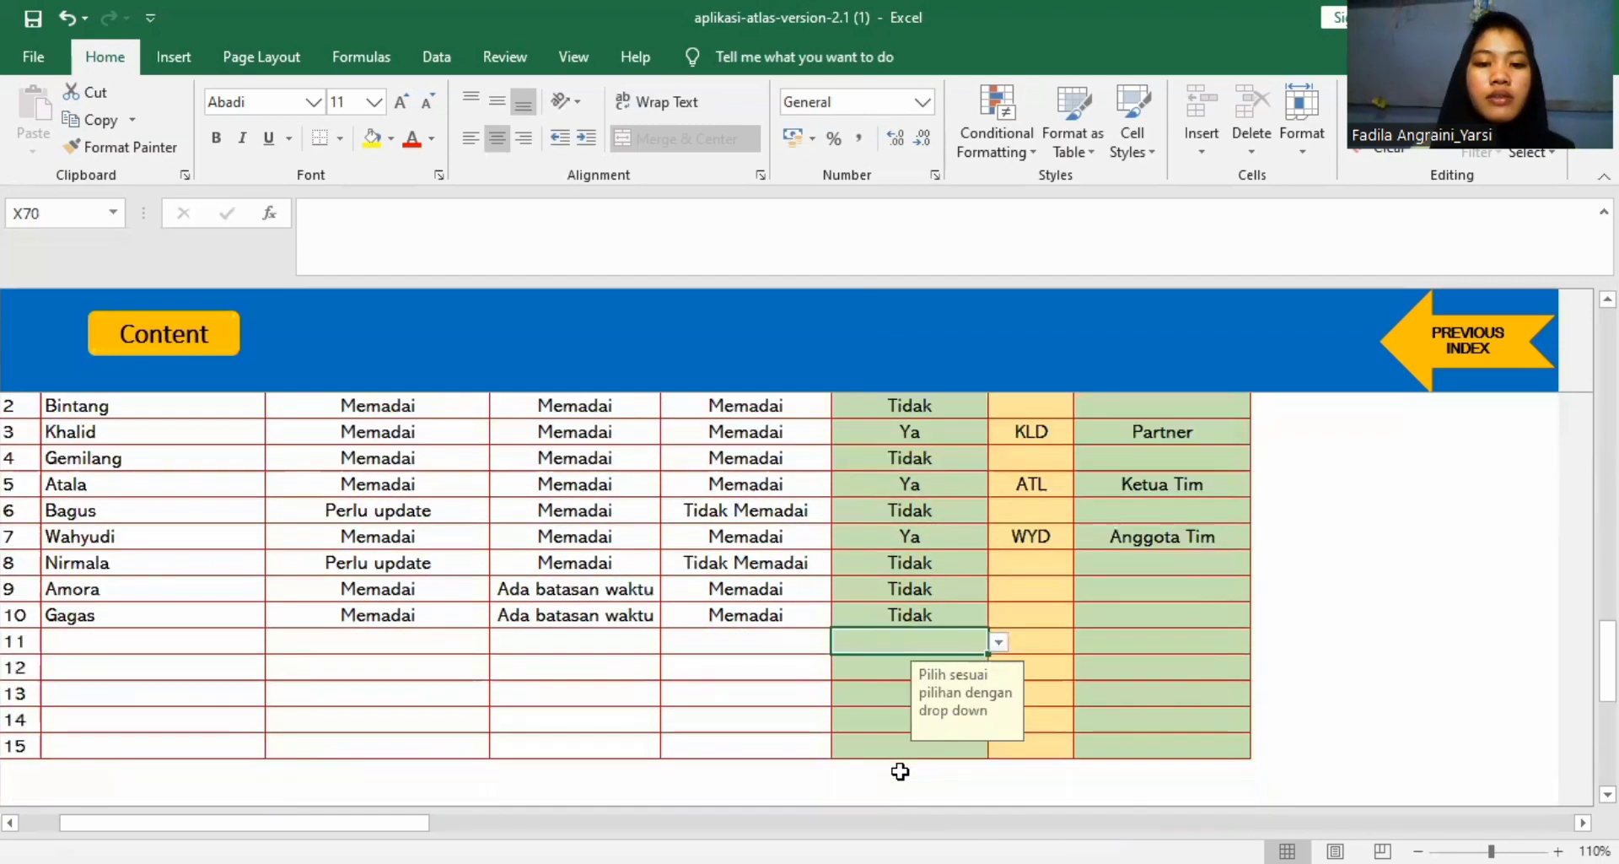
pyautogui.scroll(-2, 901, 771)
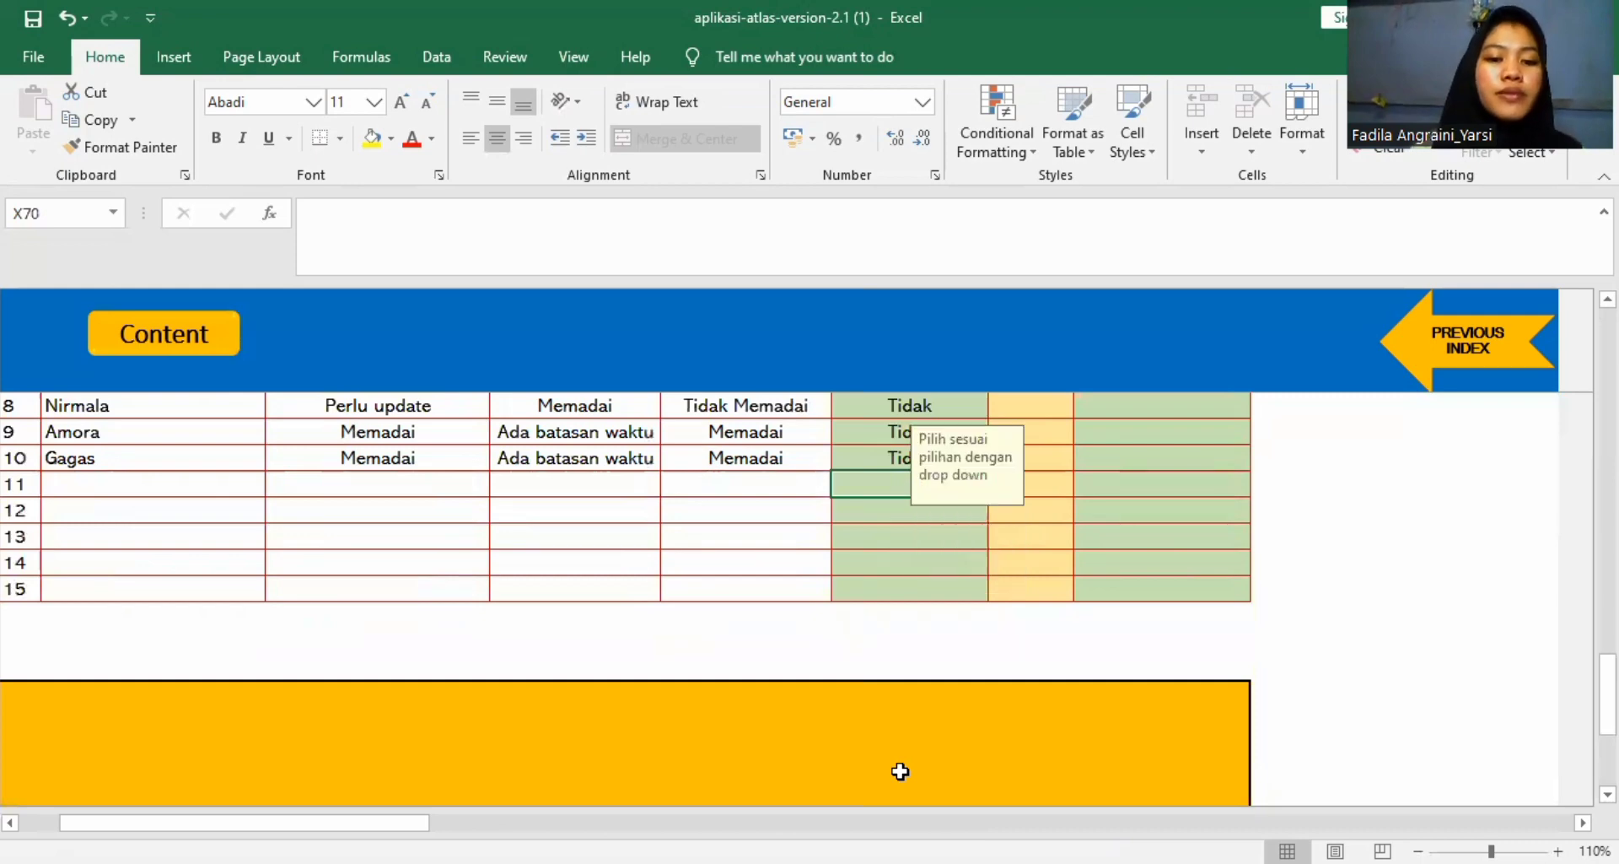
pyautogui.scroll(-4, 901, 771)
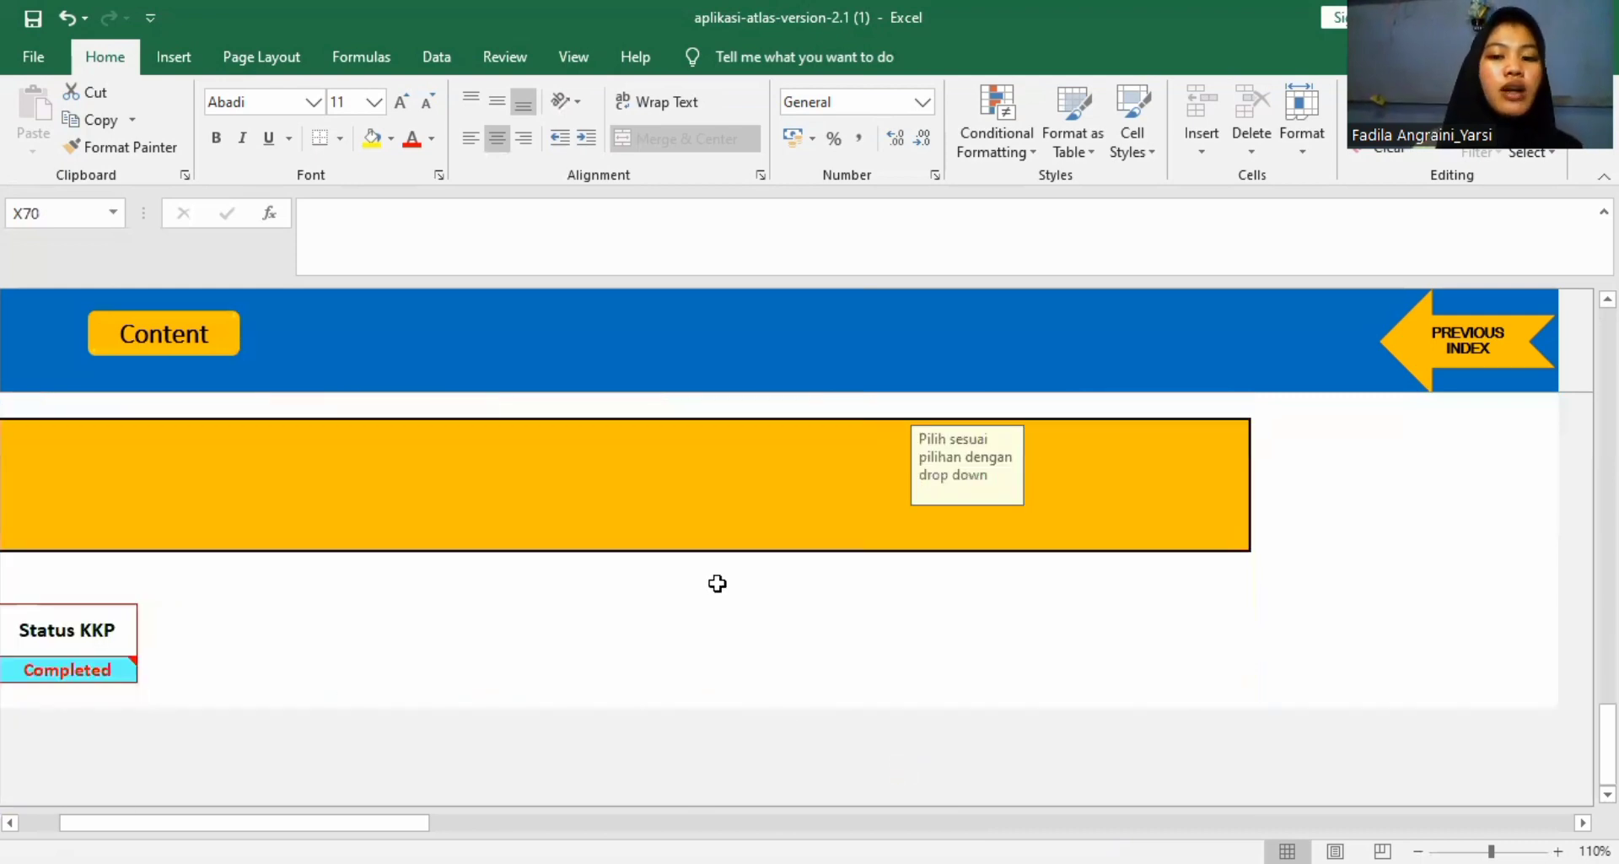
pyautogui.scroll(5, 468, 673)
pyautogui.scroll(9, 468, 673)
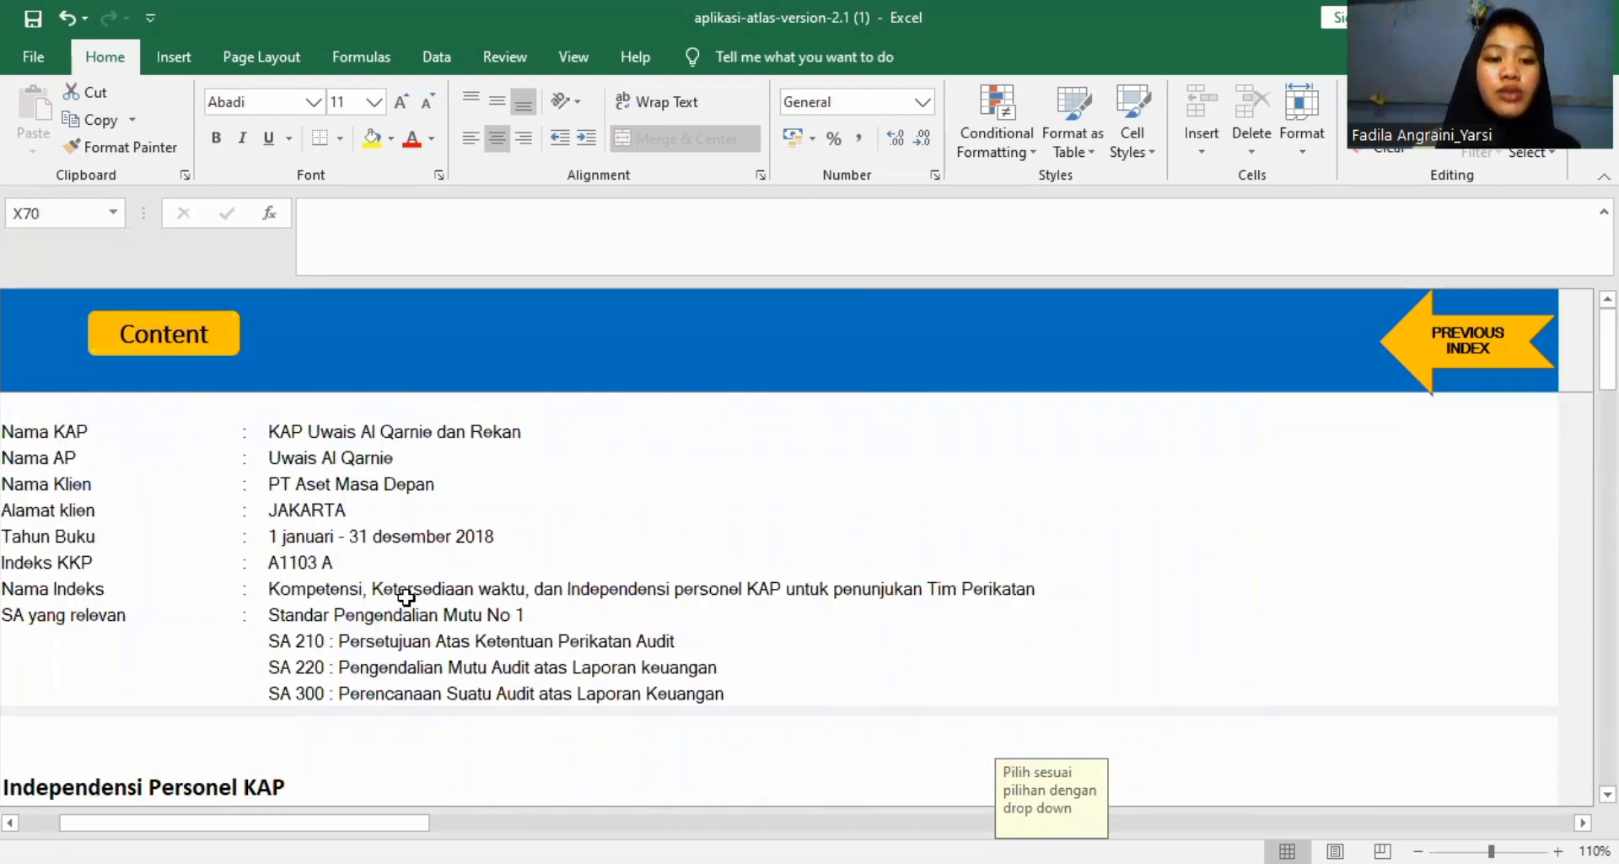
pyautogui.scroll(-3, 713, 634)
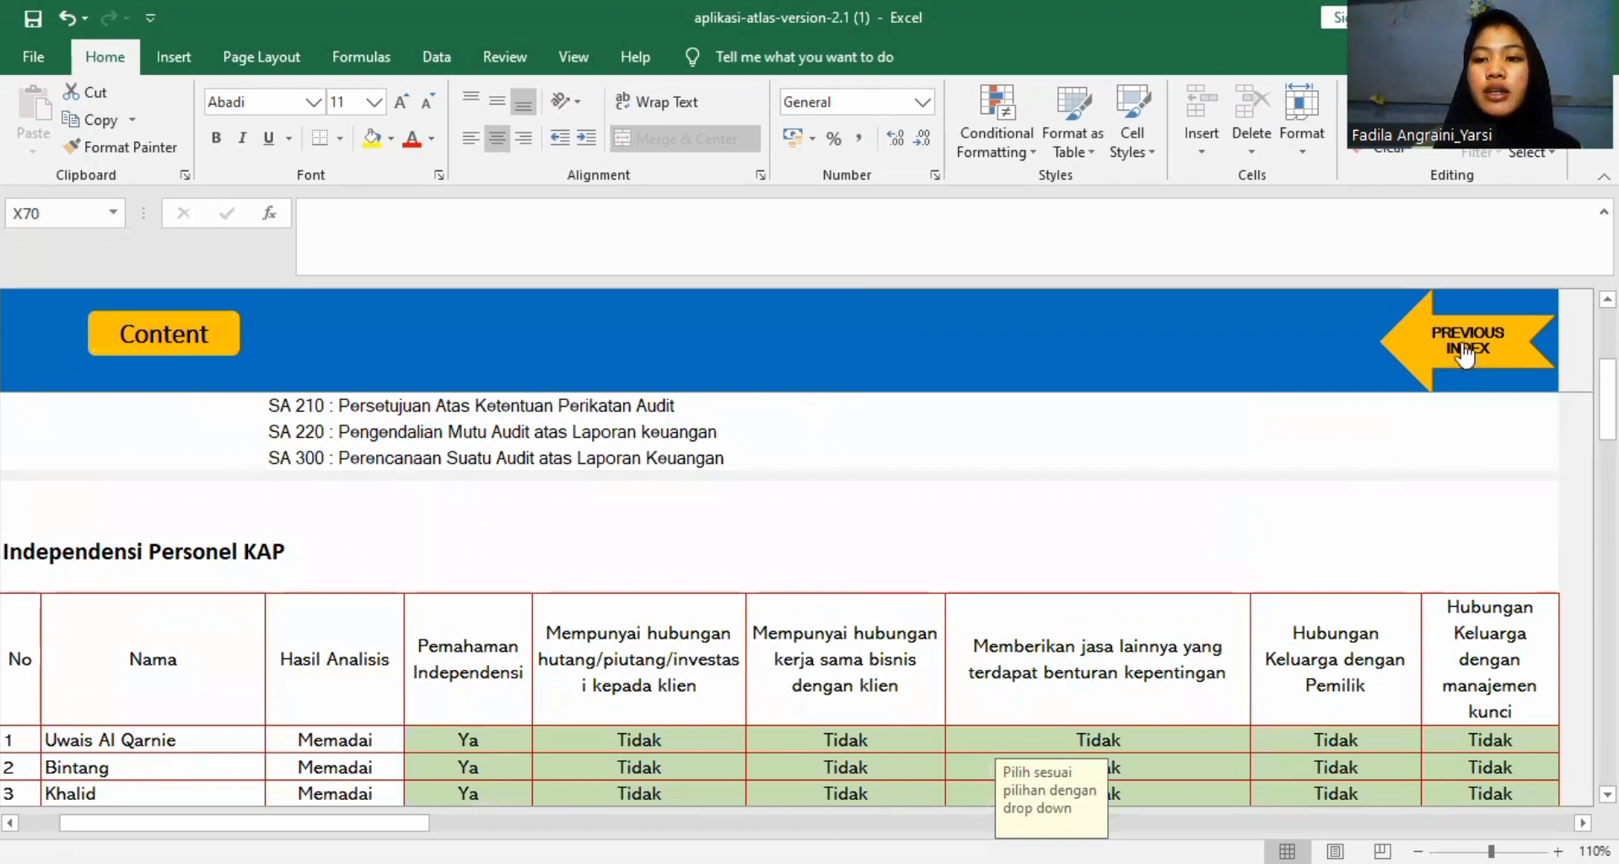
pyautogui.click(1498, 342)
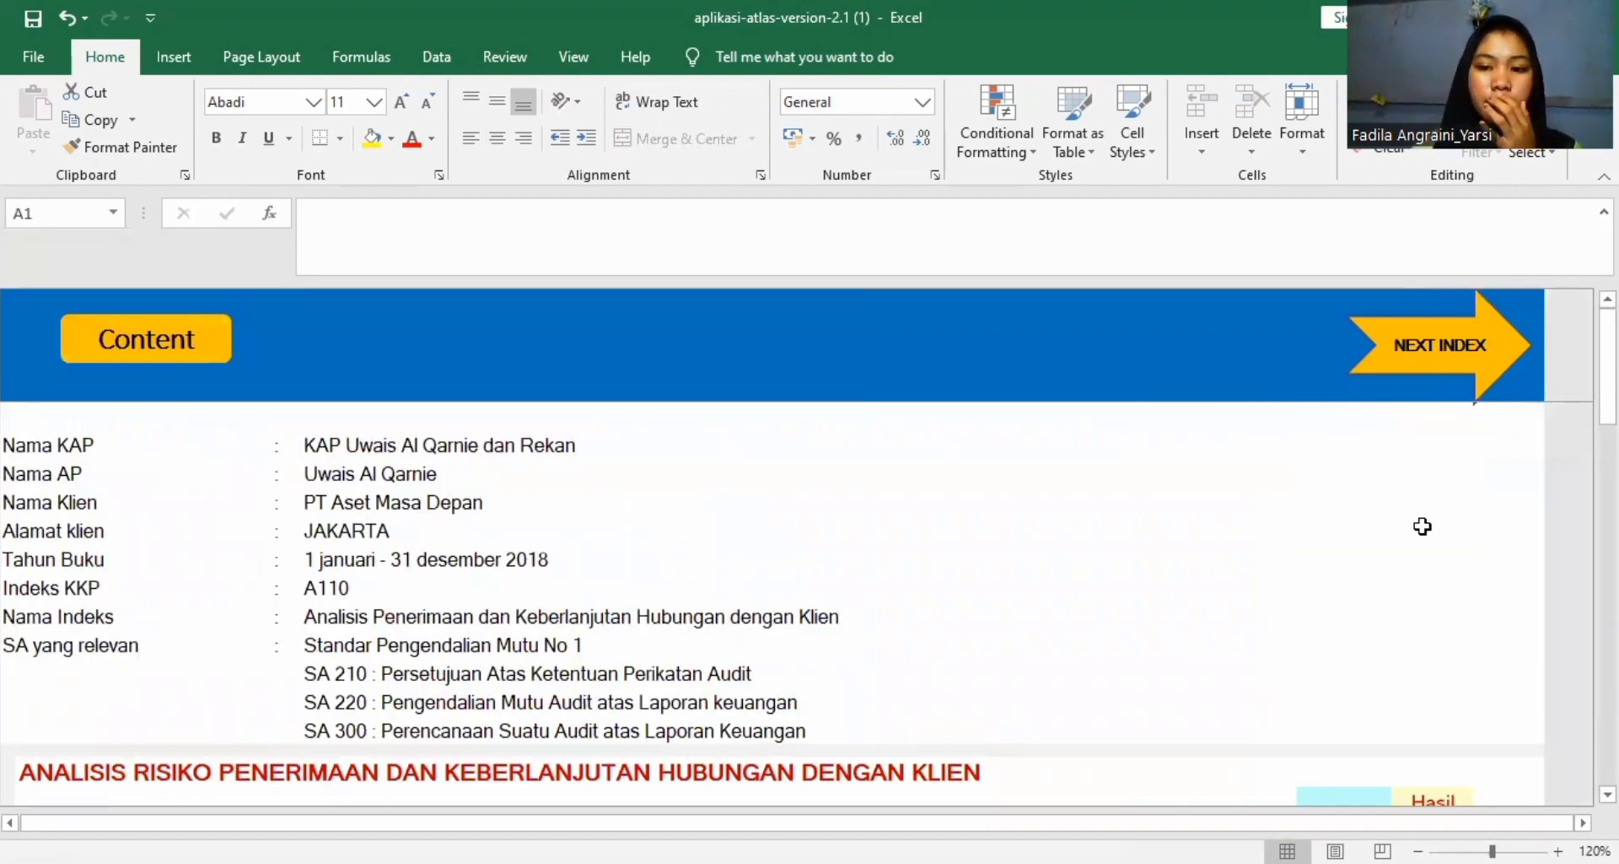
pyautogui.scroll(-4, 1416, 526)
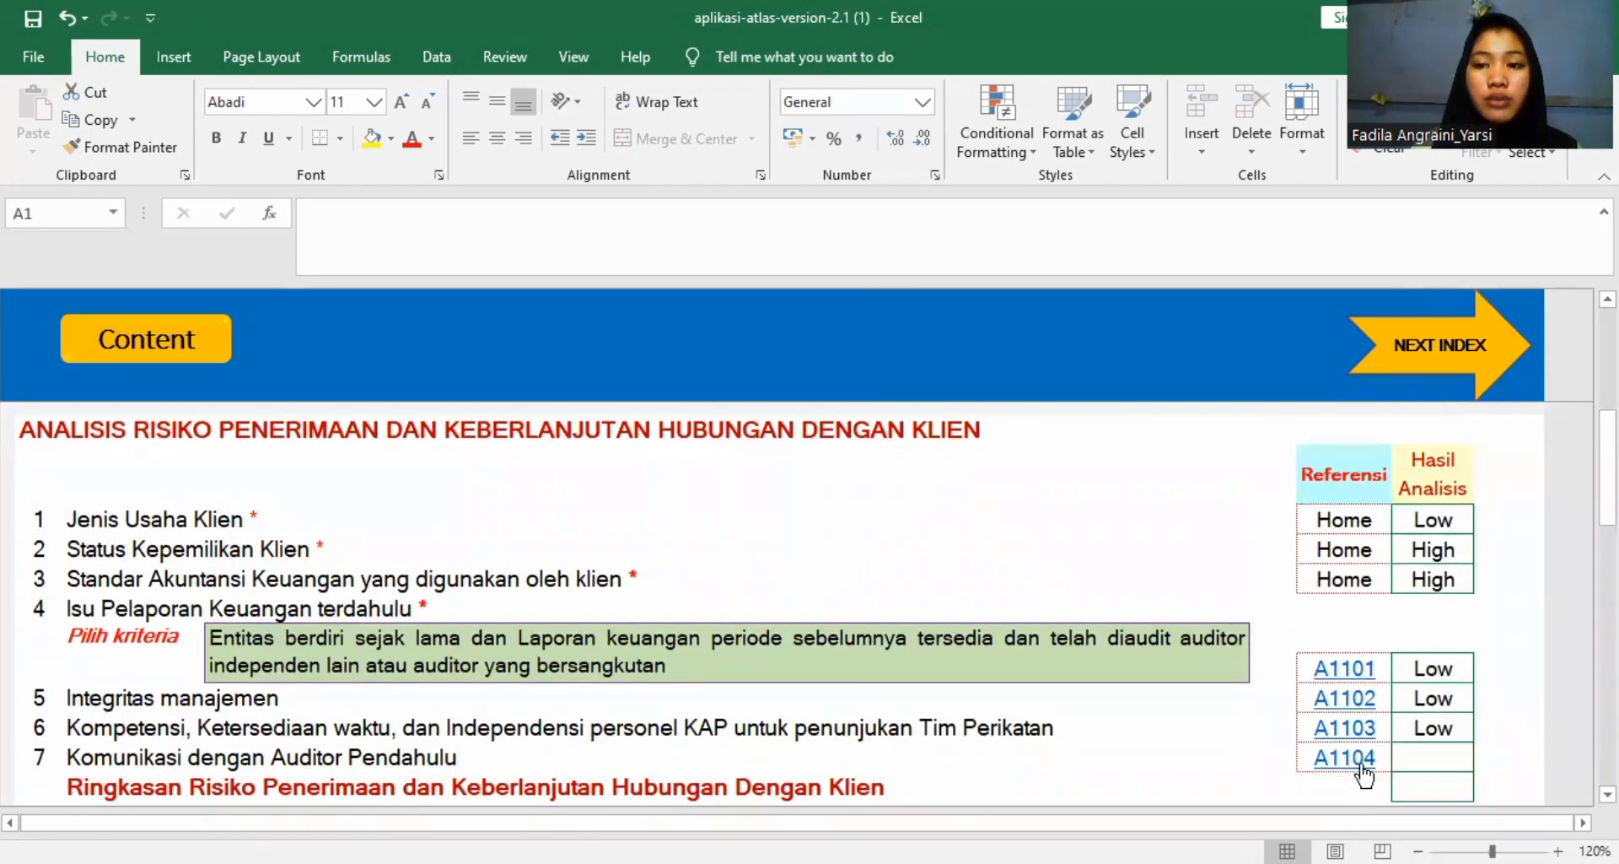
pyautogui.click(1360, 764)
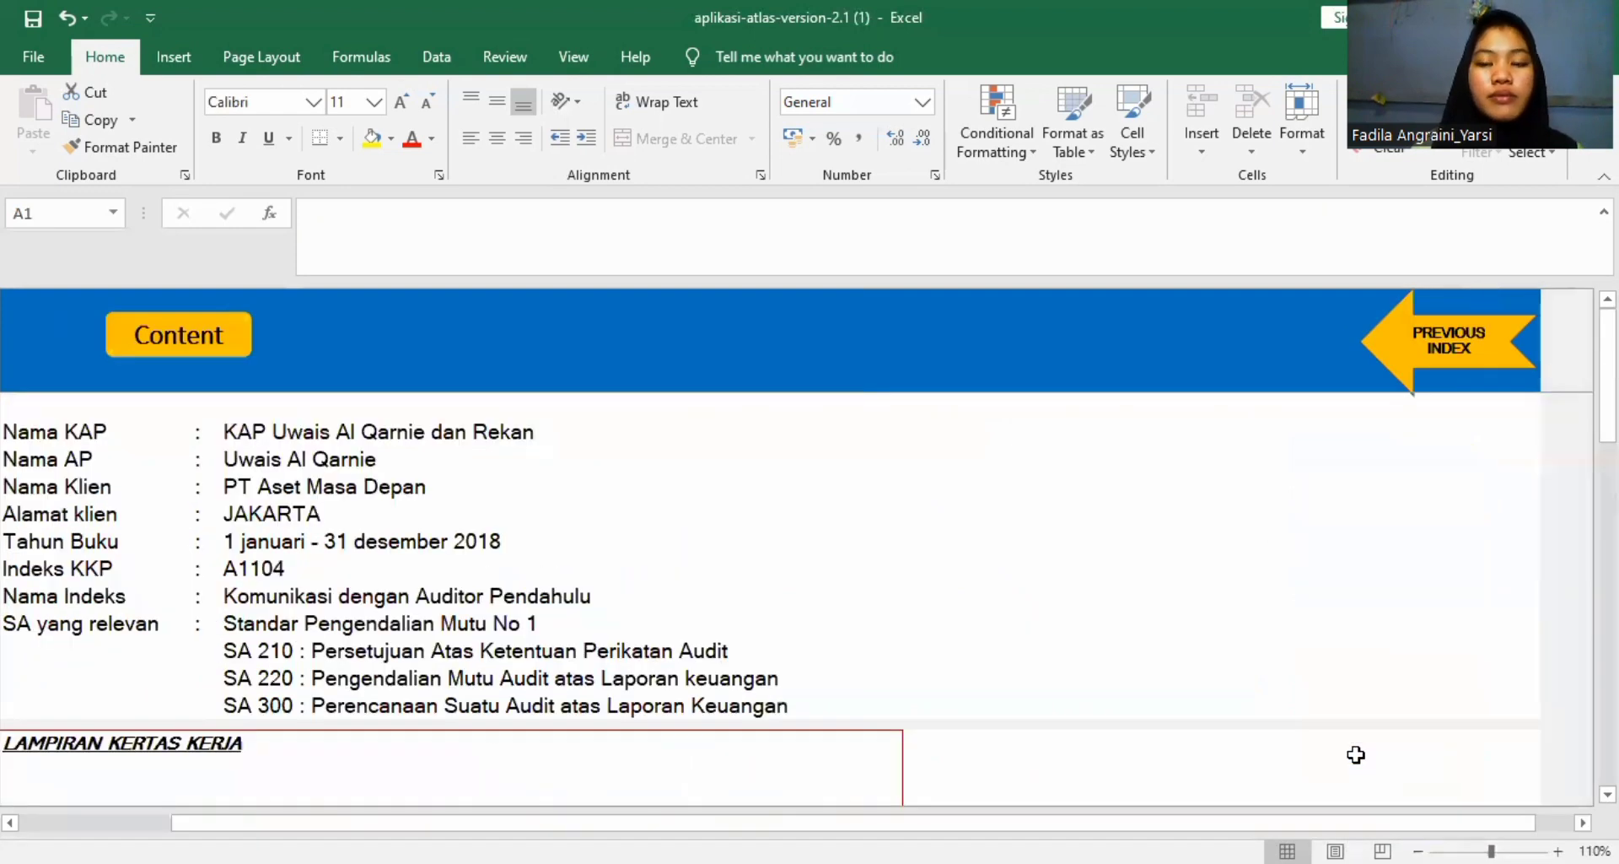
# Examine the A1104 questions on communication with the predecessor auditor and their Hasil Analisis cells.
pyautogui.scroll(-5, 1096, 733)
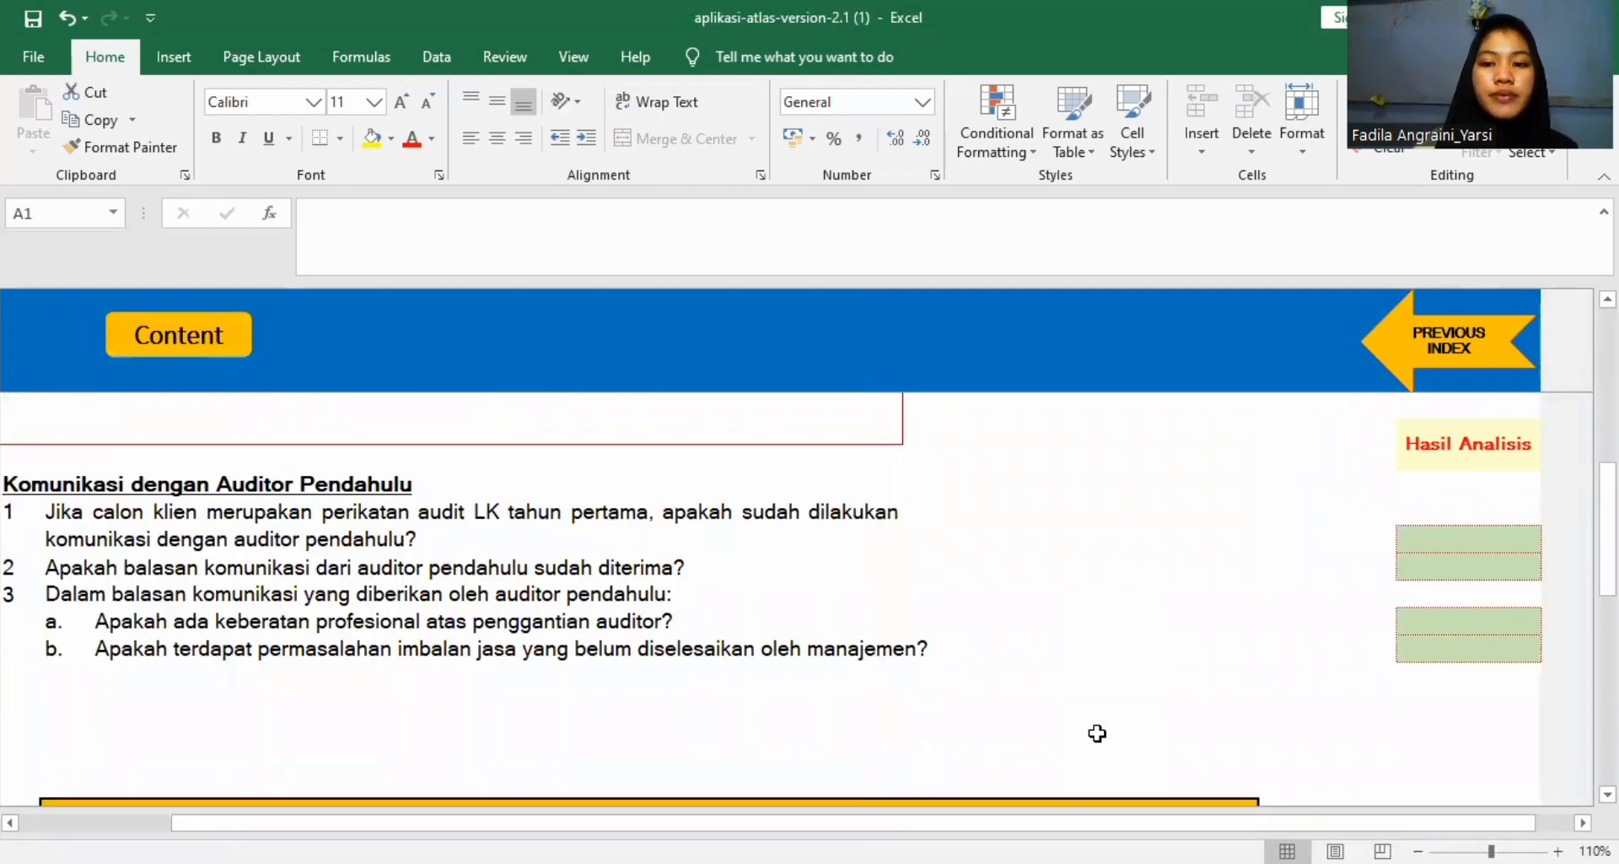
pyautogui.scroll(2, 1097, 733)
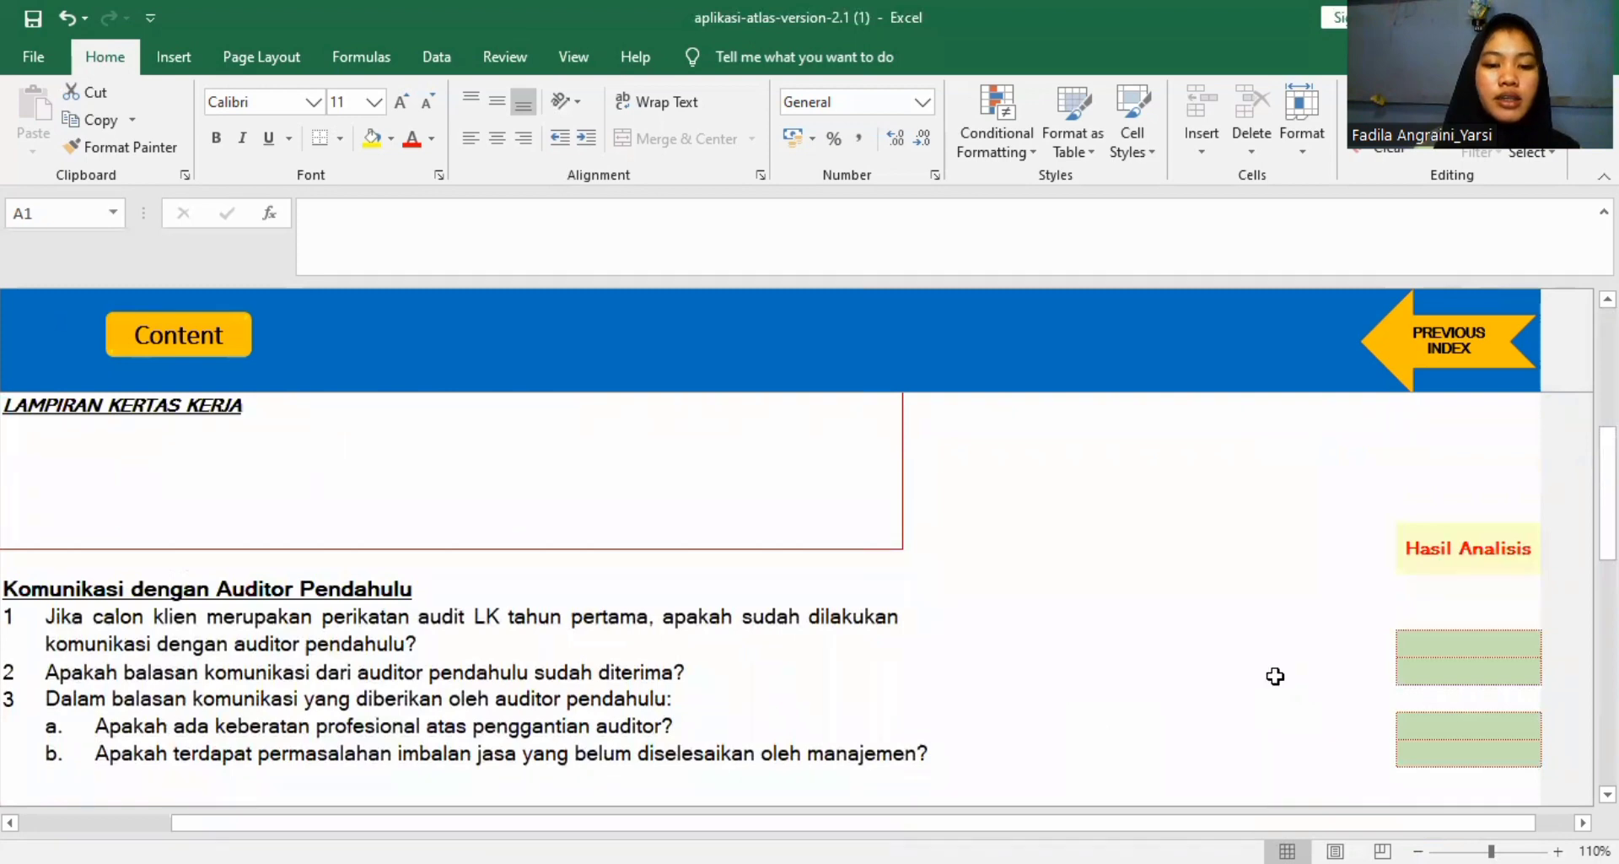
pyautogui.scroll(3, 1096, 733)
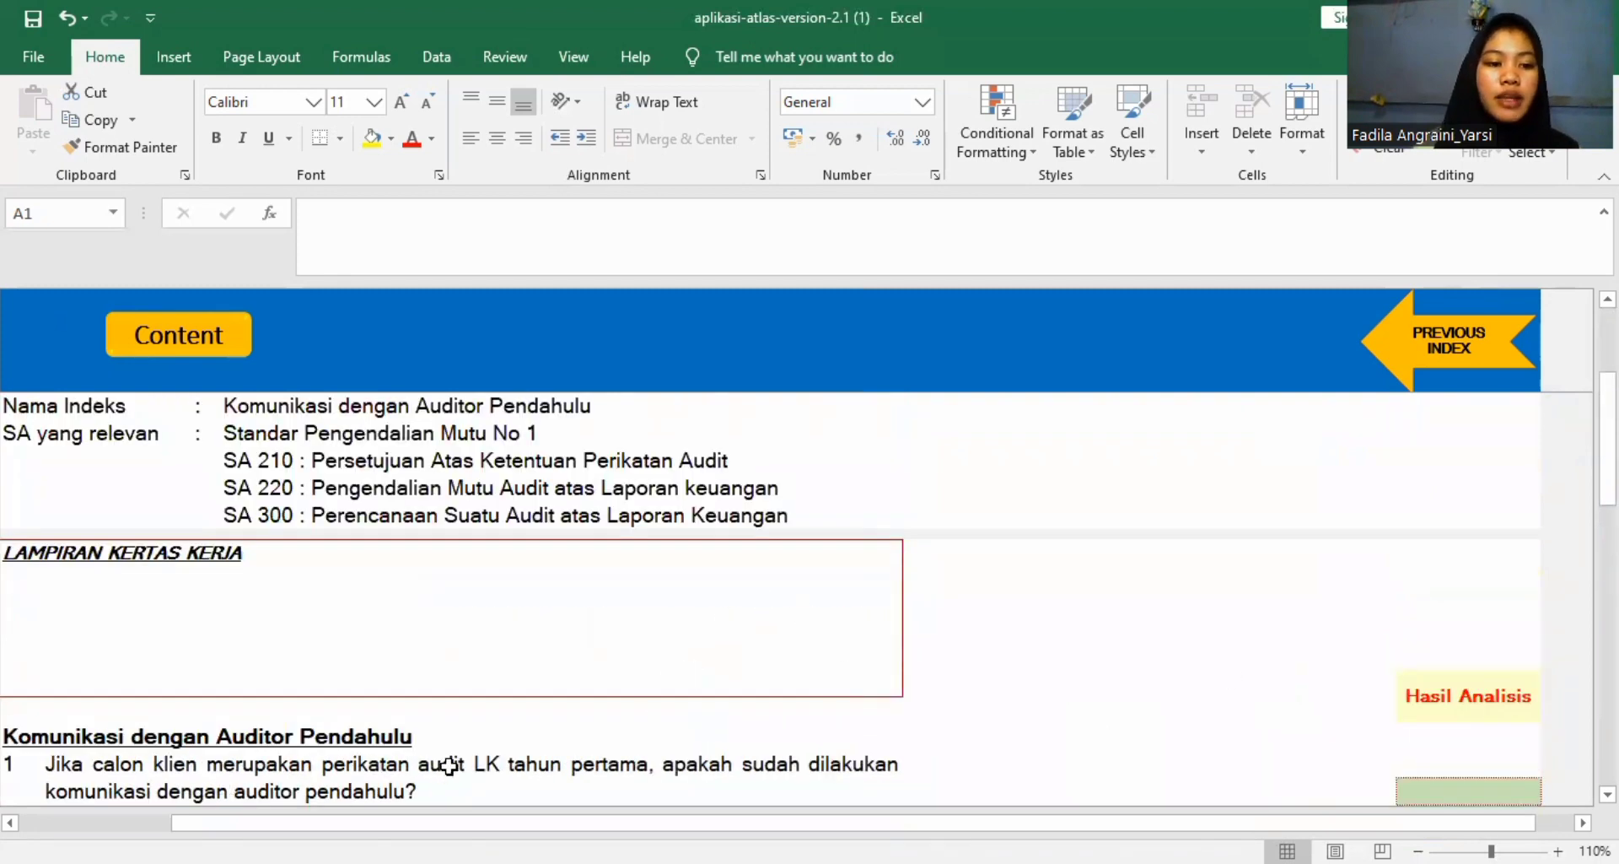
pyautogui.scroll(-2, 450, 766)
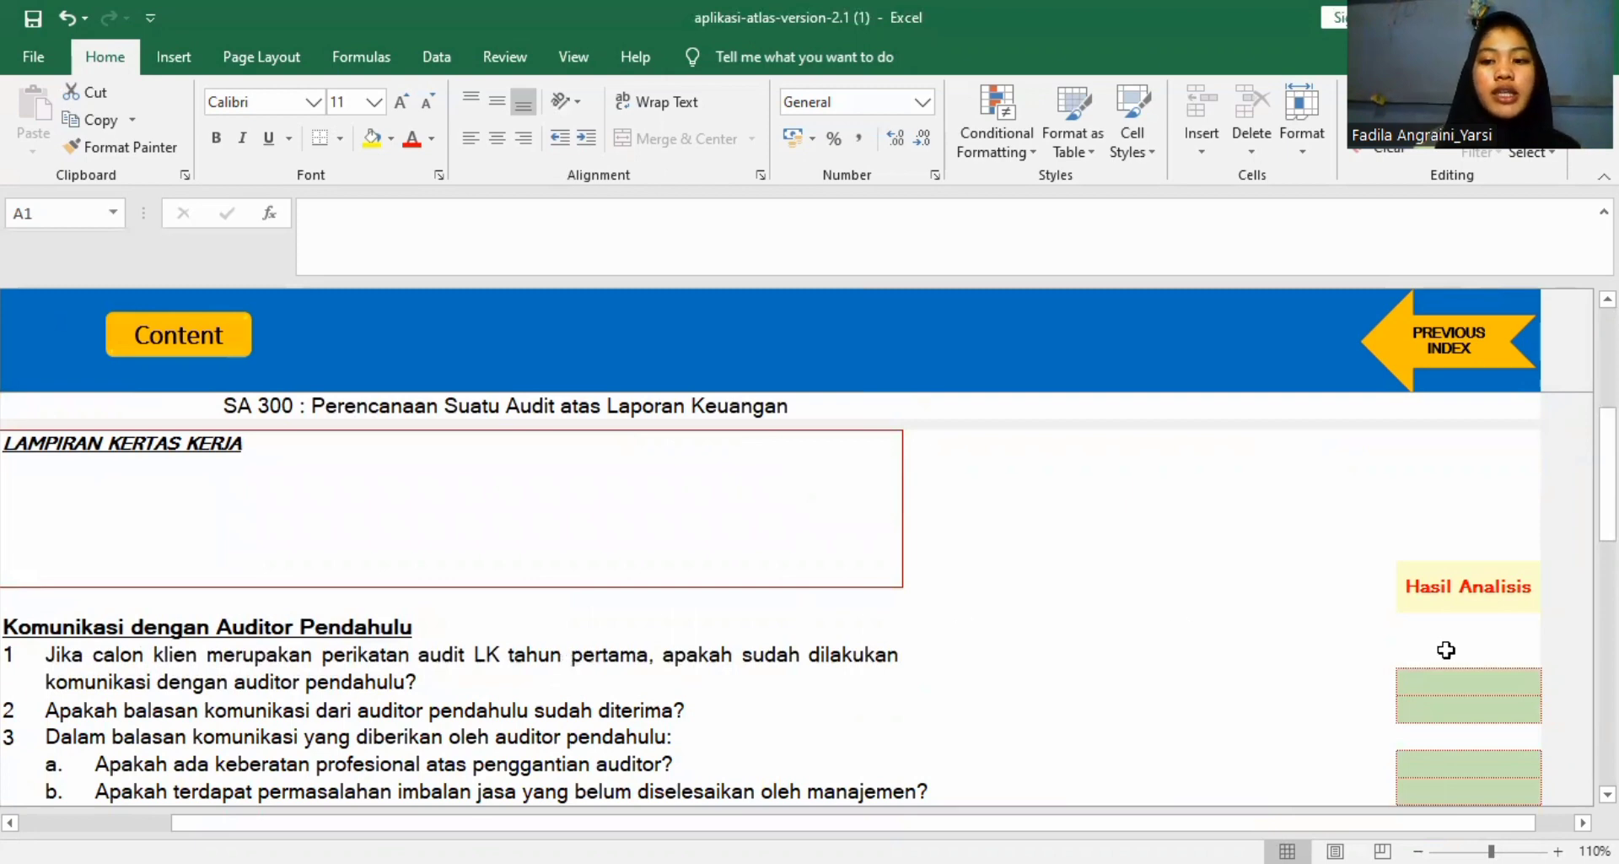
pyautogui.click(1480, 676)
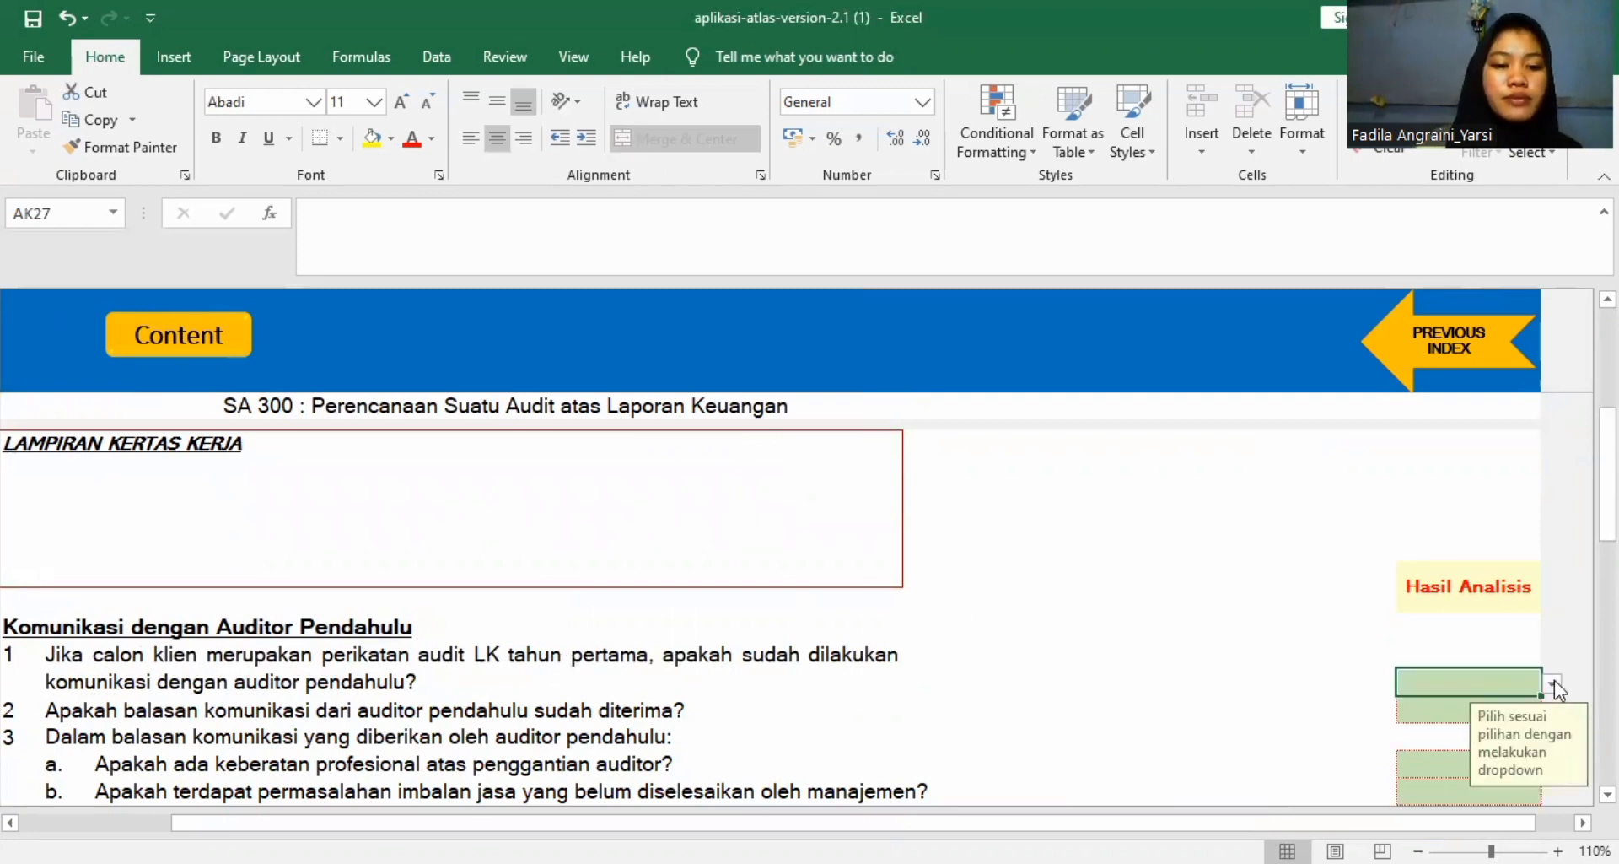
pyautogui.scroll(-4, 1555, 680)
pyautogui.scroll(1, 1370, 667)
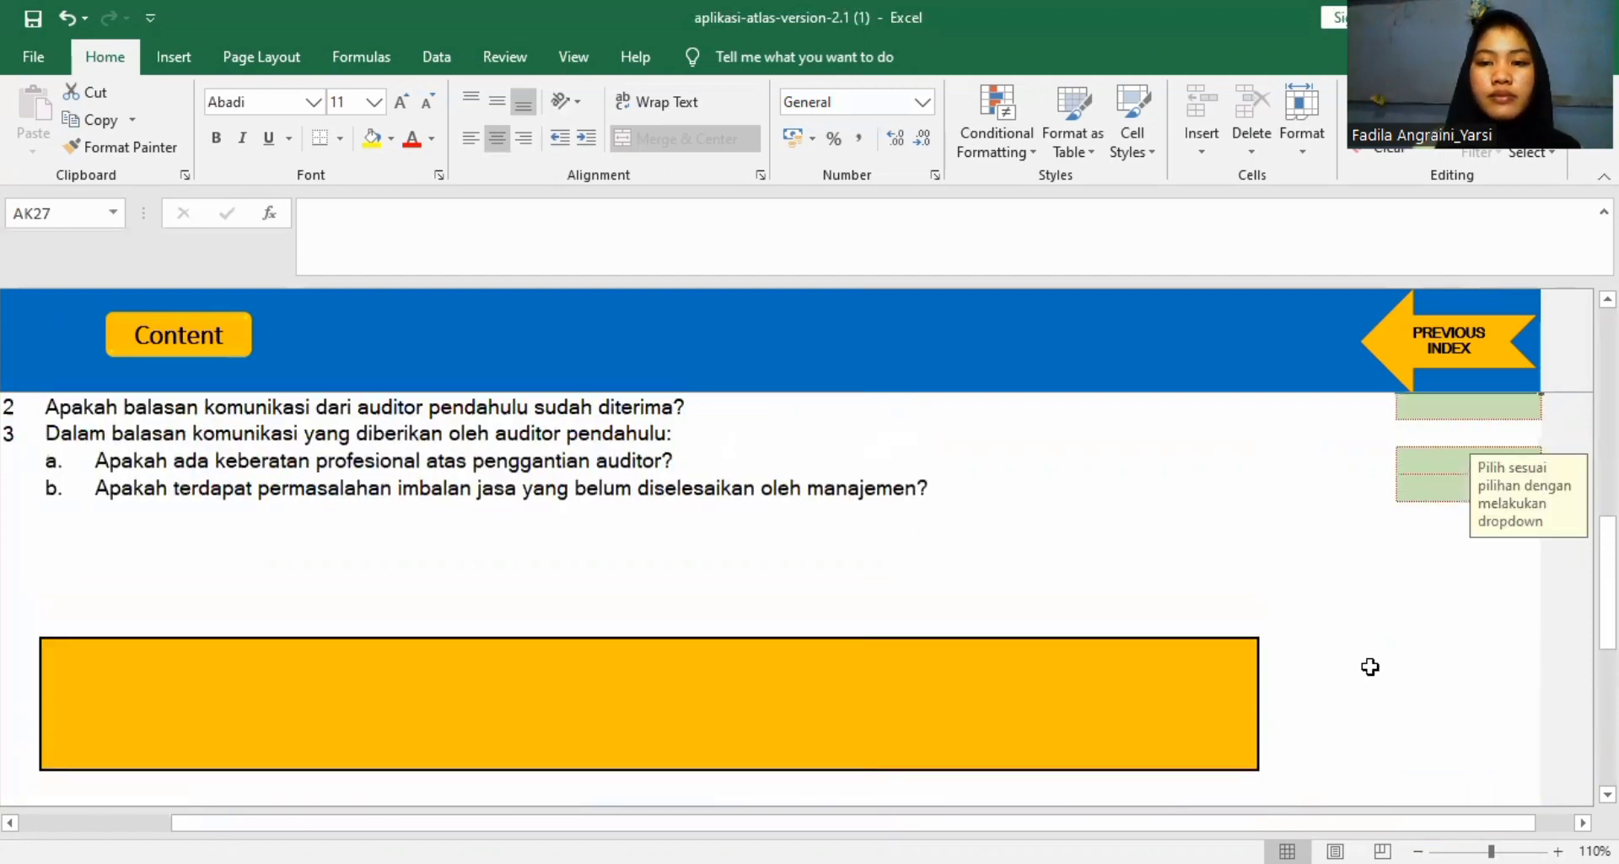
pyautogui.scroll(7, 1369, 666)
pyautogui.scroll(-2, 1406, 664)
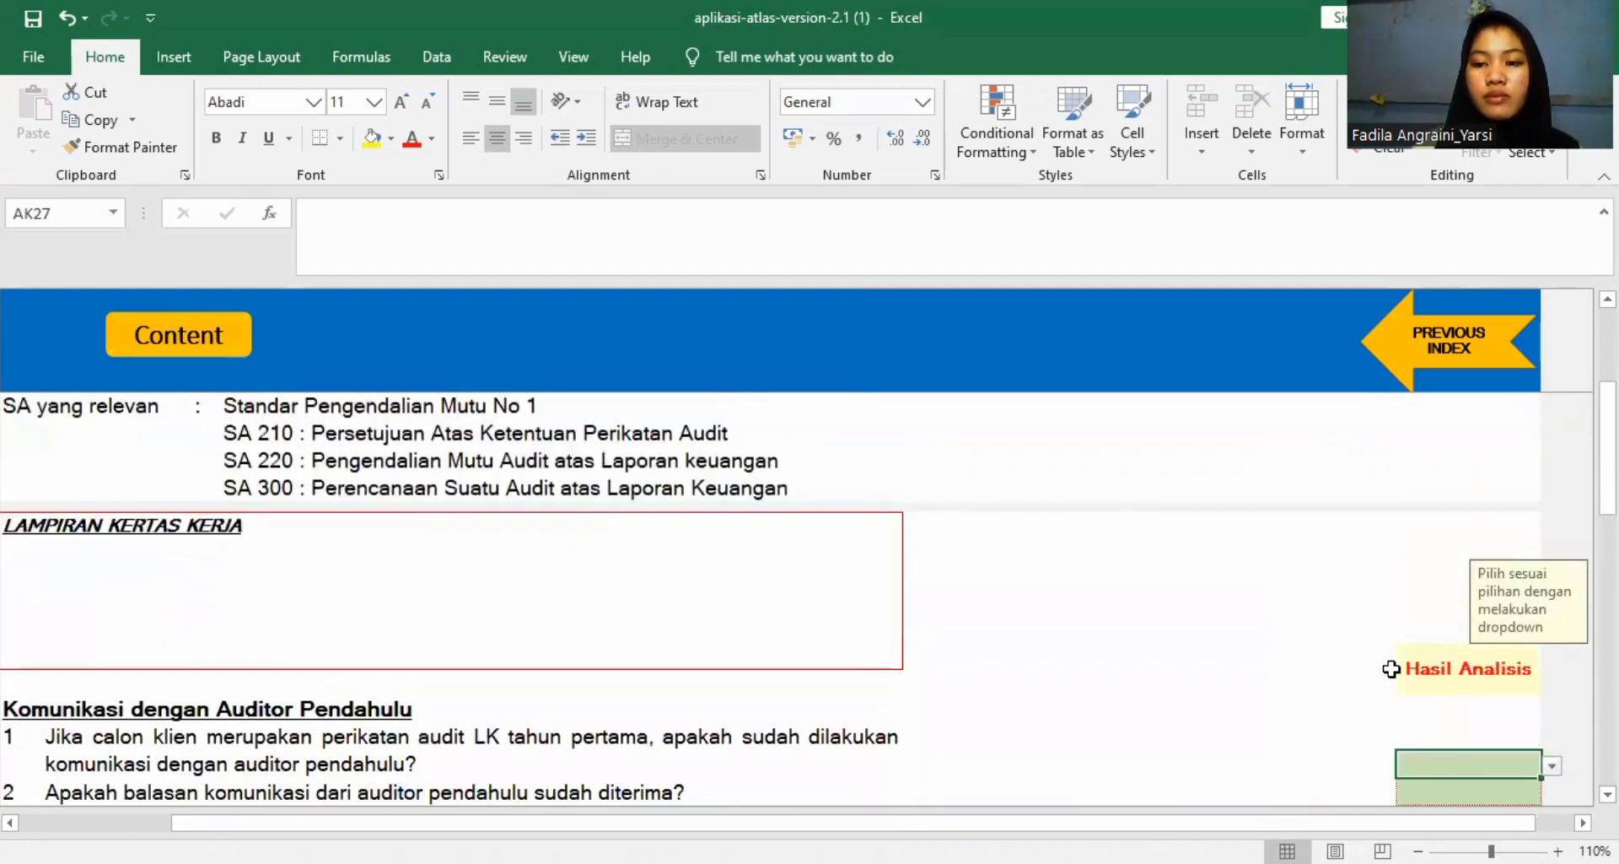
pyautogui.scroll(-3, 1391, 668)
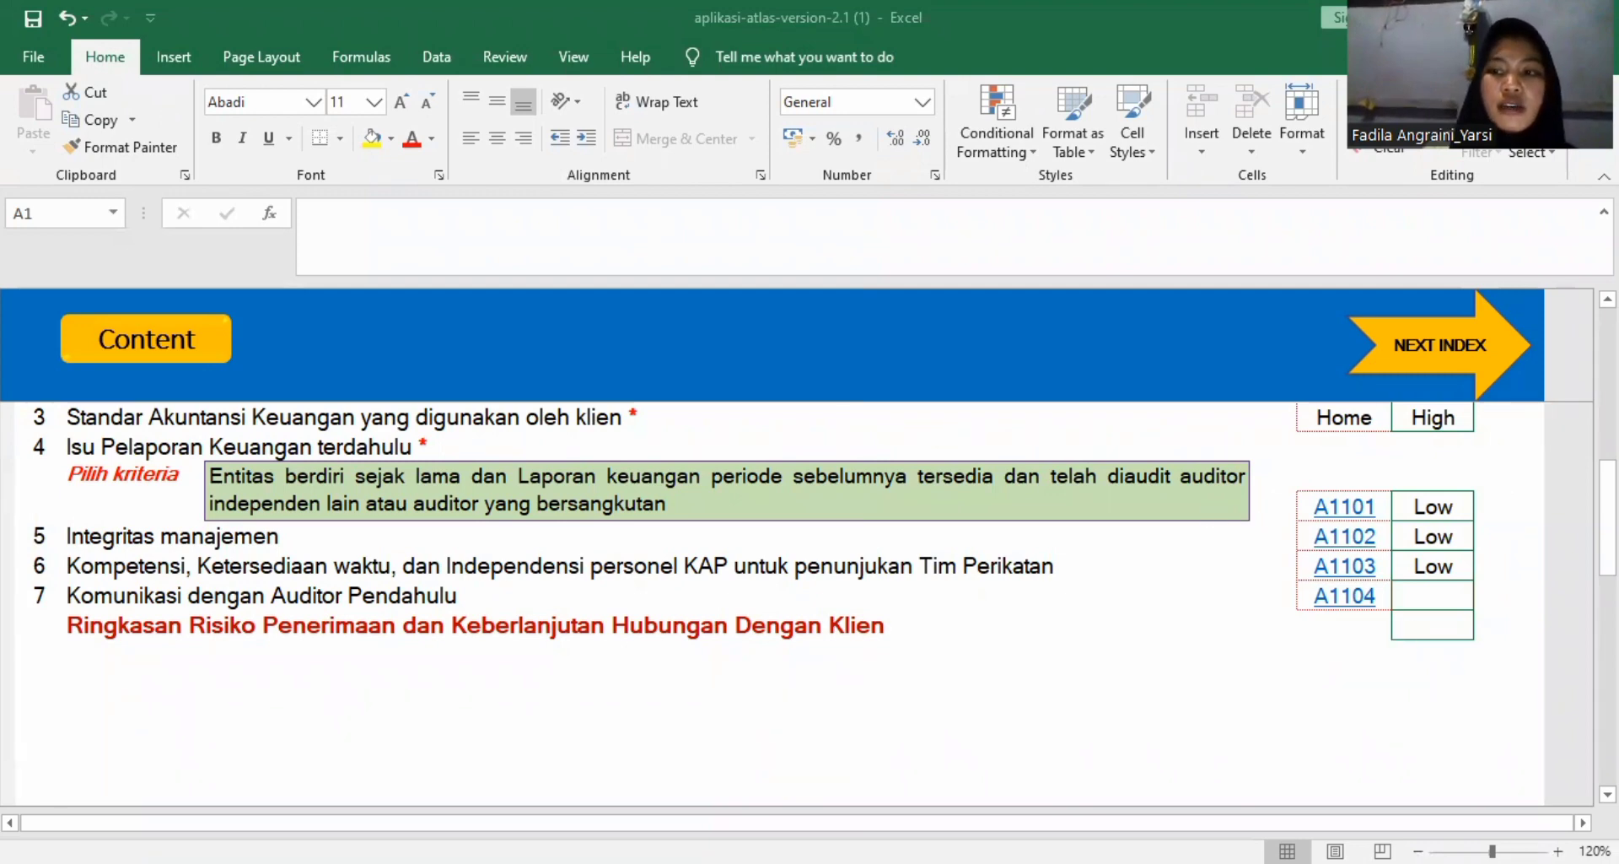
# Go from the A110 worksheet back to the content index and open A120, Alokasi Jam Jasa dan Perencanaan Lainnya.
pyautogui.scroll(2, 810, 591)
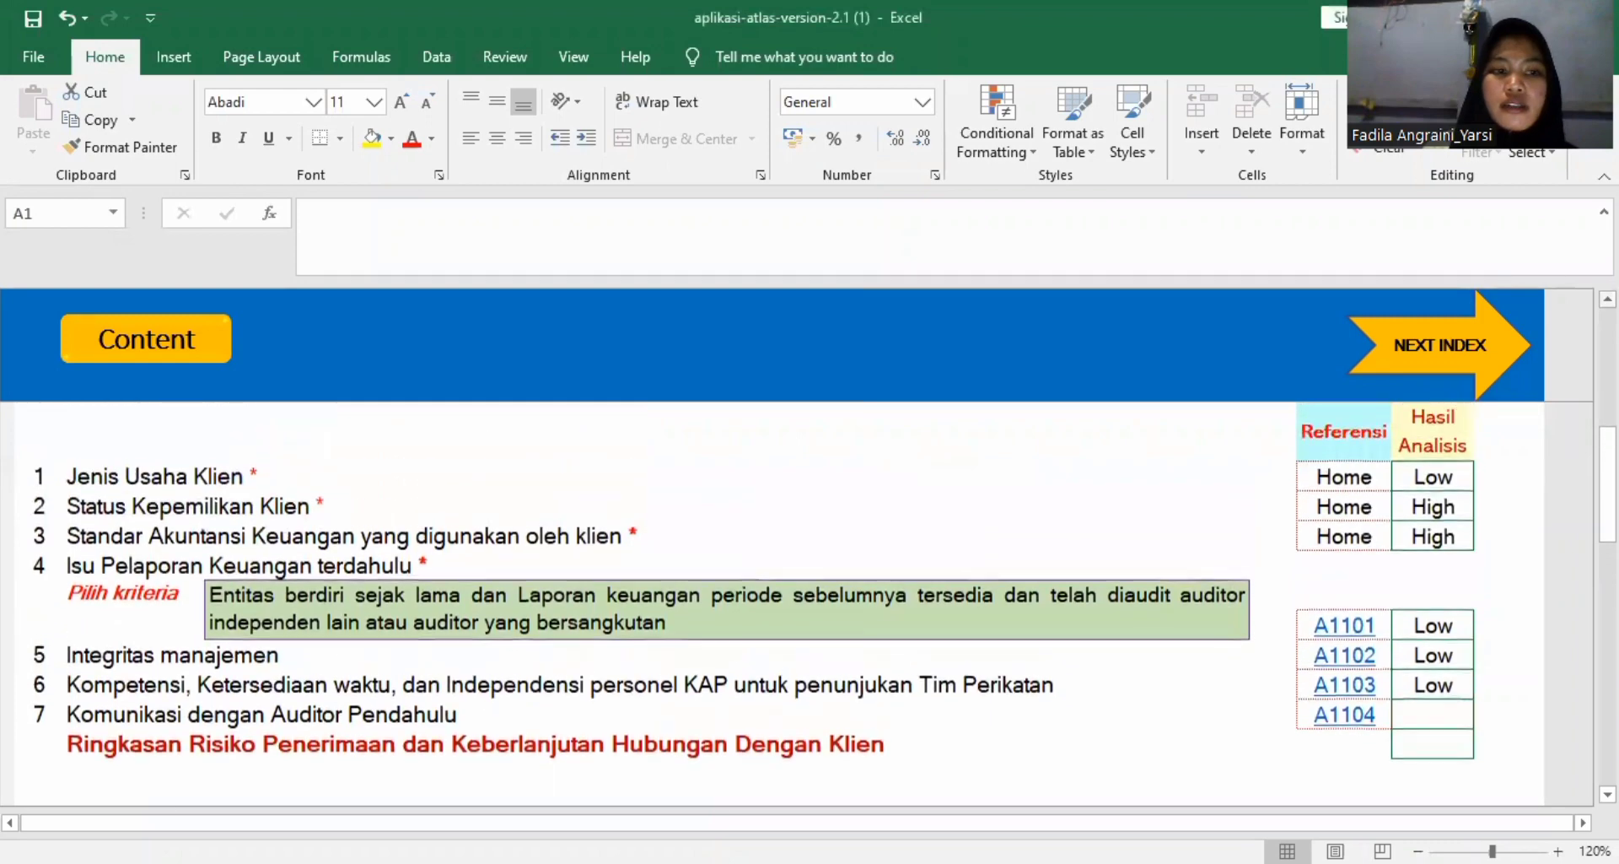
pyautogui.scroll(5, 970, 591)
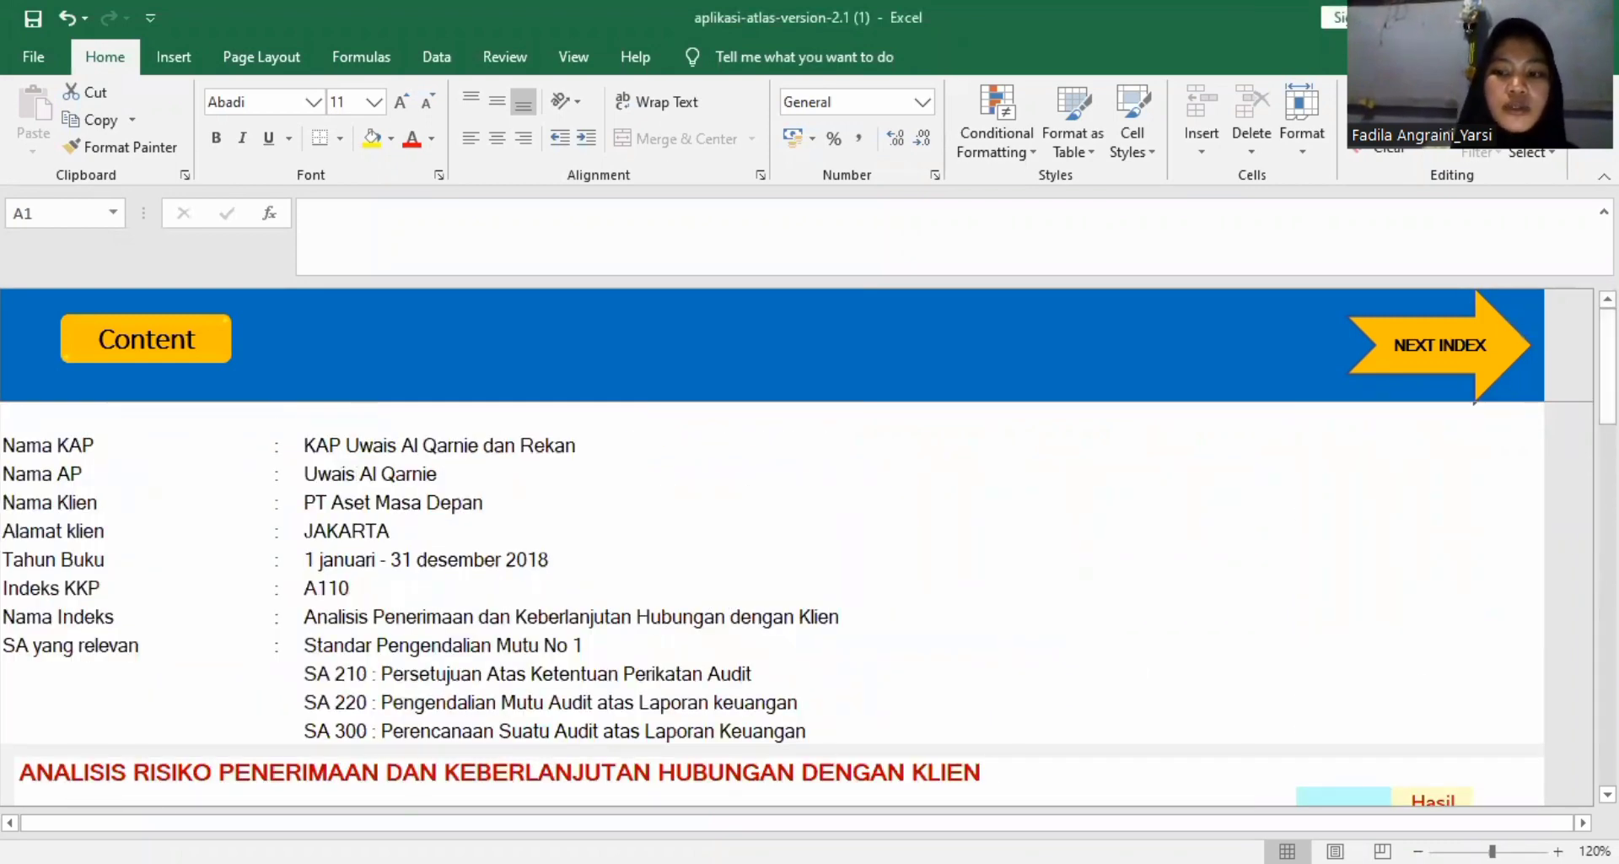
pyautogui.scroll(-4, 810, 591)
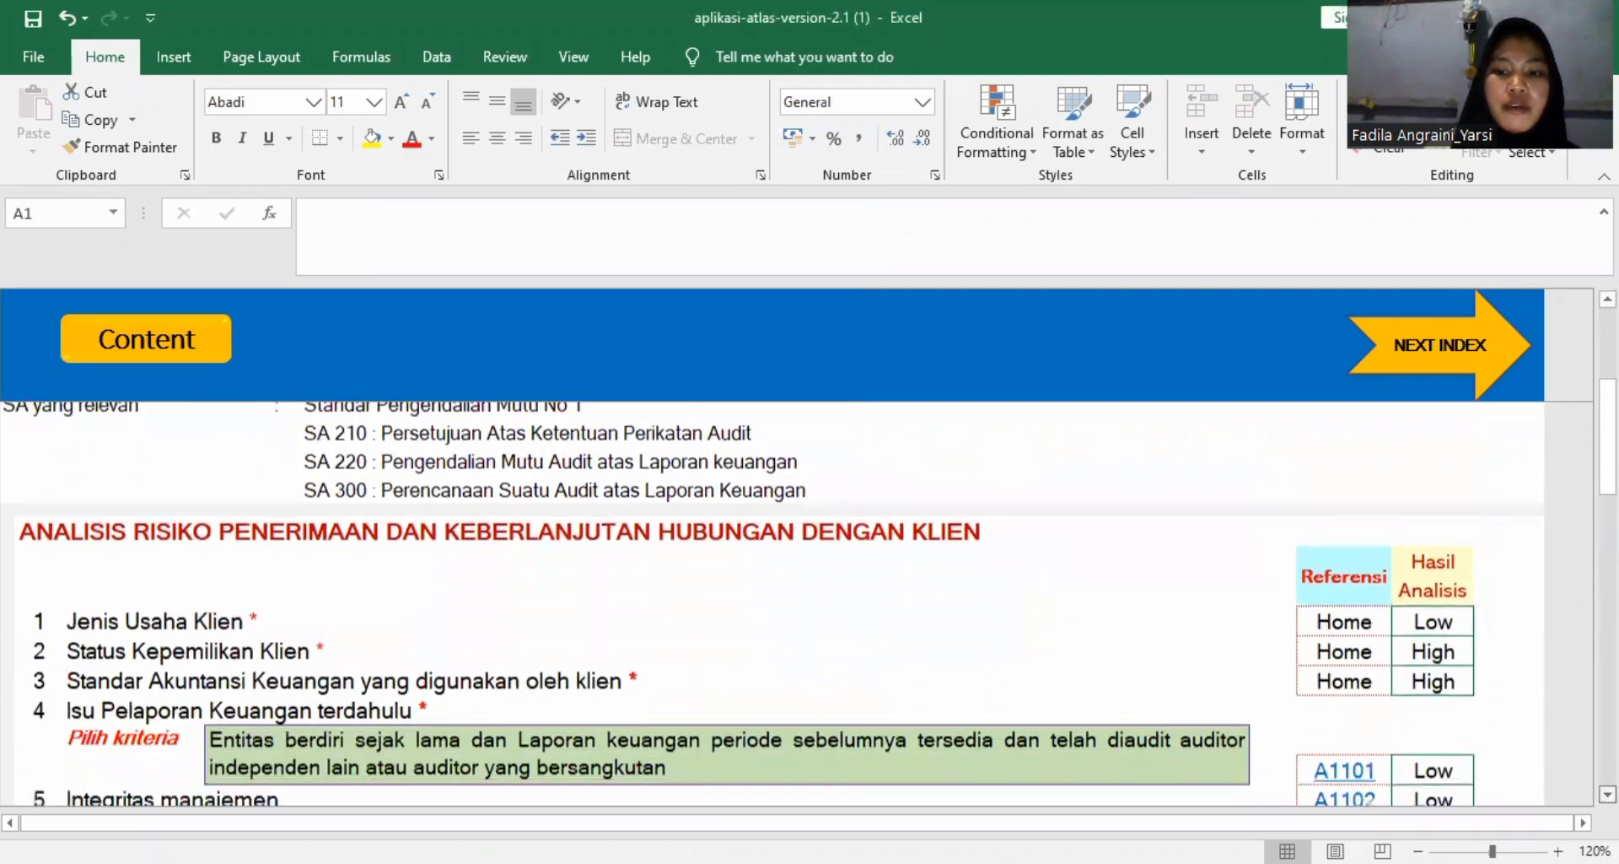
pyautogui.scroll(-1, 809, 590)
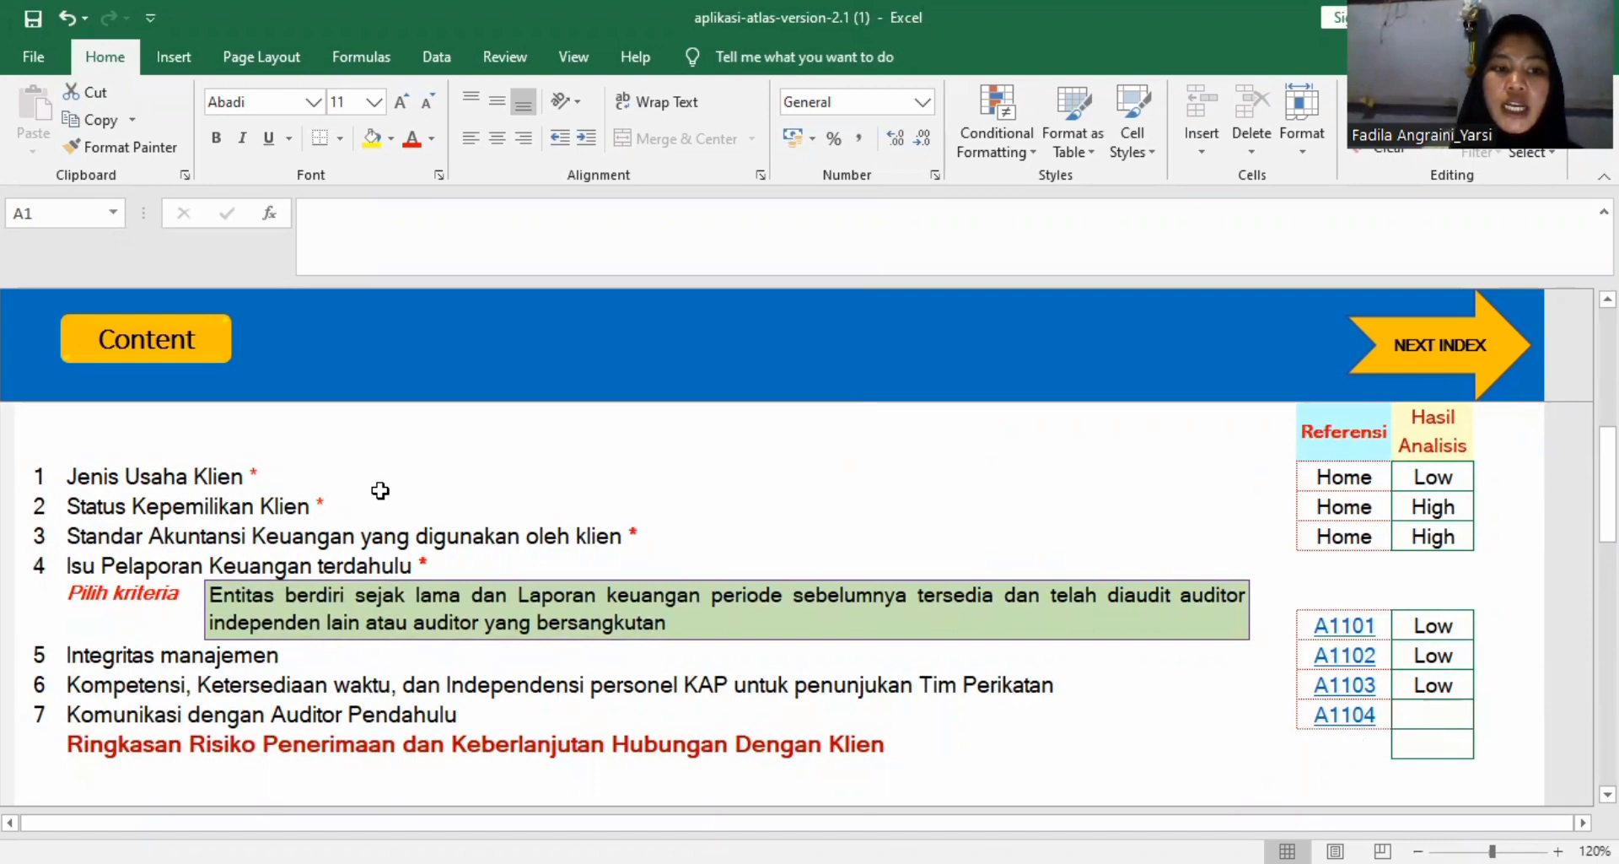
pyautogui.scroll(4, 372, 487)
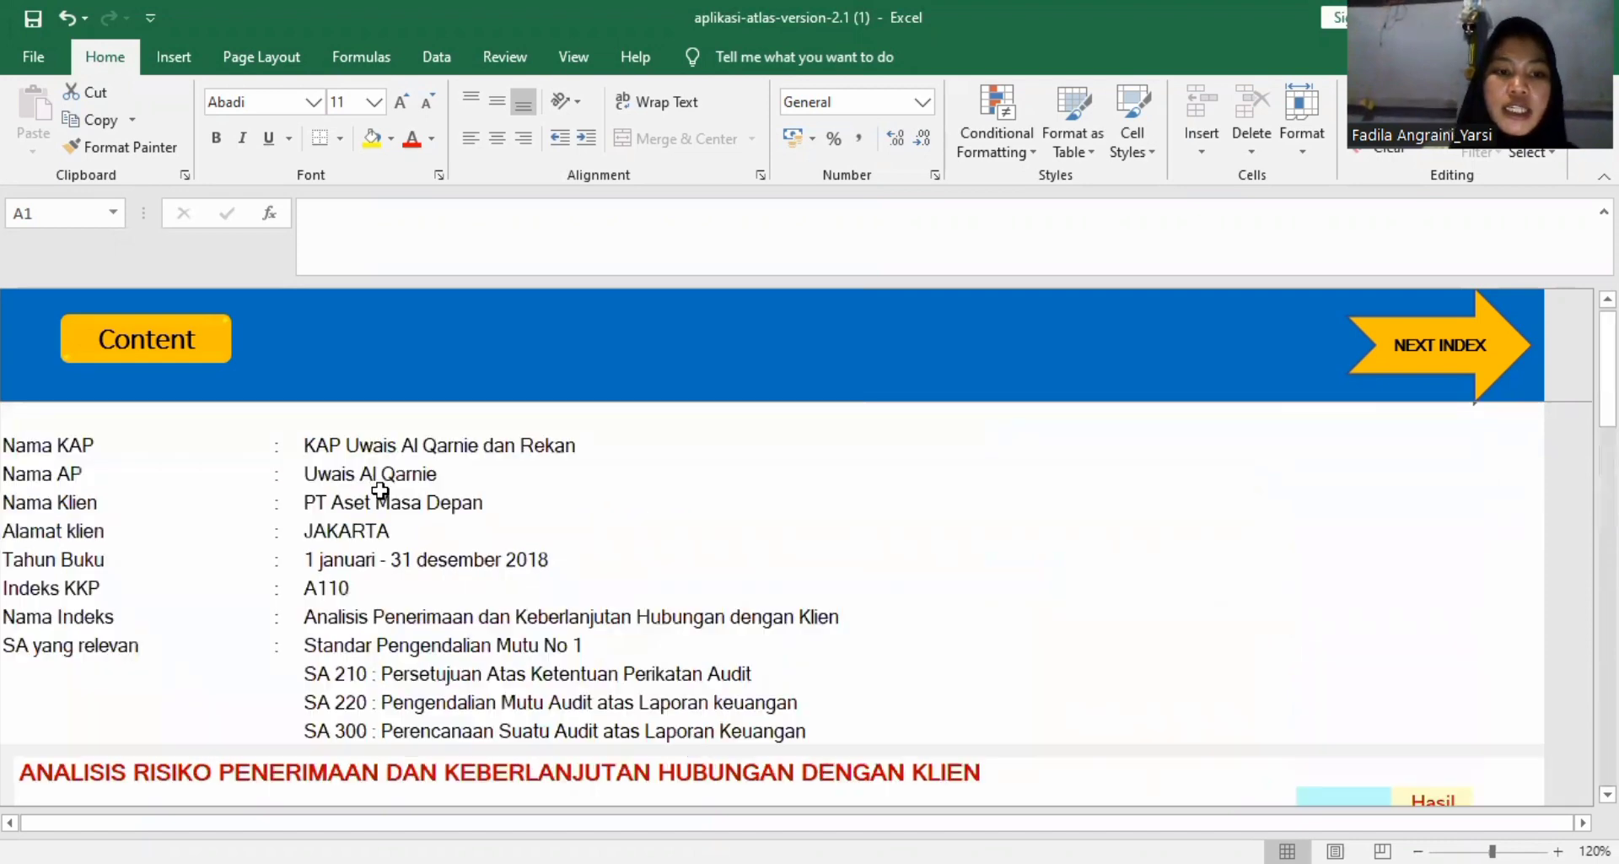
pyautogui.click(158, 346)
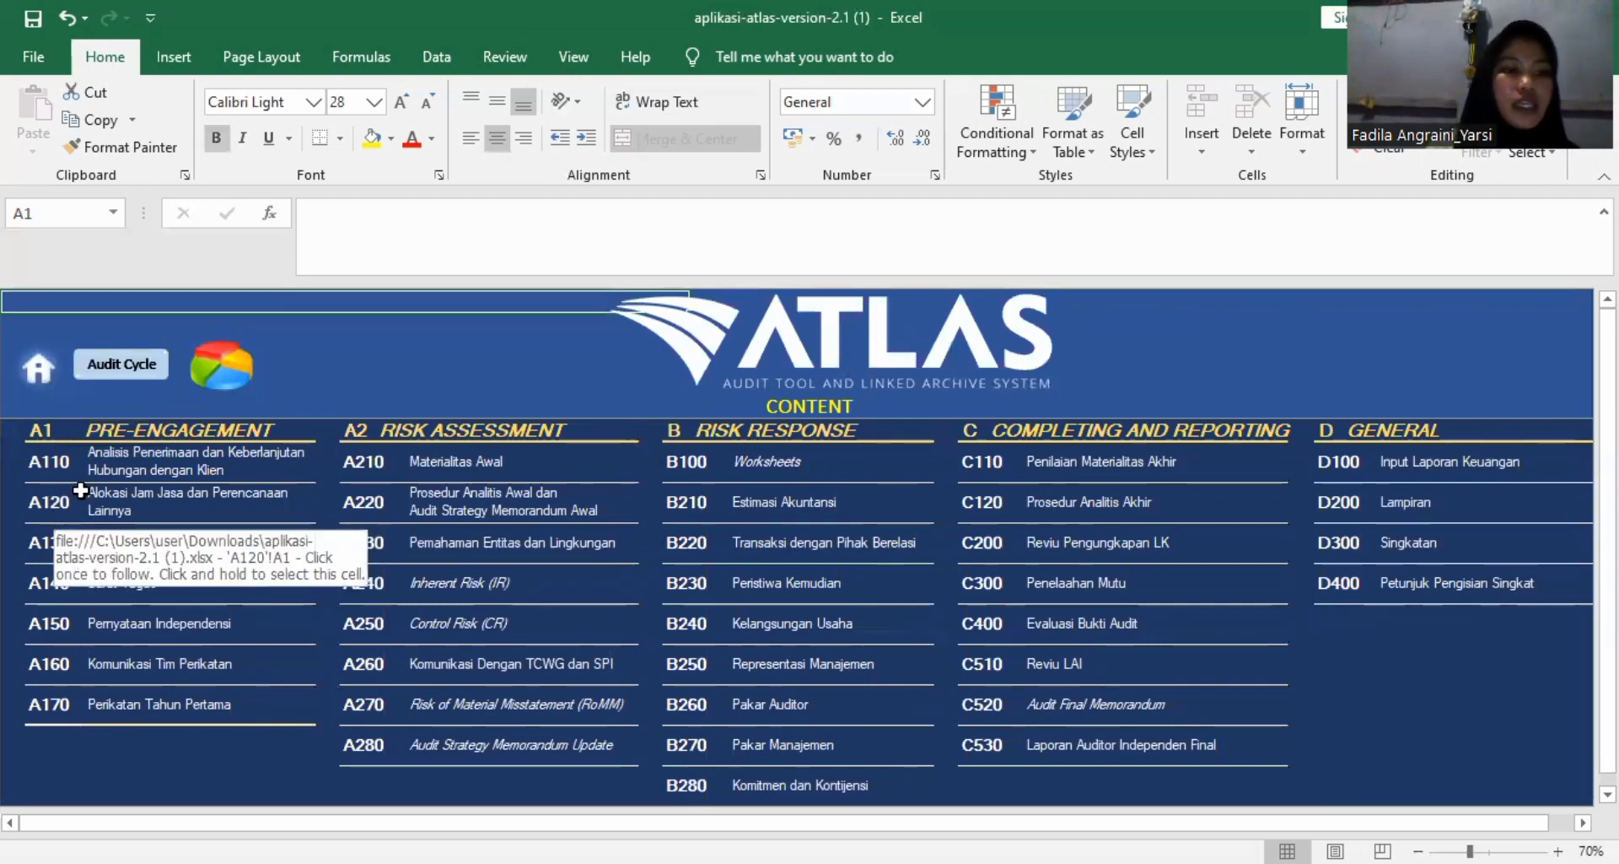
pyautogui.click(49, 515)
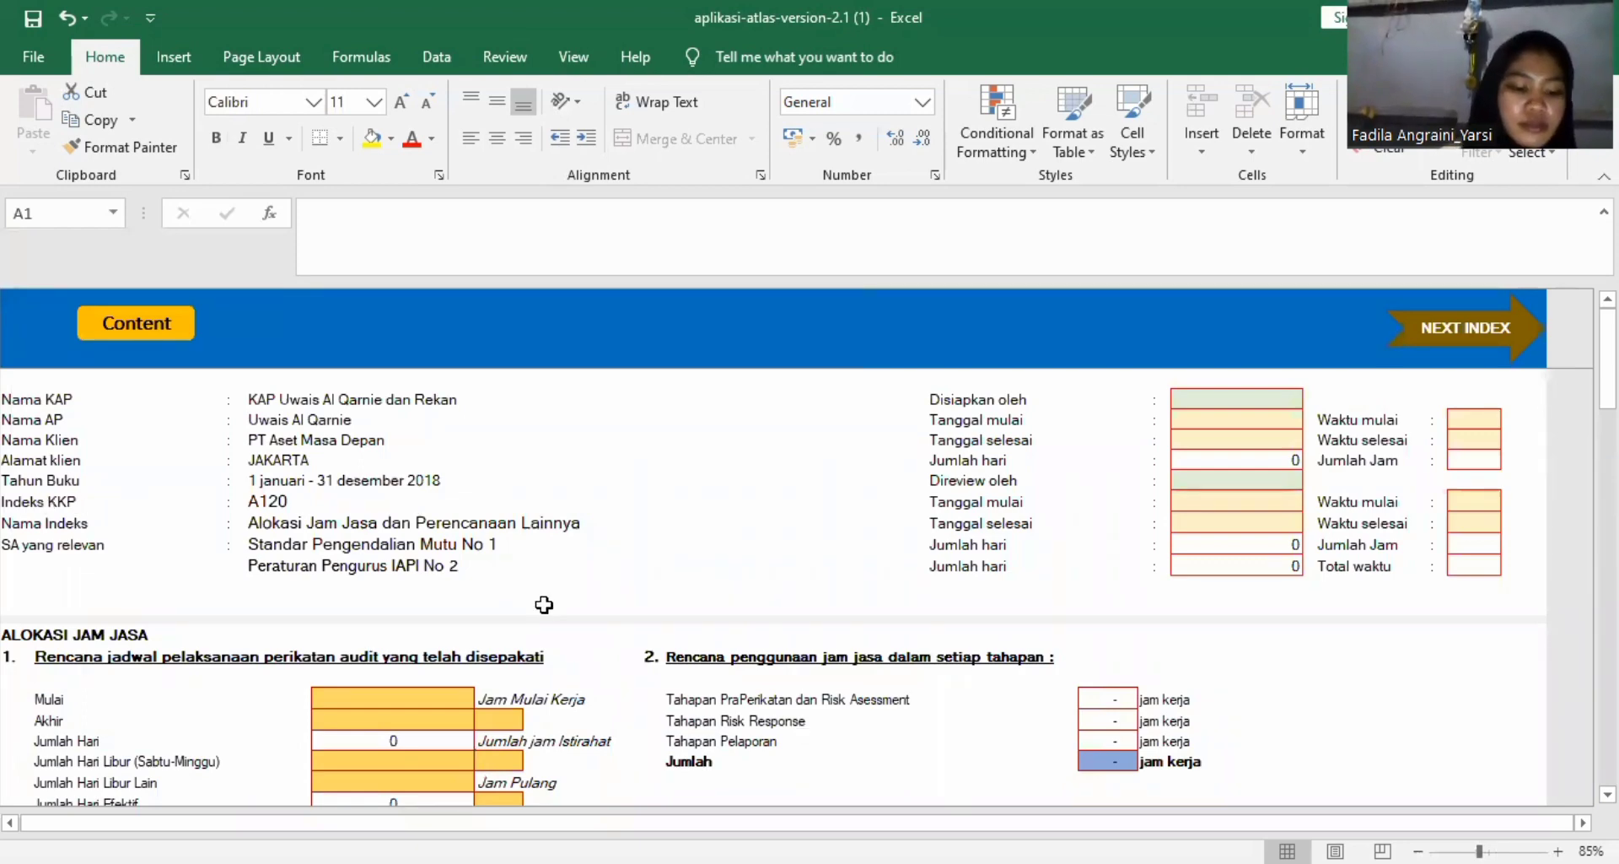
# Select the Mulai date cell of the agreed audit schedule in the Alokasi Jam Jasa section.
pyautogui.scroll(-3, 544, 605)
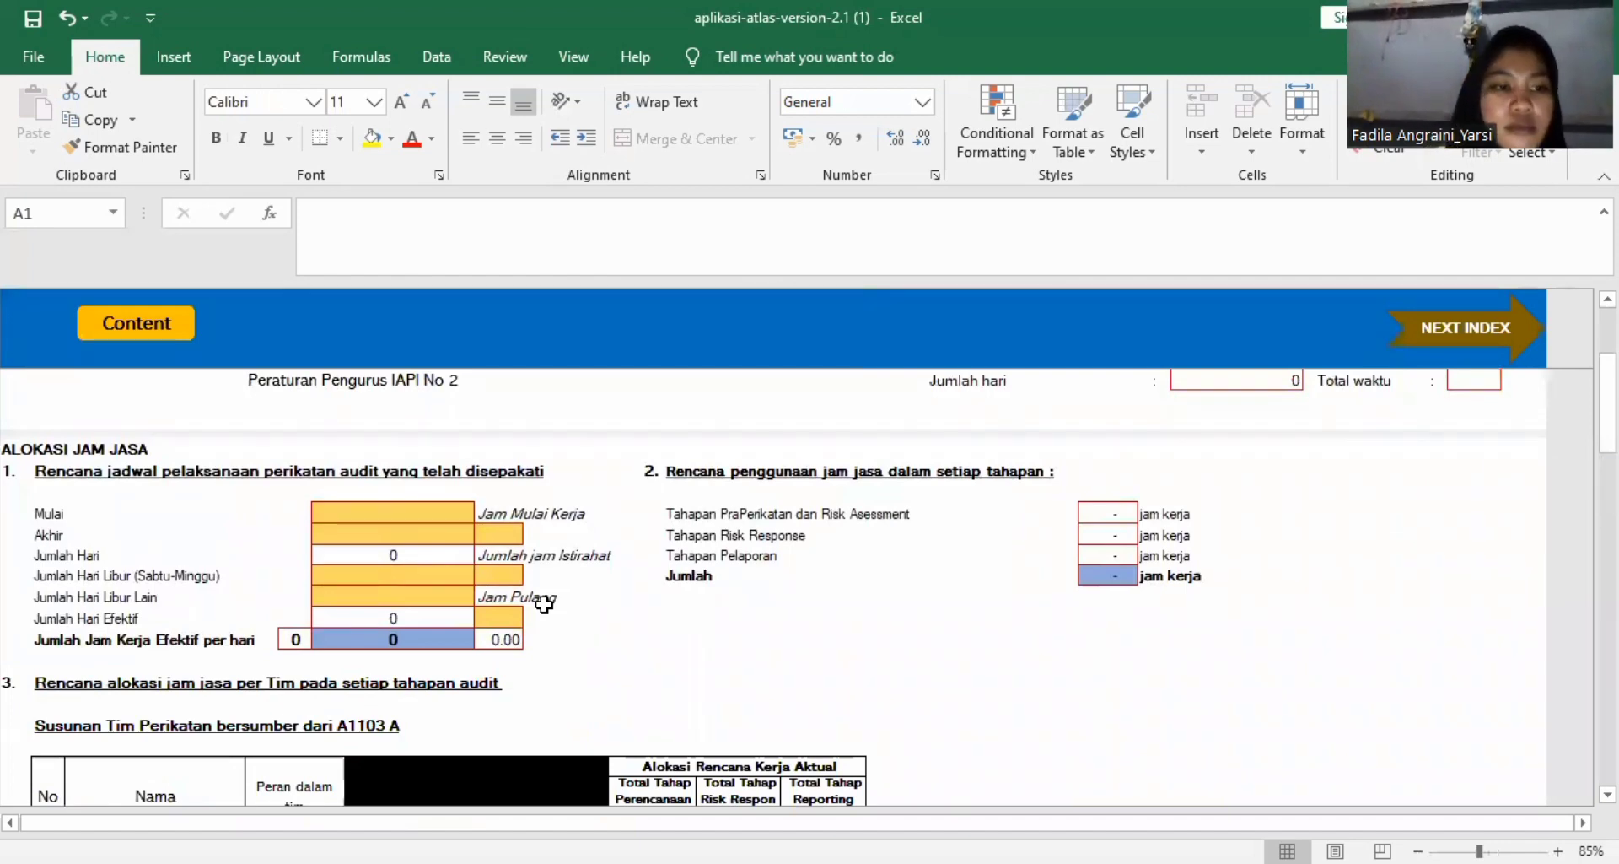
pyautogui.scroll(3, 544, 605)
pyautogui.scroll(-1, 544, 605)
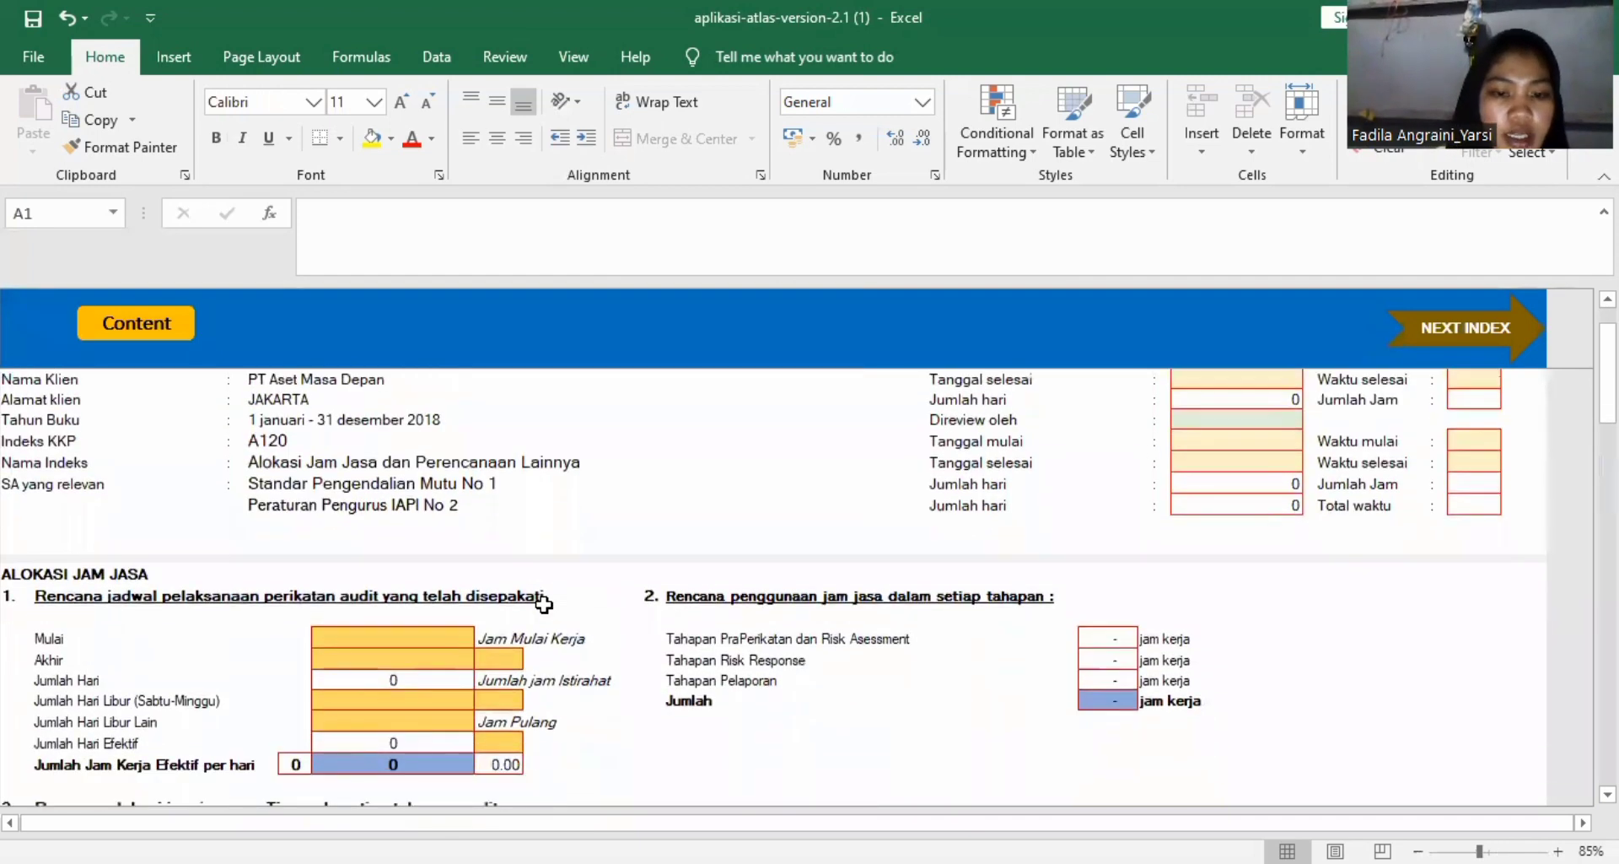
pyautogui.click(390, 640)
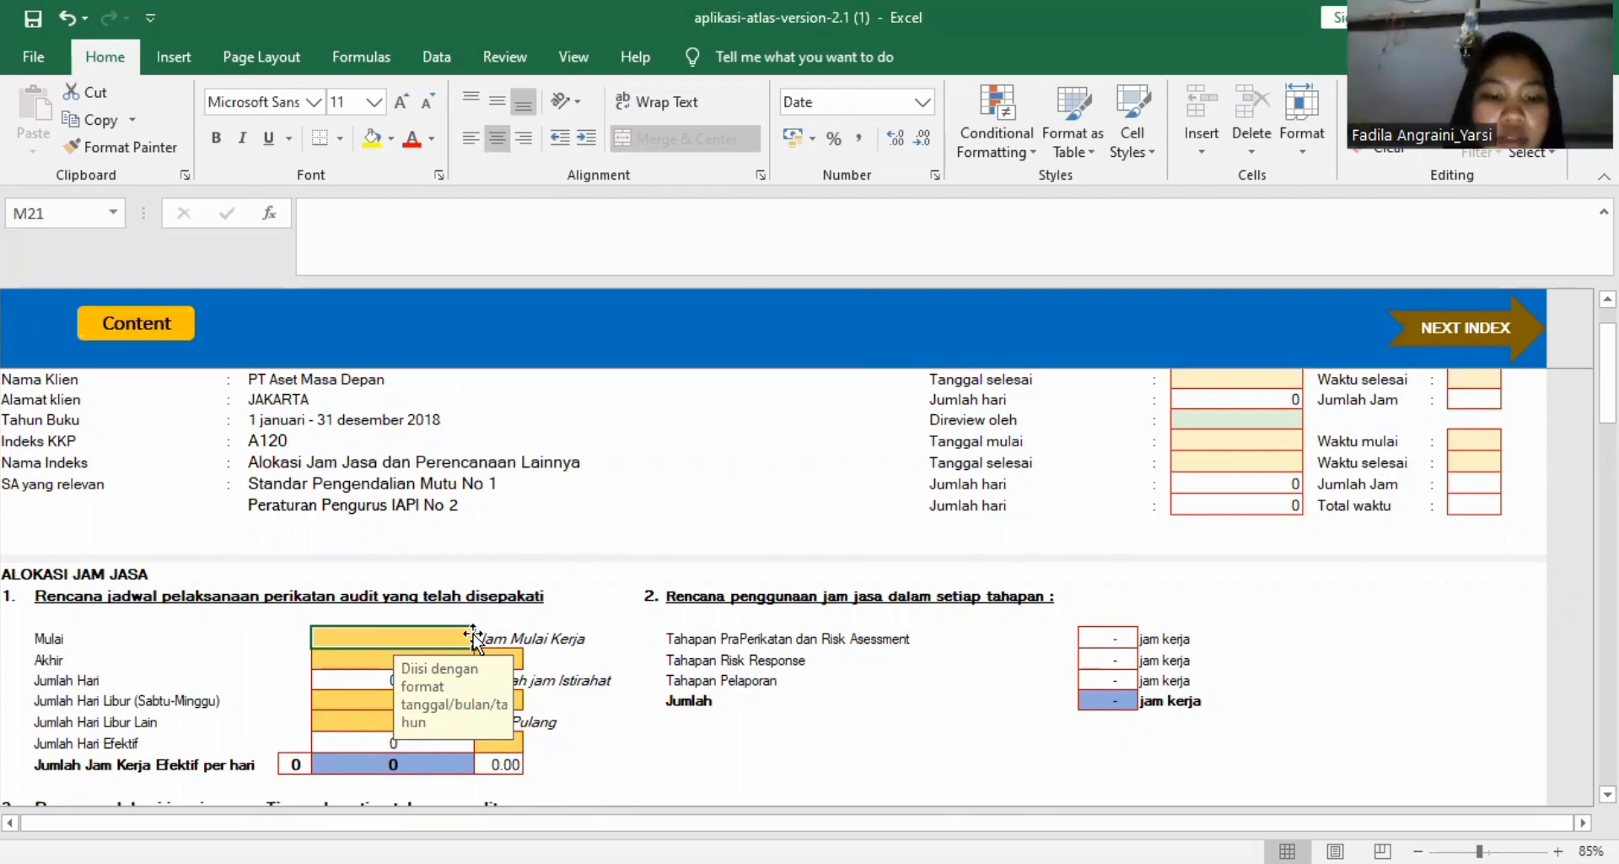
pyautogui.scroll(1, 1261, 557)
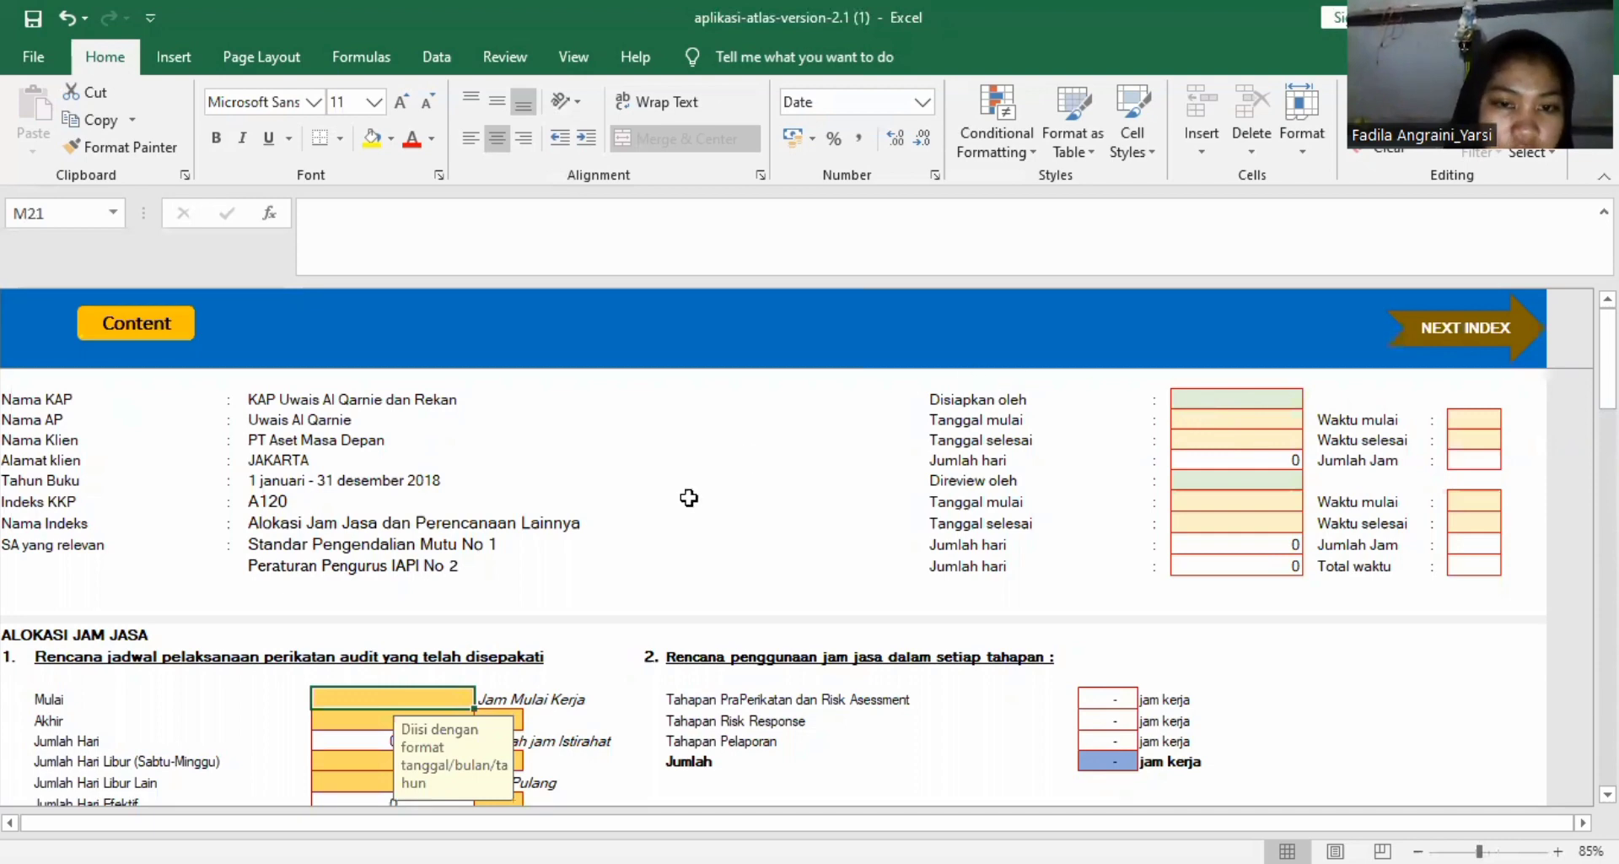
pyautogui.scroll(-2, 666, 516)
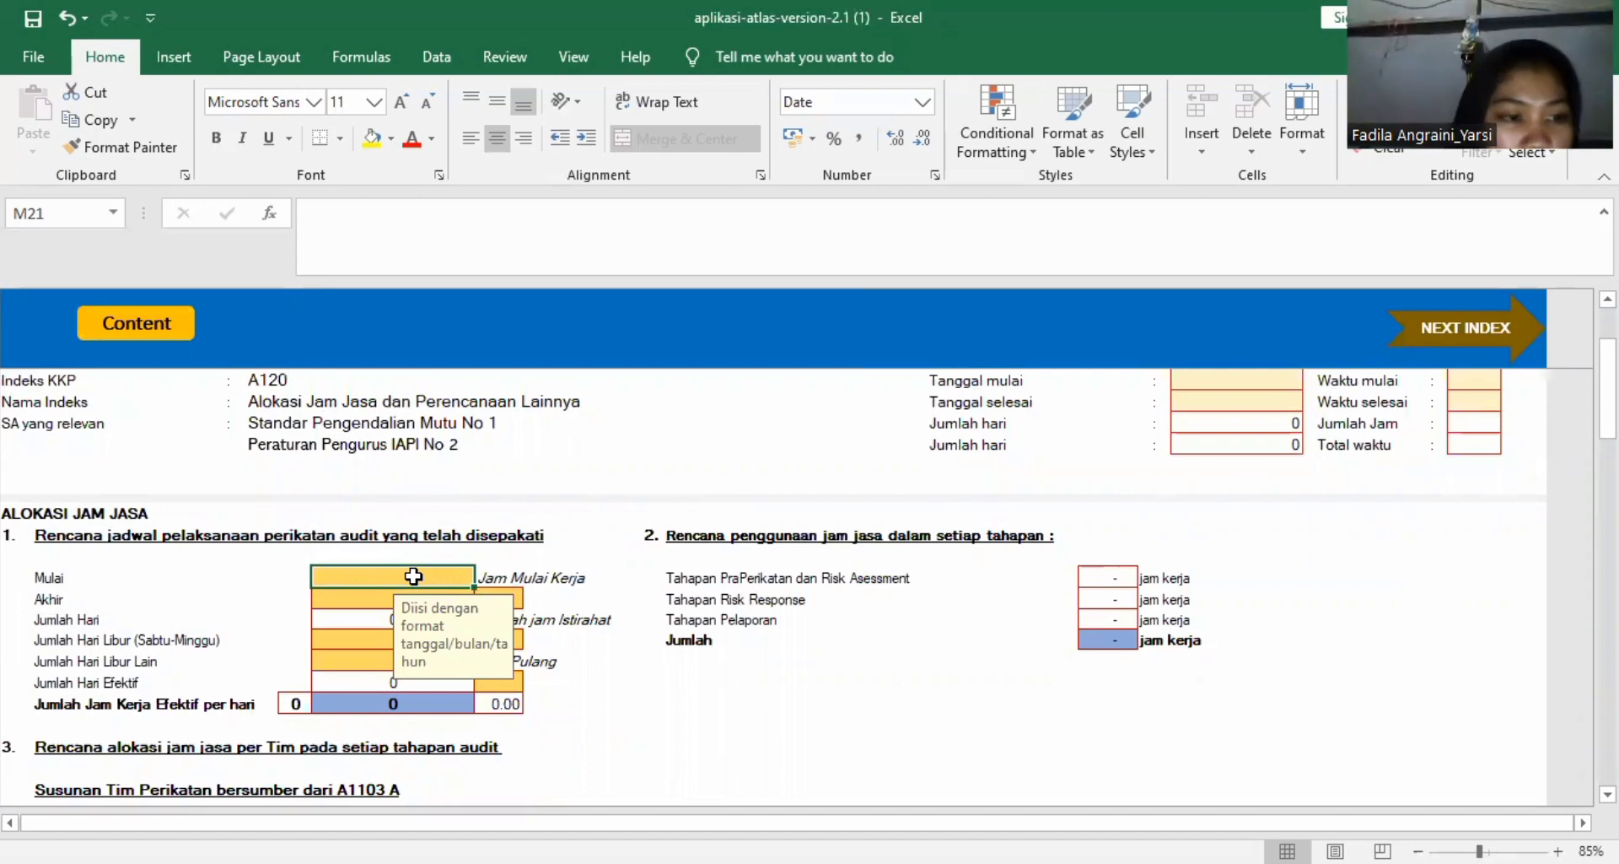
pyautogui.write('Kam')
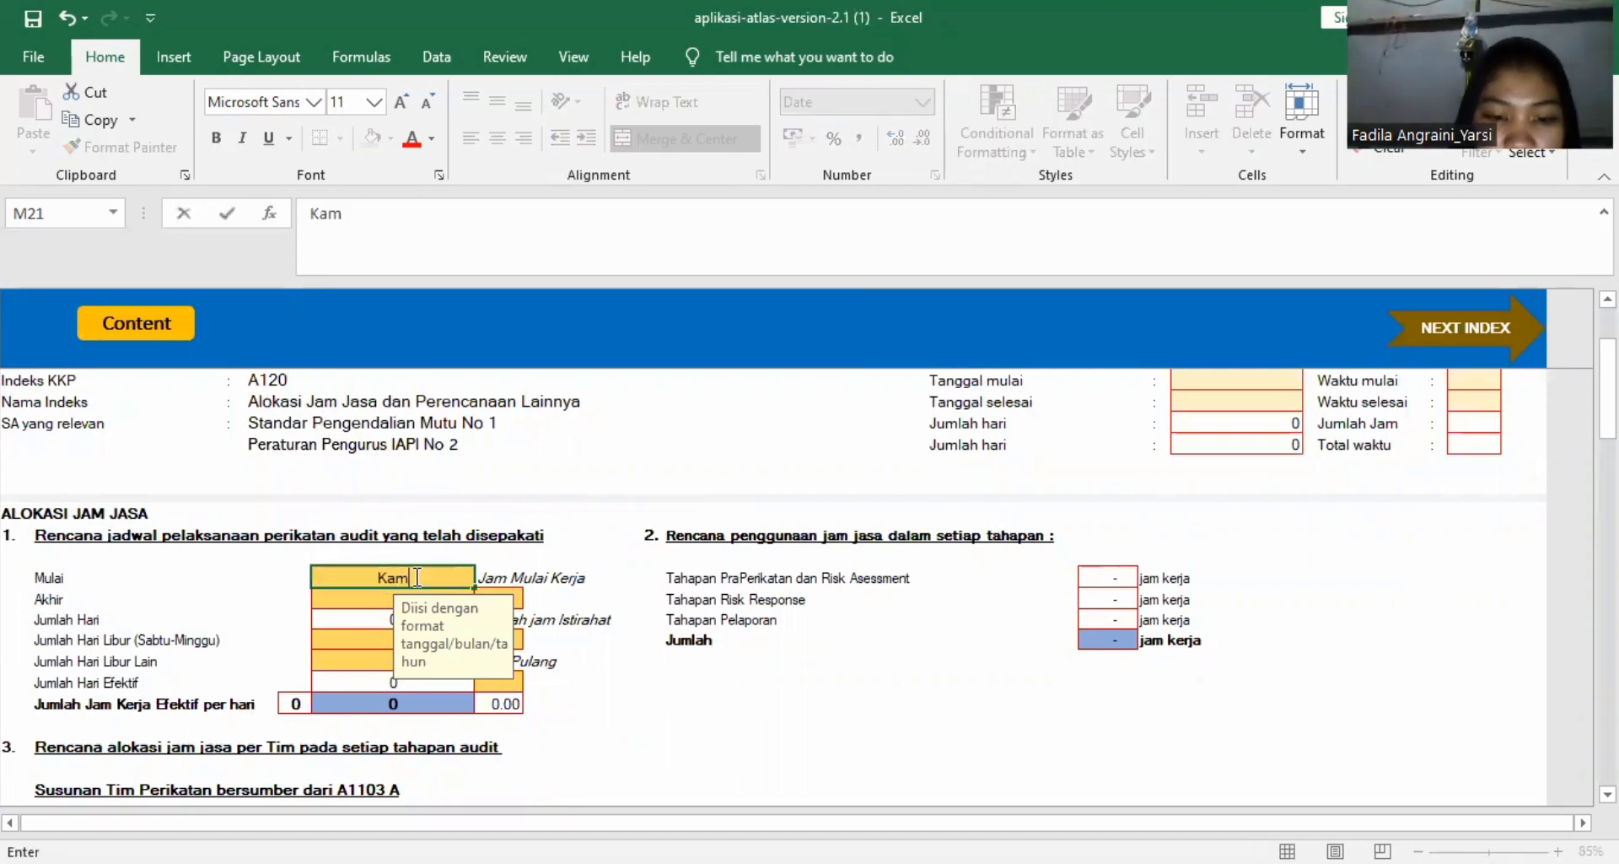
pyautogui.write('is')
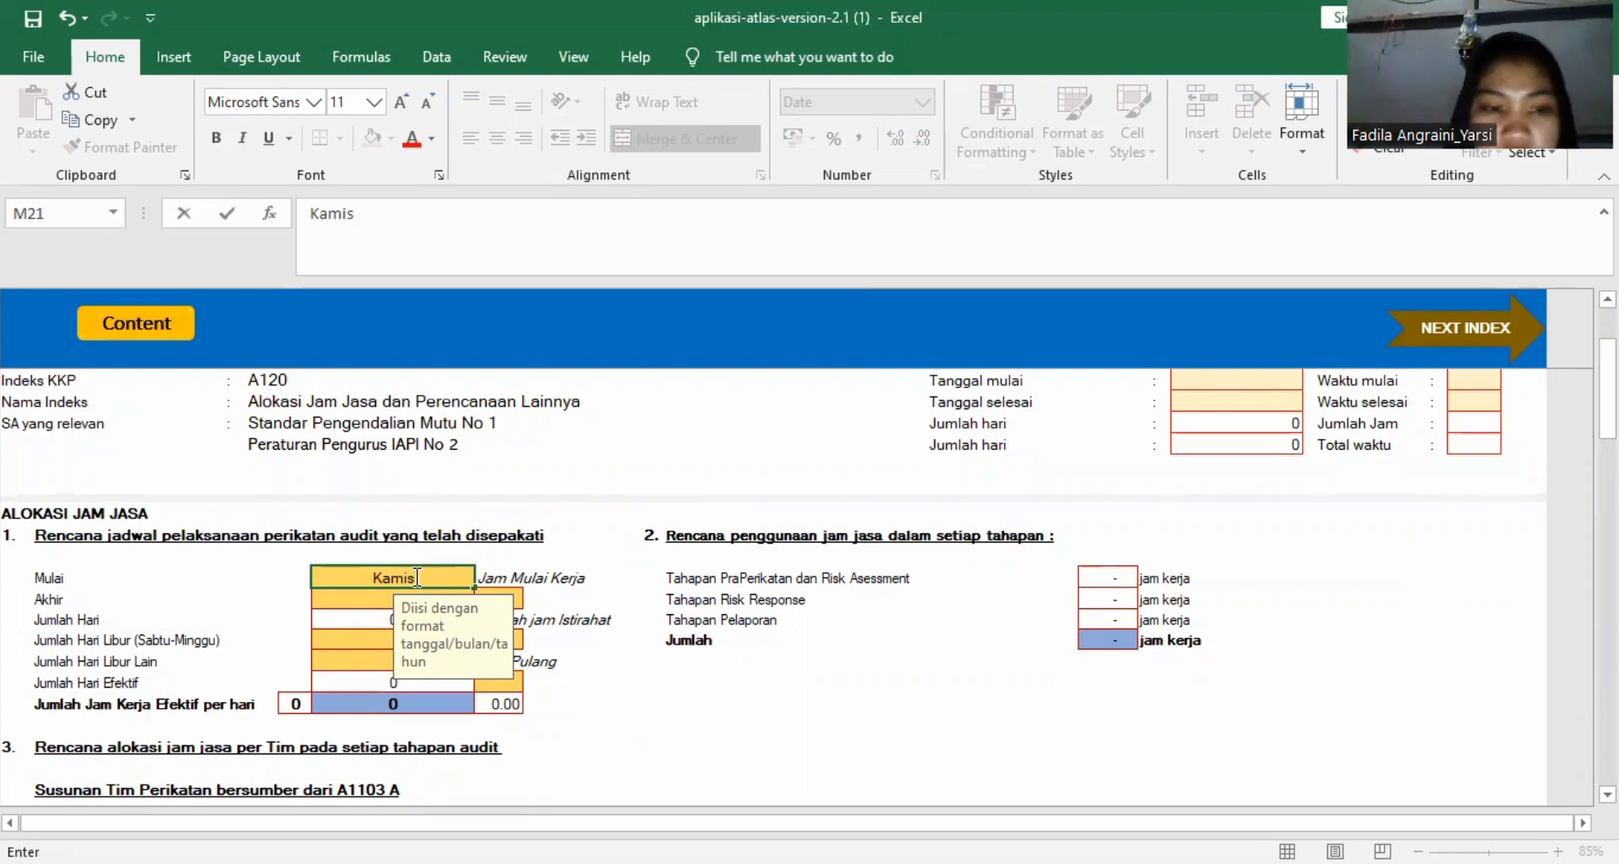
pyautogui.press('BackSpace')
pyautogui.press('BackSpace')
pyautogui.press('BackSpace')
pyautogui.press('BackSpace')
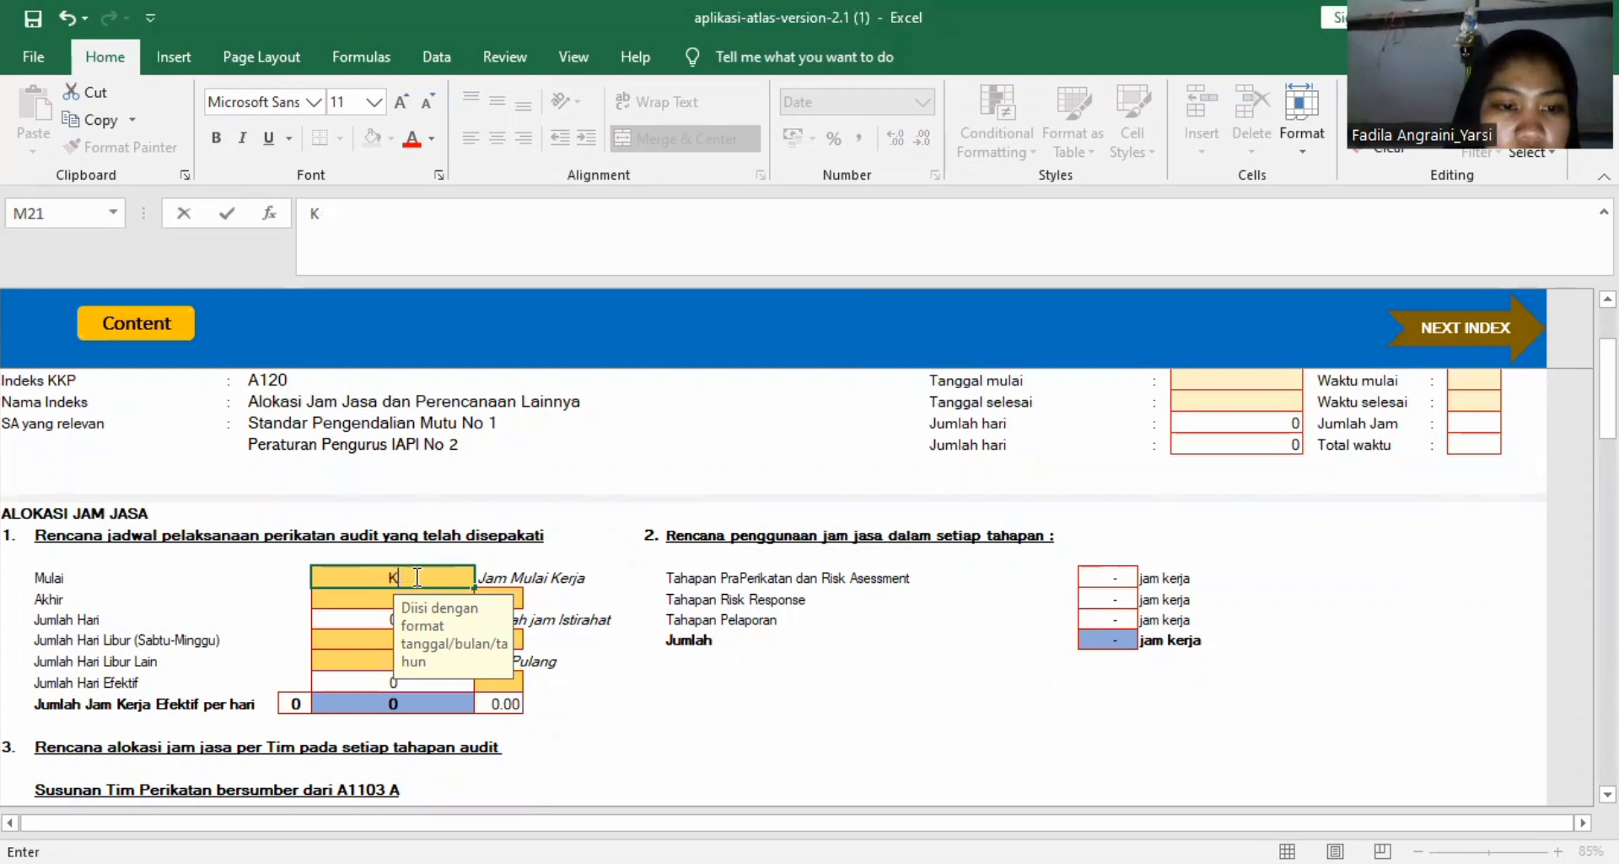
pyautogui.press('BackSpace')
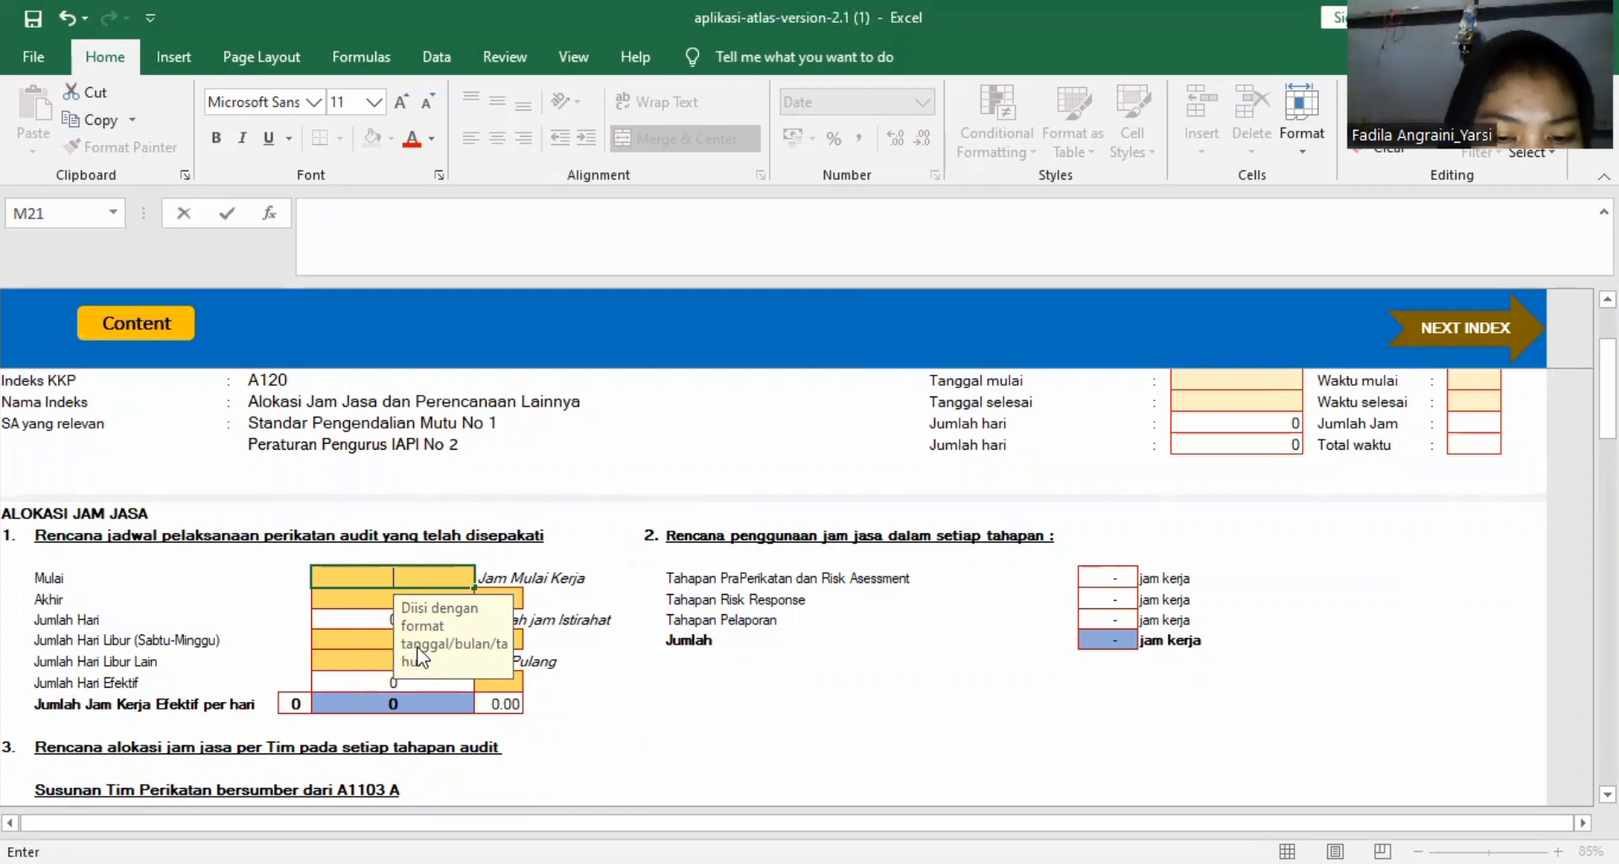
# Enter 13/12/2018 as the Mulai date of the audit engagement schedule.
pyautogui.write('17')
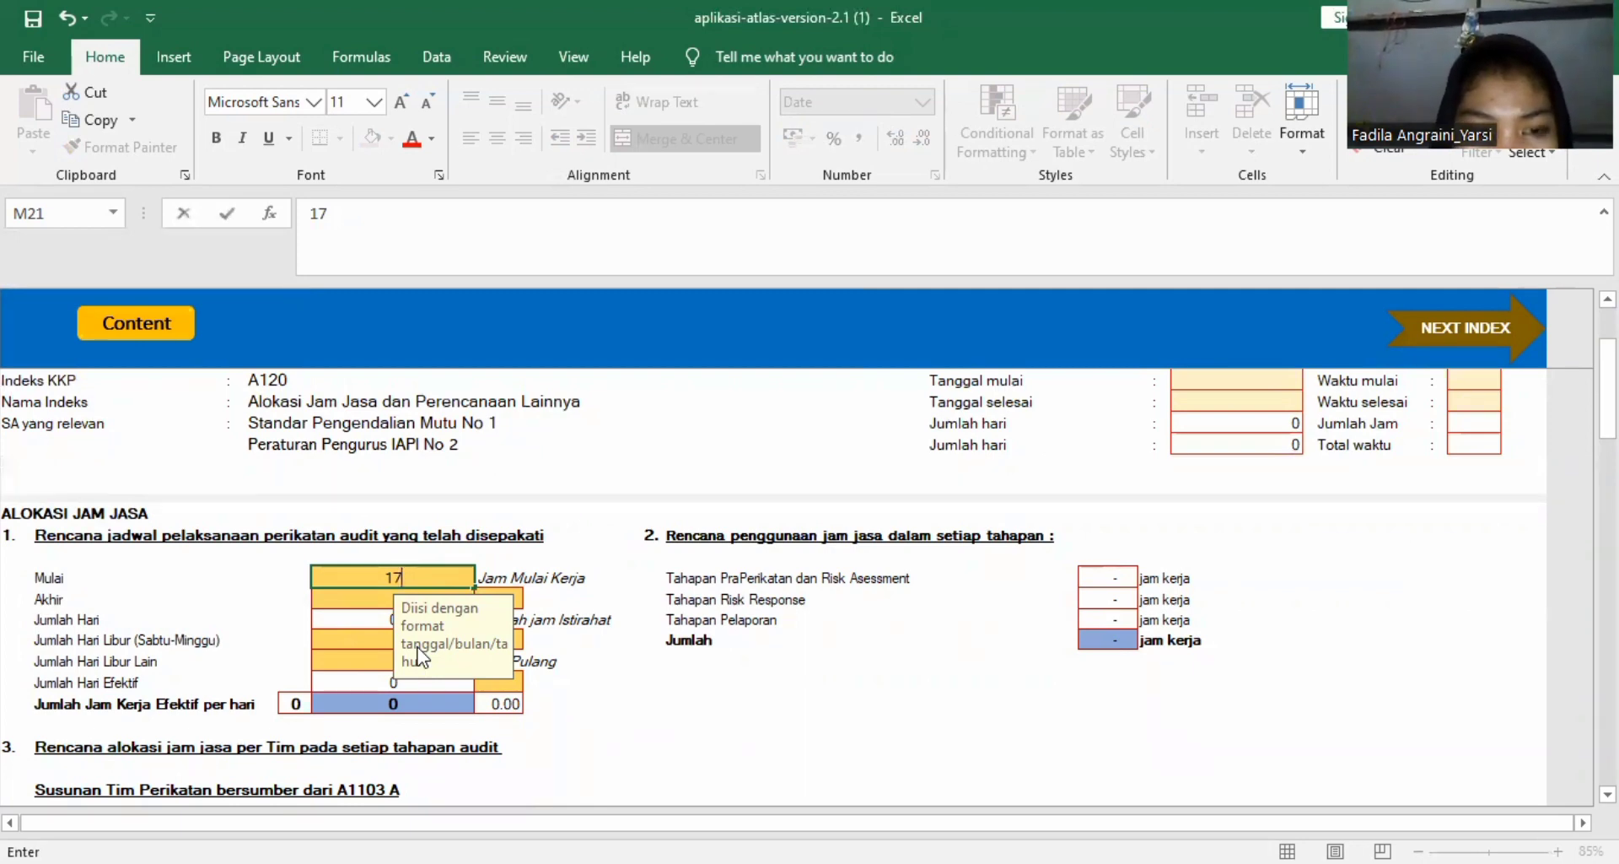
pyautogui.press('BackSpace')
pyautogui.write('3/')
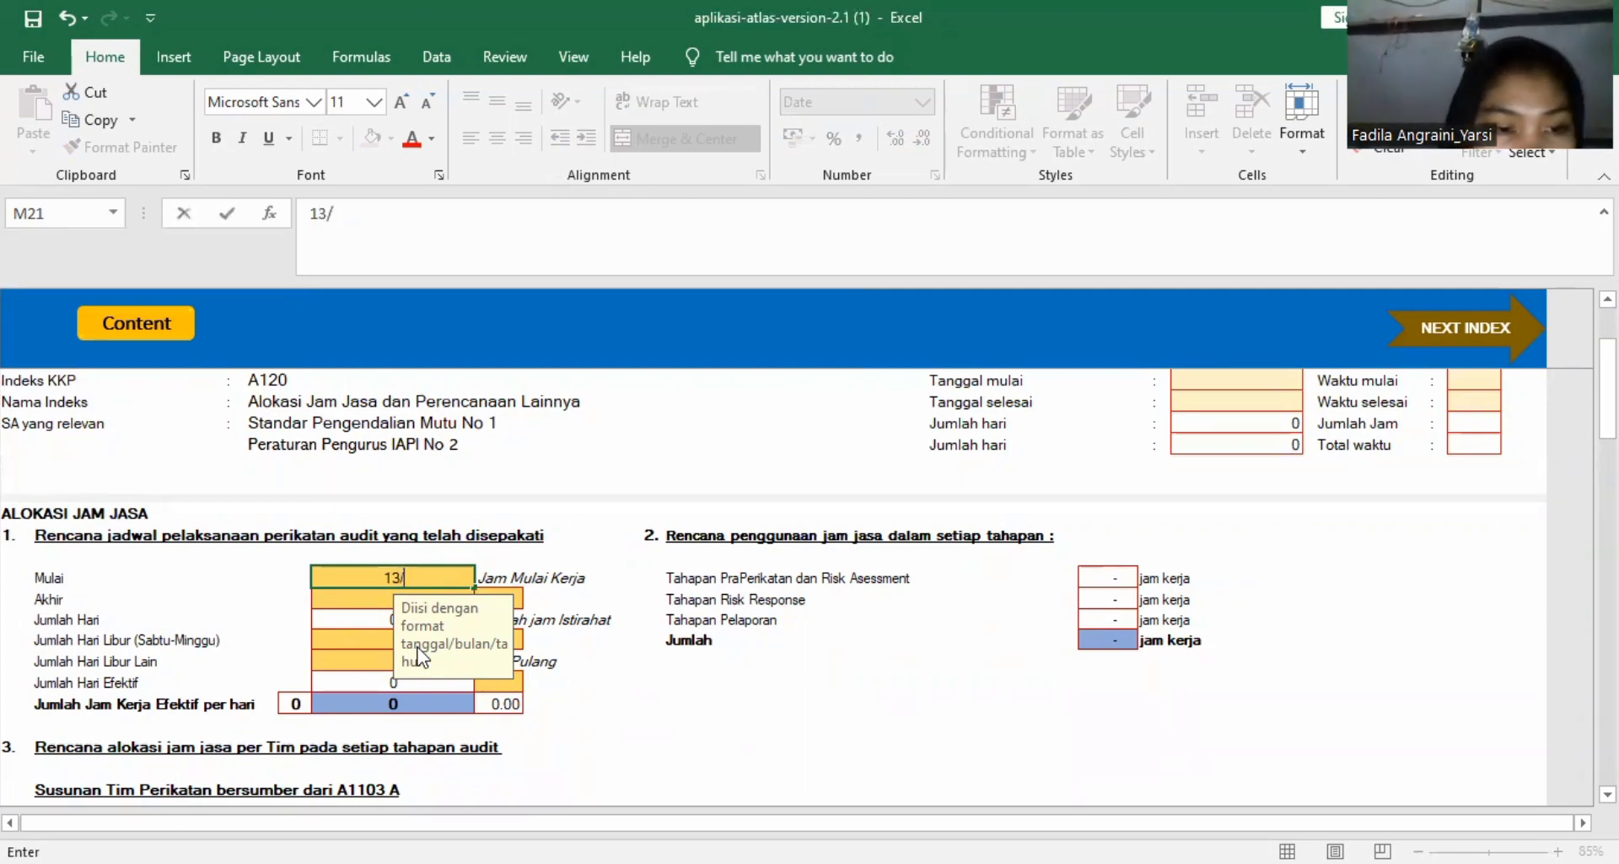
pyautogui.write('12/')
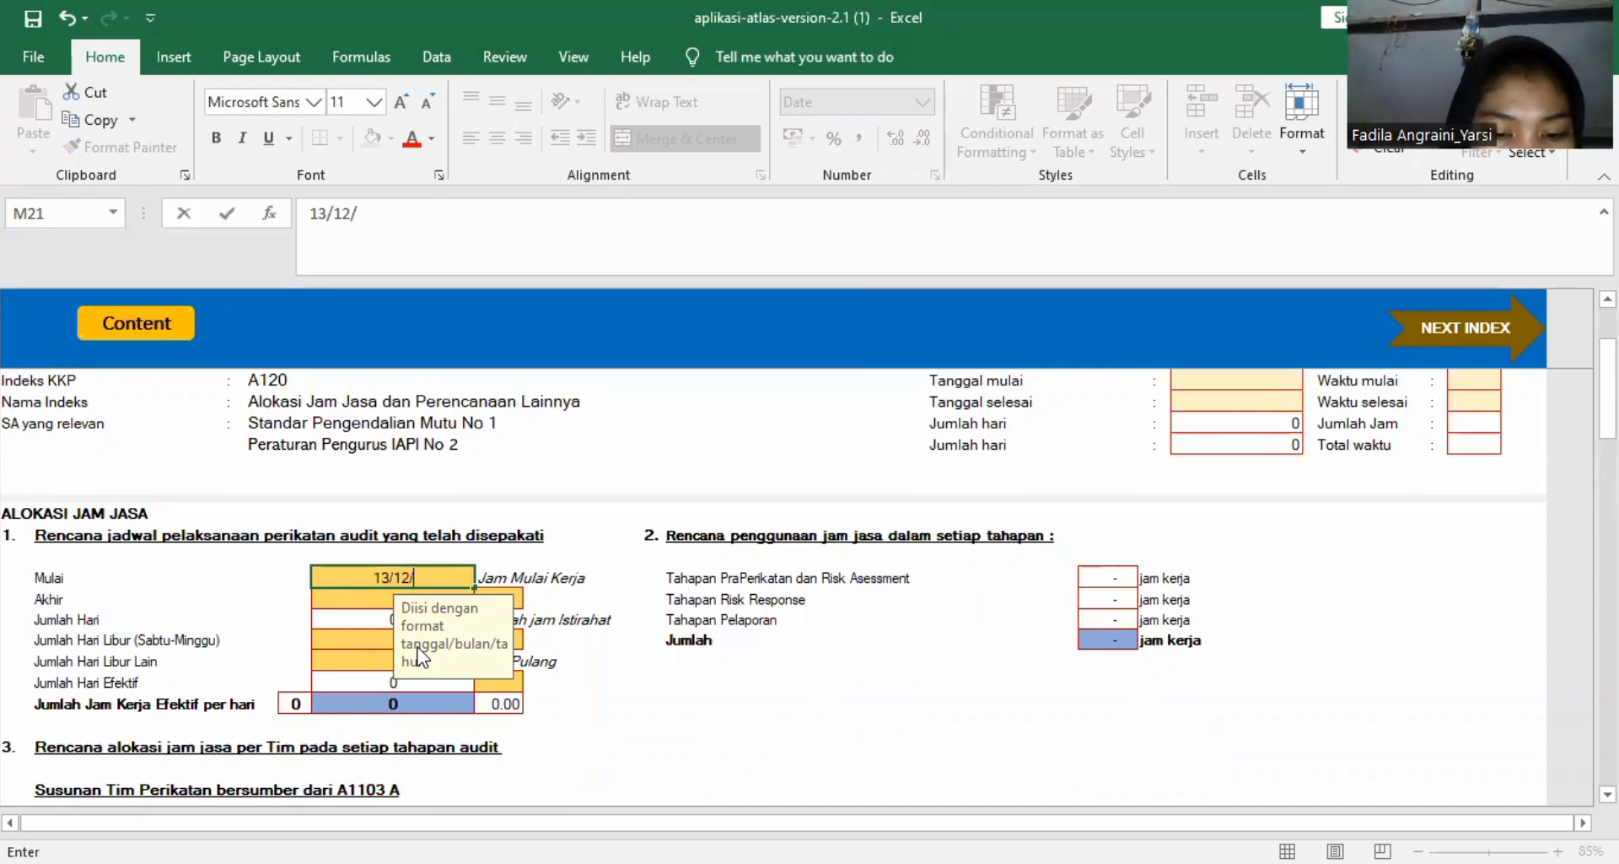
pyautogui.write('2018')
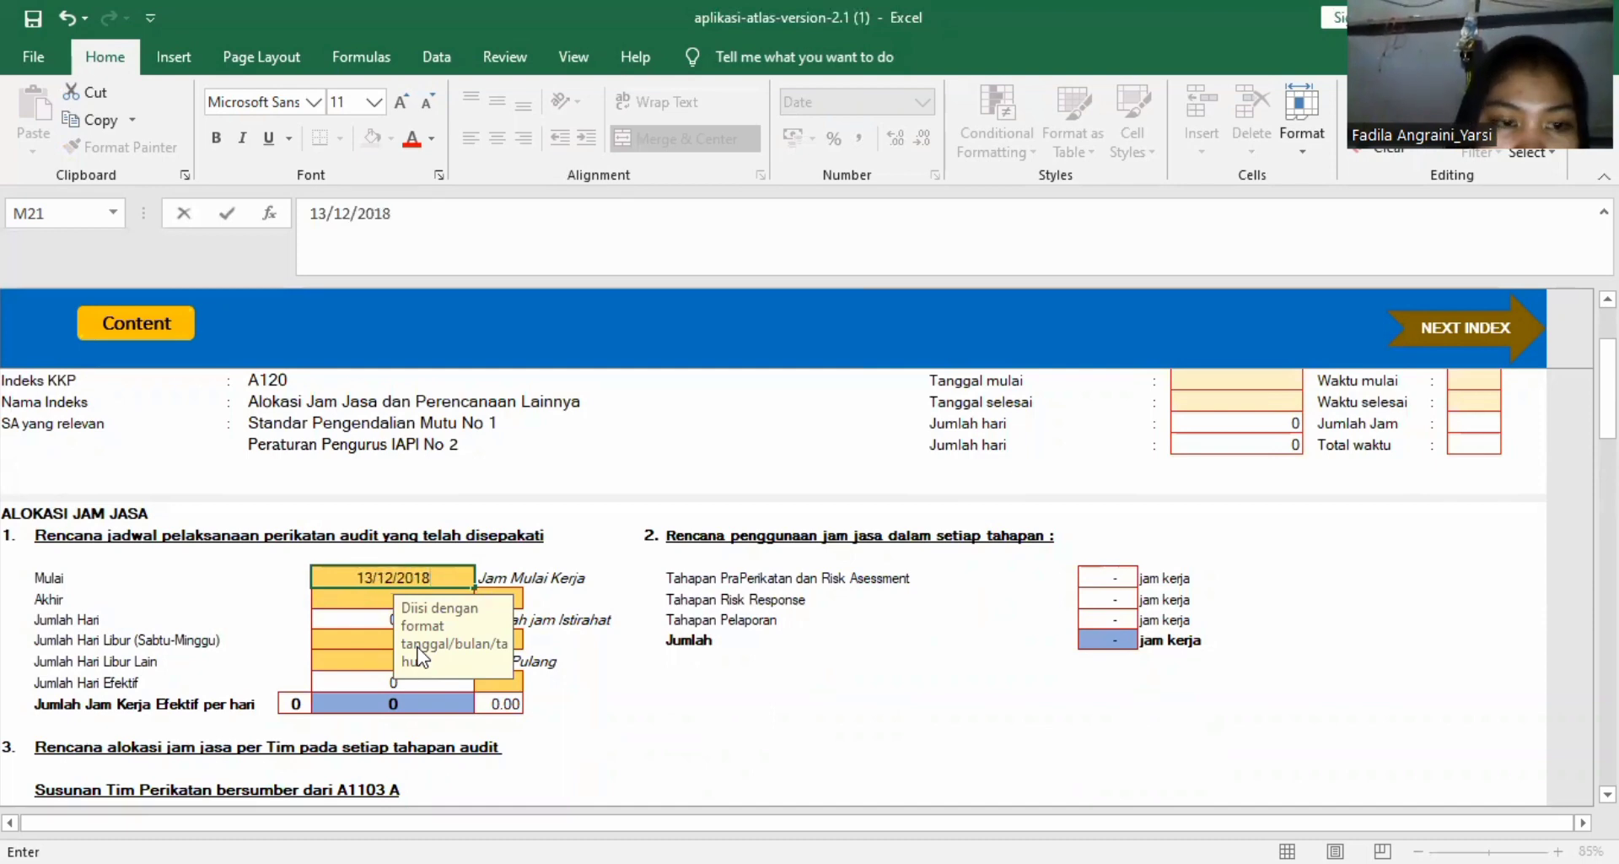
pyautogui.press('Return')
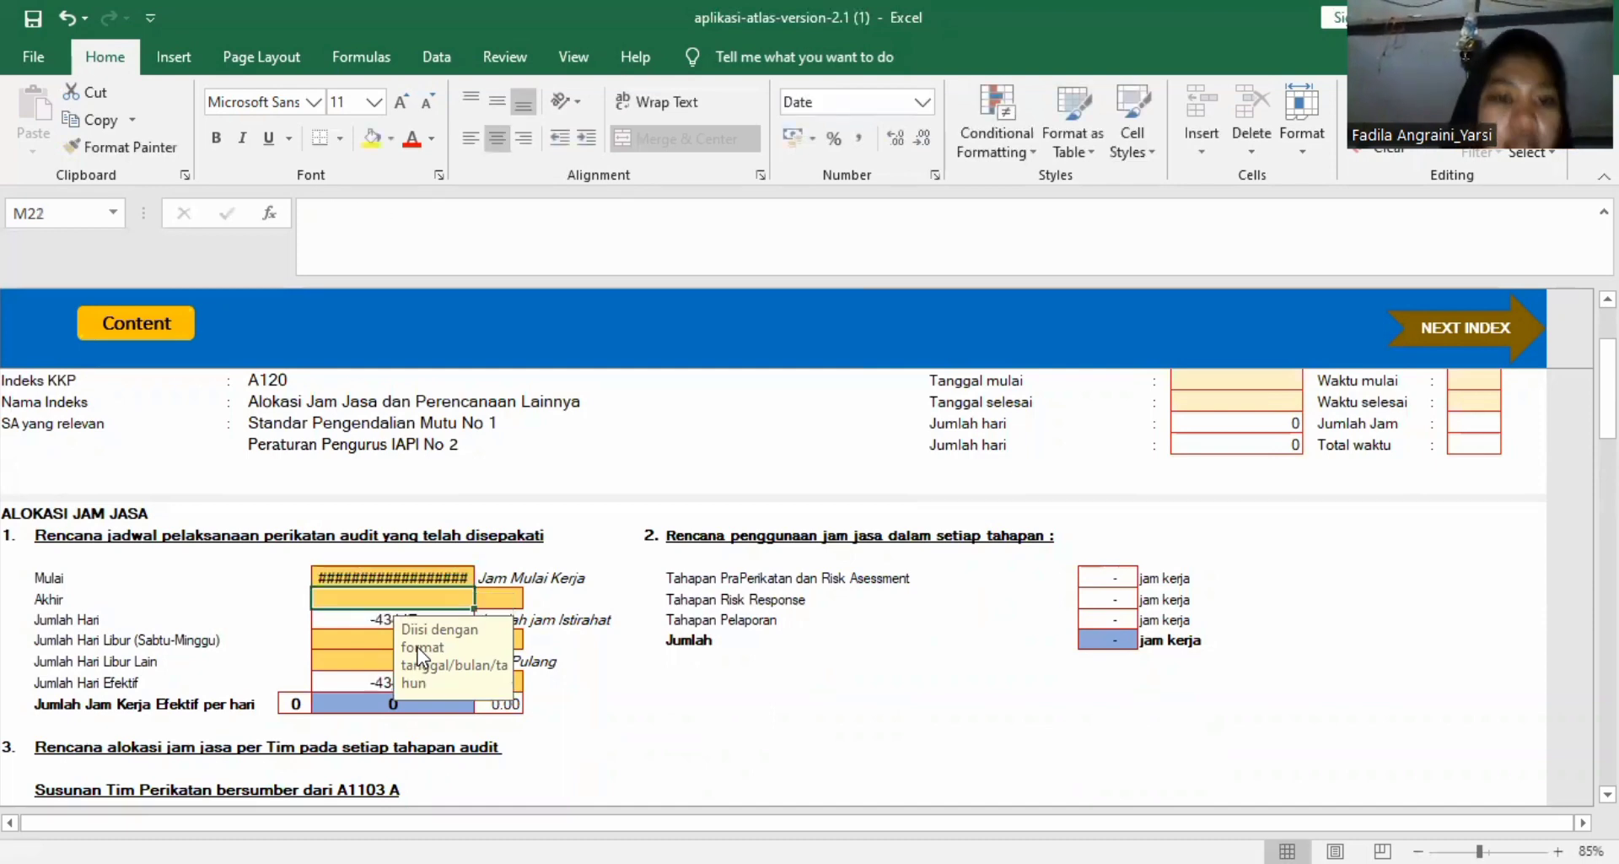
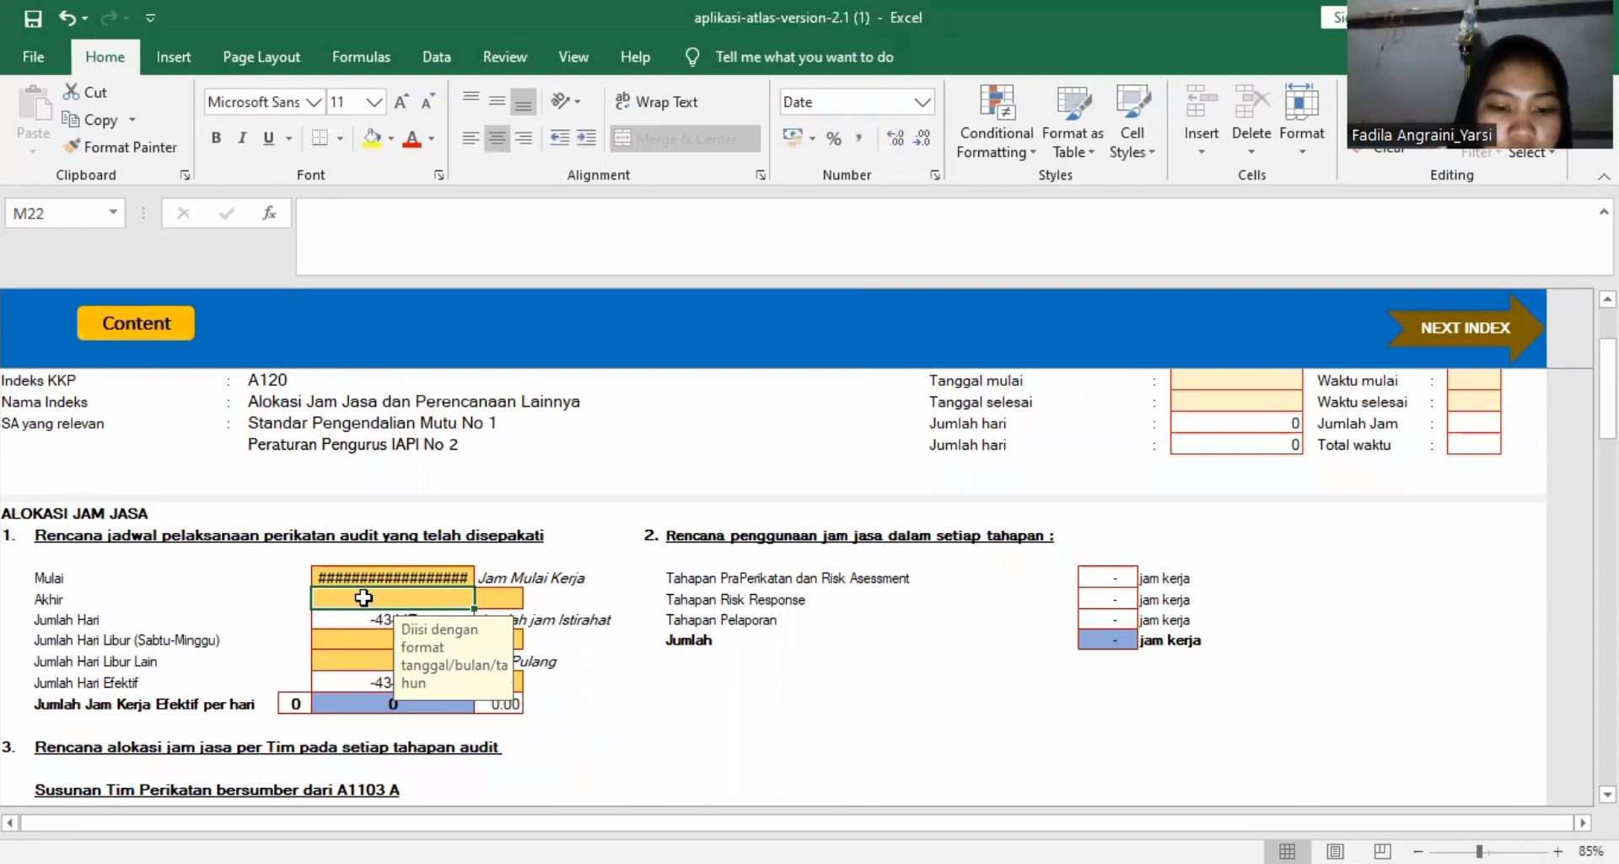
# Enter 15 maret 2019 as the Akhir date of the agreed audit engagement schedule.
pyautogui.write('15')
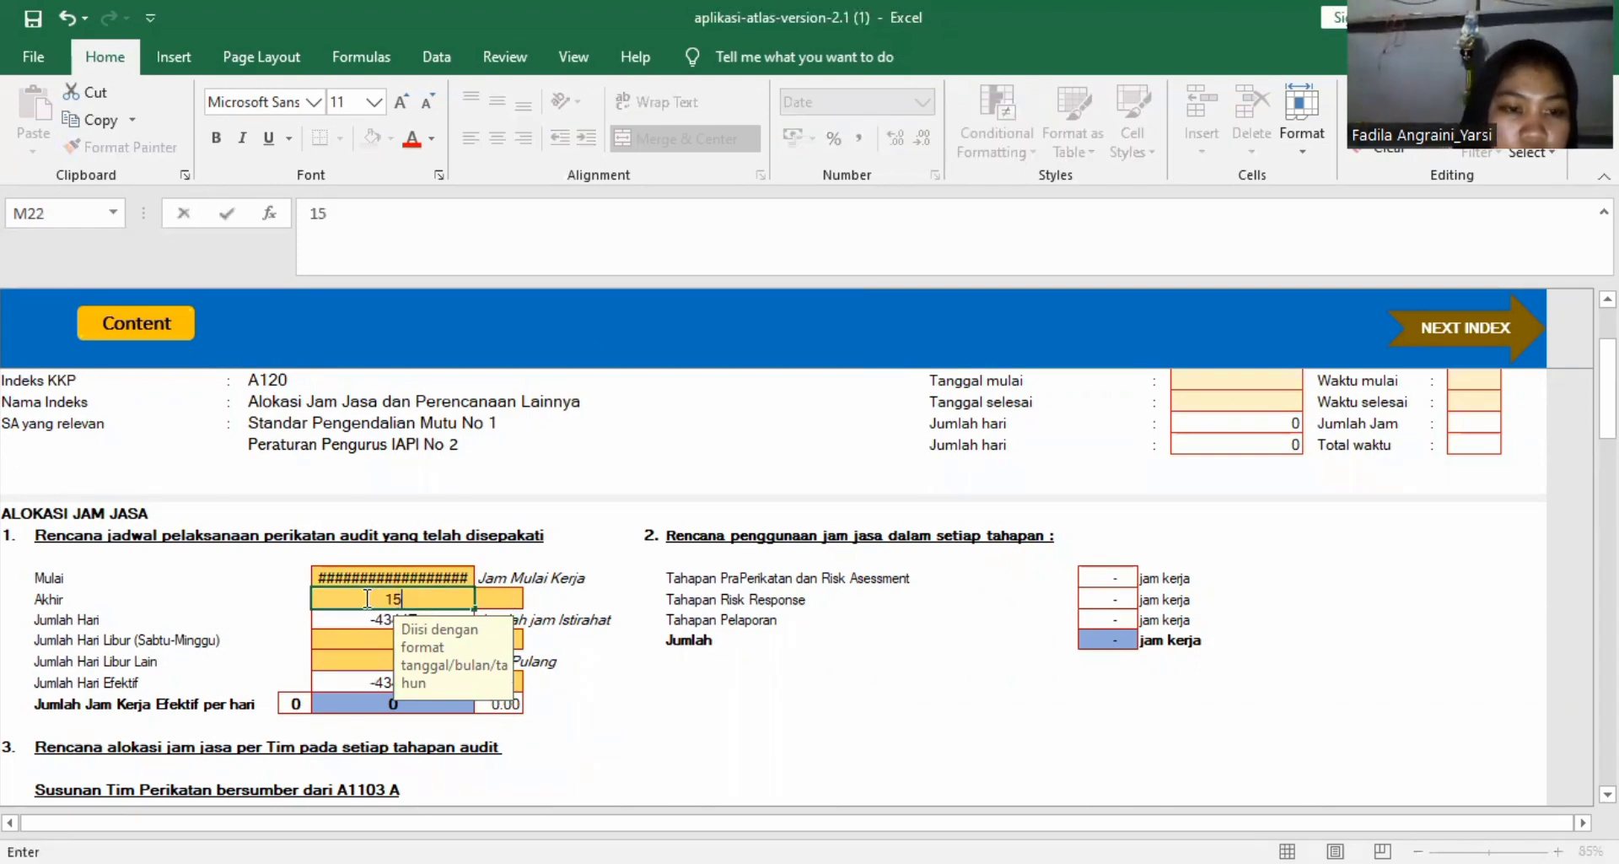
pyautogui.write(' maret 2019')
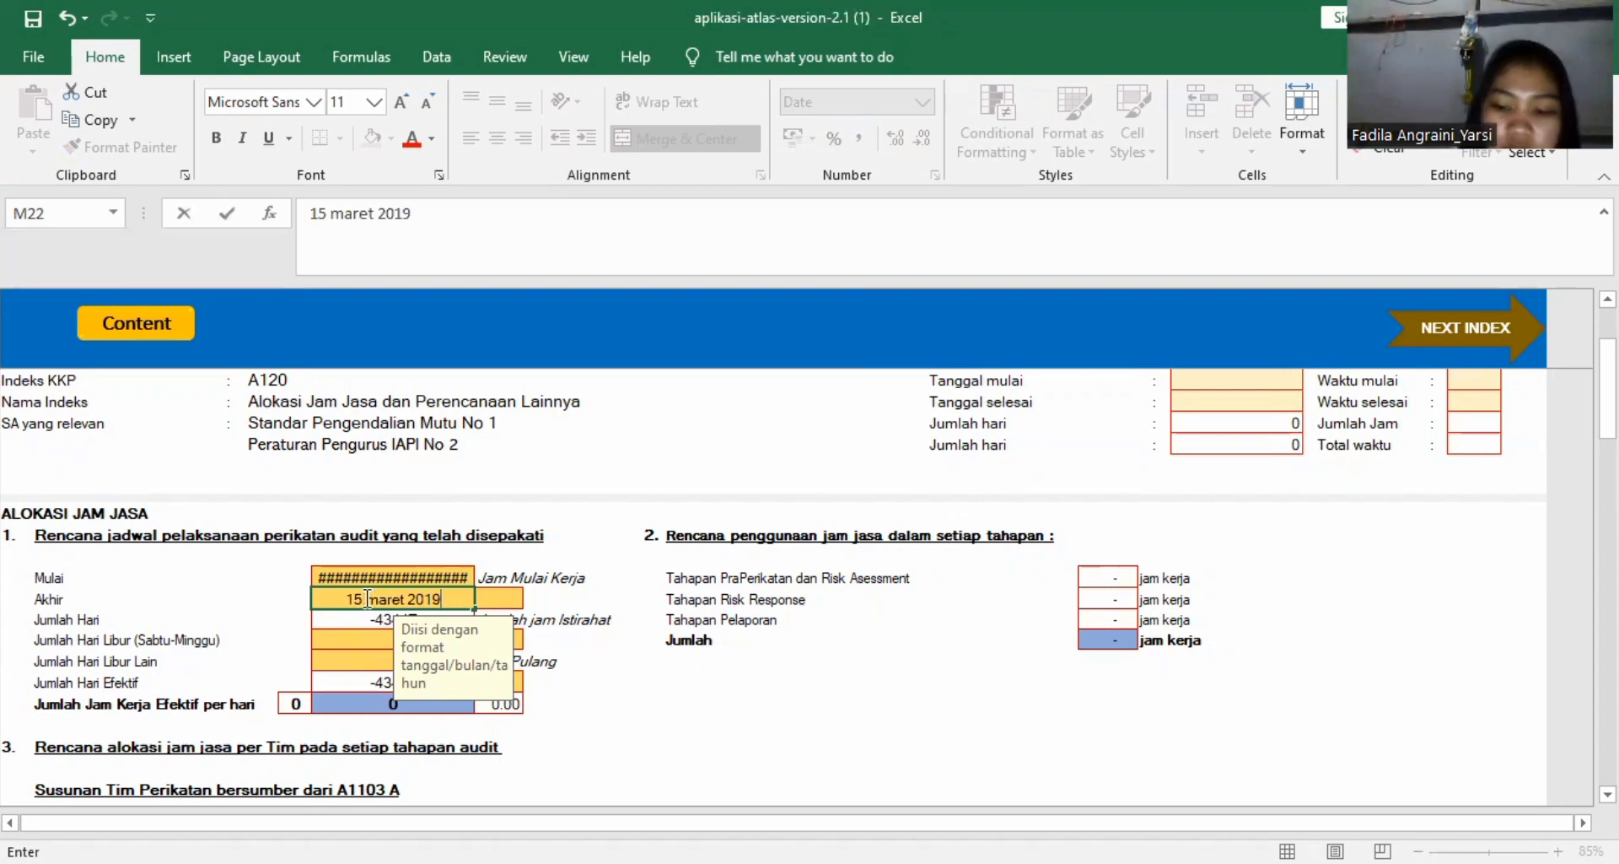
pyautogui.press('Return')
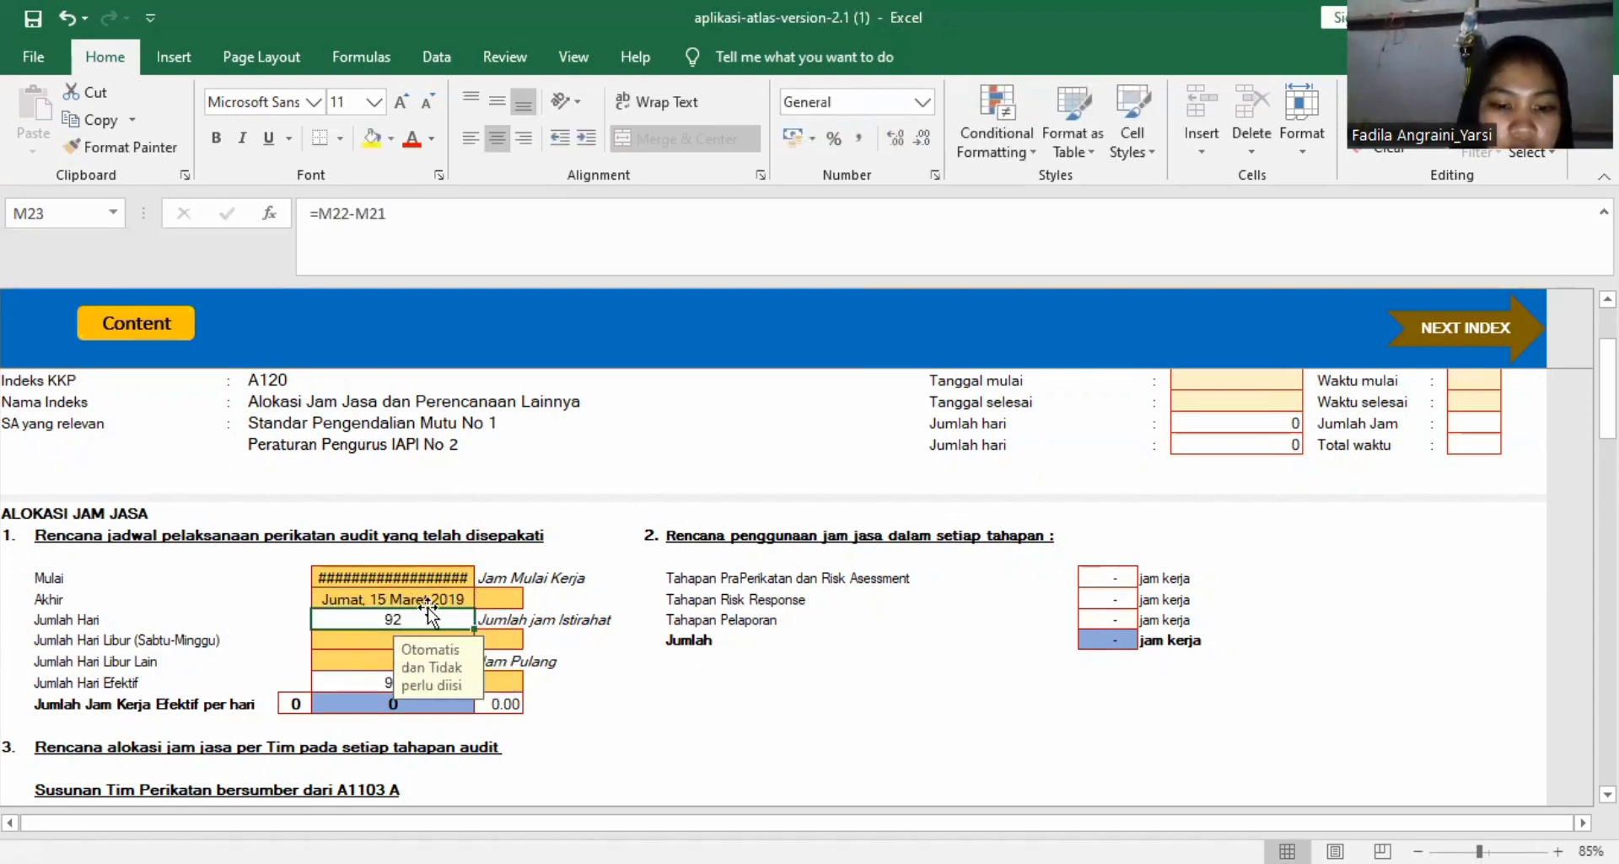
pyautogui.click(380, 599)
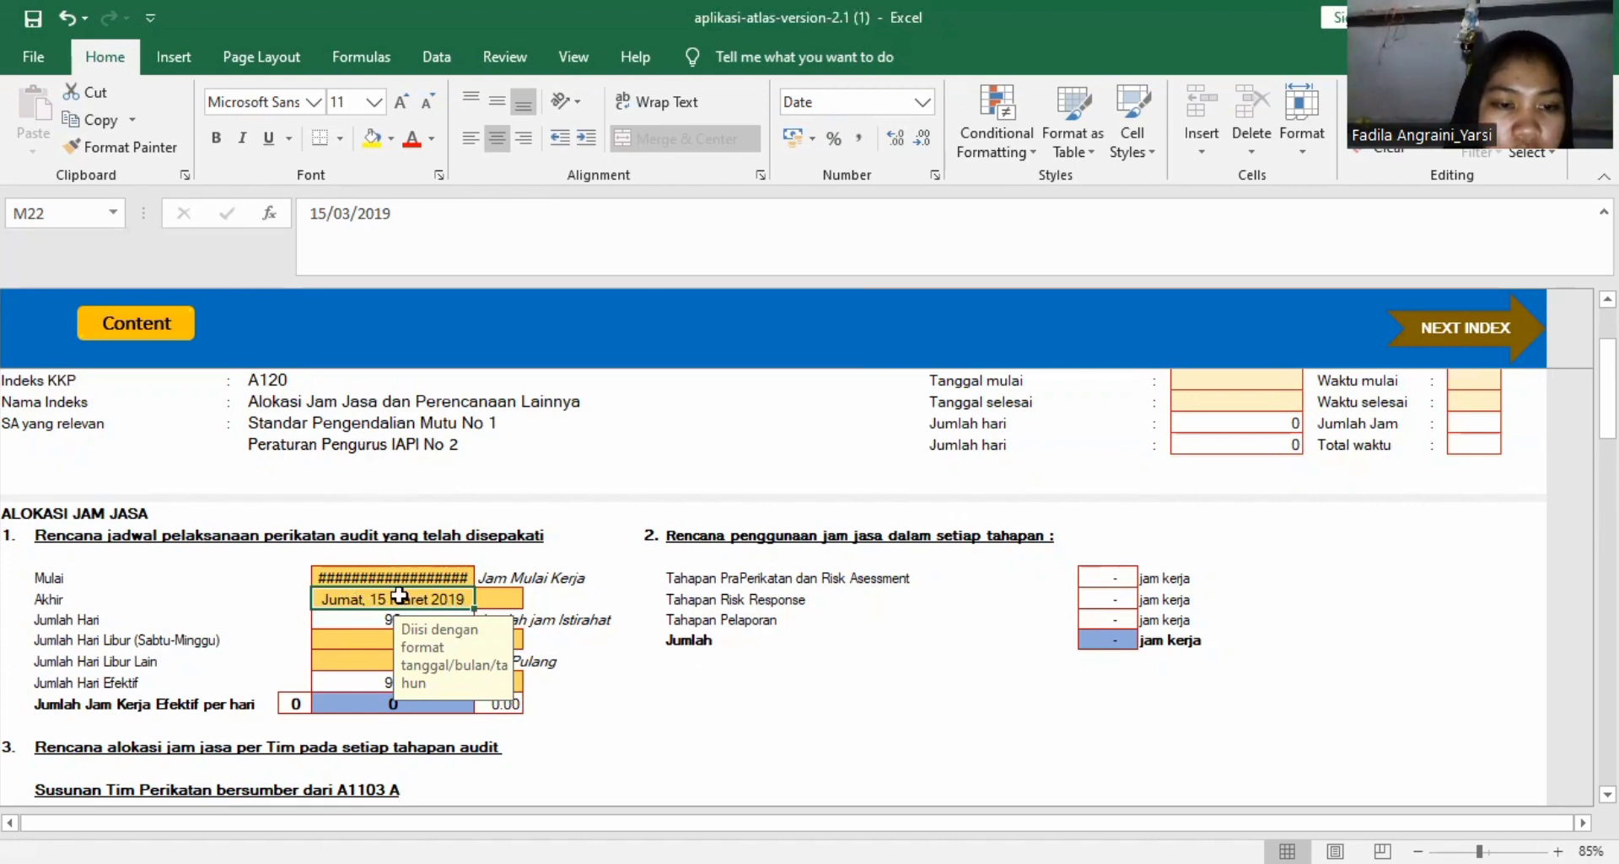
# Set Jumlah Hari Libur (Sabtu-Minggu) to 16 and Jumlah Hari Libur Lain to 0 in the engagement schedule.
pyautogui.click(369, 638)
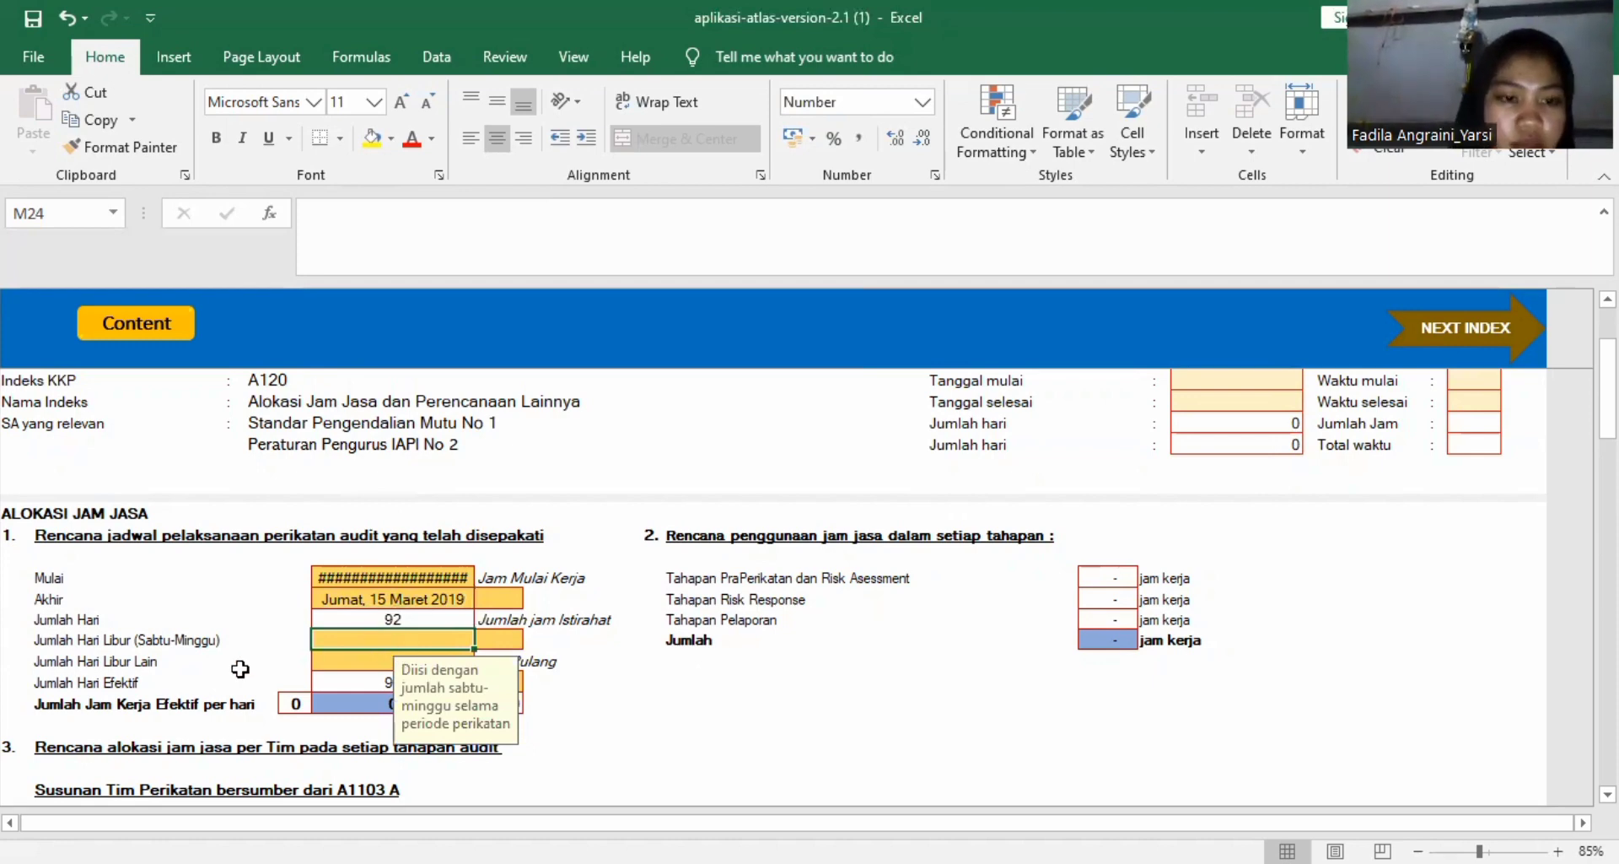
pyautogui.scroll(-2, 407, 613)
pyautogui.scroll(4, 407, 607)
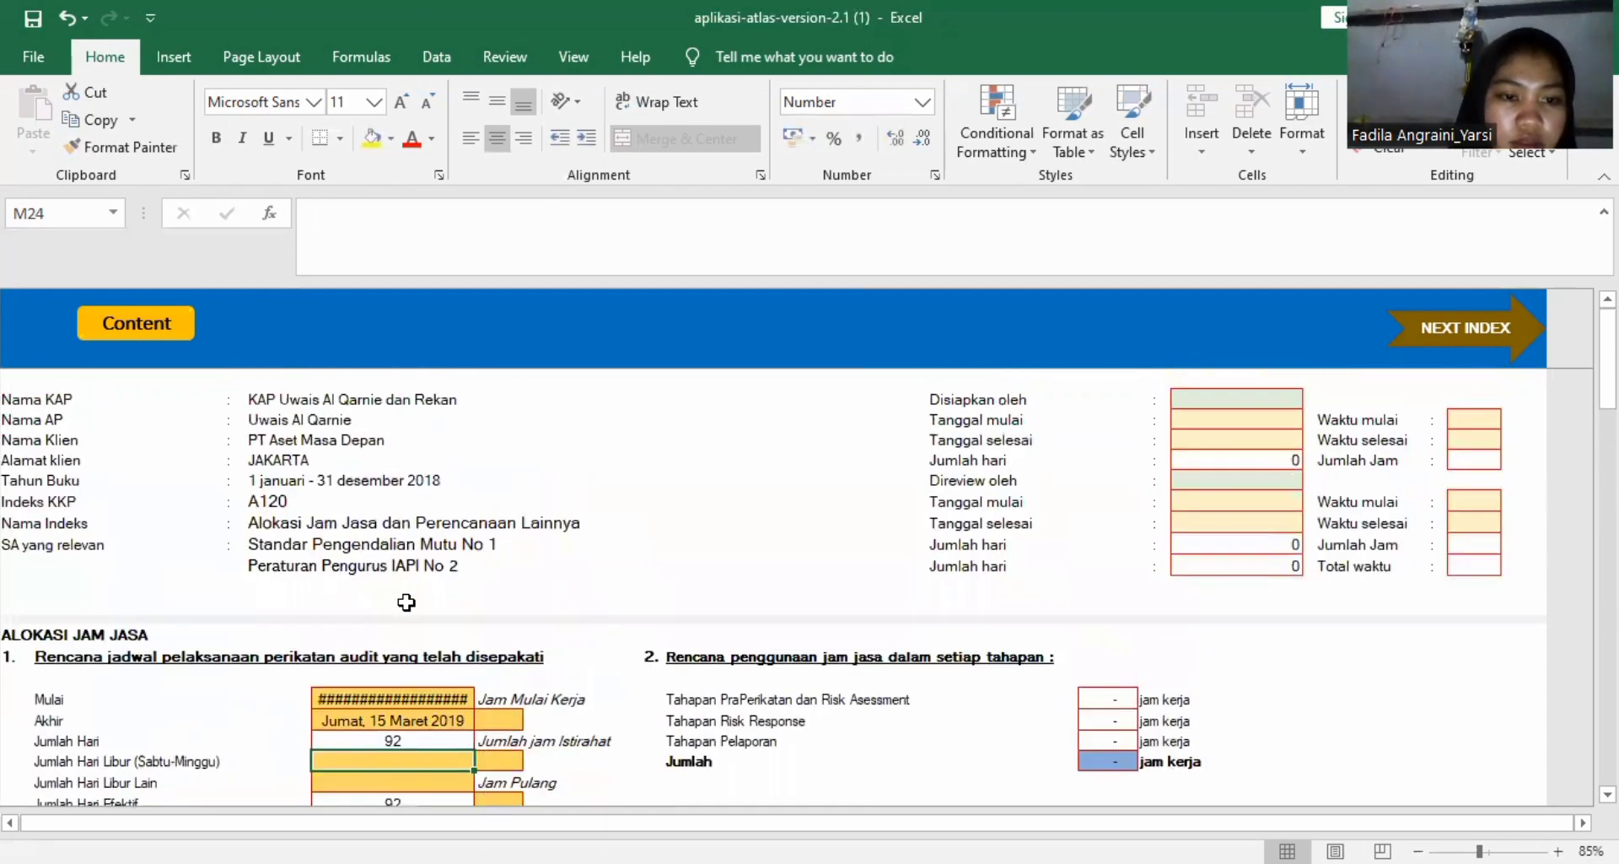
pyautogui.scroll(-3, 406, 602)
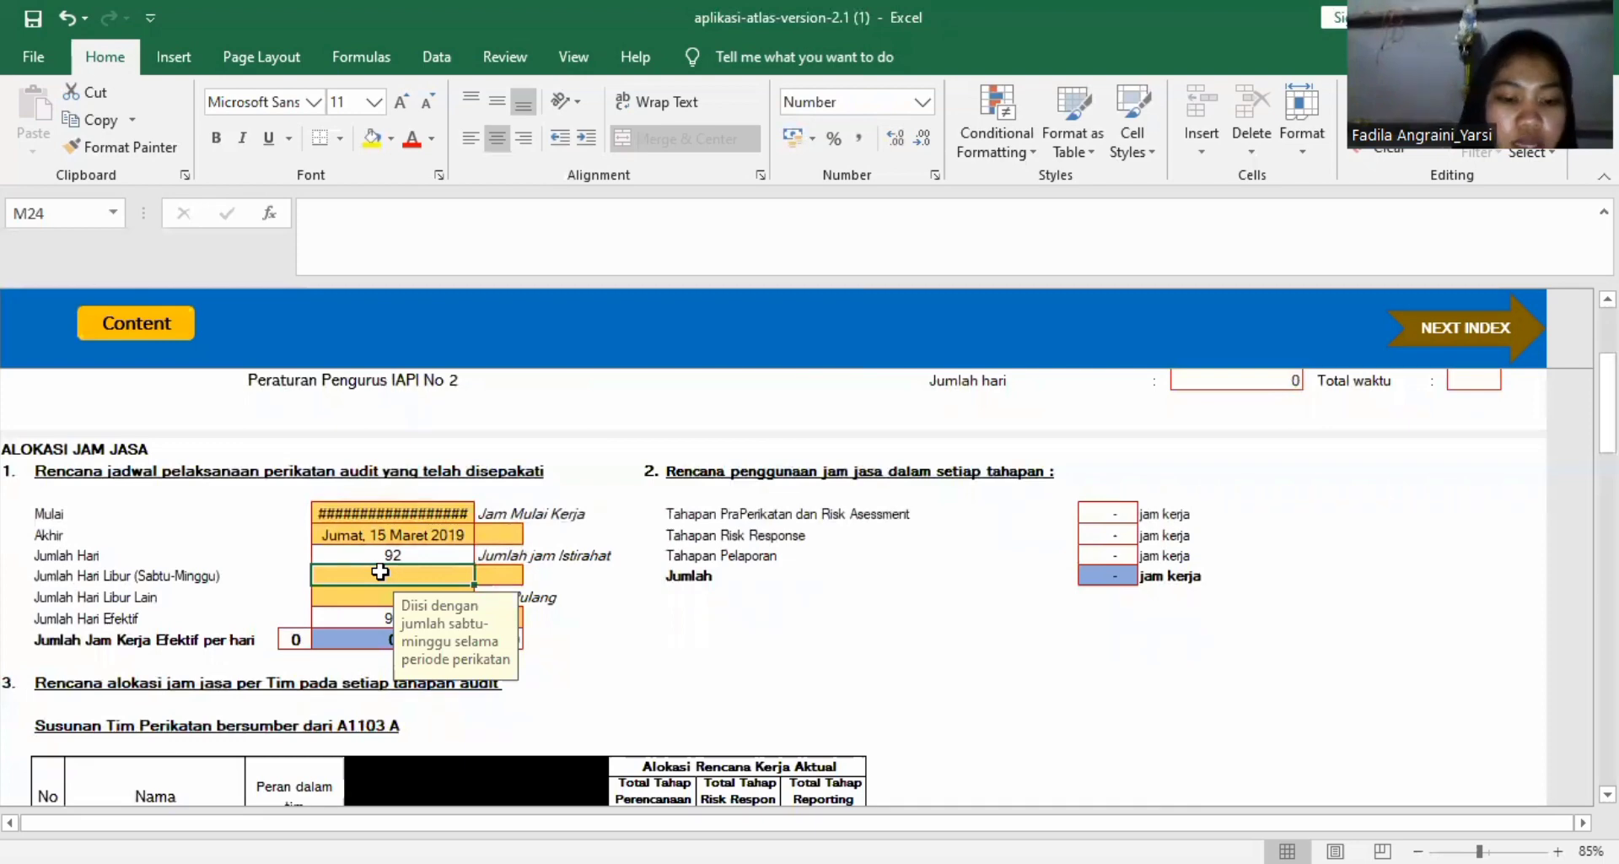
pyautogui.write('16')
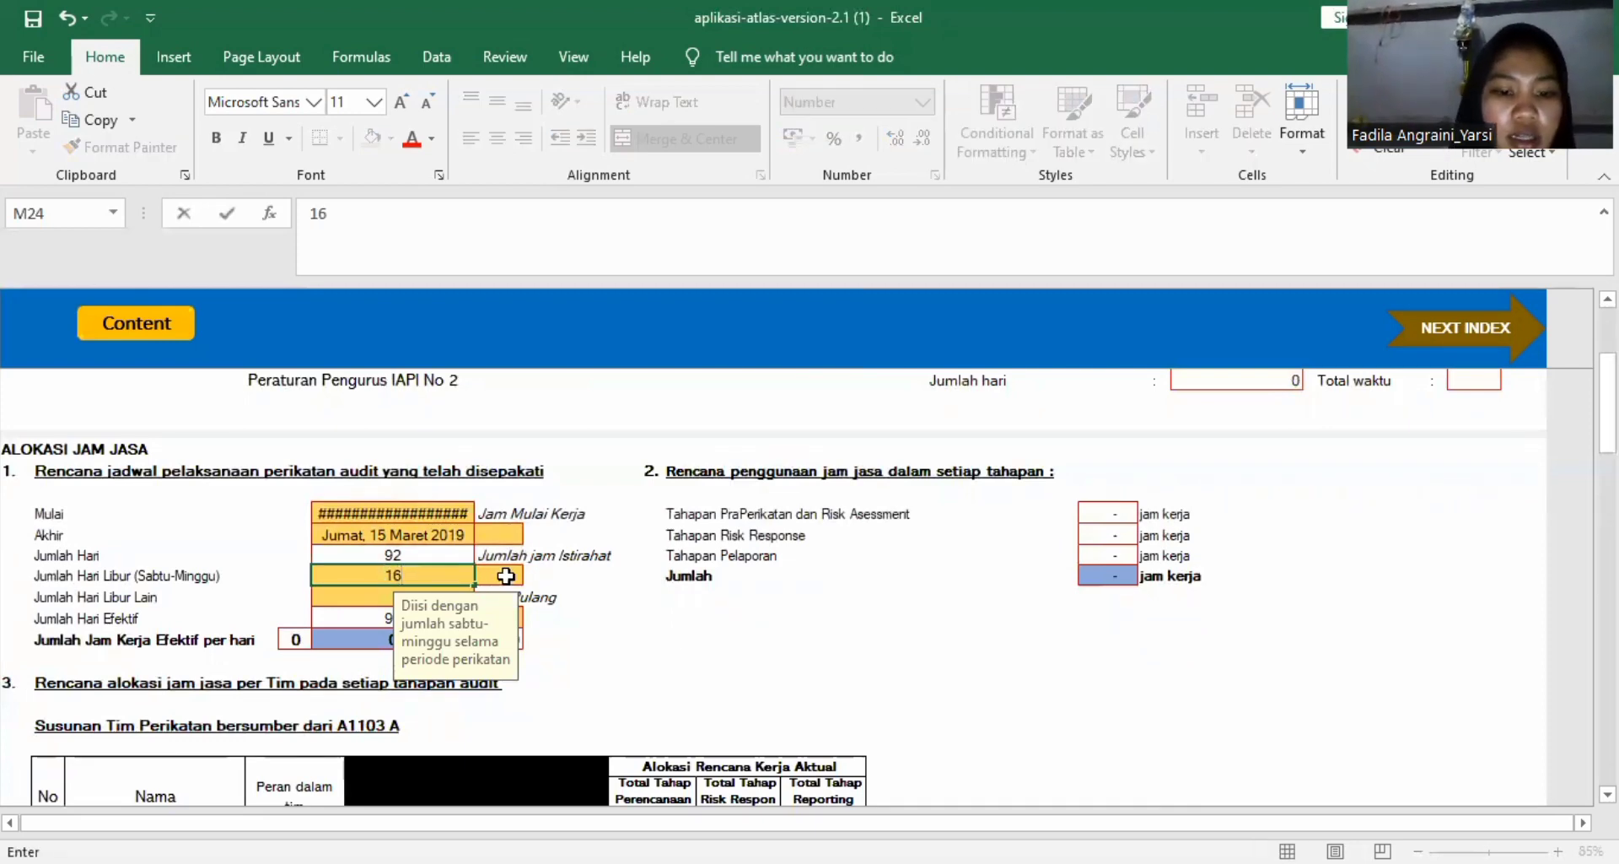
pyautogui.click(371, 595)
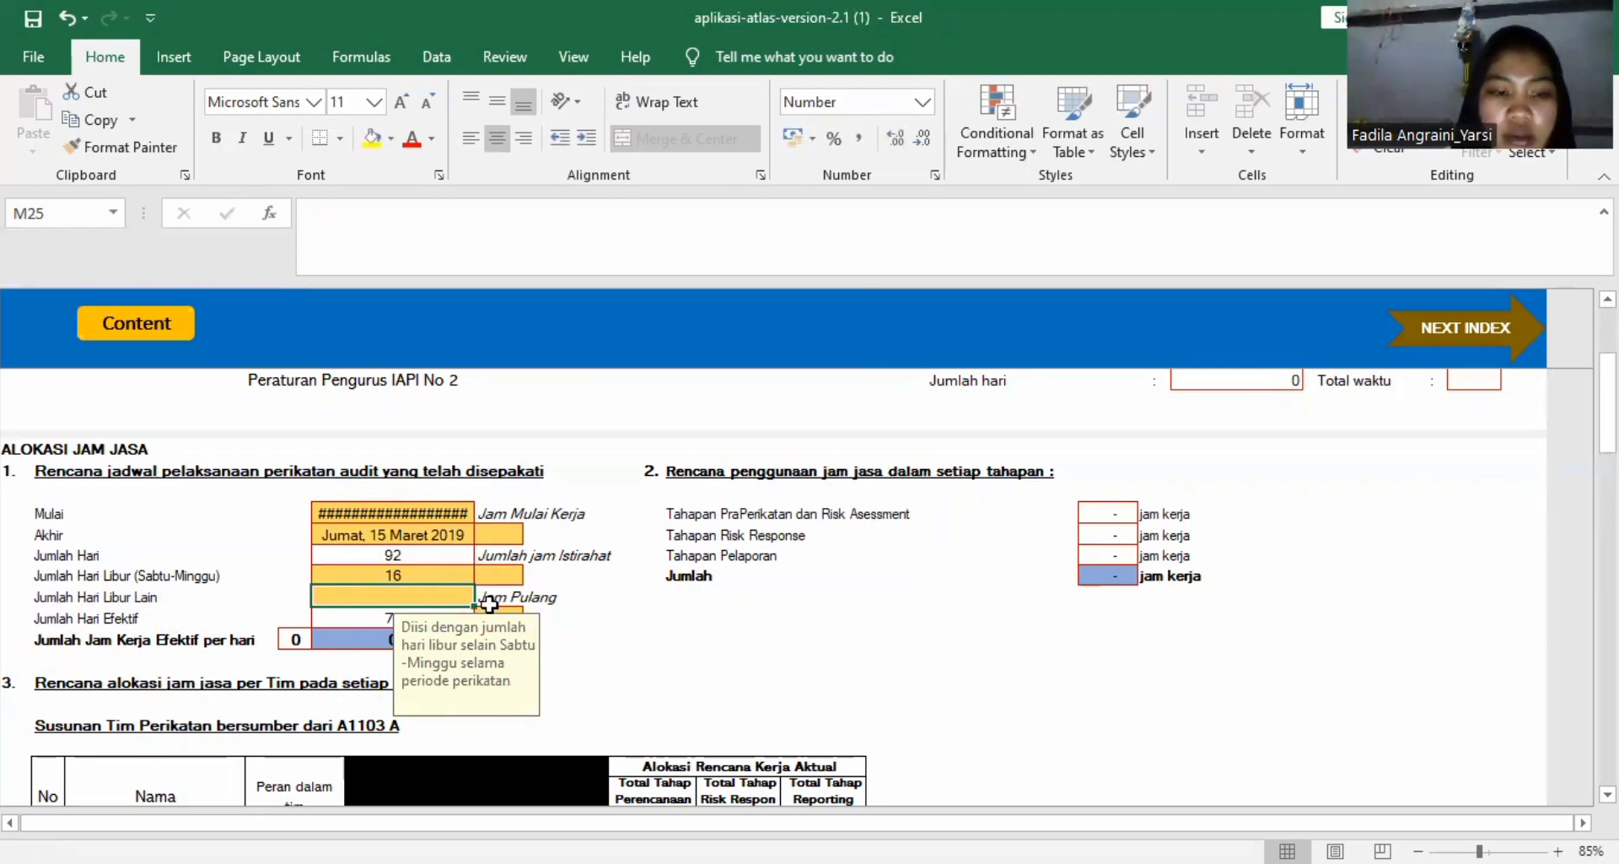
pyautogui.write('0')
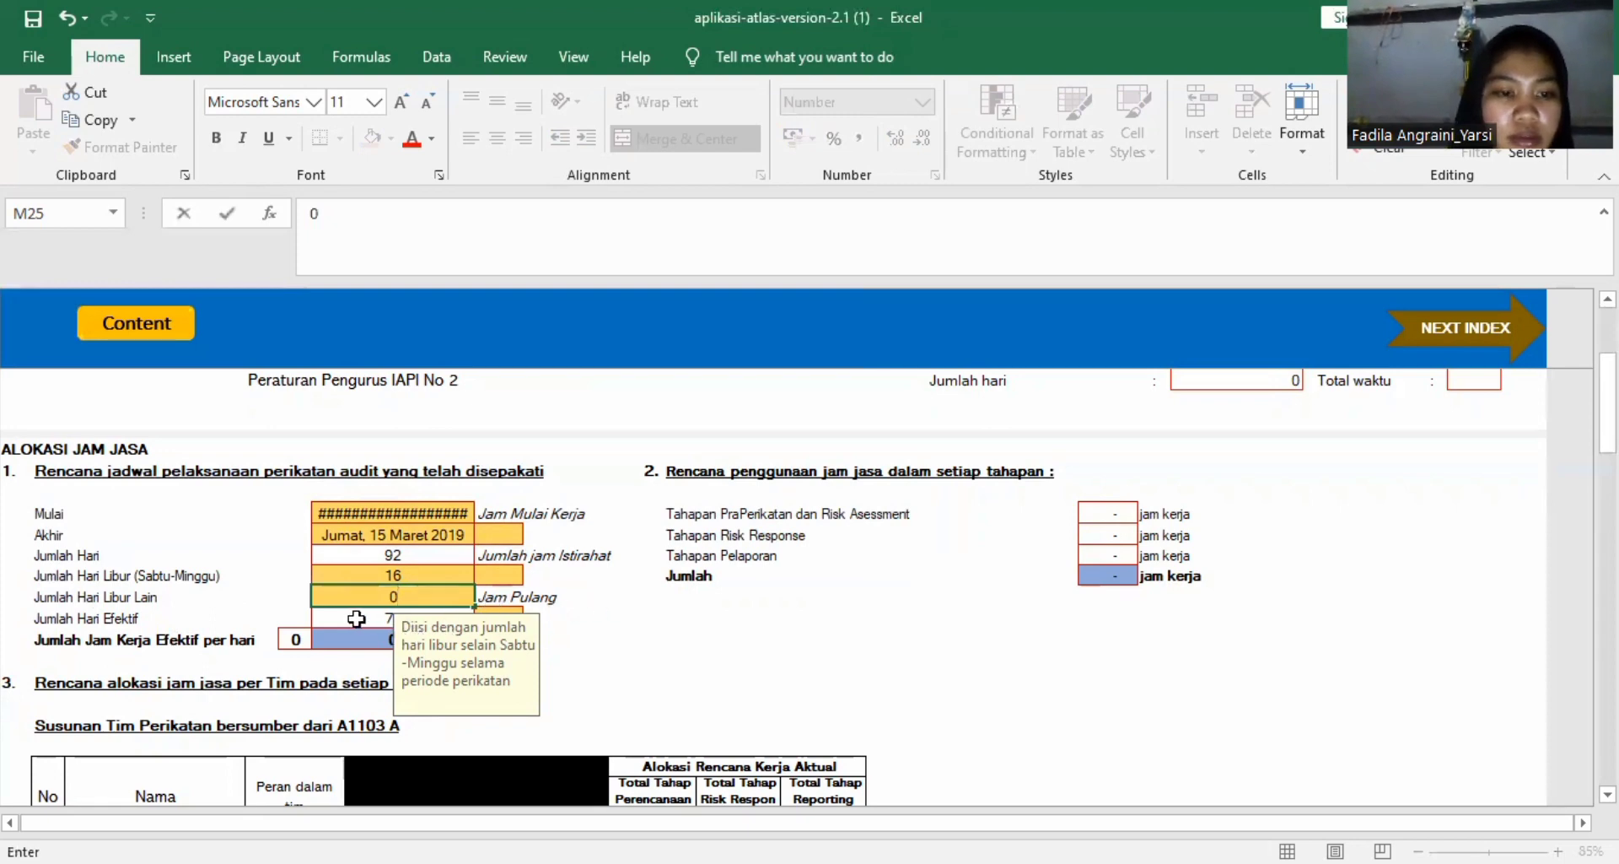
pyautogui.click(297, 616)
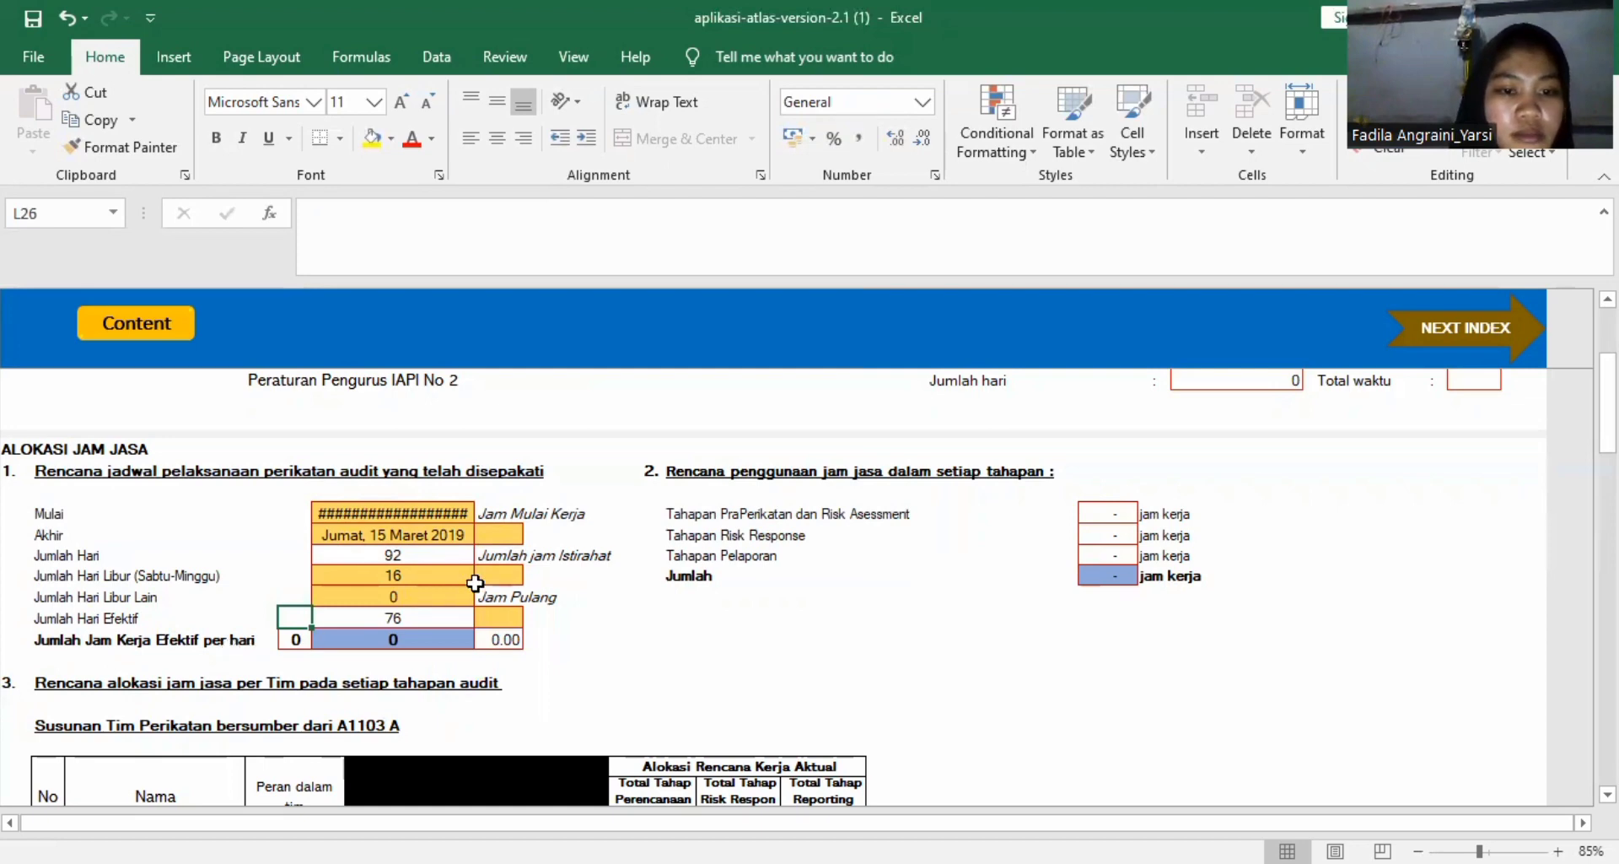
pyautogui.click(486, 539)
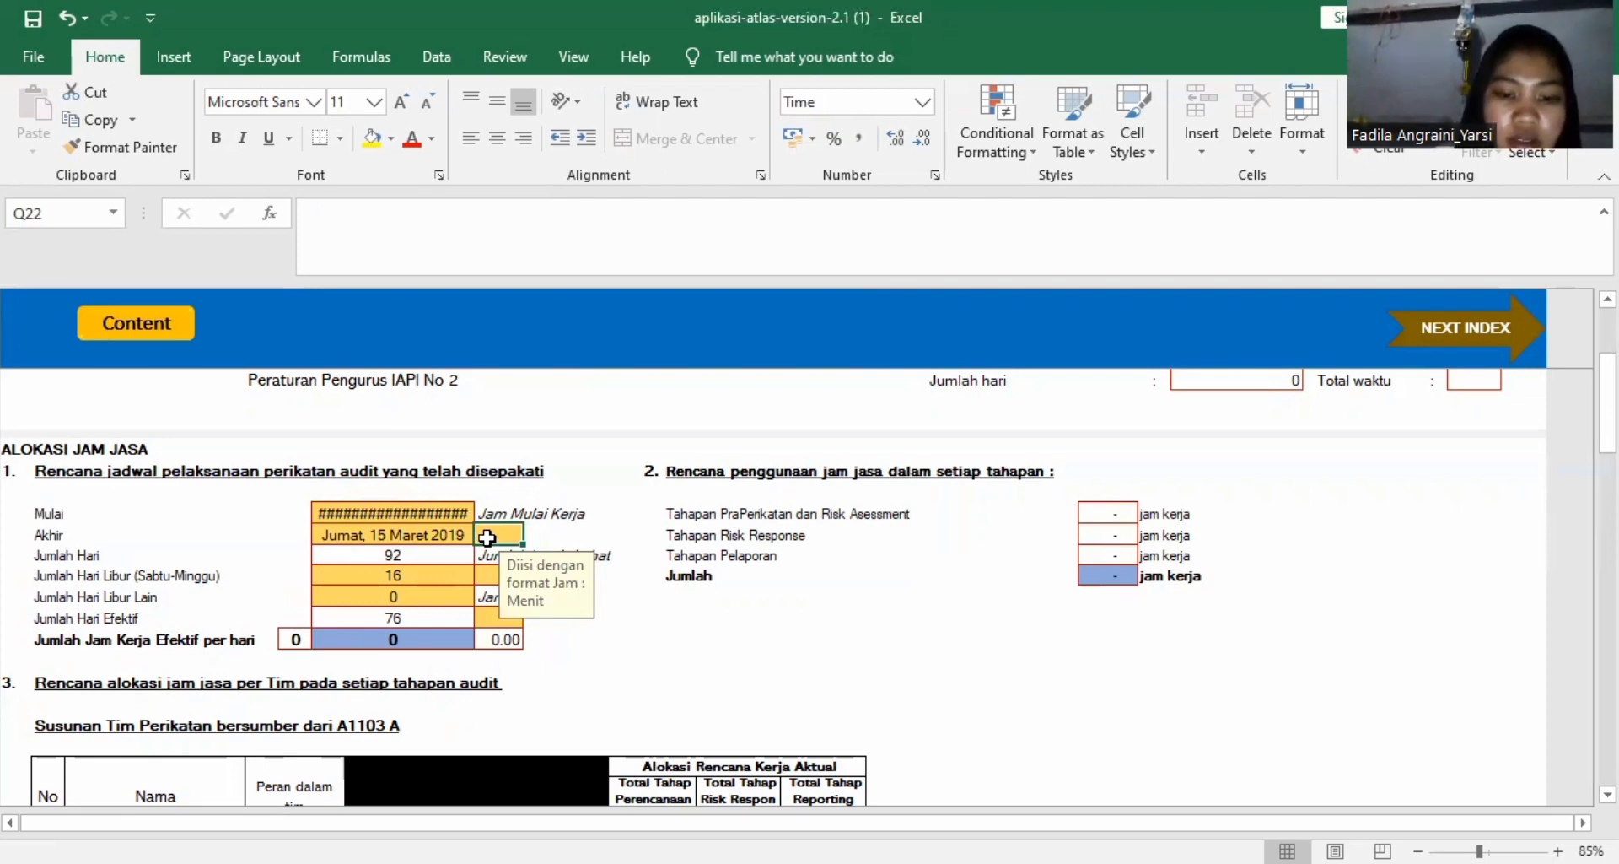
pyautogui.write('800')
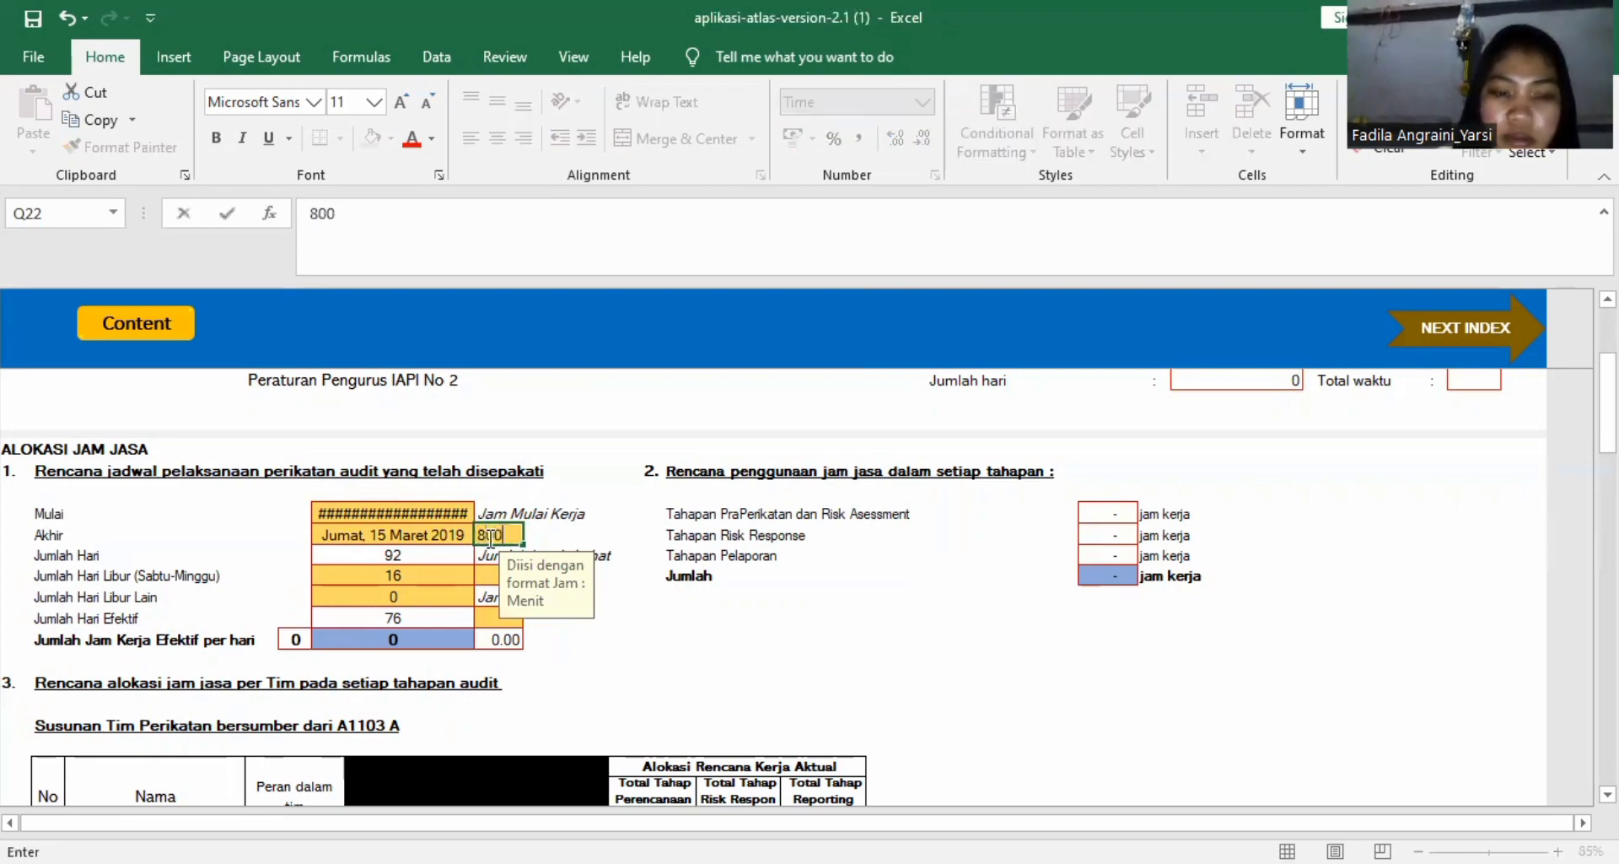
pyautogui.press('Return')
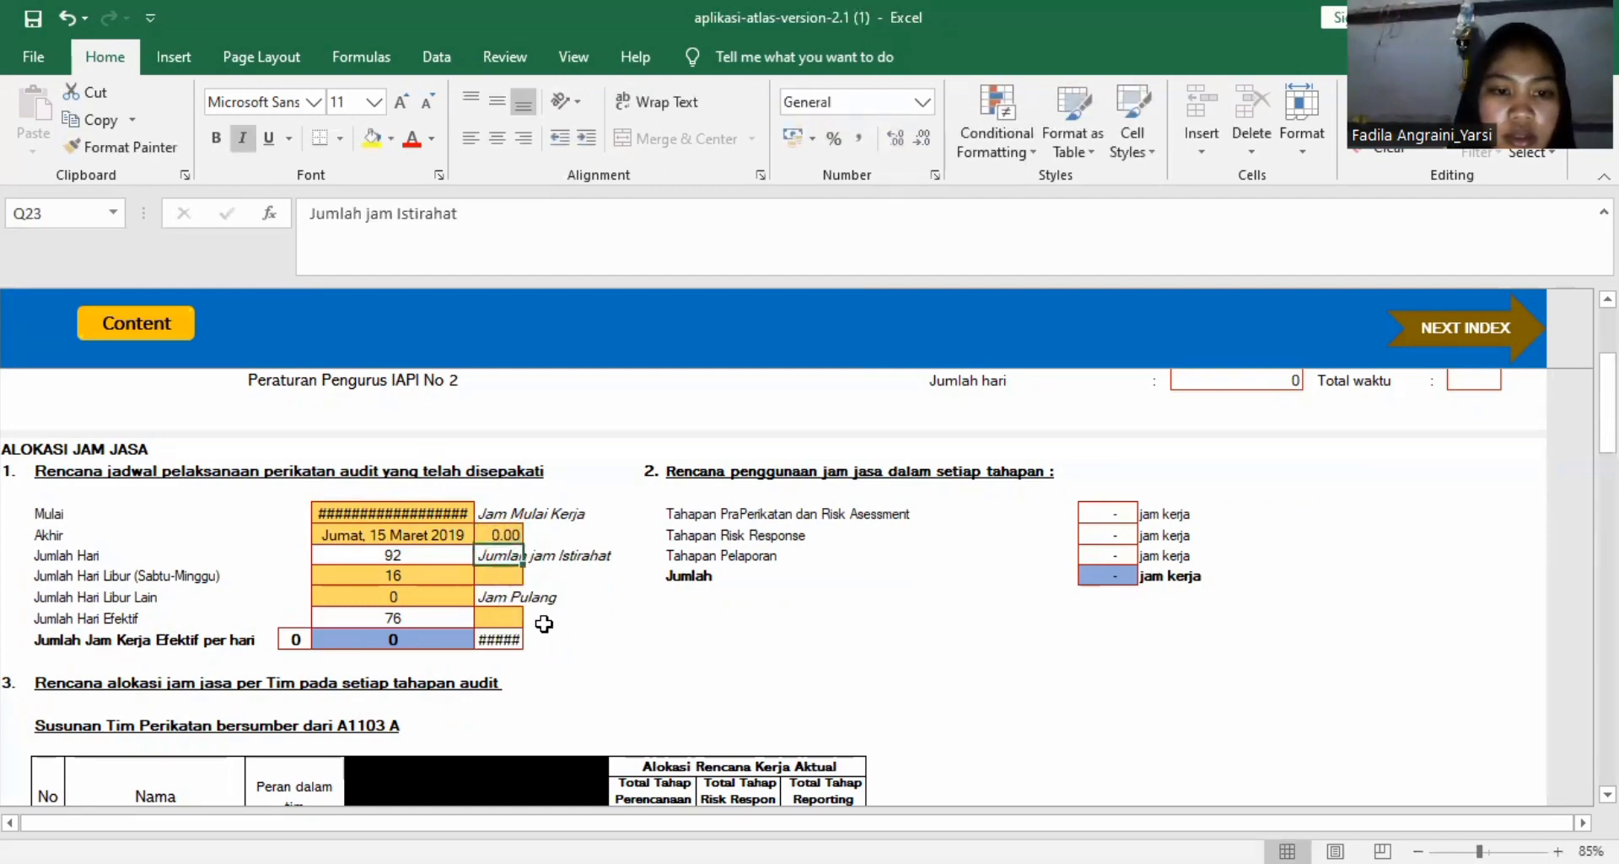
pyautogui.click(497, 535)
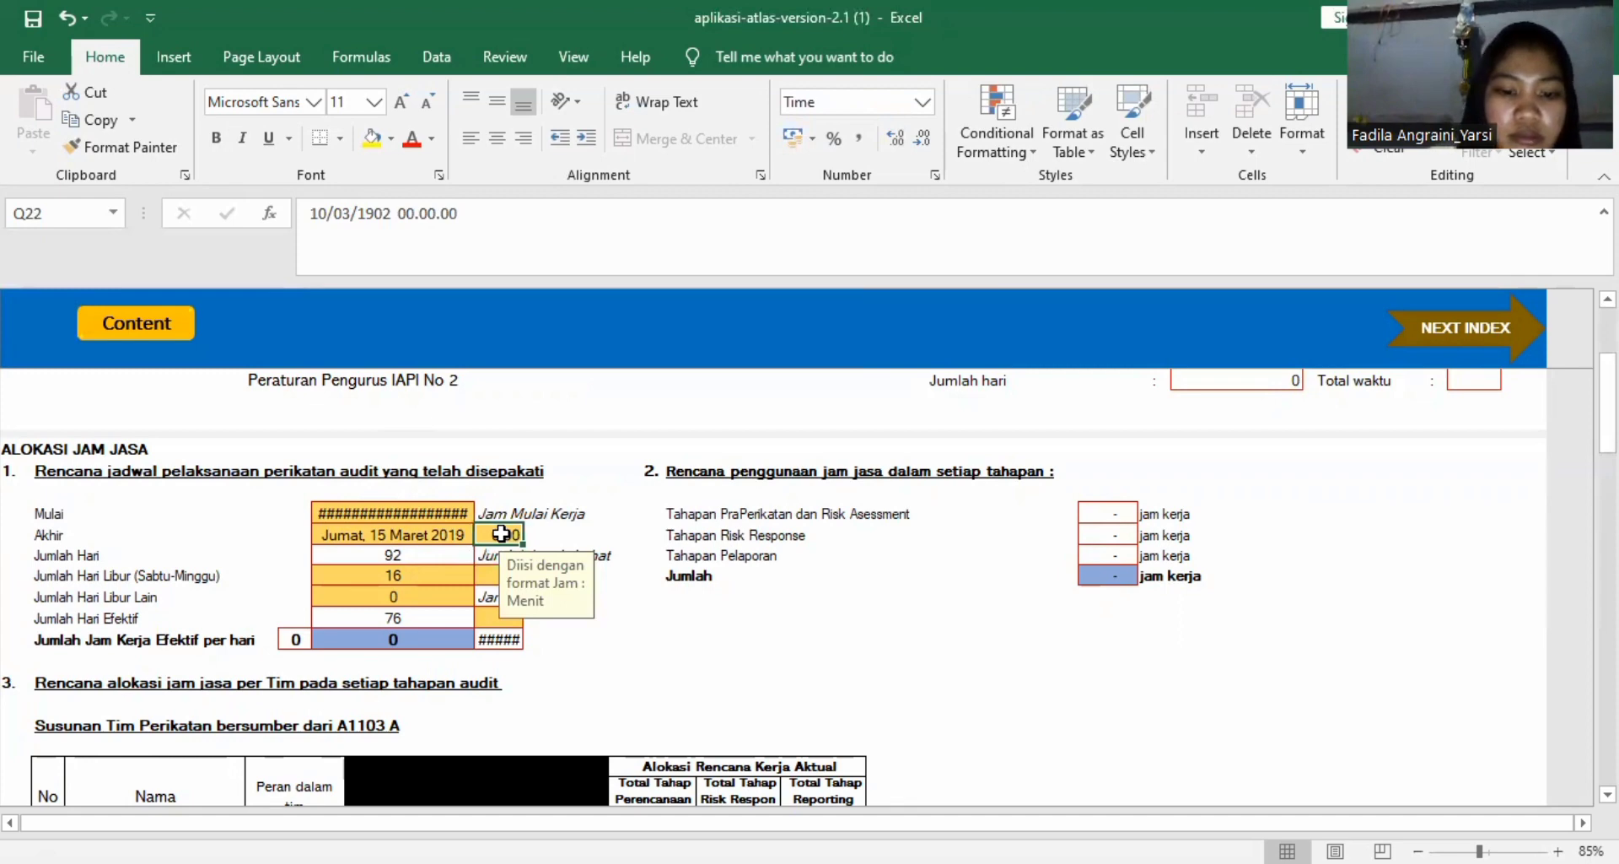
pyautogui.press('BackSpace')
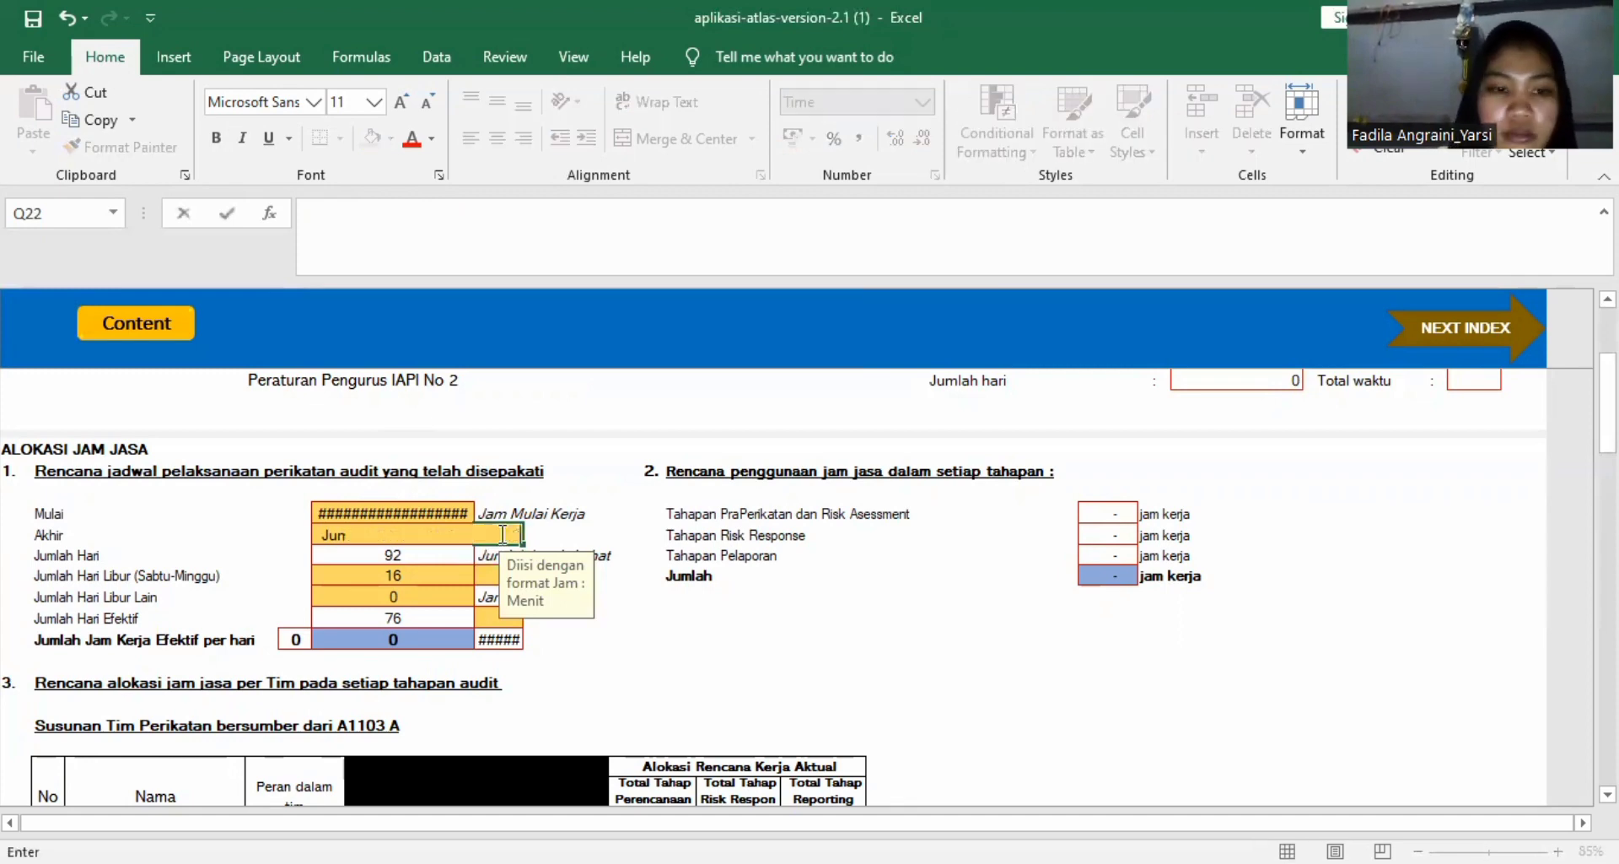
pyautogui.click(646, 599)
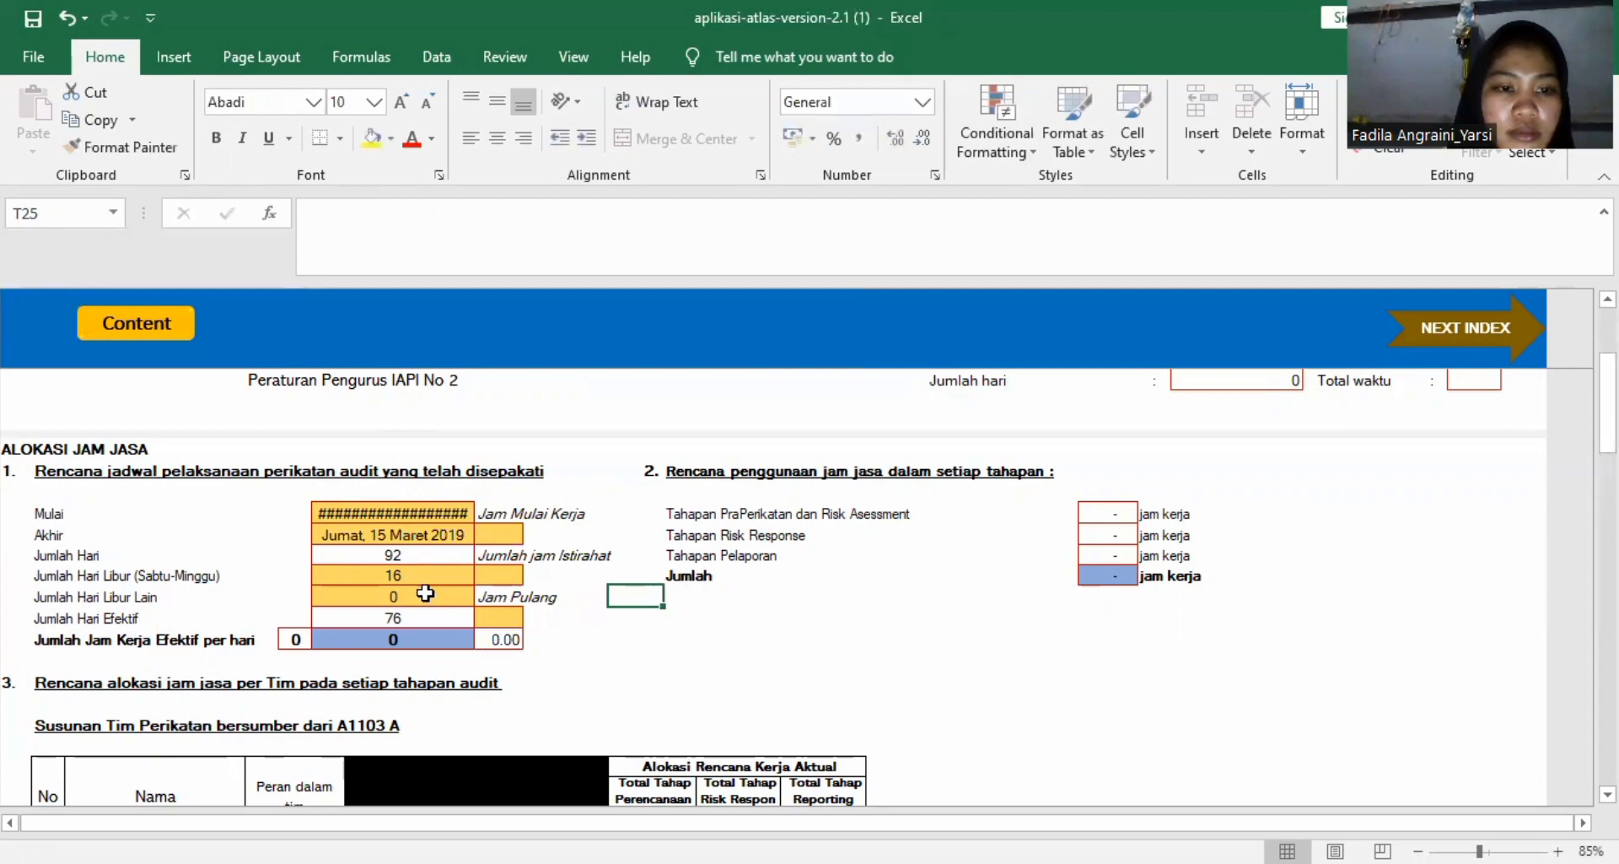
# Enter 8.00 as the Jam Mulai Kerja and 1.00 as the Jumlah jam Istirahat of the engagement schedule.
pyautogui.click(495, 529)
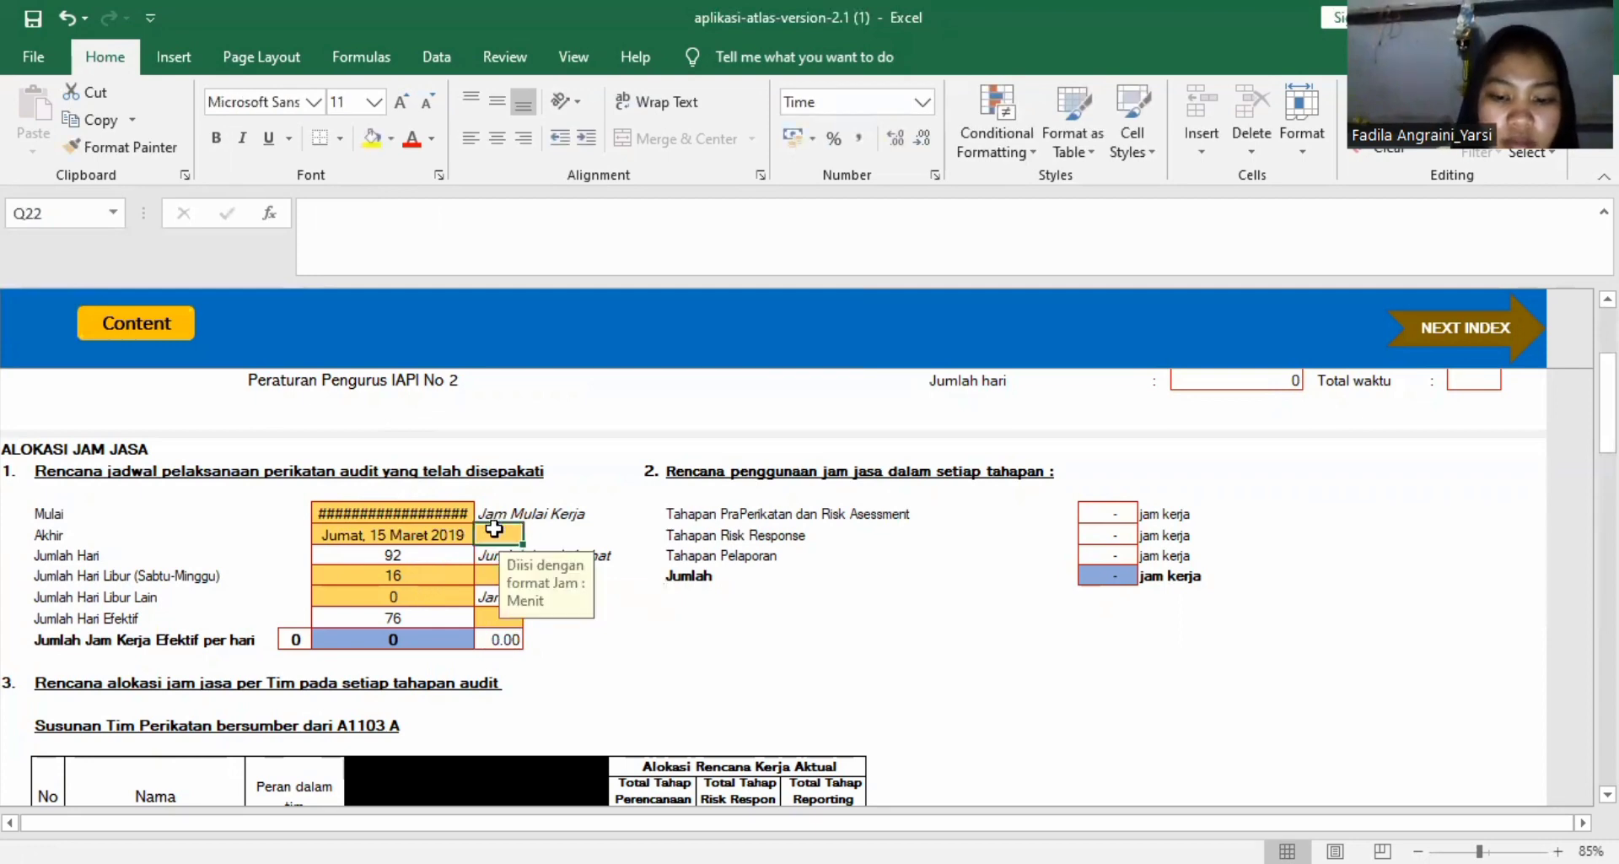
pyautogui.write('8.00')
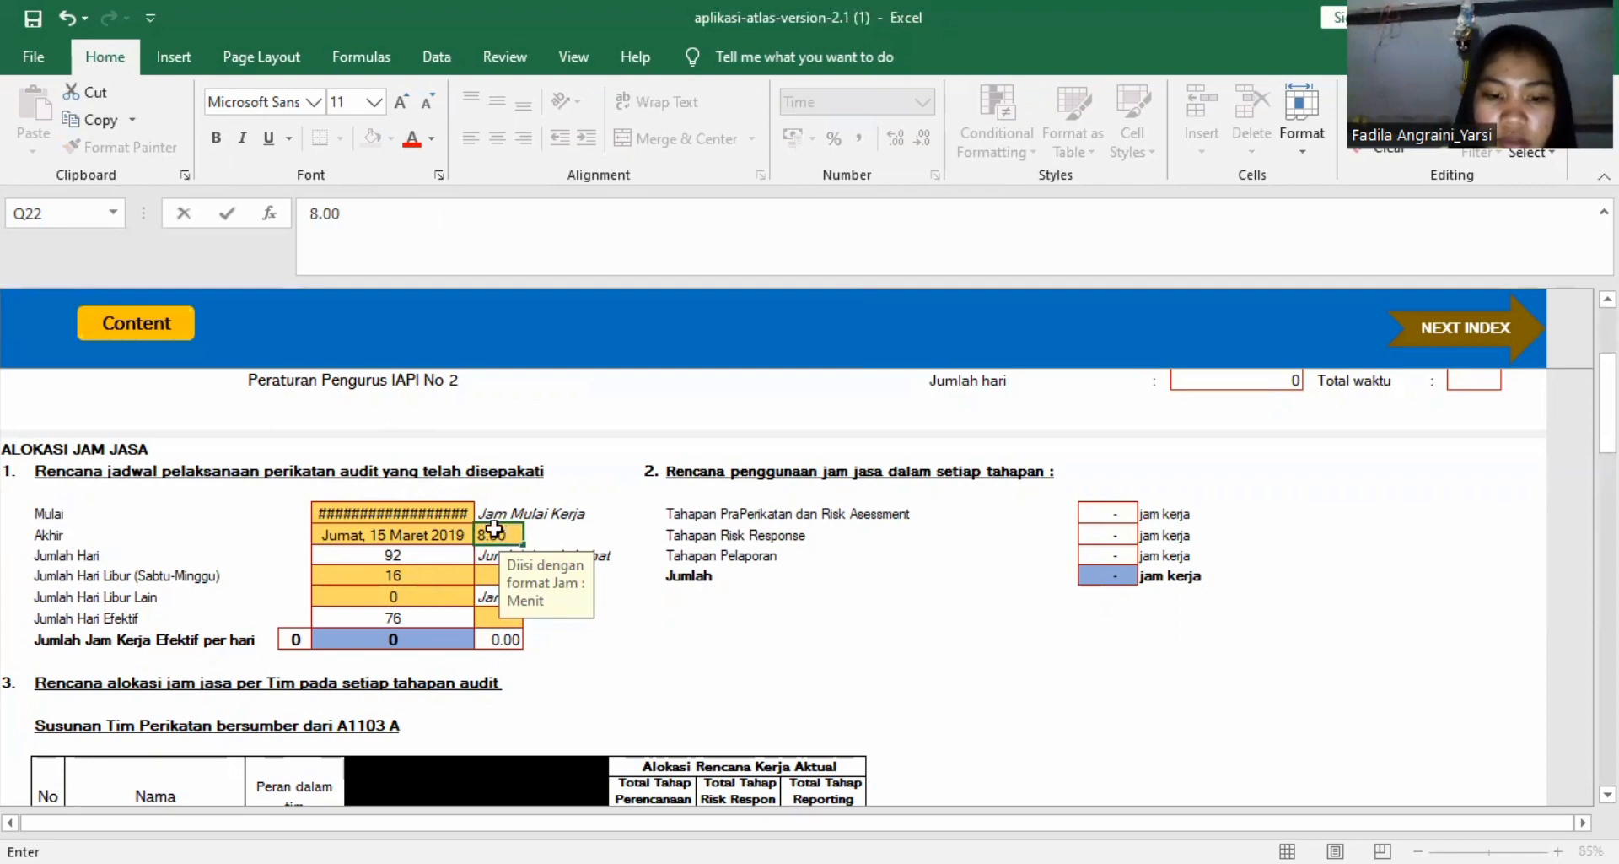
pyautogui.press('Return')
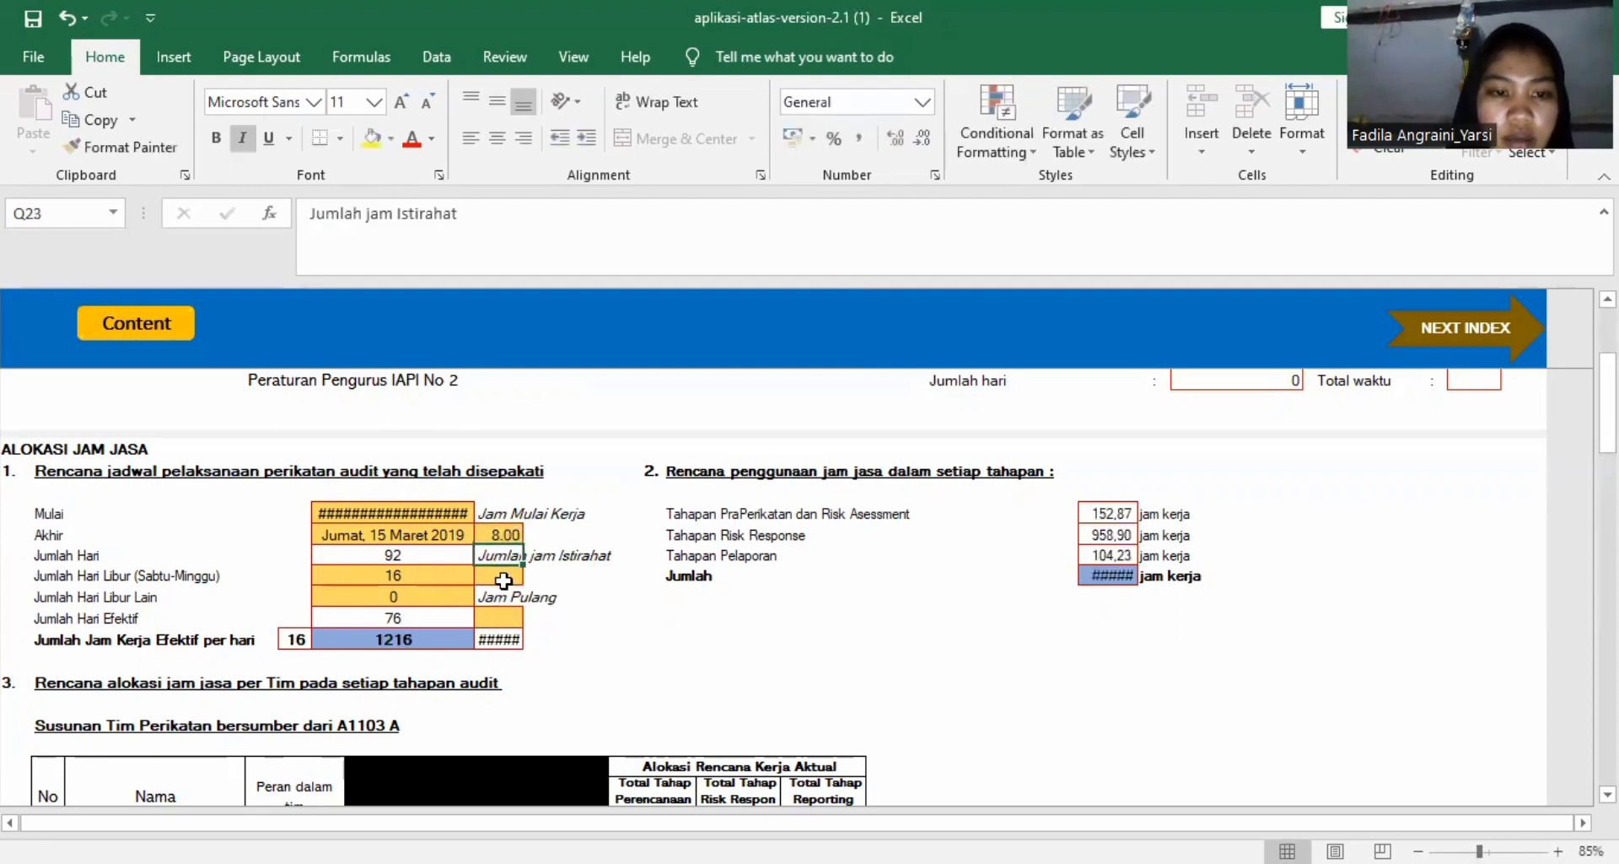
pyautogui.click(503, 580)
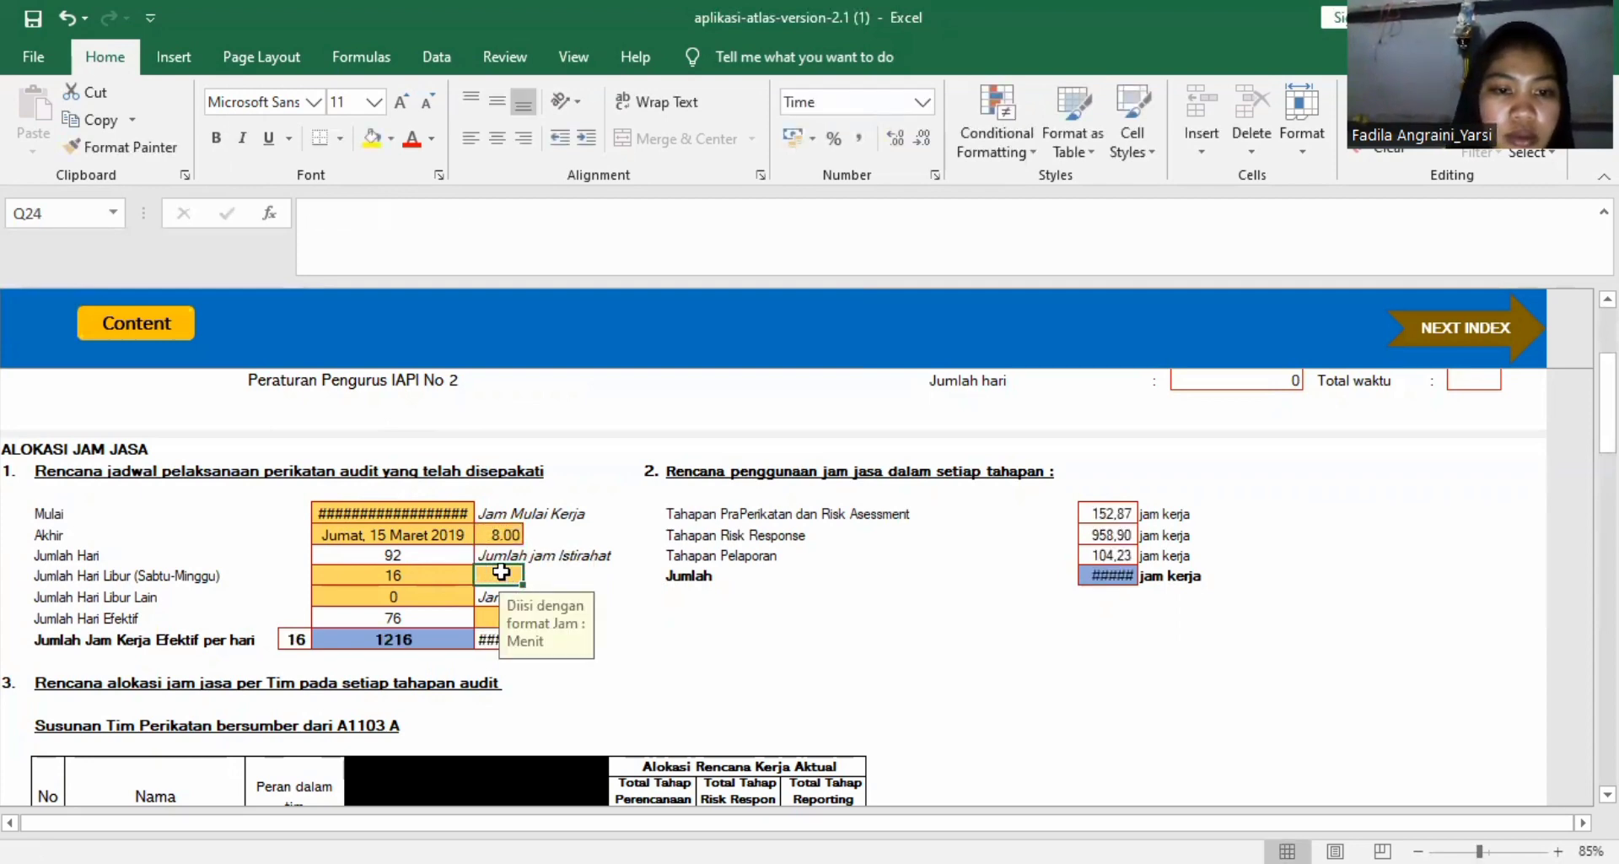
pyautogui.write('1')
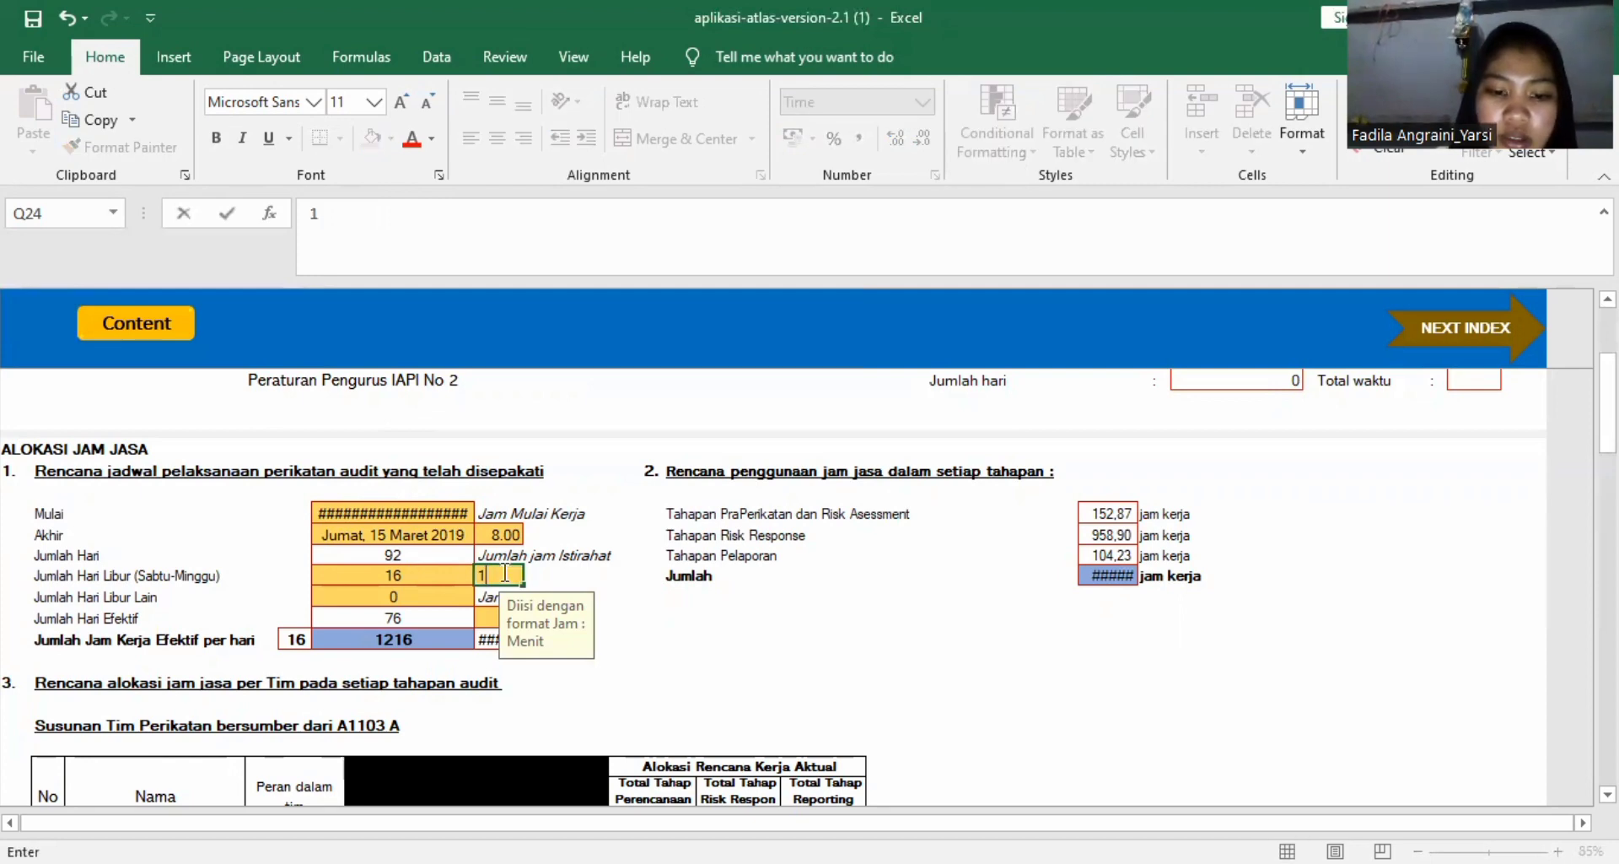
pyautogui.write('.00')
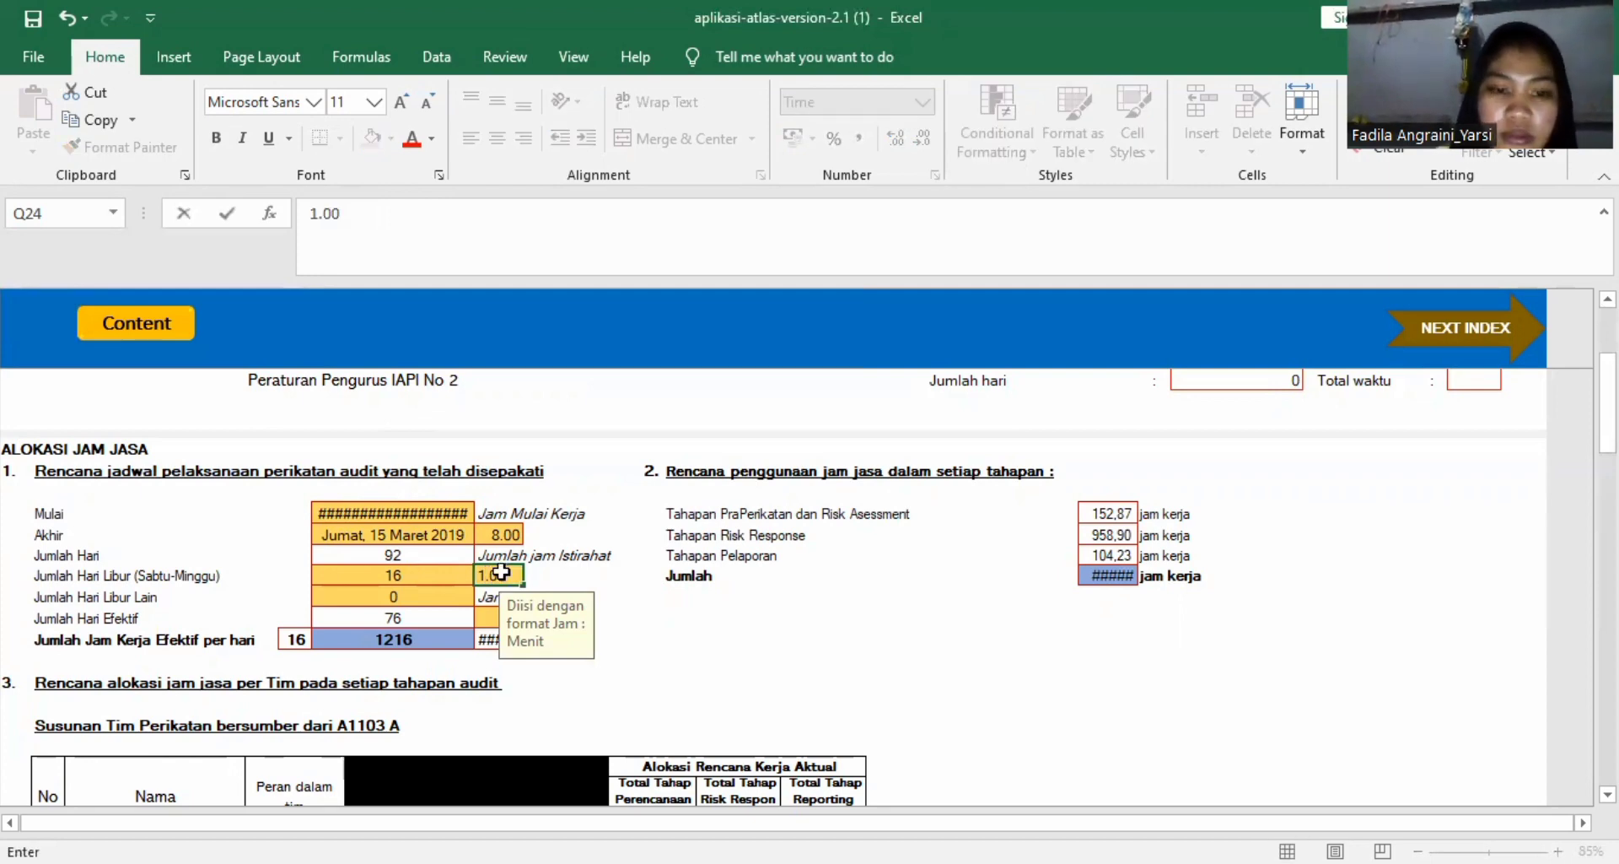
pyautogui.press('Return')
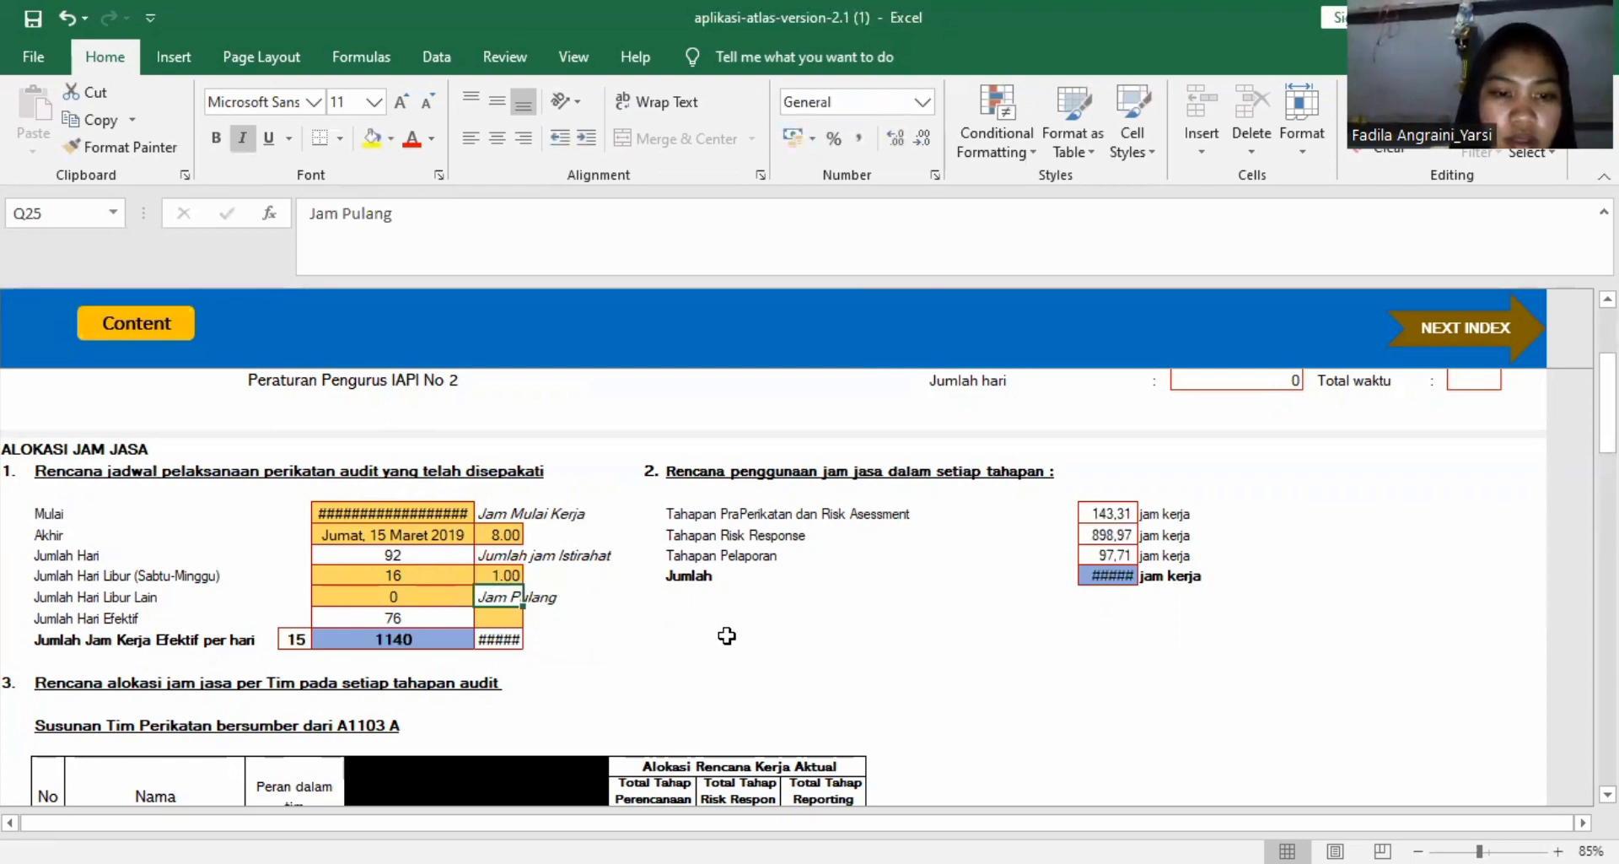
# Enter 16.30 as the Jam Pulang of the engagement schedule.
pyautogui.press('Return')
pyautogui.write('16')
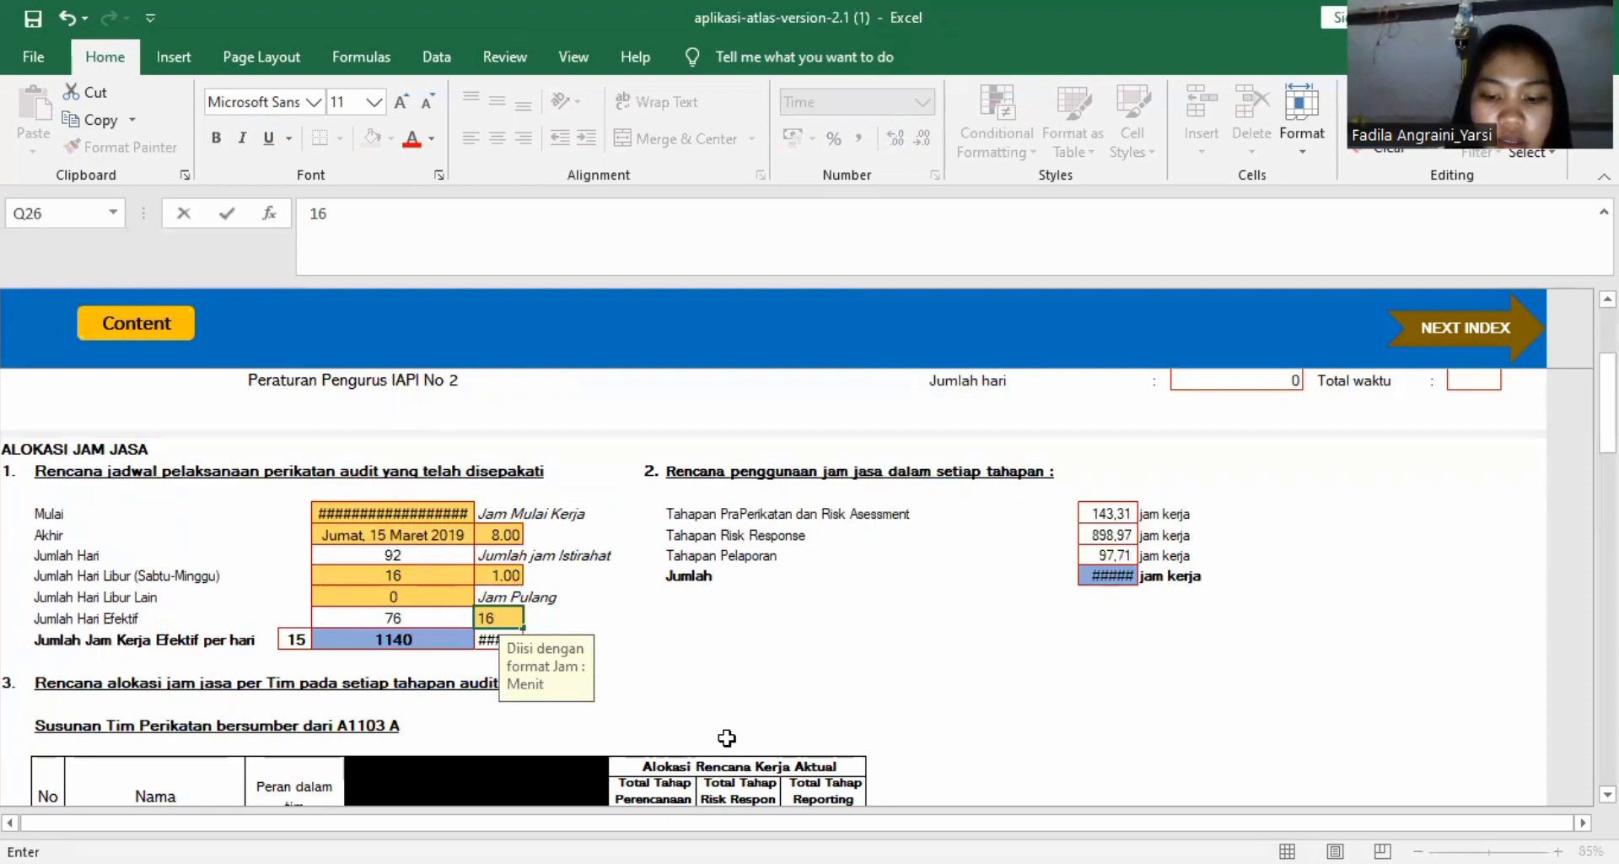
pyautogui.write('.30')
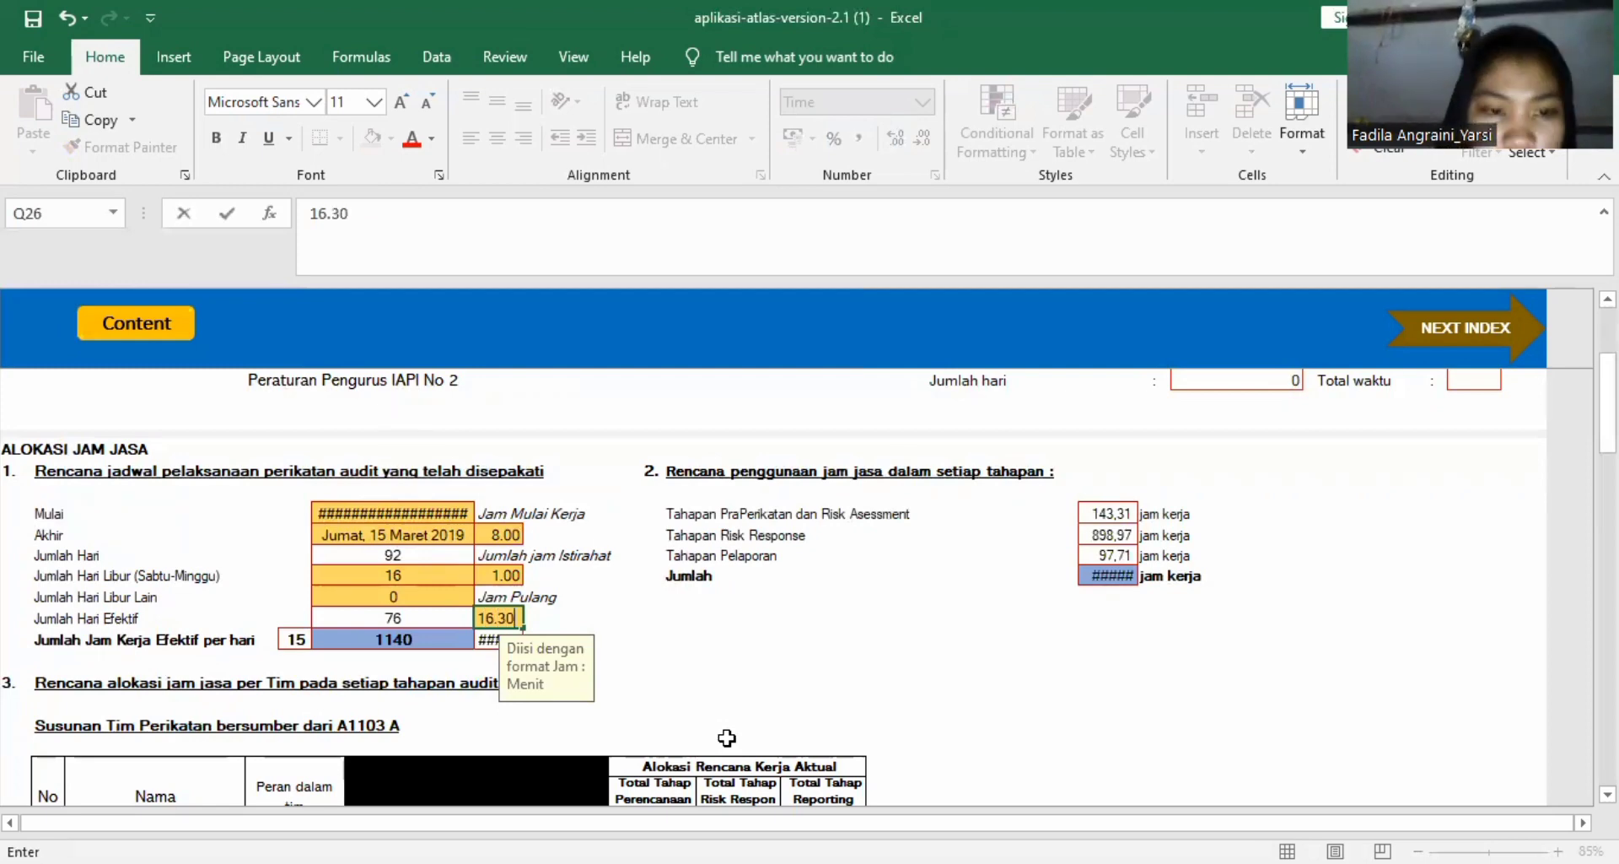
pyautogui.press('Return')
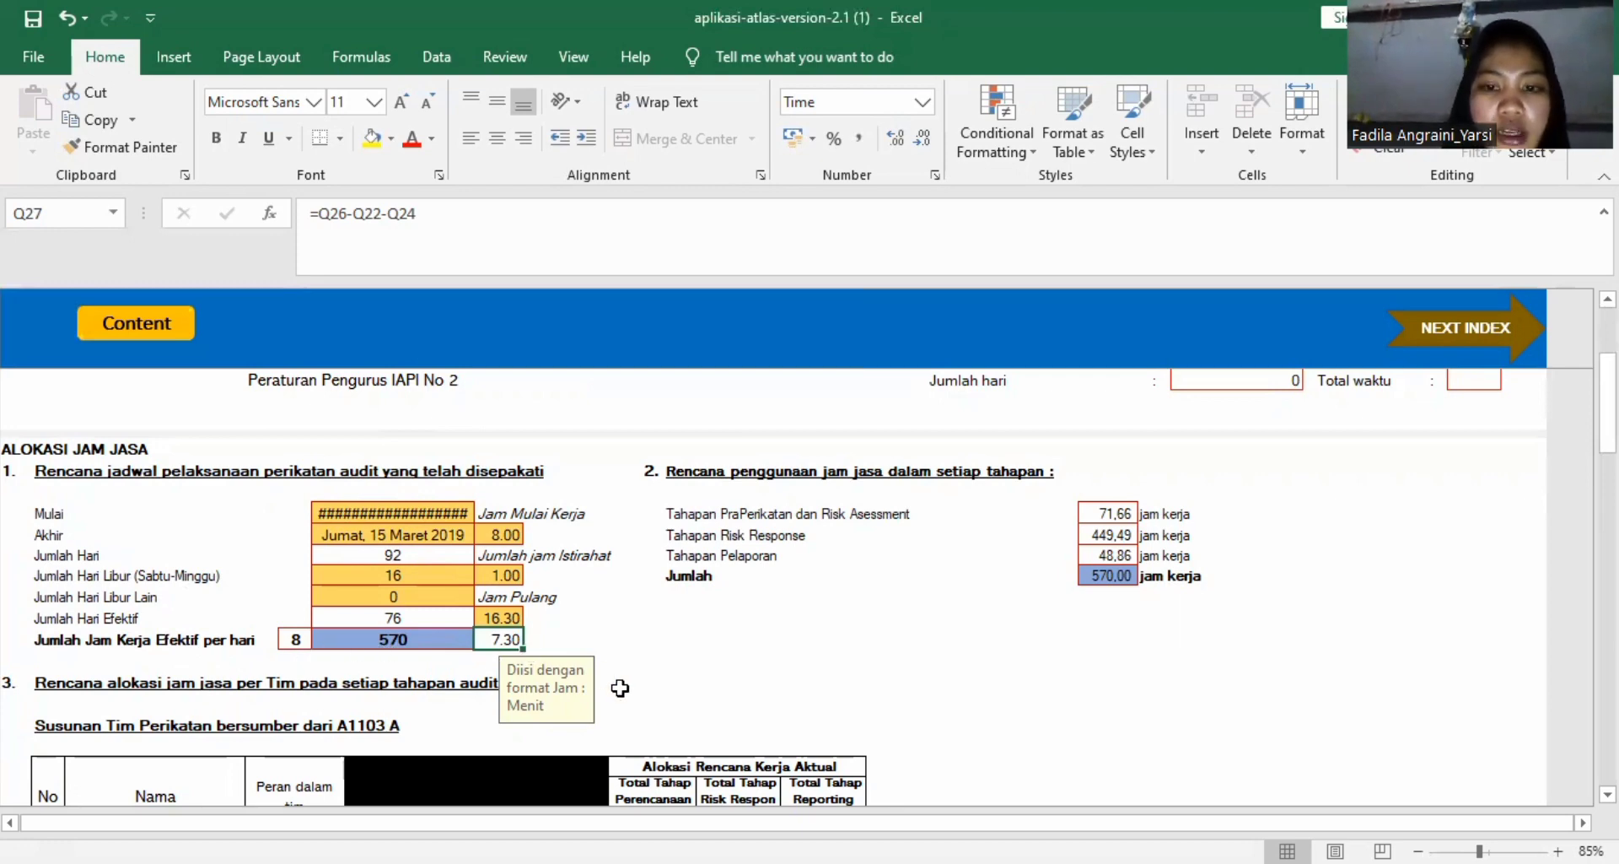
# Examine the section 3 table of service hours per team member together with the schedule figures above it.
pyautogui.scroll(-3, 620, 688)
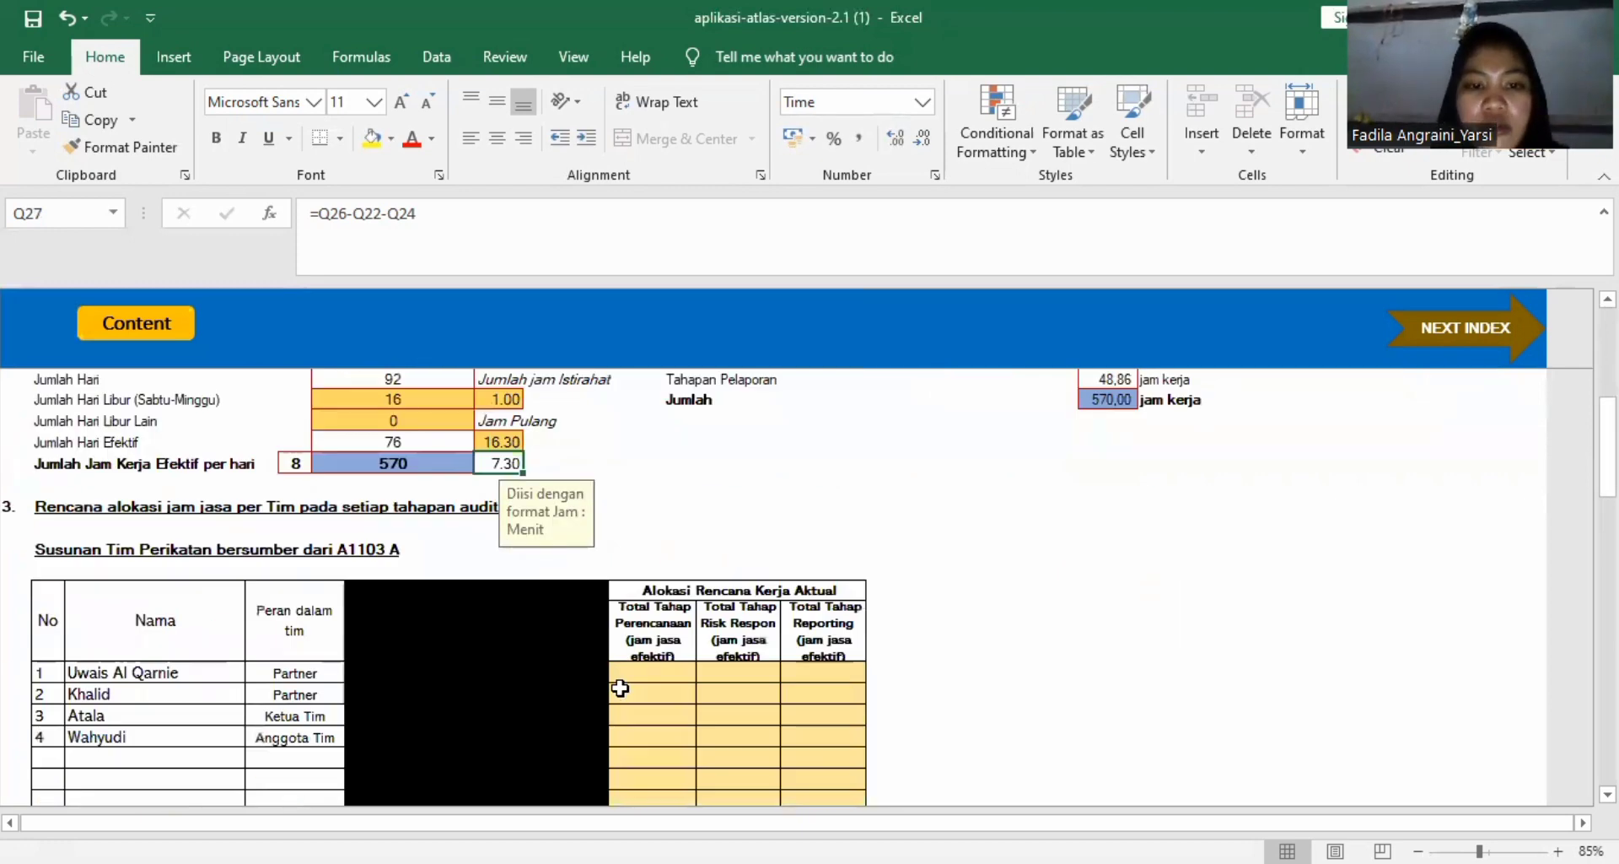
pyautogui.scroll(6, 620, 689)
pyautogui.scroll(-5, 620, 688)
pyautogui.scroll(1, 620, 688)
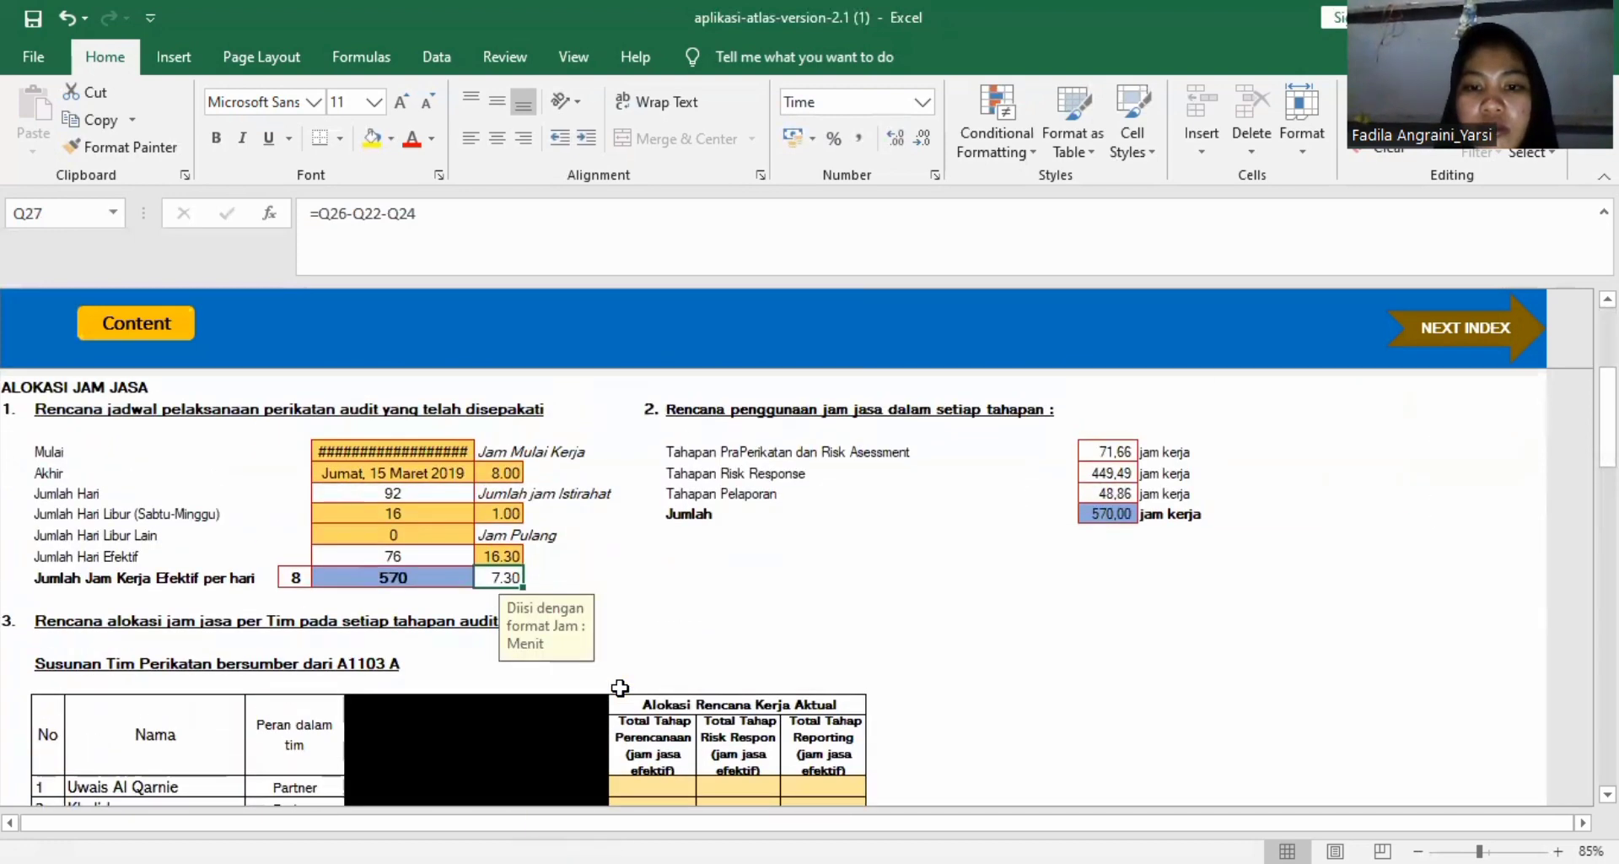
pyautogui.scroll(-6, 459, 524)
pyautogui.click(426, 481)
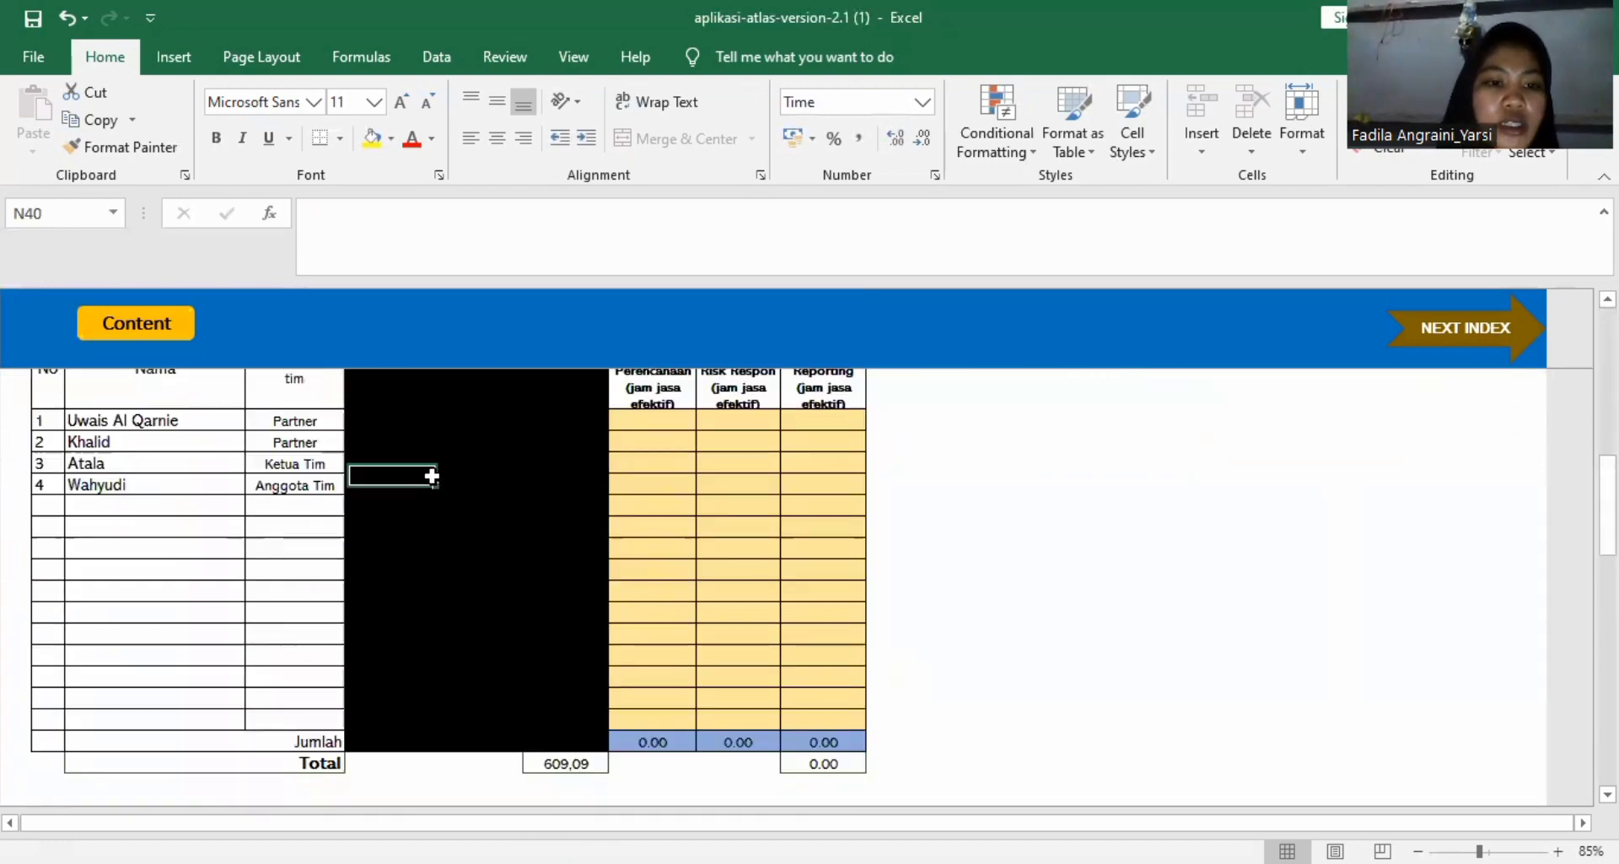
pyautogui.scroll(9, 530, 461)
pyautogui.scroll(-5, 441, 534)
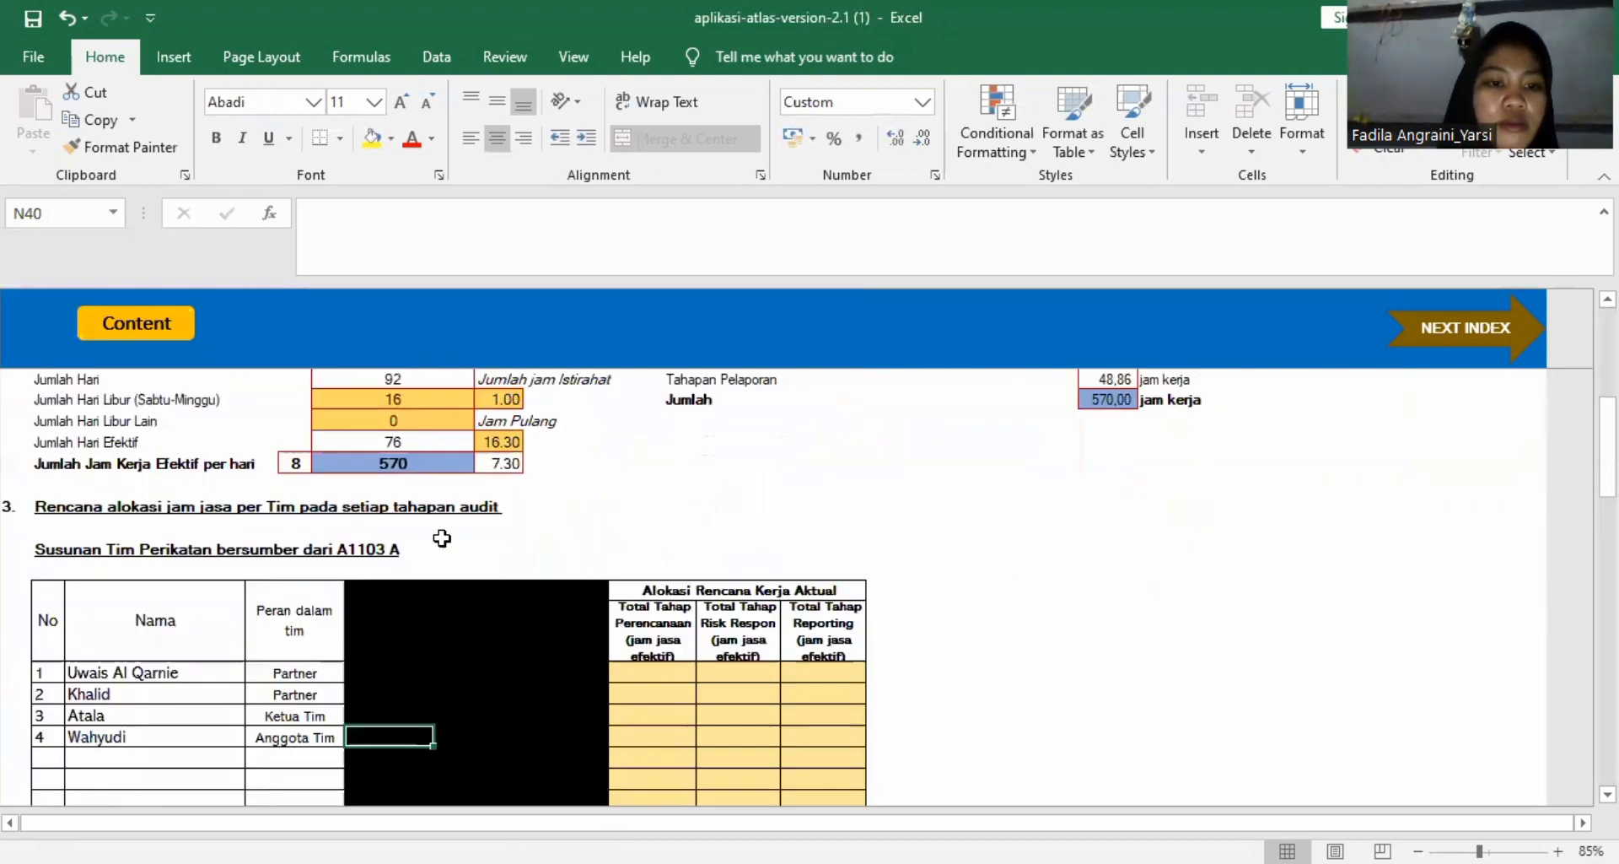
# Remove the black fill from the Alokasi Rencana Kerja Otomatis header and team rows in the section 3 table using No Fill.
pyautogui.moveTo(382, 595); pyautogui.dragTo(506, 763)
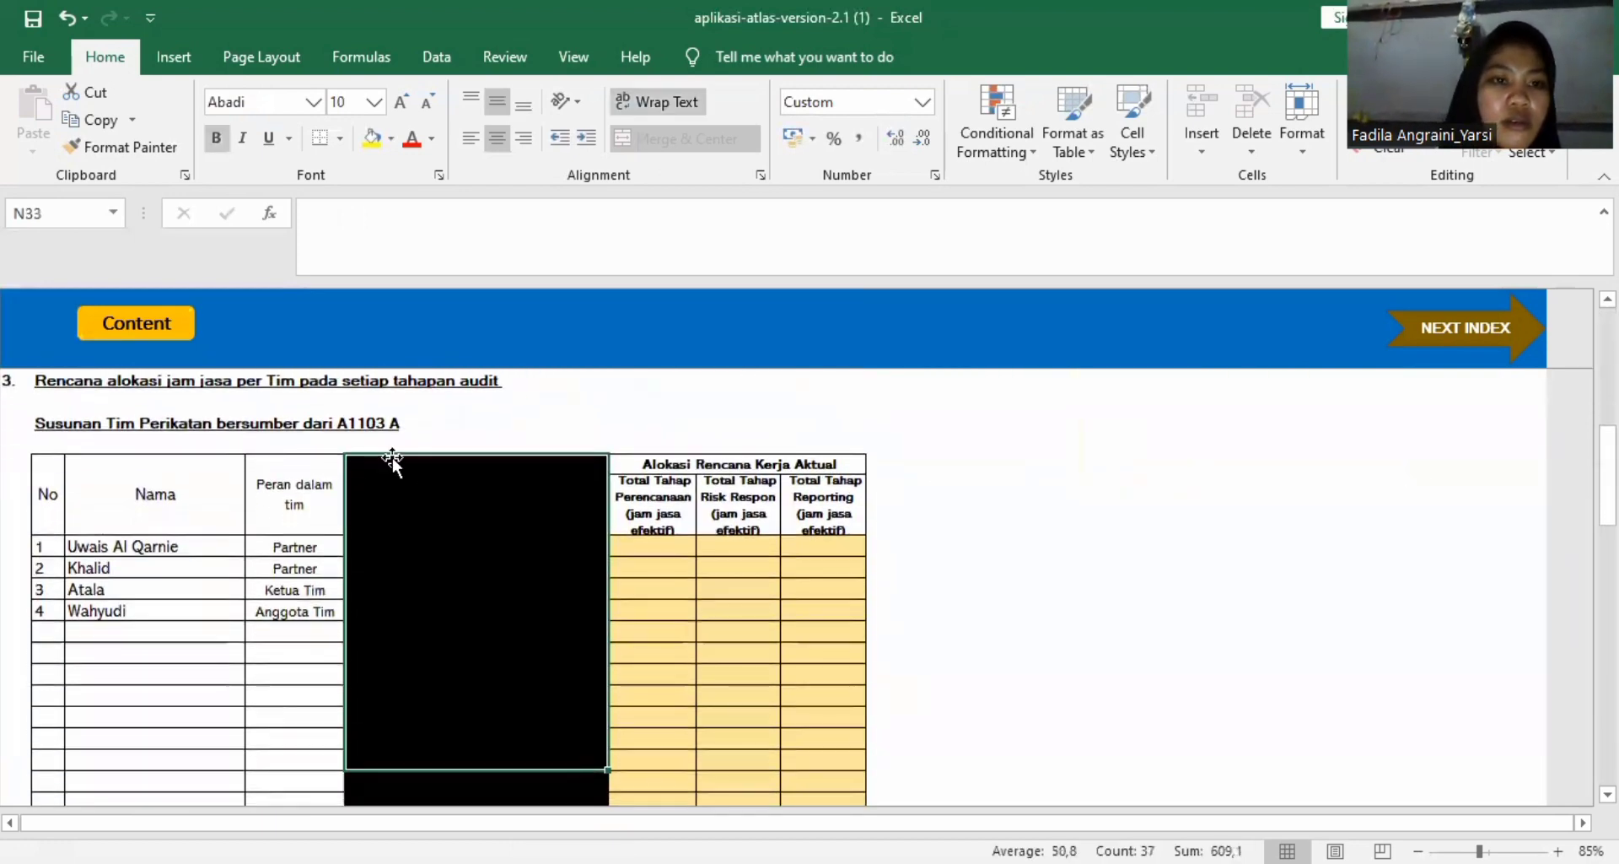
pyautogui.click(388, 139)
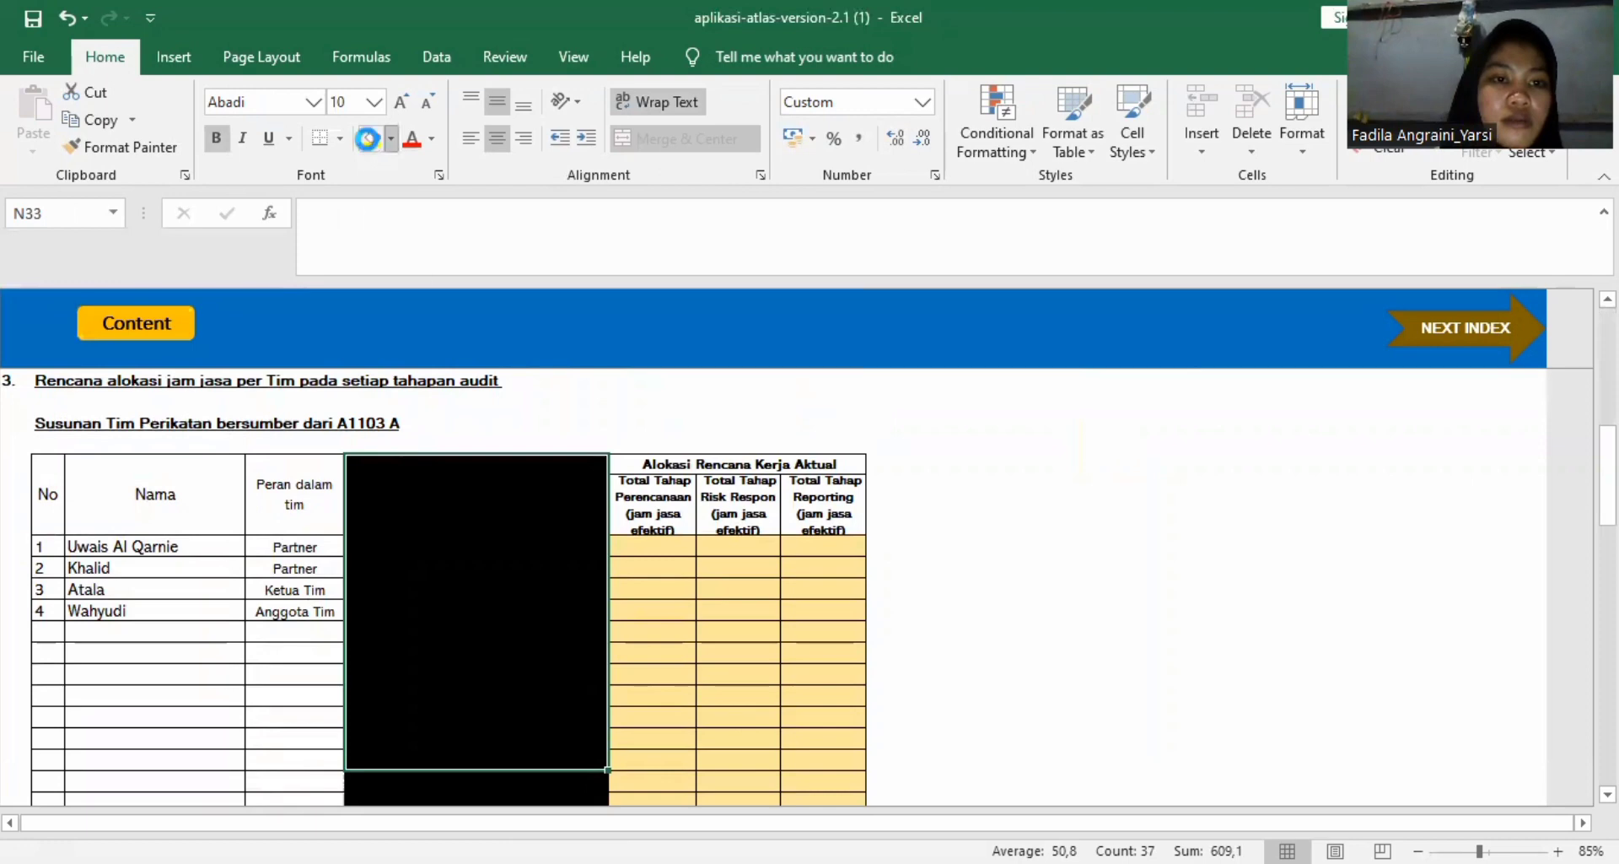
pyautogui.click(432, 140)
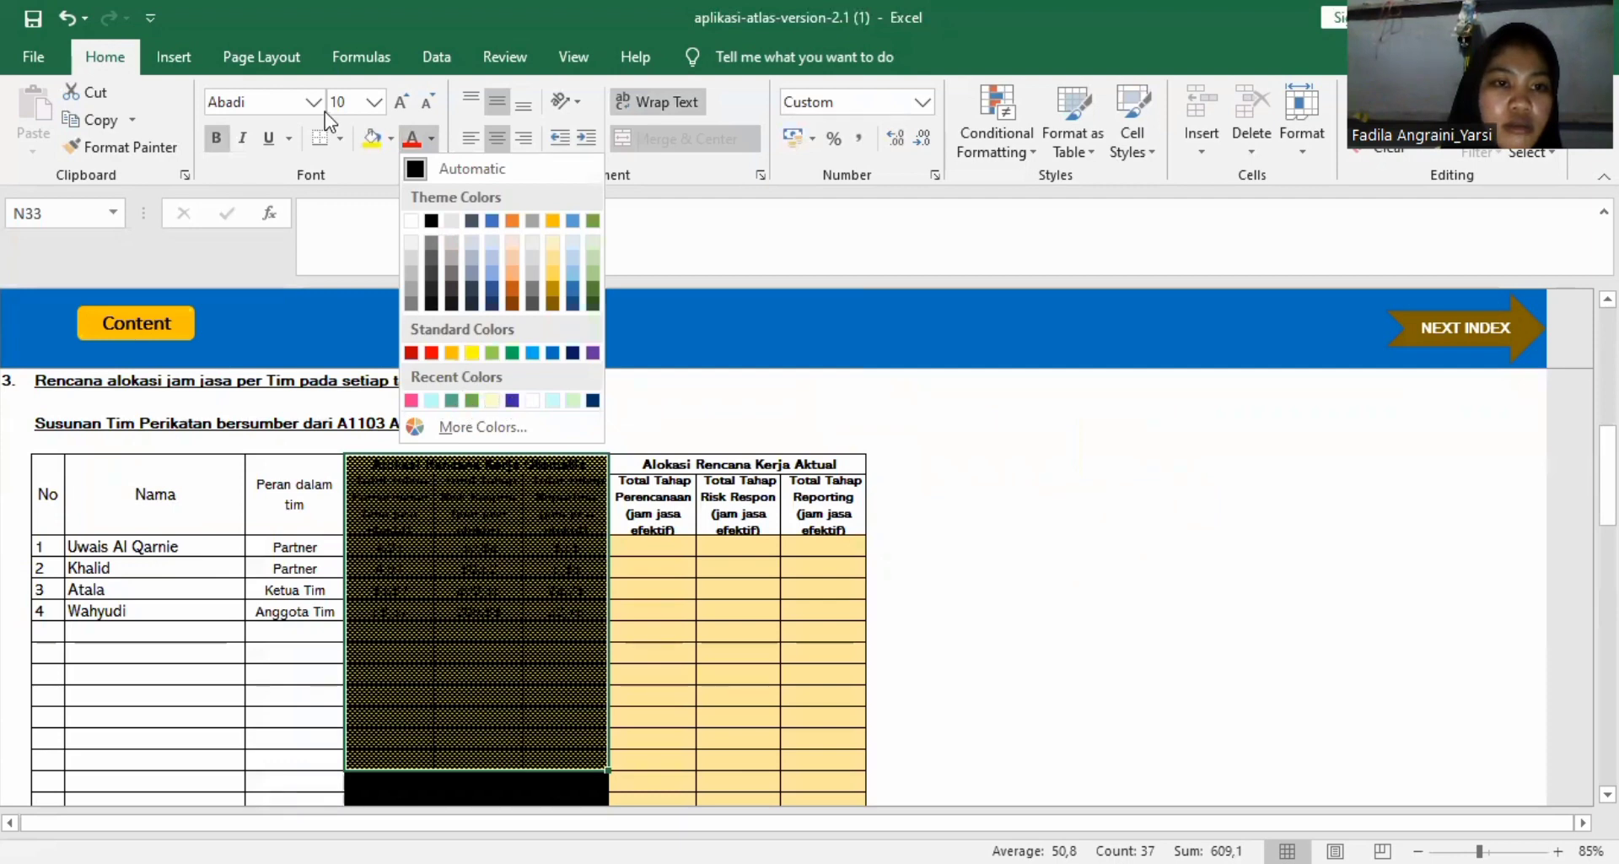
pyautogui.click(381, 144)
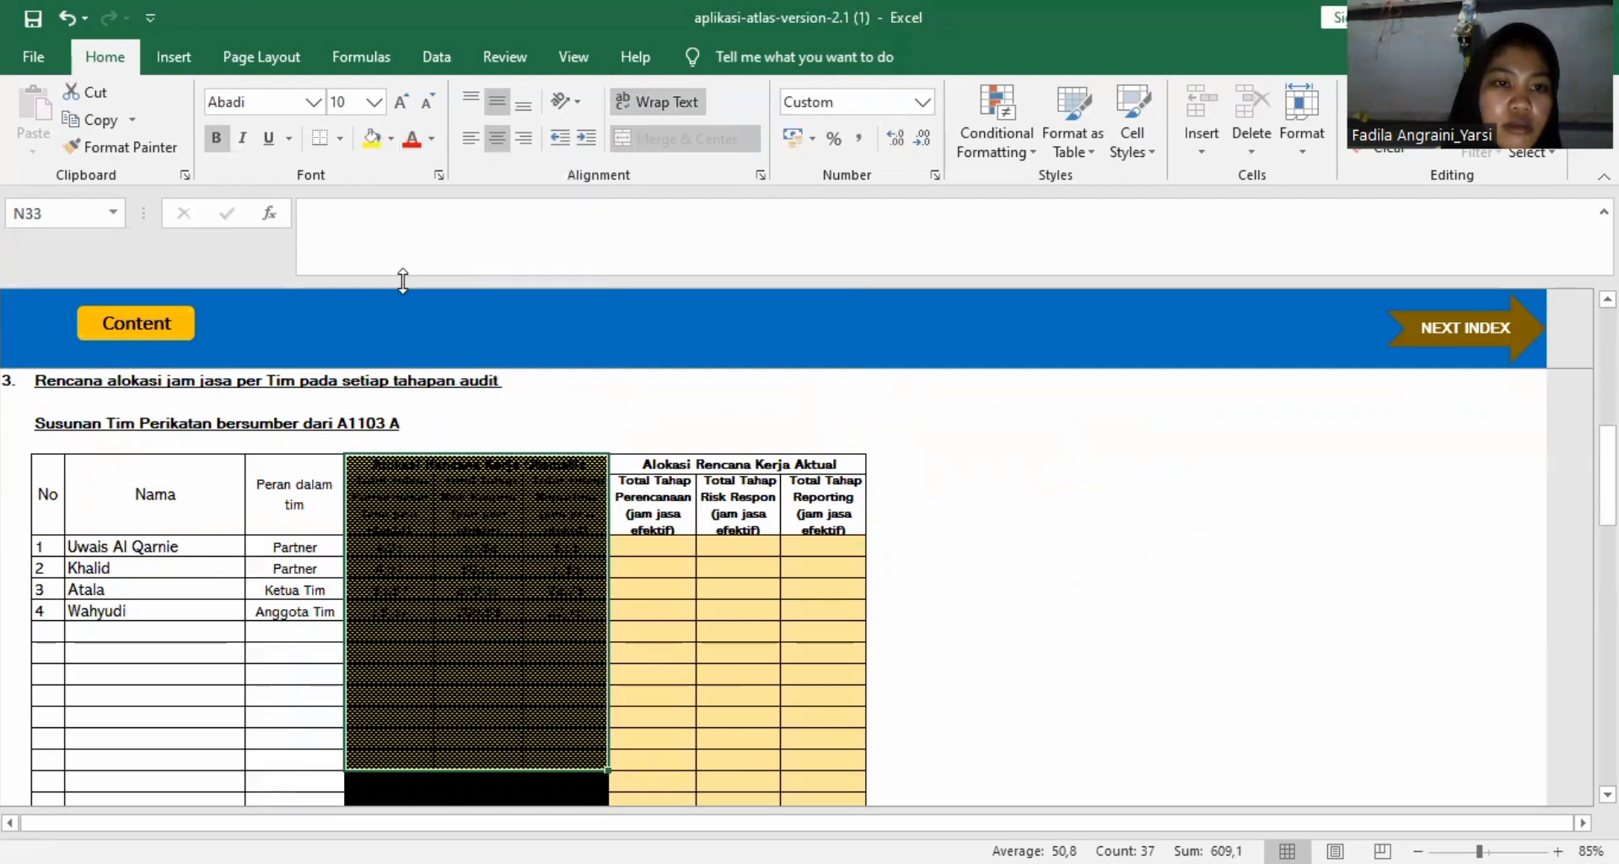
pyautogui.click(391, 141)
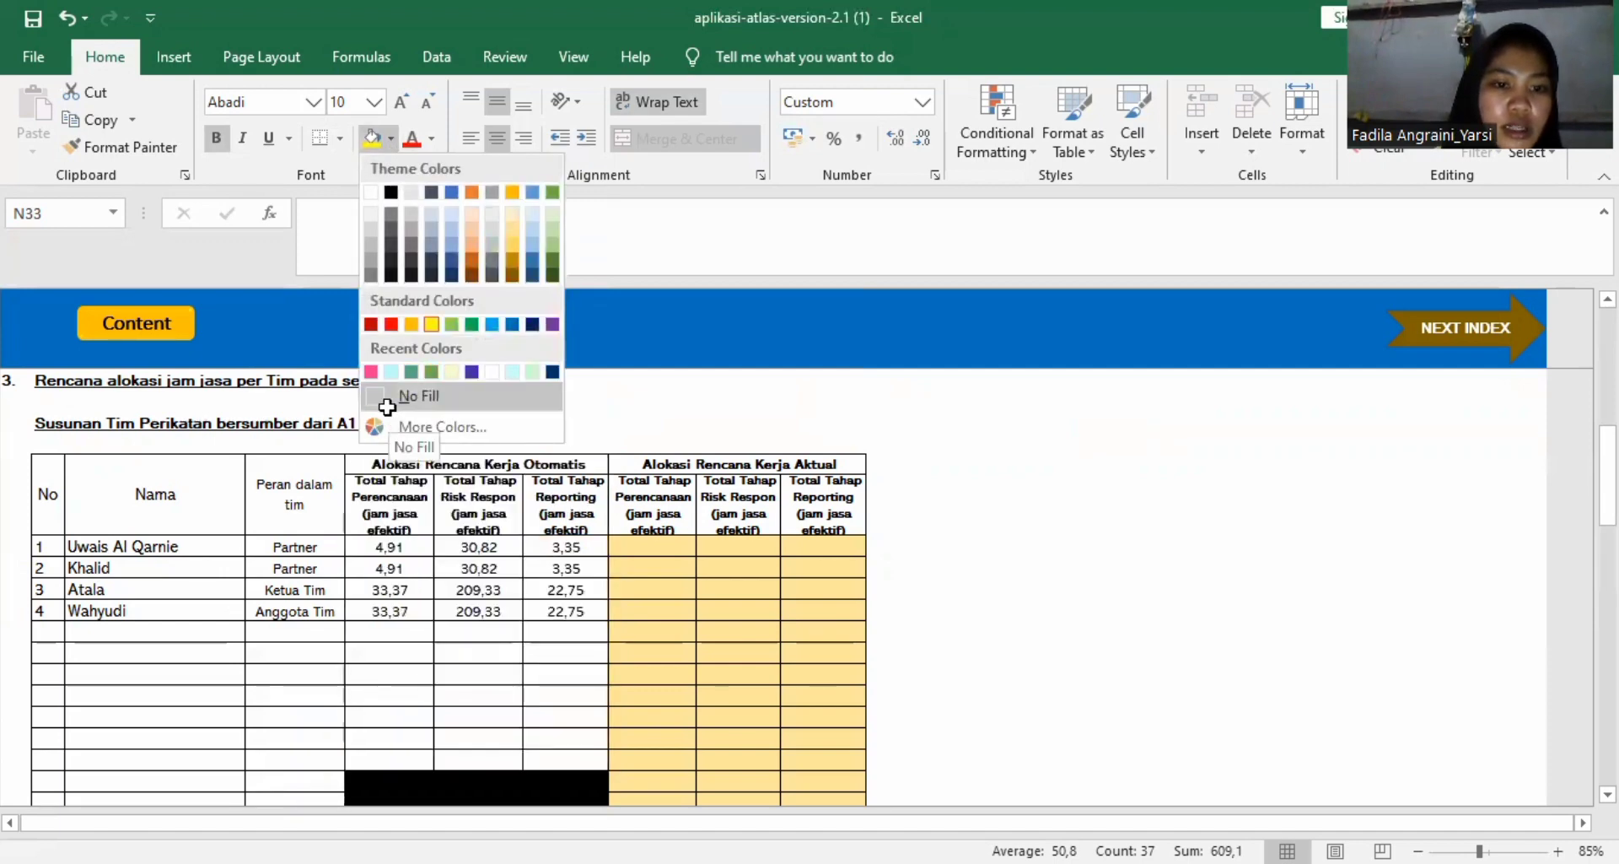
pyautogui.click(665, 672)
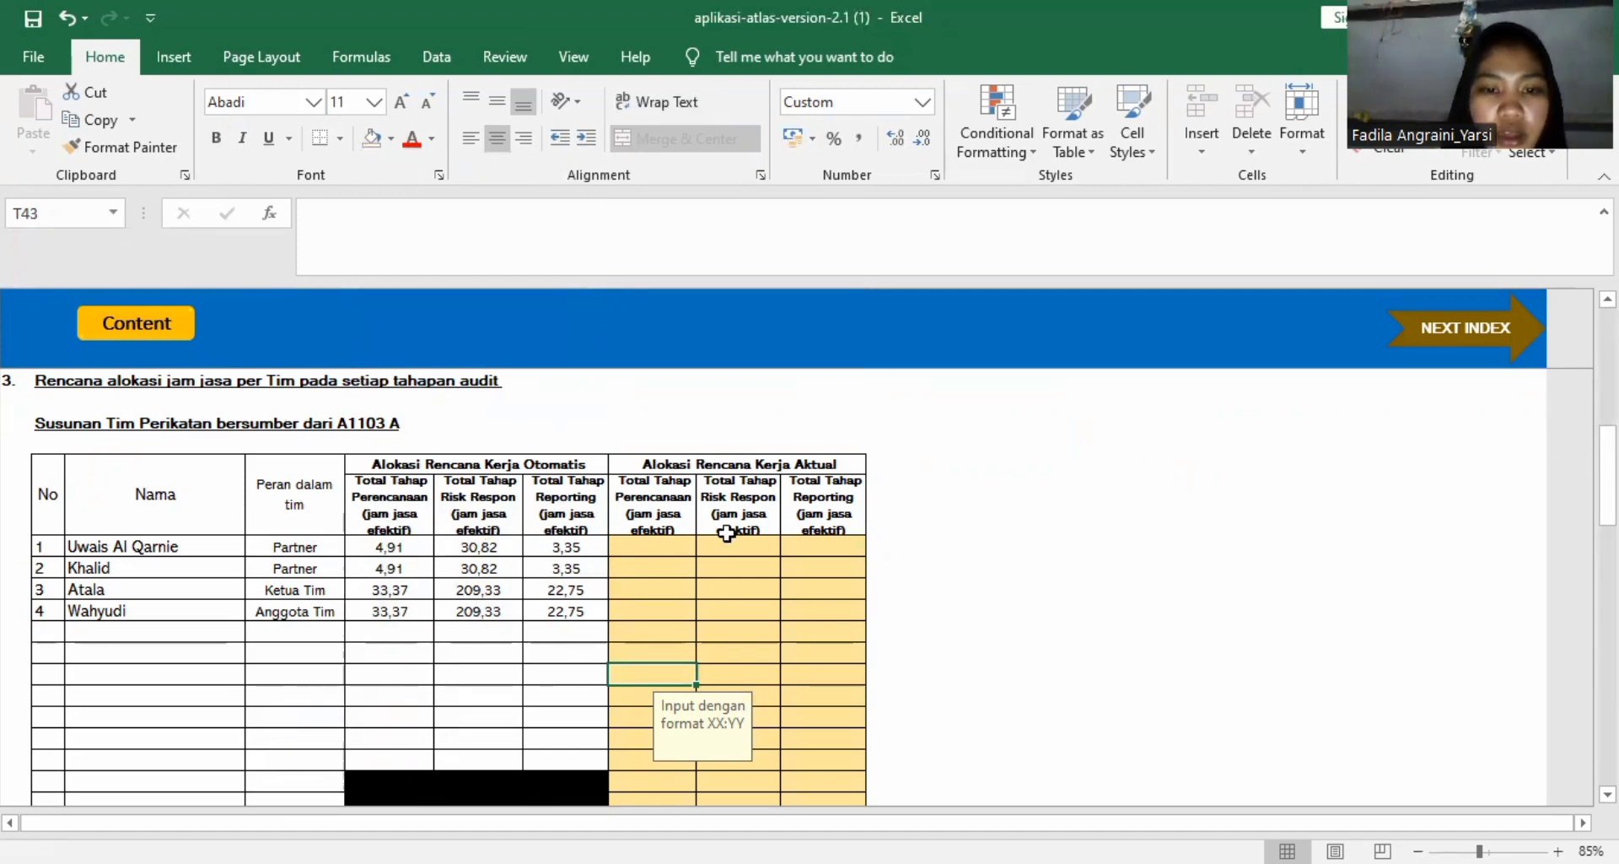
# Choose UAQ as the Disiapkan oleh preparer in the A120 worksheet header.
pyautogui.scroll(5, 727, 533)
pyautogui.scroll(3, 727, 533)
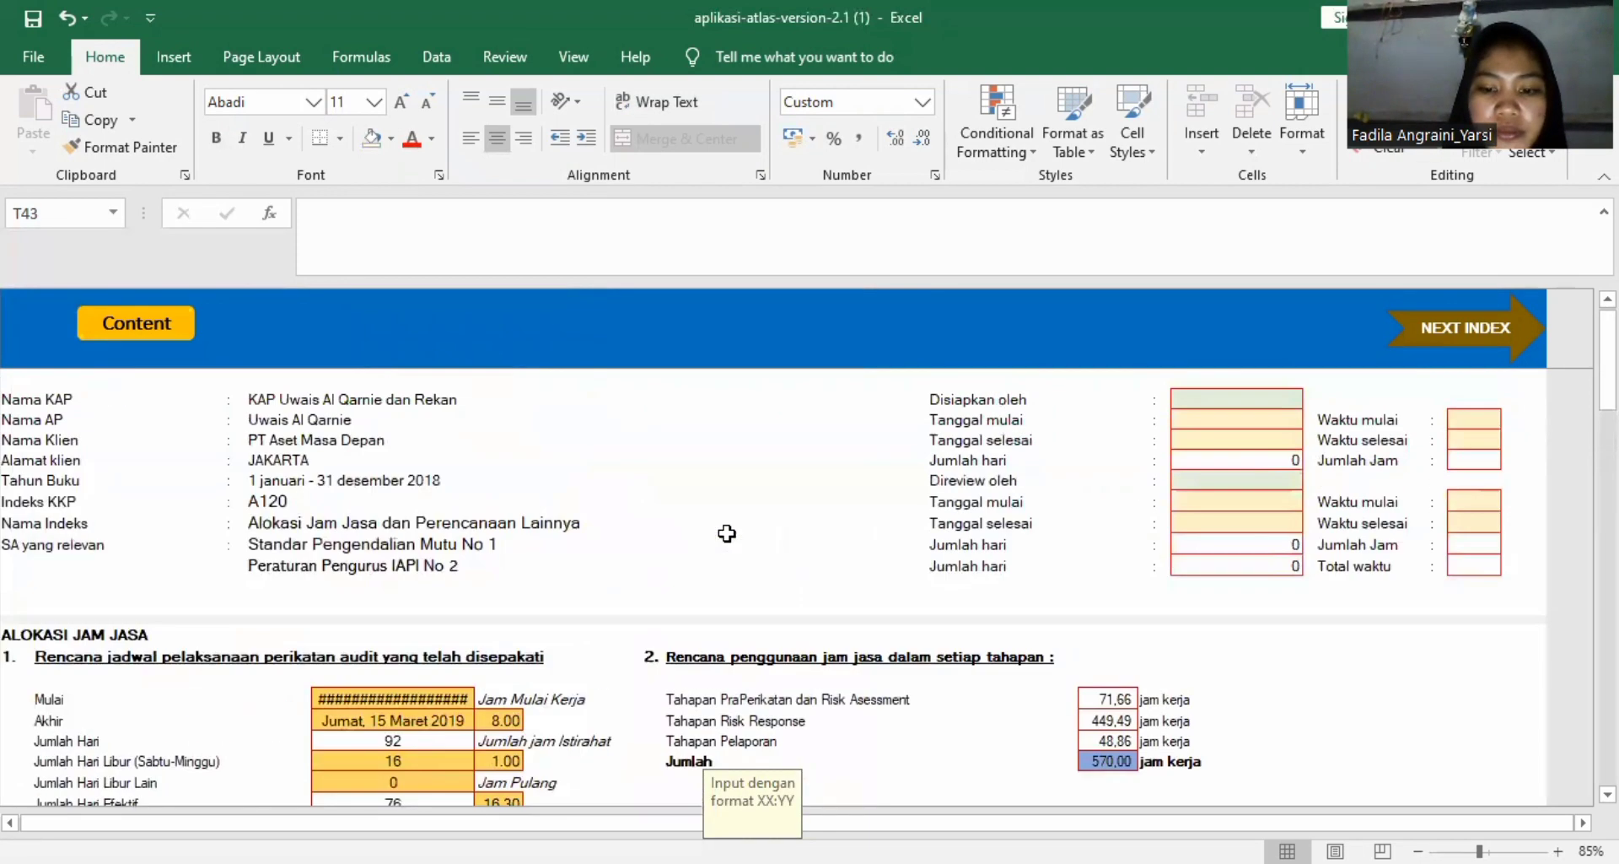
pyautogui.click(1215, 399)
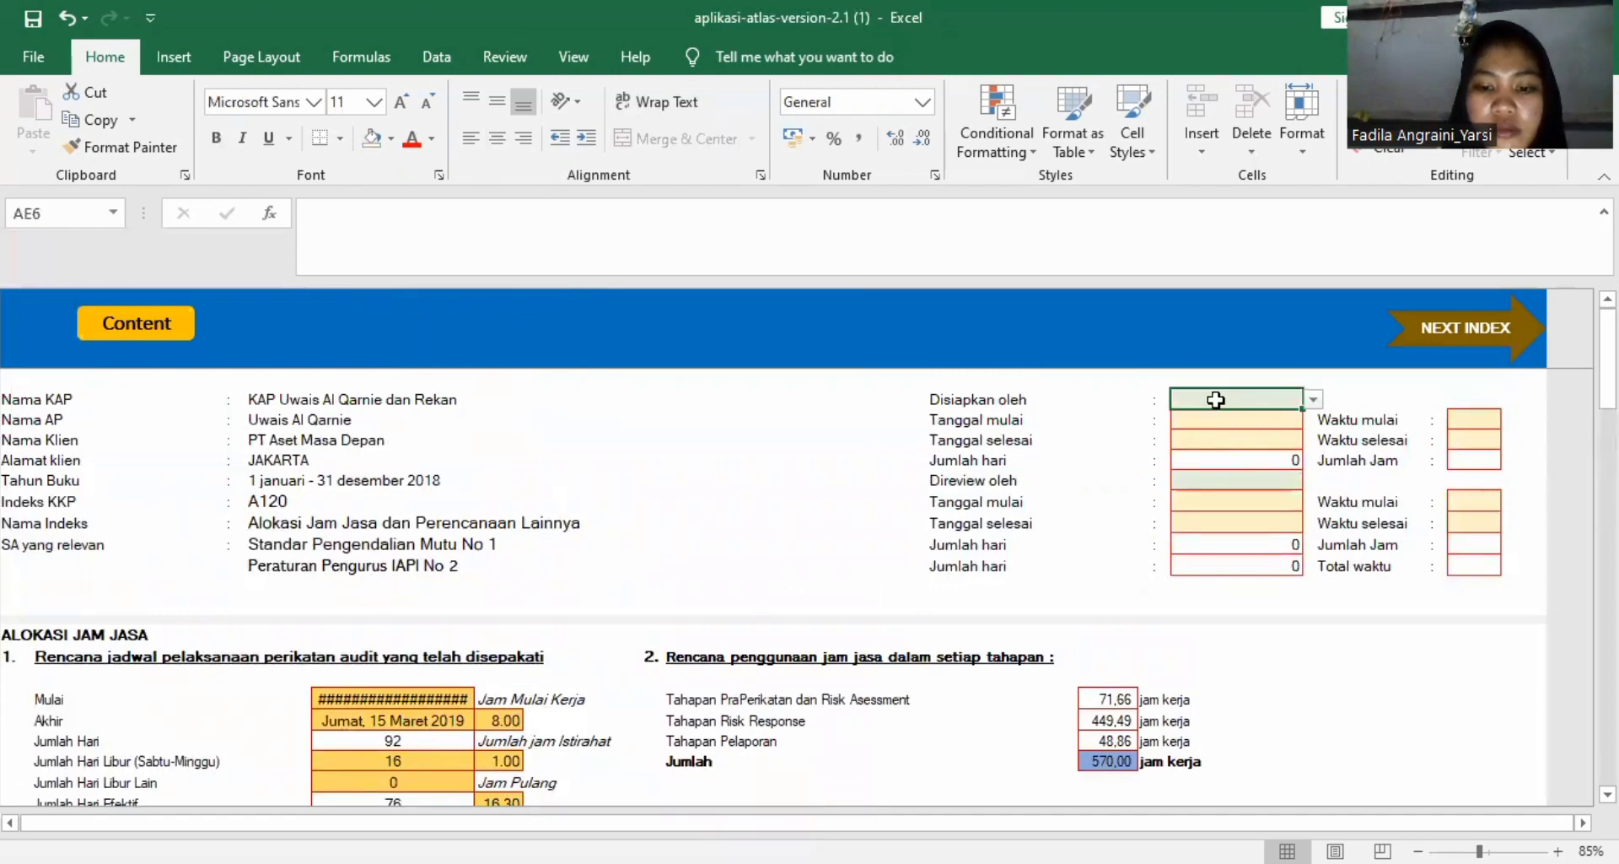
pyautogui.click(1311, 400)
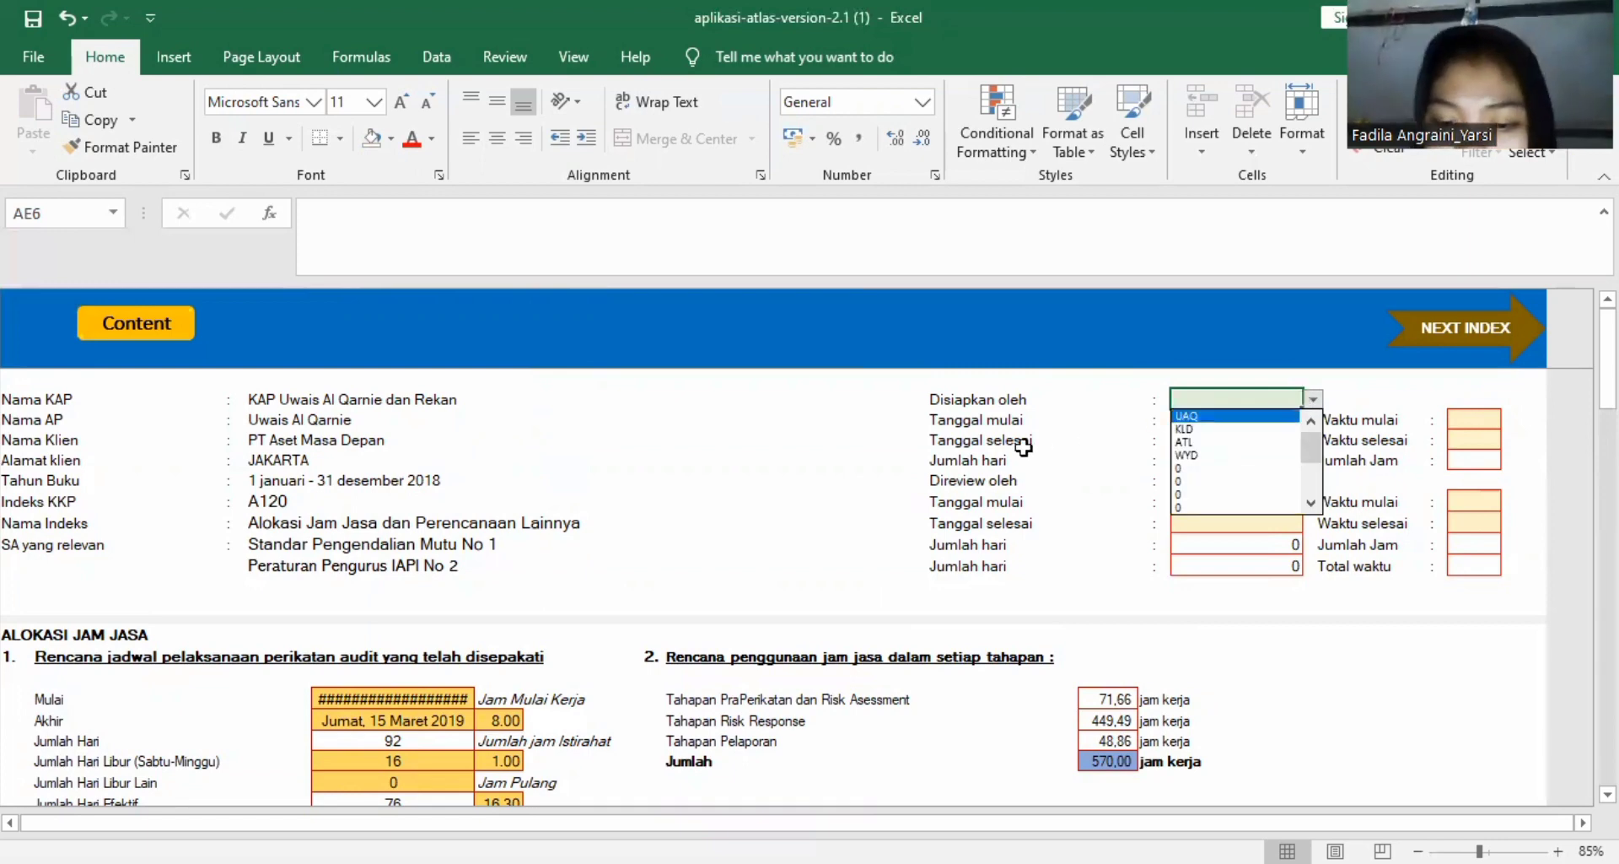
pyautogui.click(1195, 418)
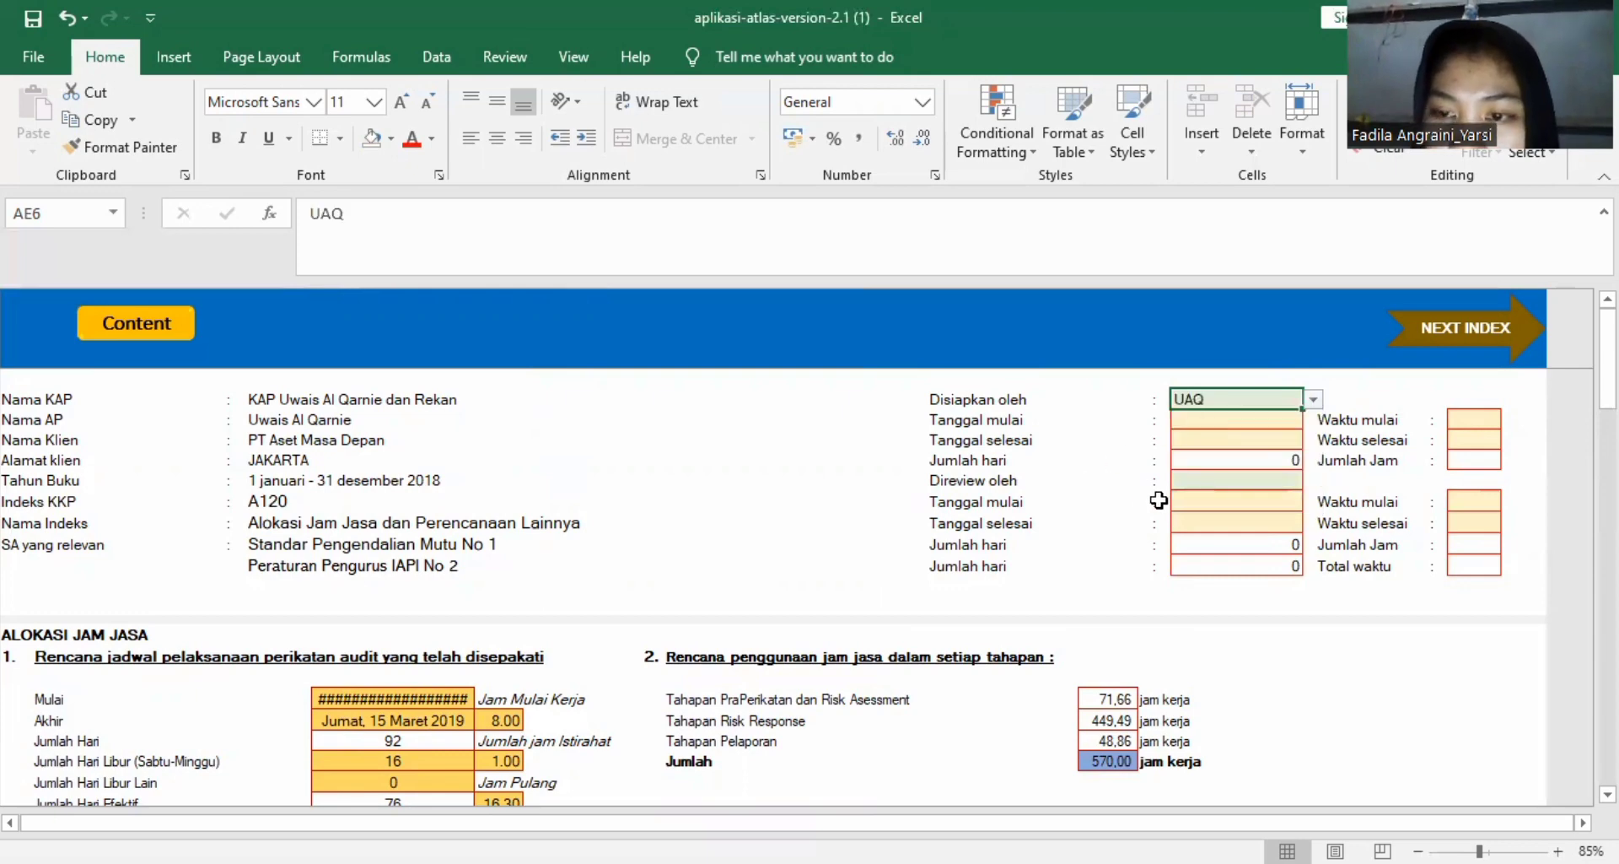
# Choose WYD as the Direview oleh reviewer in the A120 worksheet header.
pyautogui.click(1239, 481)
pyautogui.click(1313, 481)
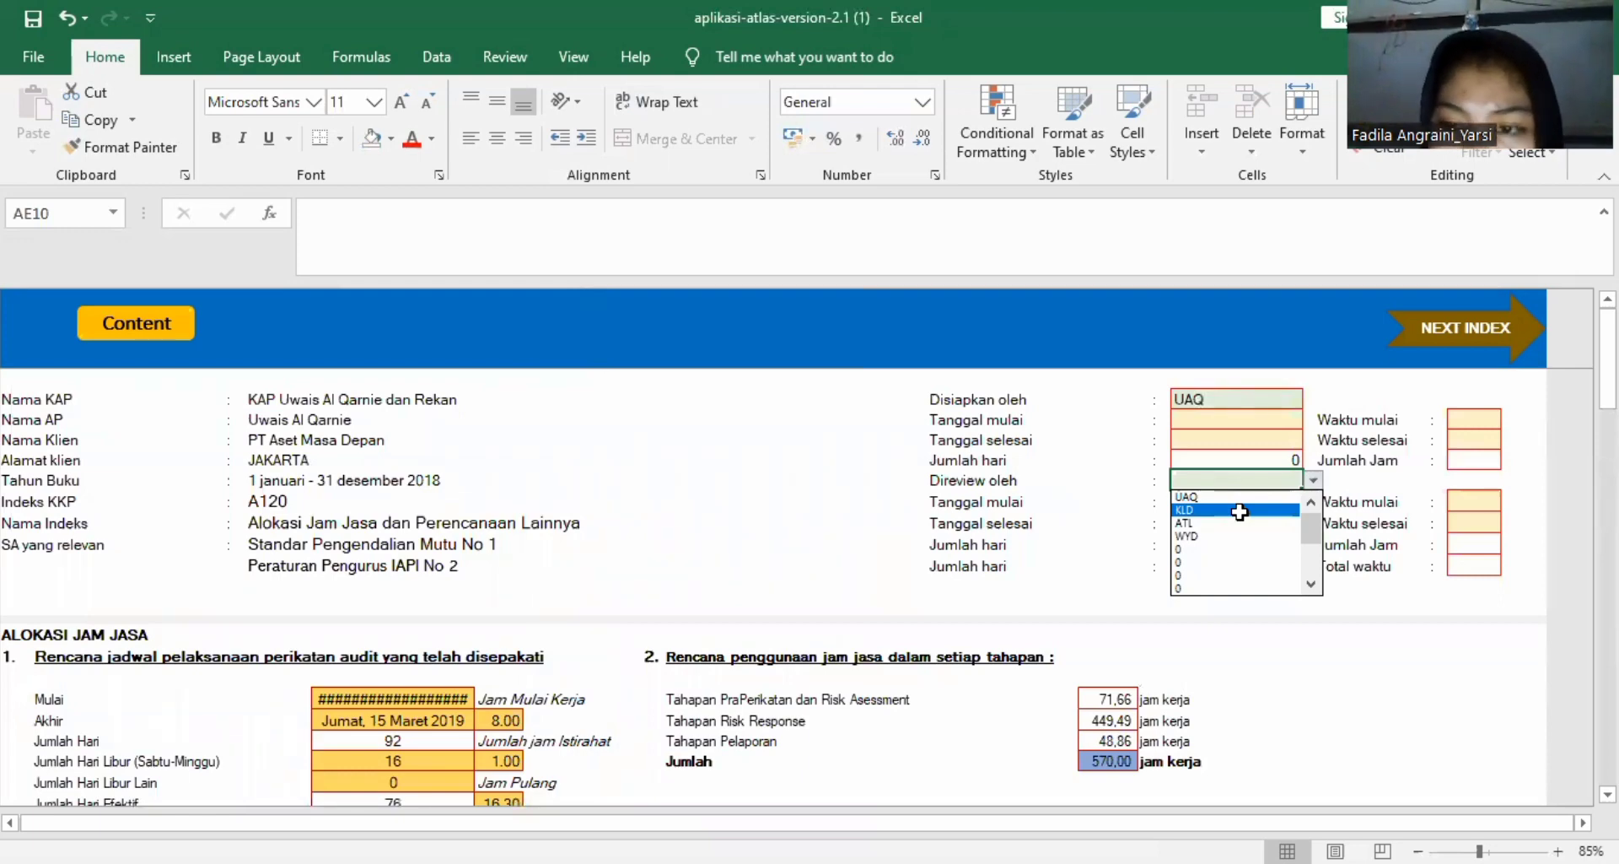
pyautogui.click(1220, 535)
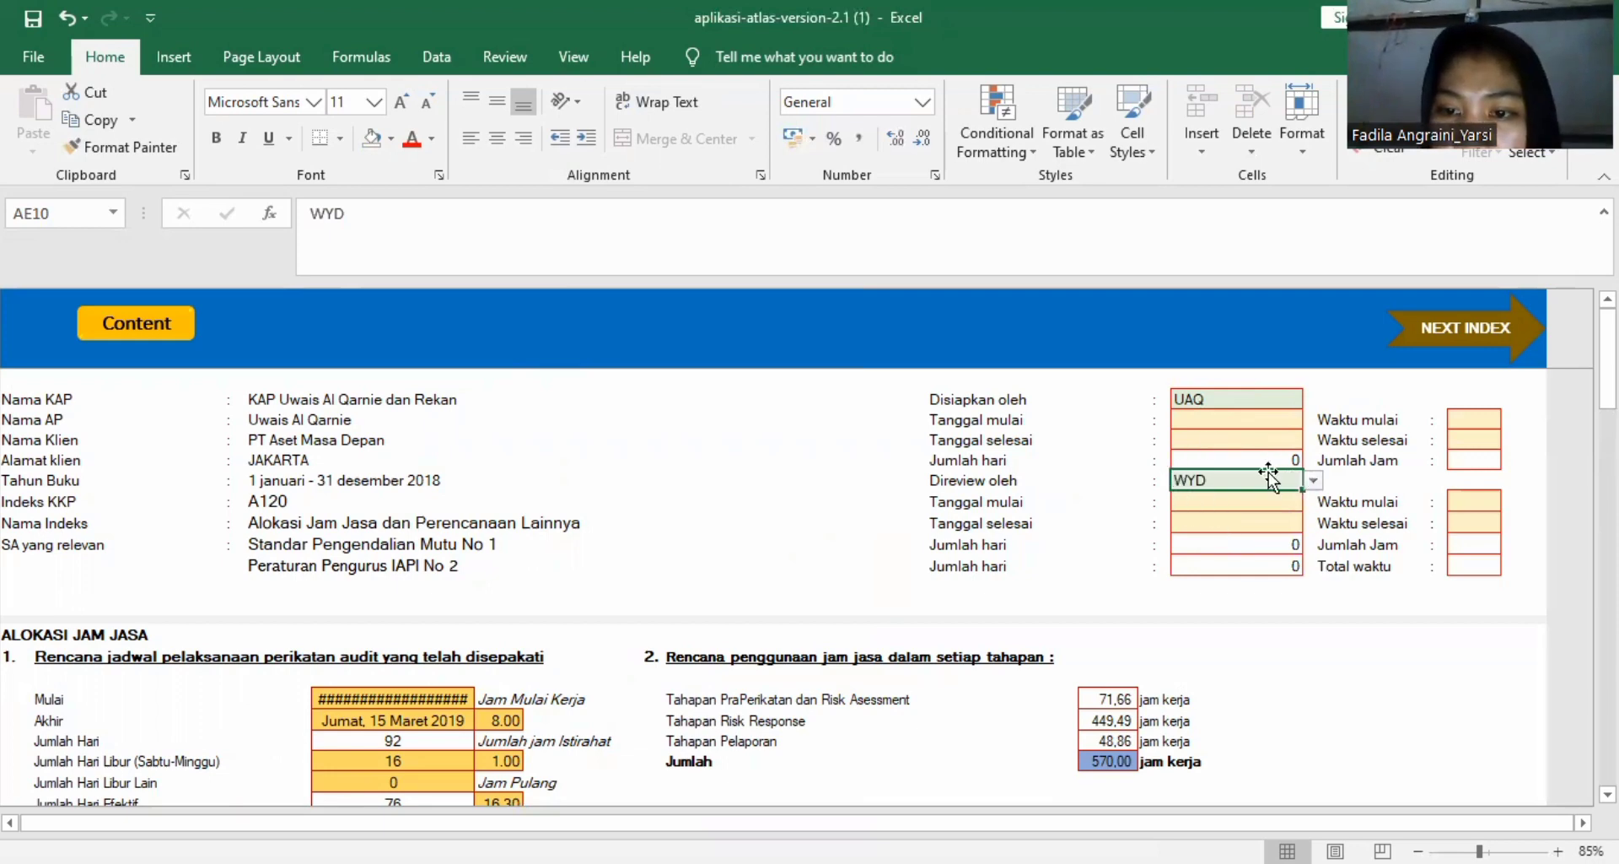
# Enter 13 Desember 2018 as the Tanggal mulai under Disiapkan oleh.
pyautogui.click(1197, 421)
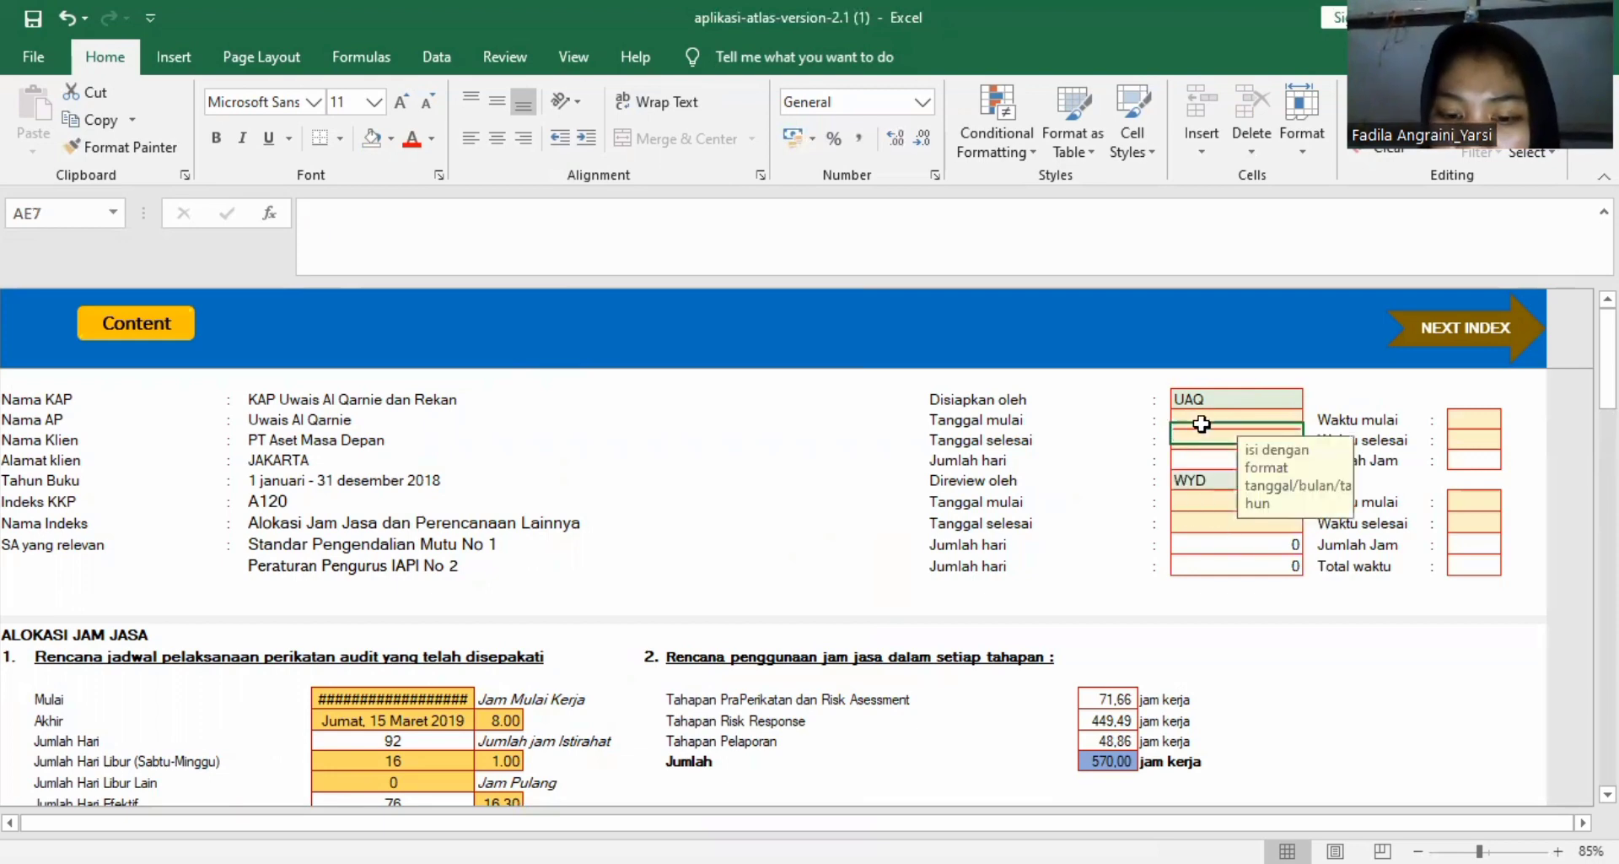
pyautogui.write('13')
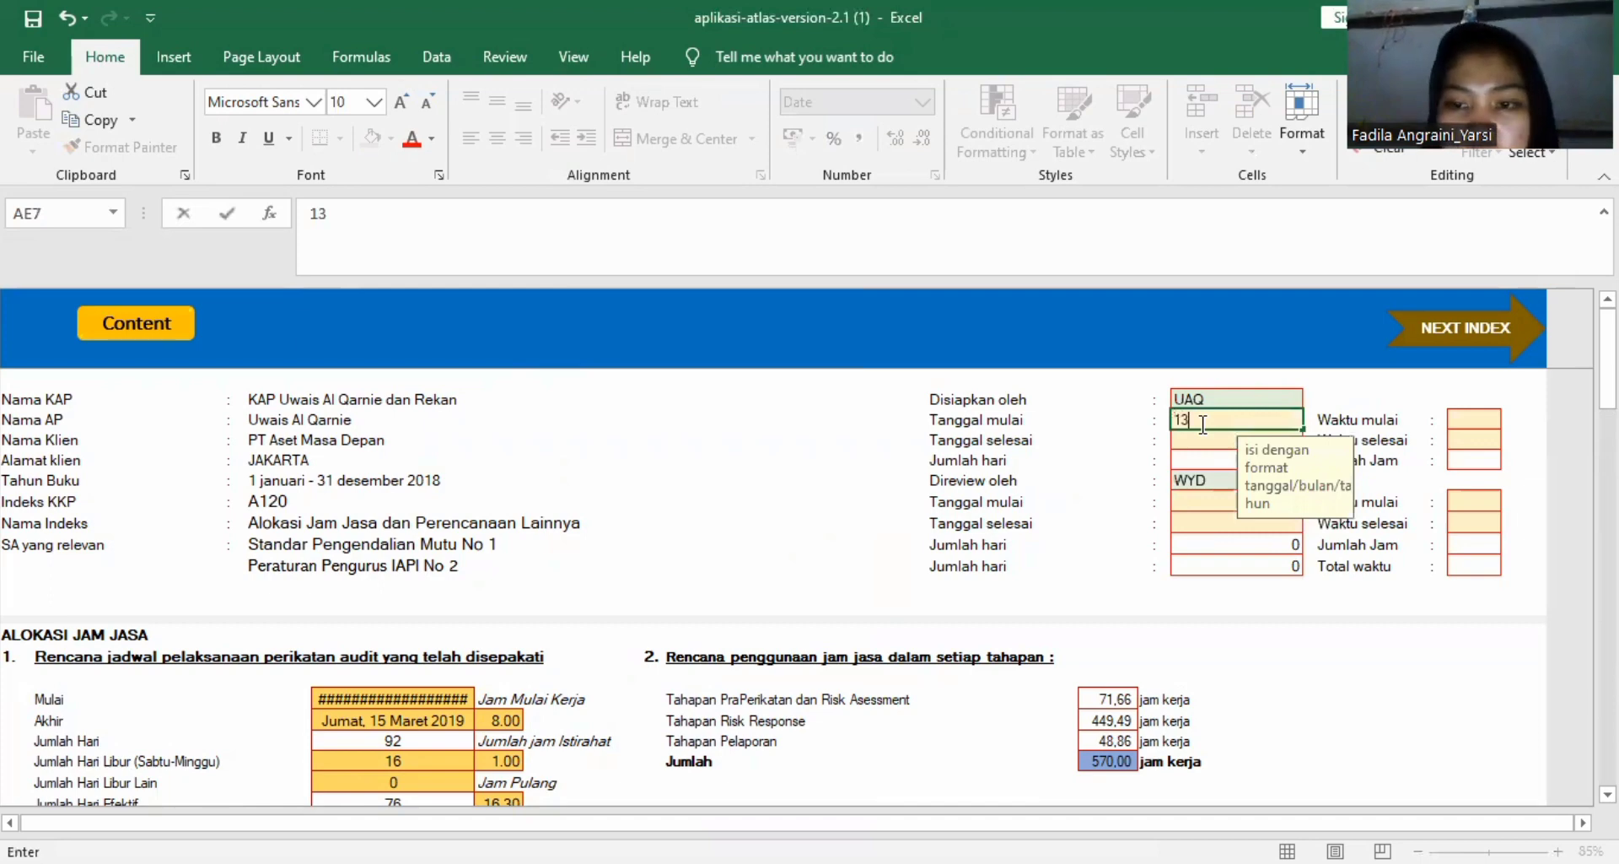
pyautogui.write(' se')
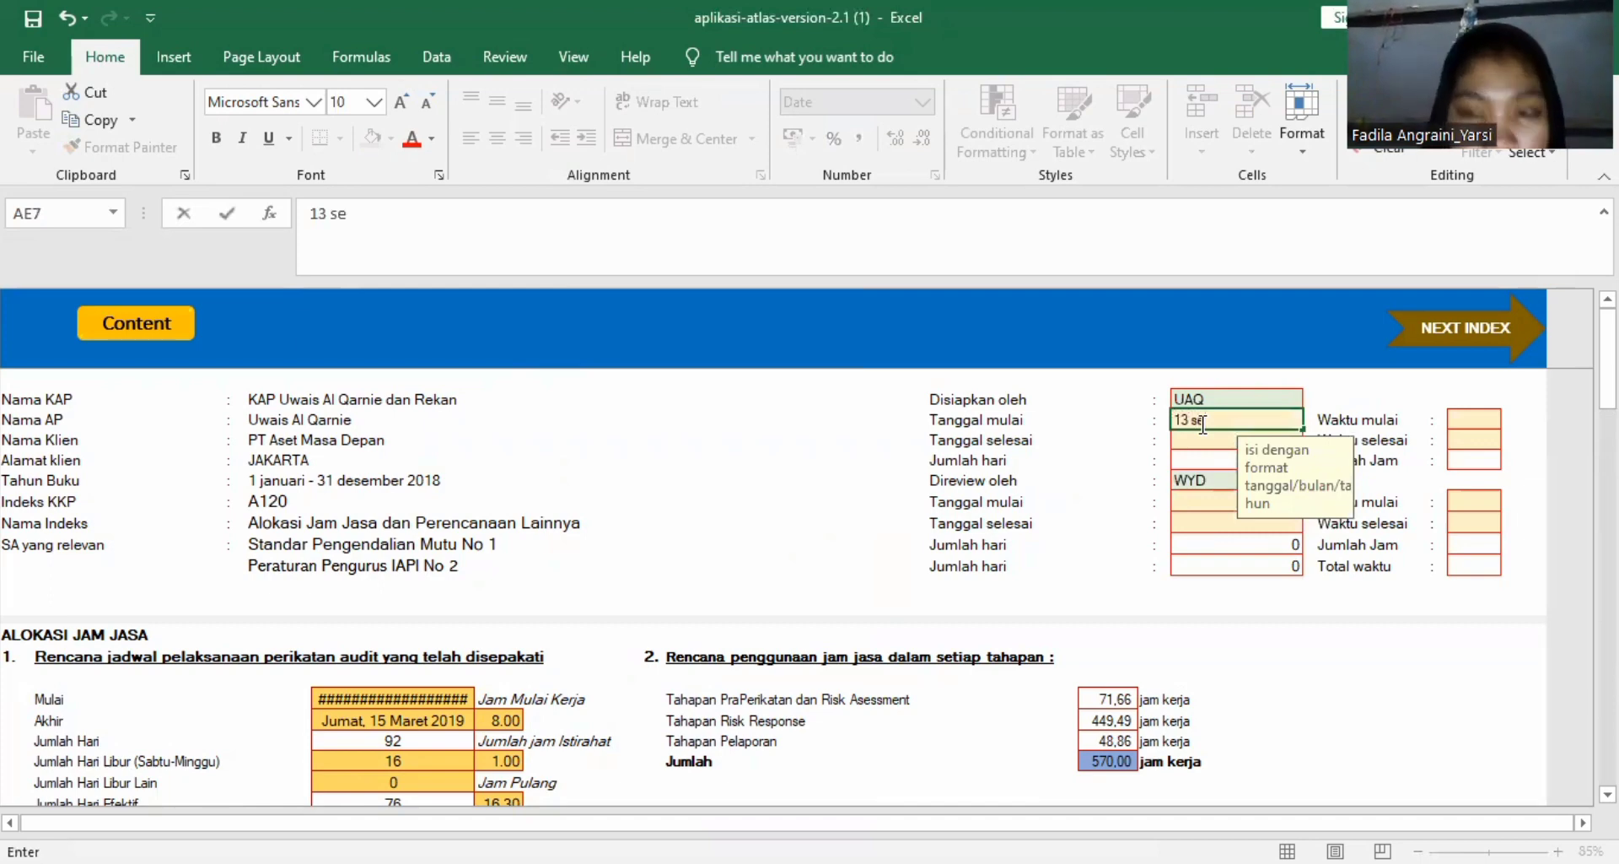
pyautogui.press('BackSpace')
pyautogui.press('BackSpace')
pyautogui.write('desem')
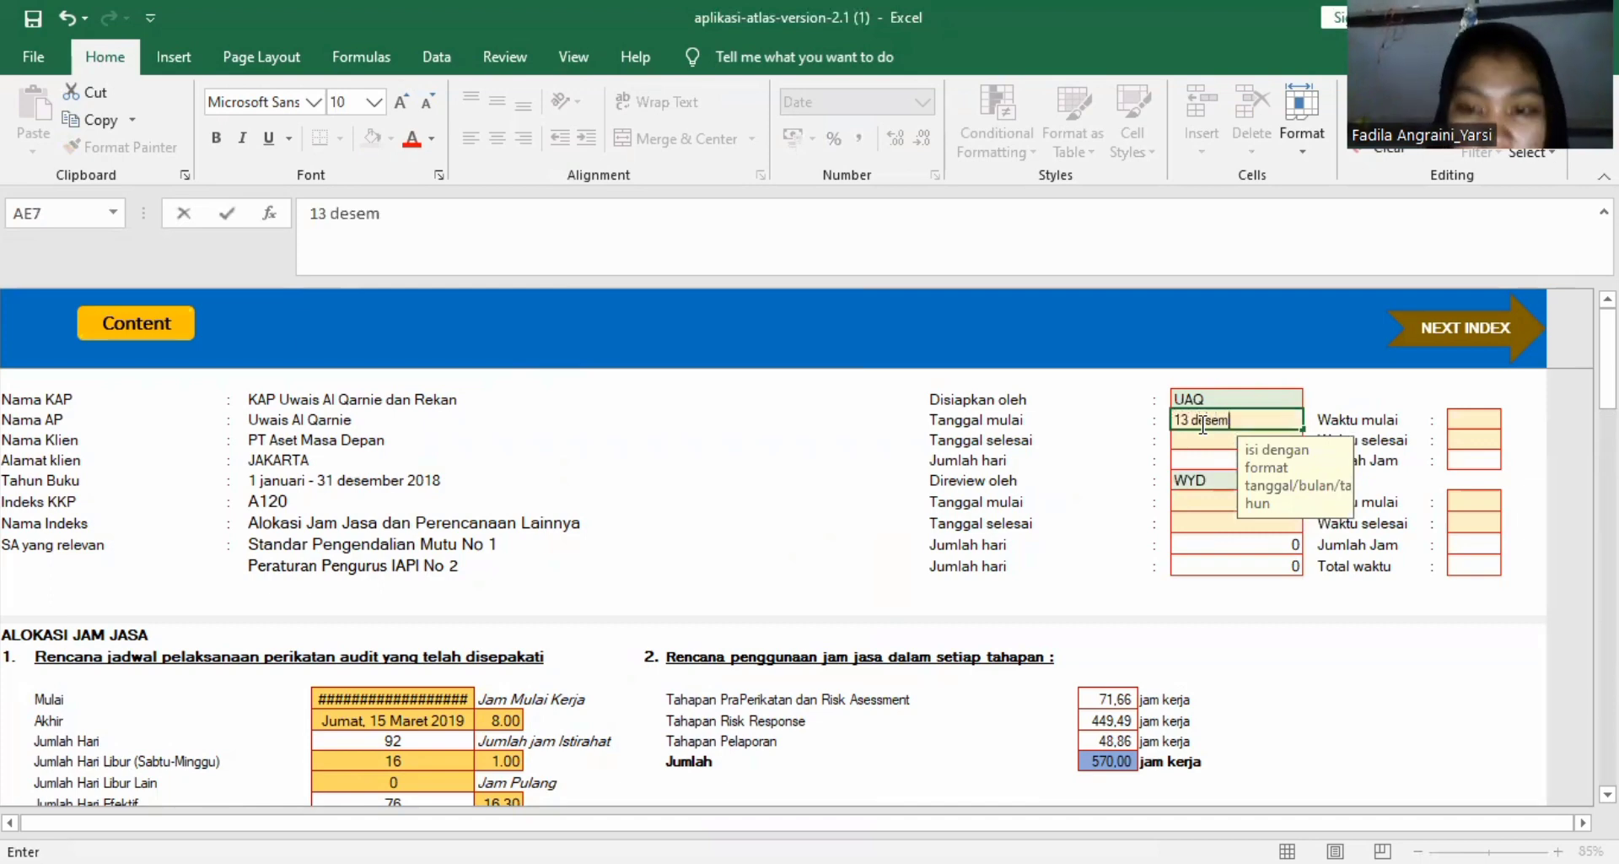
pyautogui.write('ber ')
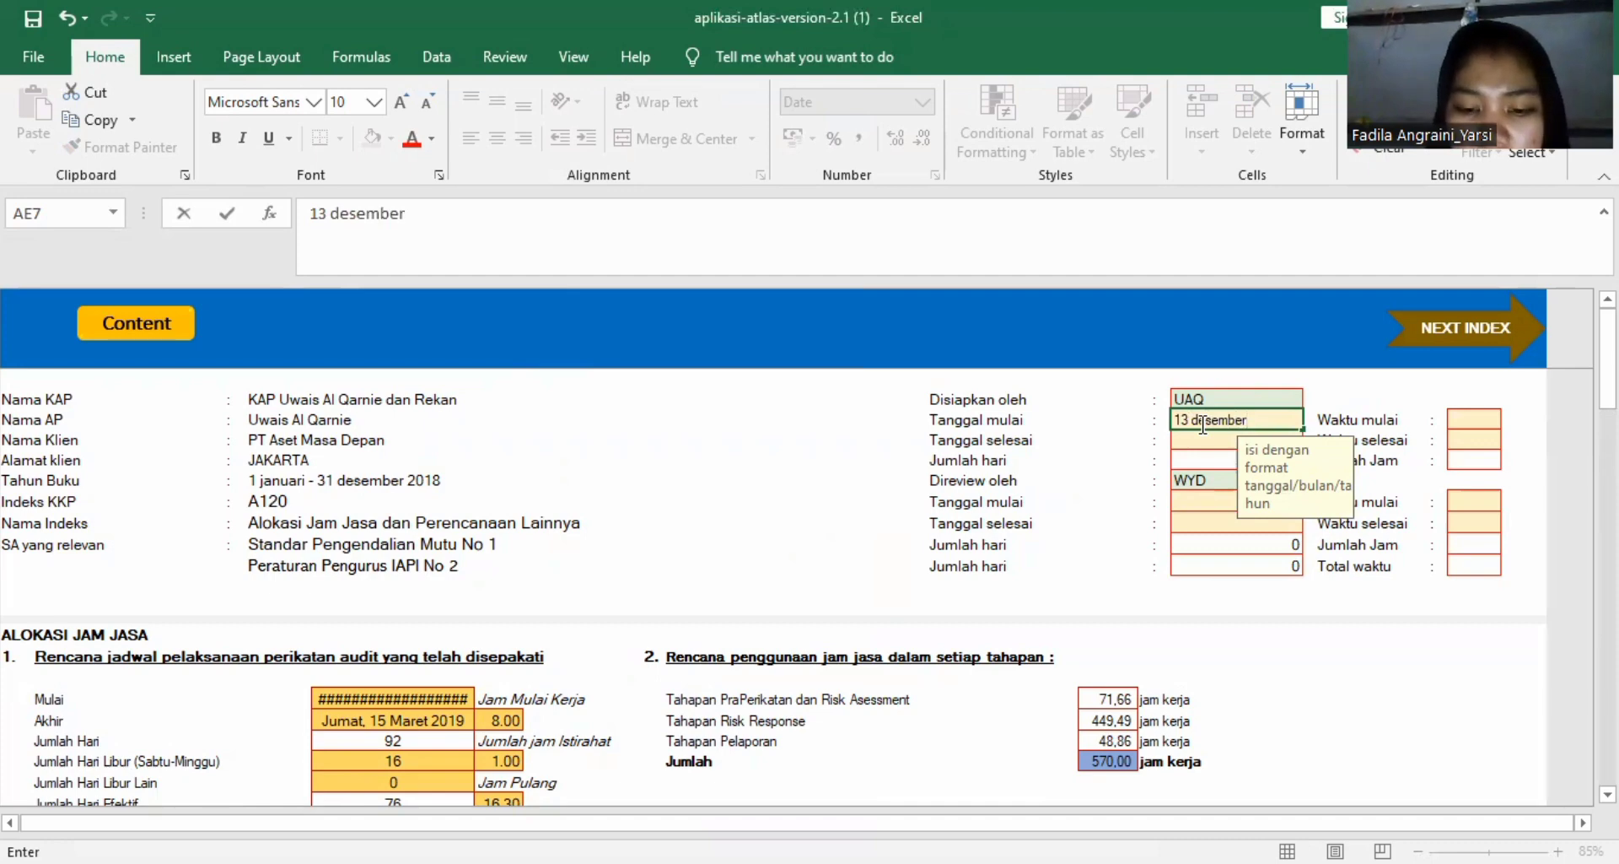
pyautogui.write('2')
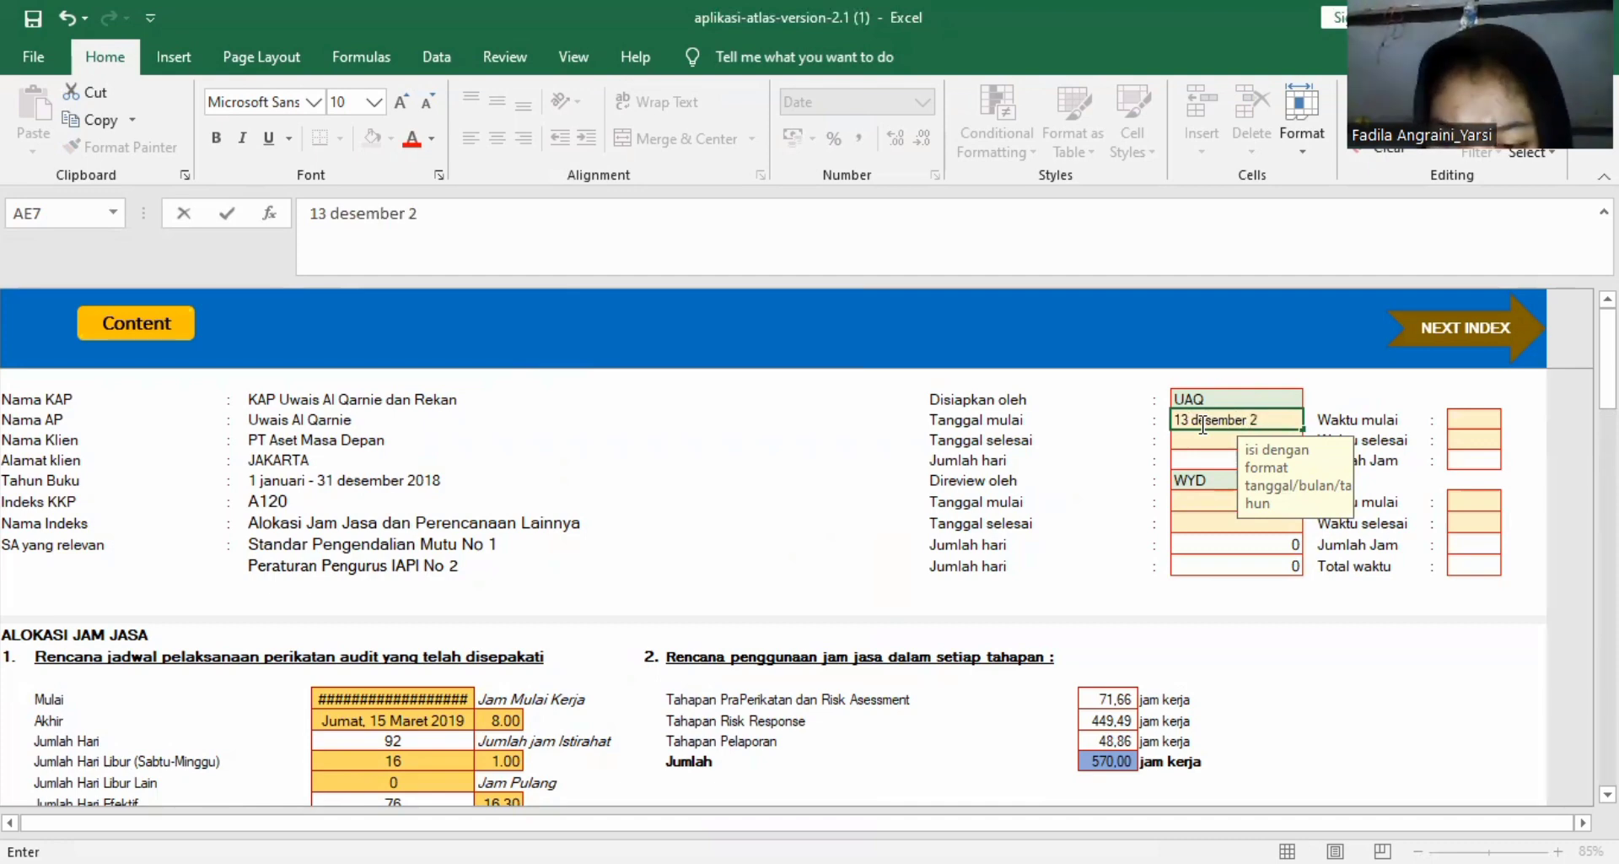
pyautogui.write('018')
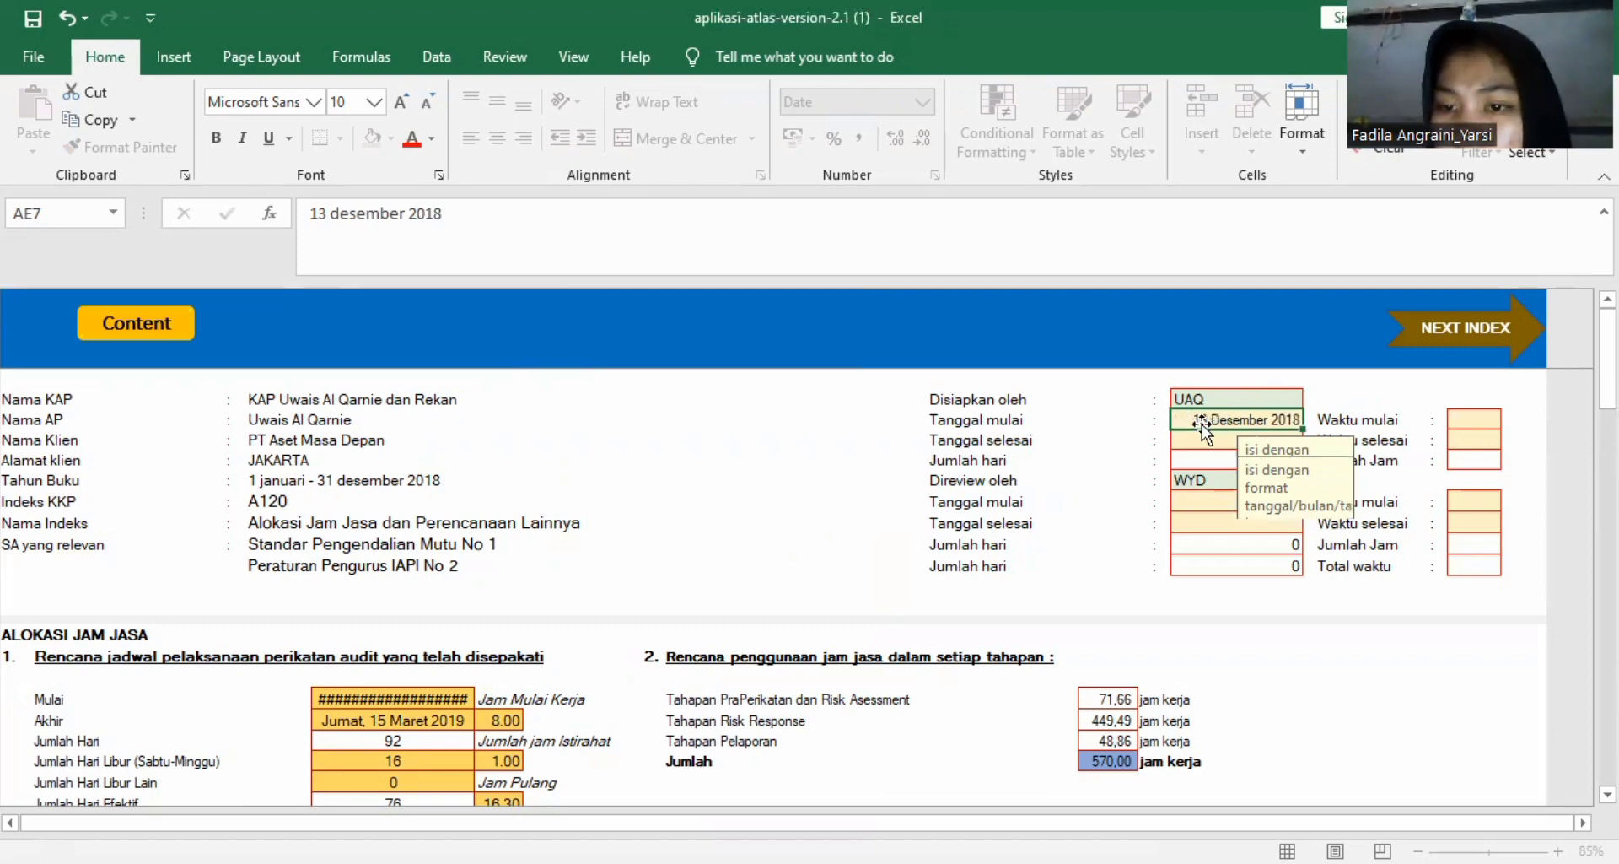
pyautogui.press('Return')
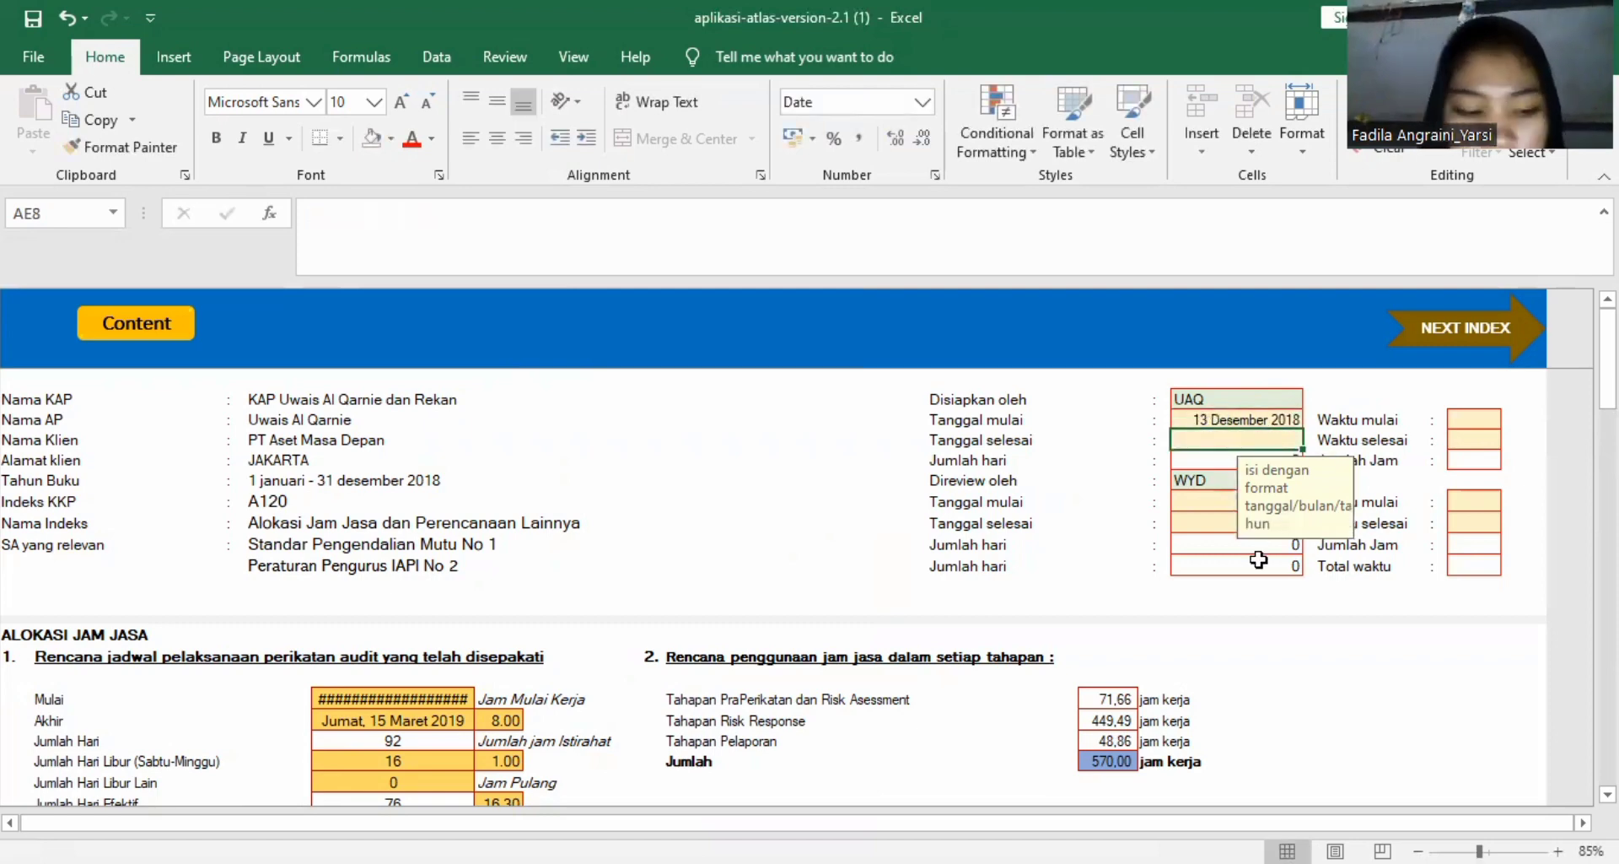
# Enter 15 Maret 2019 as the Tanggal selesai under Disiapkan oleh.
pyautogui.write('15 maret')
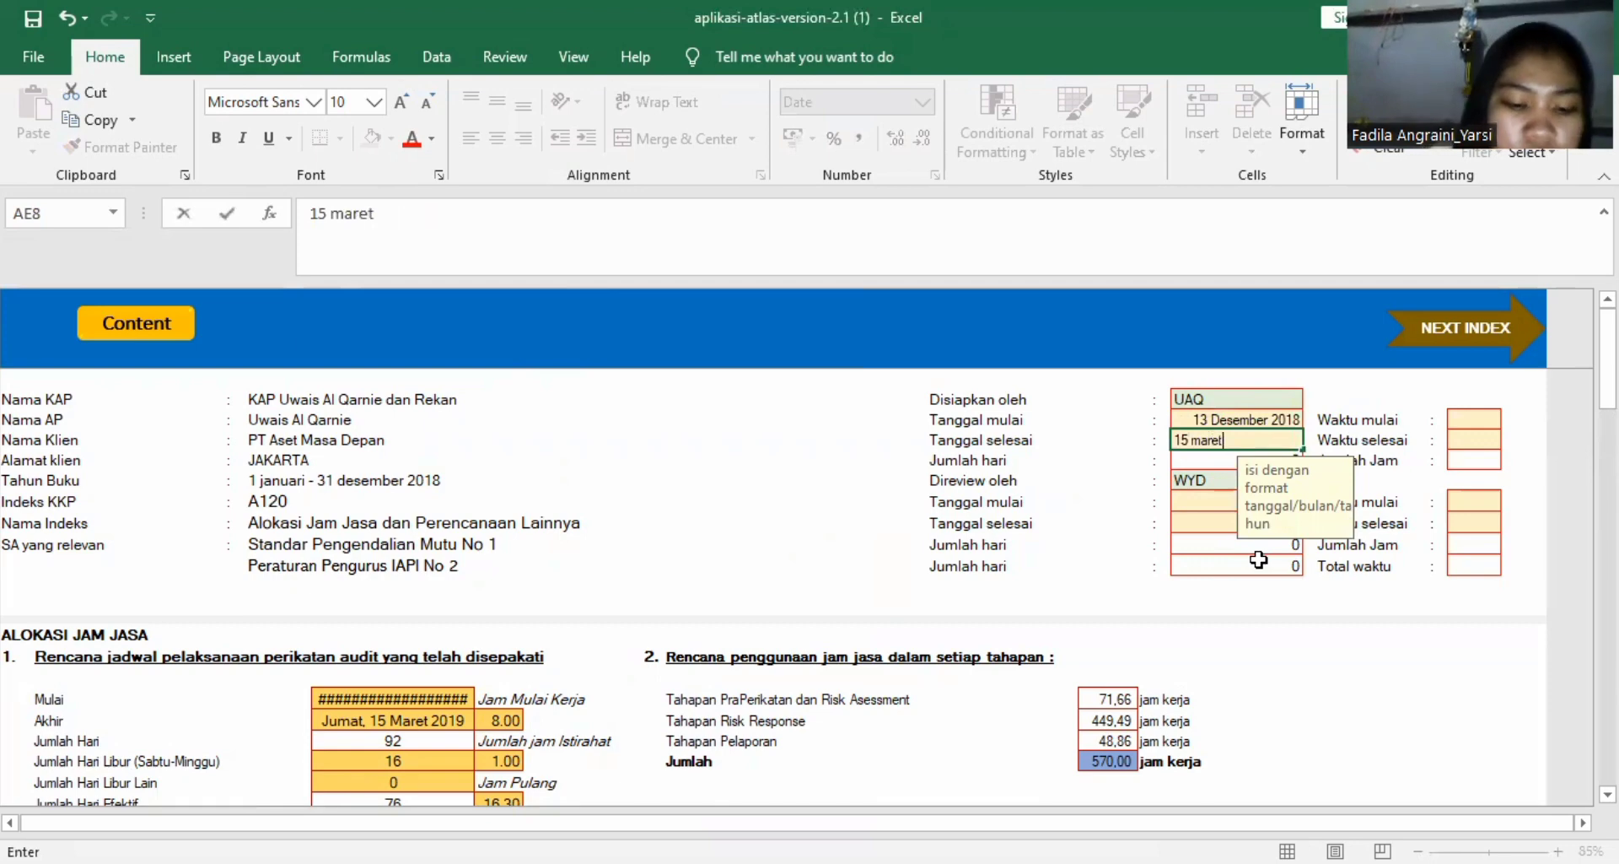
pyautogui.write(' 2')
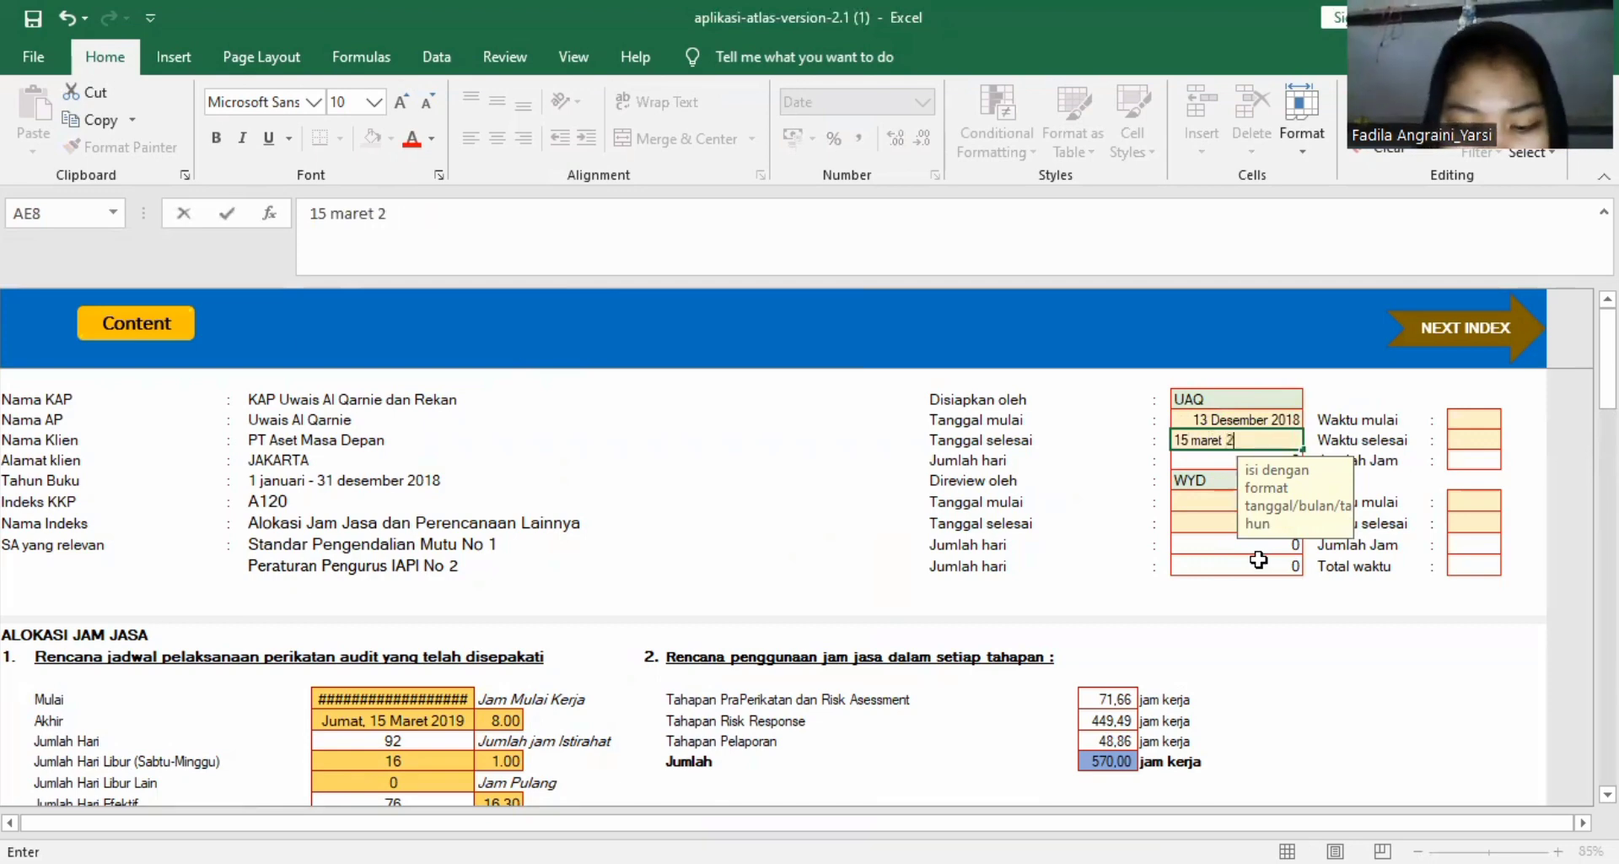
pyautogui.write('019')
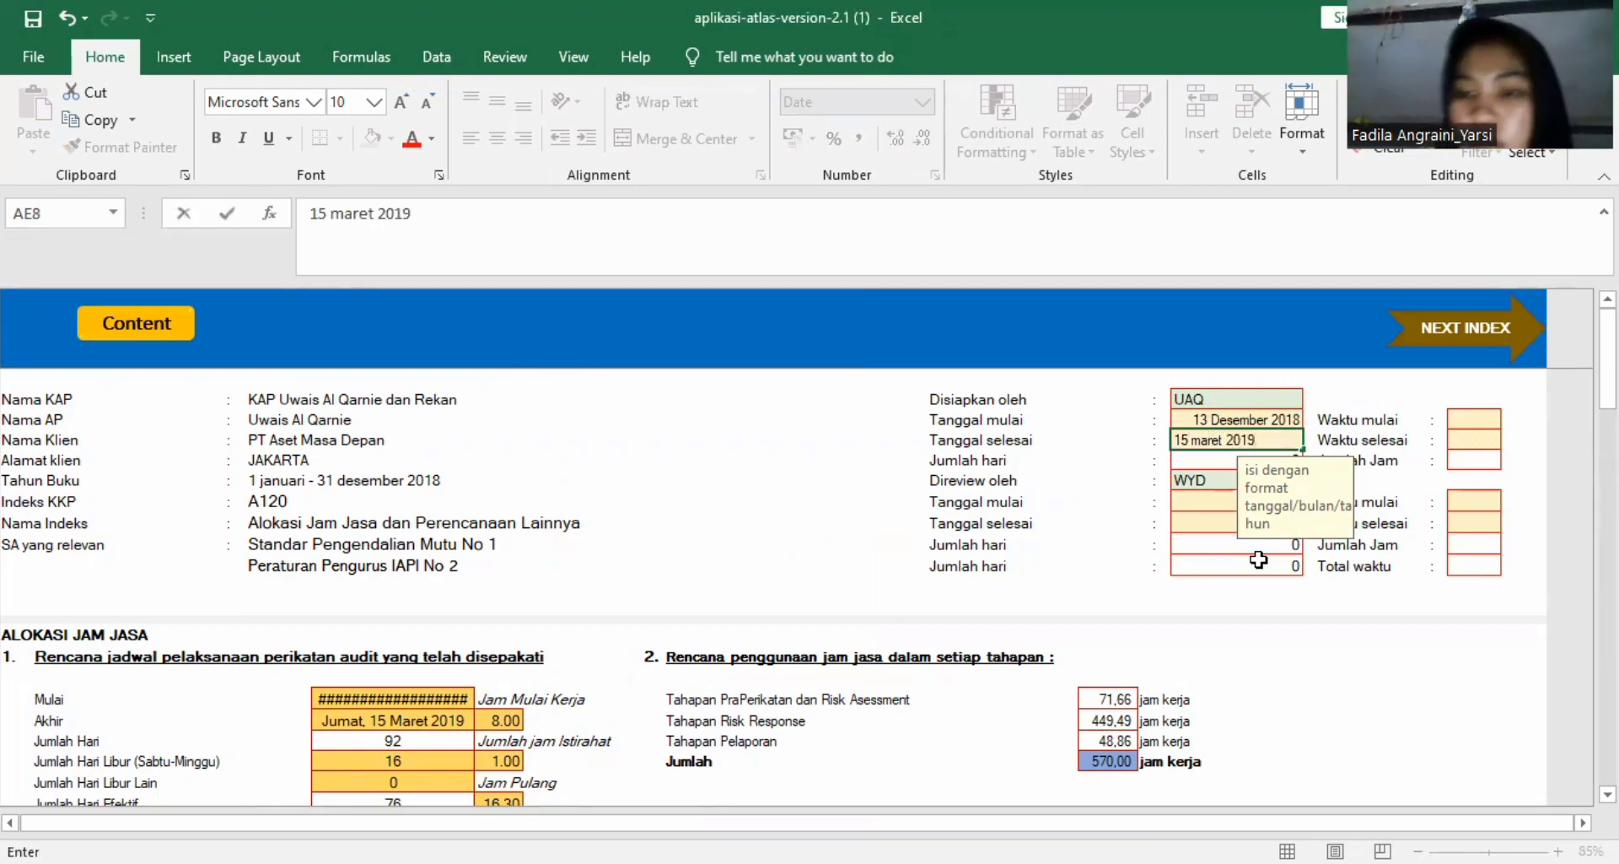
pyautogui.press('Return')
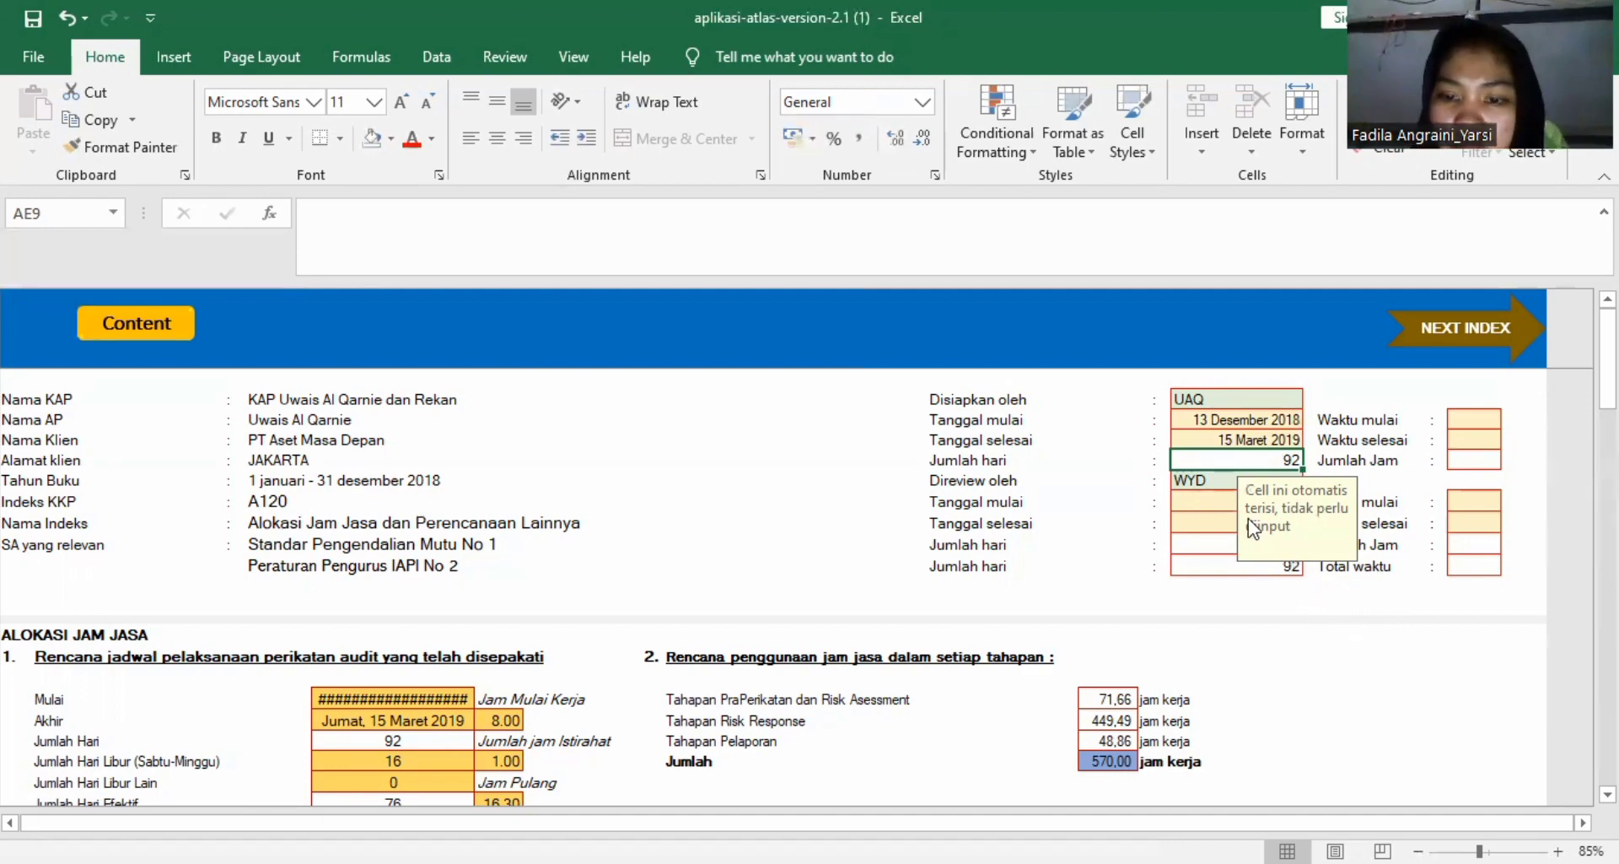
# Enter 13 Desember 2018 as the Tanggal mulai under Direview oleh.
pyautogui.click(1191, 500)
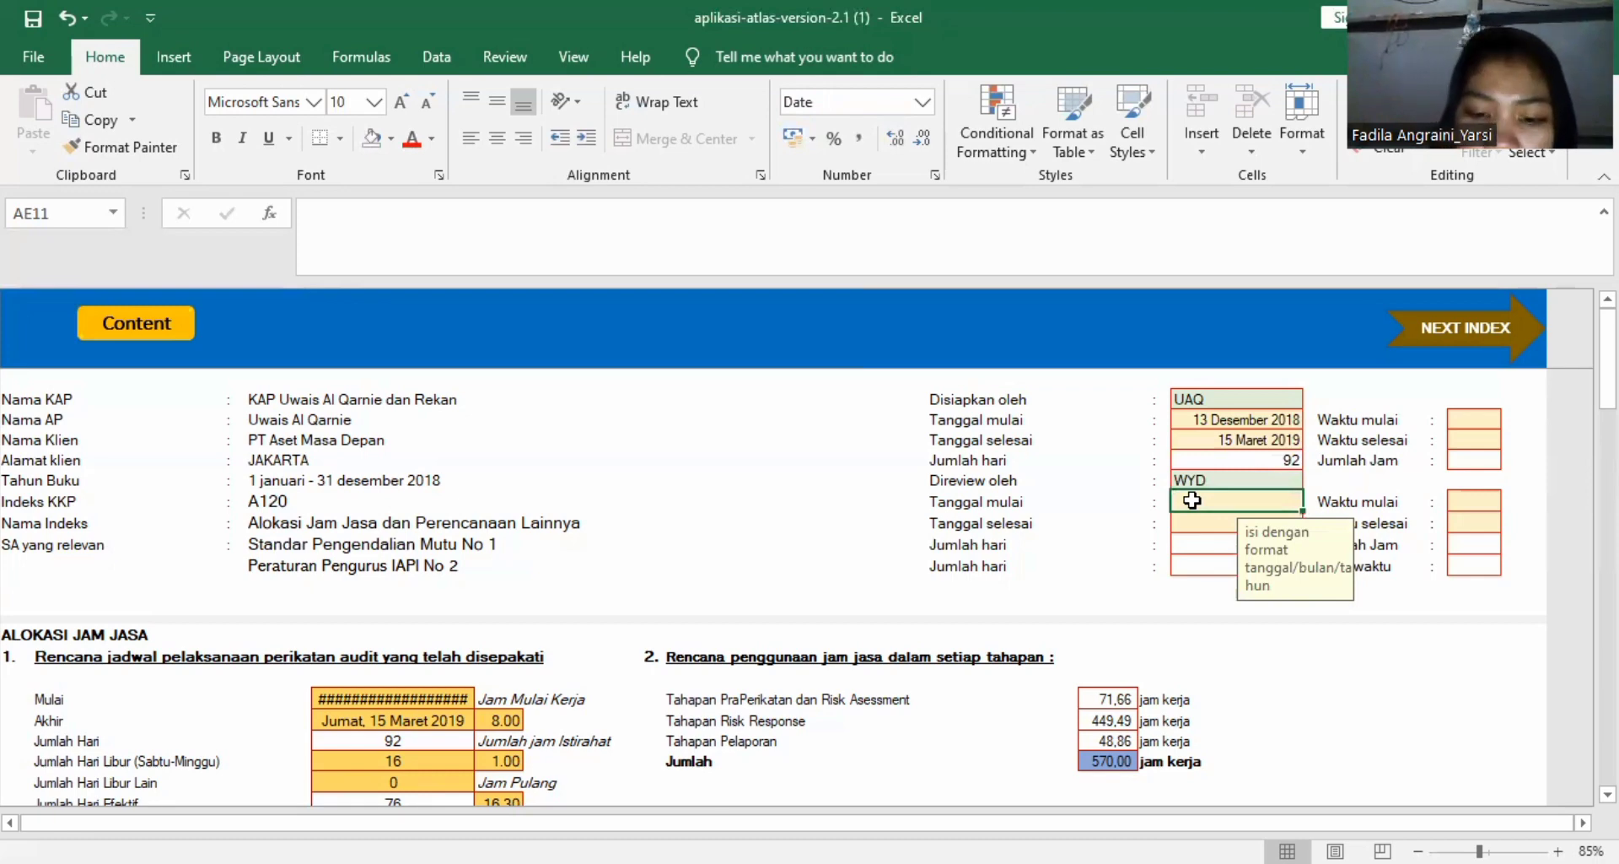
pyautogui.write('13')
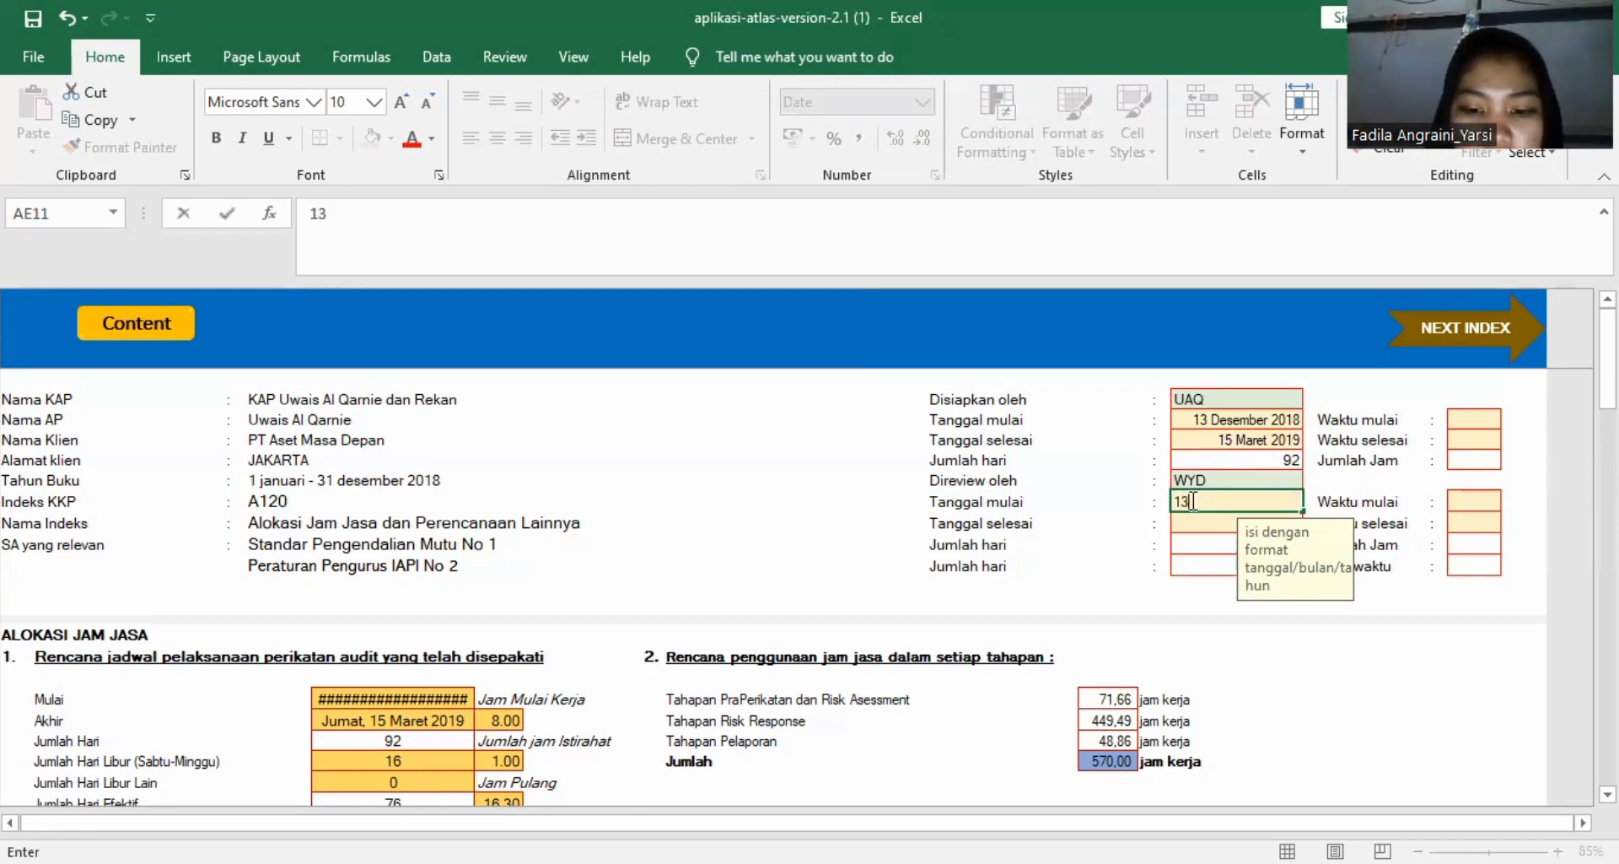
pyautogui.write('/')
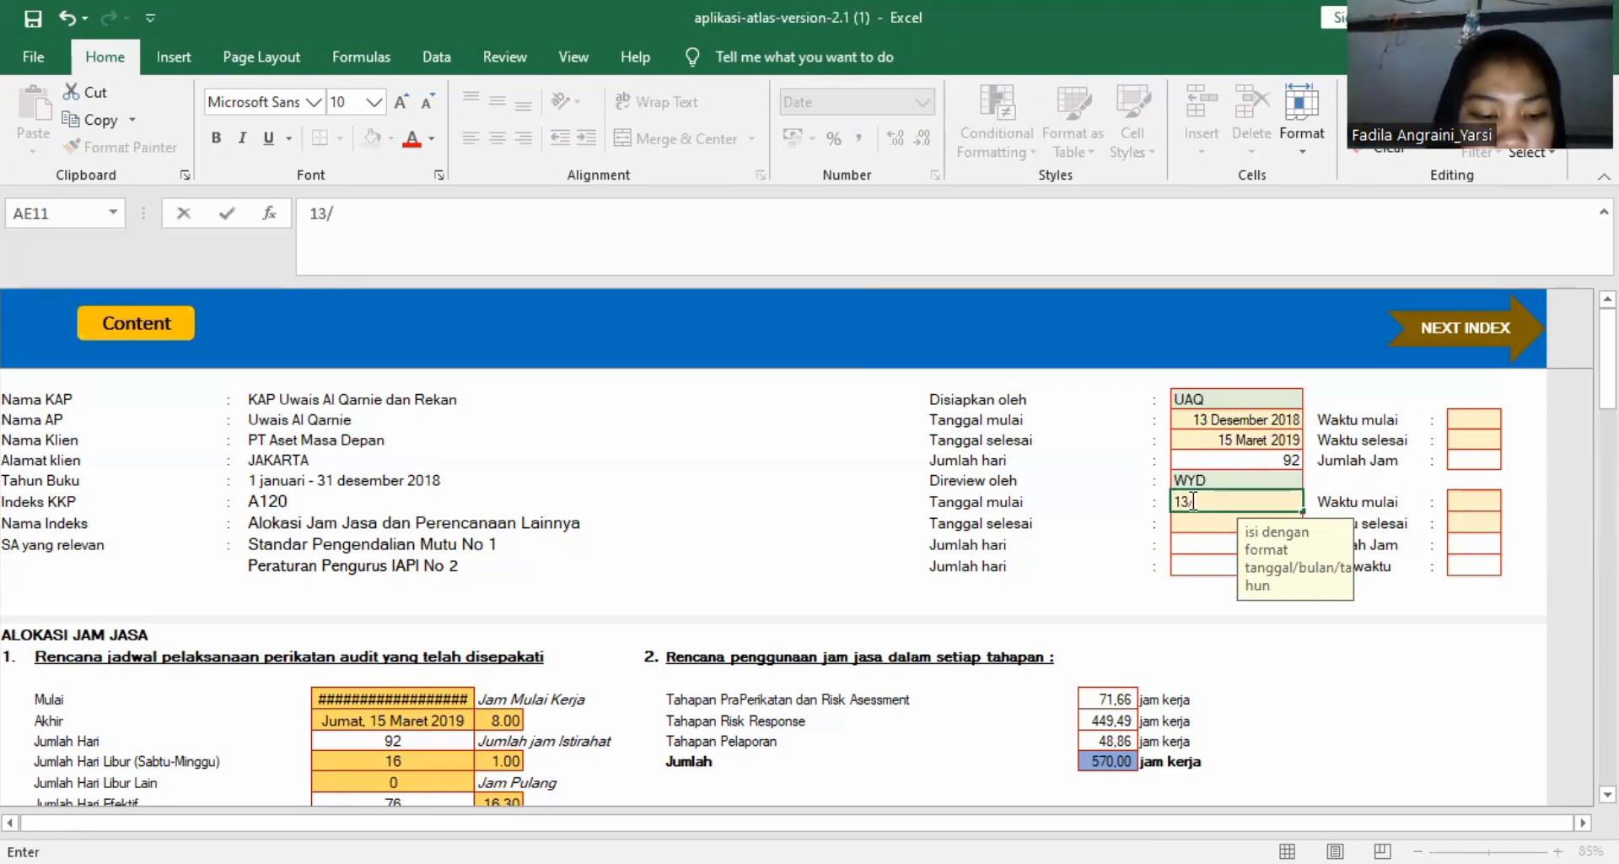
pyautogui.write('dese')
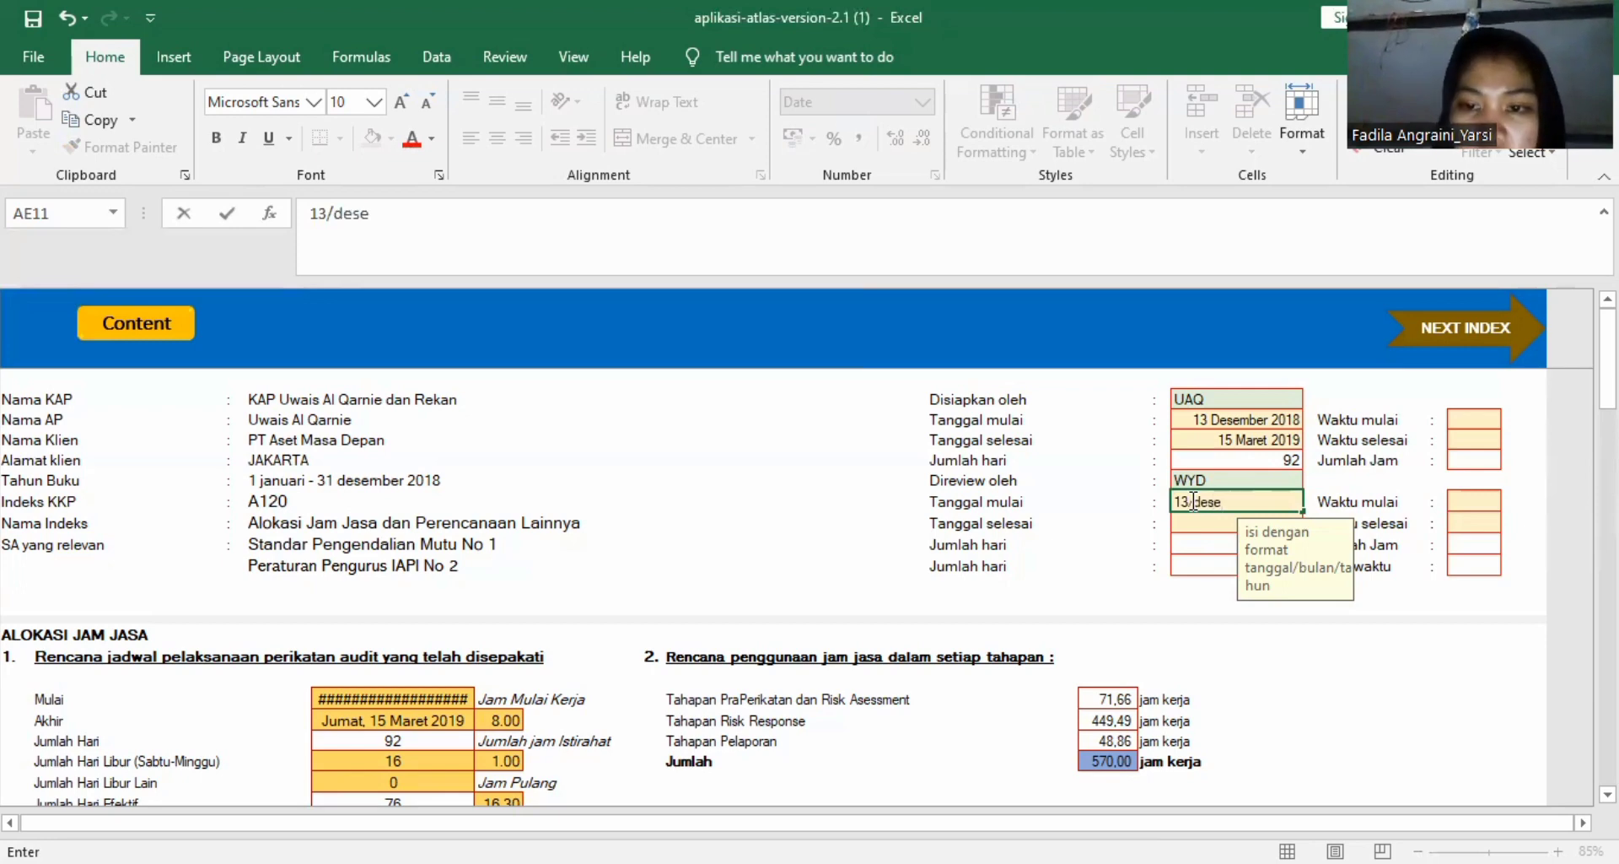
pyautogui.write('me')
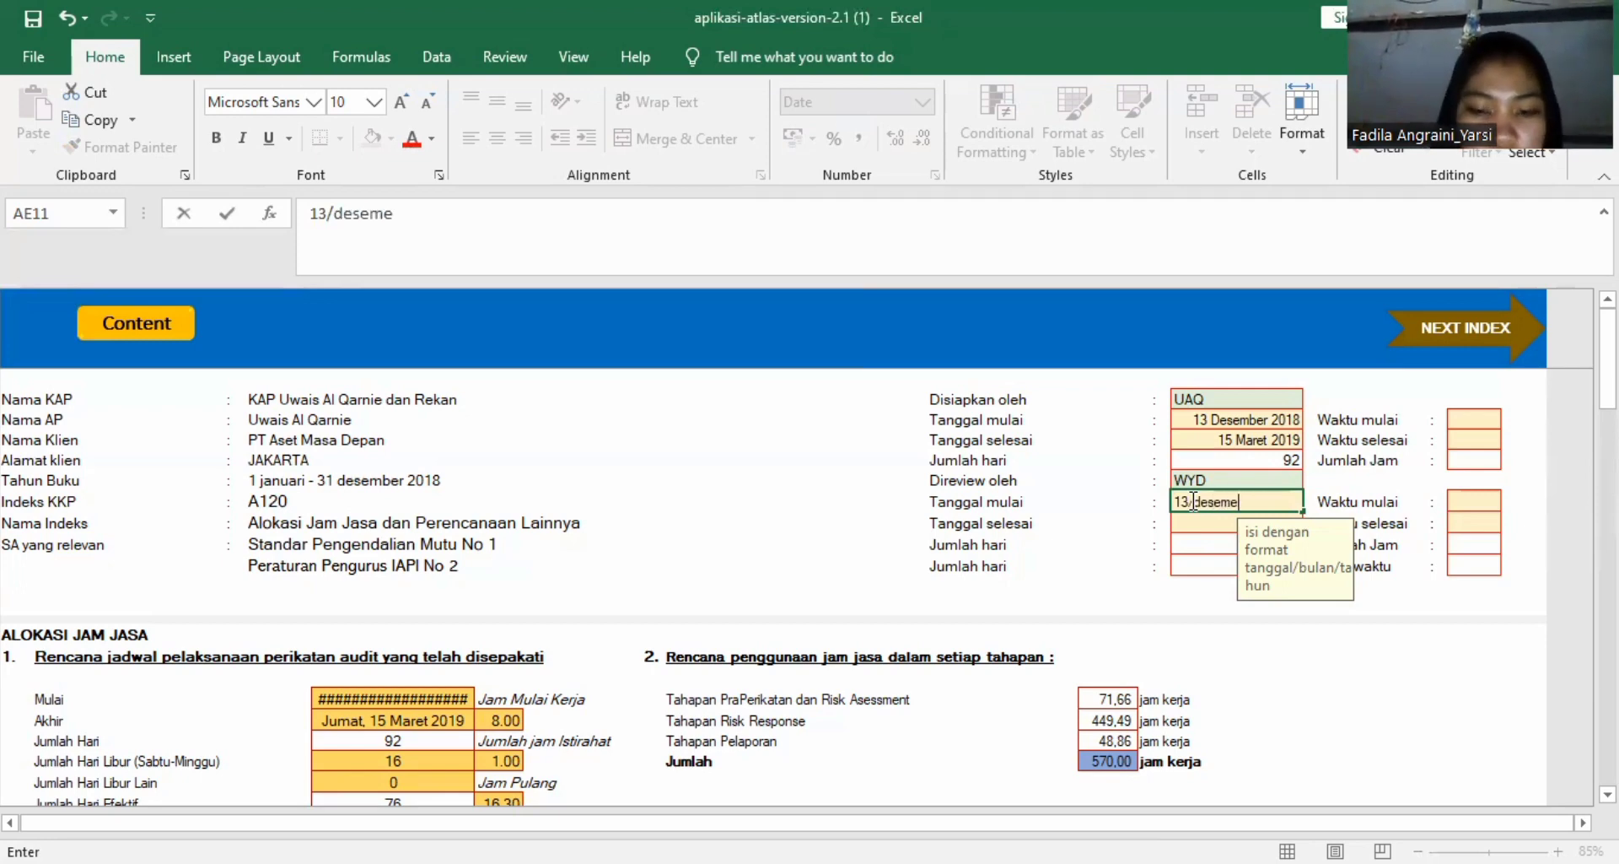
pyautogui.press('BackSpace')
pyautogui.write('ber')
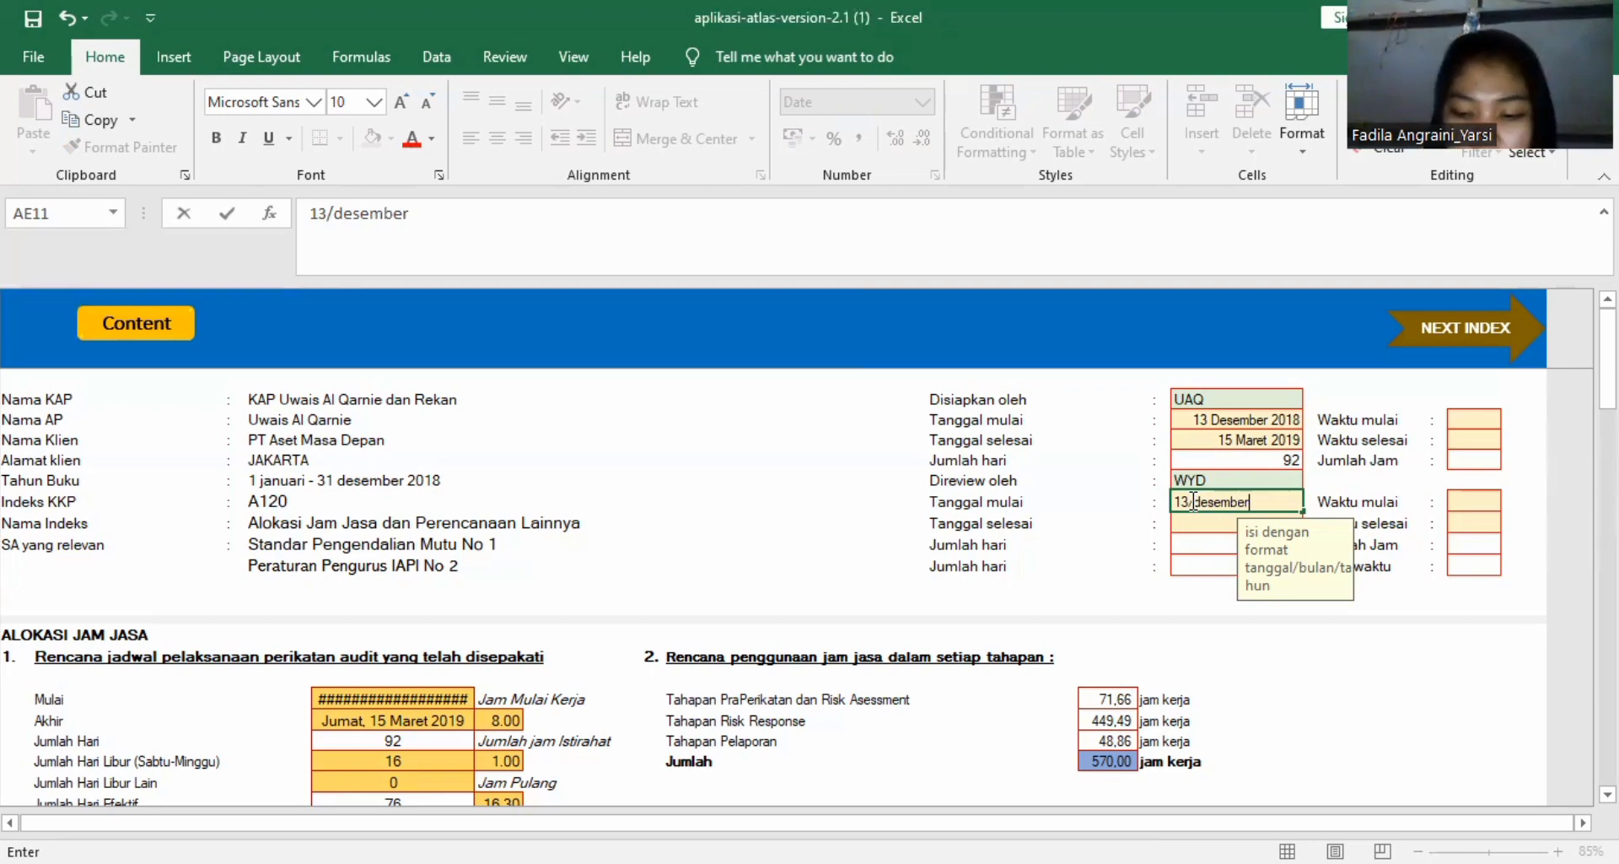
pyautogui.write('/2018')
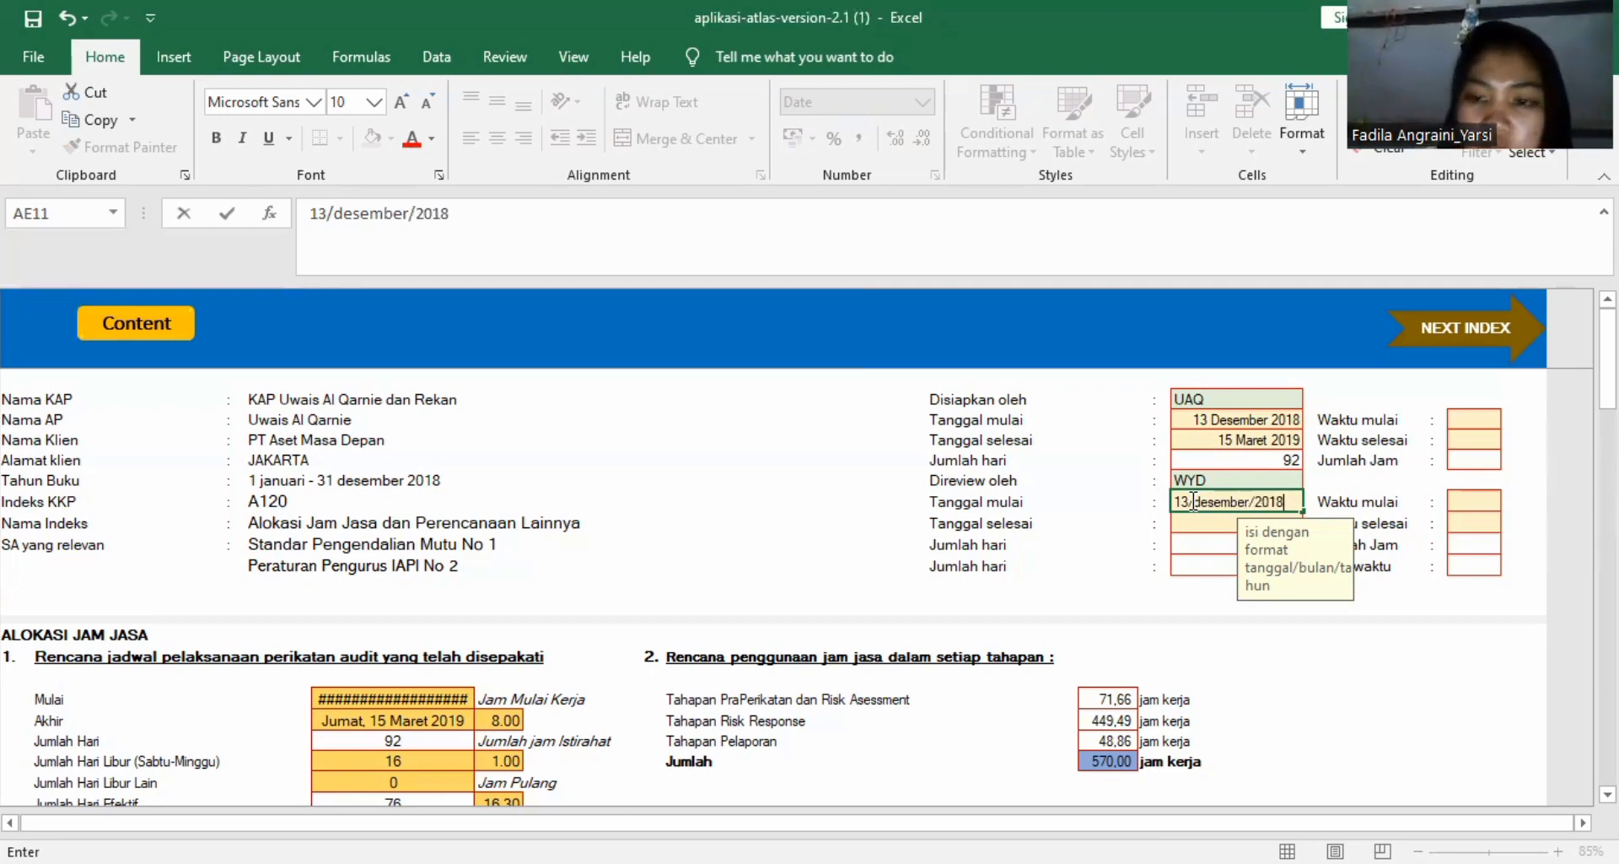
pyautogui.press('Return')
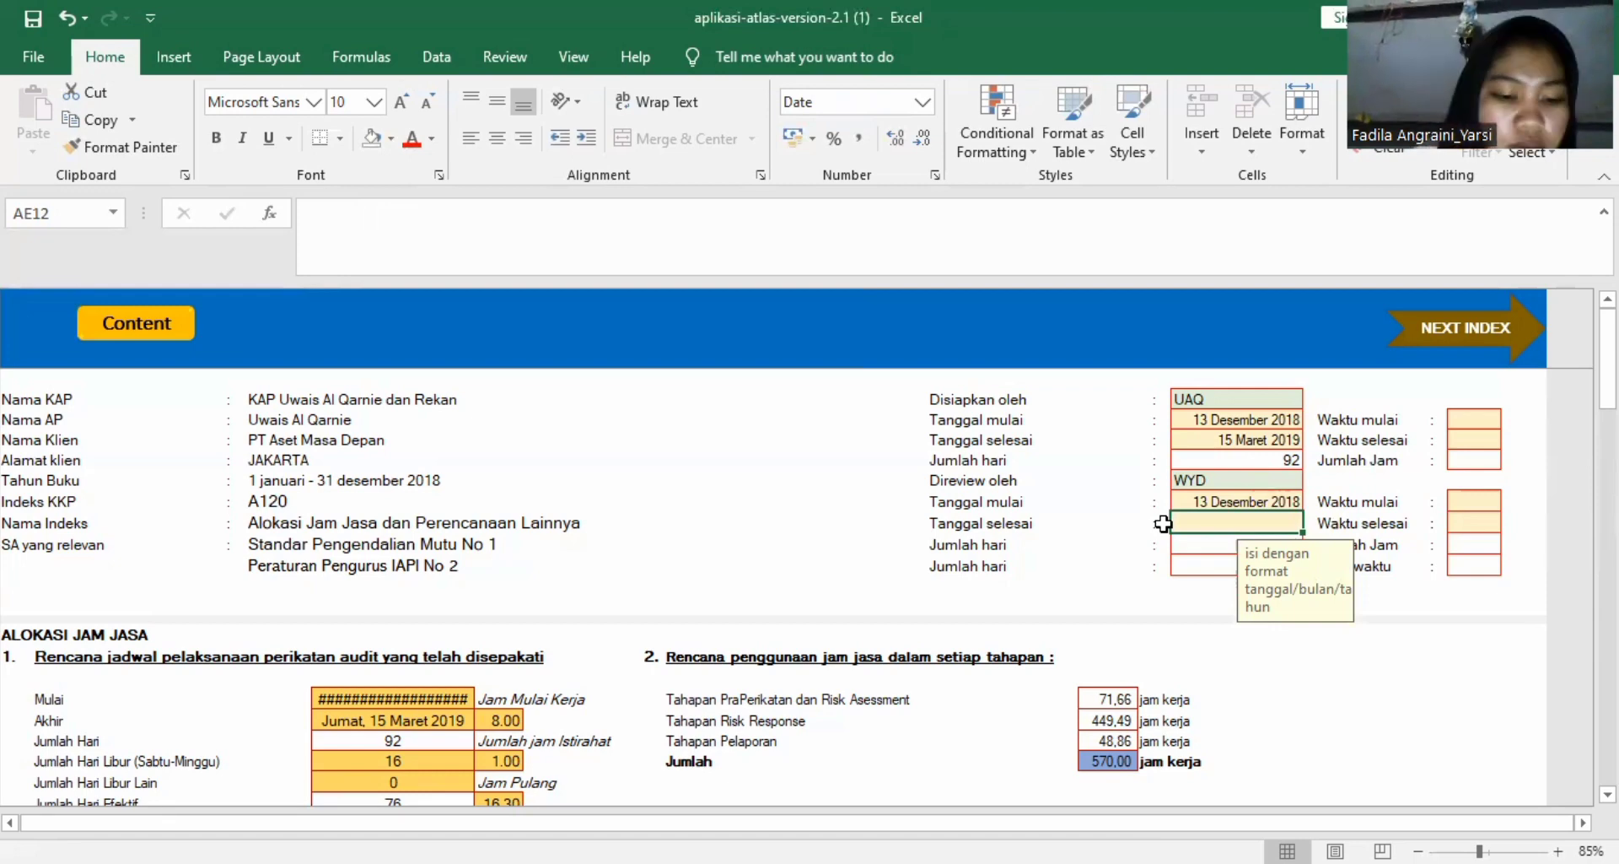
# Enter 15 Maret 2019 as the Tanggal selesai under Direview oleh.
pyautogui.write('15')
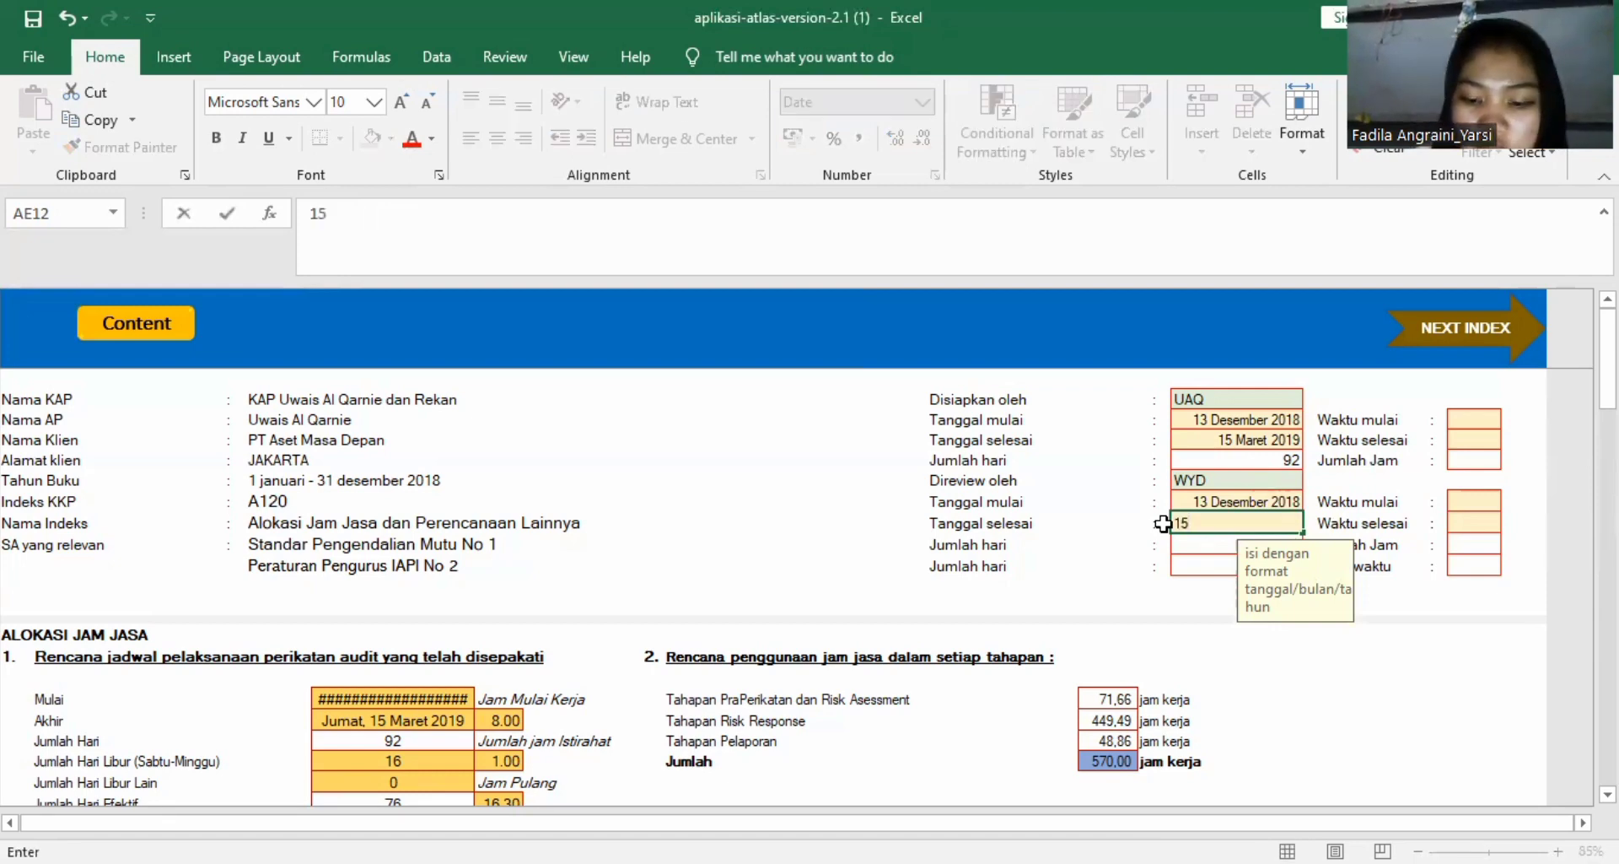
pyautogui.write('/')
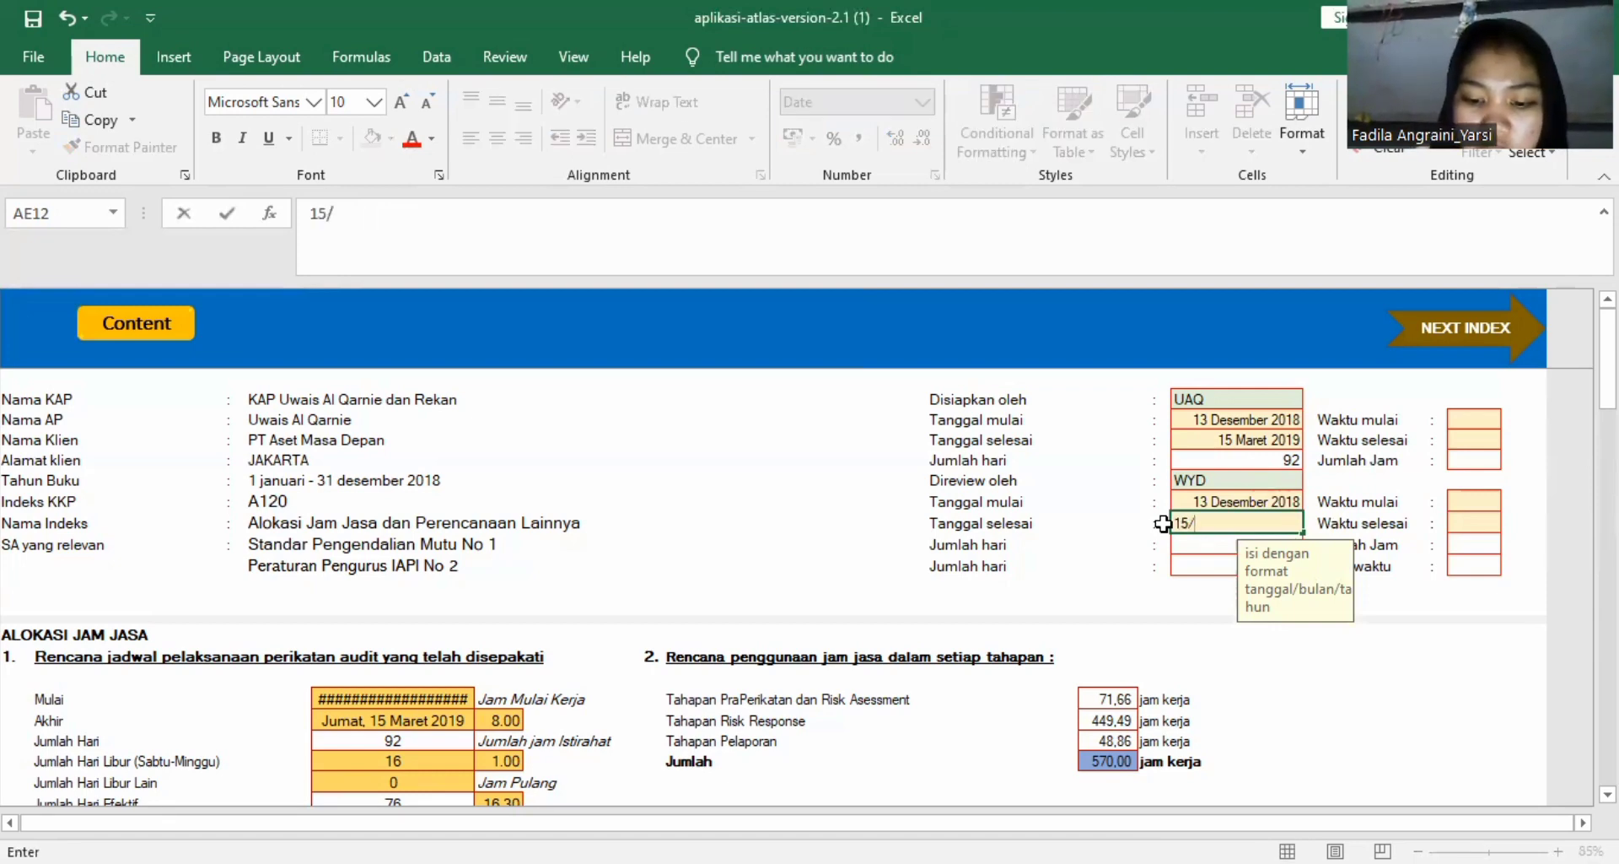
pyautogui.write('03')
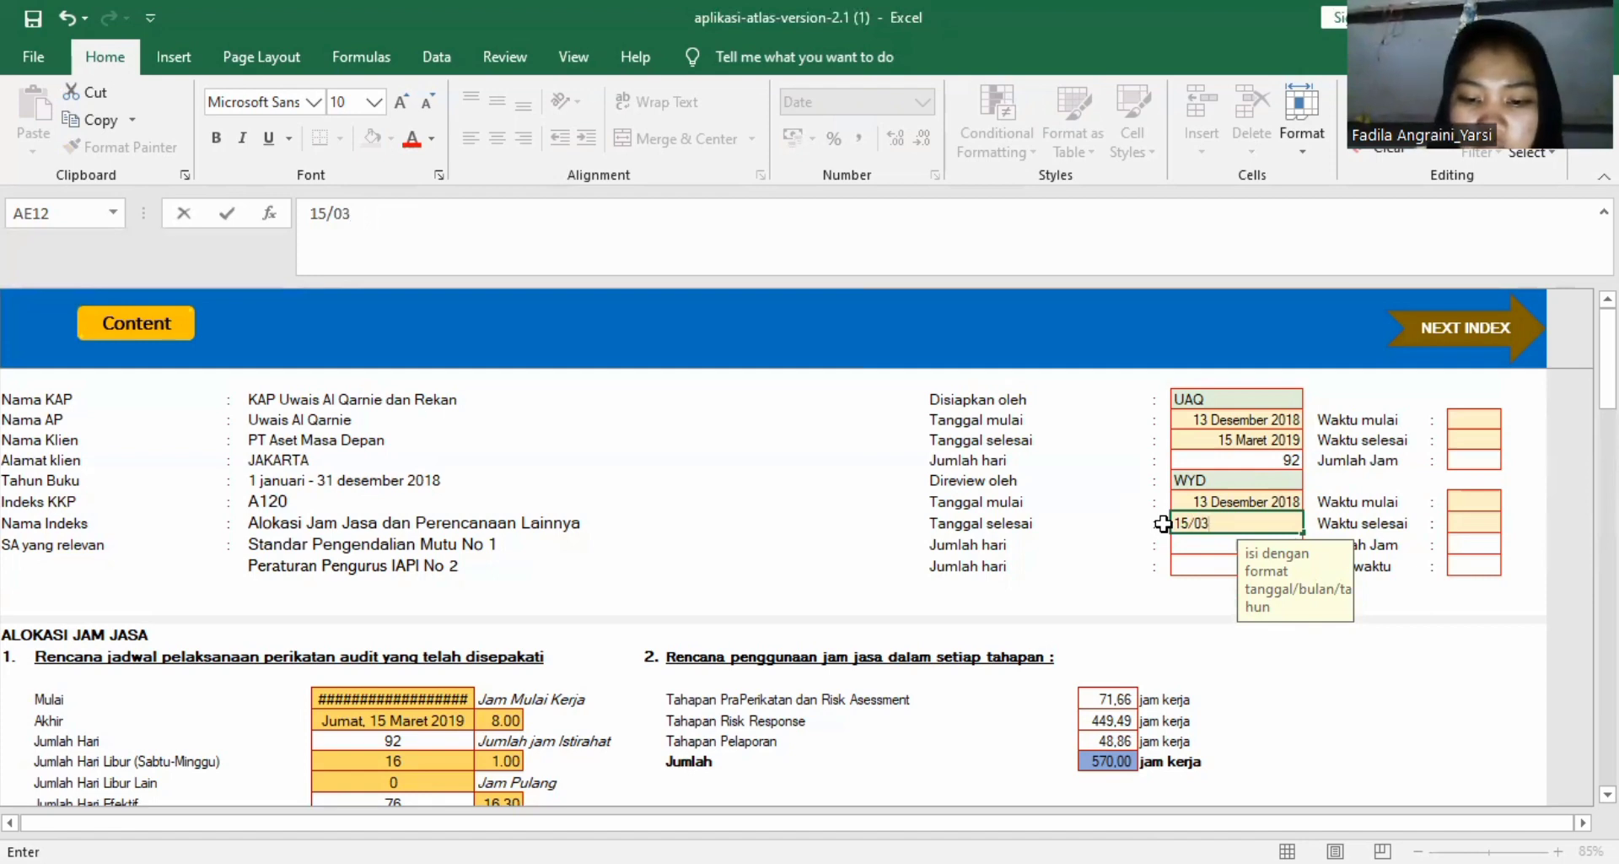
pyautogui.write('/')
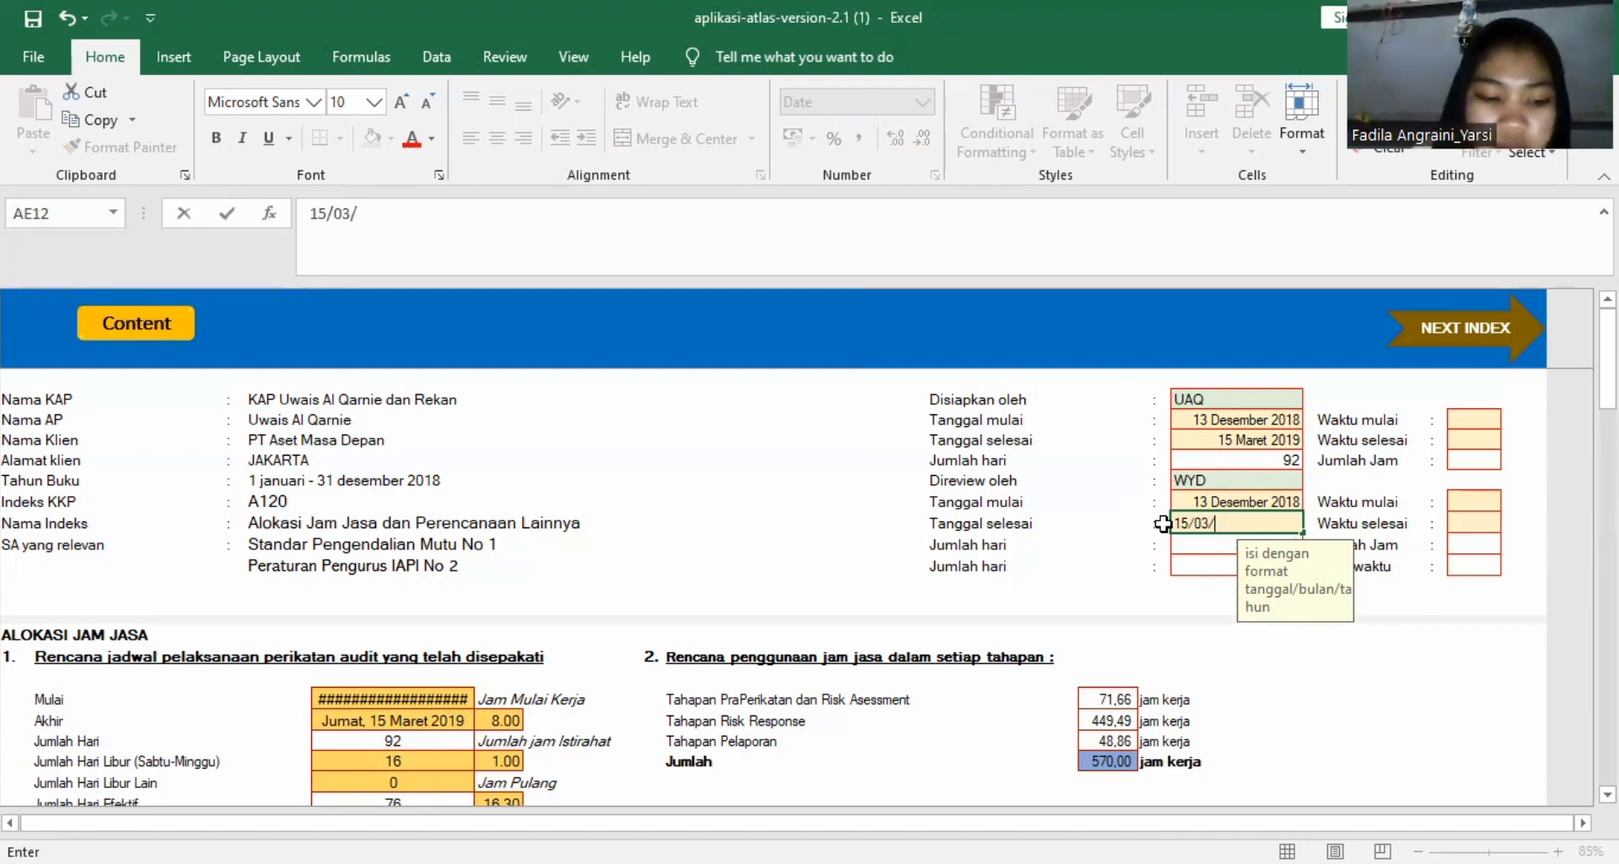
pyautogui.write('2019')
pyautogui.press('Return')
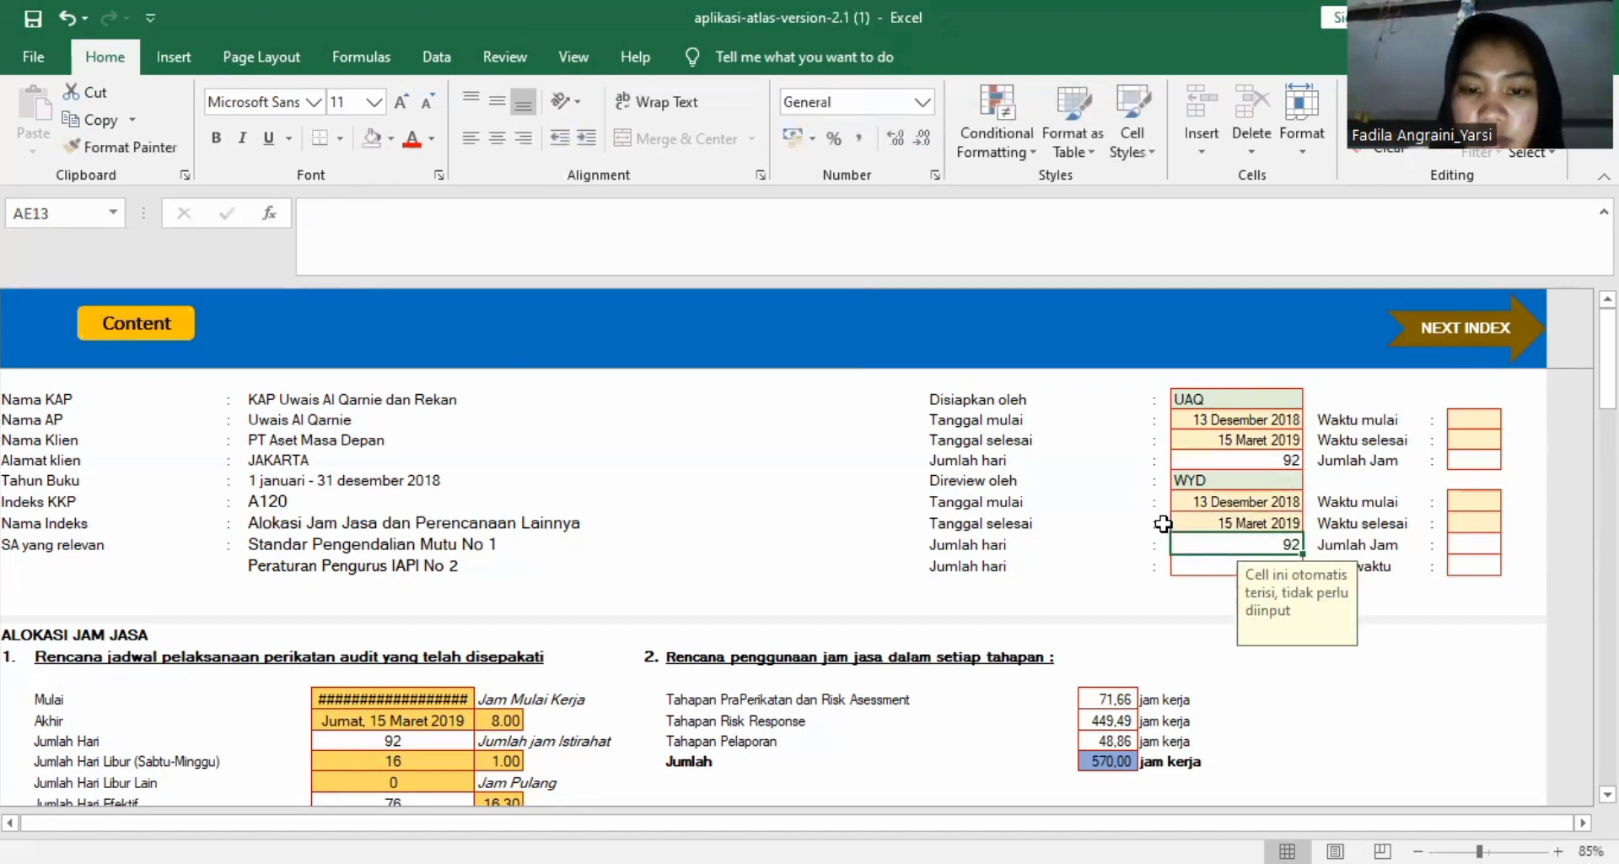
# Enter 8.00 as the Waktu mulai and 16.30 as the Waktu selesai for the Disiapkan oleh preparer.
pyautogui.scroll(-1, 1164, 524)
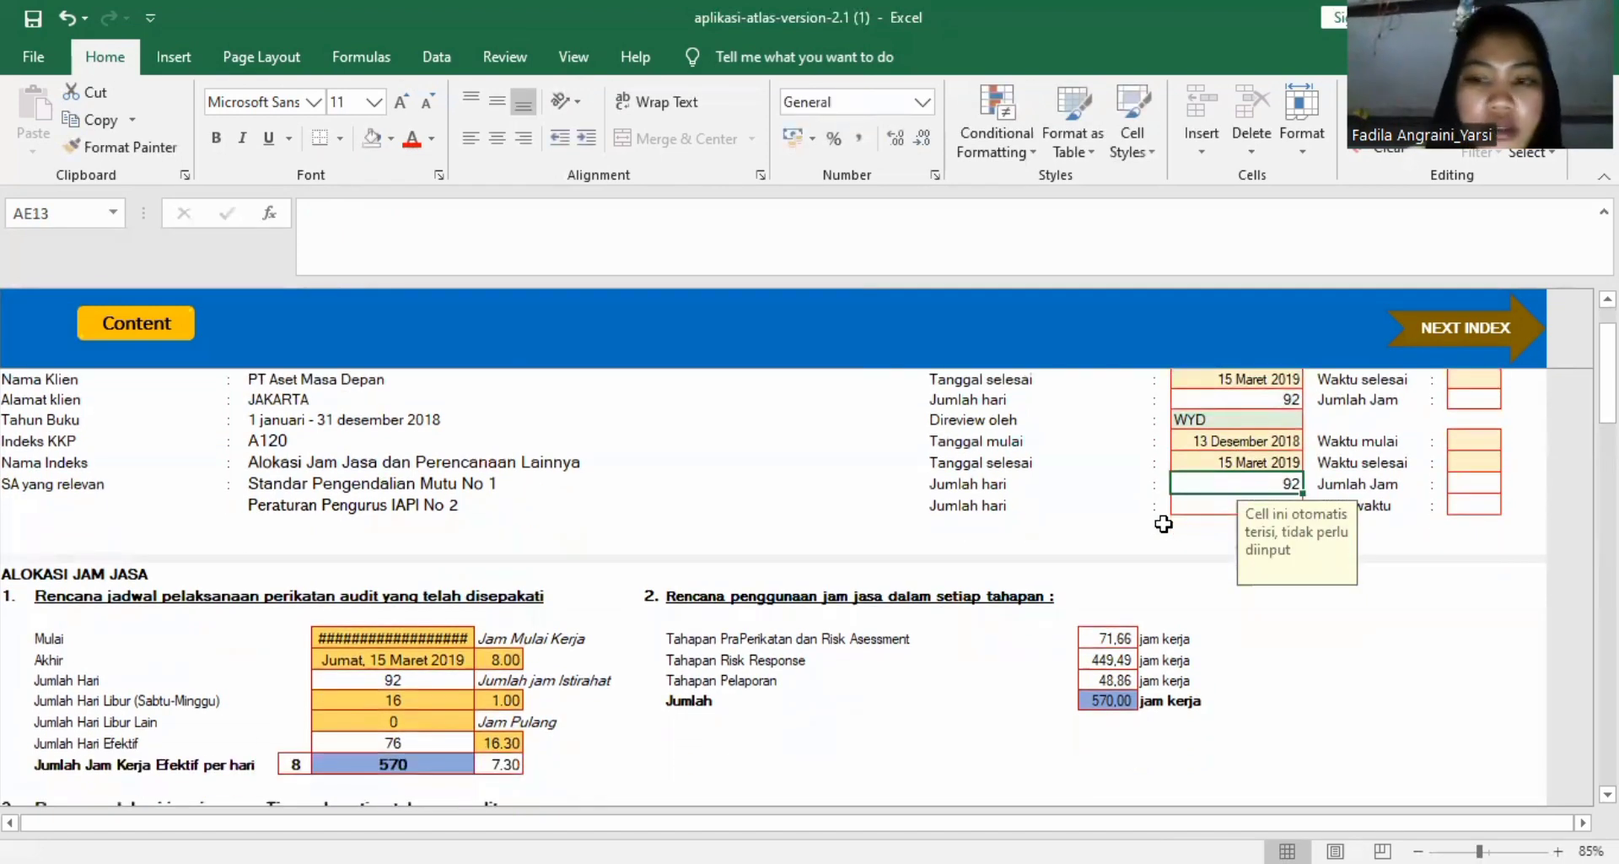
pyautogui.click(1139, 556)
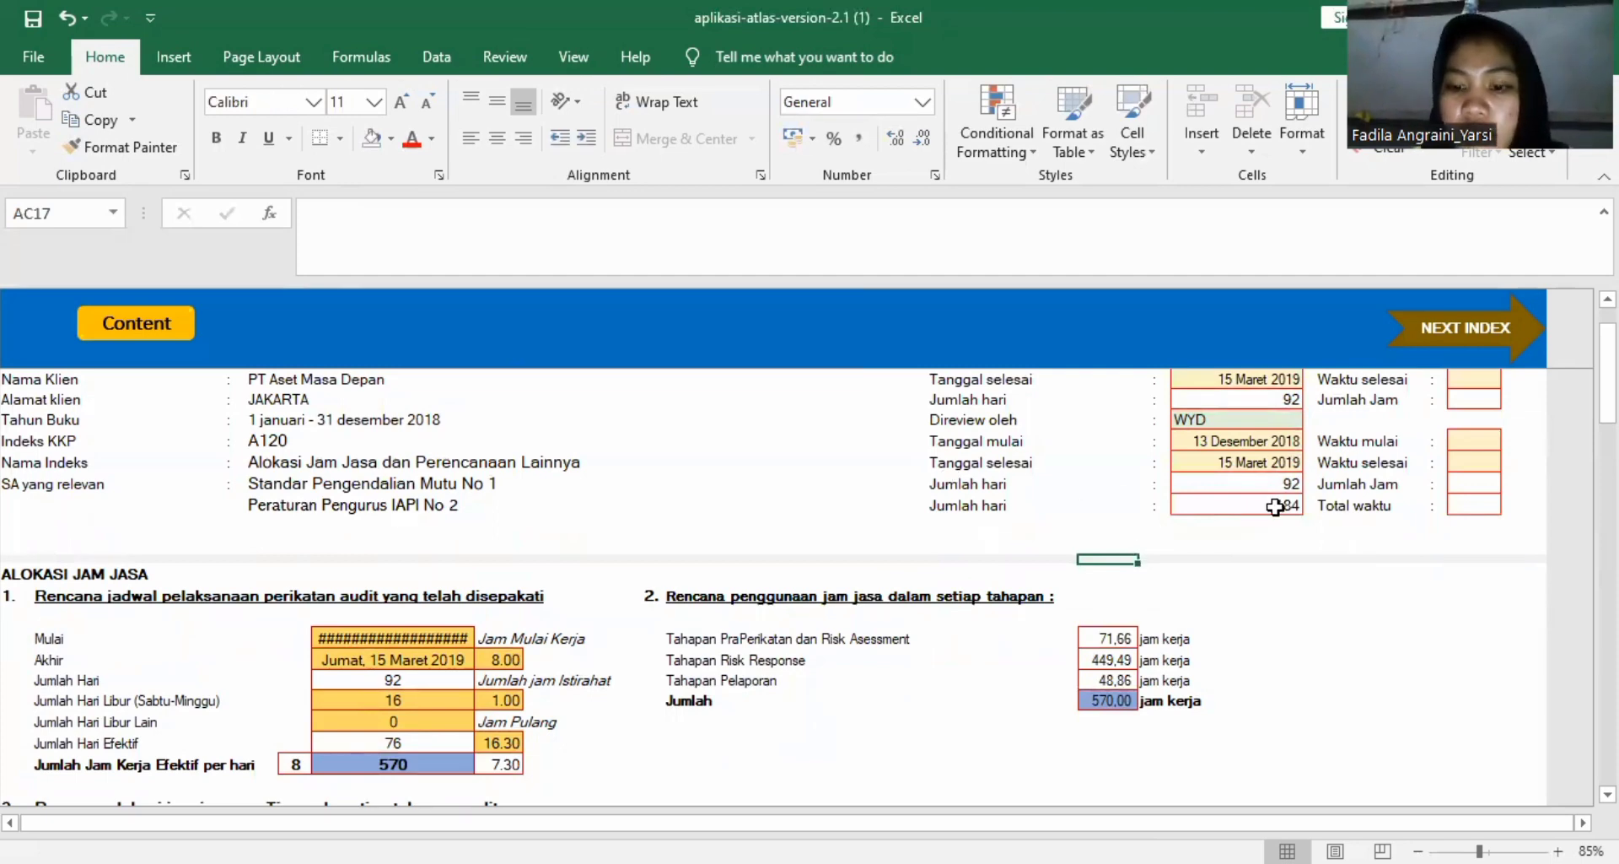
pyautogui.scroll(1, 1422, 501)
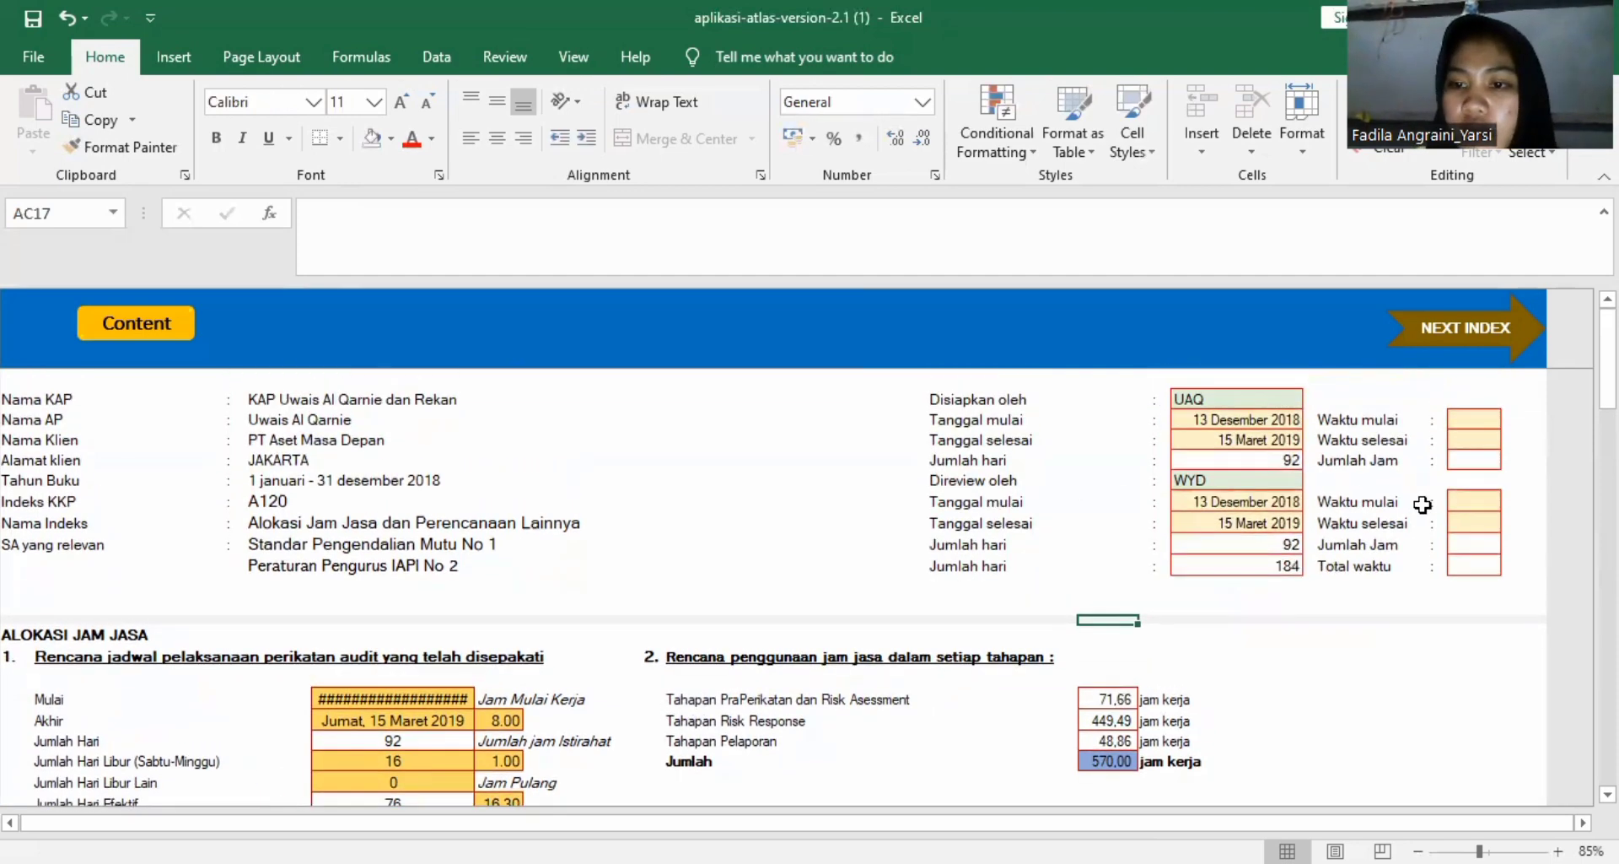
pyautogui.click(1462, 417)
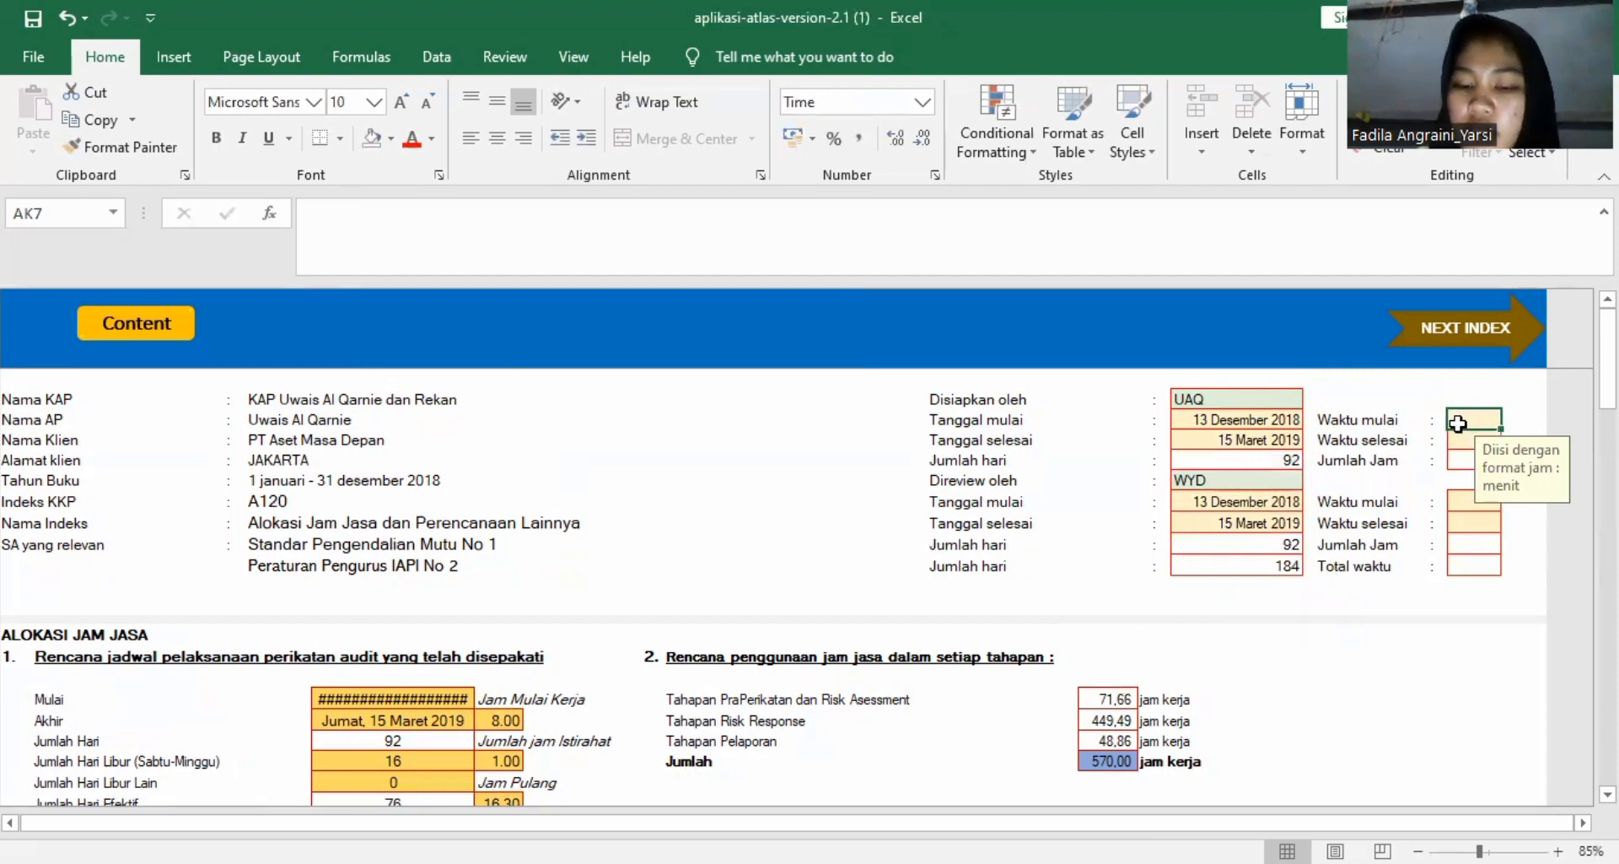
pyautogui.write('8')
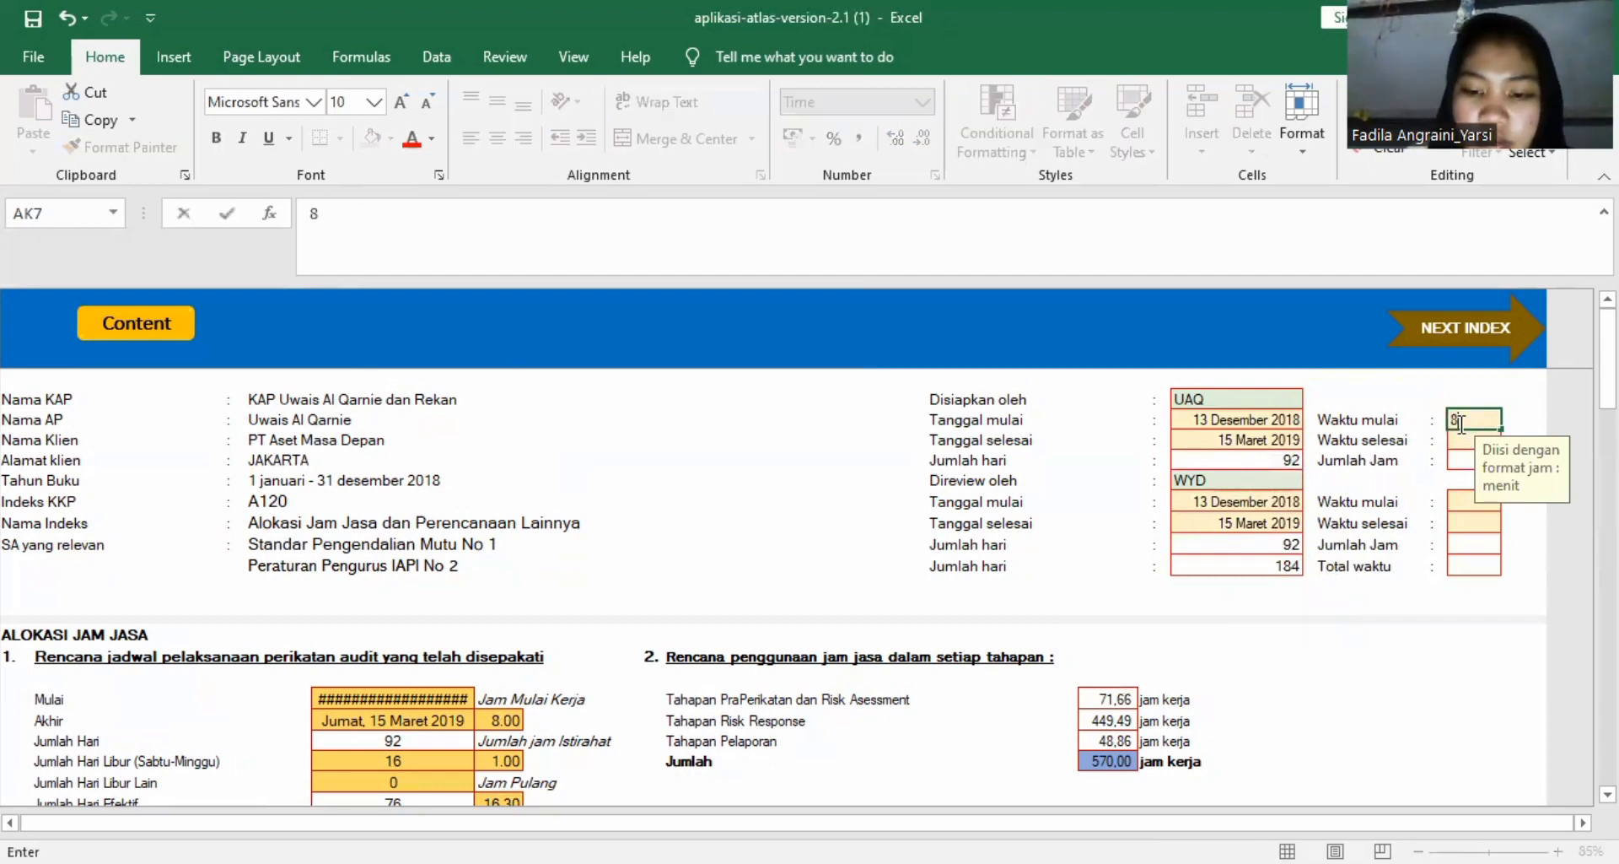
pyautogui.write('.00')
pyautogui.press('Return')
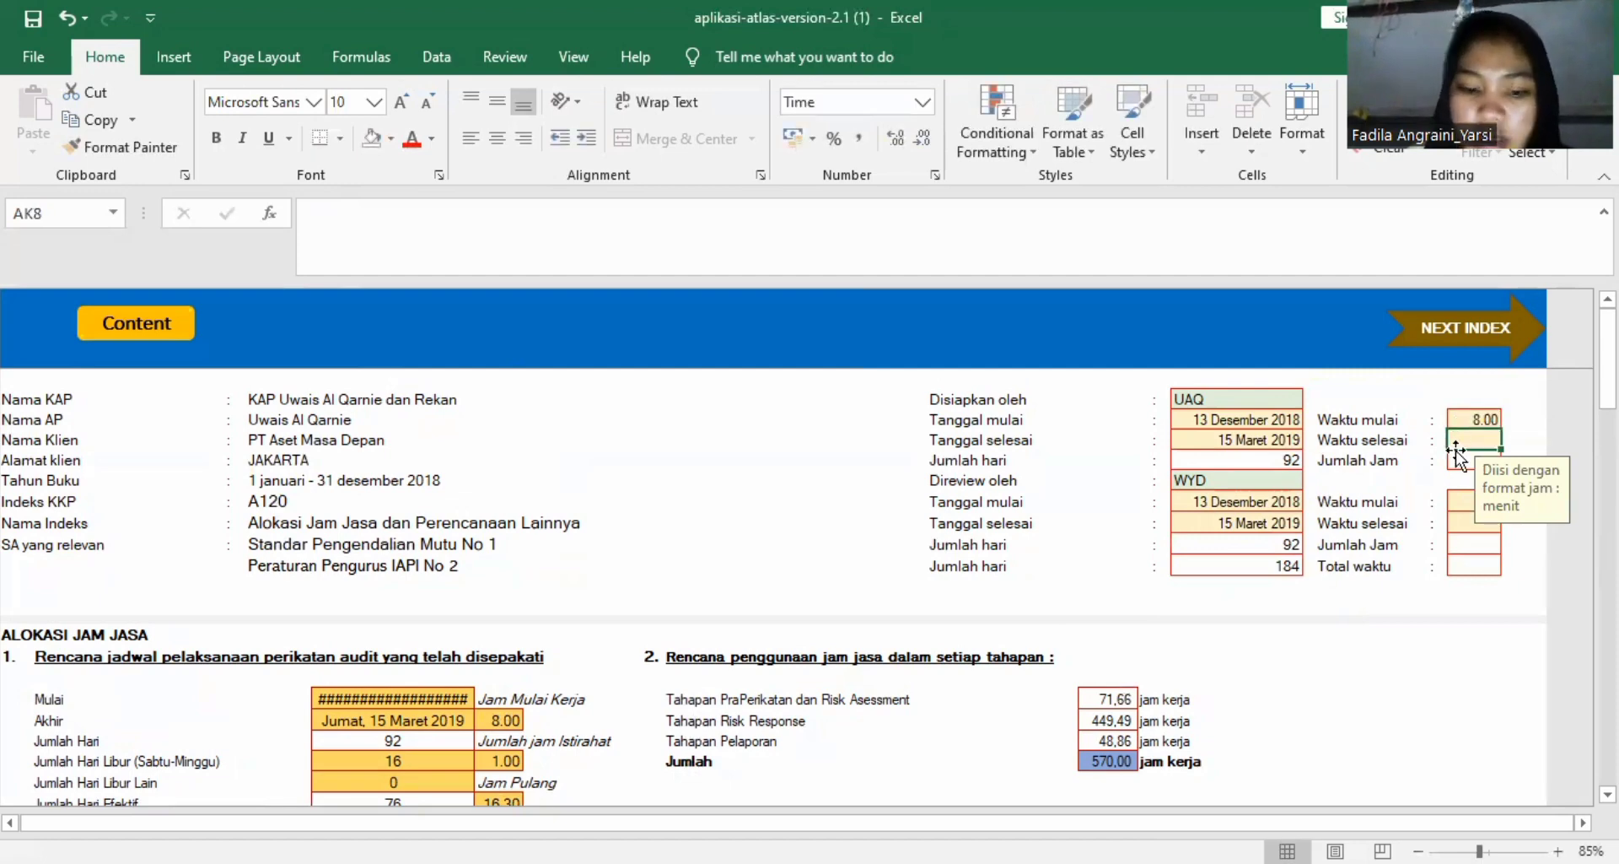
pyautogui.write('16')
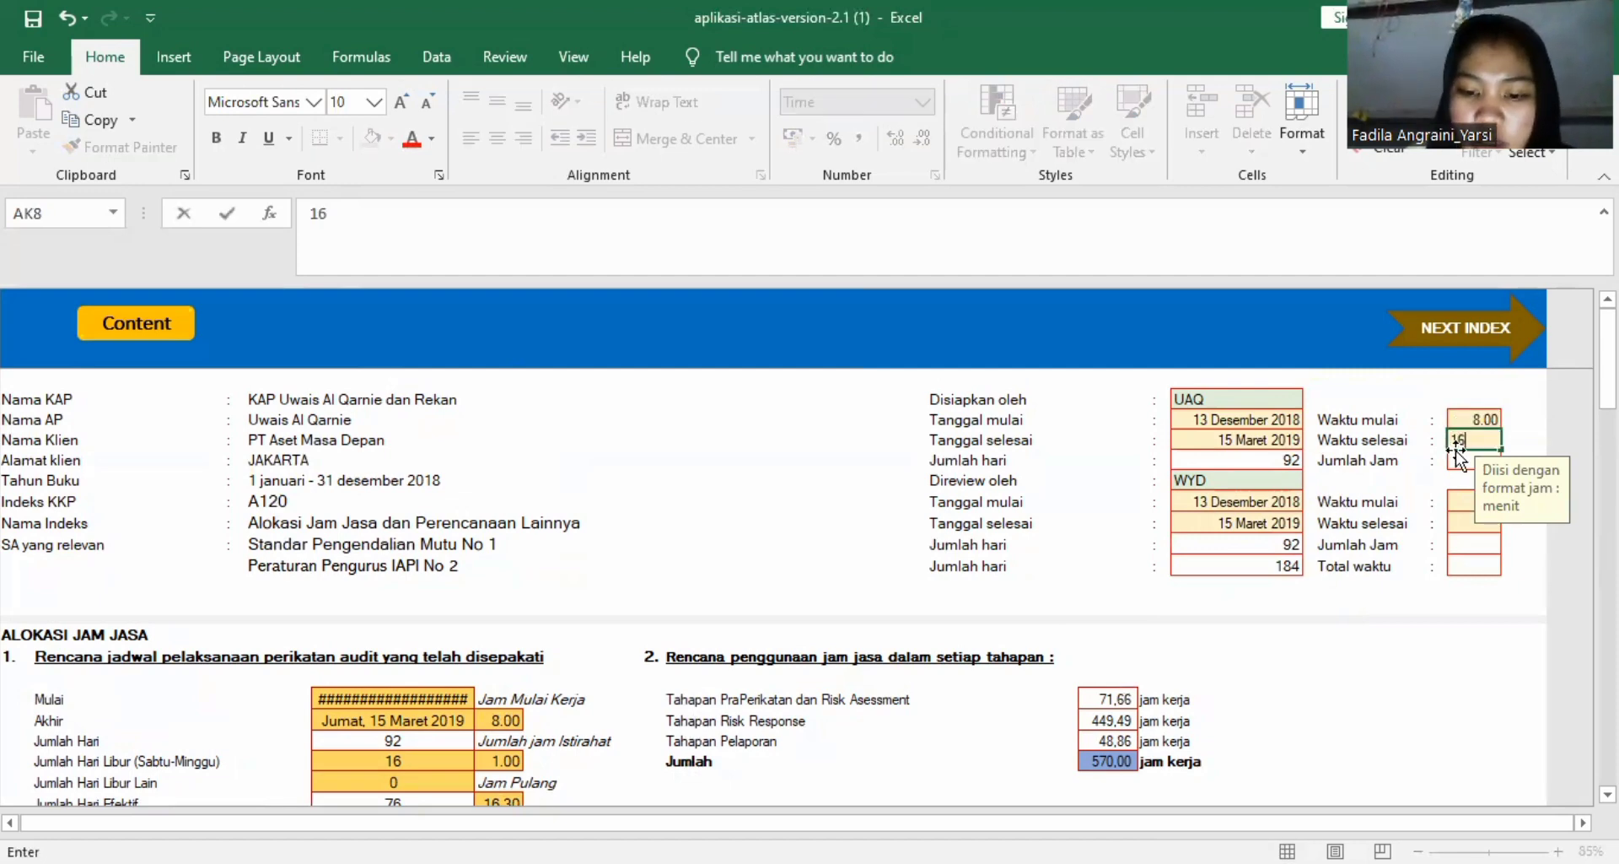
pyautogui.write('.30')
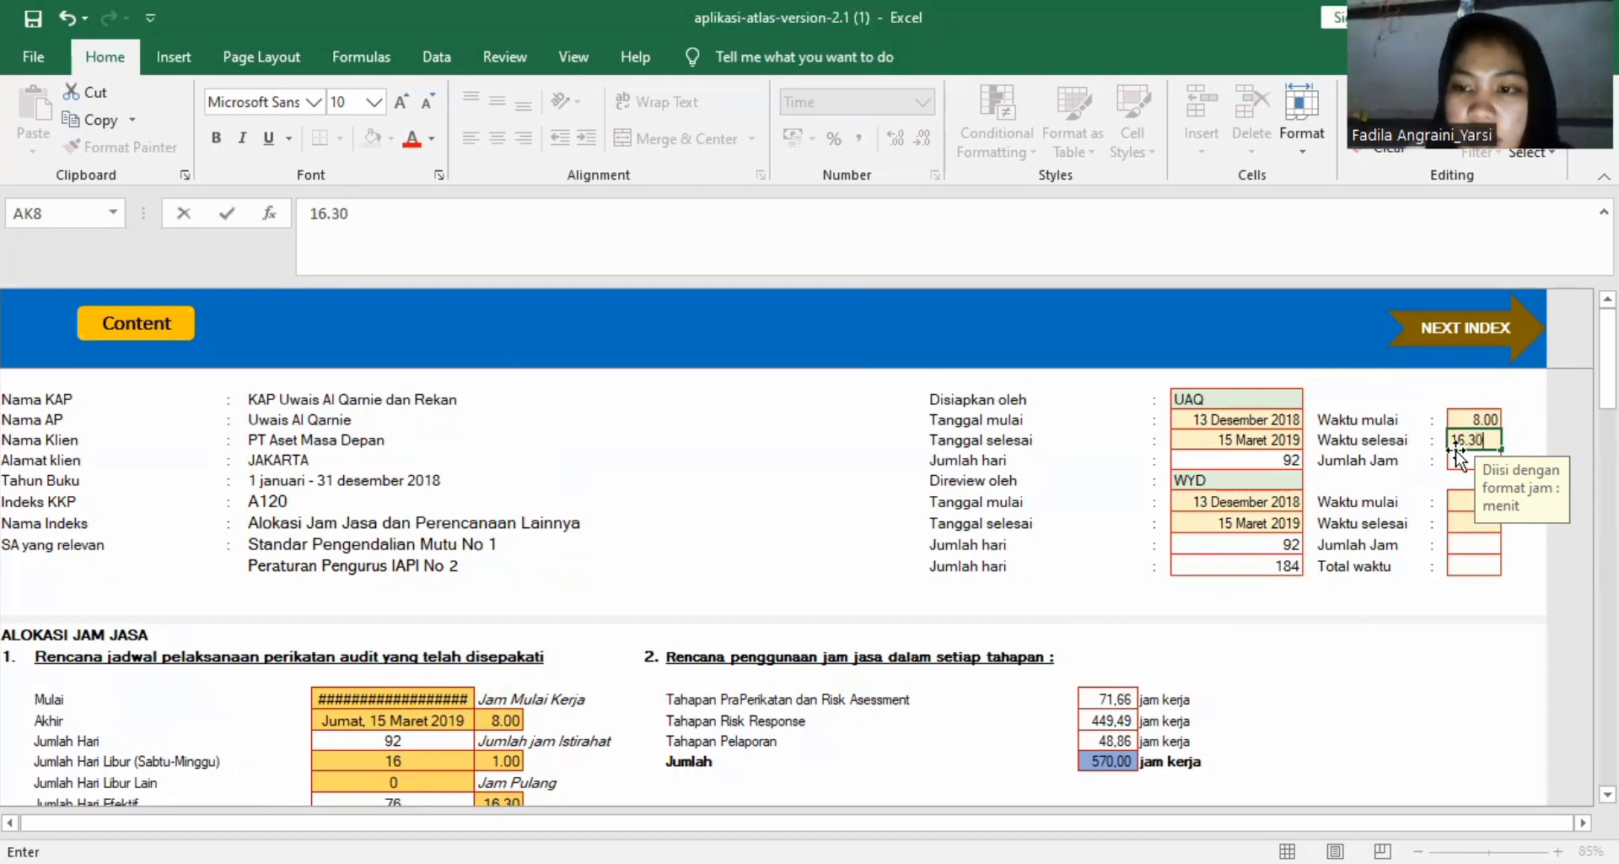
pyautogui.press('Return')
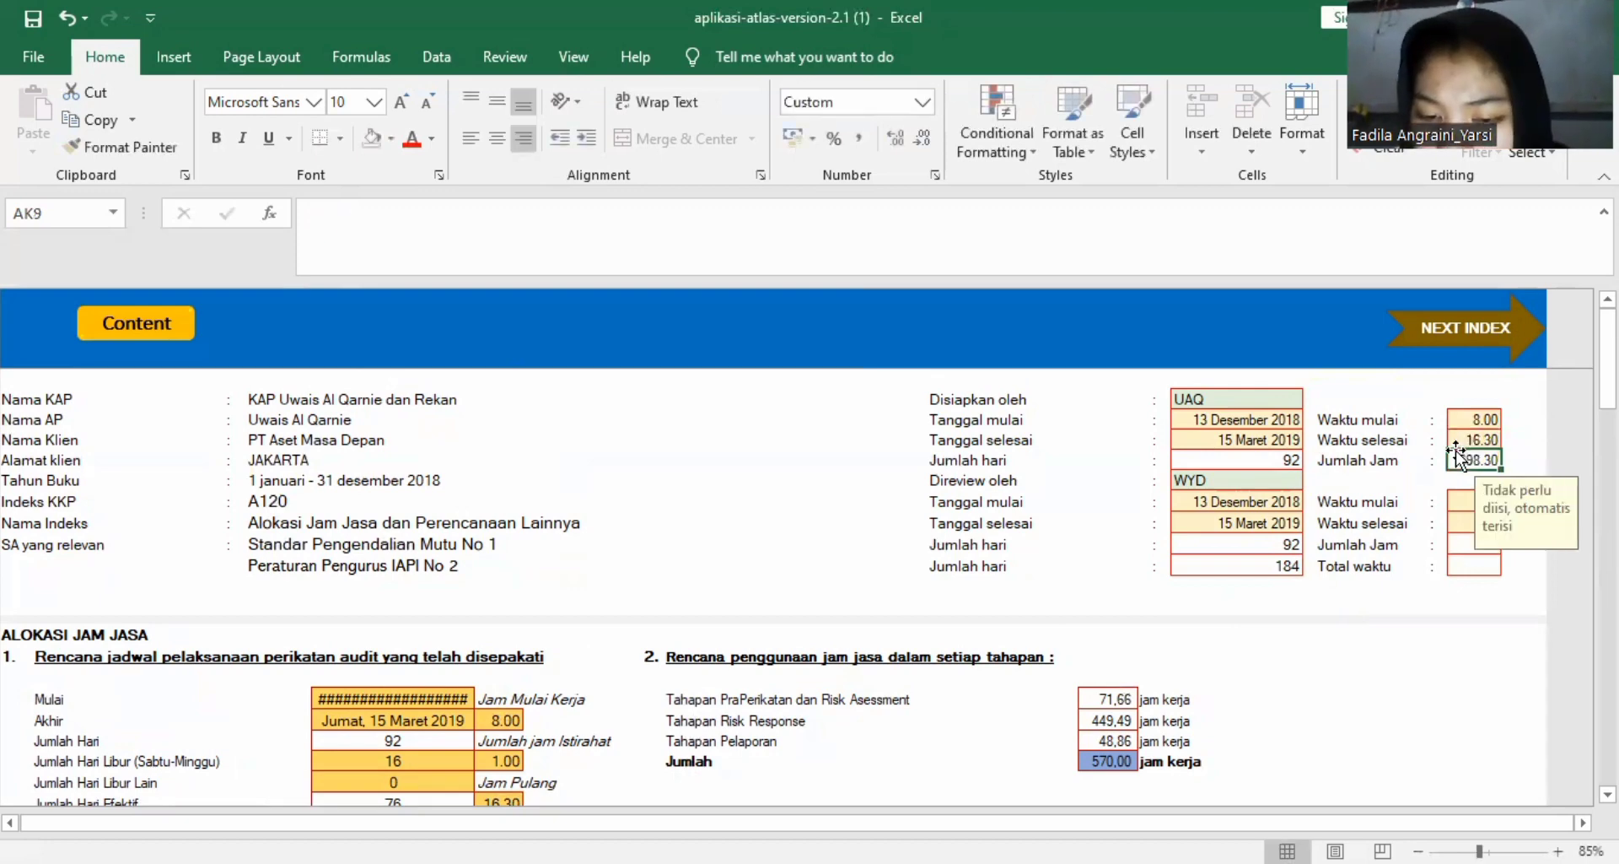
# Enter 8.00 as the Waktu mulai and 16.30 as the Waktu selesai for the Direview oleh reviewer.
pyautogui.click(1467, 518)
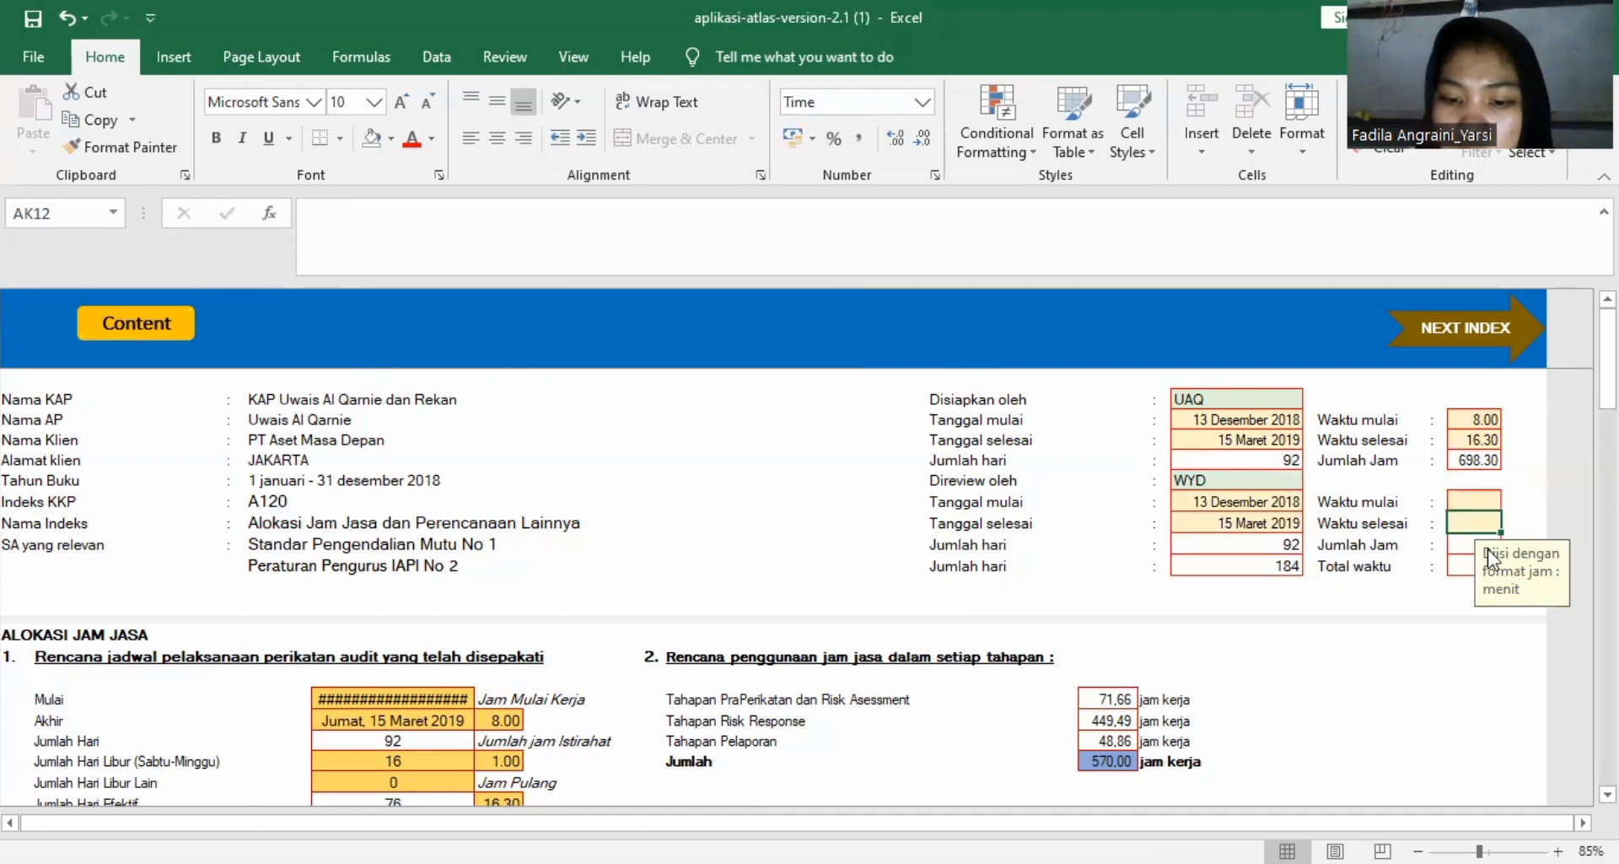
pyautogui.click(1472, 497)
pyautogui.write('8.00')
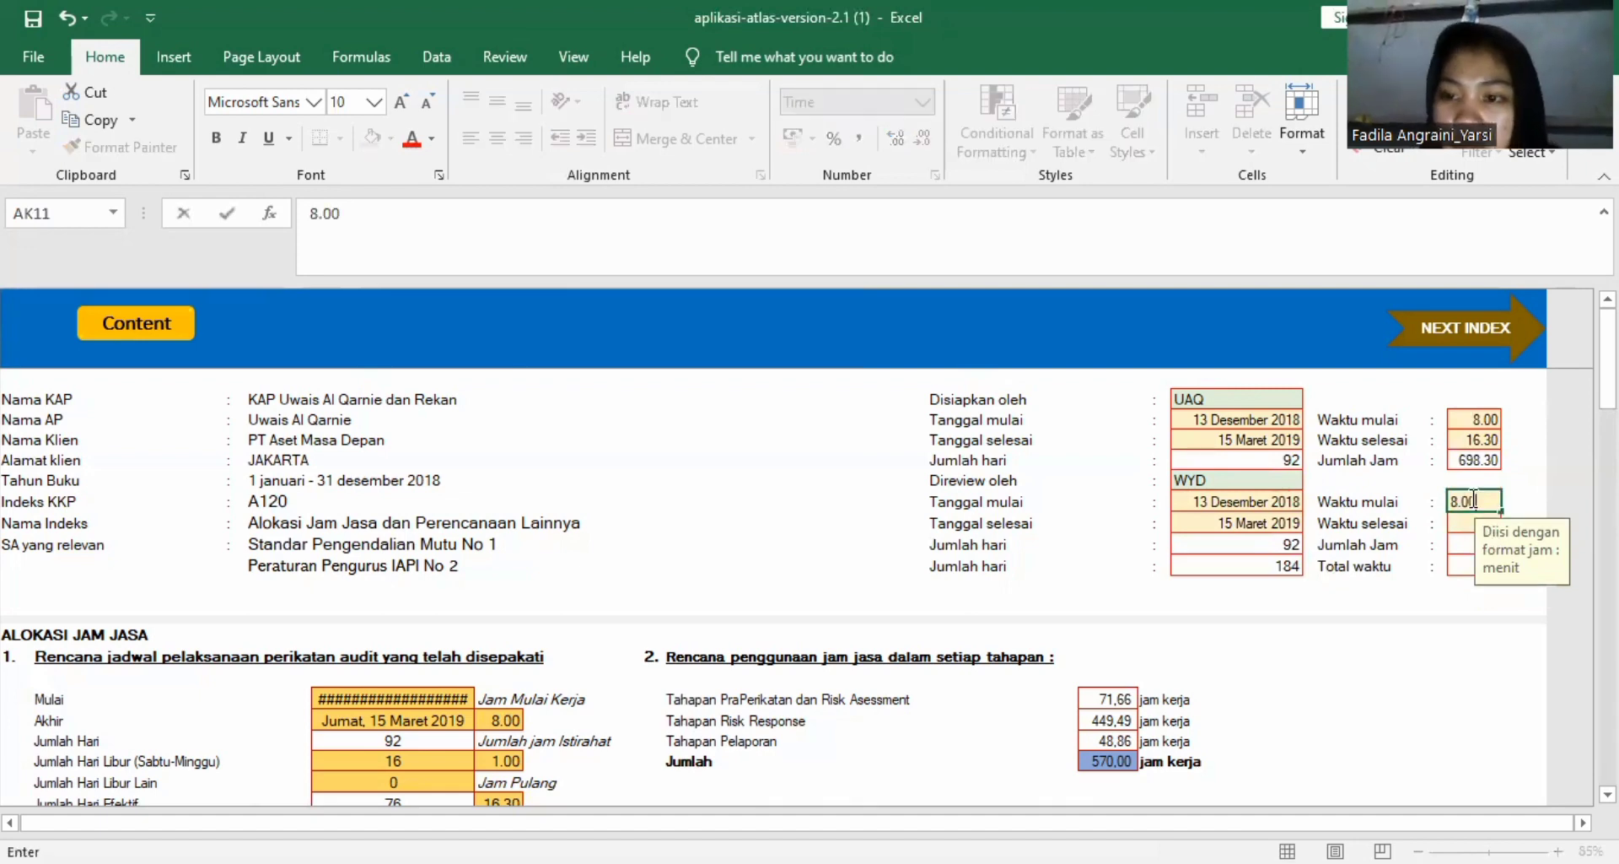
pyautogui.press('Return')
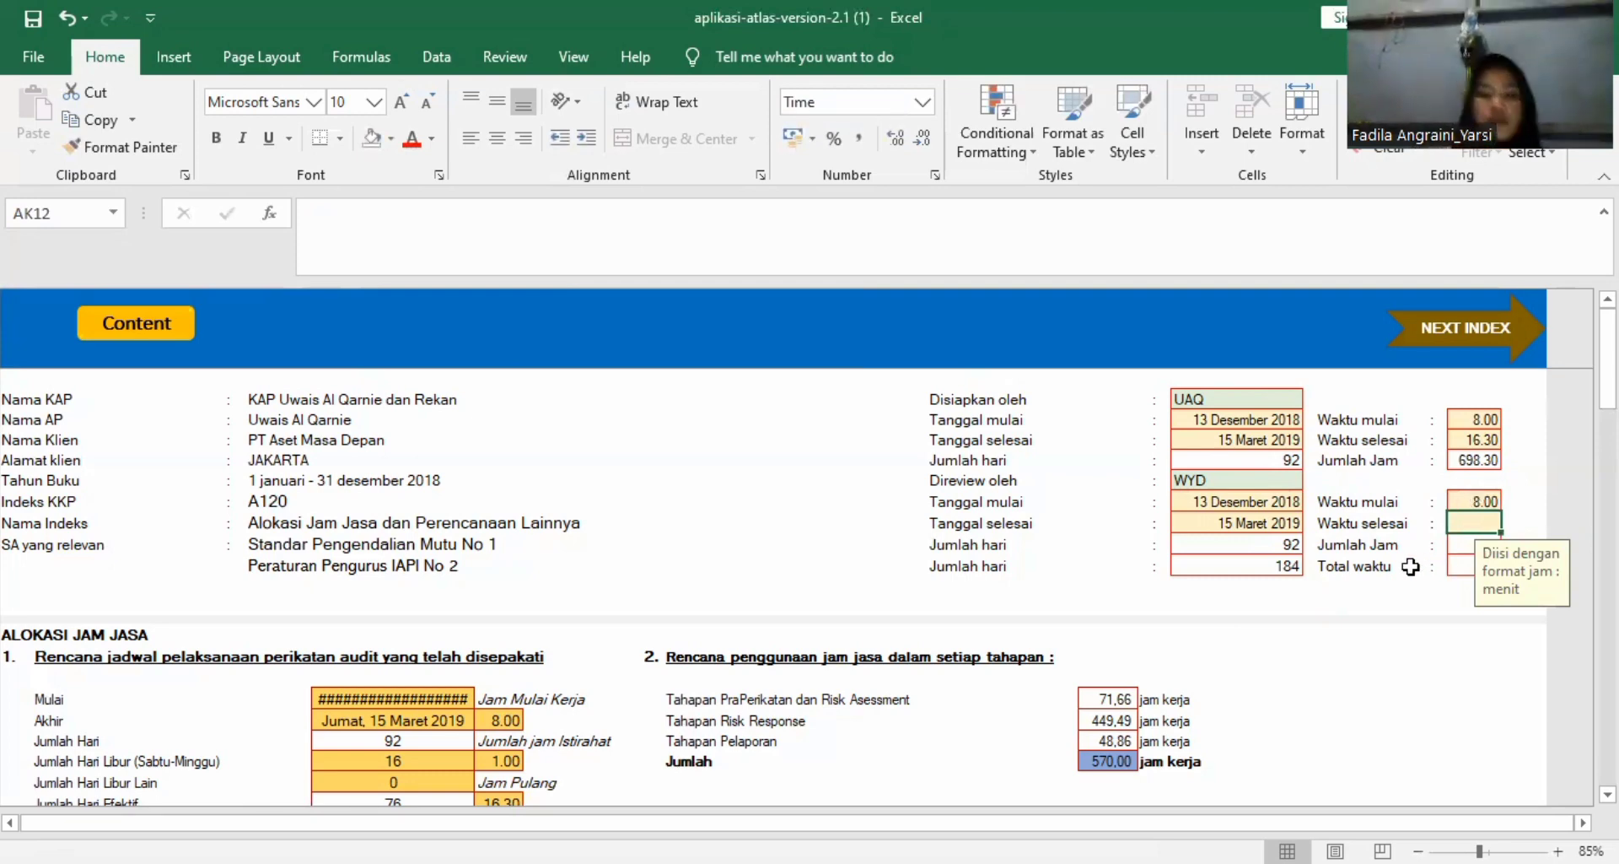
pyautogui.write('16')
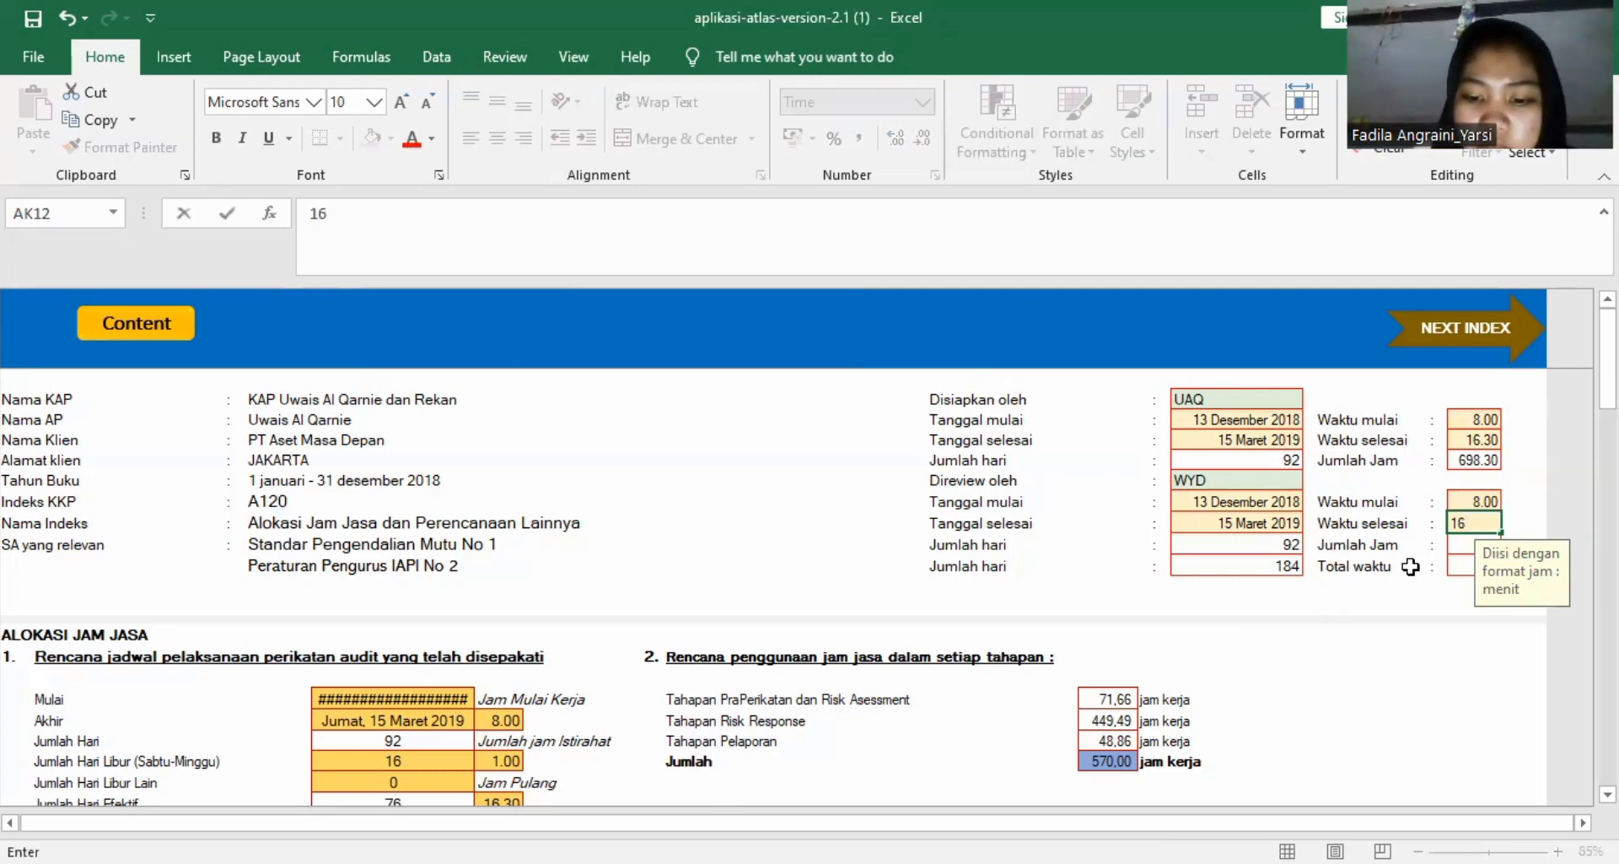
pyautogui.write('.')
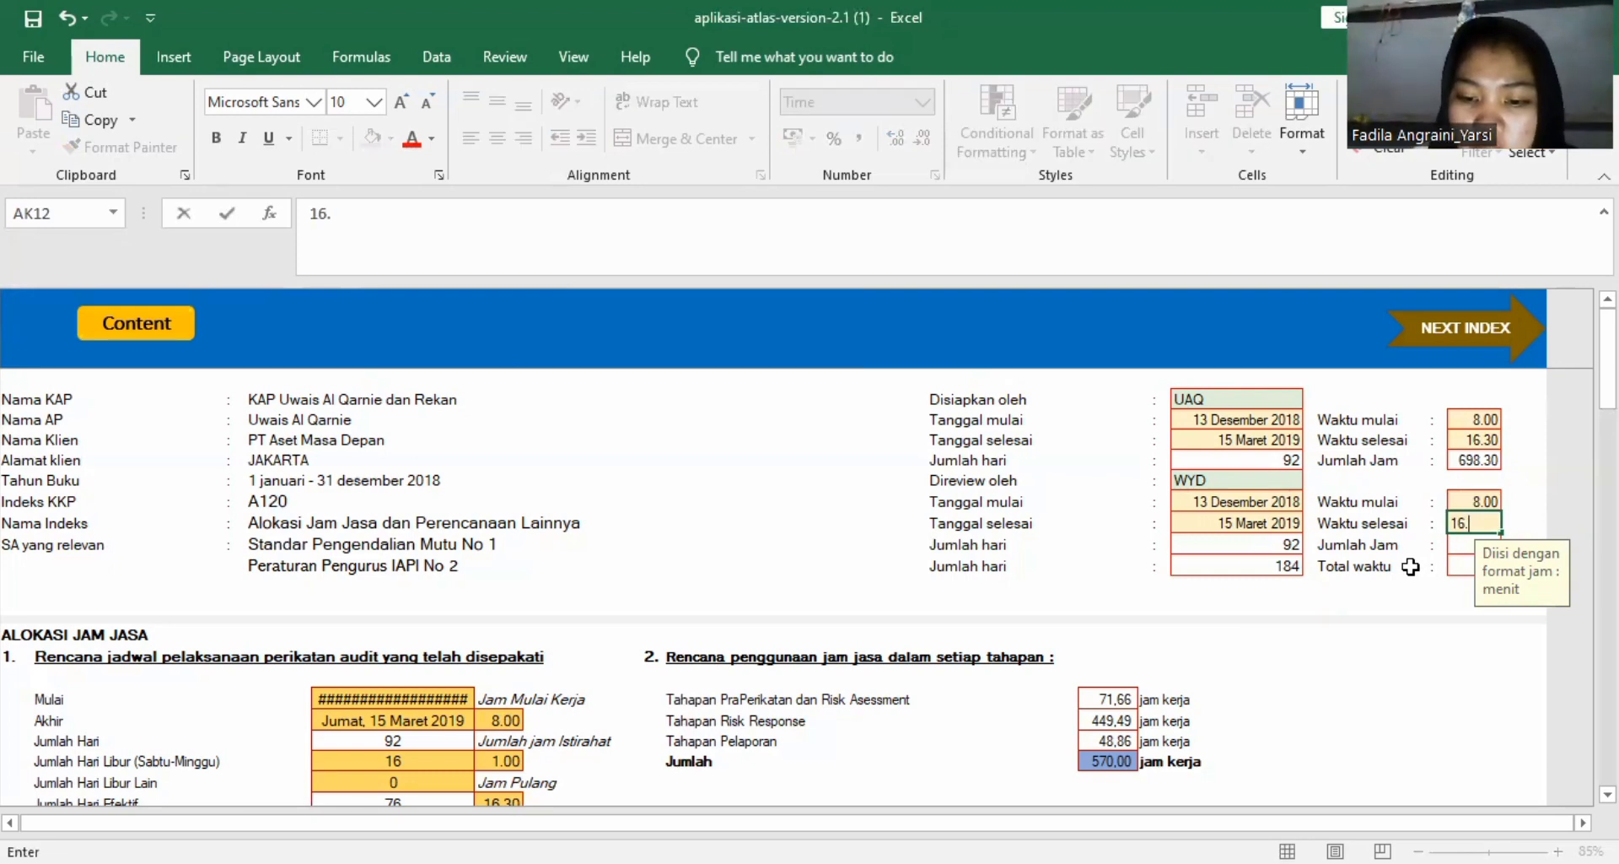
pyautogui.write('30')
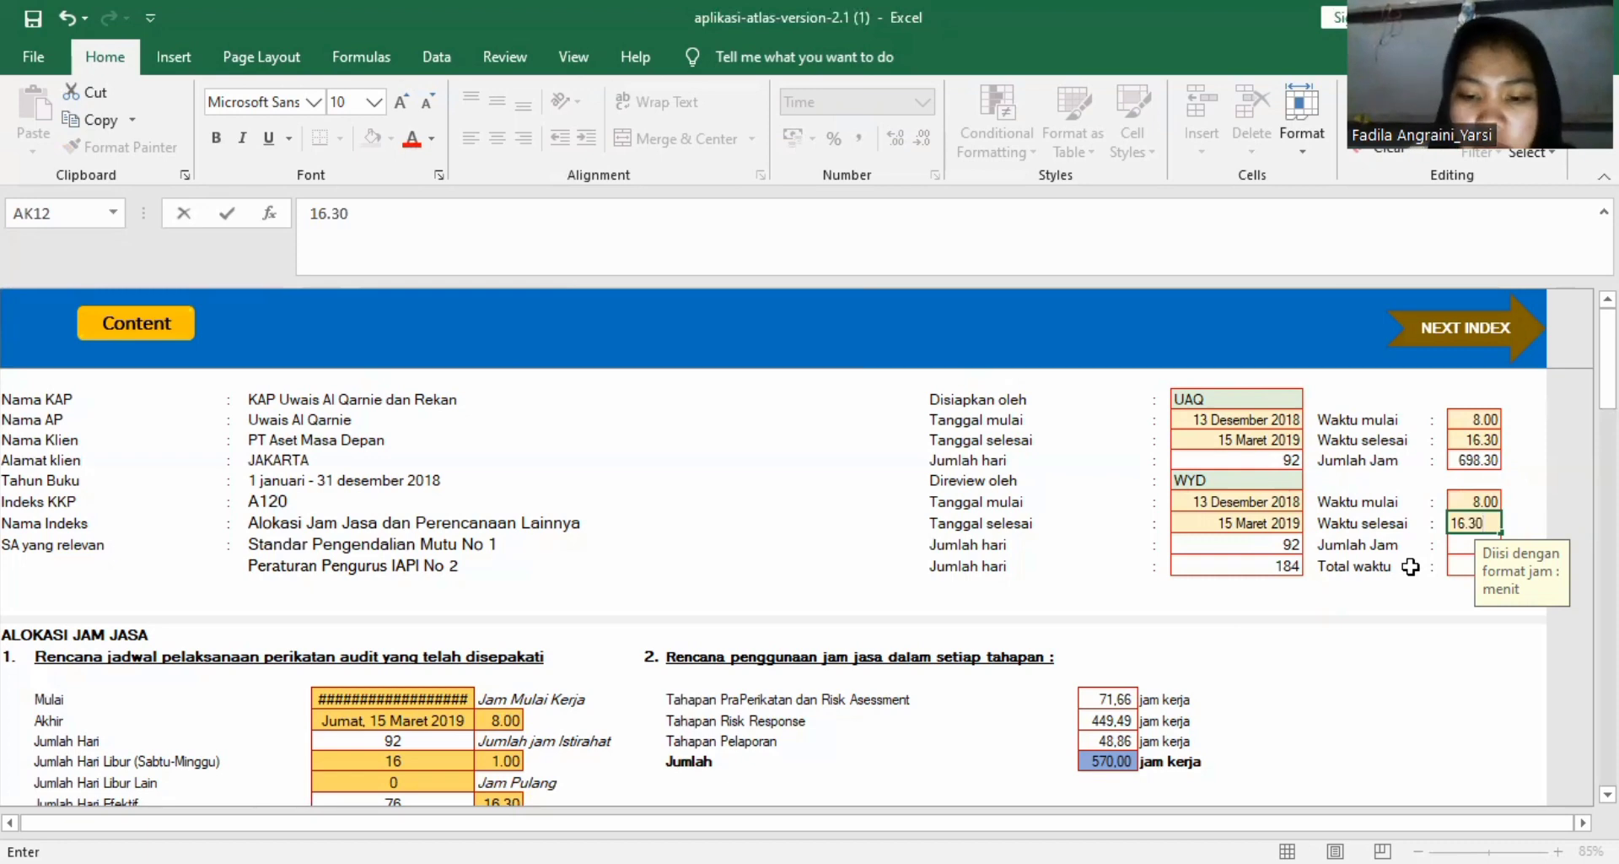
pyautogui.press('Return')
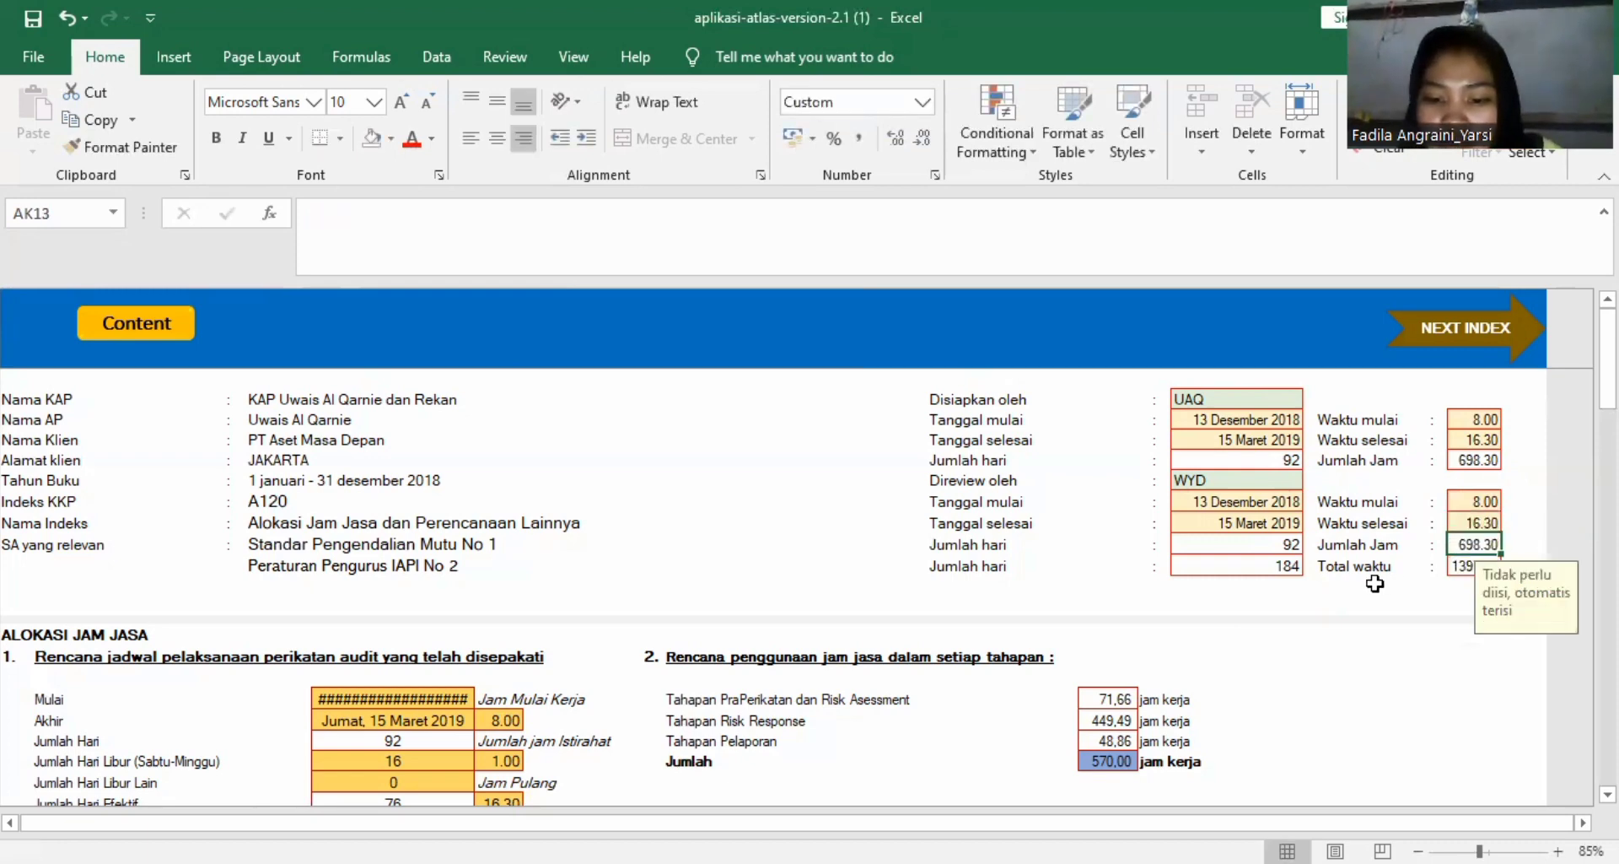
# Examine the A120 worksheet's audit schedule, team hour allocation table, competency analysis, monitoring plan box and KKP status.
pyautogui.scroll(-10, 1374, 584)
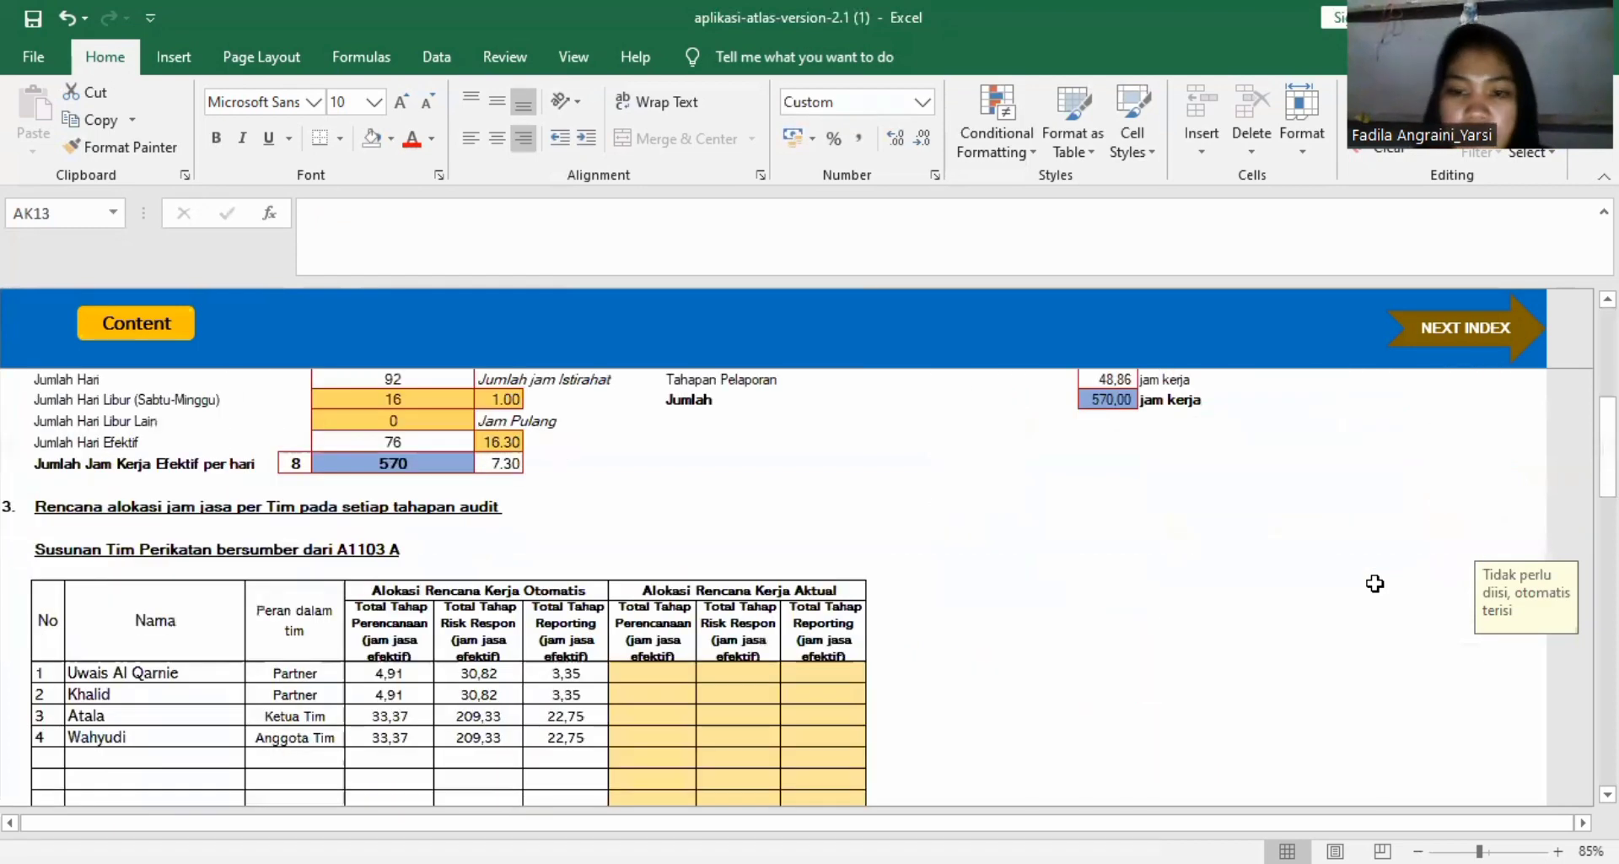
pyautogui.scroll(-3, 1375, 584)
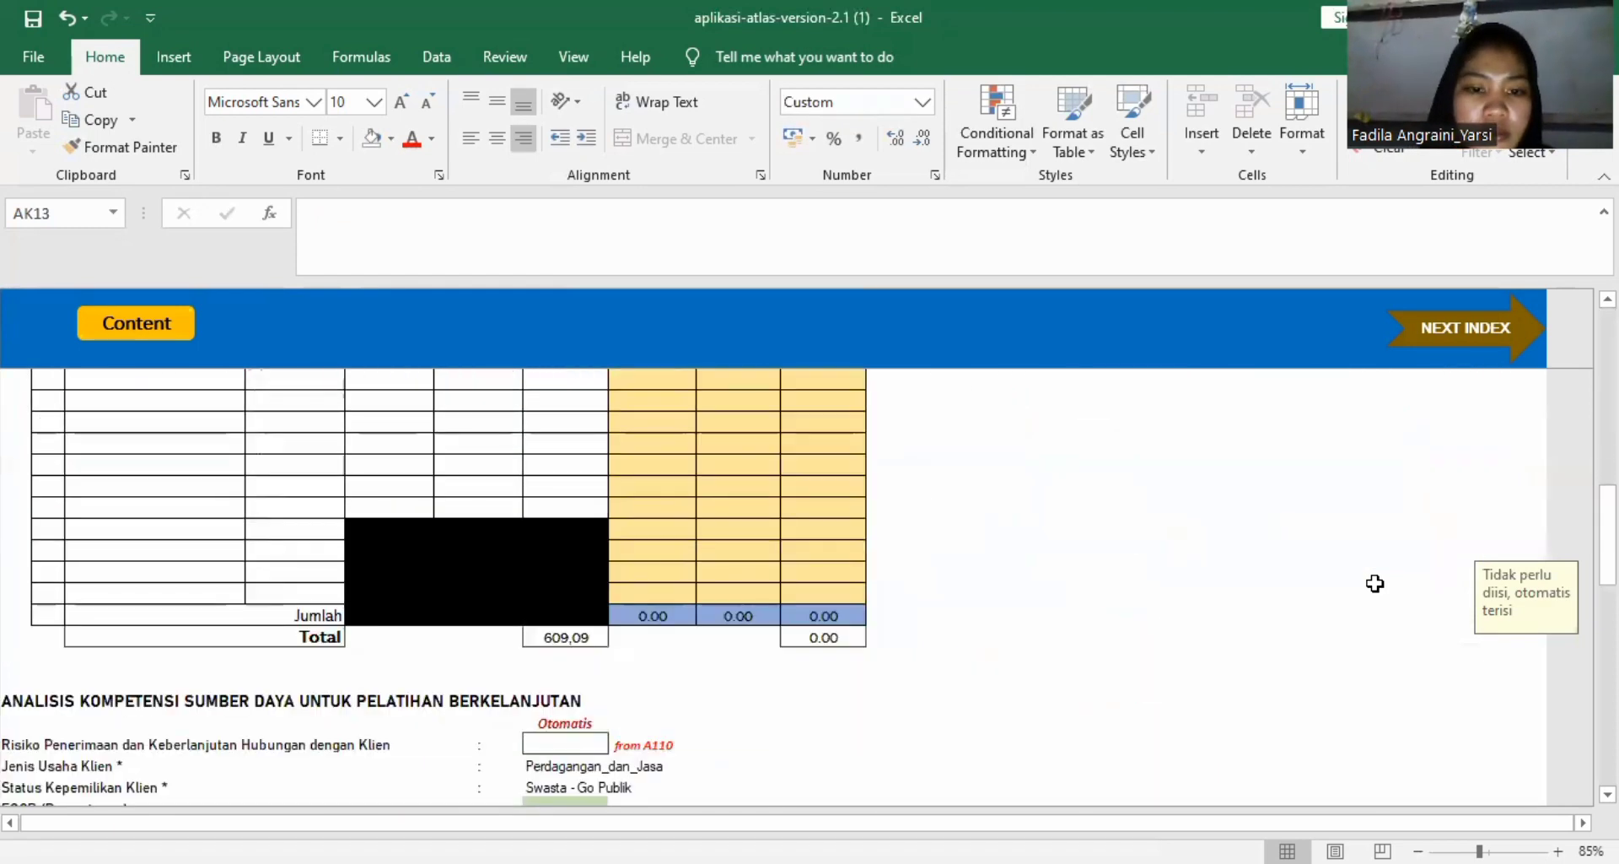
pyautogui.scroll(10, 1375, 584)
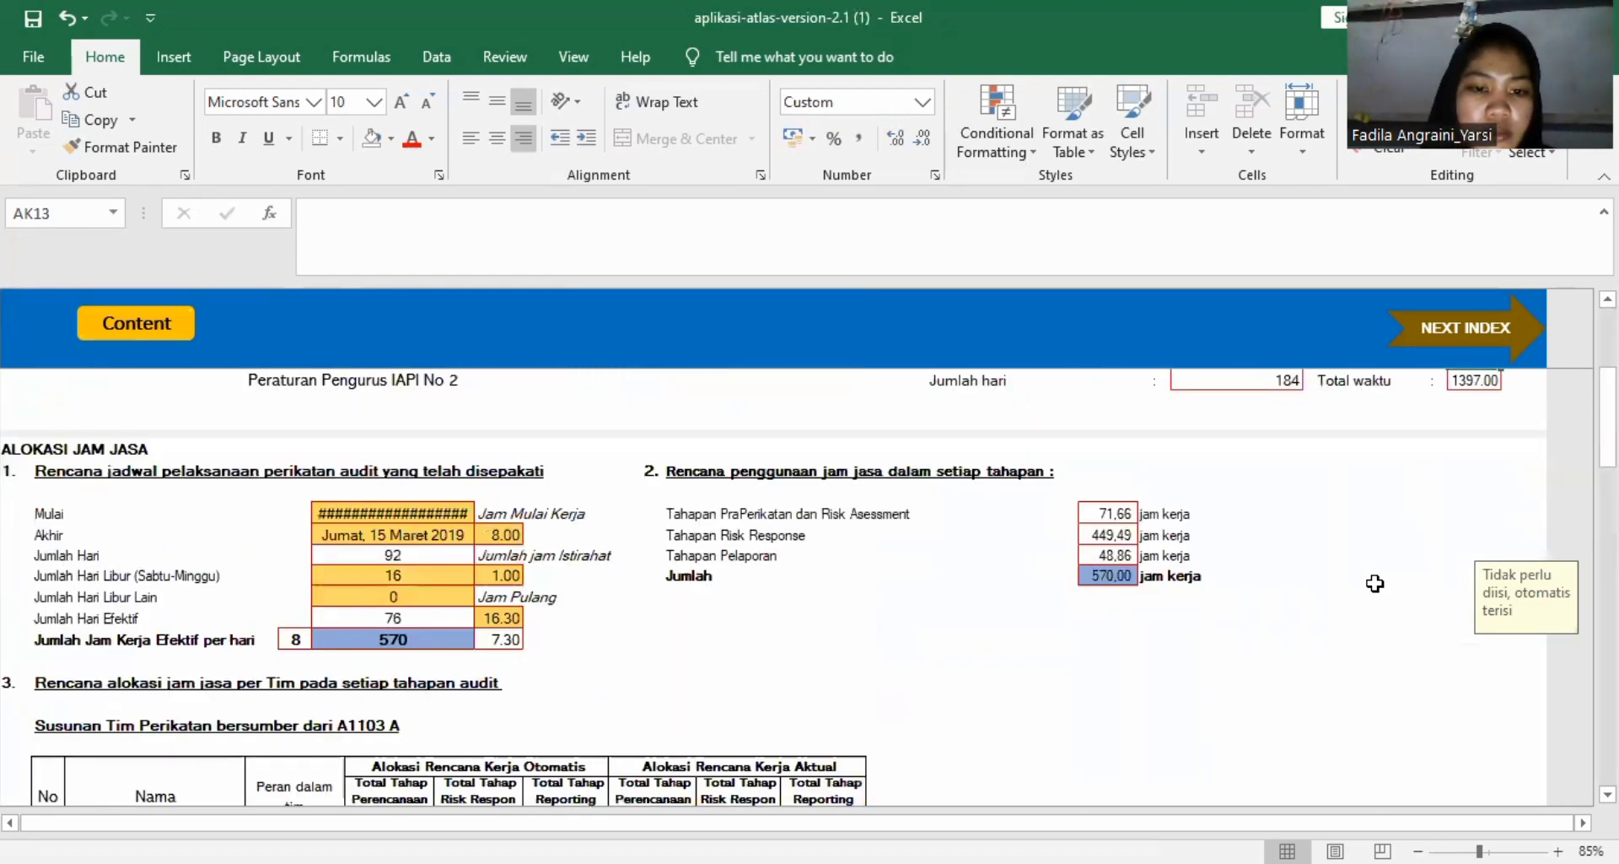
pyautogui.scroll(-7, 1375, 584)
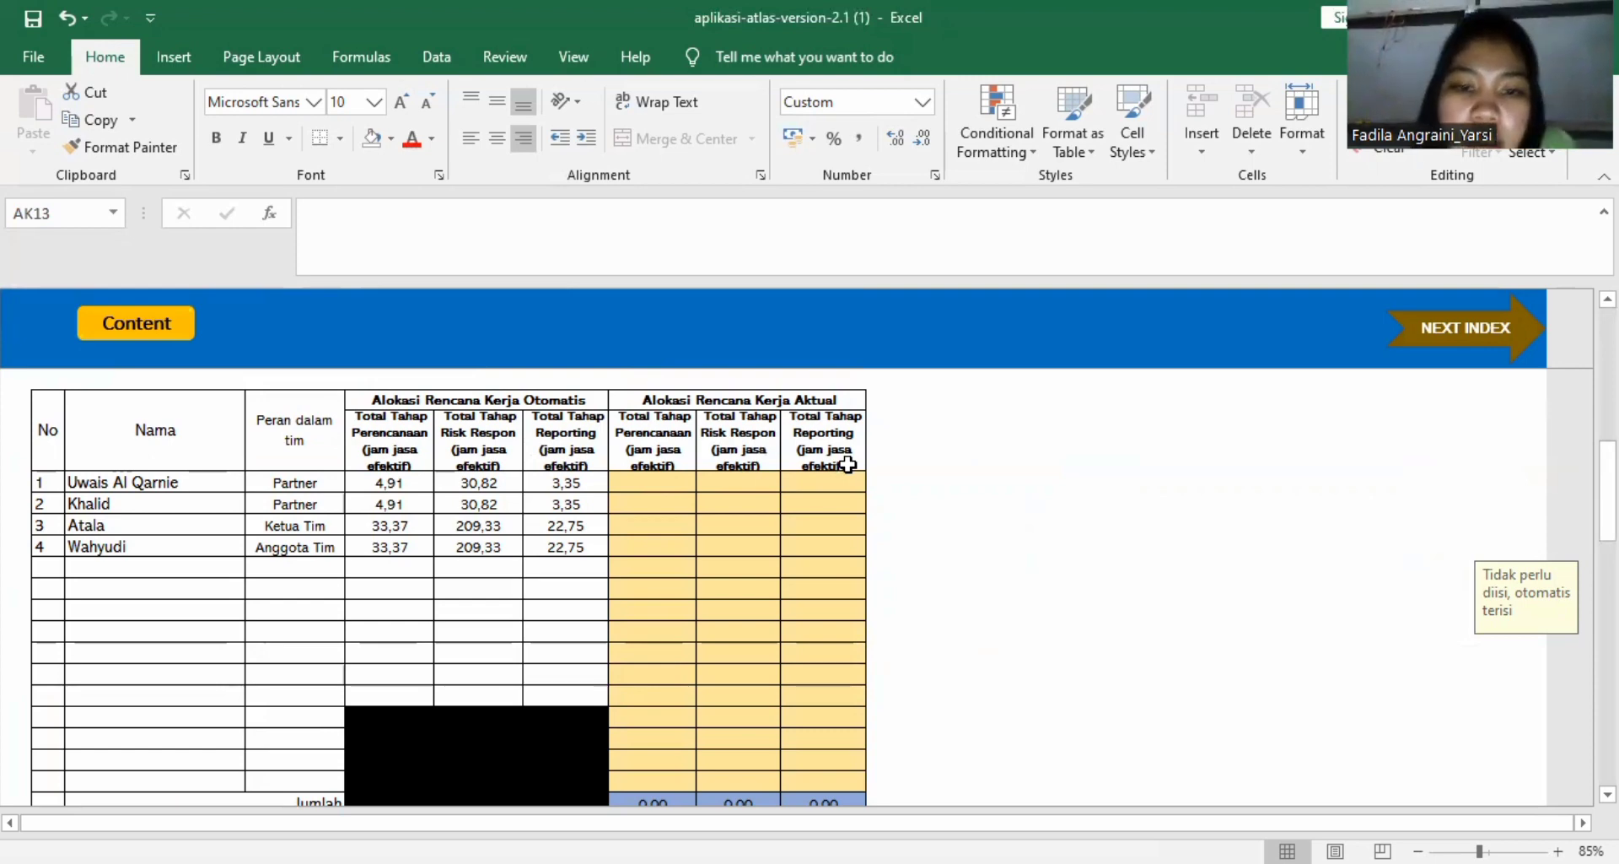
pyautogui.click(666, 478)
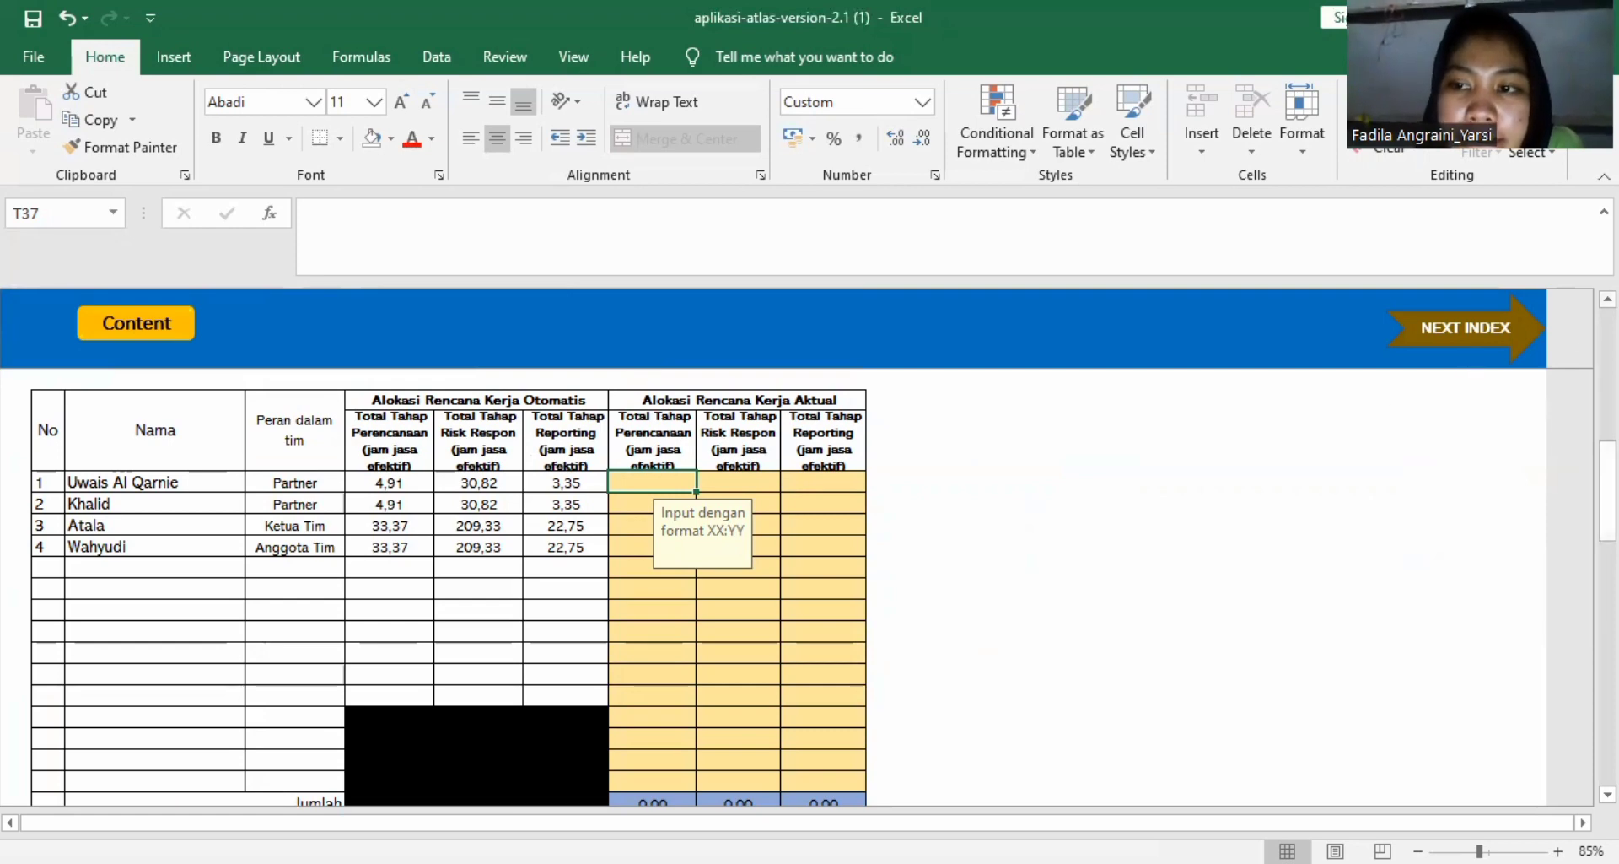
pyautogui.scroll(1, 984, 733)
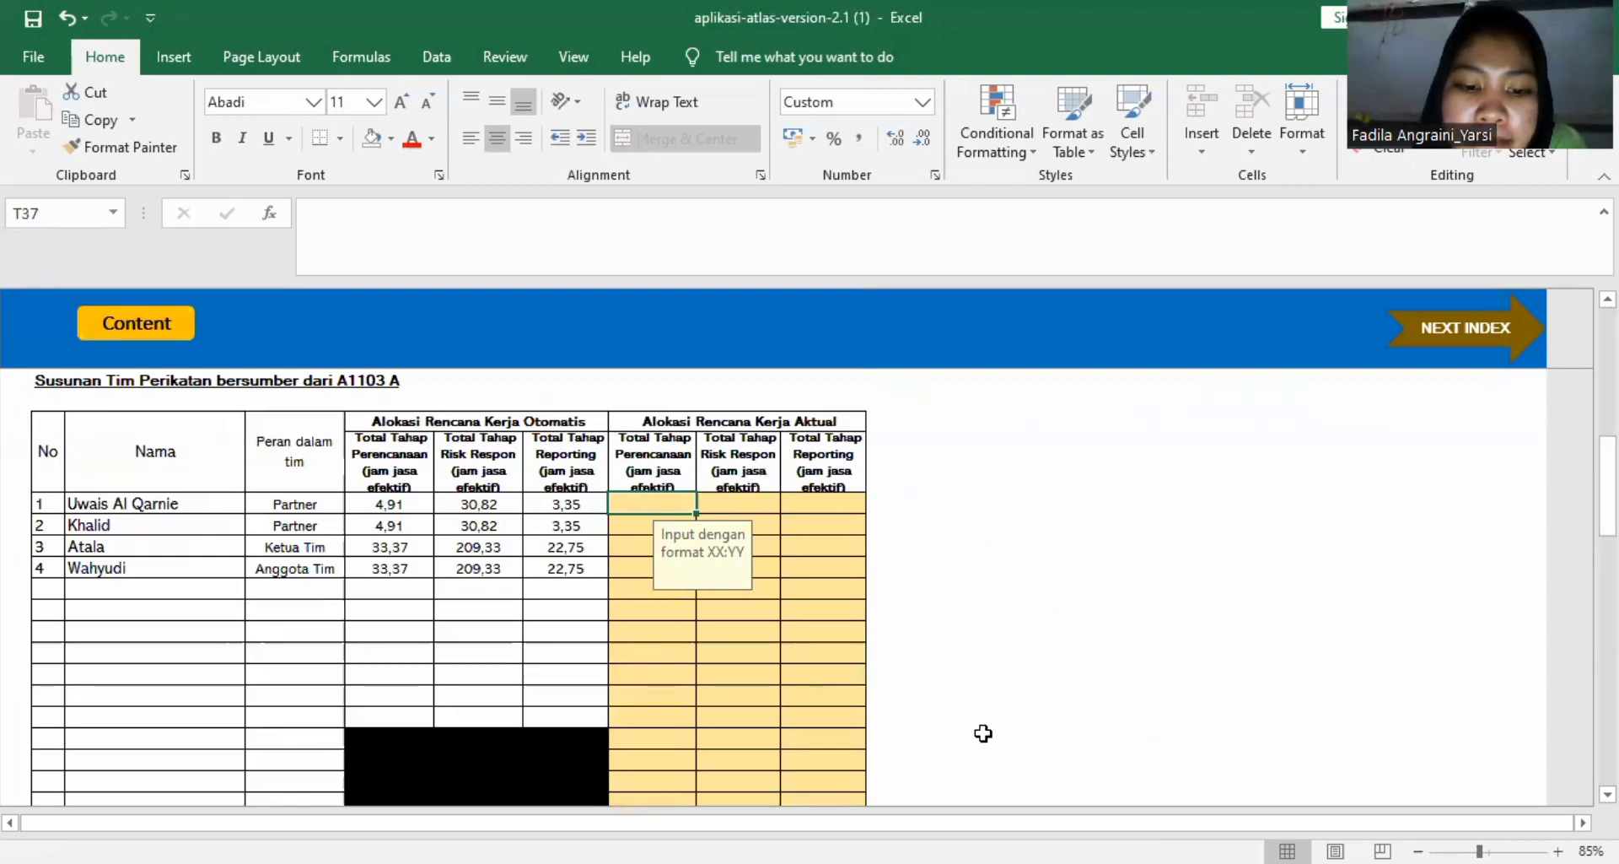
pyautogui.scroll(-5, 891, 748)
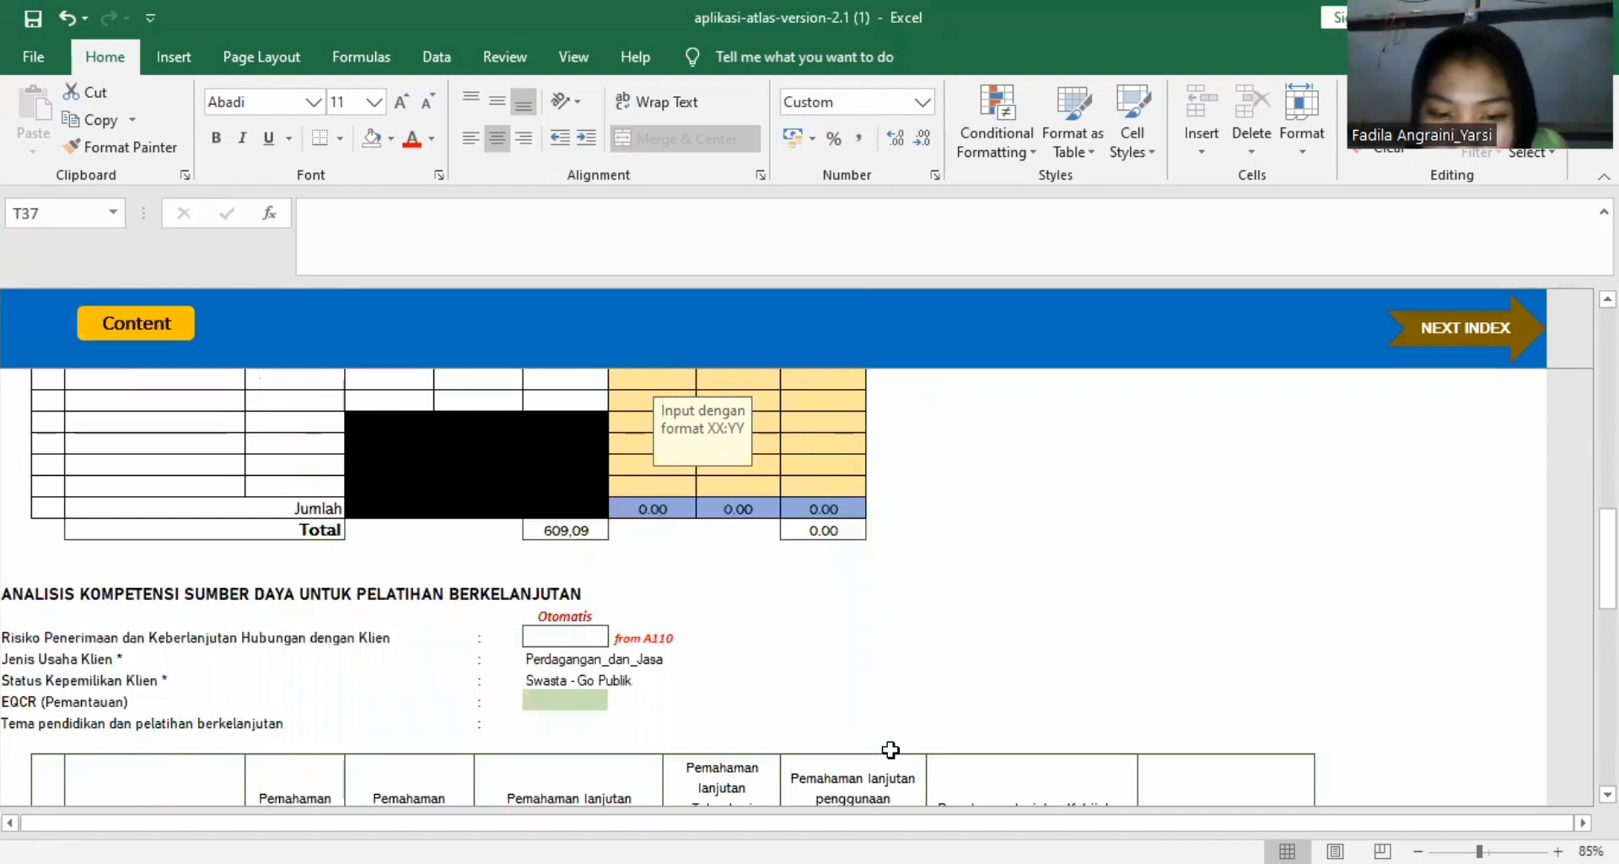
pyautogui.scroll(-8, 890, 749)
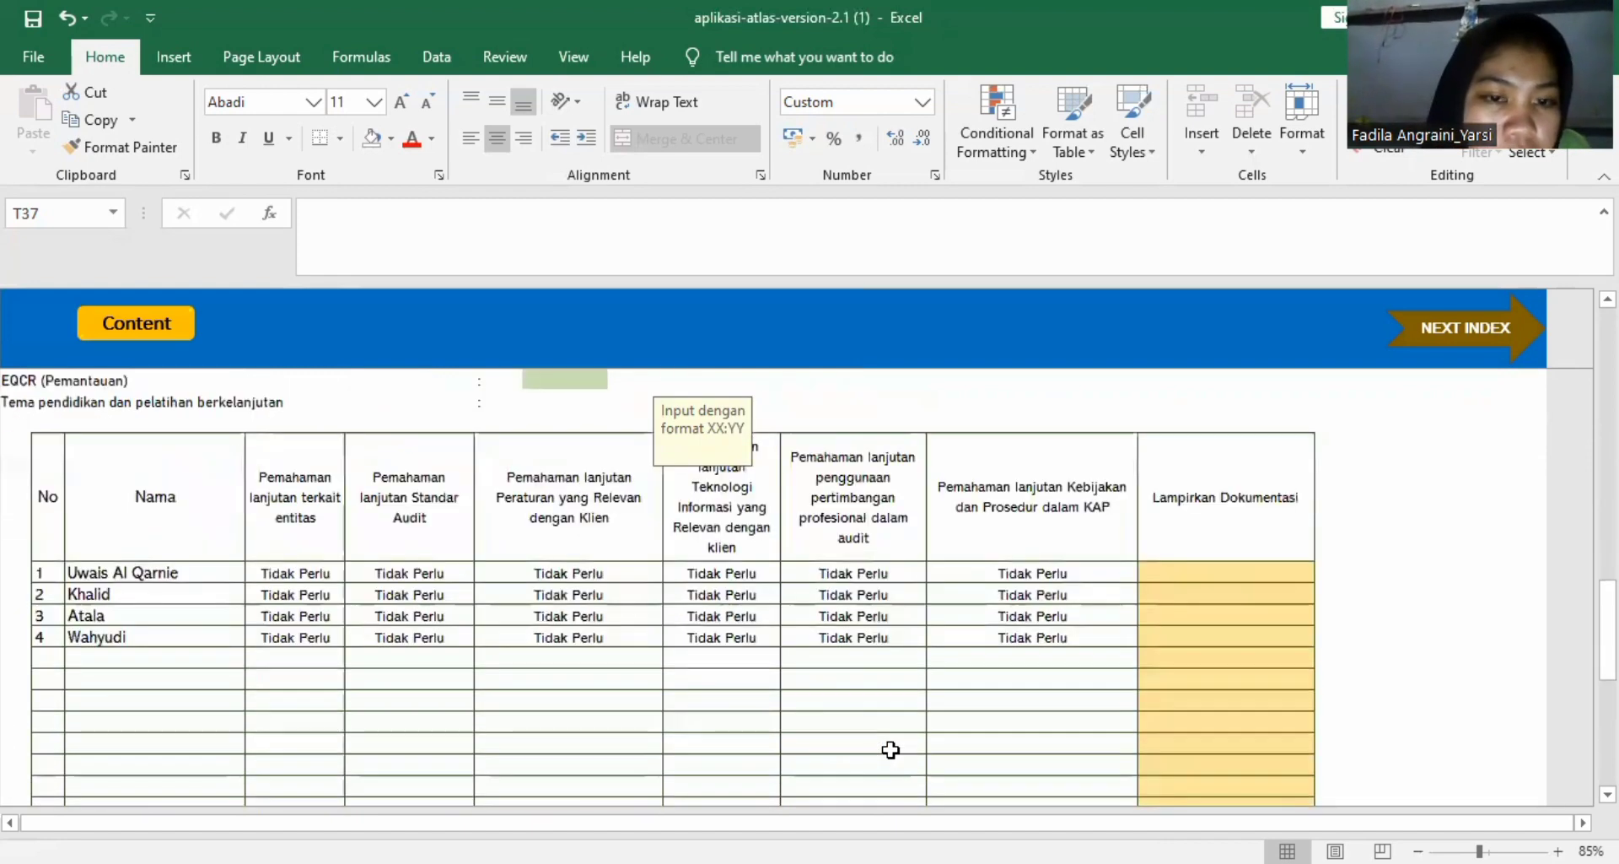
pyautogui.scroll(-4, 890, 749)
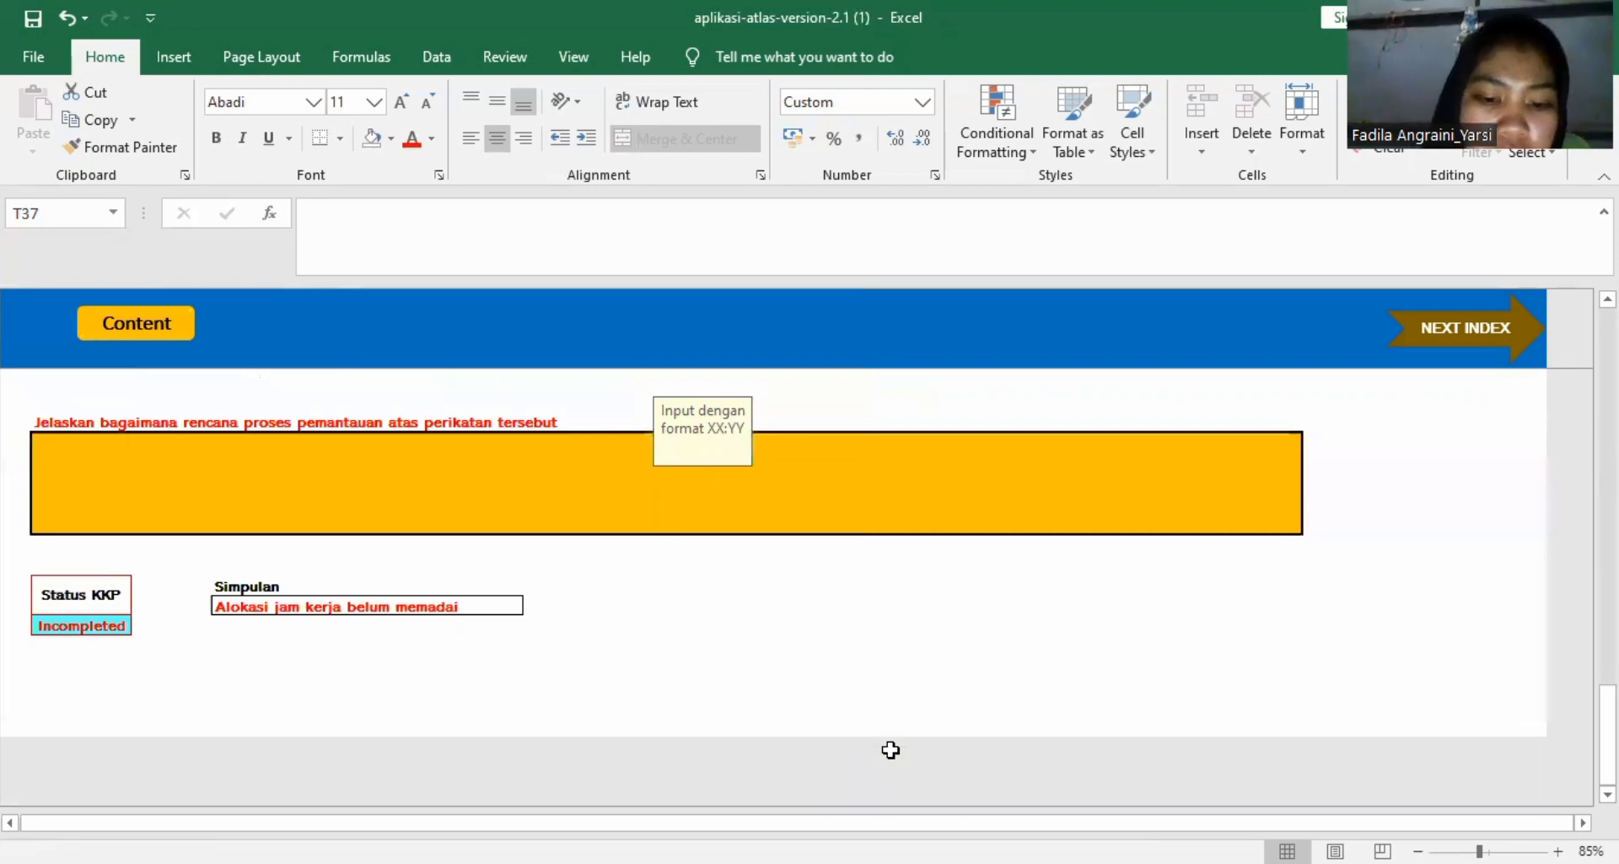
pyautogui.scroll(5, 889, 754)
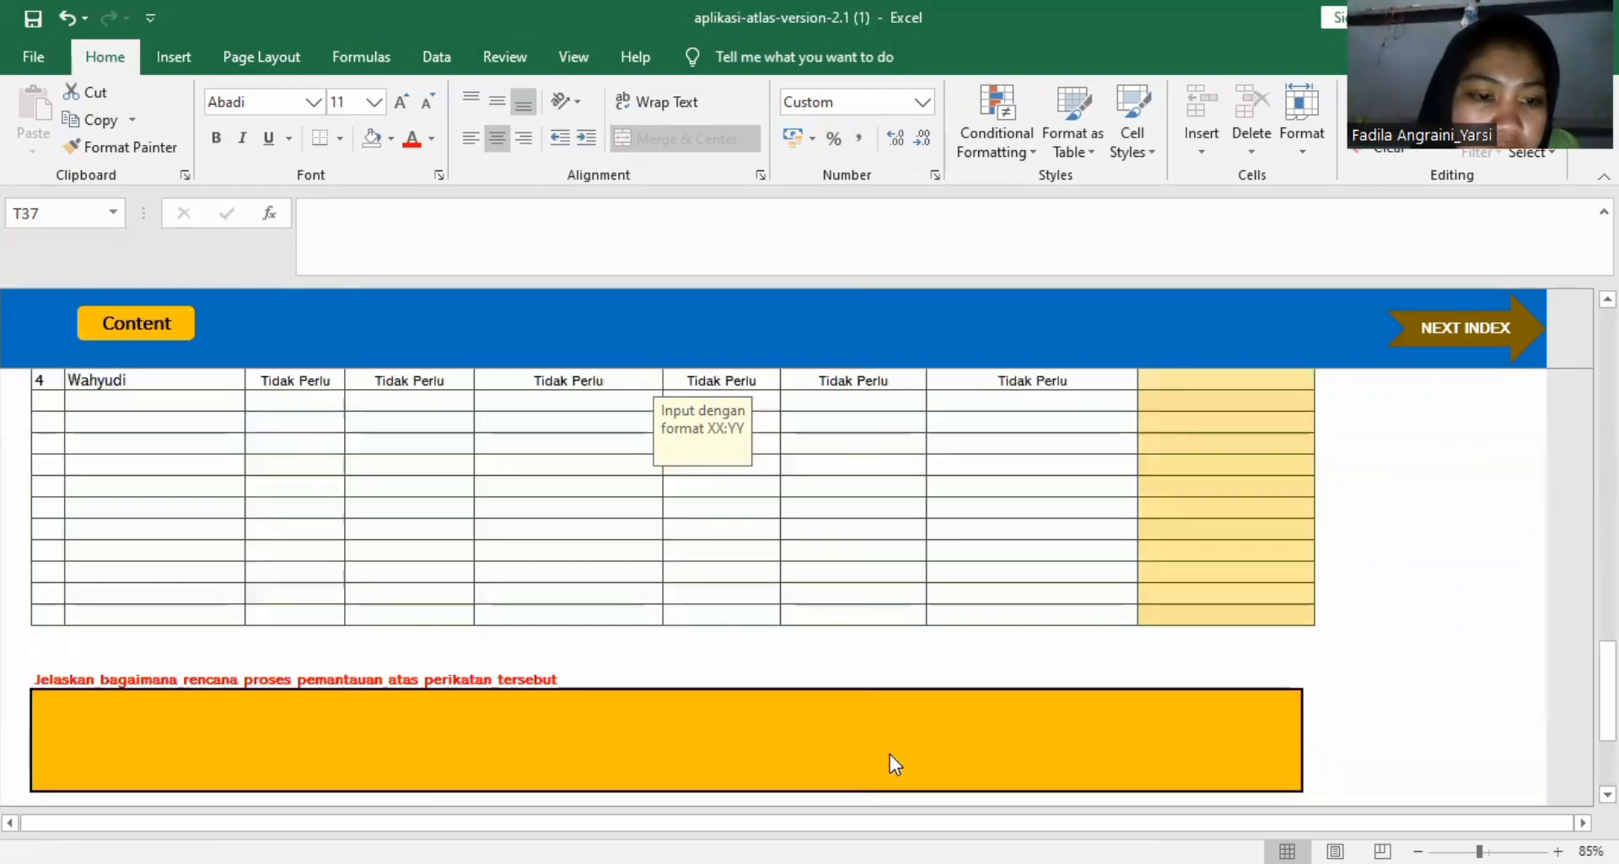
pyautogui.scroll(6, 889, 754)
pyautogui.scroll(-1, 889, 753)
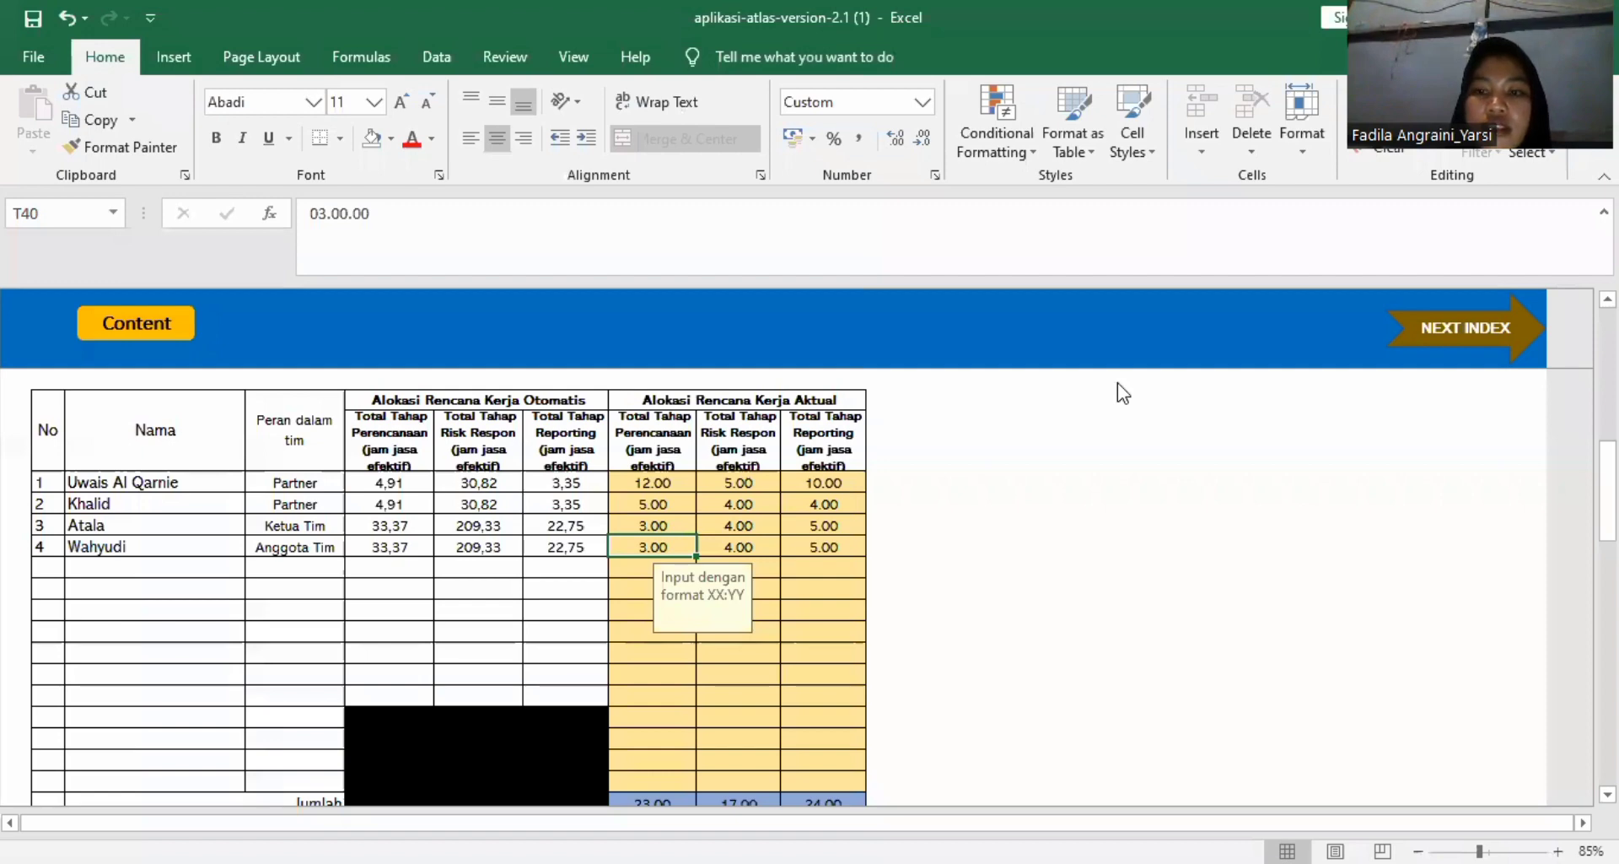
pyautogui.scroll(5, 1124, 393)
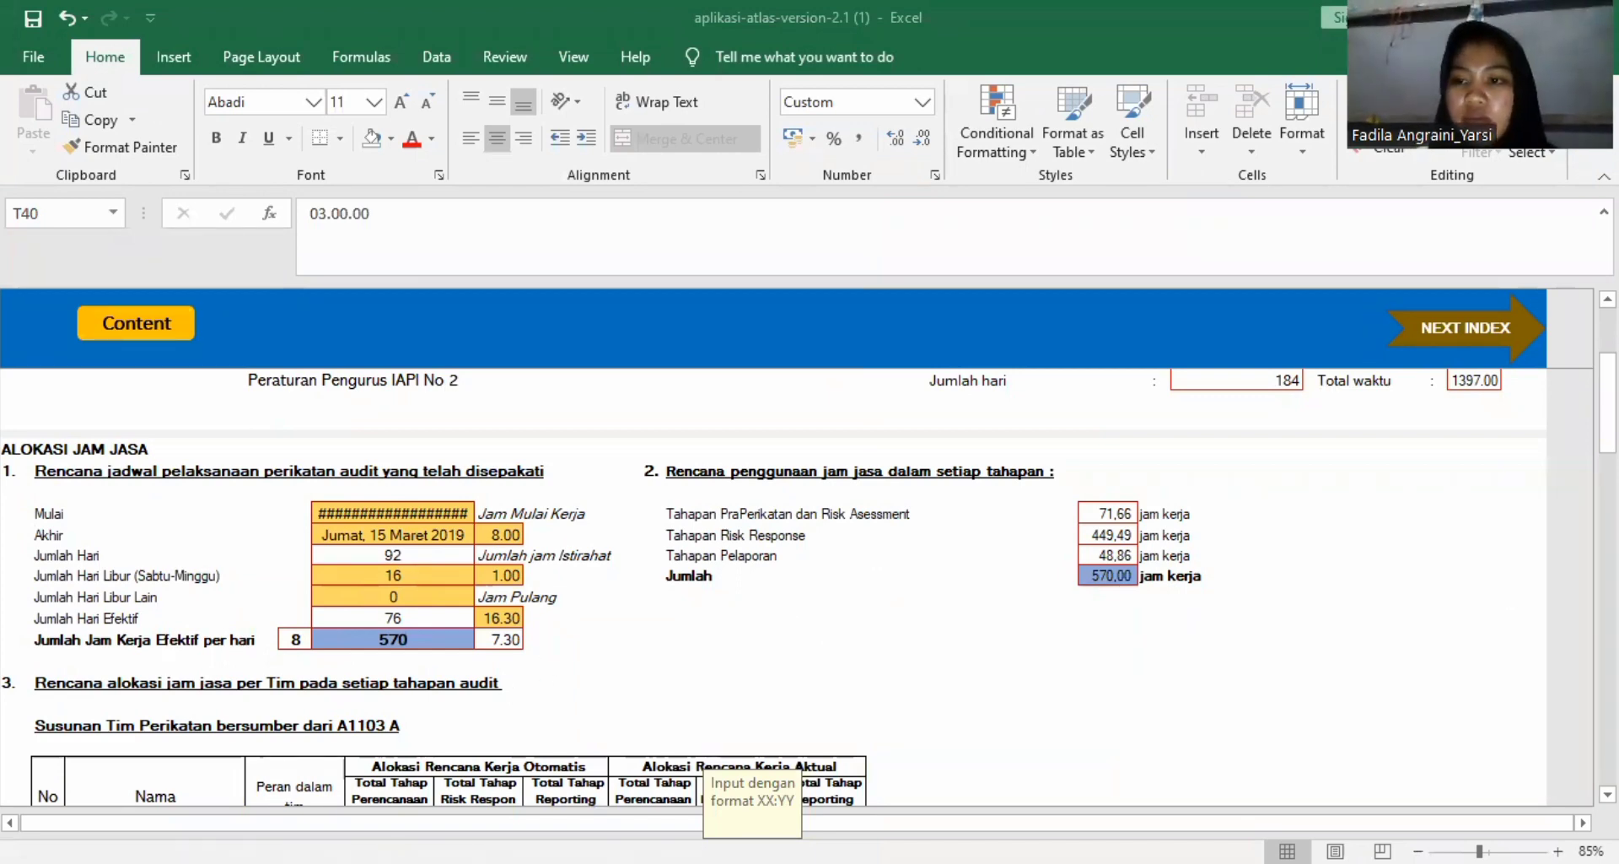
pyautogui.scroll(3, 772, 548)
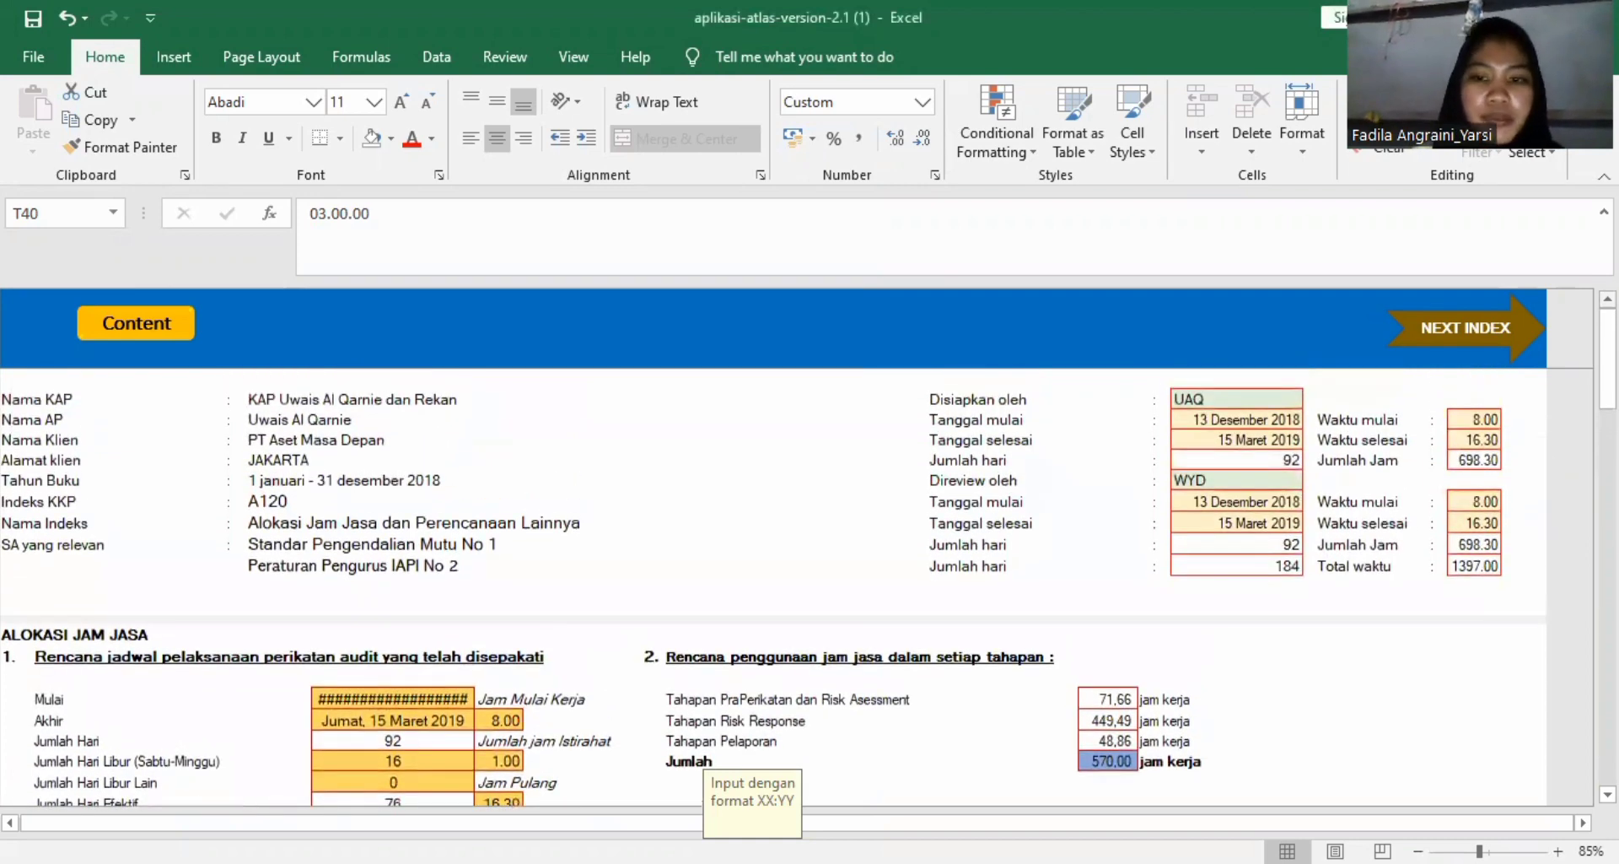
pyautogui.scroll(-10, 772, 548)
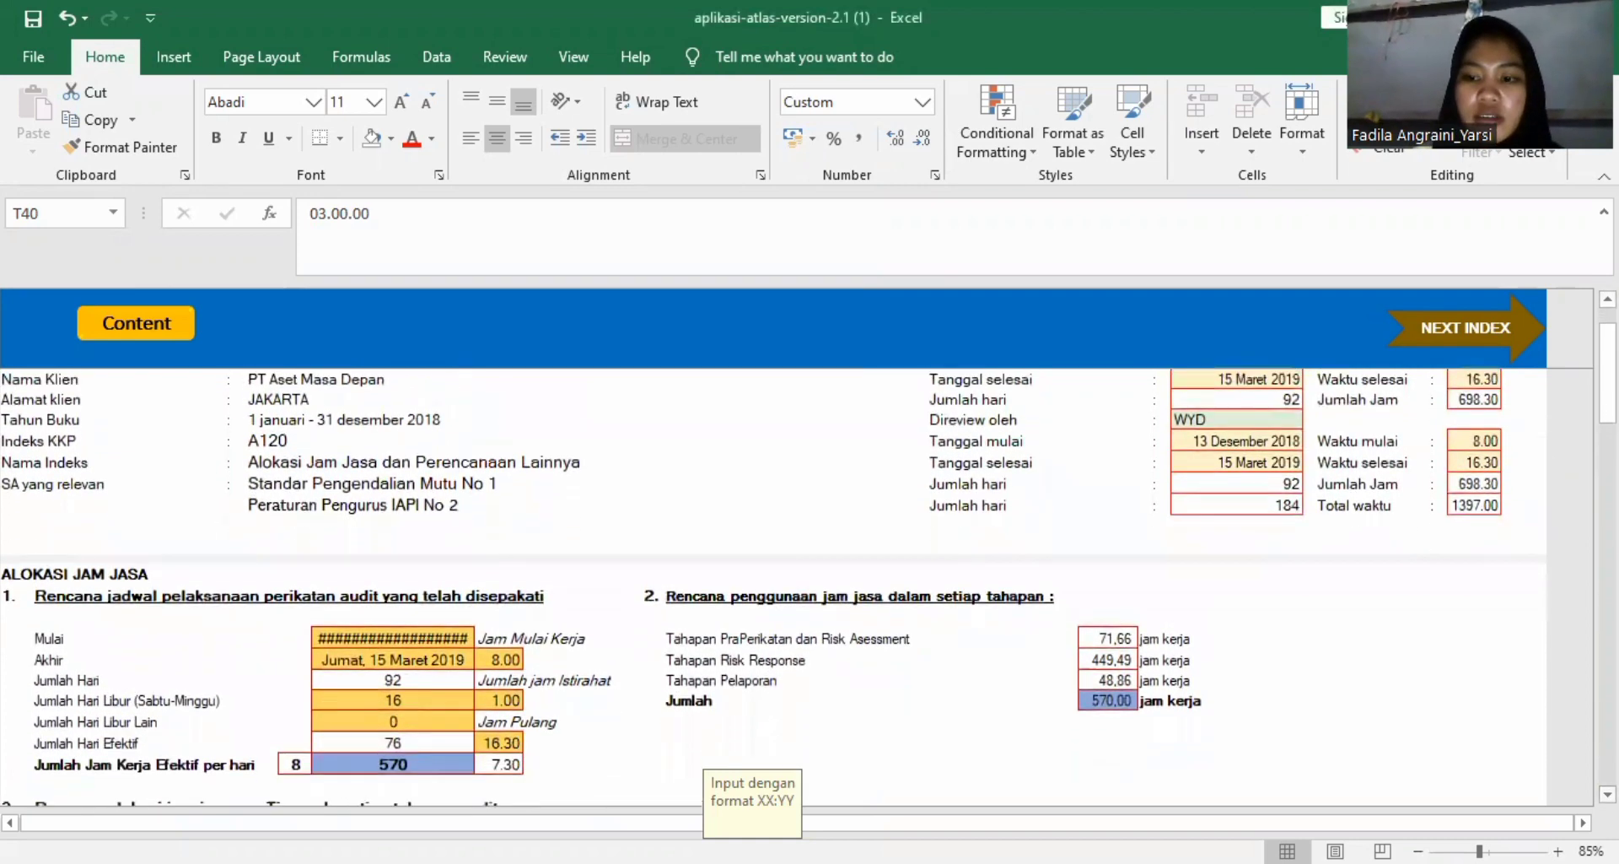
# Review the A120 worksheet through to its Simpulan and open the next index, A130 Surat Perikatan.
pyautogui.scroll(-7, 773, 549)
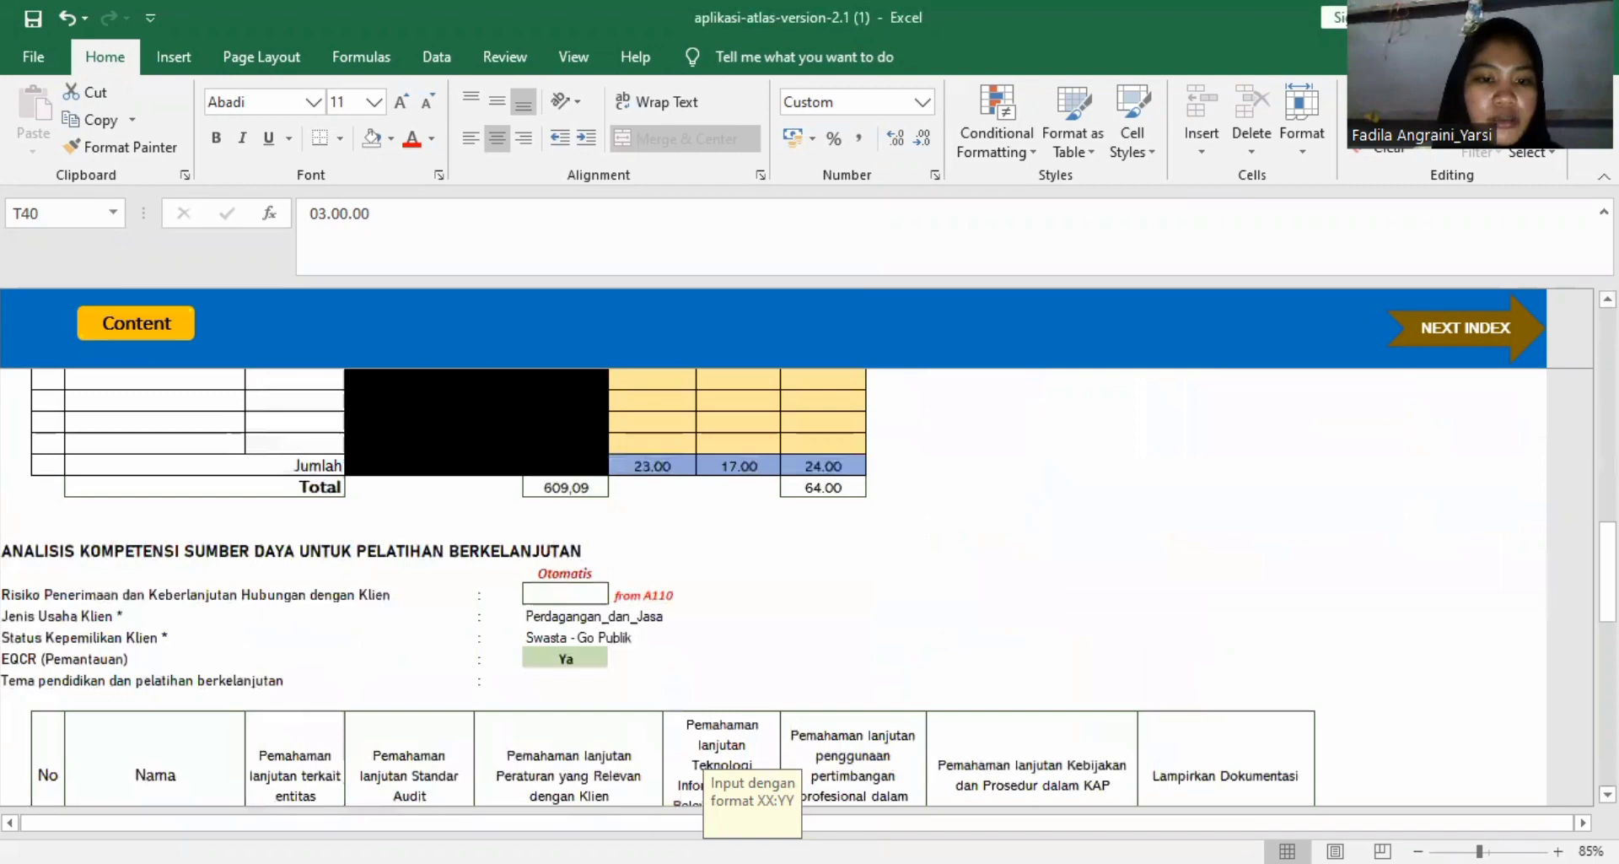
pyautogui.scroll(-5, 692, 506)
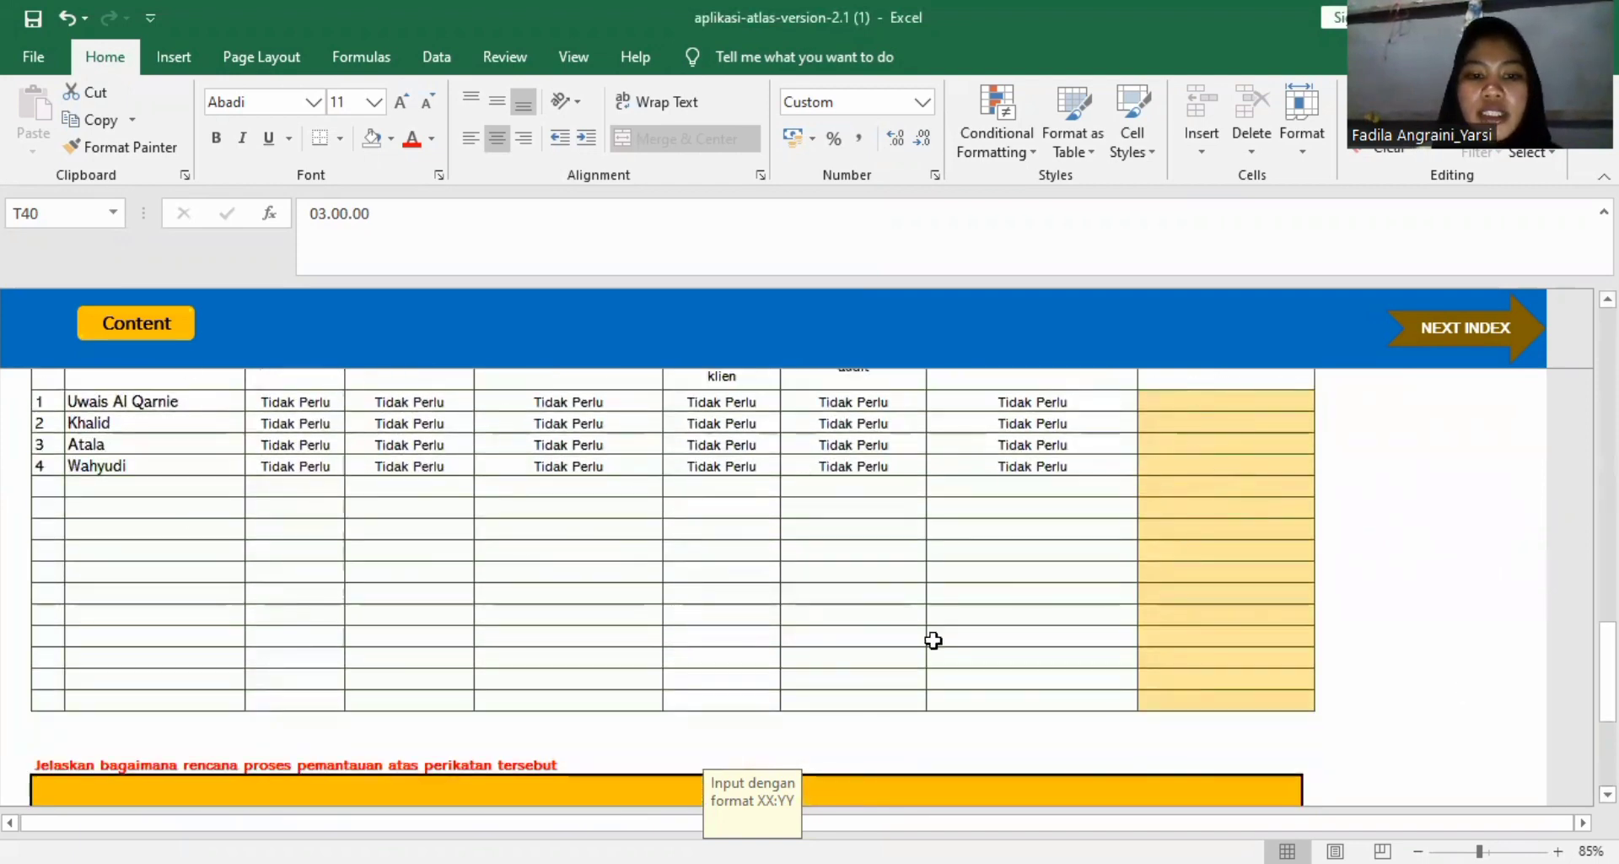
pyautogui.scroll(-4, 674, 582)
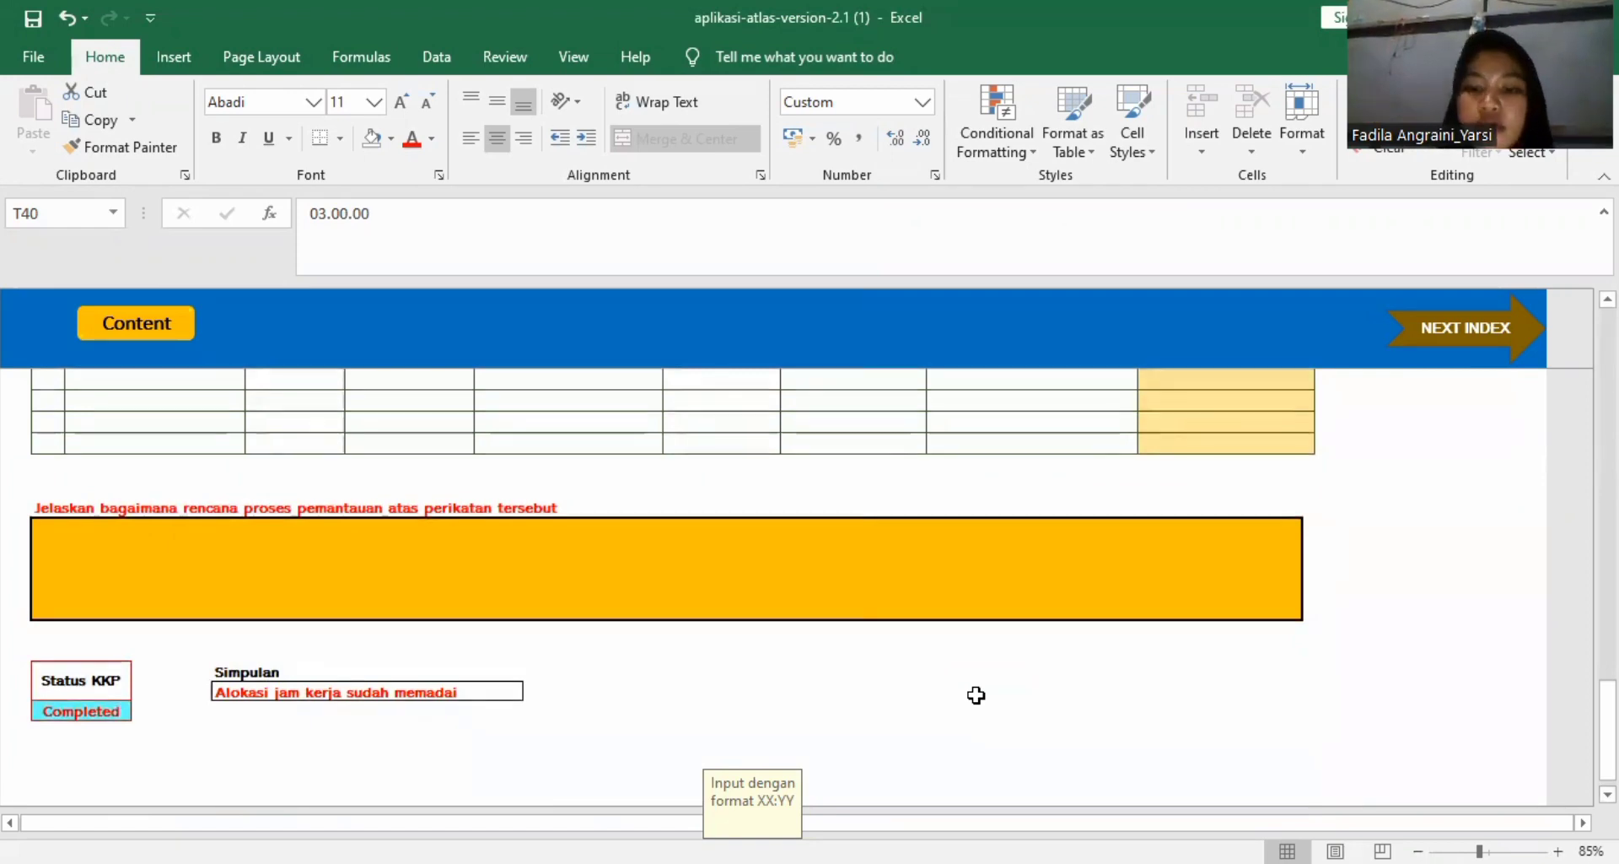
pyautogui.scroll(6, 976, 694)
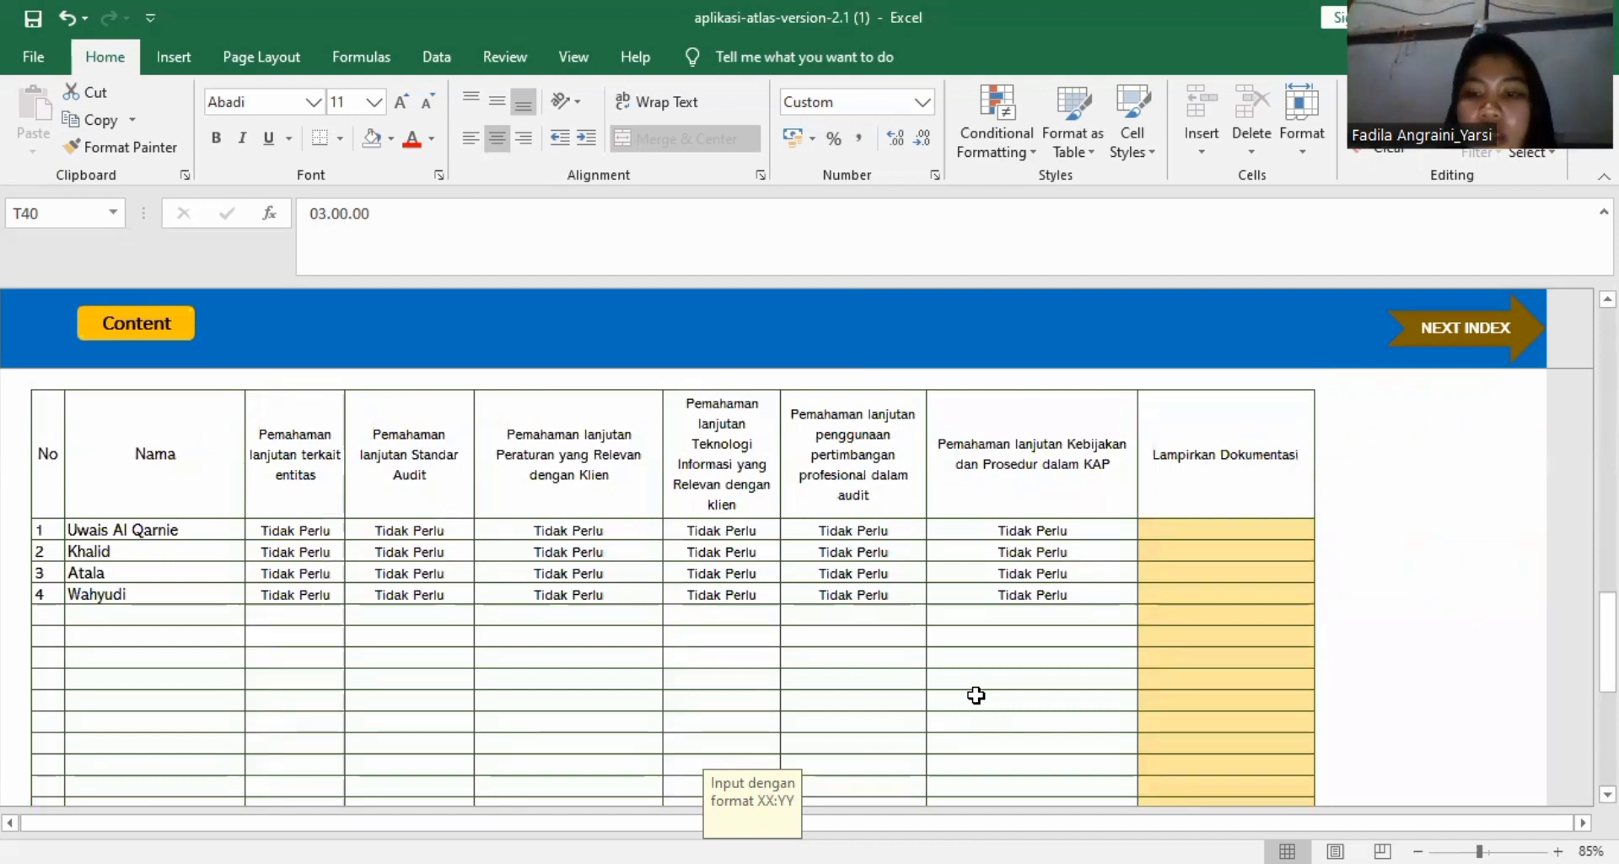
pyautogui.scroll(3, 976, 694)
pyautogui.scroll(15, 1202, 580)
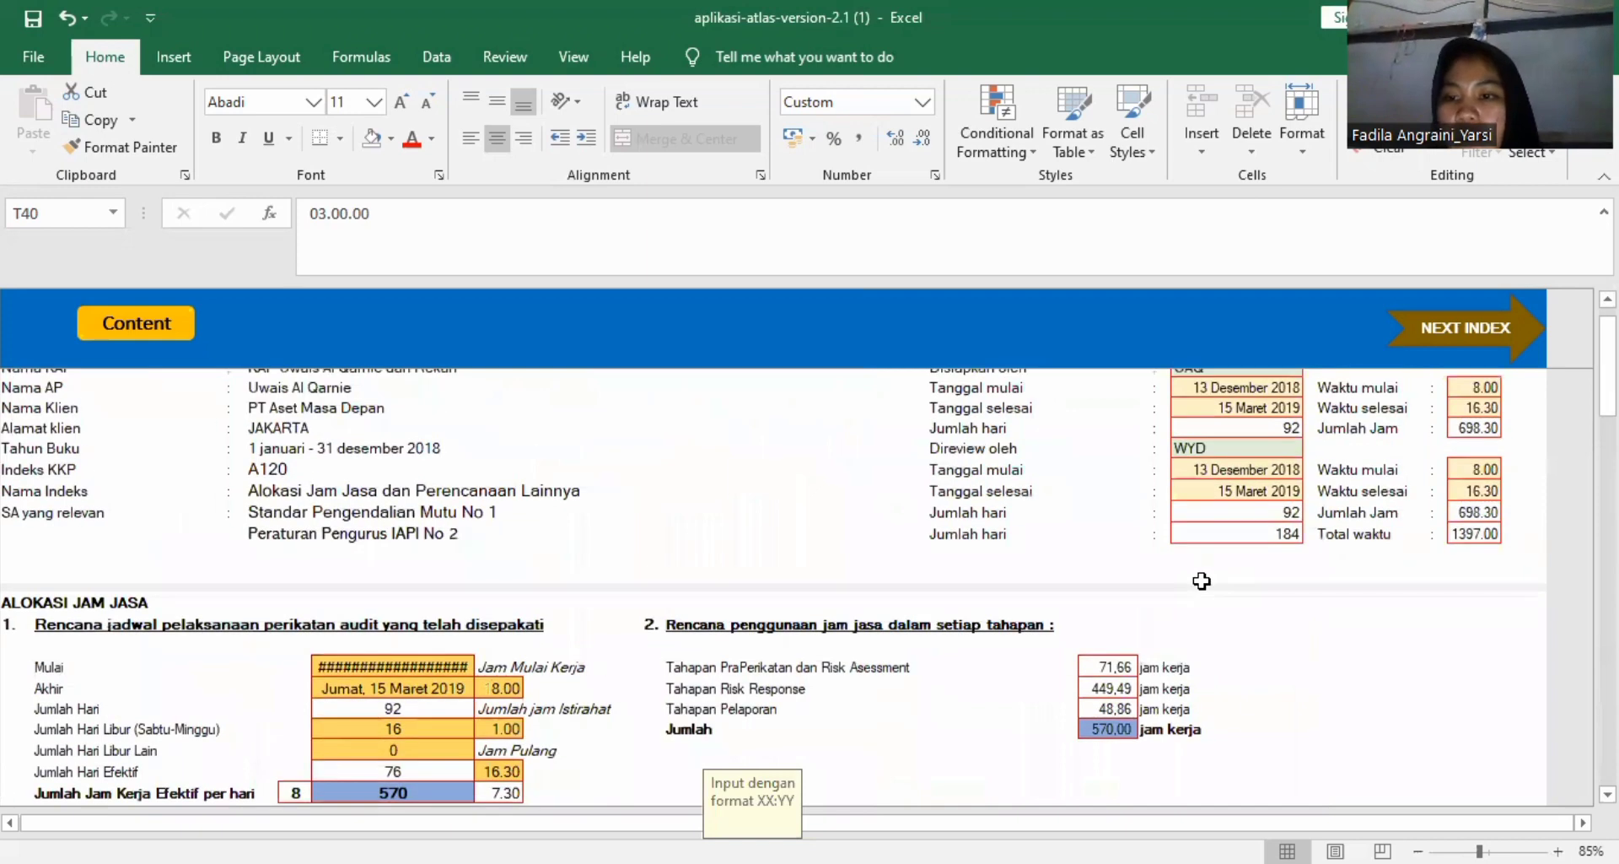
pyautogui.scroll(1, 1201, 580)
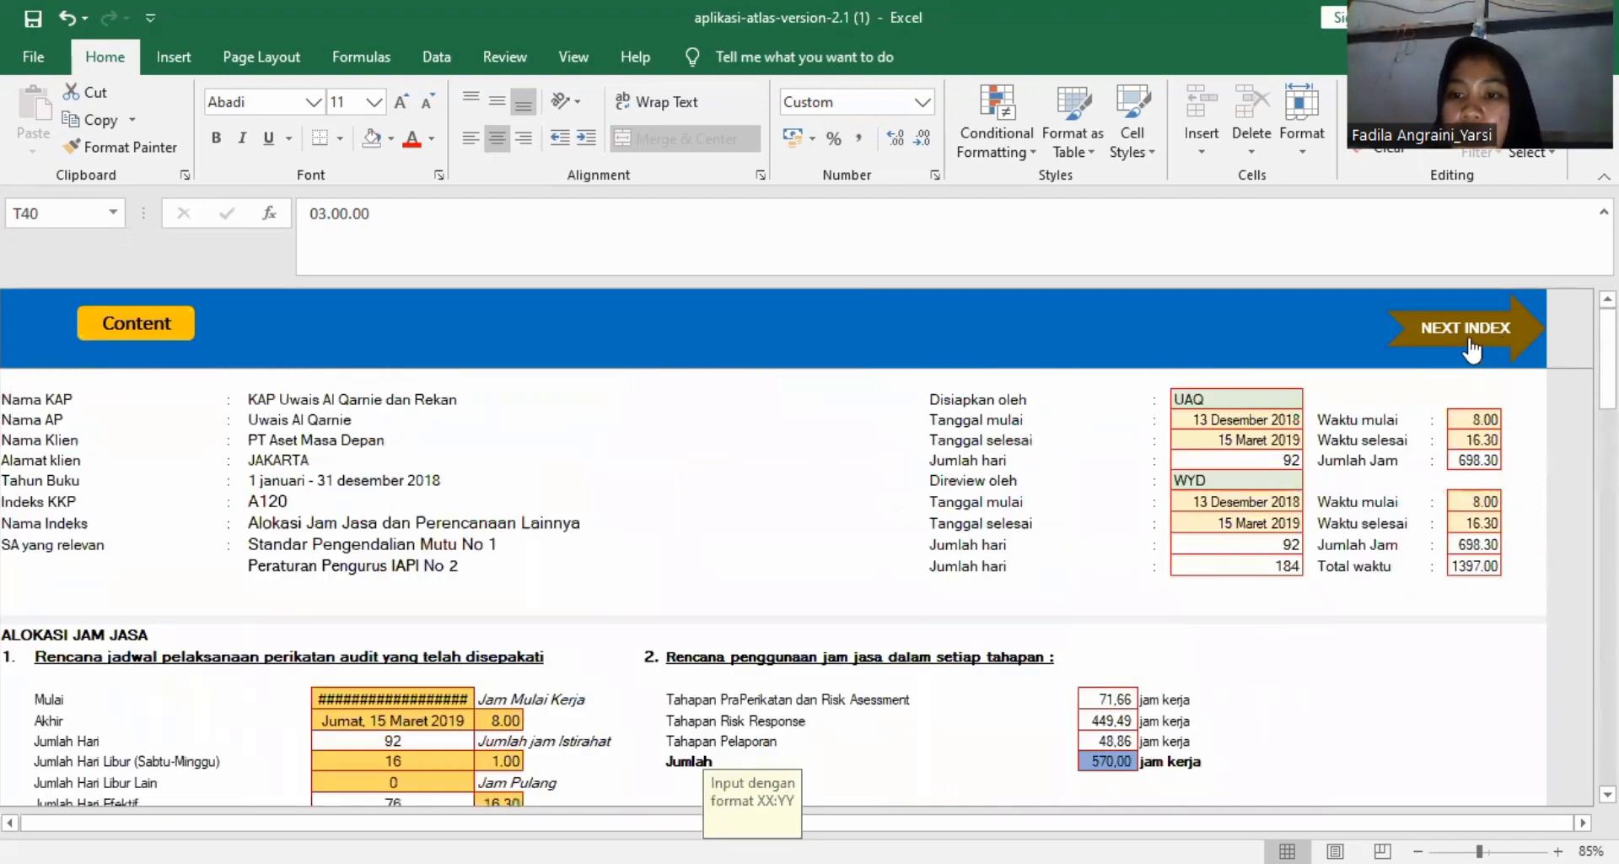
pyautogui.click(1472, 346)
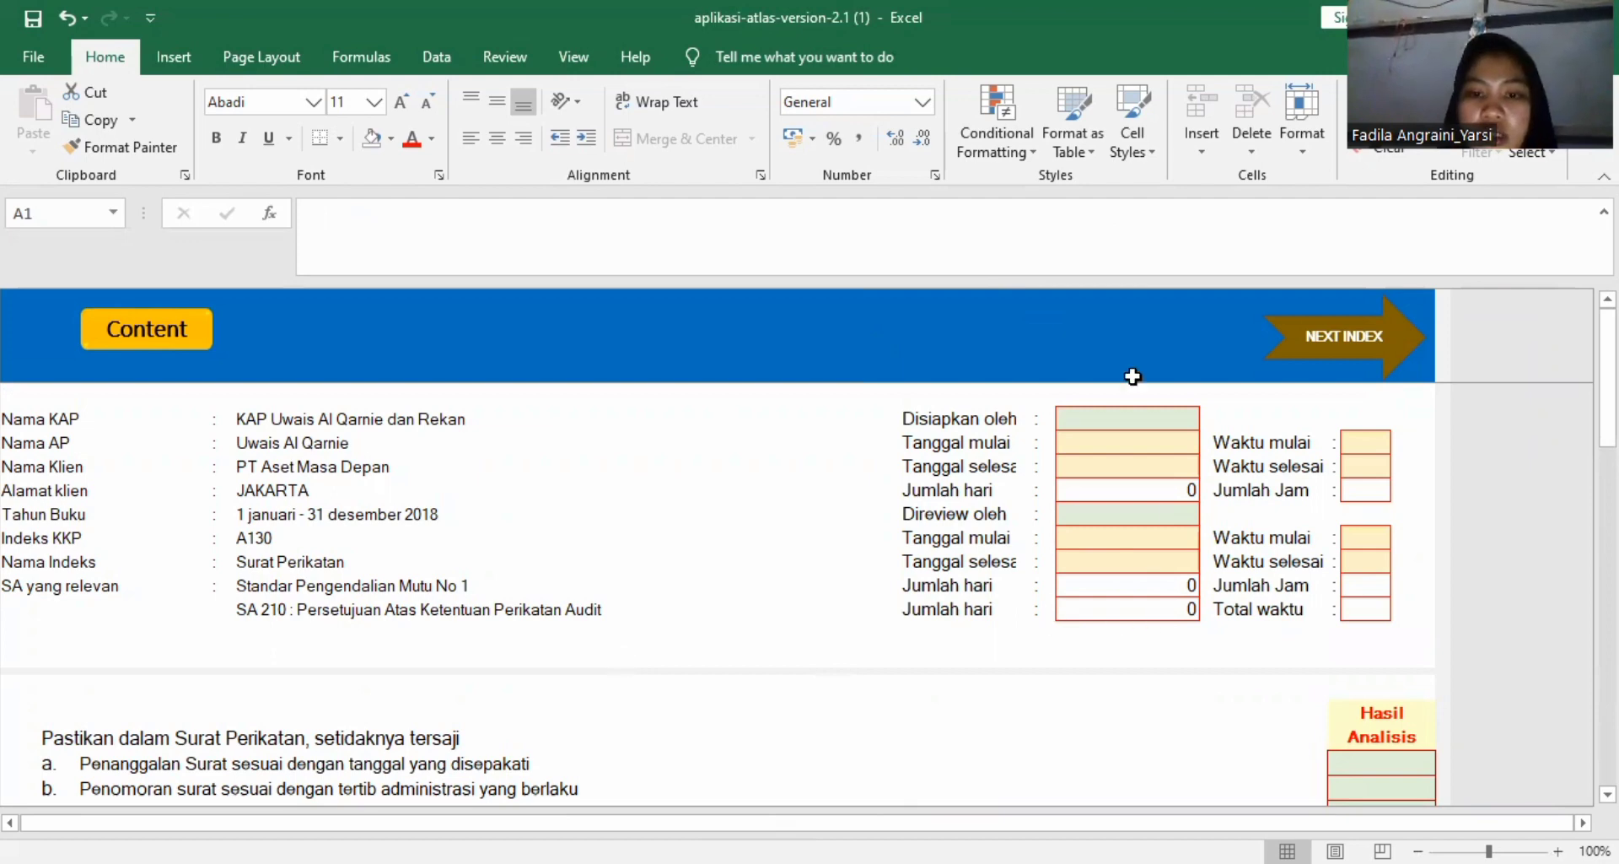
# Examine the A130 worksheet's header, engagement letter checklist, attachment and Simpulan boxes, and KKP status.
pyautogui.scroll(-8, 1130, 439)
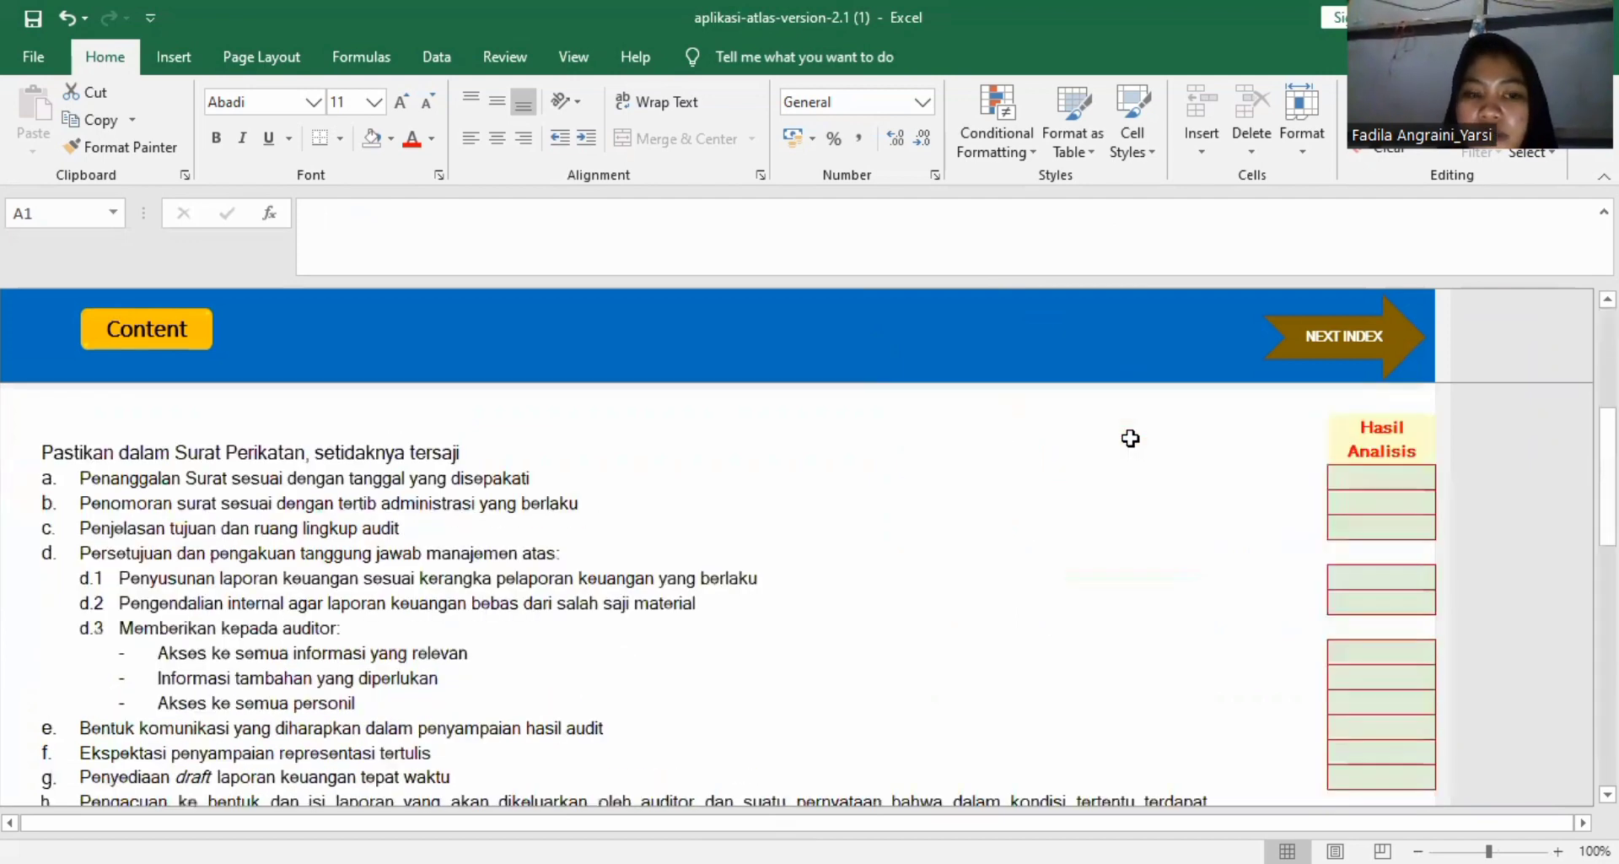
pyautogui.scroll(-6, 1130, 439)
pyautogui.scroll(8, 1130, 439)
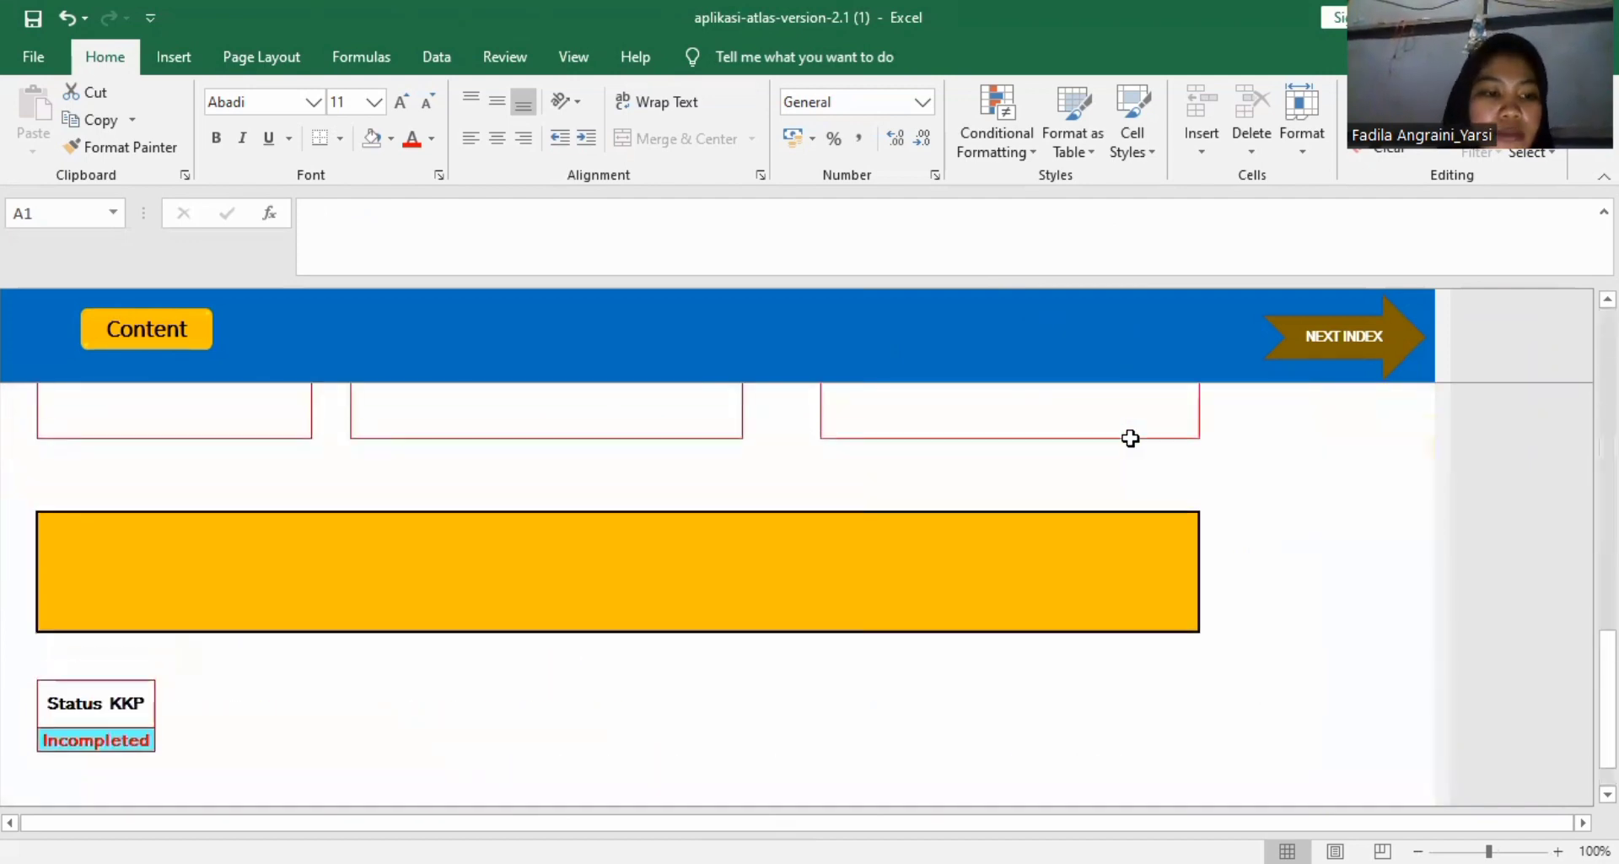
pyautogui.scroll(-6, 1130, 439)
pyautogui.scroll(3, 1130, 439)
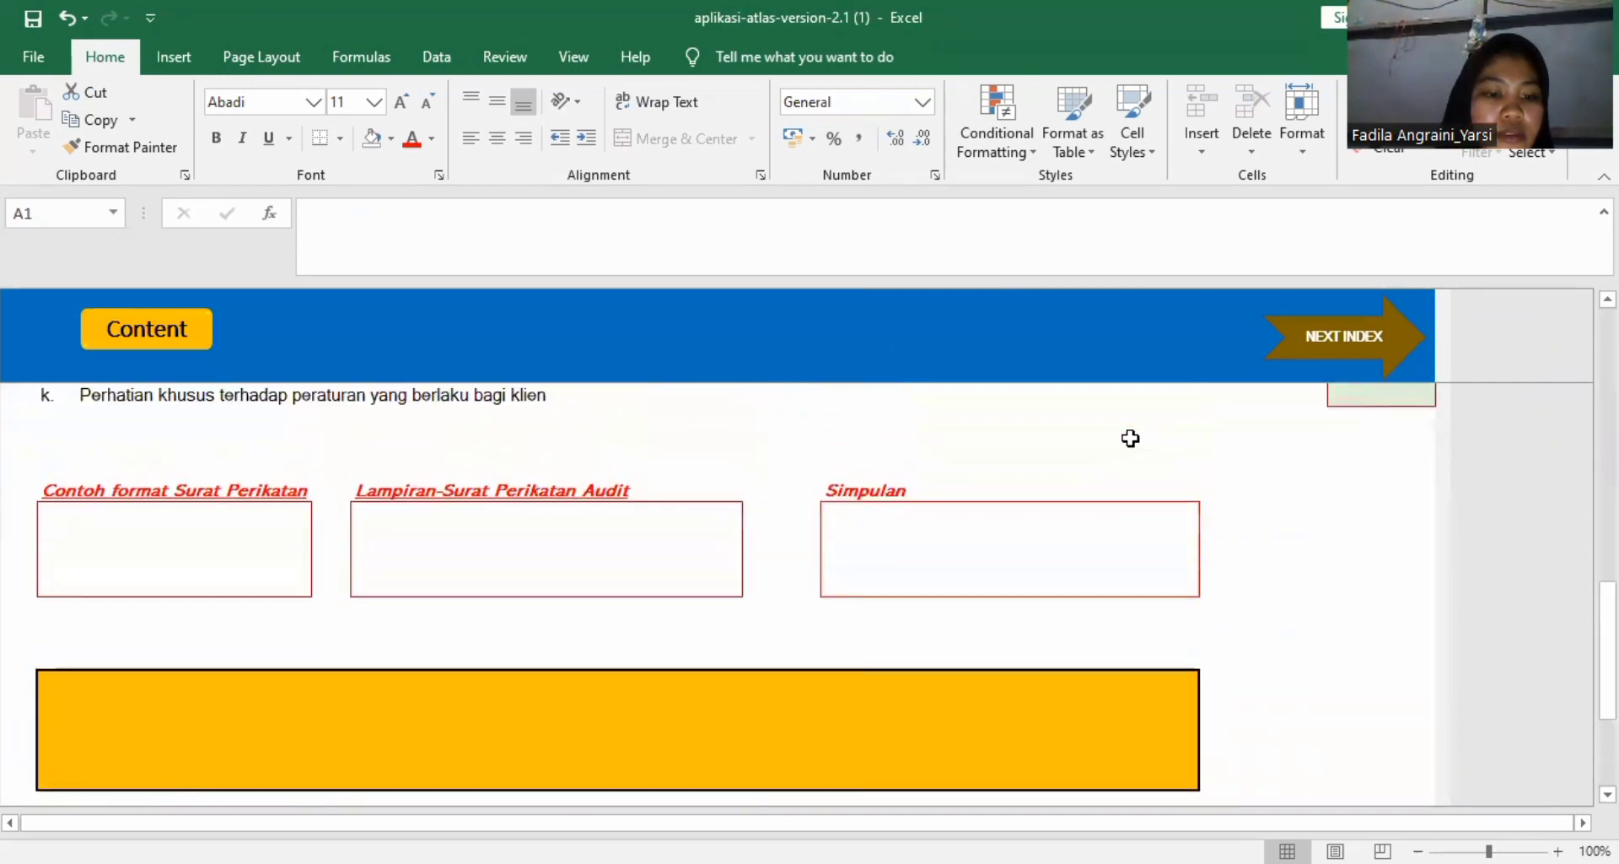
pyautogui.scroll(6, 1130, 438)
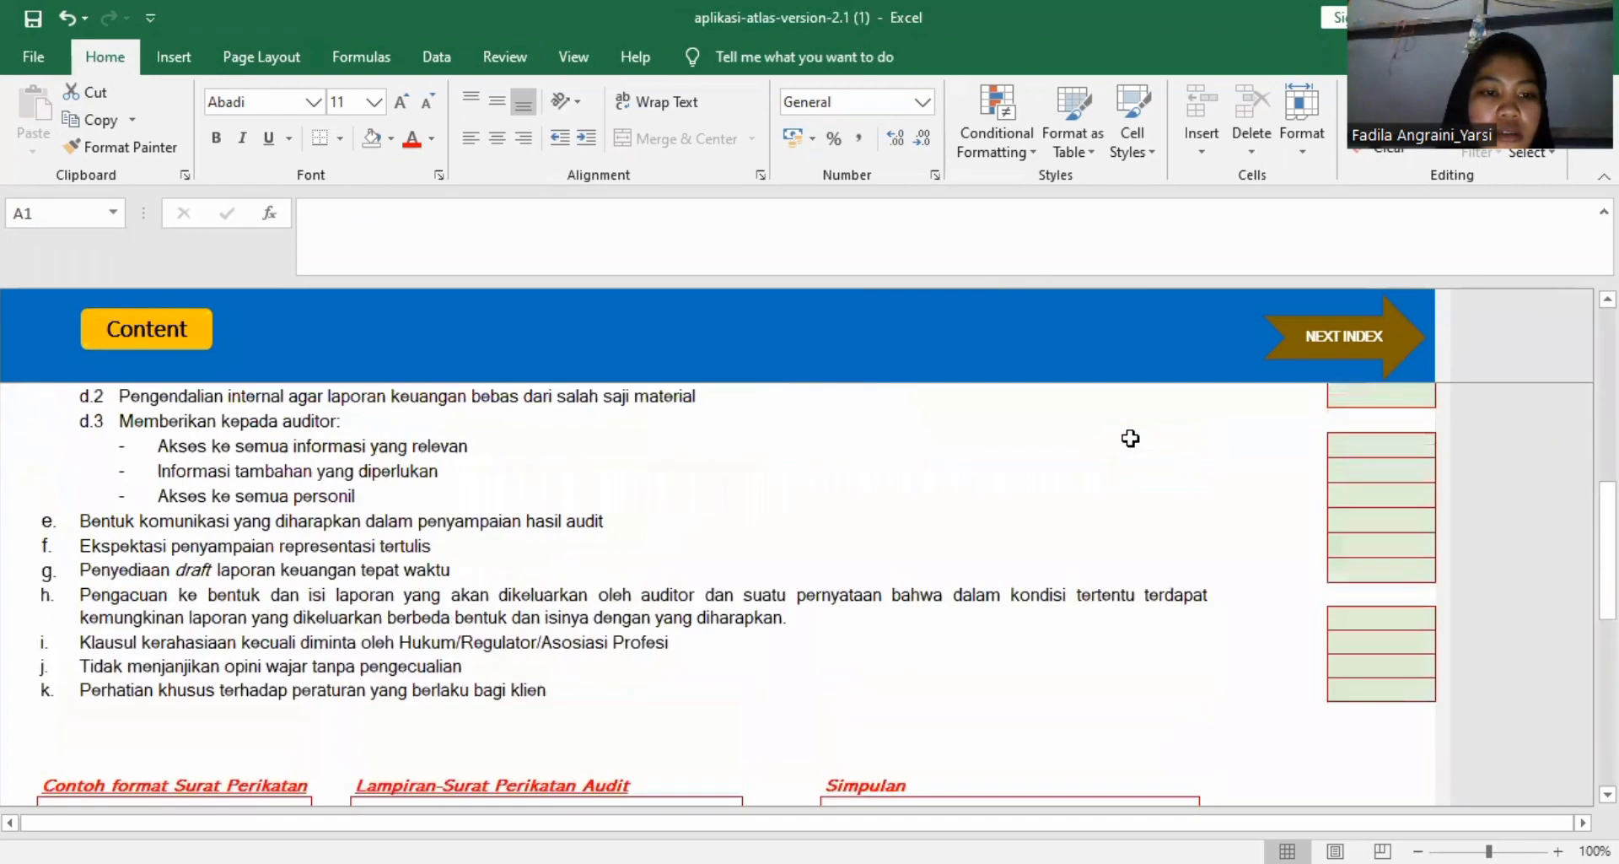
pyautogui.scroll(4, 1130, 439)
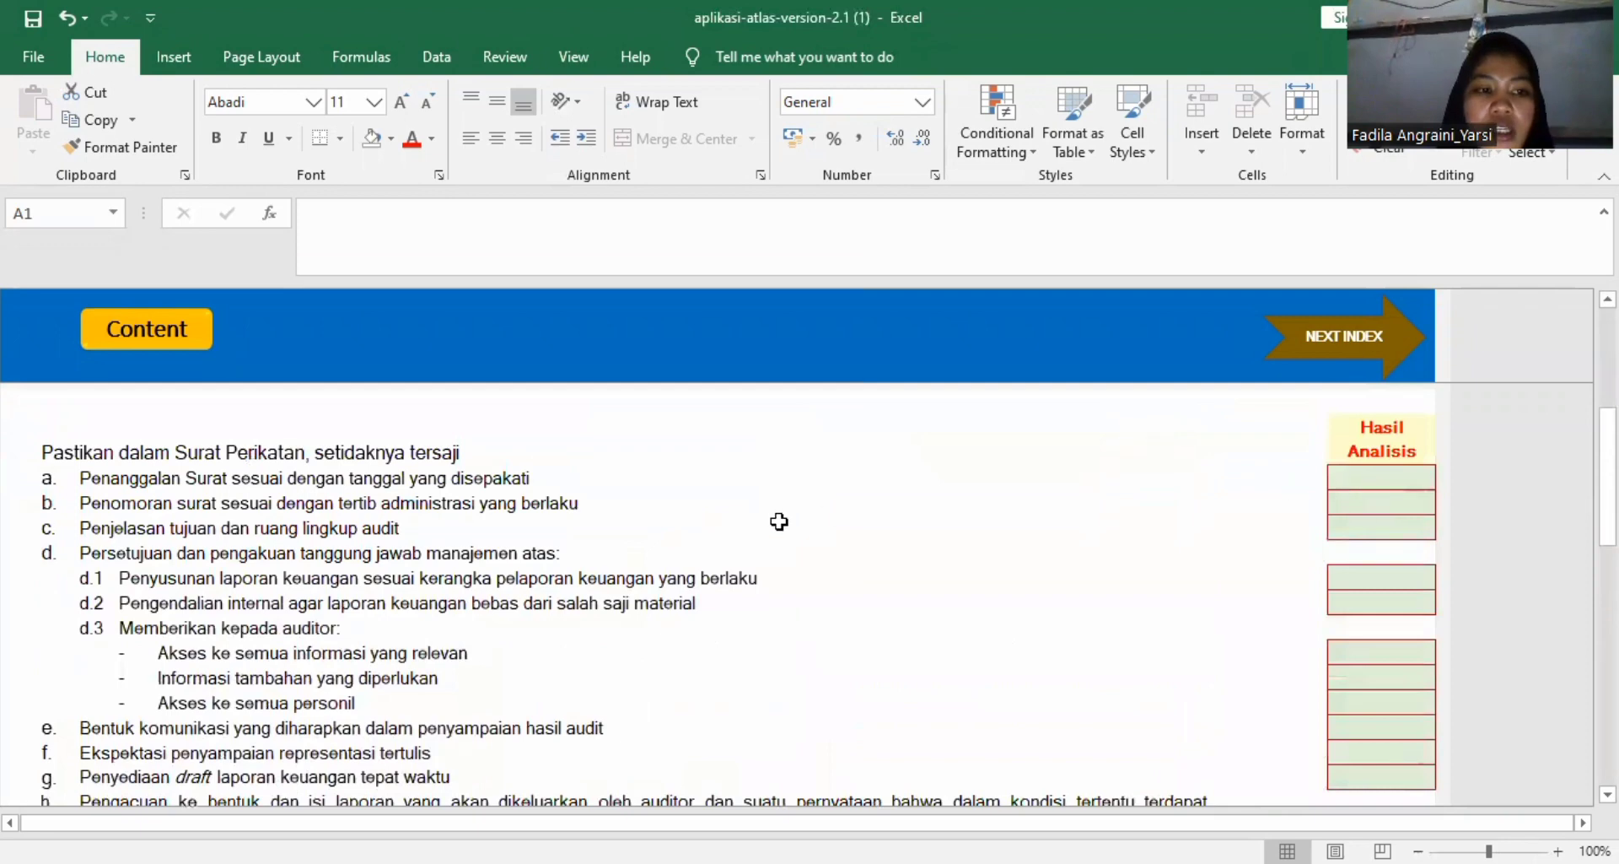
pyautogui.scroll(4, 698, 513)
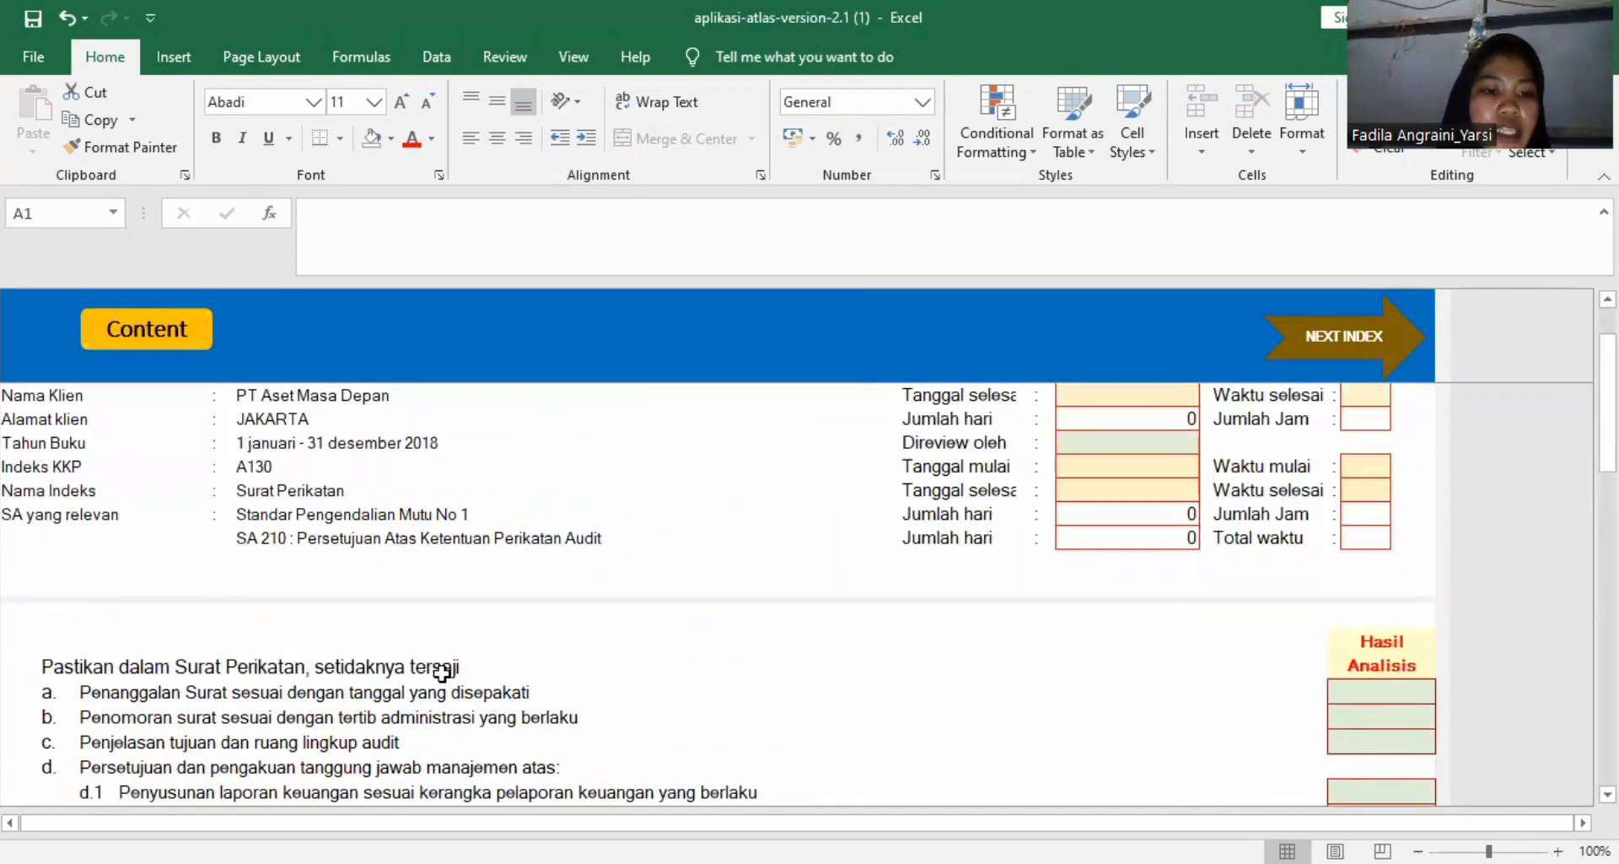
pyautogui.scroll(-1, 451, 672)
pyautogui.scroll(2, 452, 669)
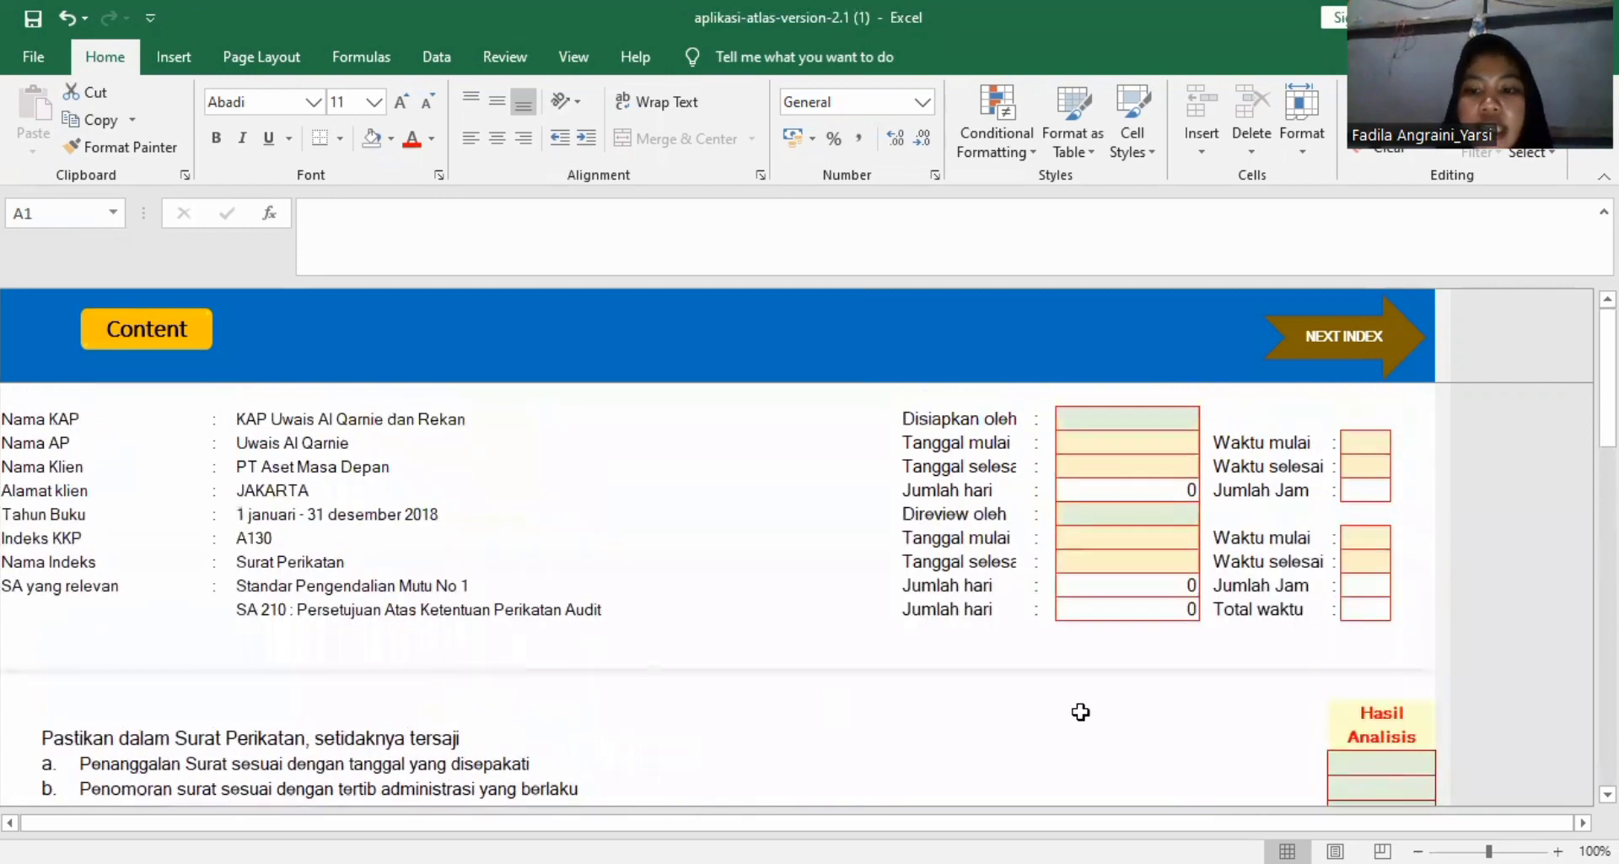
pyautogui.scroll(-2, 1413, 768)
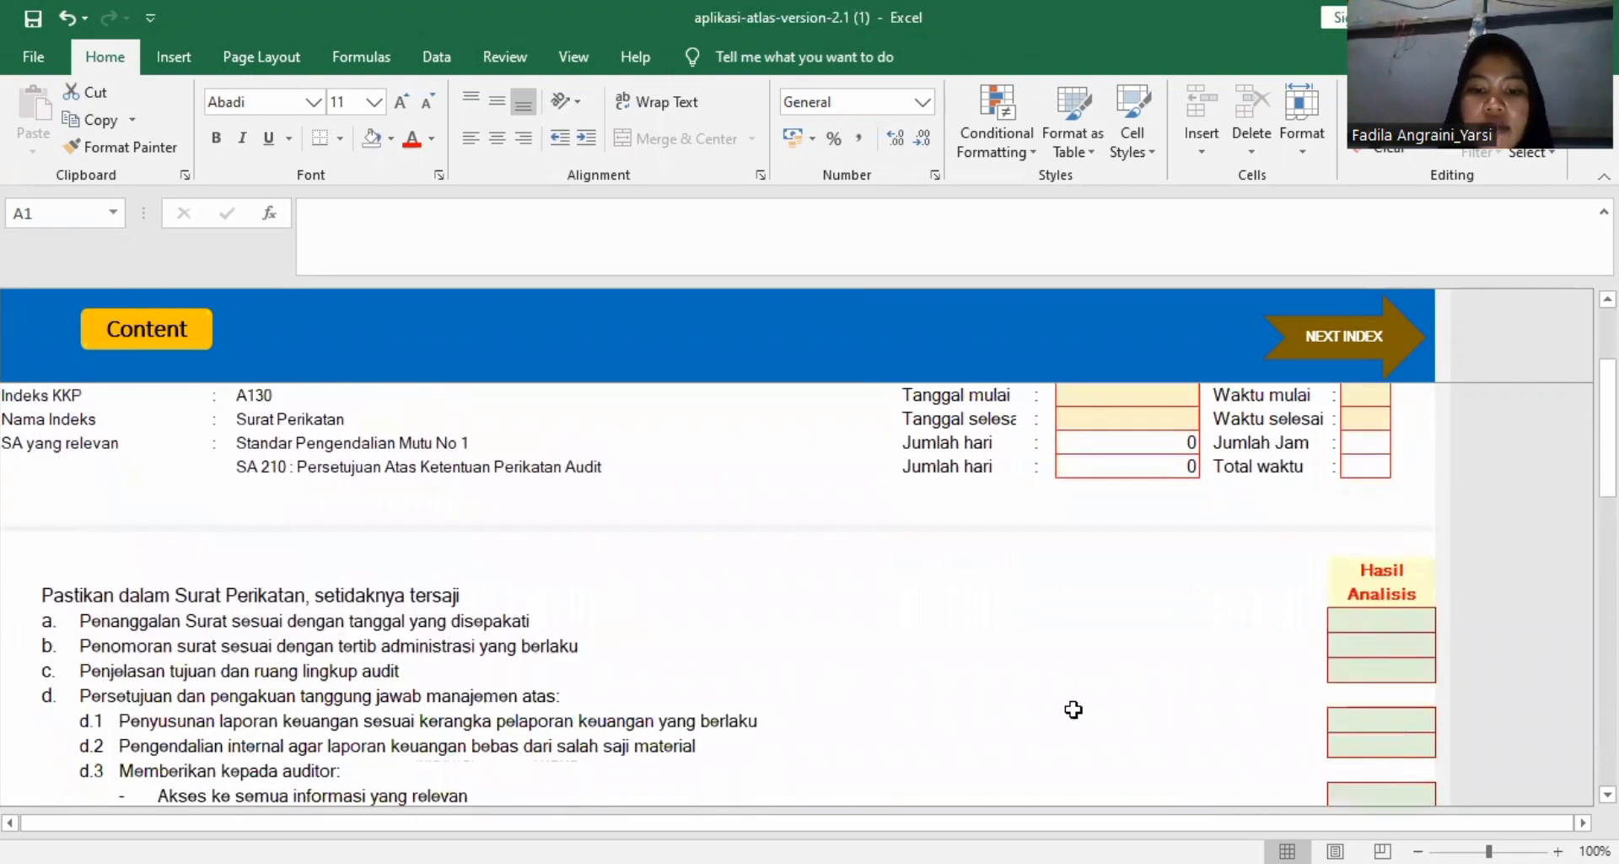
pyautogui.scroll(2, 1059, 707)
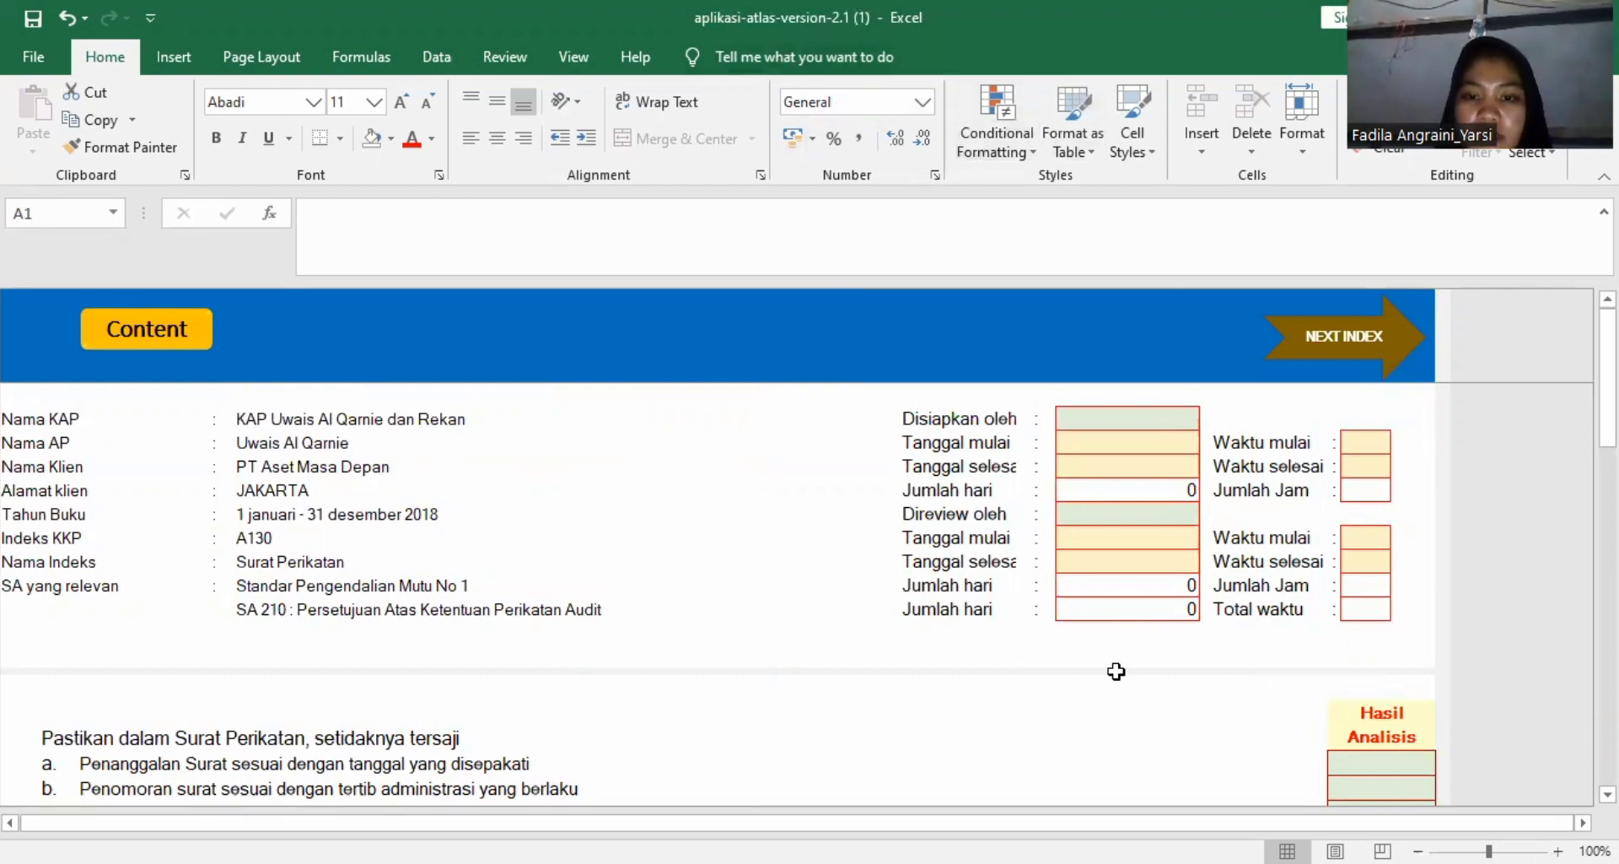
# Set the Hasil Analisis to Ya for checklist items a, b and c, covering letter dating, numbering and audit scope.
pyautogui.scroll(-2, 1116, 668)
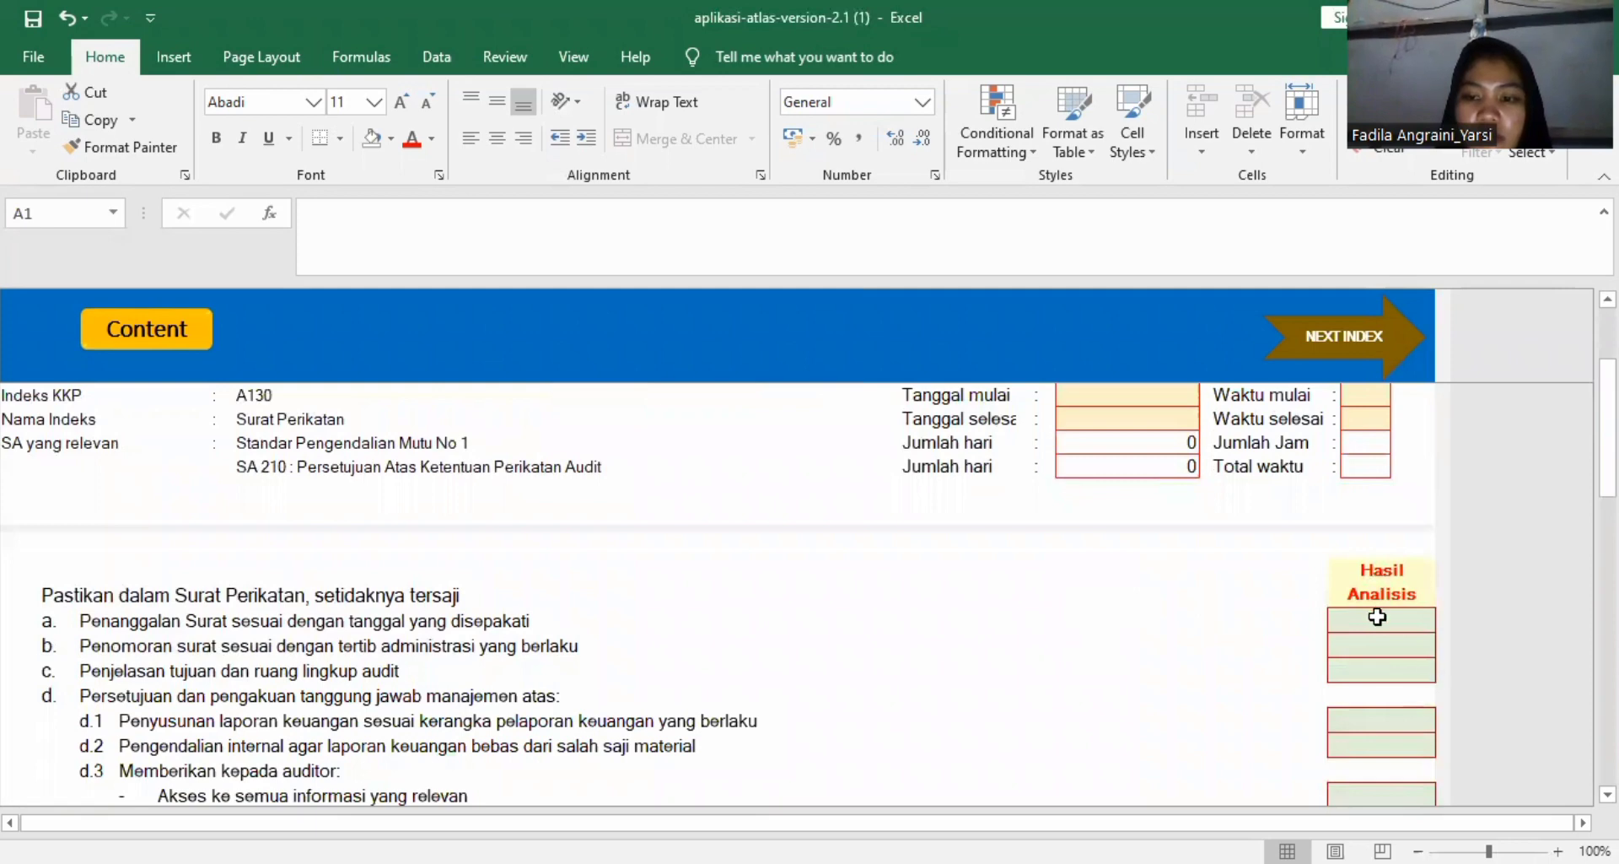
pyautogui.click(1404, 619)
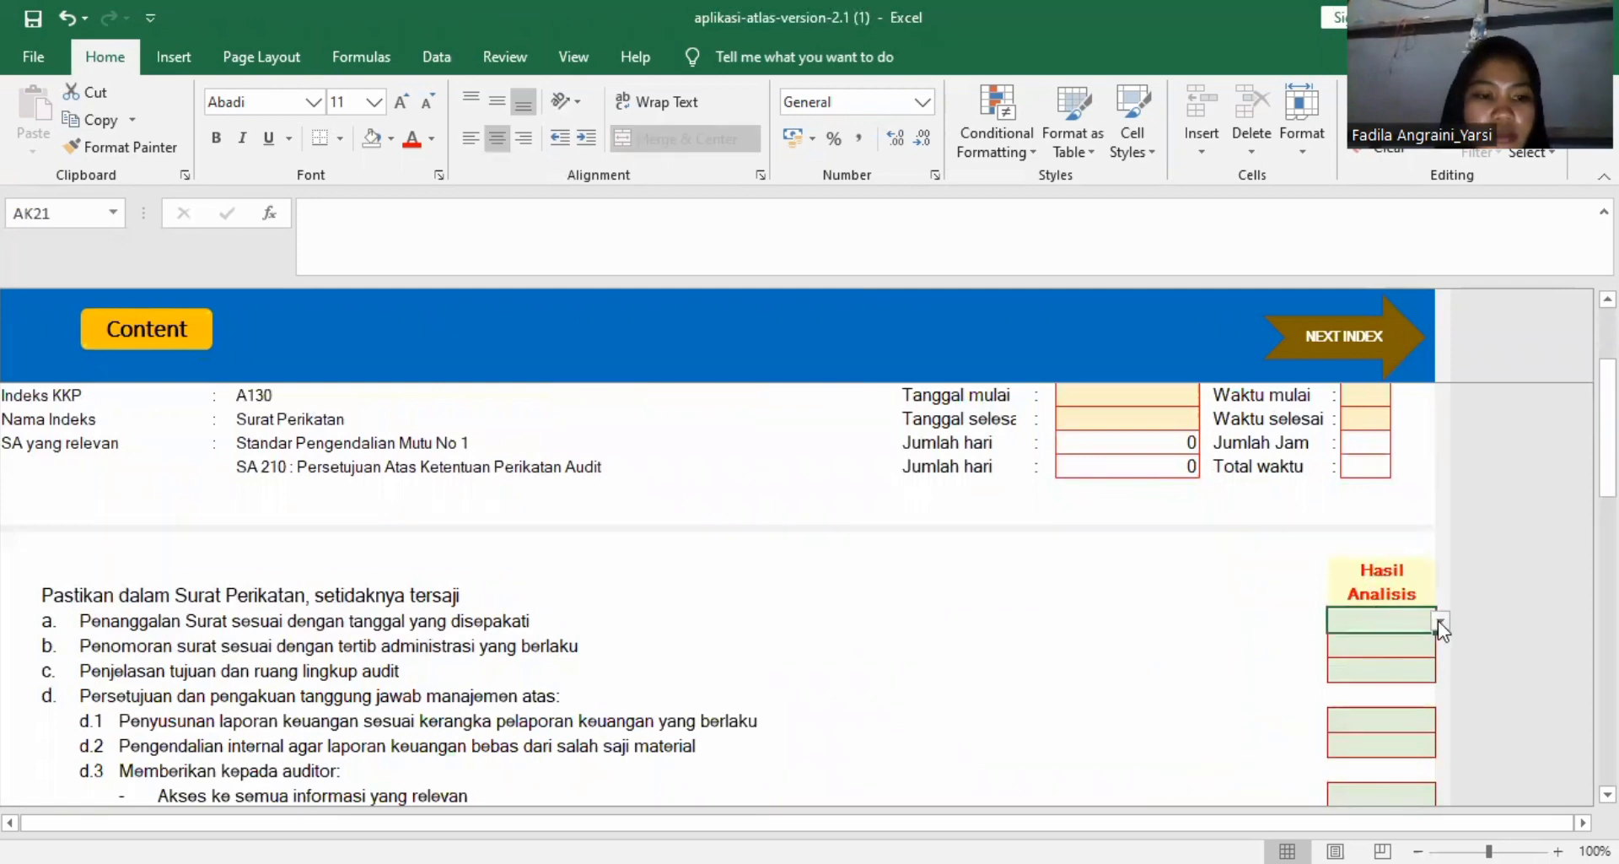
pyautogui.click(1440, 624)
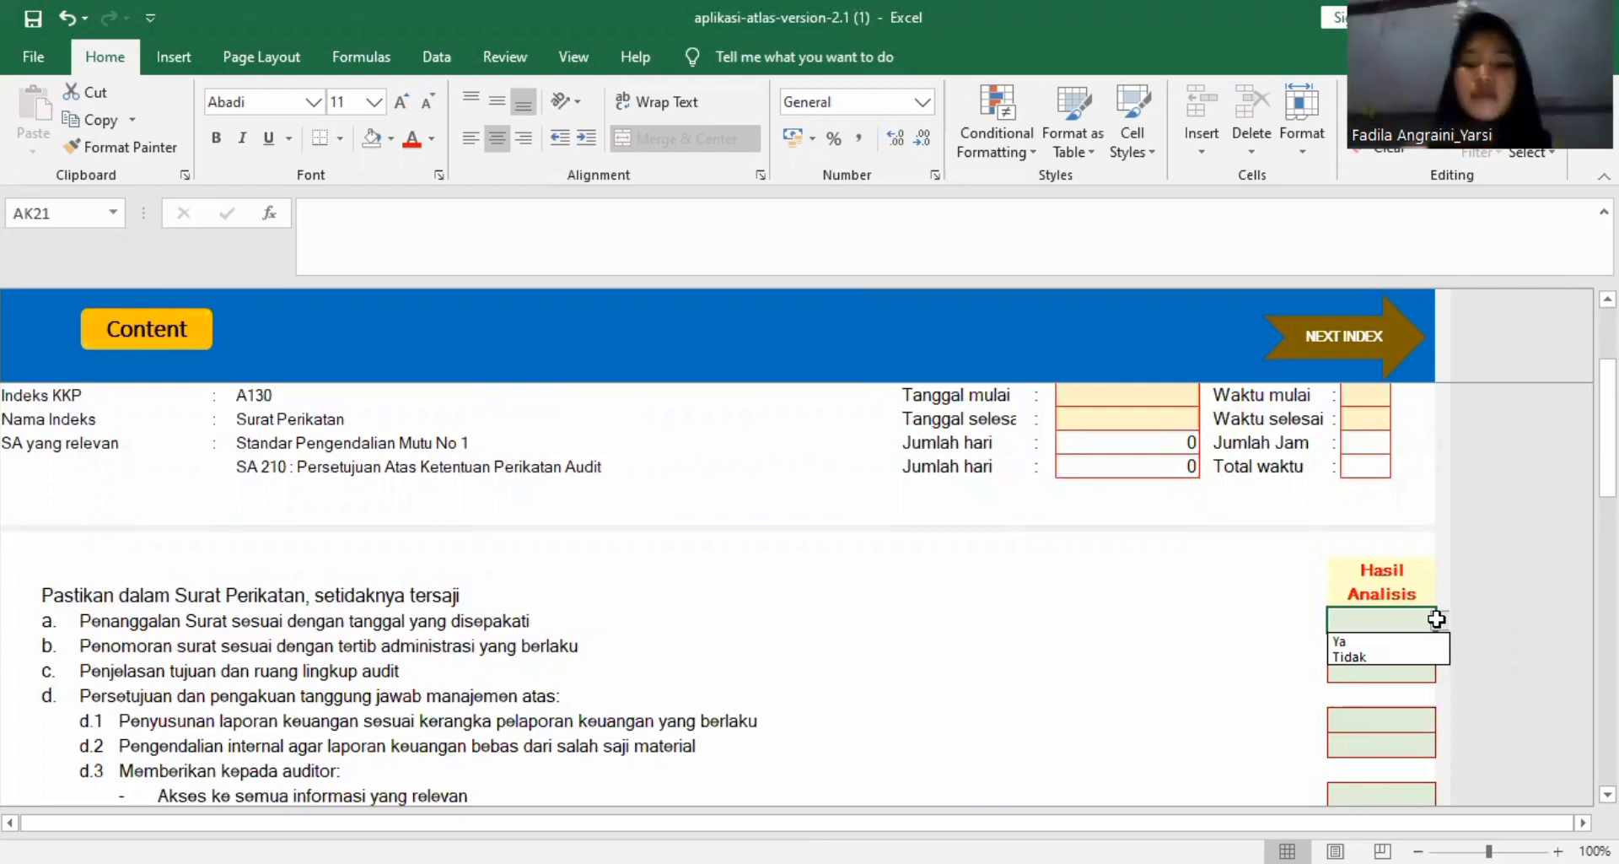
pyautogui.click(1412, 643)
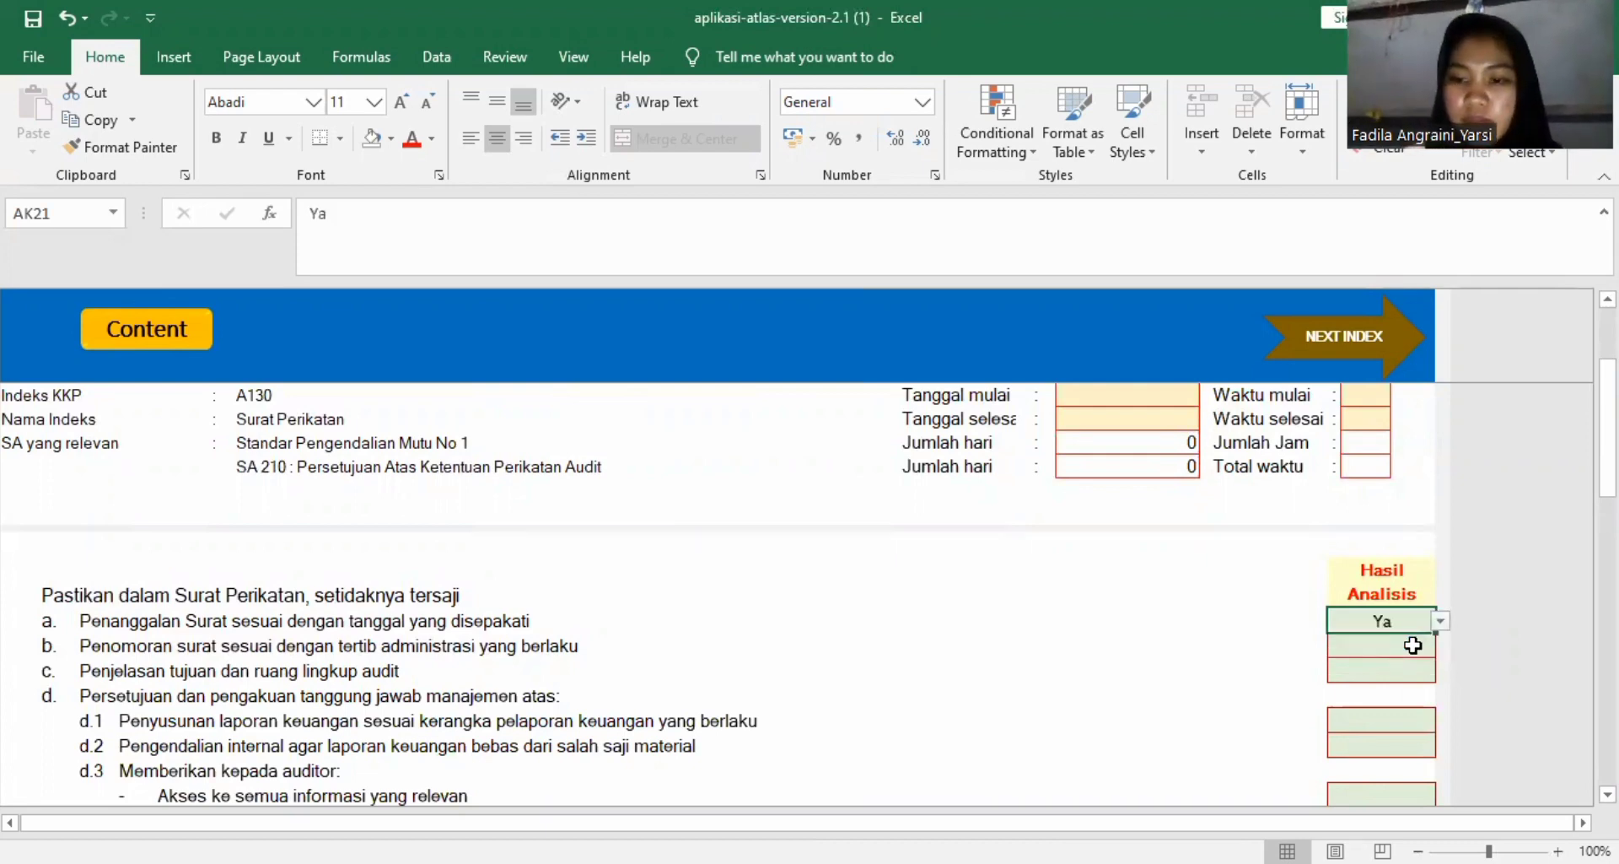
pyautogui.click(1413, 645)
pyautogui.click(1442, 646)
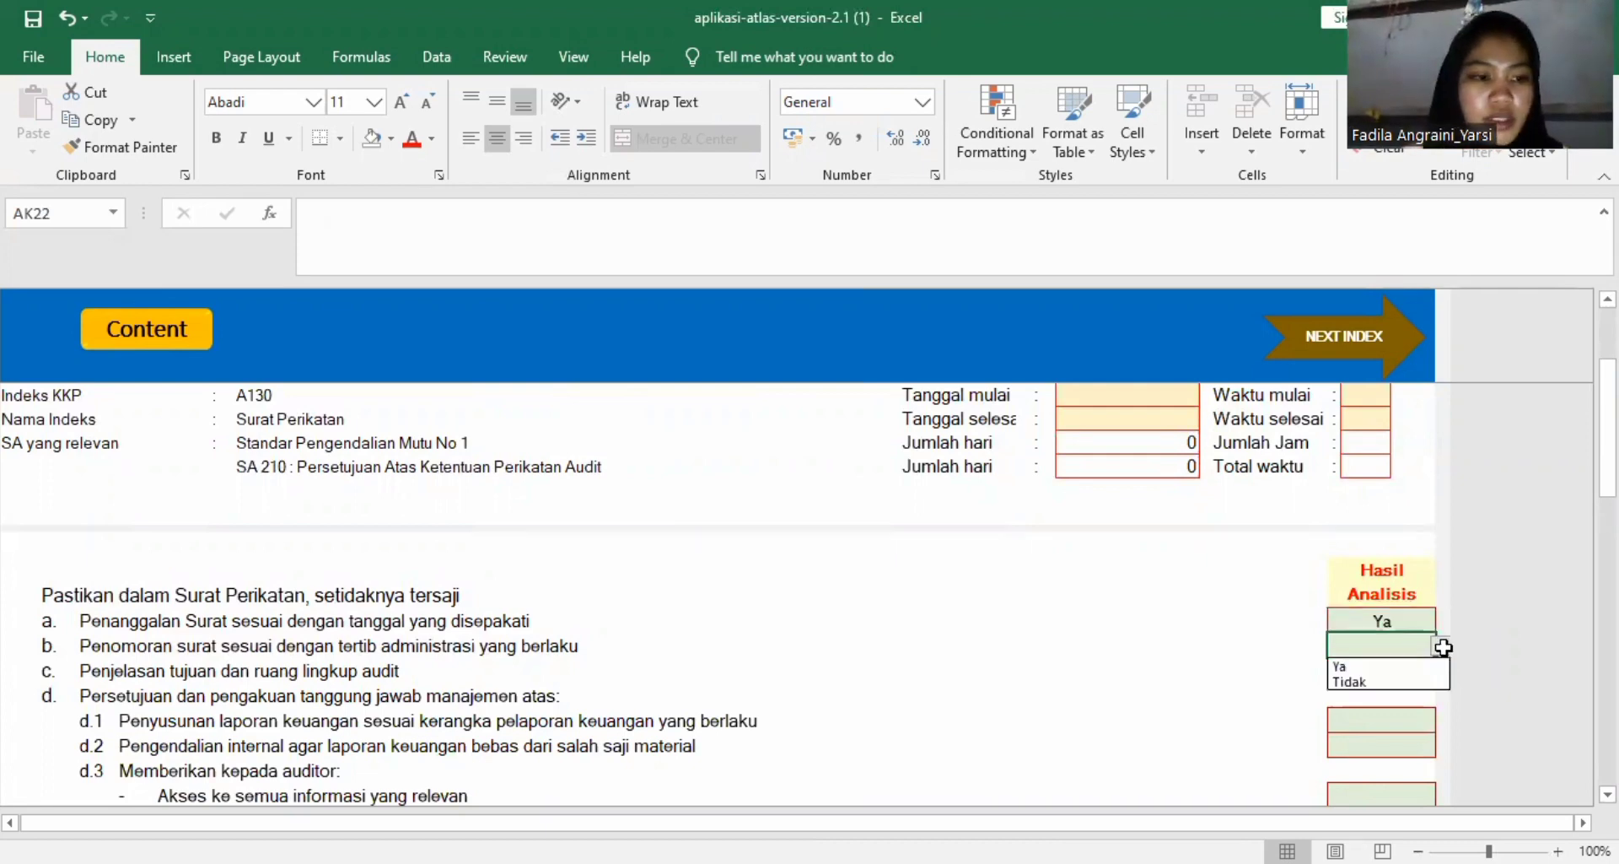
pyautogui.click(1404, 671)
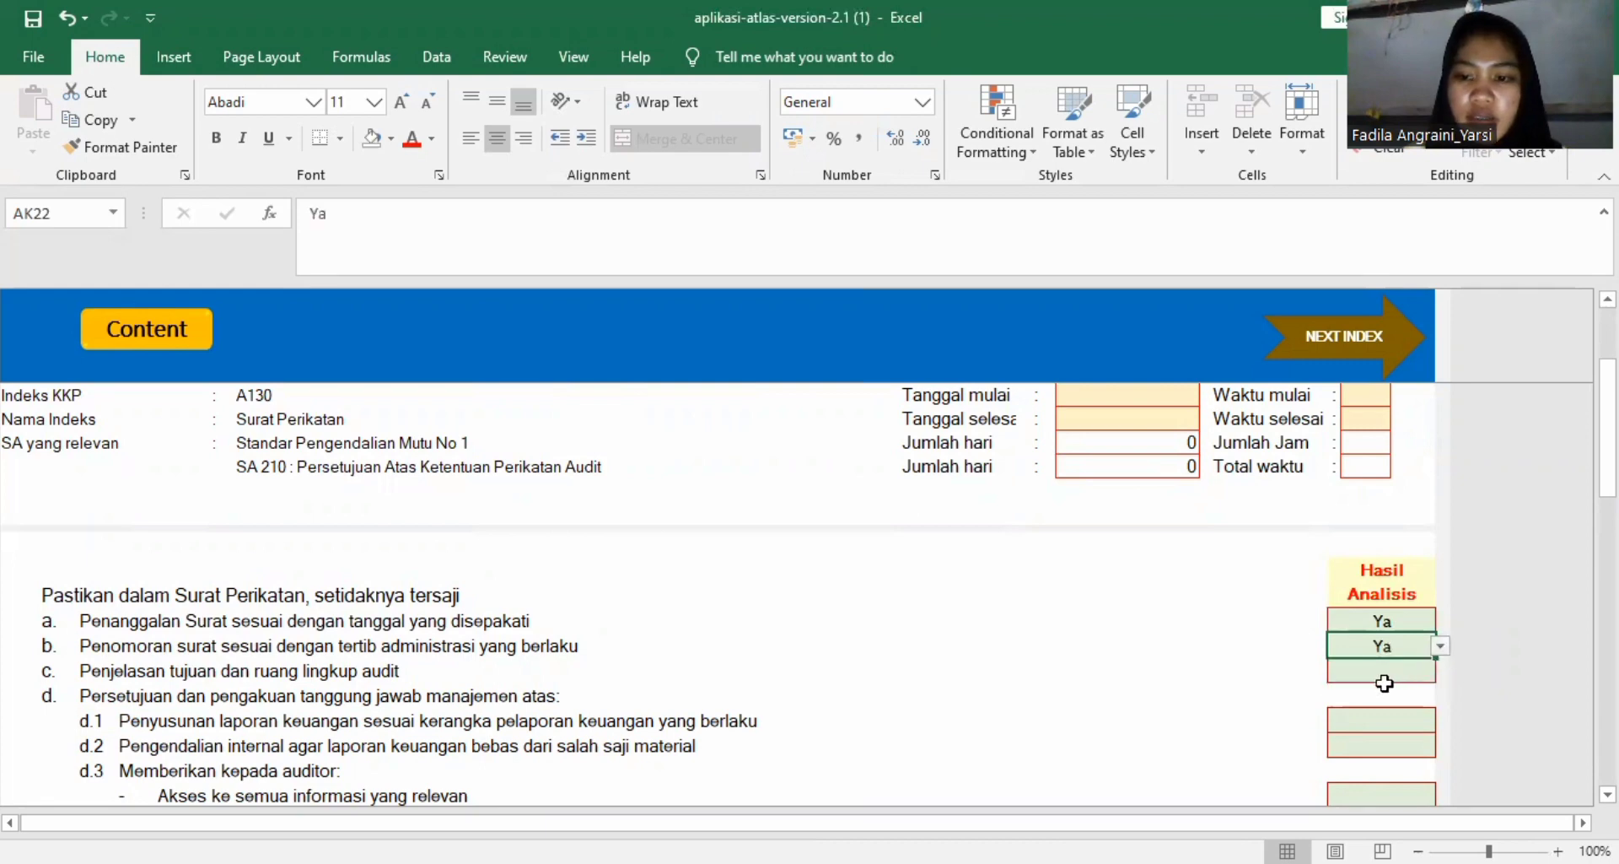
pyautogui.click(1387, 669)
pyautogui.click(1438, 670)
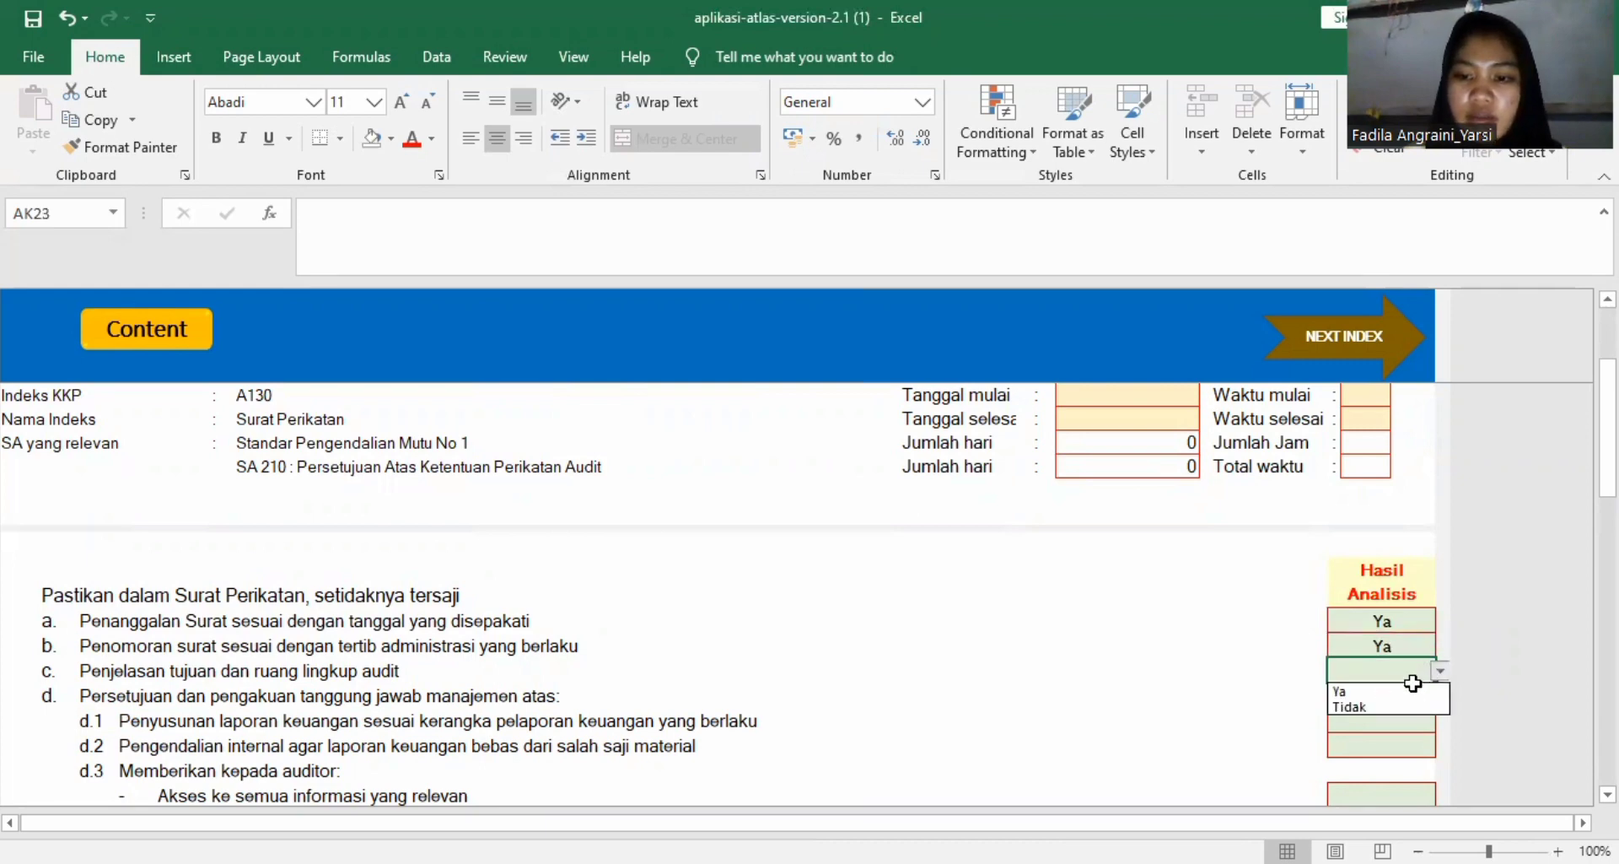
pyautogui.click(1395, 695)
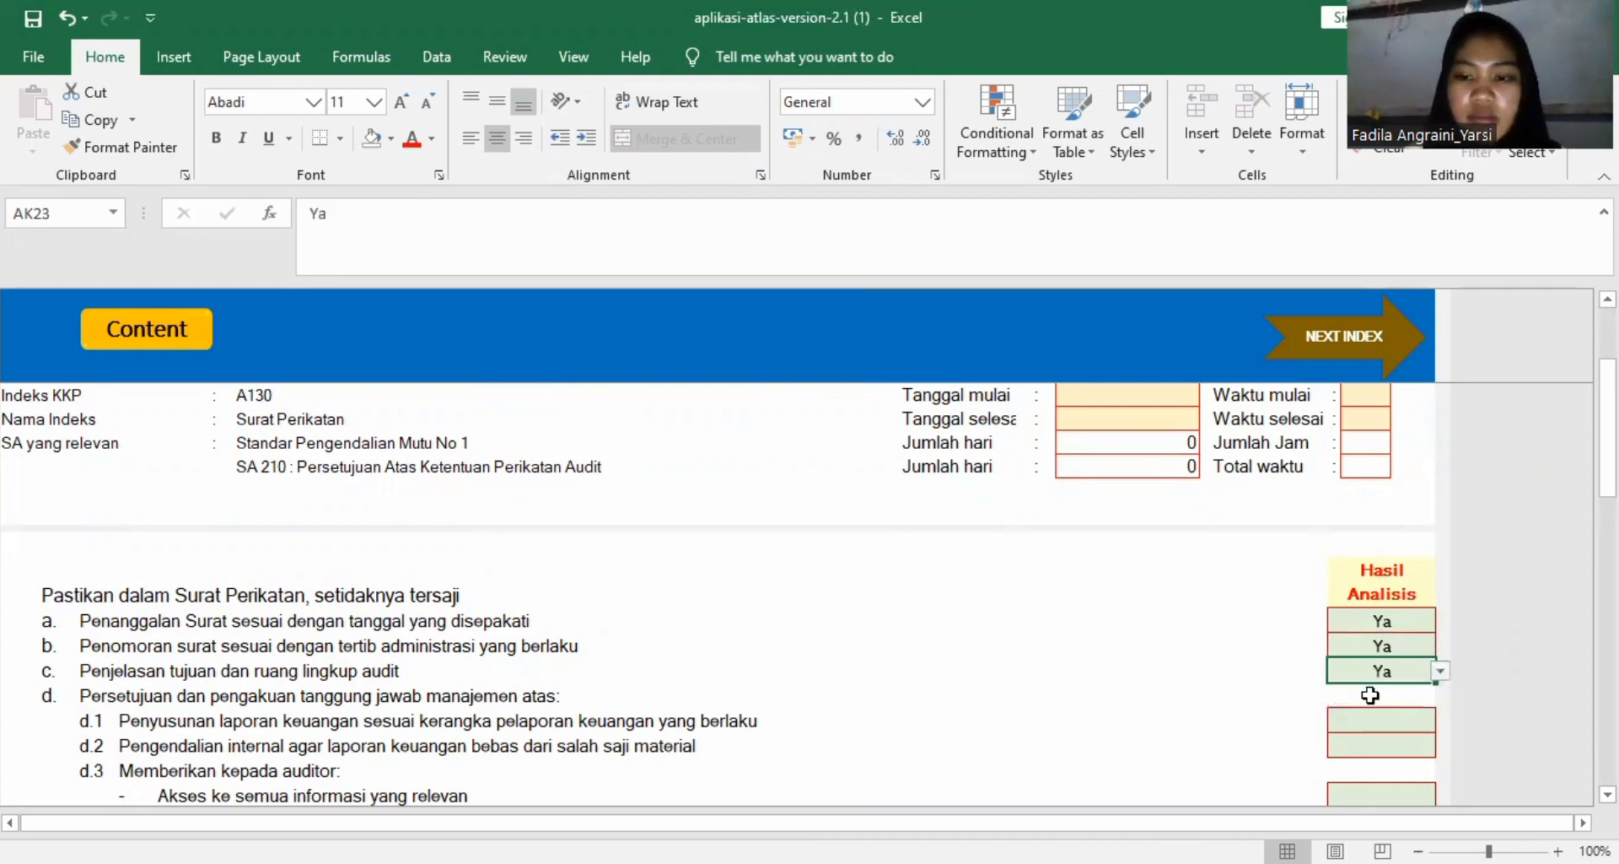
# Set the Hasil Analisis to Ya for management responsibility items d.1 and d.2.
pyautogui.scroll(-3, 1392, 687)
pyautogui.click(1393, 523)
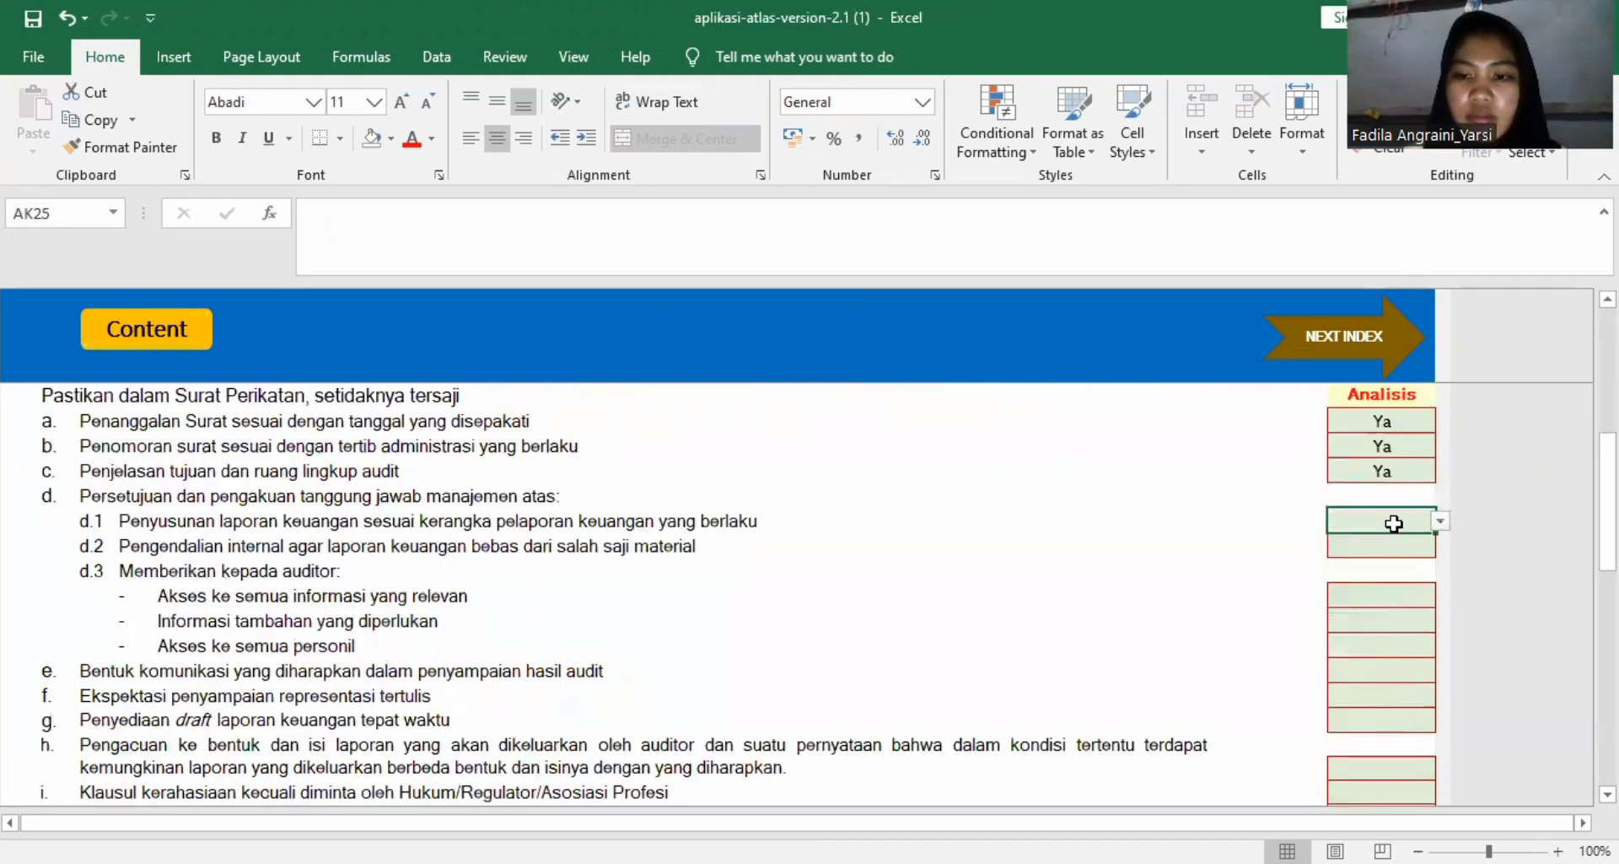
pyautogui.click(1440, 521)
pyautogui.click(1407, 541)
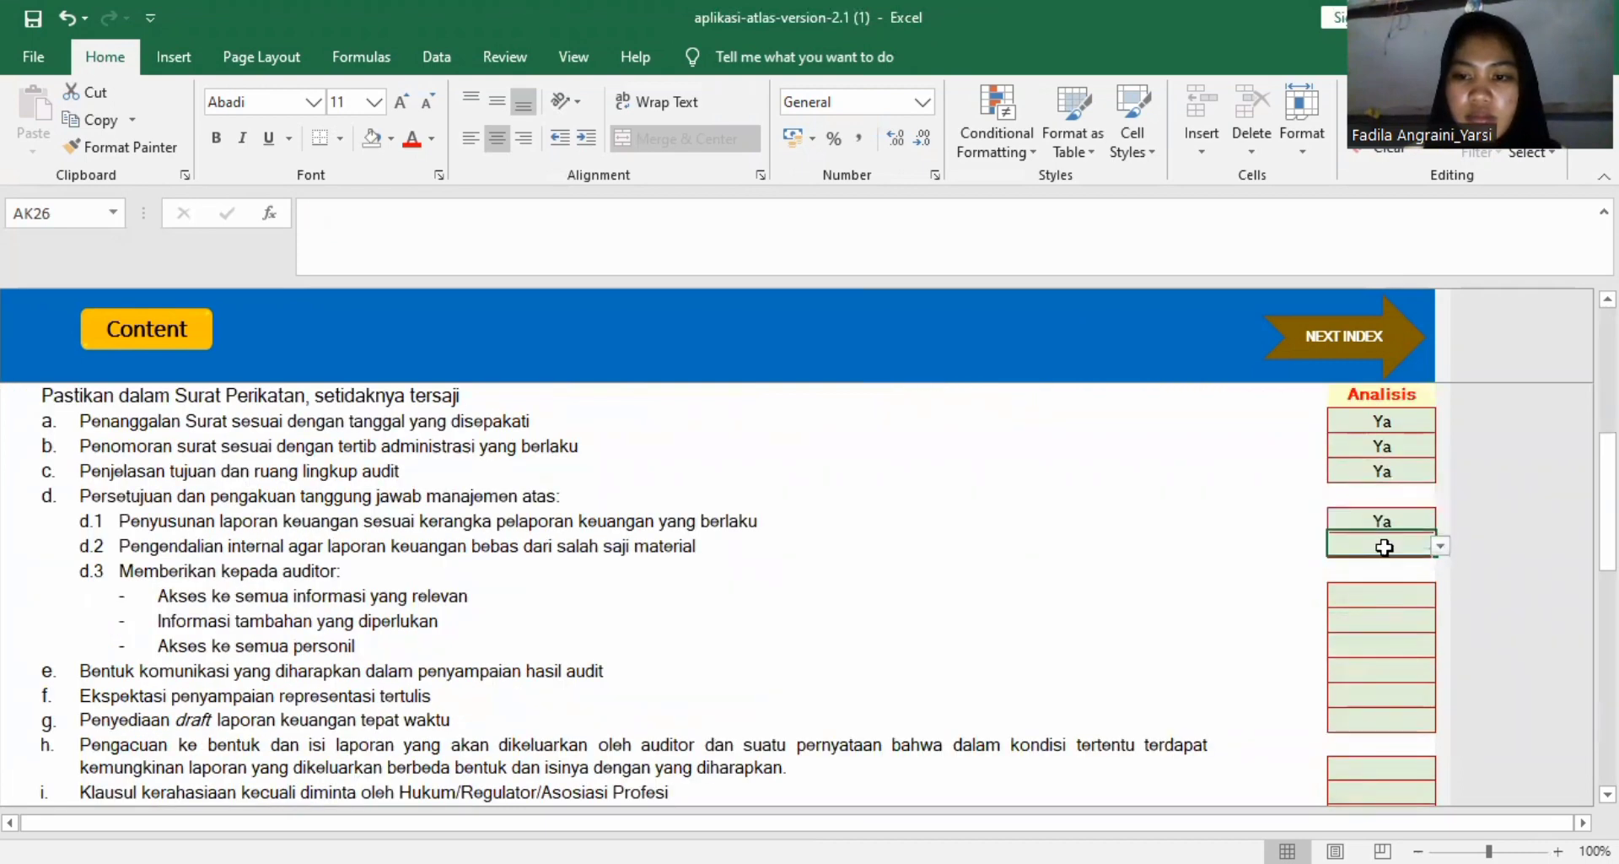
pyautogui.click(1421, 547)
pyautogui.click(1392, 572)
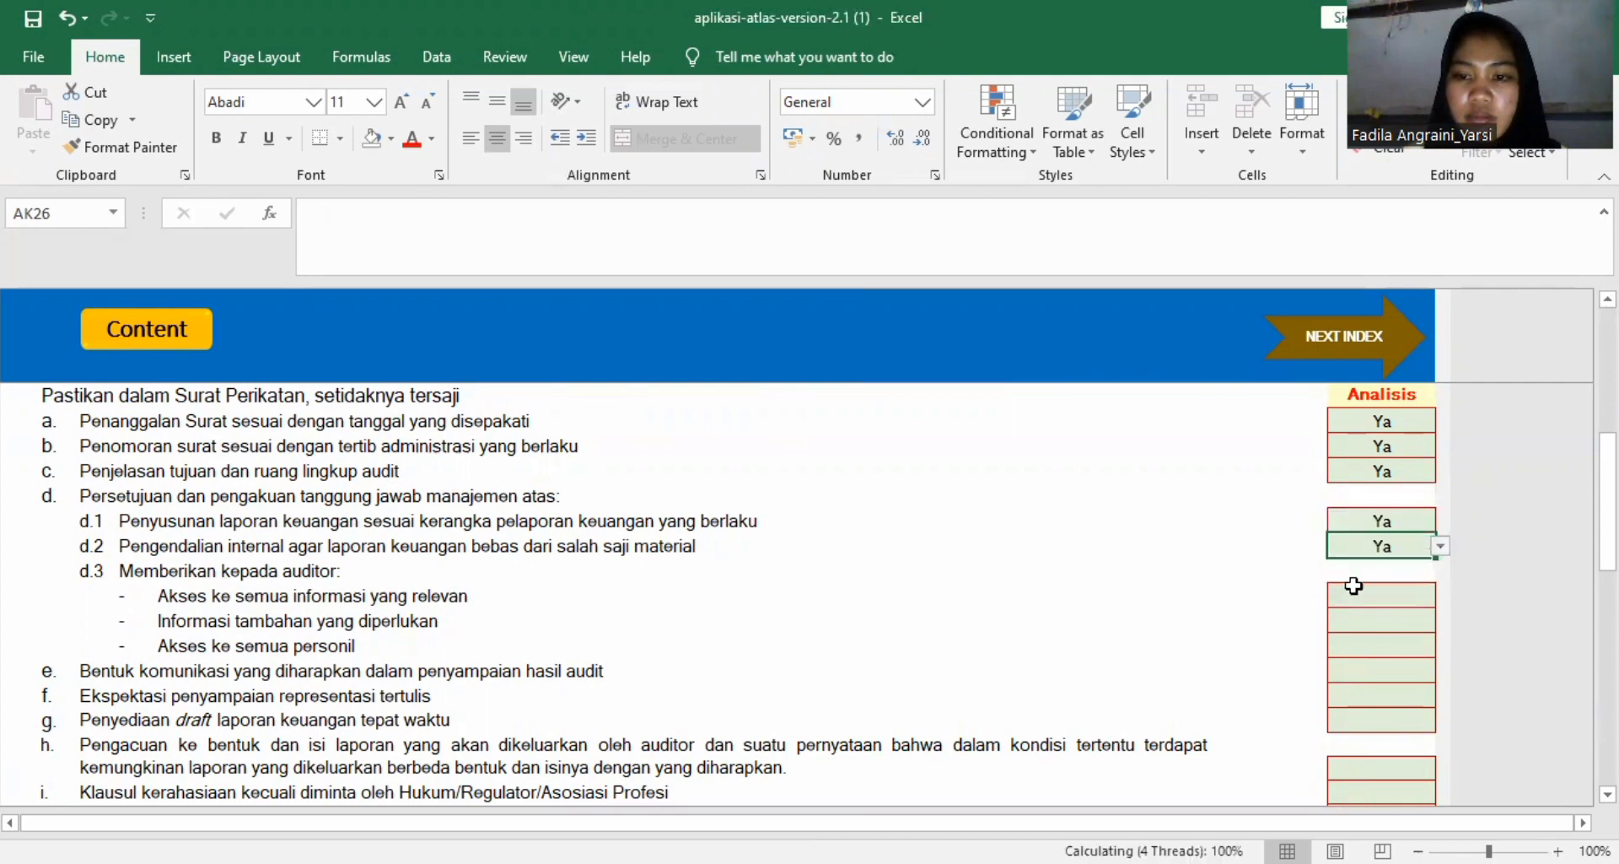
# Set the Hasil Analisis to Ya for all three d.3 items on information and personnel access given to the auditor.
pyautogui.click(1425, 595)
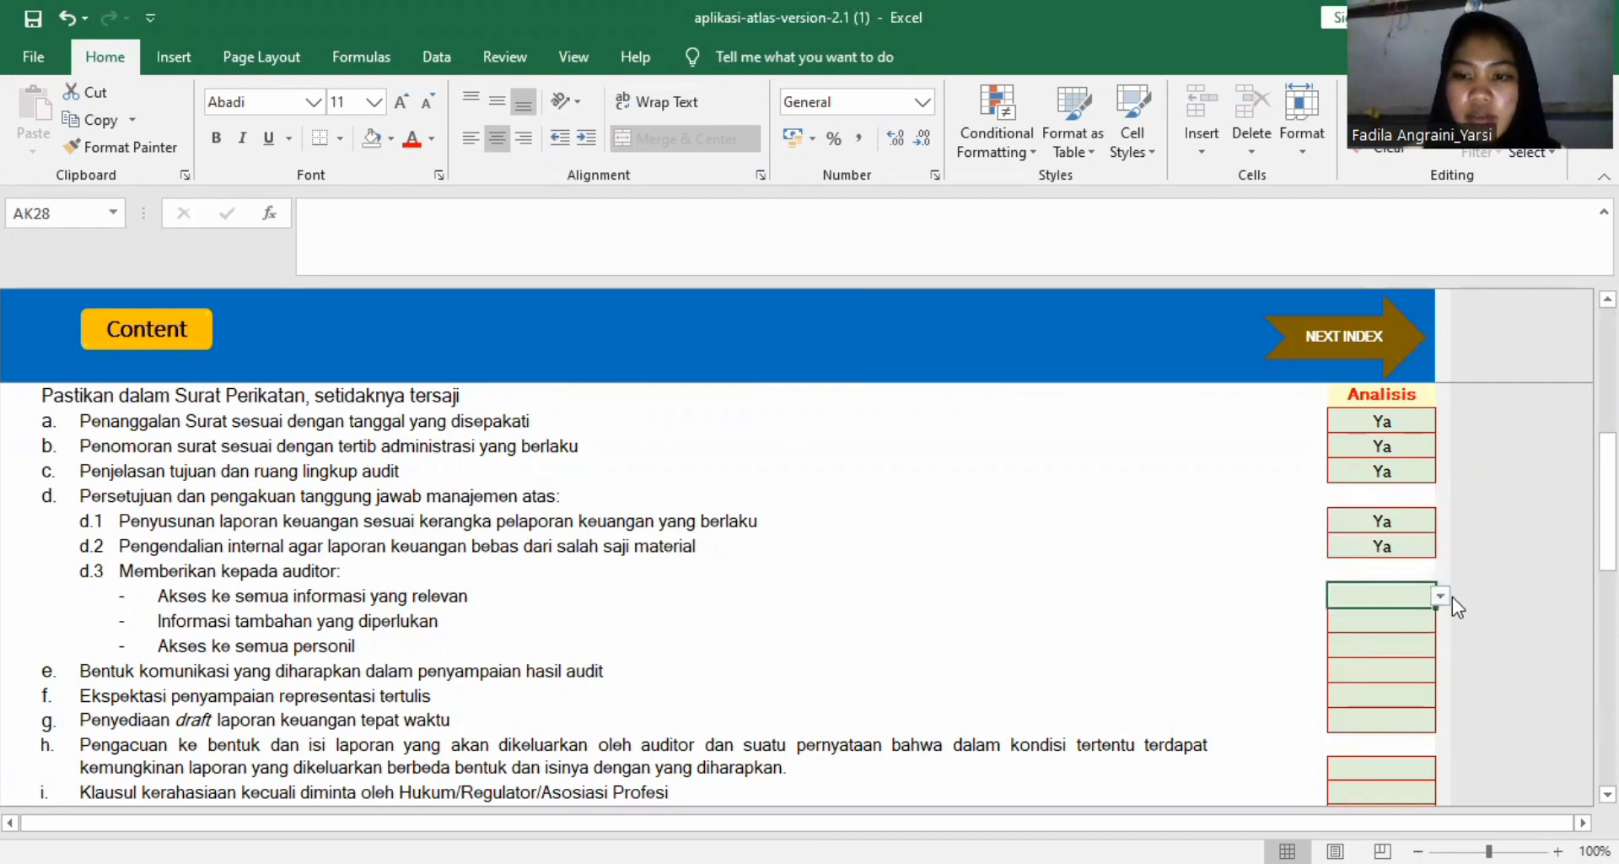
pyautogui.click(1441, 596)
pyautogui.click(1417, 614)
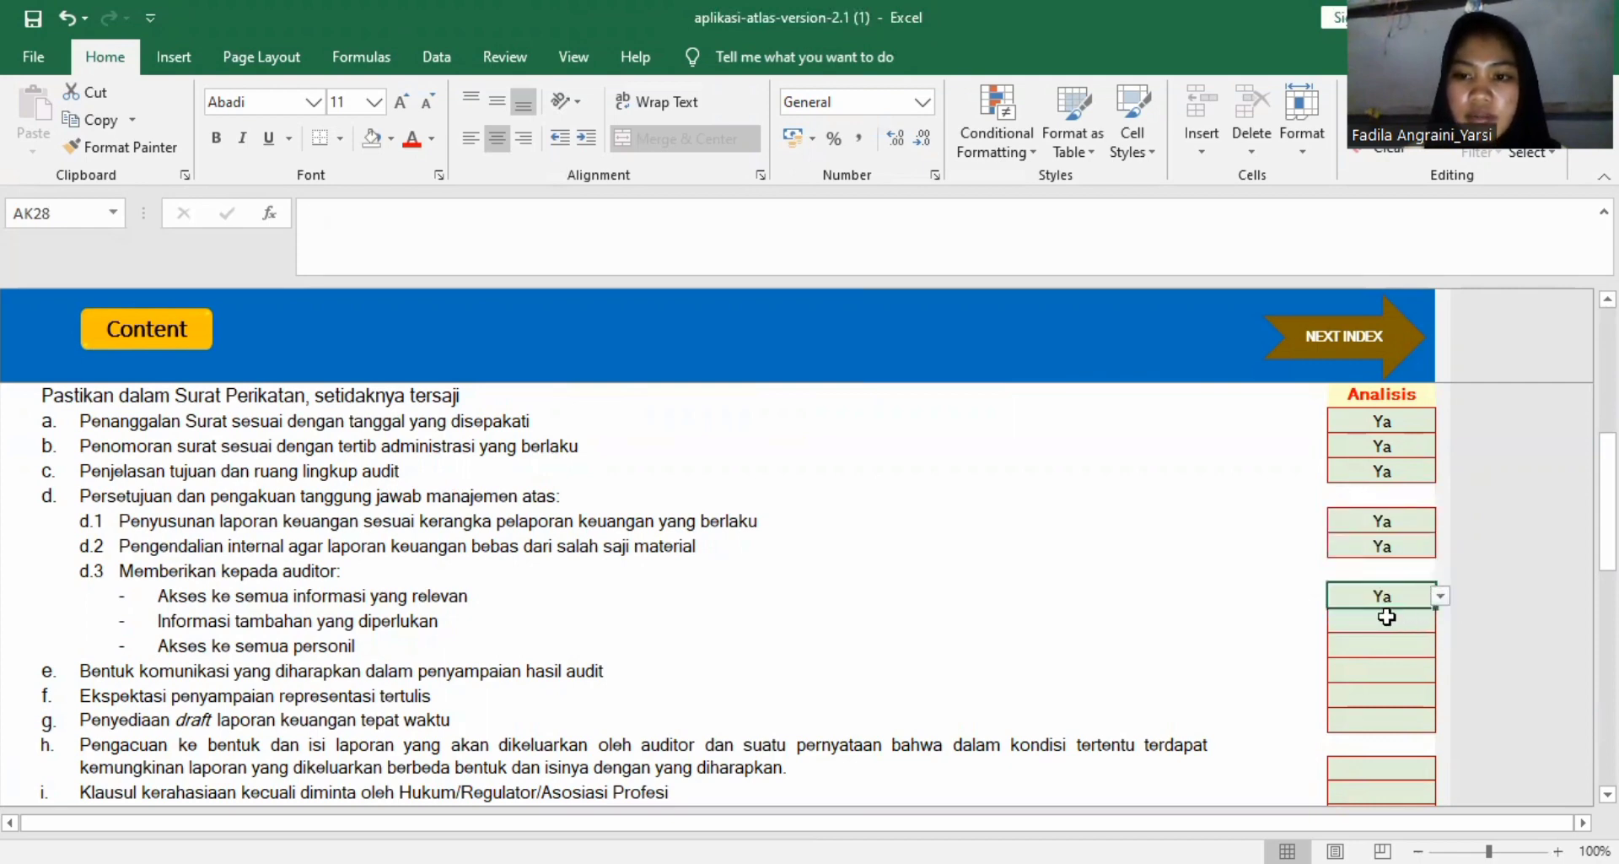
pyautogui.click(1387, 620)
pyautogui.click(1440, 622)
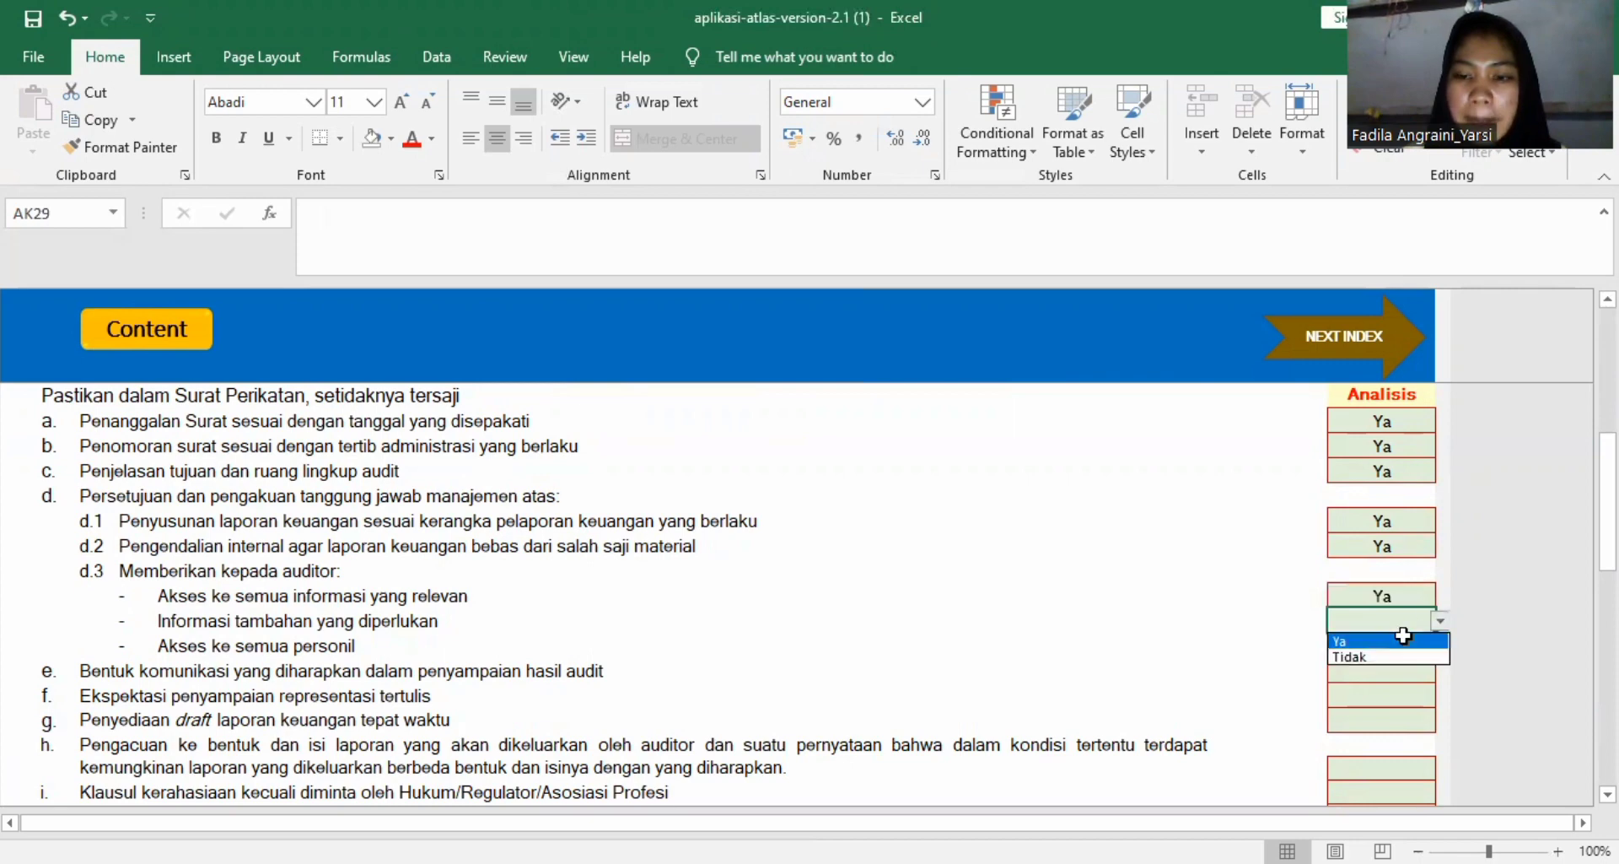
pyautogui.click(1376, 639)
pyautogui.click(1421, 646)
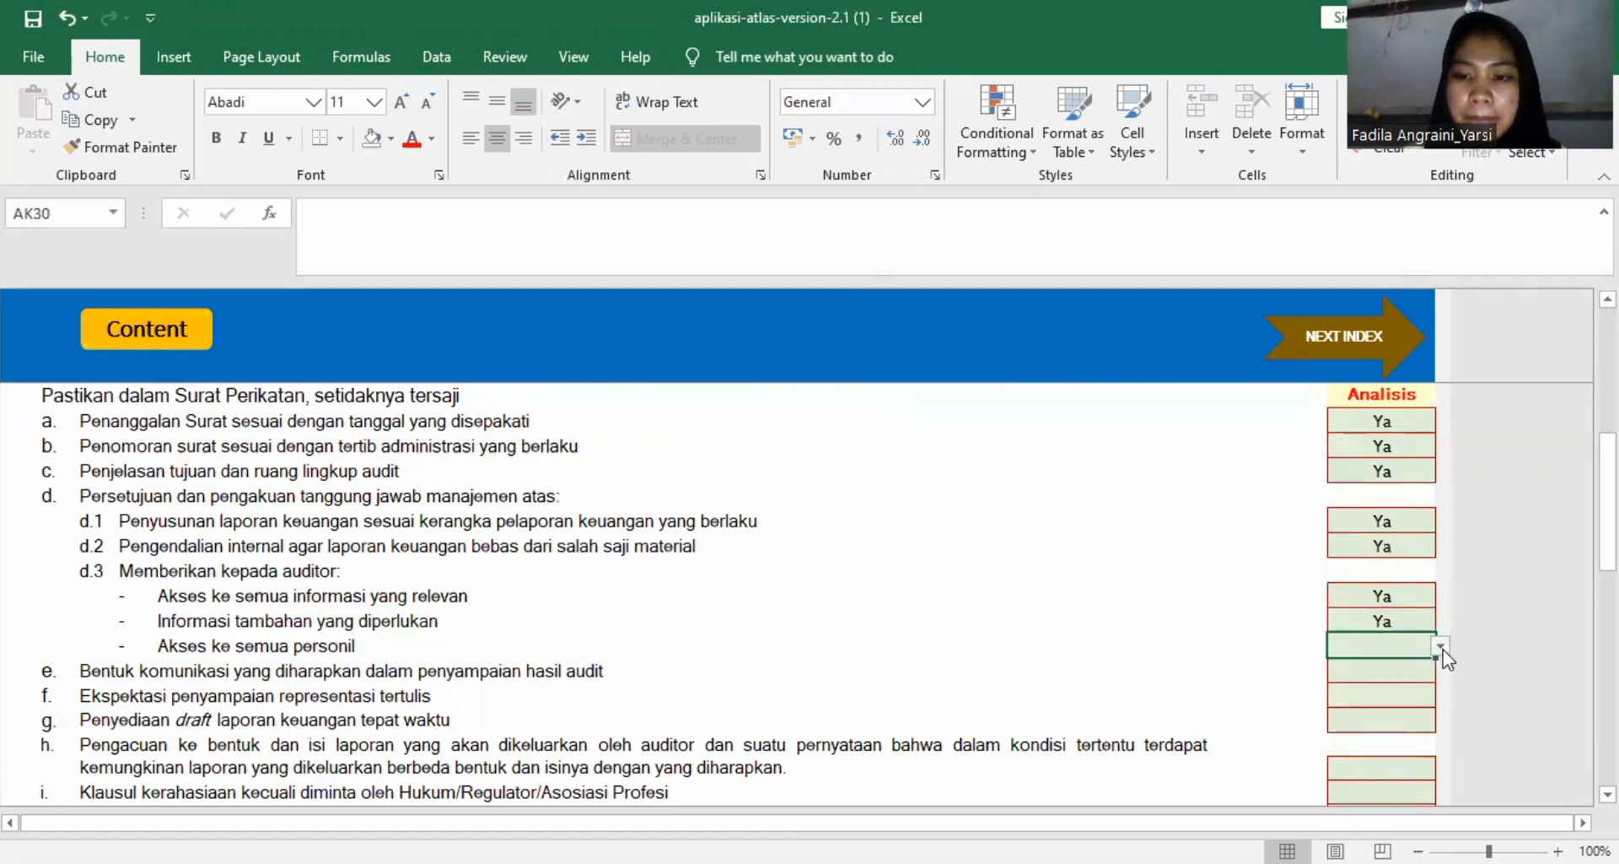
pyautogui.click(1439, 646)
pyautogui.click(1417, 665)
# Set the Hasil Analisis to Ya for item f on written representations and to Tidak for item e on communication form.
pyautogui.click(1379, 691)
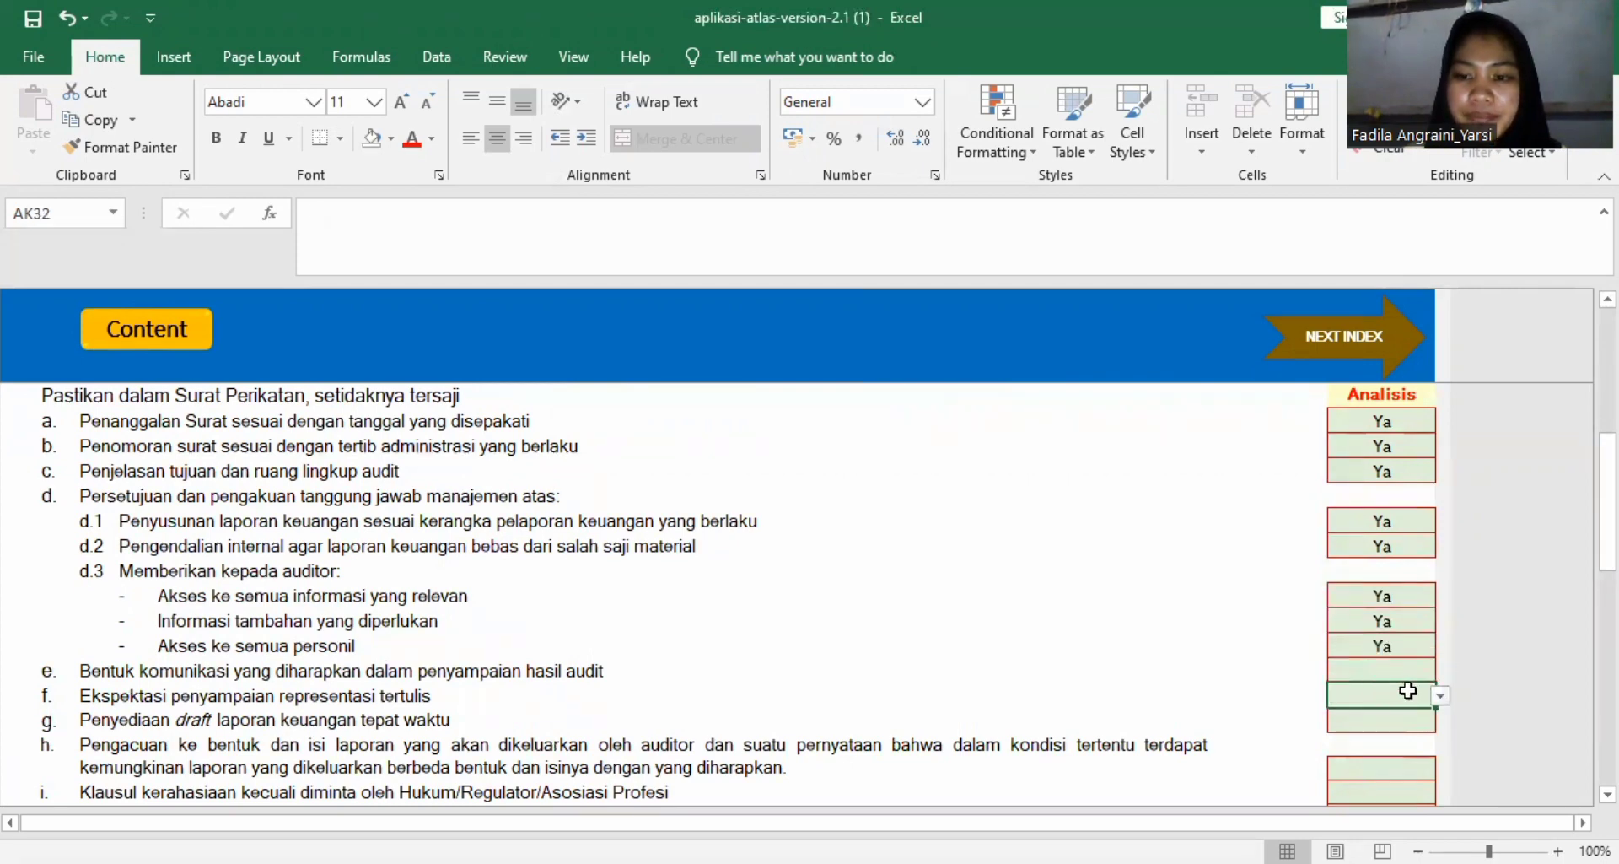
pyautogui.click(1439, 695)
pyautogui.click(1417, 716)
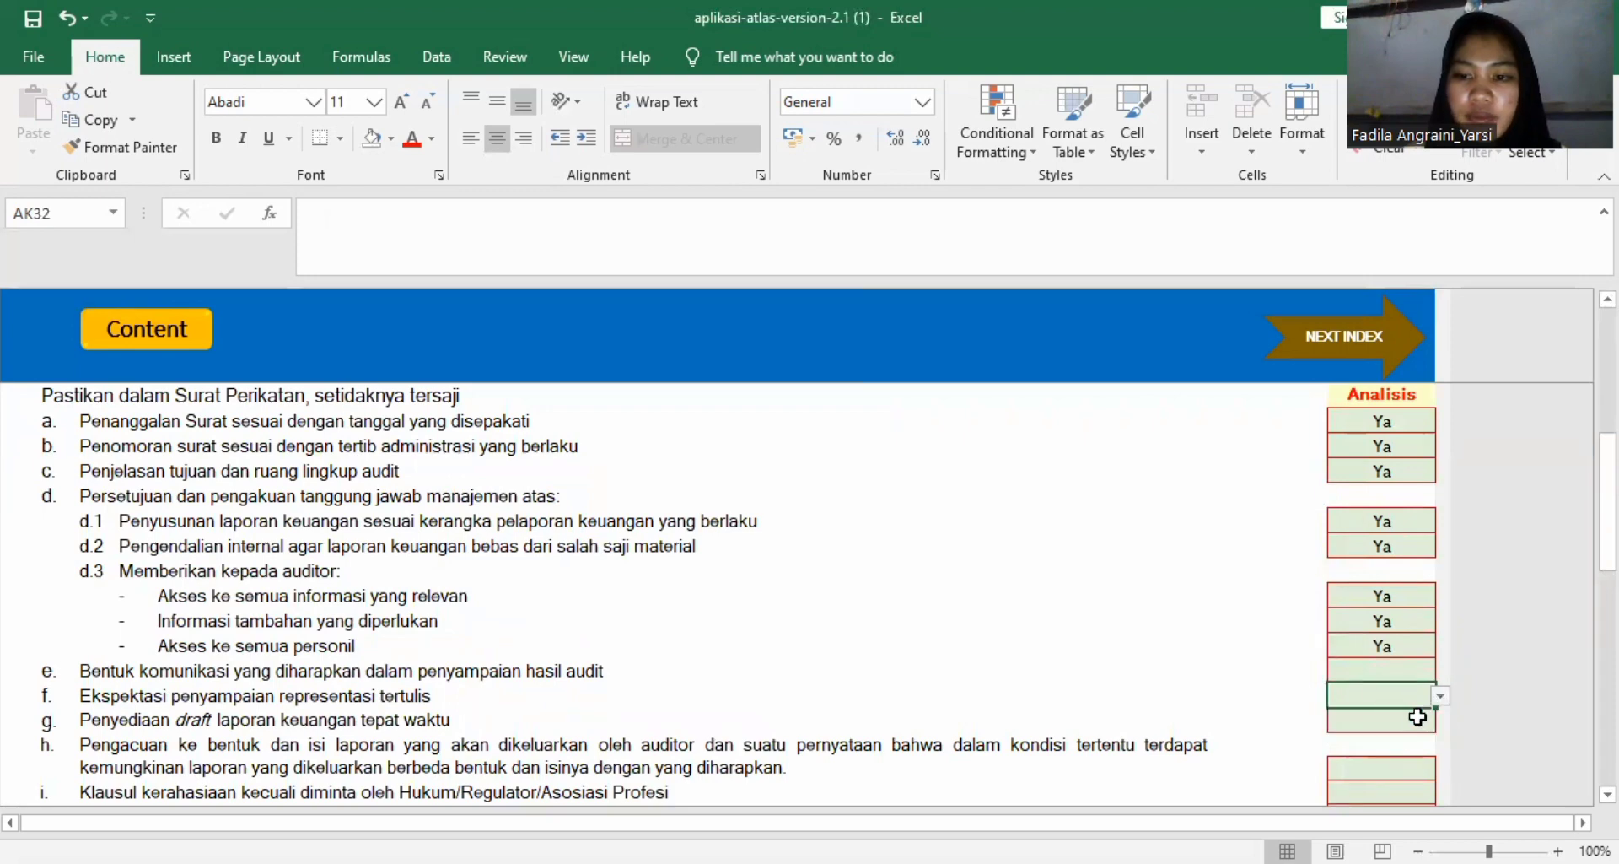
pyautogui.click(1402, 671)
pyautogui.click(1443, 671)
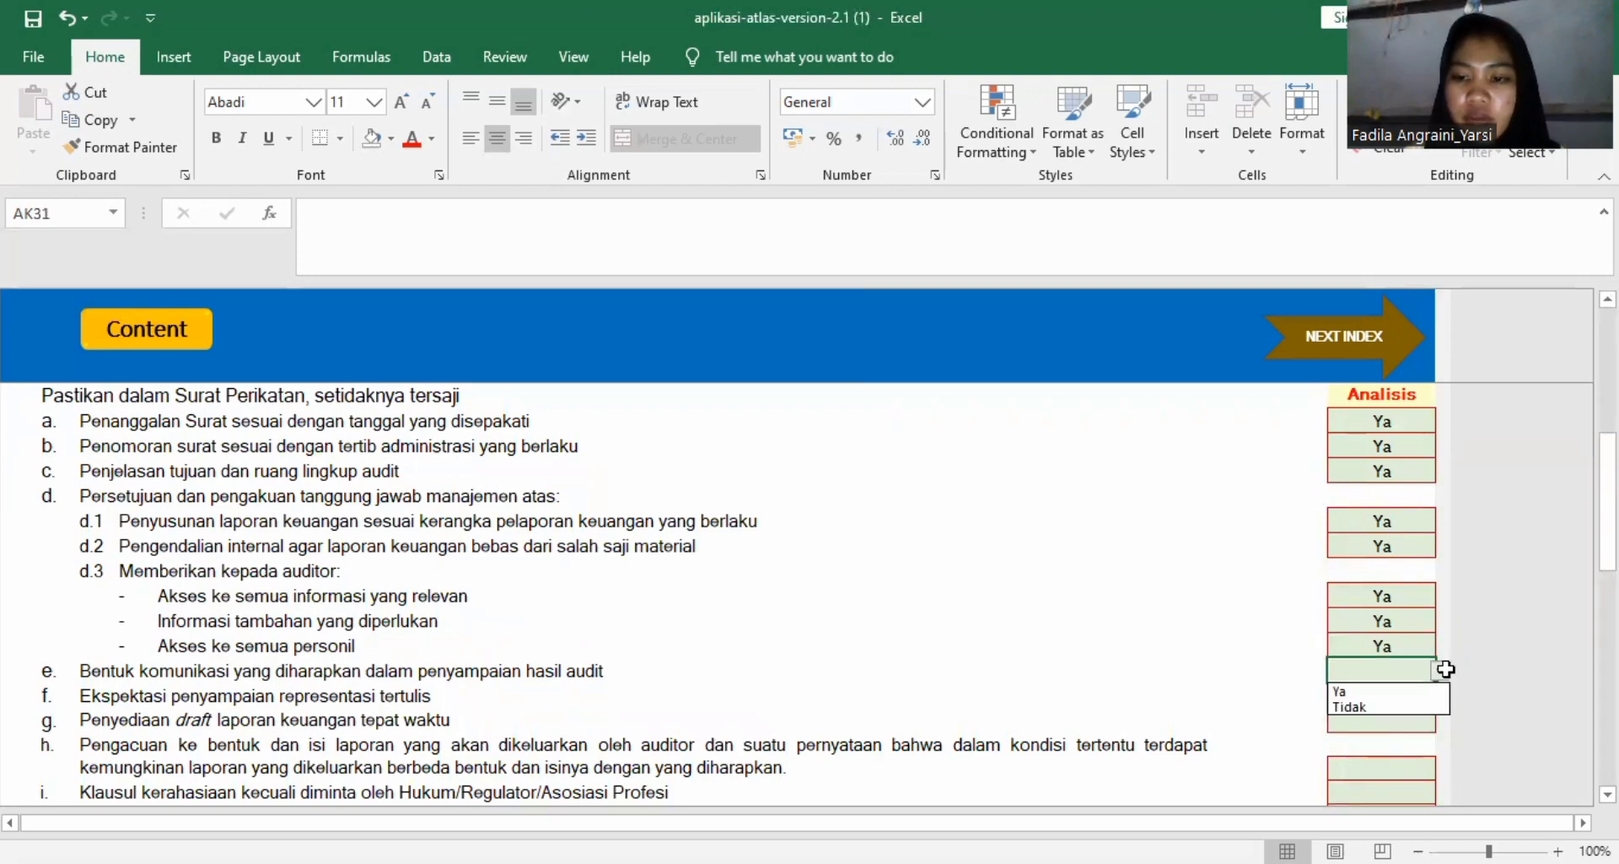
pyautogui.click(1396, 707)
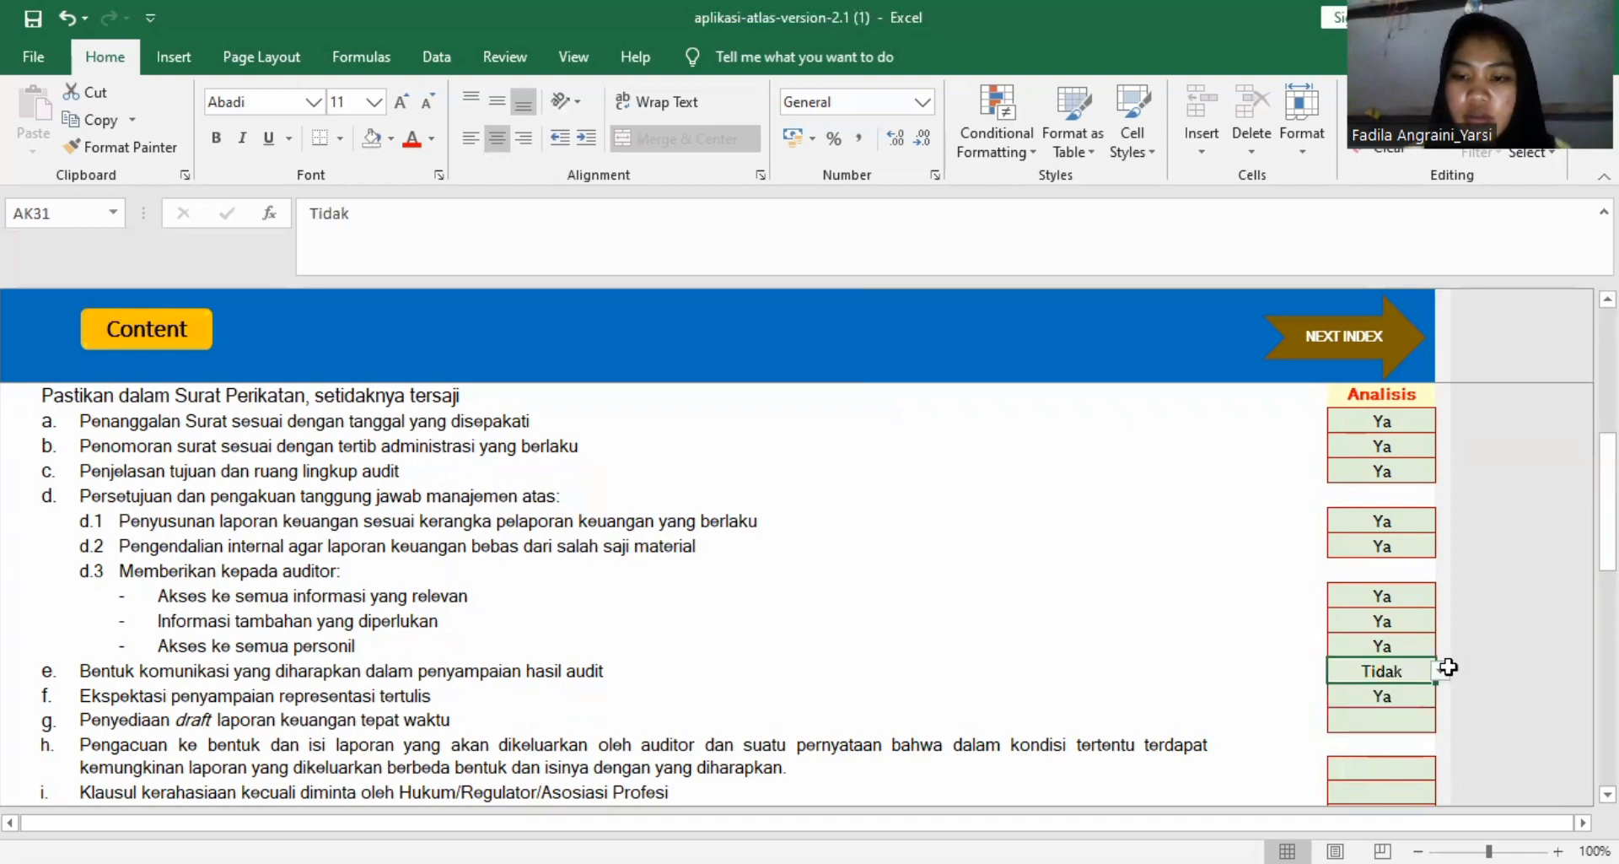
# Change the Hasil Analisis of item e on communication form to Ya and set item g on timely draft statements to Ya.
pyautogui.click(1440, 670)
pyautogui.click(1408, 692)
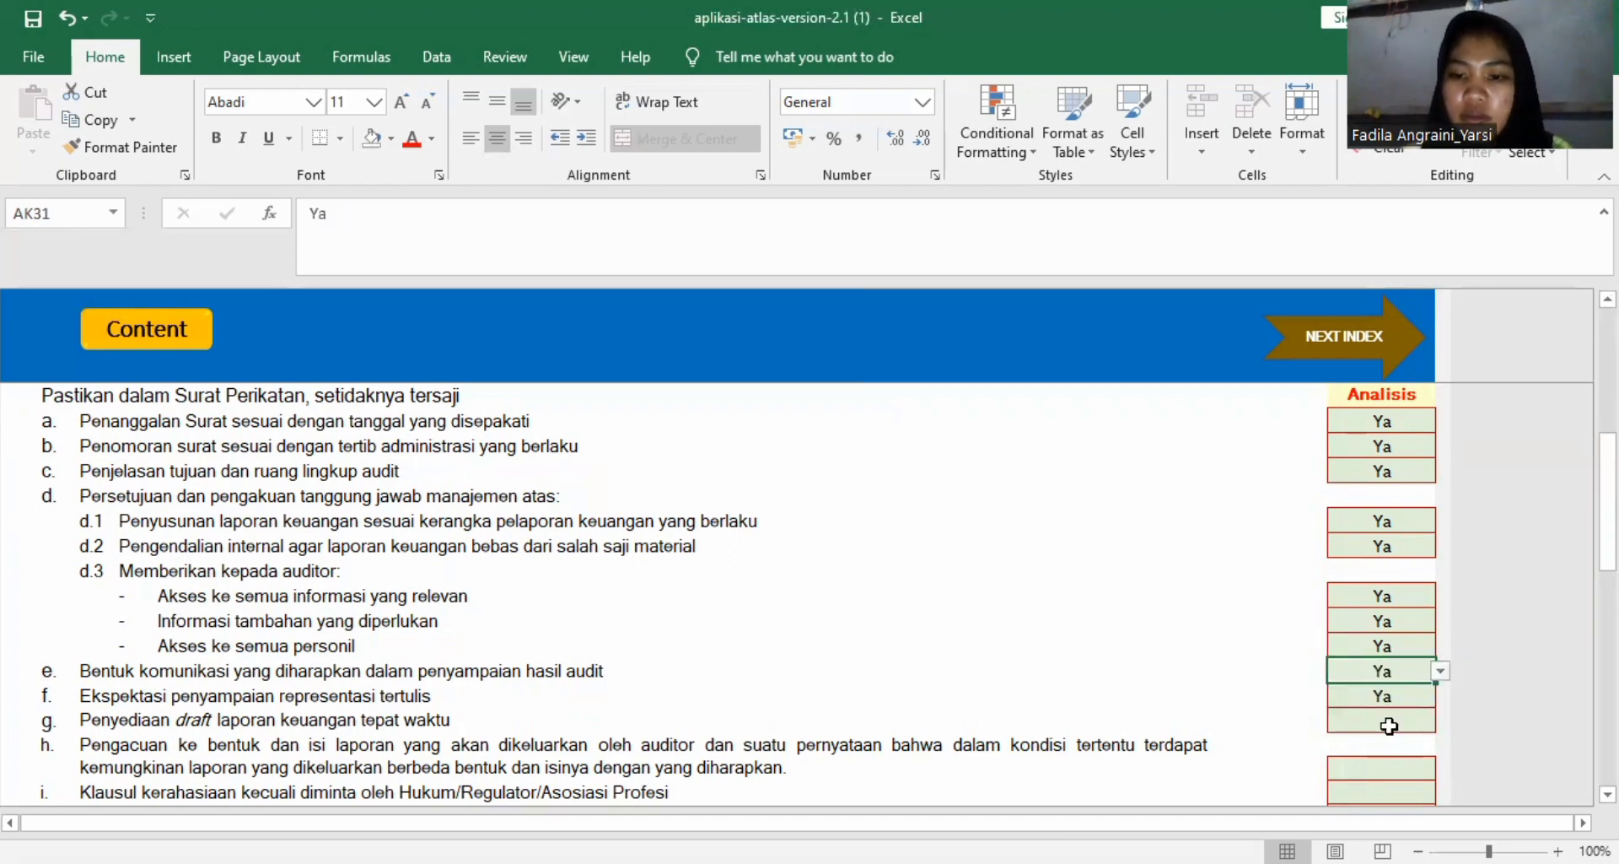
pyautogui.click(1407, 724)
pyautogui.click(1441, 724)
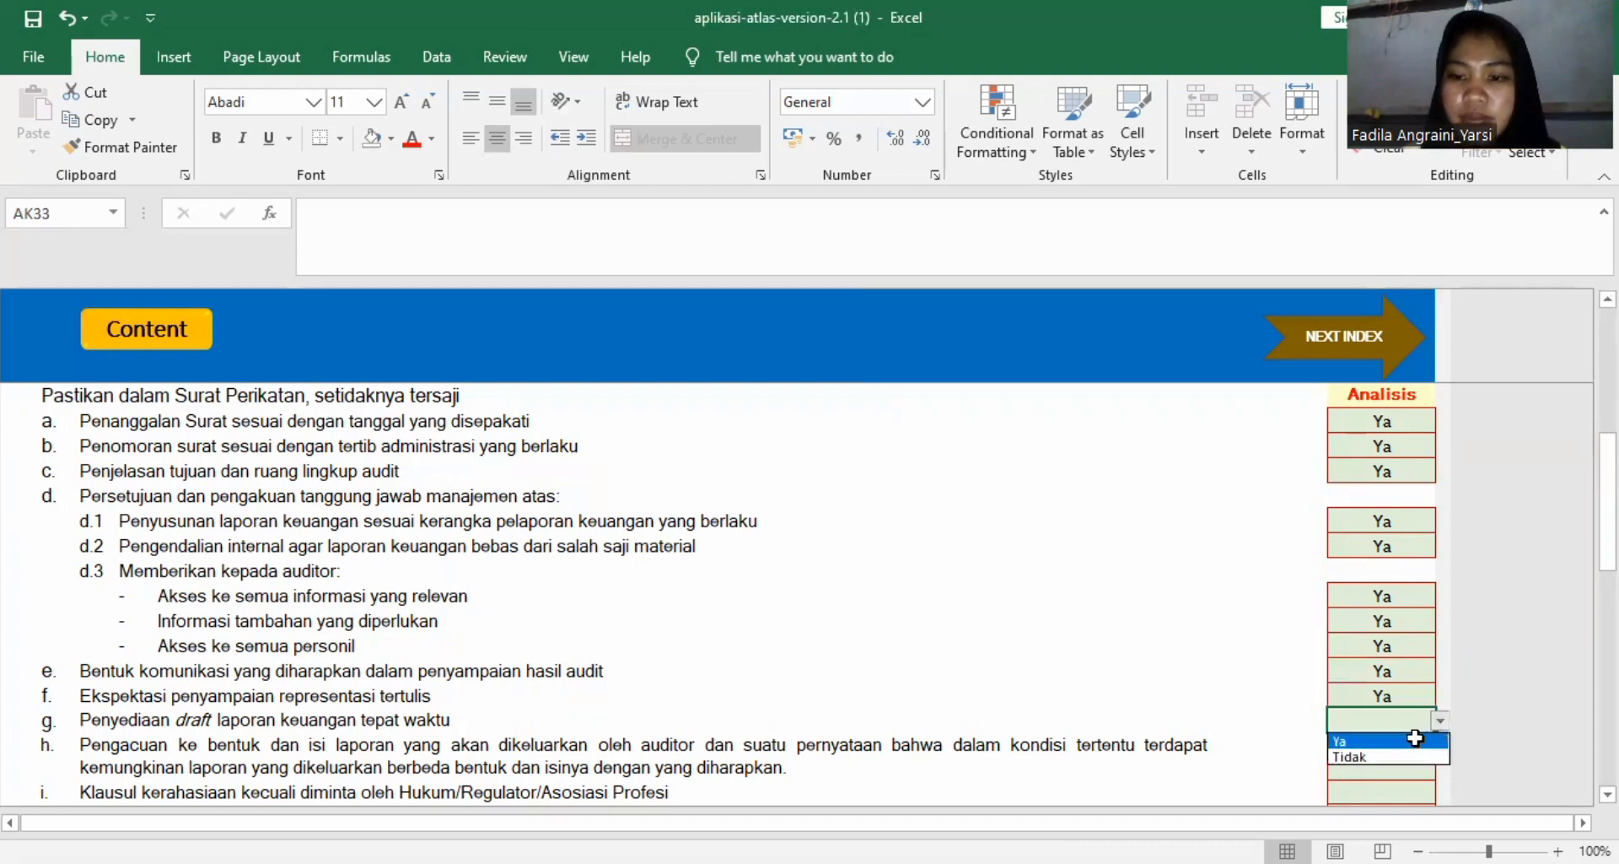
pyautogui.click(1407, 737)
pyautogui.click(1407, 741)
# Set the Hasil Analisis to Ya for item h on report form and content and item i on the confidentiality clause.
pyautogui.scroll(-2, 1408, 740)
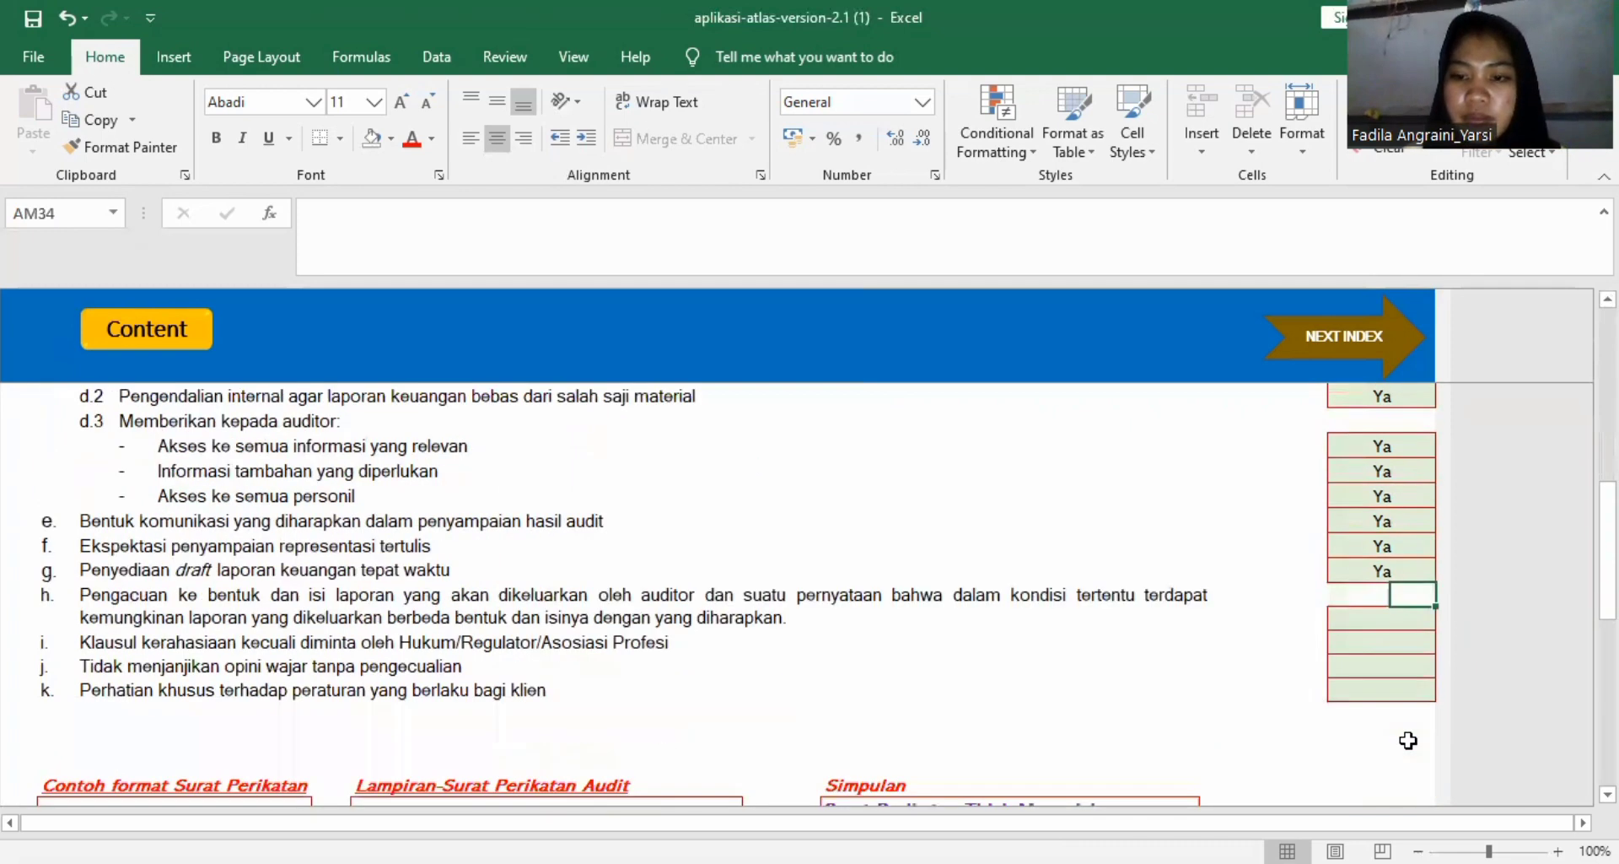
pyautogui.click(1396, 616)
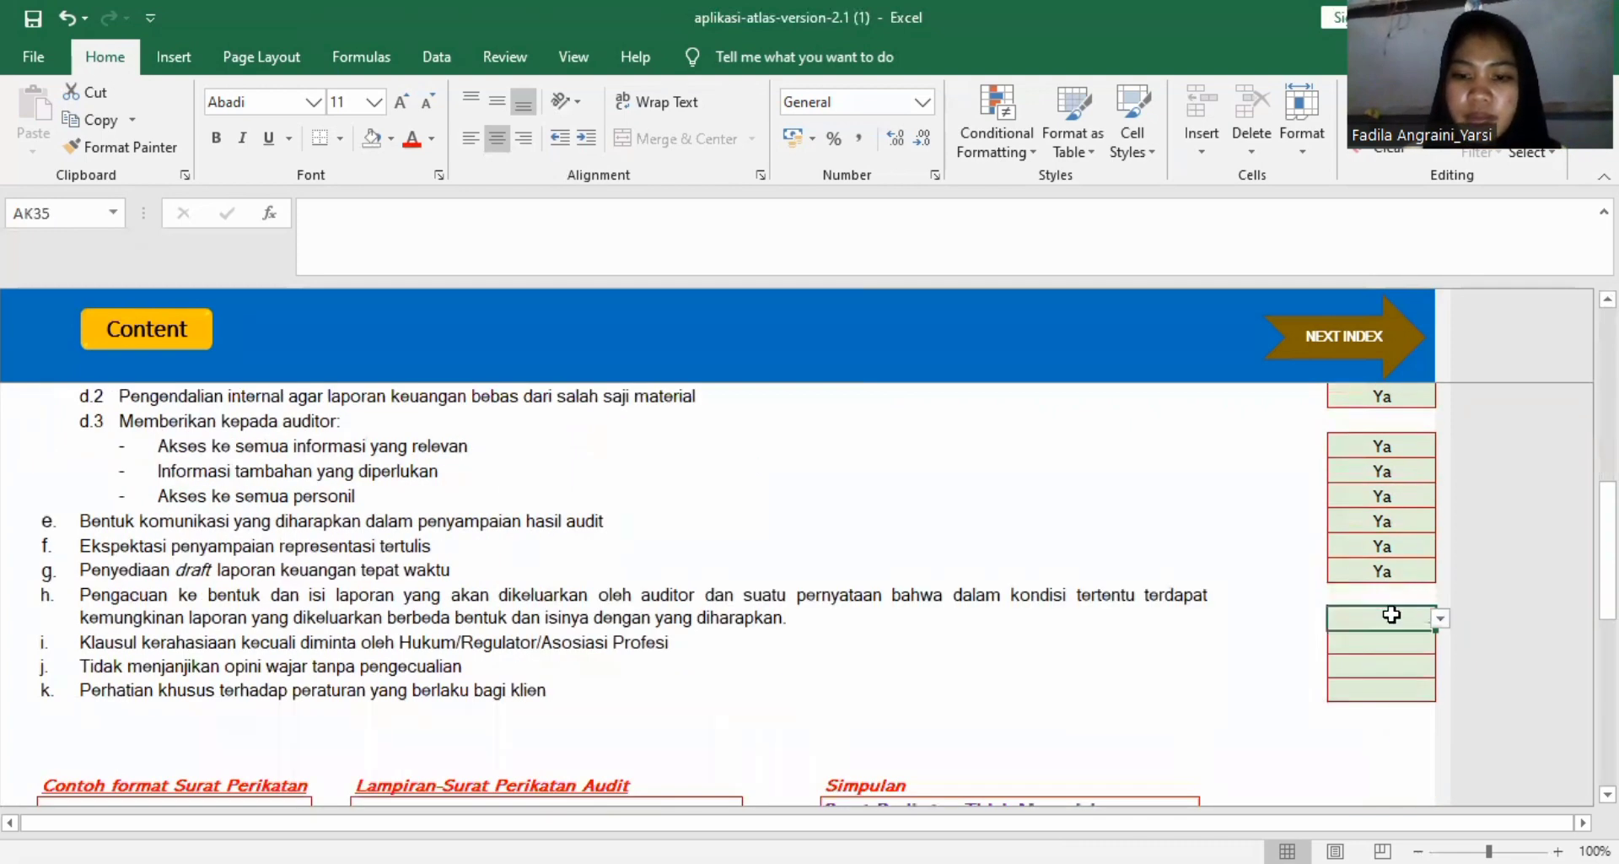
pyautogui.click(1440, 619)
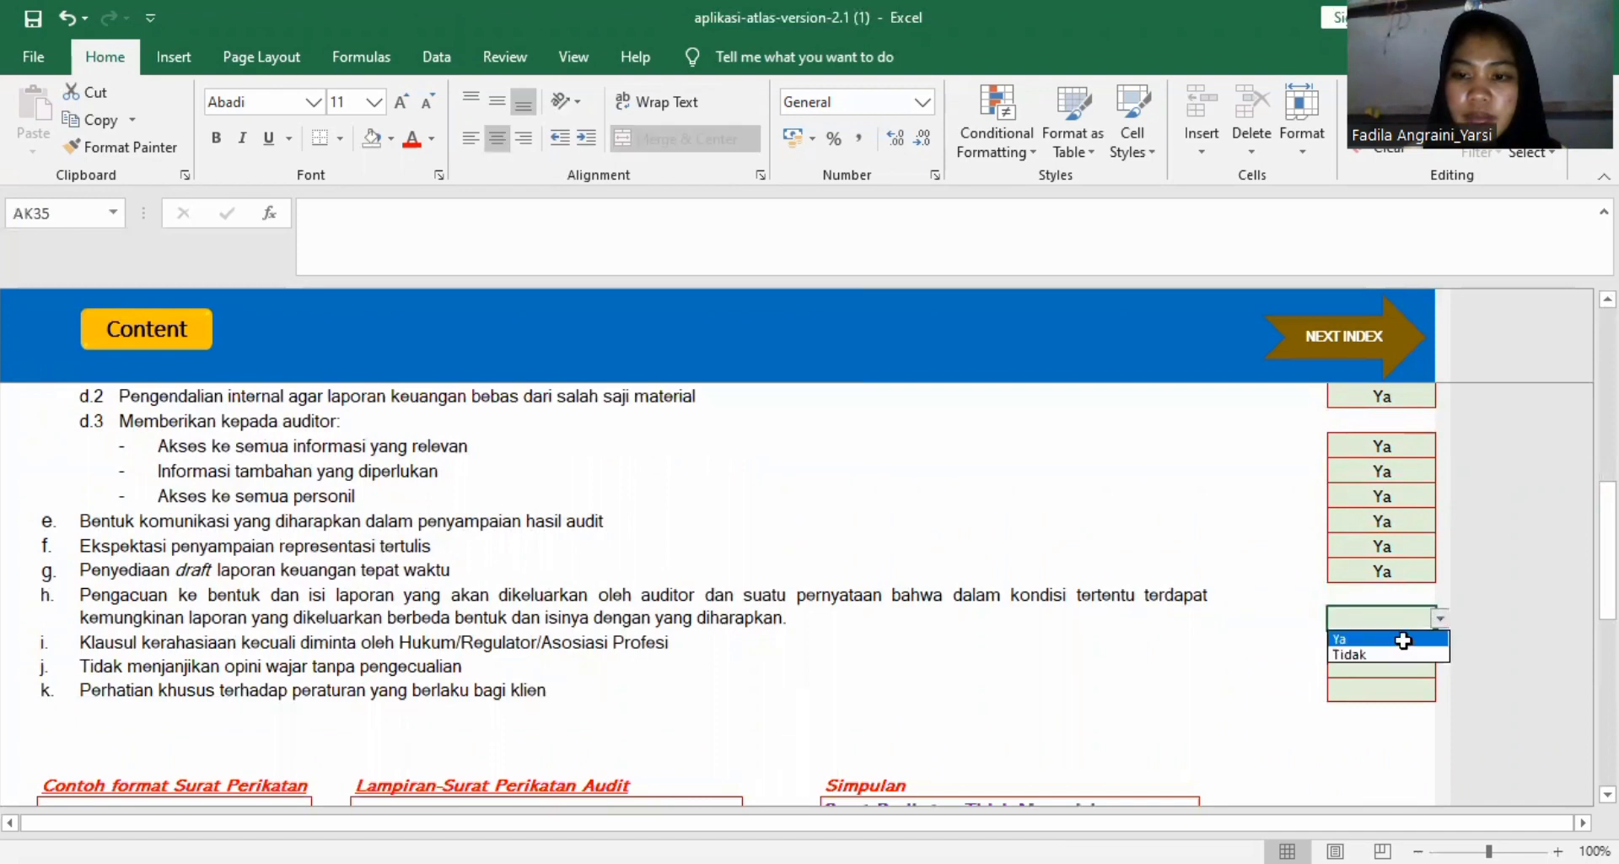
pyautogui.click(1386, 639)
pyautogui.click(1413, 644)
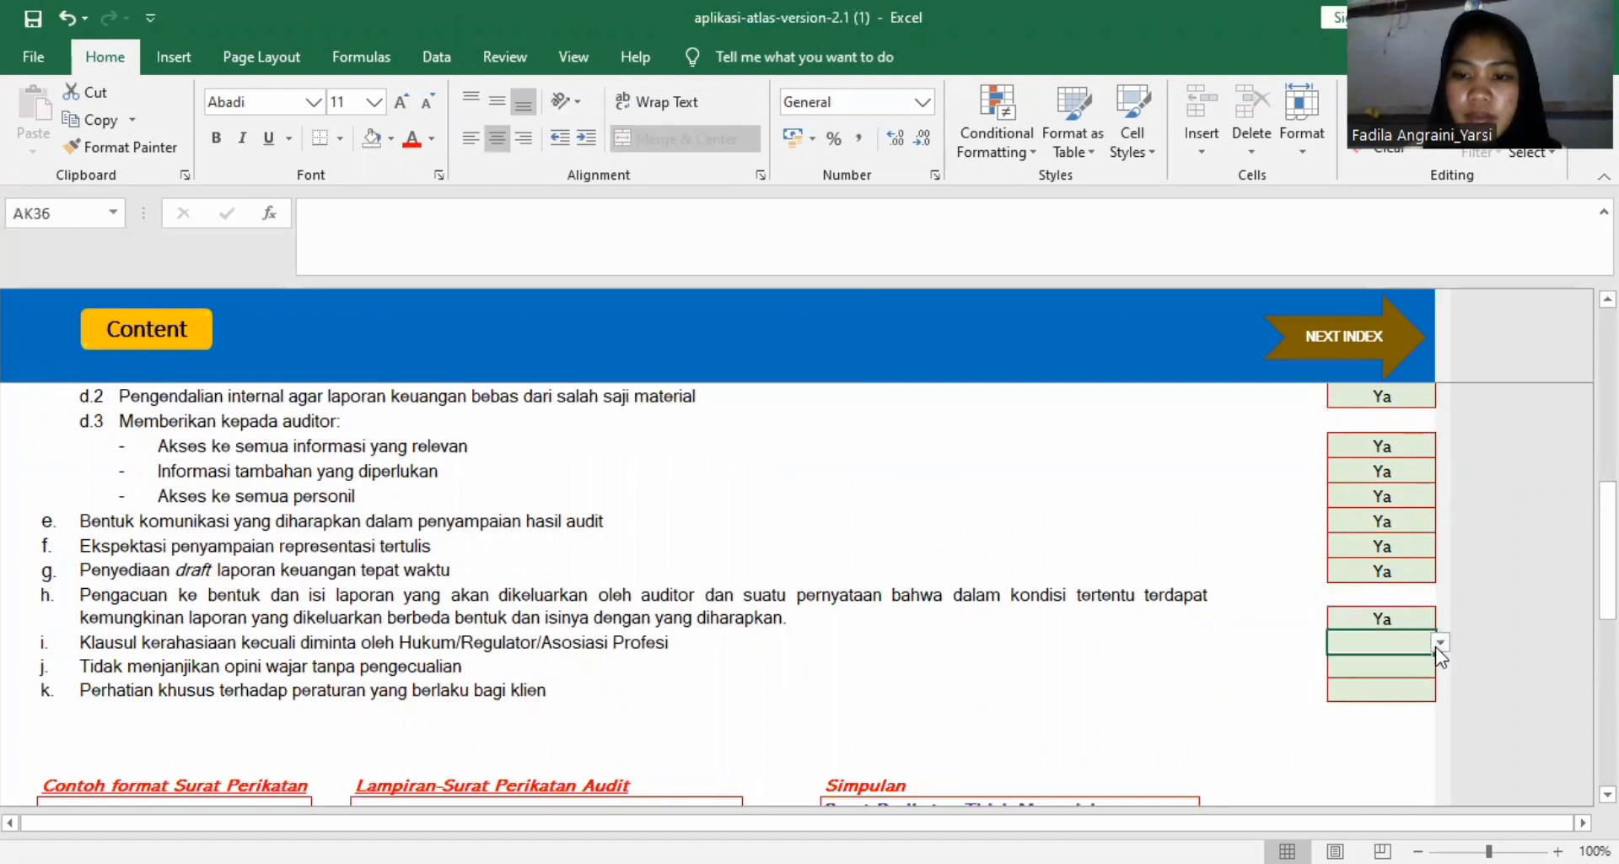
pyautogui.click(1440, 643)
pyautogui.click(1403, 664)
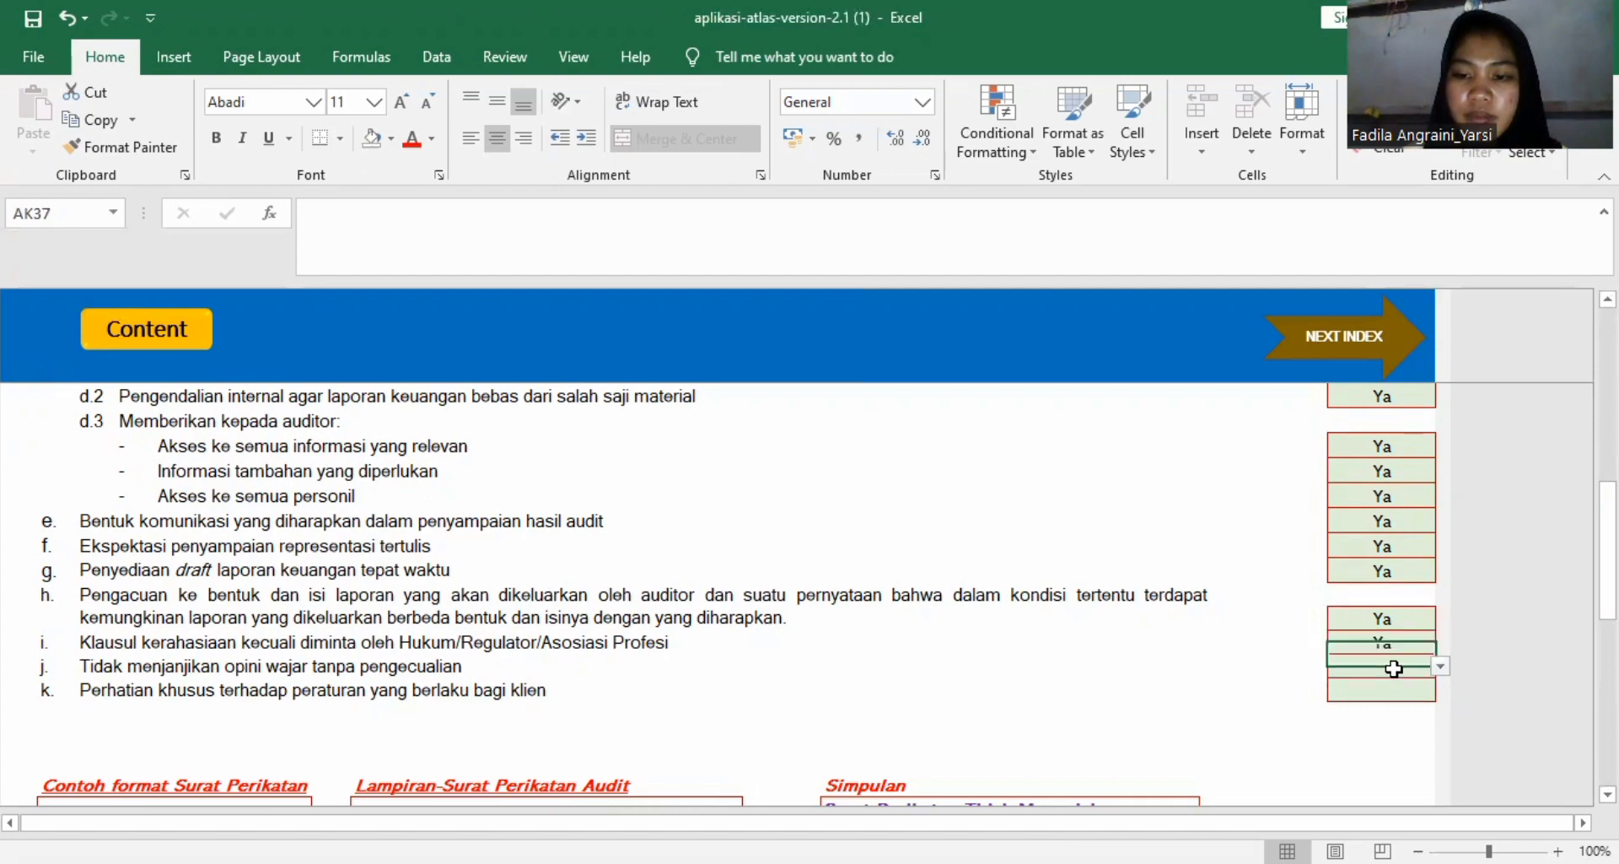
# Set the Hasil Analisis to Ya for item j on not promising an unqualified opinion and item k on client regulations.
pyautogui.click(1404, 666)
pyautogui.click(1440, 666)
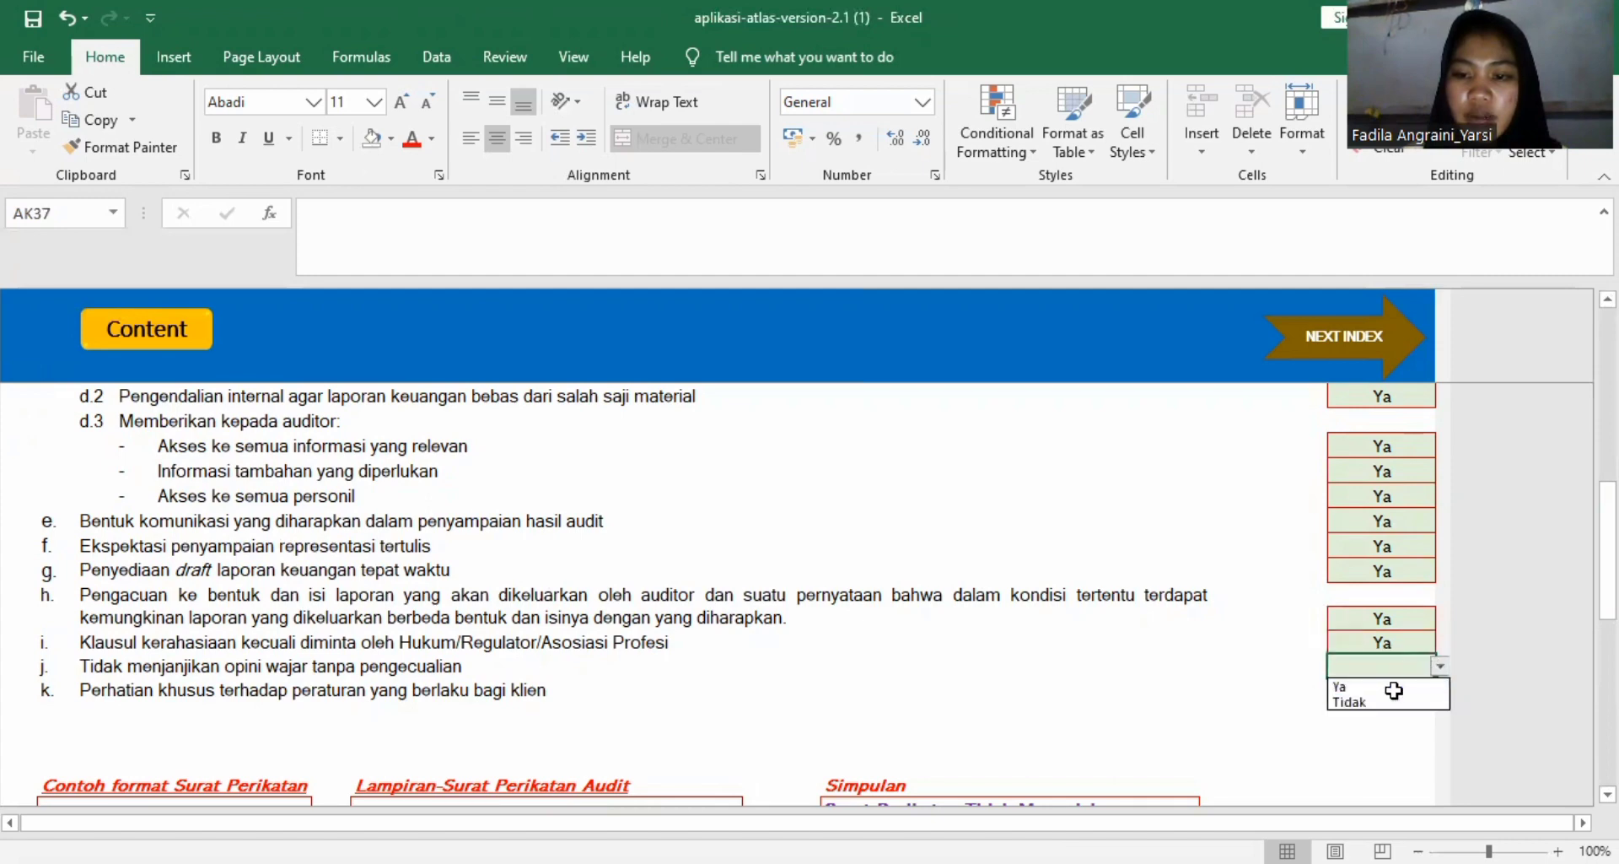
pyautogui.click(1391, 684)
pyautogui.click(1417, 692)
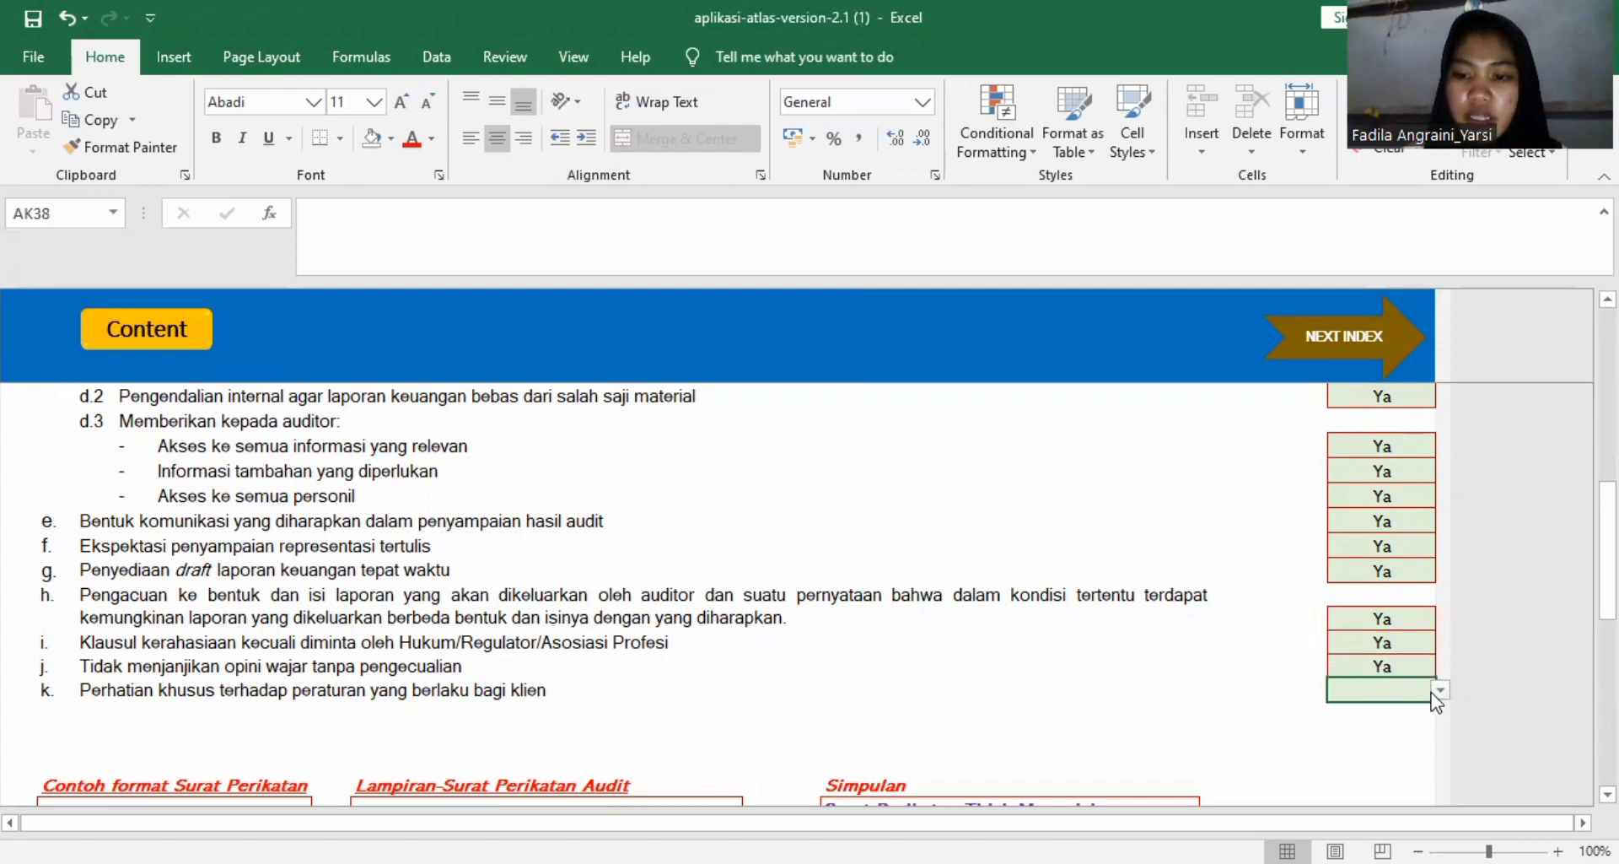
pyautogui.click(1440, 690)
pyautogui.click(1407, 709)
# Check the A130 Simpulan and Status KKP, and go to the A140 Surat Tugas worksheet.
pyautogui.scroll(-3, 1221, 686)
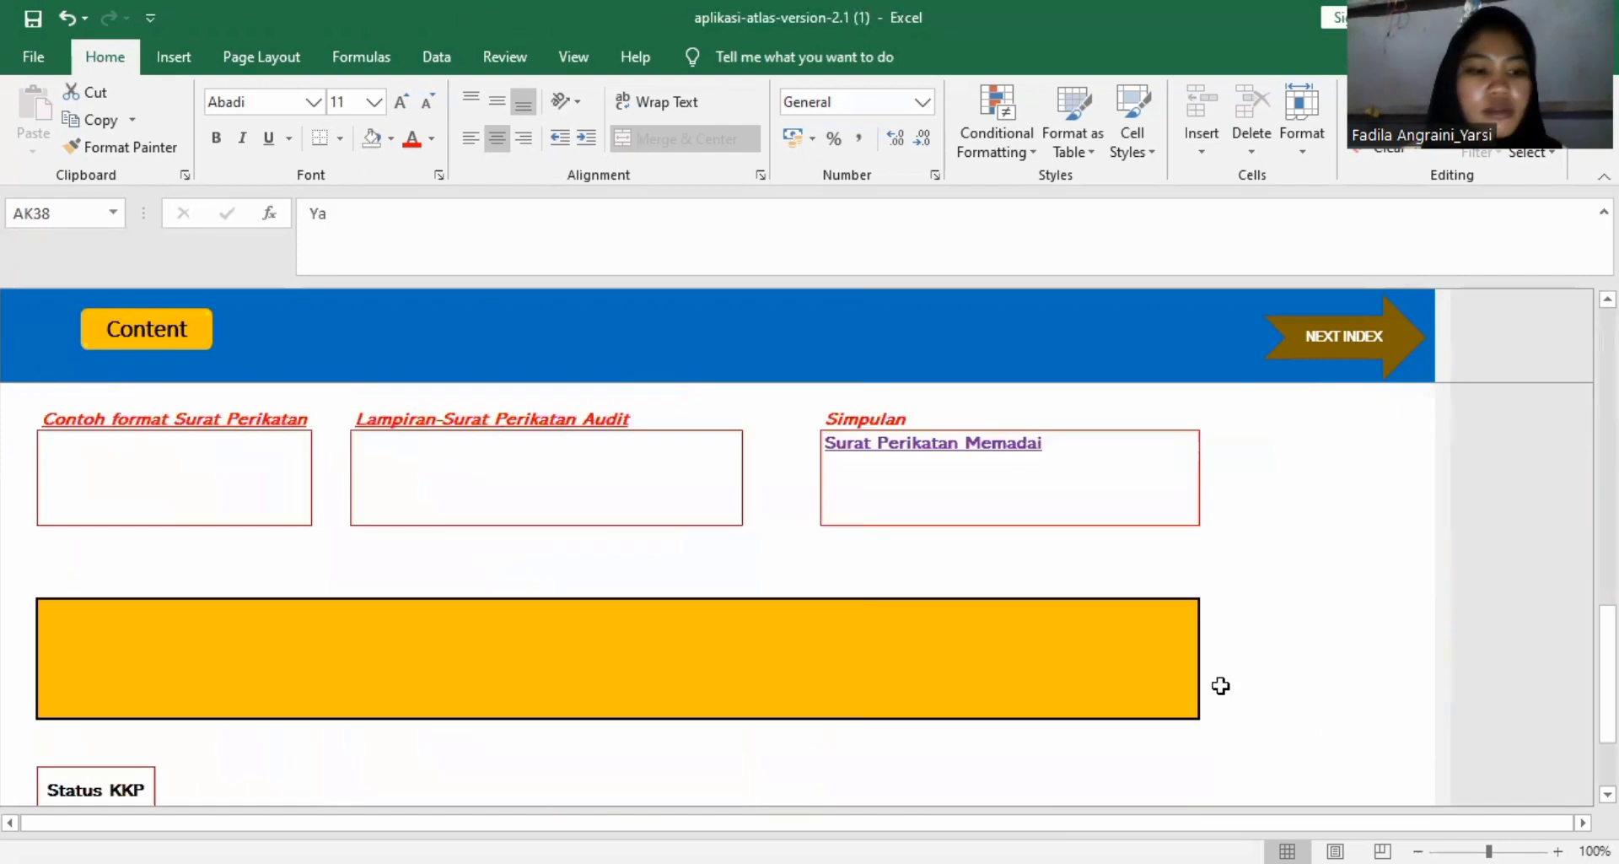
pyautogui.scroll(-2, 1221, 686)
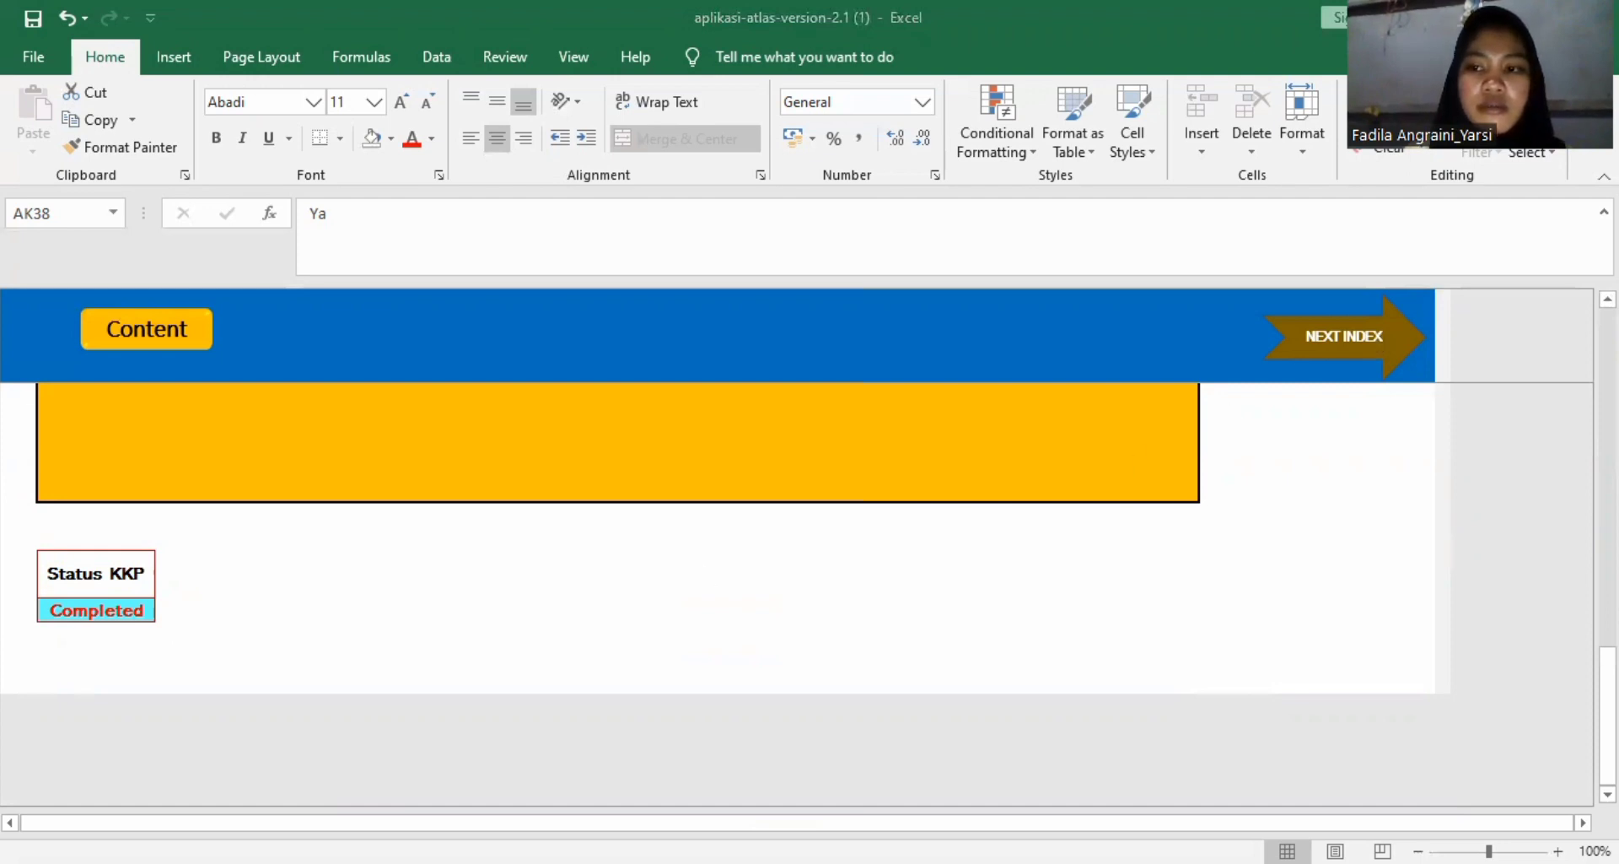
pyautogui.scroll(5, 734, 590)
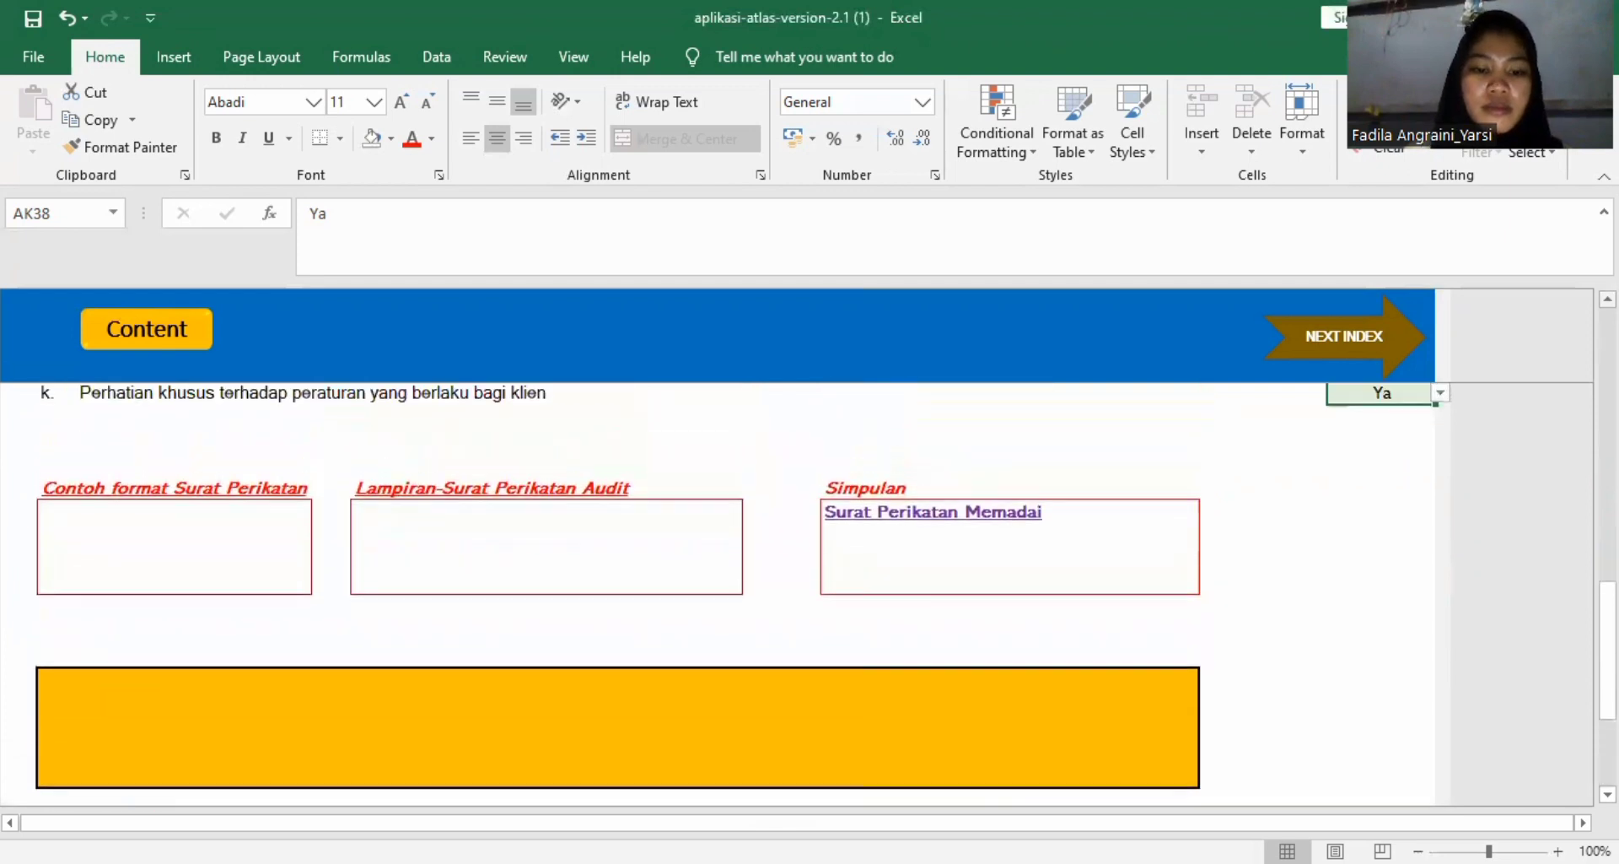
pyautogui.scroll(1, 734, 591)
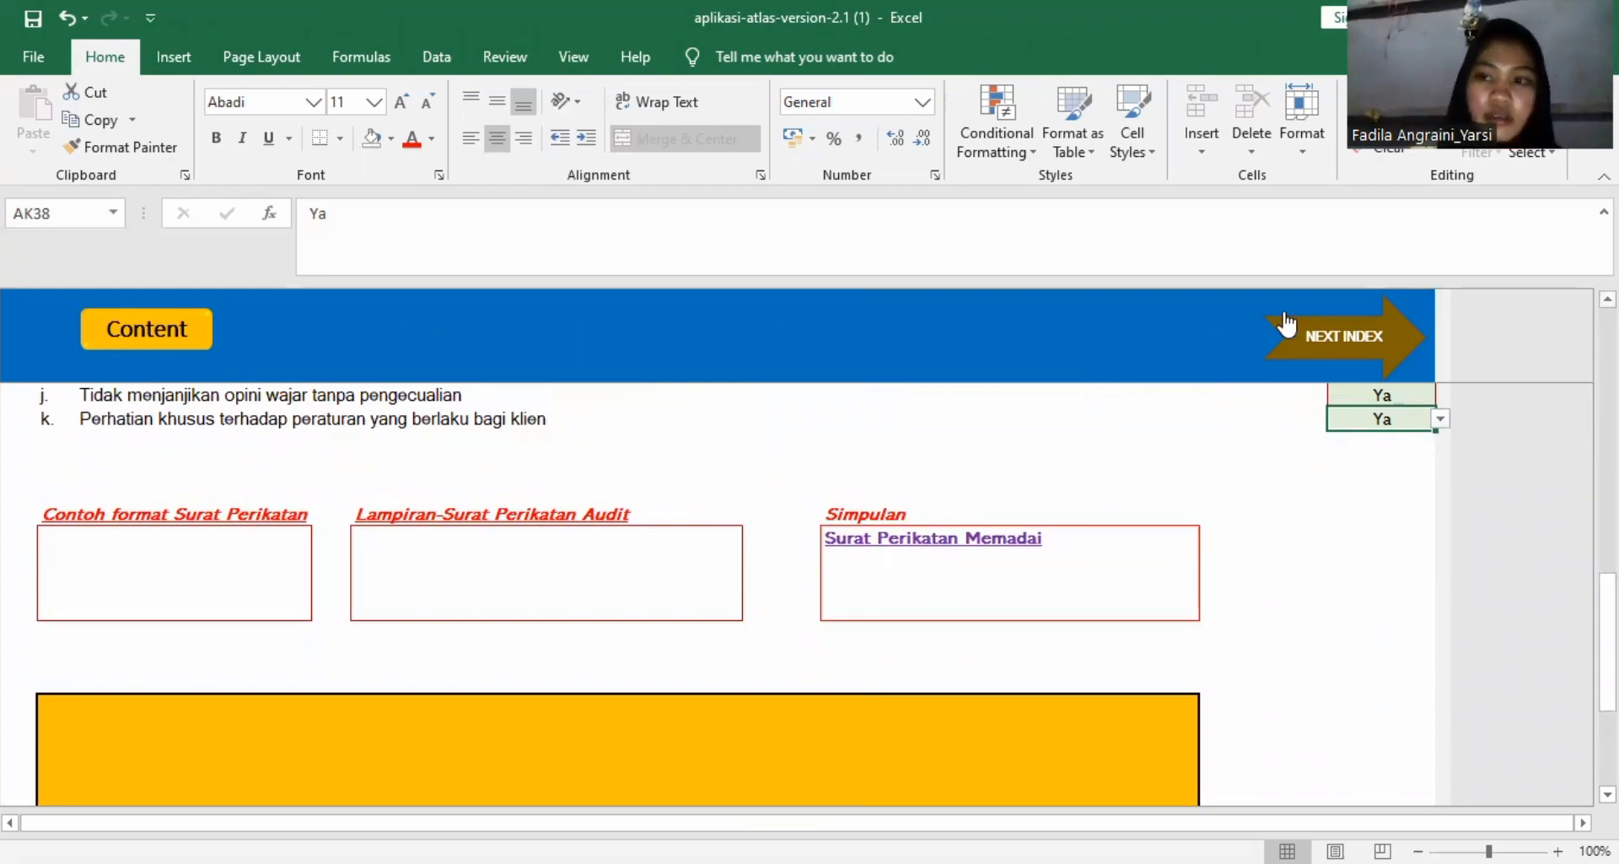
pyautogui.scroll(10, 717, 590)
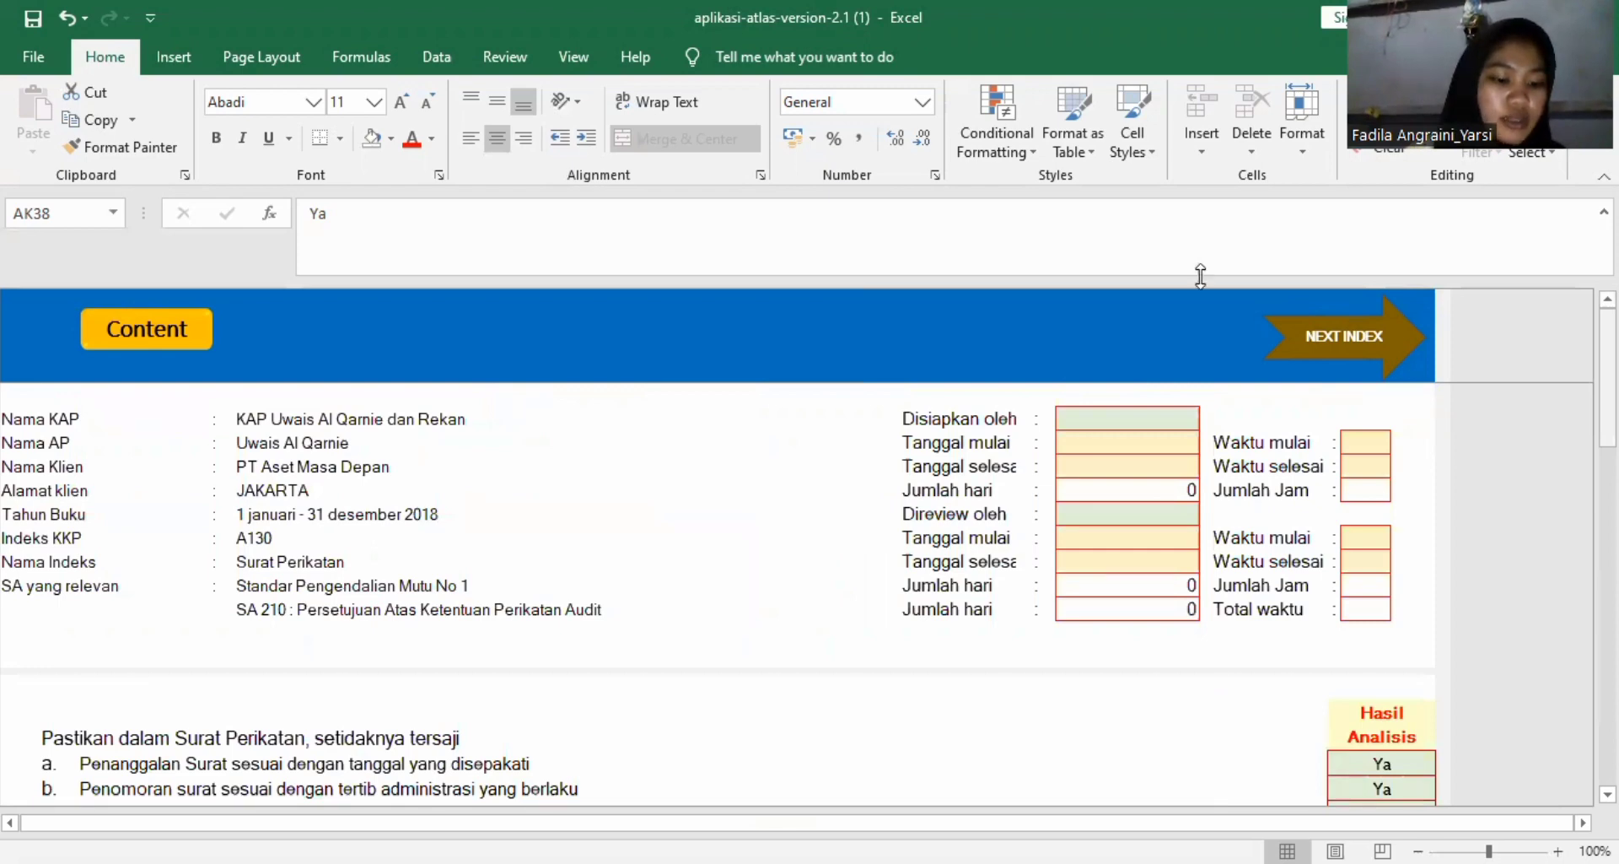
pyautogui.click(1329, 341)
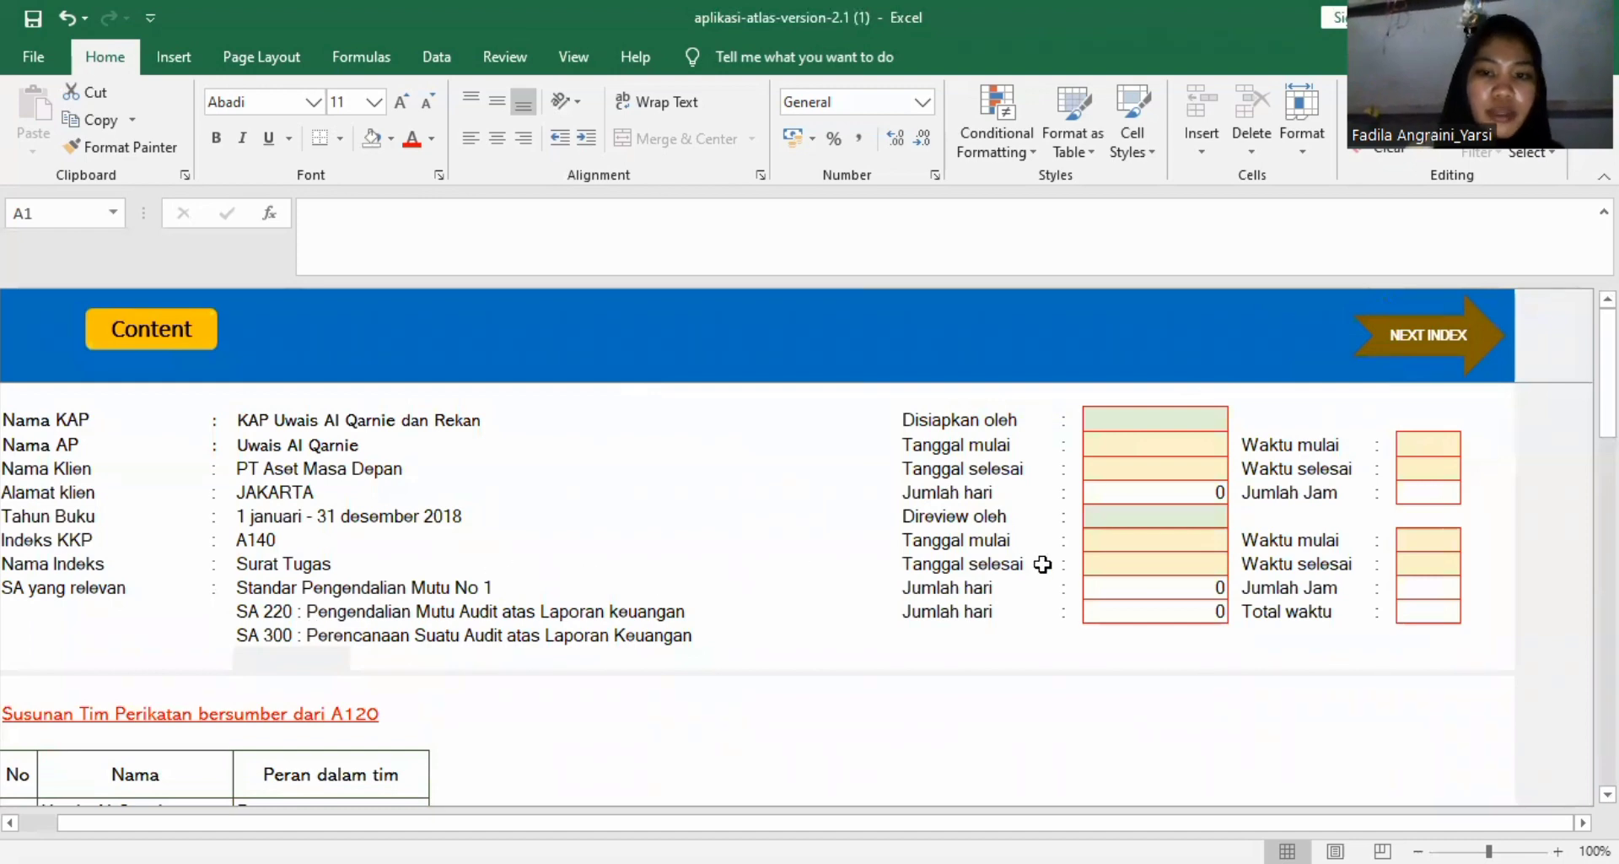
# Set the Hasil Analisis to Ya for Surat Tugas items a and b, covering the client name and letter dating.
pyautogui.scroll(-10, 1227, 571)
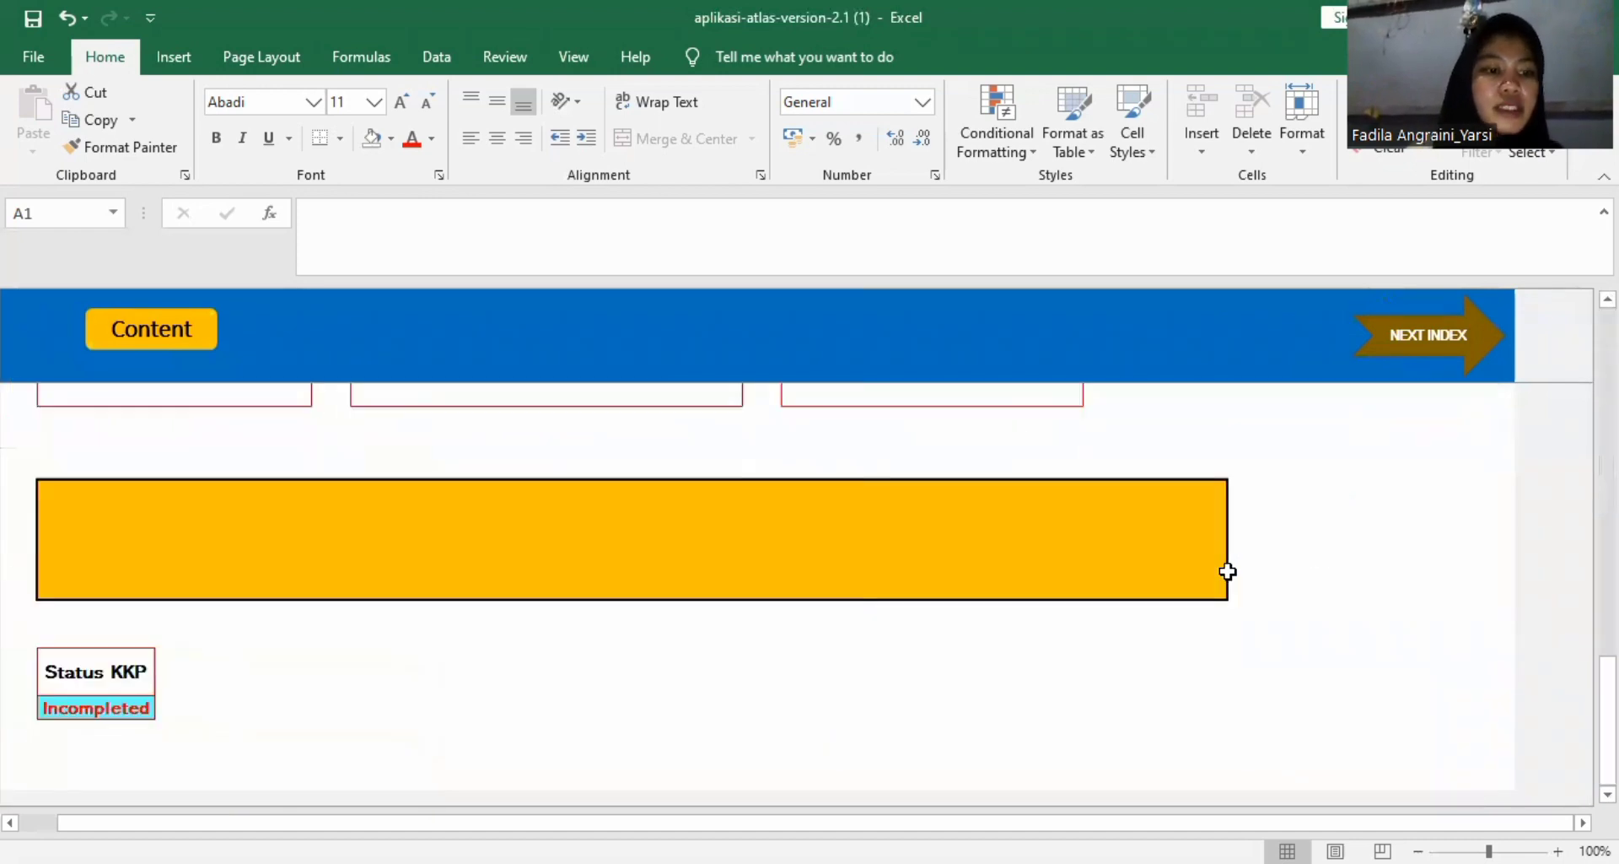
pyautogui.scroll(5, 1227, 571)
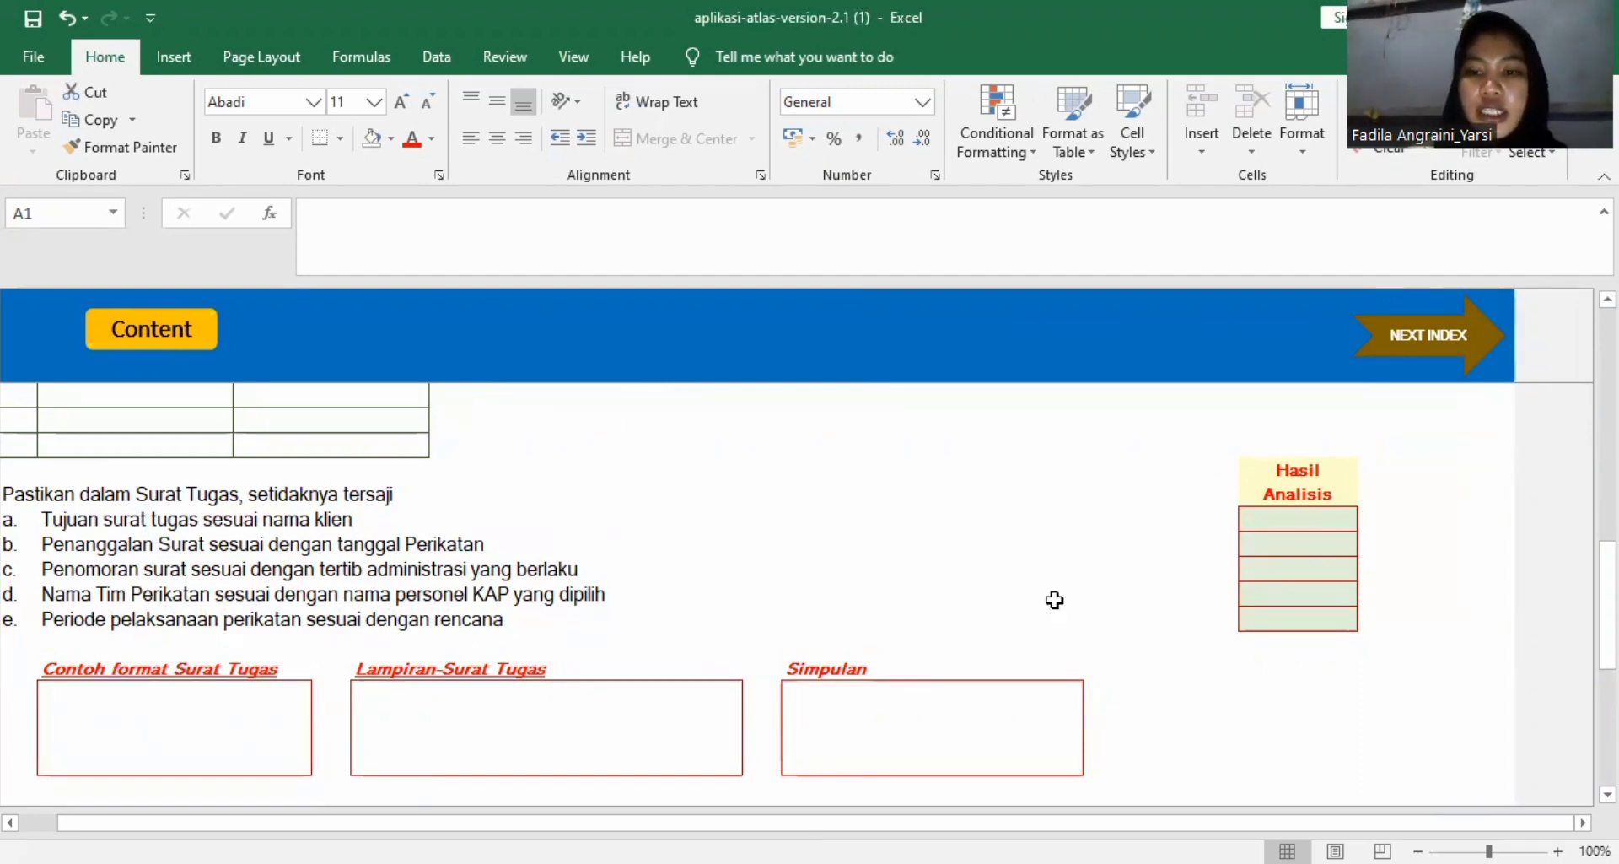
pyautogui.click(1265, 516)
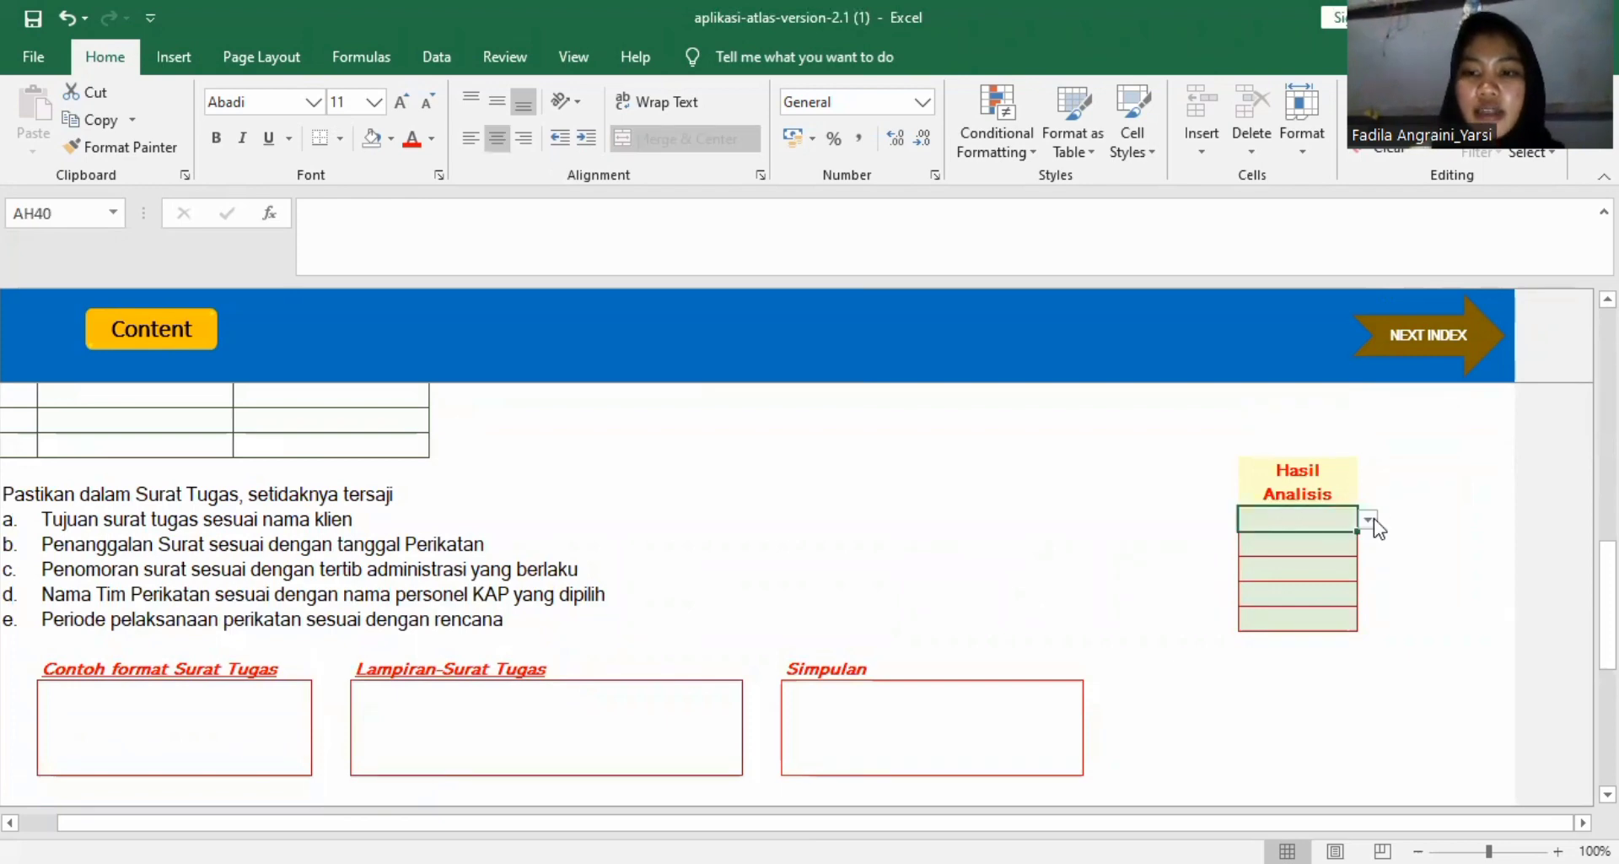
pyautogui.click(1367, 520)
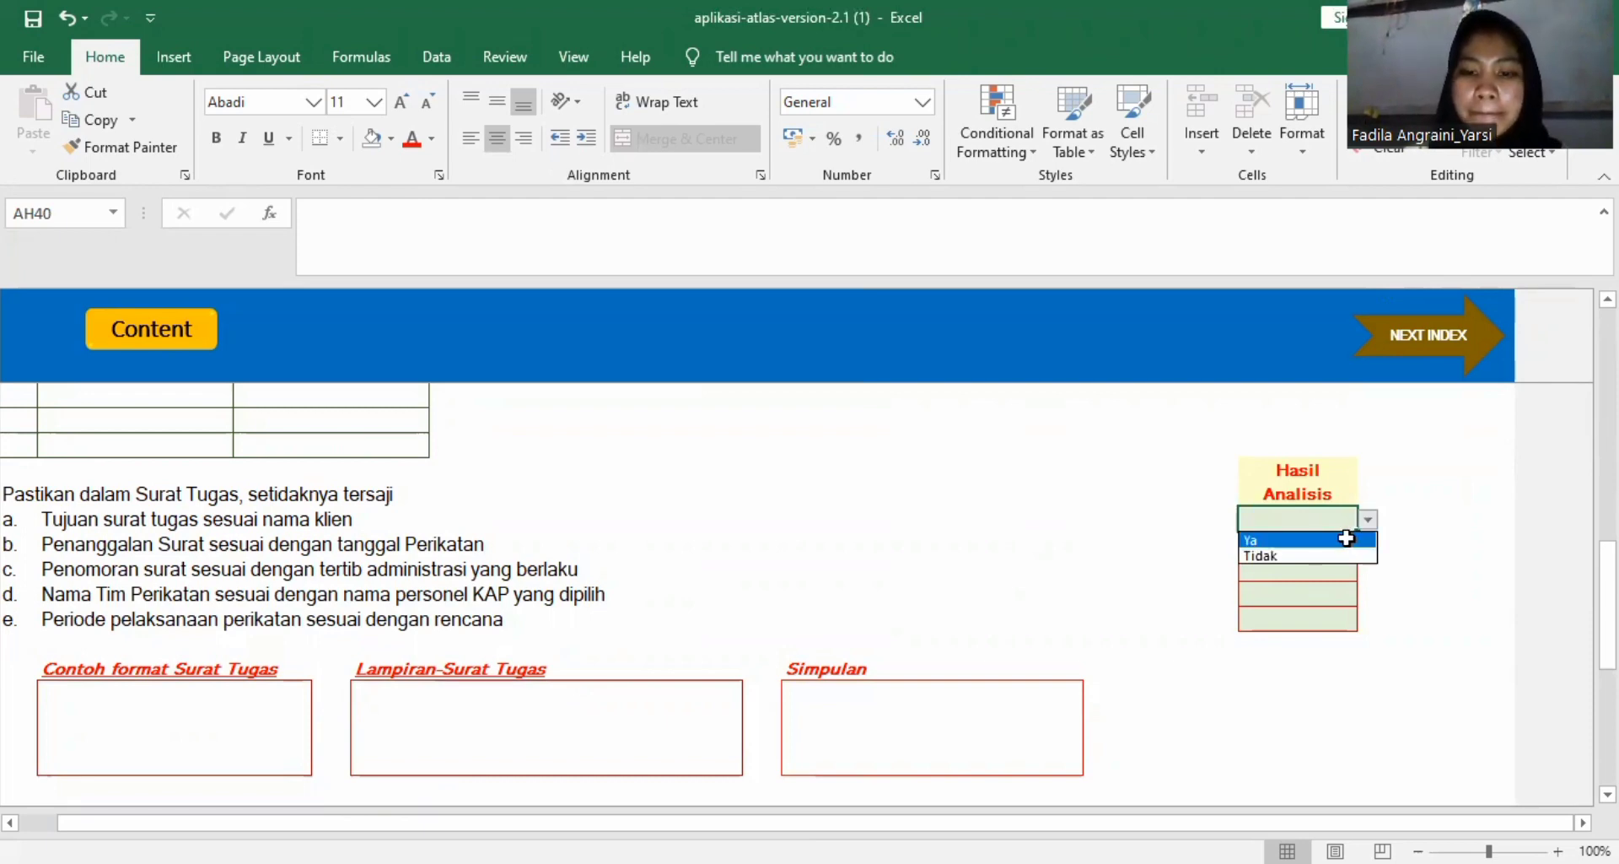
pyautogui.click(1346, 538)
pyautogui.click(1330, 546)
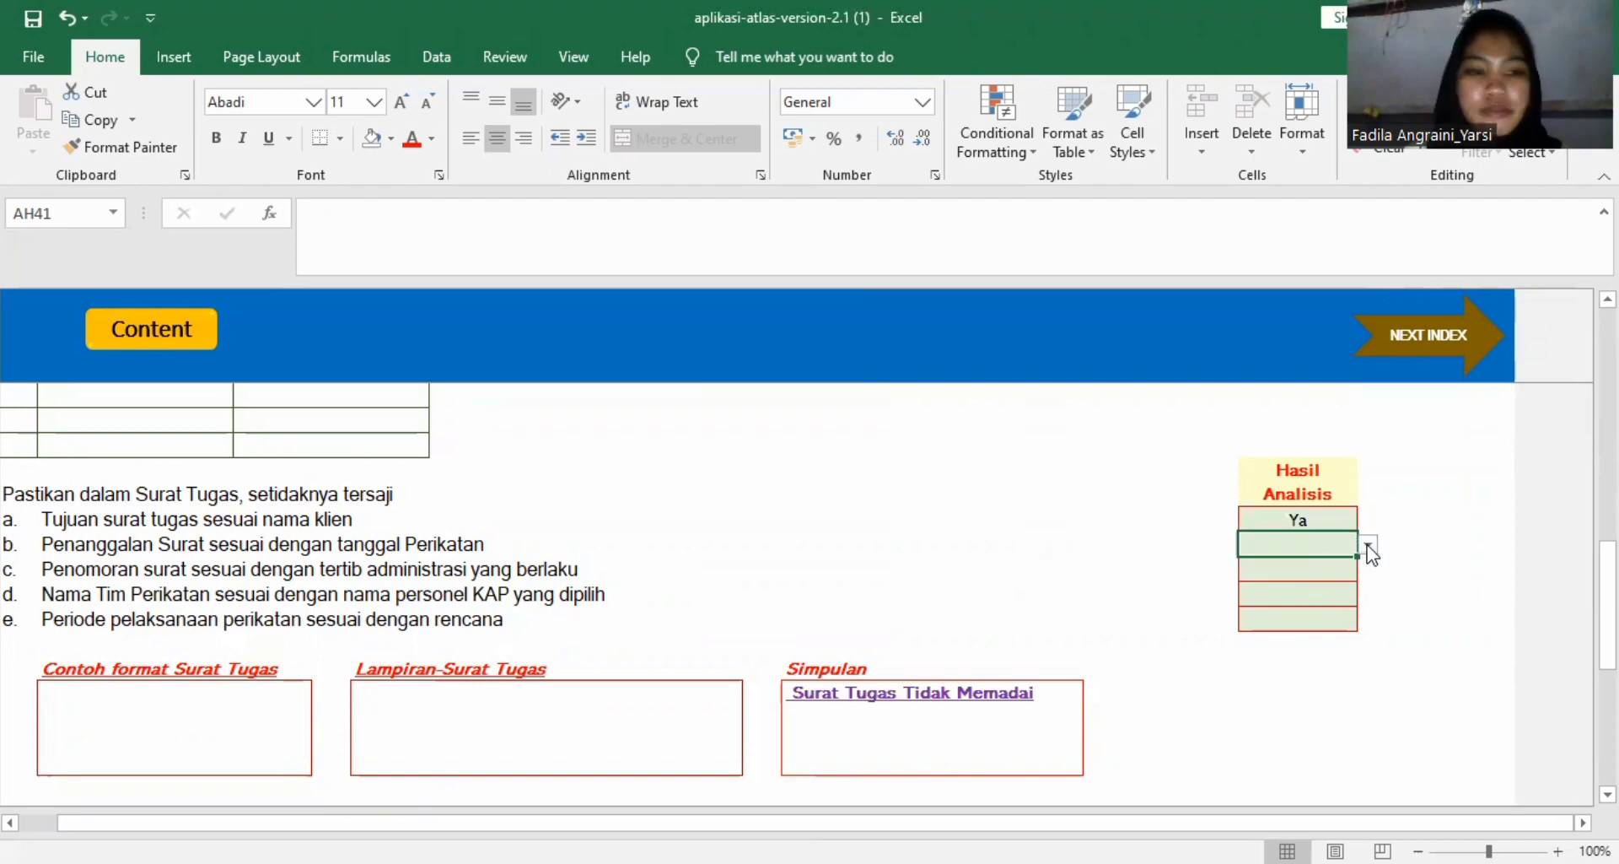
pyautogui.click(1367, 545)
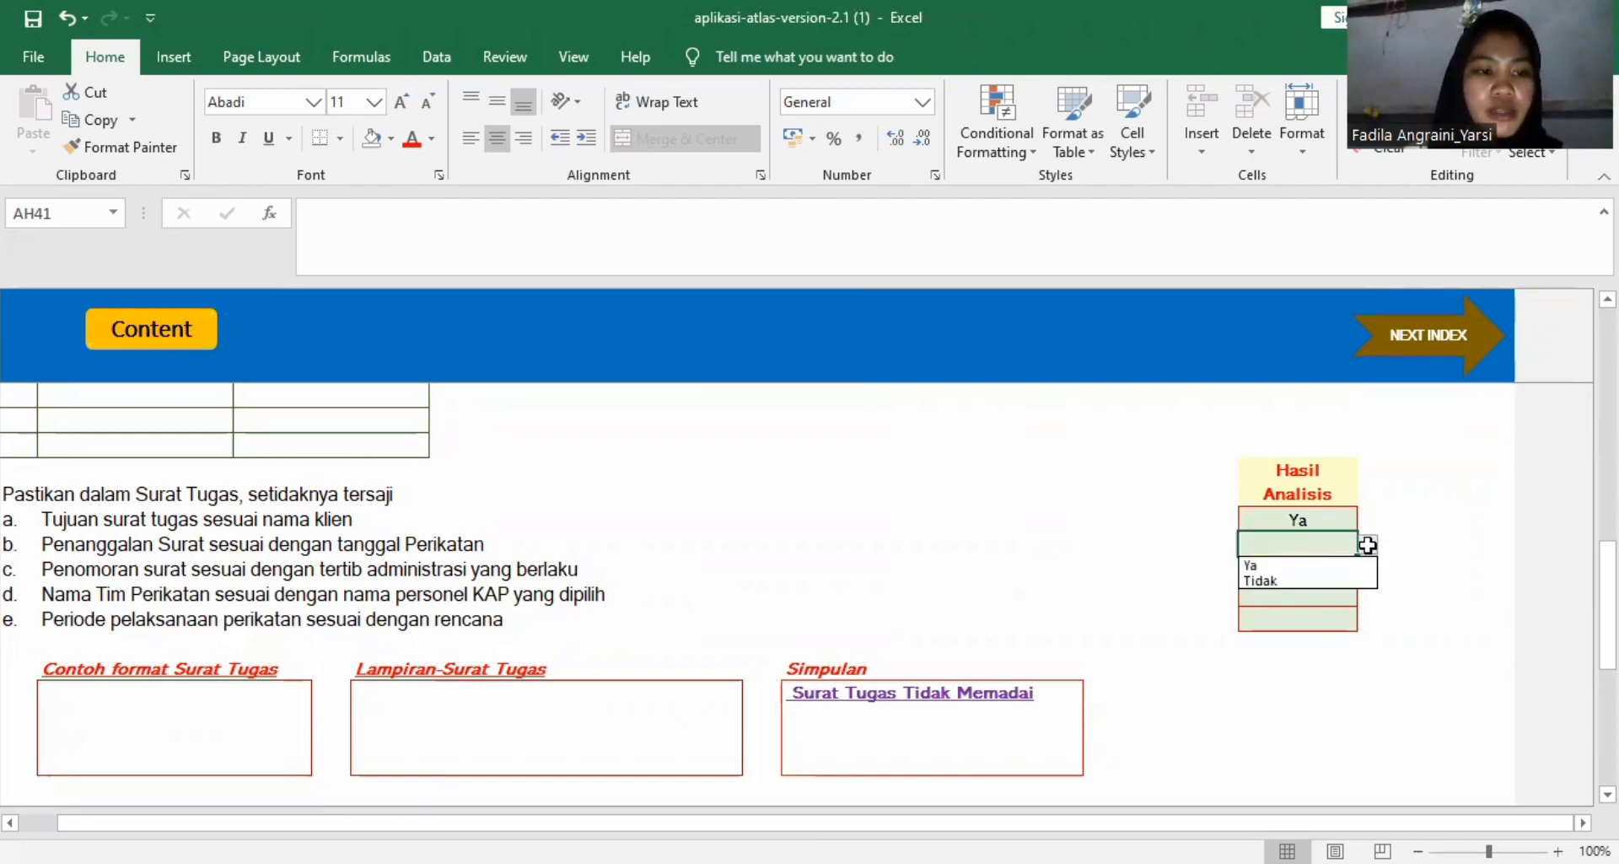
pyautogui.click(1330, 564)
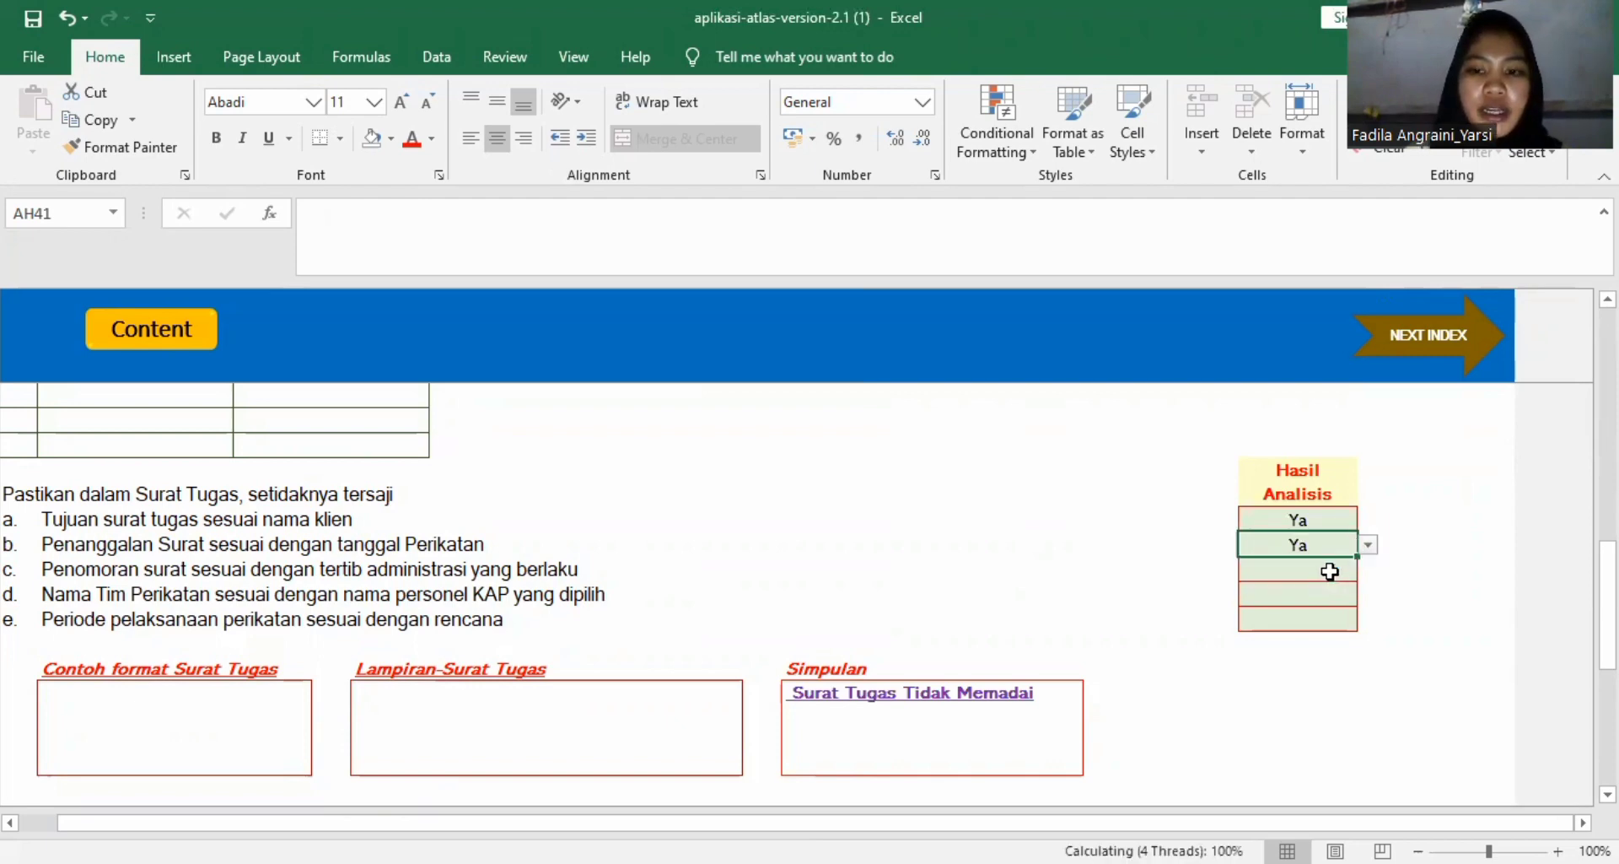
# Set the Hasil Analisis to Ya for Surat Tugas items c, d and e, covering numbering, team names and engagement period.
pyautogui.click(1320, 572)
pyautogui.click(1367, 570)
pyautogui.click(1322, 589)
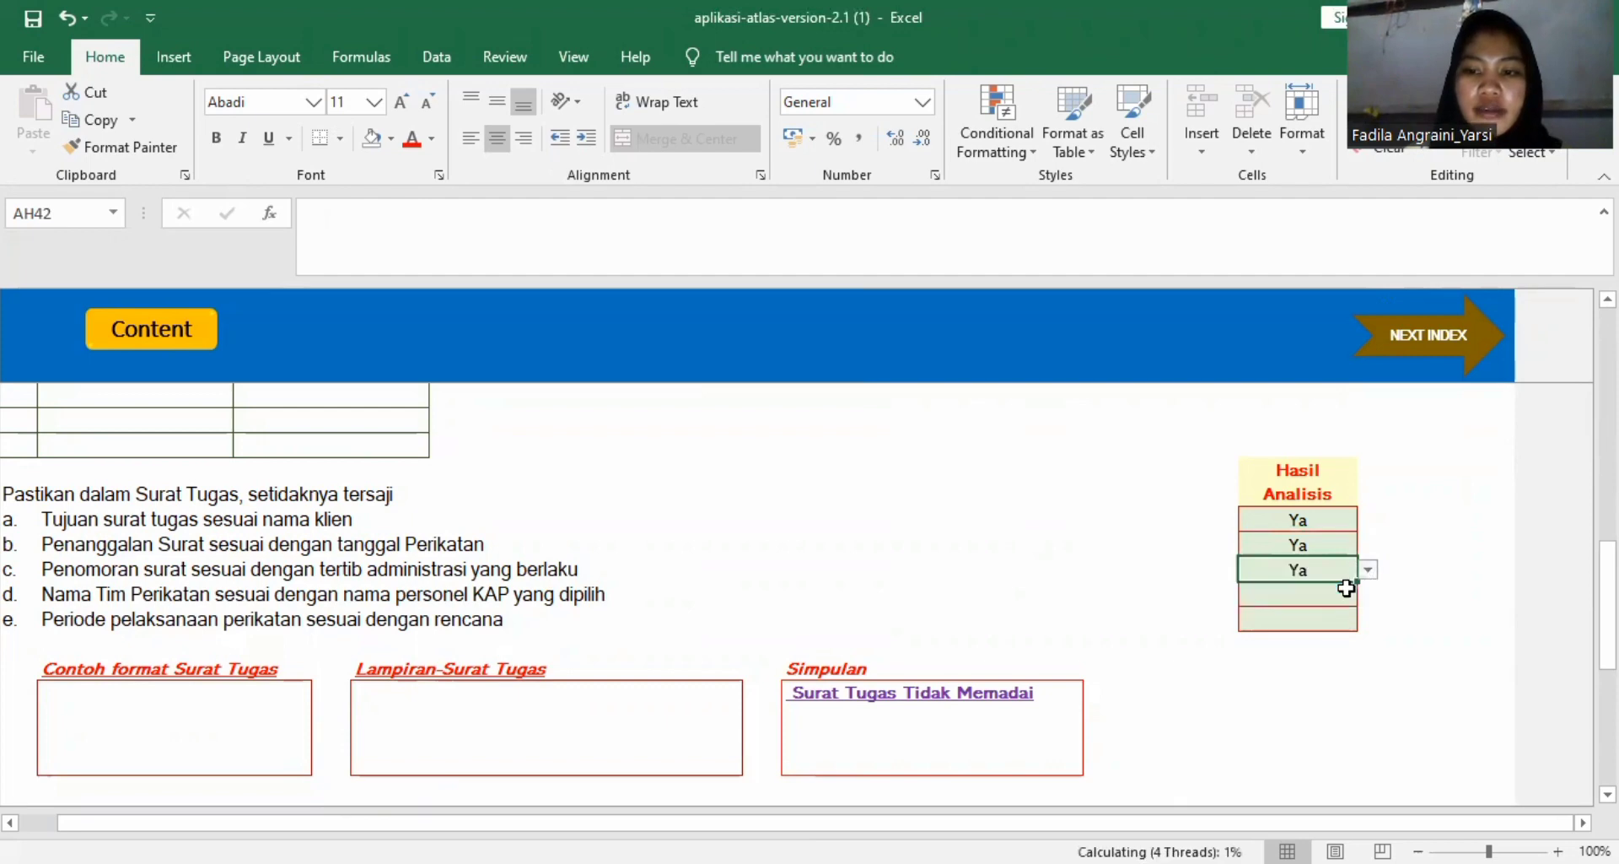
pyautogui.click(1325, 593)
pyautogui.click(1367, 594)
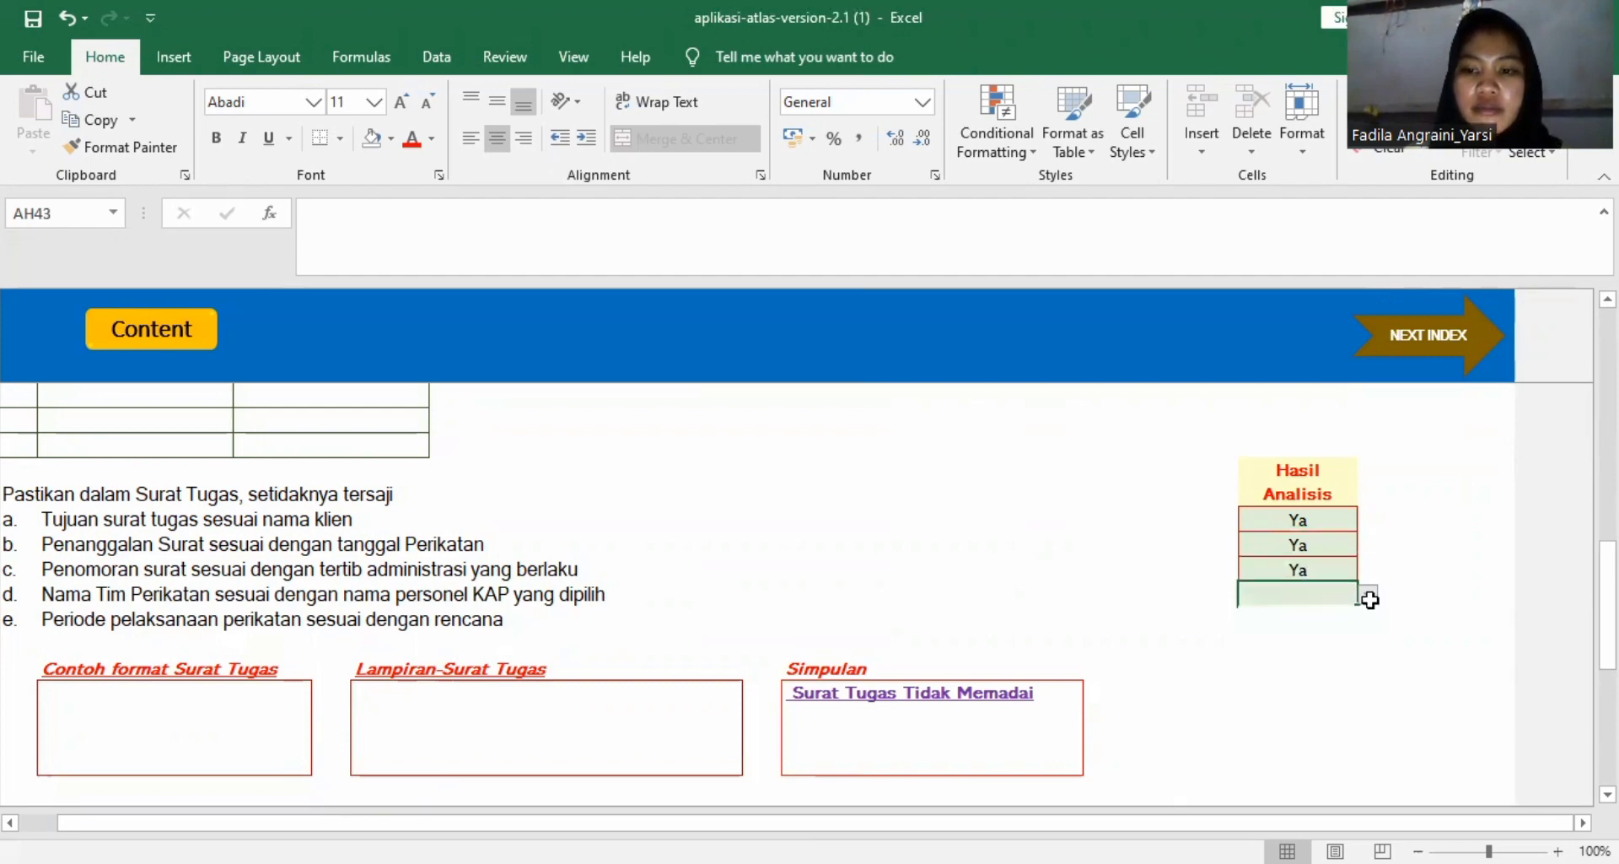
pyautogui.click(1346, 614)
pyautogui.click(1326, 616)
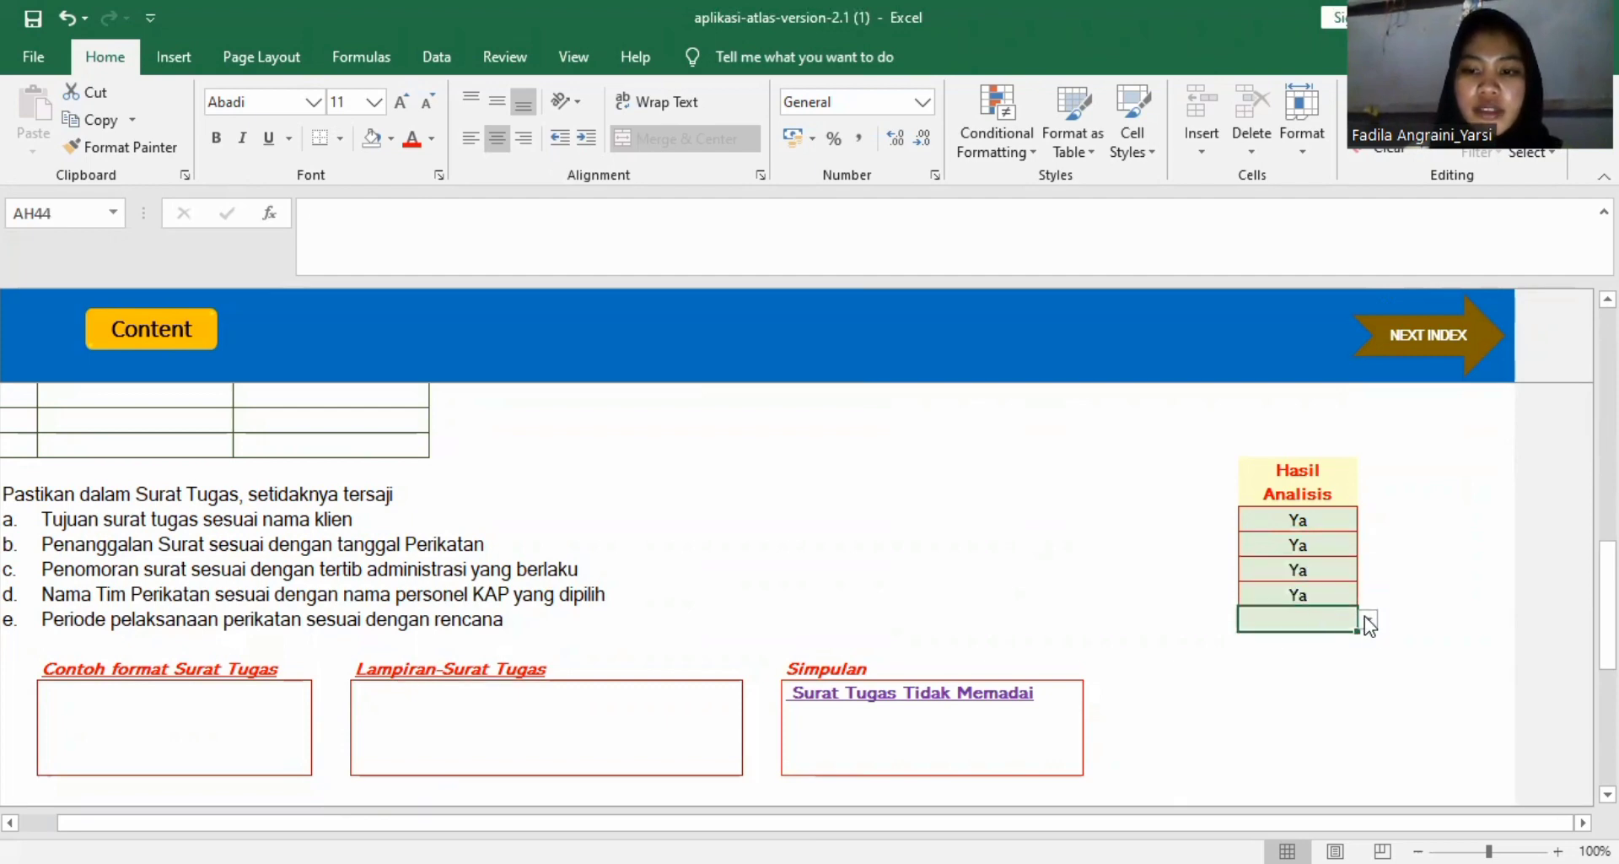
pyautogui.click(1374, 615)
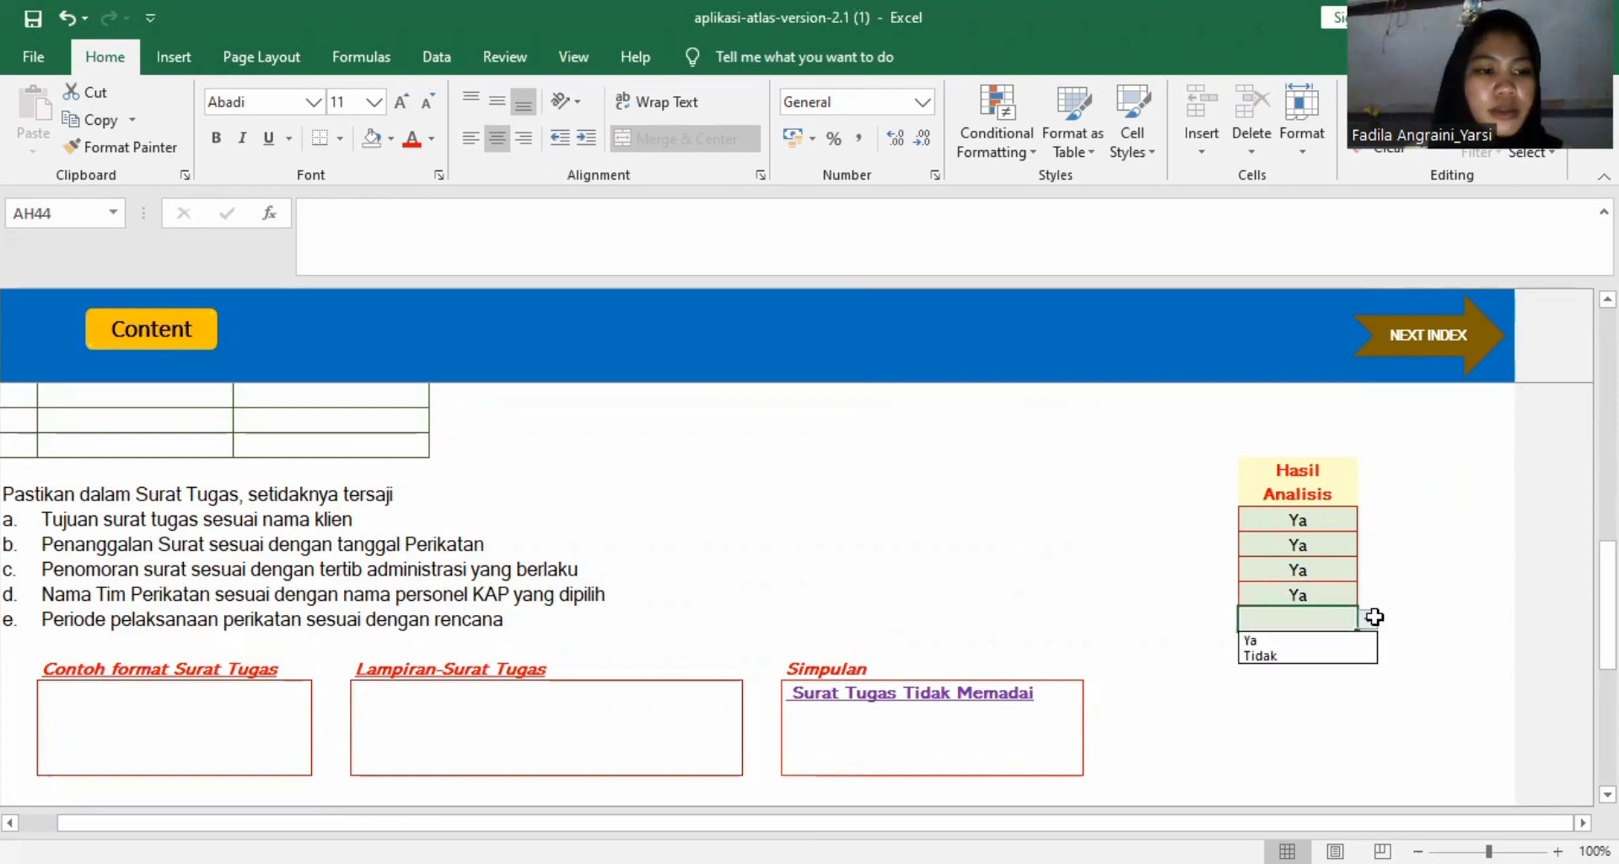
pyautogui.click(1332, 637)
# Go to the A150 Pernyataan Independensi worksheet and set the Hasil Analisis of item a on the client name to Ya.
pyautogui.scroll(-5, 874, 625)
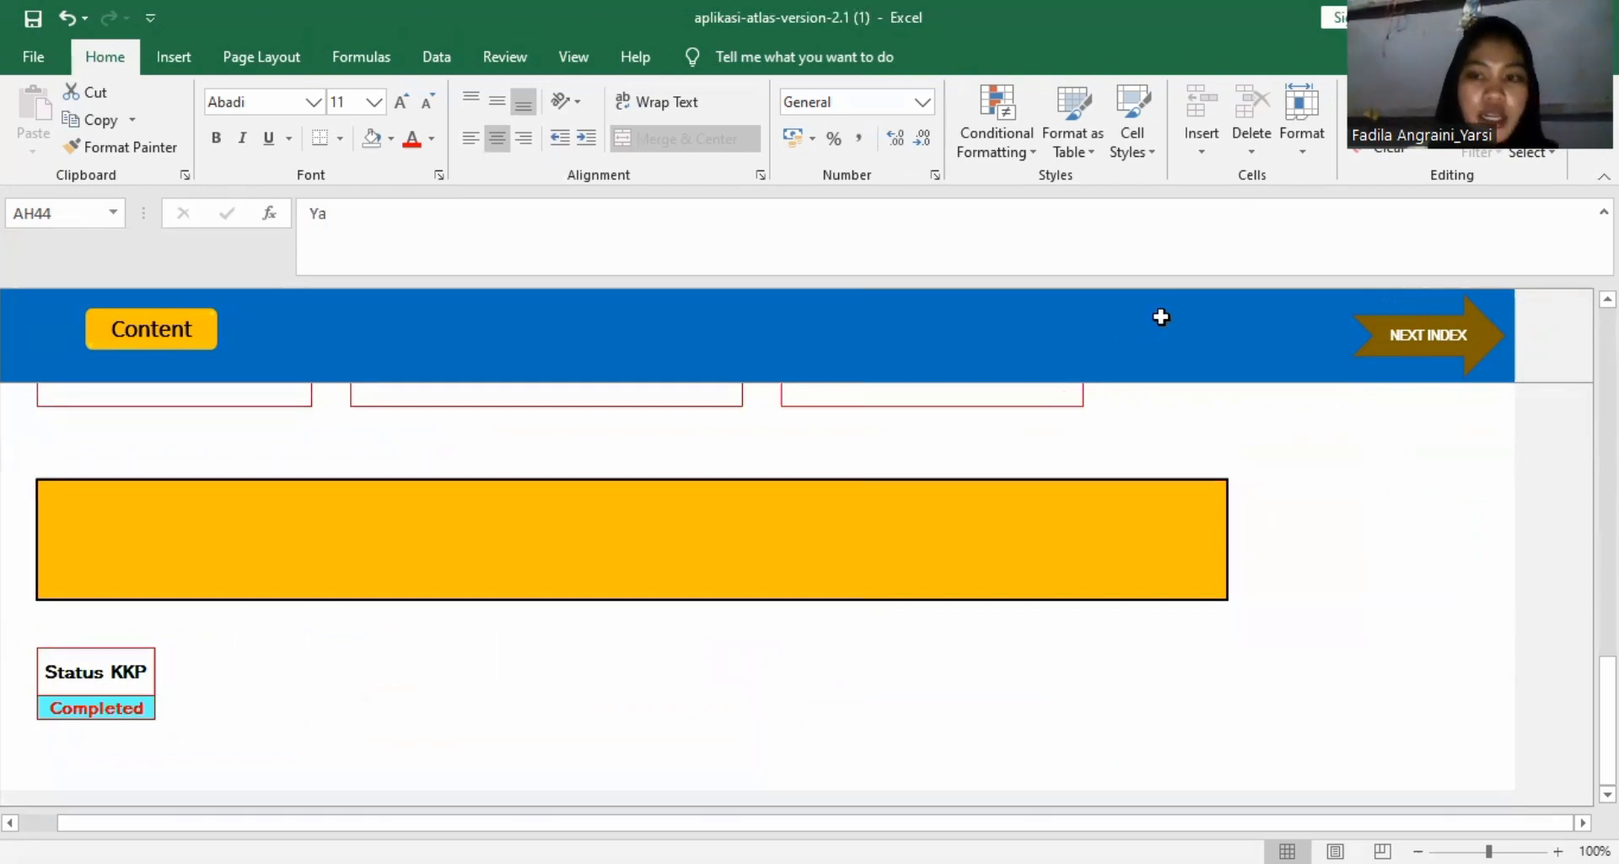
pyautogui.click(1432, 334)
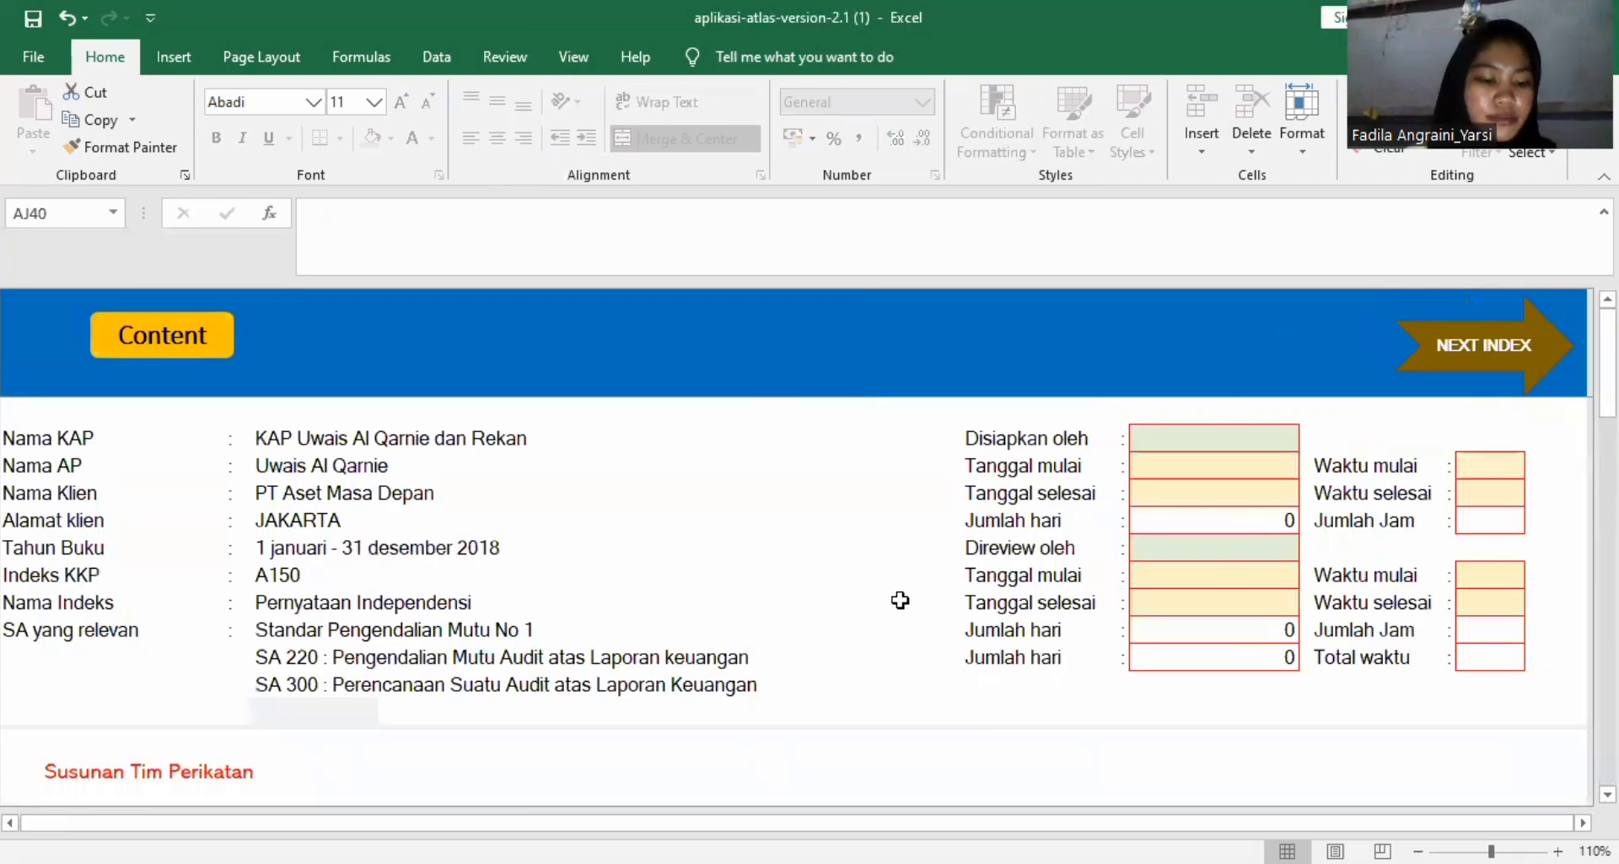
pyautogui.scroll(-10, 900, 599)
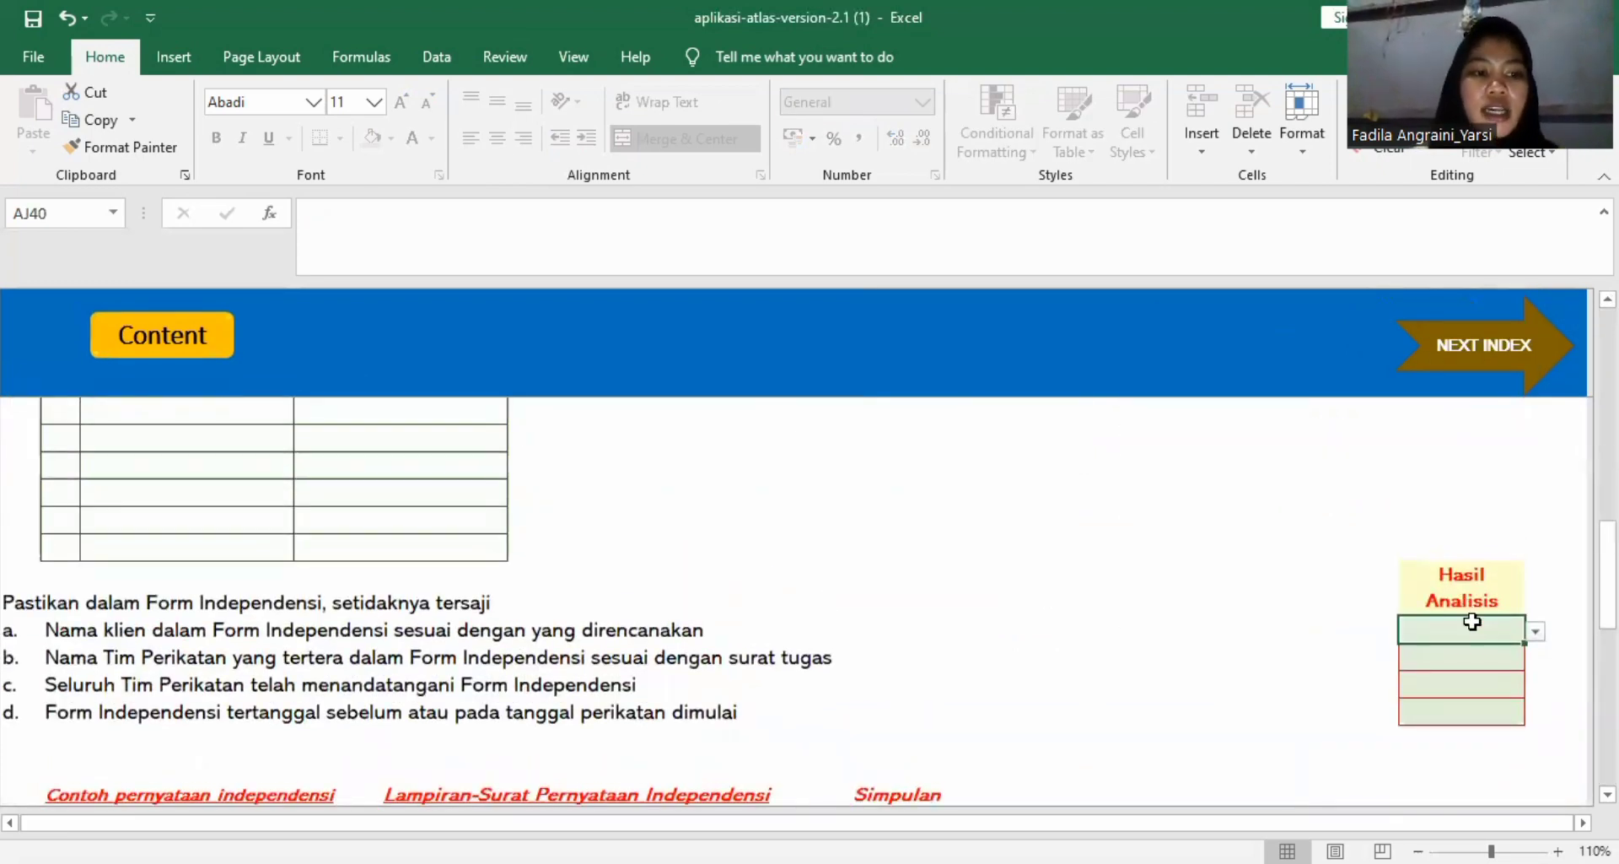
pyautogui.click(1534, 631)
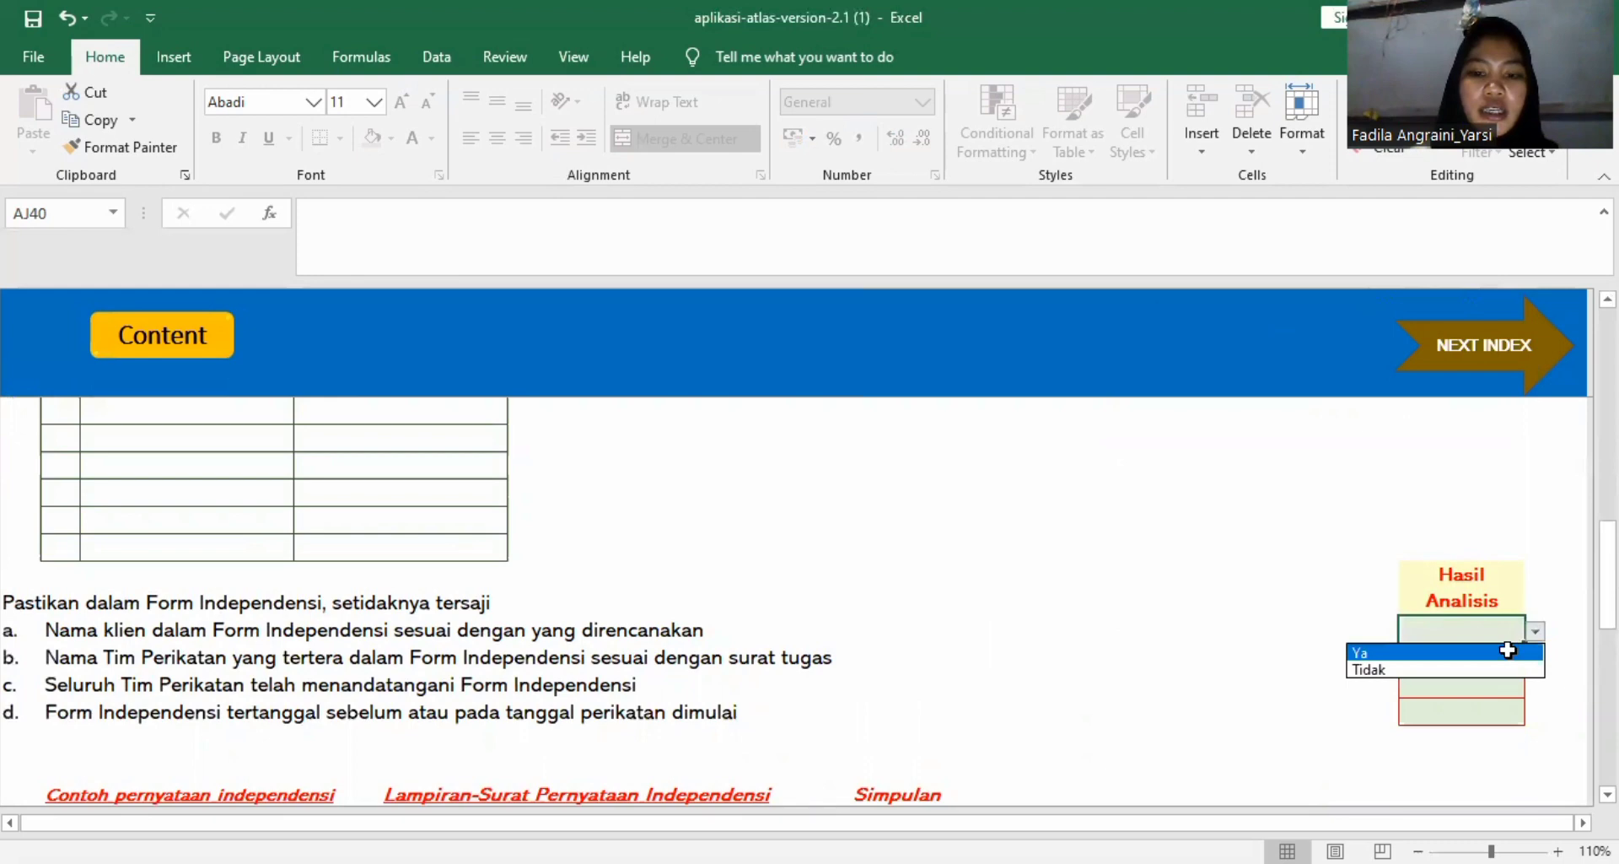
pyautogui.click(1508, 650)
# Set the Hasil Analisis to Ya for Form Independensi items b and c, covering team names and team signatures.
pyautogui.scroll(-1, 1276, 629)
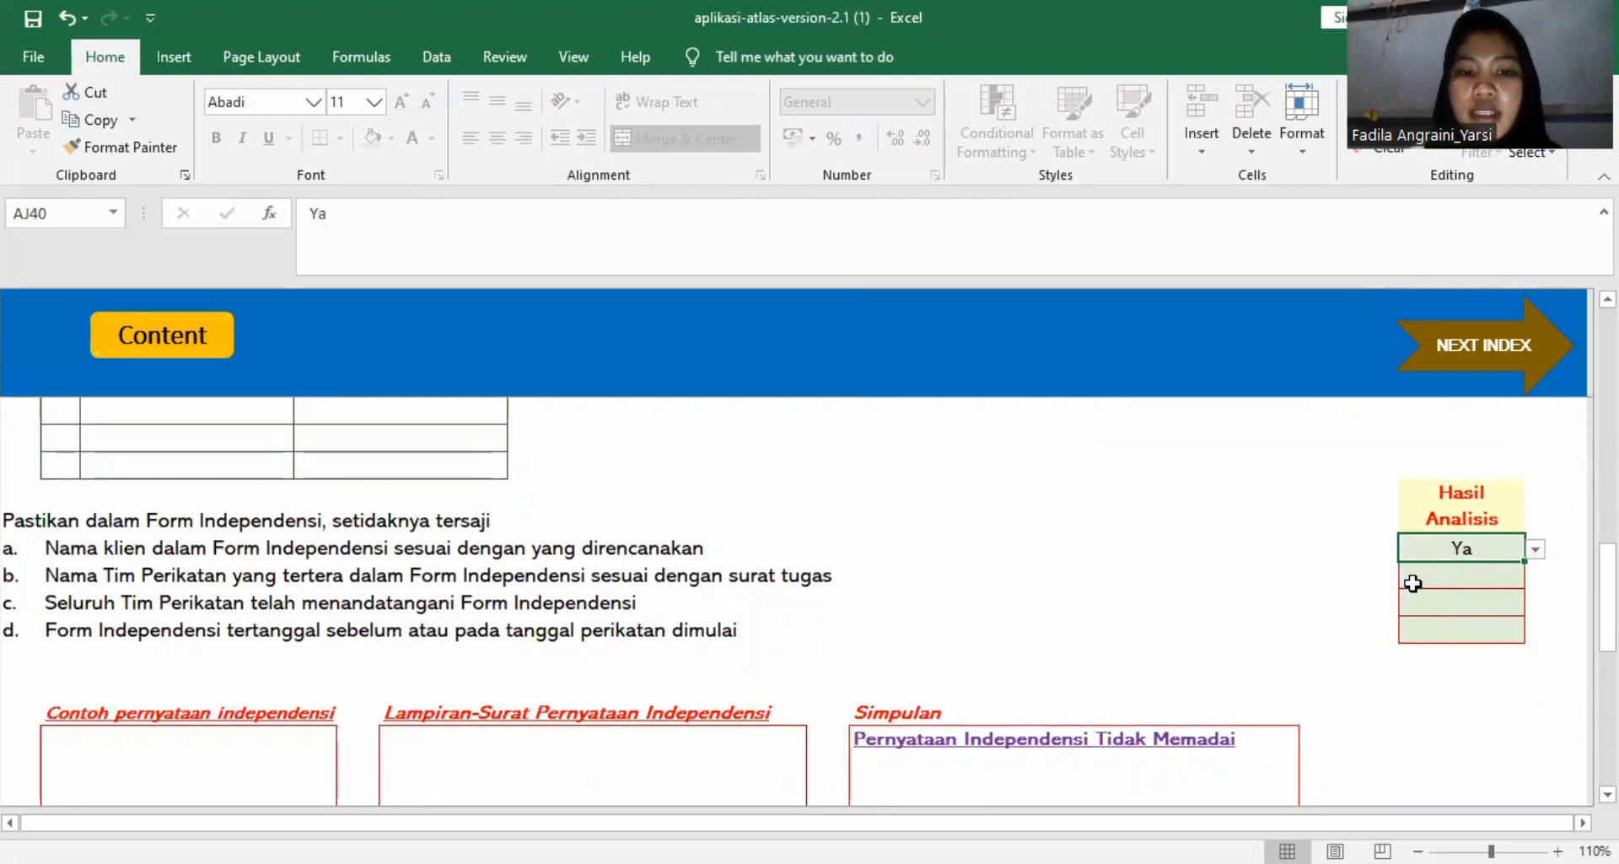
pyautogui.click(1518, 579)
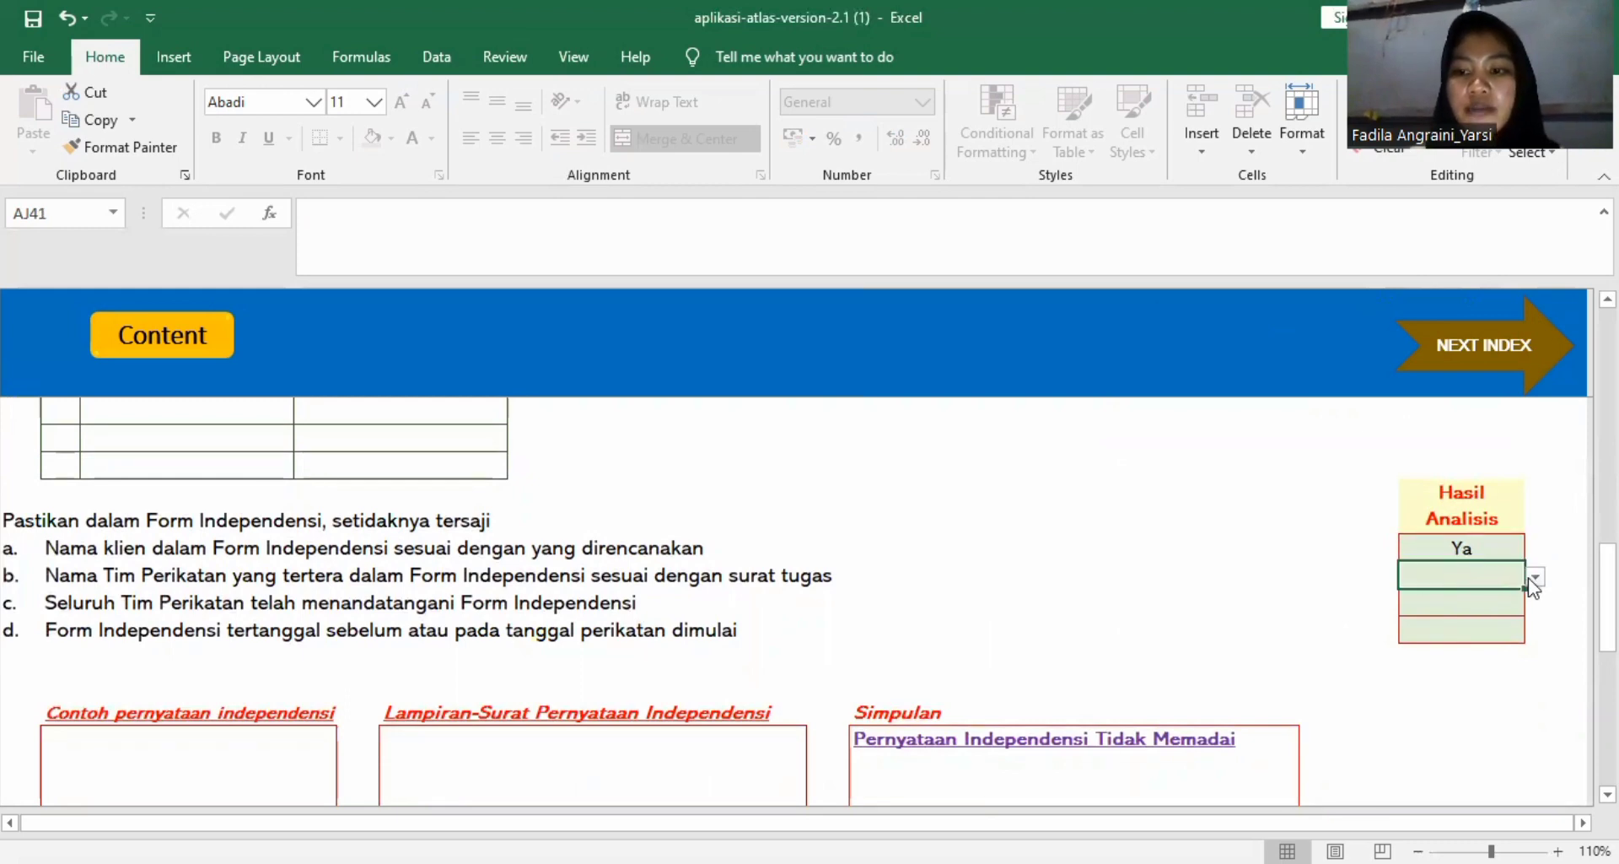
pyautogui.click(1535, 579)
pyautogui.click(1503, 598)
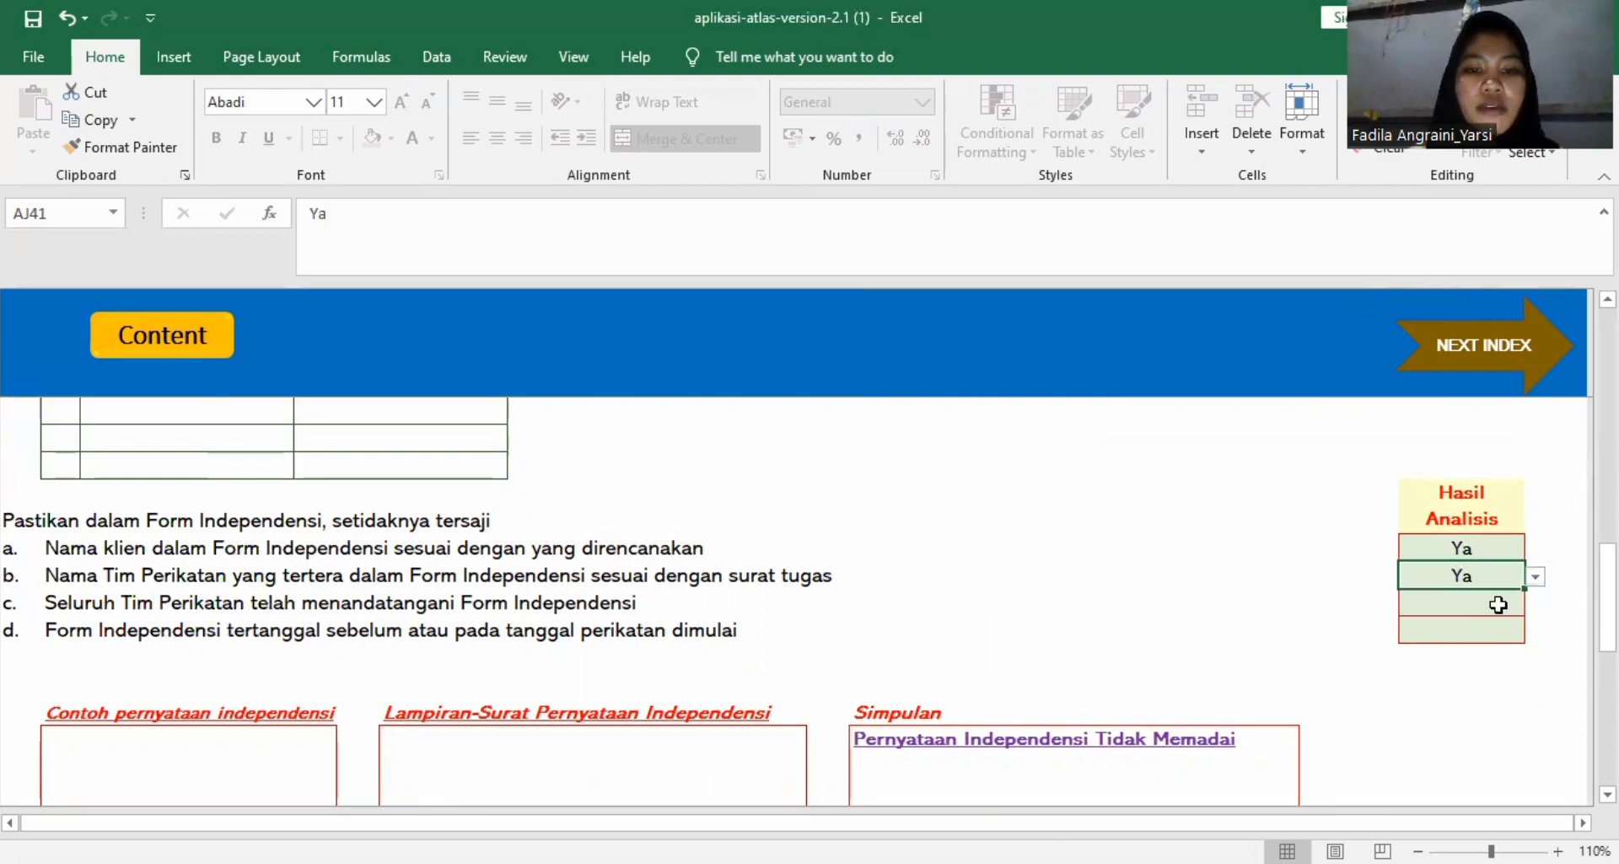
pyautogui.click(1516, 603)
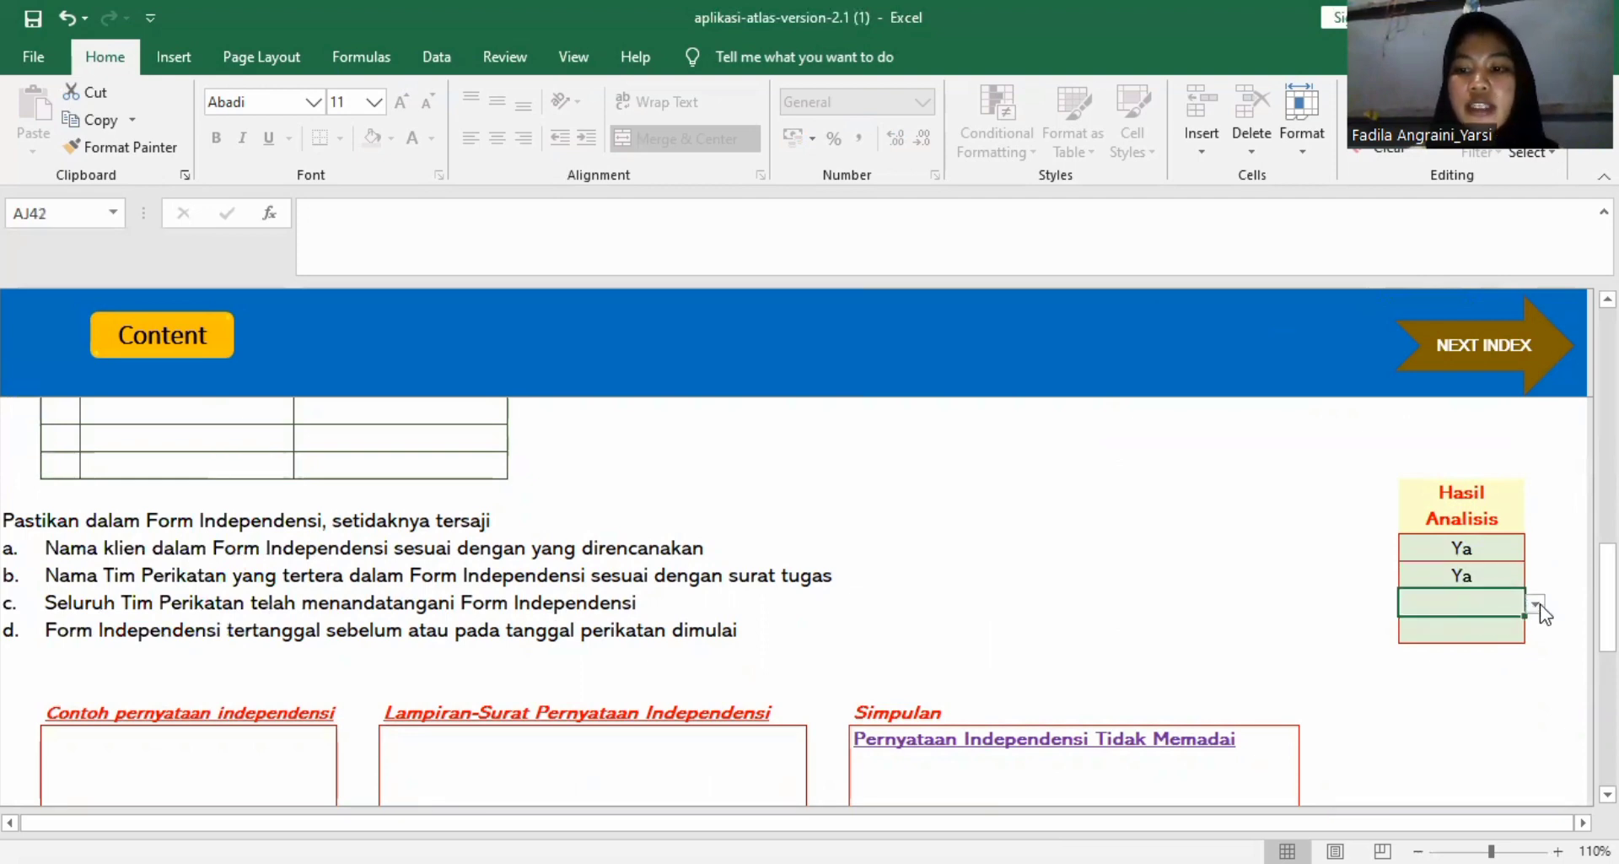
pyautogui.click(1535, 604)
pyautogui.click(1500, 623)
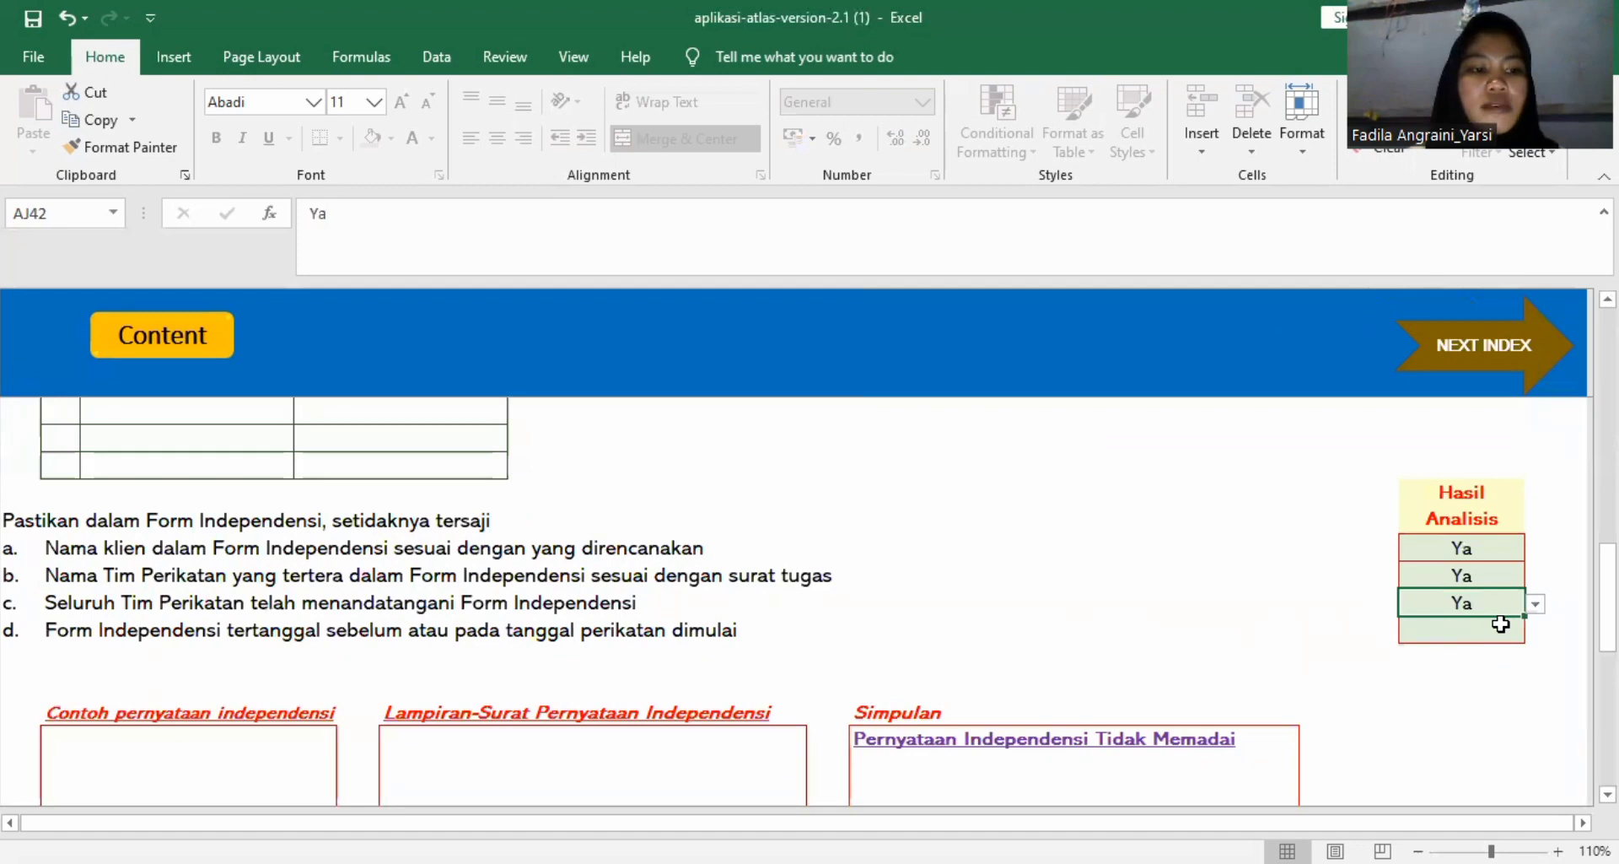
# Set the Hasil Analisis of Form Independensi item d on the form's dating to Ya and check the Simpulan and Status KKP.
pyautogui.click(1467, 631)
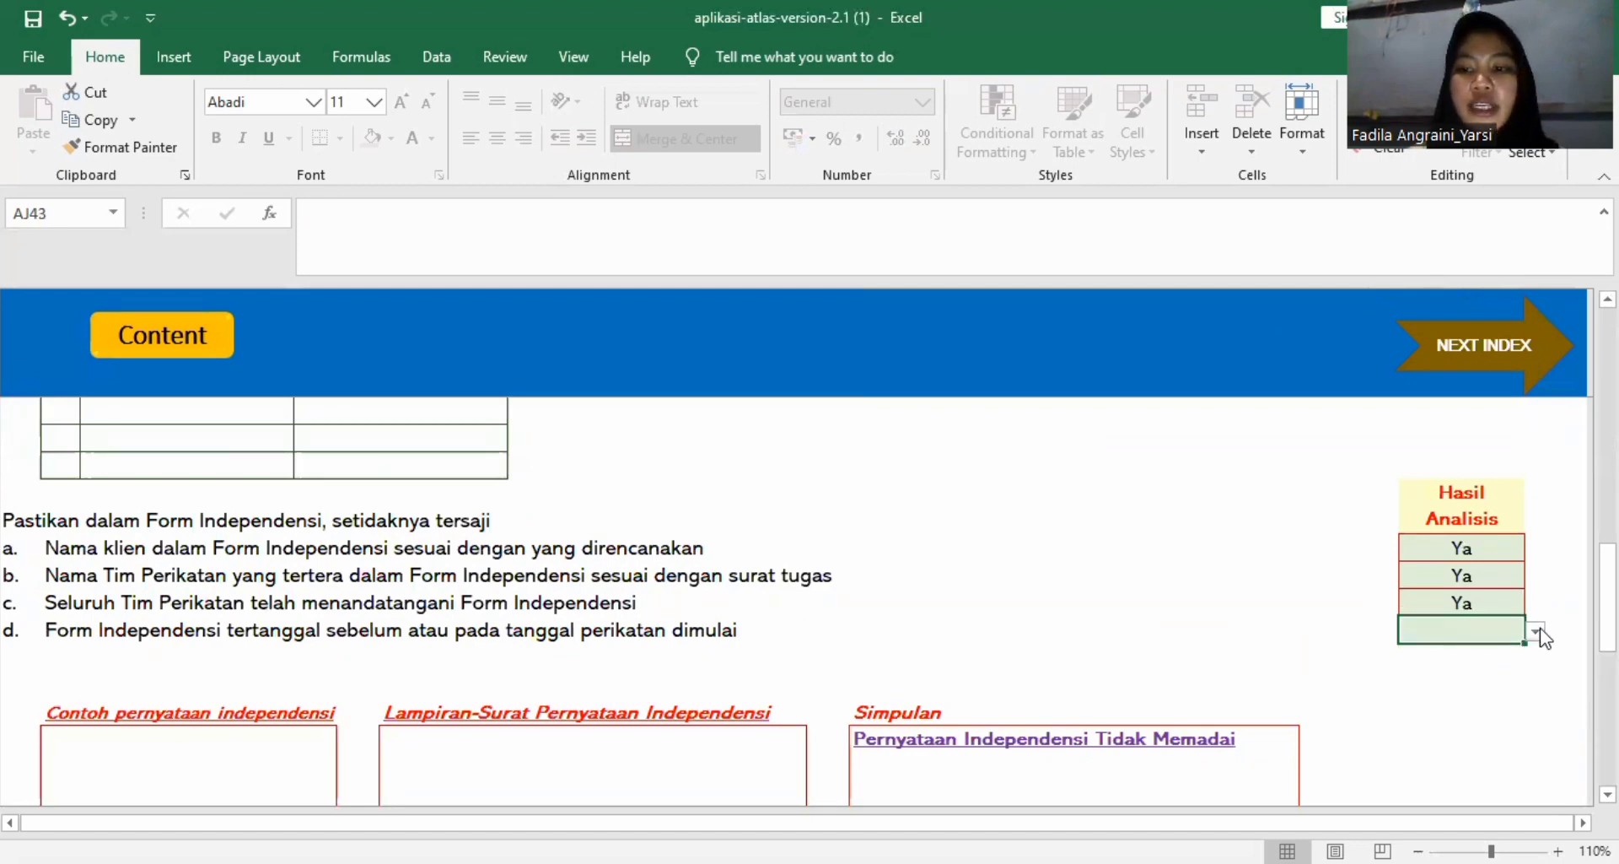
pyautogui.click(1535, 631)
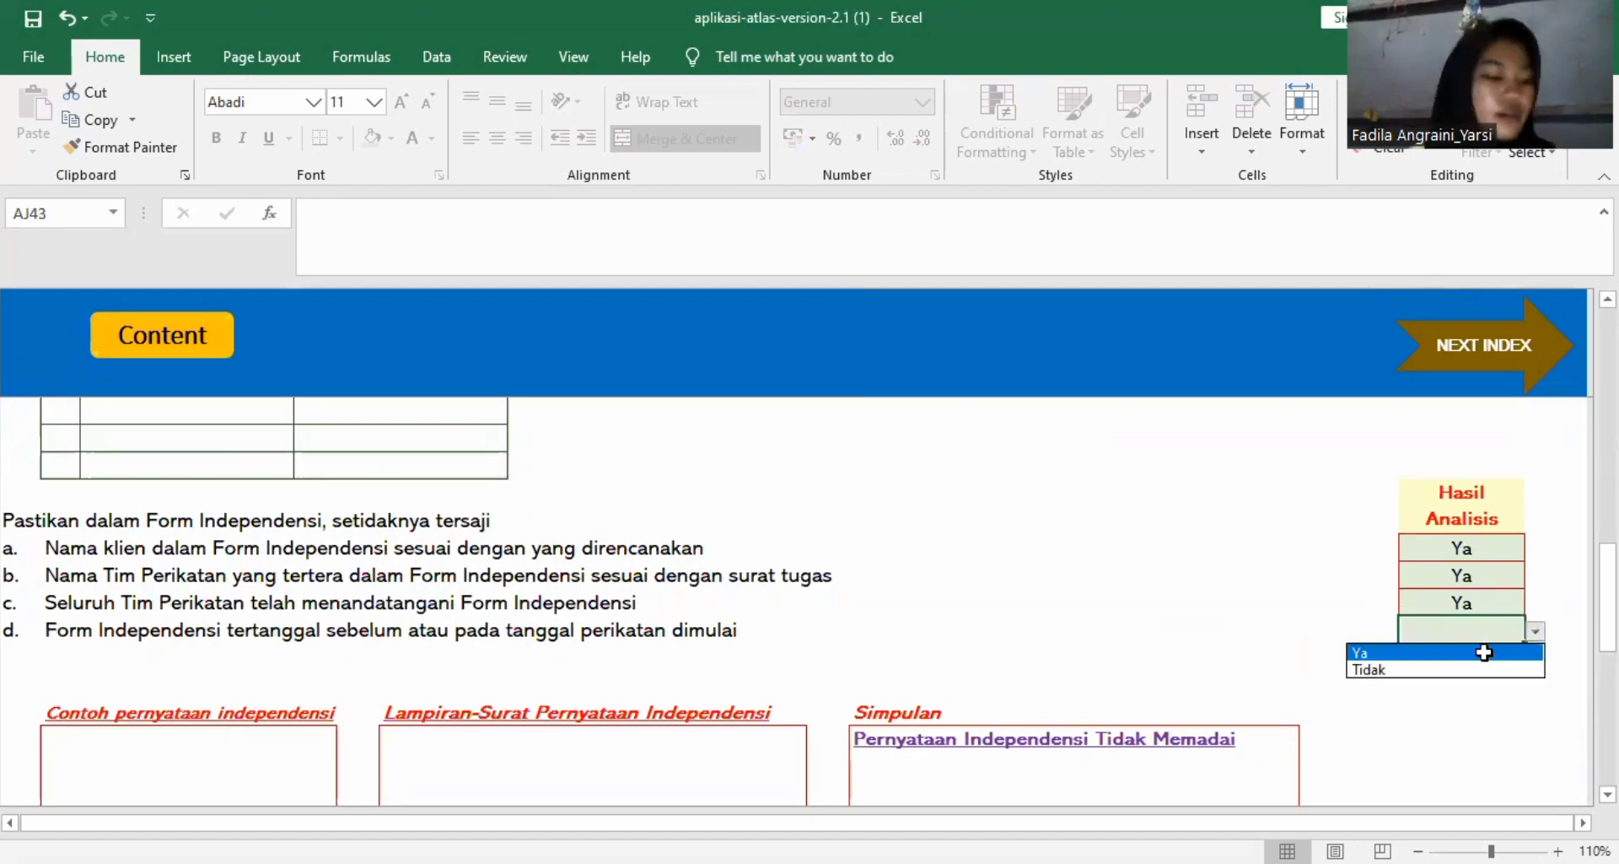
pyautogui.click(1484, 651)
pyautogui.scroll(-10, 1484, 652)
pyautogui.scroll(3, 1485, 652)
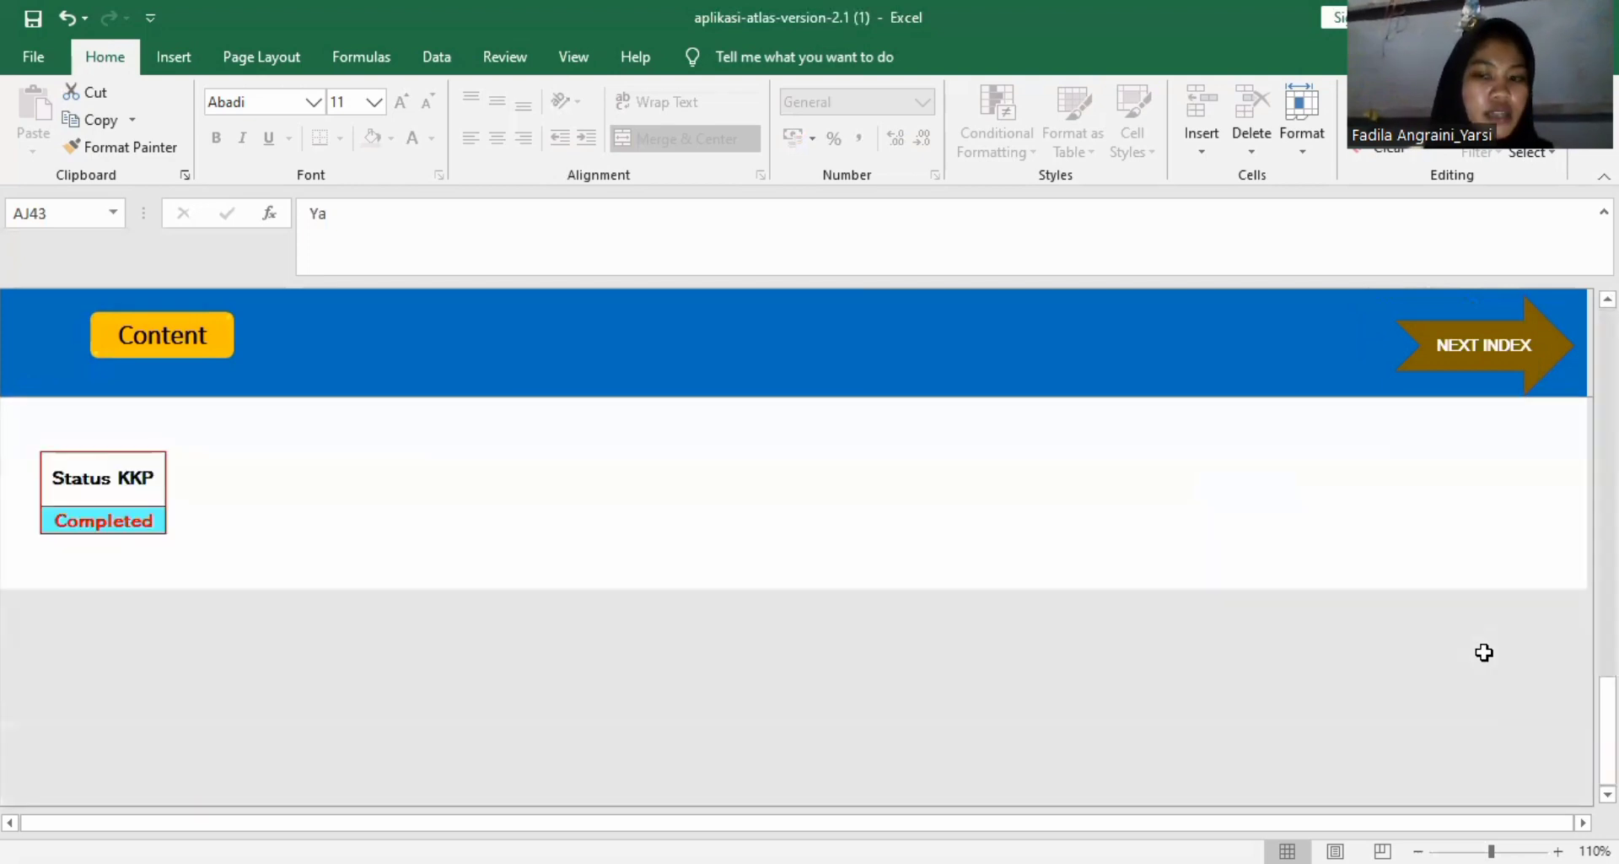
pyautogui.scroll(4, 1416, 647)
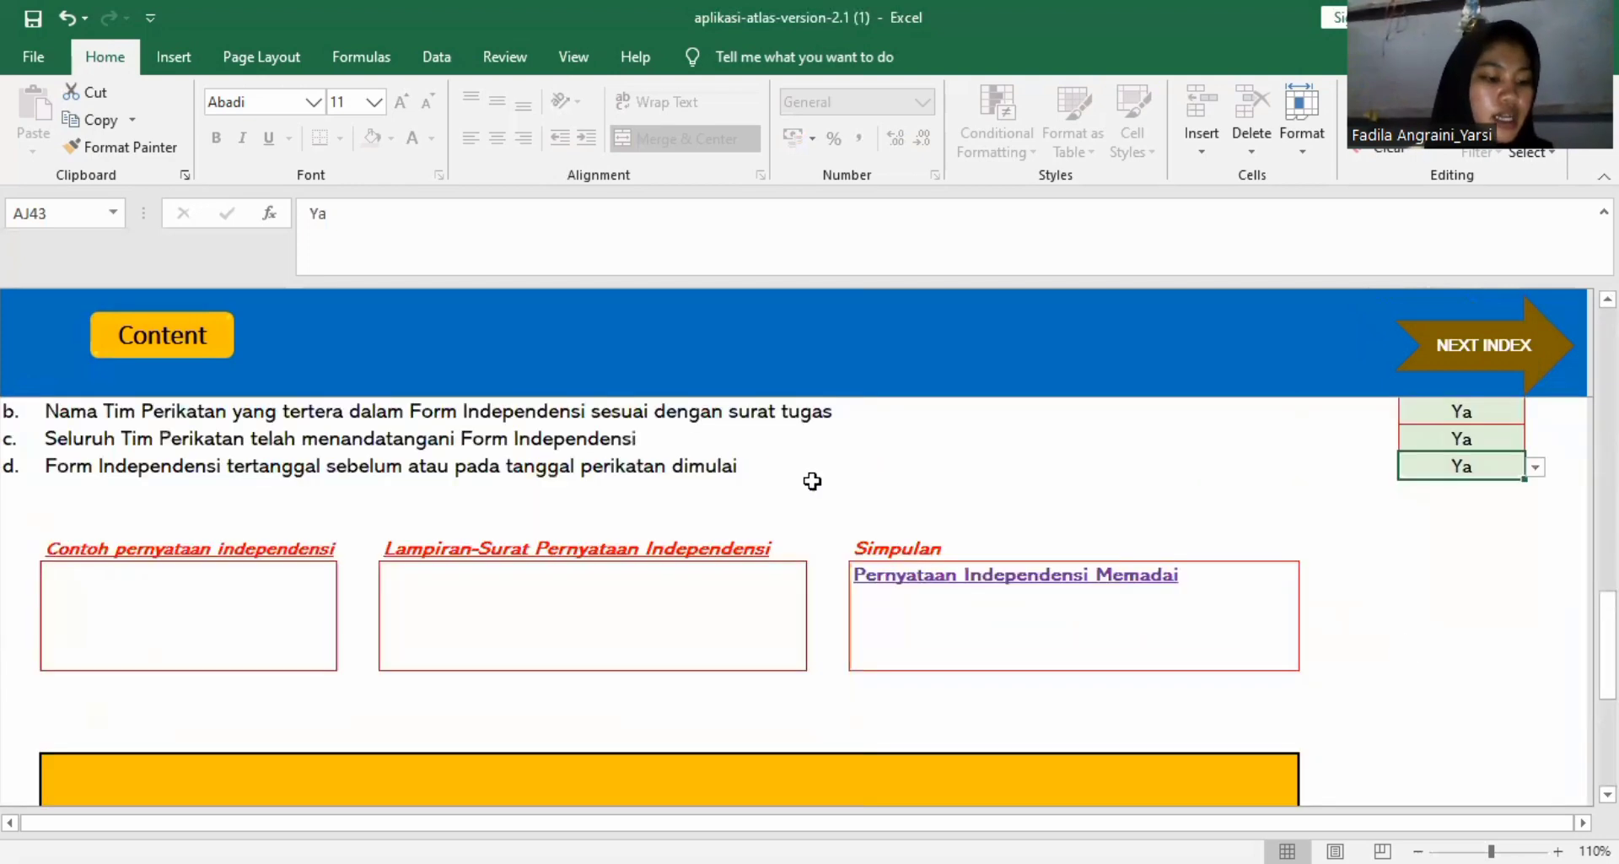
# Go to the D100 Input Laporan Keuangan worksheet through the content index and review its client data fields and input options.
pyautogui.click(194, 329)
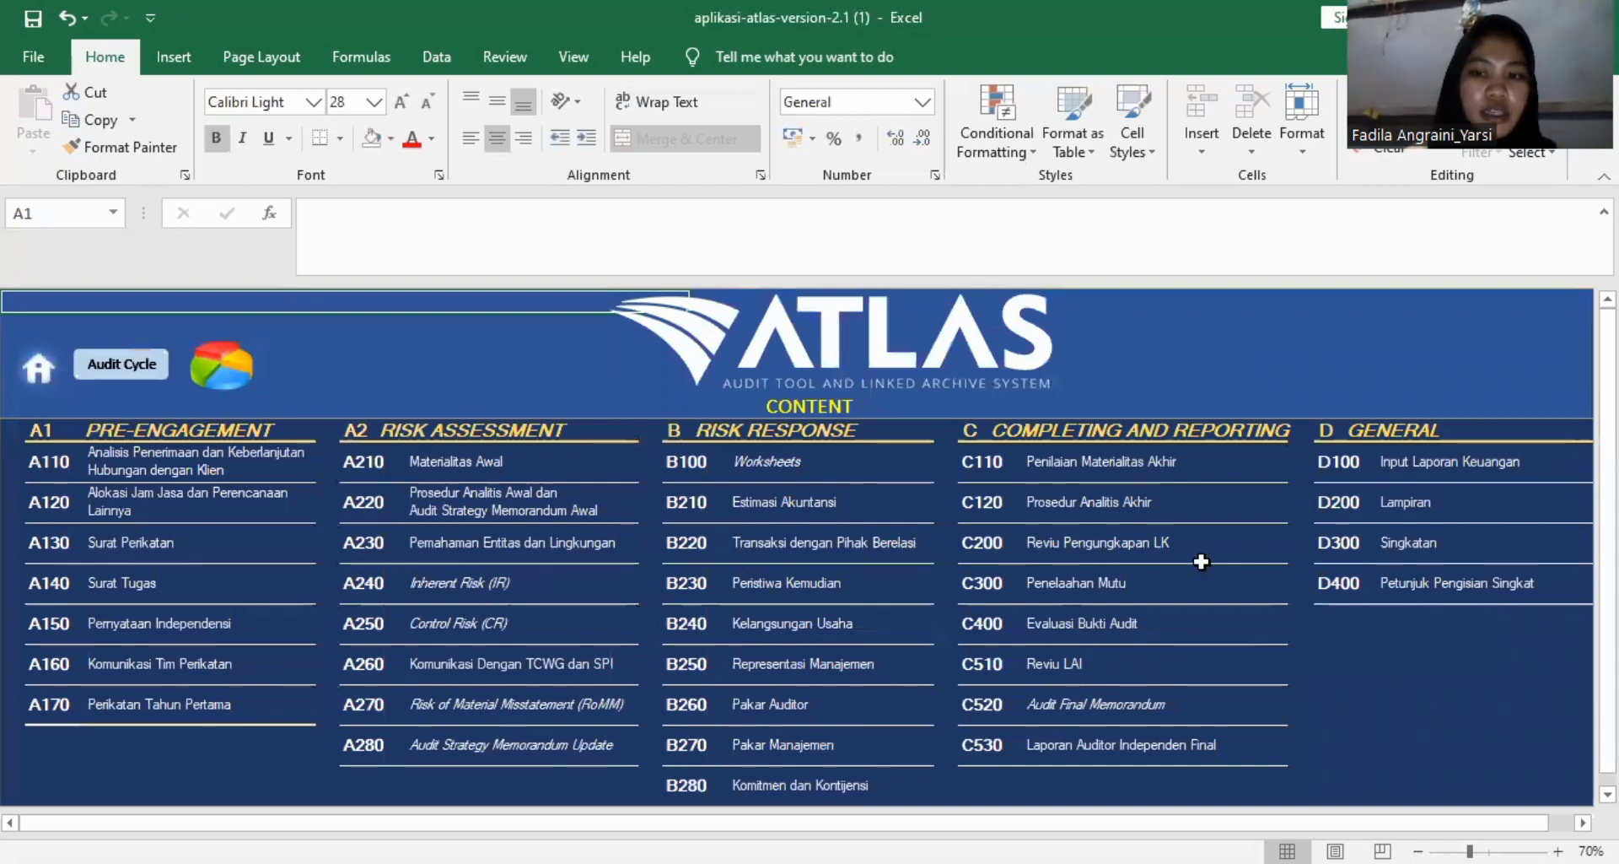
pyautogui.click(1335, 462)
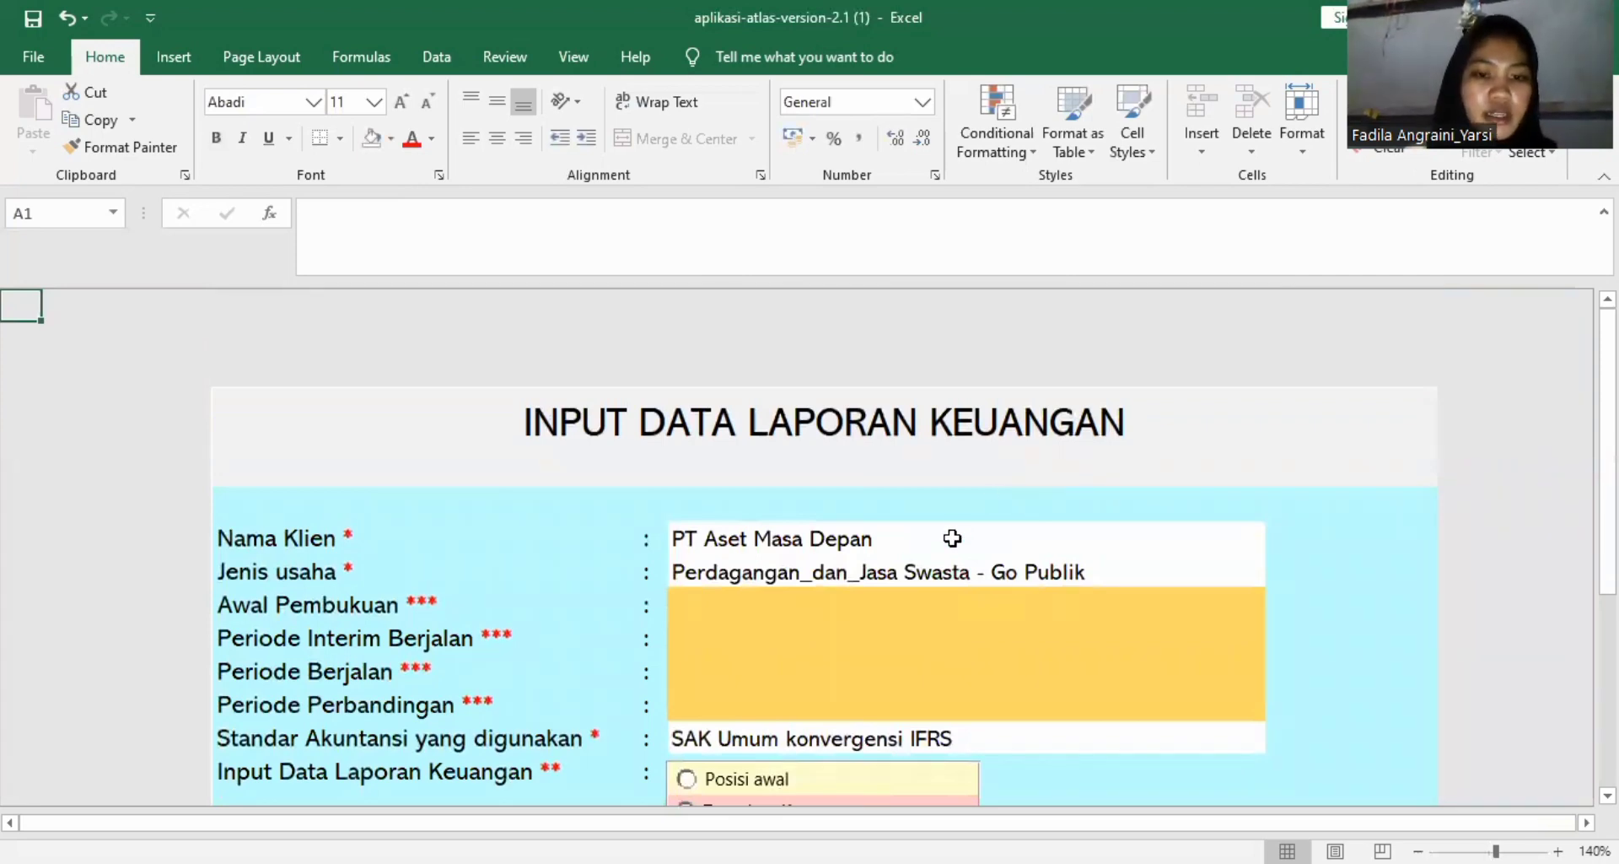
pyautogui.scroll(-1, 952, 538)
pyautogui.scroll(-1, 952, 538)
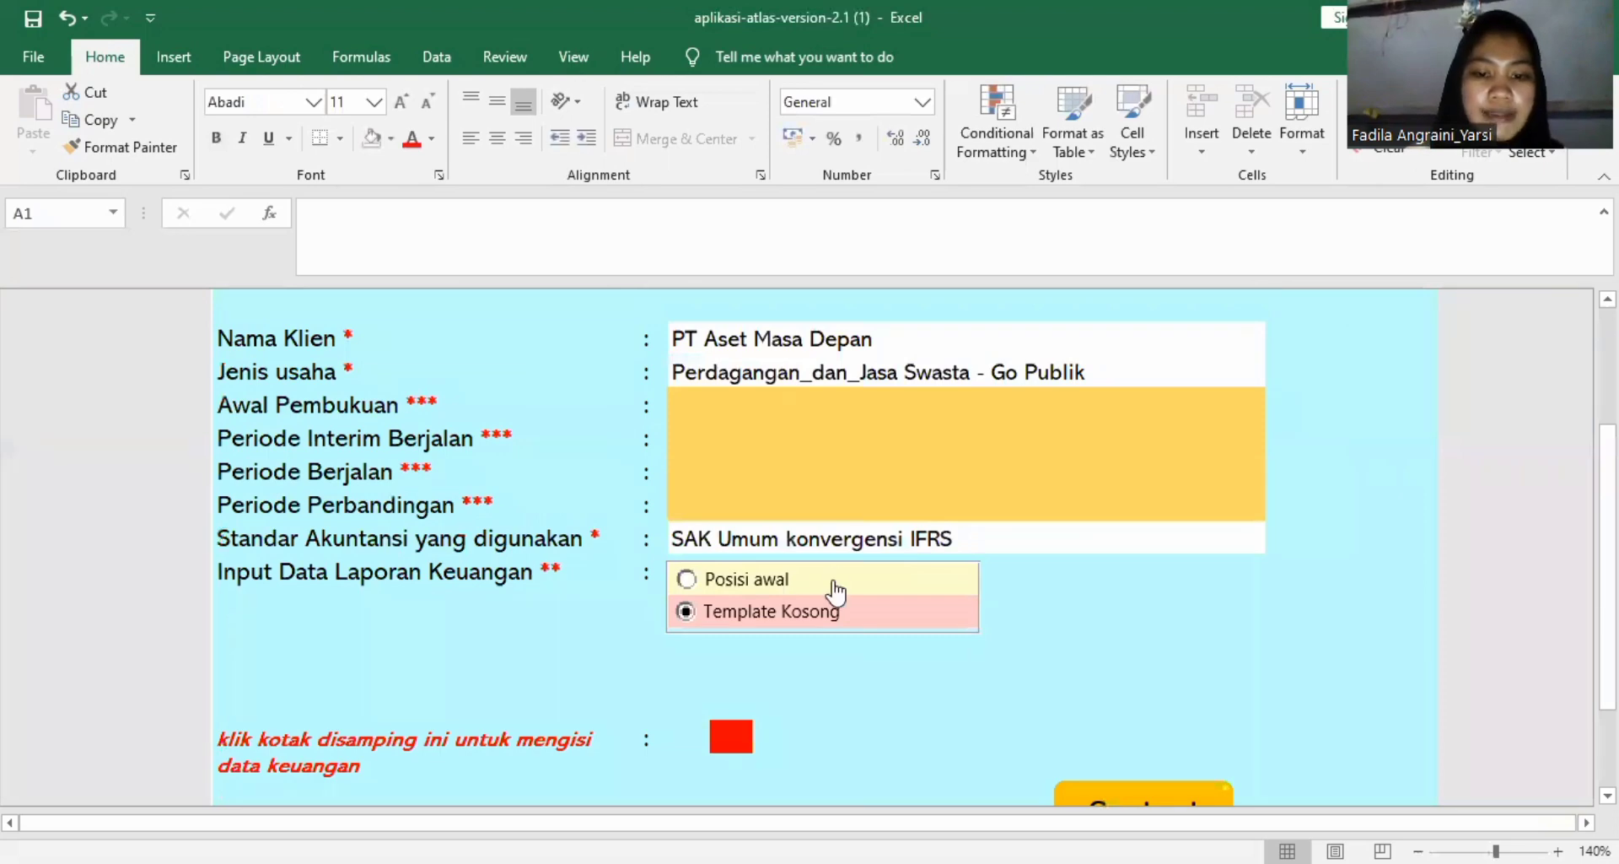
pyautogui.scroll(-5, 781, 593)
pyautogui.scroll(3, 781, 592)
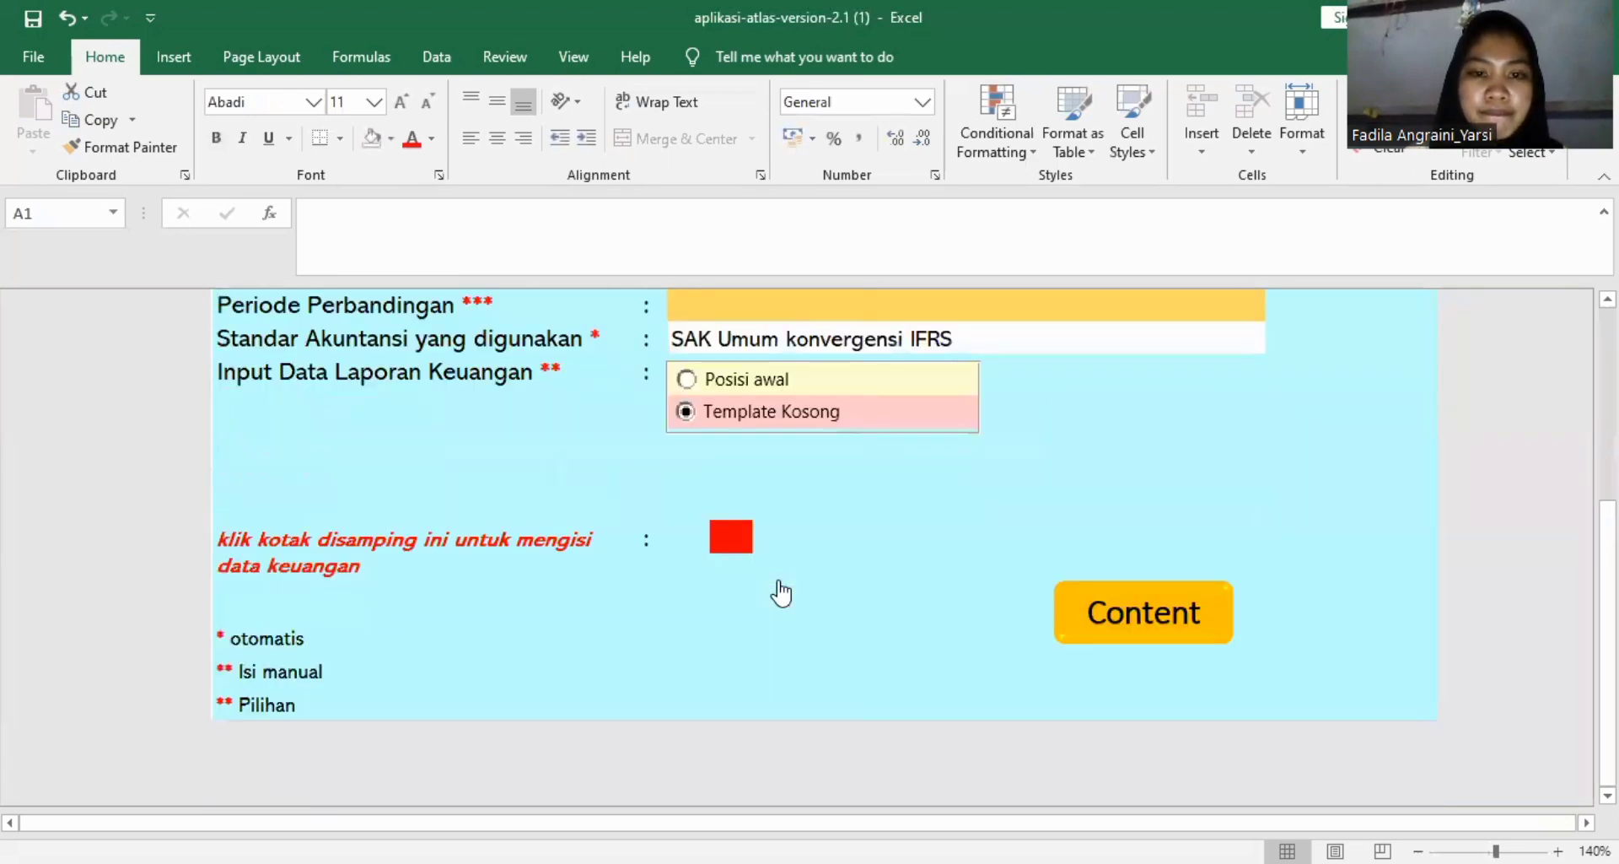
# Open the financial data entry sheet from D100 and look over its account mapping table.
pyautogui.click(731, 548)
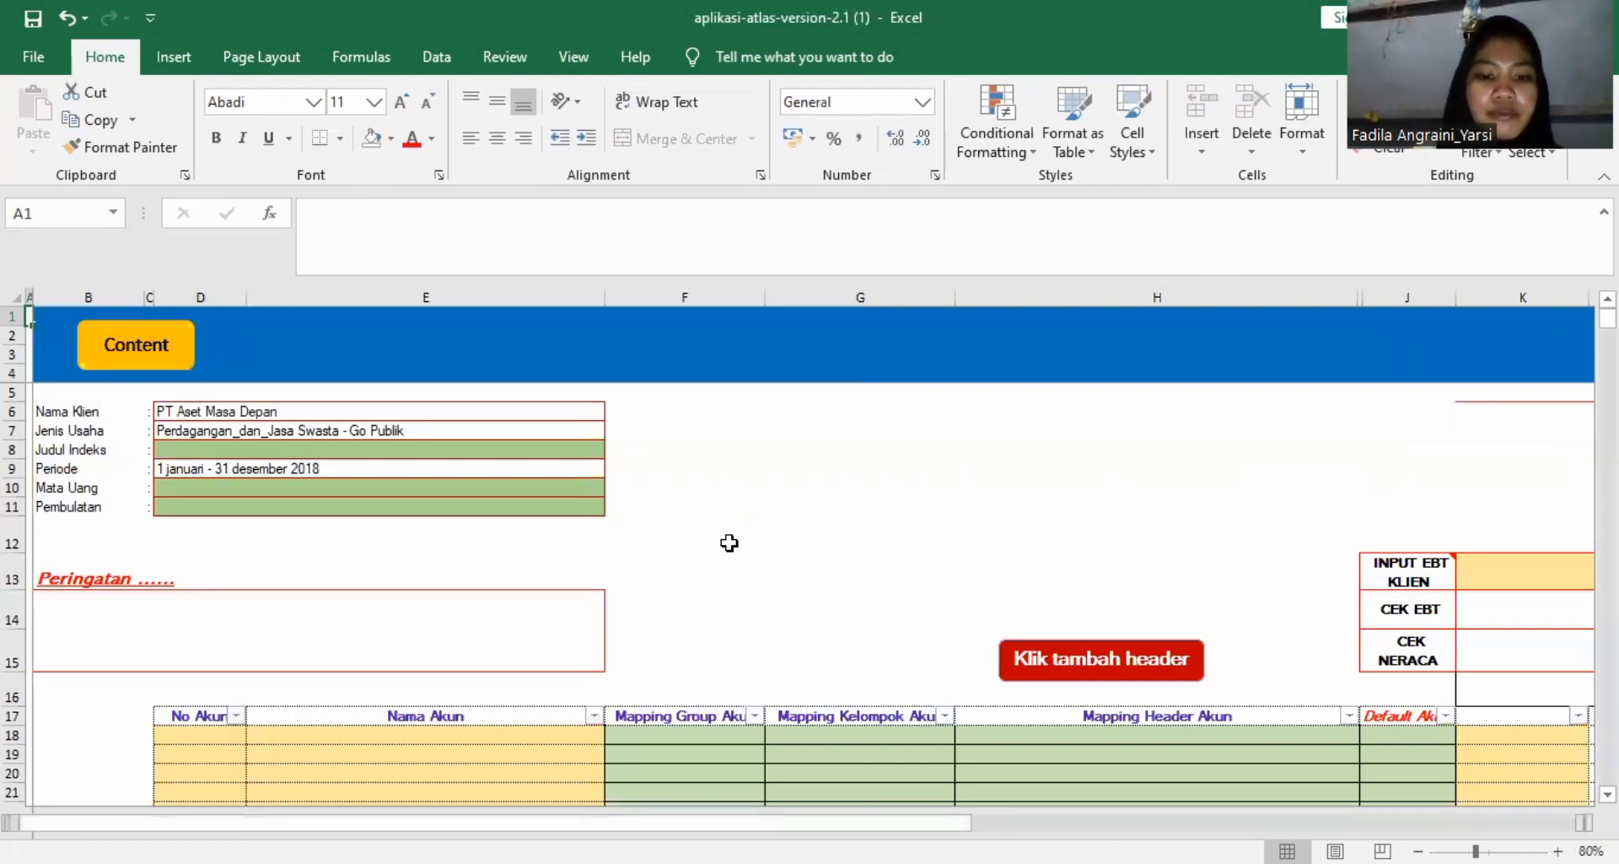
pyautogui.scroll(-6, 725, 542)
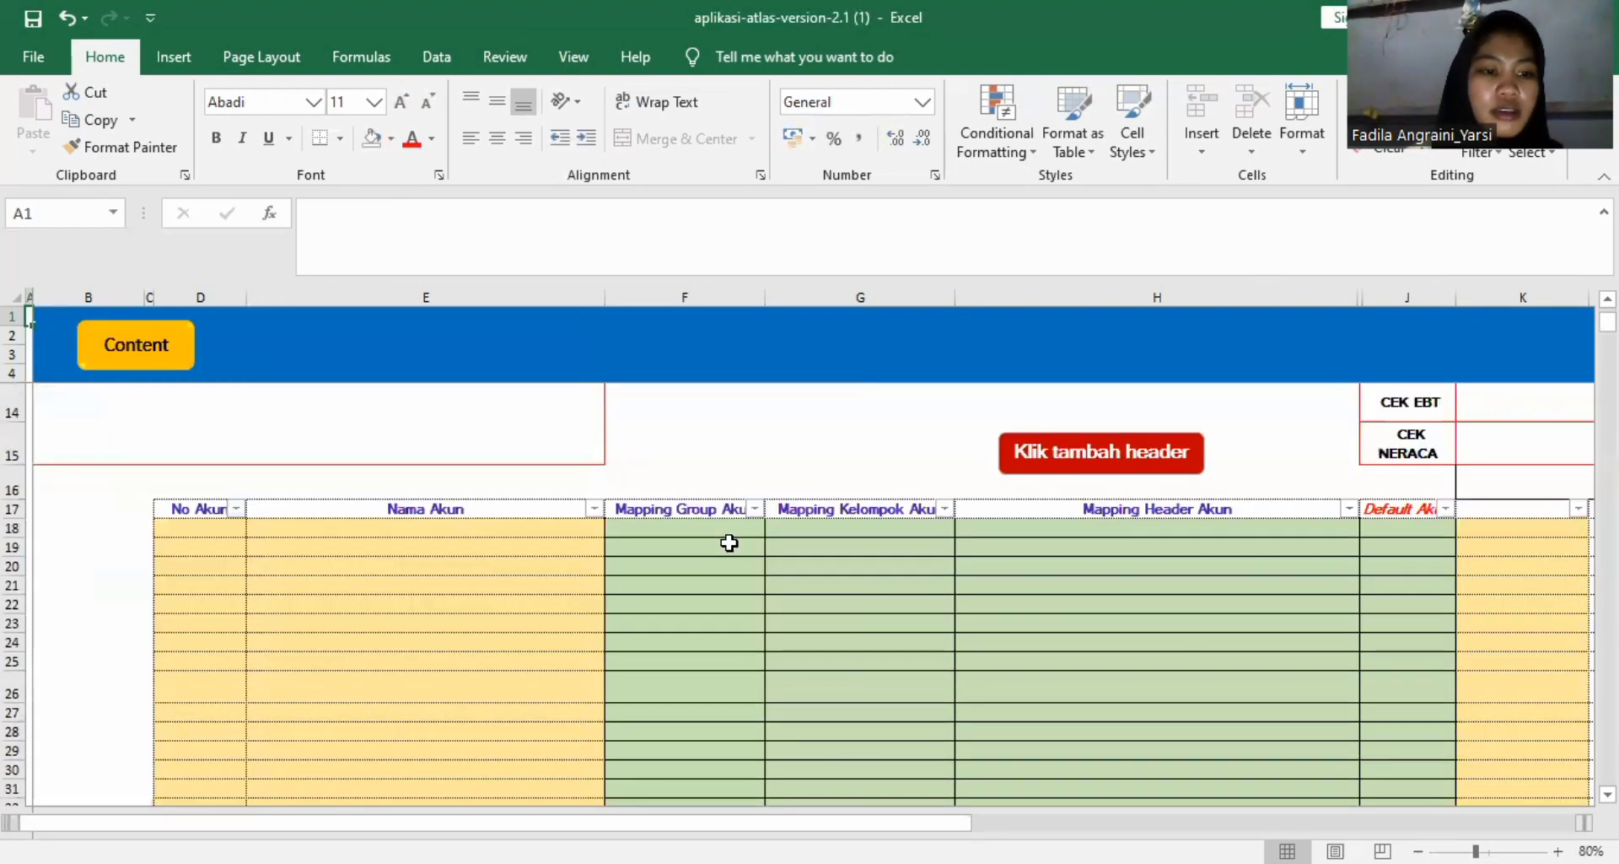
pyautogui.scroll(6, 692, 532)
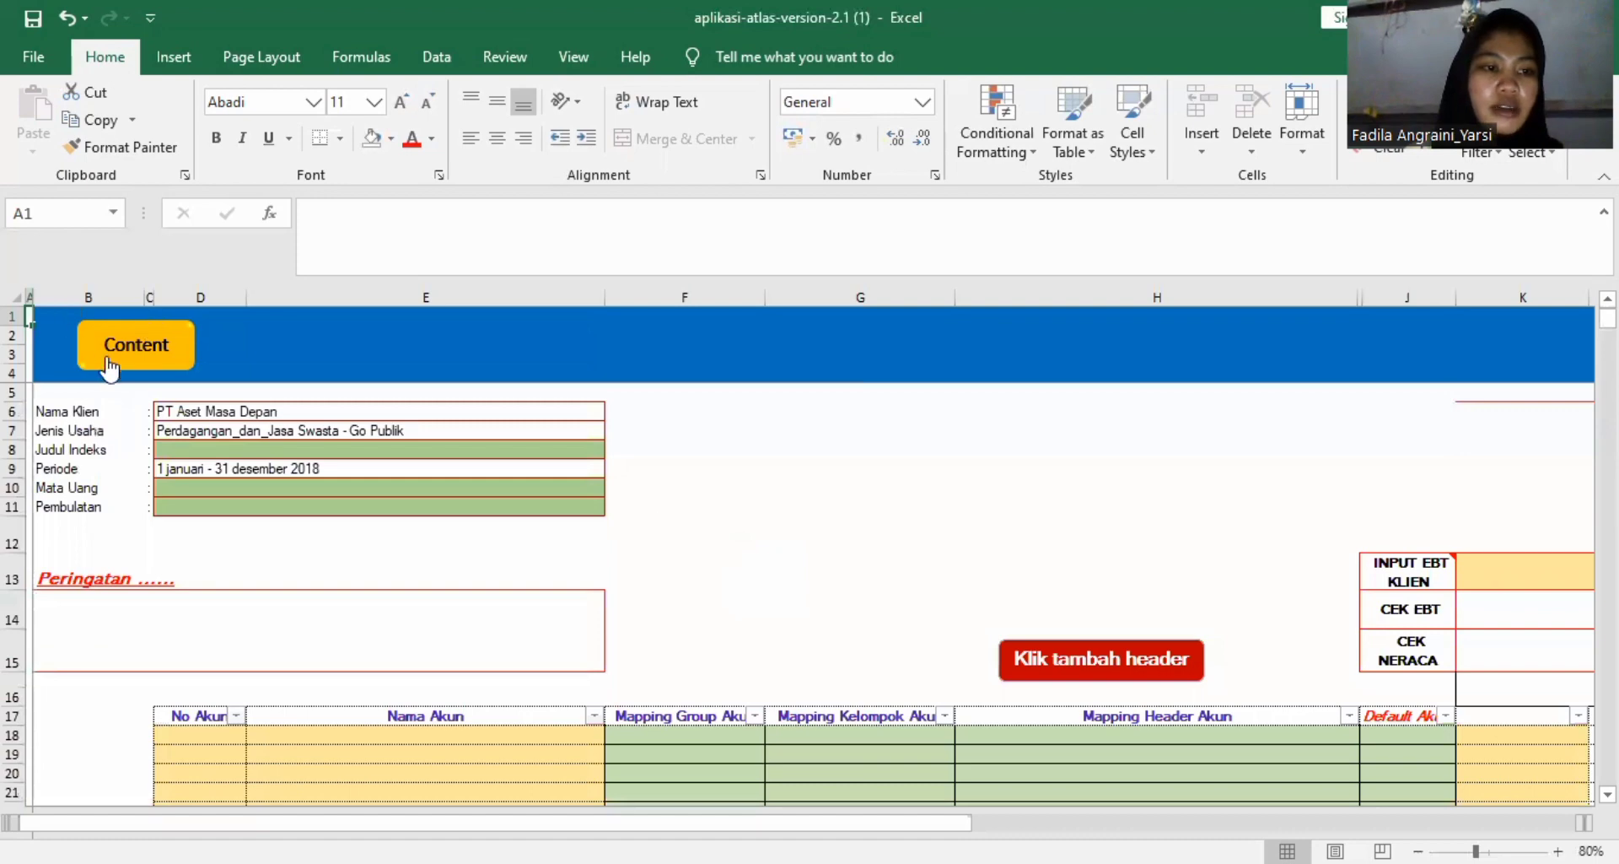
# Return to the content index and reopen the D100 Input Laporan Keuangan worksheet at its financial data entry link.
pyautogui.click(142, 354)
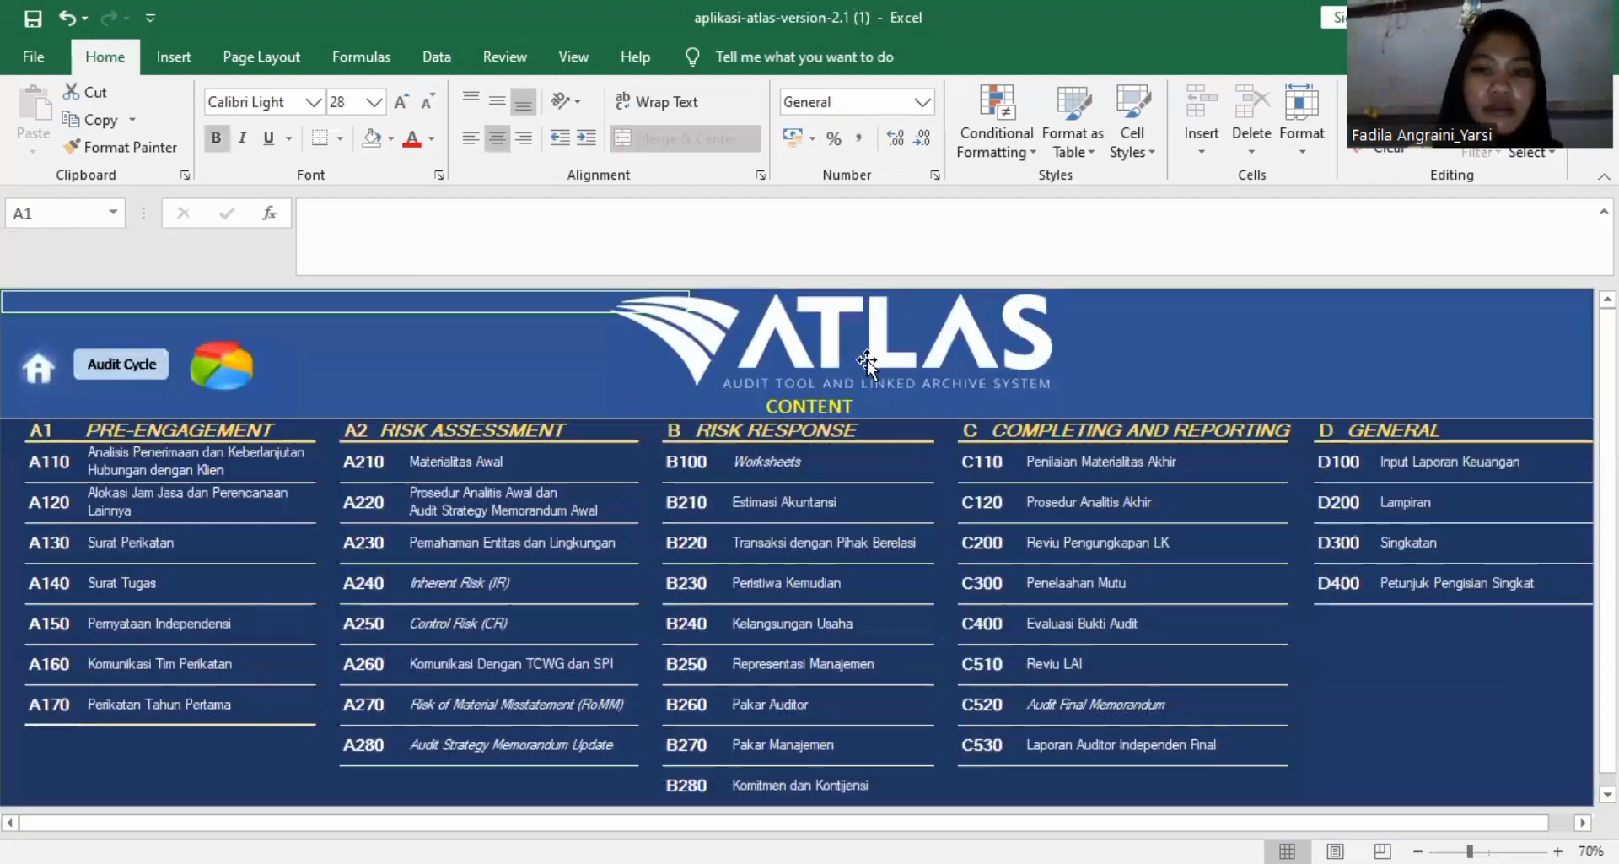
pyautogui.click(1344, 467)
pyautogui.click(1326, 464)
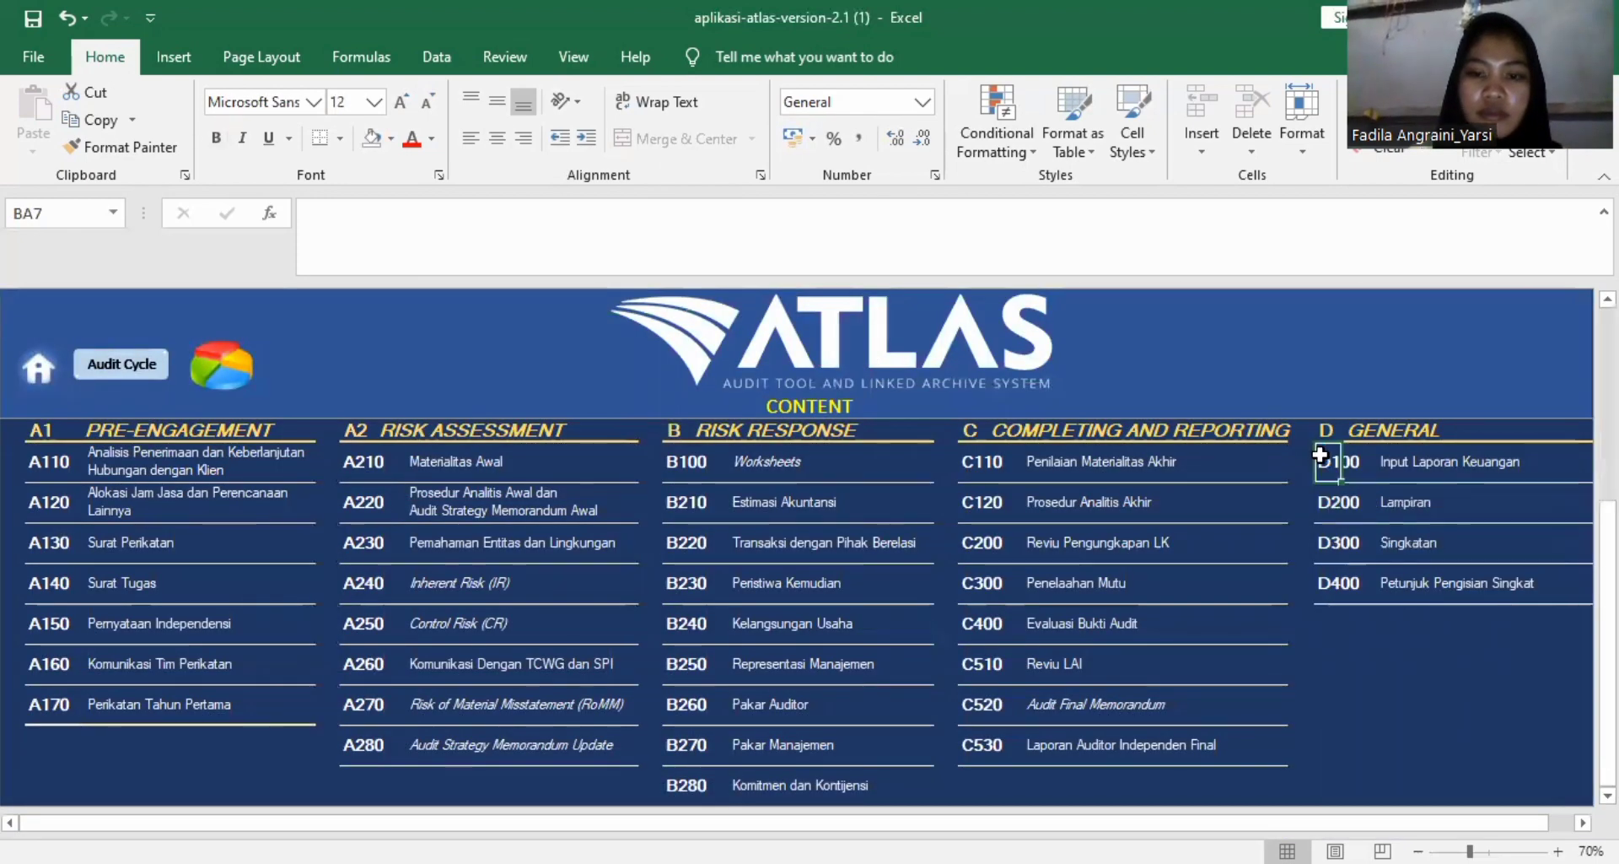
pyautogui.scroll(-5, 959, 552)
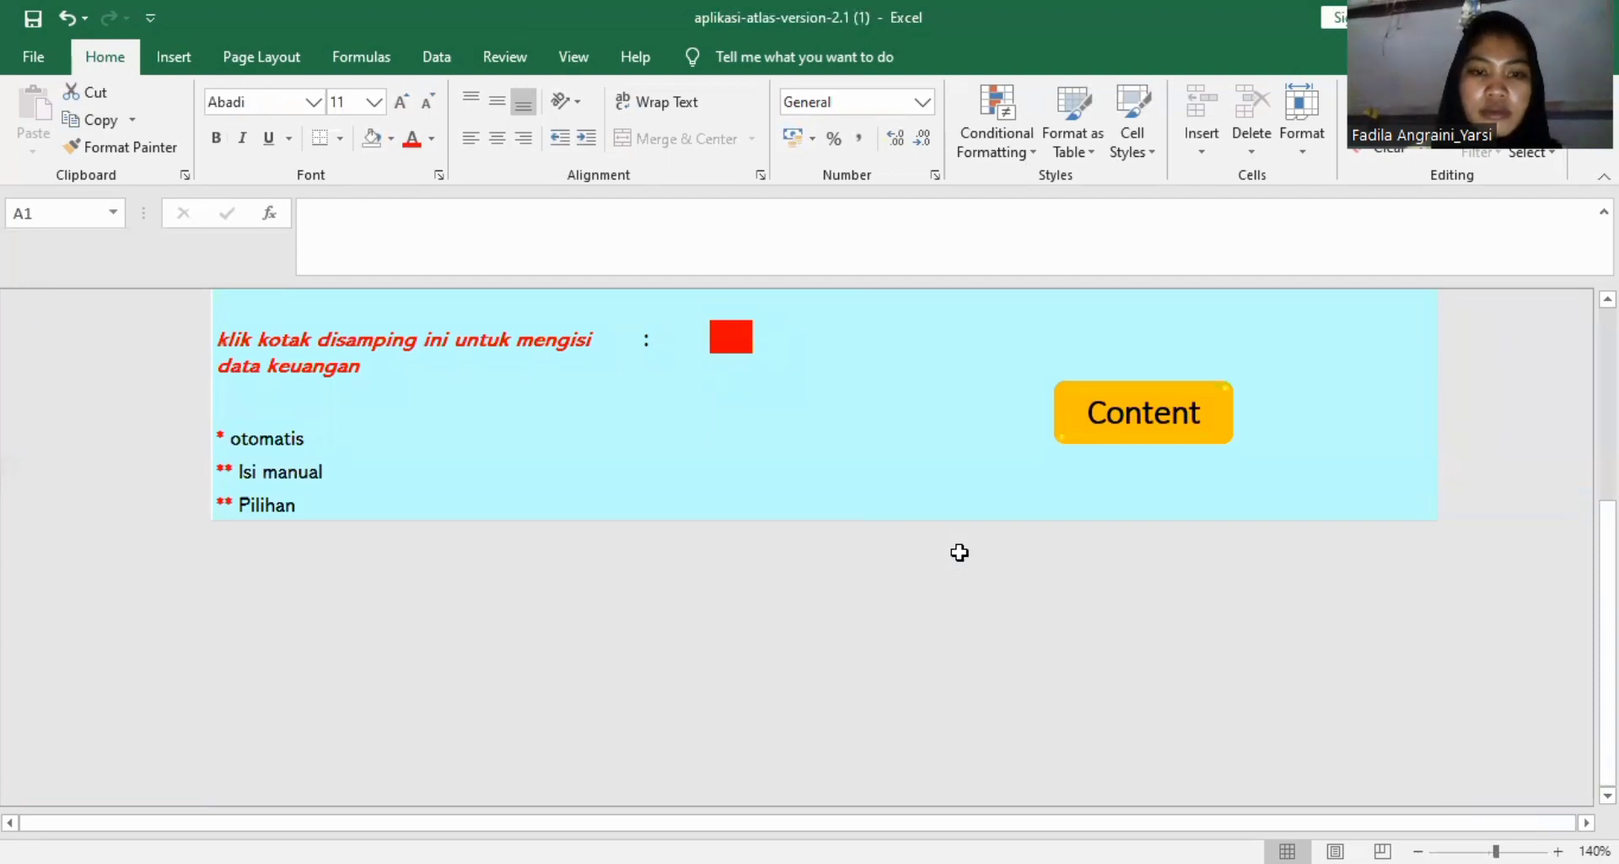
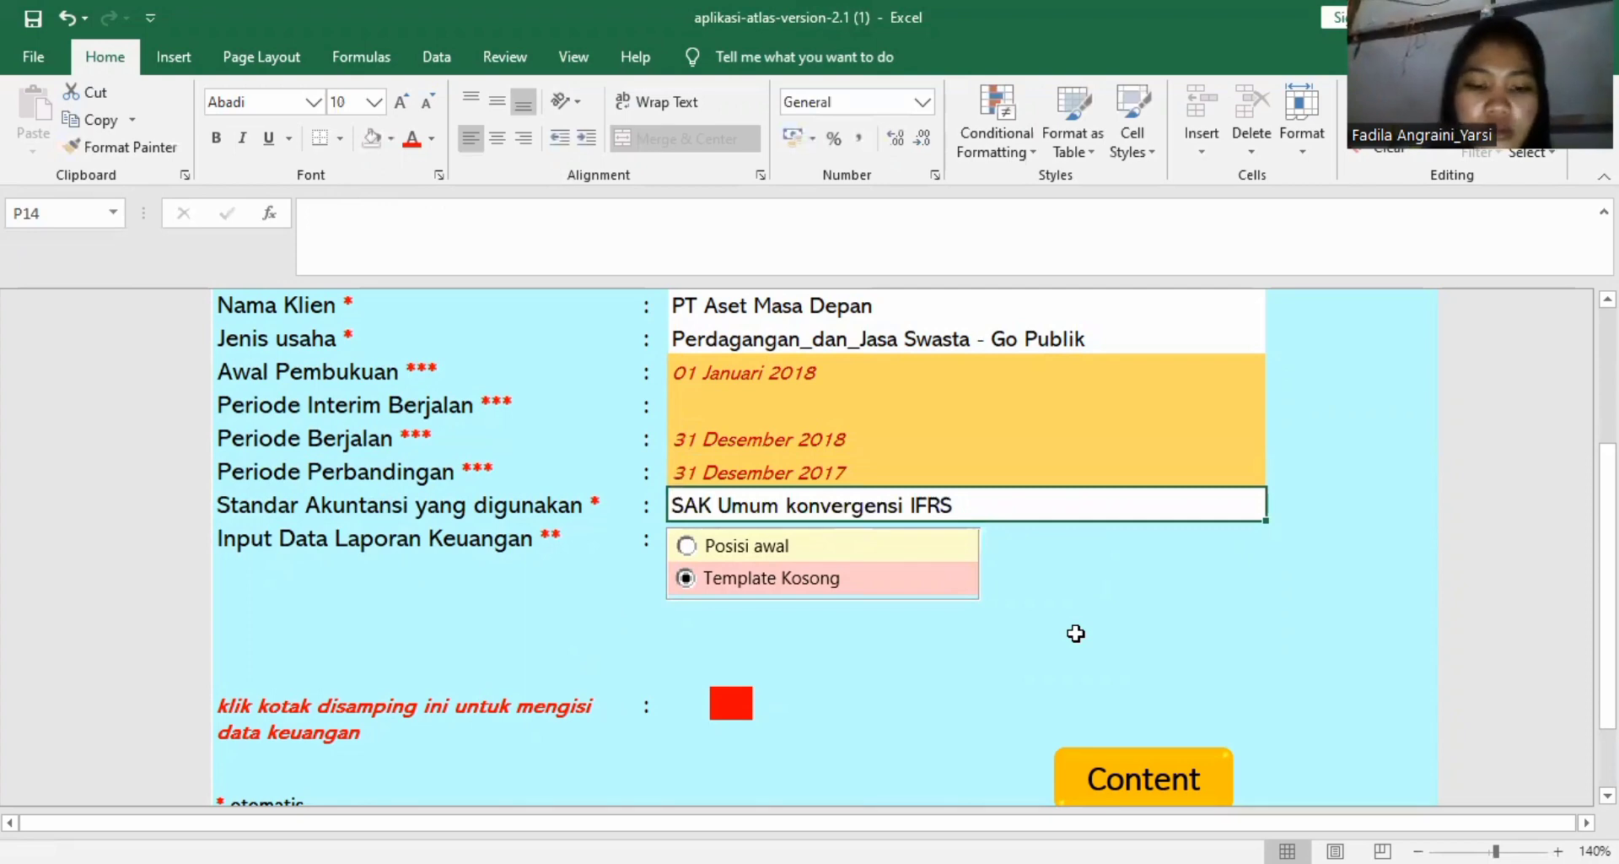
# Go to the blank-template financial data entry sheet through the data entry link on the D100 worksheet.
pyautogui.scroll(-1, 1075, 633)
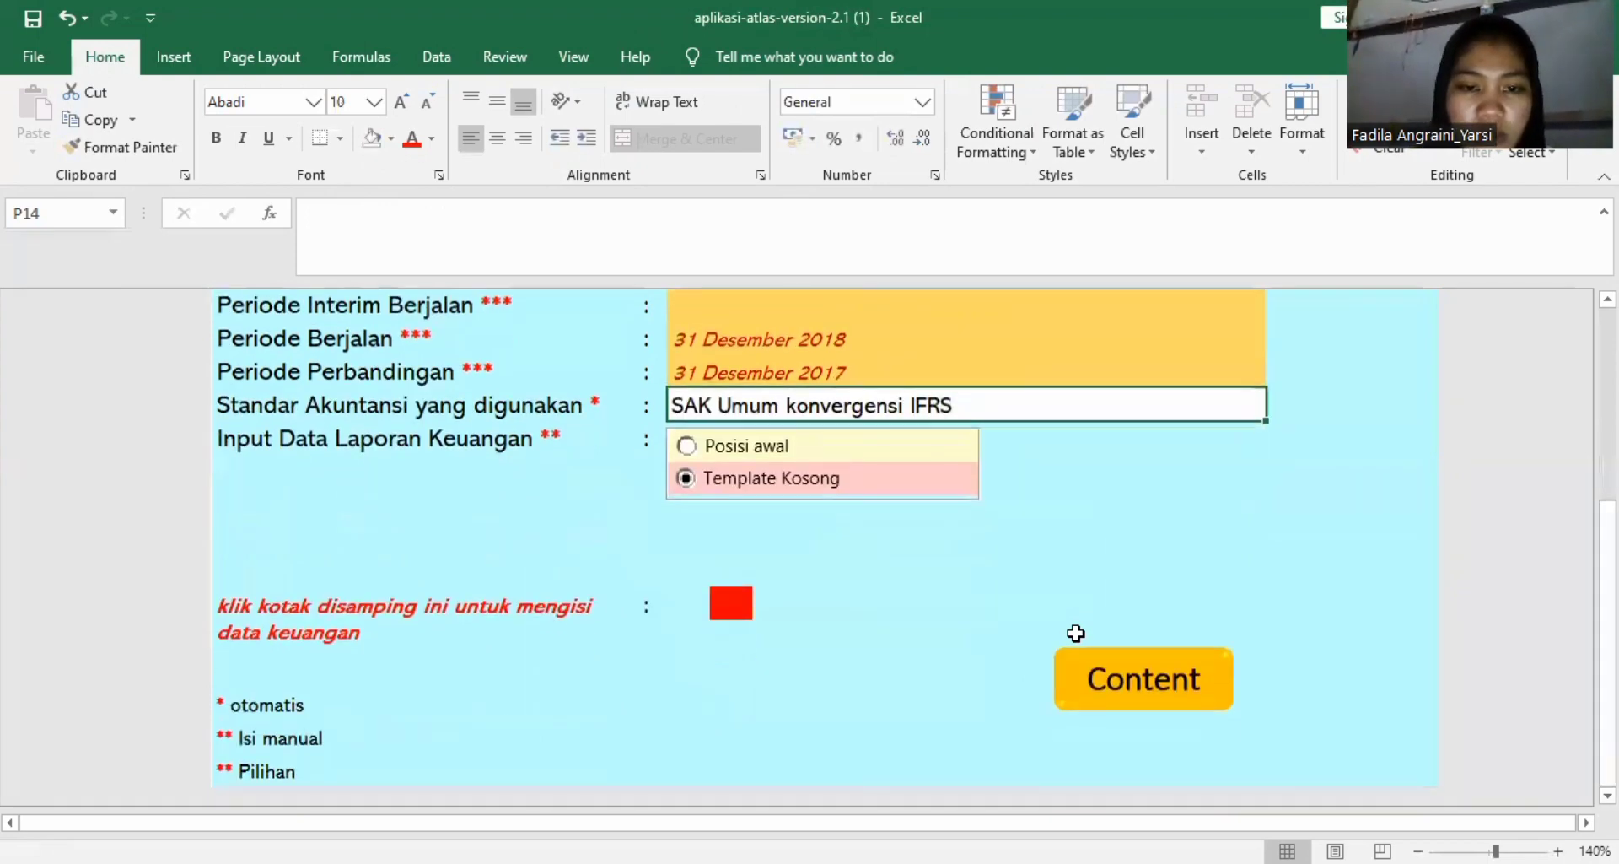
pyautogui.scroll(-1, 1076, 632)
pyautogui.scroll(-5, 1075, 633)
pyautogui.scroll(6, 1009, 564)
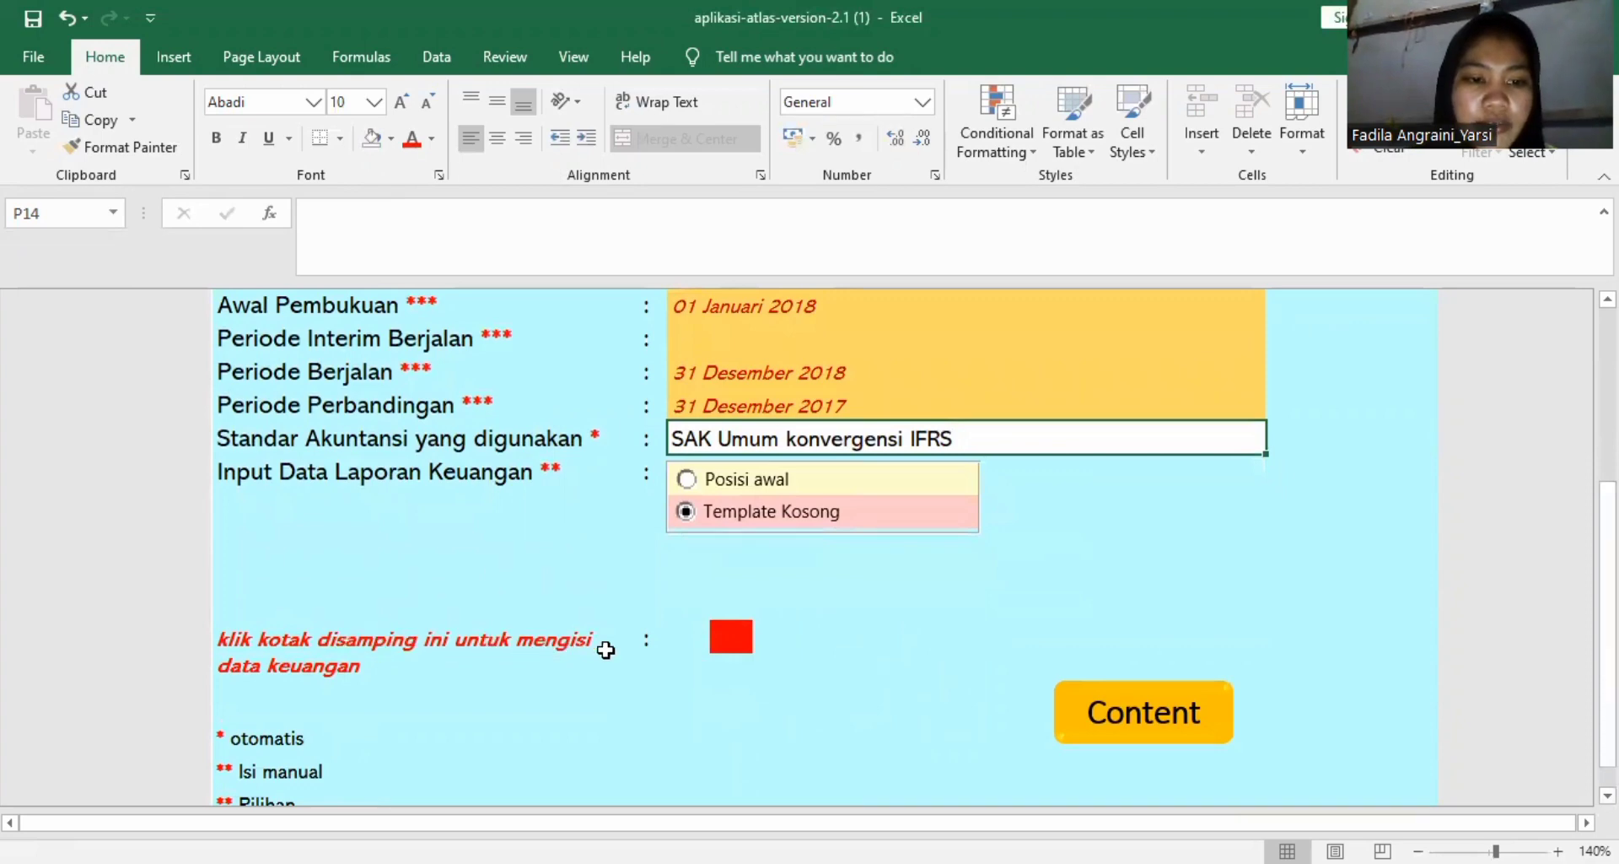
pyautogui.click(742, 647)
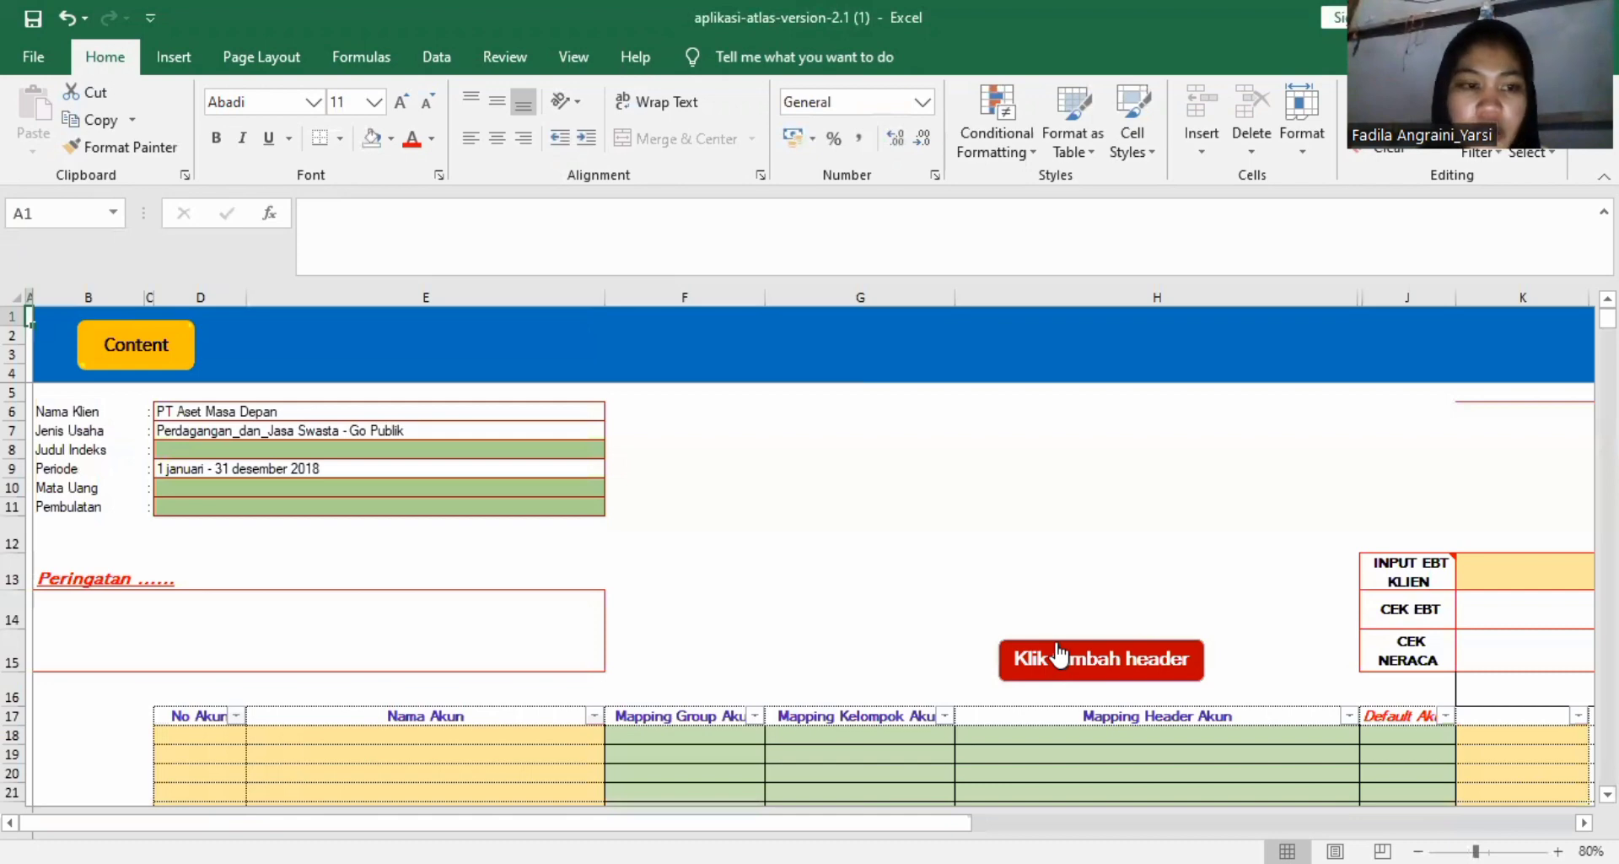
# Look over the entry sheet's client header, empty account rows, and the 31 Desember 2018 and 31 Desember 2017 amount columns.
pyautogui.scroll(-5, 584, 493)
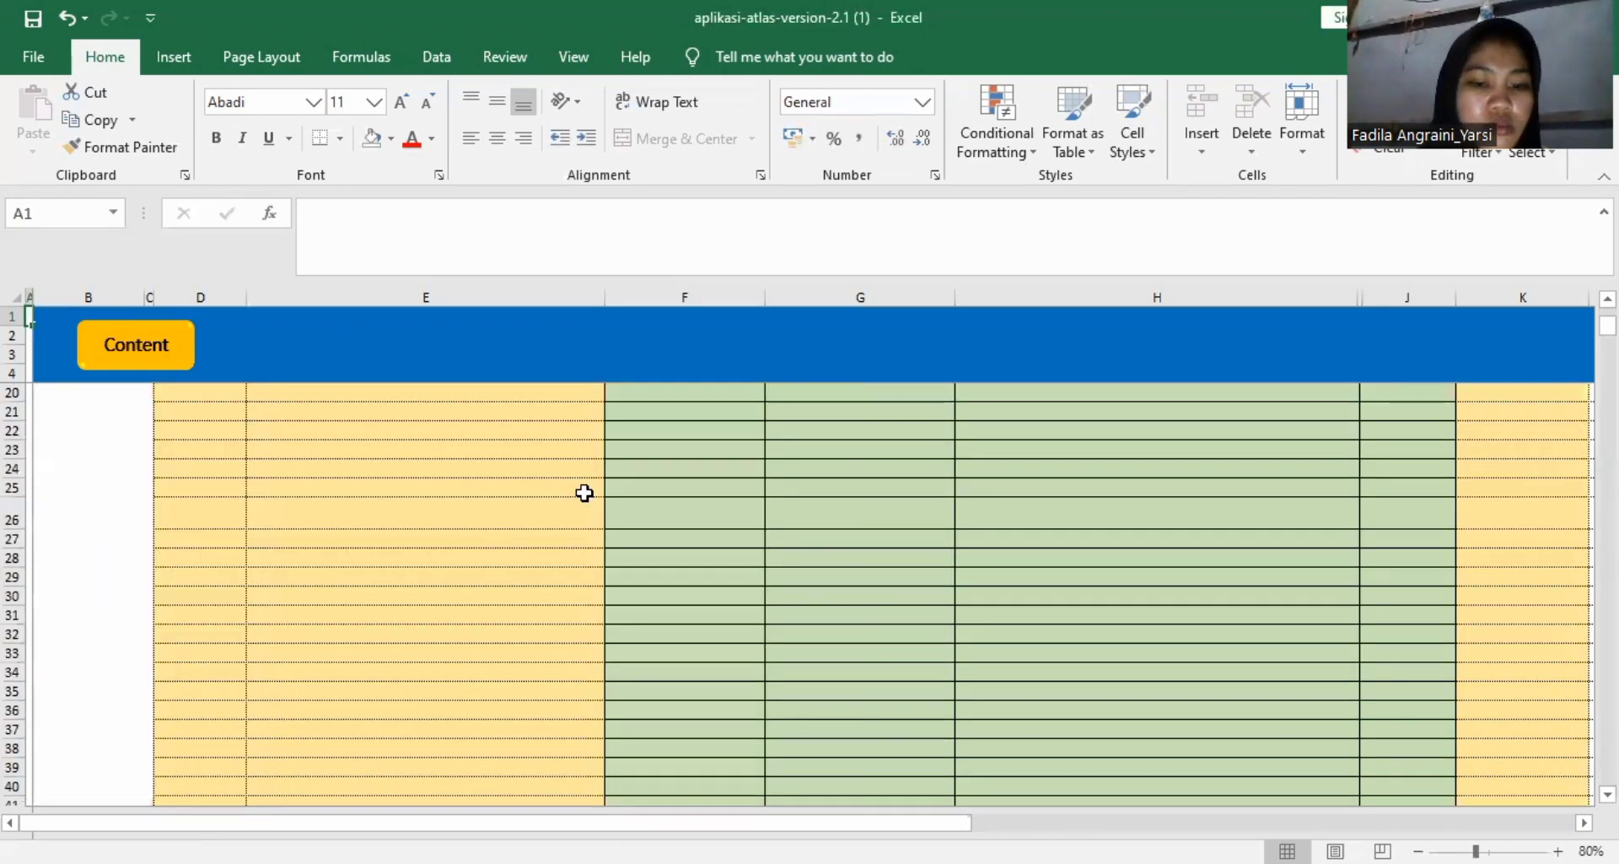
pyautogui.scroll(-7, 584, 492)
pyautogui.scroll(12, 584, 492)
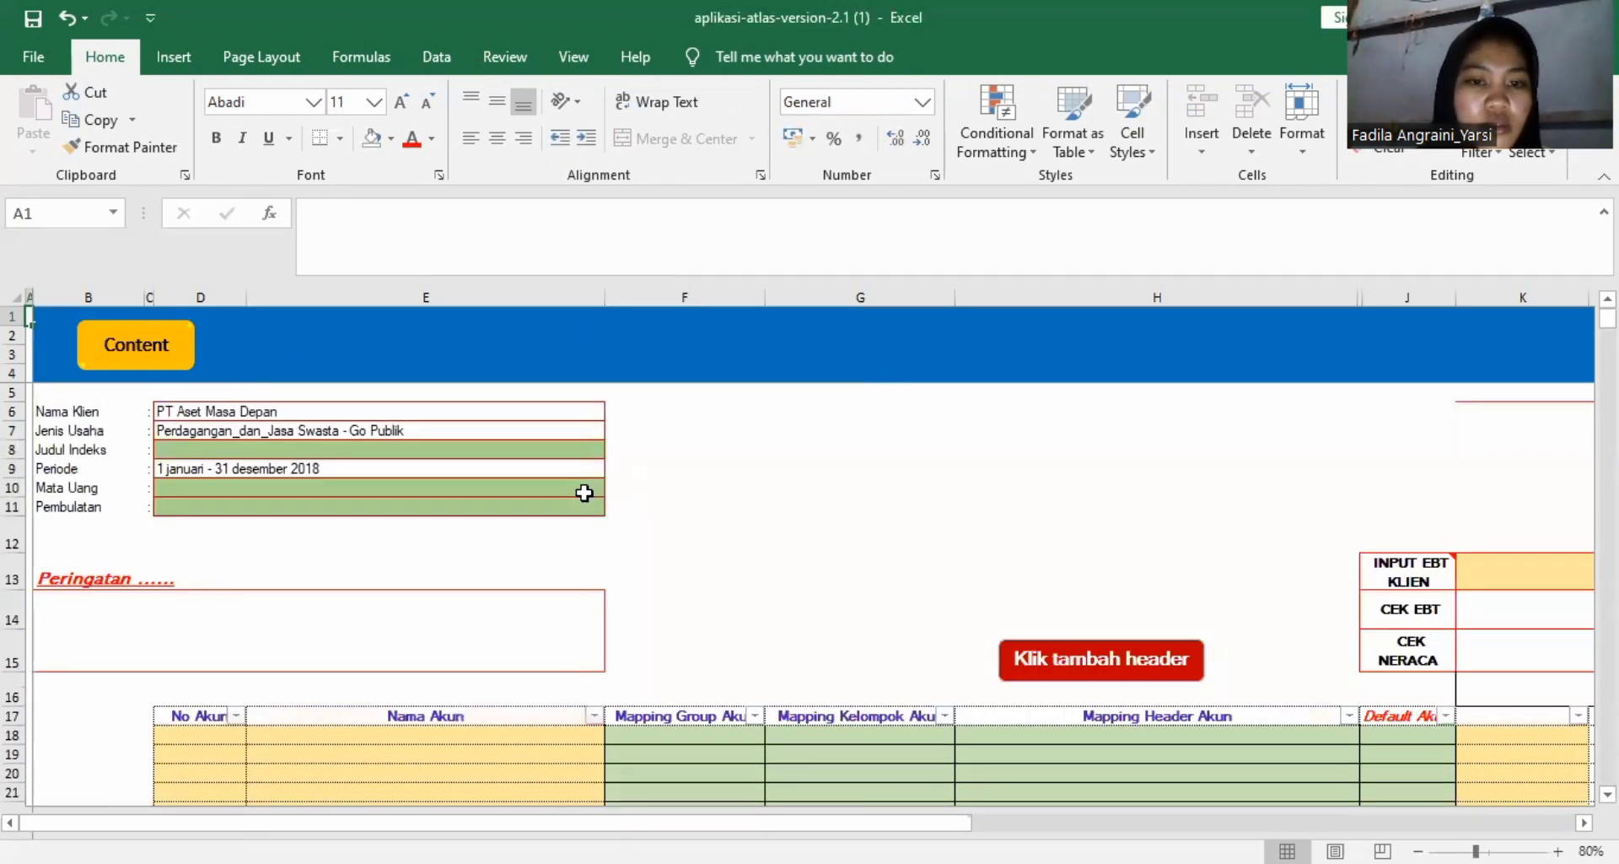
pyautogui.hscroll(6, 585, 493)
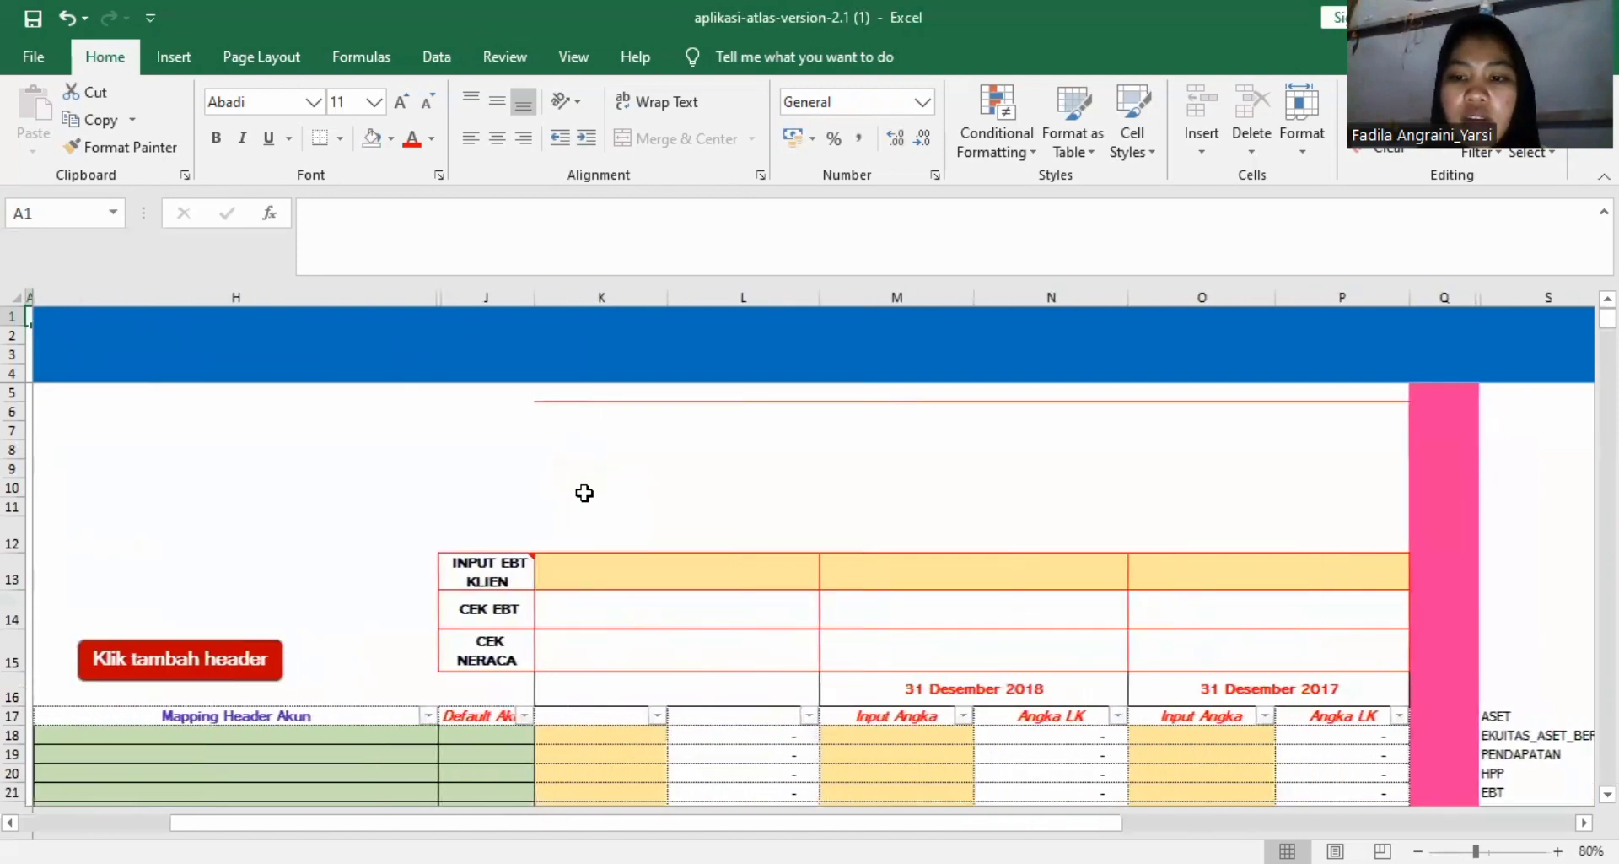
pyautogui.hscroll(1, 584, 493)
pyautogui.hscroll(-6, 585, 492)
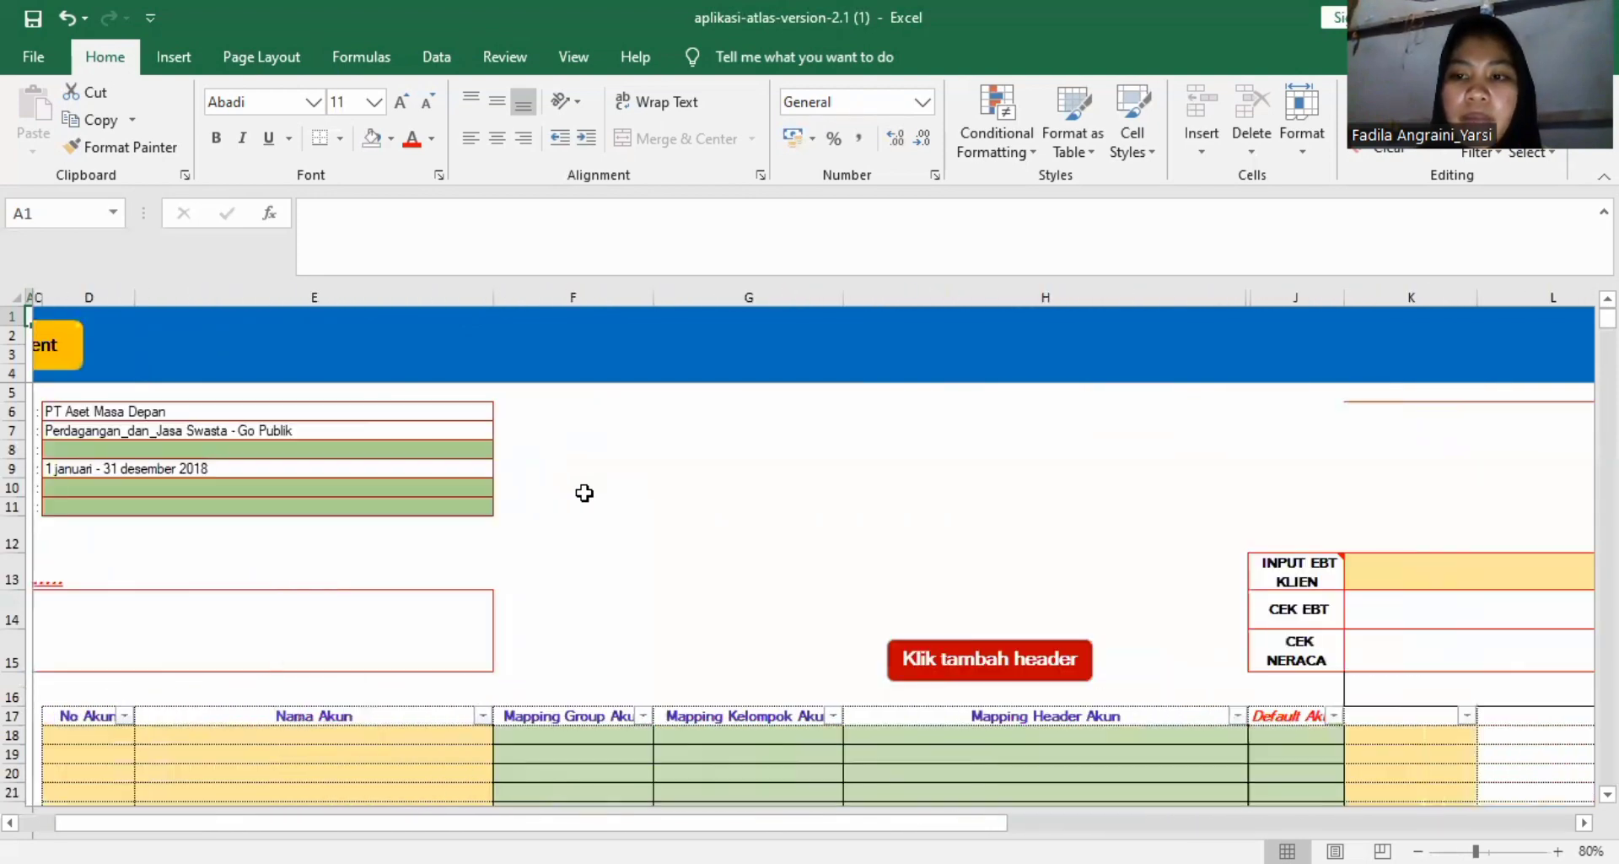
pyautogui.hscroll(-2, 585, 493)
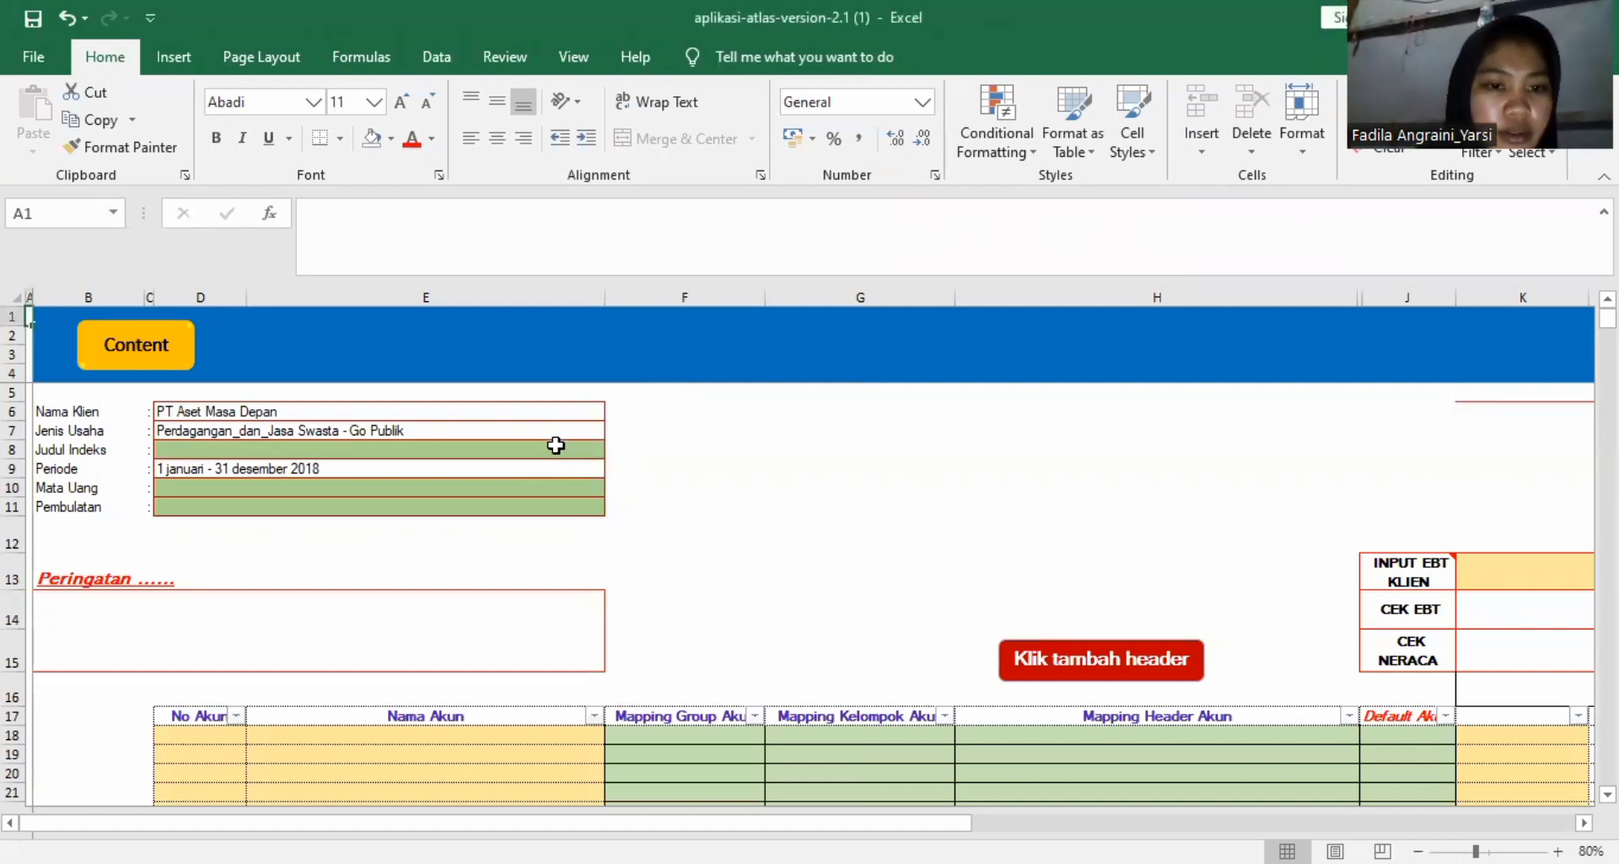
# Set the sheet's Judul Indeks to Laporan Keuangan Akhir Periode.
pyautogui.click(556, 447)
pyautogui.click(614, 449)
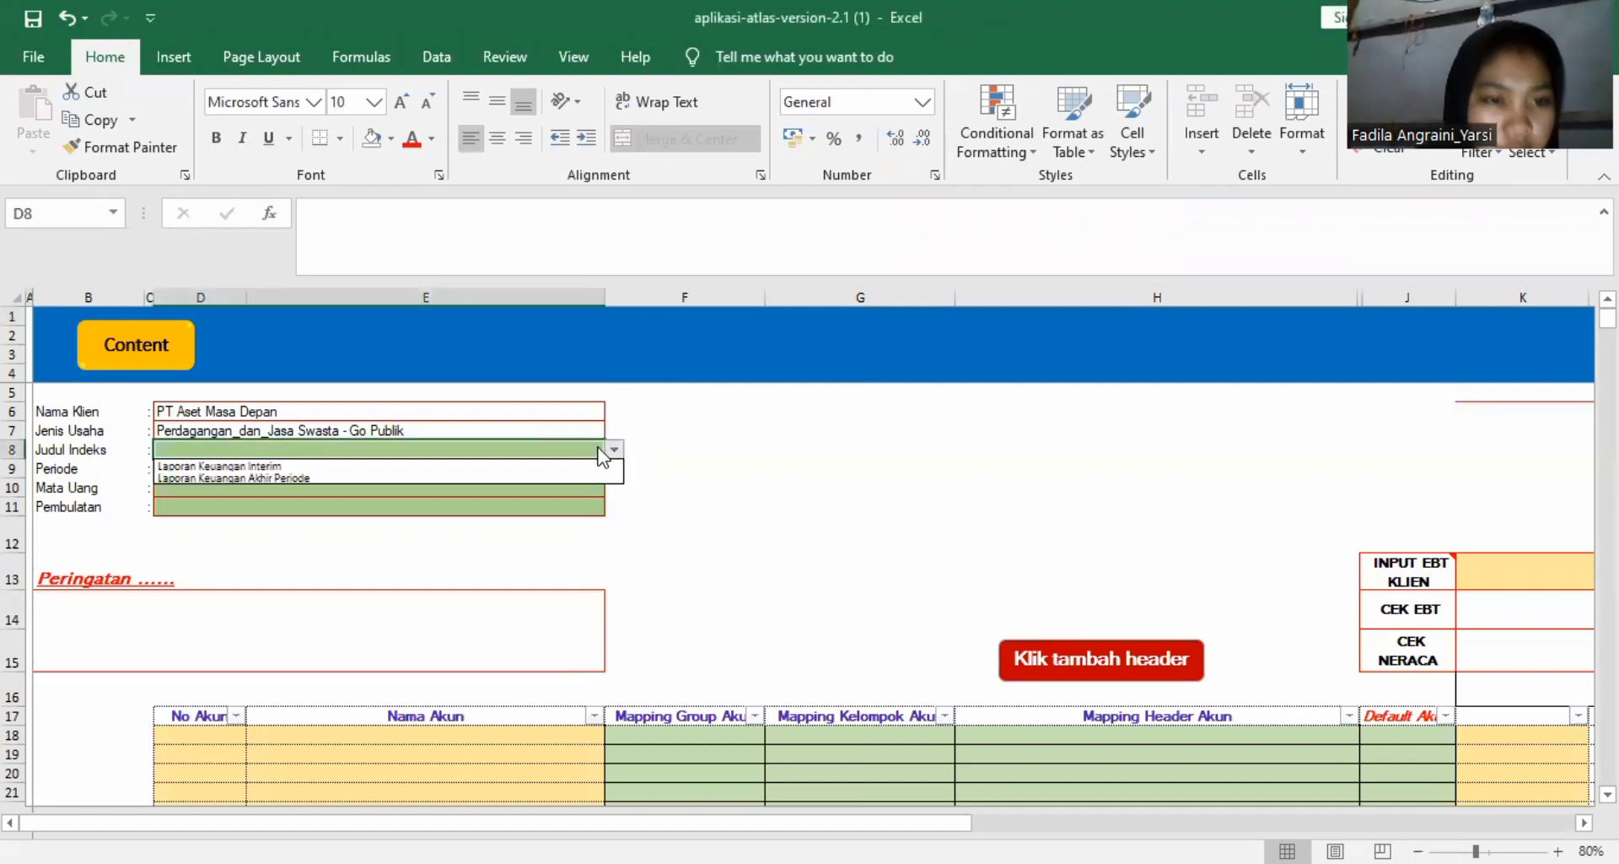
pyautogui.click(614, 449)
pyautogui.click(614, 449)
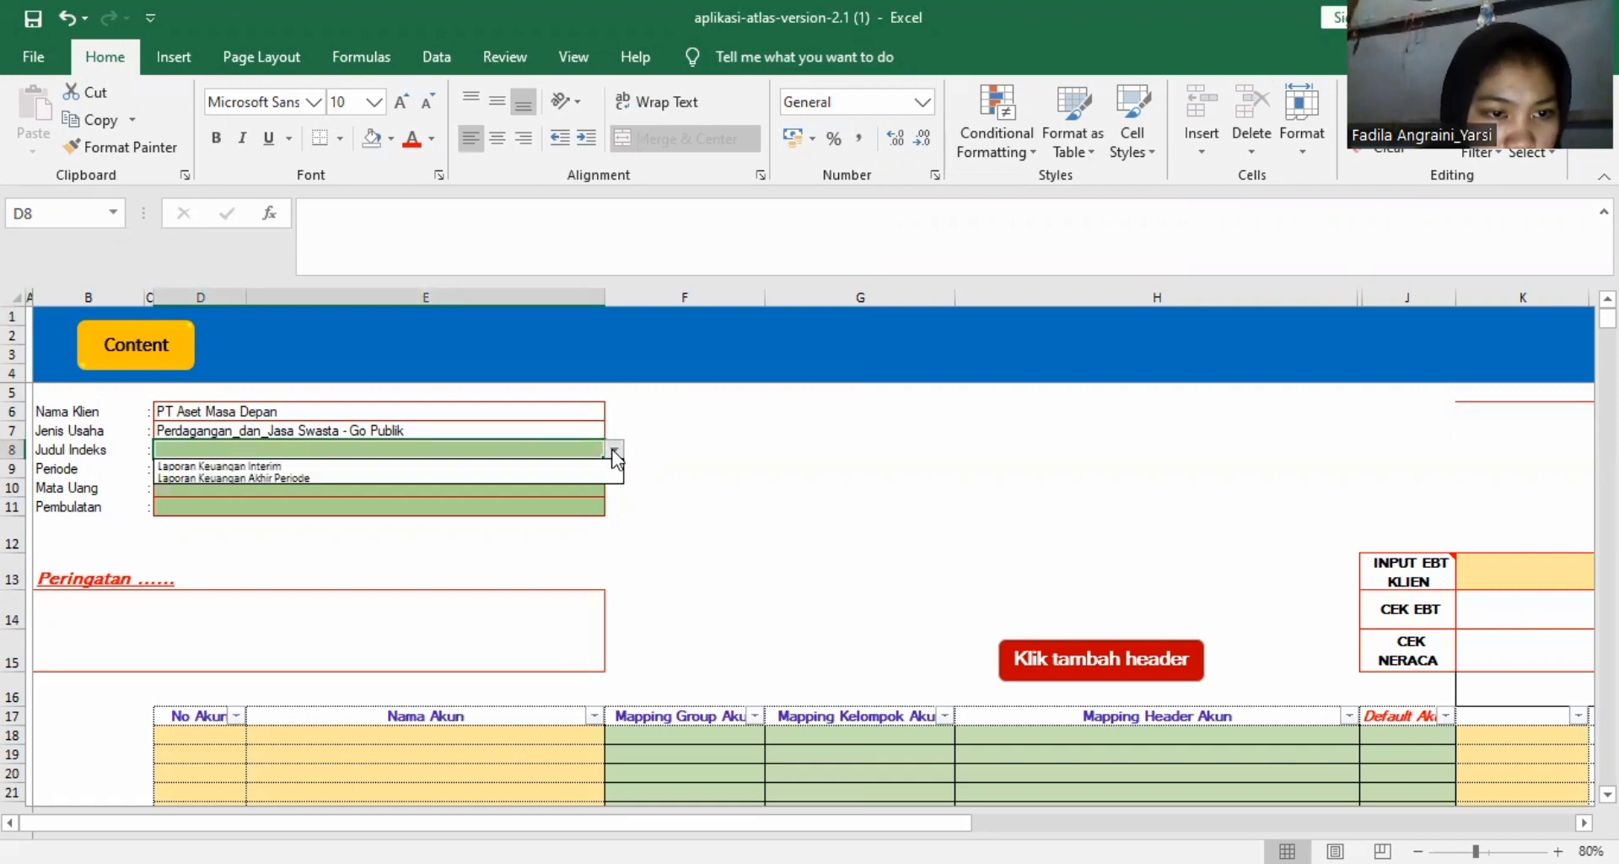
pyautogui.click(604, 478)
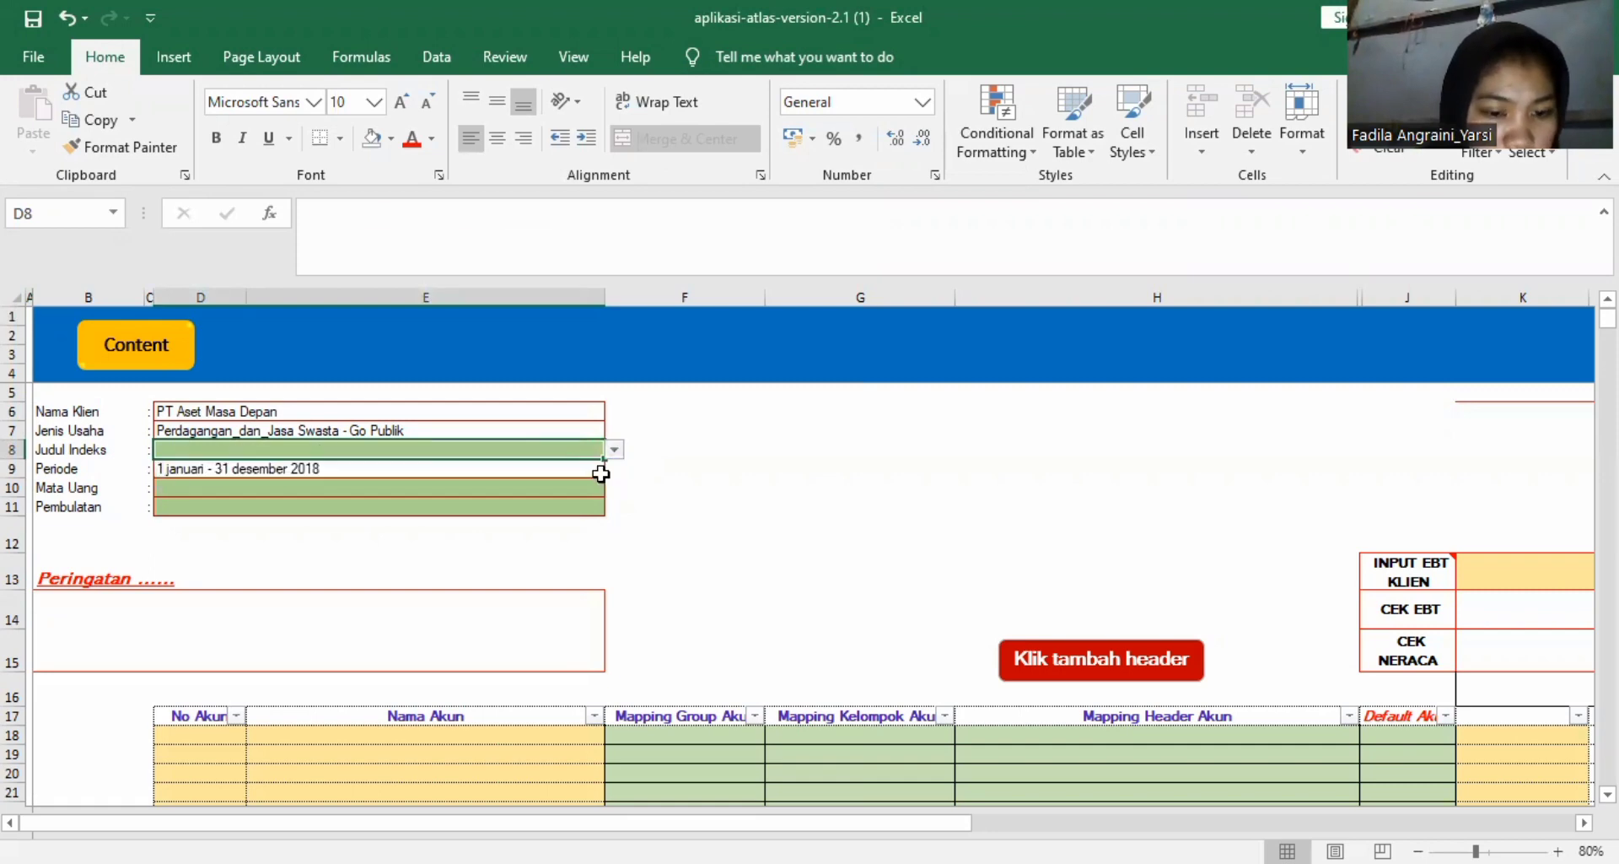
# Set Mata Uang to IDR and Pembulatan to Satuan Penuh in the sheet header.
pyautogui.click(559, 486)
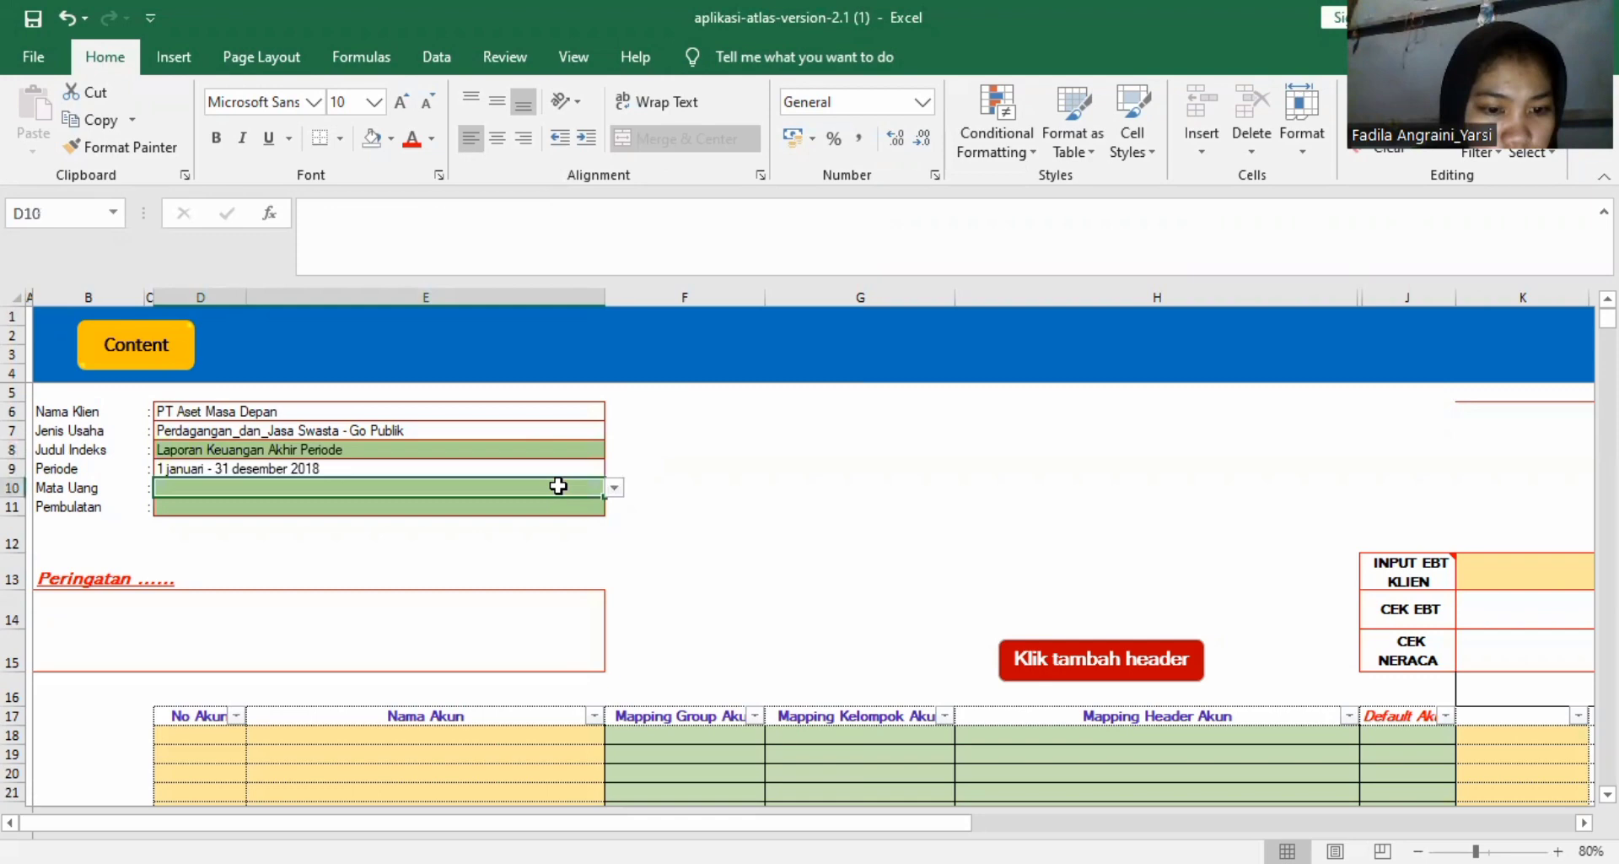
pyautogui.click(614, 487)
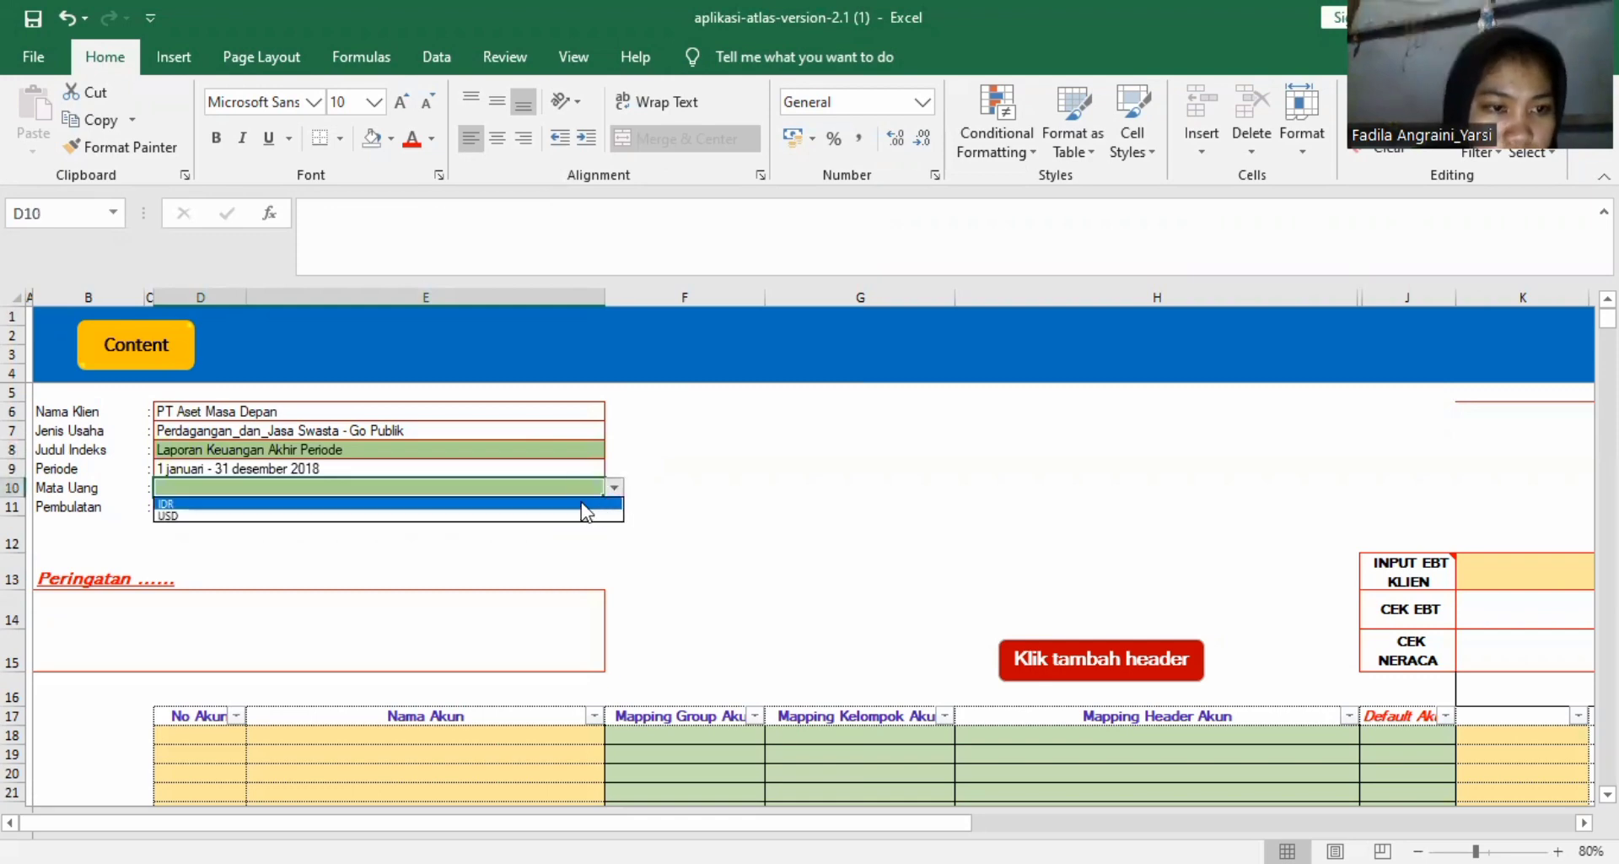
pyautogui.click(582, 505)
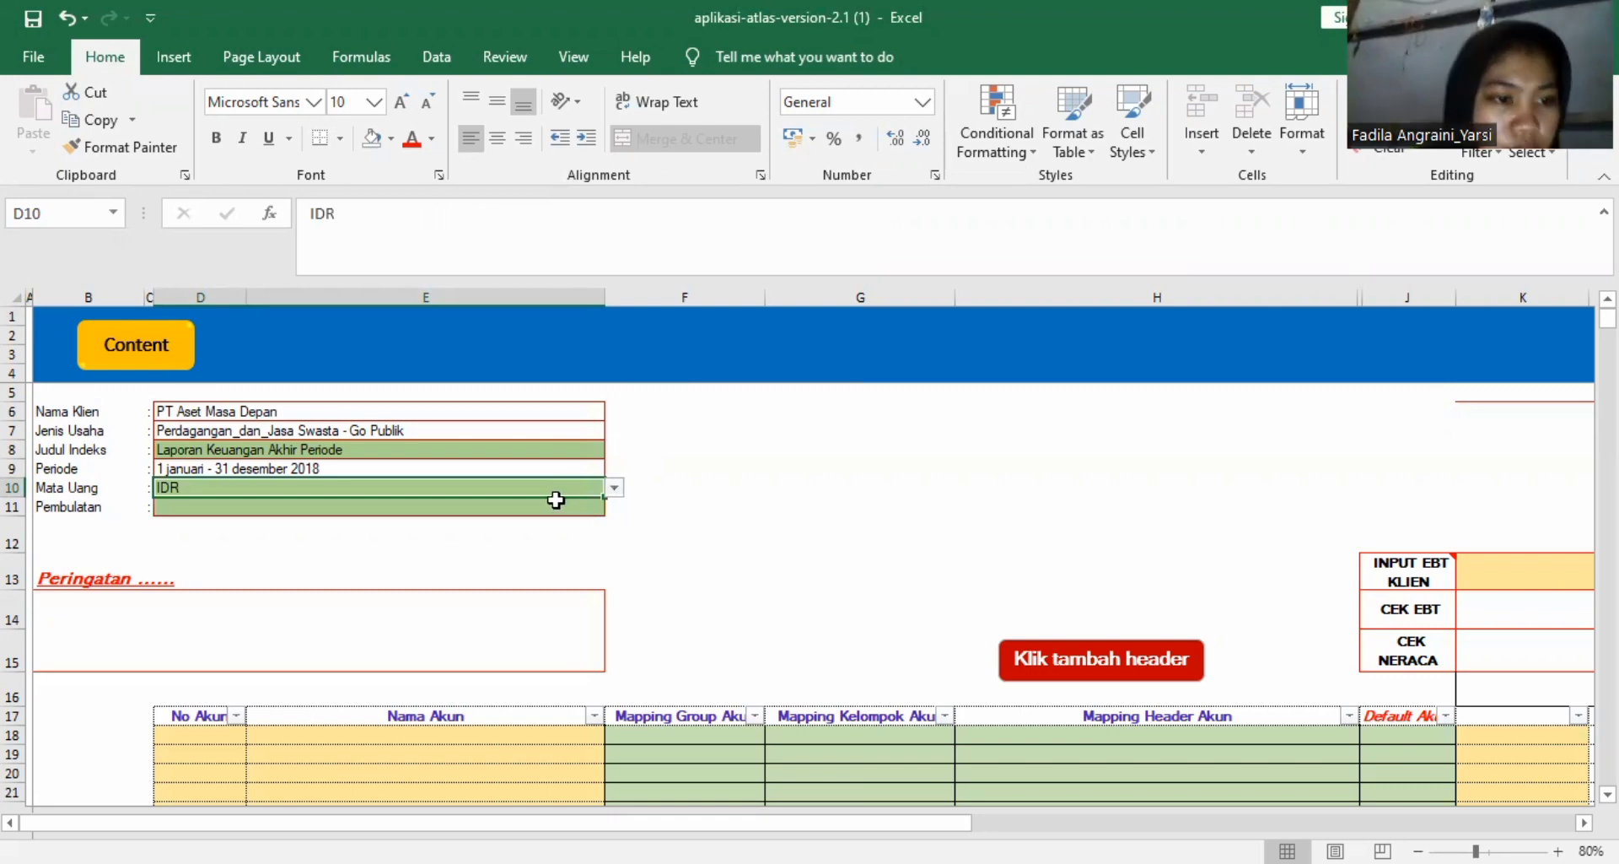
pyautogui.click(518, 509)
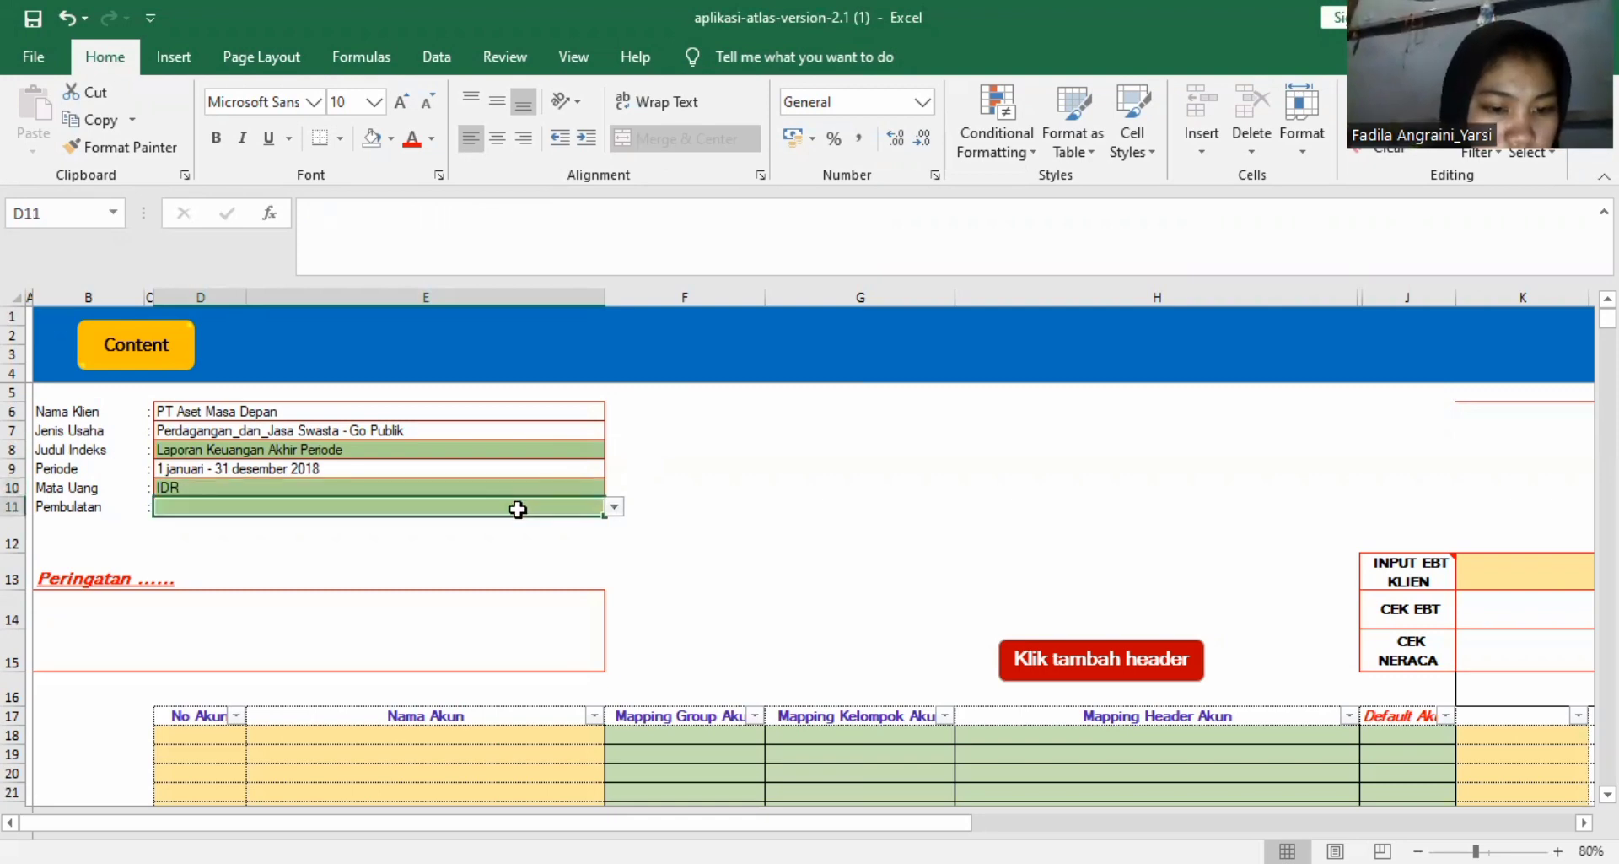
pyautogui.click(615, 507)
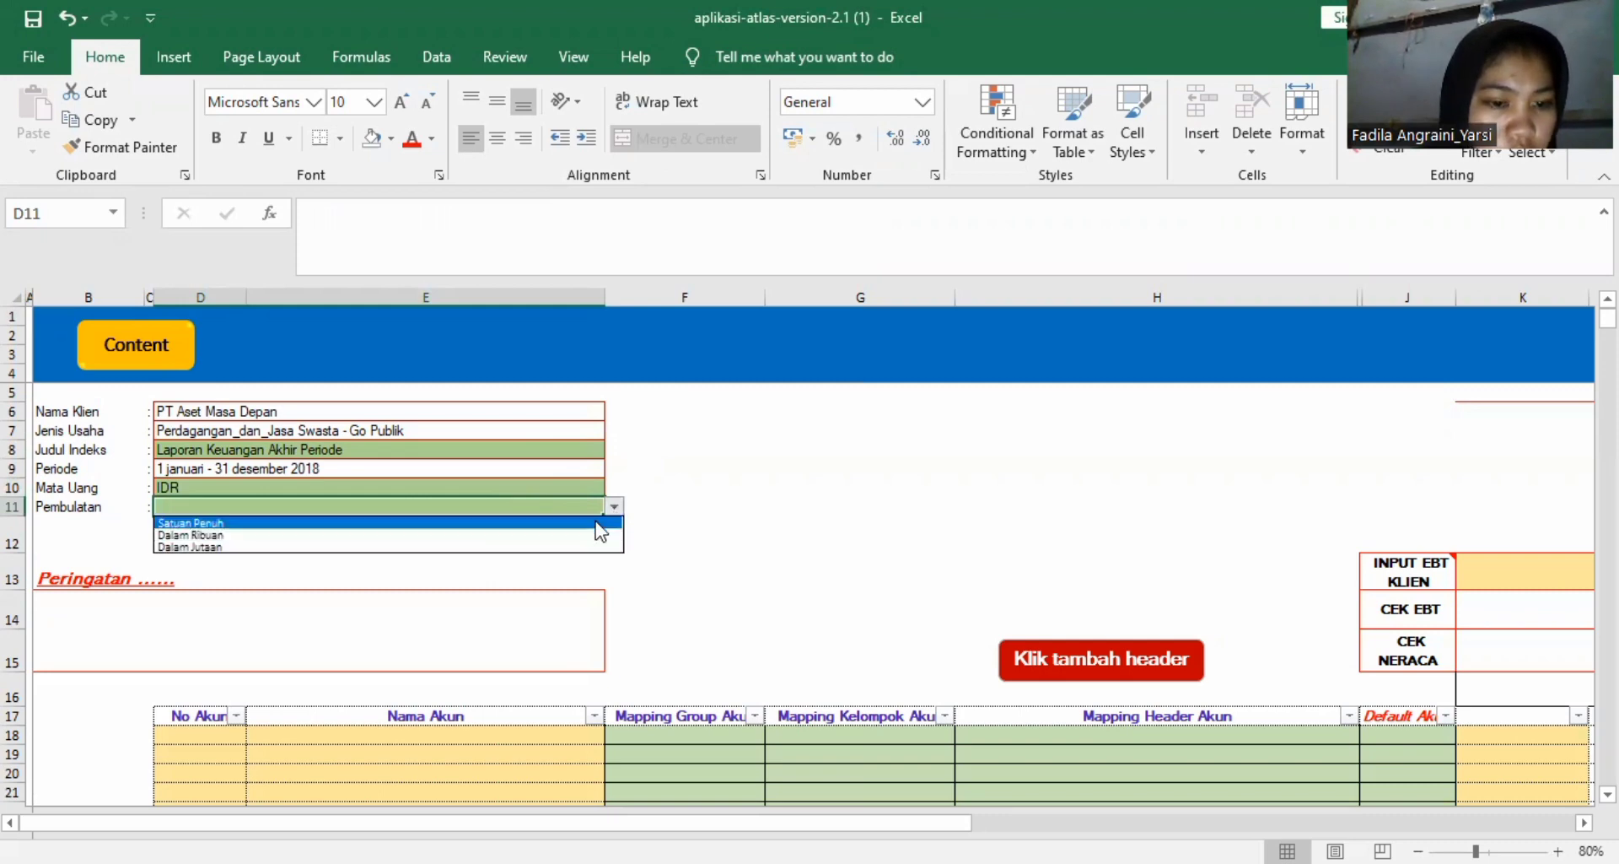
pyautogui.click(597, 522)
# Examine the account table's No Akun, Mapping Group Akun and Input Angka columns to see what each row requires.
pyautogui.scroll(-4, 551, 545)
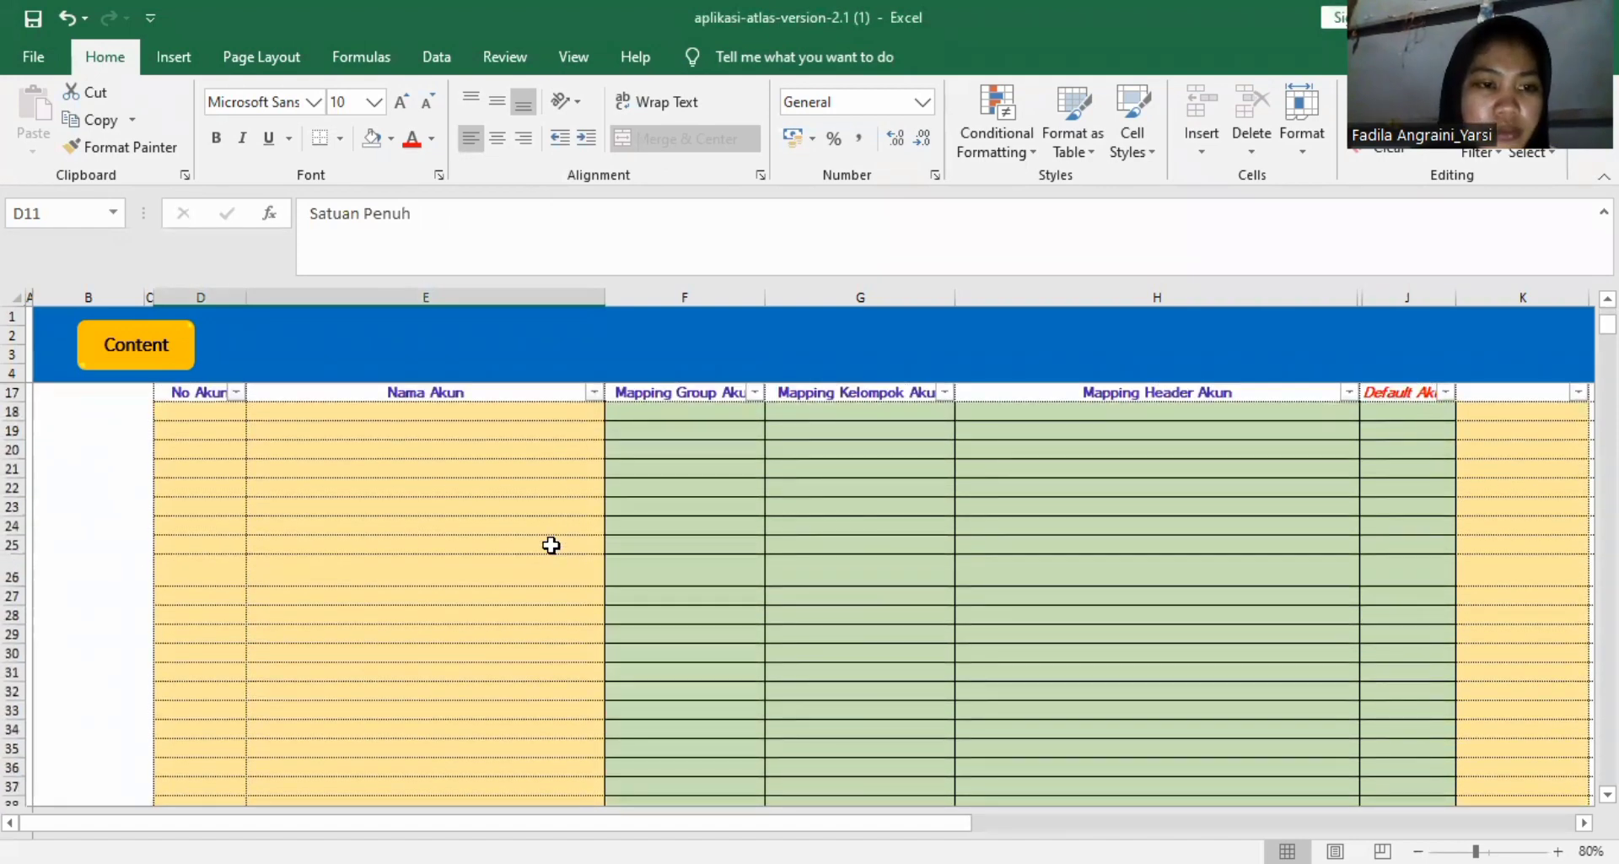
pyautogui.scroll(4, 550, 544)
pyautogui.scroll(-4, 323, 661)
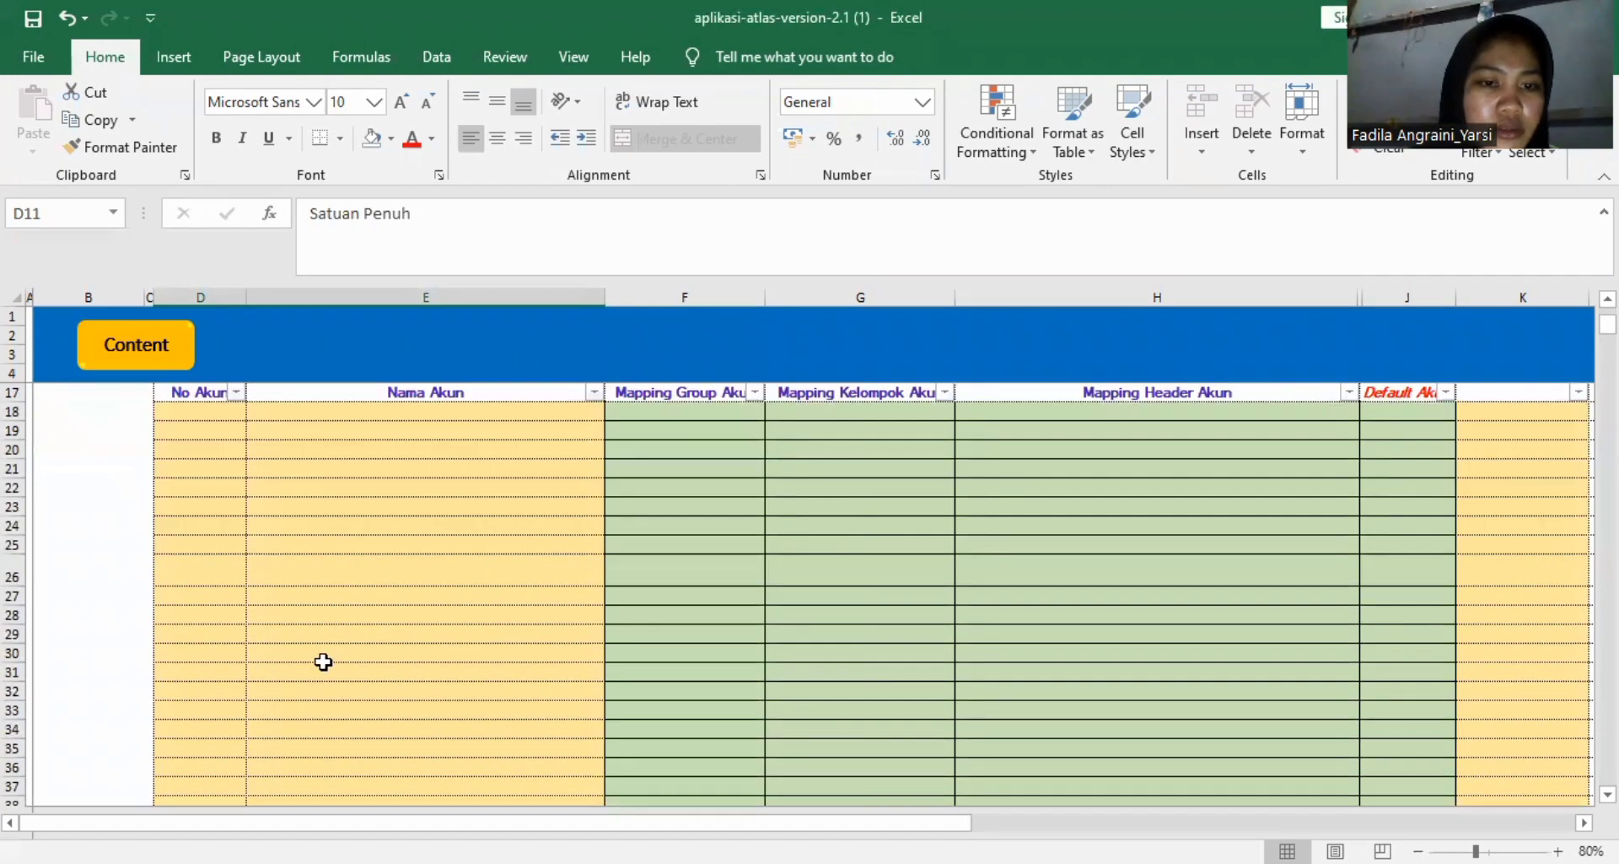
pyautogui.click(213, 395)
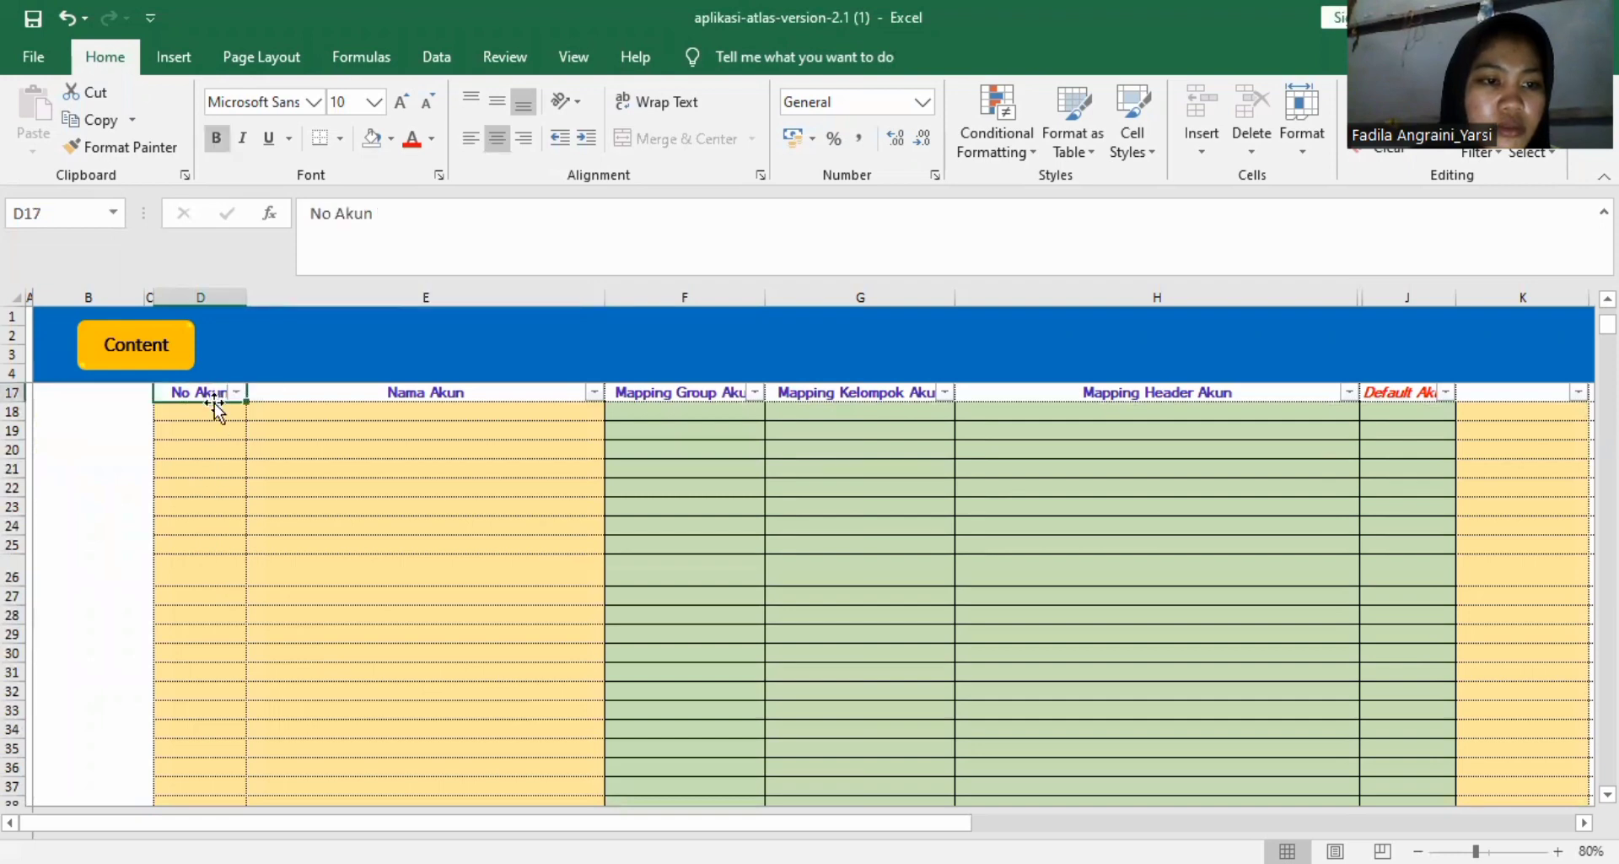
pyautogui.click(213, 410)
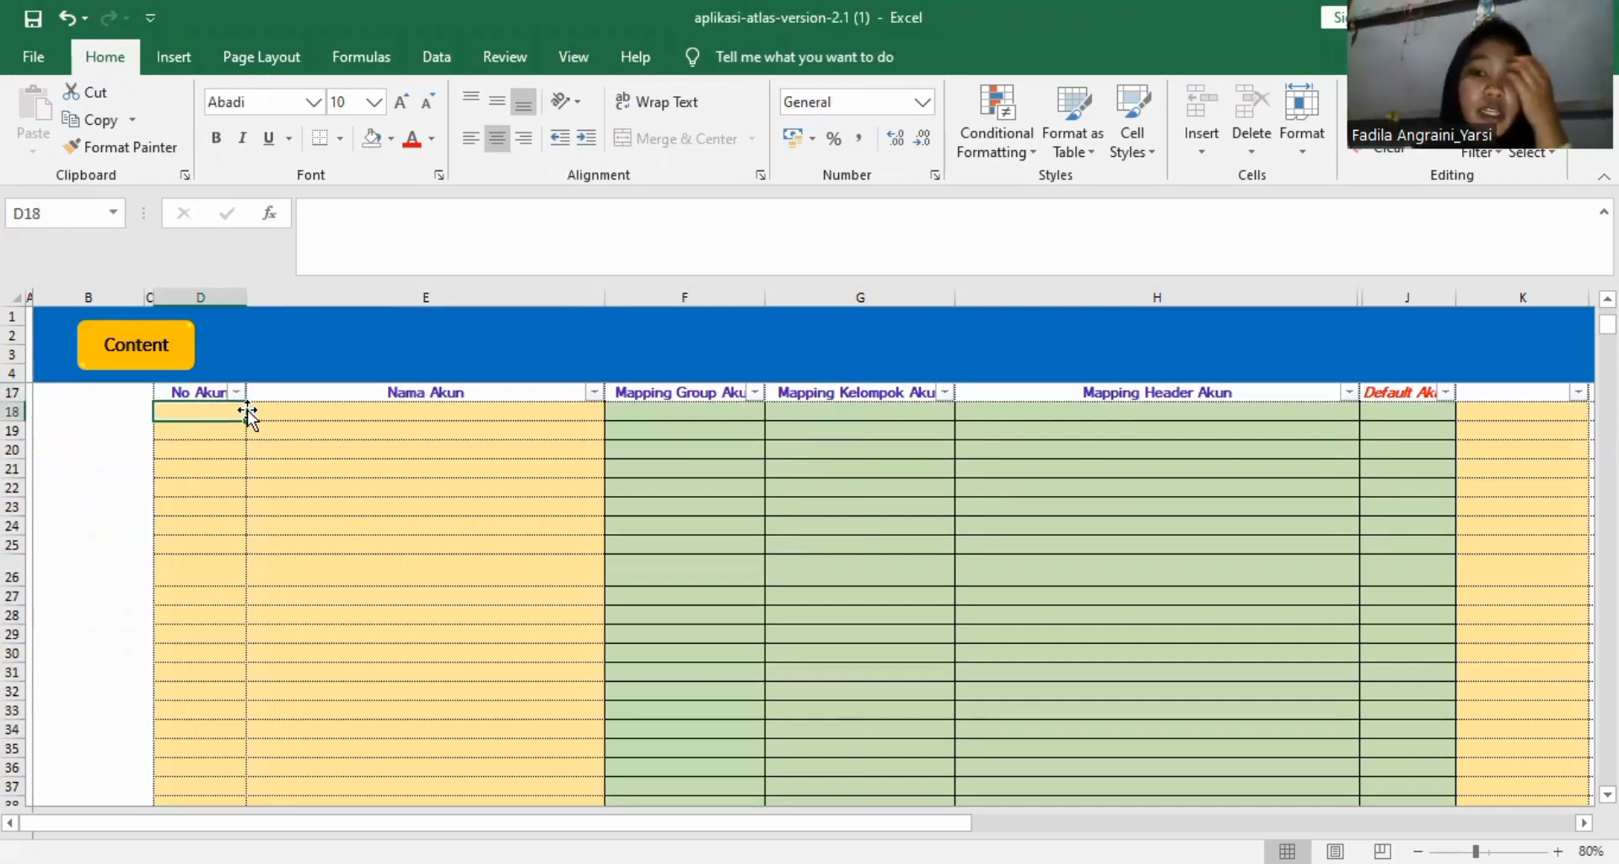
pyautogui.click(680, 411)
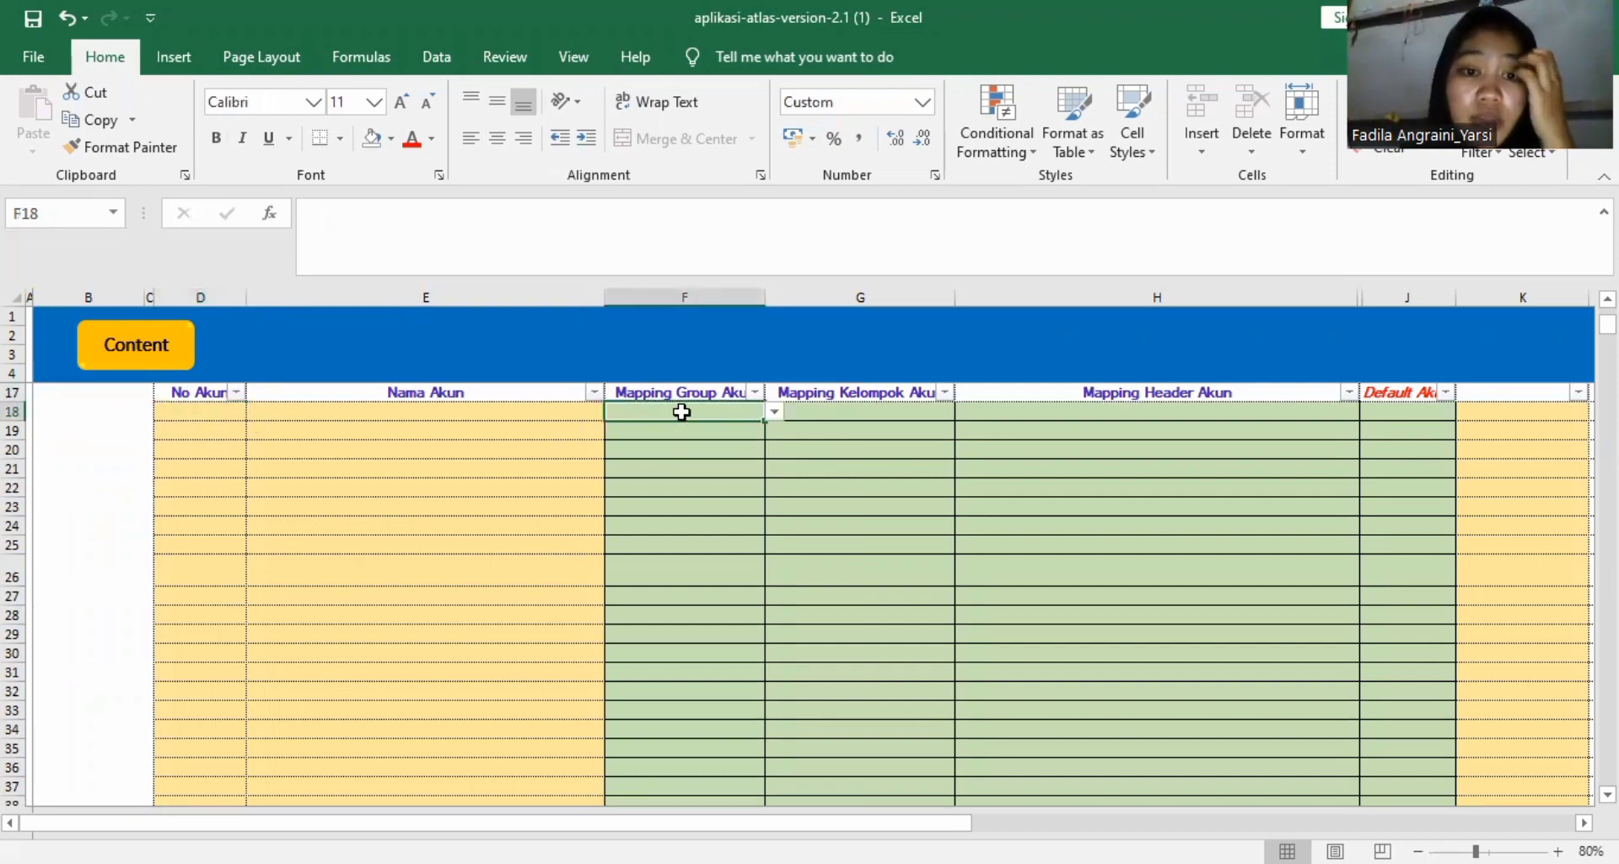
pyautogui.click(774, 413)
pyautogui.click(1035, 477)
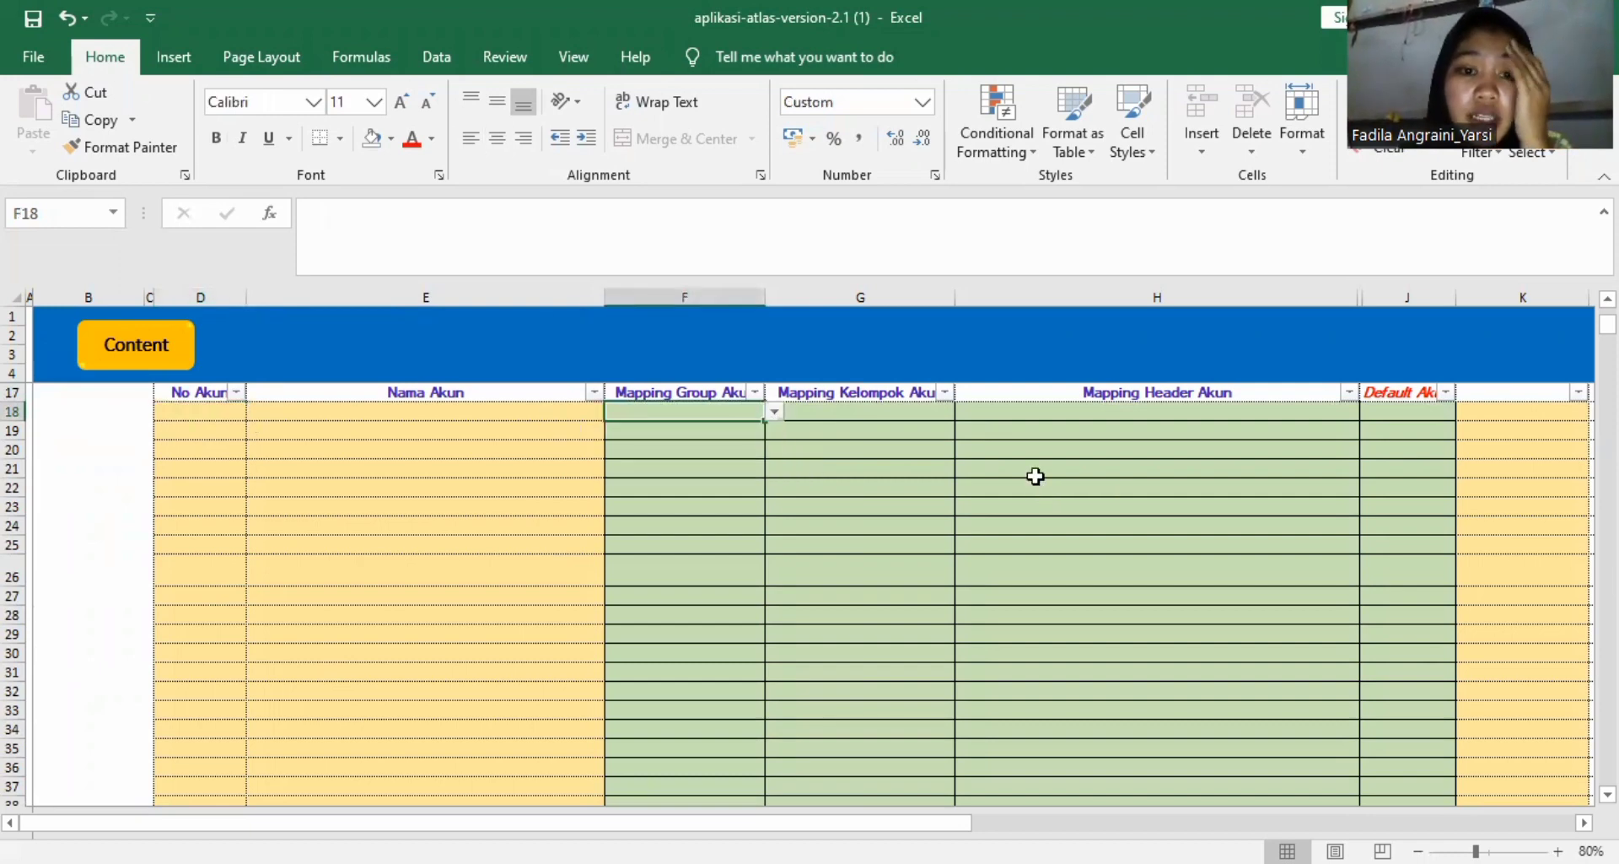
pyautogui.hscroll(5, 1308, 498)
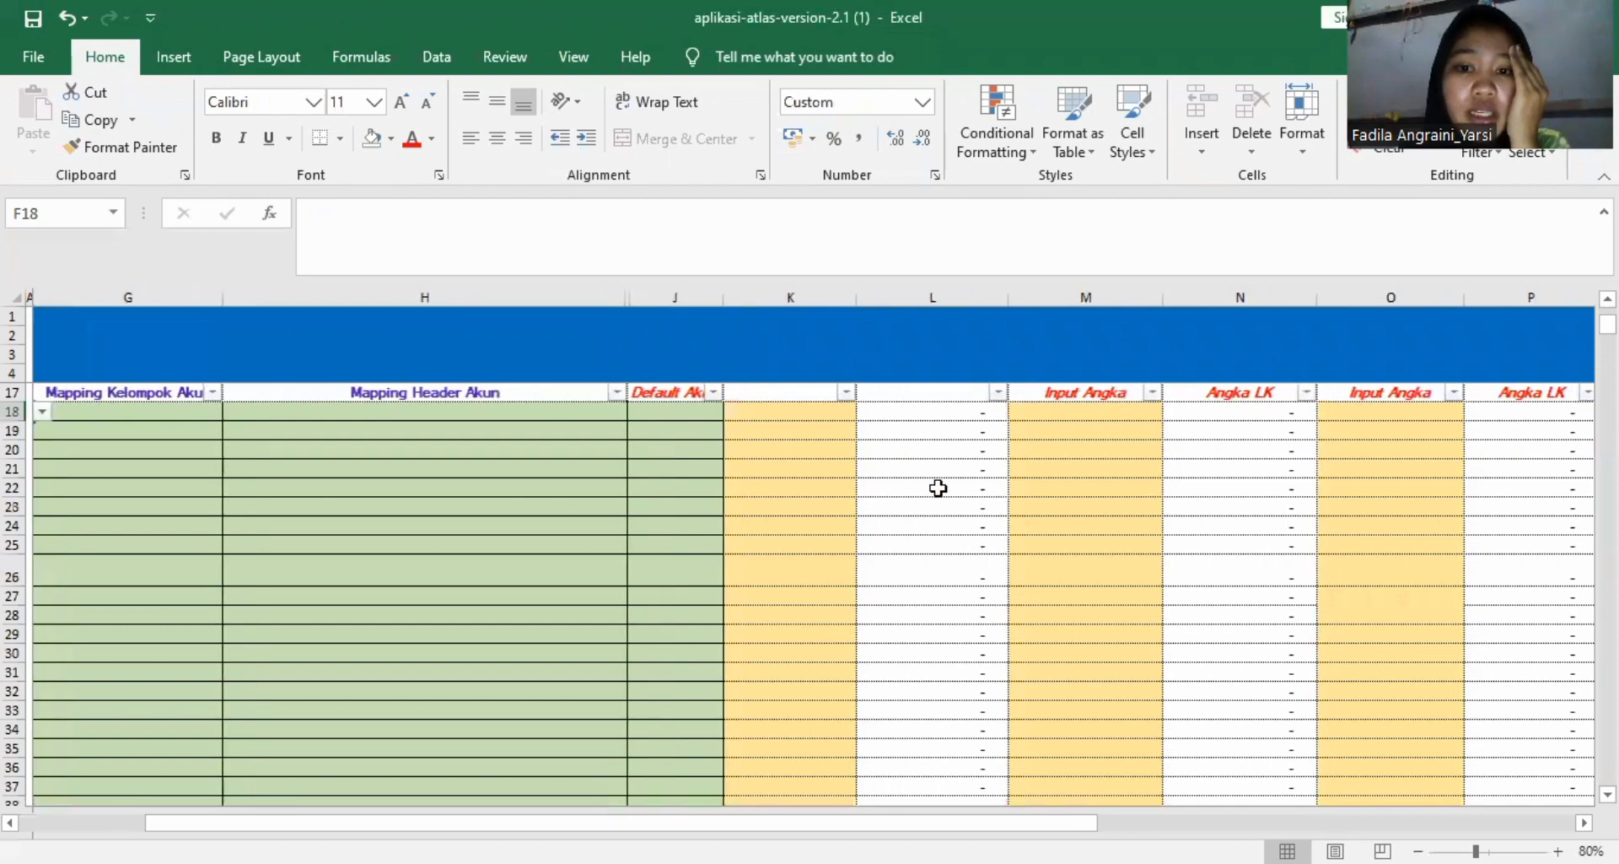
pyautogui.hscroll(-5, 985, 643)
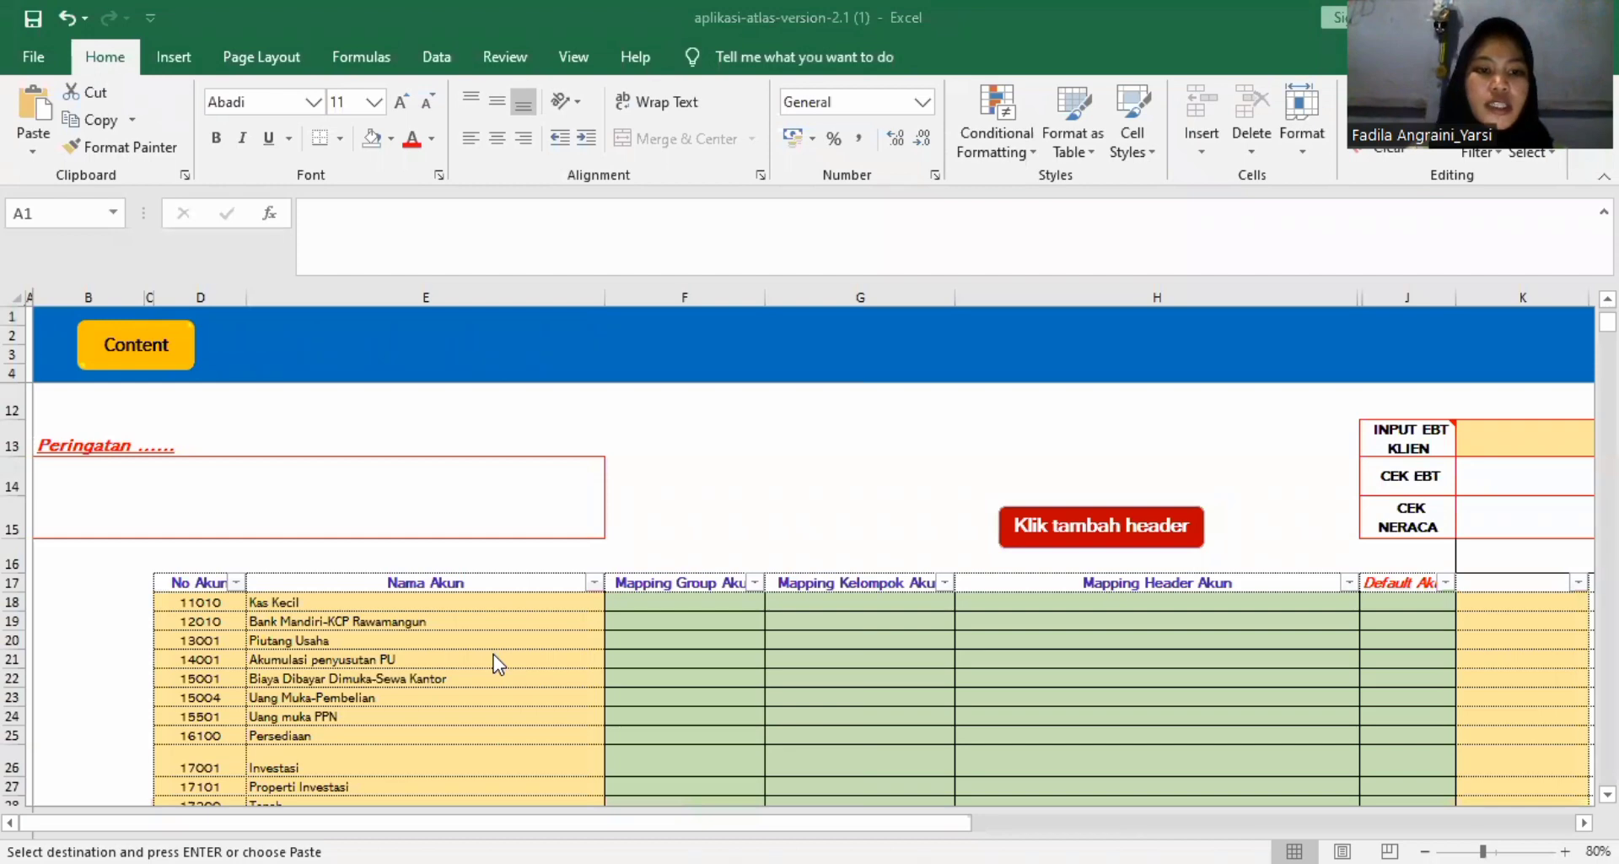
# Review the account numbers and names filled in from Kas Kecil down to the expense accounts.
pyautogui.click(345, 675)
pyautogui.scroll(-10, 283, 679)
pyautogui.scroll(4, 283, 680)
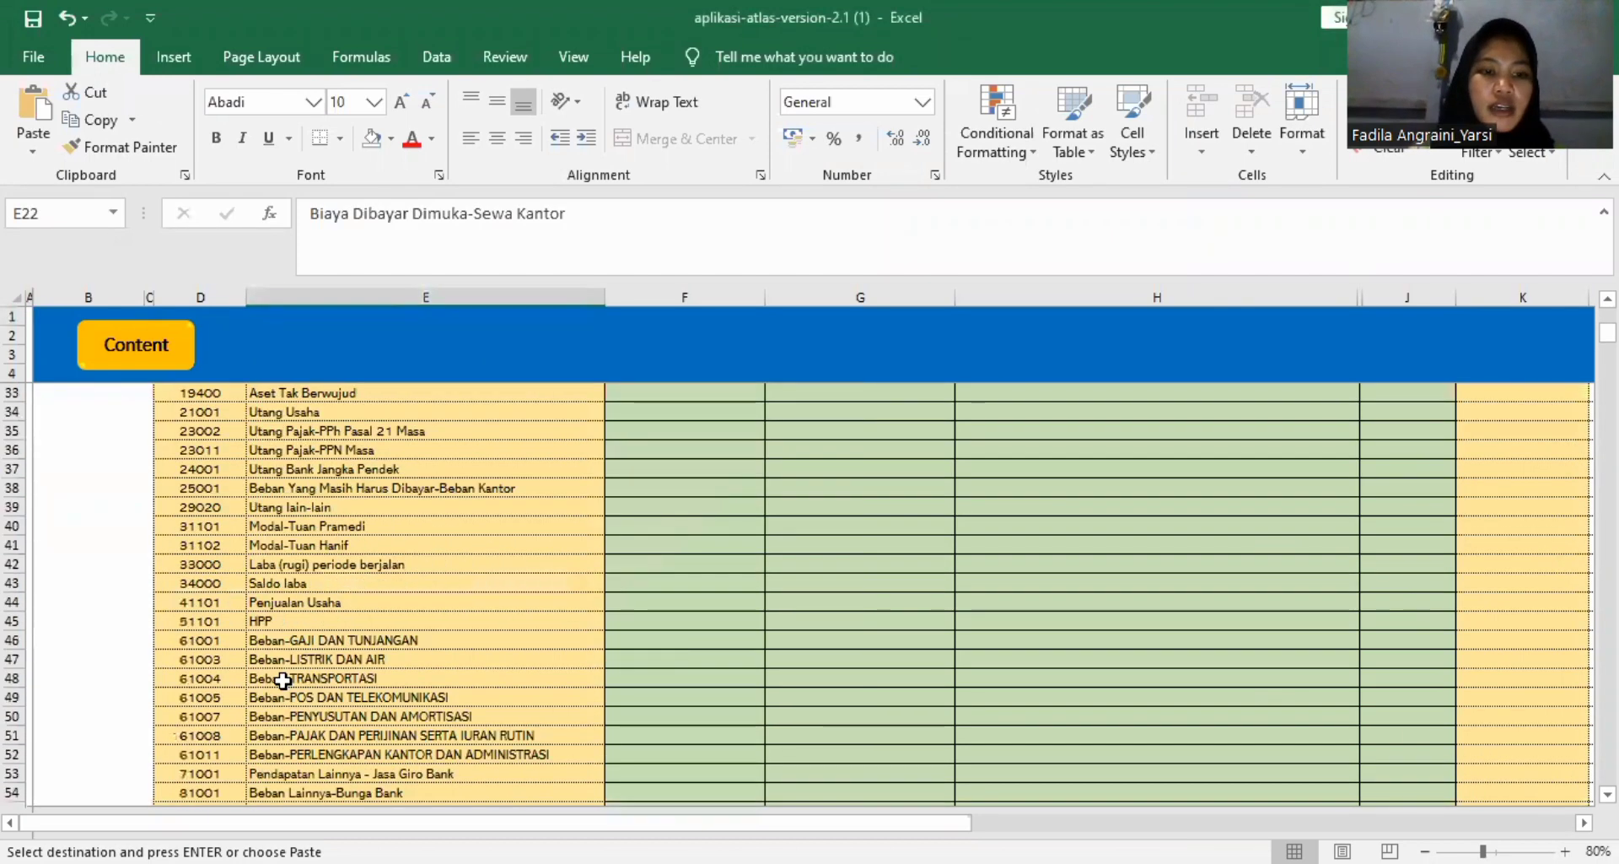
pyautogui.scroll(2, 283, 679)
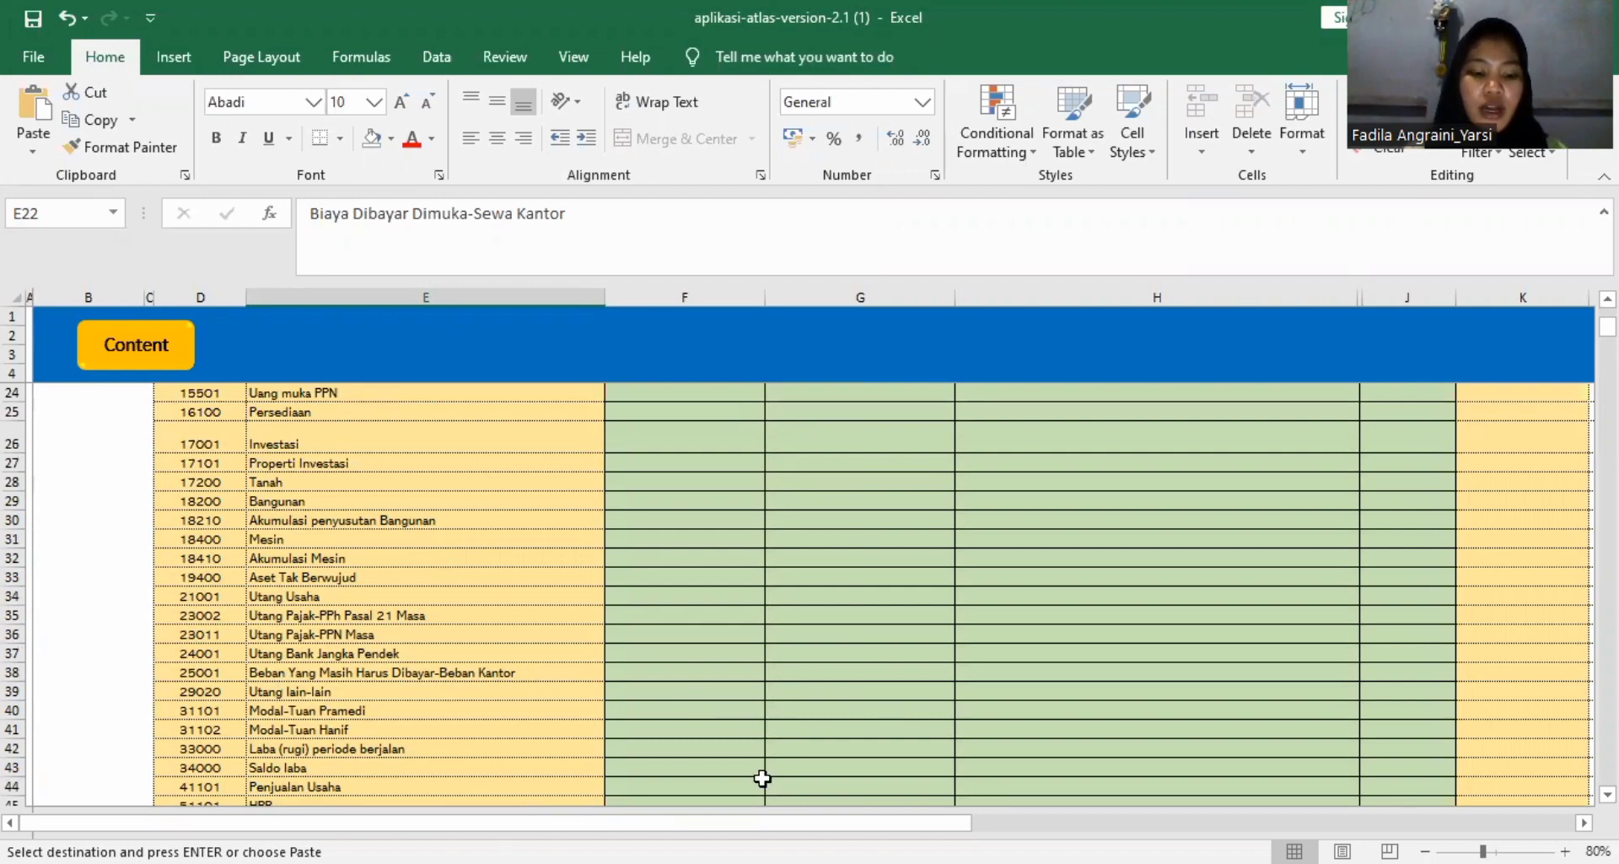
pyautogui.scroll(5, 625, 672)
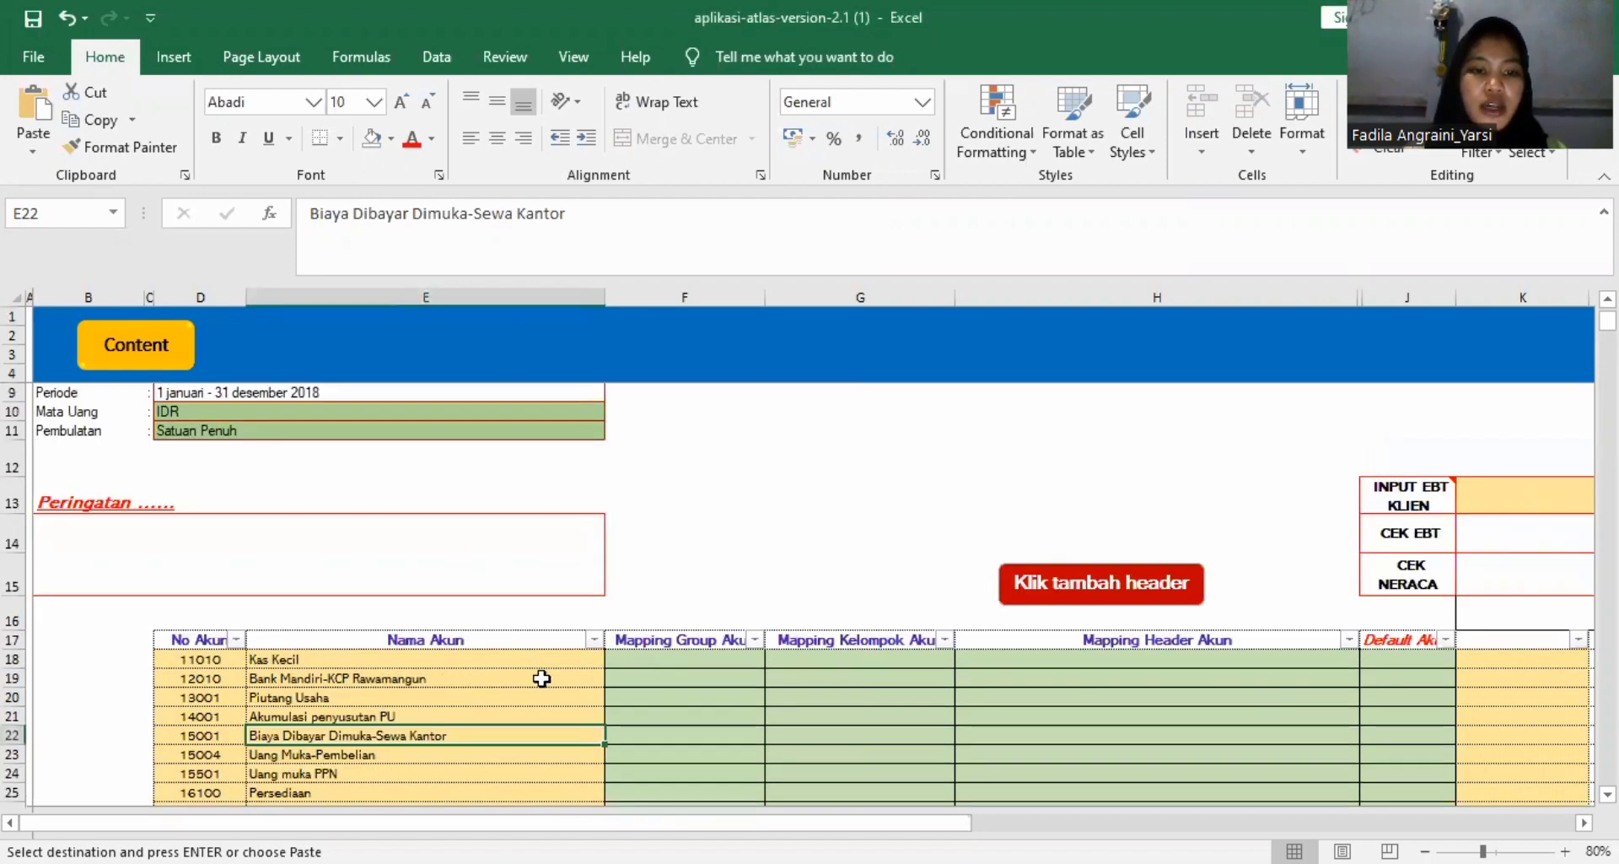
pyautogui.scroll(-4, 500, 650)
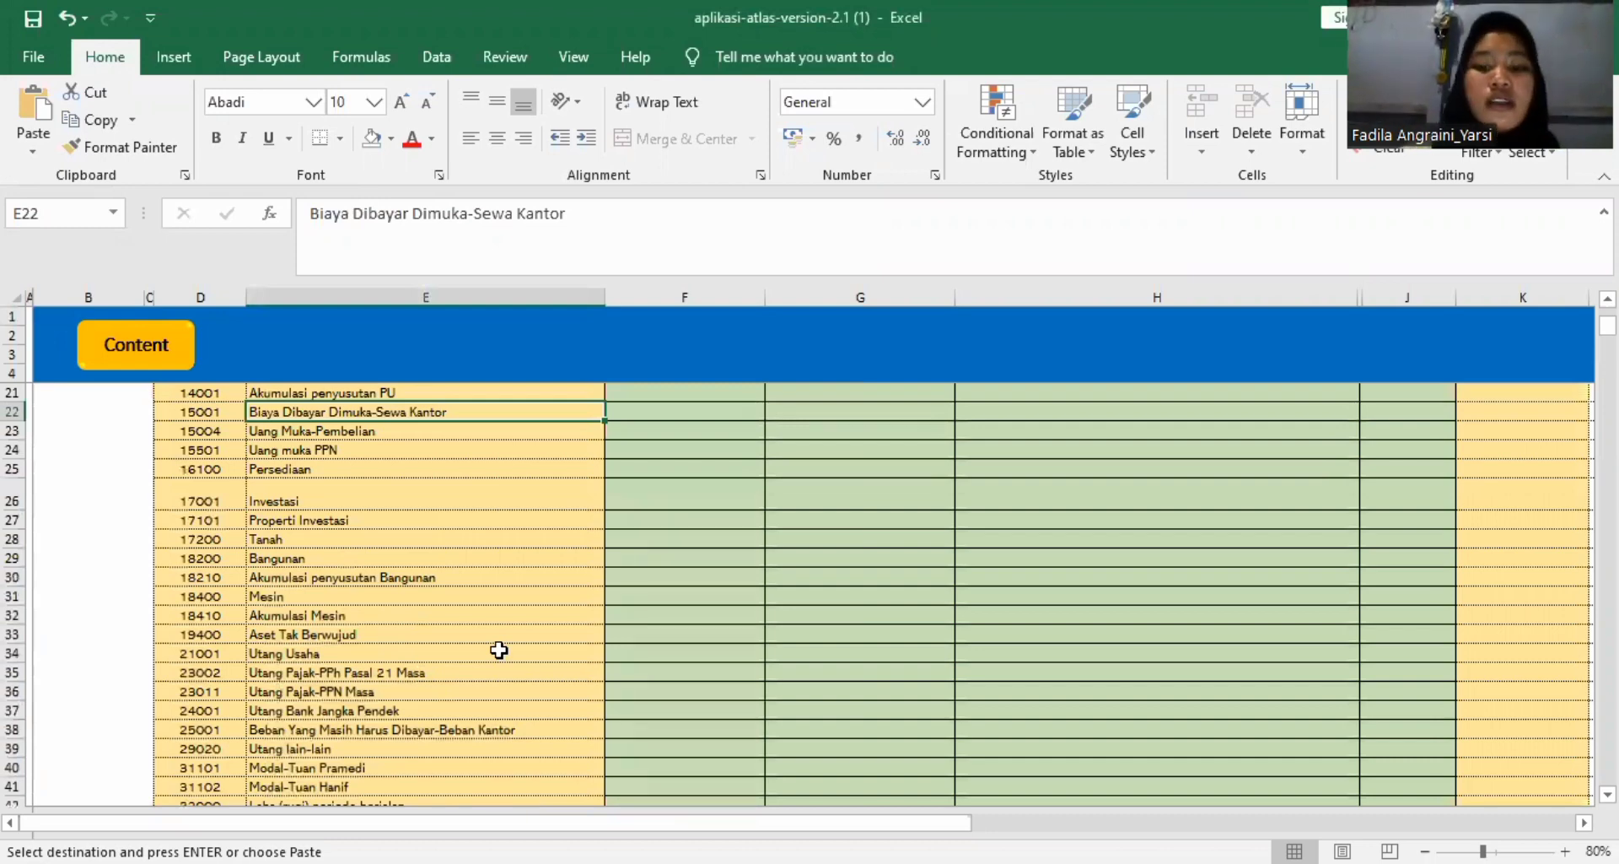
pyautogui.doubleClick(499, 649)
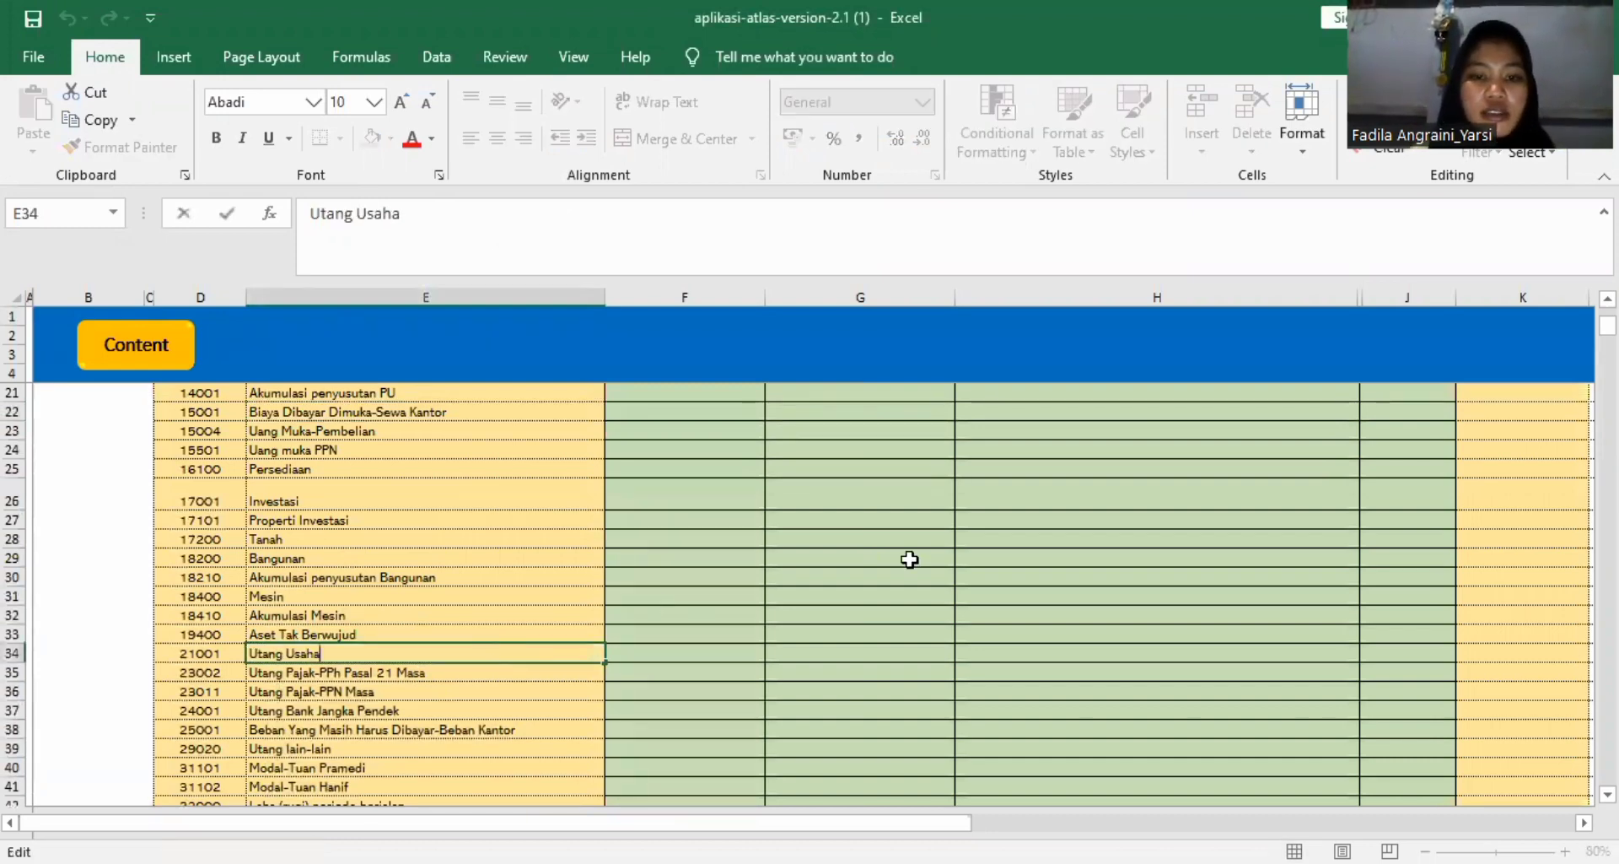
# Set the Mapping Group Akun of the Kas Kecil account to ASET.
pyautogui.scroll(3, 909, 559)
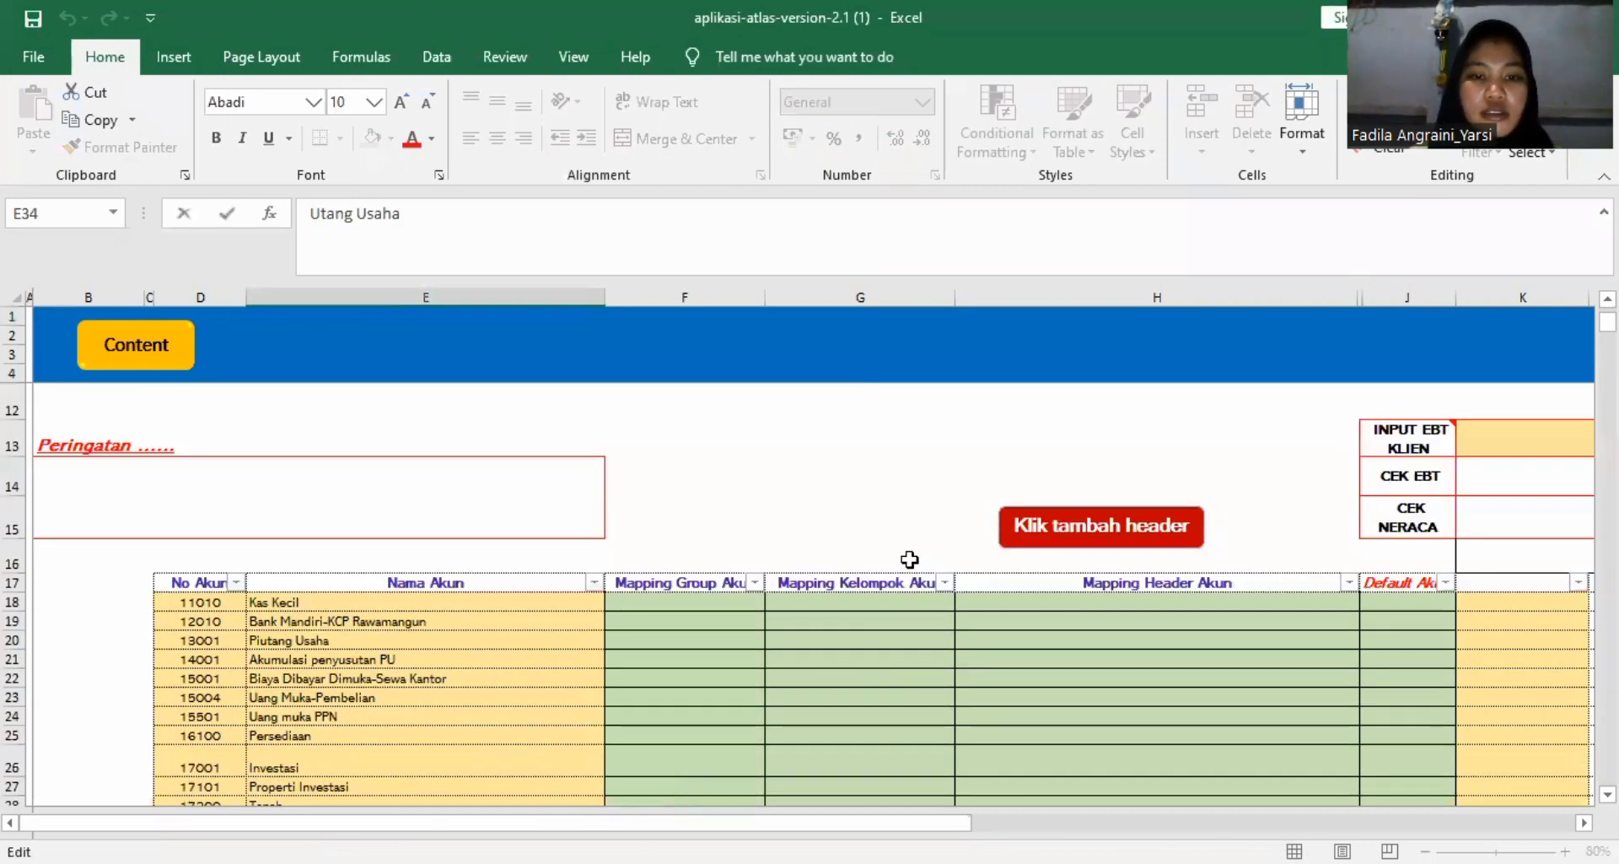
pyautogui.click(687, 604)
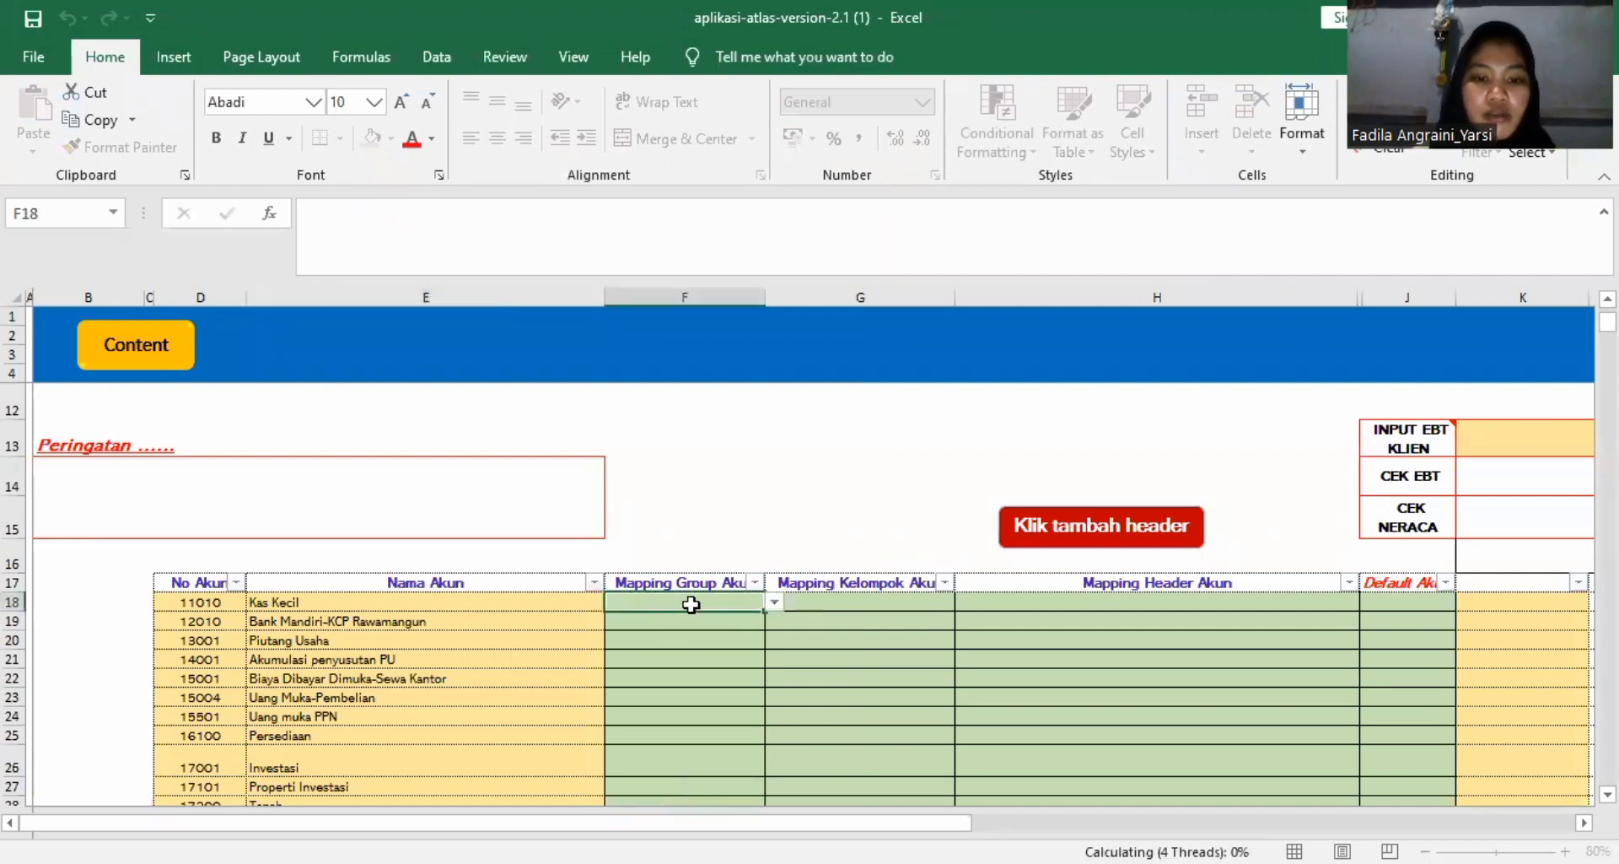
pyautogui.click(773, 604)
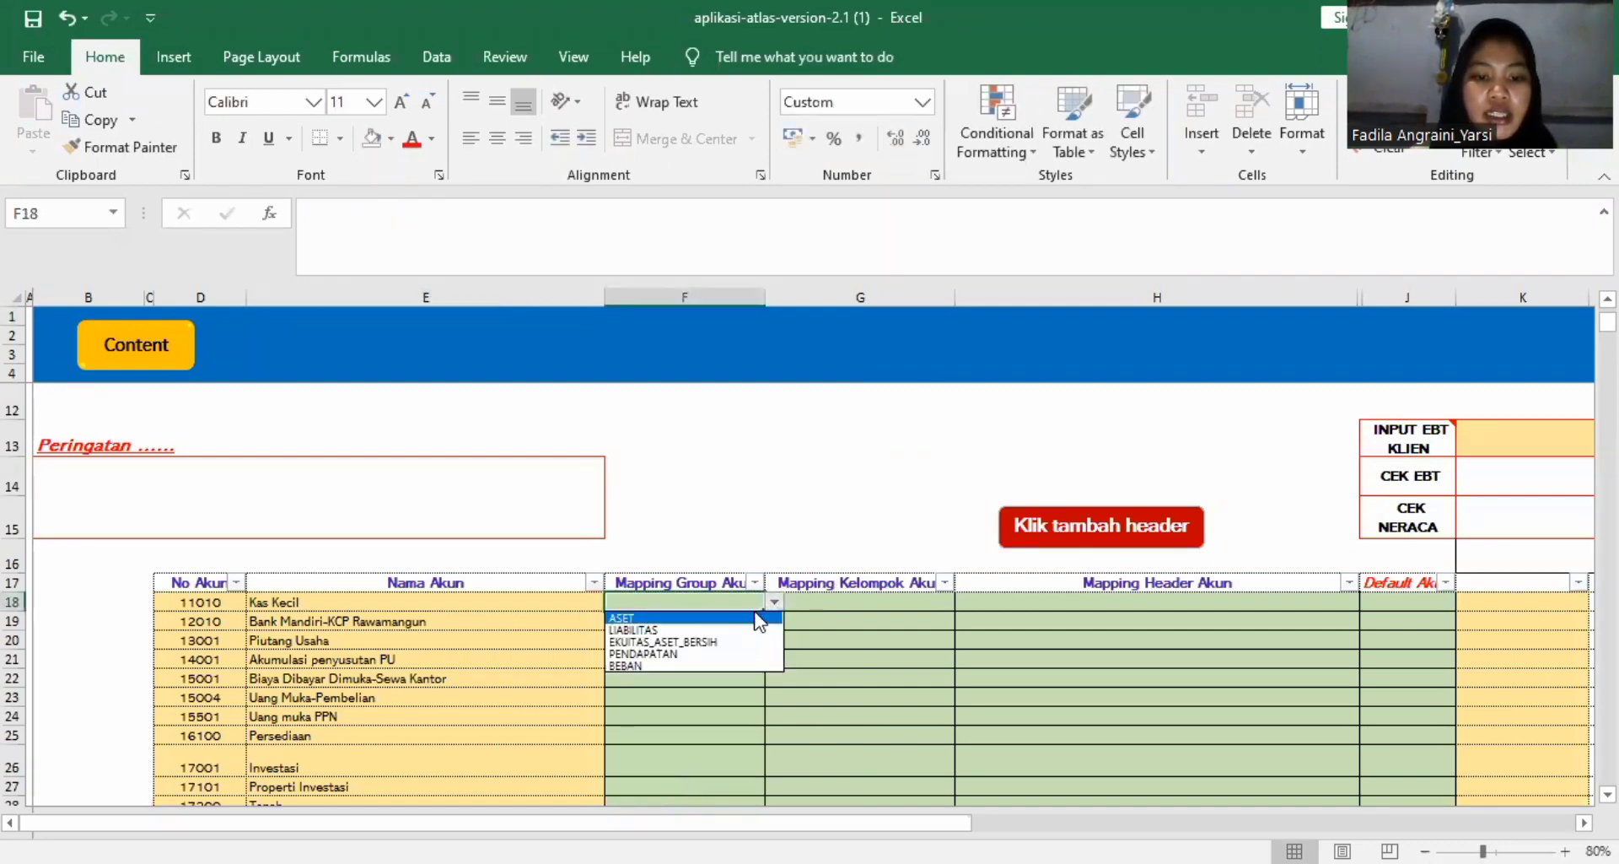
pyautogui.click(755, 616)
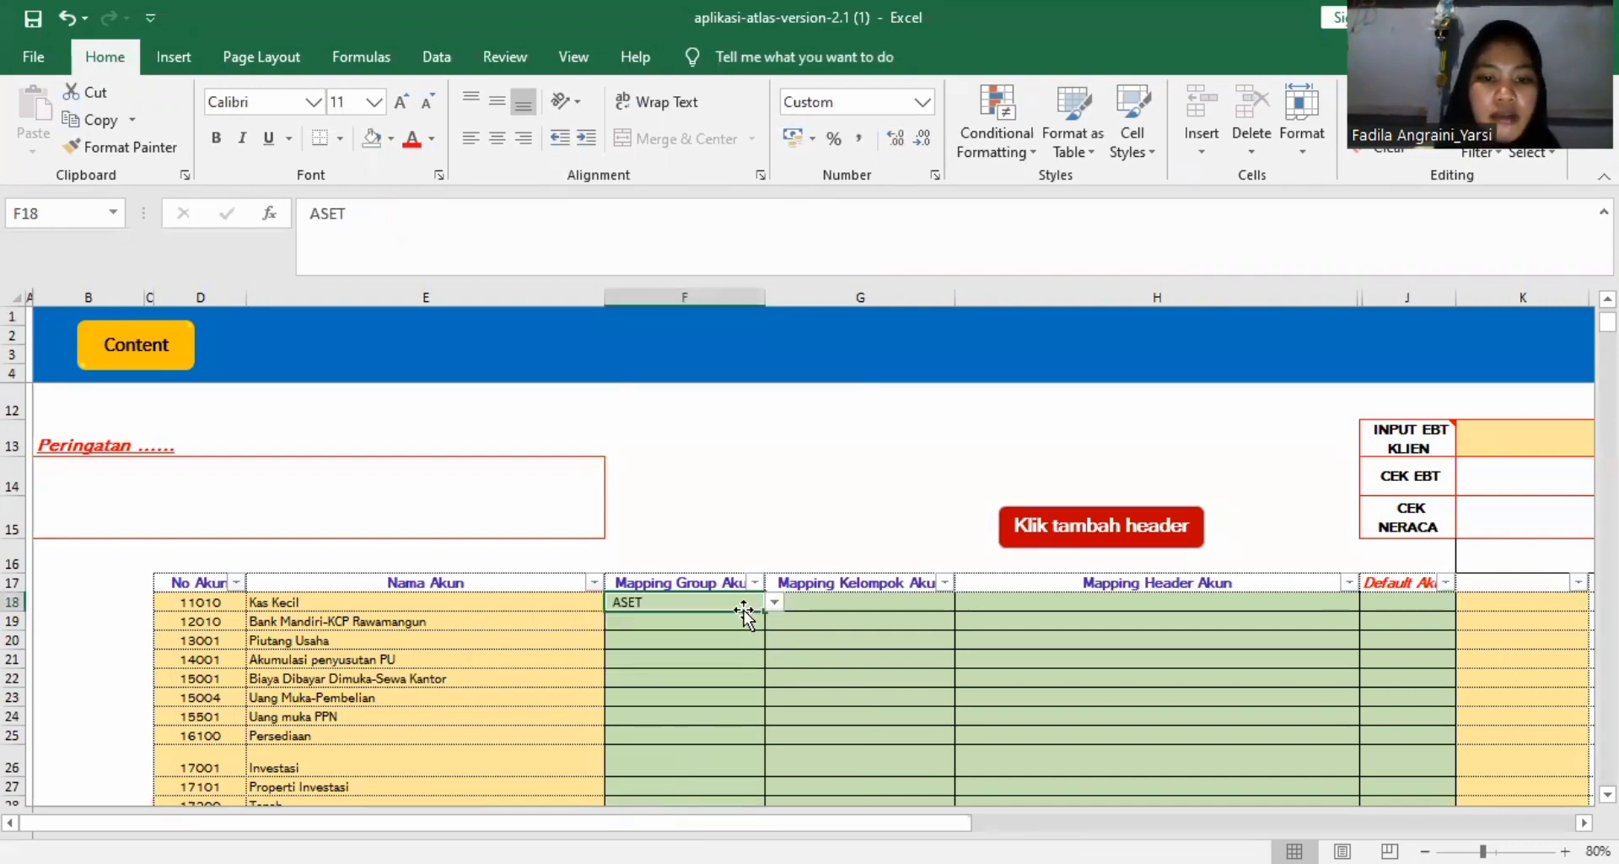
pyautogui.moveTo(748, 604); pyautogui.dragTo(748, 654)
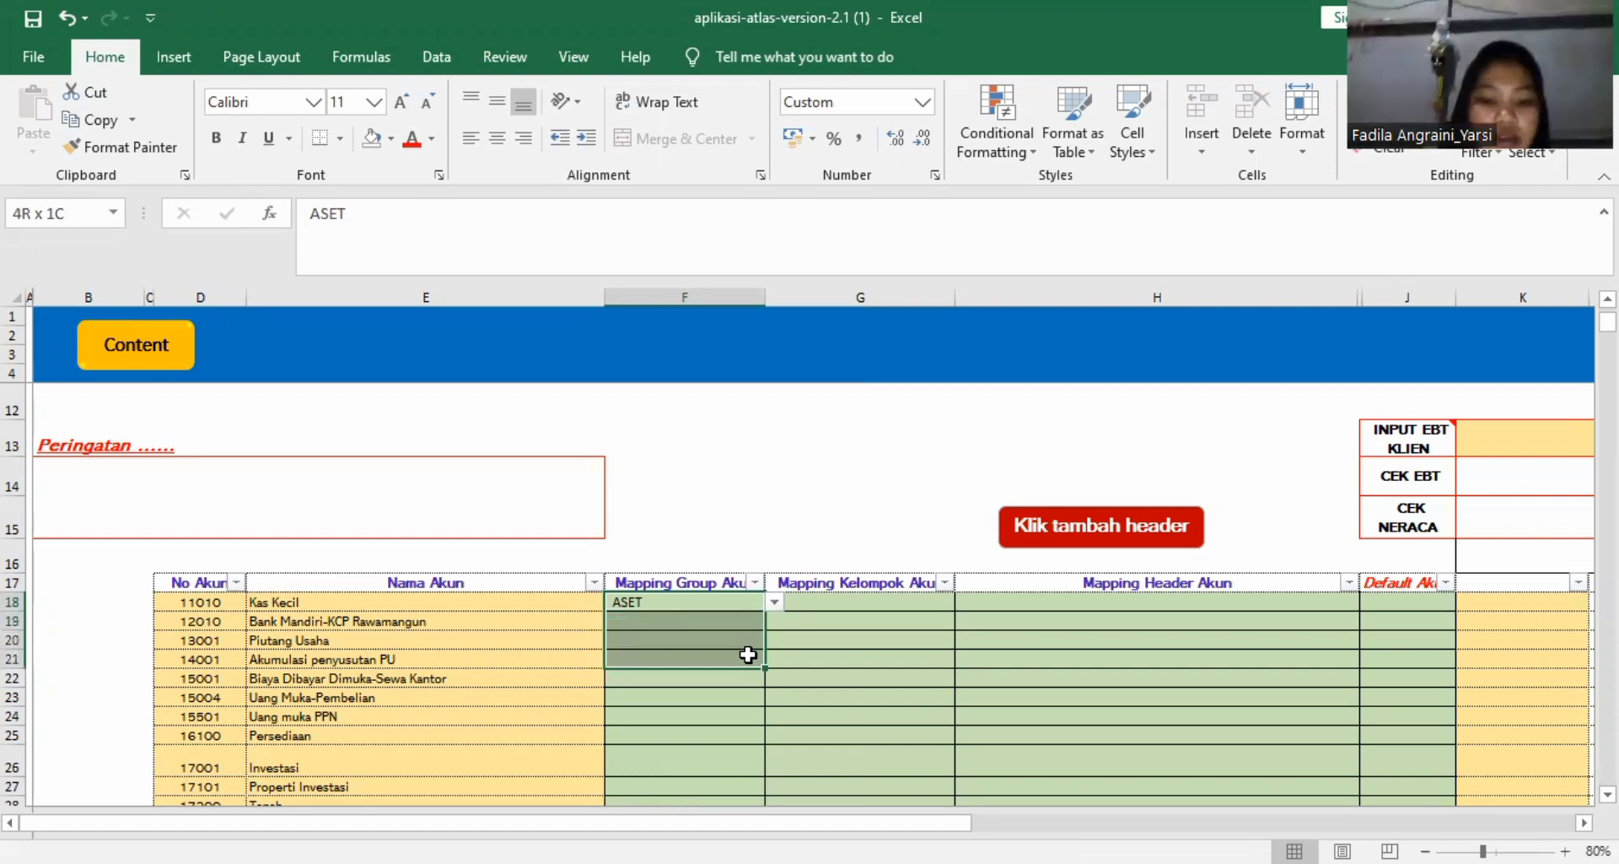
pyautogui.moveTo(748, 654); pyautogui.dragTo(729, 526)
pyautogui.scroll(2, 726, 505)
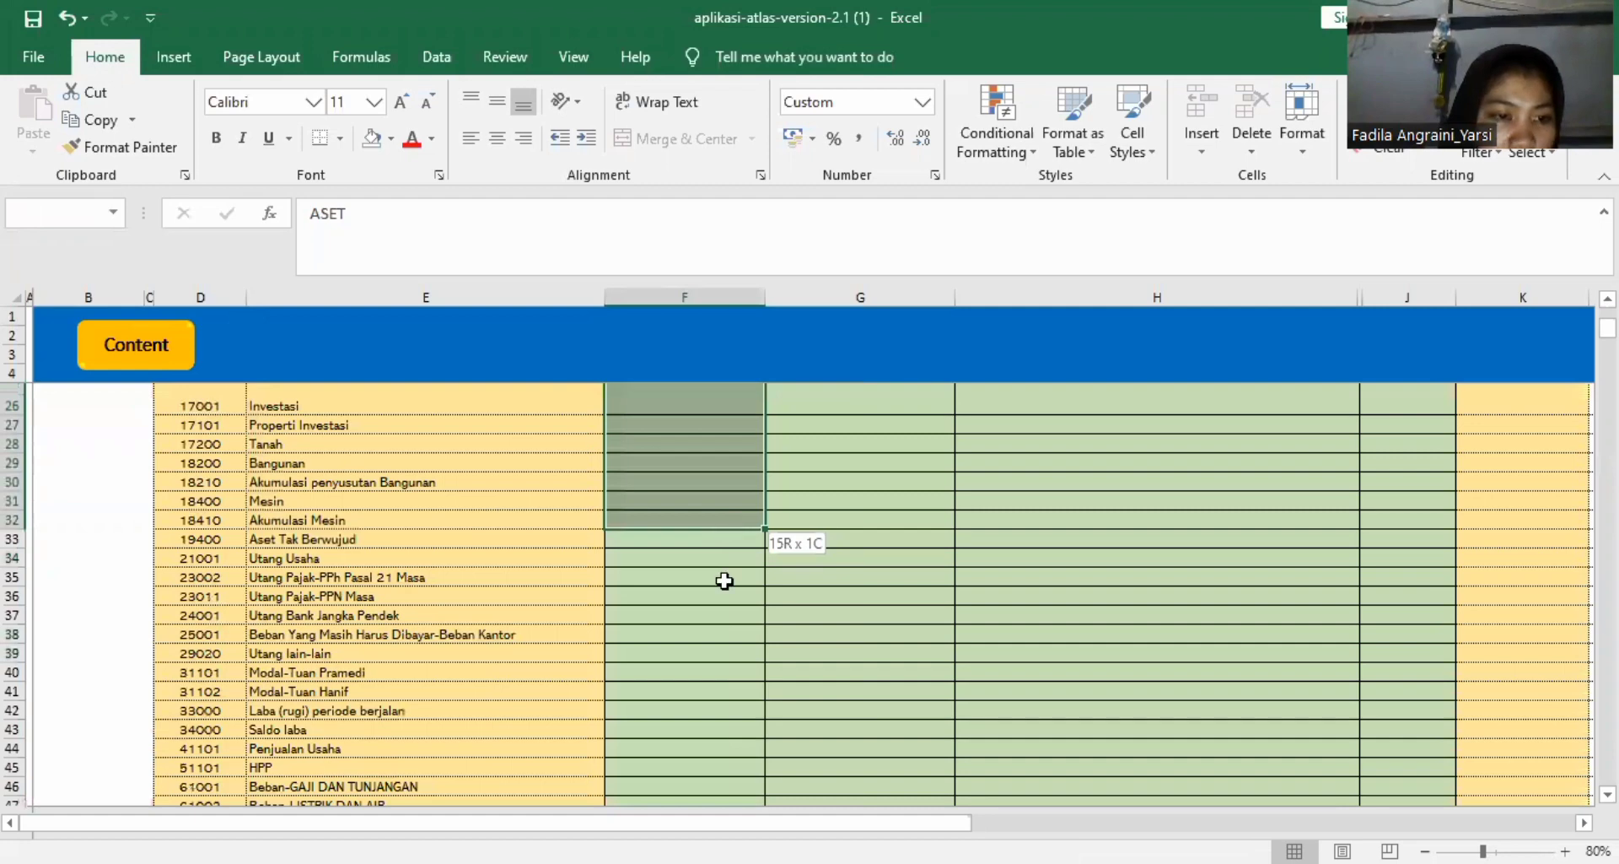
pyautogui.moveTo(724, 628); pyautogui.dragTo(719, 686)
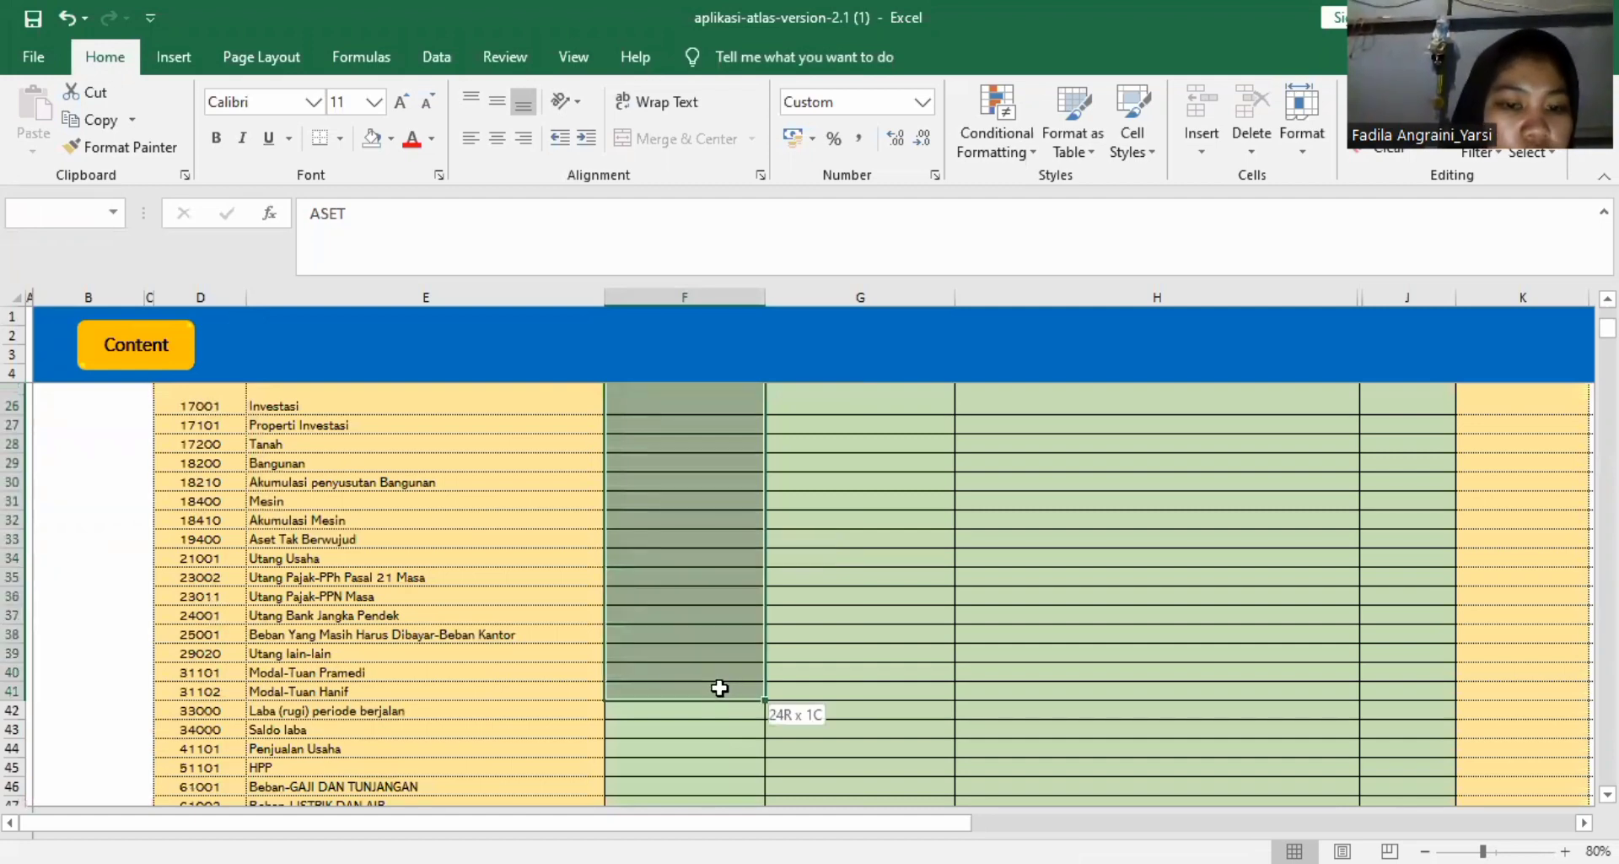
pyautogui.moveTo(715, 816); pyautogui.dragTo(712, 309)
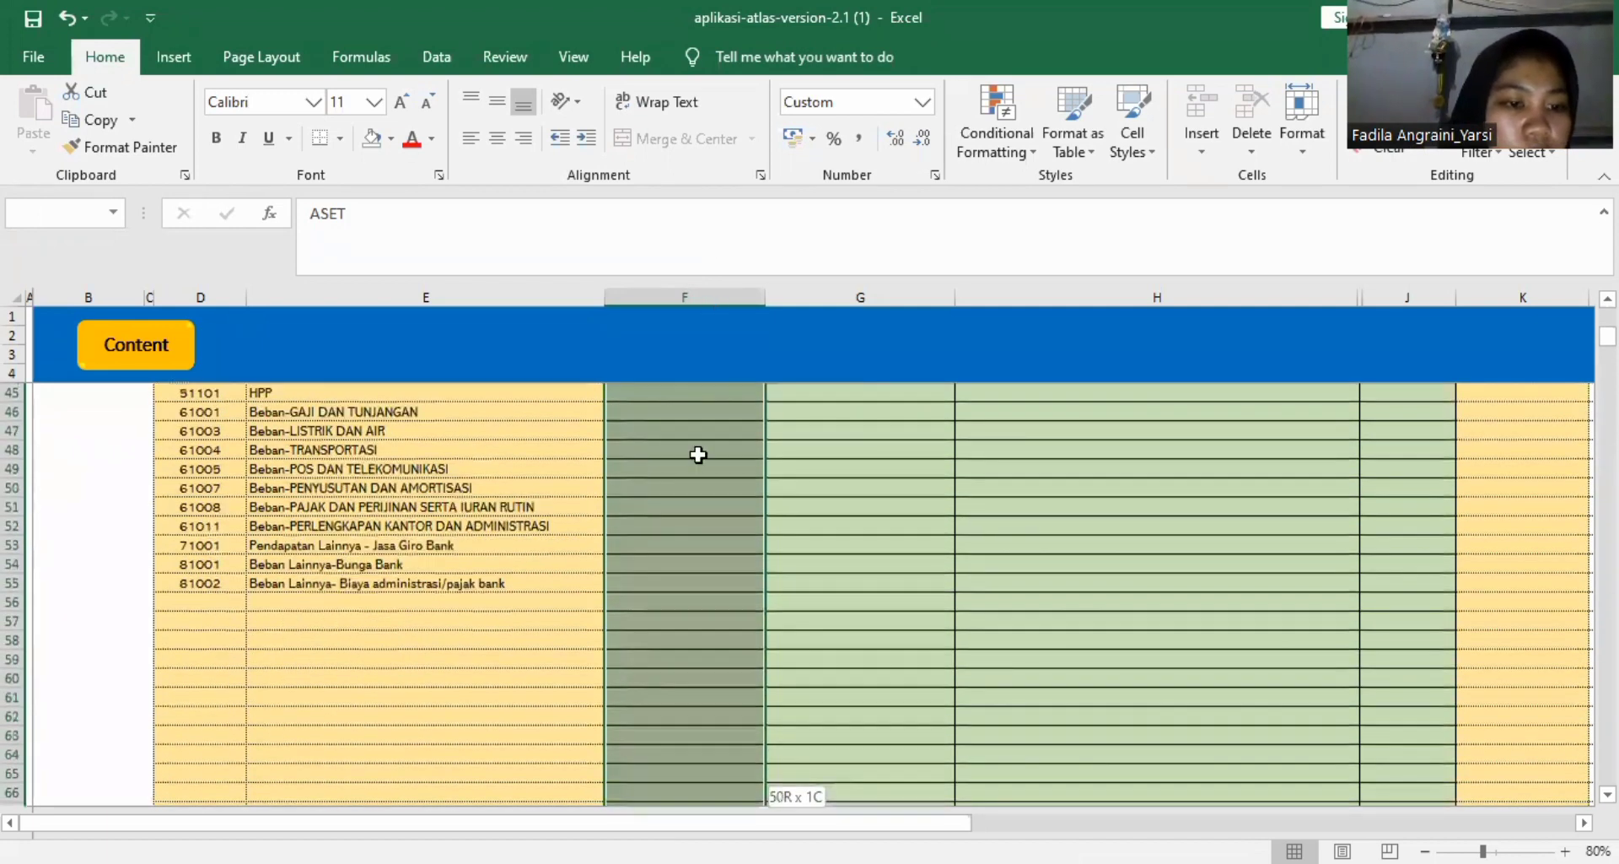
pyautogui.moveTo(684, 581); pyautogui.dragTo(680, 738)
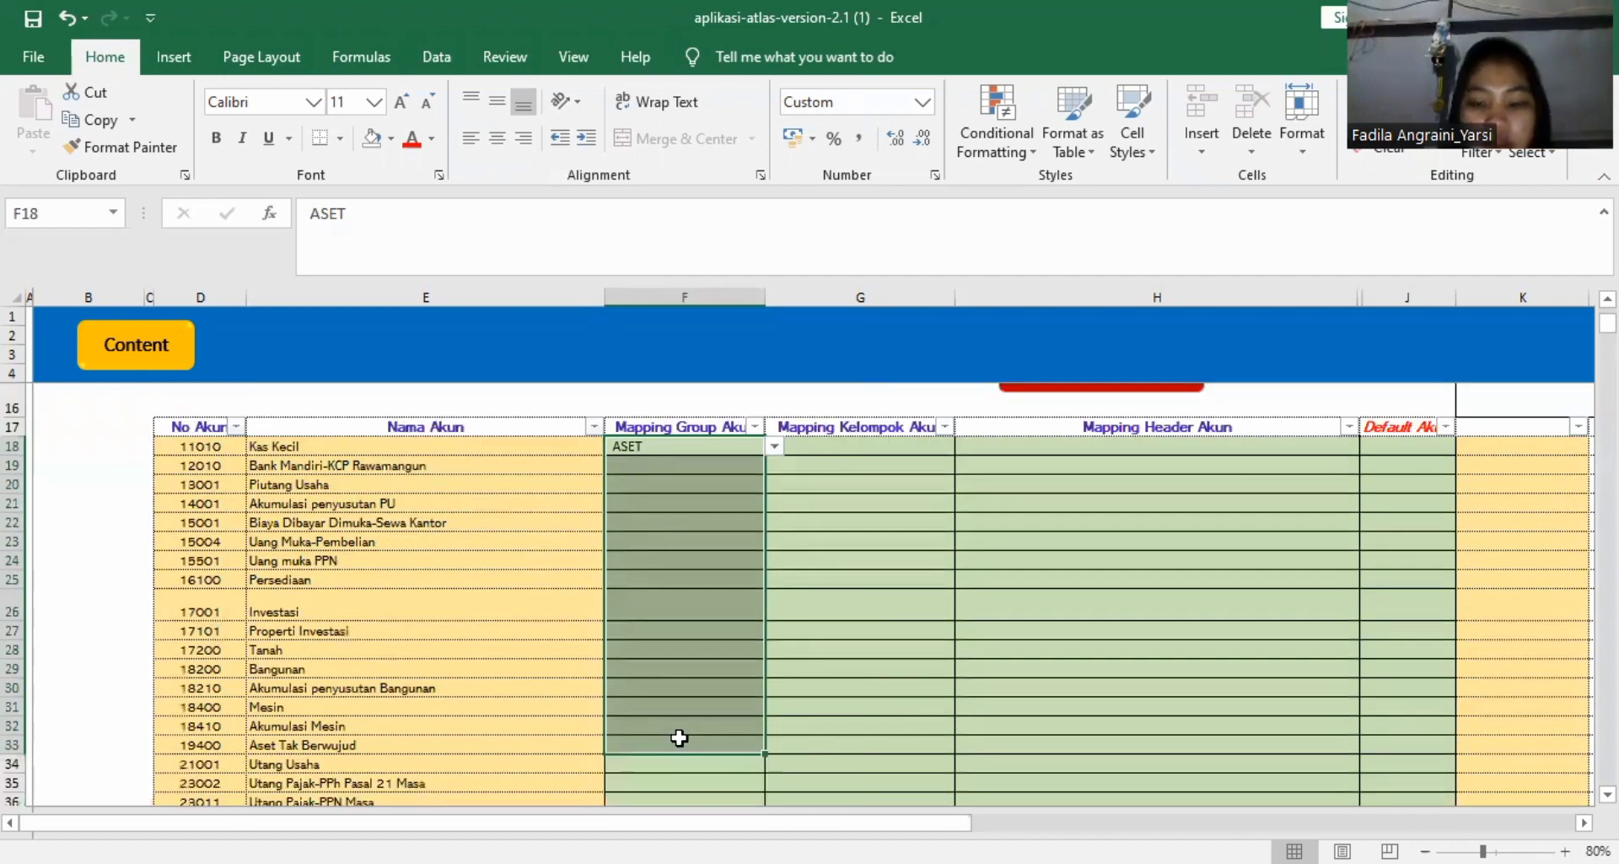
pyautogui.press('Return')
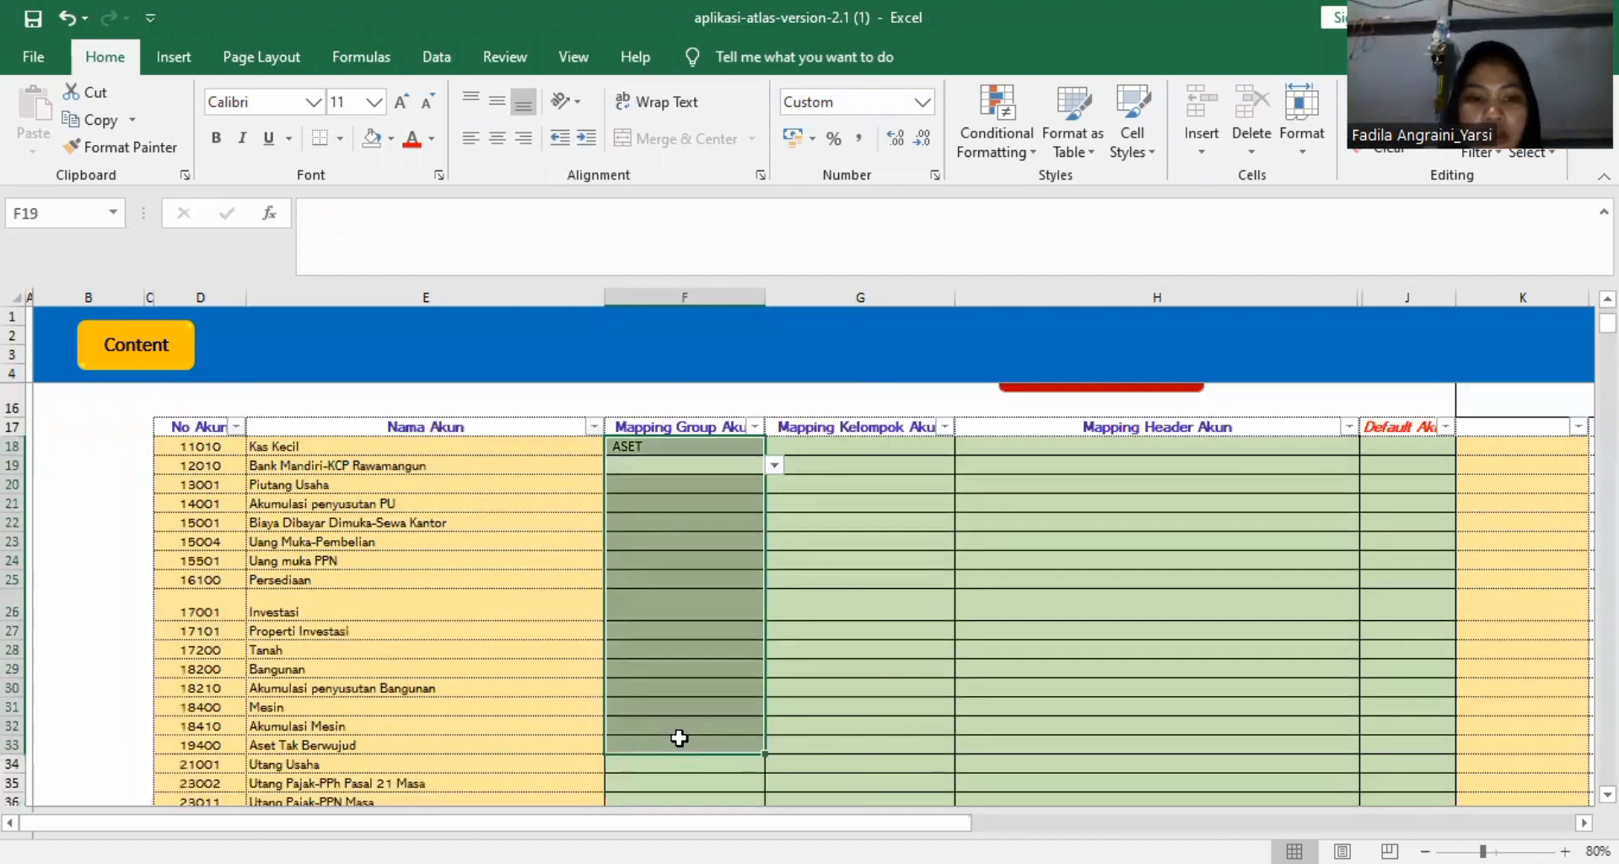
pyautogui.click(639, 450)
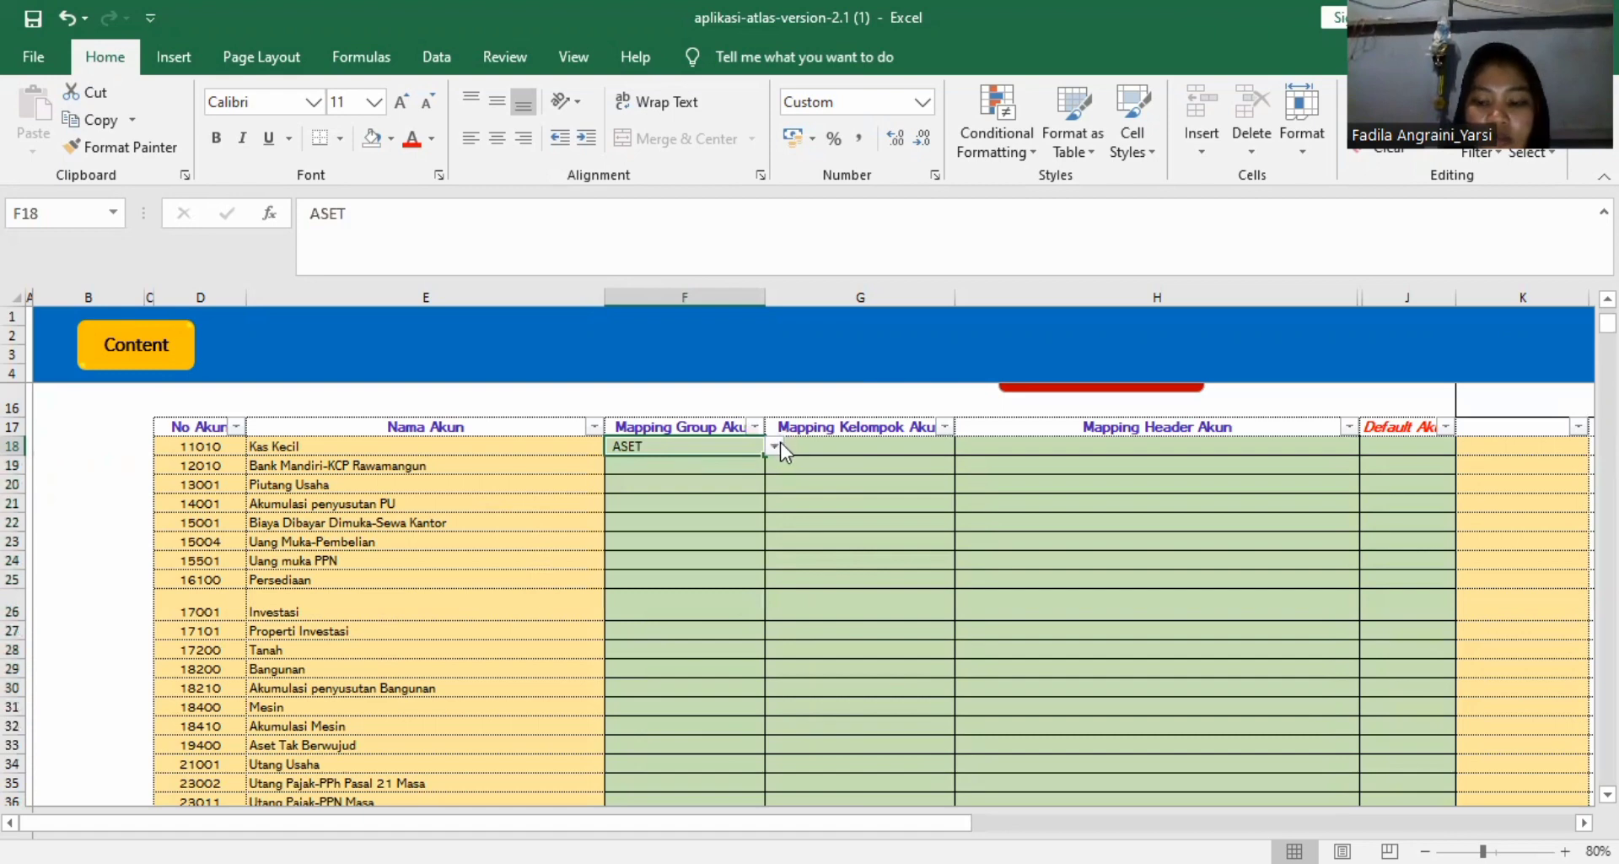
pyautogui.press('Return')
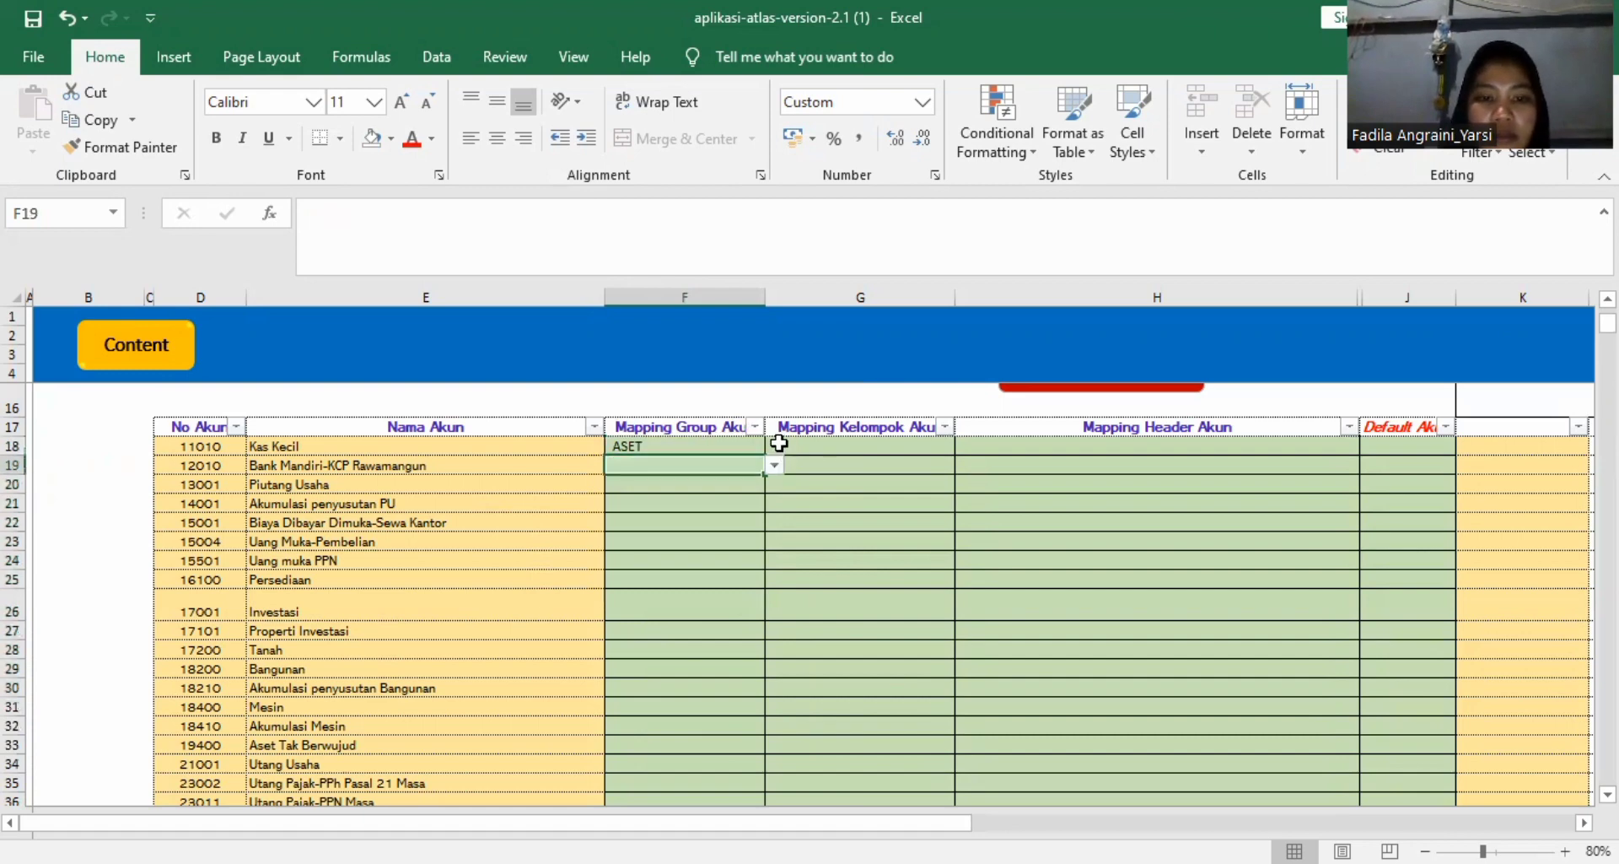
pyautogui.click(727, 451)
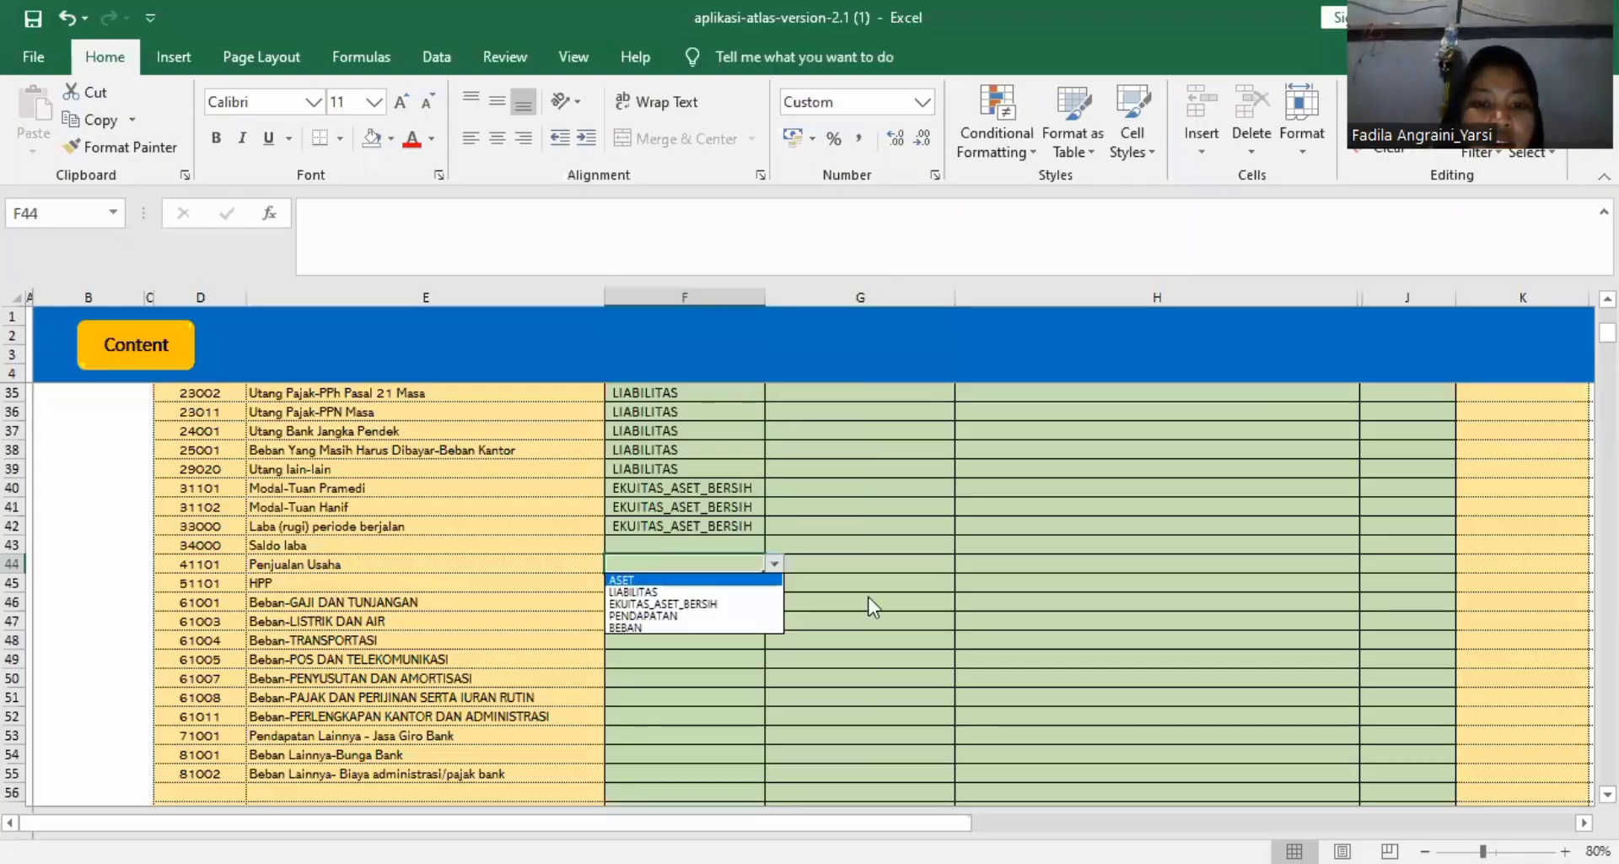
# Set the Mapping Group Akun of the Penjualan Usaha account to PENDAPATAN.
pyautogui.click(1384, 419)
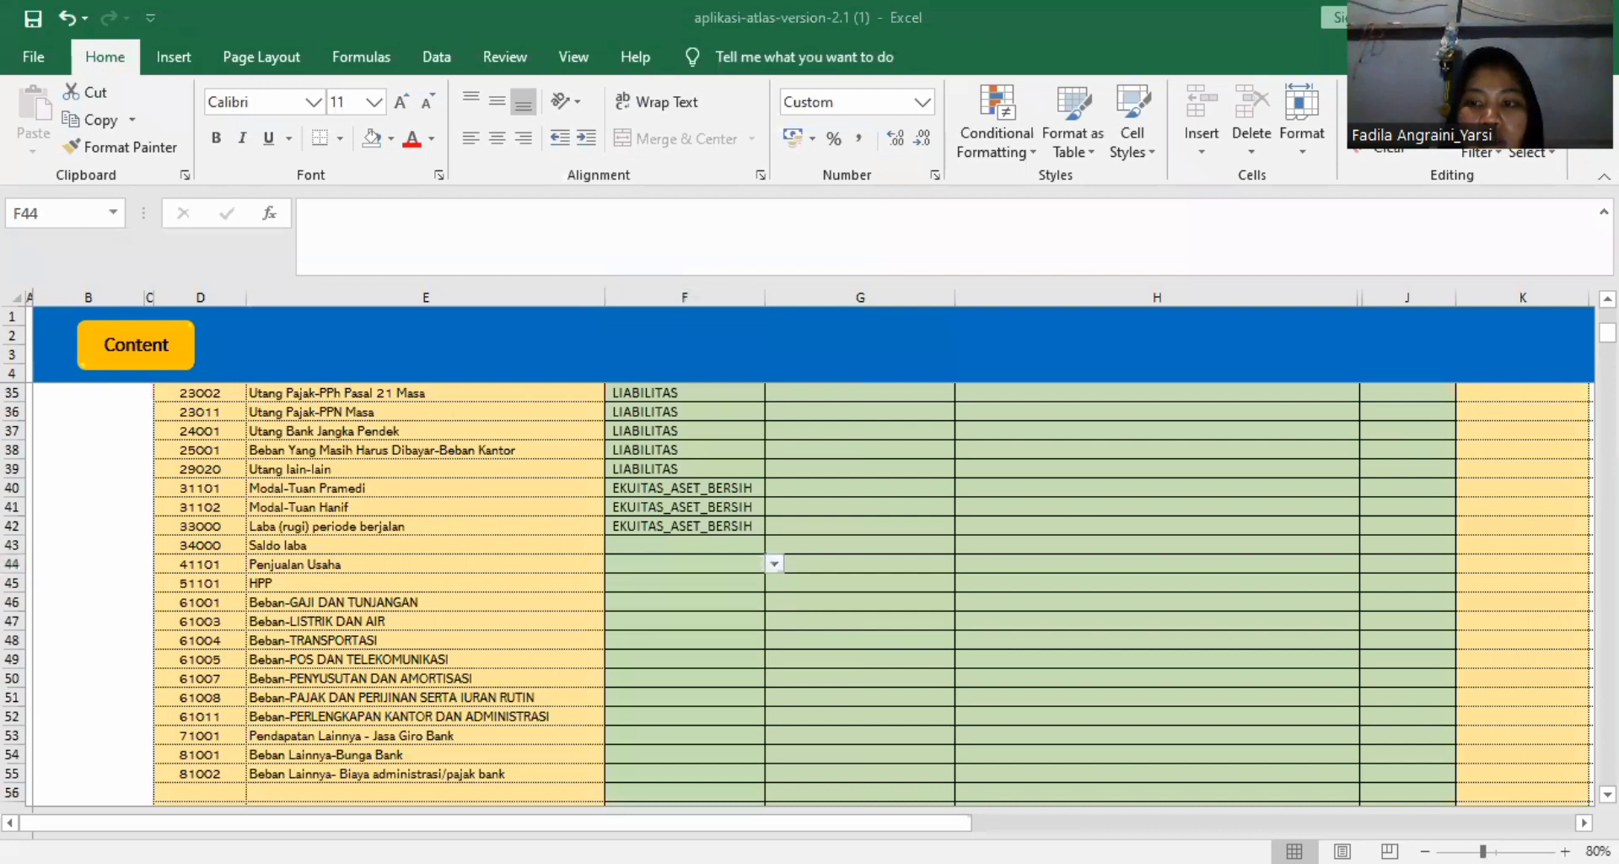
pyautogui.click(1607, 794)
pyautogui.moveTo(1608, 334); pyautogui.dragTo(1608, 324)
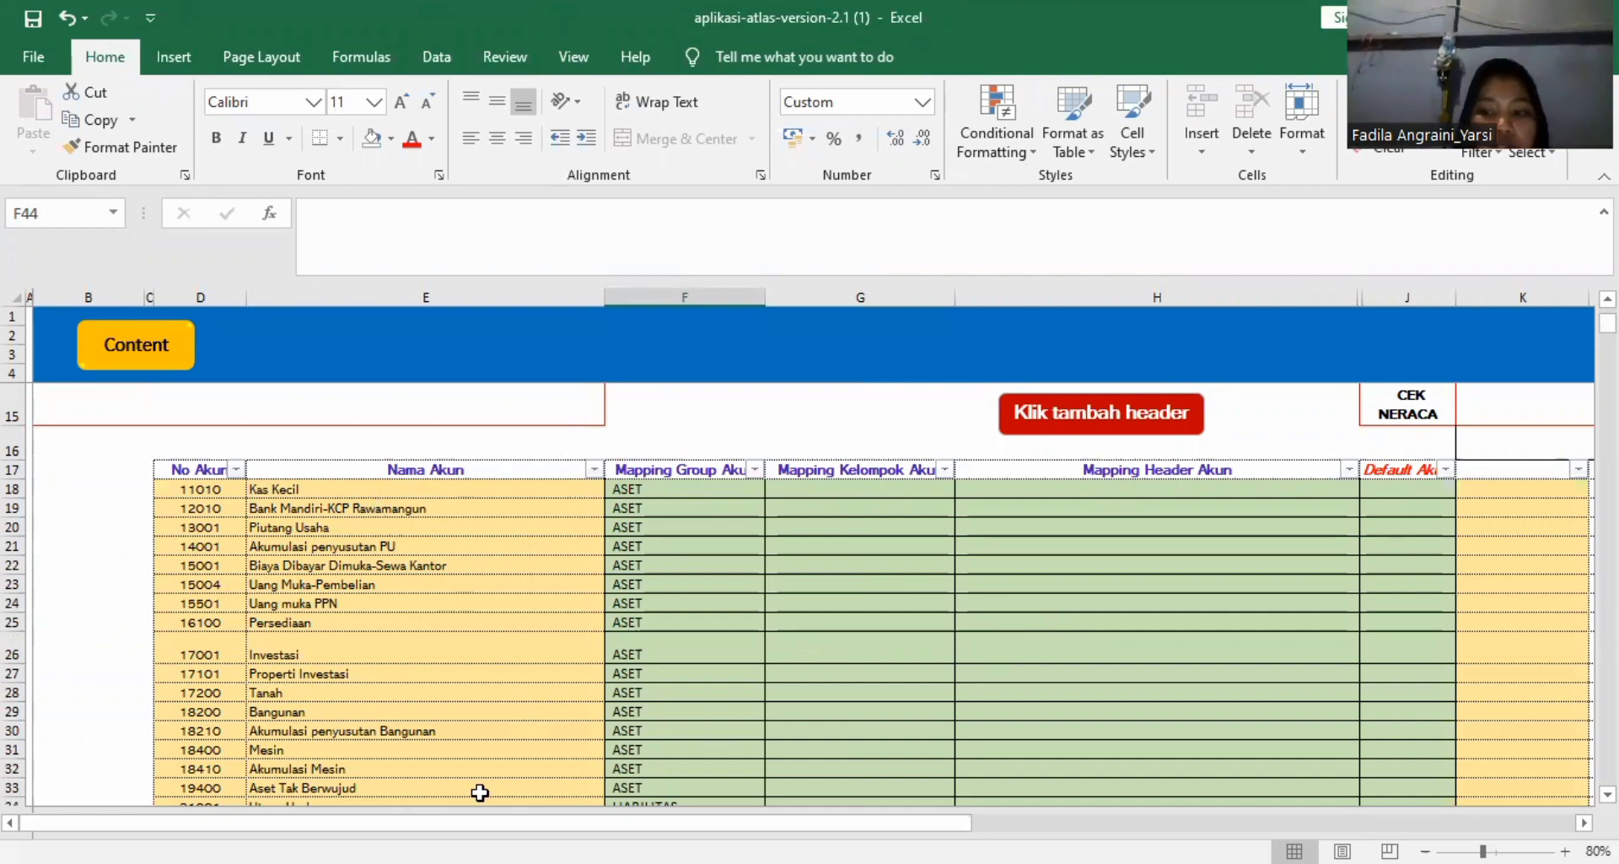
pyautogui.scroll(-2, 479, 792)
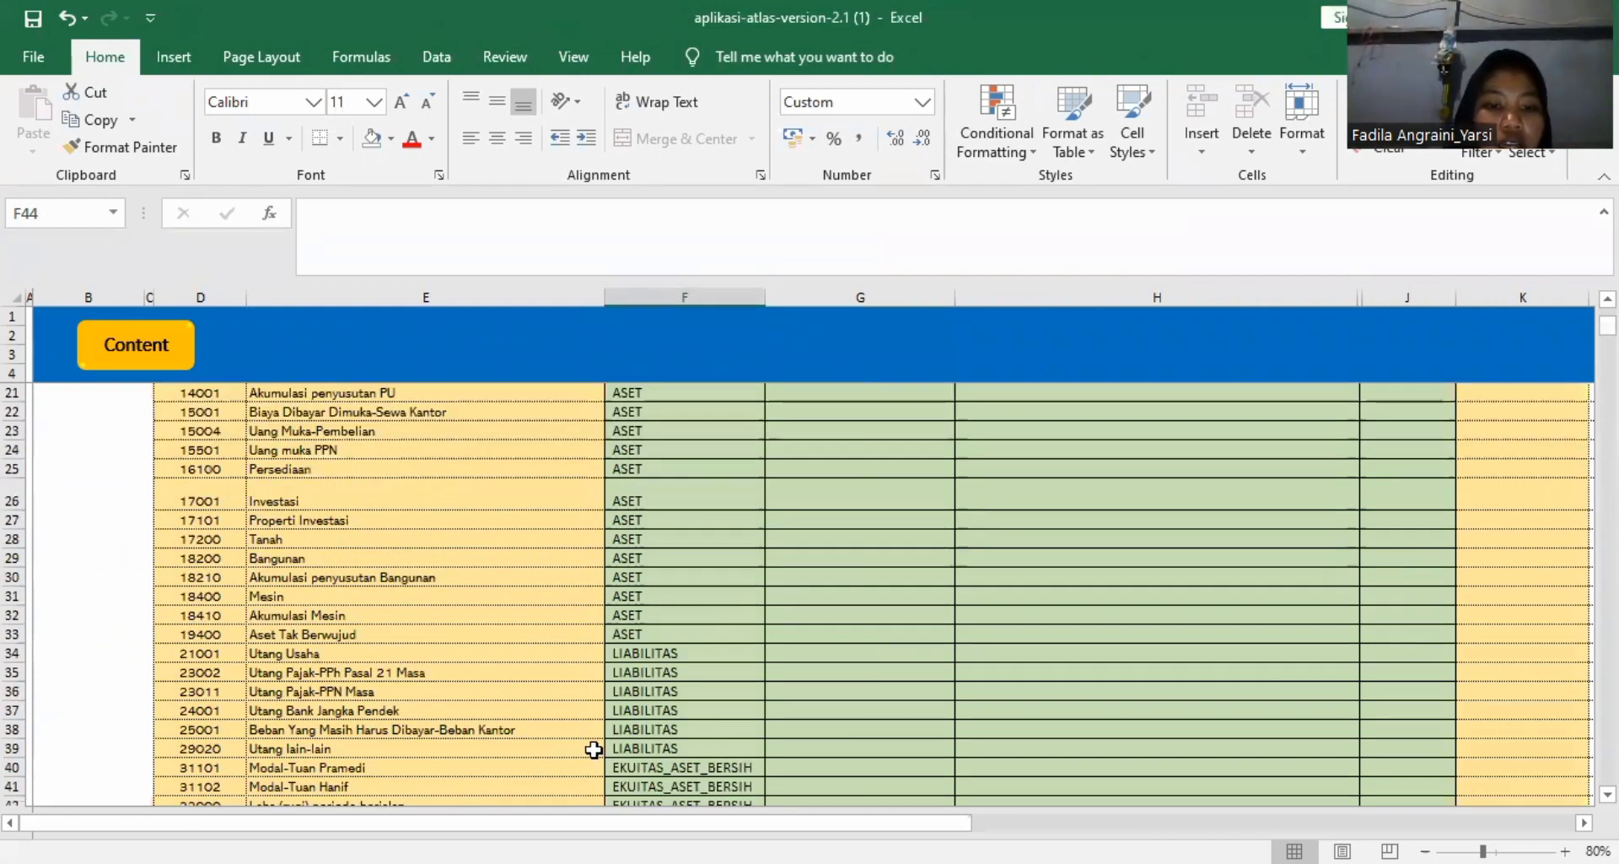
pyautogui.scroll(-2, 596, 750)
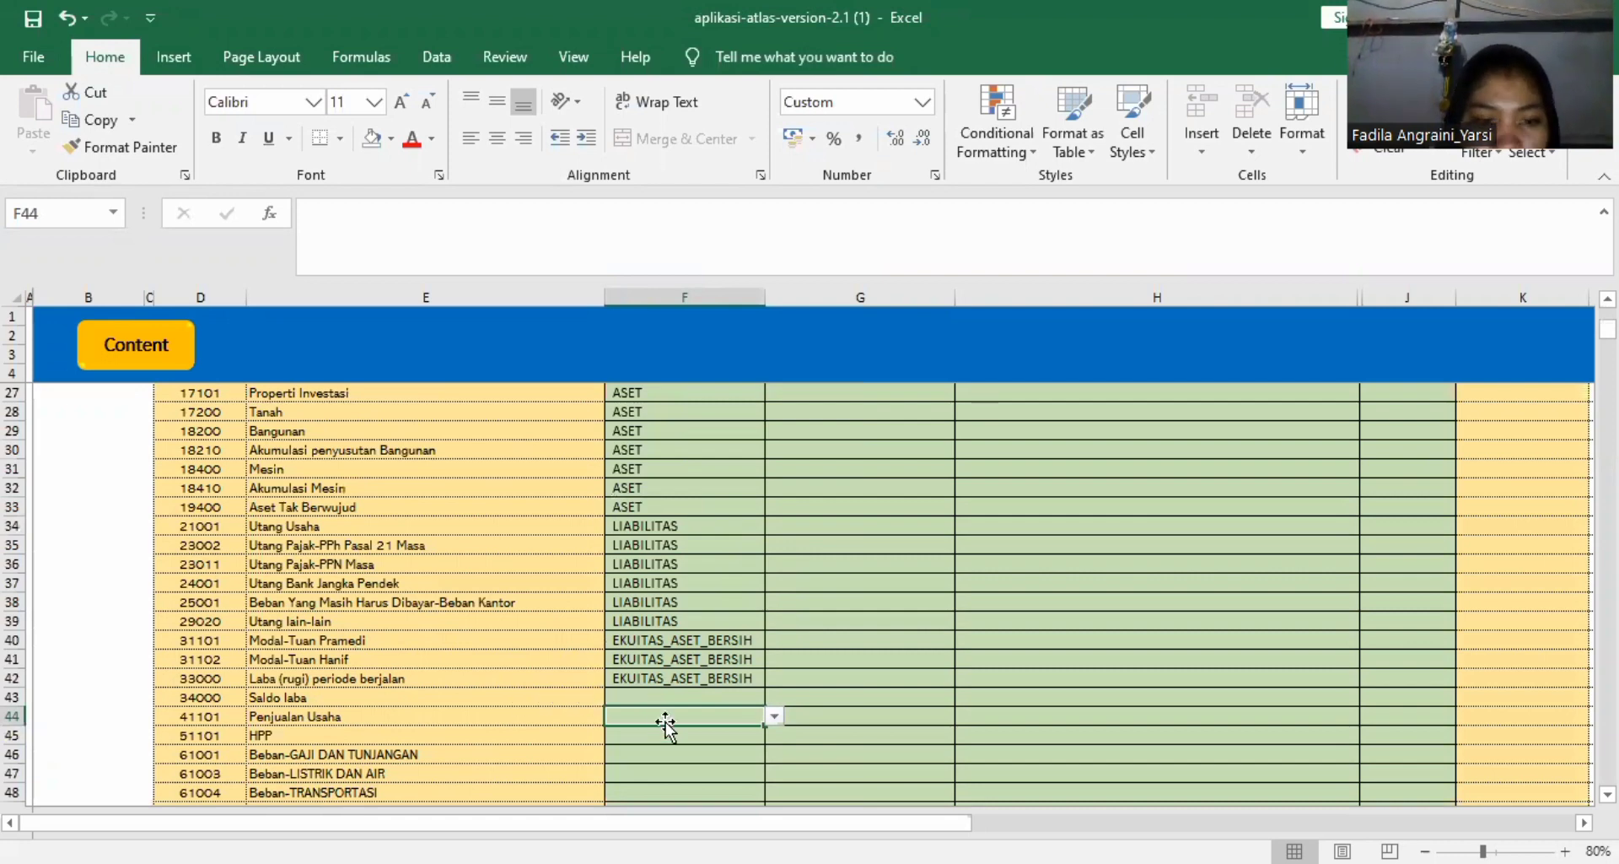
pyautogui.click(774, 716)
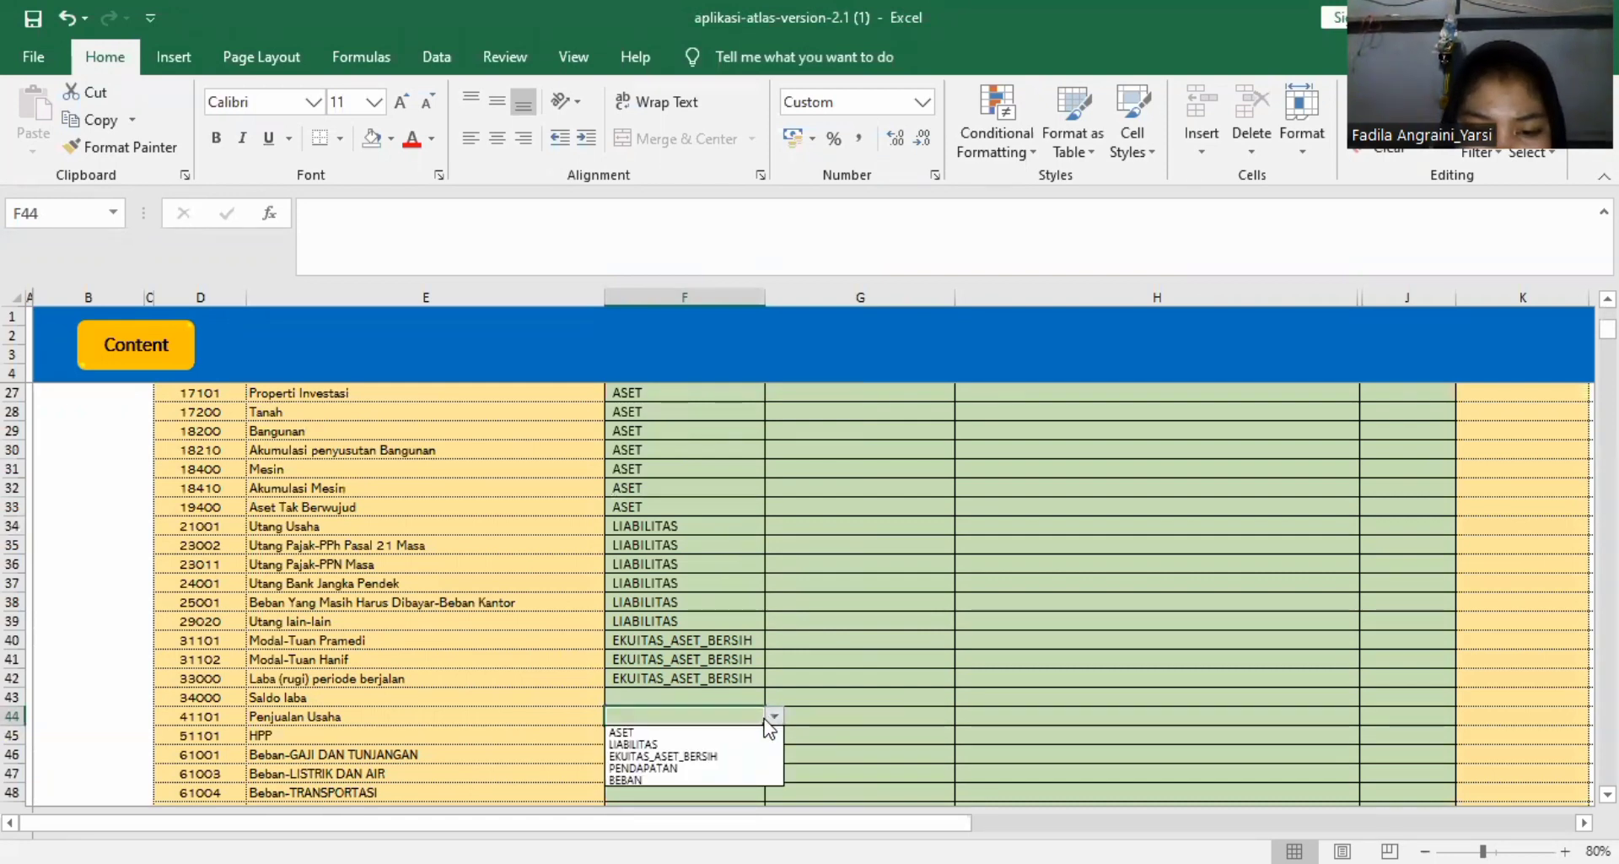
pyautogui.click(683, 766)
pyautogui.press('Return')
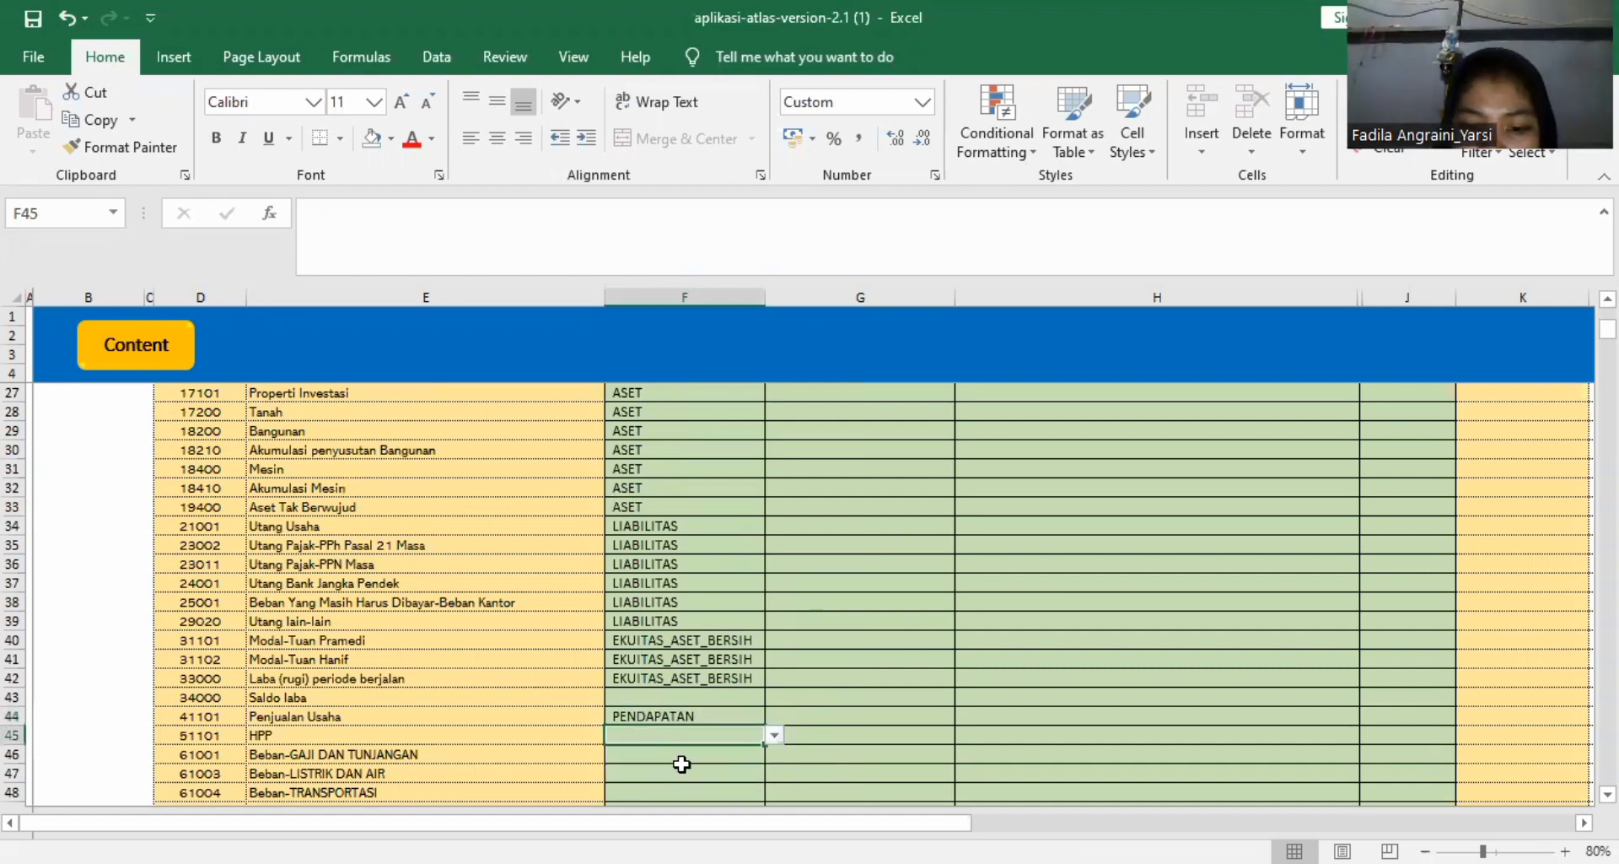
# Set the Mapping Group Akun of the HPP account to BEBAN.
pyautogui.scroll(-1, 767, 737)
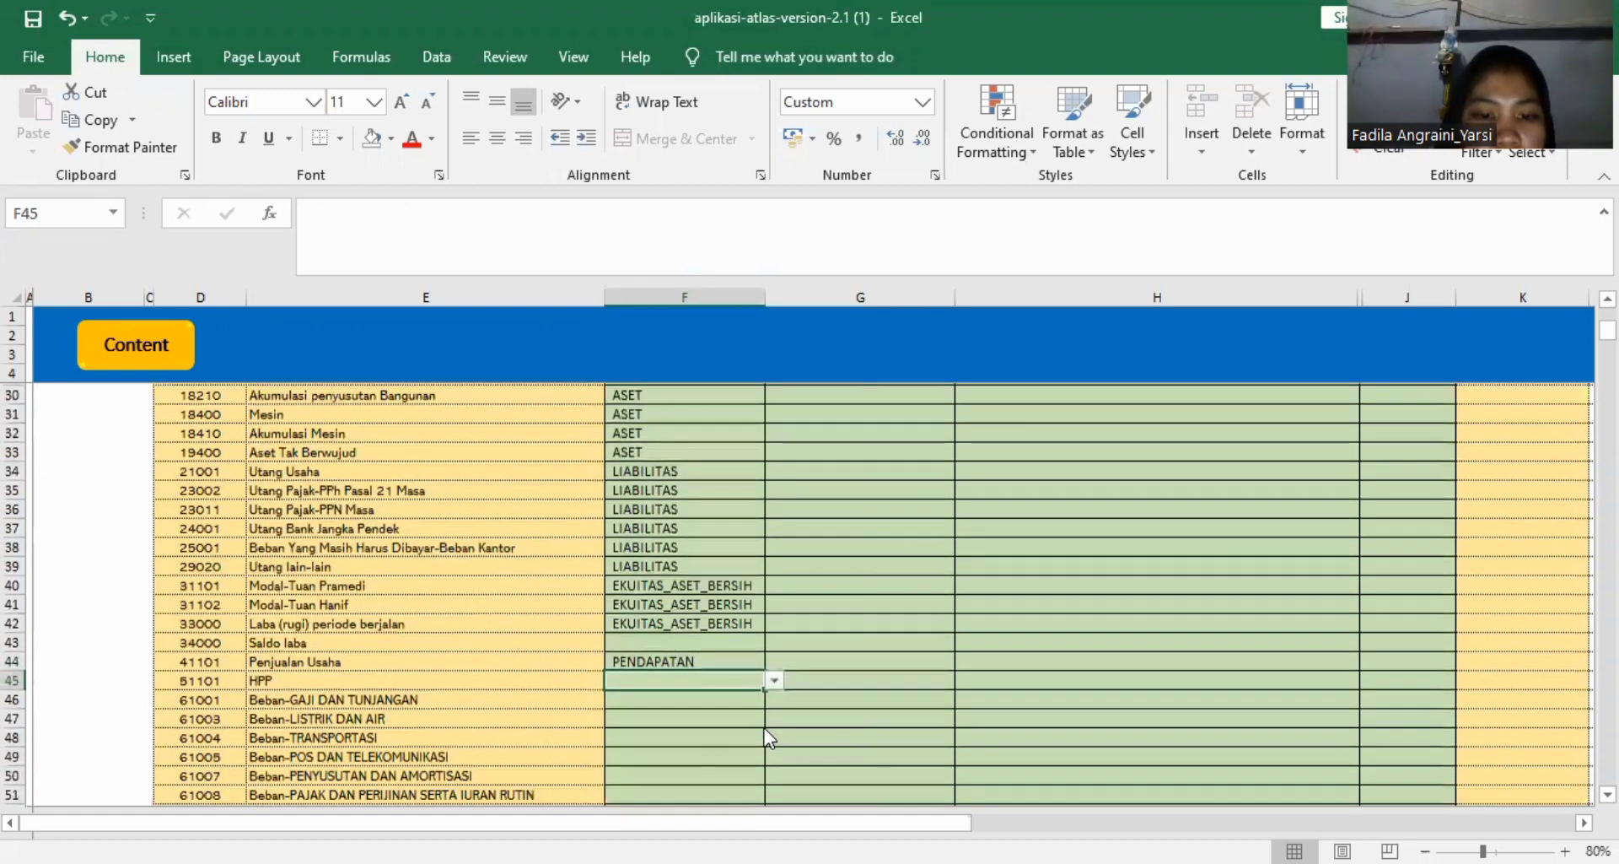
pyautogui.scroll(-4, 762, 714)
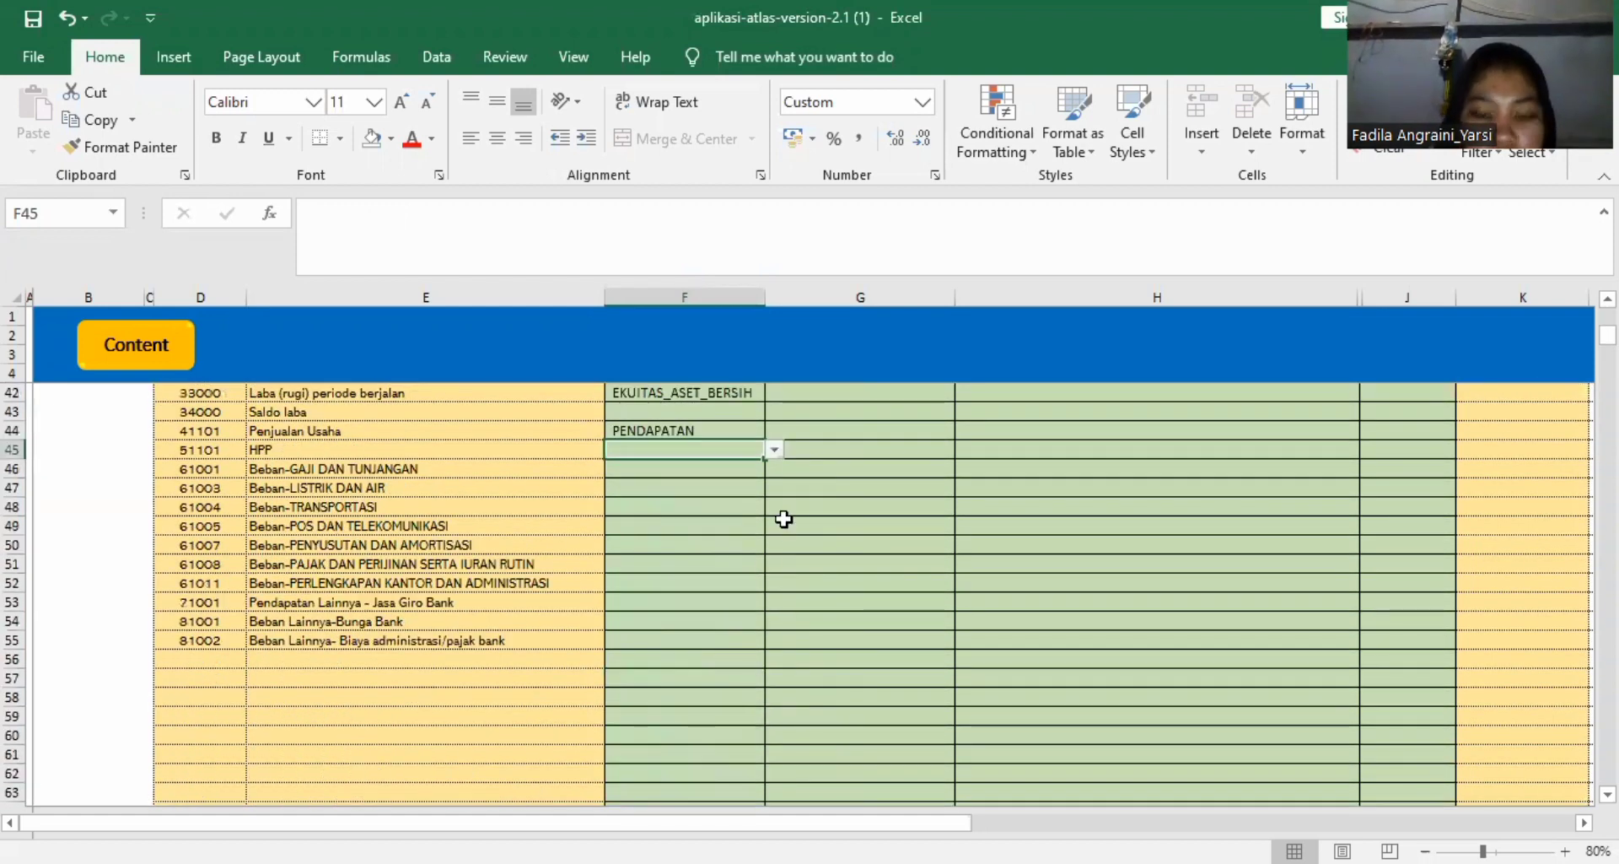
pyautogui.click(779, 451)
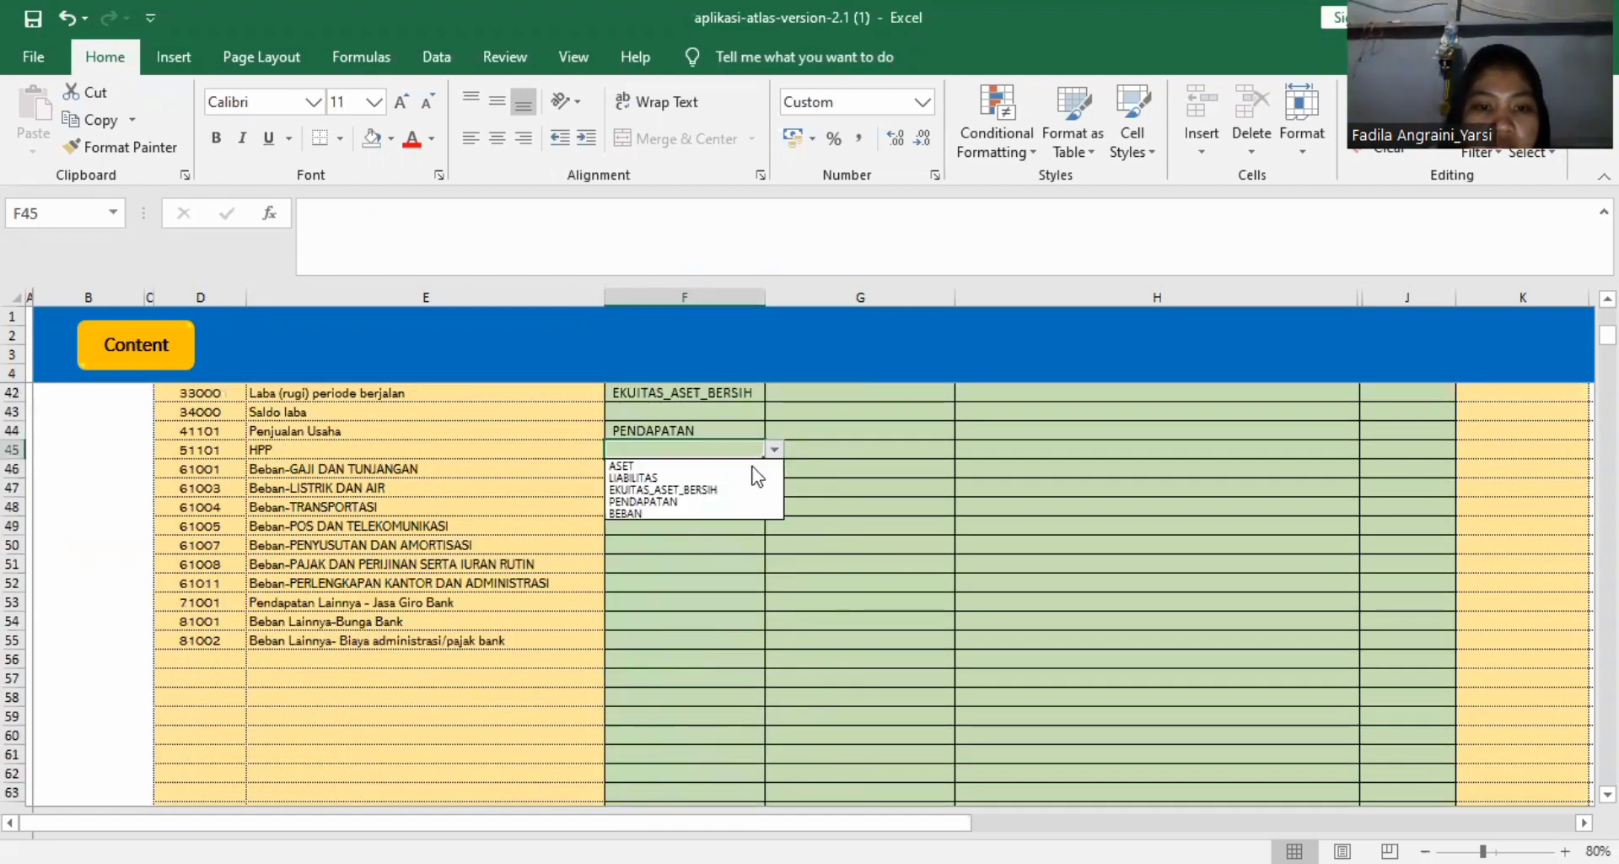
pyautogui.click(705, 509)
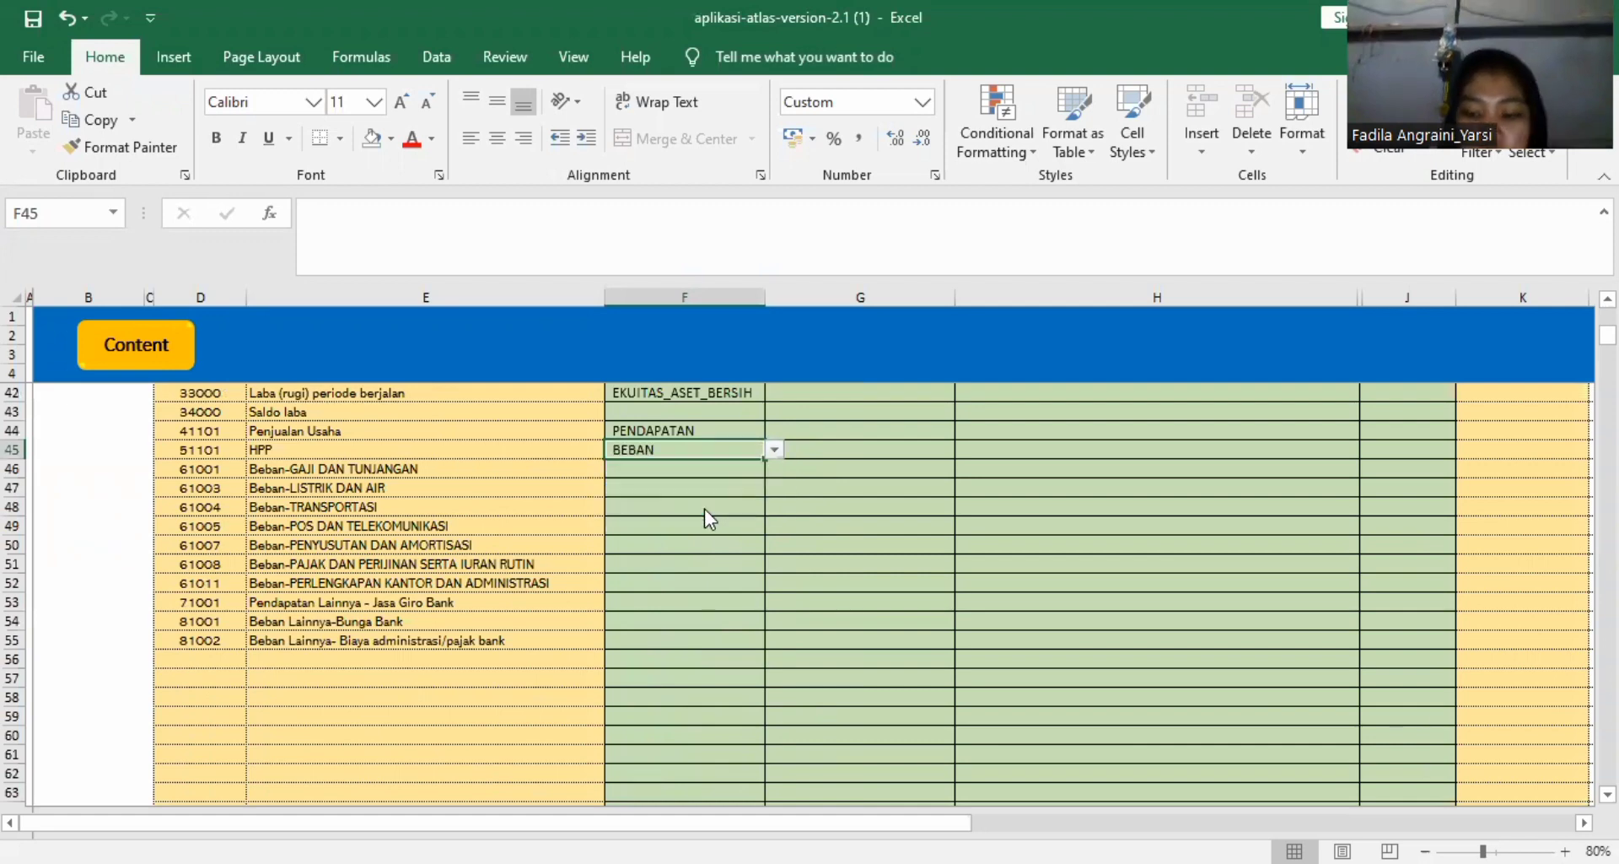
pyautogui.press('Down')
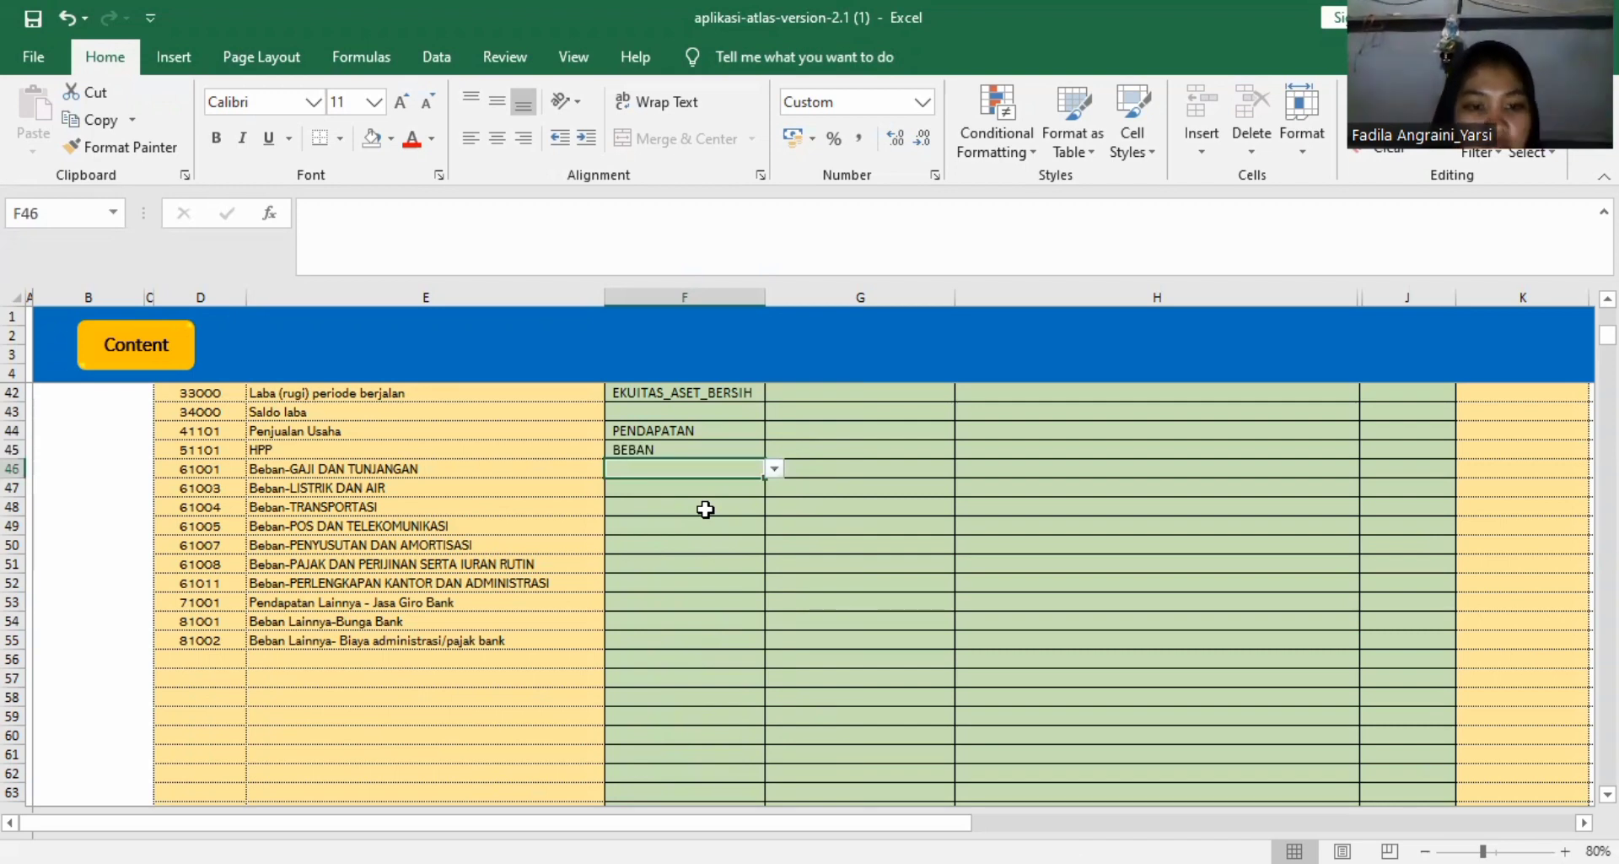
# Enter BEBAN as the Mapping Group Akun for every account from Beban-GAJI DAN TUNJANGAN down to Beban-PERLENGKAPAN KANTOR DAN ADMINISTRASI.
pyautogui.write('BEBAN')
pyautogui.press('Return')
pyautogui.write('BEBAN')
pyautogui.press('Return')
pyautogui.write('BEBAN')
pyautogui.press('Return')
pyautogui.write('BEBAN')
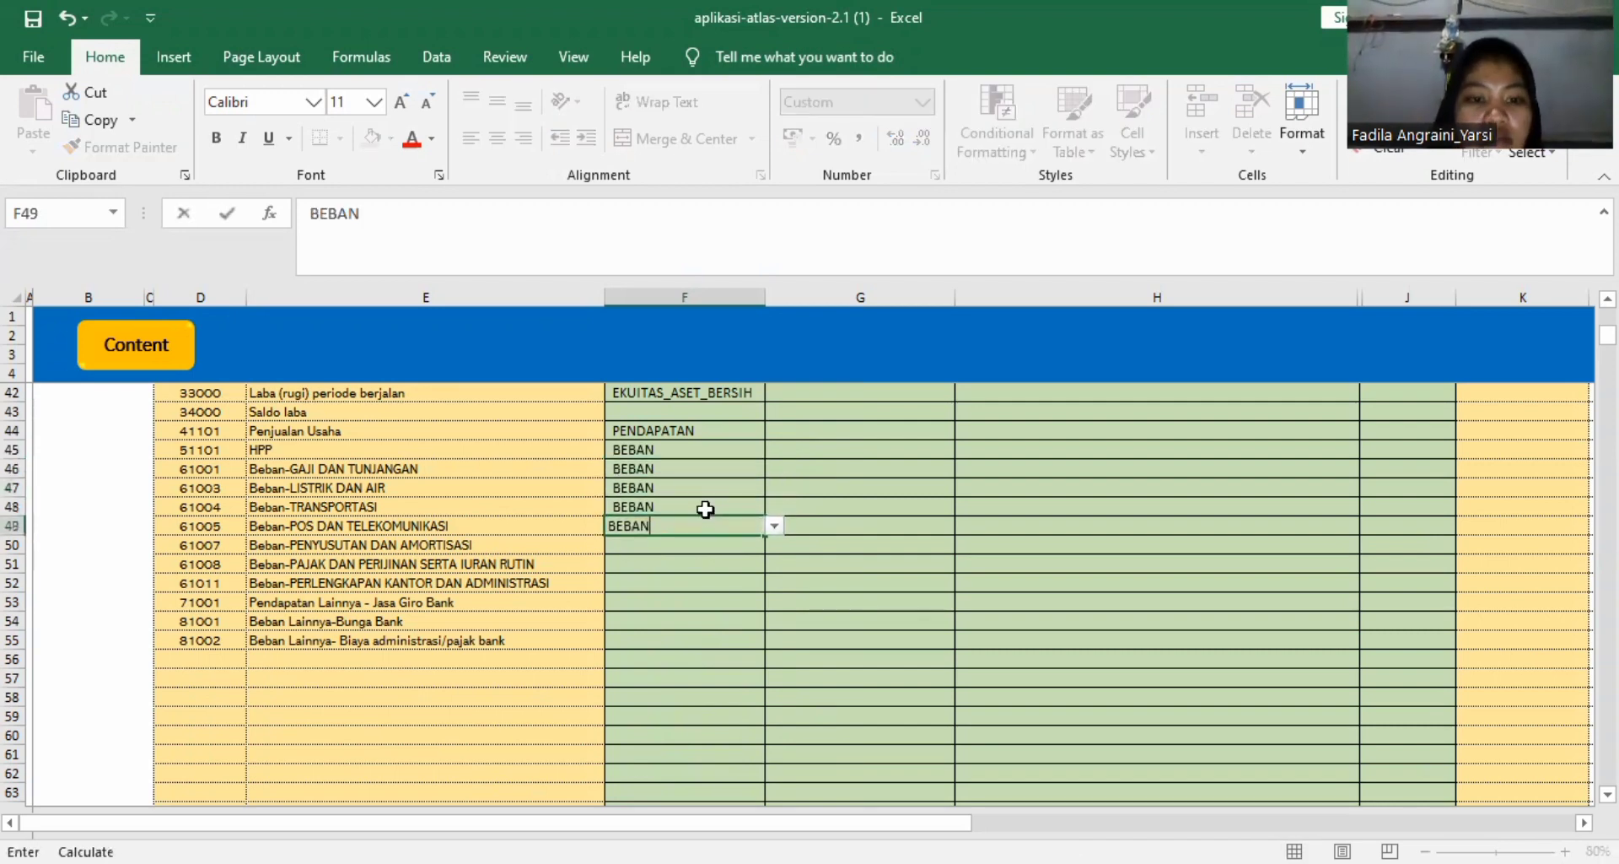
pyautogui.press('Return')
pyautogui.write('BEBAN')
pyautogui.press('Return')
pyautogui.write('BEBAN')
pyautogui.press('Return')
pyautogui.write('BEBAN')
pyautogui.press('Return')
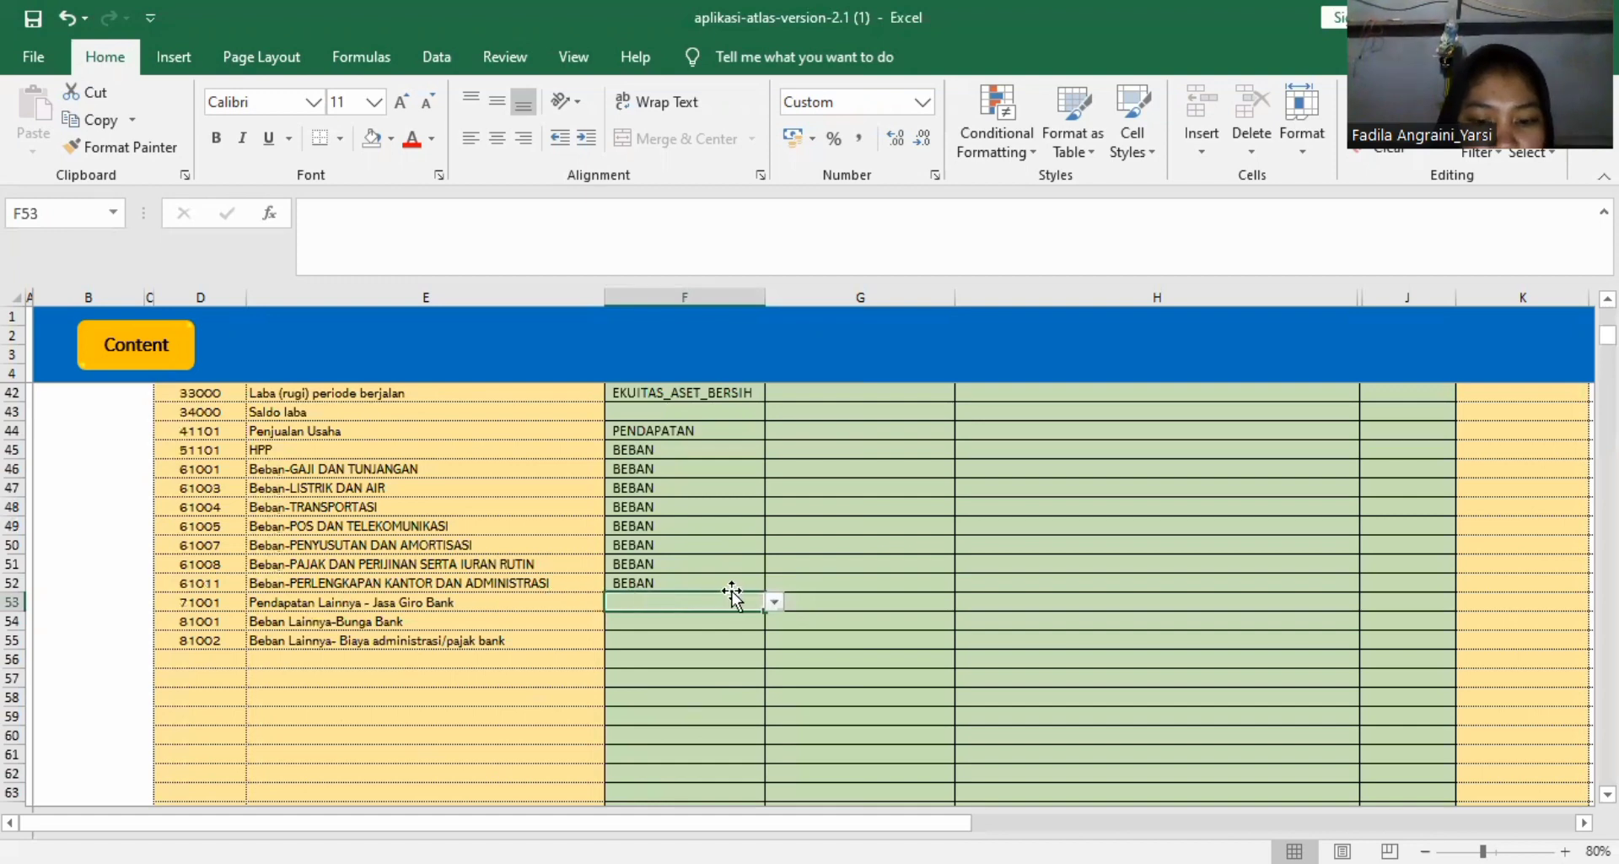
# Set the Mapping Group Akun of Pendapatan Lainnya - Jasa Giro Bank to PENDAPATAN and of both Beban Lainnya accounts to BEBAN.
pyautogui.click(773, 602)
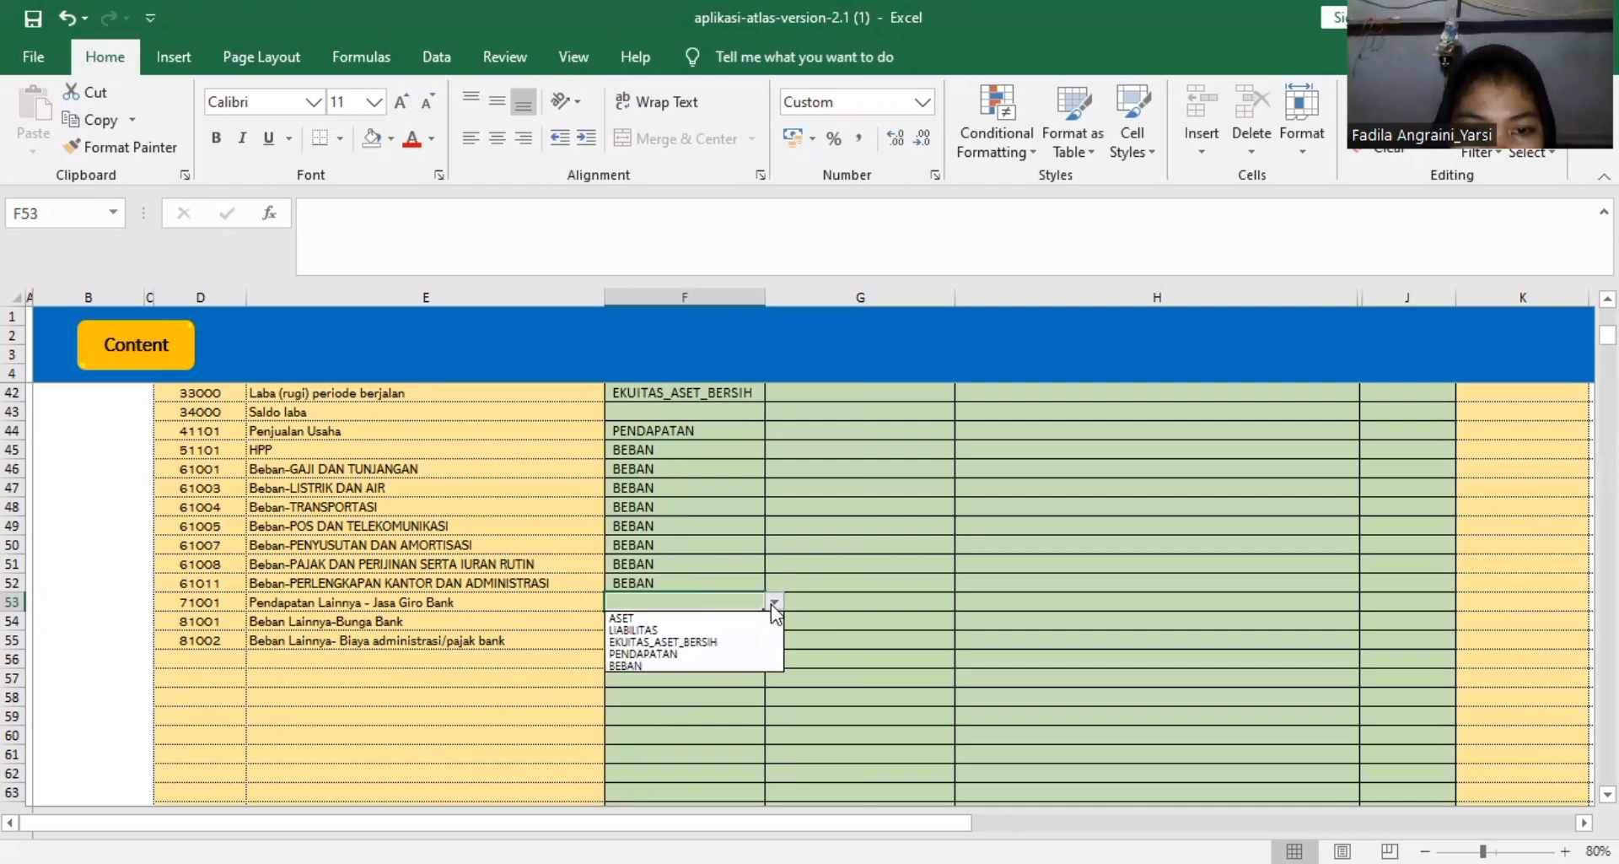
pyautogui.click(760, 652)
pyautogui.press('Return')
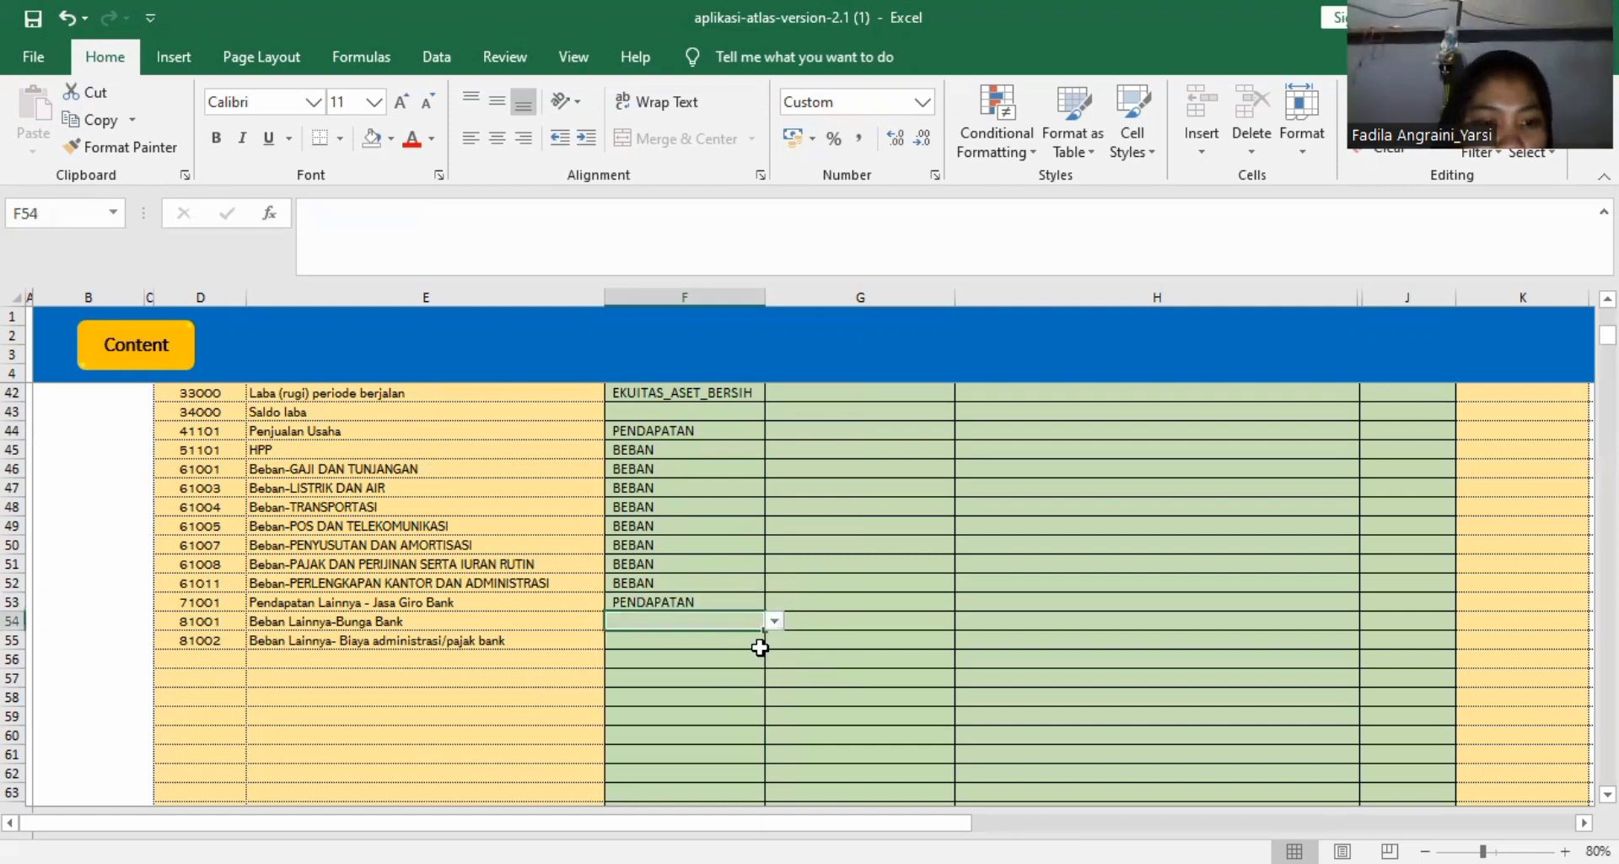
pyautogui.click(774, 621)
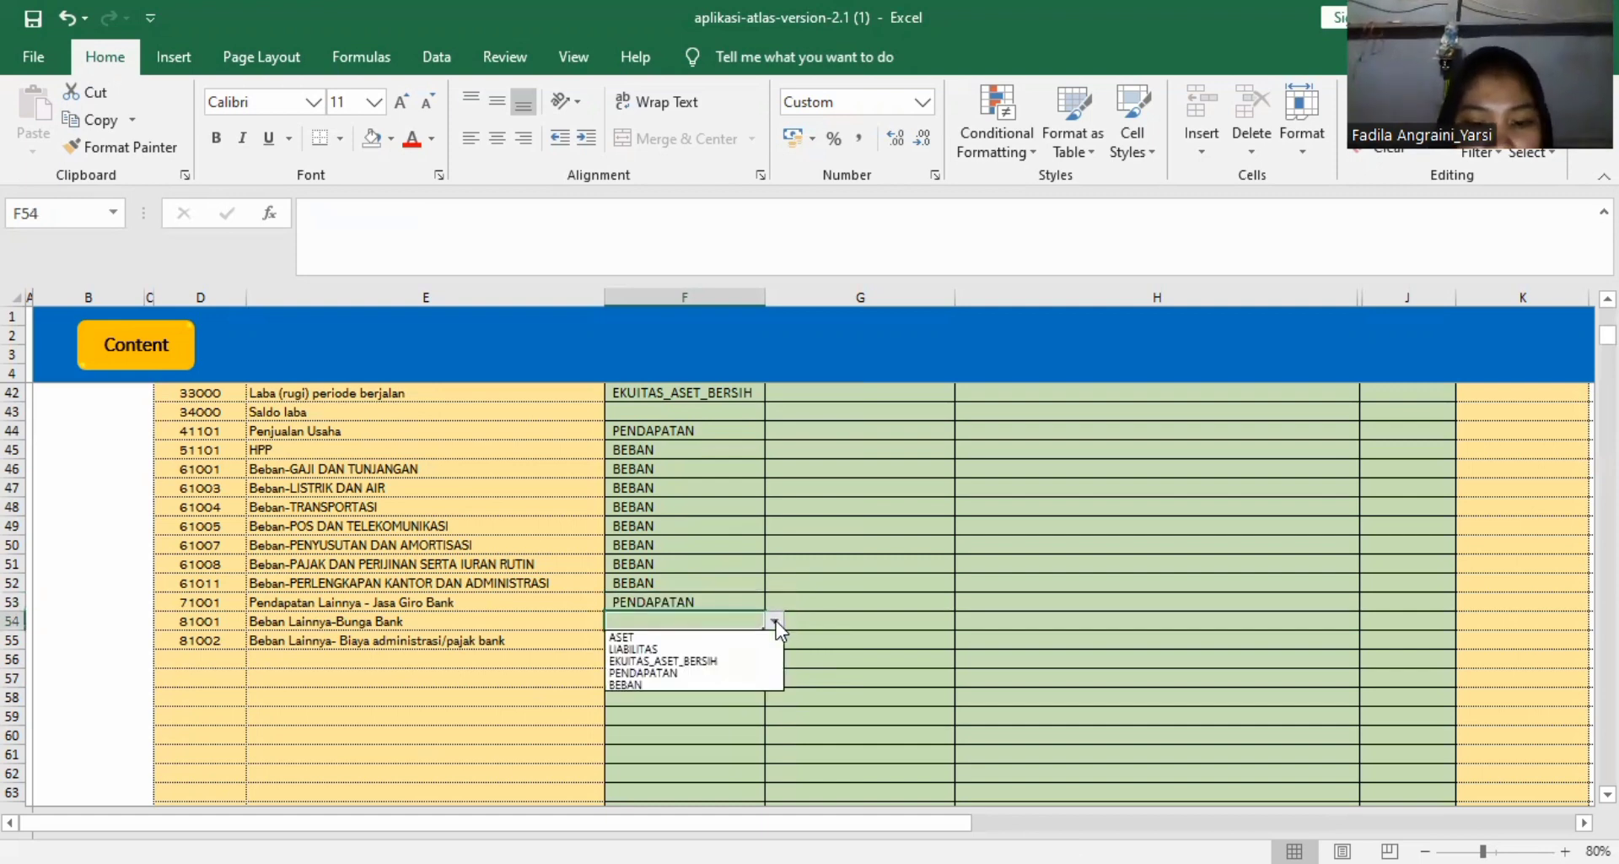
pyautogui.click(725, 684)
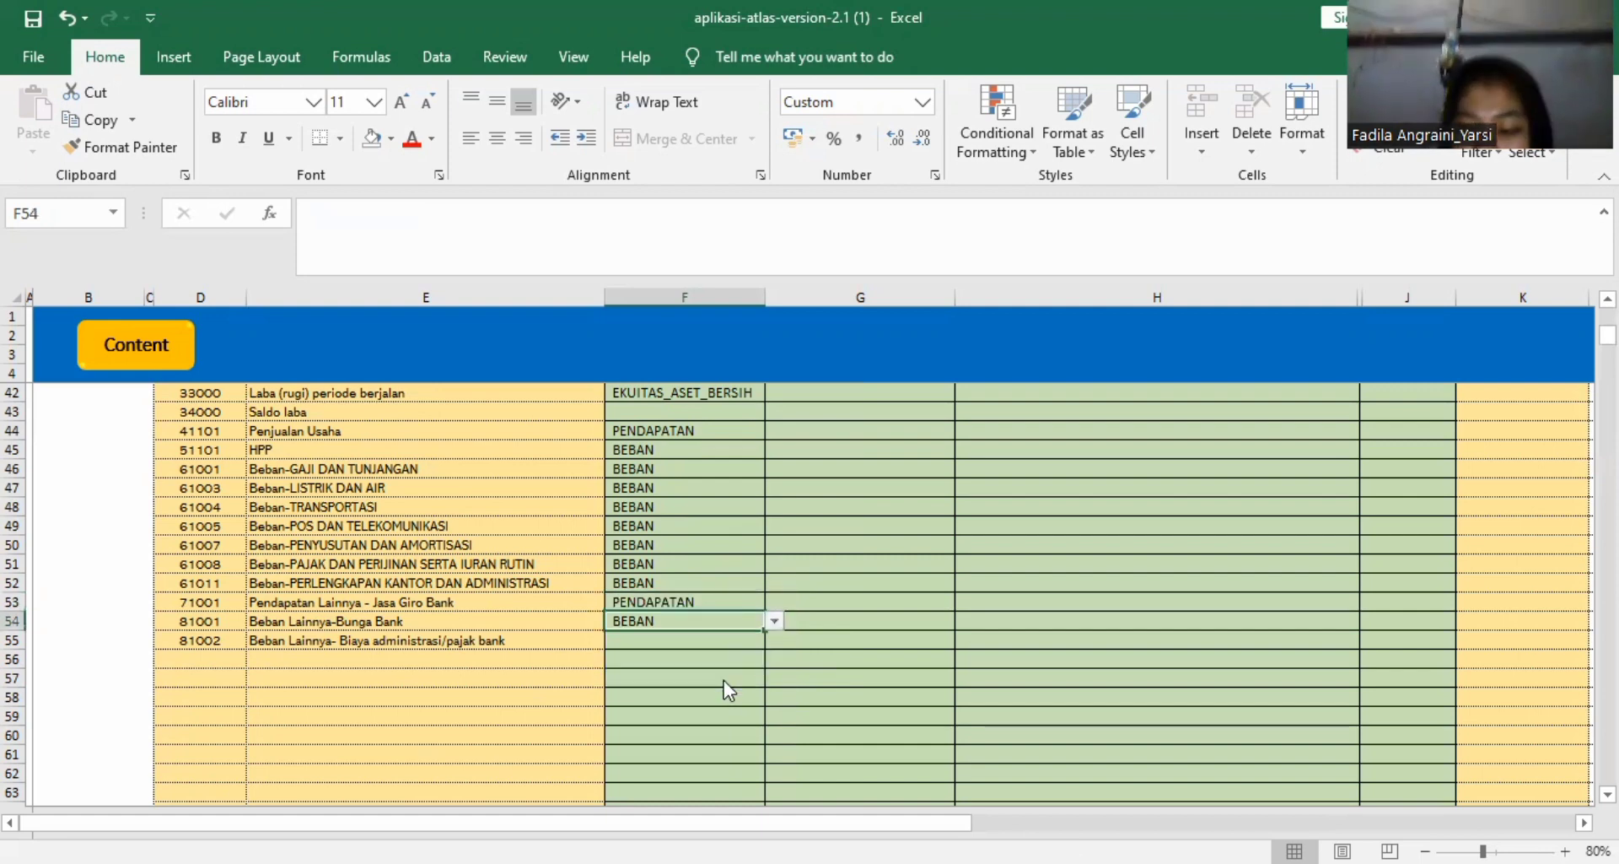
pyautogui.press('Down')
pyautogui.write('b')
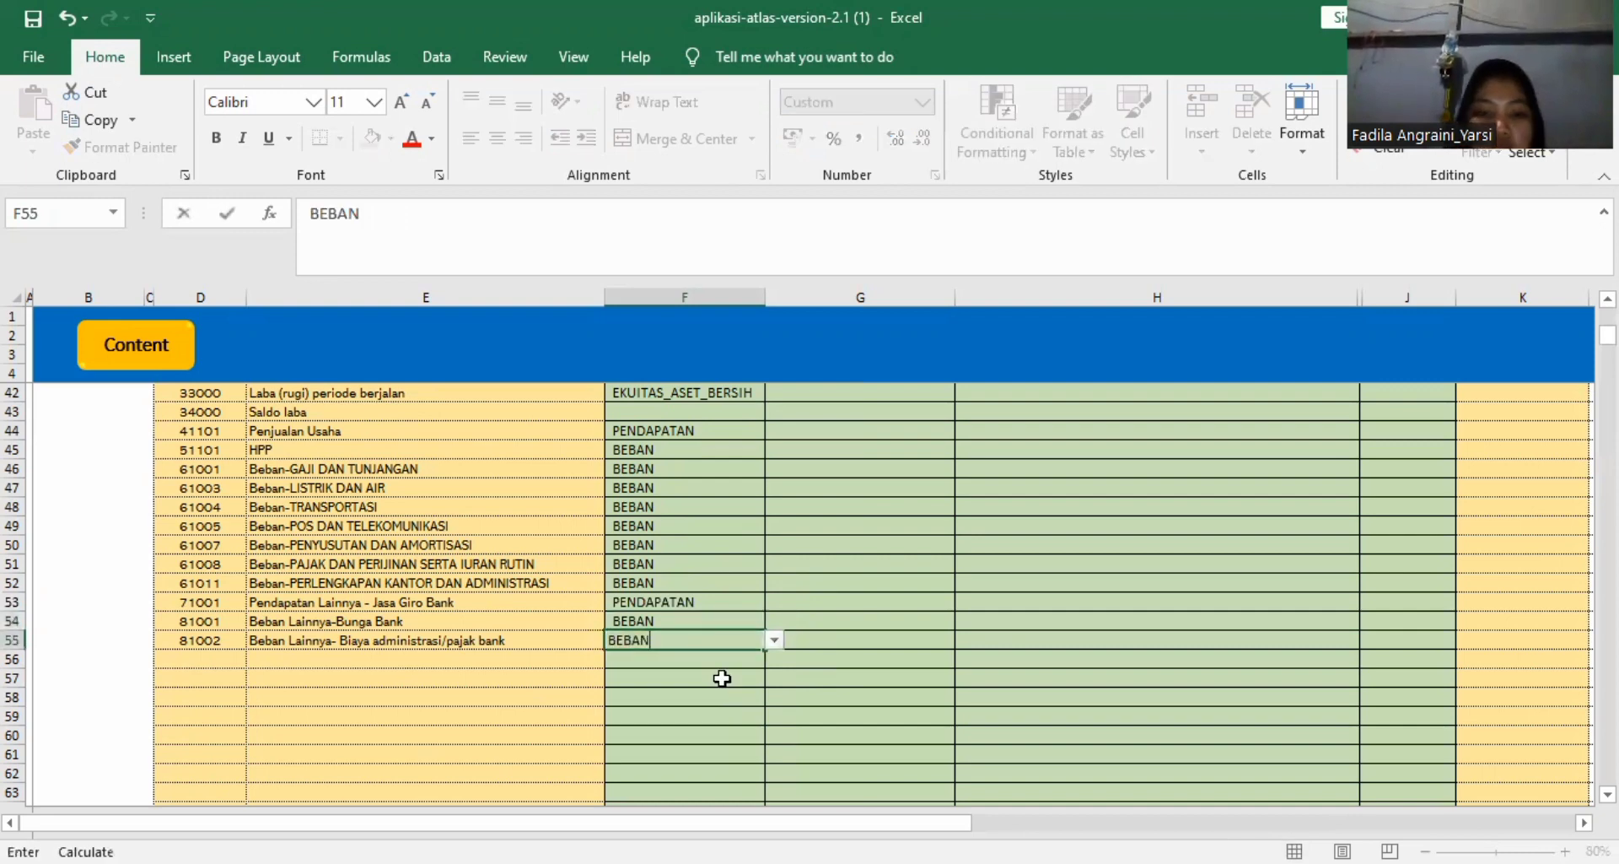
pyautogui.press('Return')
# Review the Mapping Kelompok Akun options offered for the Kas Kecil account.
pyautogui.scroll(12, 788, 658)
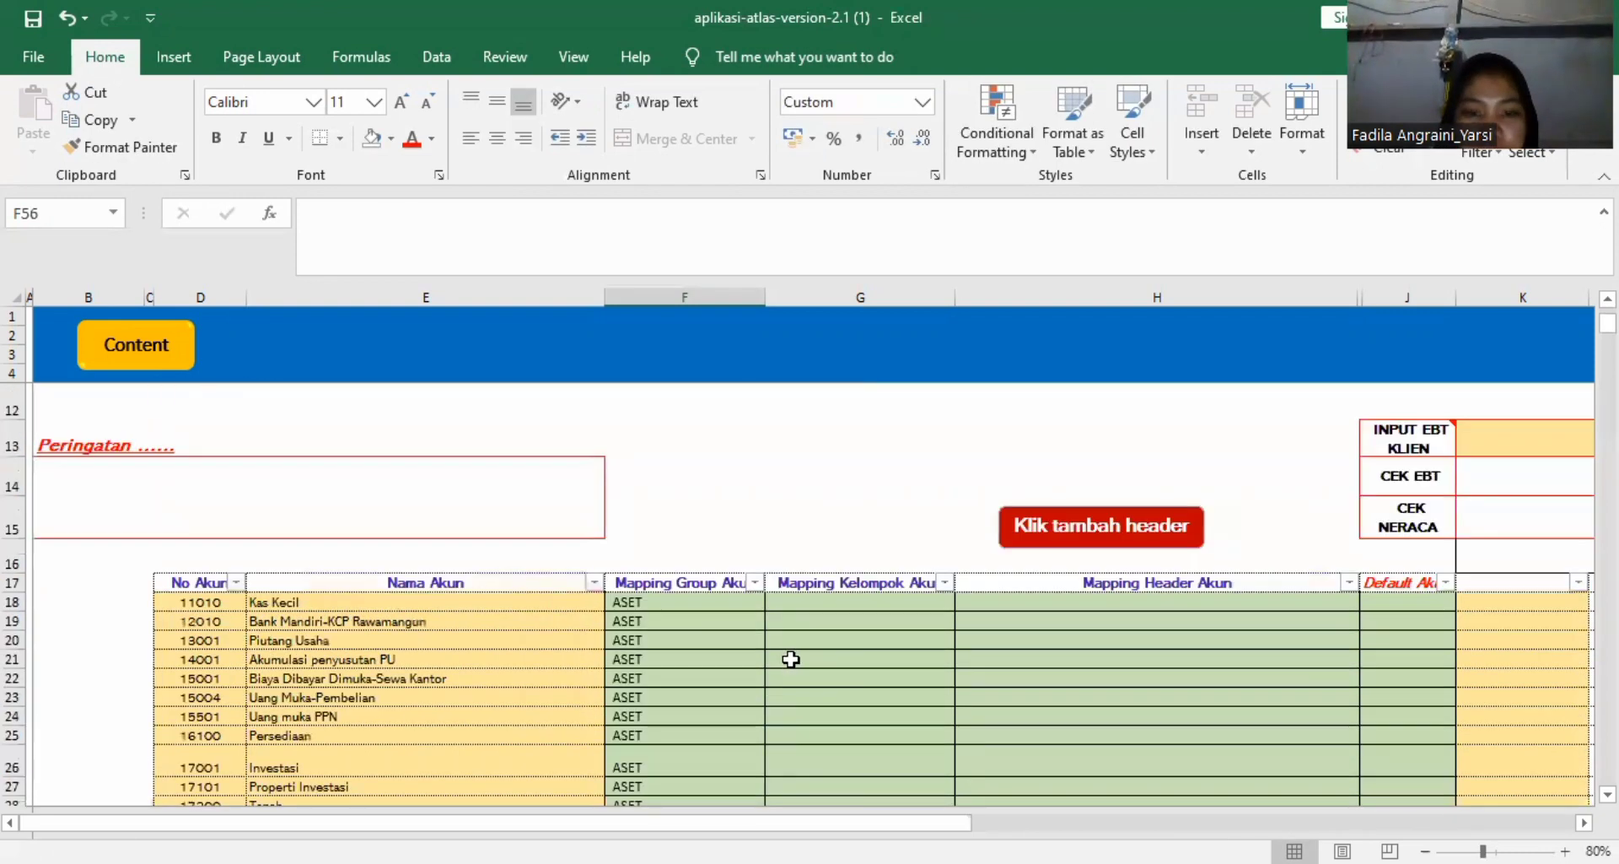
pyautogui.scroll(-4, 789, 659)
pyautogui.scroll(5, 790, 659)
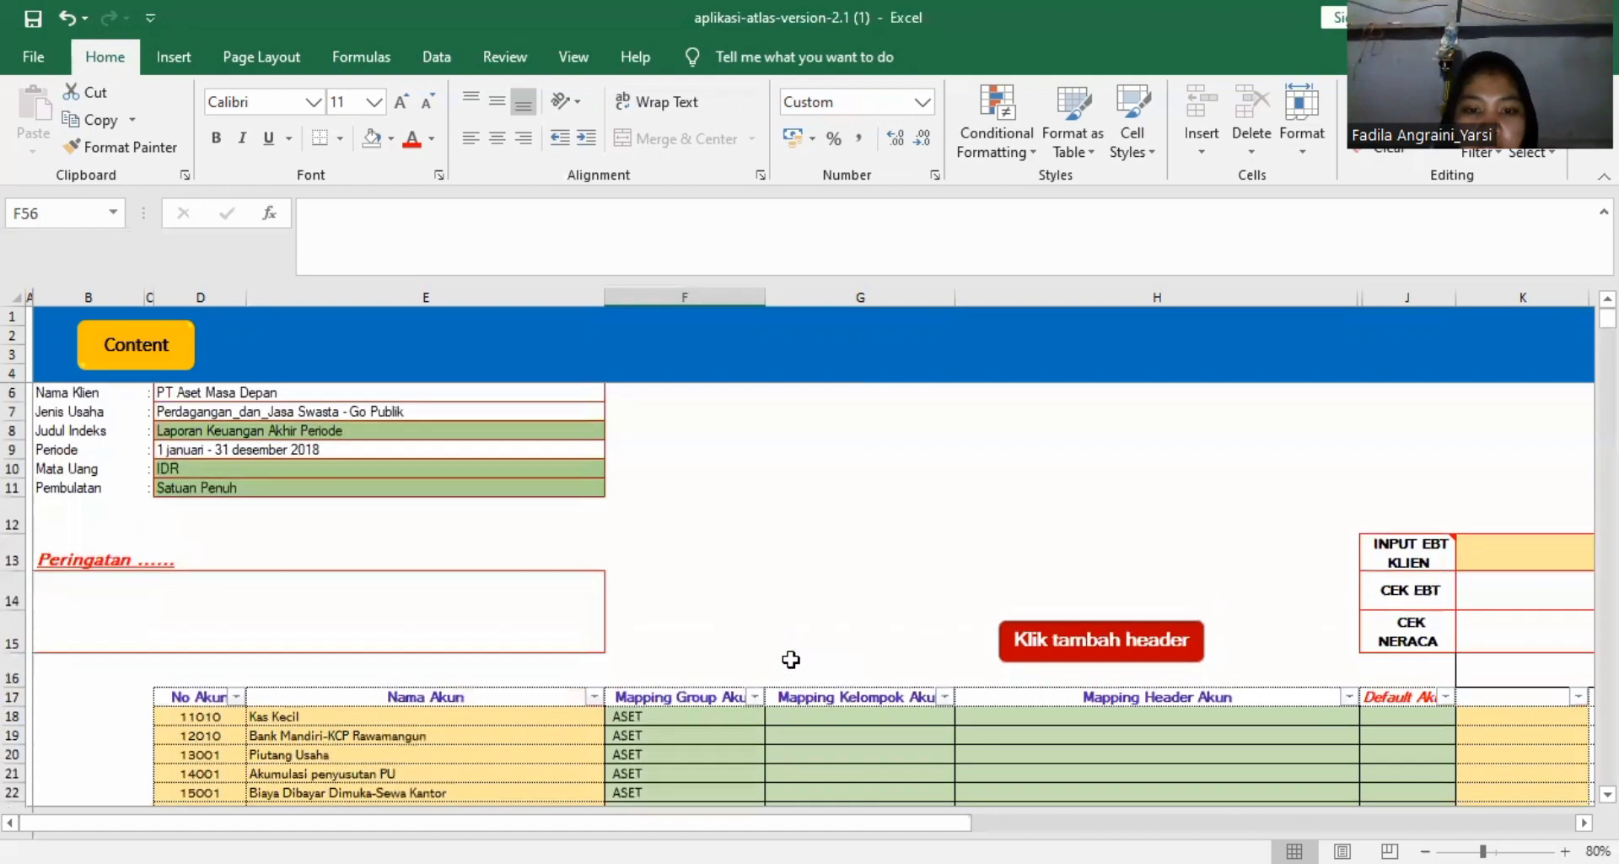
pyautogui.click(790, 659)
pyautogui.scroll(-2, 791, 658)
pyautogui.click(839, 659)
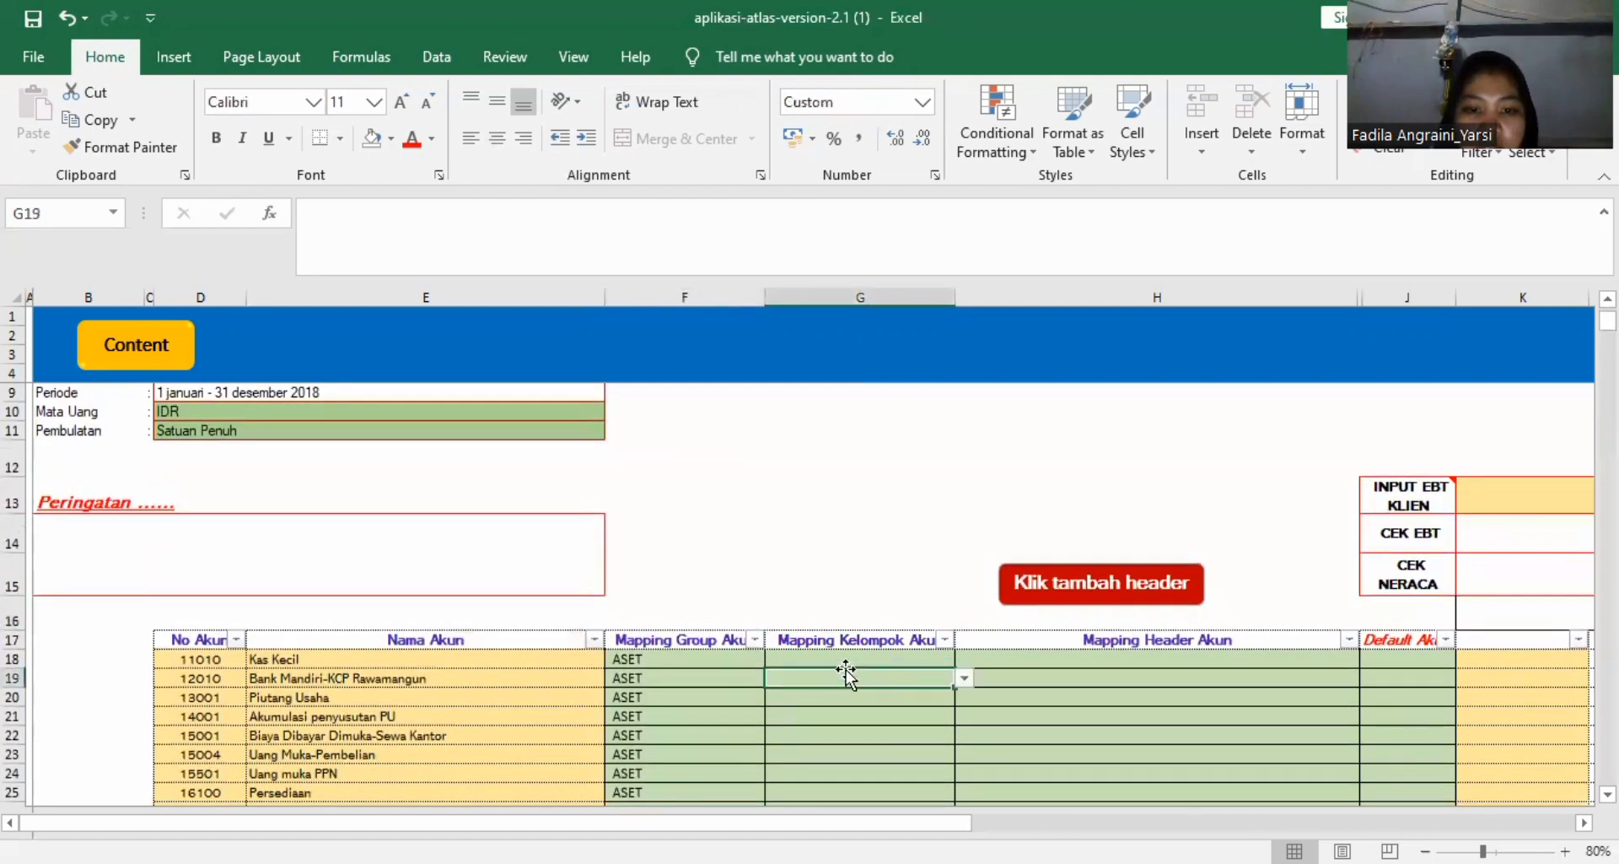
pyautogui.scroll(-2, 891, 659)
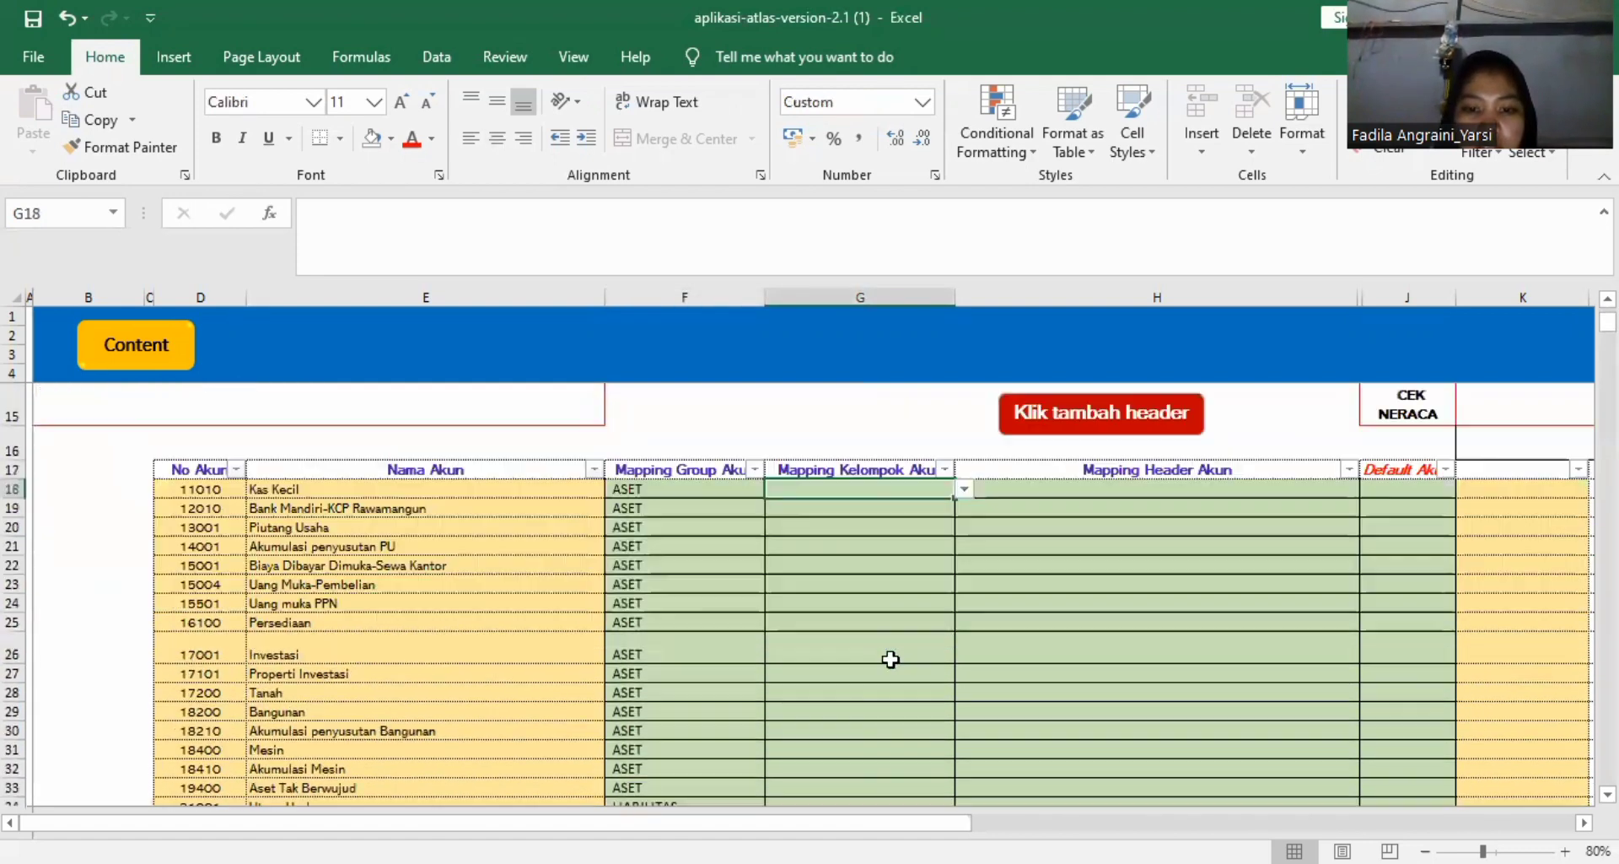
pyautogui.click(964, 489)
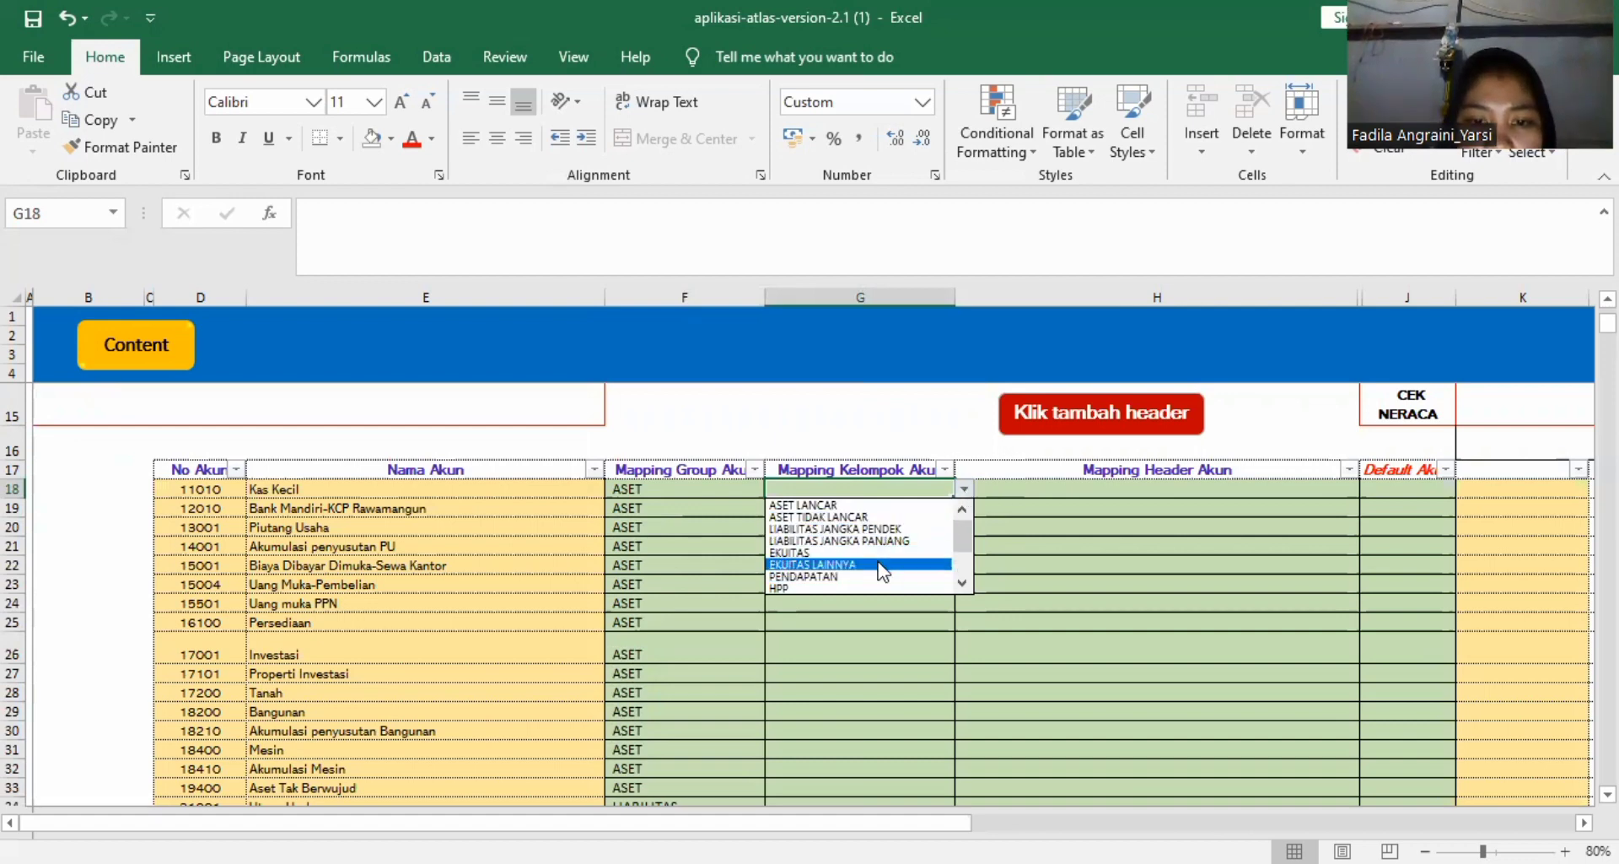
pyautogui.click(963, 581)
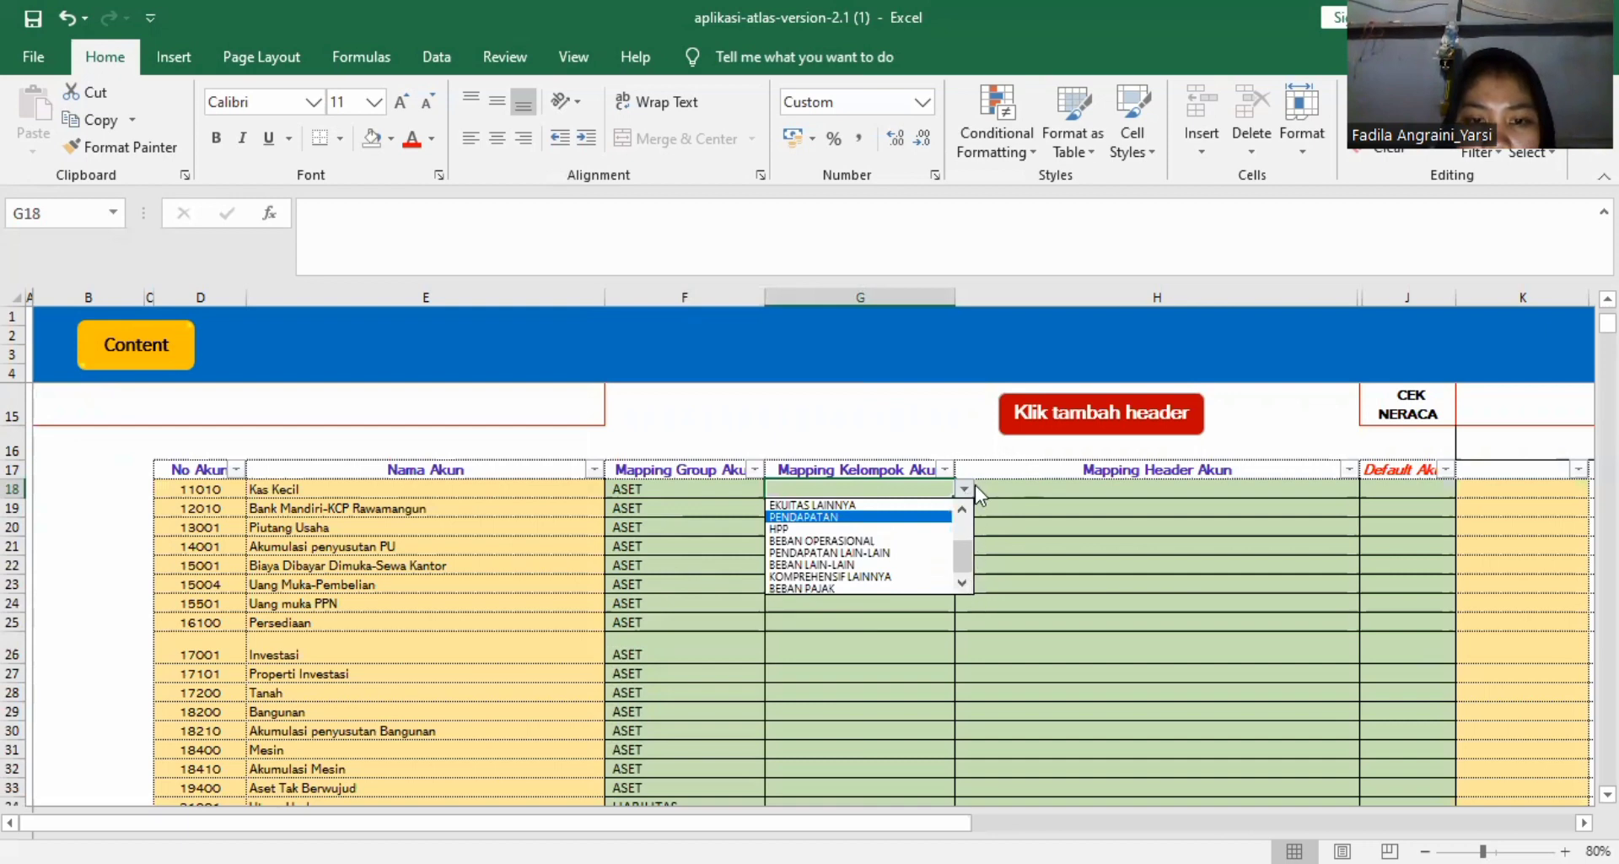
pyautogui.click(963, 513)
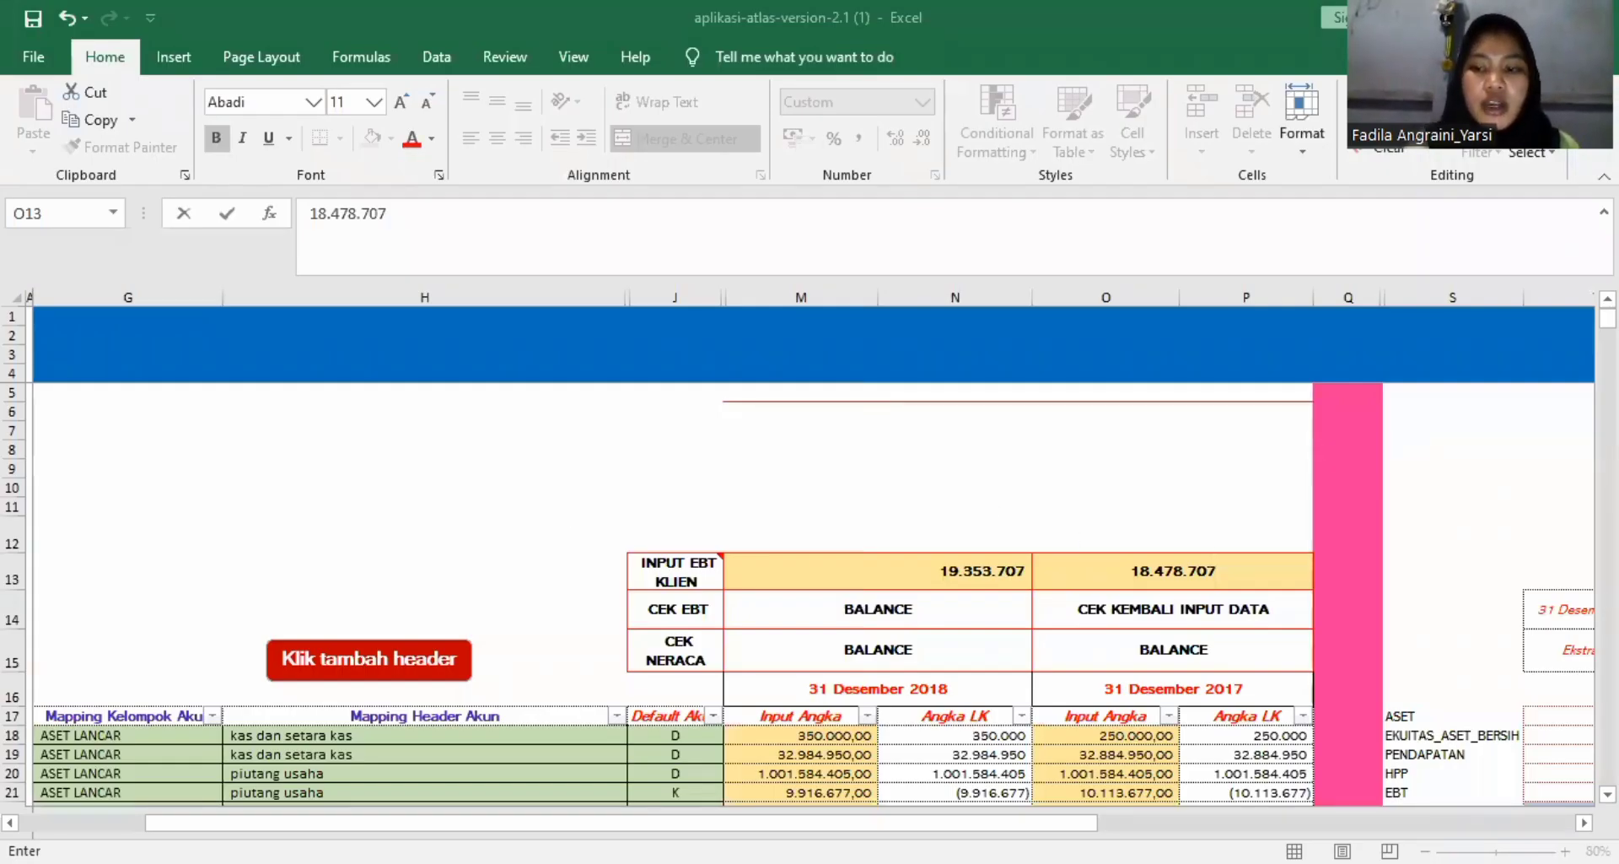
# Finish entering 18.478.707 as the client EBT for 31 Desember 2017, and look over the account mappings.
pyautogui.scroll(-2, 1012, 607)
pyautogui.hscroll(-3, 1016, 711)
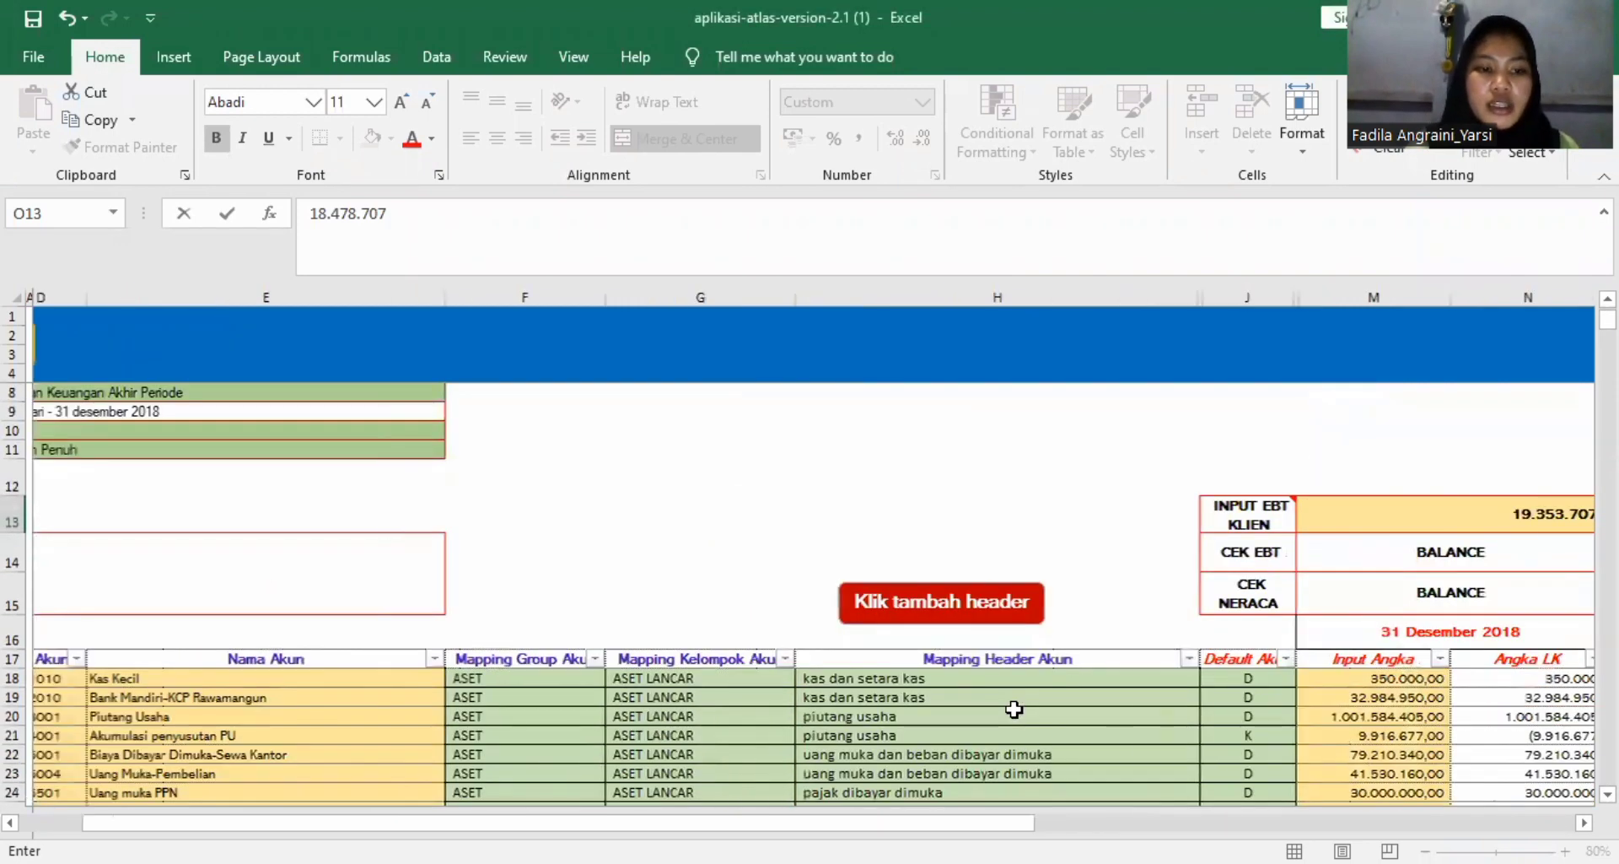
pyautogui.scroll(-1, 1013, 710)
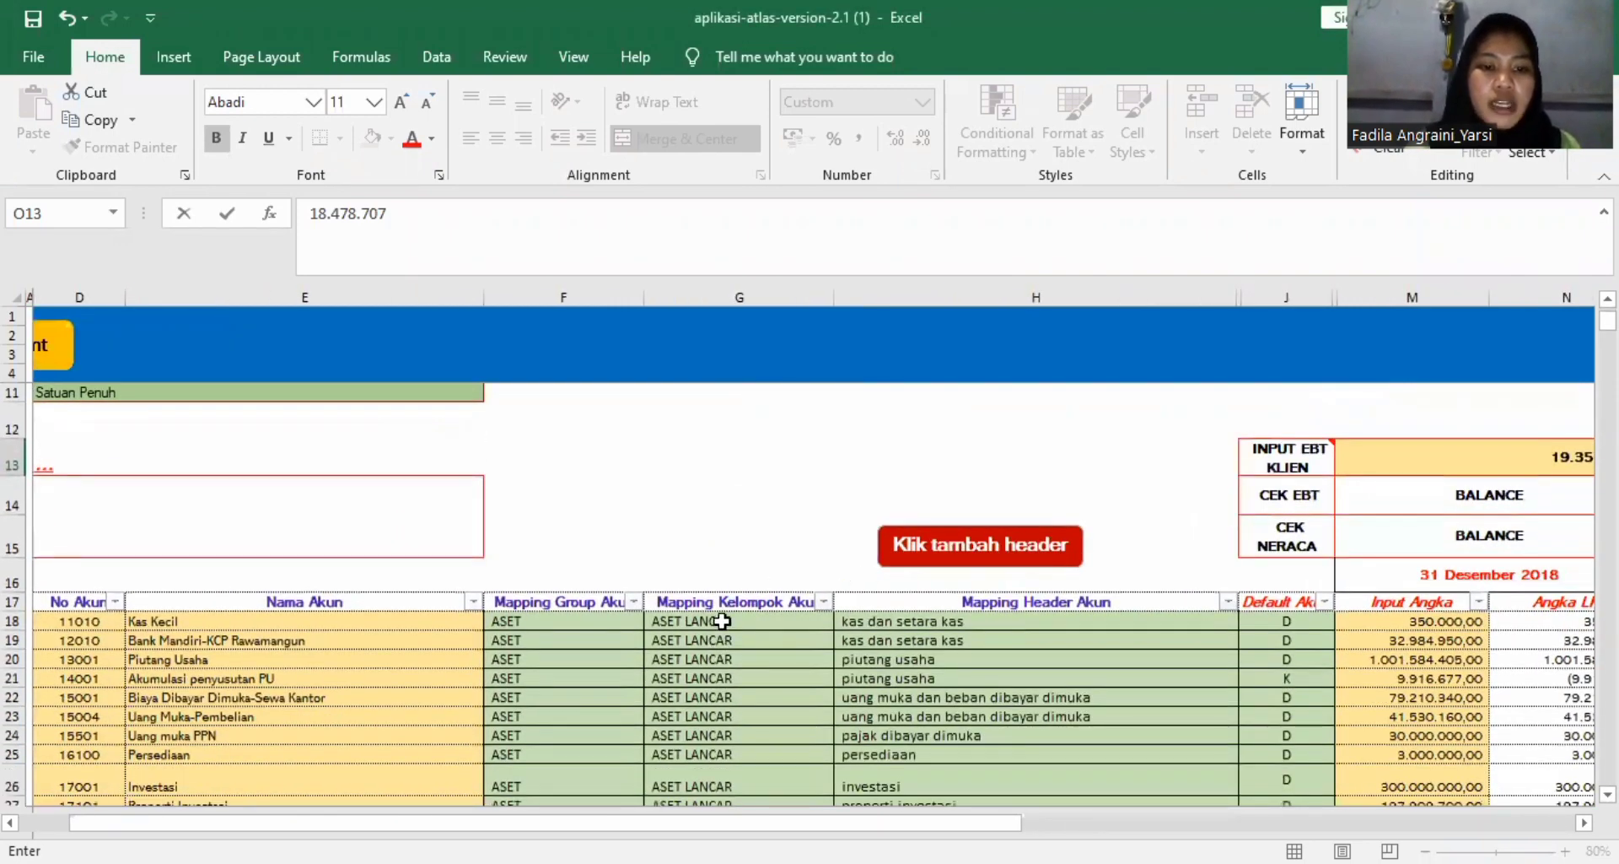
pyautogui.scroll(-2, 662, 661)
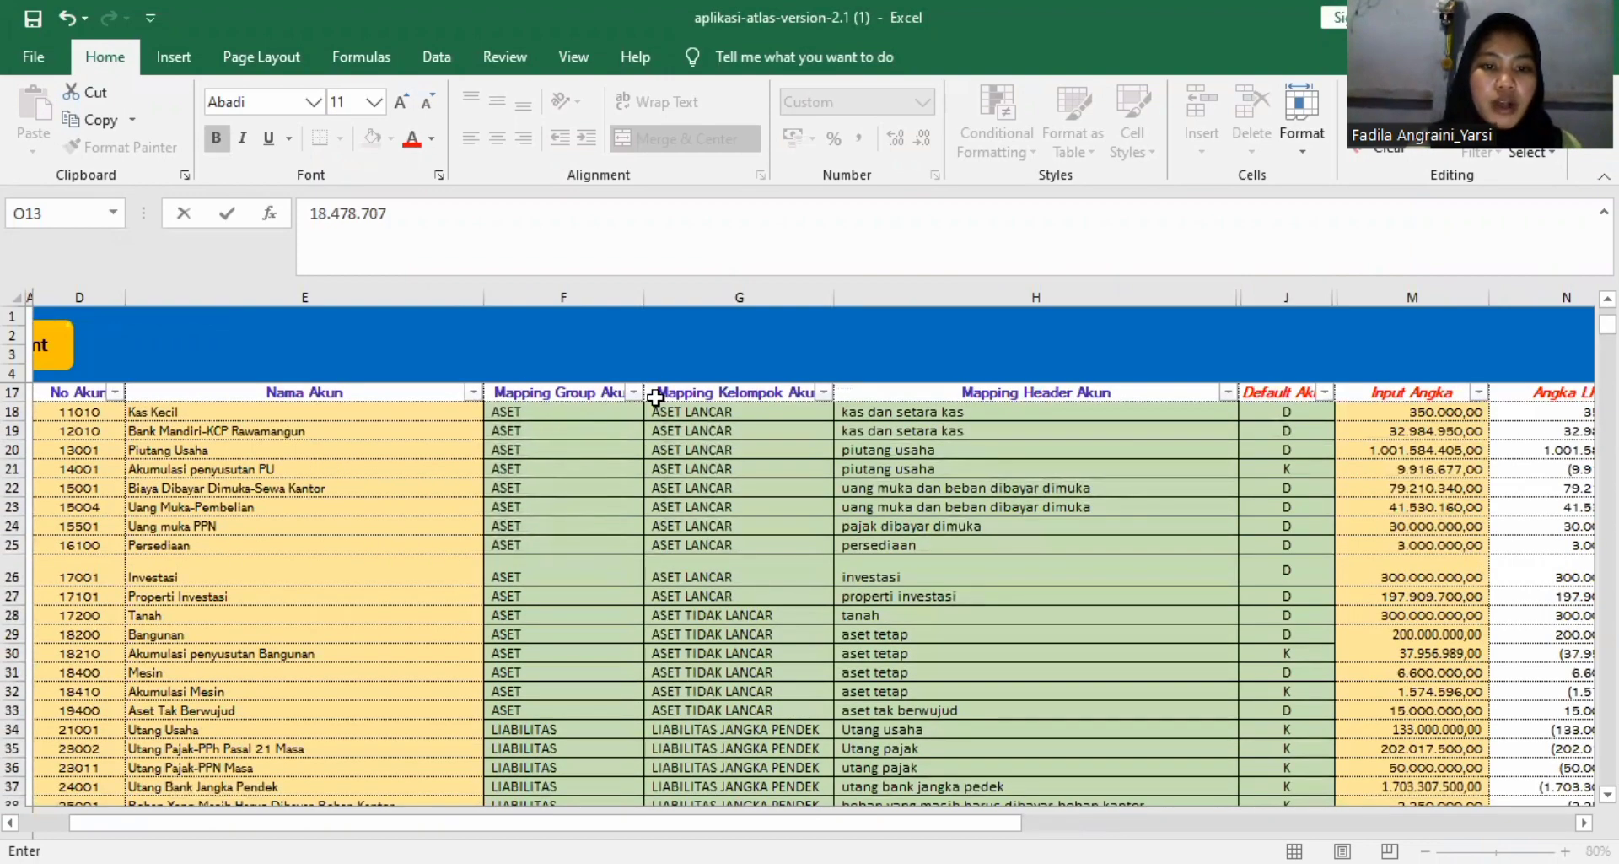
pyautogui.hscroll(1, 755, 409)
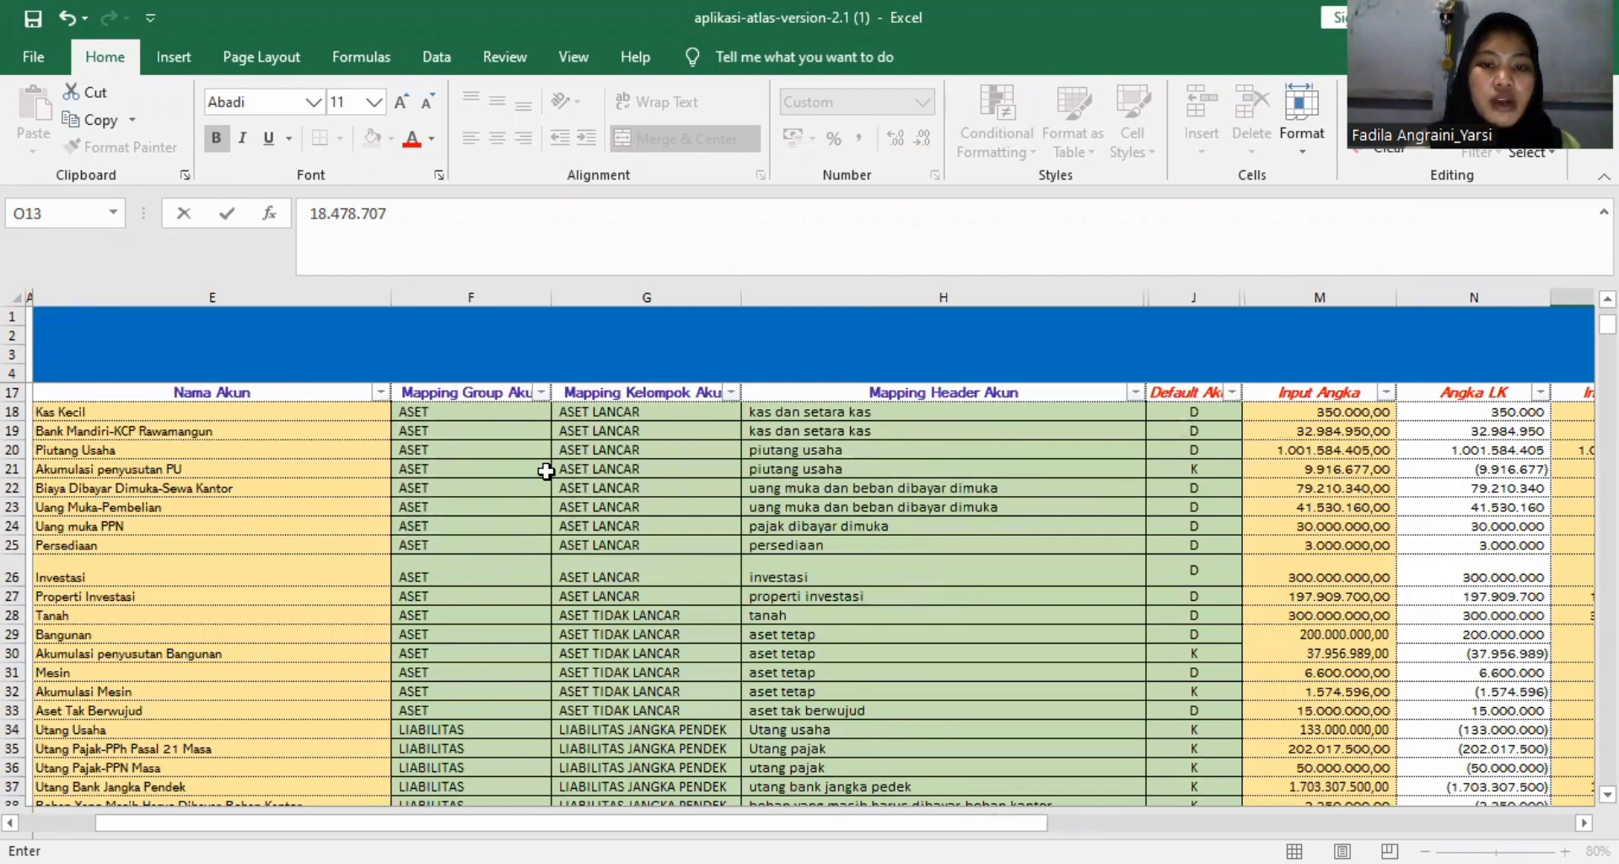
pyautogui.click(1096, 411)
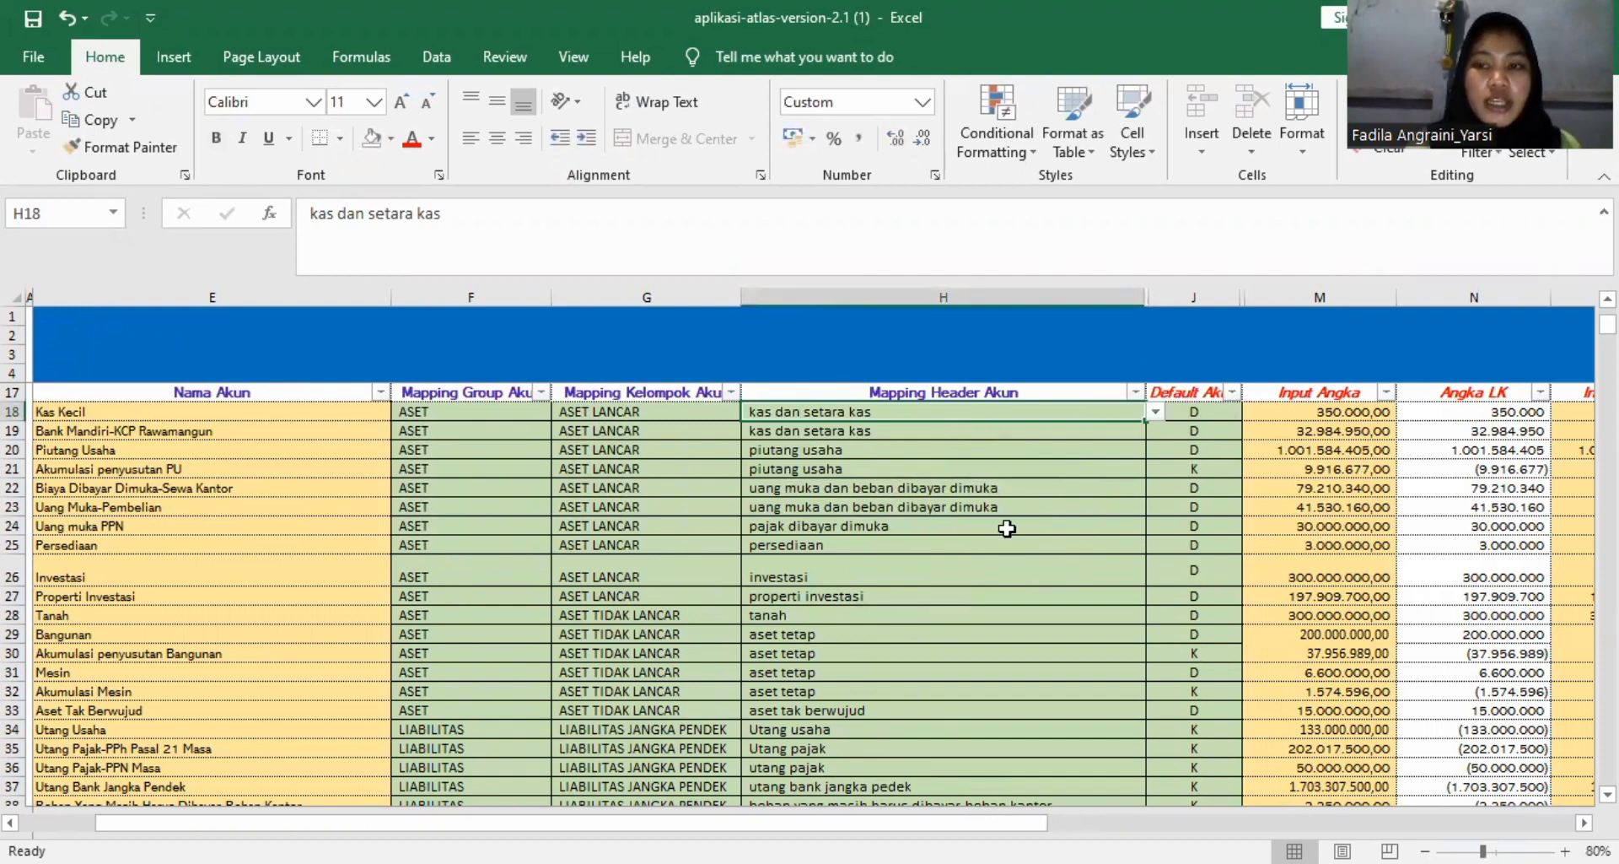
# Review the Default Akun options D and K offered for the Kas Kecil account.
pyautogui.click(1215, 411)
pyautogui.click(1252, 410)
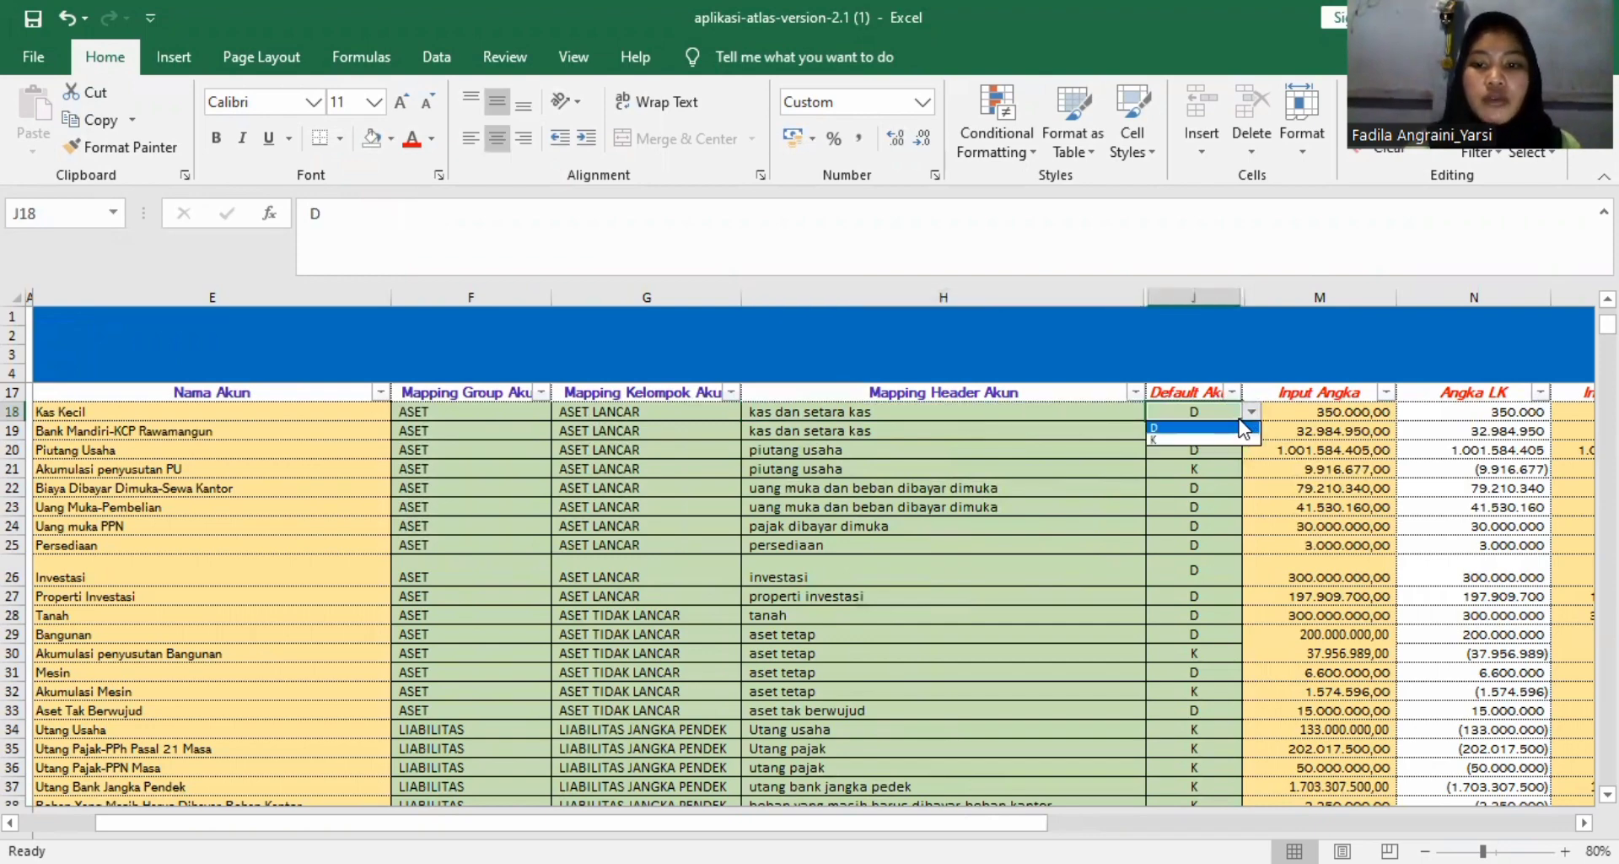
pyautogui.click(1224, 408)
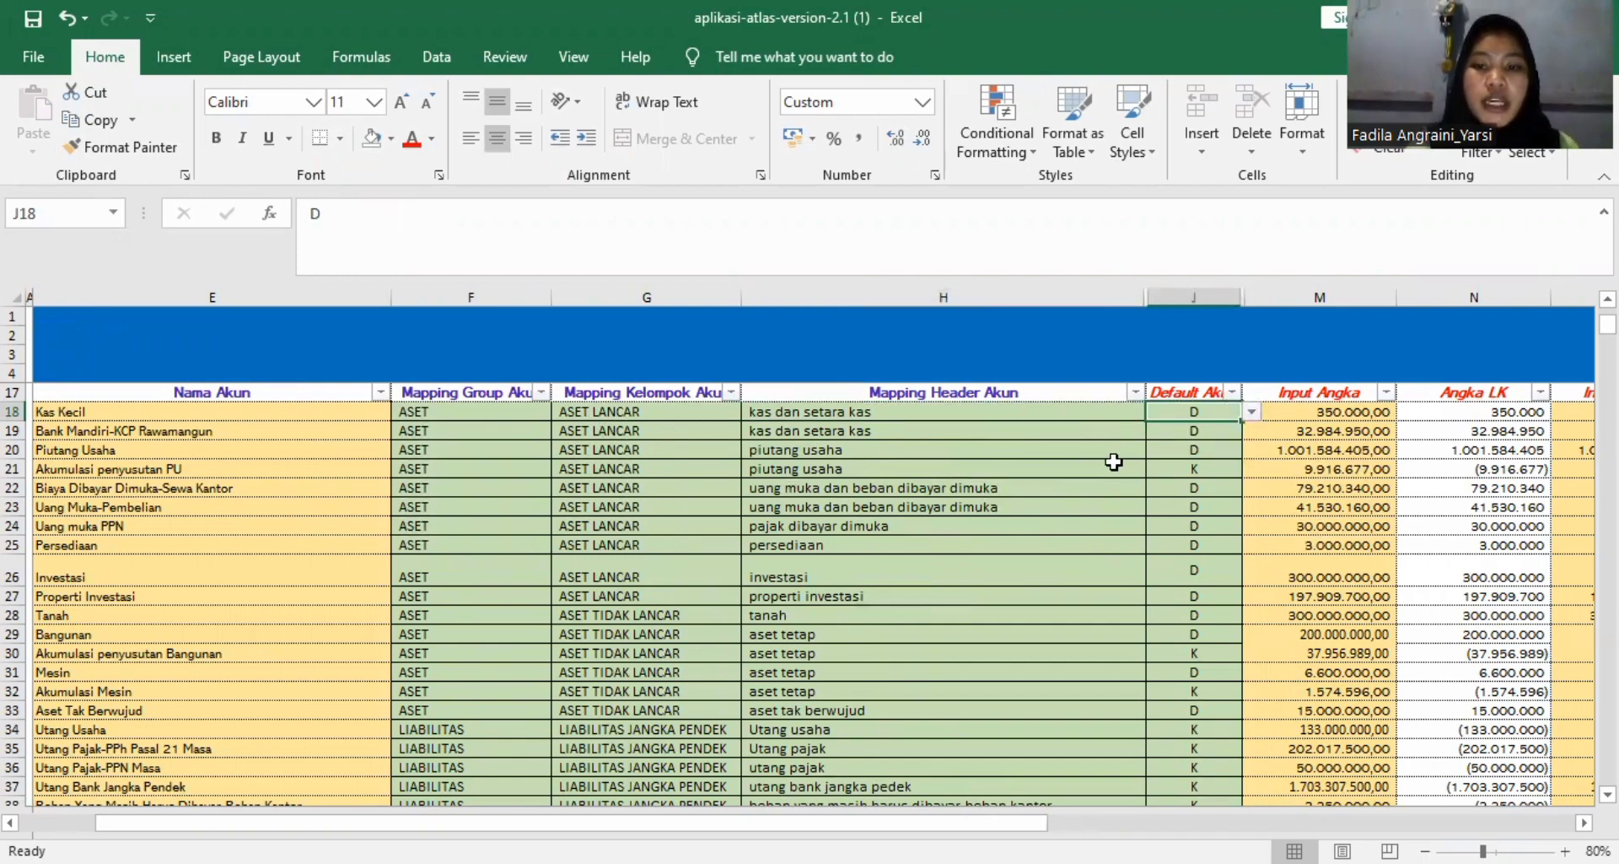
pyautogui.hscroll(2, 1114, 462)
pyautogui.hscroll(2, 1114, 461)
pyautogui.hscroll(-4, 1119, 462)
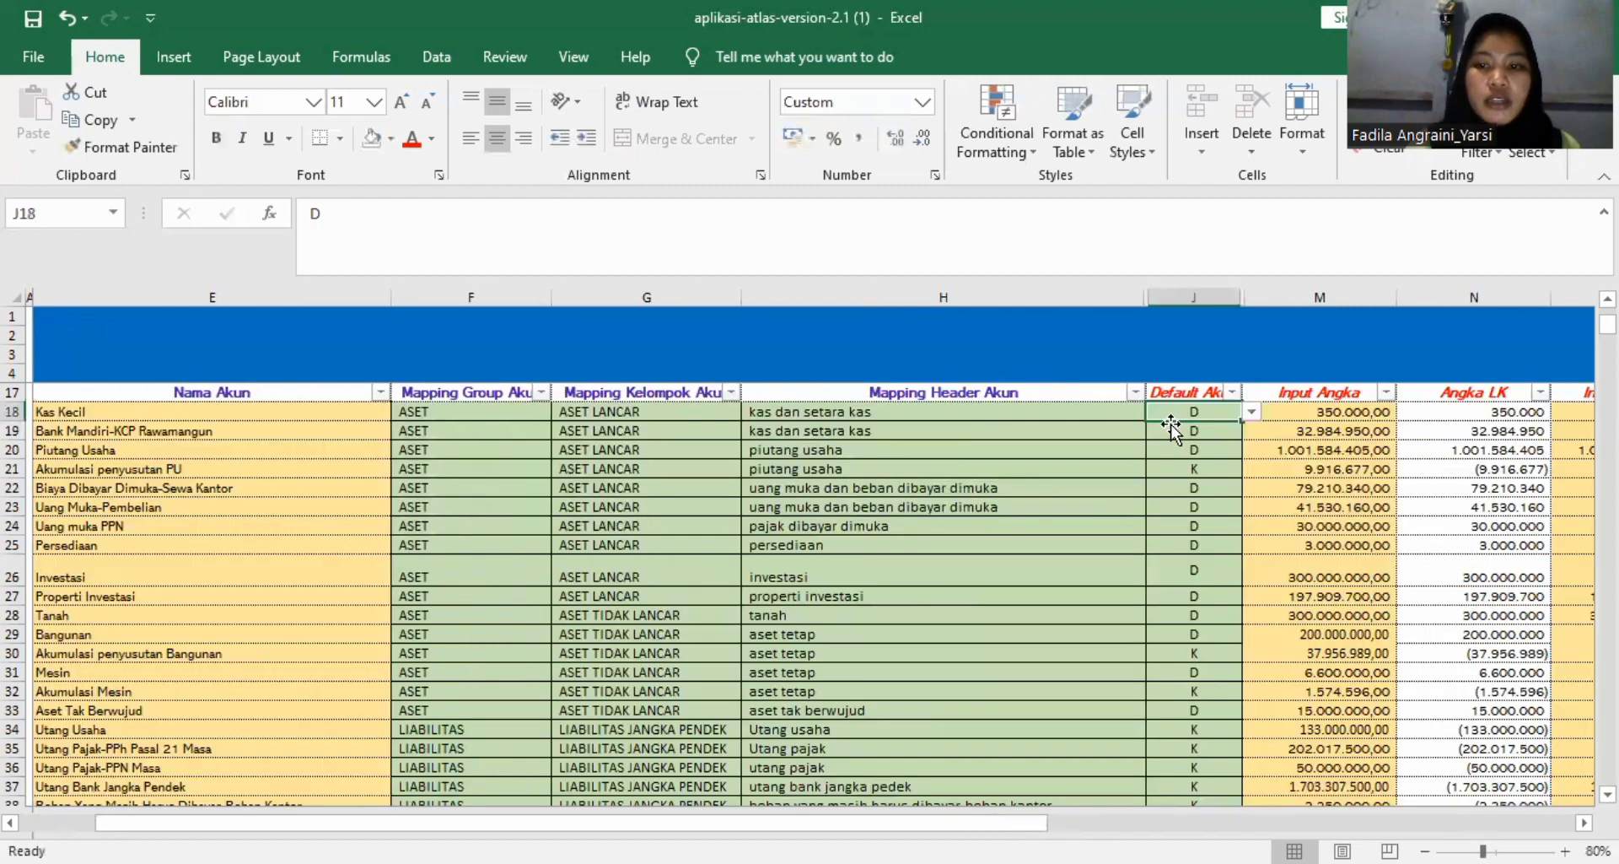
pyautogui.hscroll(3, 1137, 424)
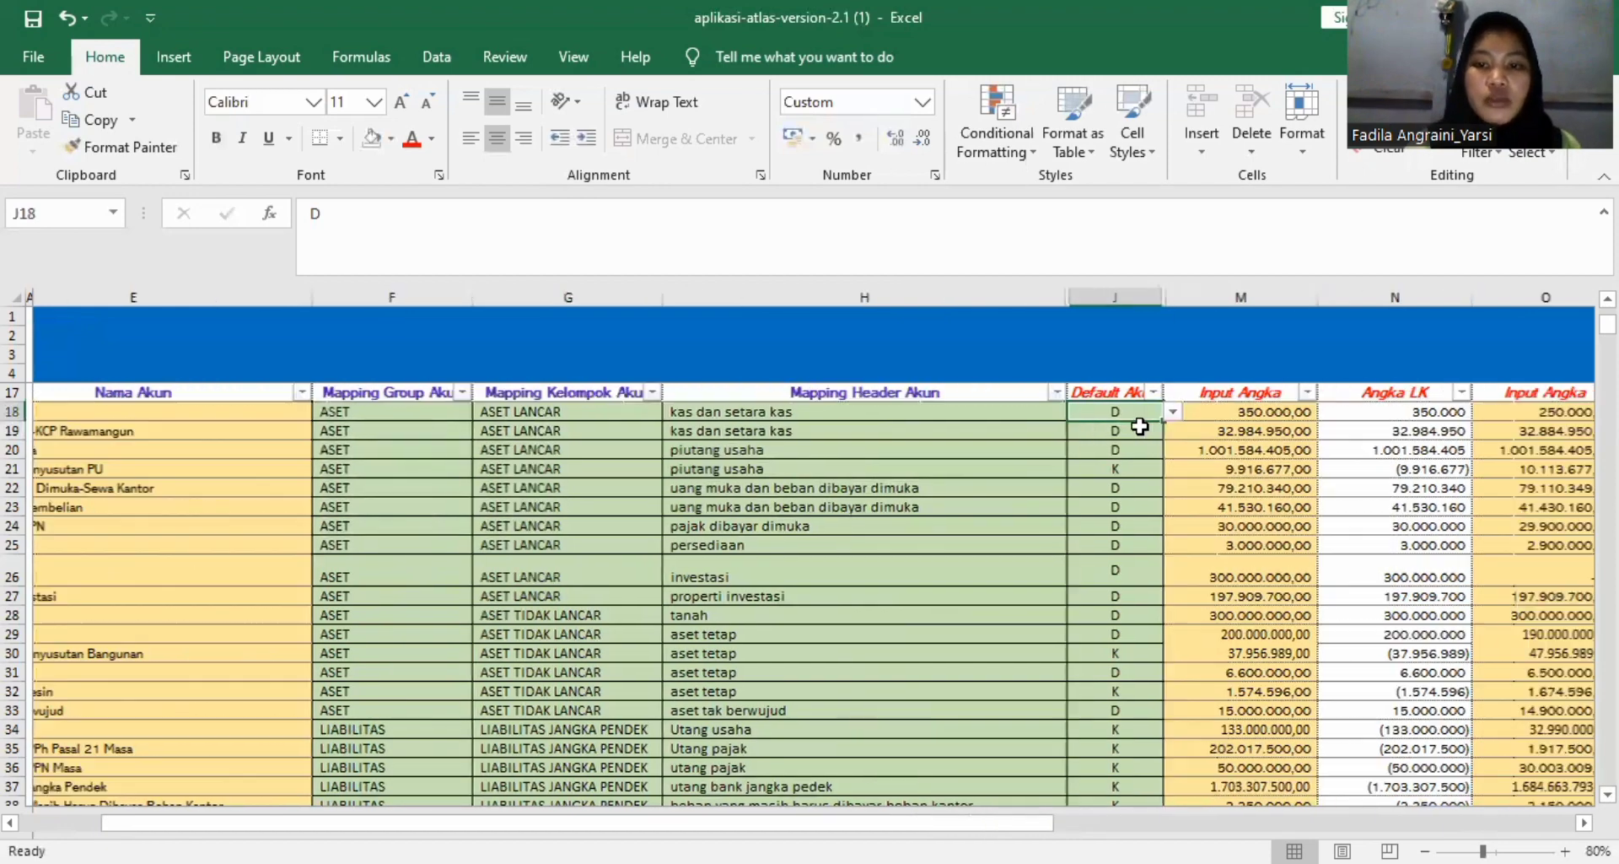
# Examine the CEK EBT and CEK NERACA checks and the account balances for 31 Desember 2018 and 31 Desember 2017.
pyautogui.scroll(4, 1140, 426)
pyautogui.scroll(-2, 1075, 494)
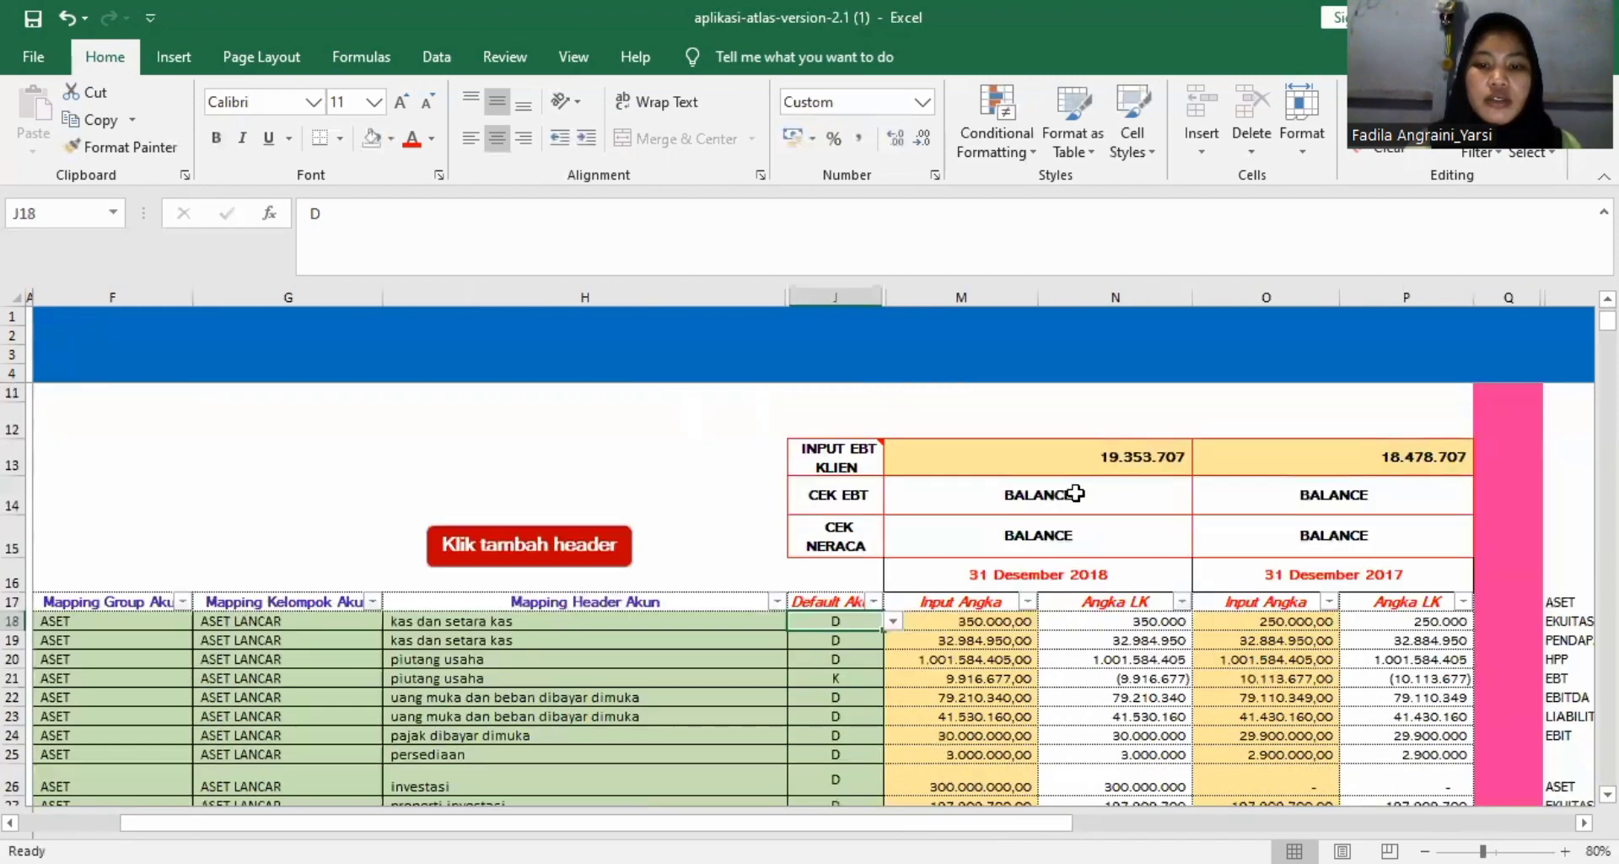
pyautogui.scroll(-1, 964, 685)
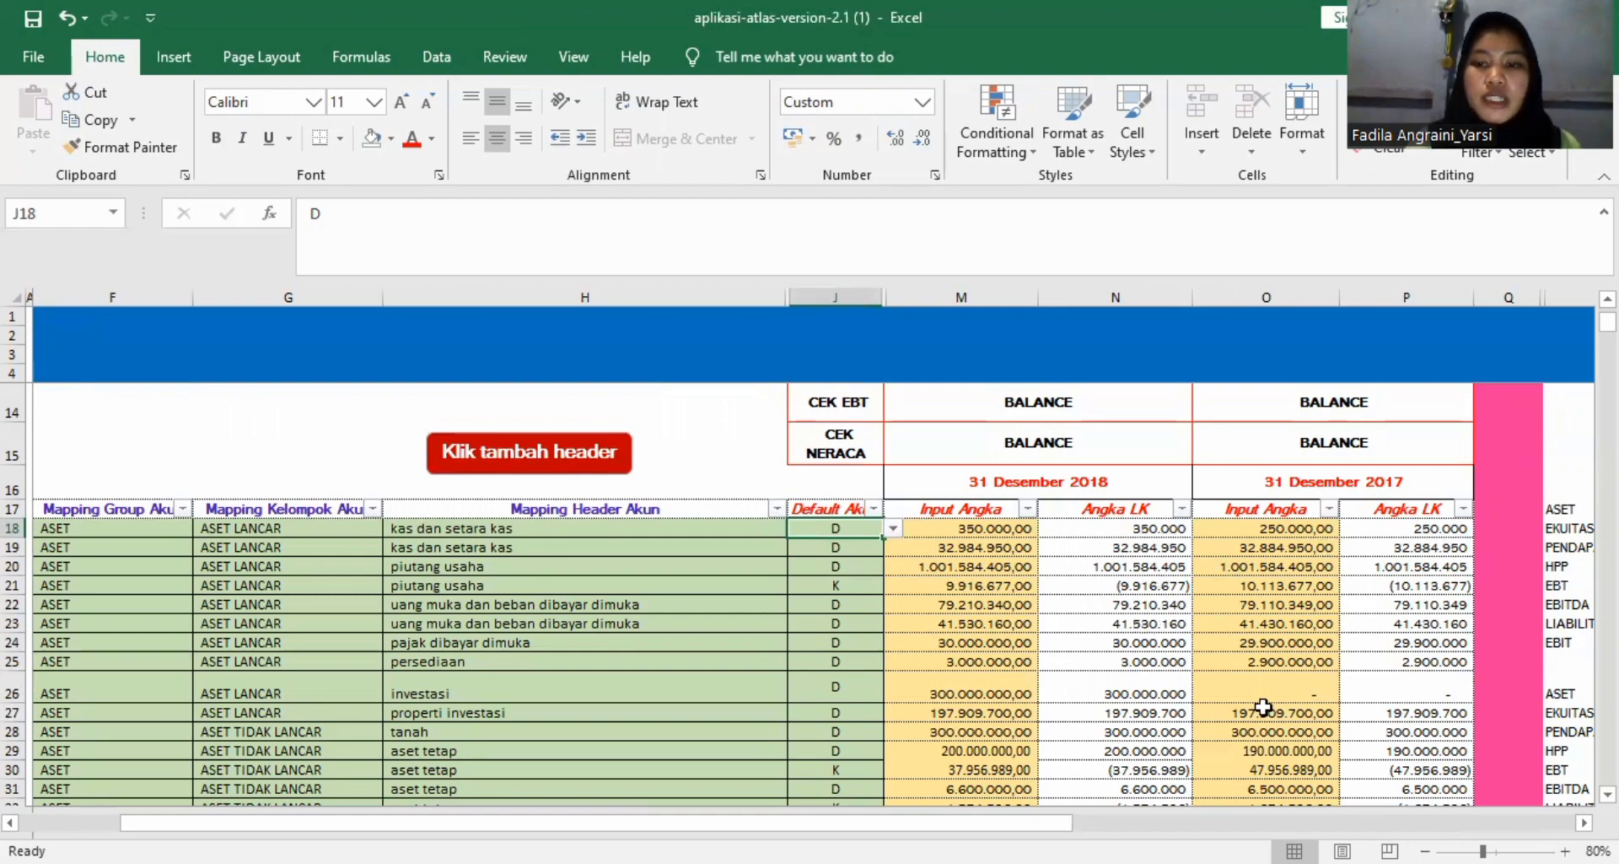
pyautogui.click(1311, 601)
pyautogui.hscroll(2, 1313, 600)
pyautogui.hscroll(2, 1313, 600)
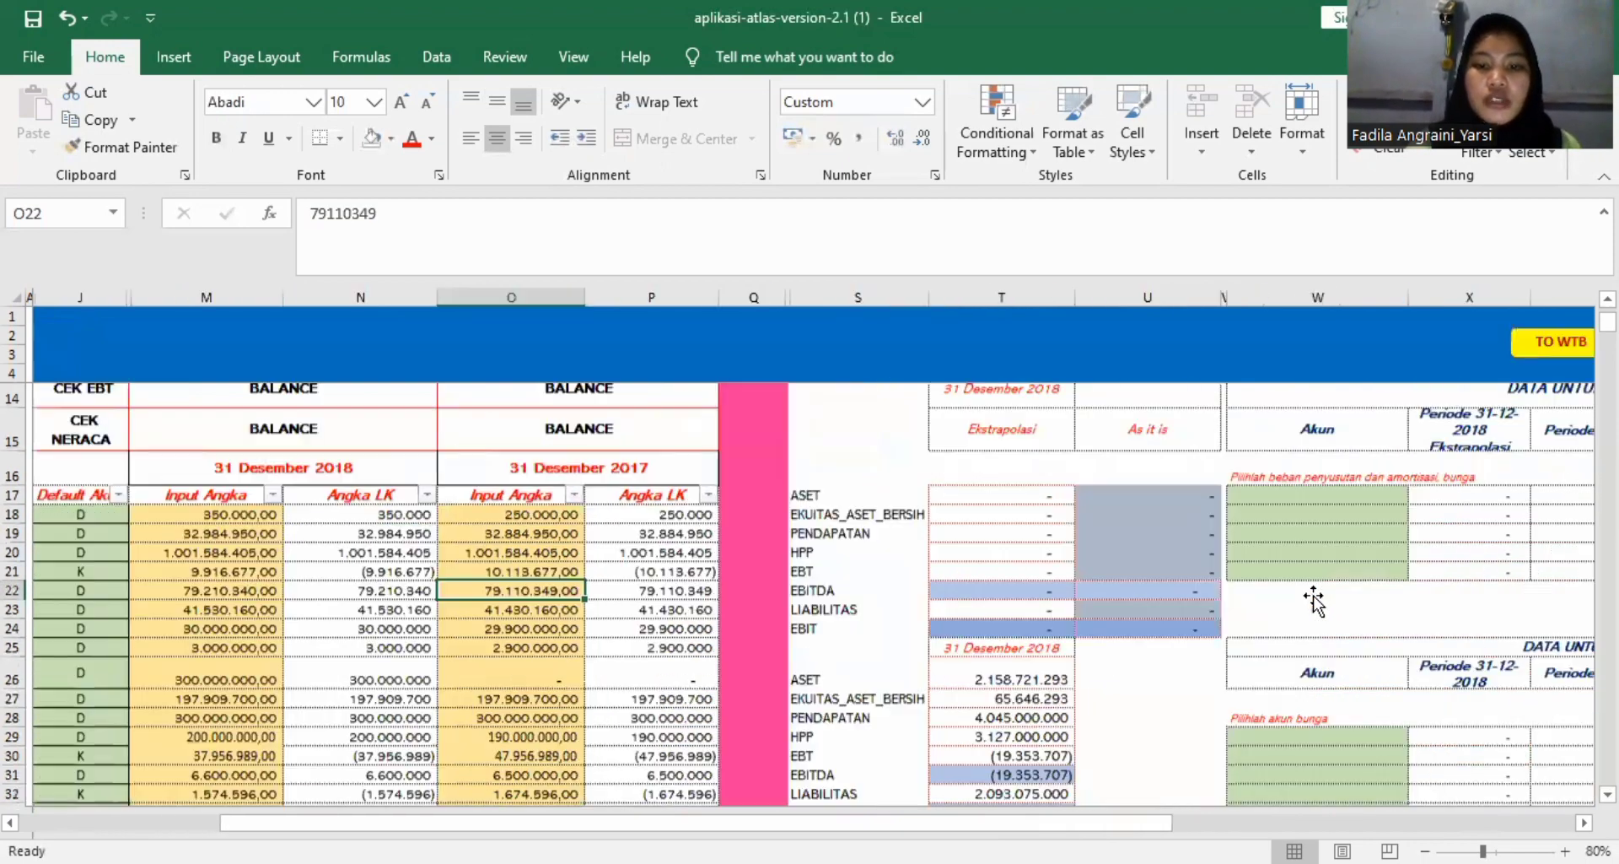
pyautogui.scroll(-8, 1313, 601)
pyautogui.scroll(11, 1313, 601)
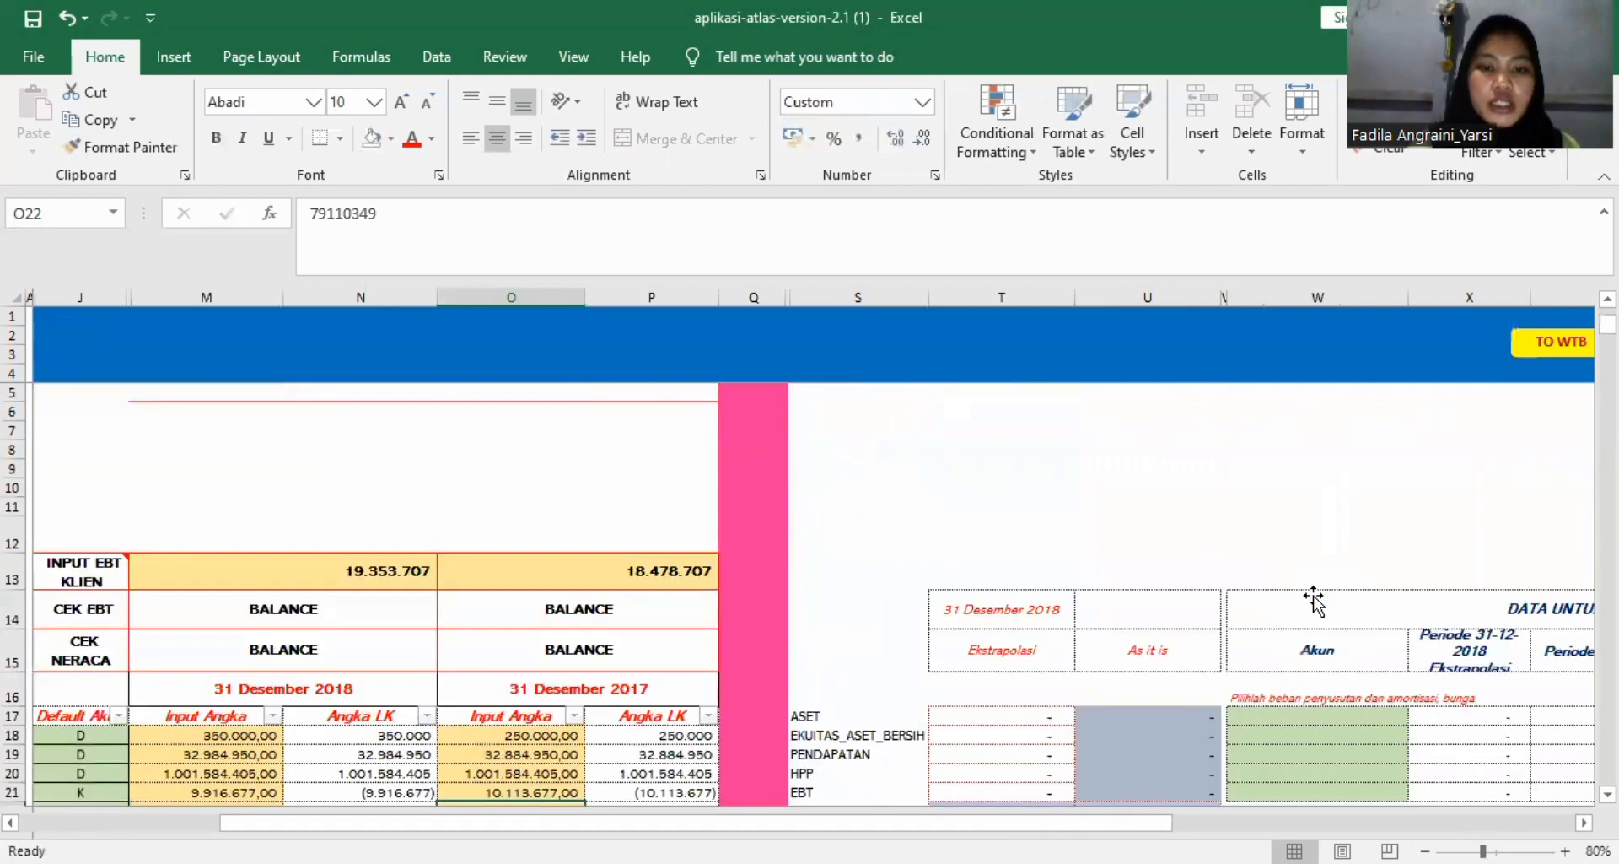
pyautogui.hscroll(-4, 1313, 600)
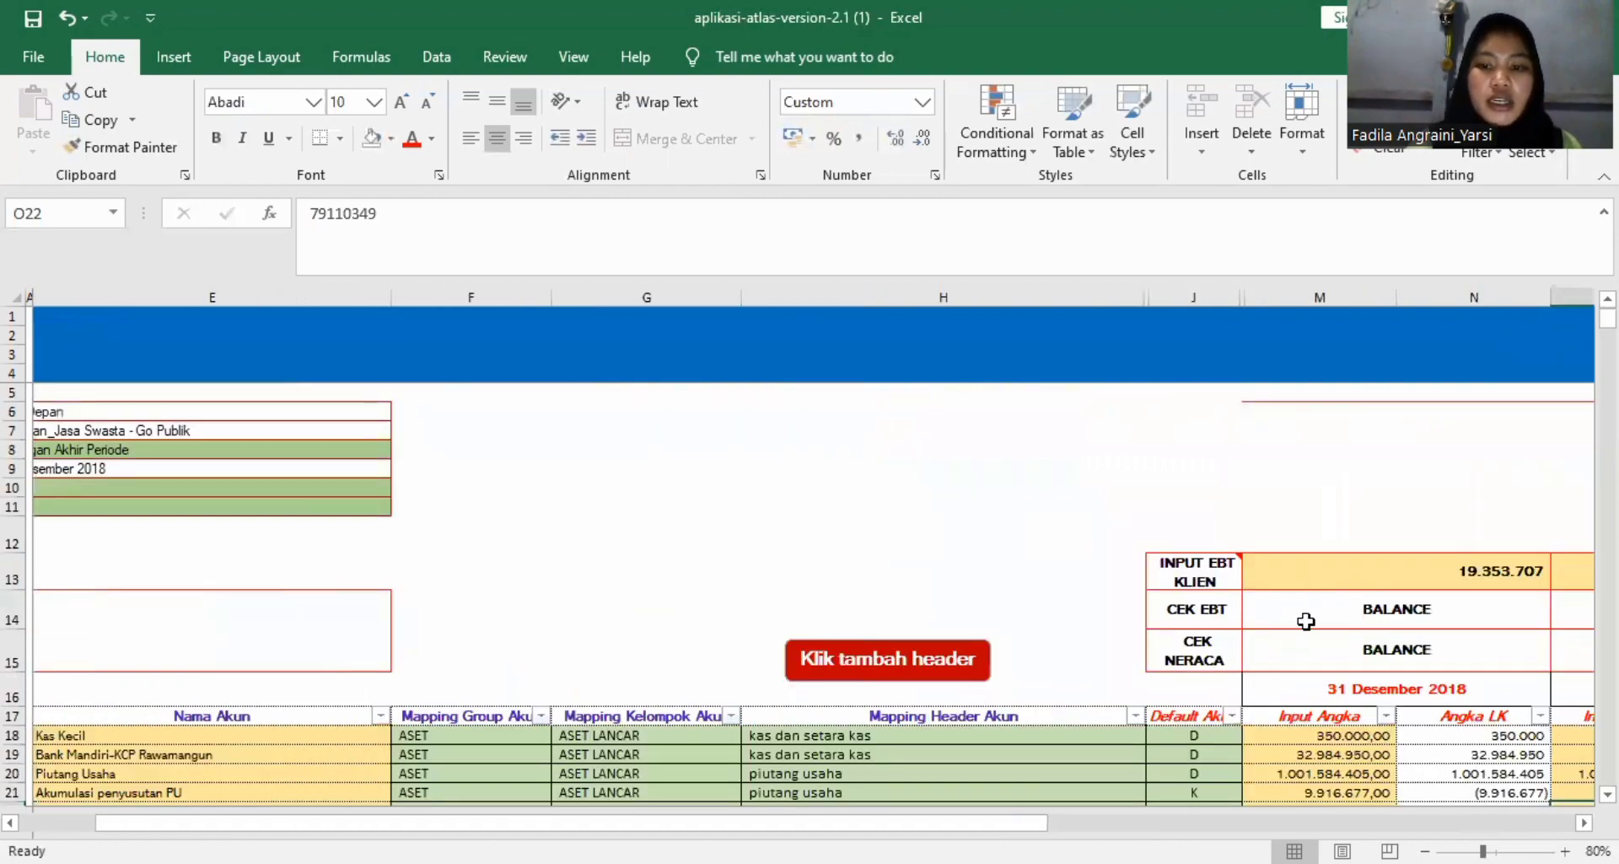
pyautogui.hscroll(2, 1306, 620)
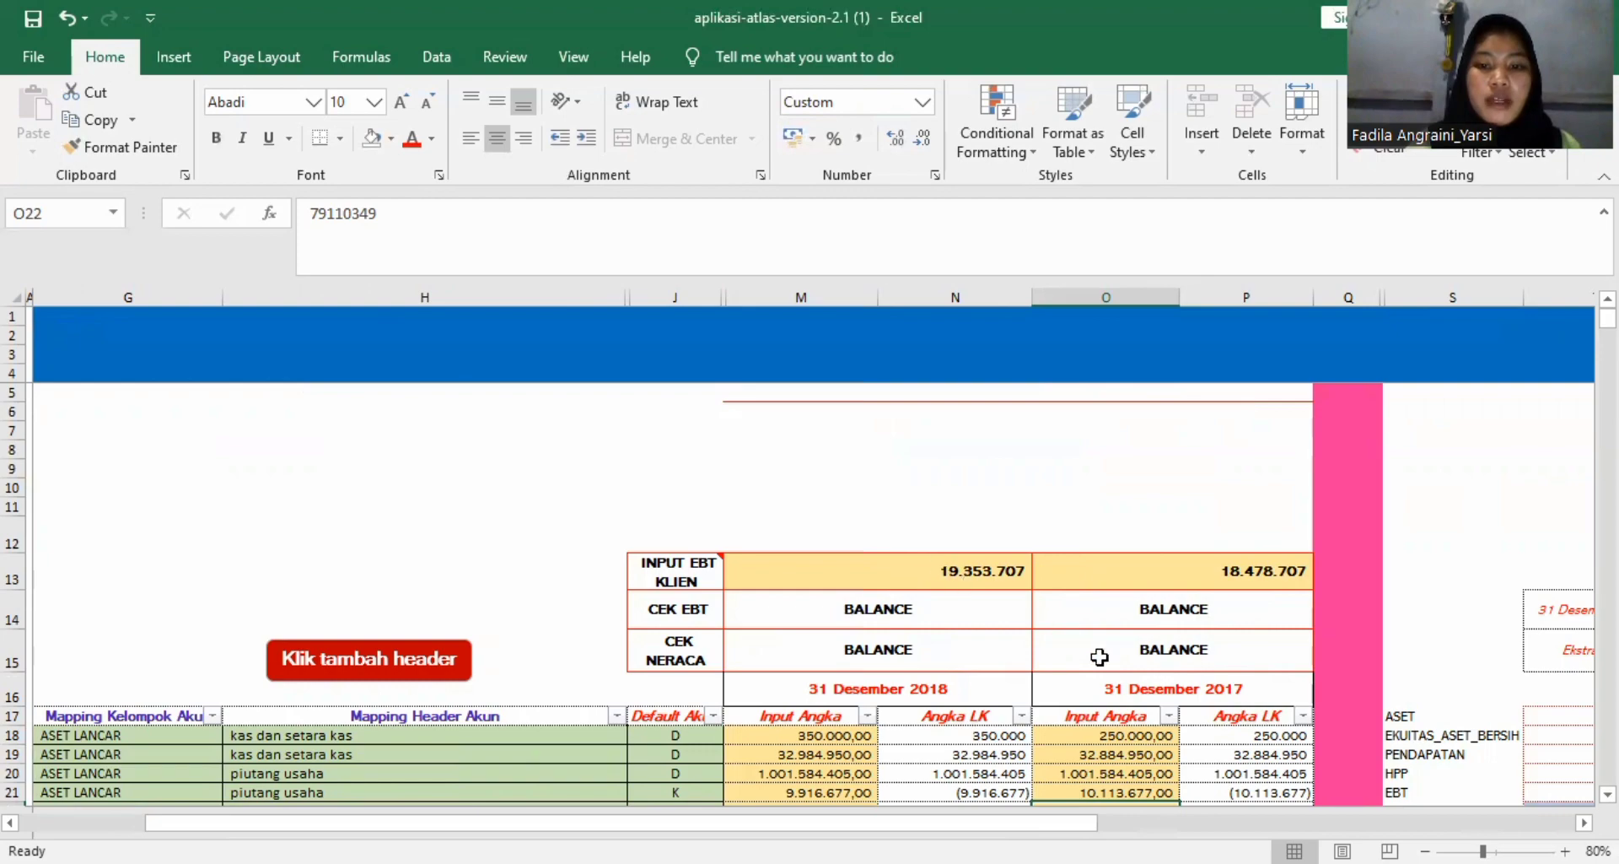
# Inspect the EBIT formulas for 31 Desember 2018 and 31 Desember 2017 in the financial summary table.
pyautogui.hscroll(3, 1099, 657)
pyautogui.scroll(-10, 1099, 657)
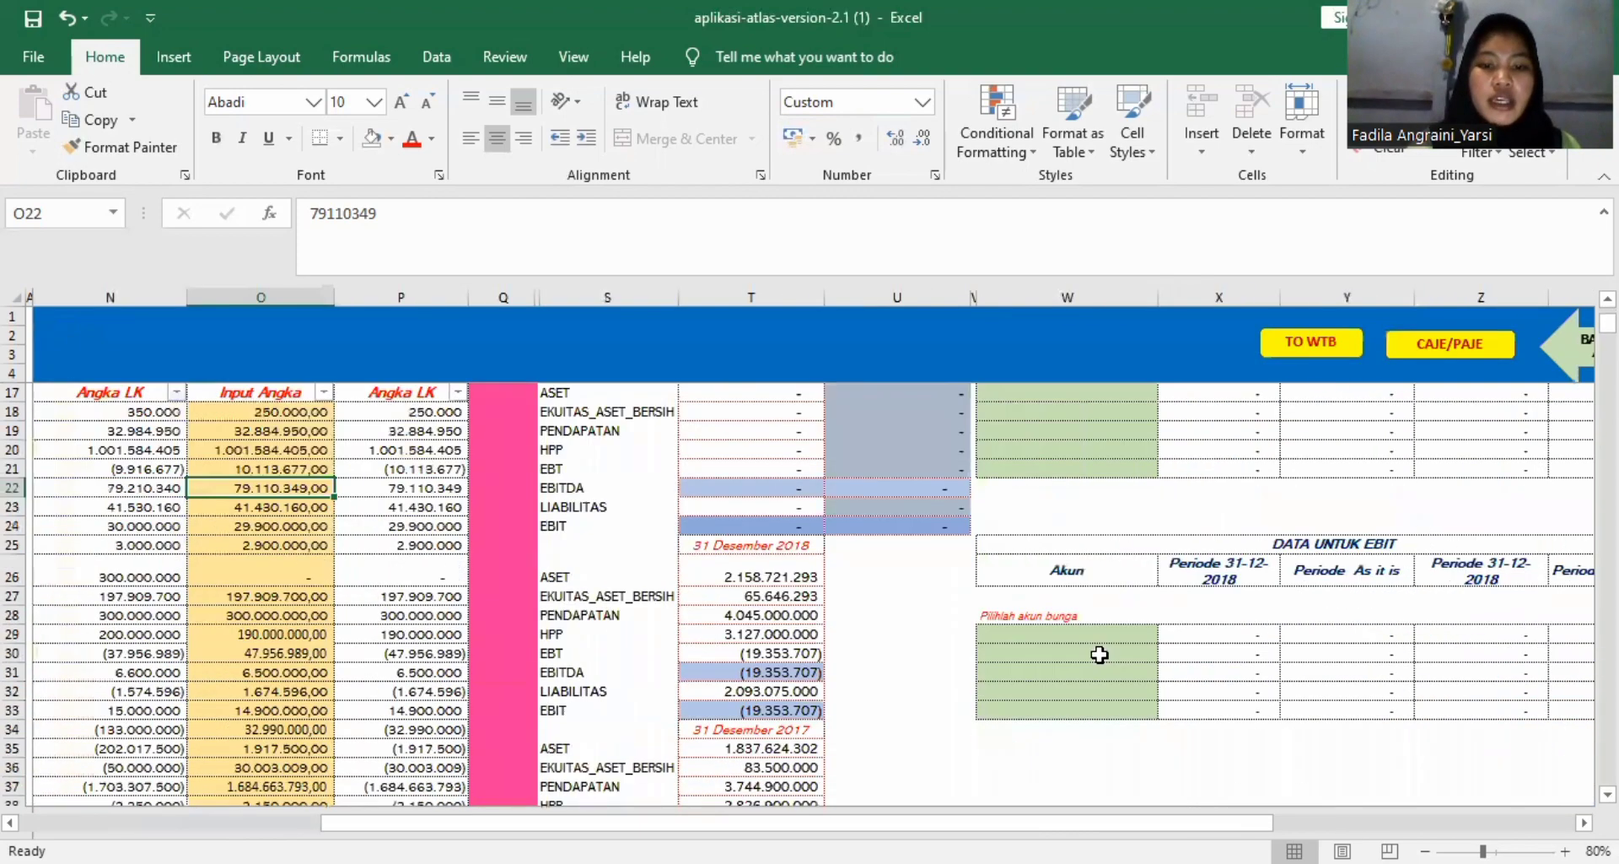
pyautogui.scroll(3, 1099, 655)
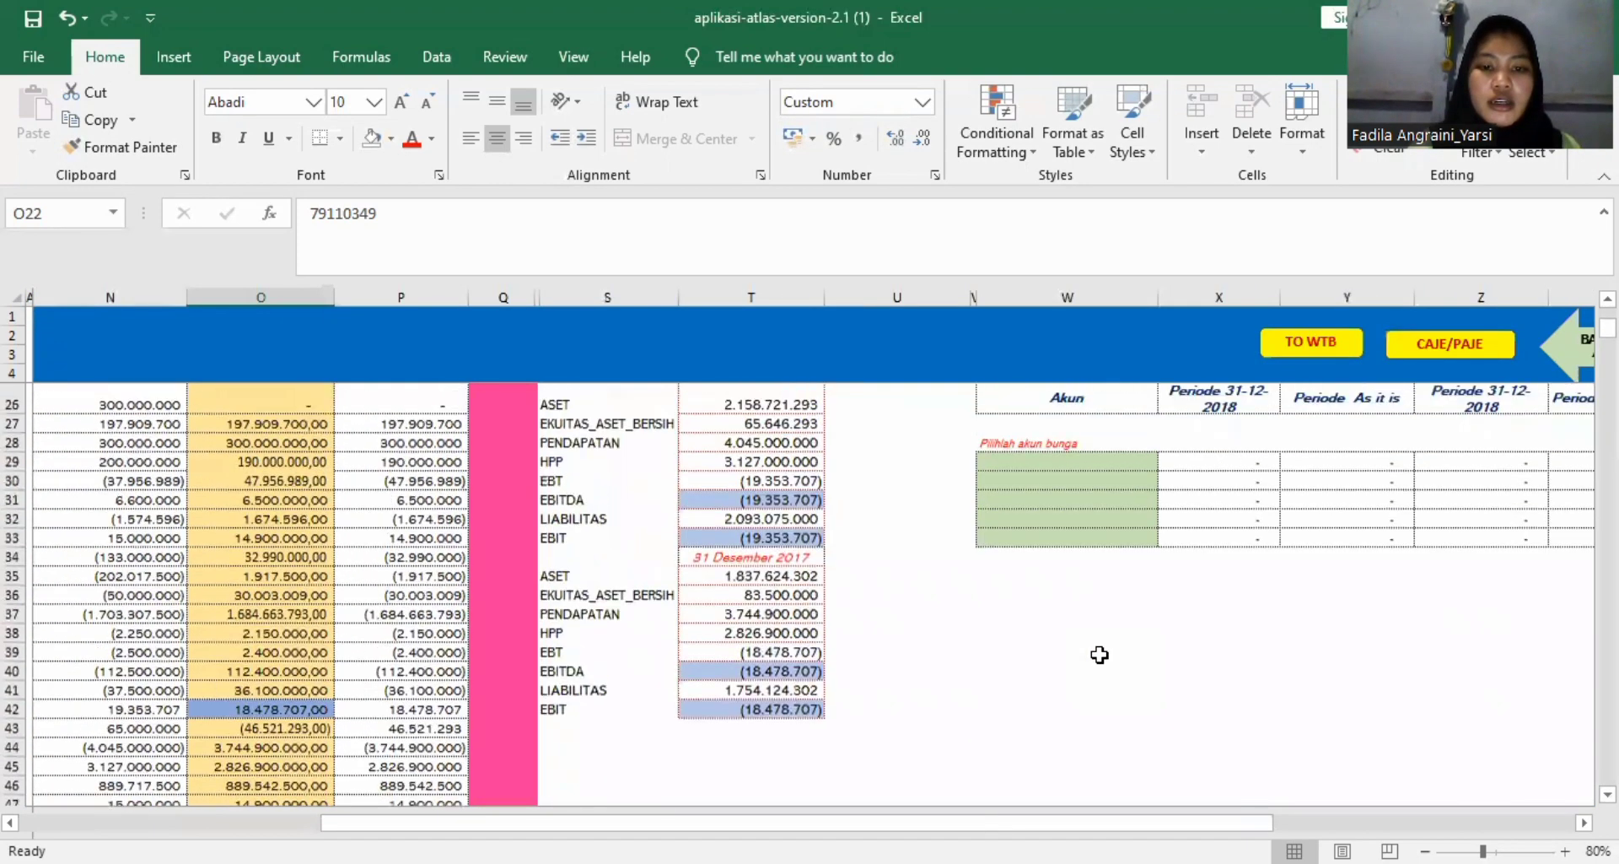
pyautogui.click(790, 538)
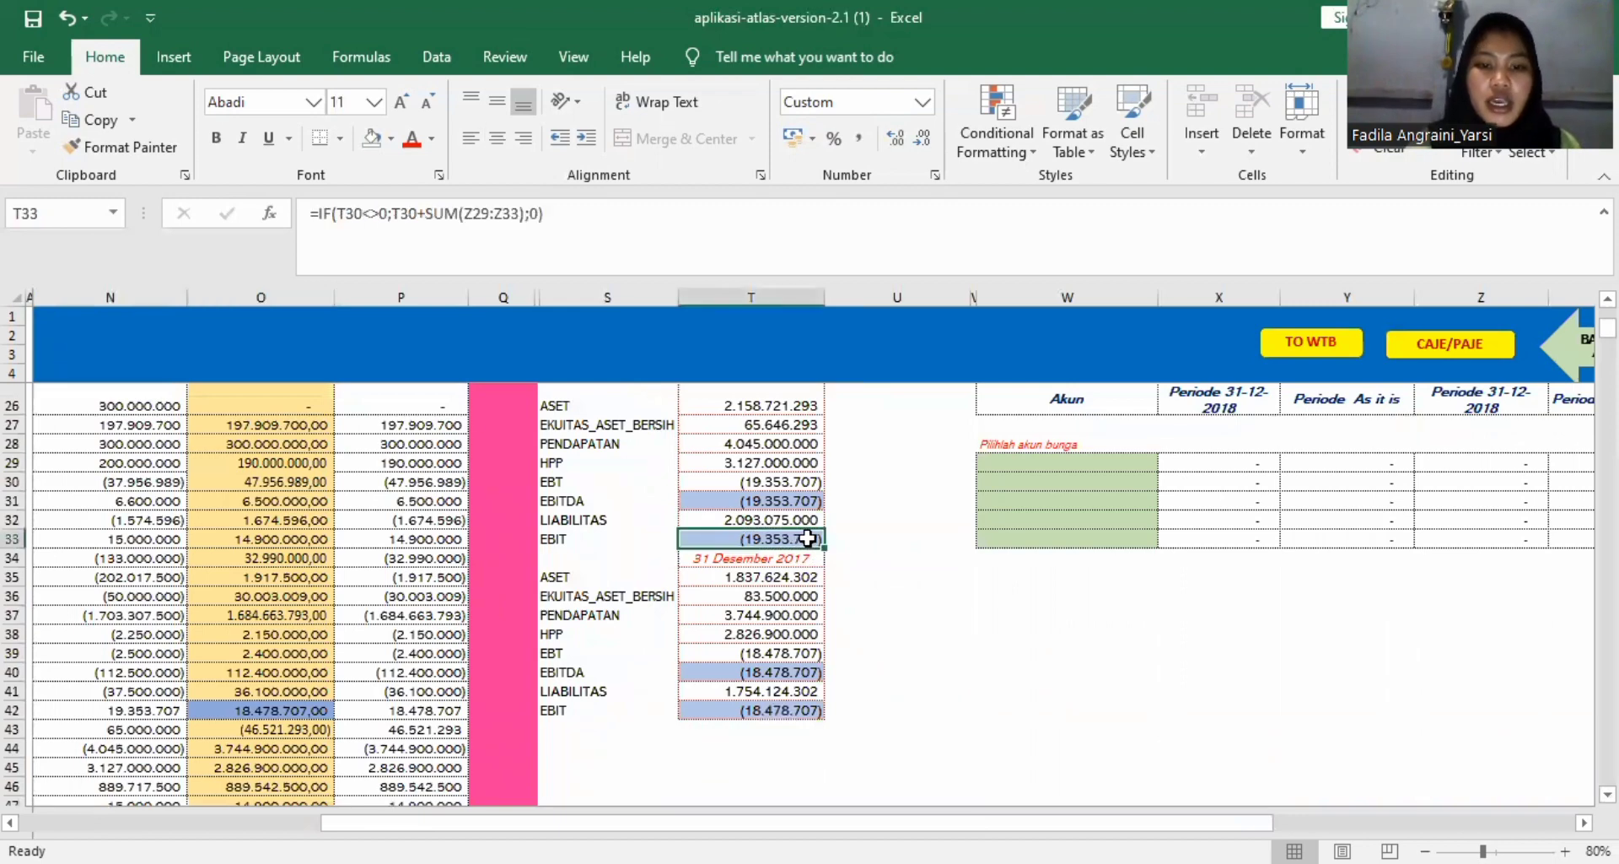
pyautogui.click(772, 710)
pyautogui.scroll(2, 803, 711)
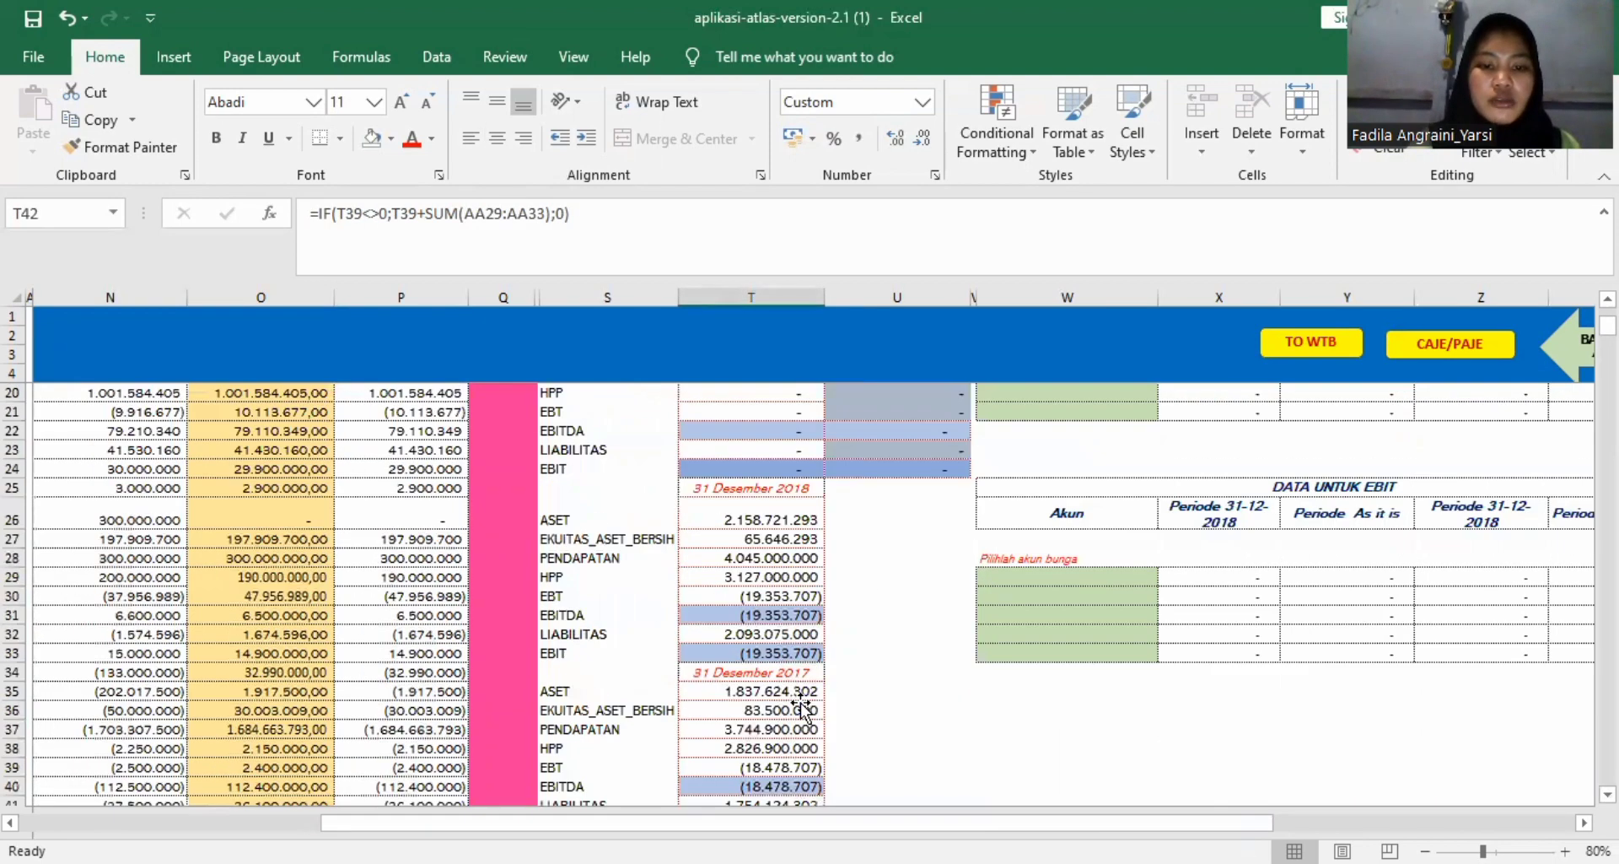
pyautogui.click(837, 708)
pyautogui.scroll(-1, 843, 707)
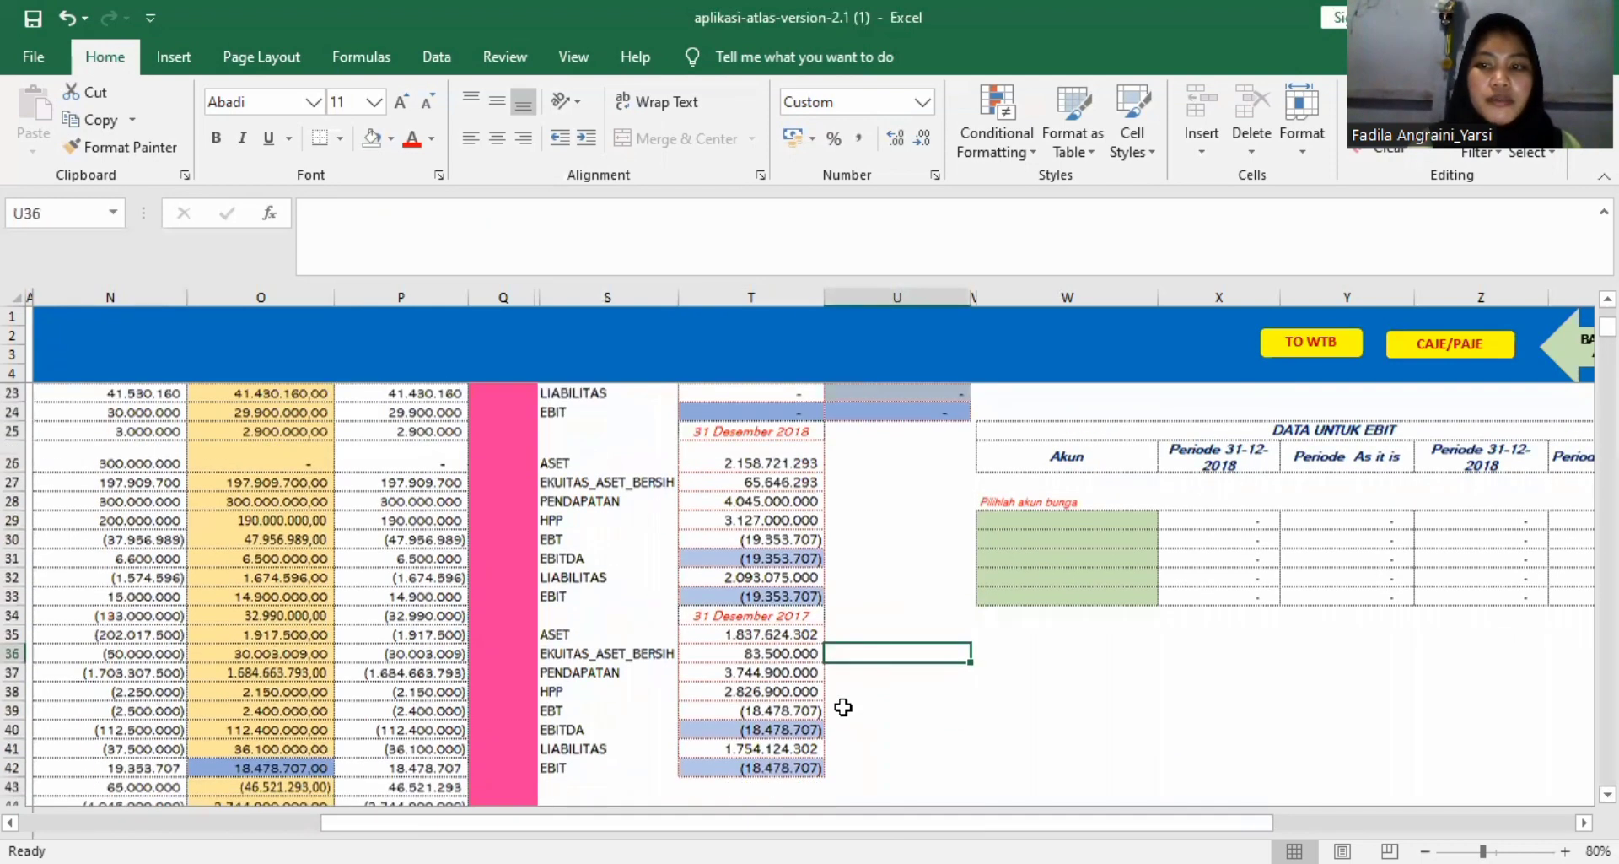
# Try K as the Default Akun of the Kas Kecil account and restore it to D.
pyautogui.hscroll(-1, 795, 488)
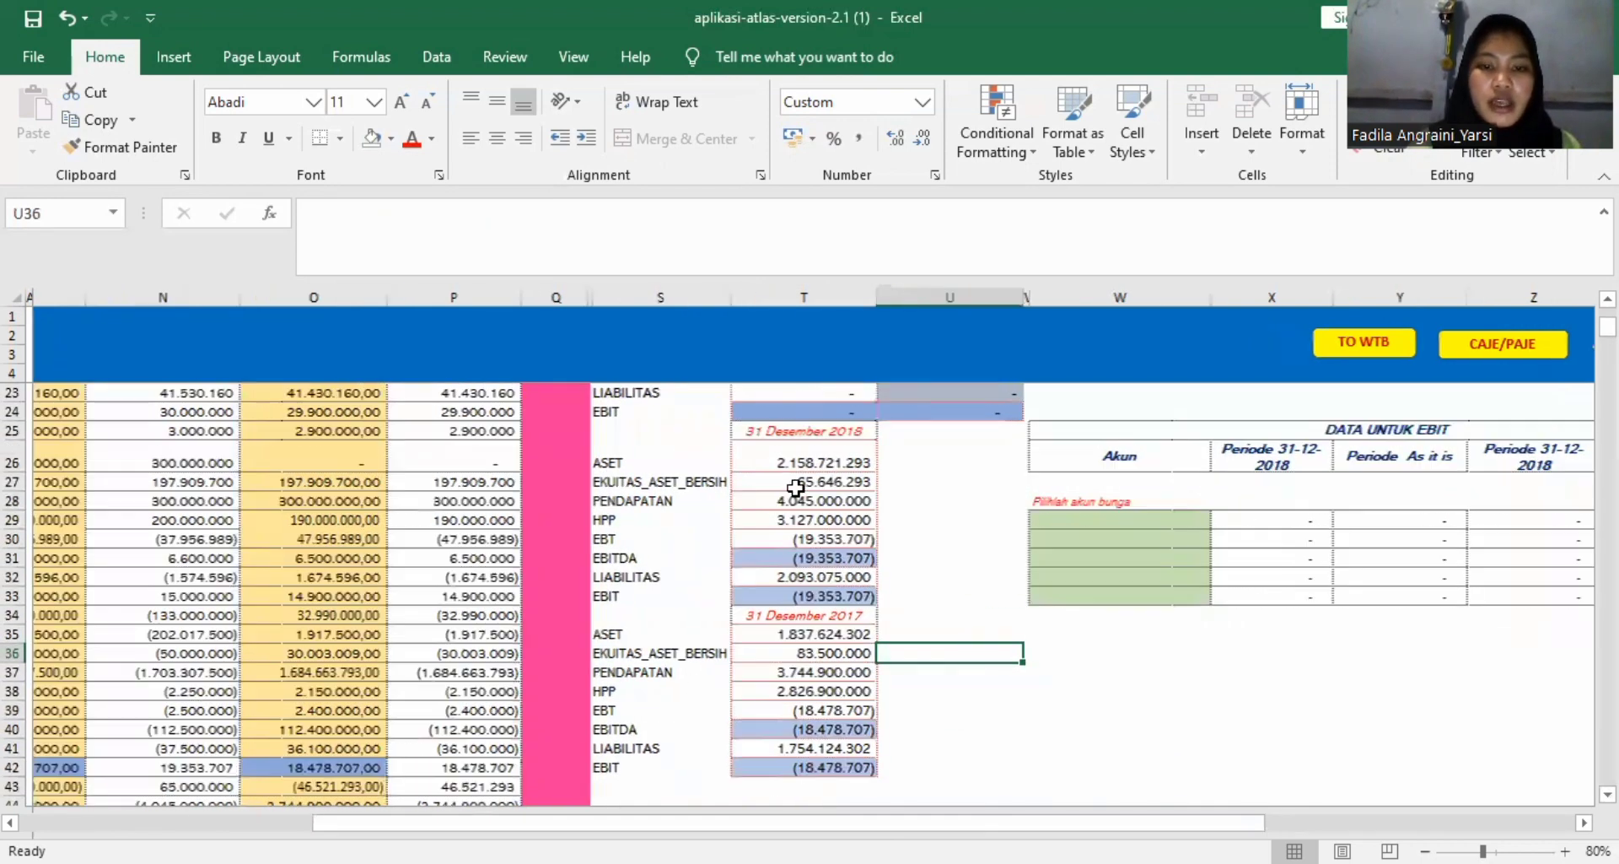
pyautogui.hscroll(-3, 796, 487)
pyautogui.scroll(6, 1029, 492)
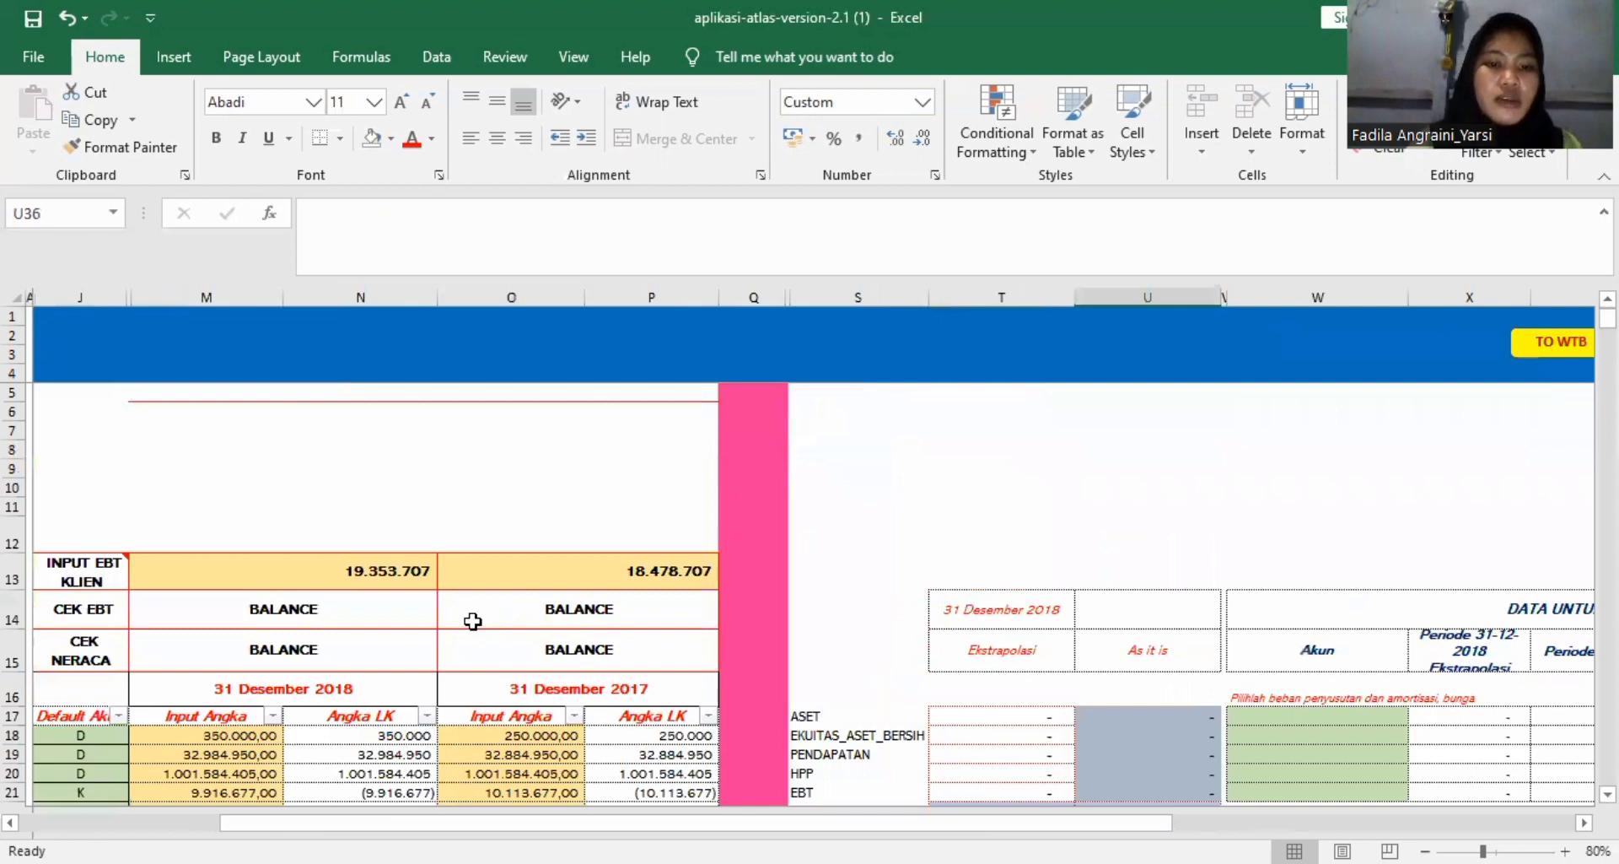
pyautogui.hscroll(-11, 472, 621)
pyautogui.scroll(-2, 472, 621)
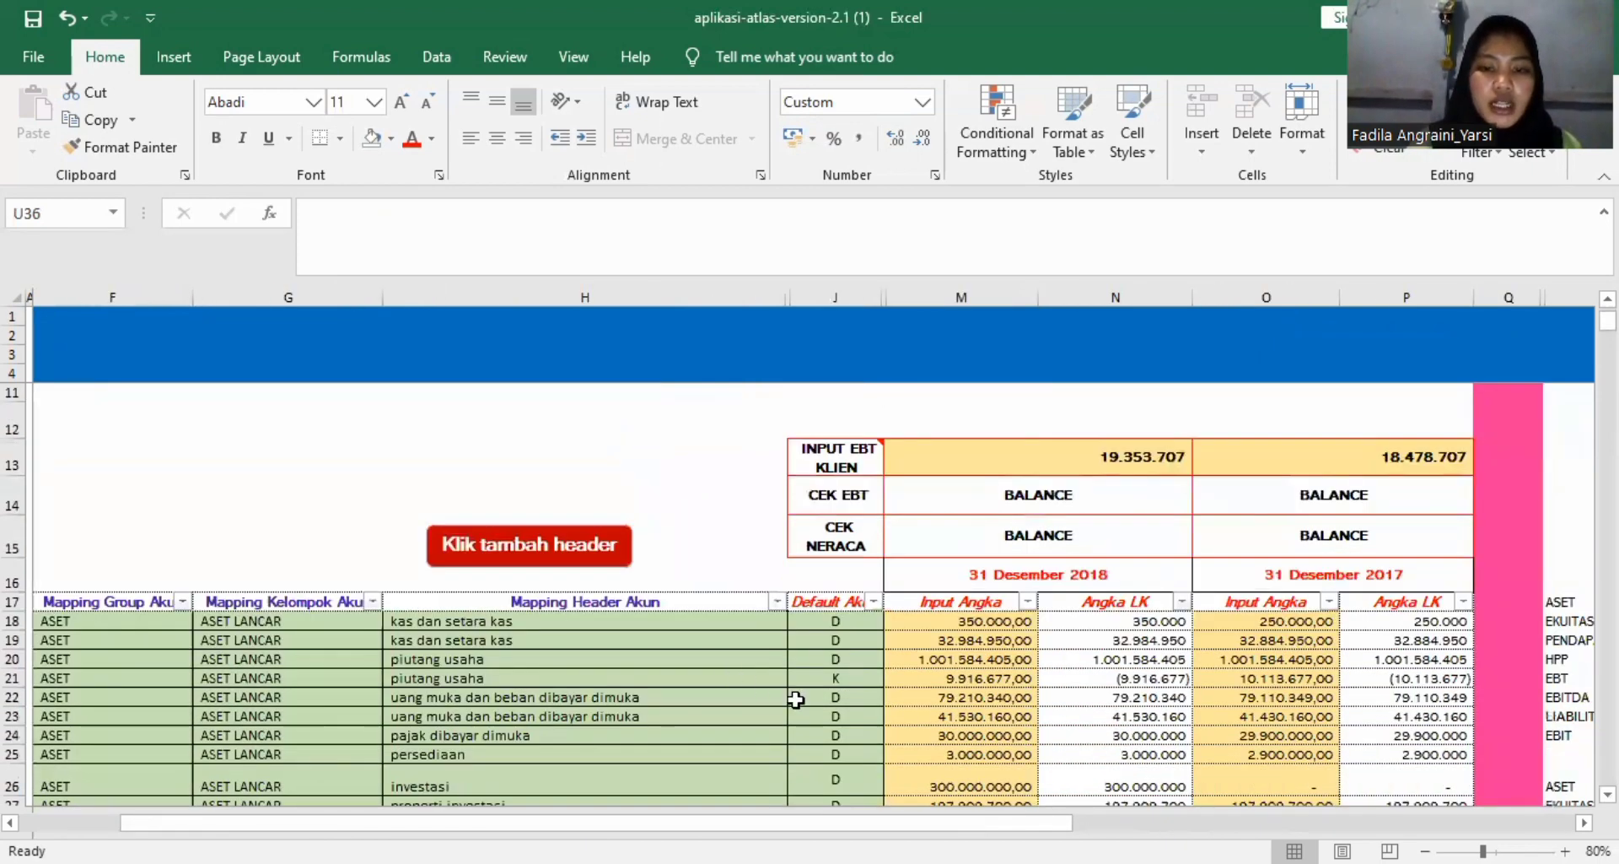
pyautogui.click(840, 621)
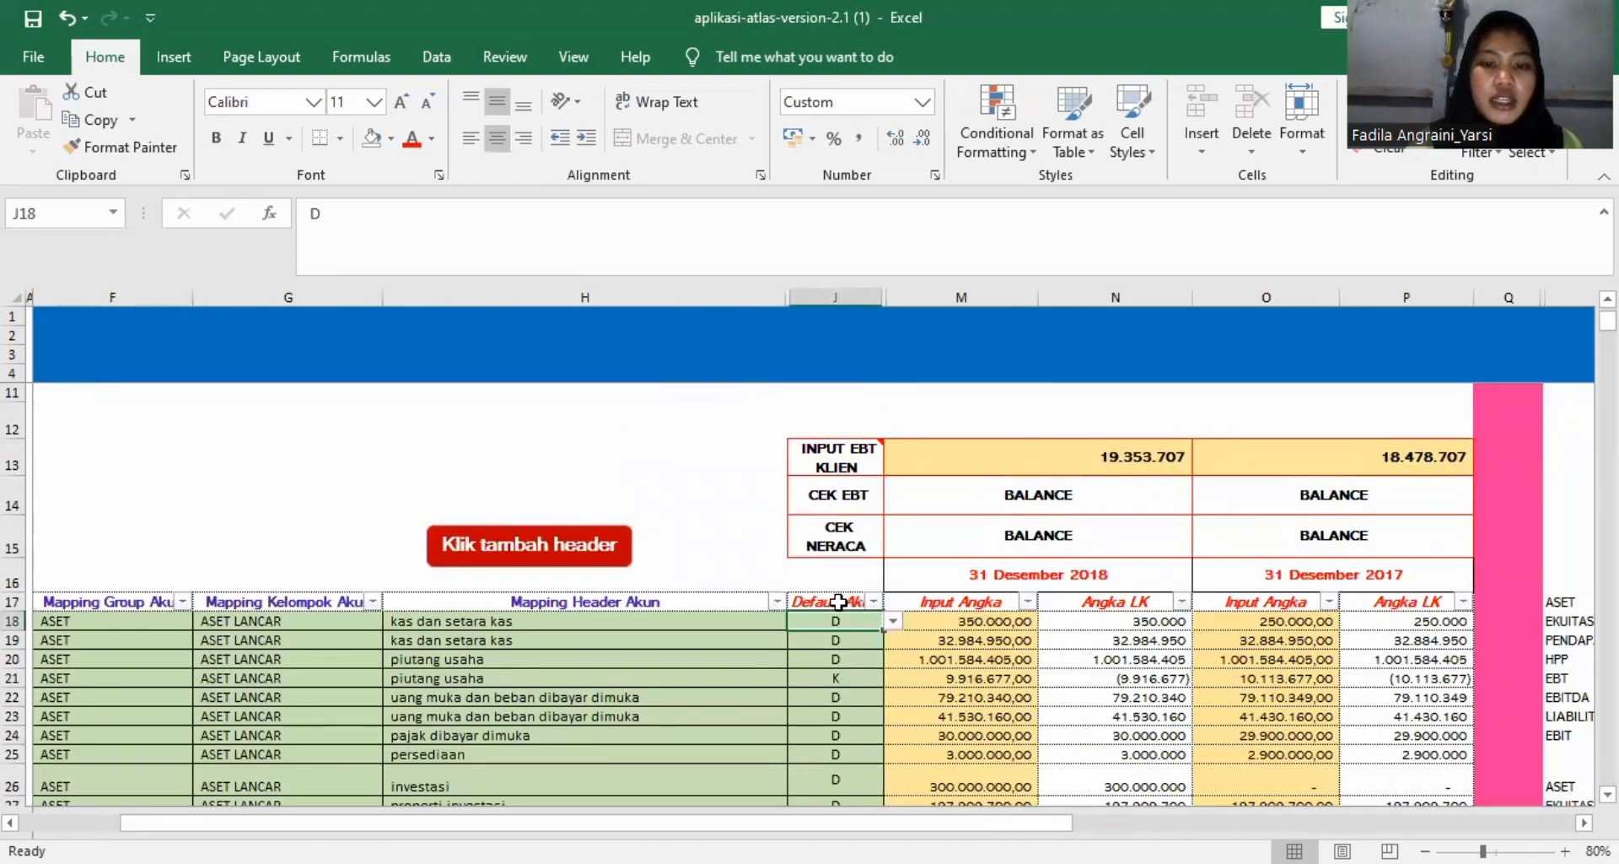
pyautogui.click(892, 624)
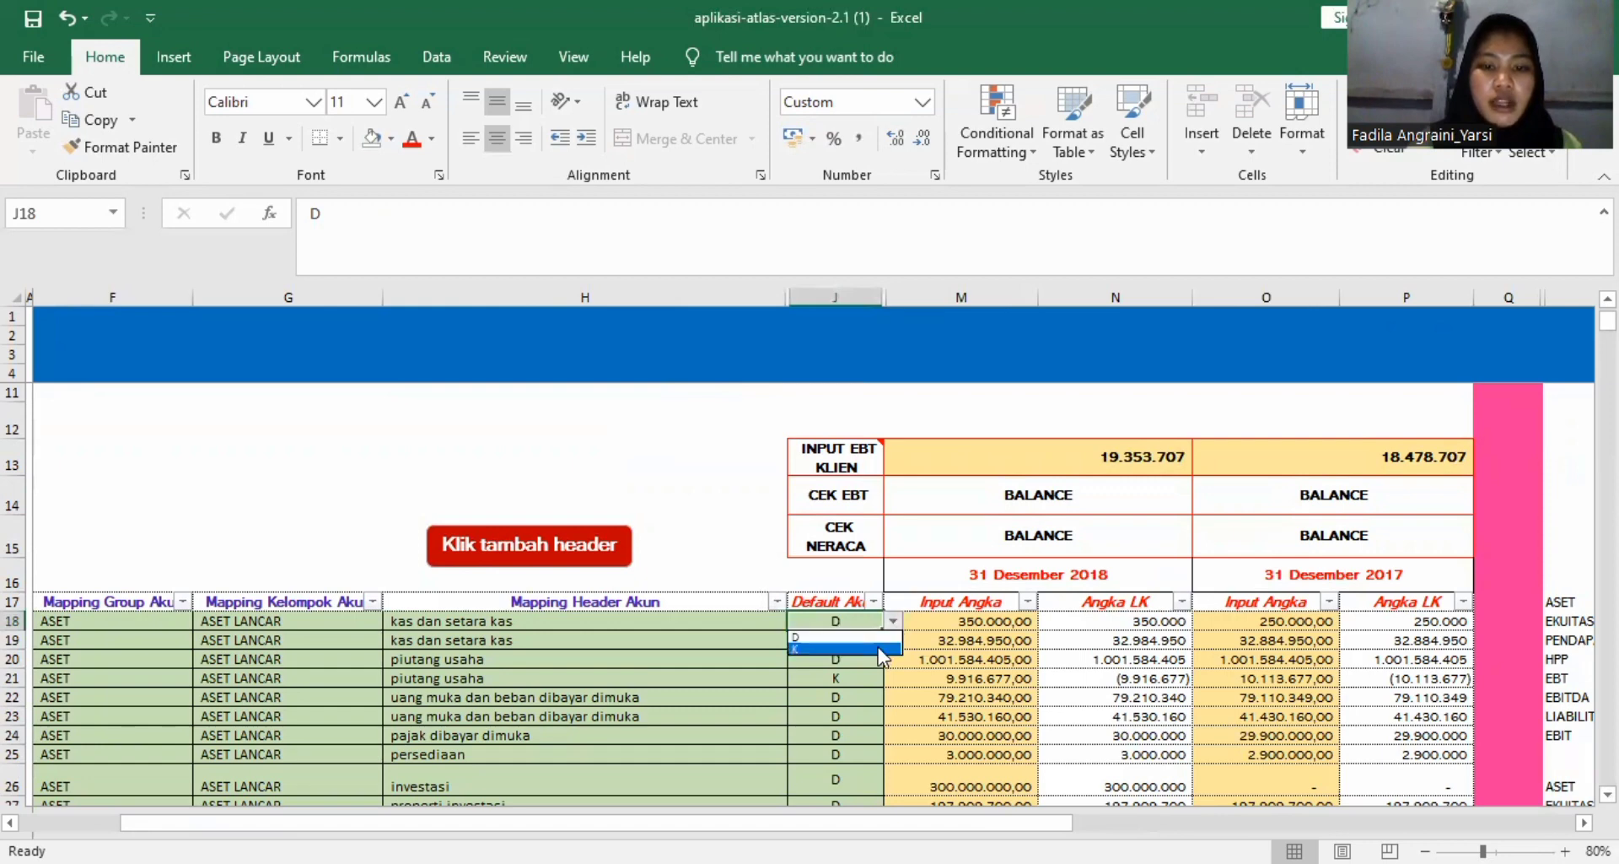
pyautogui.click(880, 657)
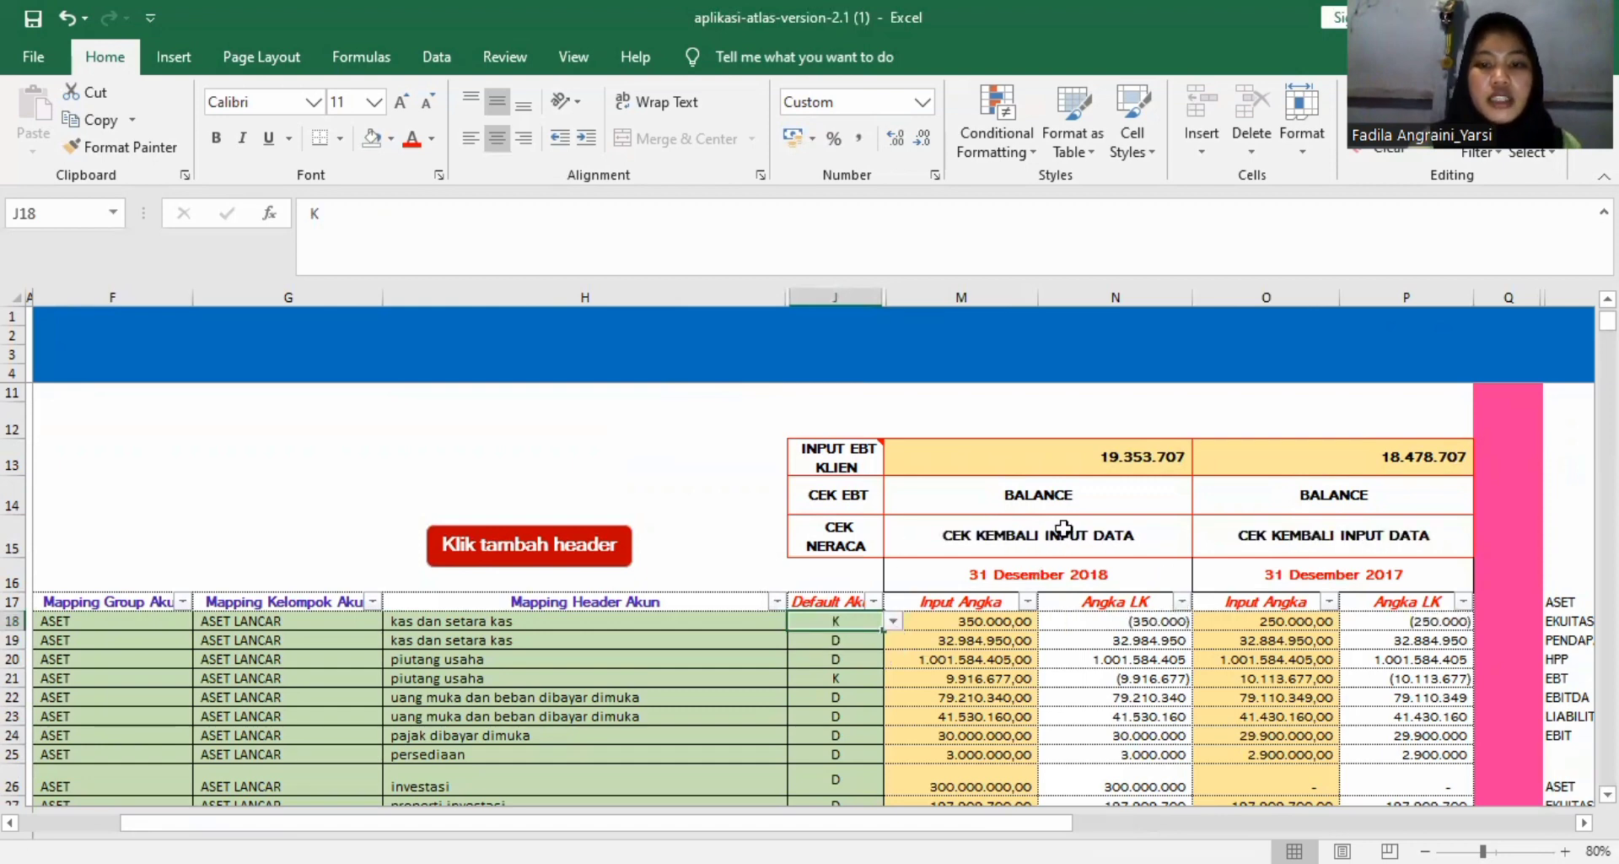
pyautogui.click(891, 621)
pyautogui.click(867, 638)
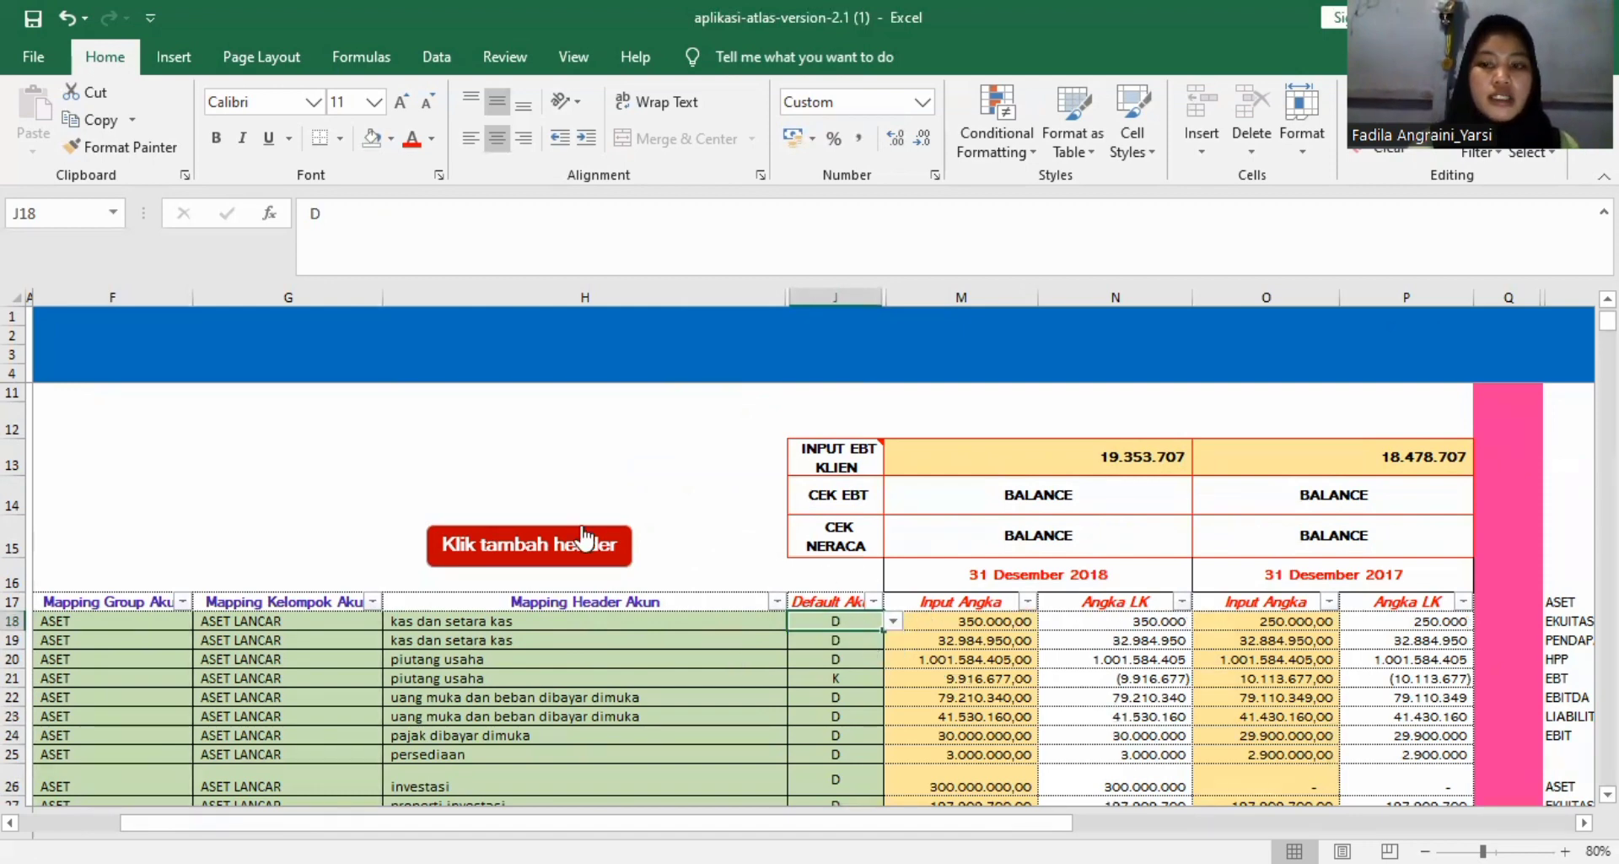
# Return to the A110 sheet and open C110 Penilaian Materialitas Akhir through the workbook's content page.
pyautogui.scroll(2, 578, 537)
pyautogui.hscroll(5, 582, 536)
pyautogui.hscroll(3, 584, 536)
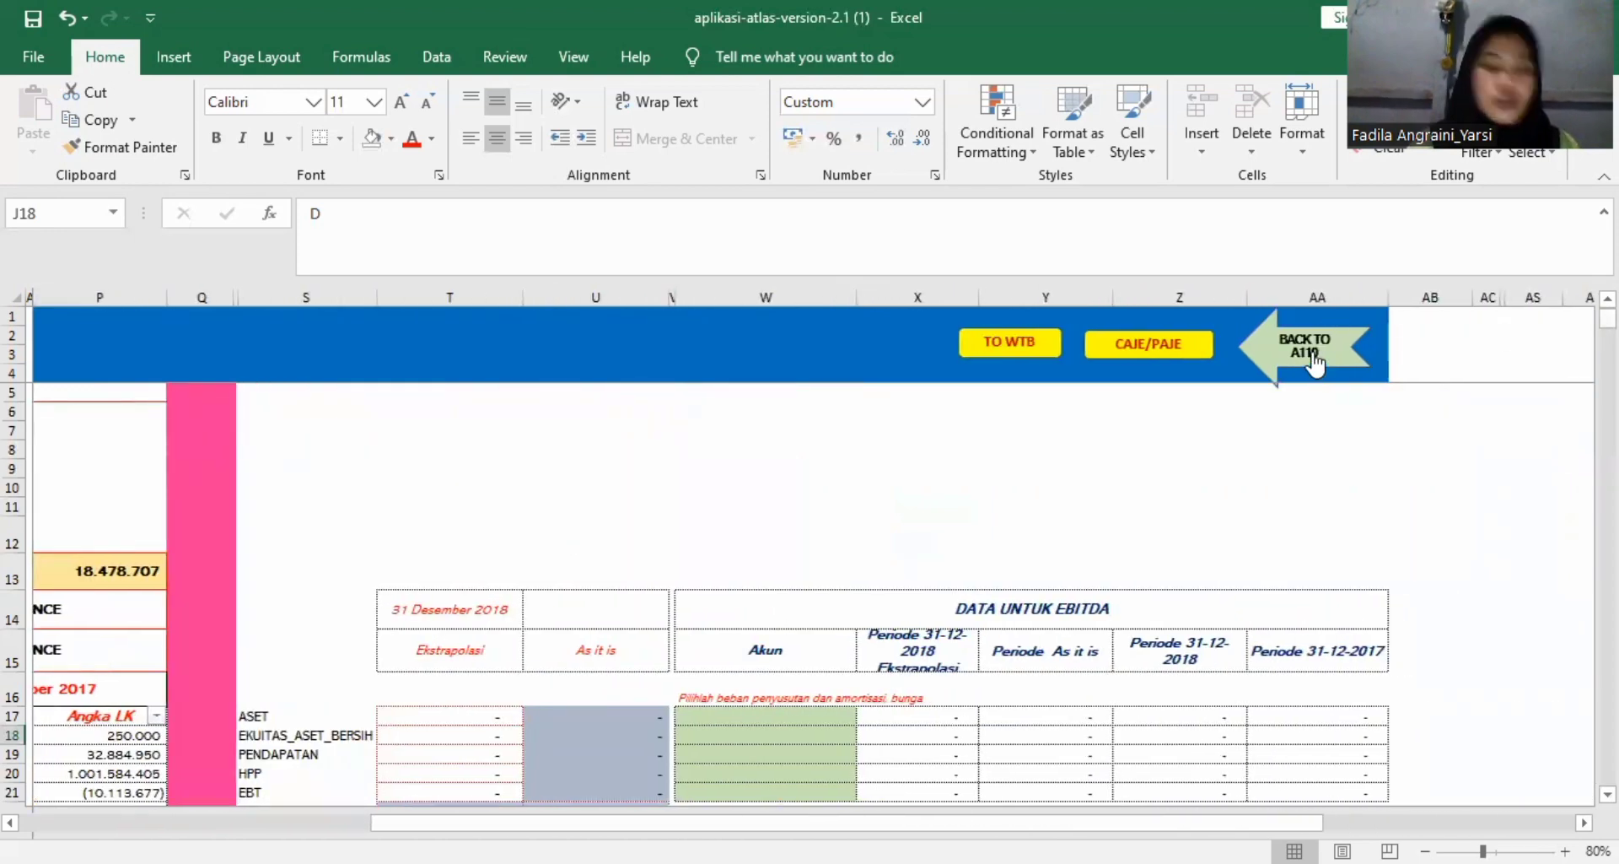
pyautogui.click(1314, 363)
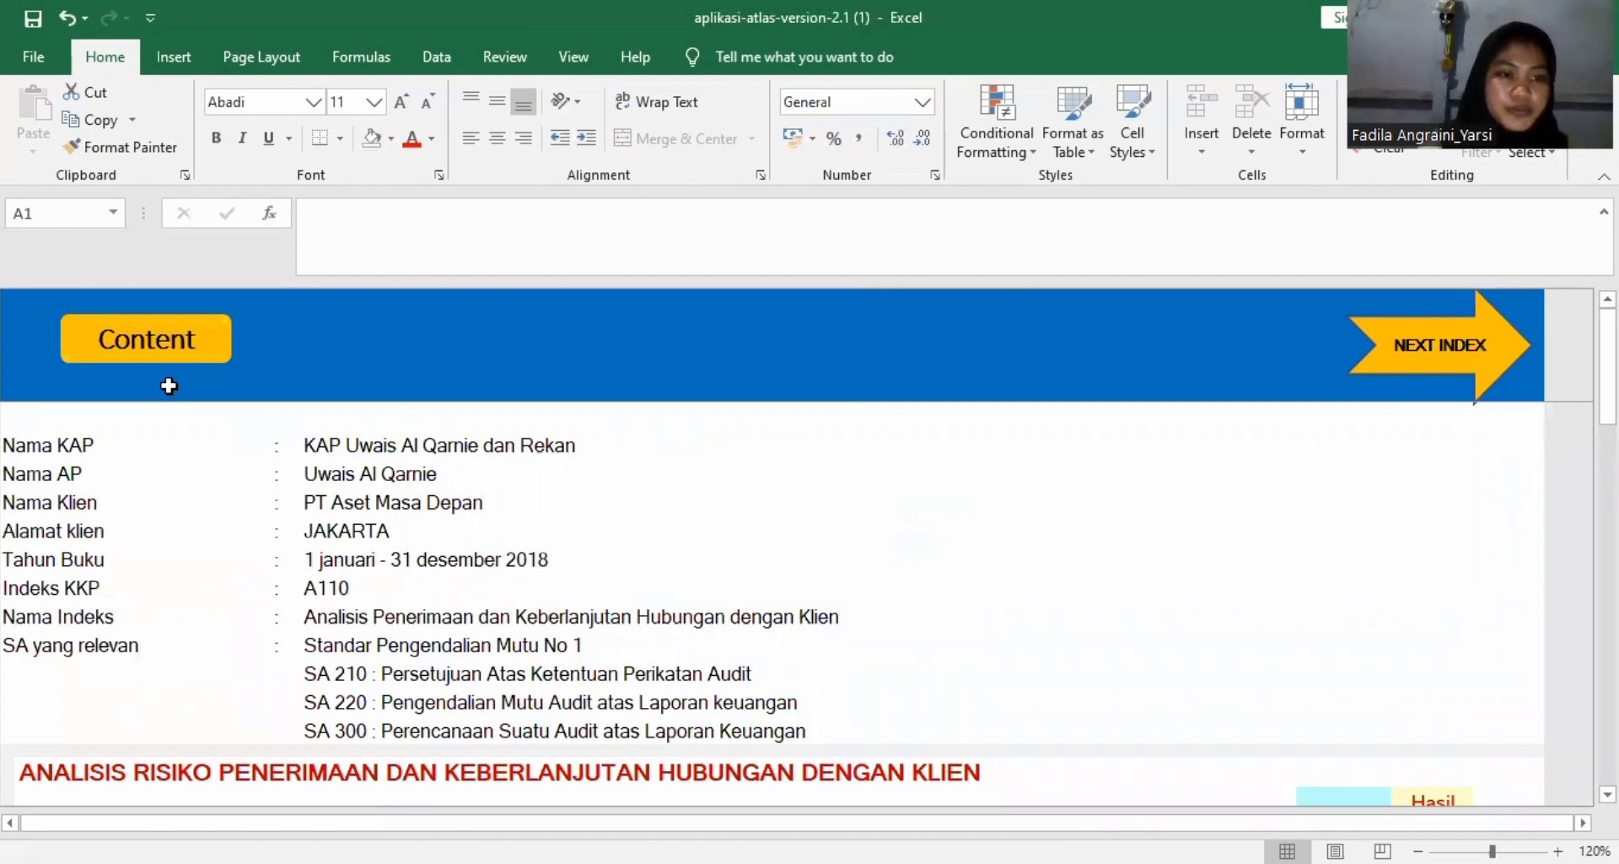
pyautogui.click(160, 332)
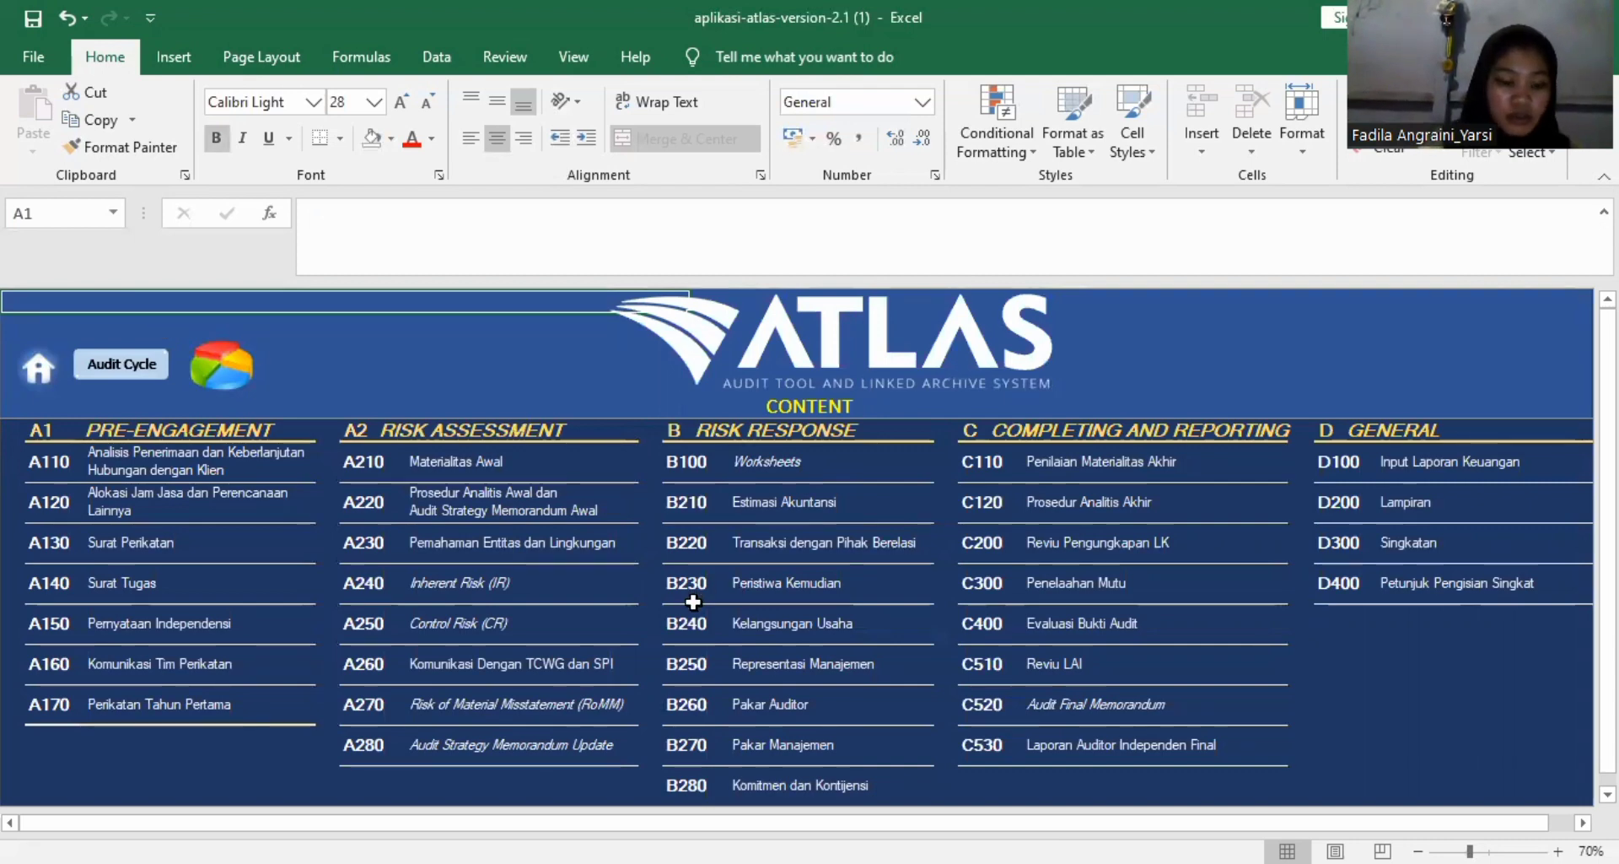
pyautogui.click(977, 468)
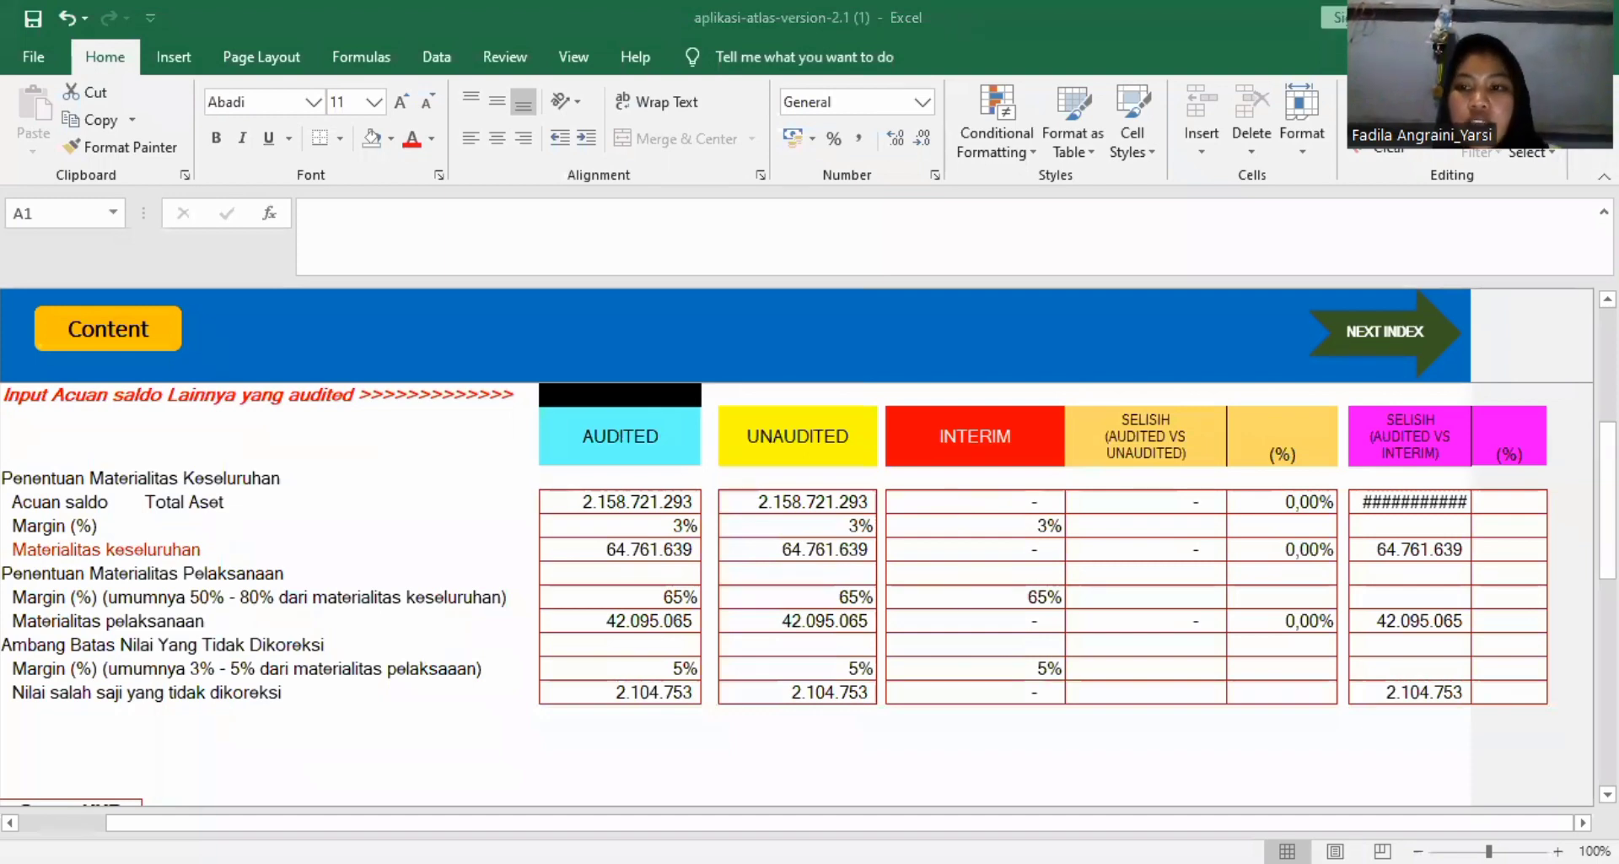
# Examine the C110 final materiality assessment, from its header details to the audited, unaudited and interim figures.
pyautogui.scroll(3, 808, 582)
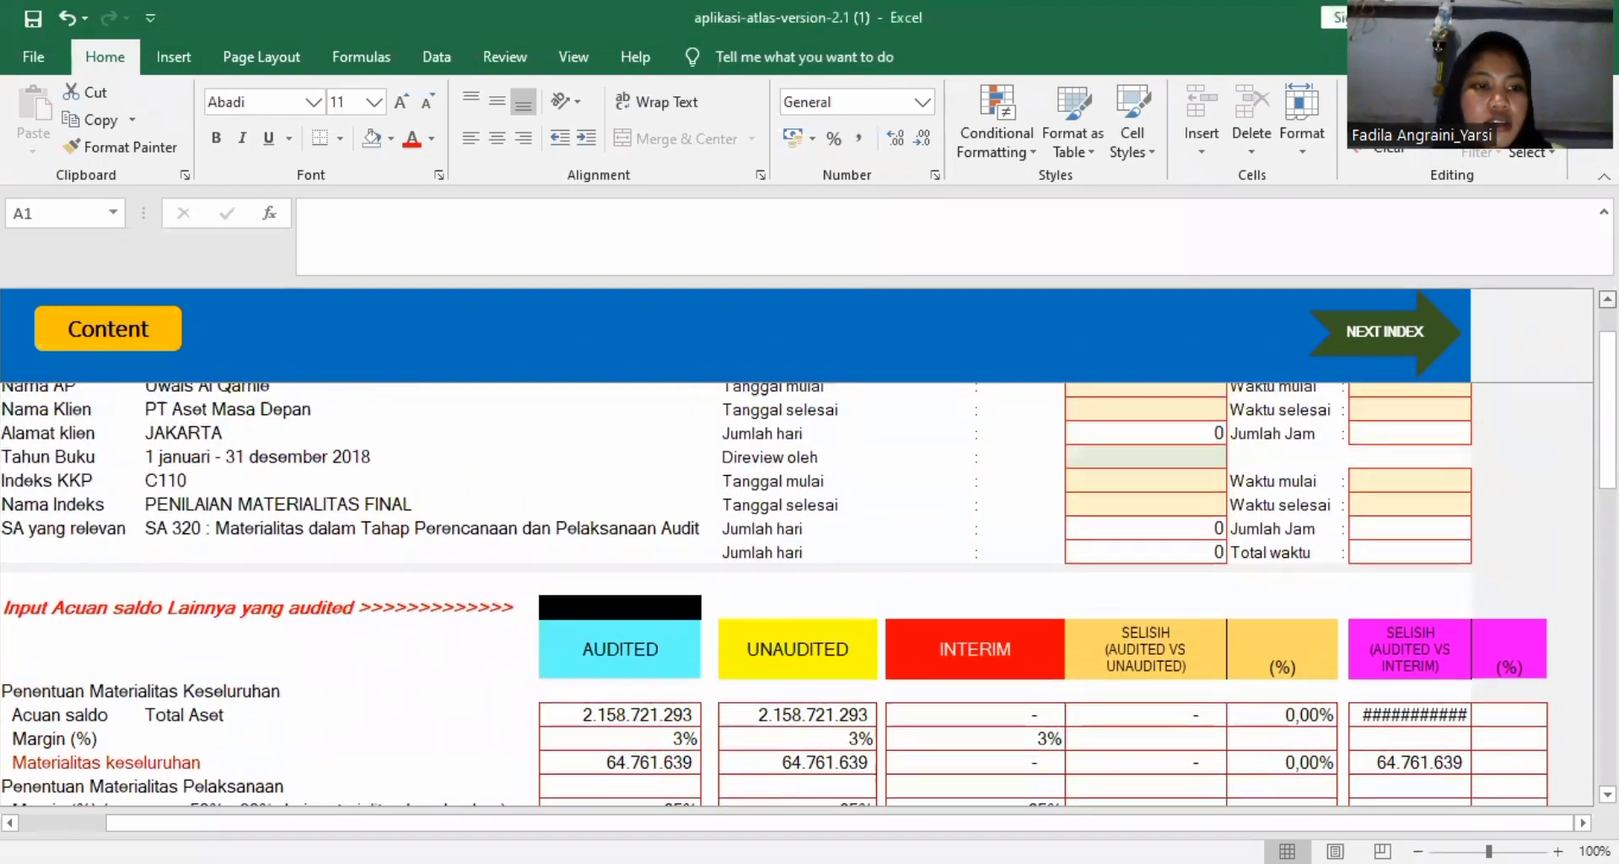
pyautogui.scroll(1, 996, 552)
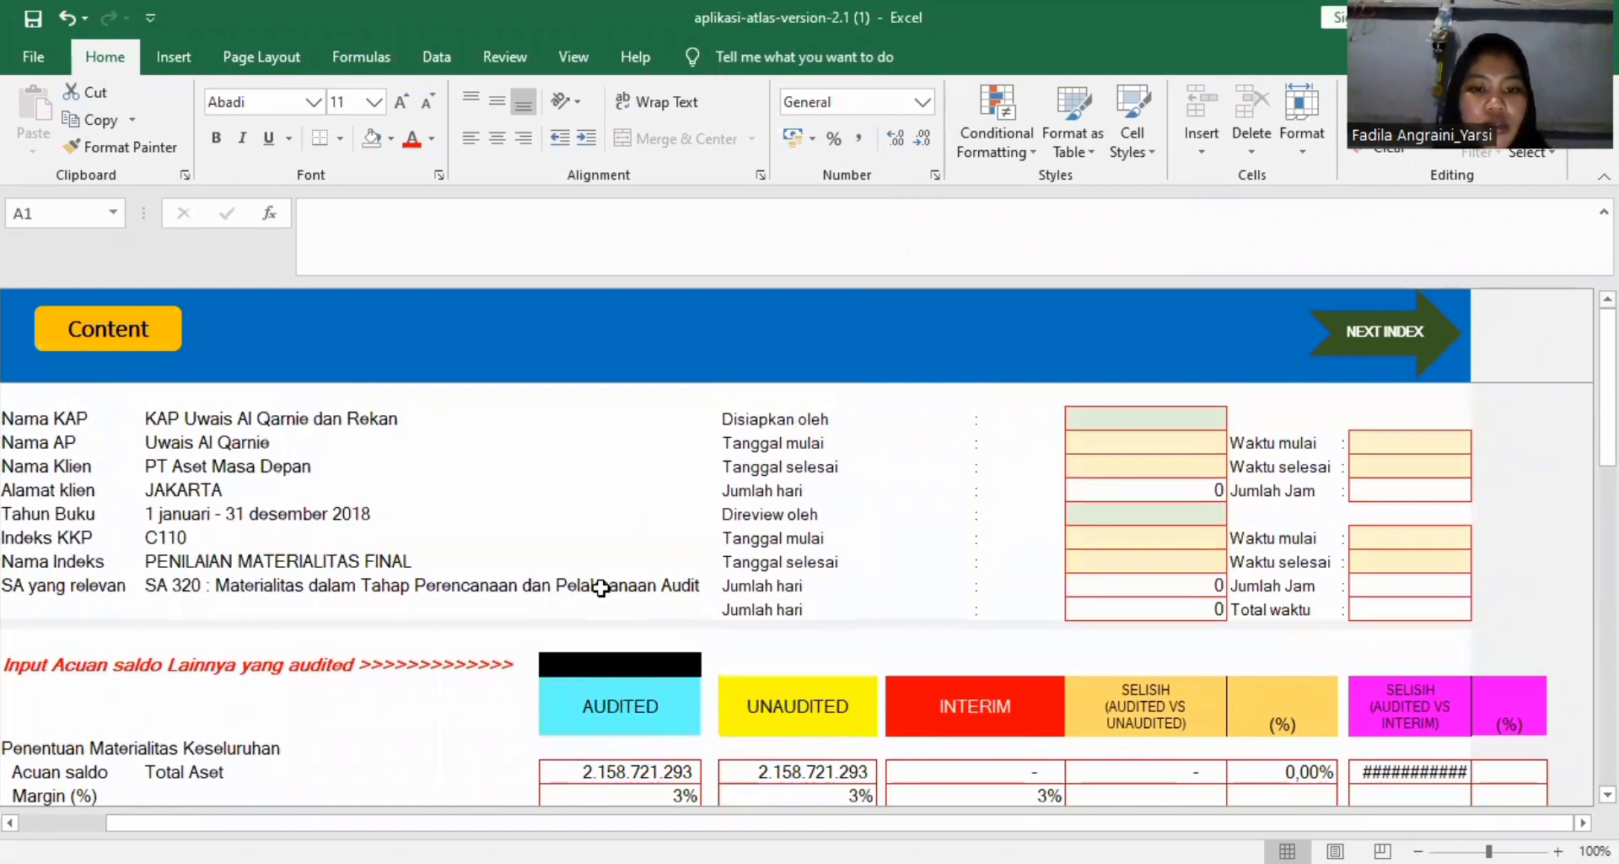
pyautogui.scroll(-3, 601, 588)
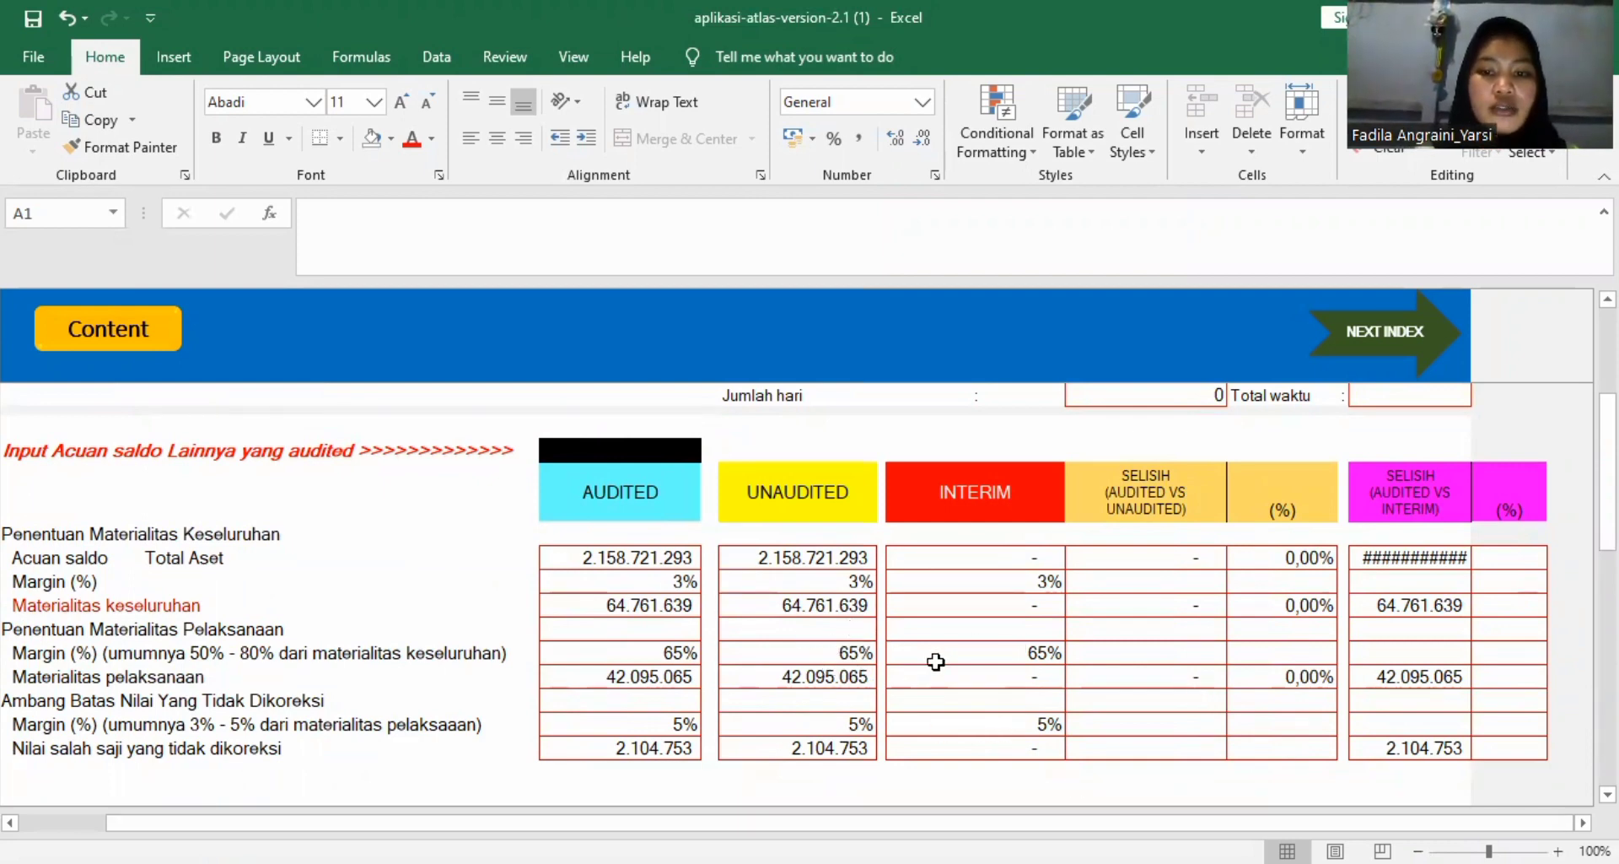
pyautogui.scroll(-4, 936, 661)
pyautogui.scroll(2, 936, 661)
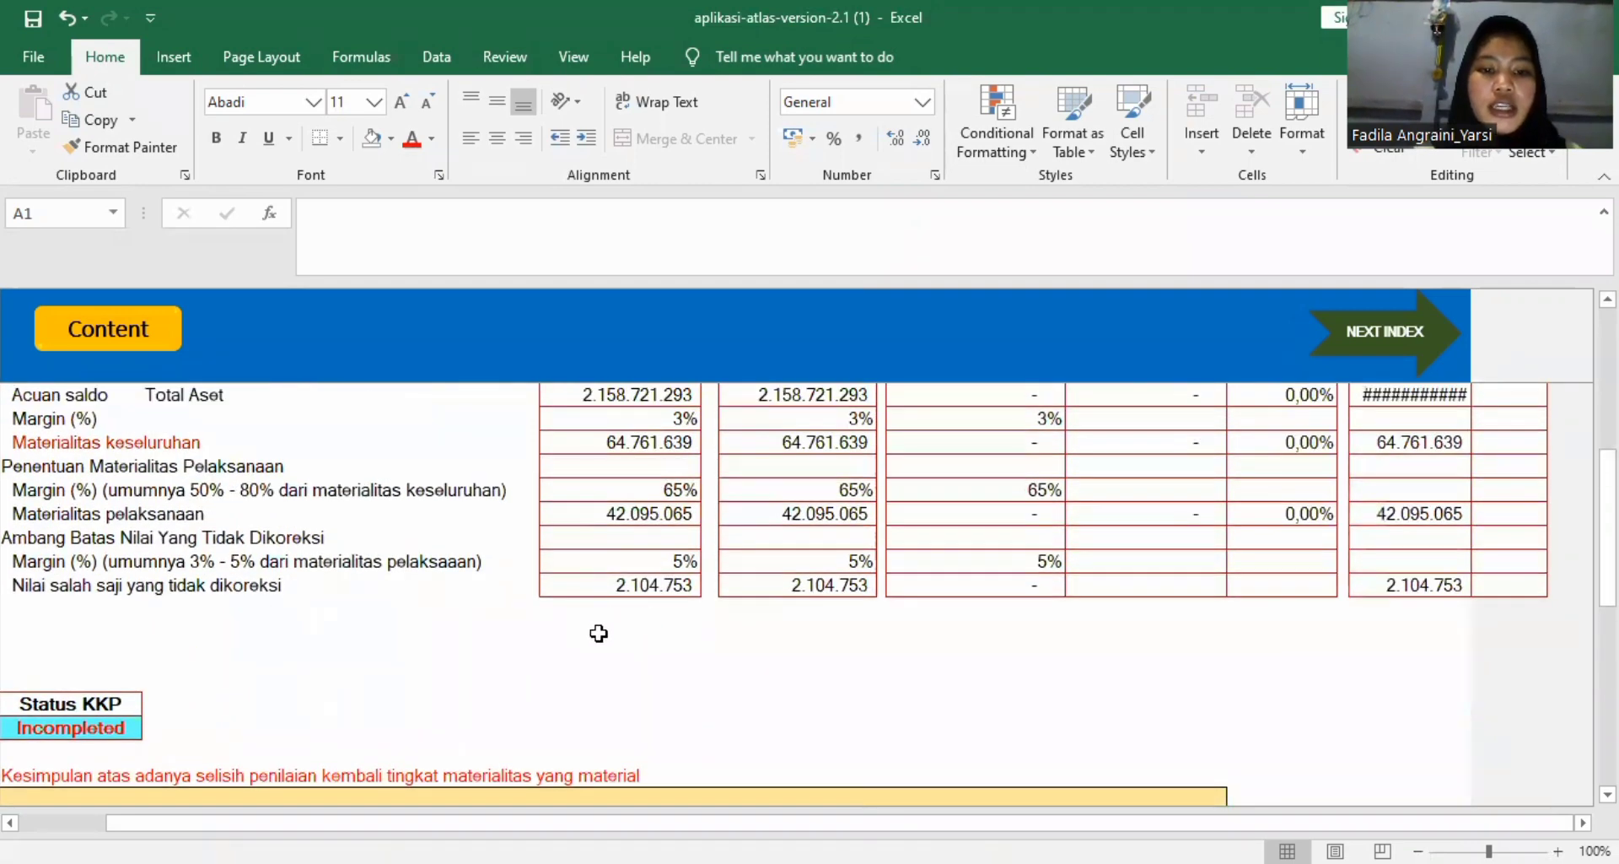
pyautogui.scroll(2, 599, 633)
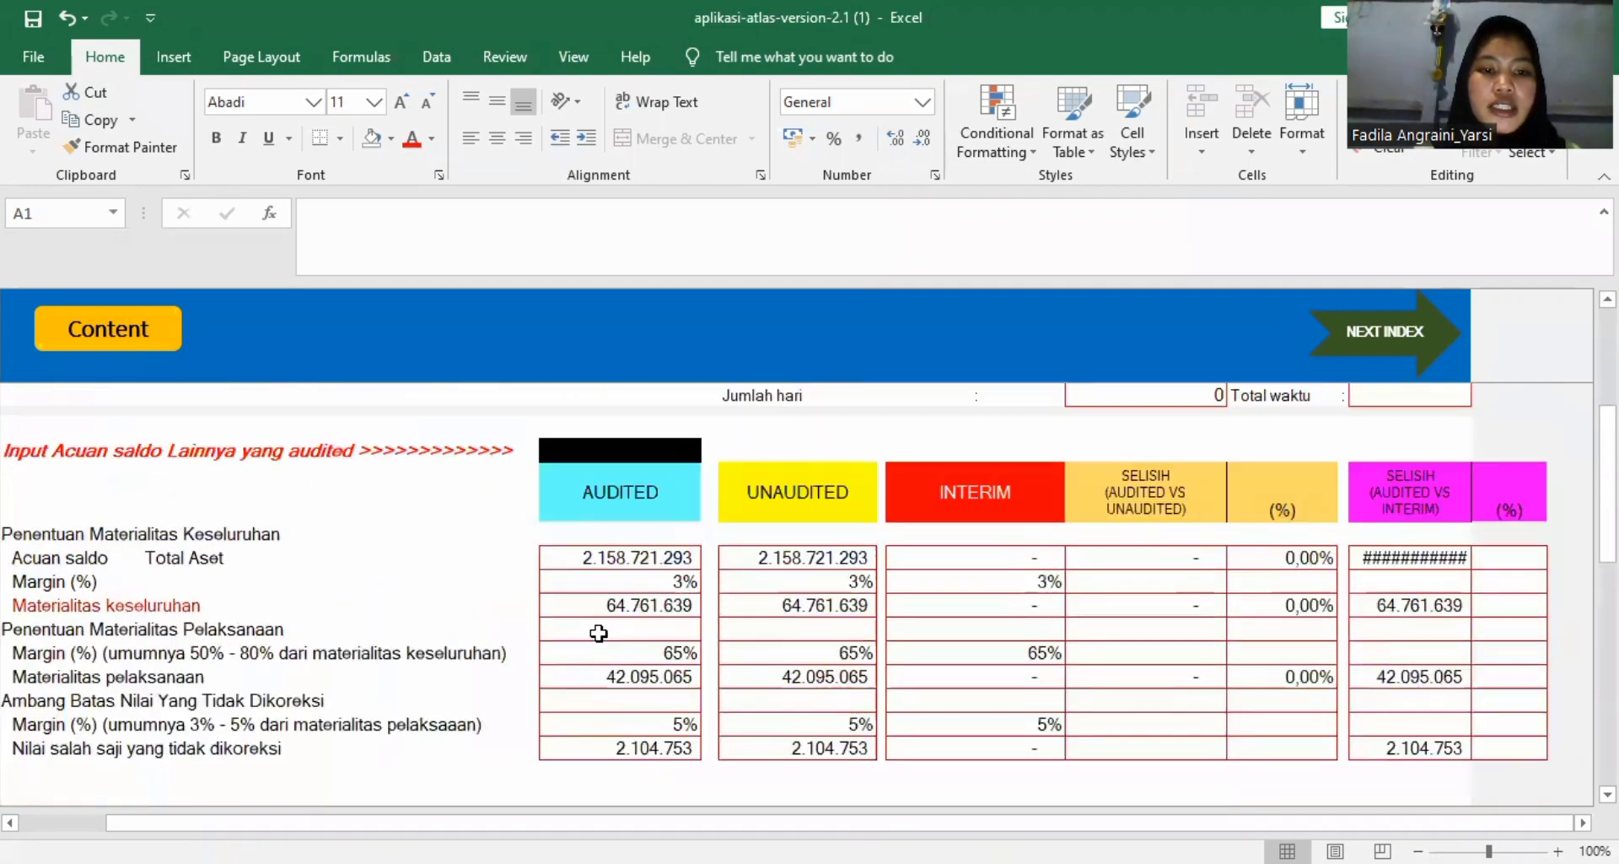
# Return to the workbook's content page and reopen C110 Penilaian Materialitas Akhir.
pyautogui.click(105, 333)
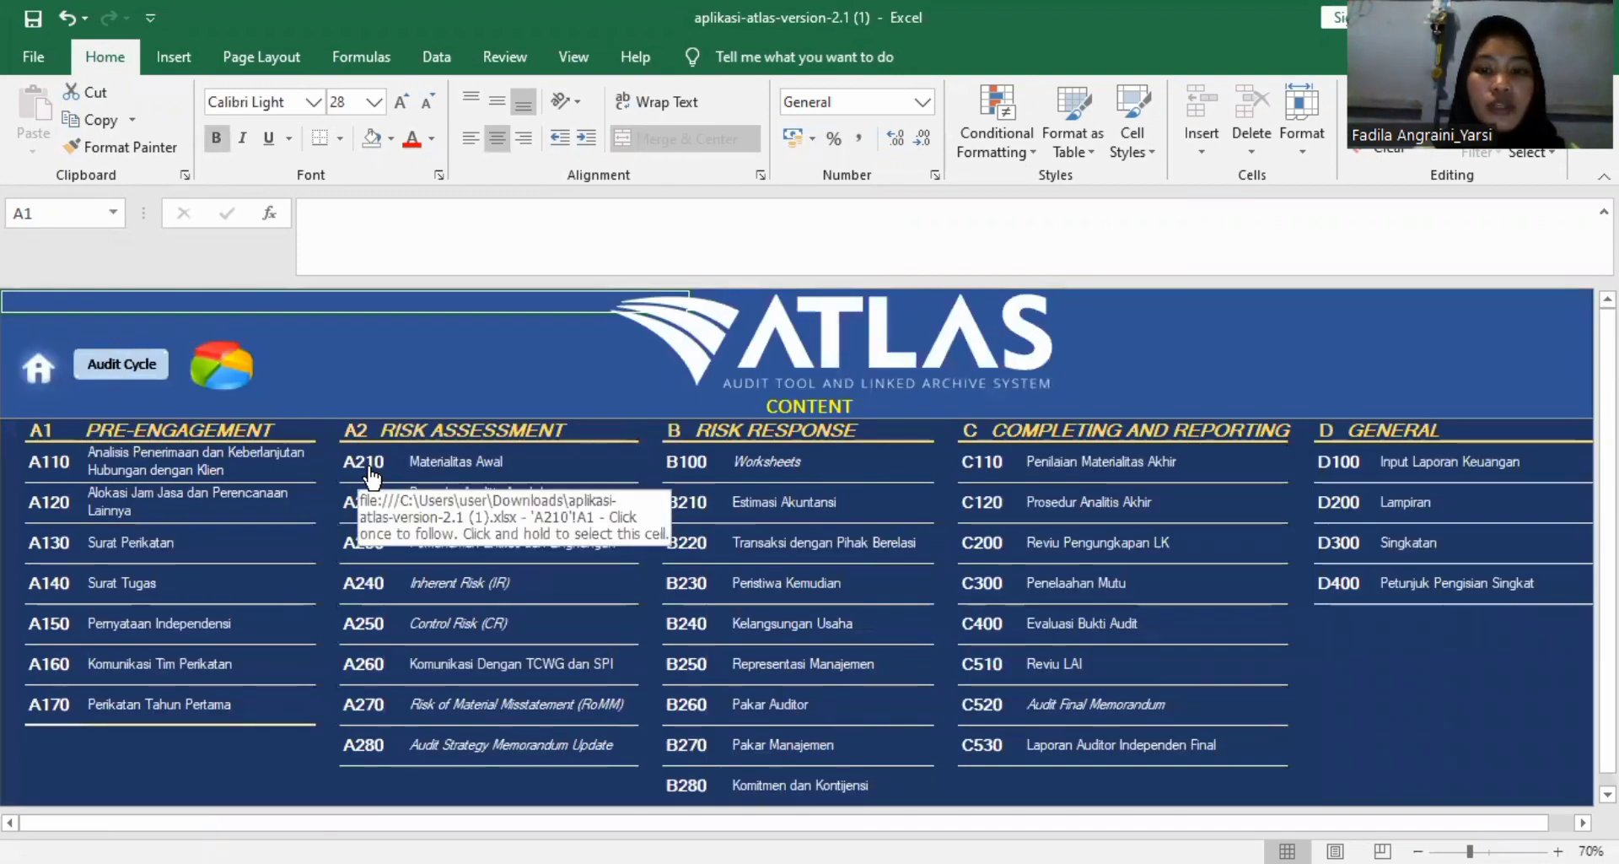
pyautogui.click(983, 463)
pyautogui.scroll(-3, 877, 564)
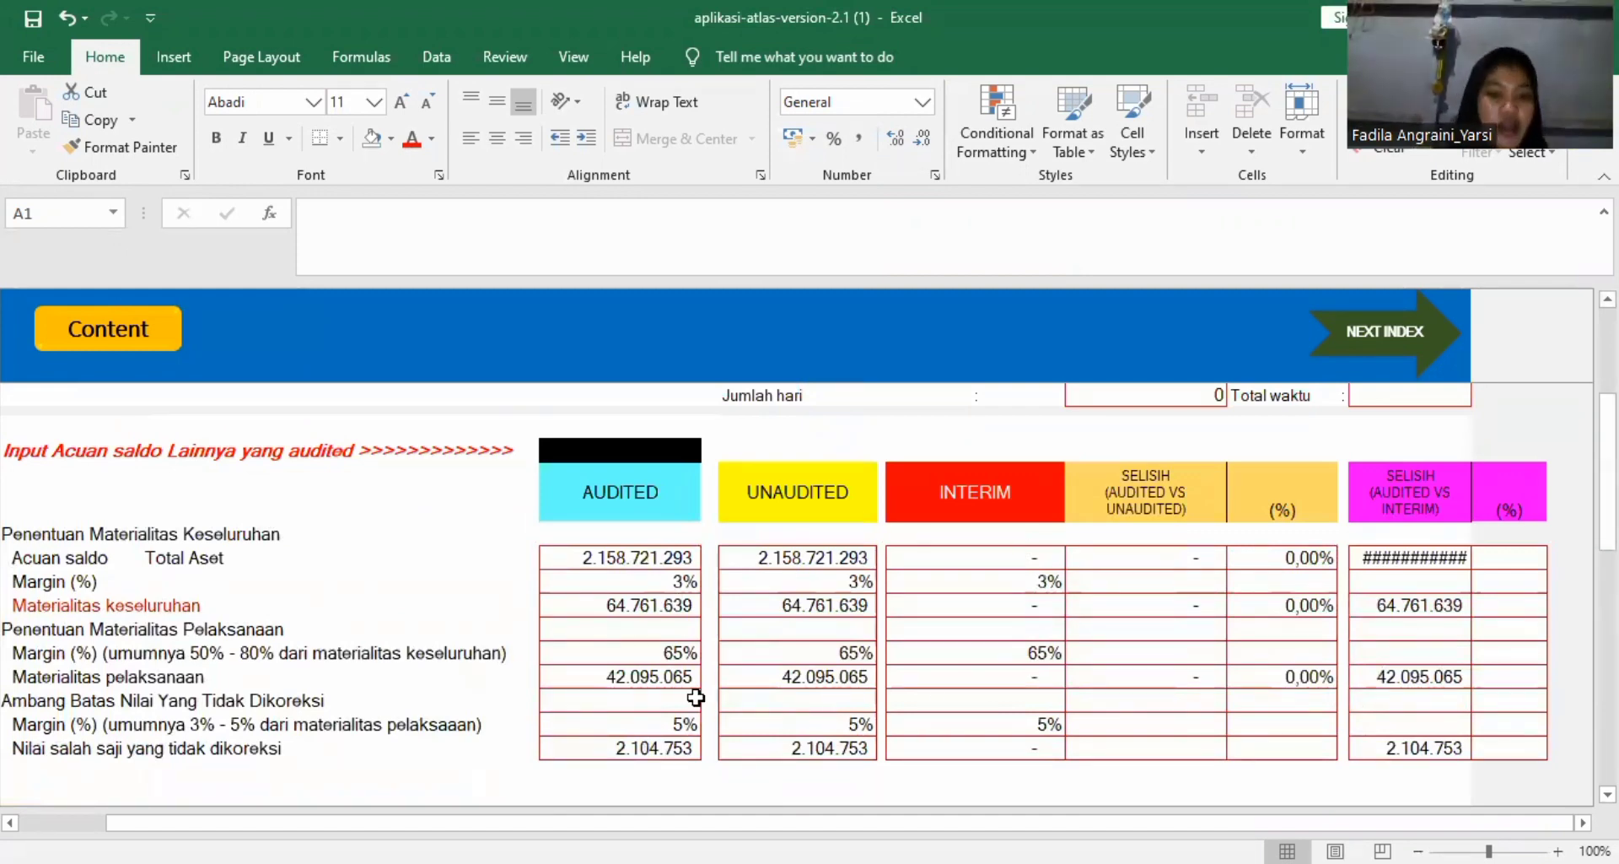
pyautogui.press('F11')
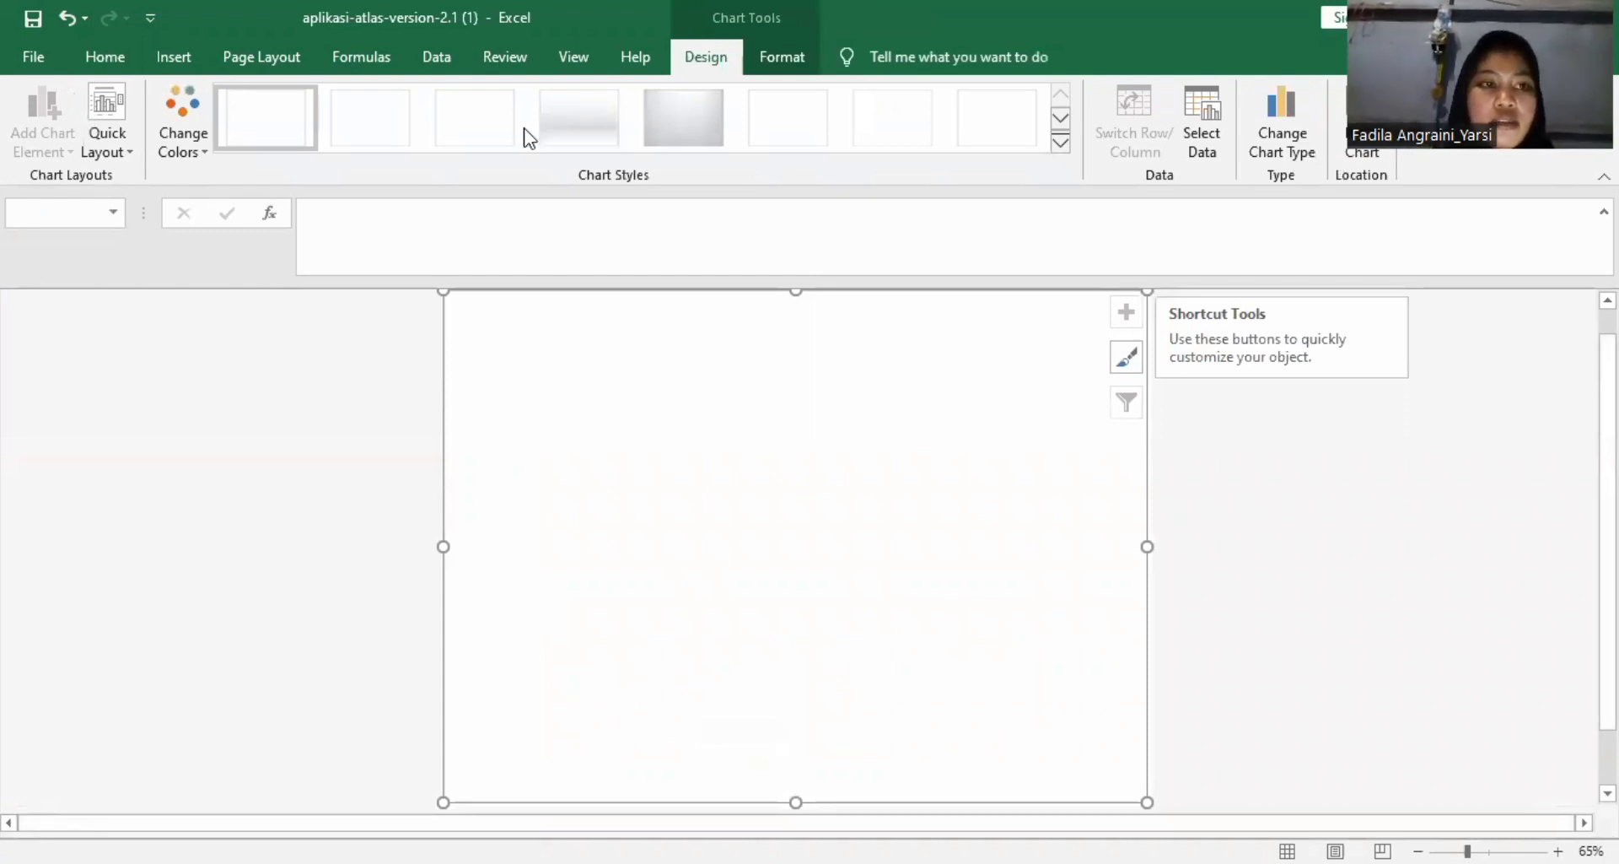
pyautogui.click(34, 58)
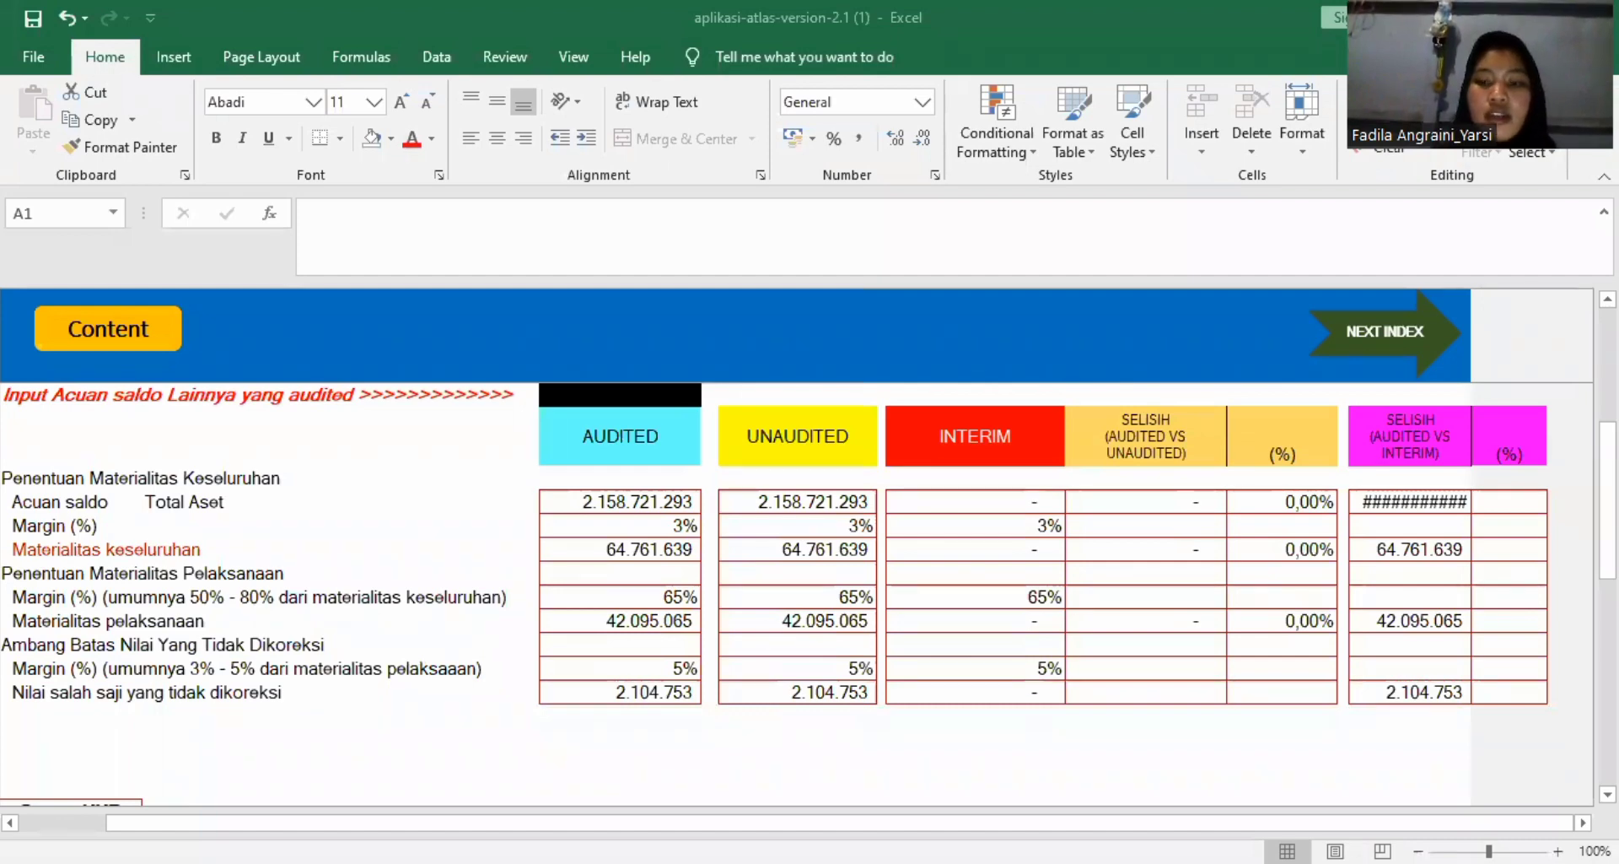
# Enter TIDAK SIGNIFIKAN as the C110 conclusion on the reassessed materiality difference.
pyautogui.scroll(-2, 1161, 741)
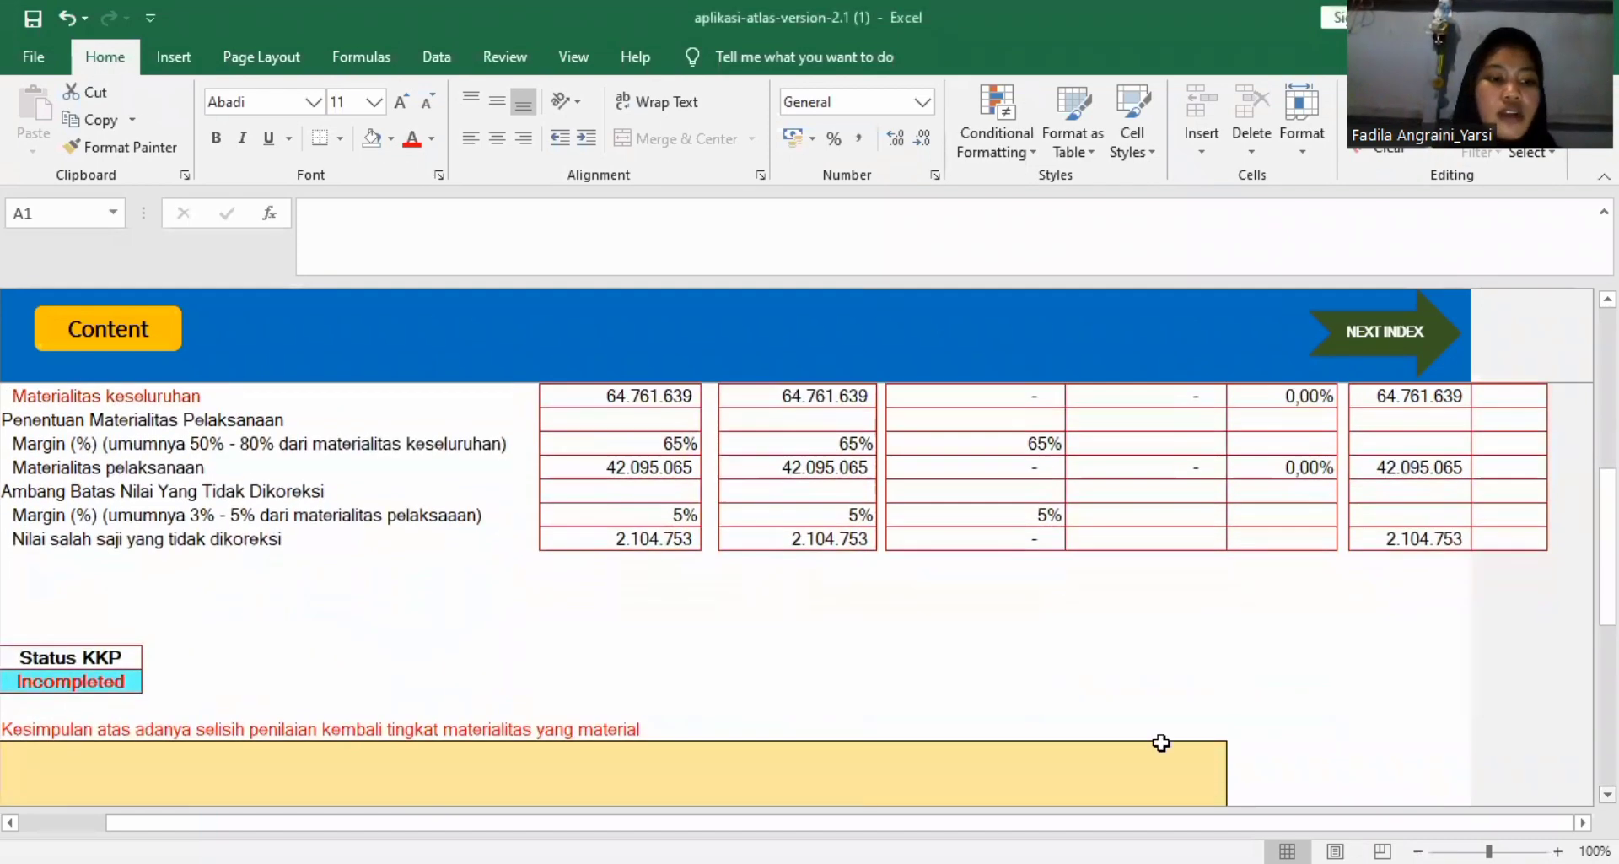
pyautogui.click(111, 763)
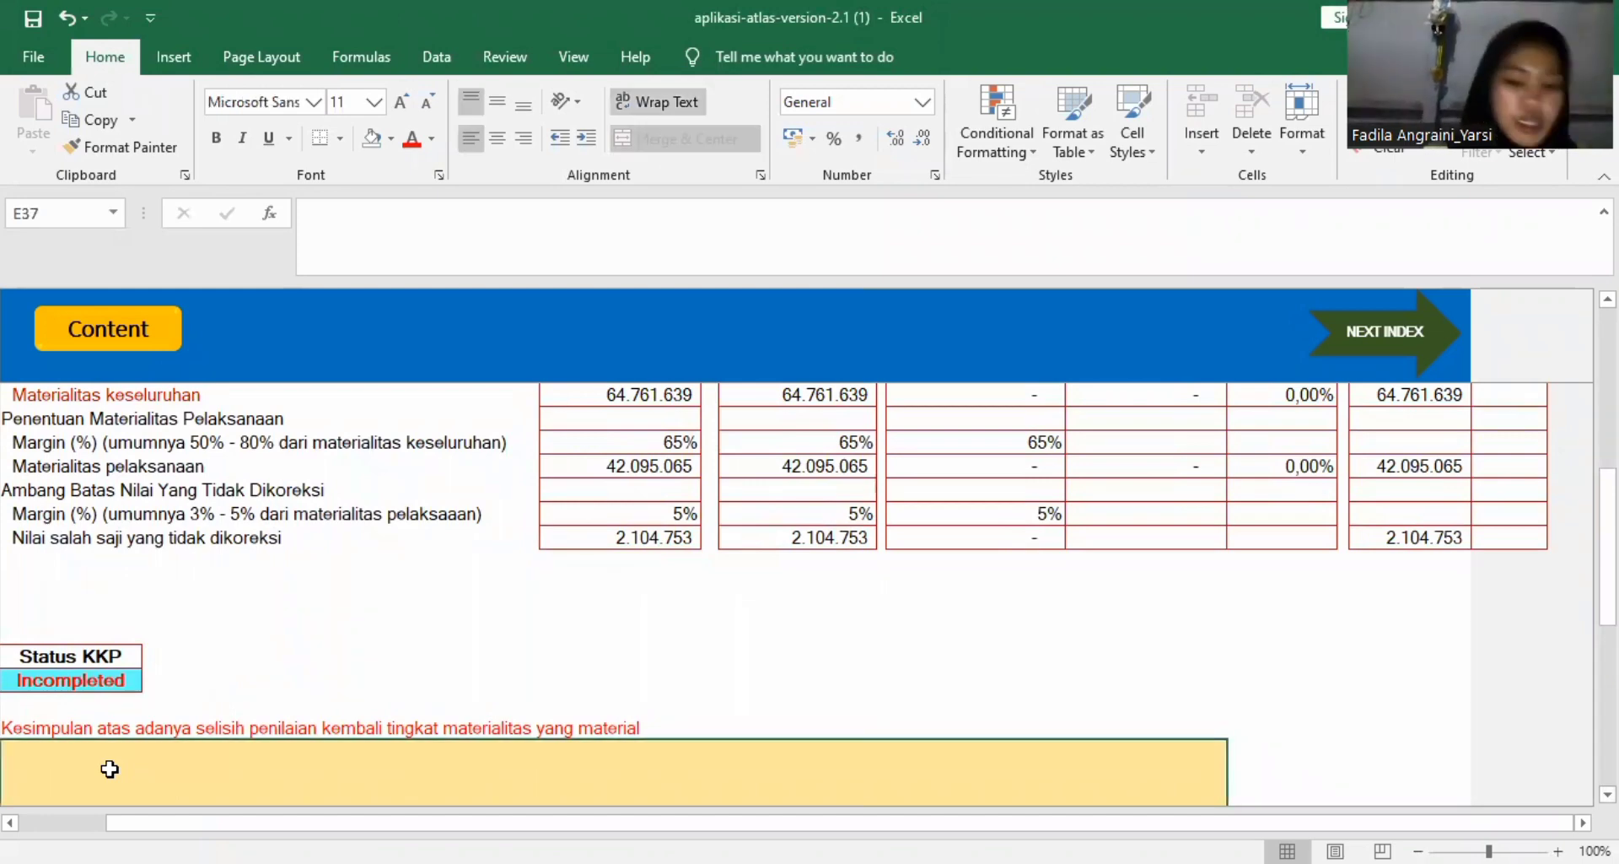
pyautogui.write('tidak')
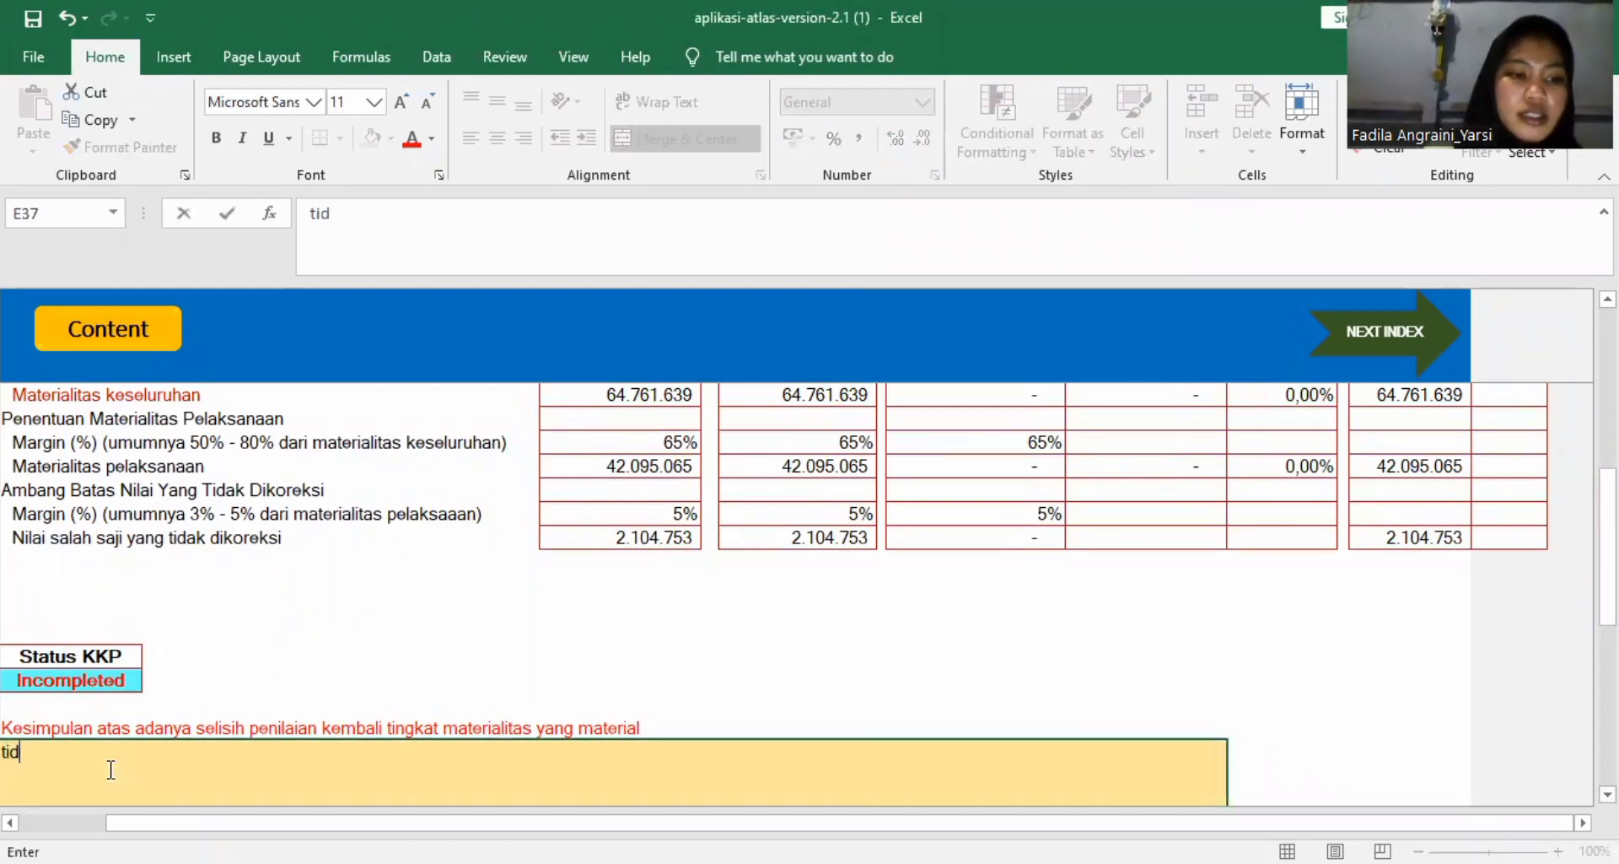
pyautogui.press('BackSpace')
pyautogui.press('BackSpace')
pyautogui.press('BackSpace')
pyautogui.press('BackSpace')
pyautogui.press('BackSpace')
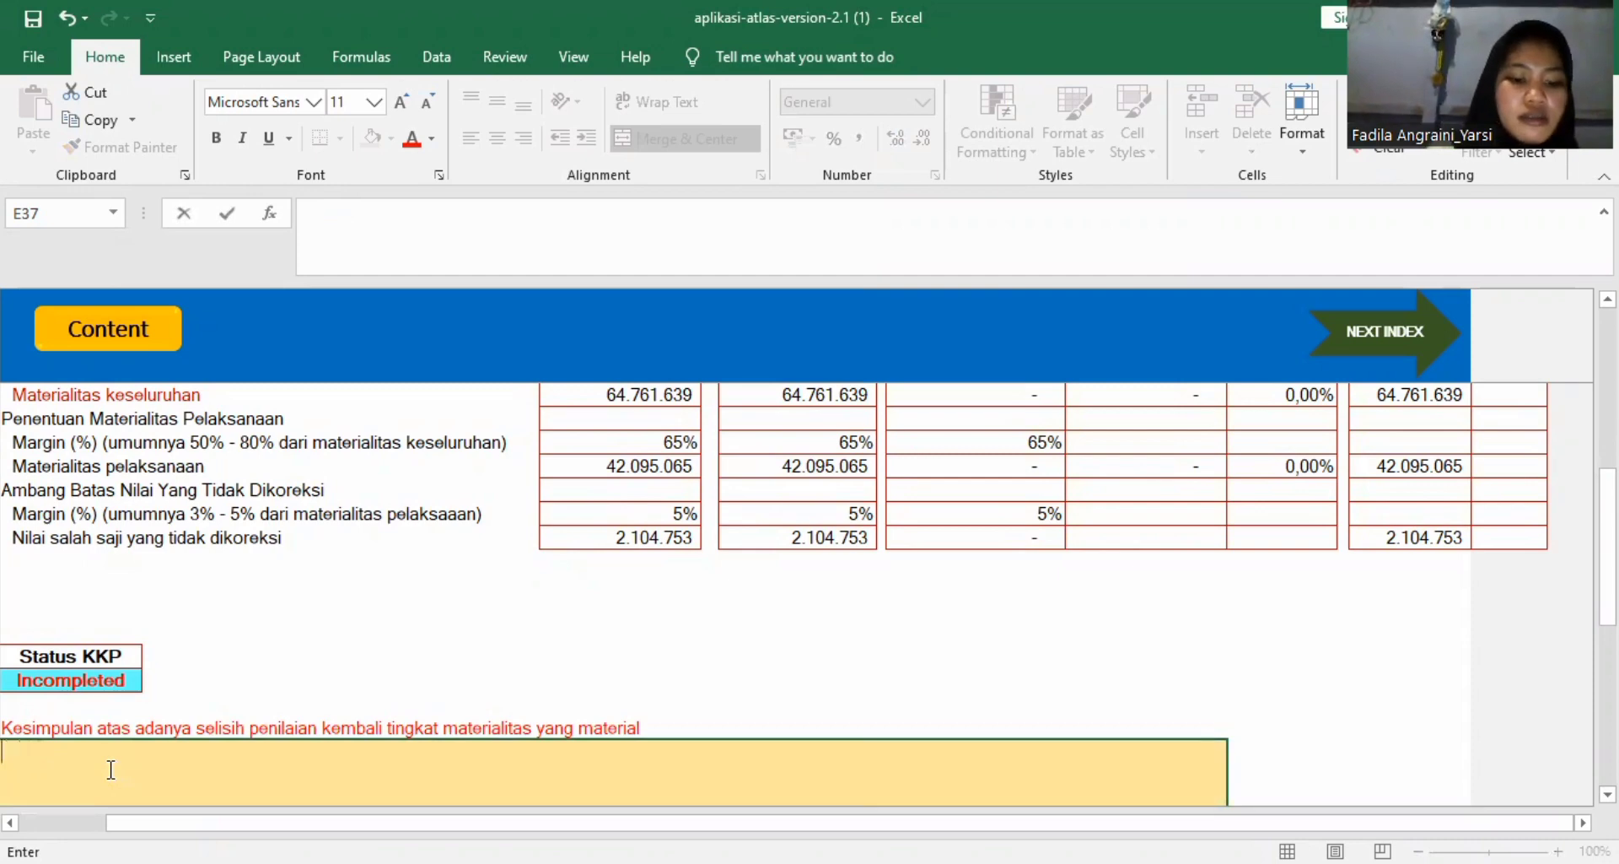
pyautogui.write('TIDAK SIGNIFIKAN')
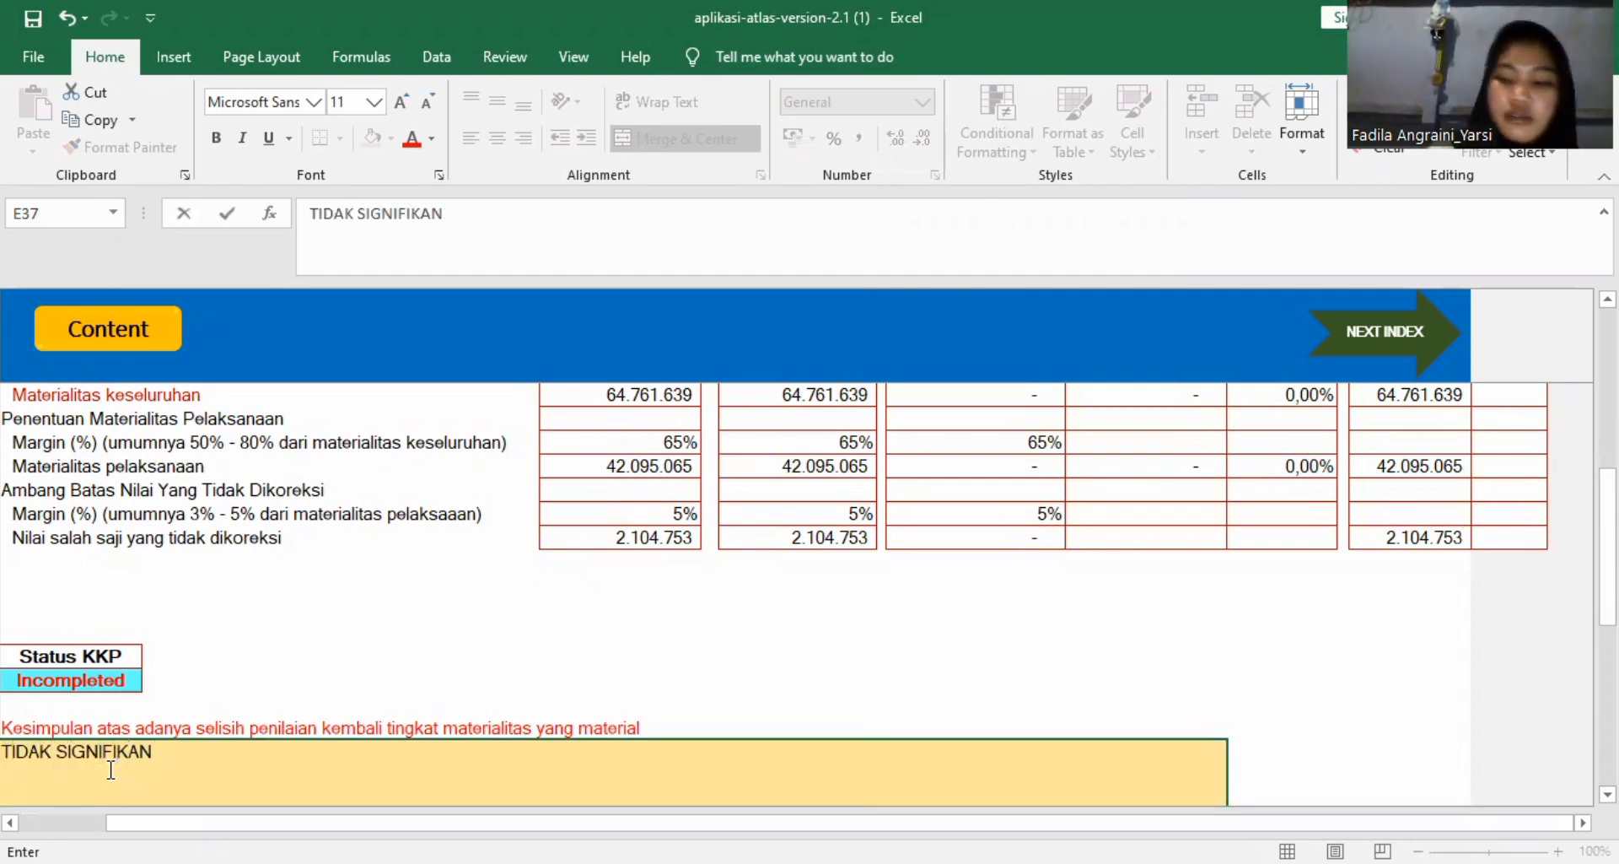
pyautogui.press('Return')
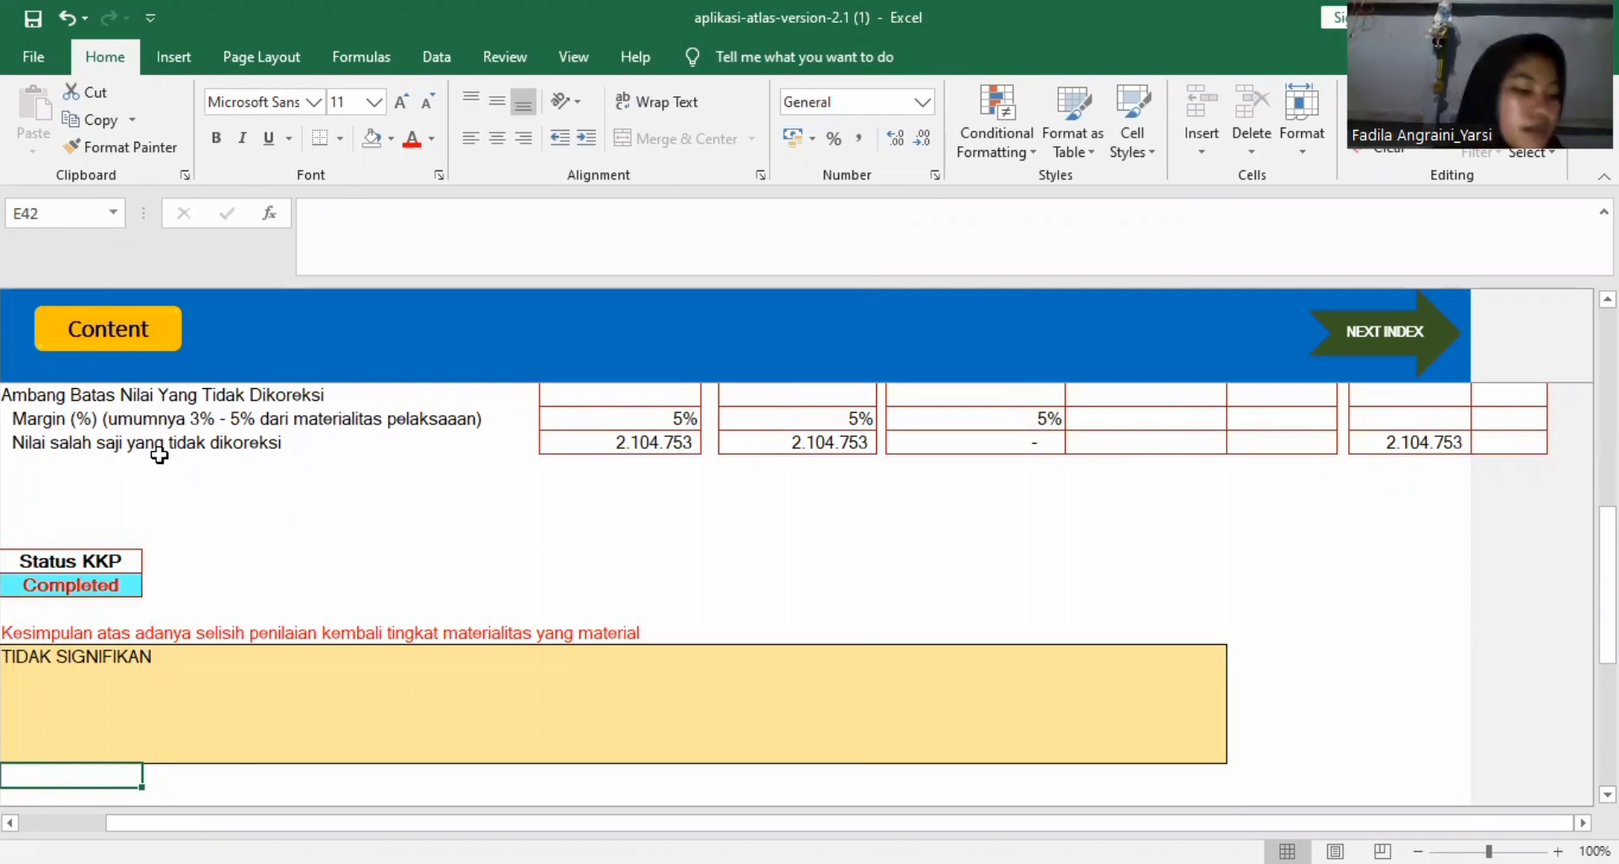
# Open C530 Laporan Auditor Independen Final through the workbook's content page.
pyautogui.click(82, 345)
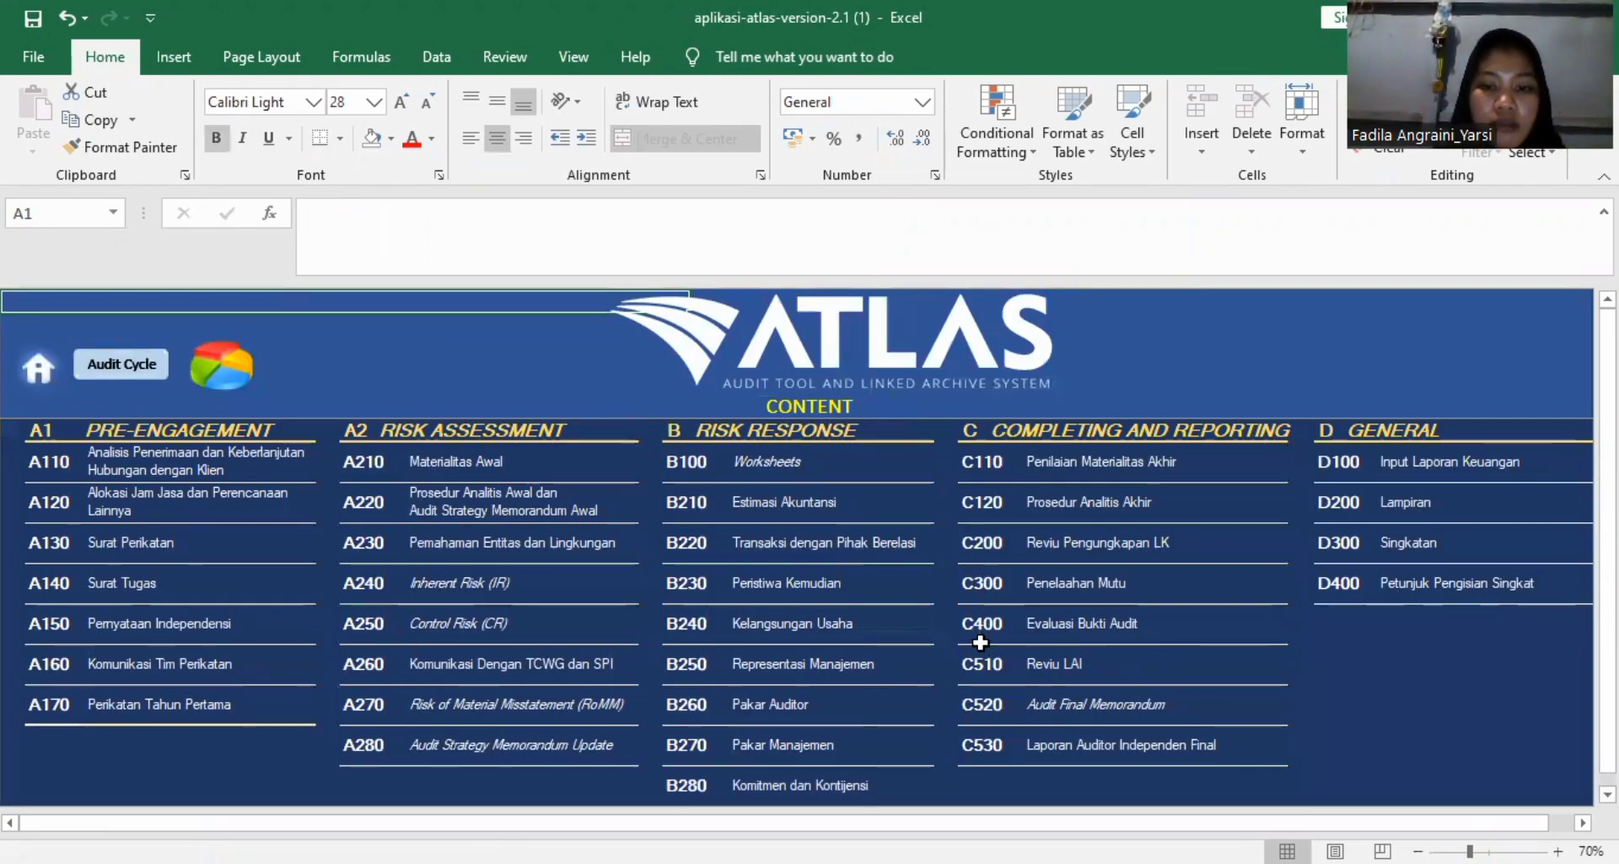
pyautogui.click(983, 753)
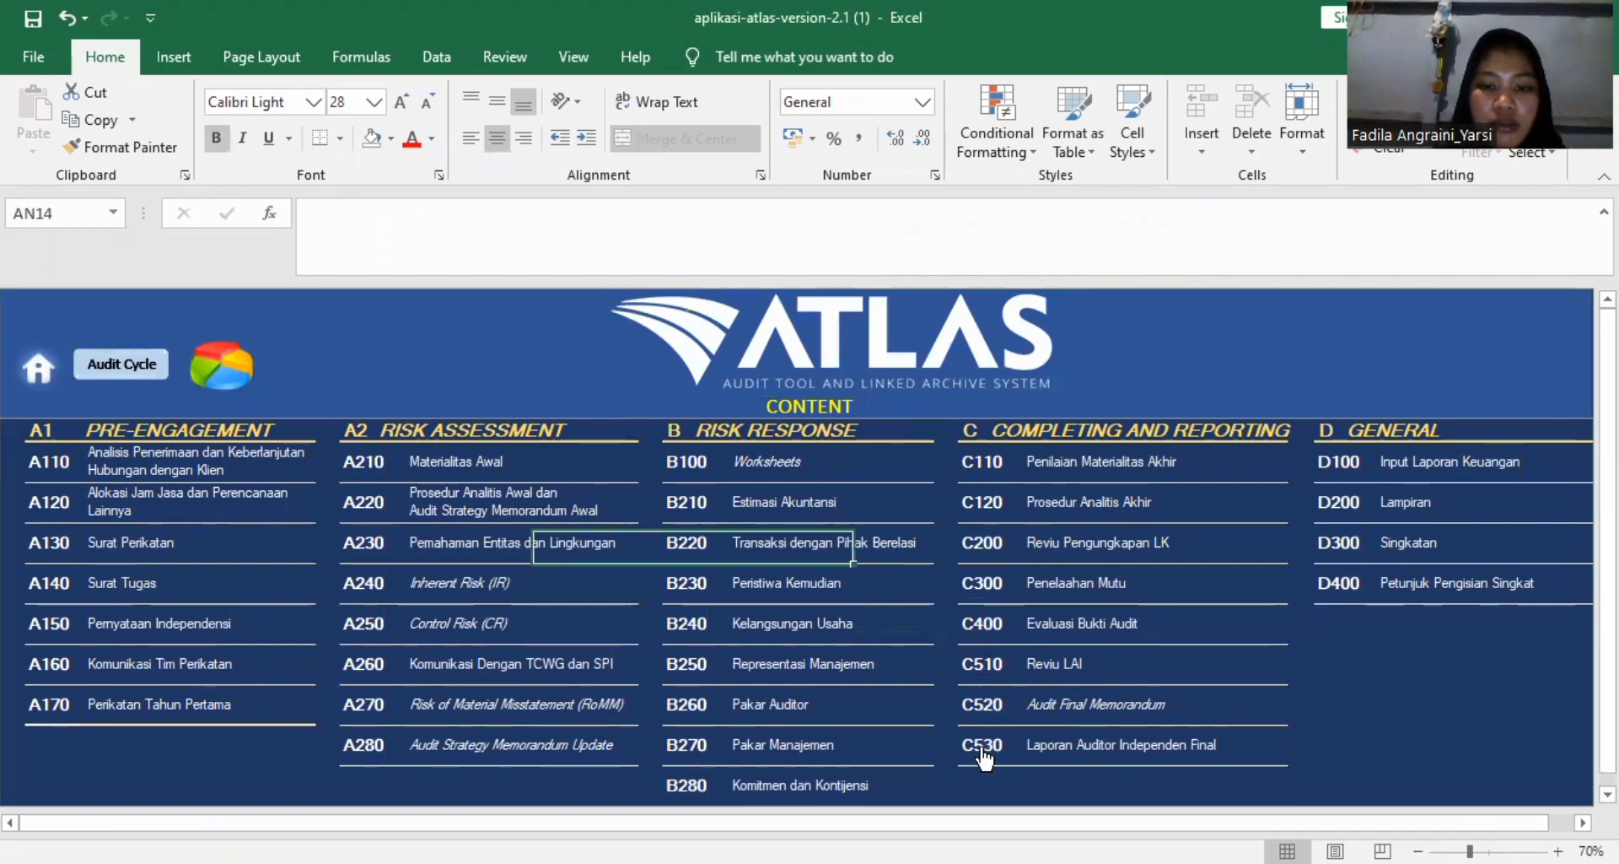
pyautogui.scroll(-1, 658, 614)
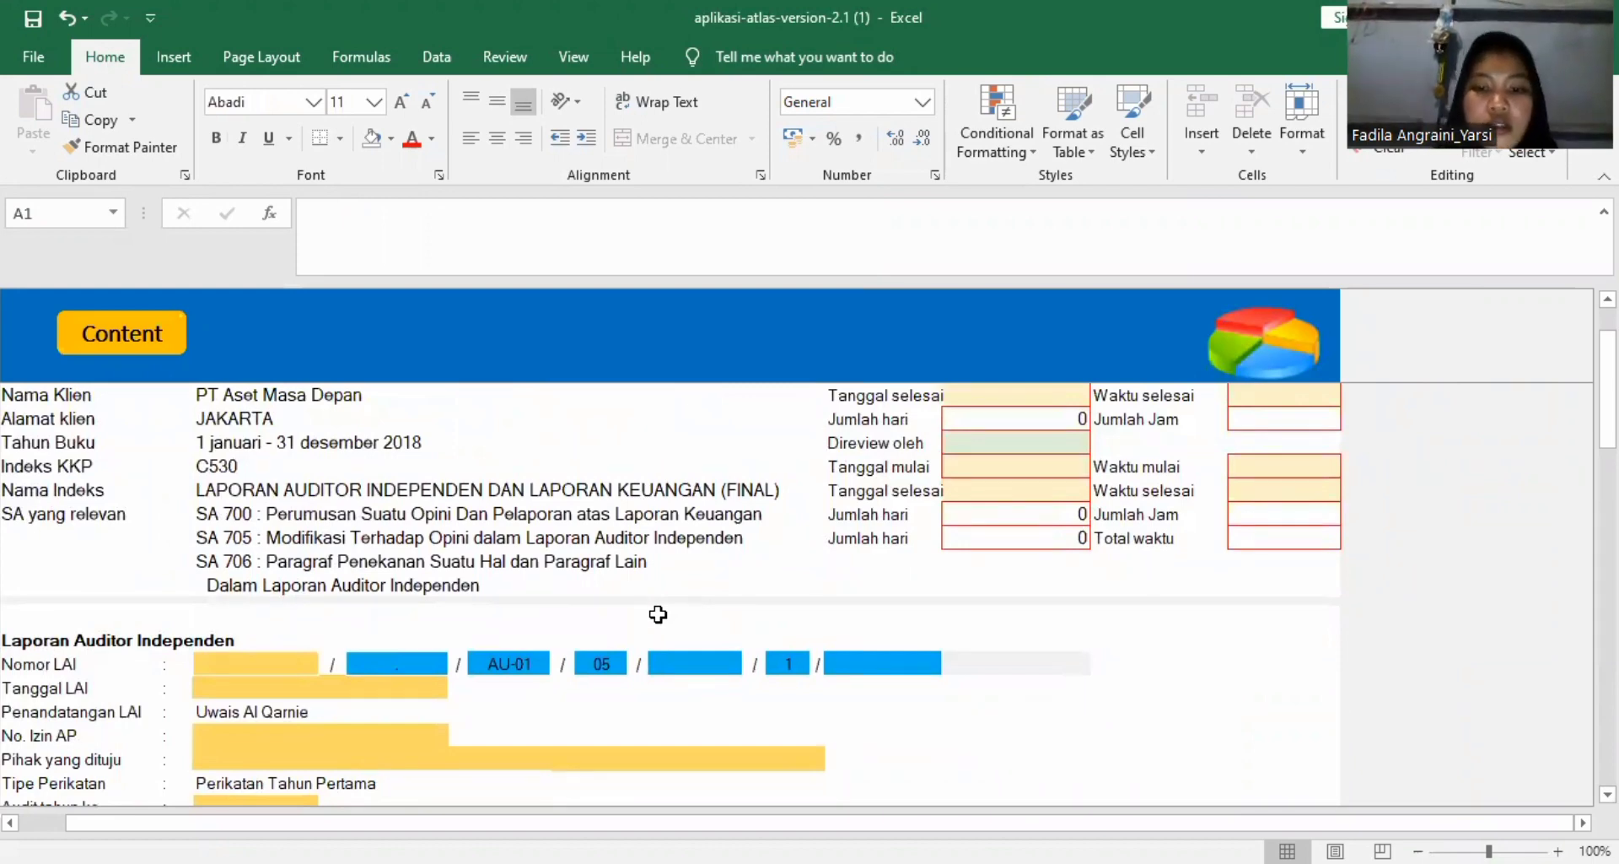
# Look through the C530 sheet from its header to the auditor opinion and Tambahan paragraf sections.
pyautogui.scroll(1, 694, 654)
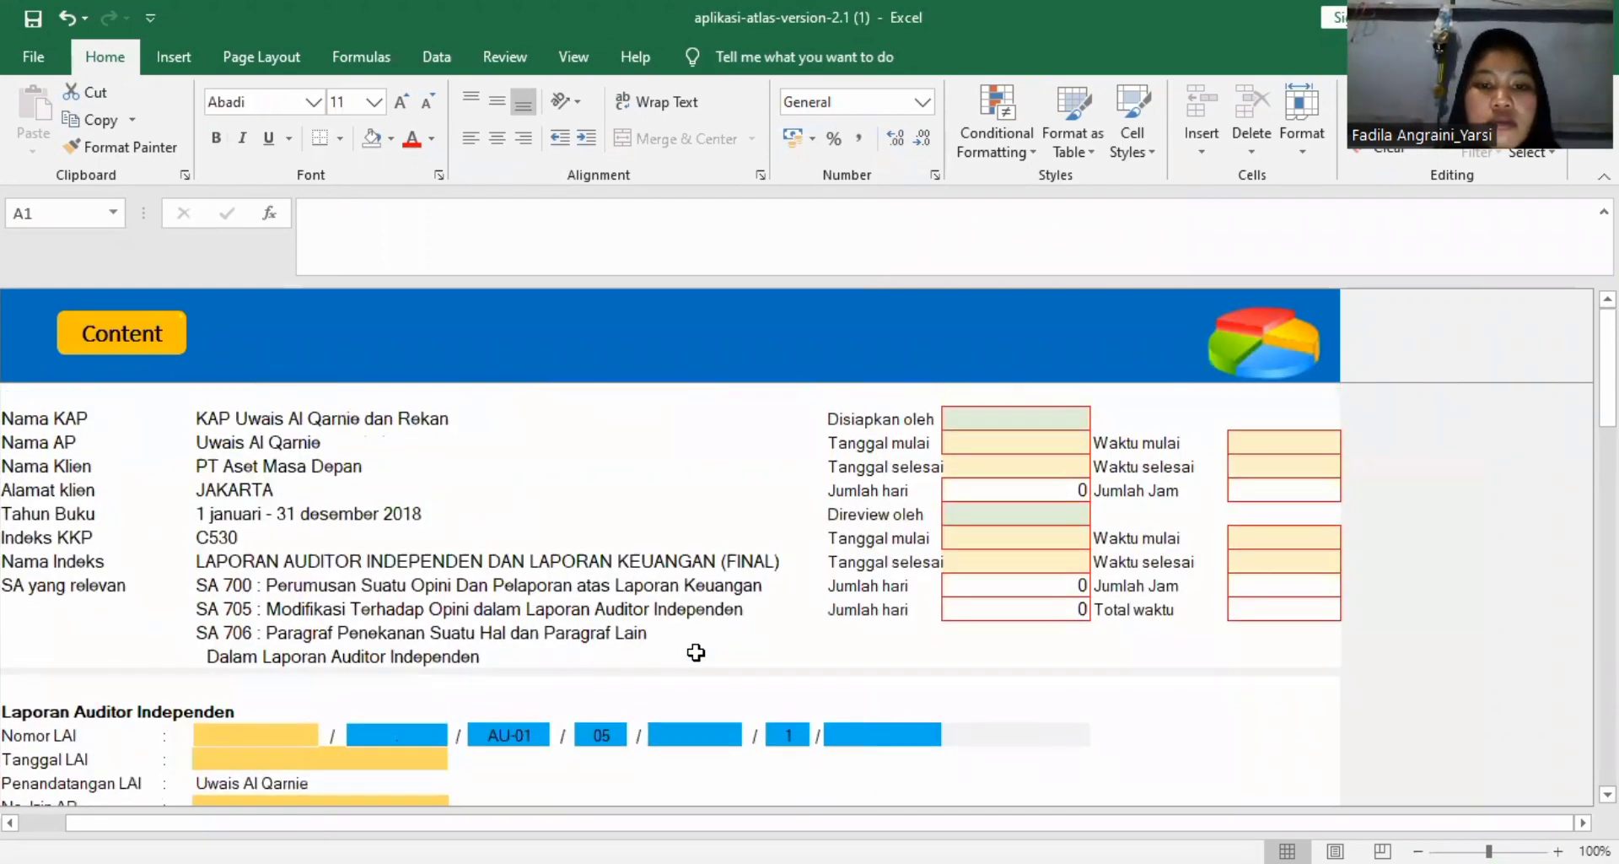
pyautogui.scroll(-2, 696, 652)
pyautogui.scroll(-7, 696, 651)
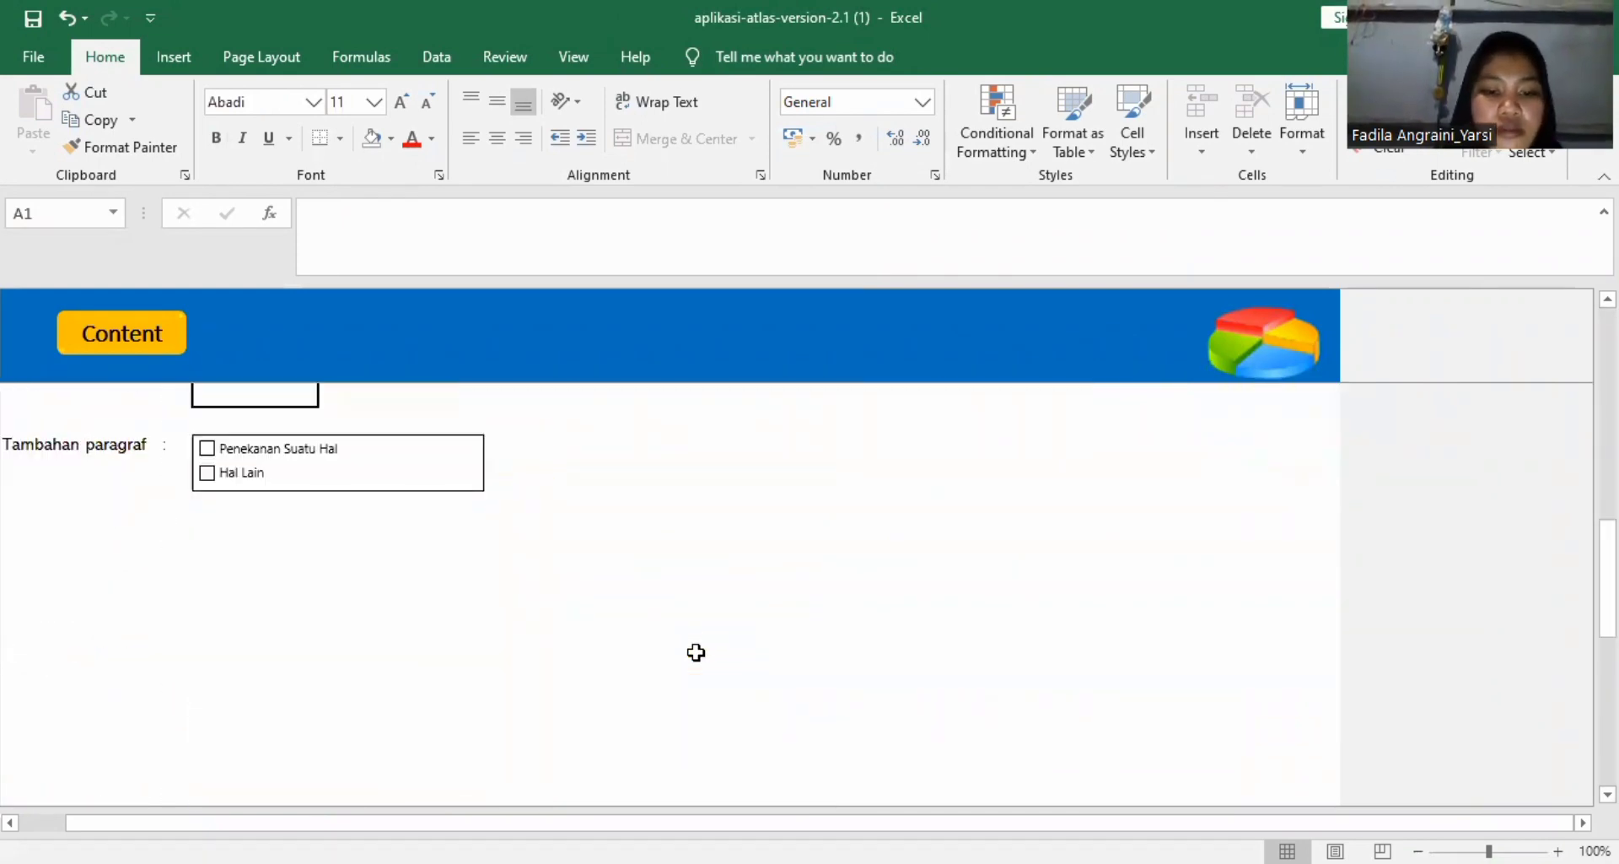
pyautogui.scroll(2, 695, 652)
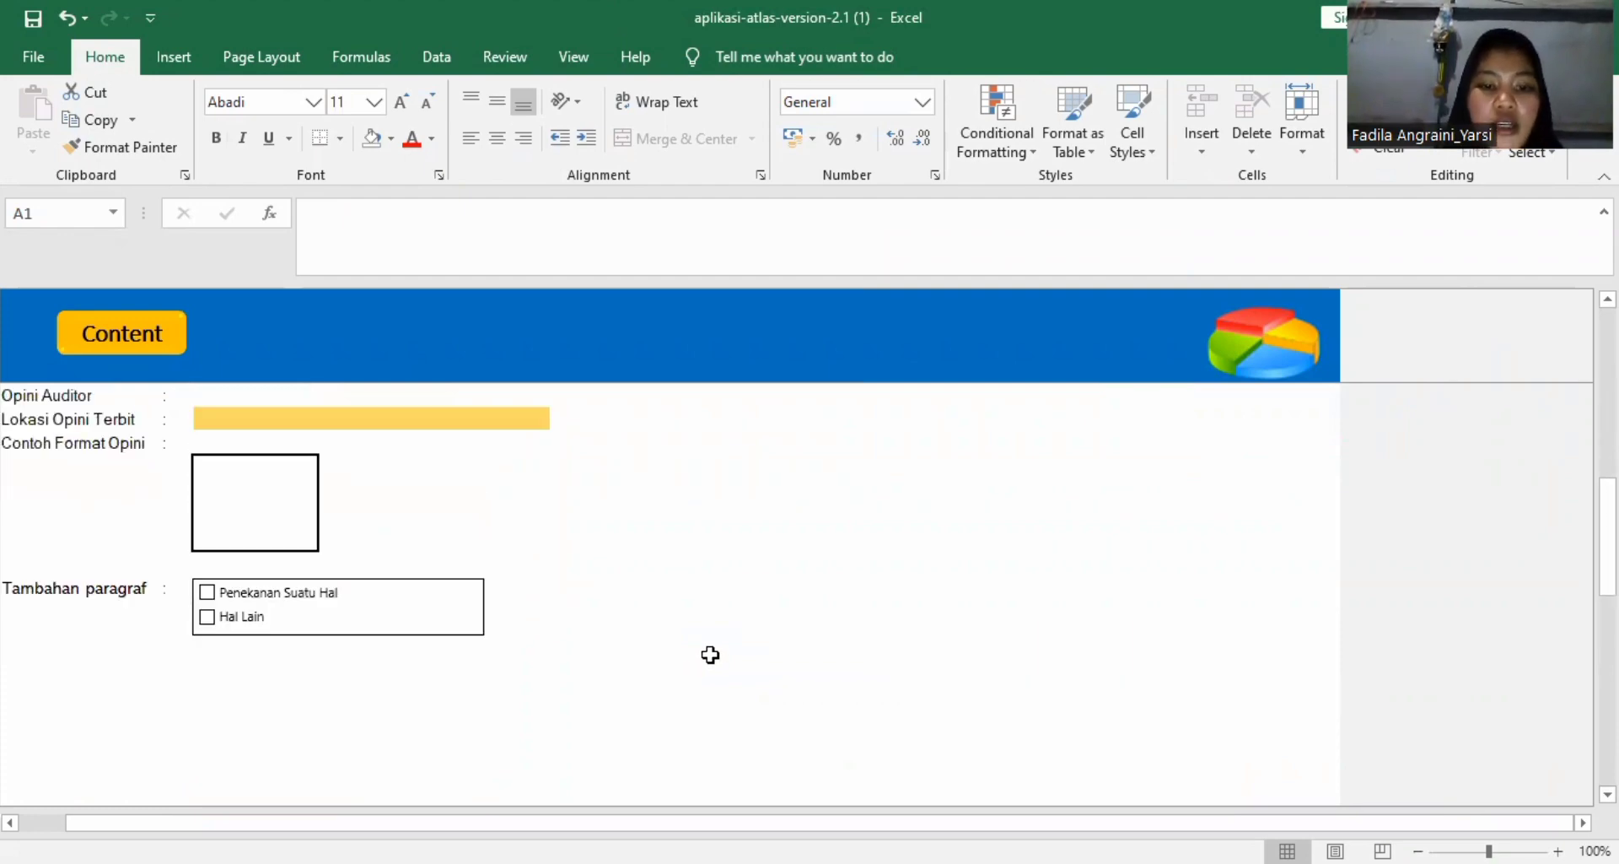
pyautogui.scroll(6, 850, 612)
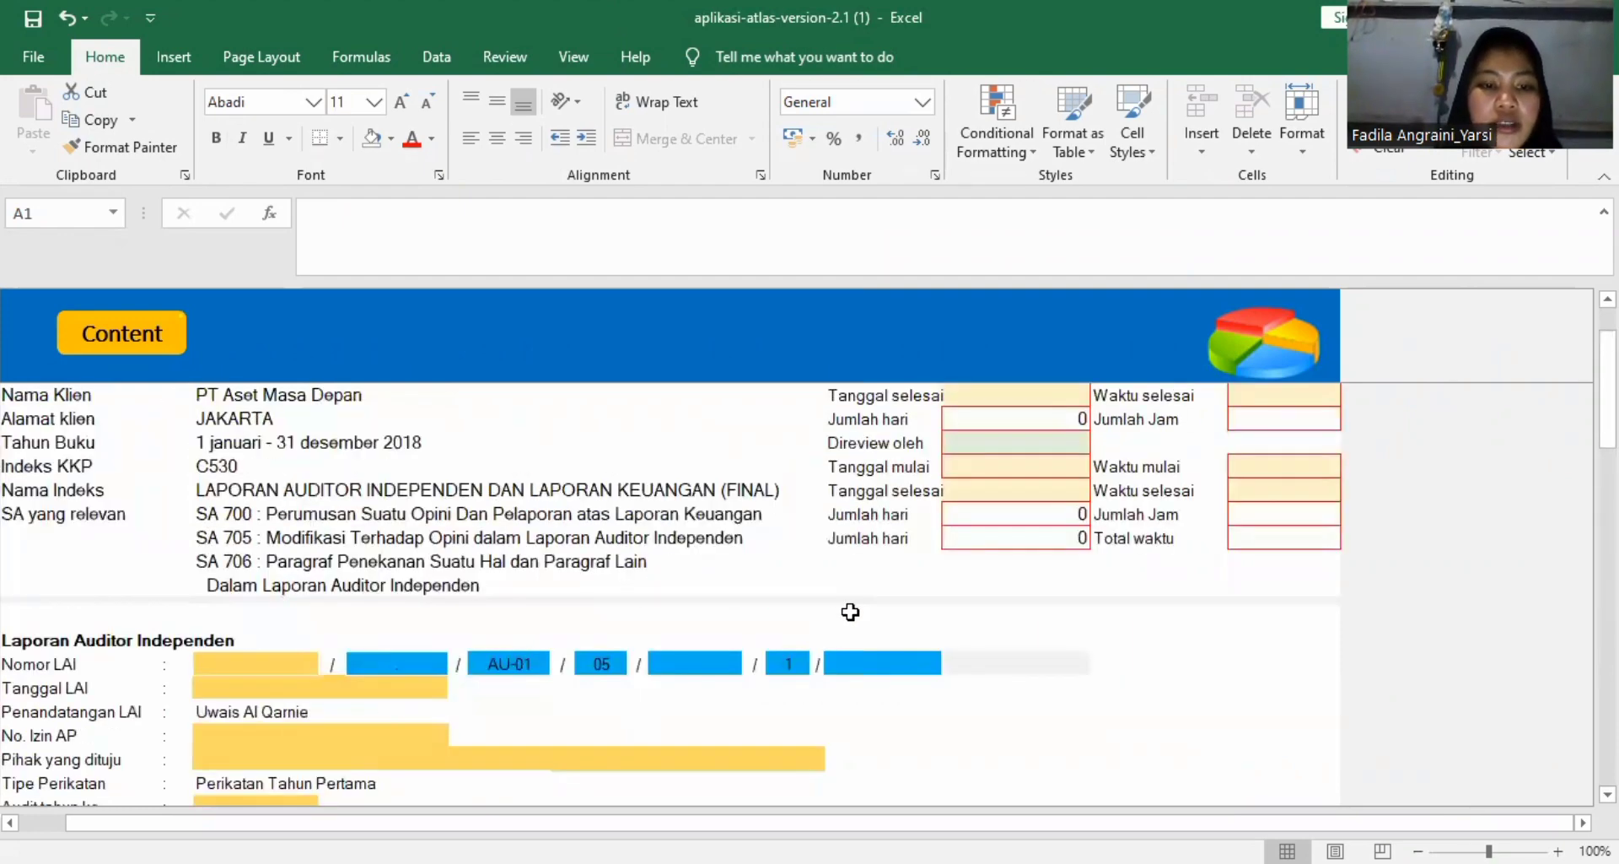
pyautogui.scroll(-2, 850, 612)
pyautogui.scroll(3, 853, 611)
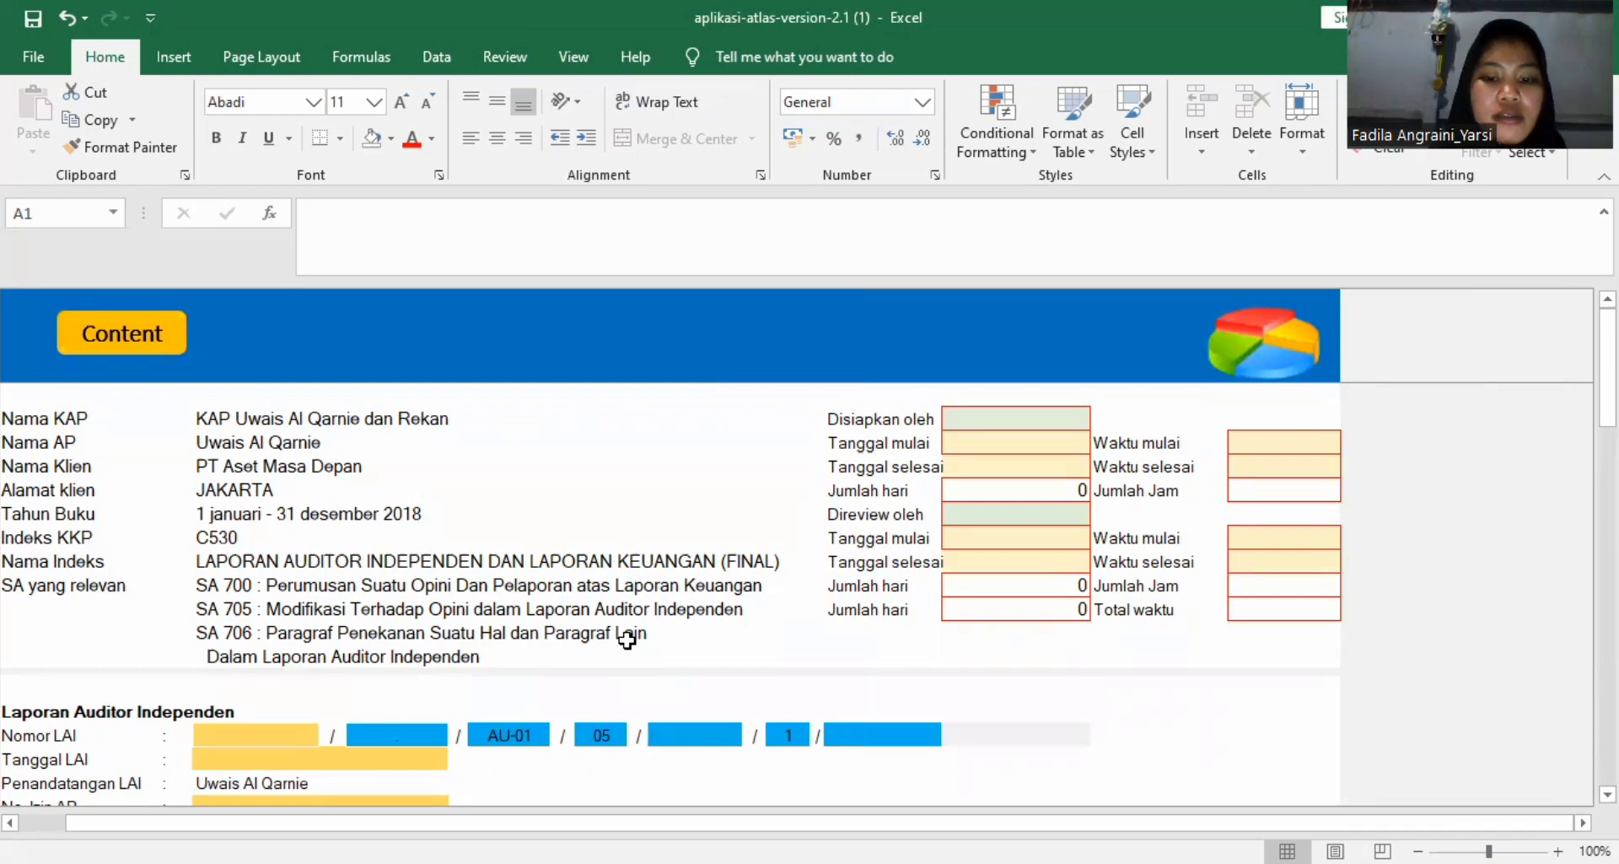
# Enter 48 as the first part of Nomor LAI under Laporan Auditor Independen.
pyautogui.scroll(-1, 506, 607)
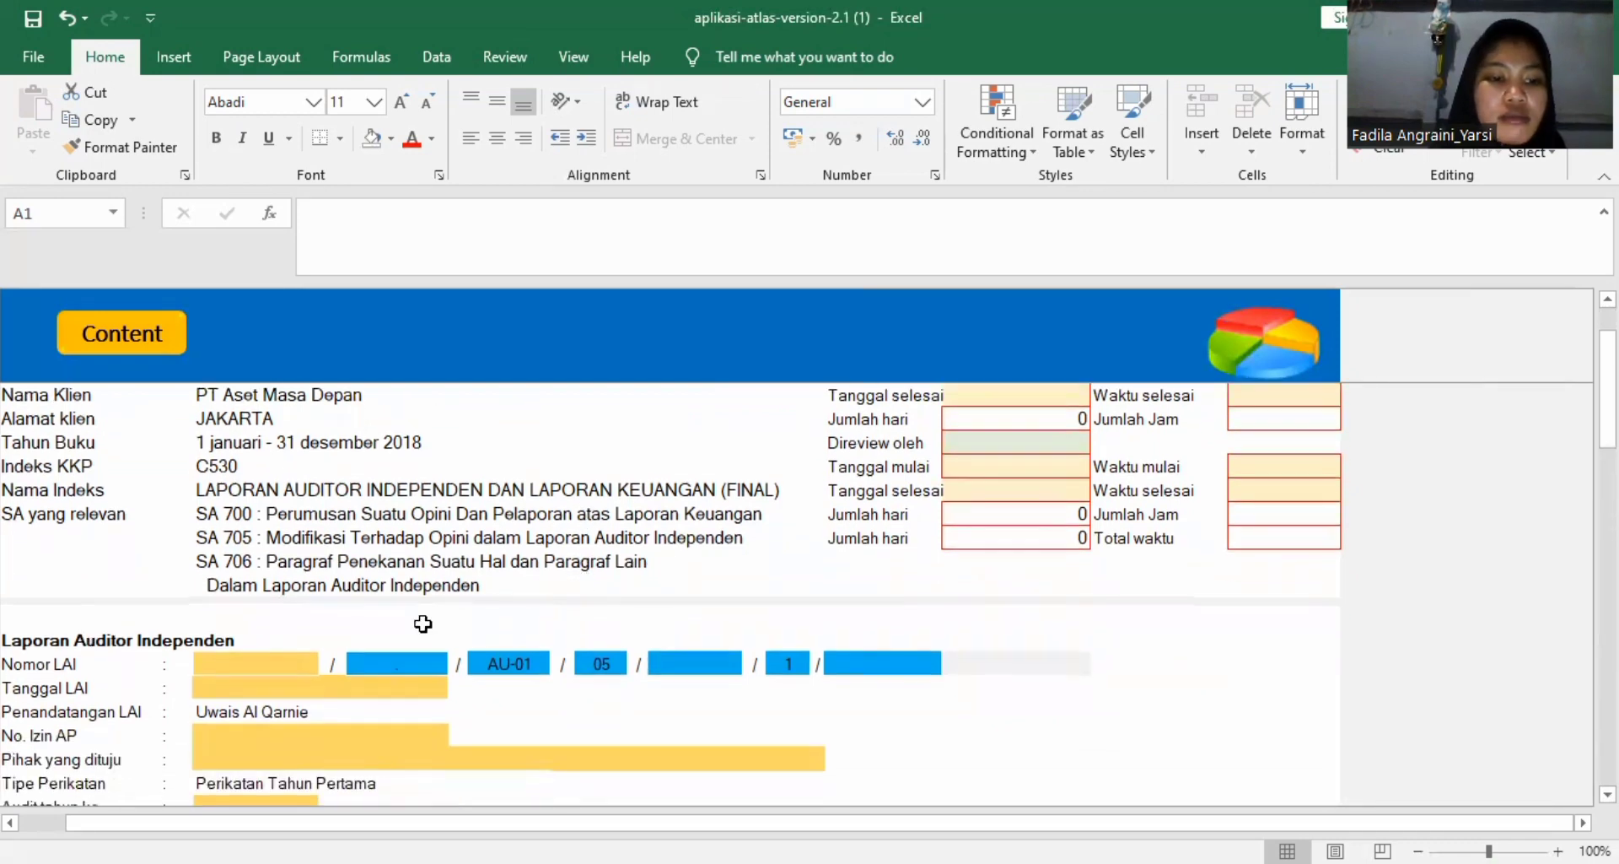
pyautogui.click(259, 661)
pyautogui.scroll(-2, 259, 660)
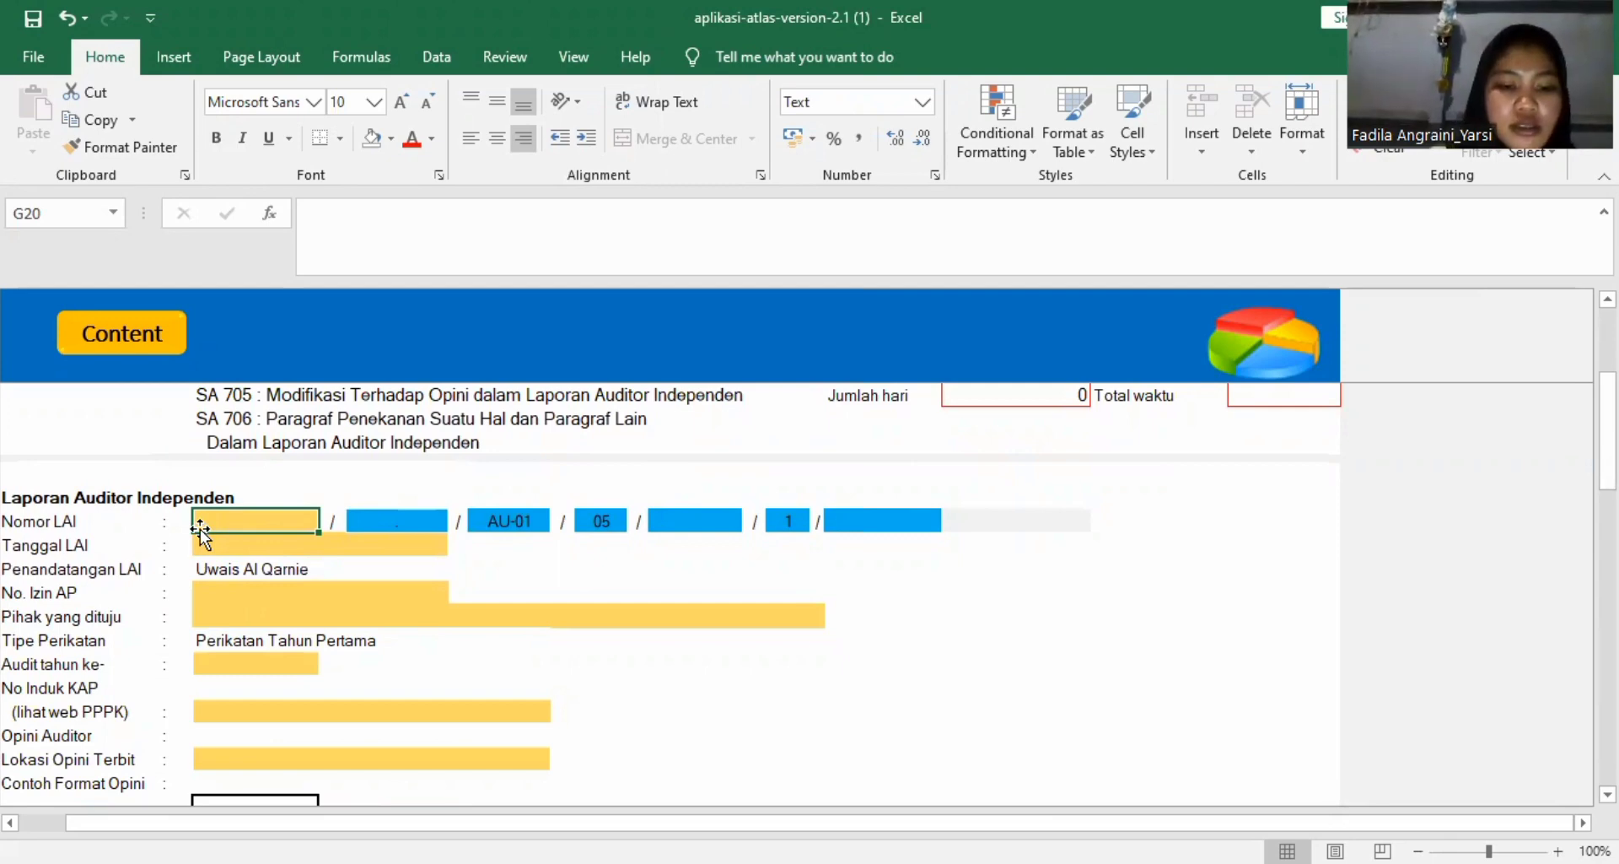
pyautogui.write('48')
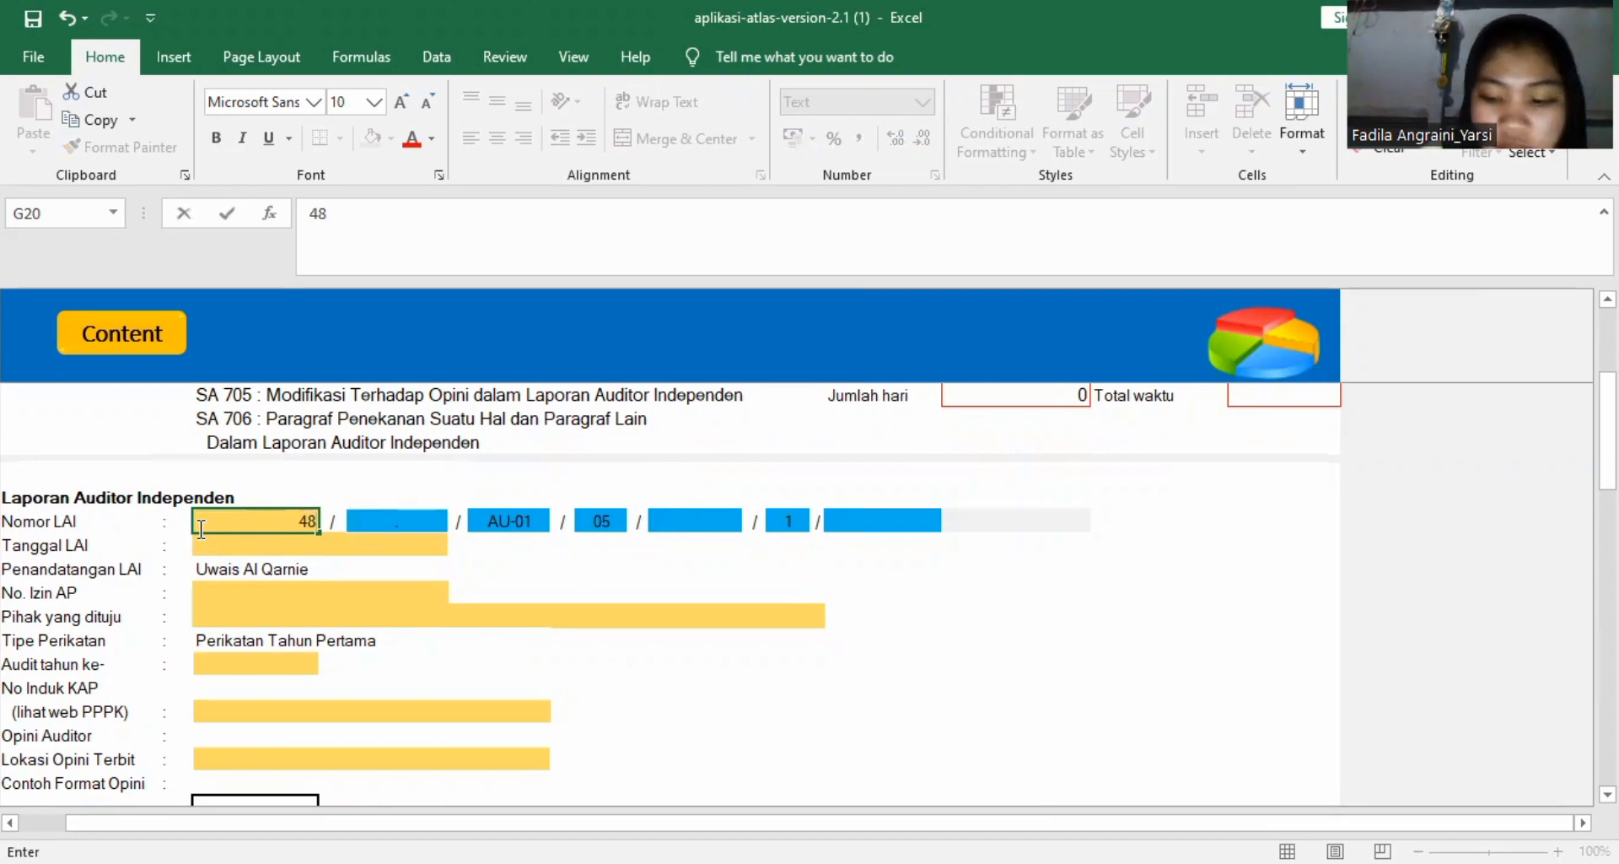
# Set Tanggal LAI to 15/03/2019 on the C530 sheet.
pyautogui.click(223, 547)
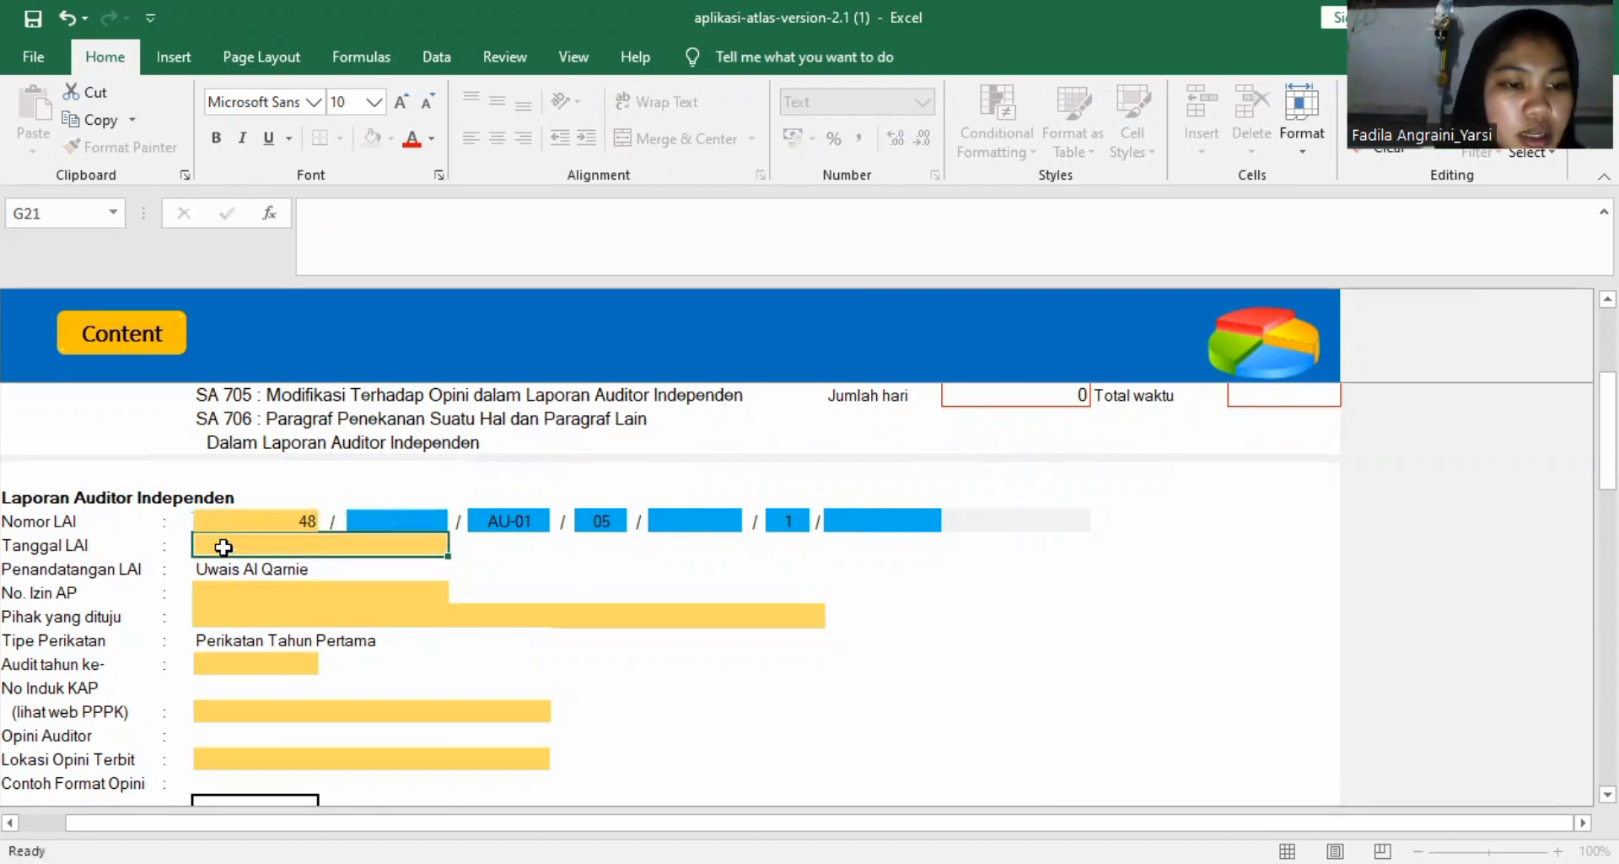
pyautogui.write('15')
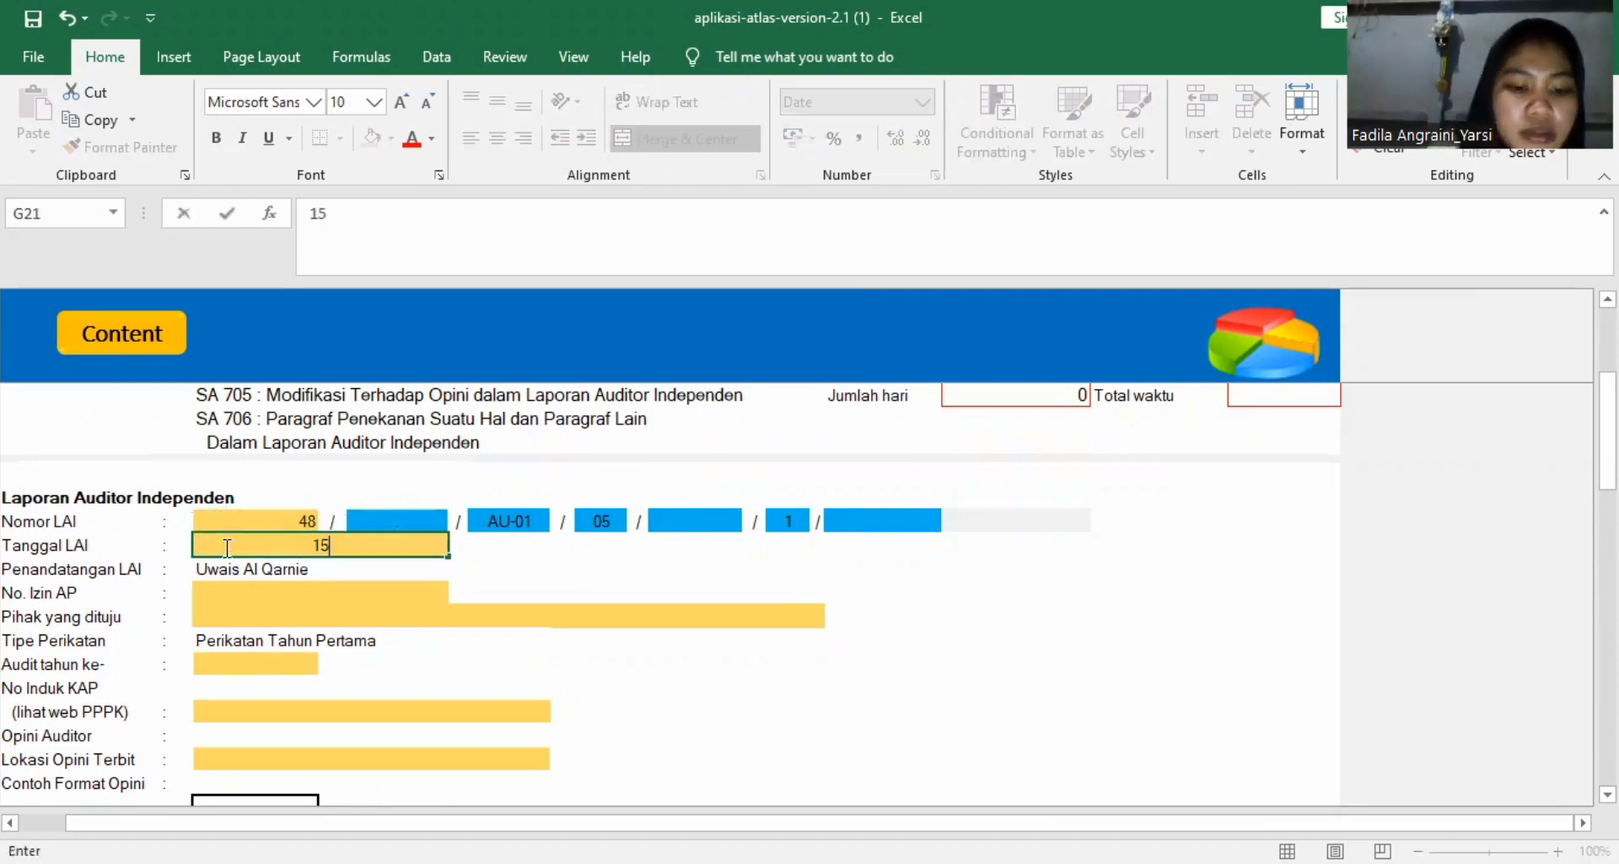
pyautogui.write('/0')
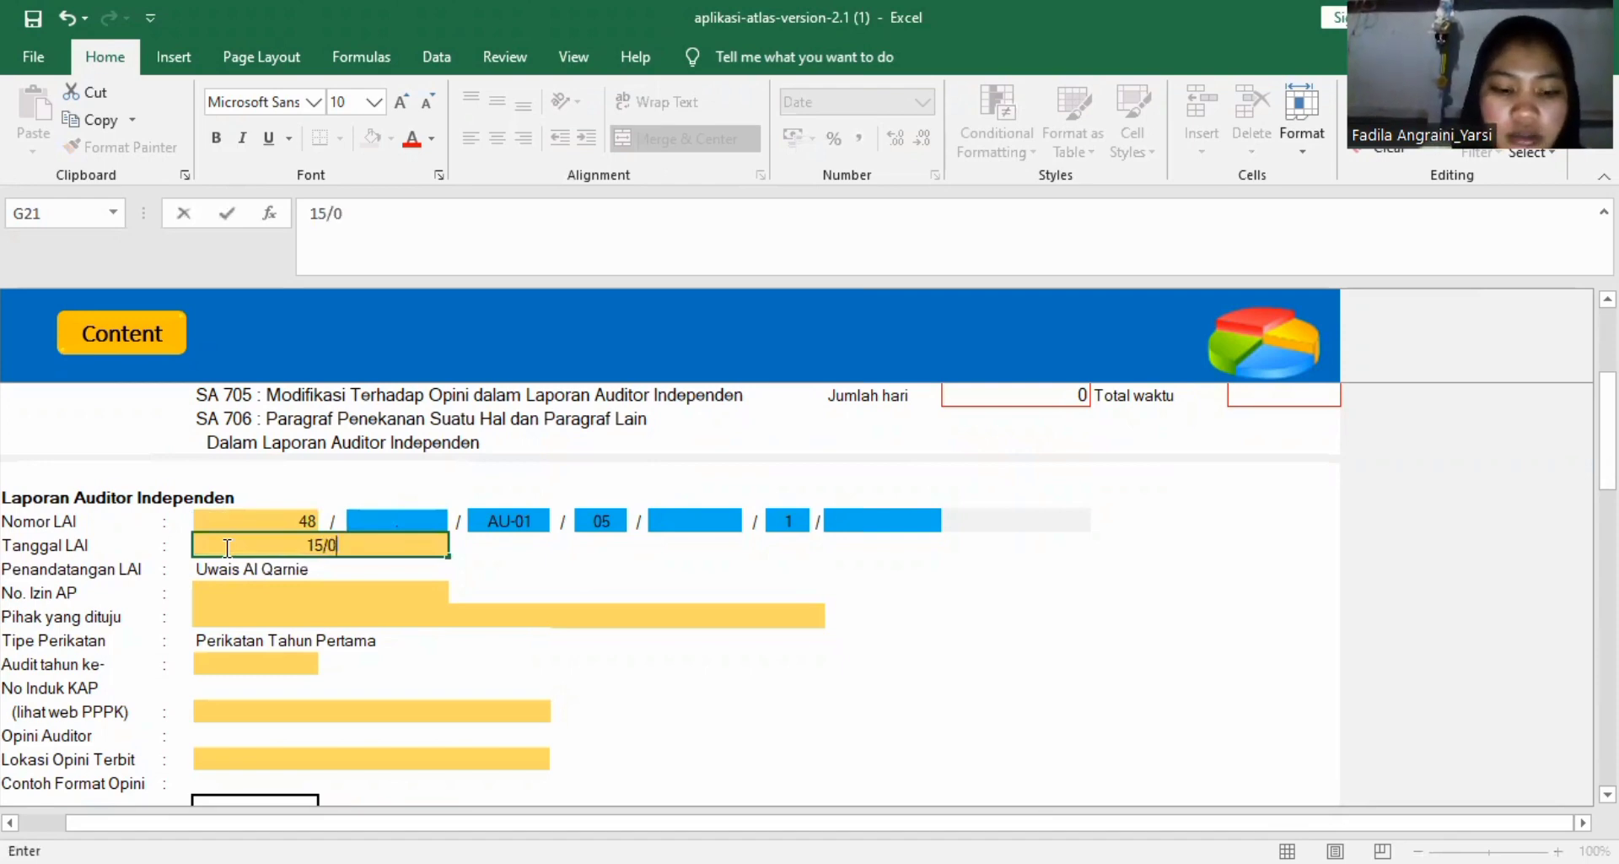
pyautogui.write('3/2019')
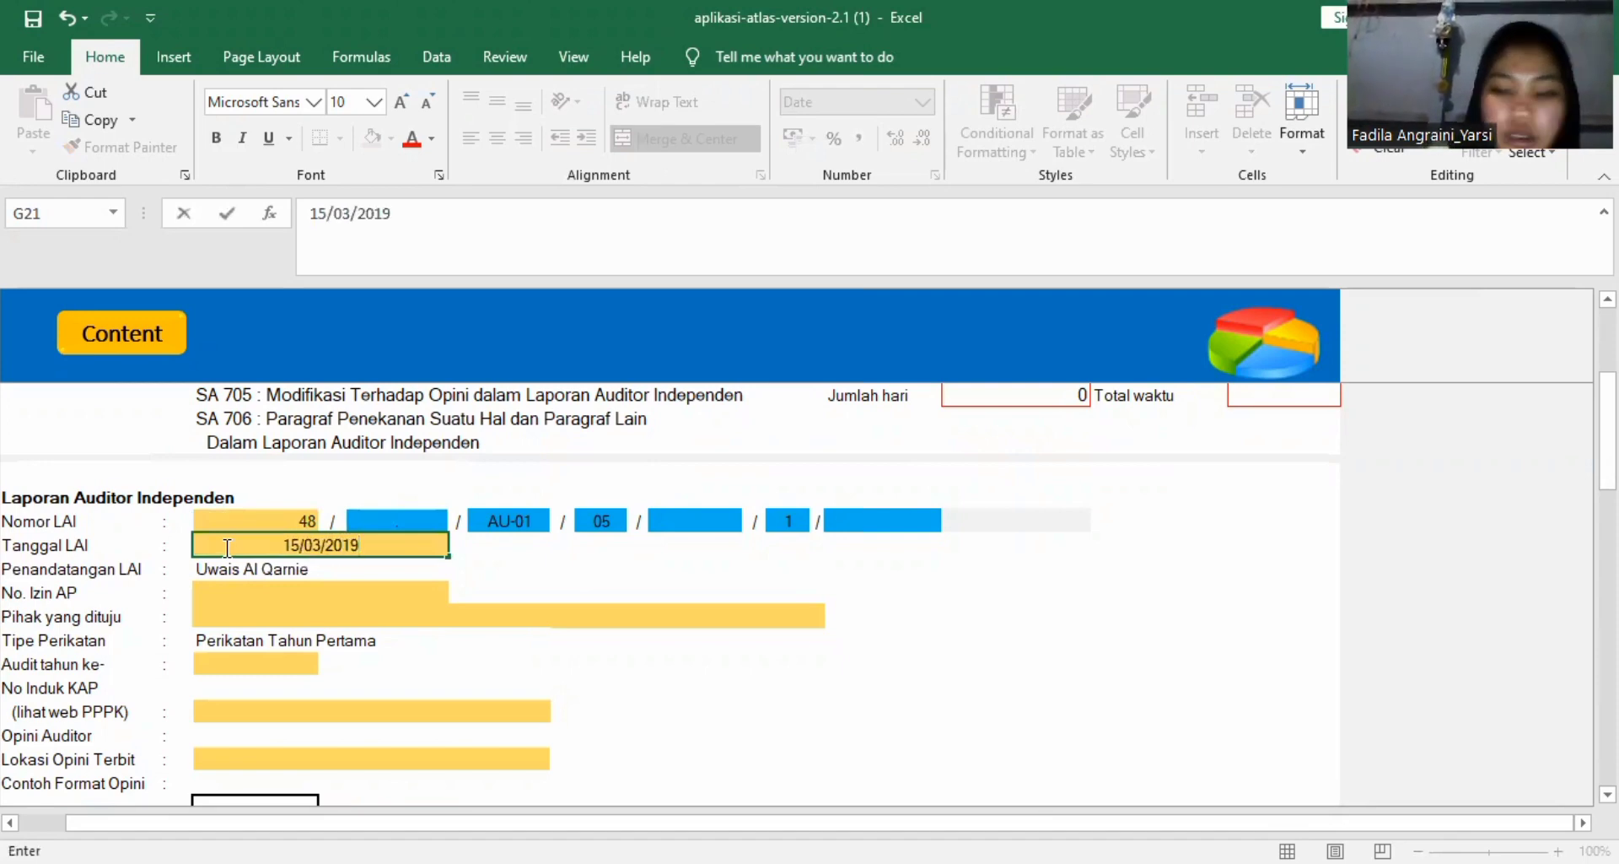
pyautogui.press('Return')
pyautogui.press('Return')
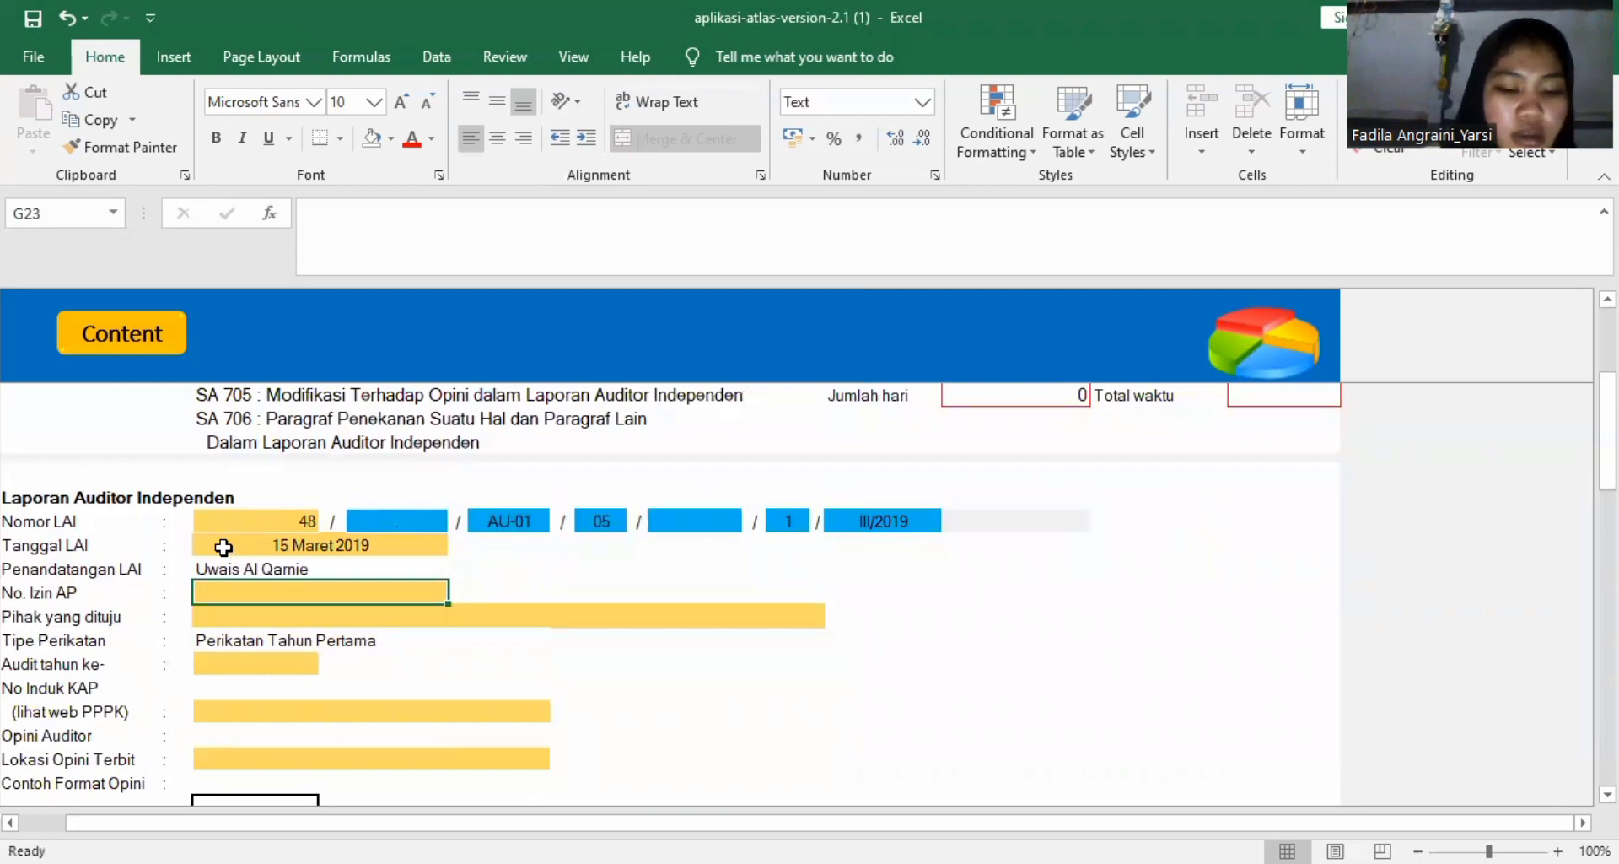
# Enter the public accountant's permit number in No. Izin AP.
pyautogui.write('025')
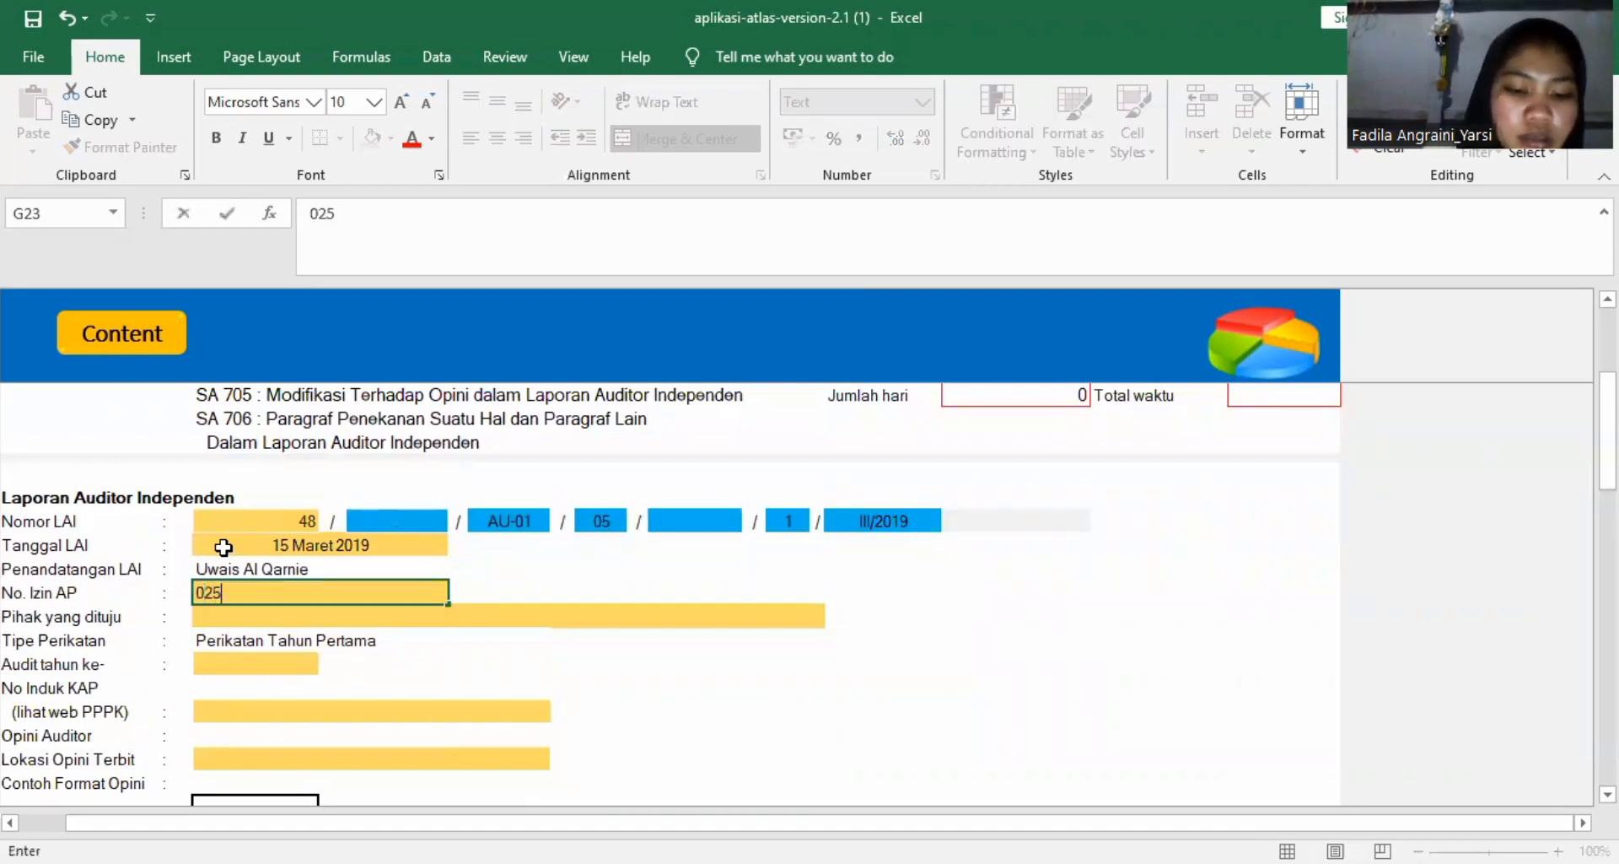
pyautogui.write('7')
pyautogui.press('Return')
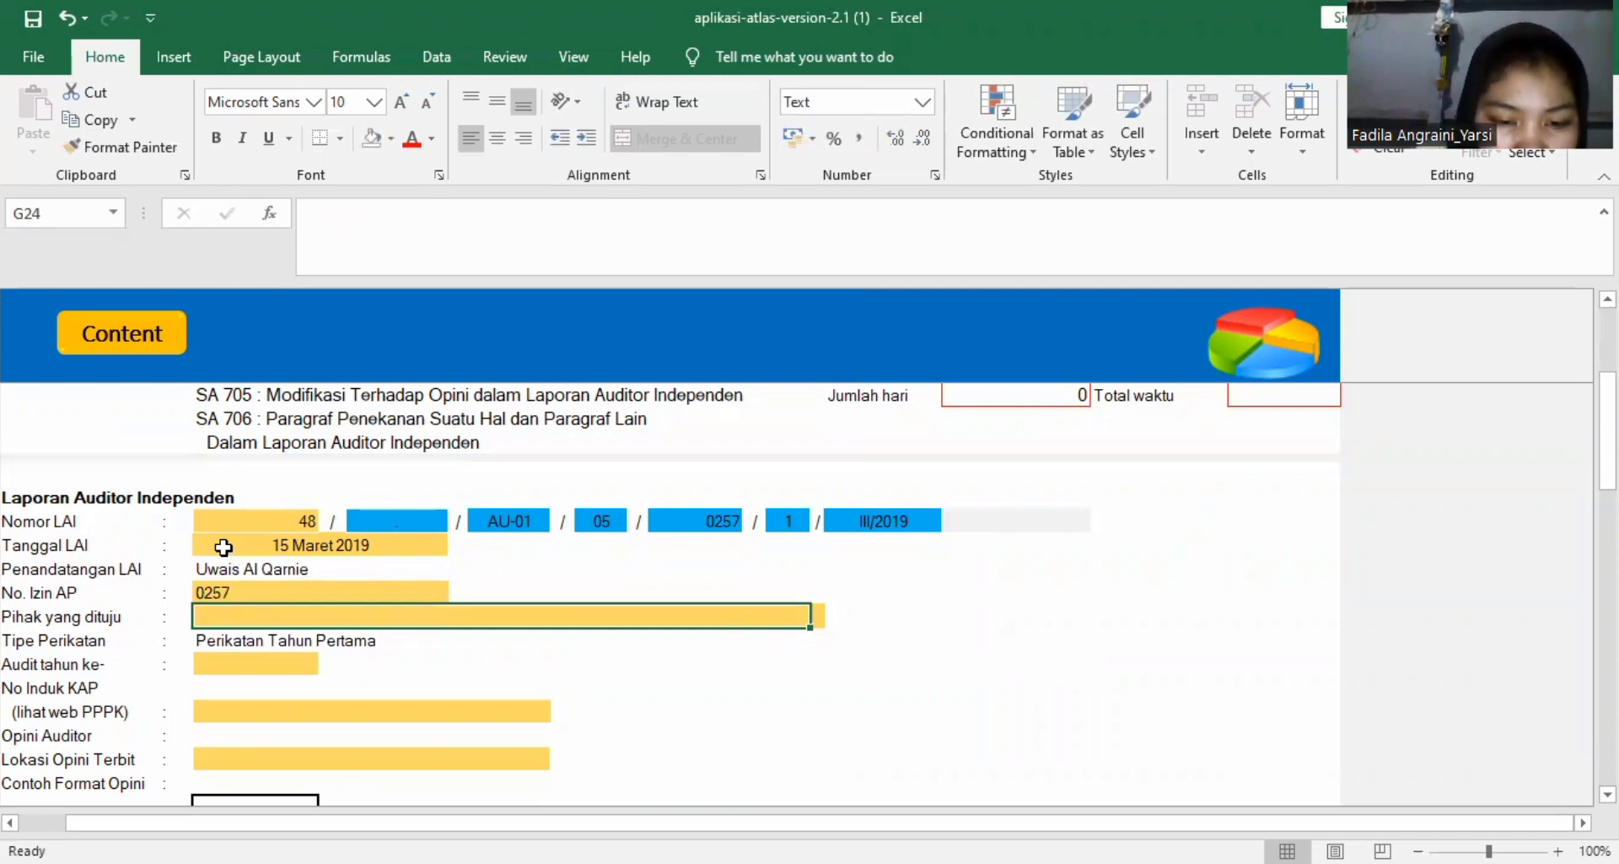
# Enter "Pemegang Saham dan Direksi" as Pihak yang dituju under Laporan Auditor Independen.
pyautogui.write('p')
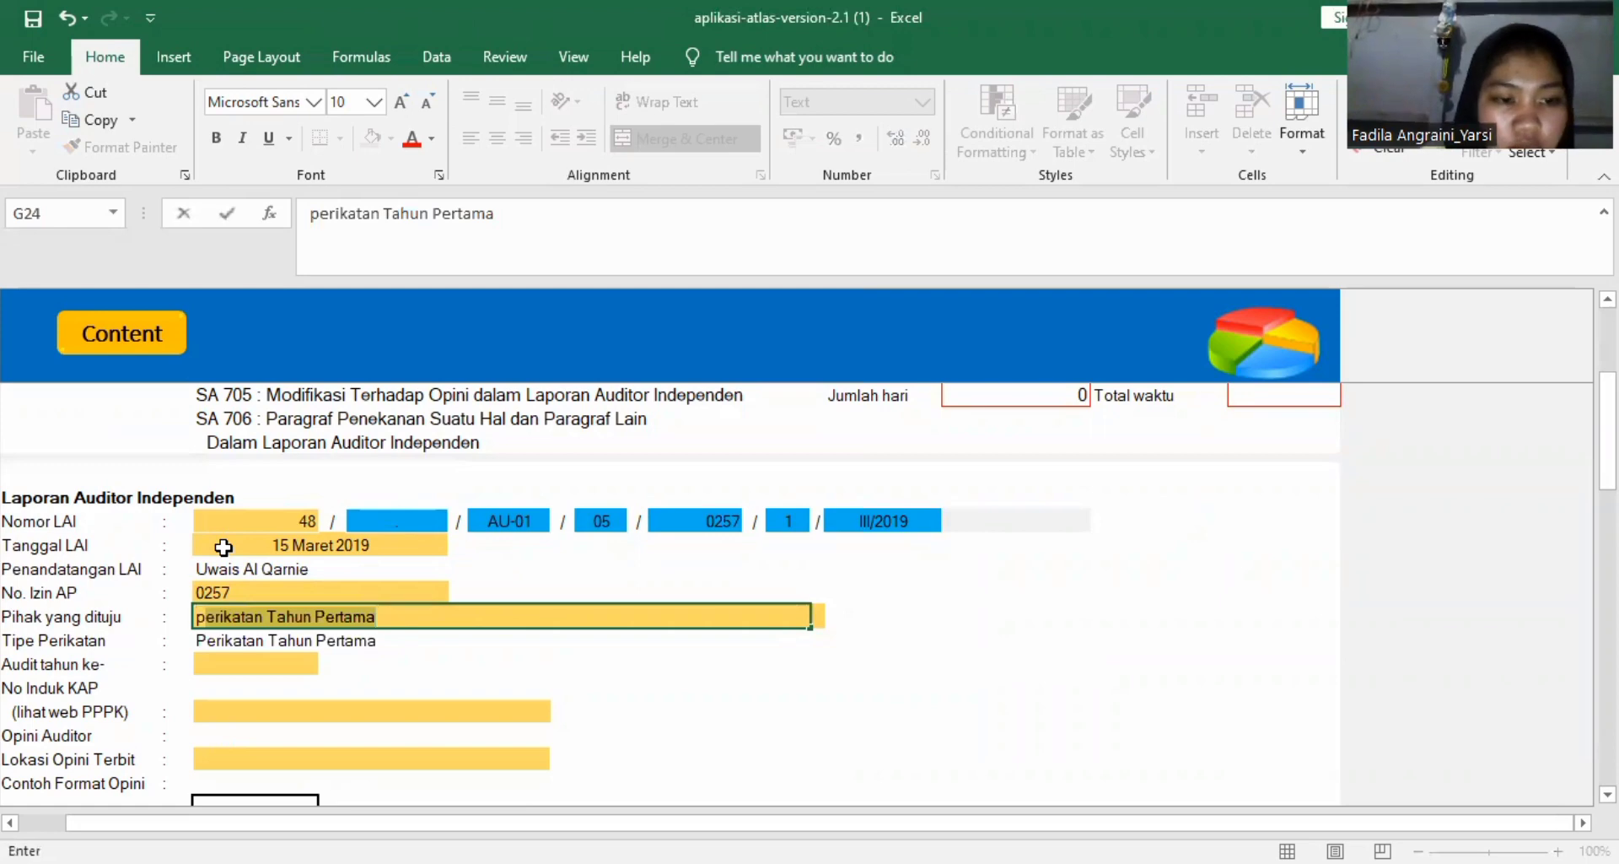
pyautogui.press('BackSpace')
pyautogui.press('BackSpace')
pyautogui.write('p')
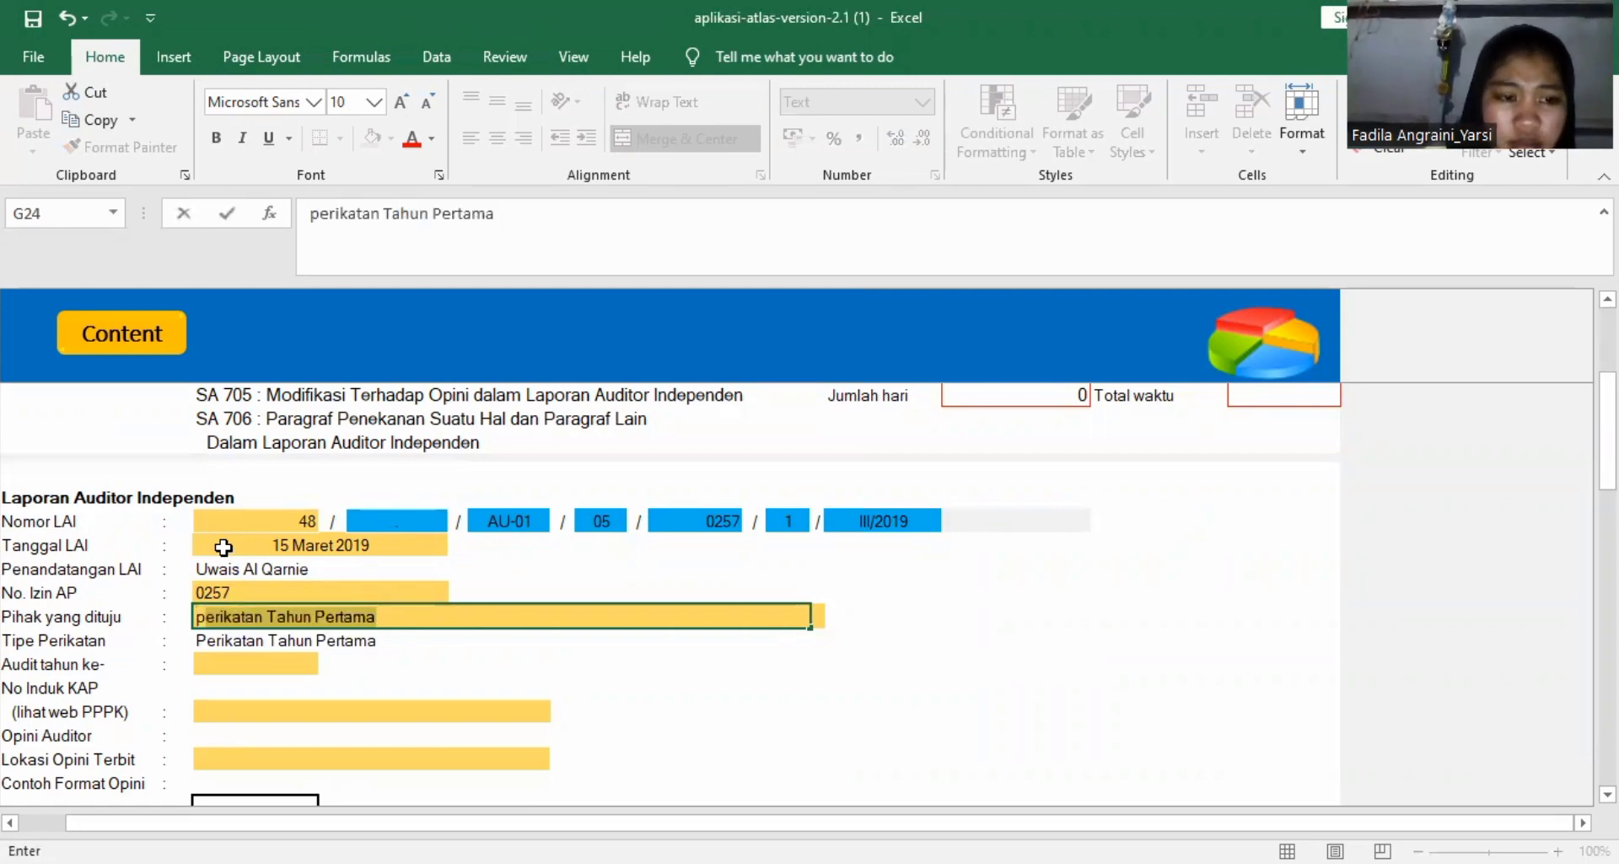
pyautogui.press('BackSpace')
pyautogui.write('h')
pyautogui.press('BackSpace')
pyautogui.press('BackSpace')
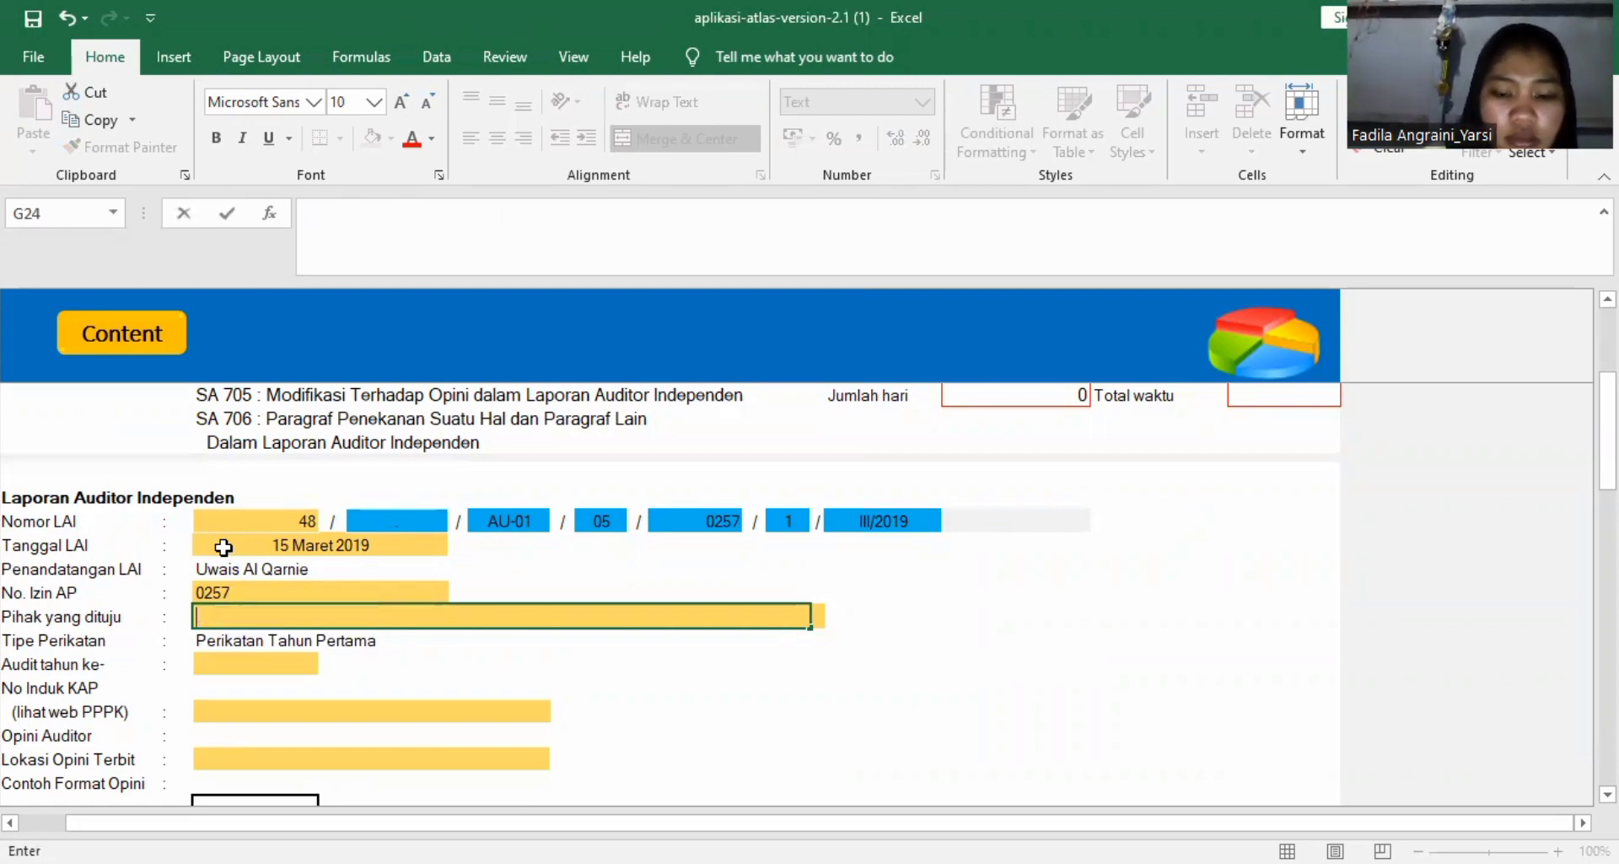
pyautogui.write('Peme')
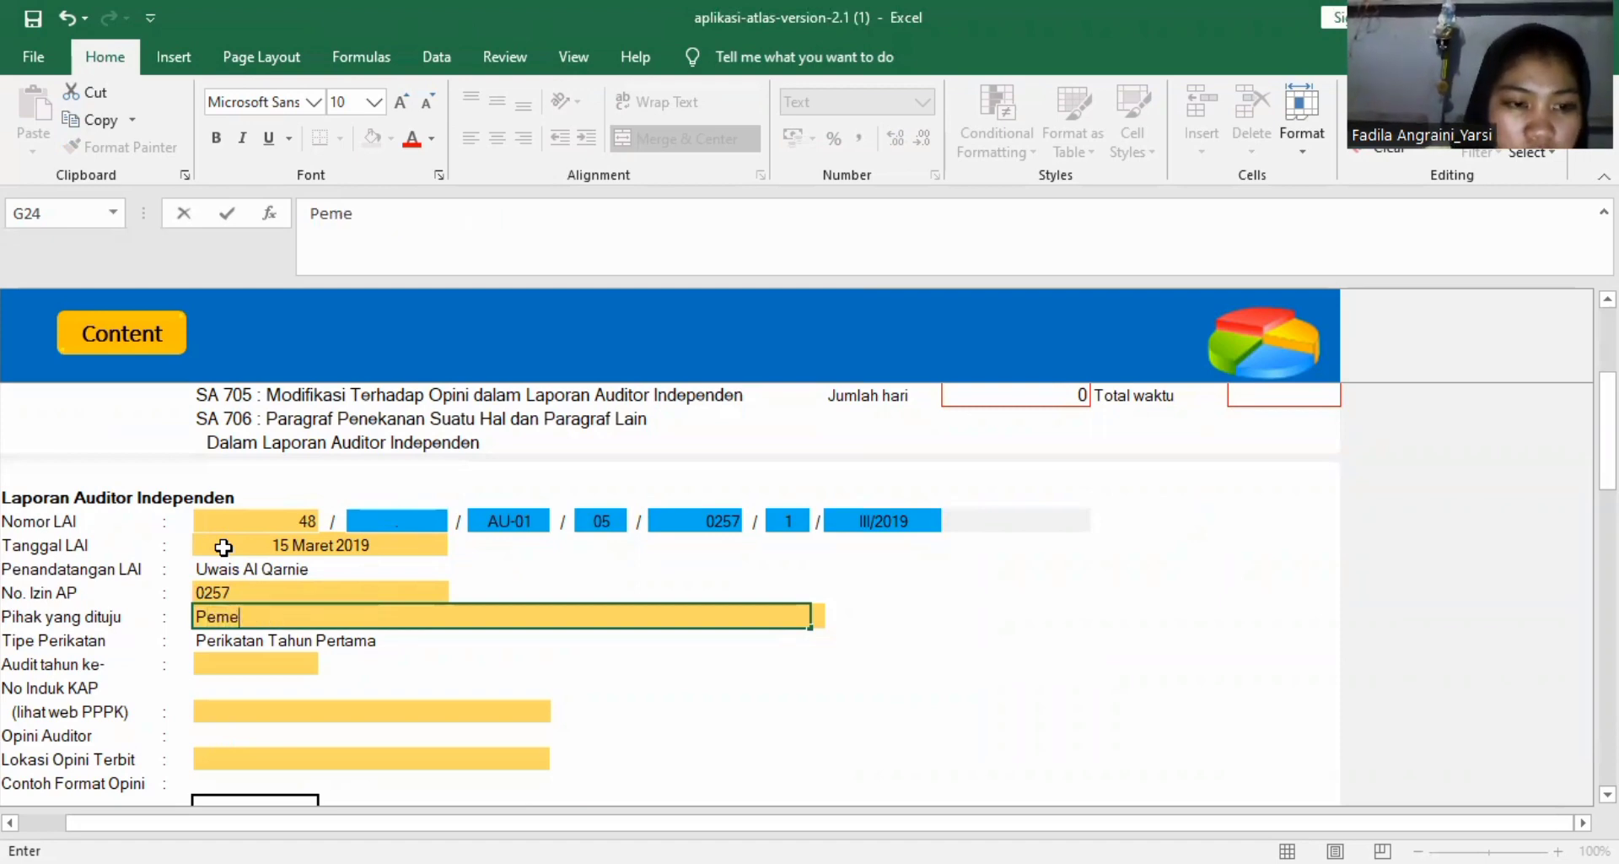
pyautogui.write('gang ')
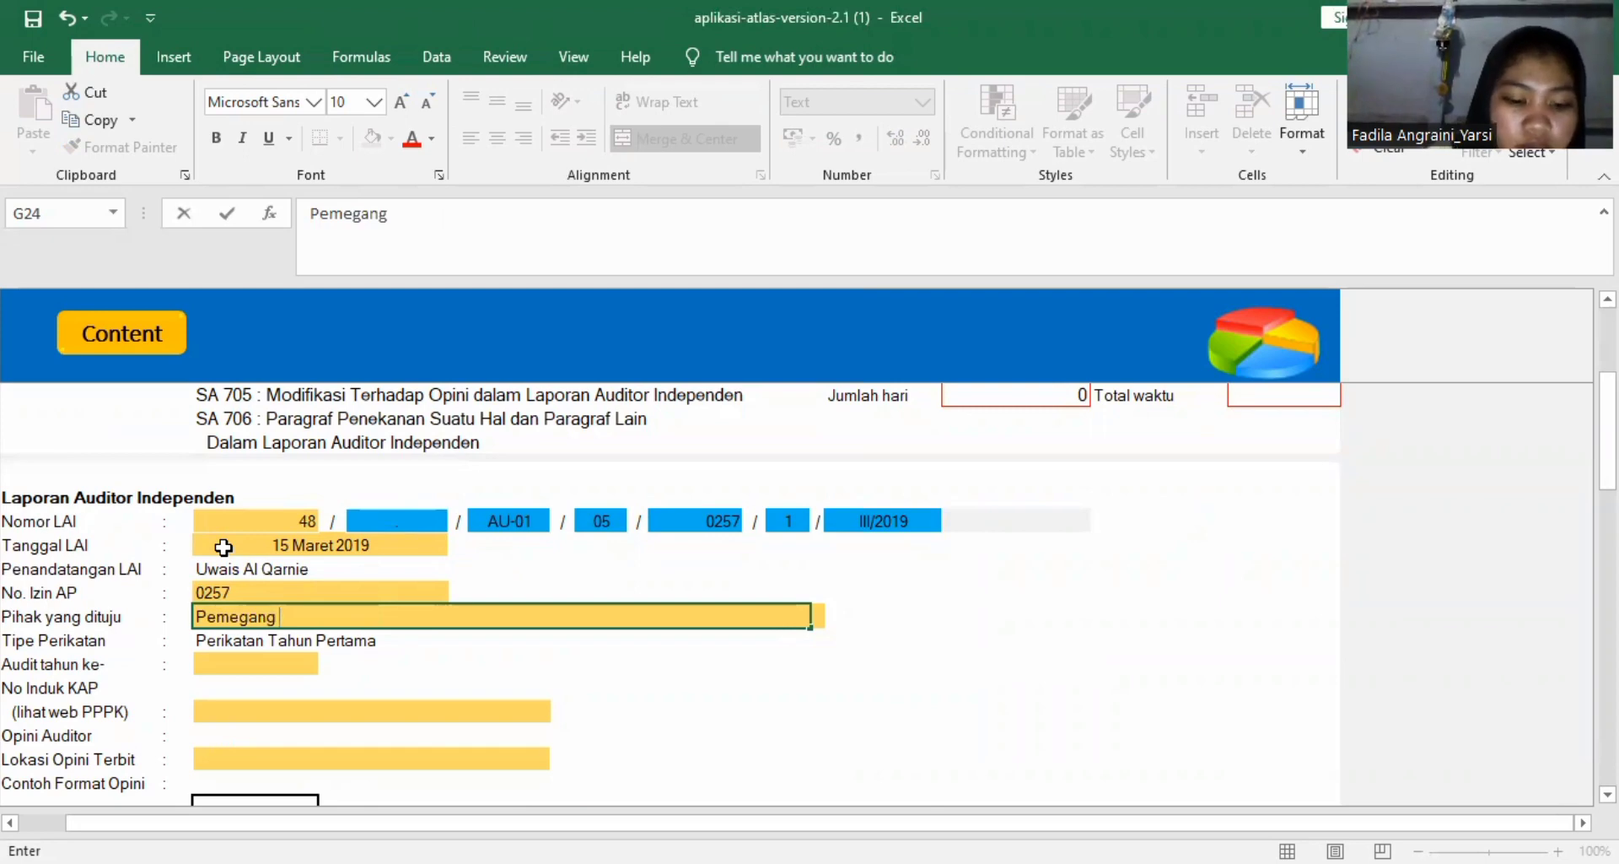
pyautogui.write('Saham')
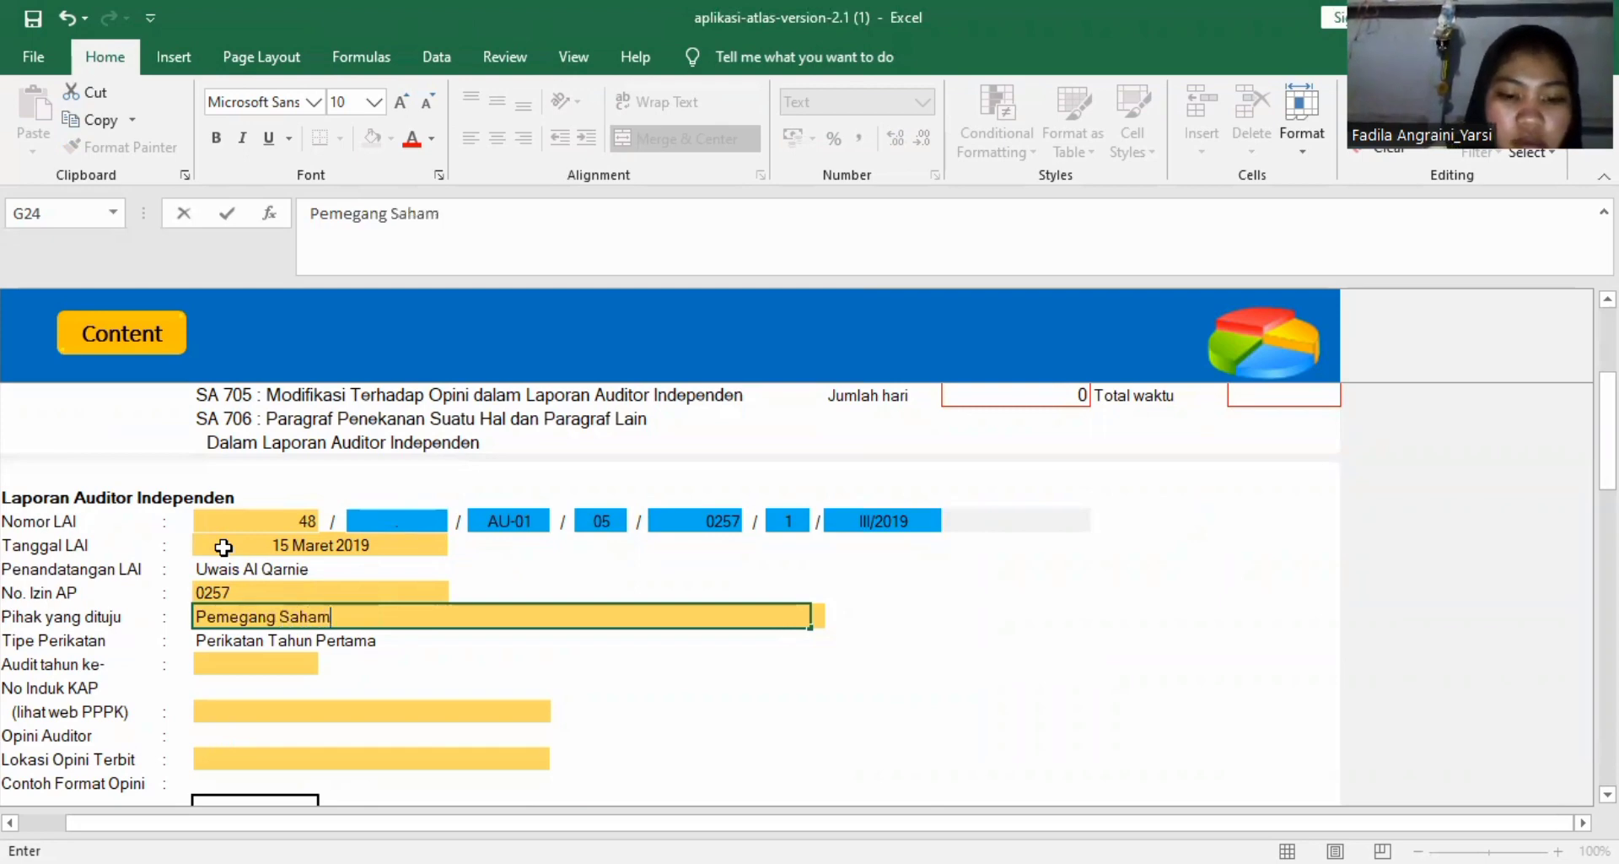
pyautogui.write(' dan')
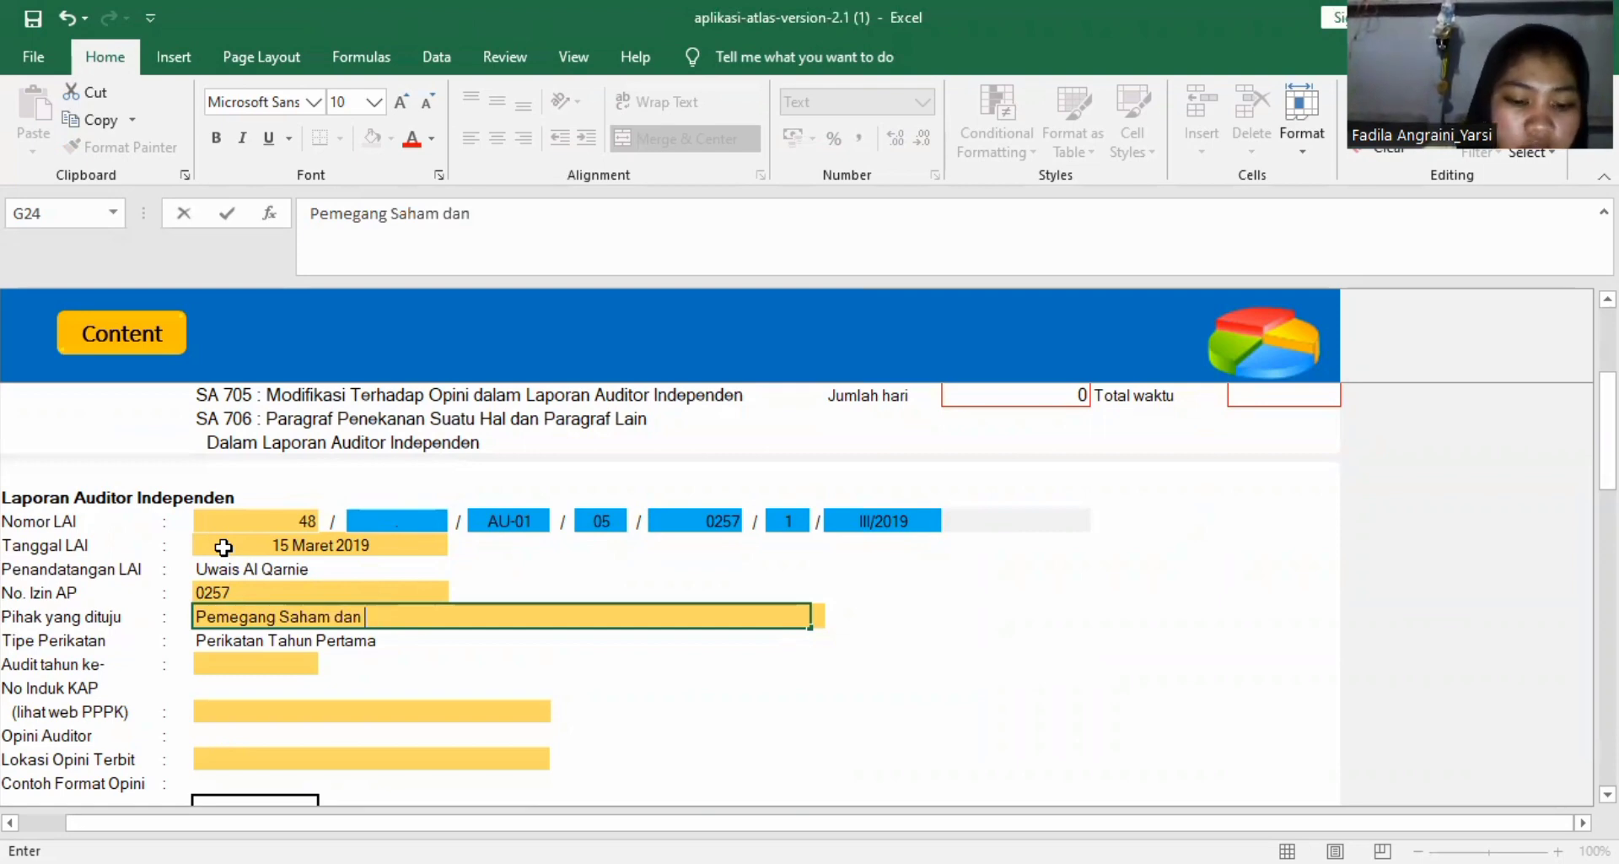
pyautogui.write(' Direksi')
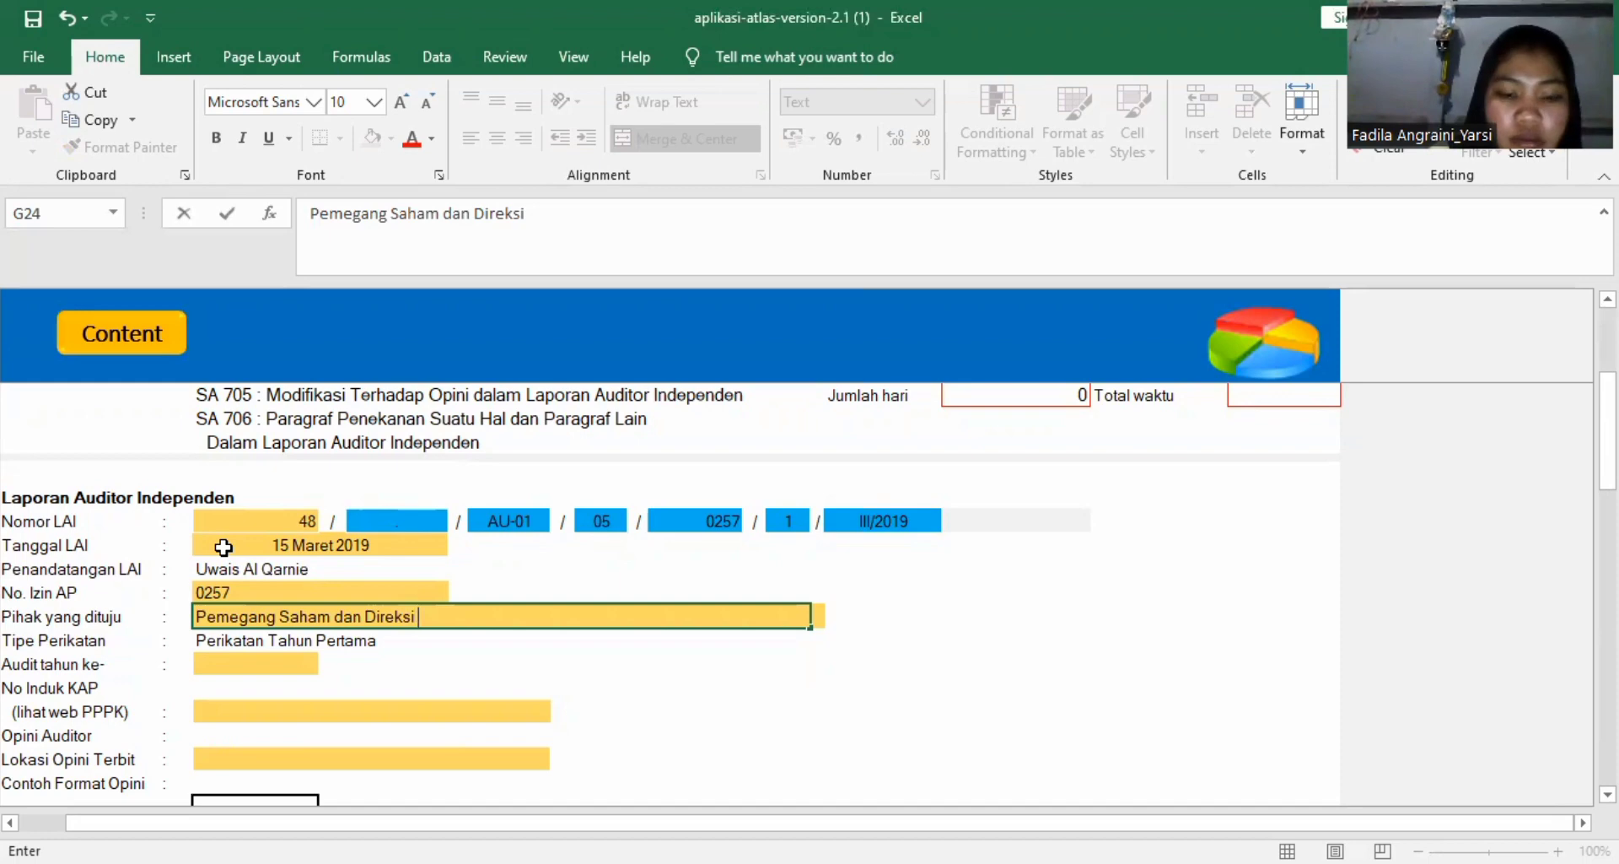
# Enter the accounting firm's registration number in No Induk KAP, leaving Audit tahun ke- empty.
pyautogui.click(209, 662)
pyautogui.scroll(-2, 209, 662)
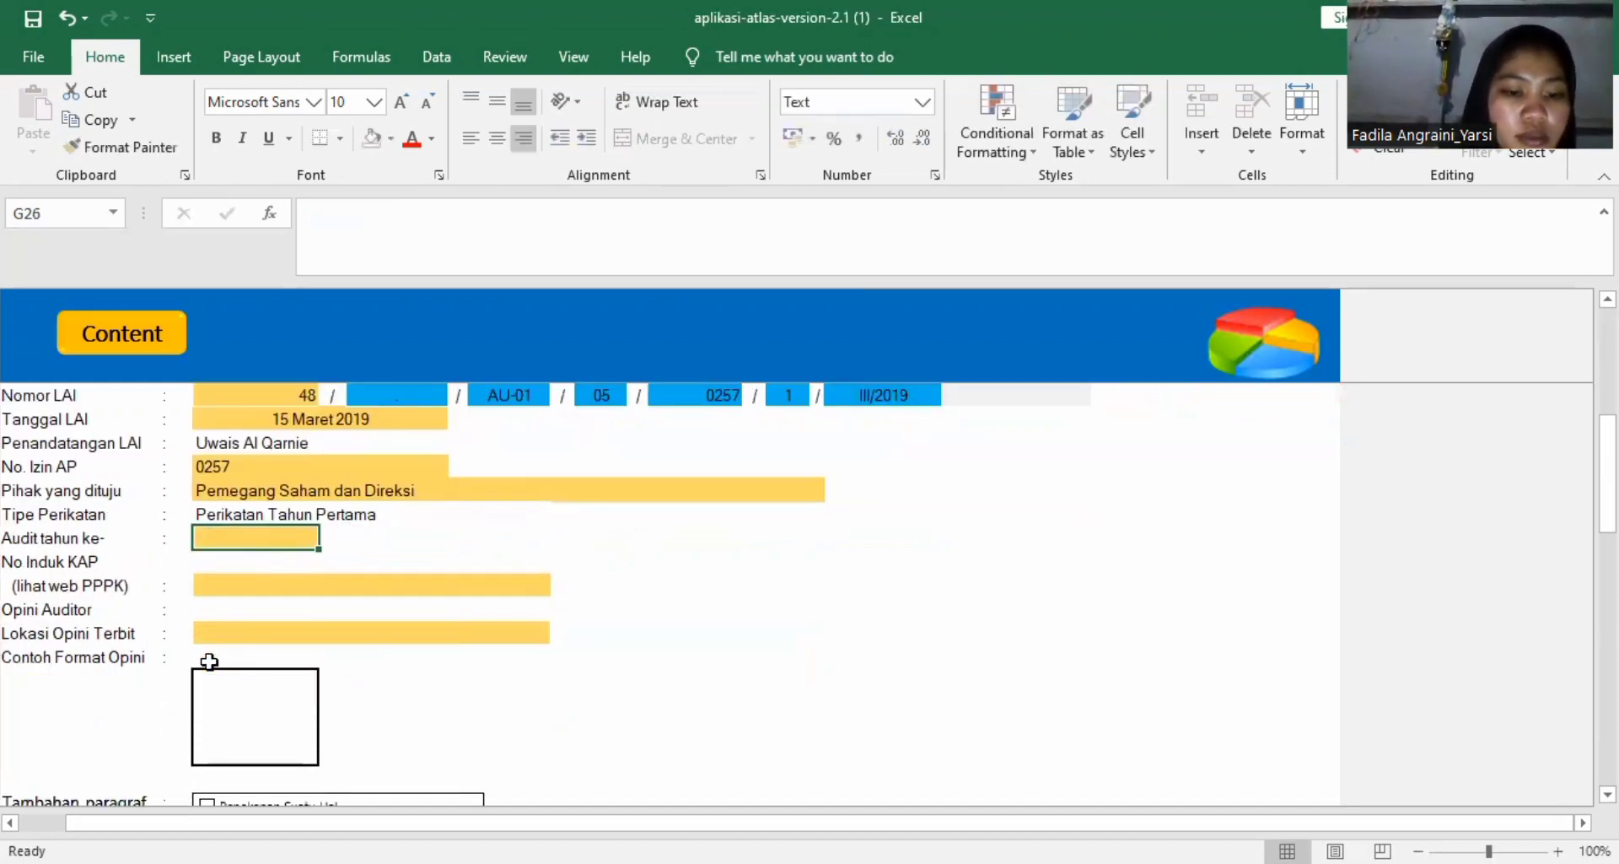
pyautogui.click(243, 586)
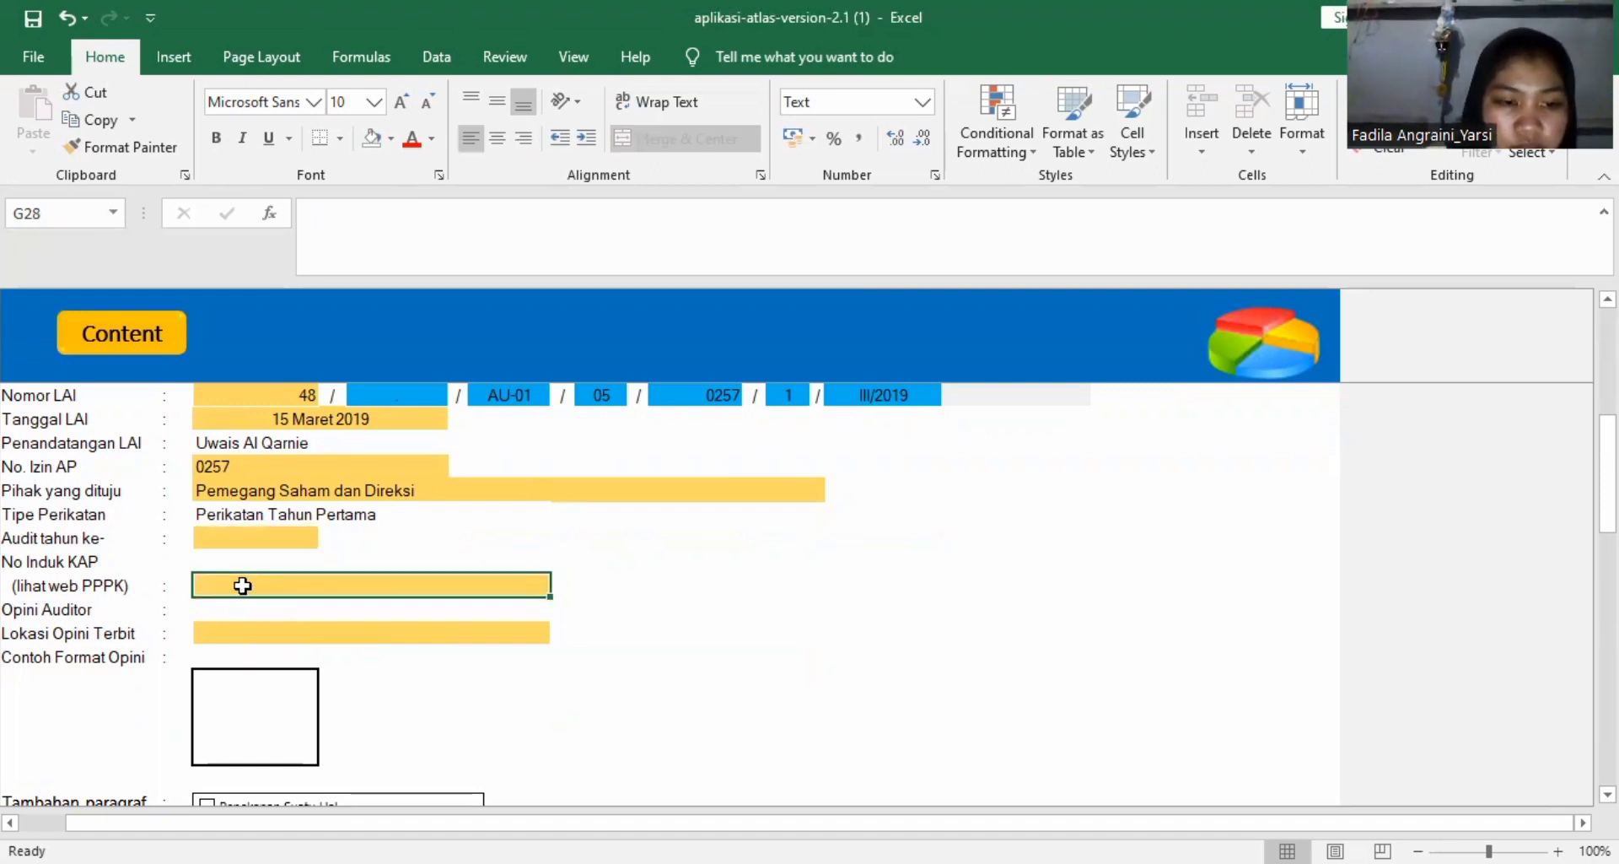
pyautogui.write('2,')
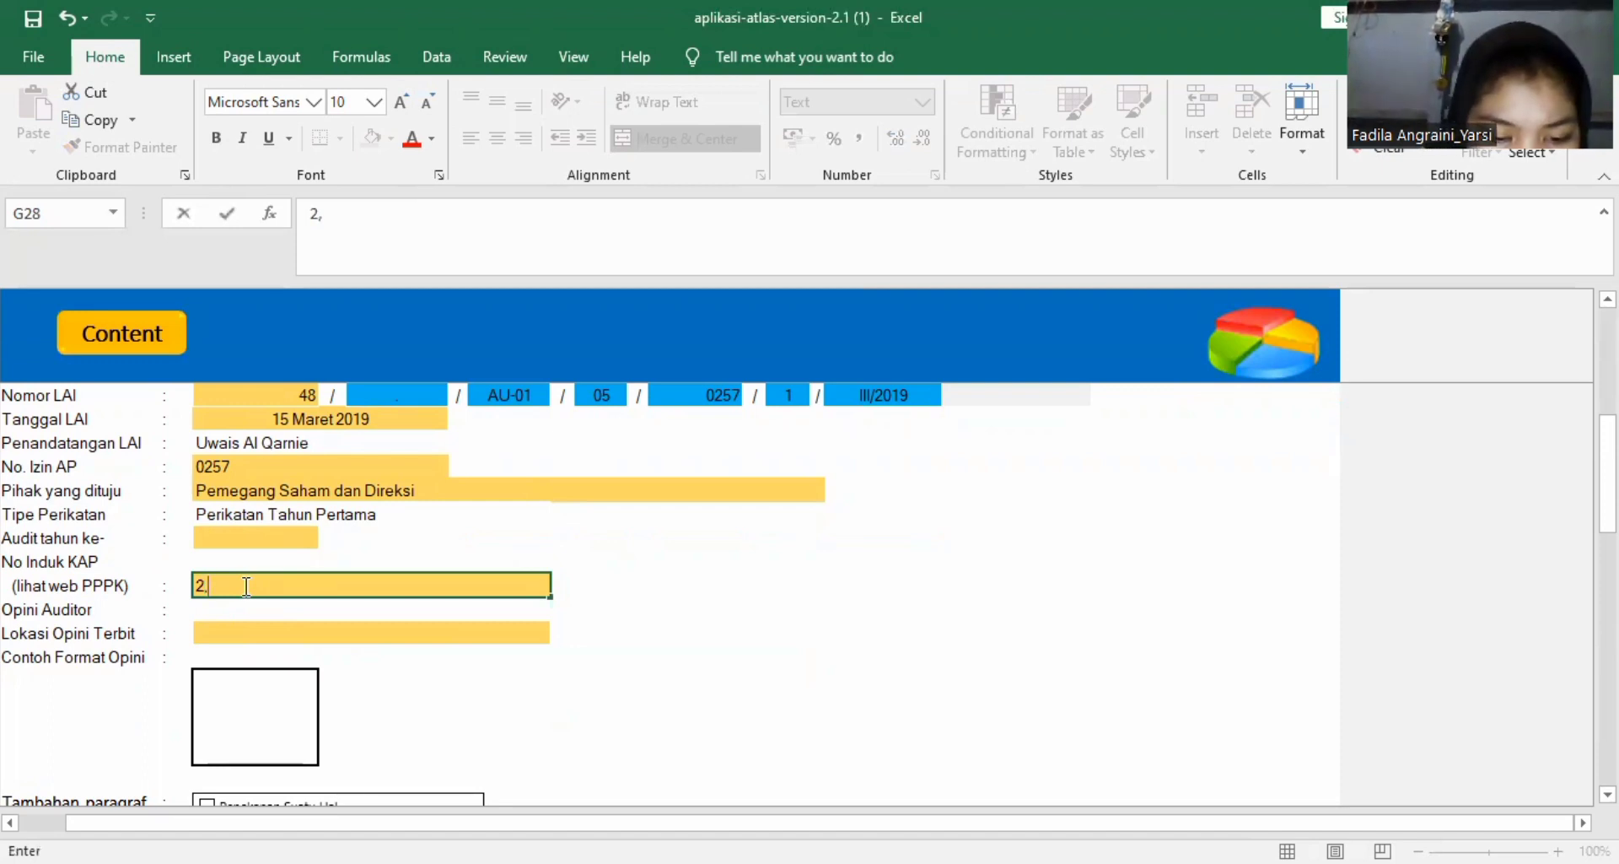
pyautogui.write('19')
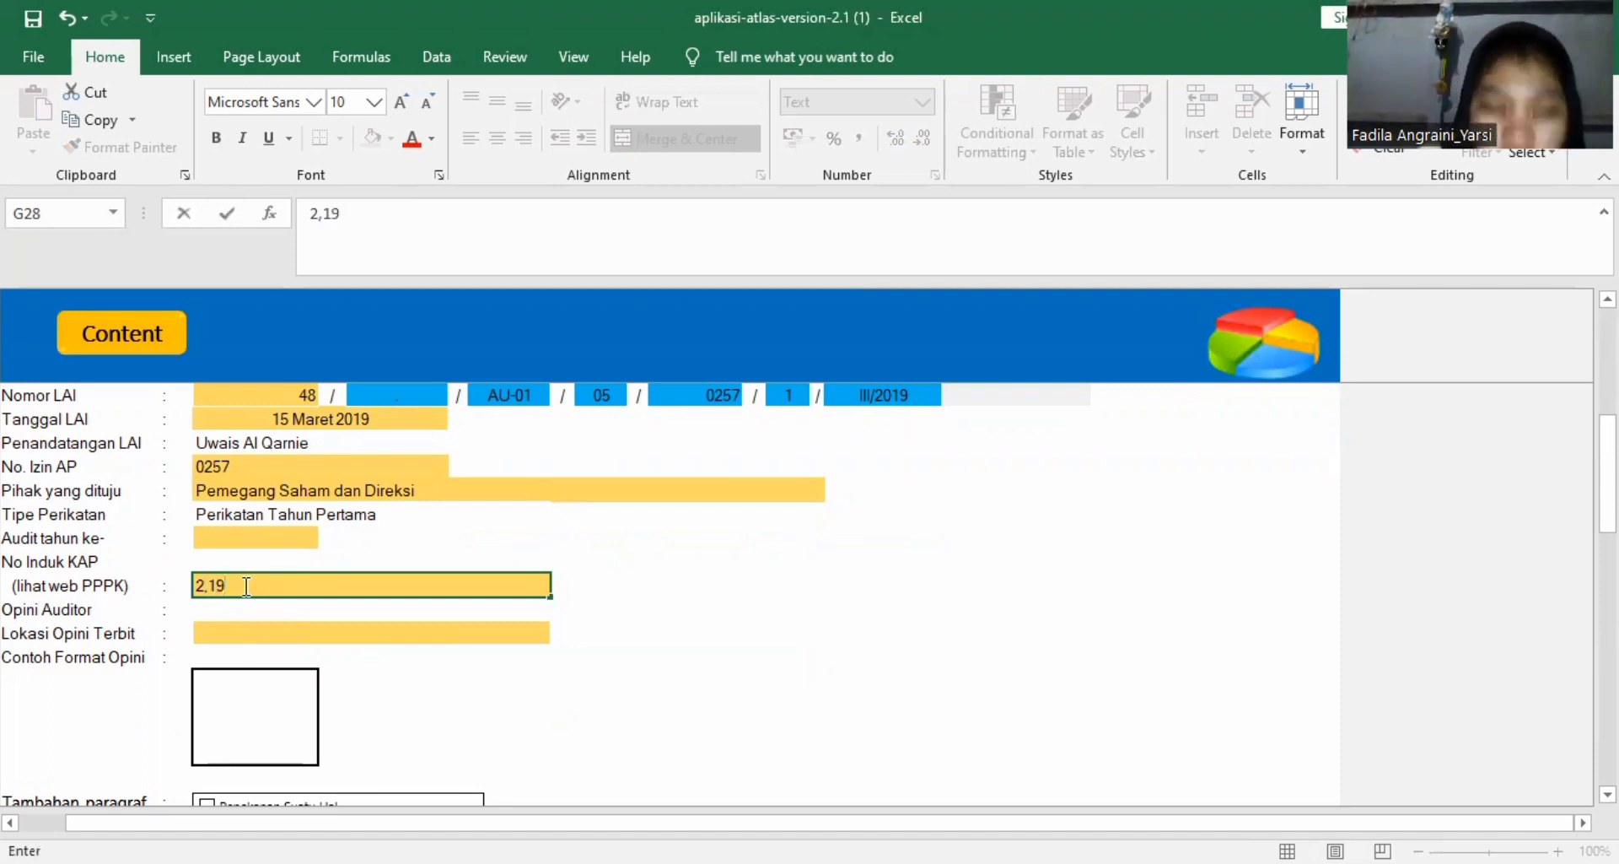
pyautogui.write('88')
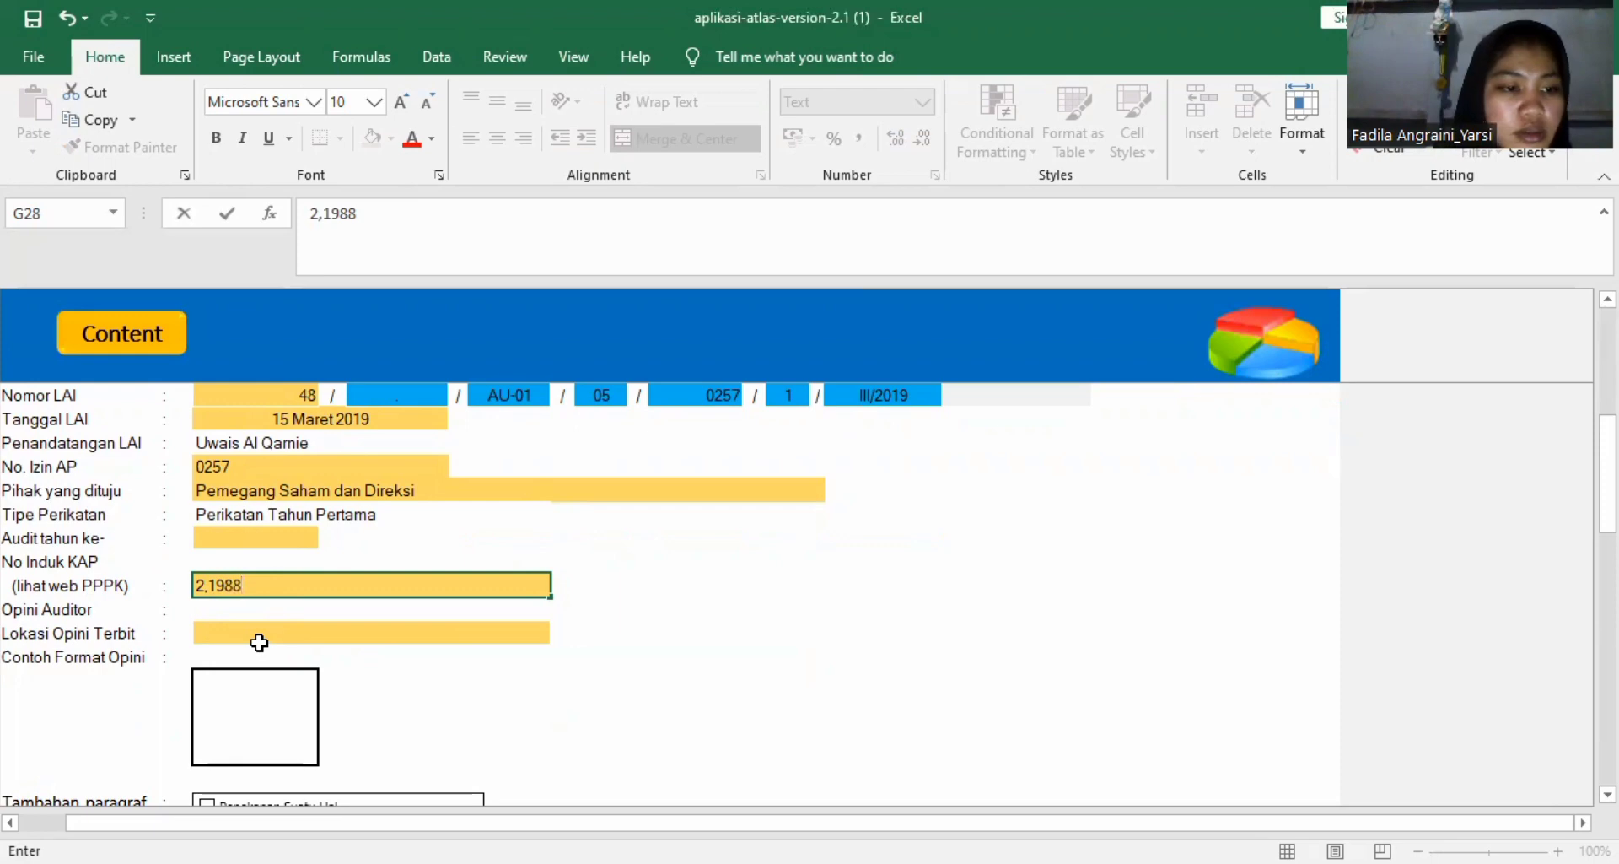
# Set Lokasi Opini Terbit to Jakarta.
pyautogui.click(255, 627)
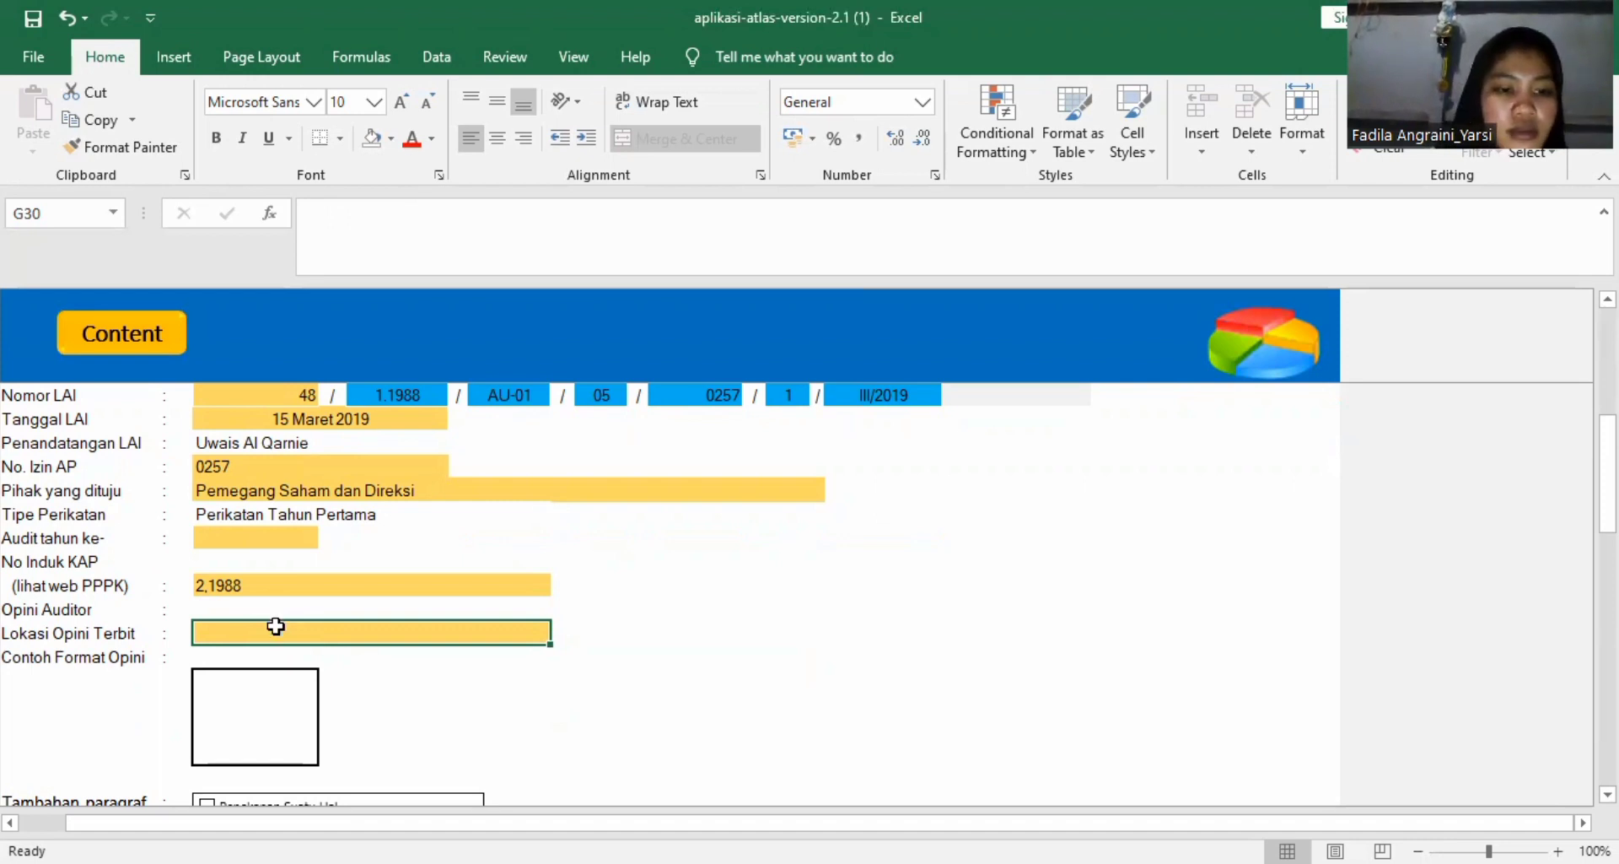
pyautogui.write('JA')
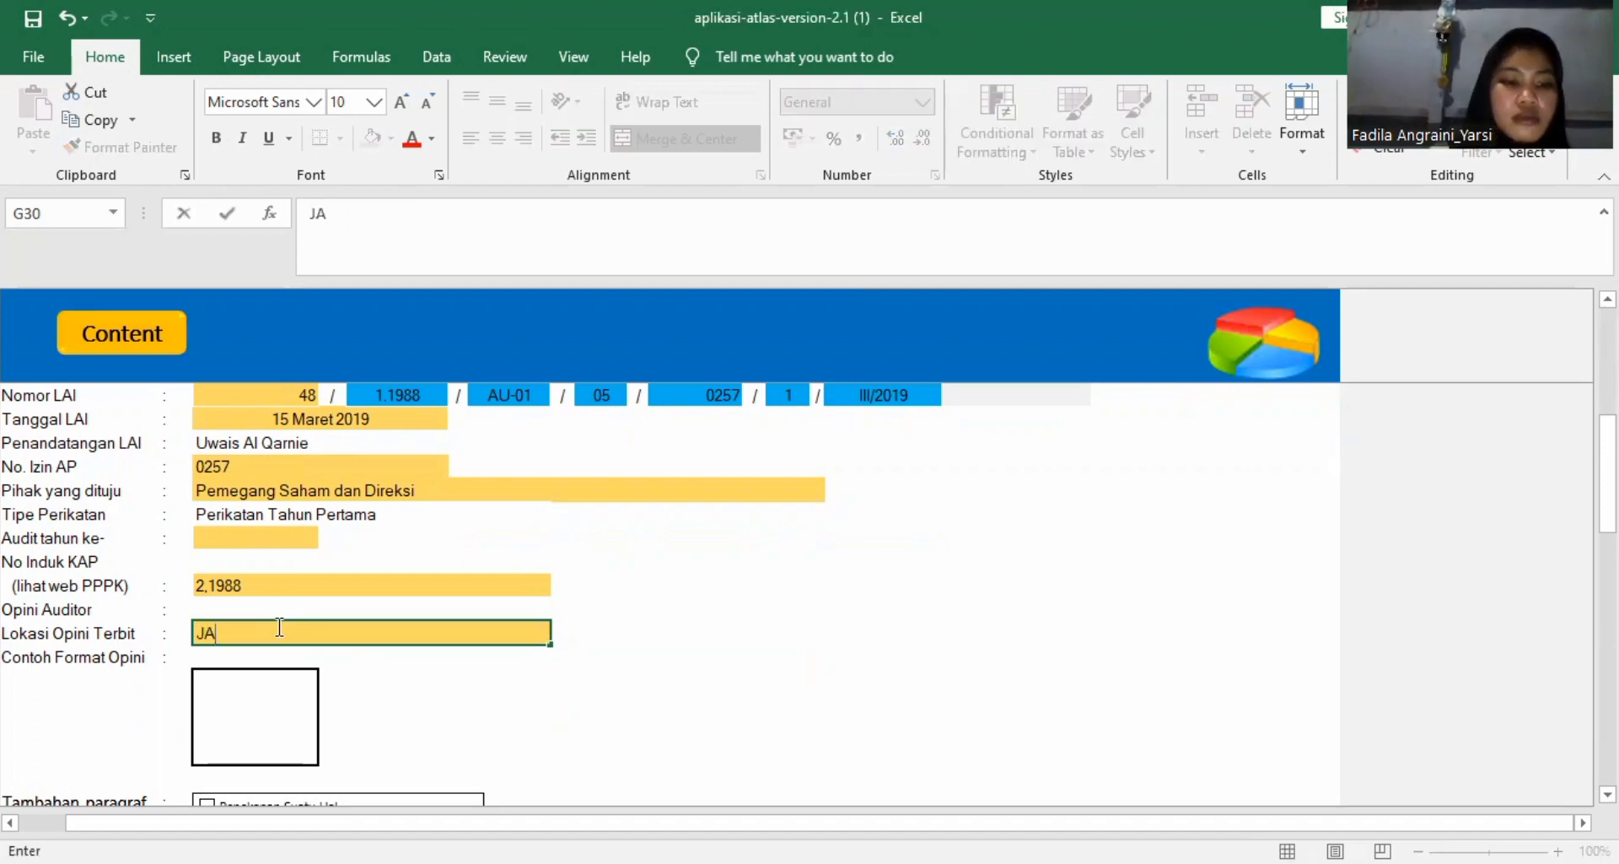
pyautogui.press('BackSpace')
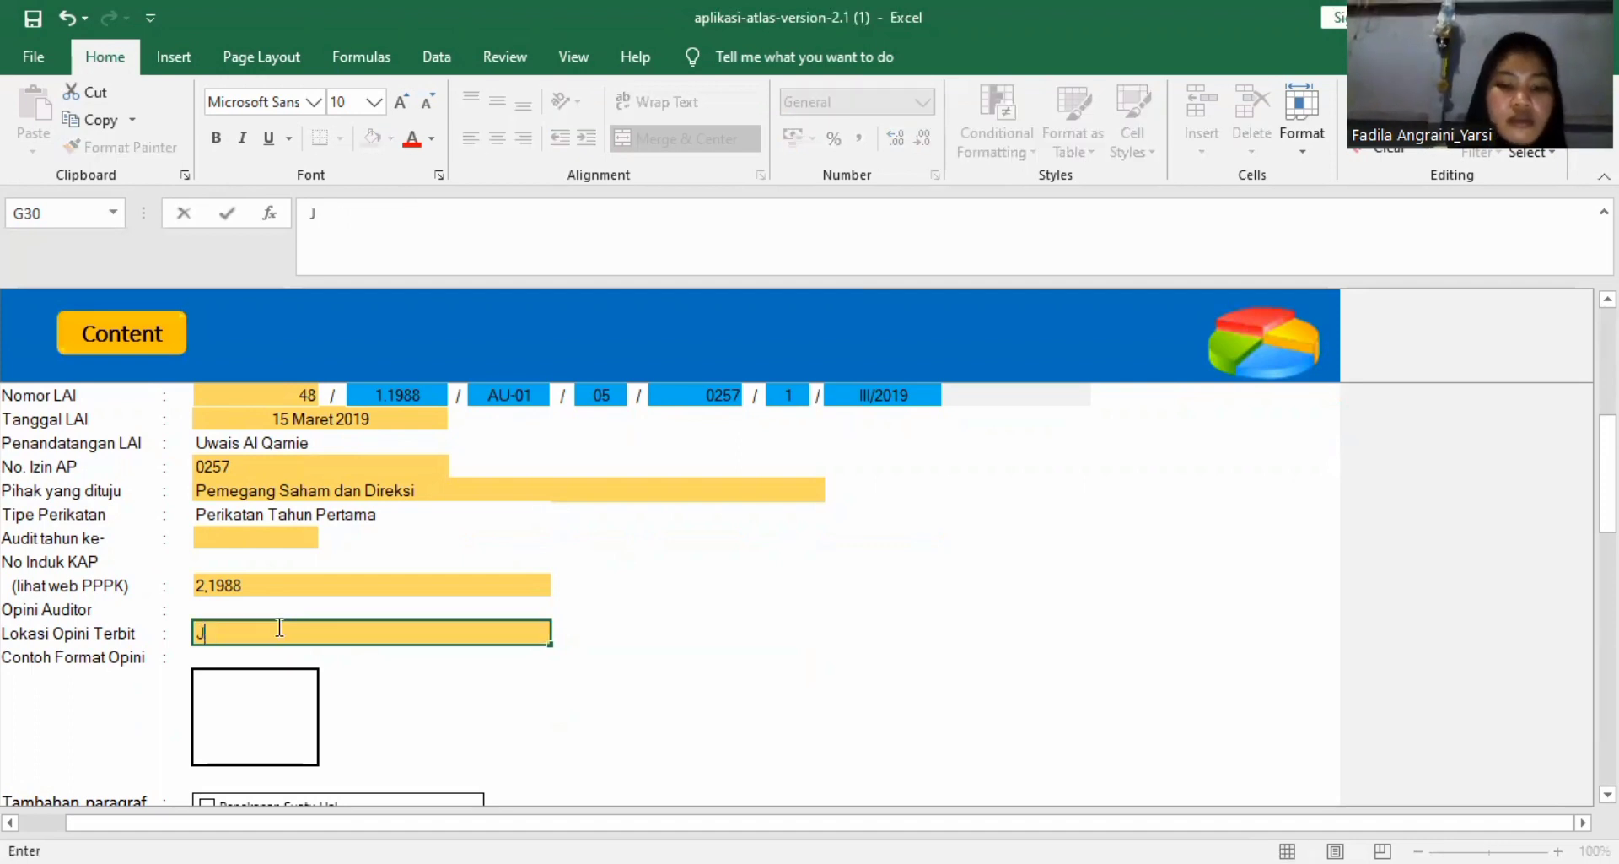
pyautogui.write('akata')
pyautogui.press('BackSpace')
pyautogui.press('BackSpace')
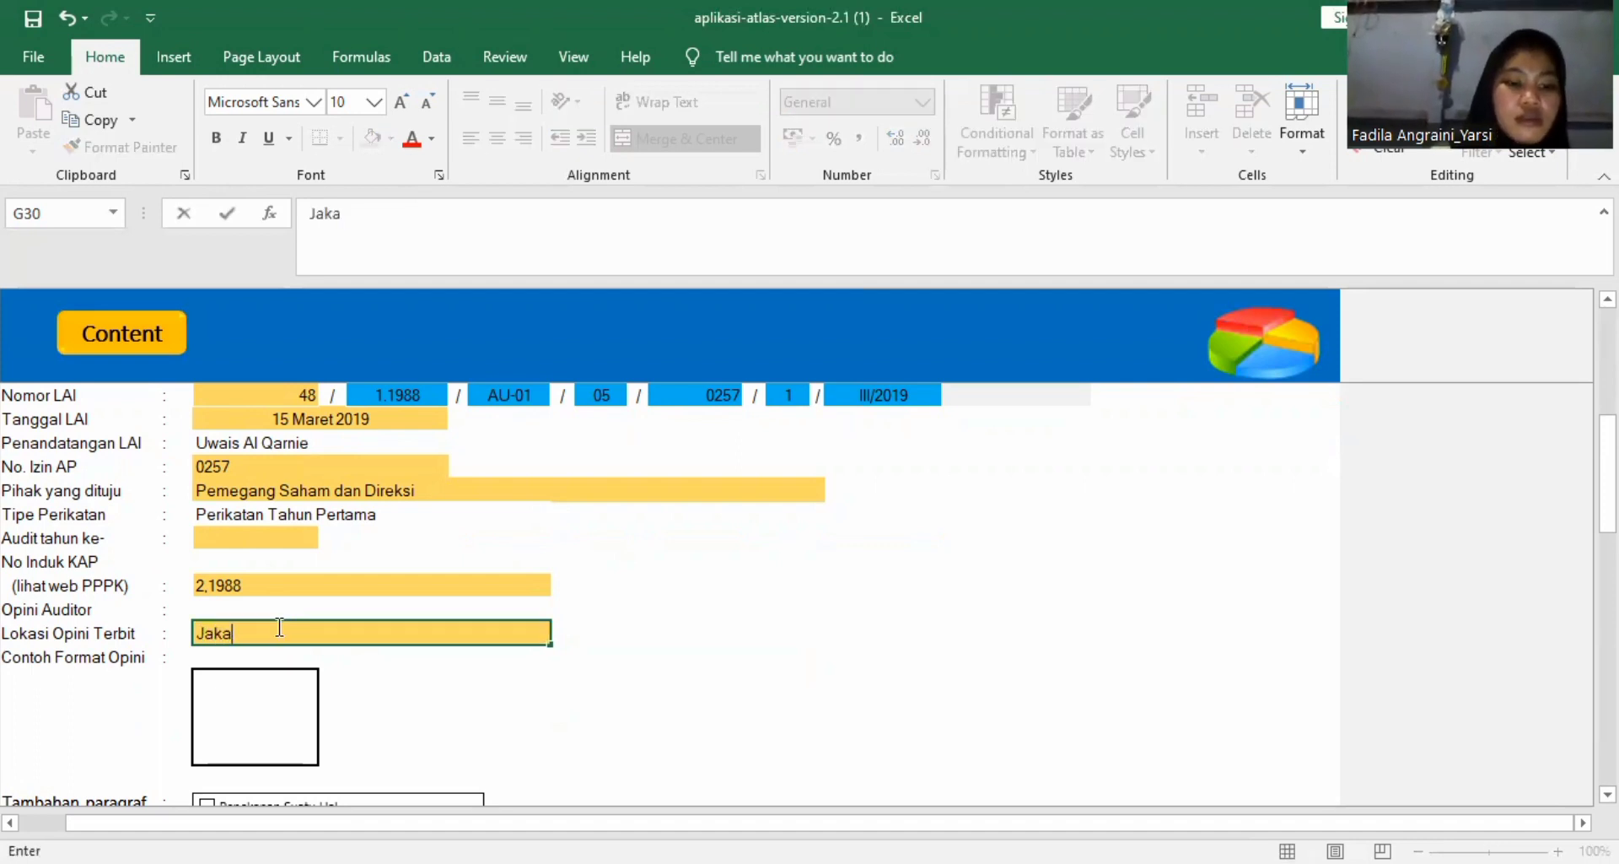
pyautogui.write('rta')
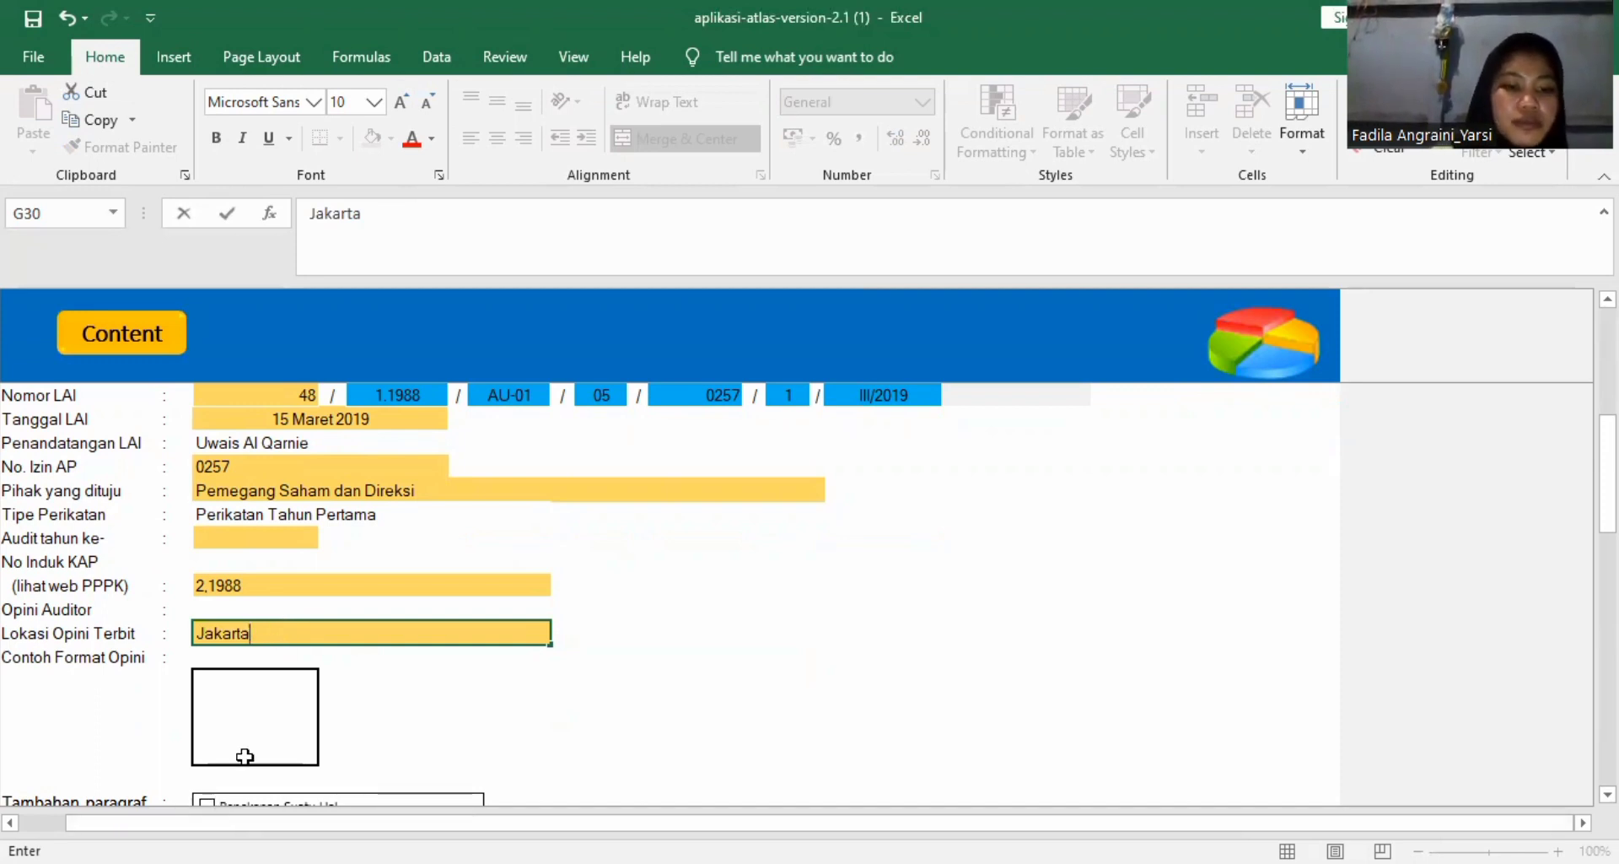
# Include both Penekanan Suatu Hal and Hal Lain as additional paragraphs under Tambahan paragraf.
pyautogui.scroll(-3, 244, 757)
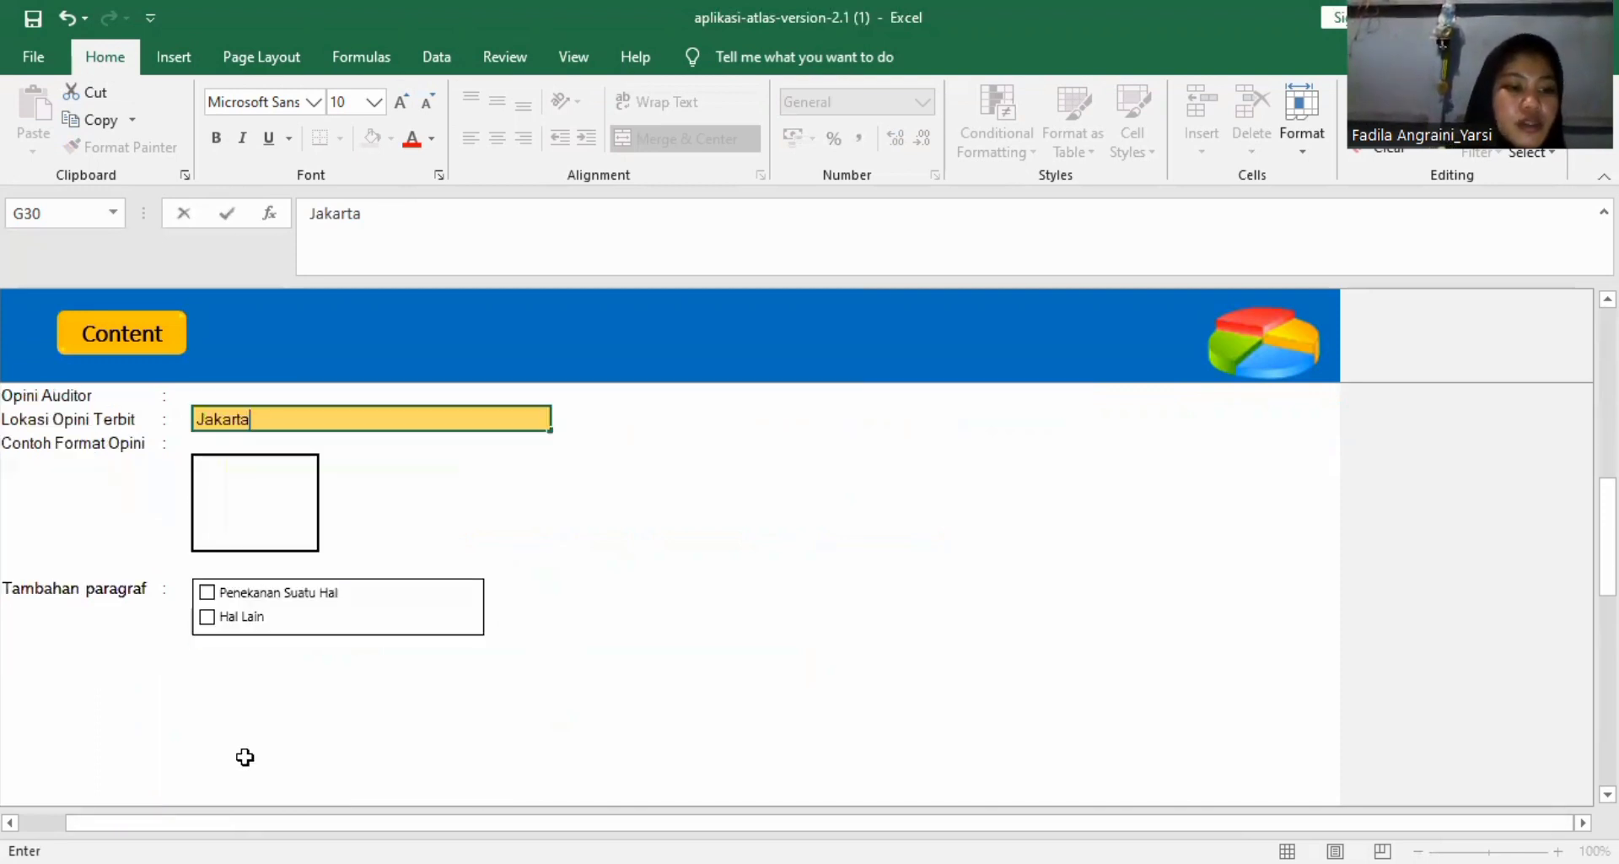
pyautogui.click(205, 593)
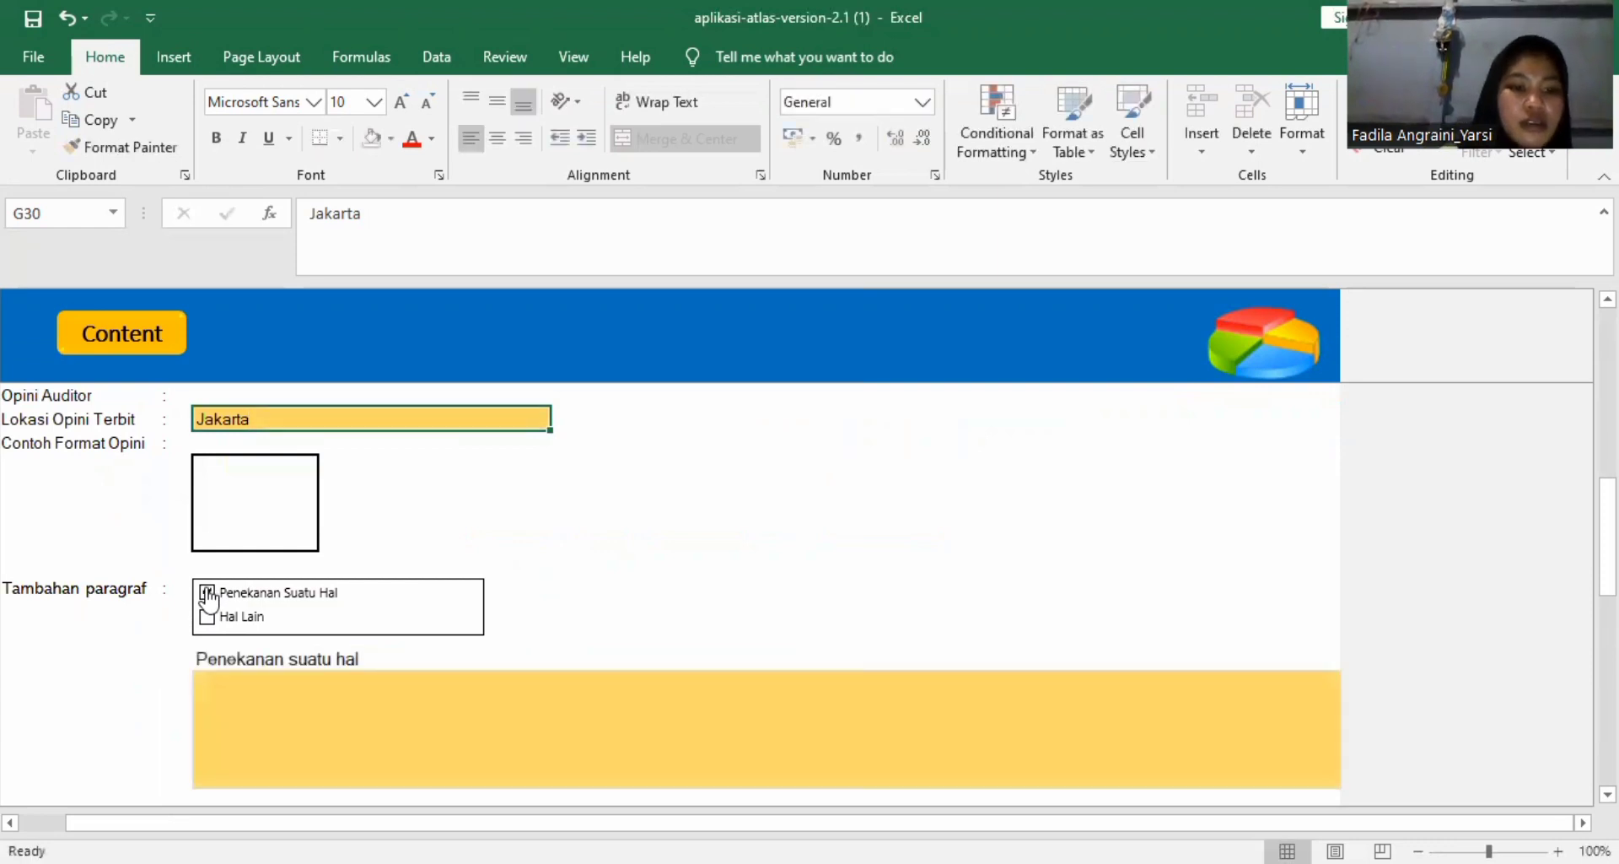
pyautogui.click(249, 624)
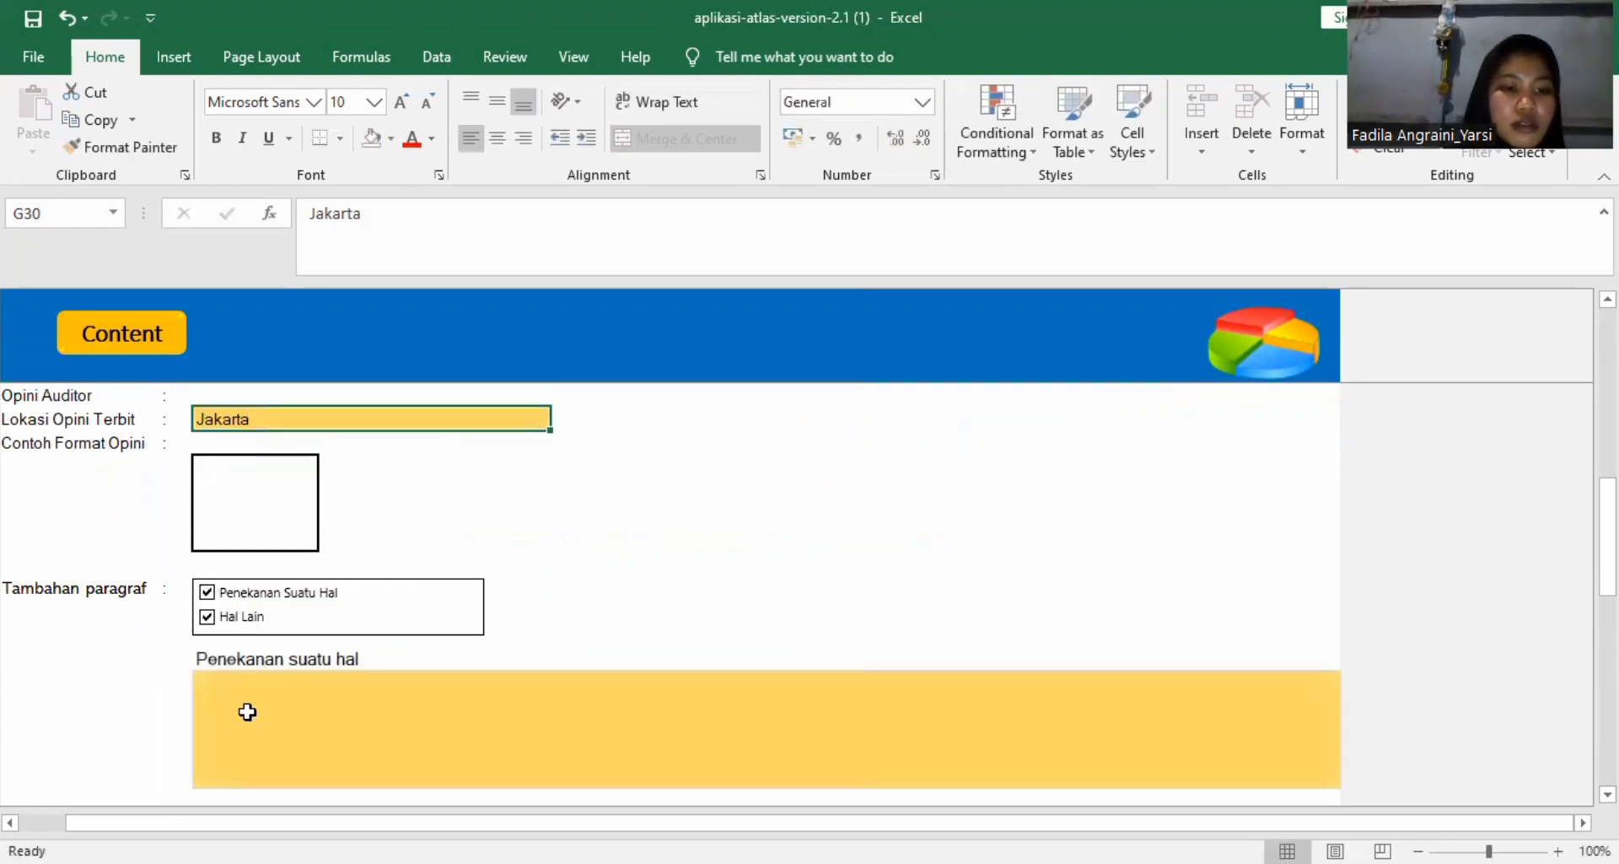
pyautogui.click(206, 620)
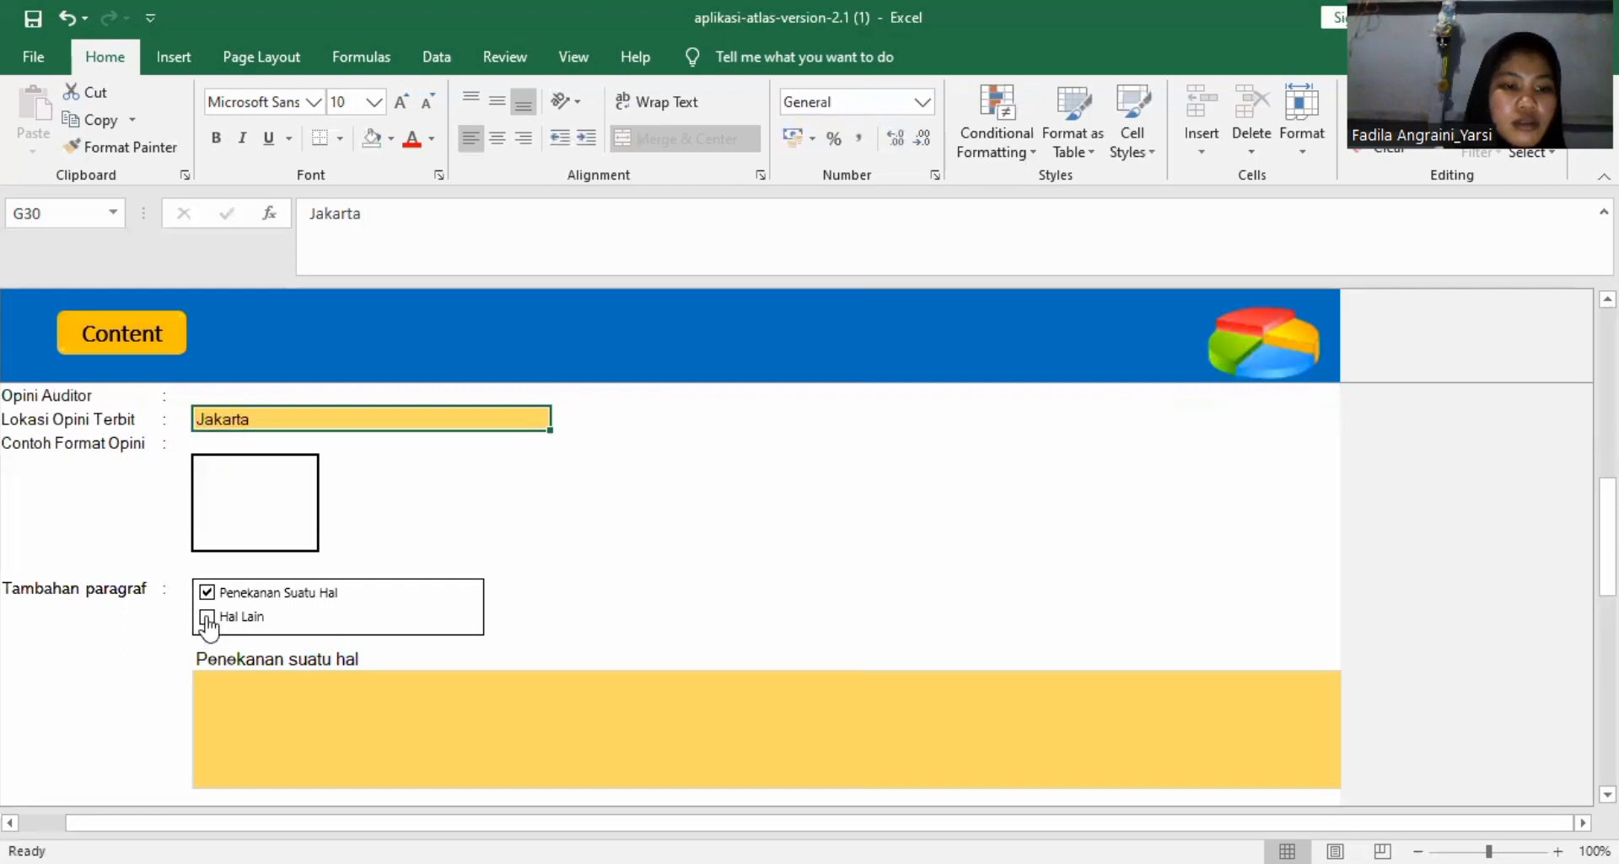
# Fill in the Penekanan suatu hal paragraph on the company's losses and going concern, and the Hal Lain paragraph on the 2017 statements audited by another auditor.
pyautogui.click(305, 735)
pyautogui.scroll(-2, 304, 735)
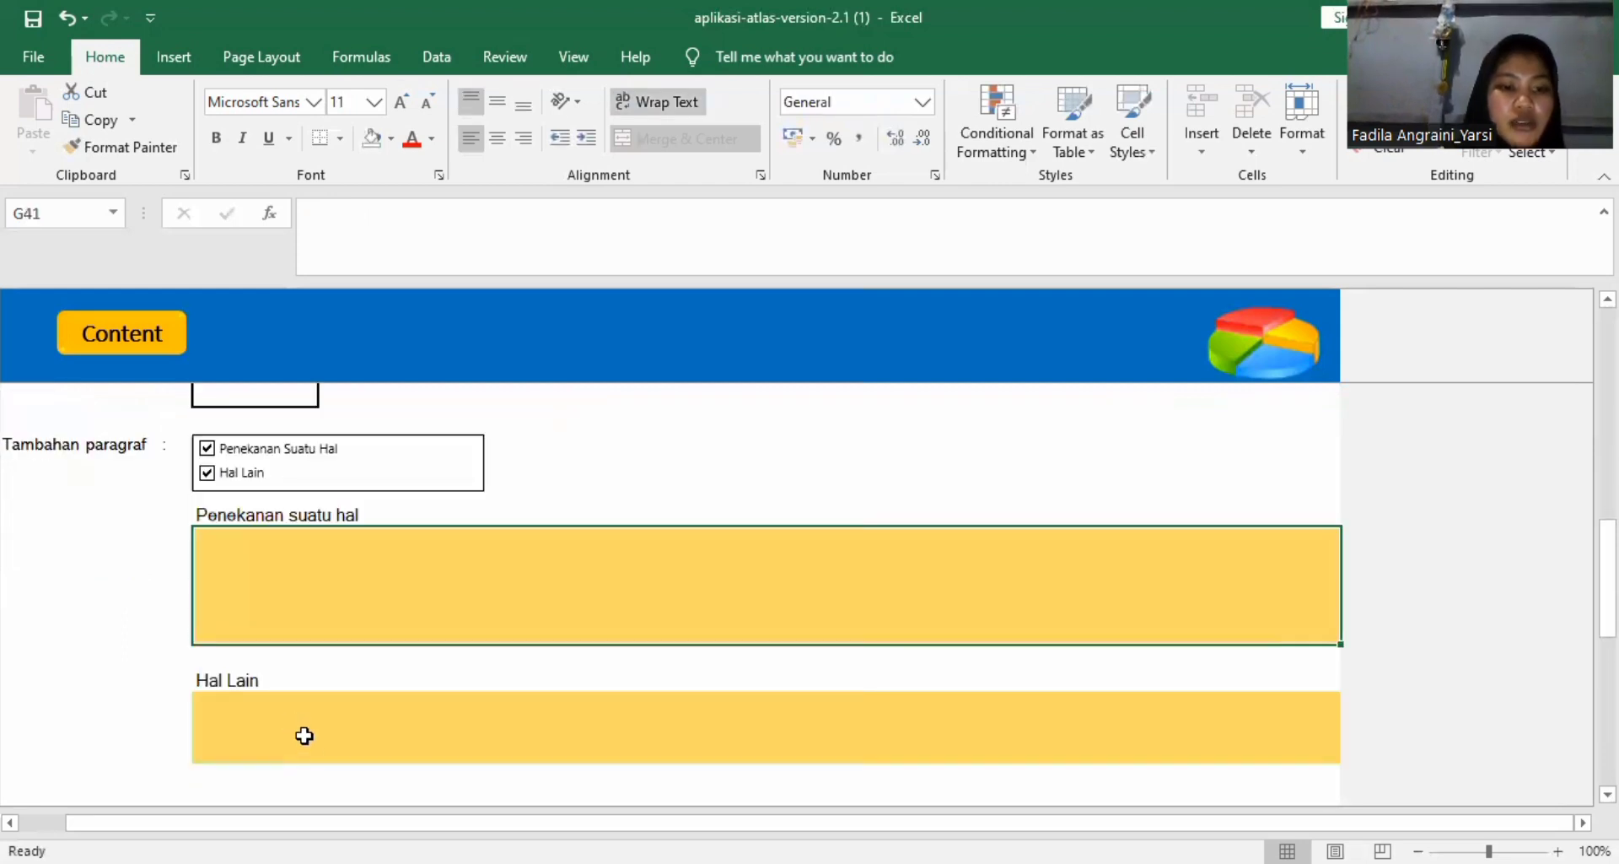
pyautogui.scroll(-1, 304, 735)
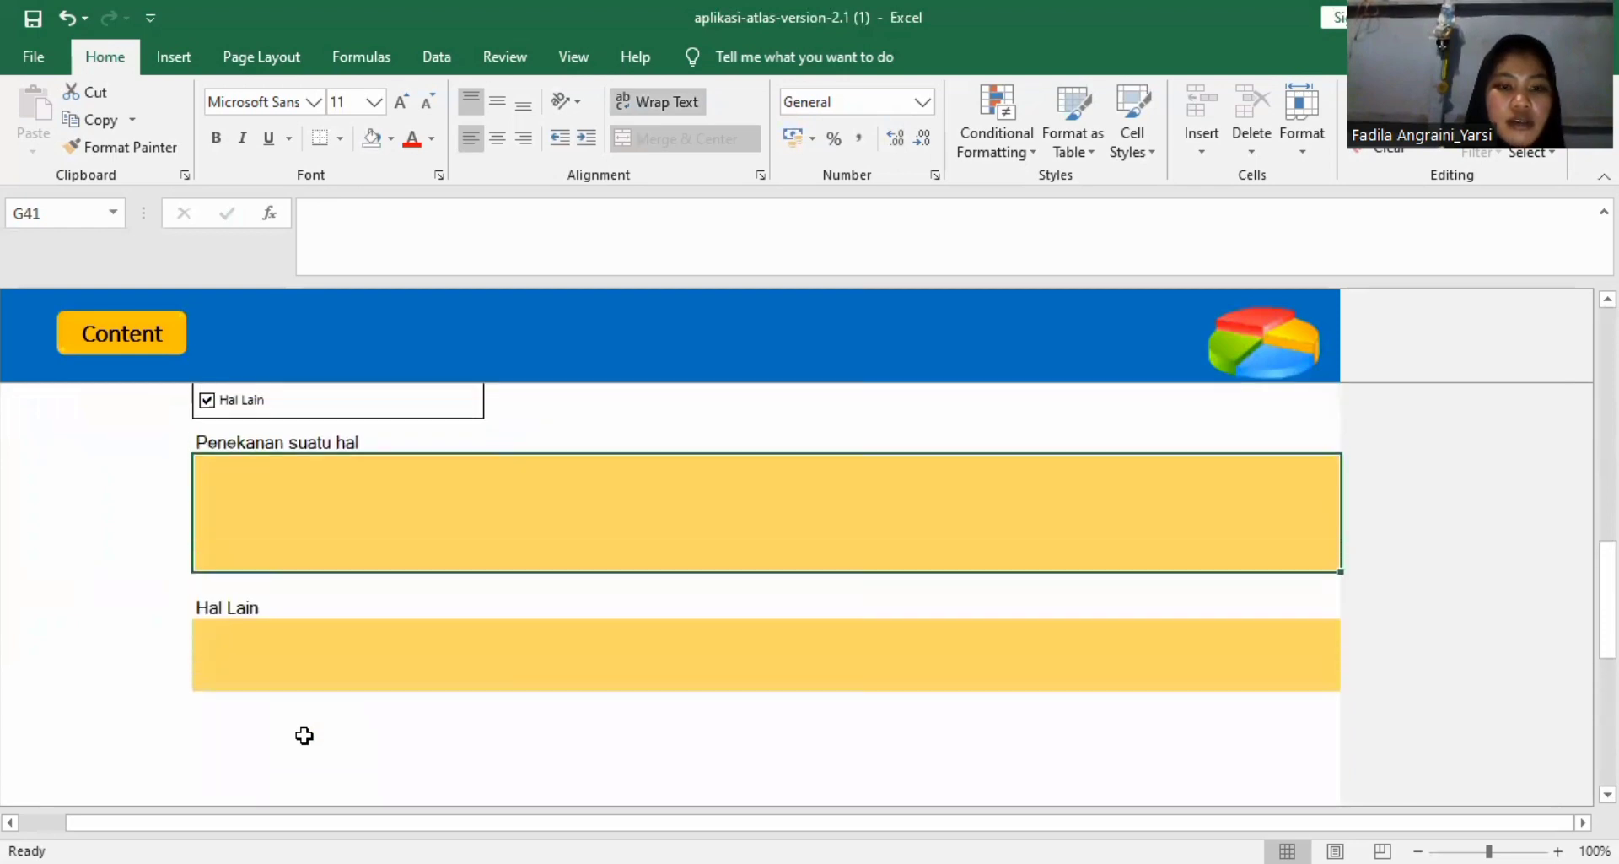
pyautogui.scroll(-5, 305, 736)
pyautogui.scroll(6, 305, 736)
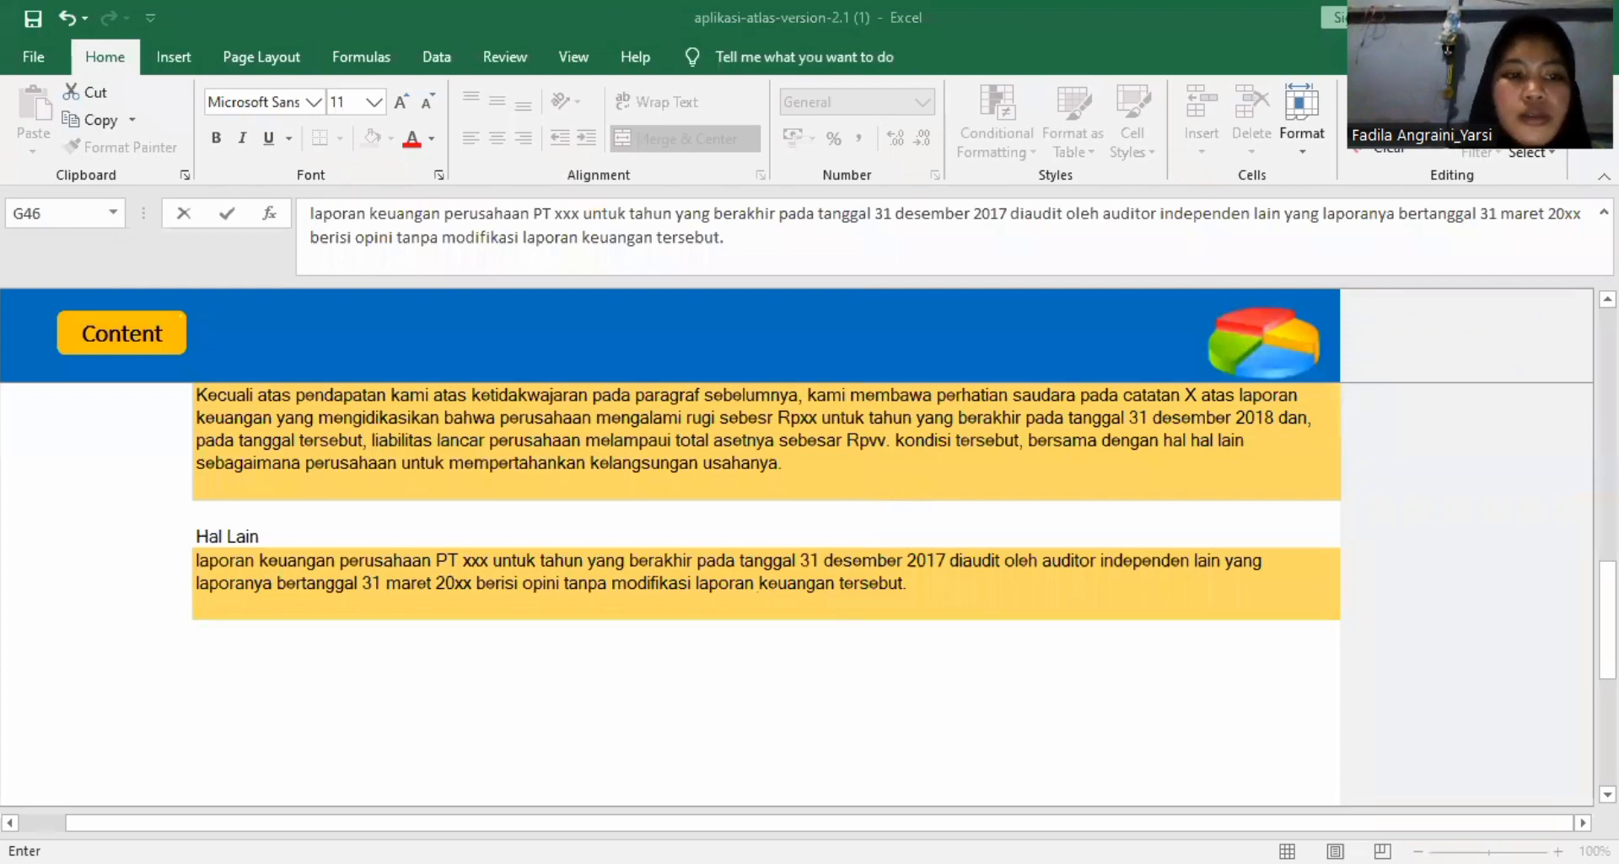
# Review the auditor's report details and the Penekanan suatu hal and Hal Lain paragraphs on the C530 sheet.
pyautogui.scroll(7, 757, 586)
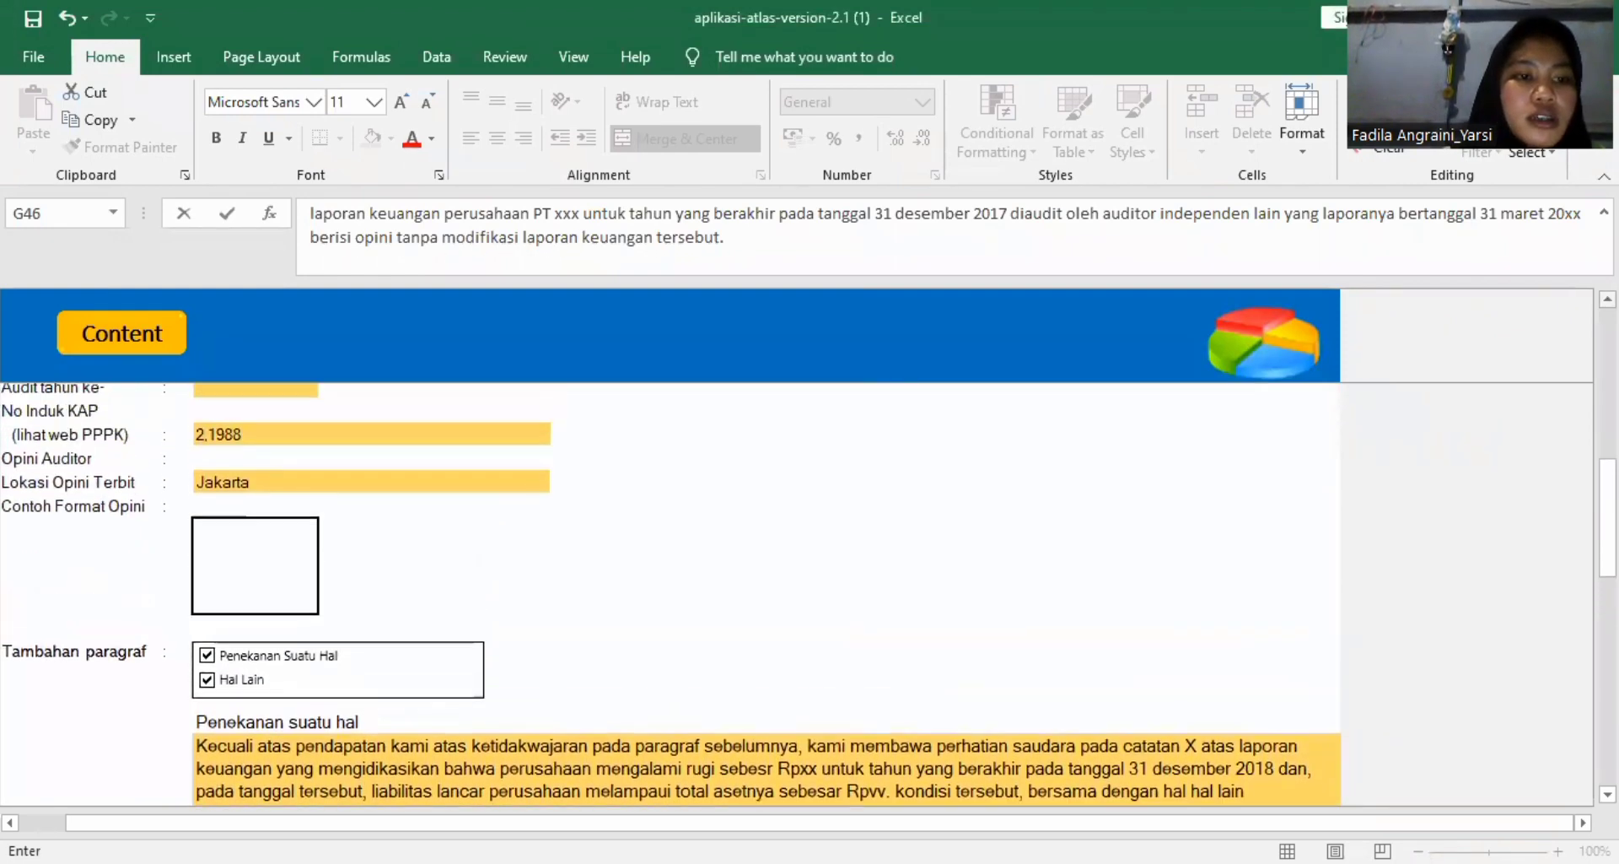
pyautogui.scroll(1, 757, 585)
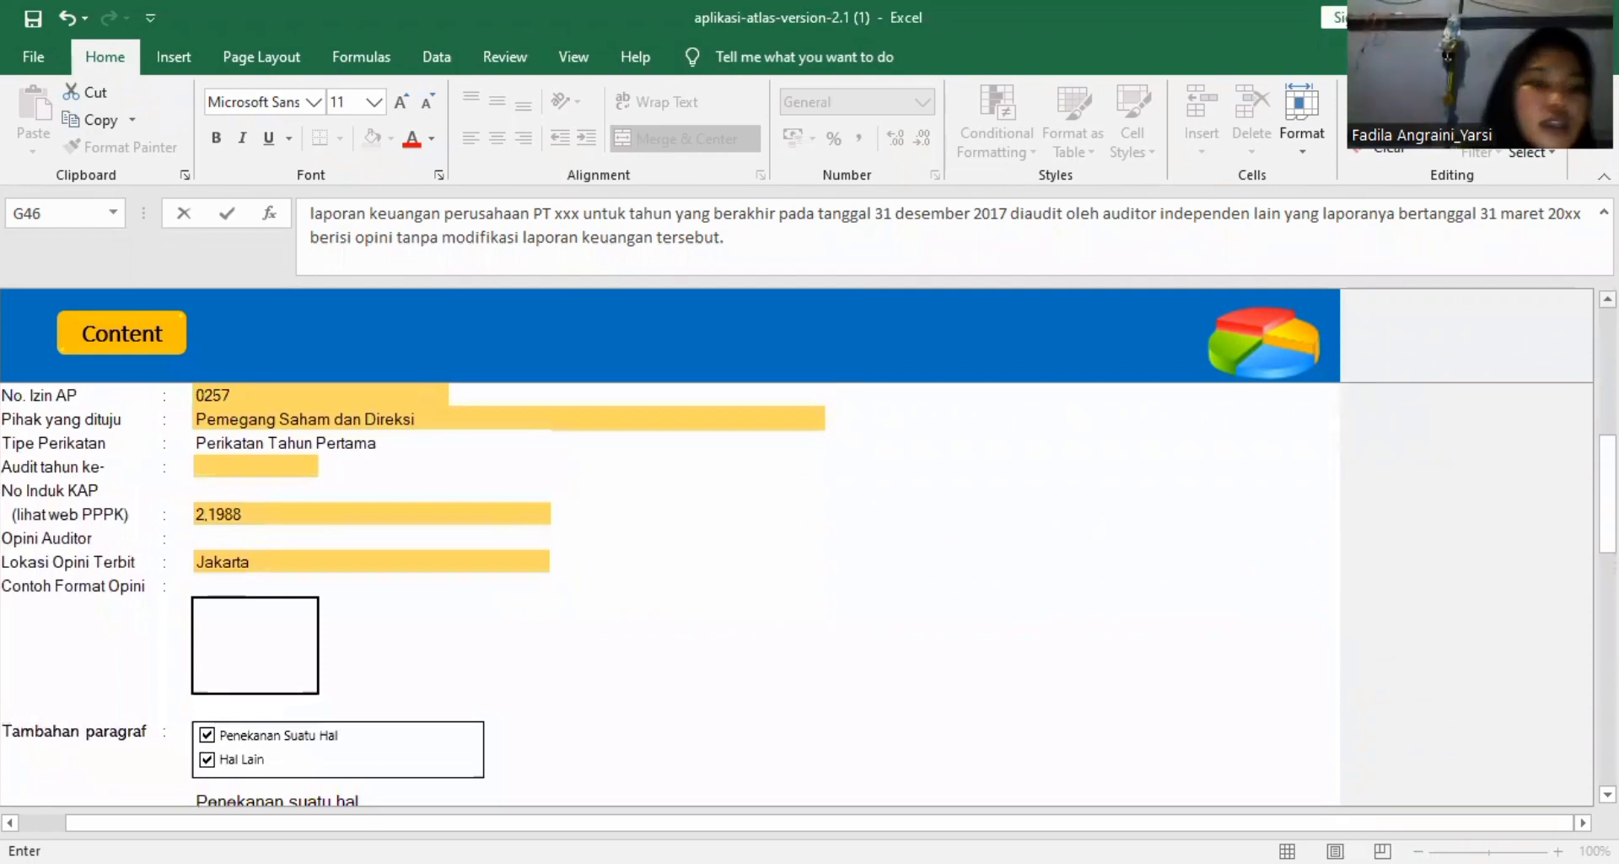
pyautogui.scroll(-4, 1017, 562)
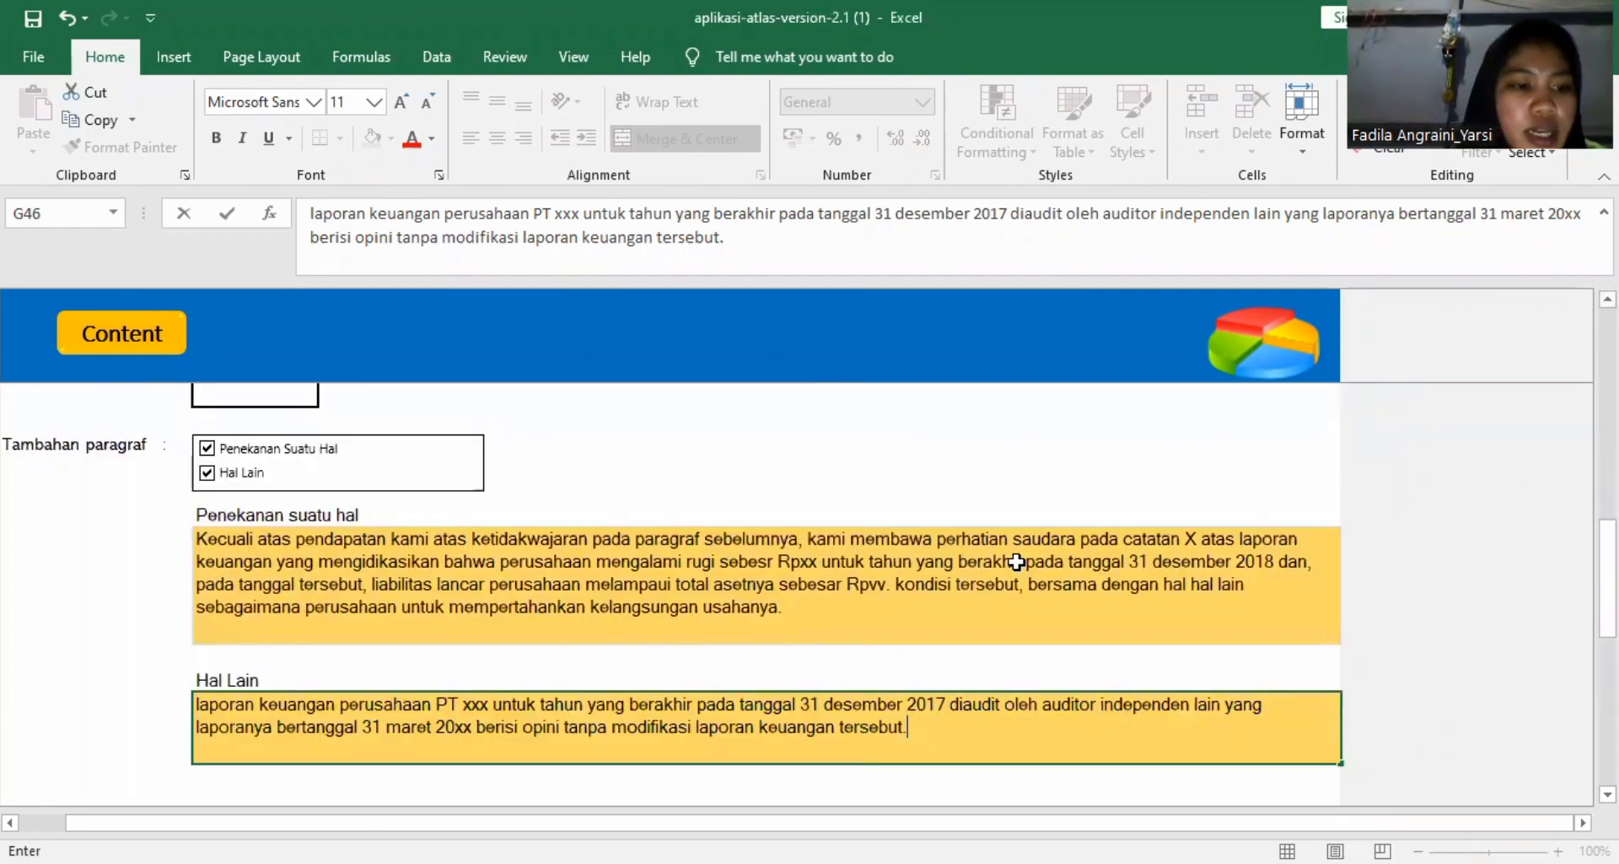
pyautogui.click(208, 472)
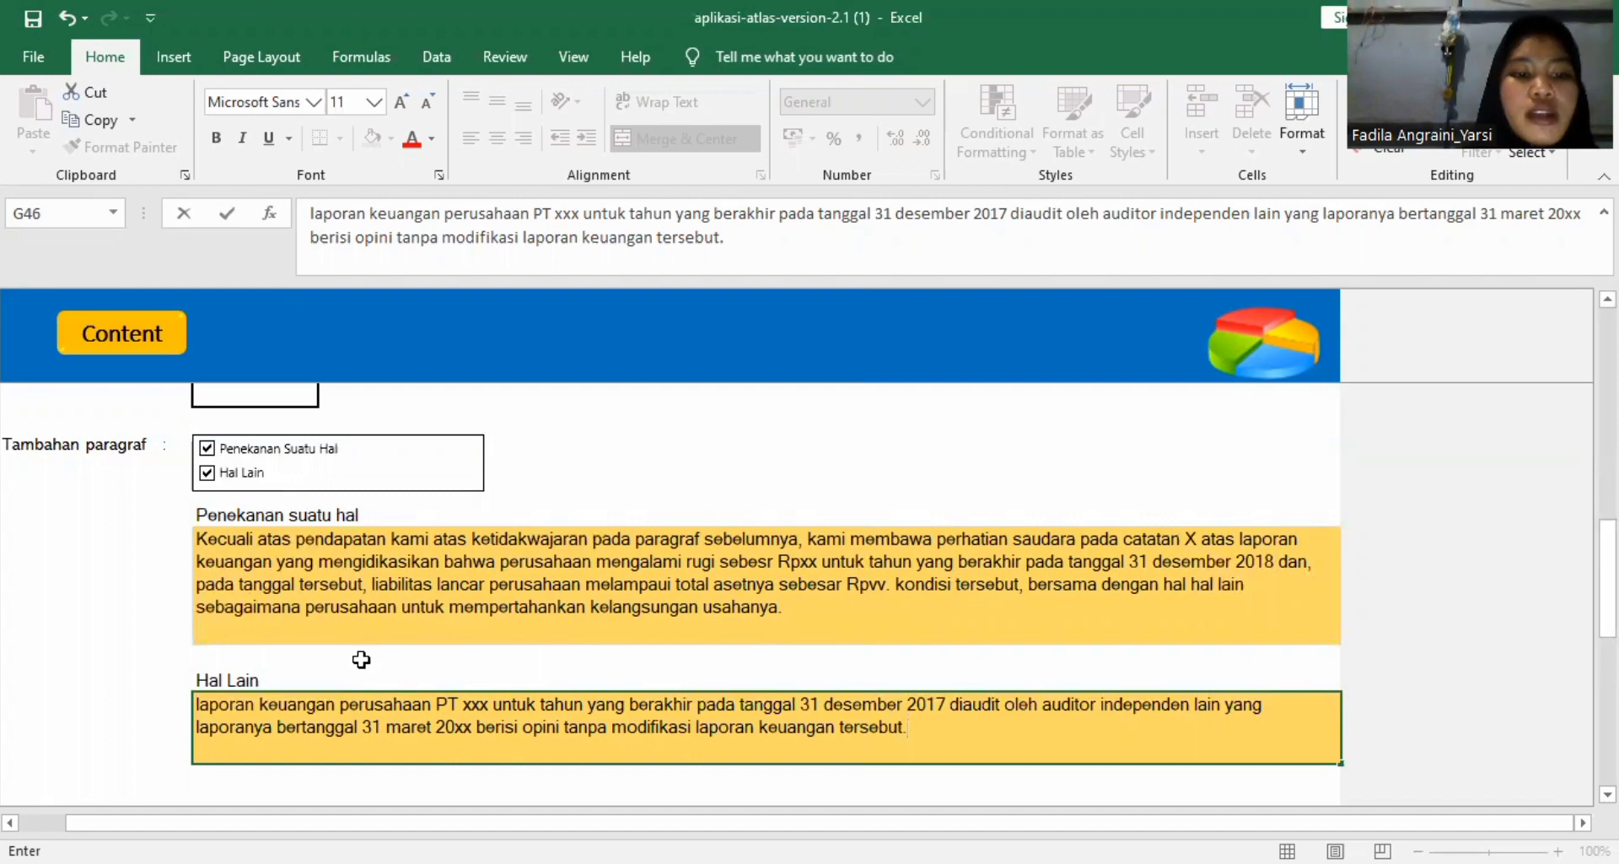
pyautogui.scroll(-4, 361, 660)
pyautogui.scroll(3, 361, 660)
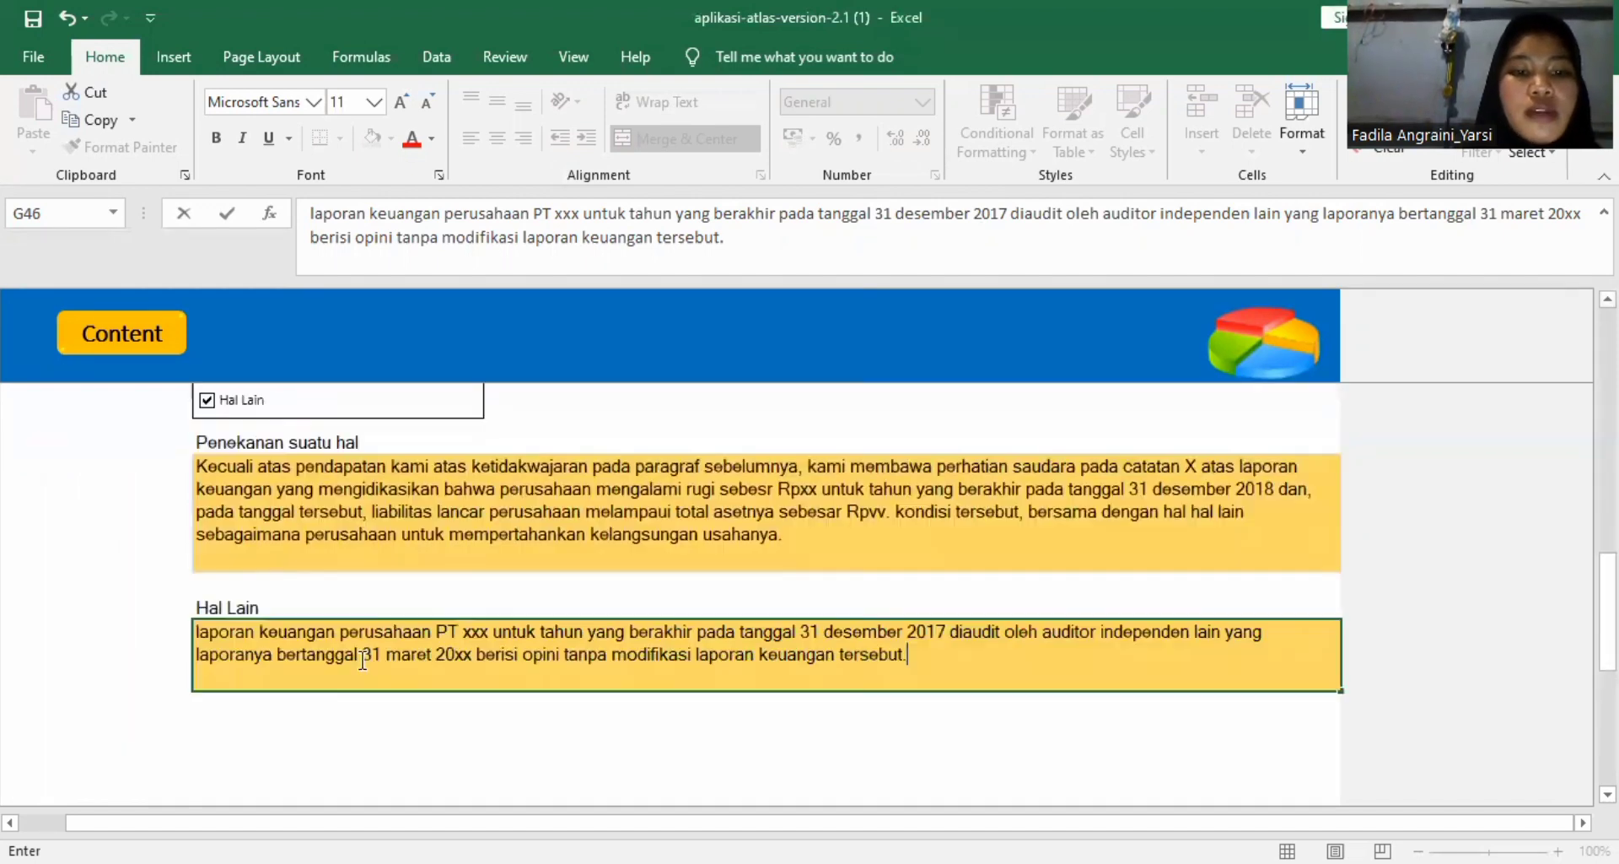
# Set the Kesimpulan of the C530 sheet to "LAI telah memadai".
pyautogui.scroll(-5, 246, 668)
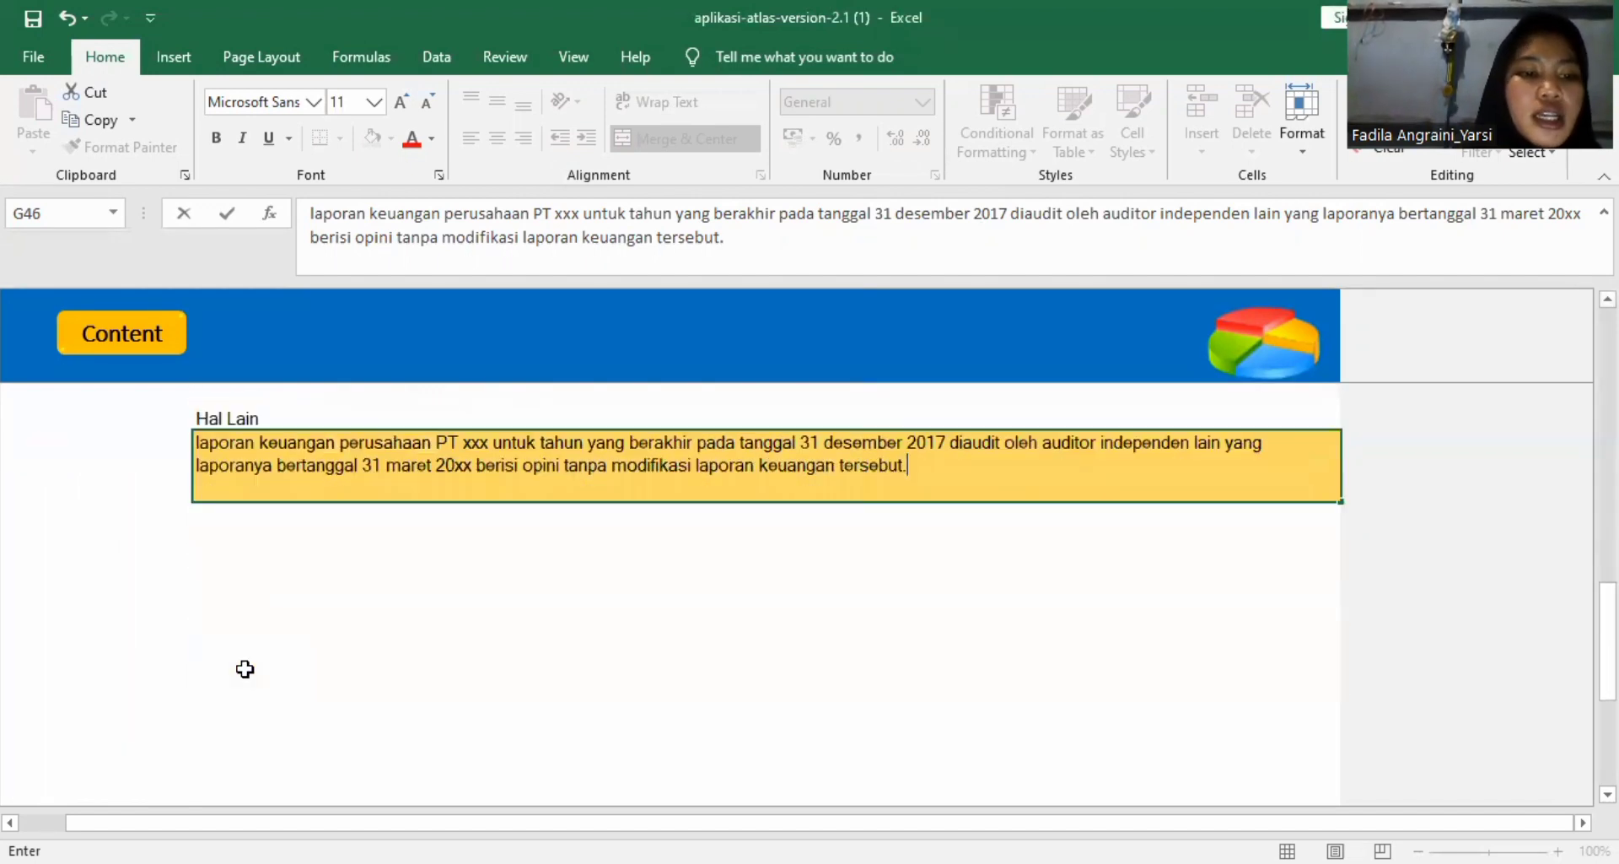
pyautogui.scroll(-3, 246, 669)
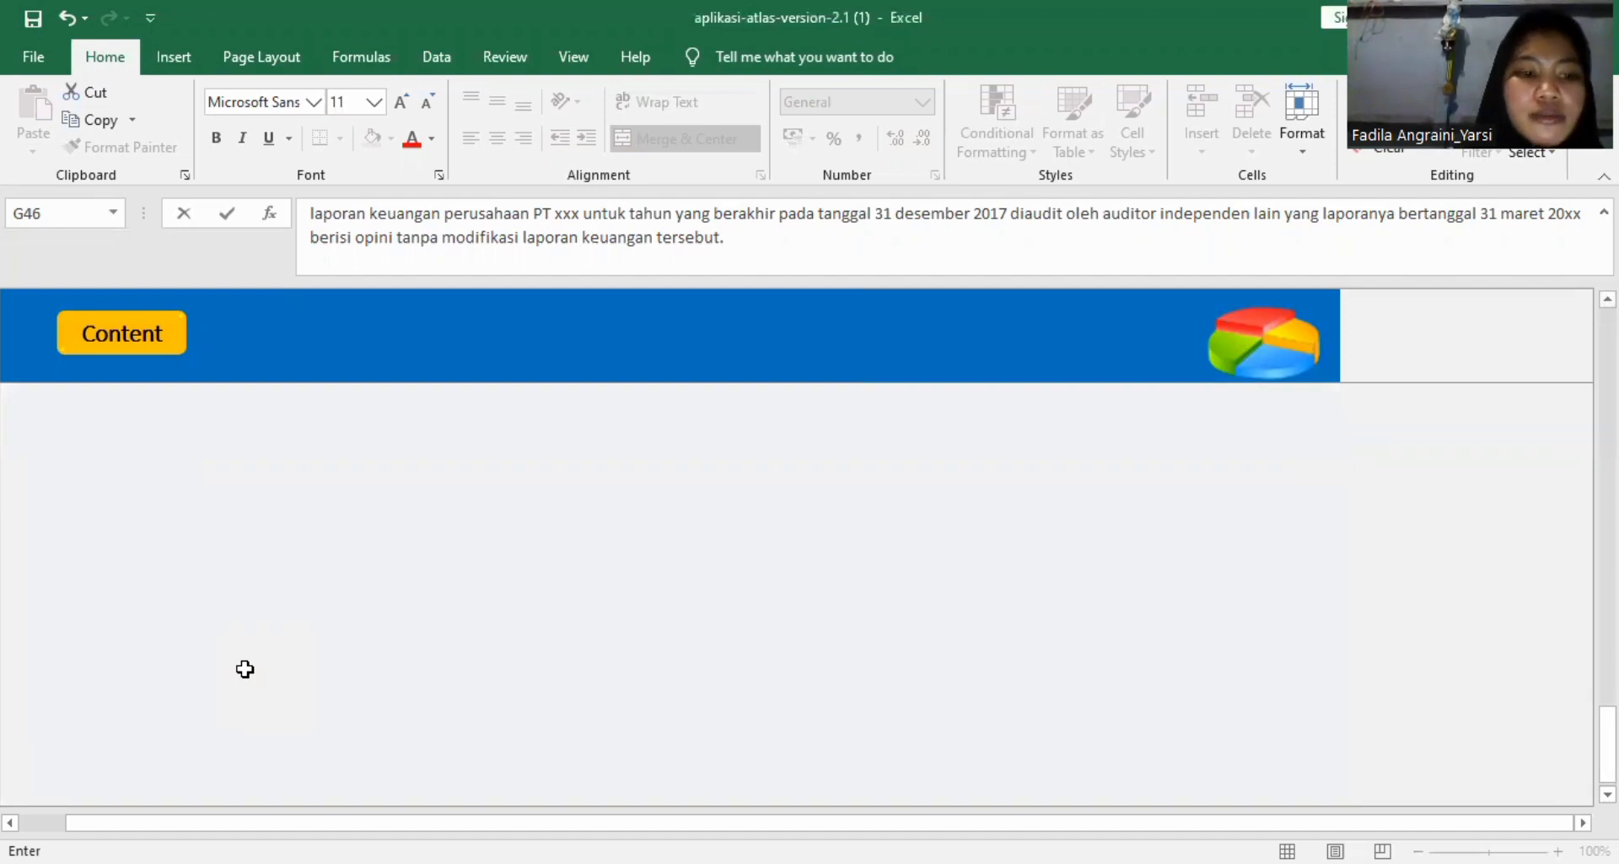
pyautogui.scroll(5, 245, 669)
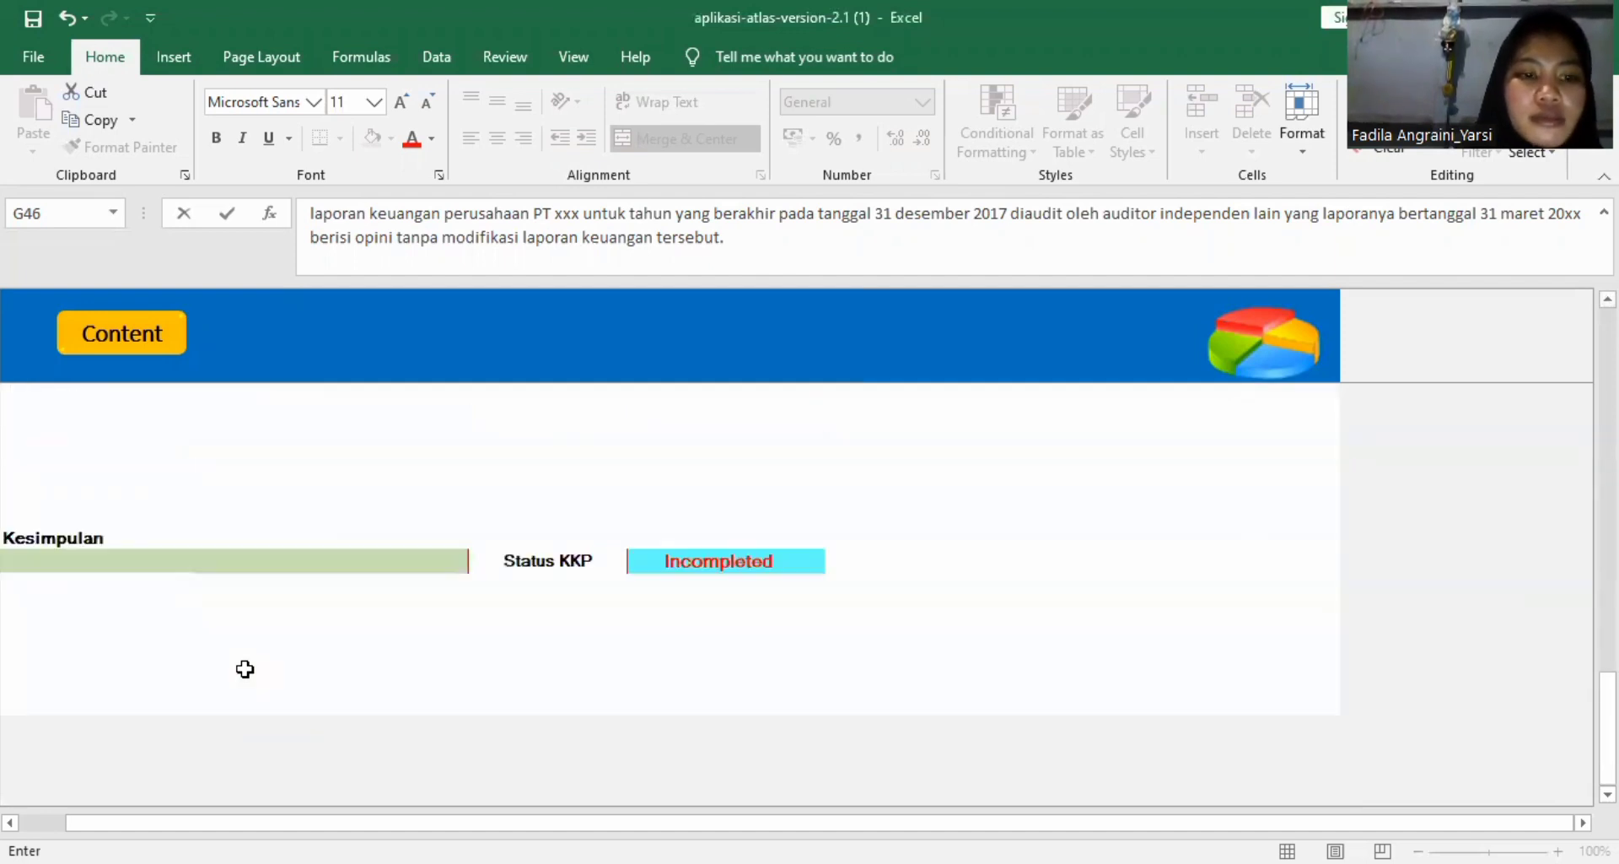
pyautogui.scroll(1, 245, 669)
pyautogui.click(445, 632)
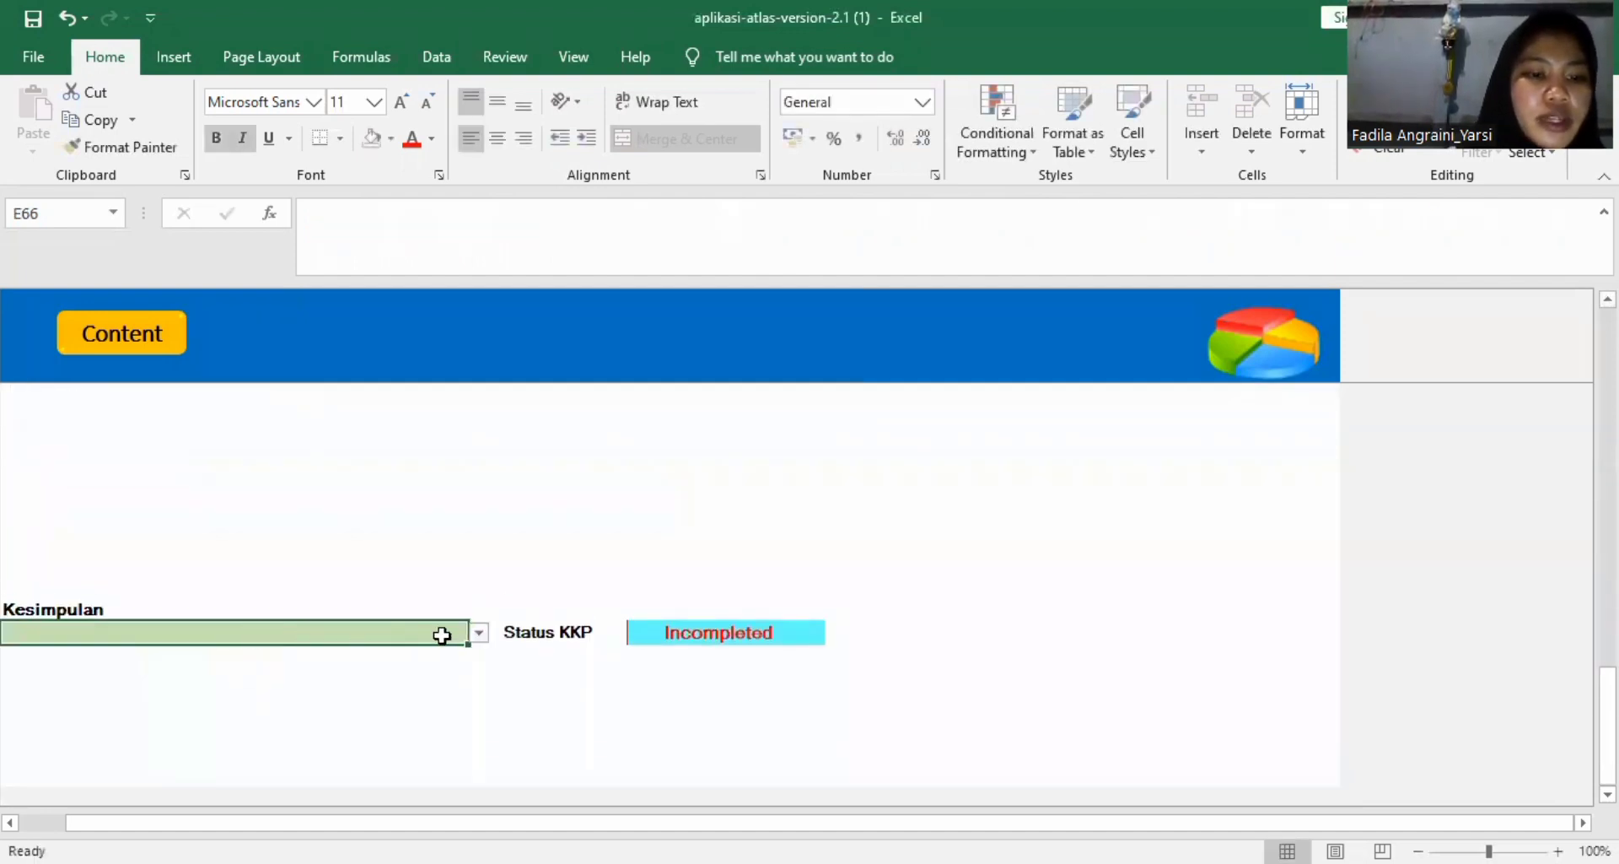
pyautogui.click(479, 632)
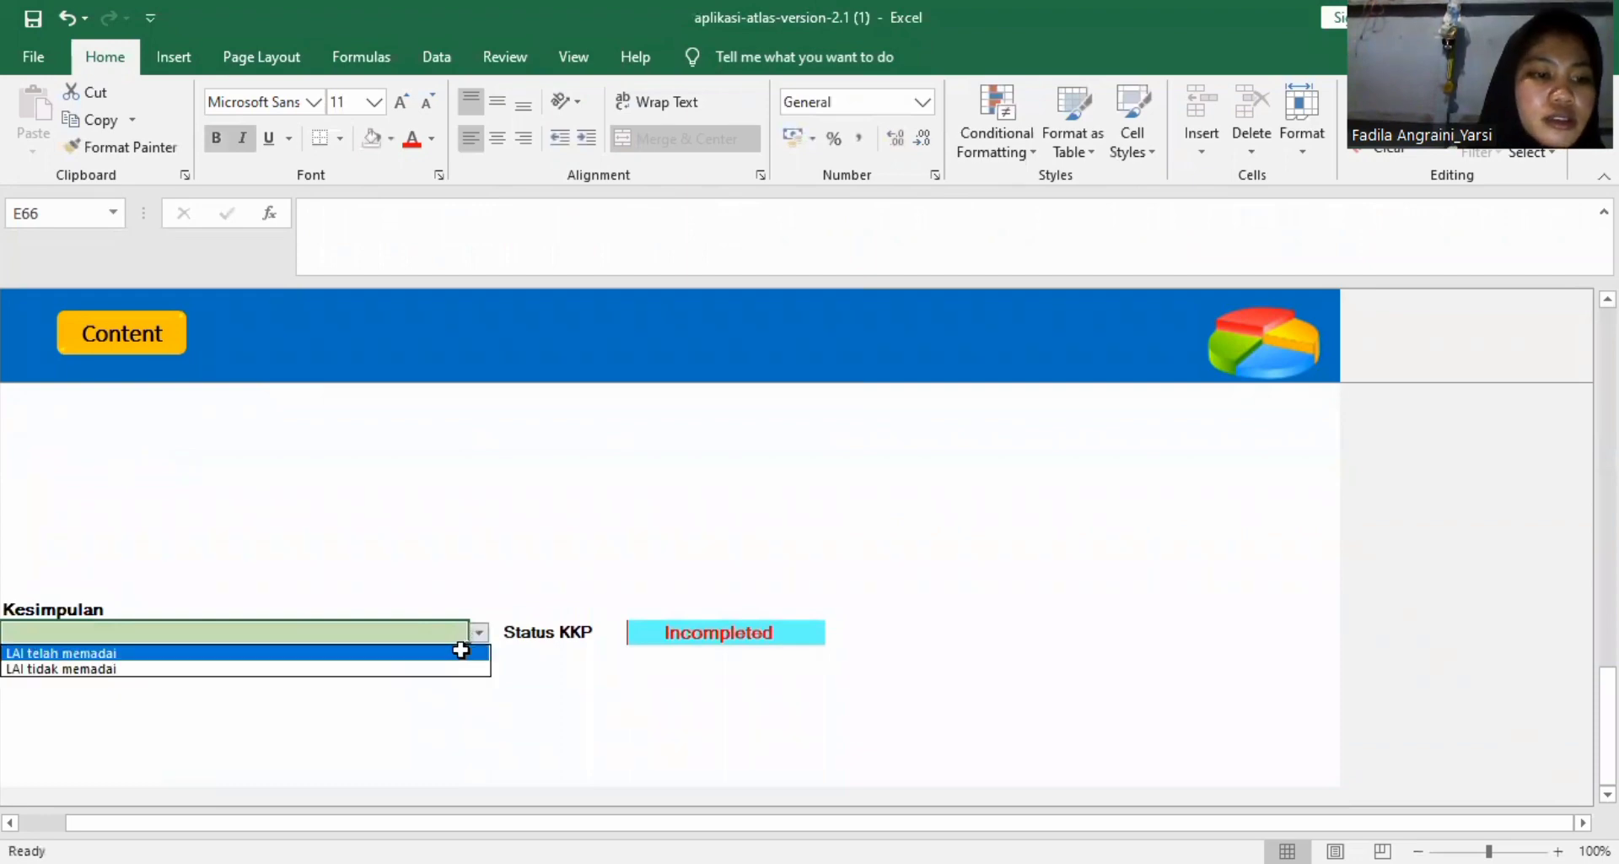
pyautogui.click(461, 649)
# Check the Status KKP beside the conclusion and look back over the C530 sheet up to its header.
pyautogui.scroll(5, 748, 608)
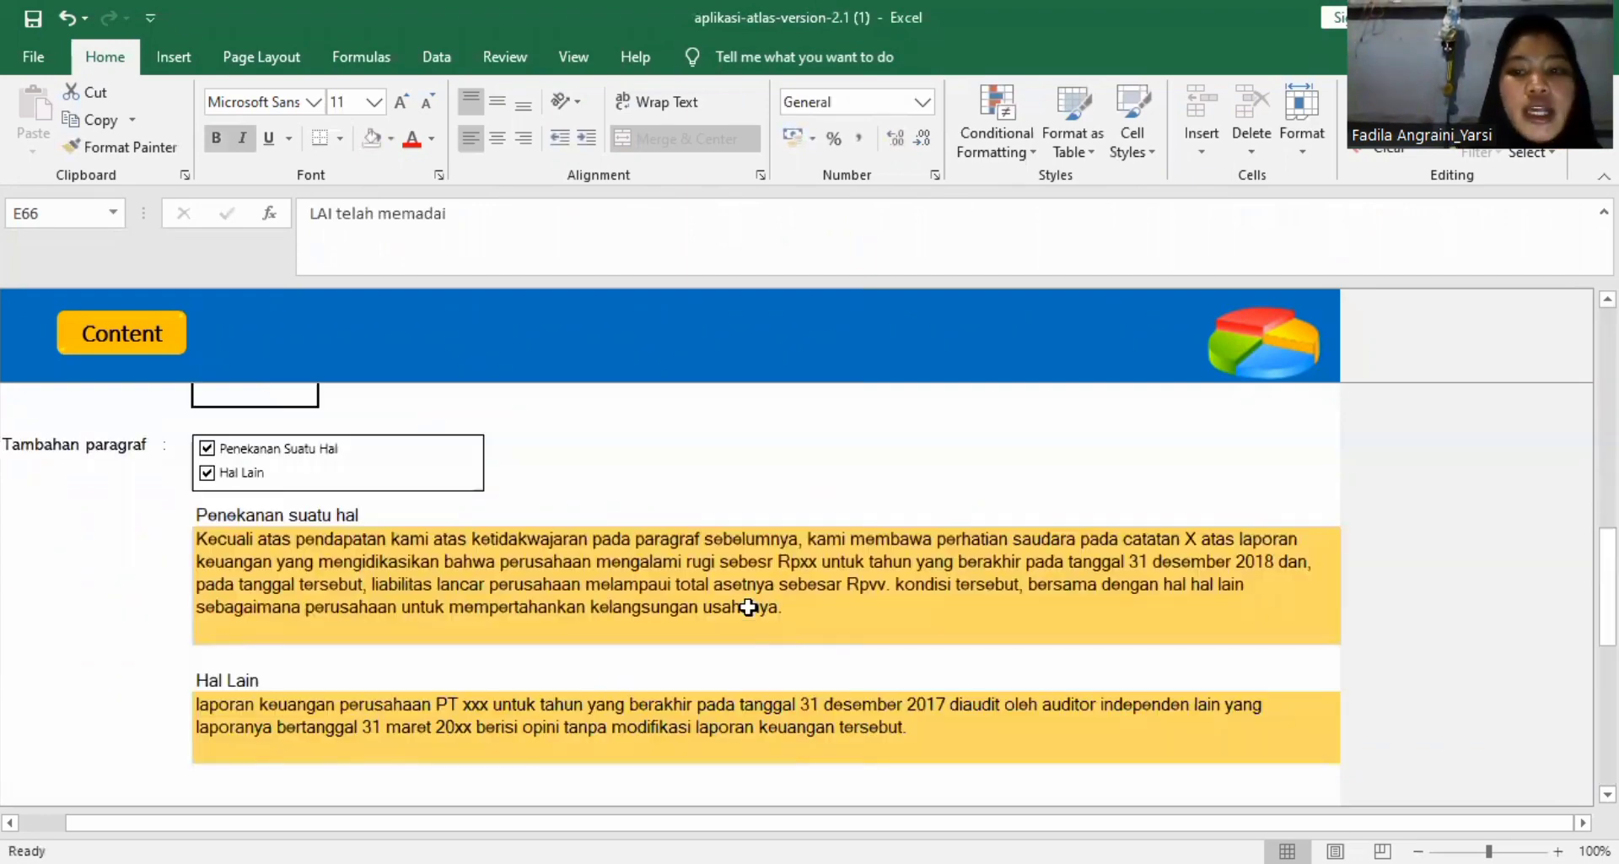
pyautogui.scroll(-5, 748, 607)
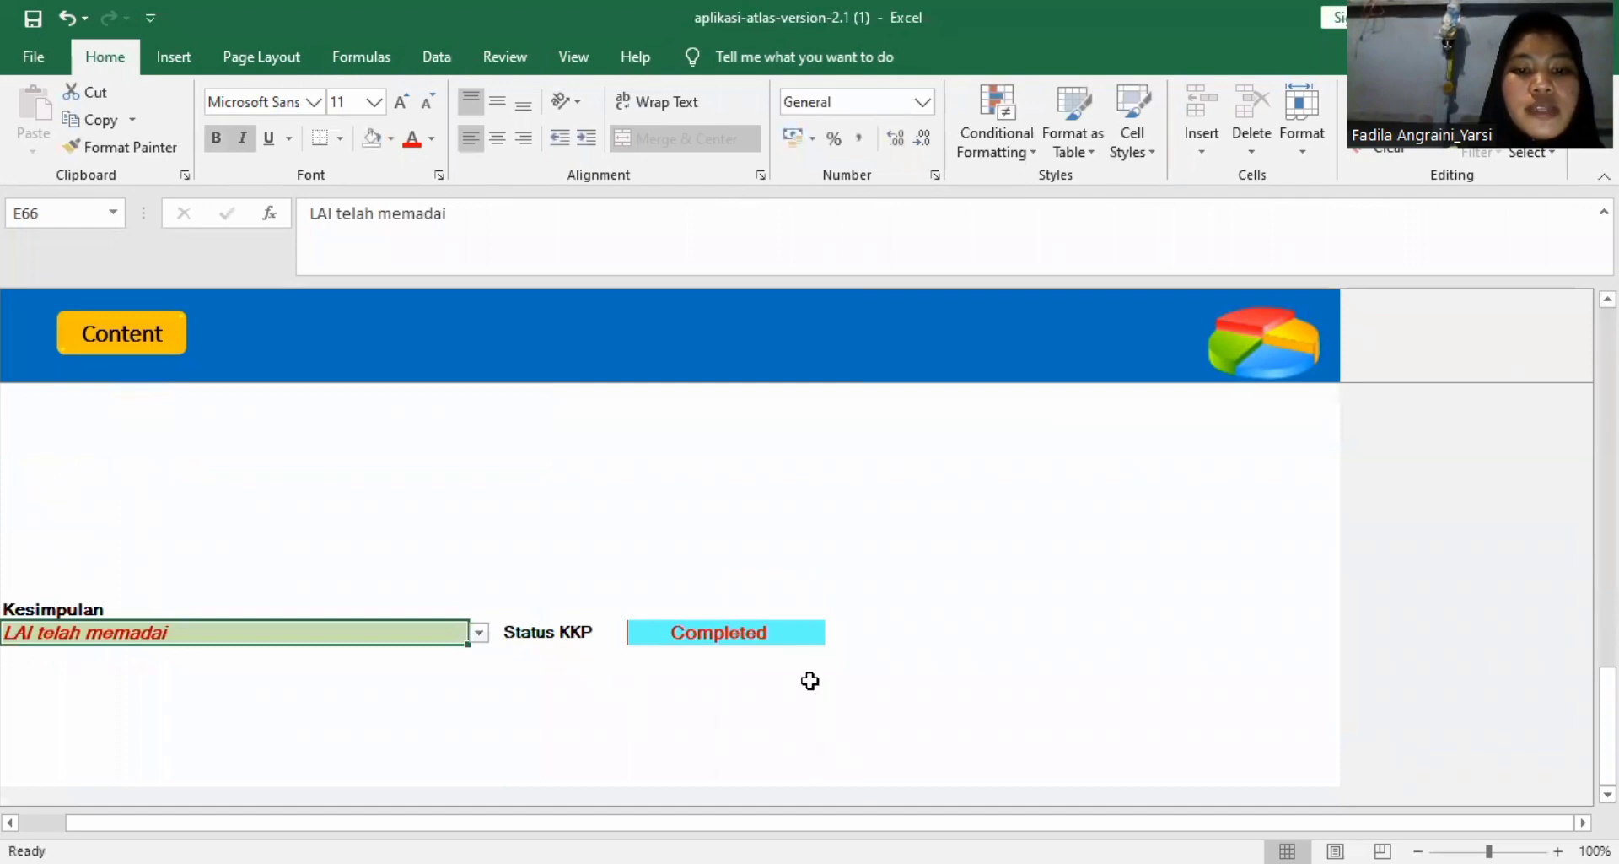
pyautogui.scroll(3, 809, 647)
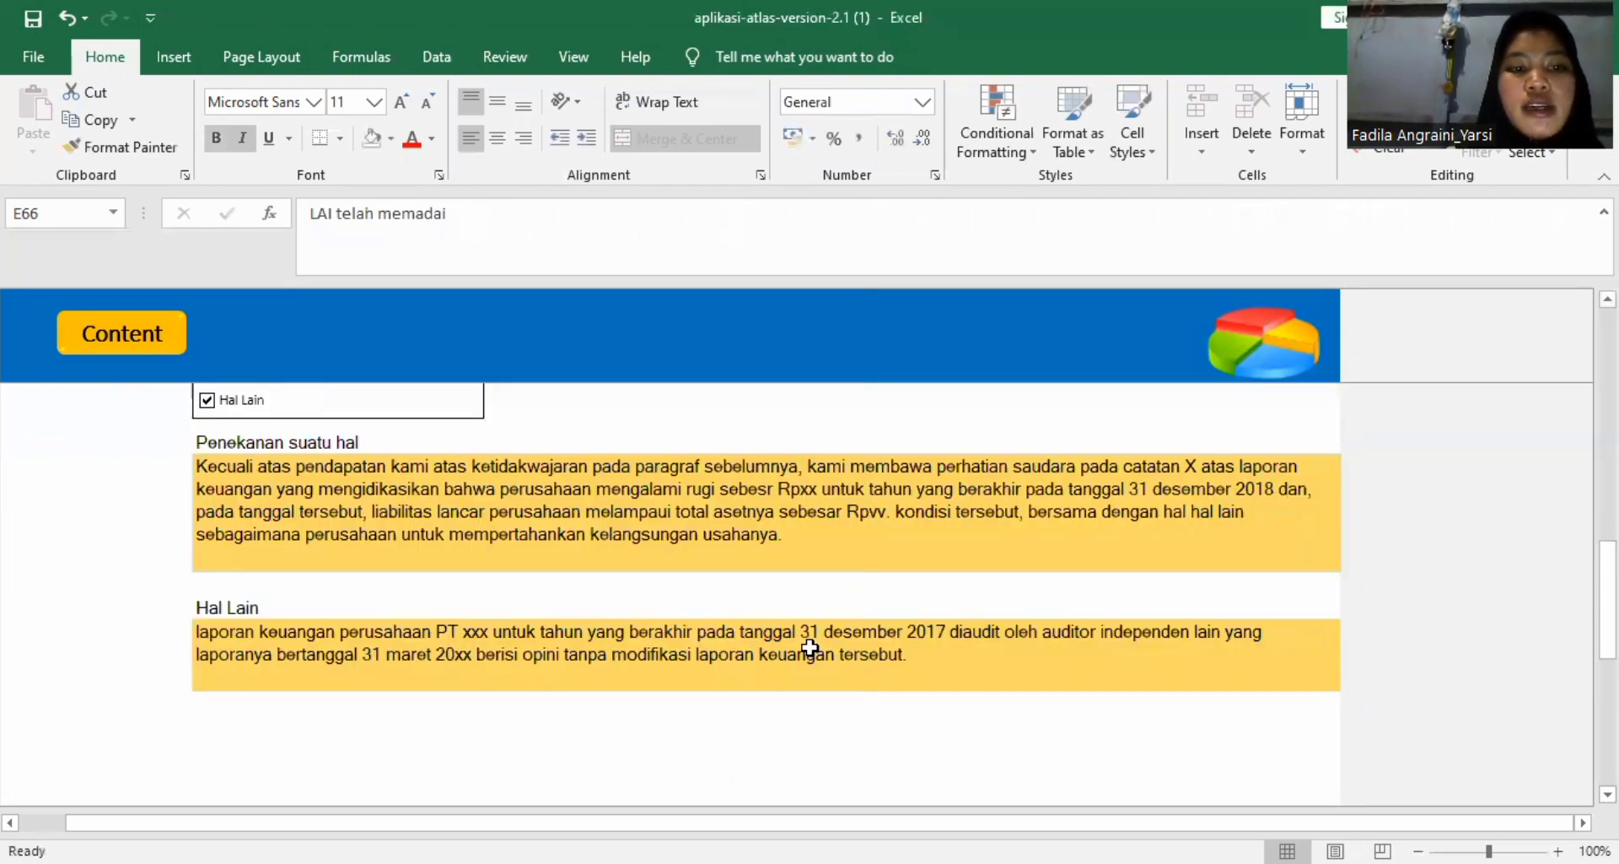
pyautogui.scroll(3, 810, 647)
pyautogui.scroll(3, 809, 647)
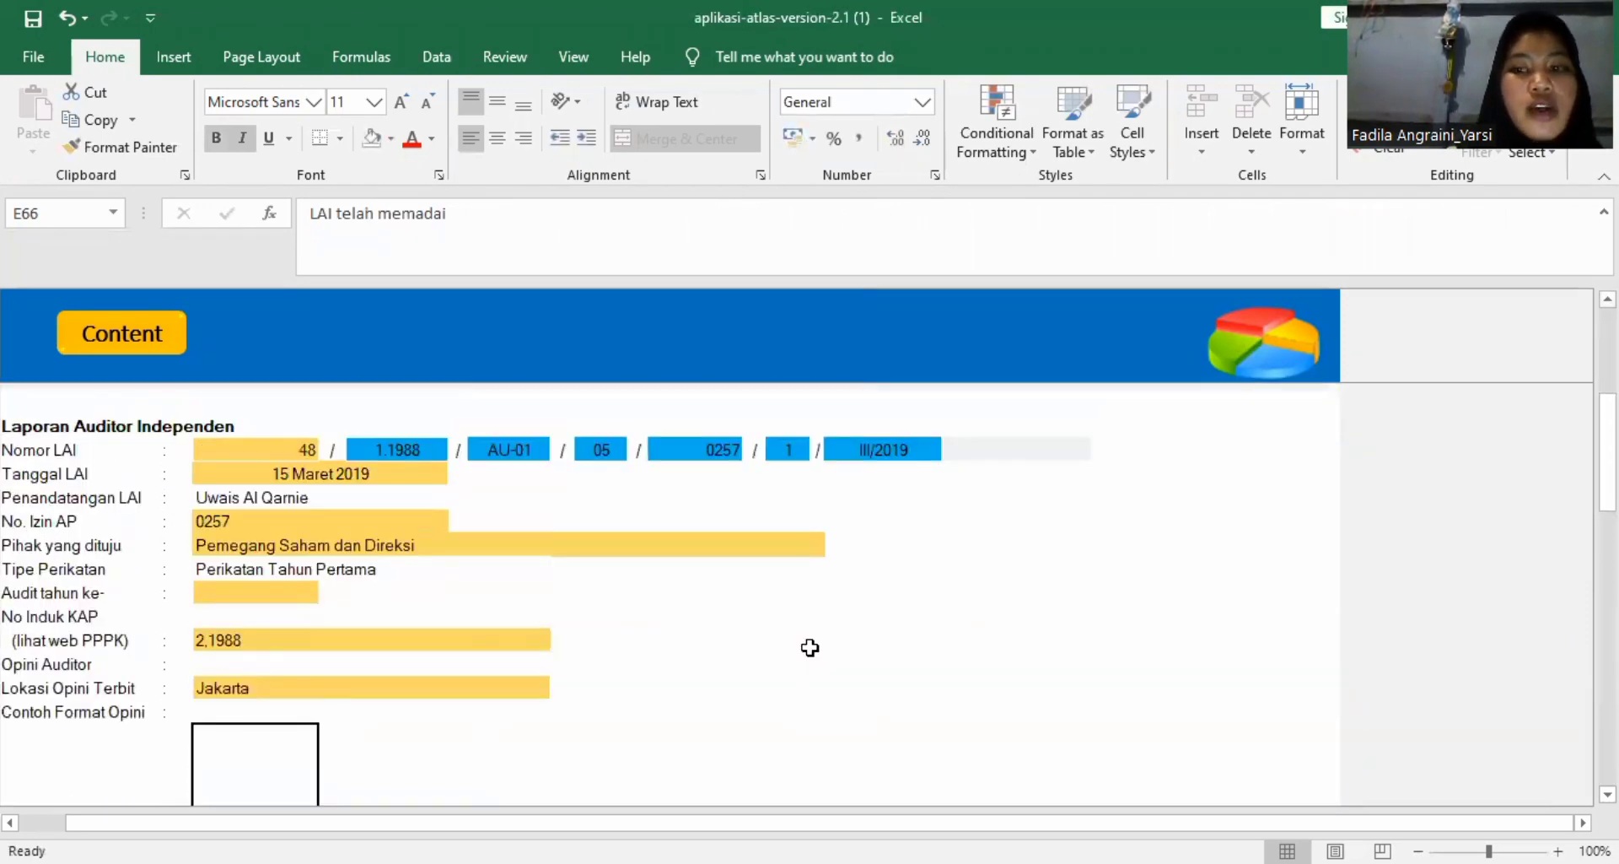
pyautogui.scroll(3, 810, 648)
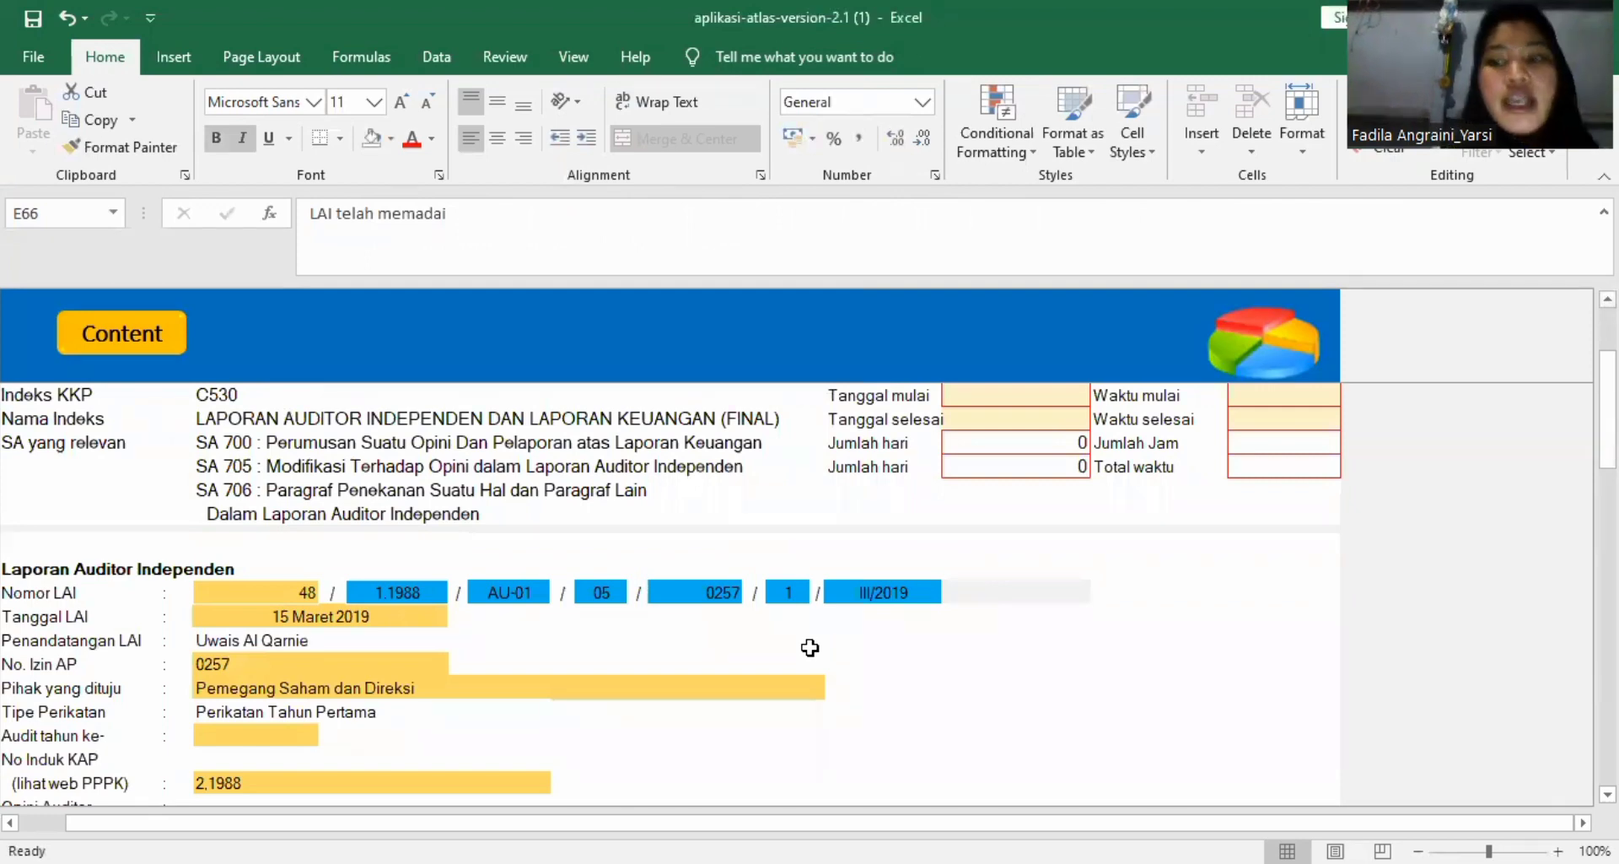